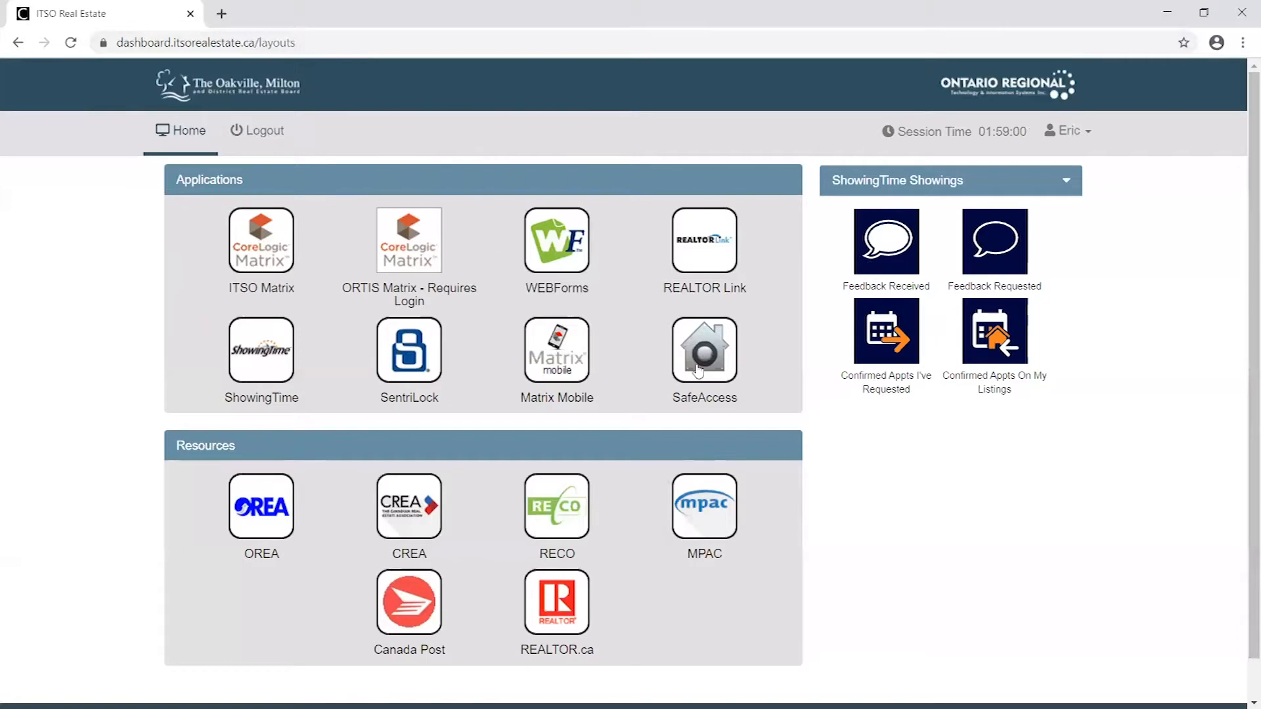
- Open ITSO Matrix from the board's dashboard and keep only the Matrix browser tab open
click(265, 242)
click(176, 17)
click(234, 18)
click(157, 18)
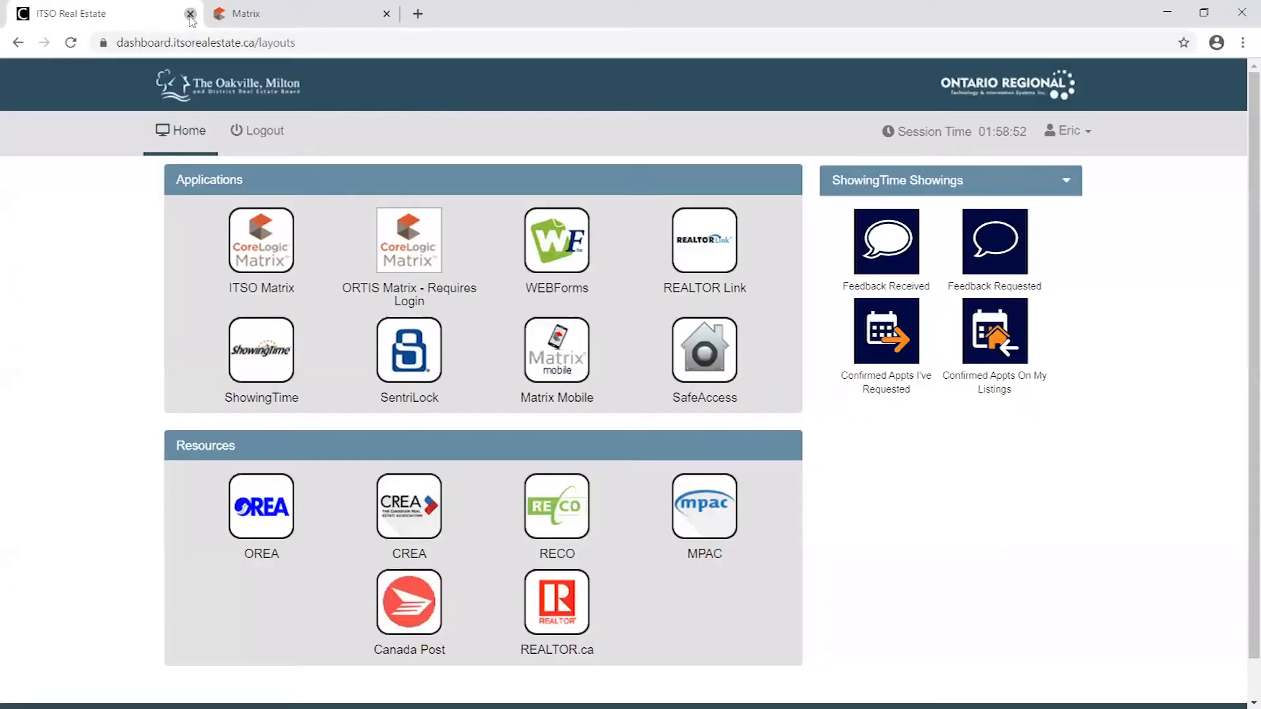
click(190, 13)
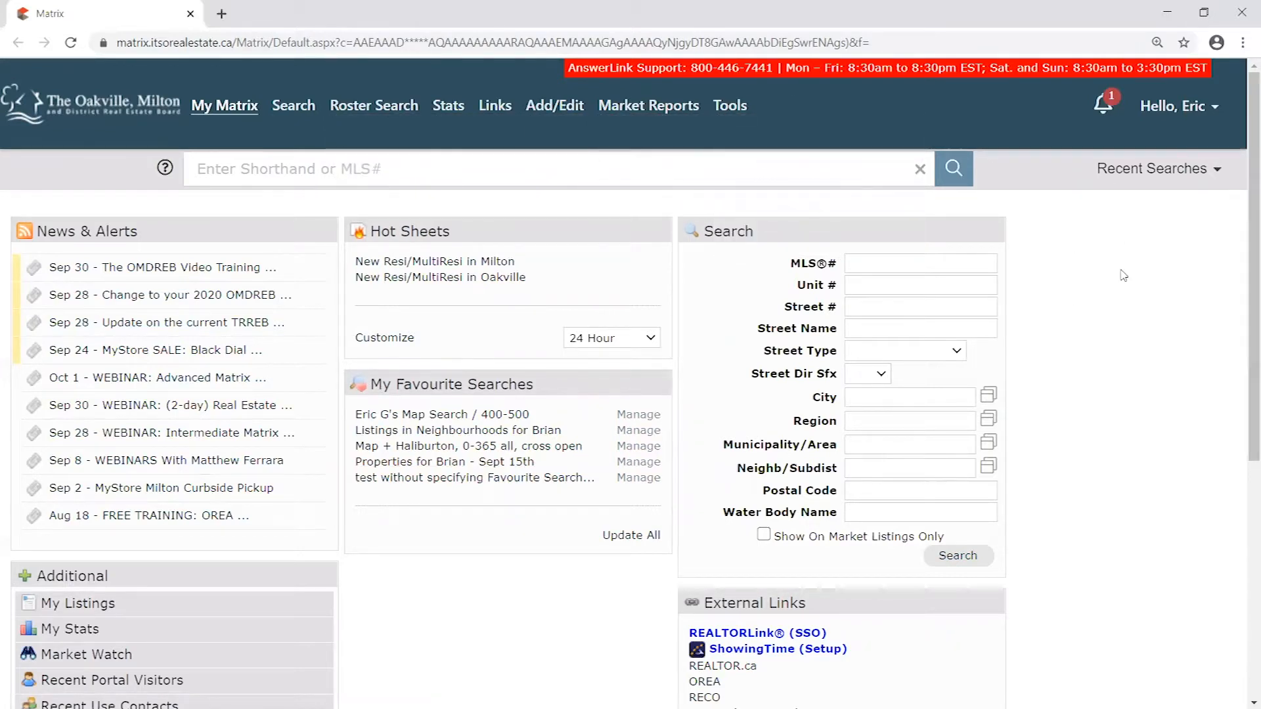
- Move the Market Watch widget out of Additional and place it below My Favourite Searches on the home page
scroll(326, 369, down, 4)
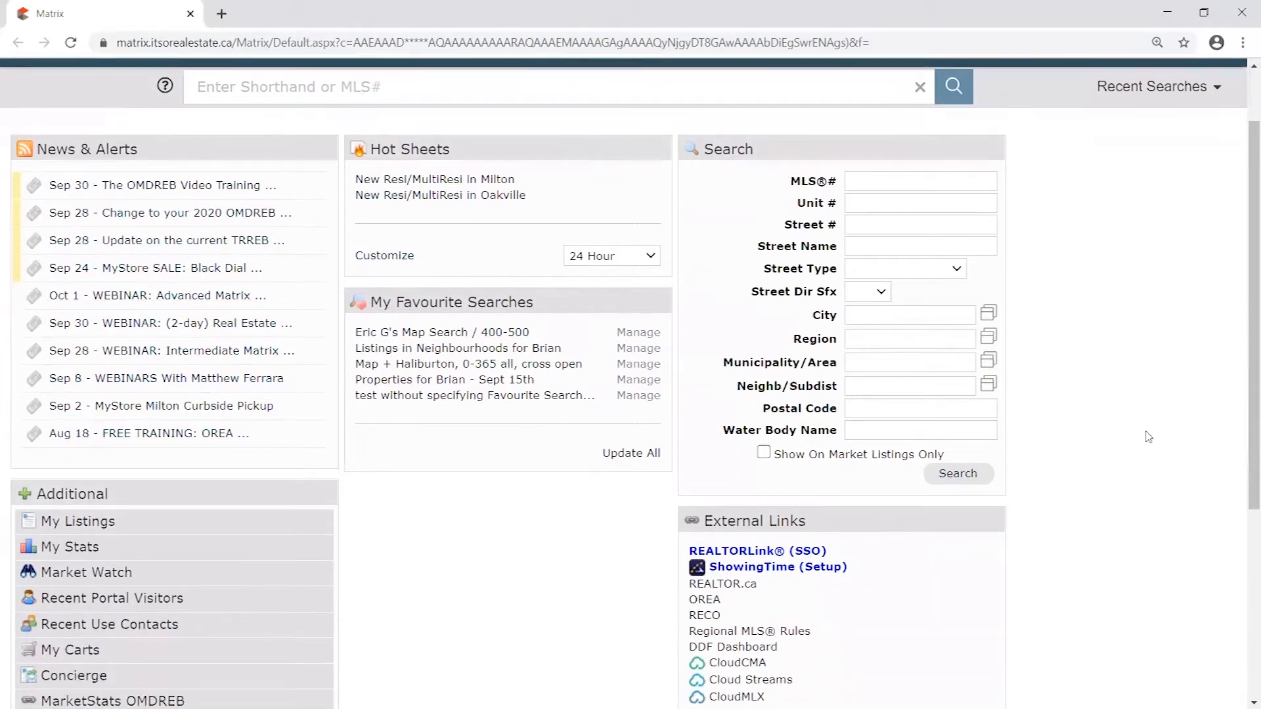
click(107, 358)
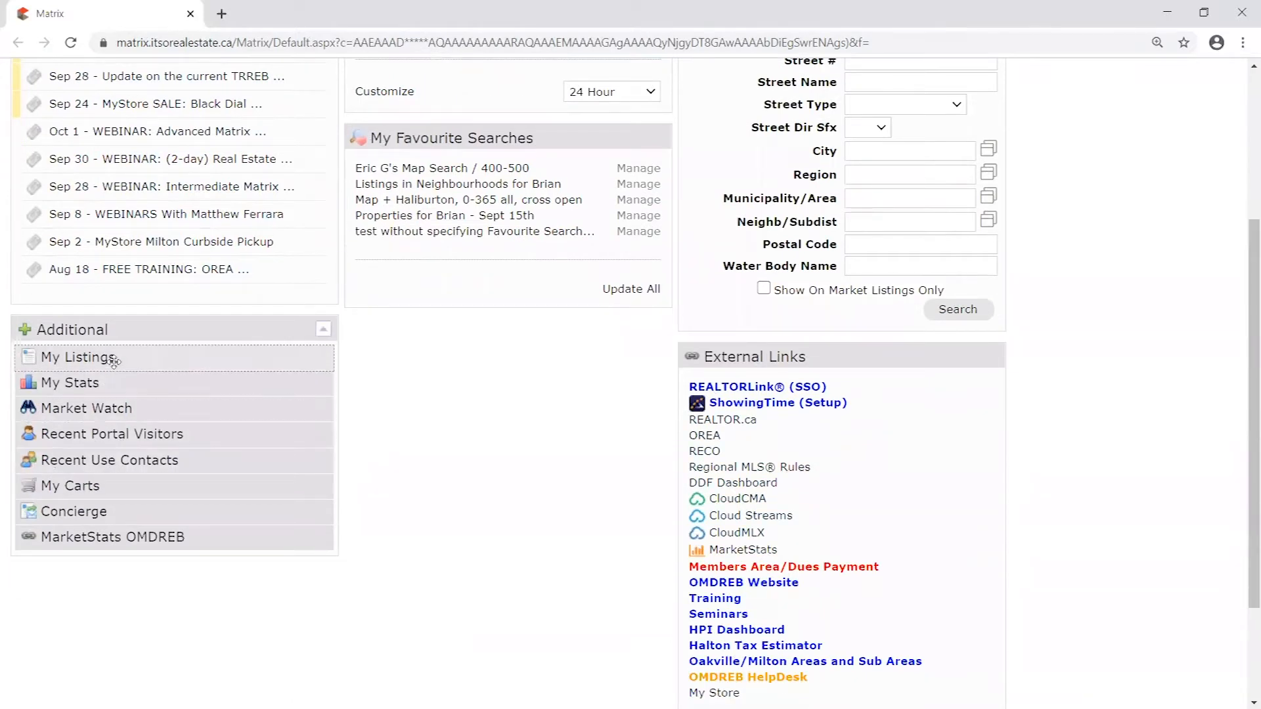
click(197, 410)
drag(197, 410, 560, 400)
scroll(561, 400, up, 2)
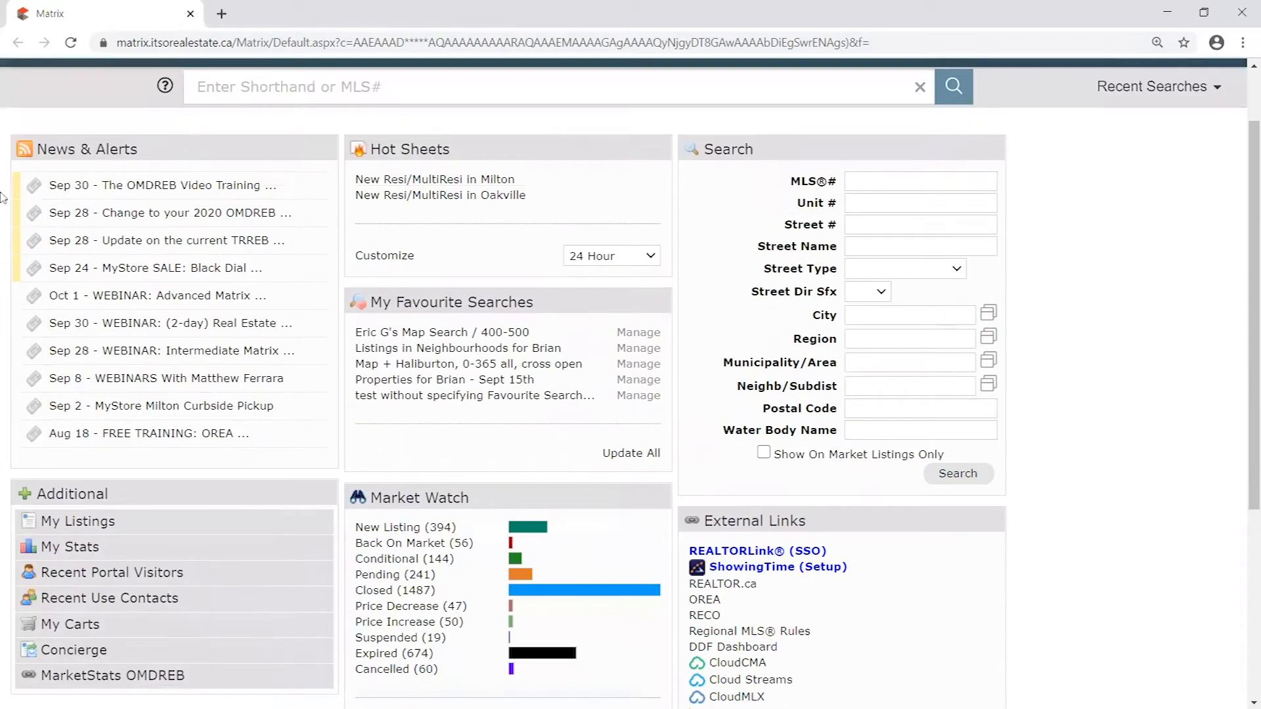
scroll(971, 613, up, 1)
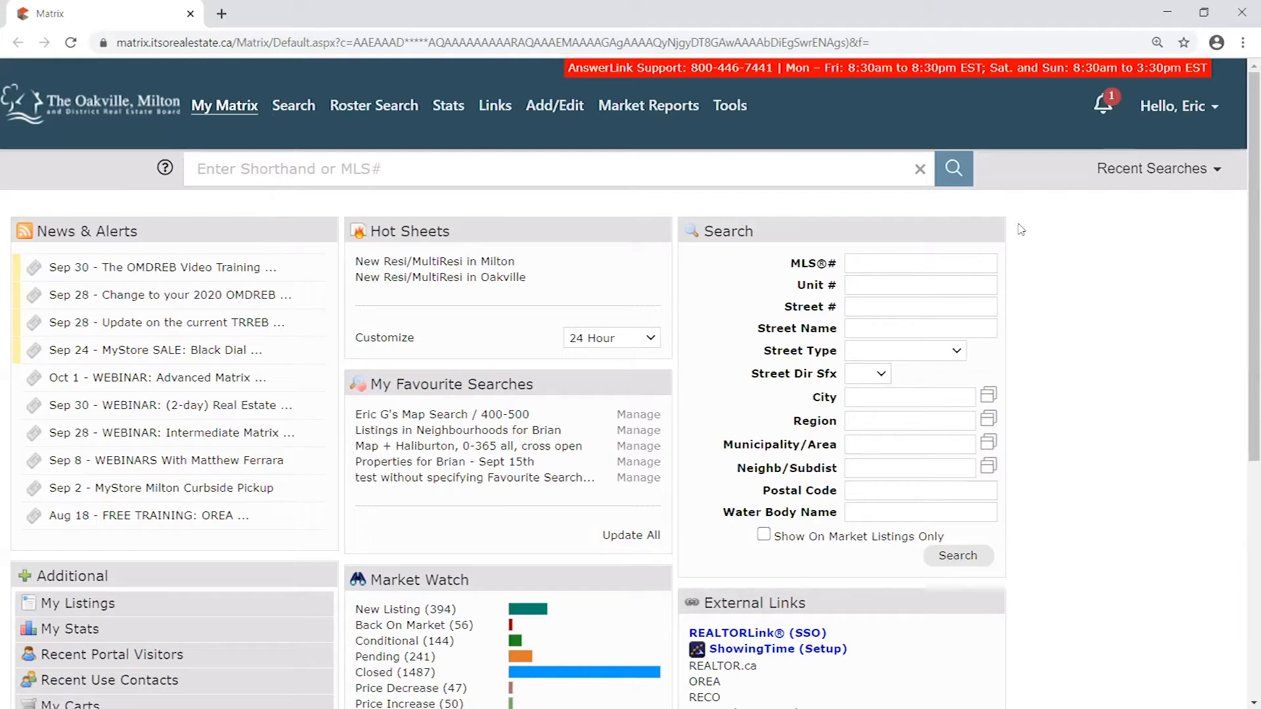
- Open the Residential search form and look through its status, location, listing and property criteria
mouse_move(283, 117)
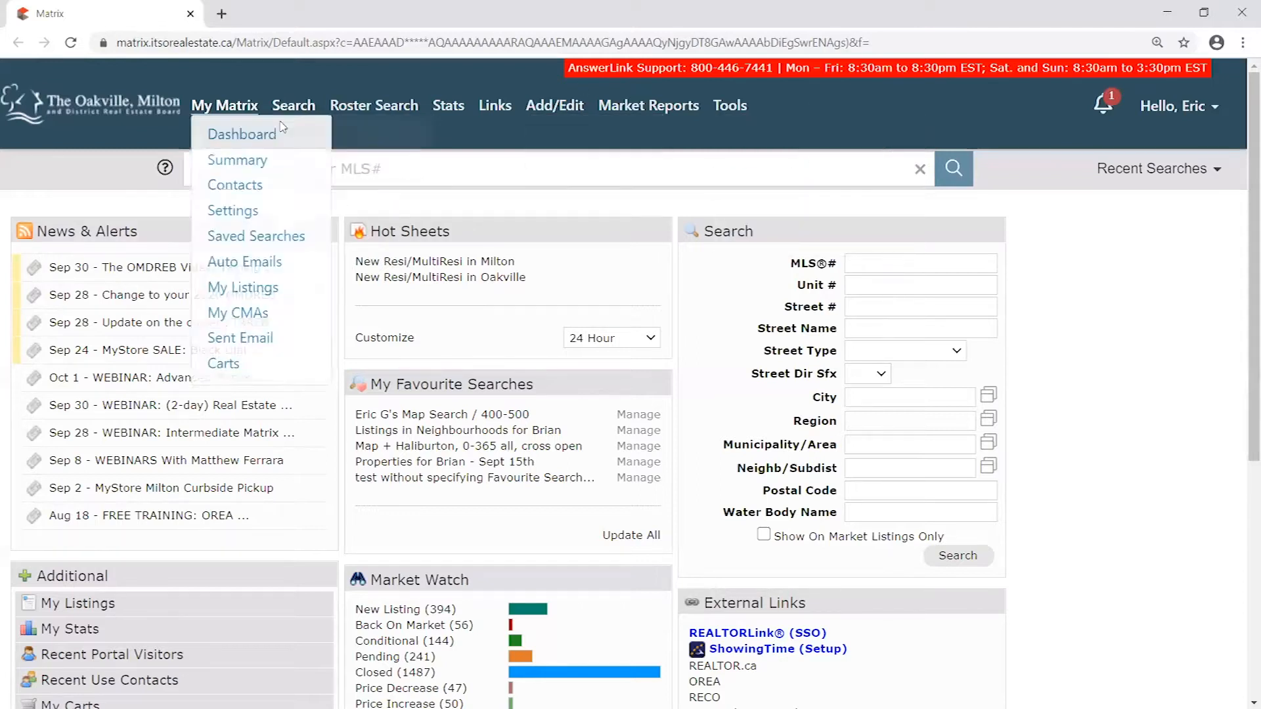
mouse_move(296, 124)
mouse_move(552, 105)
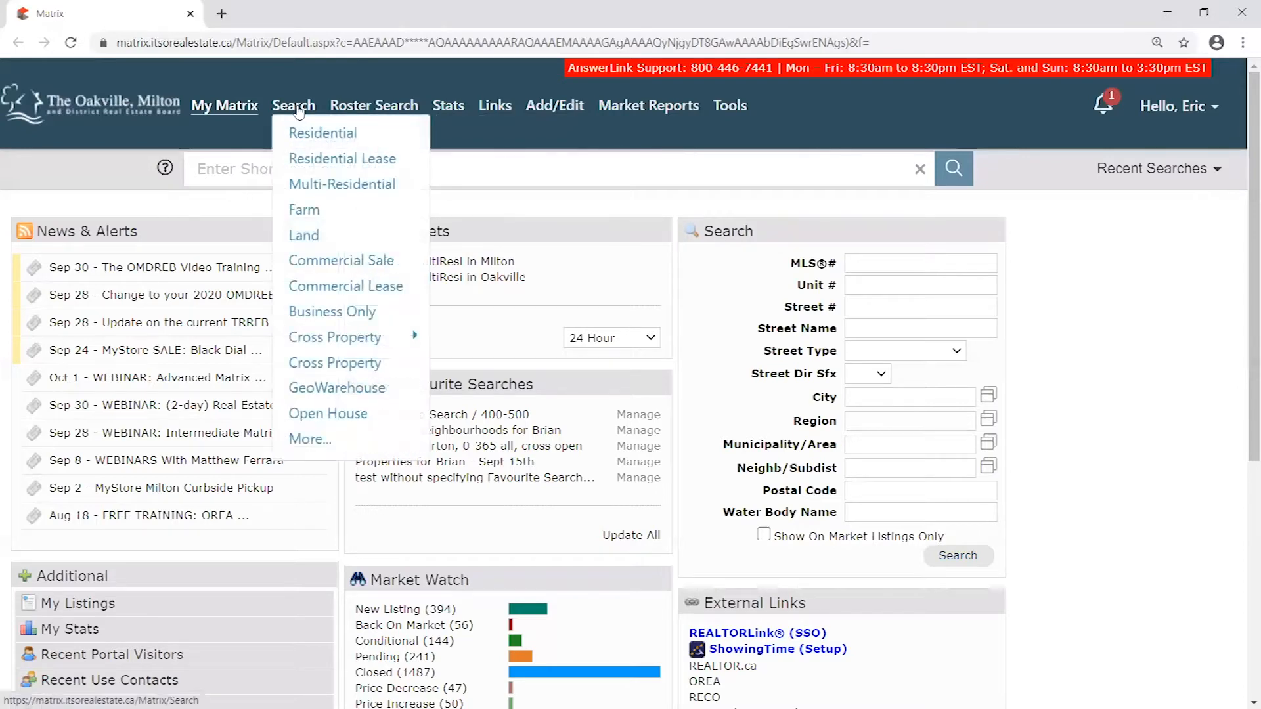
click(316, 136)
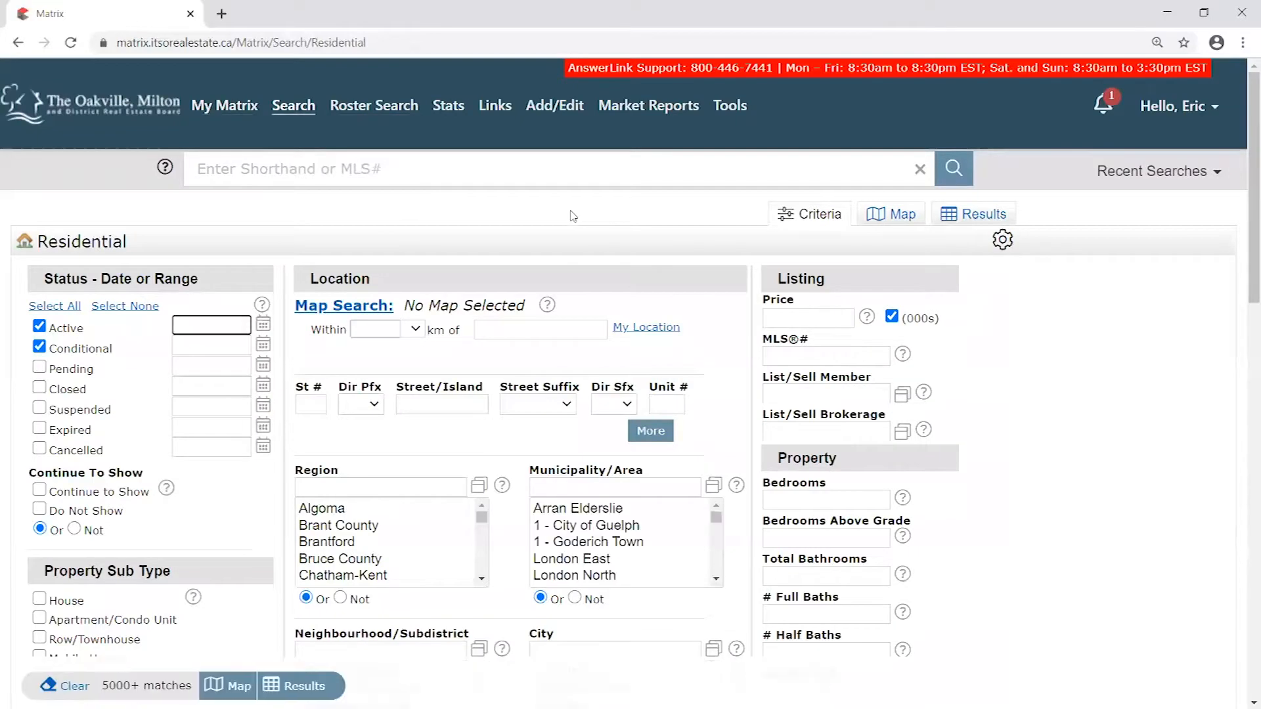
scroll(568, 213, down, 1)
scroll(1092, 664, down, 2)
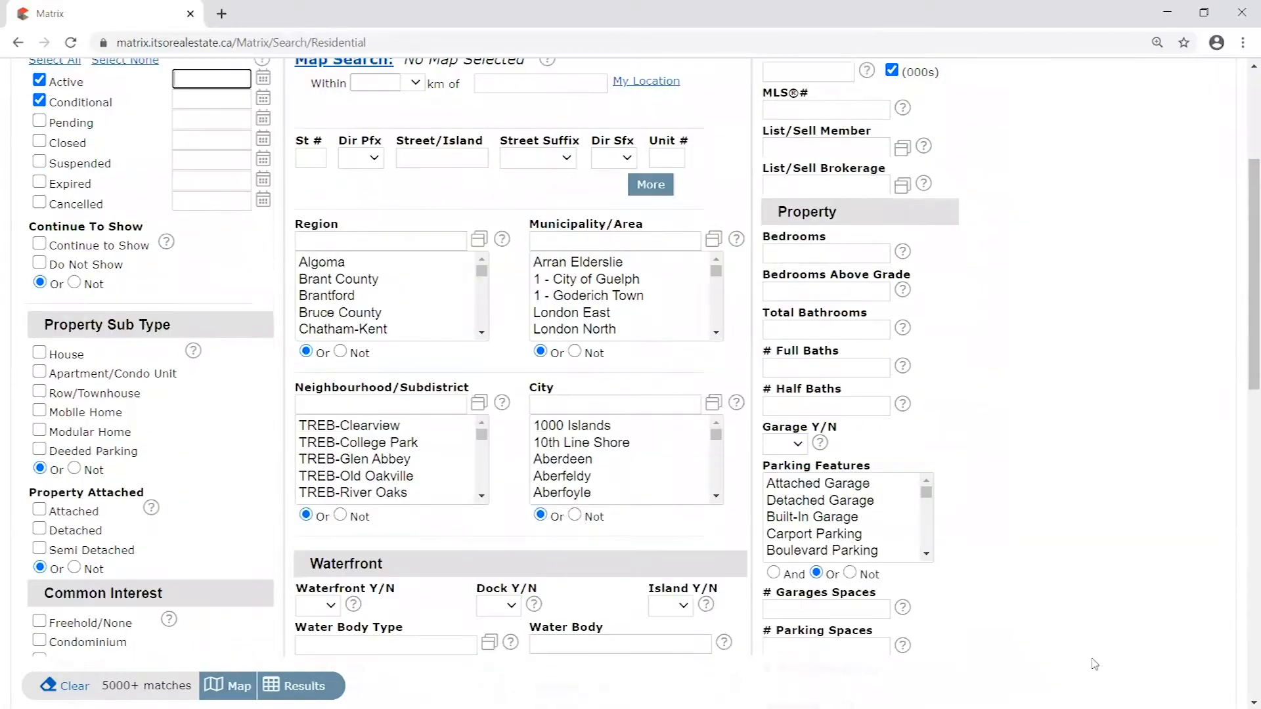
scroll(1092, 499, up, 3)
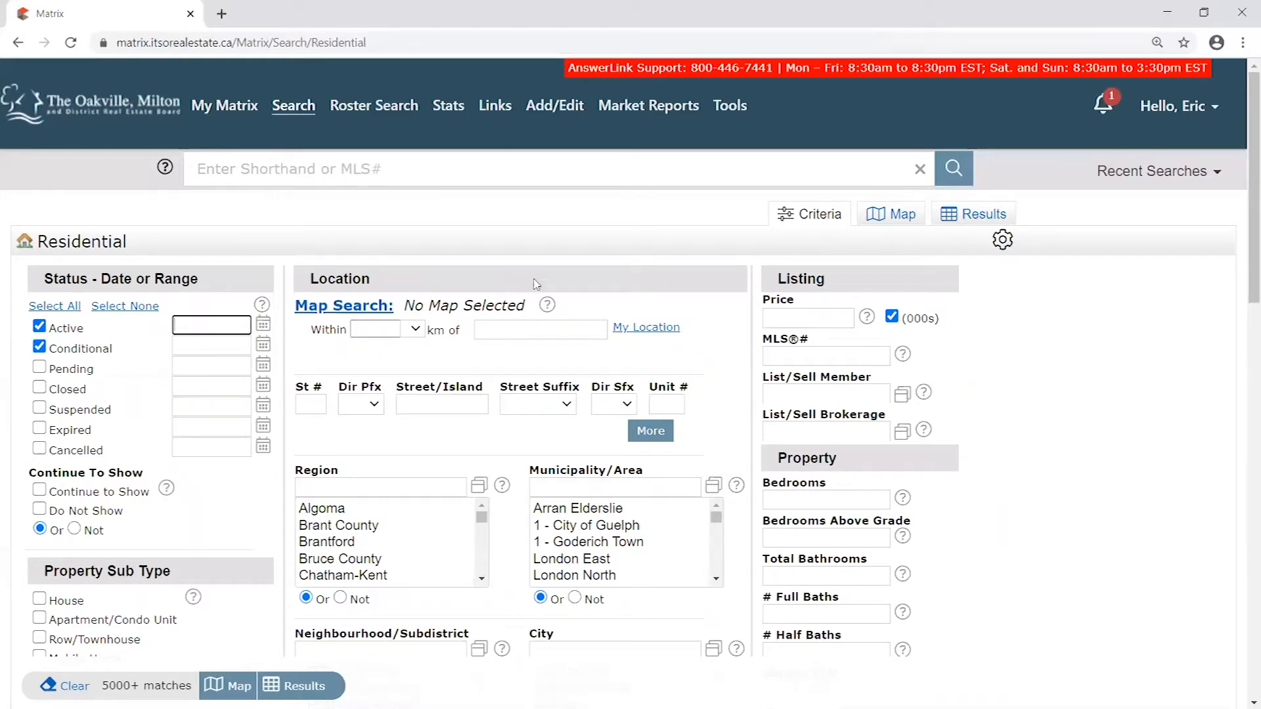
scroll(324, 278, down, 1)
scroll(304, 274, up, 1)
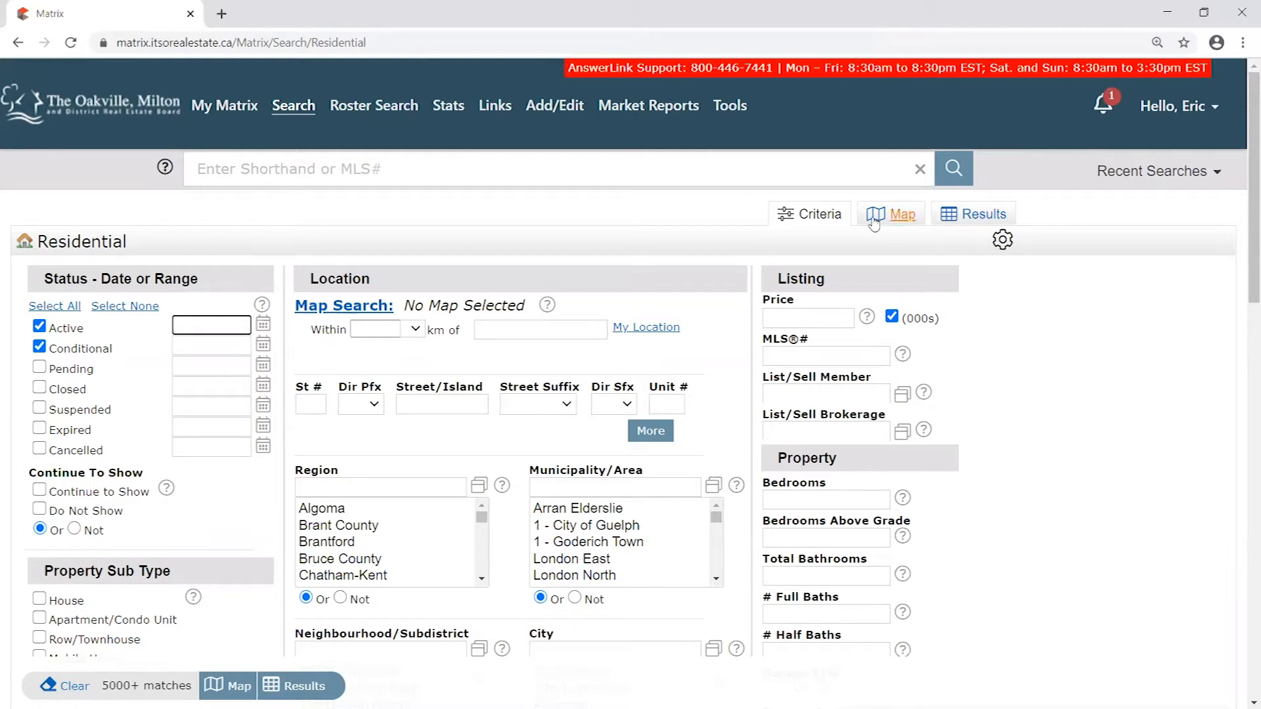
- Exclude Conditional listings so the status is limited to Active, and show the matching listings on the map
click(39, 346)
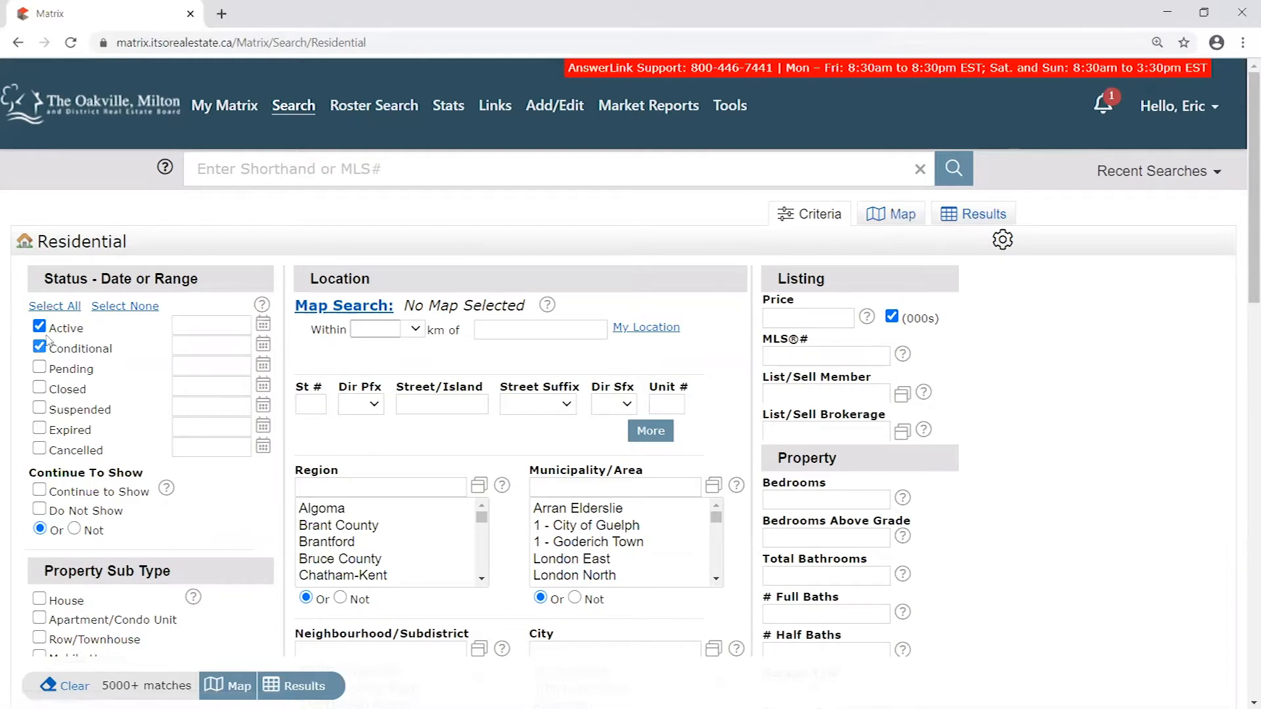
scroll(669, 478, down, 3)
scroll(669, 478, up, 3)
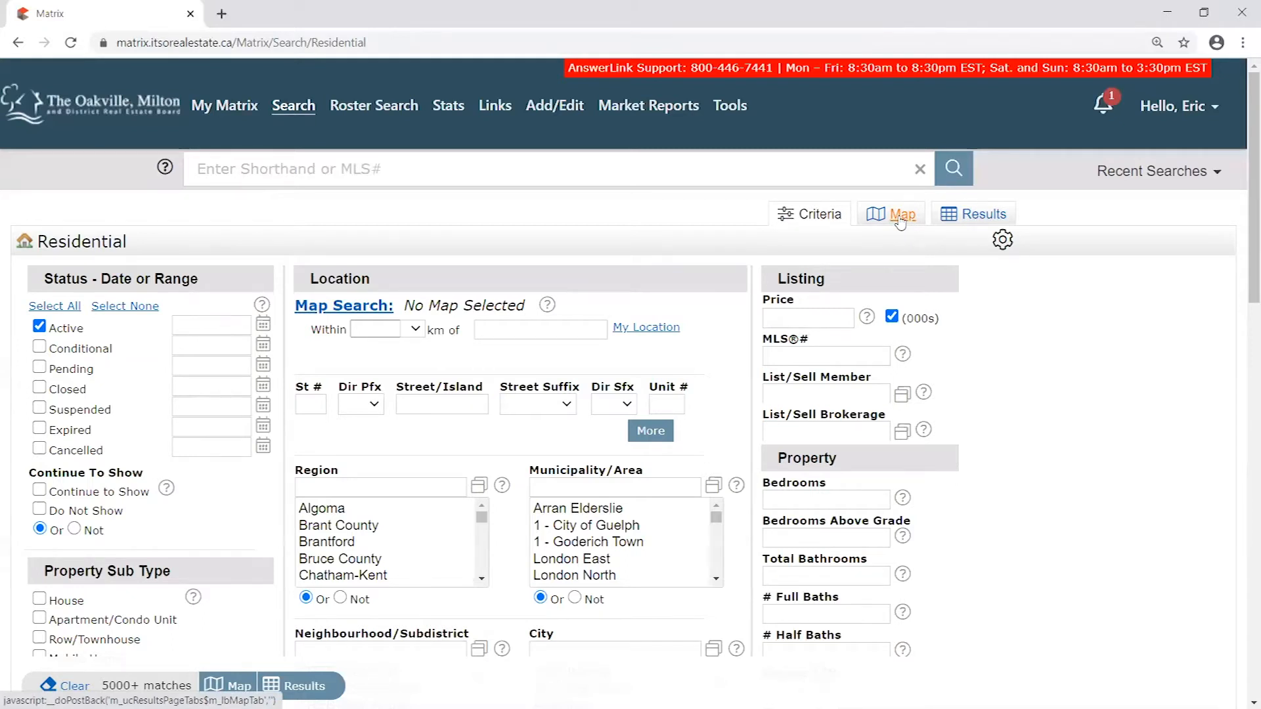
click(903, 214)
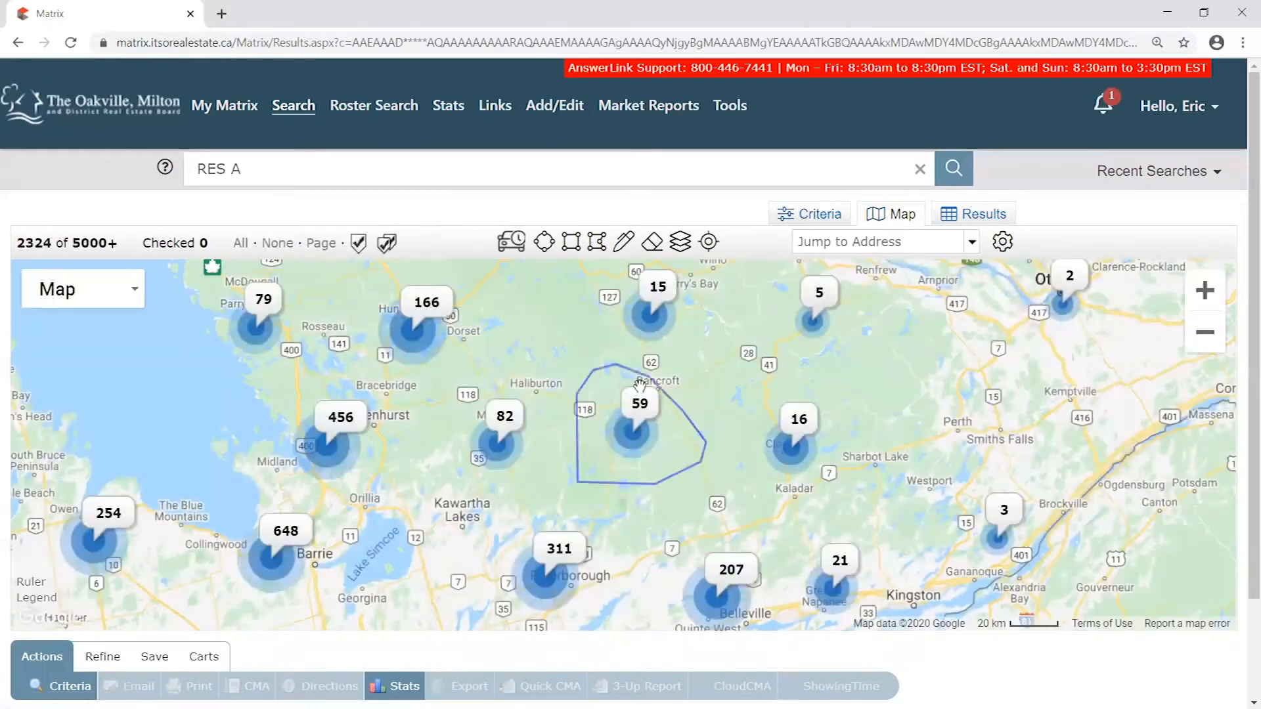
- Examine the active listings on the map, from the wider region down to individual markers around Glen Abbey in Oakville
mouse_move(75, 243)
mouse_down()
mouse_move(169, 235)
mouse_move(65, 244)
mouse_up()
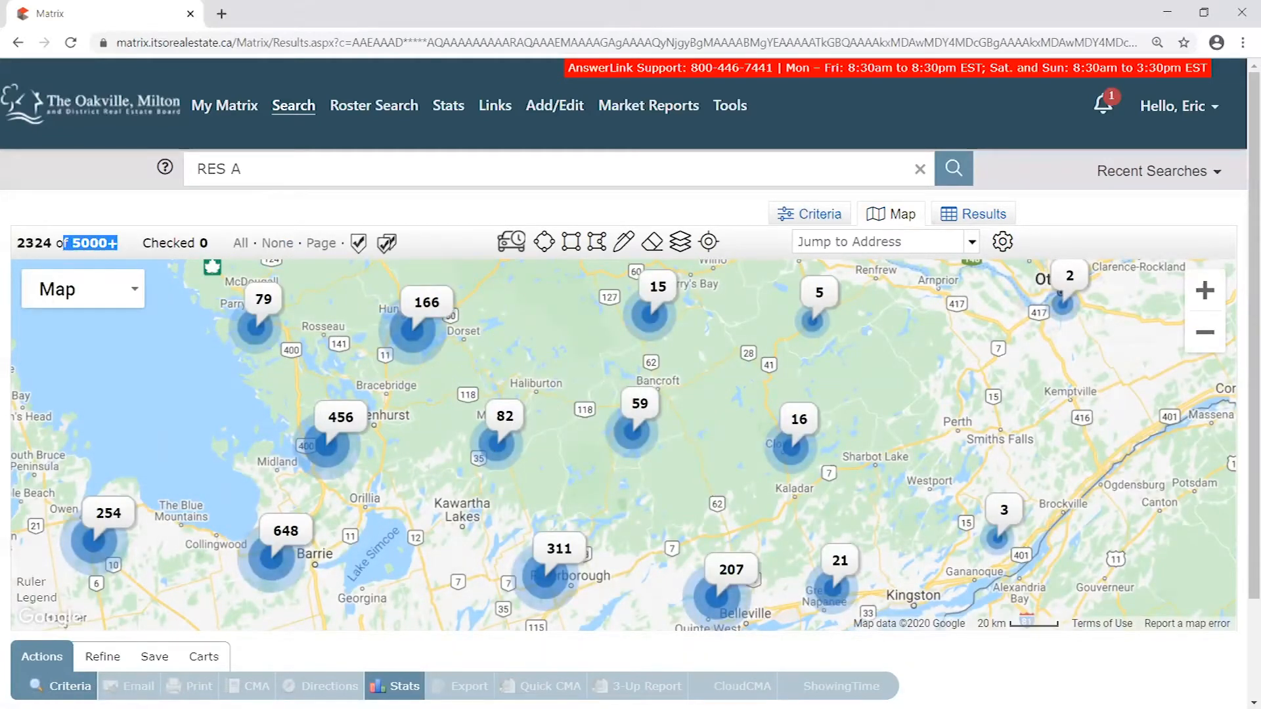
drag(614, 563, 718, 410)
drag(455, 544, 660, 400)
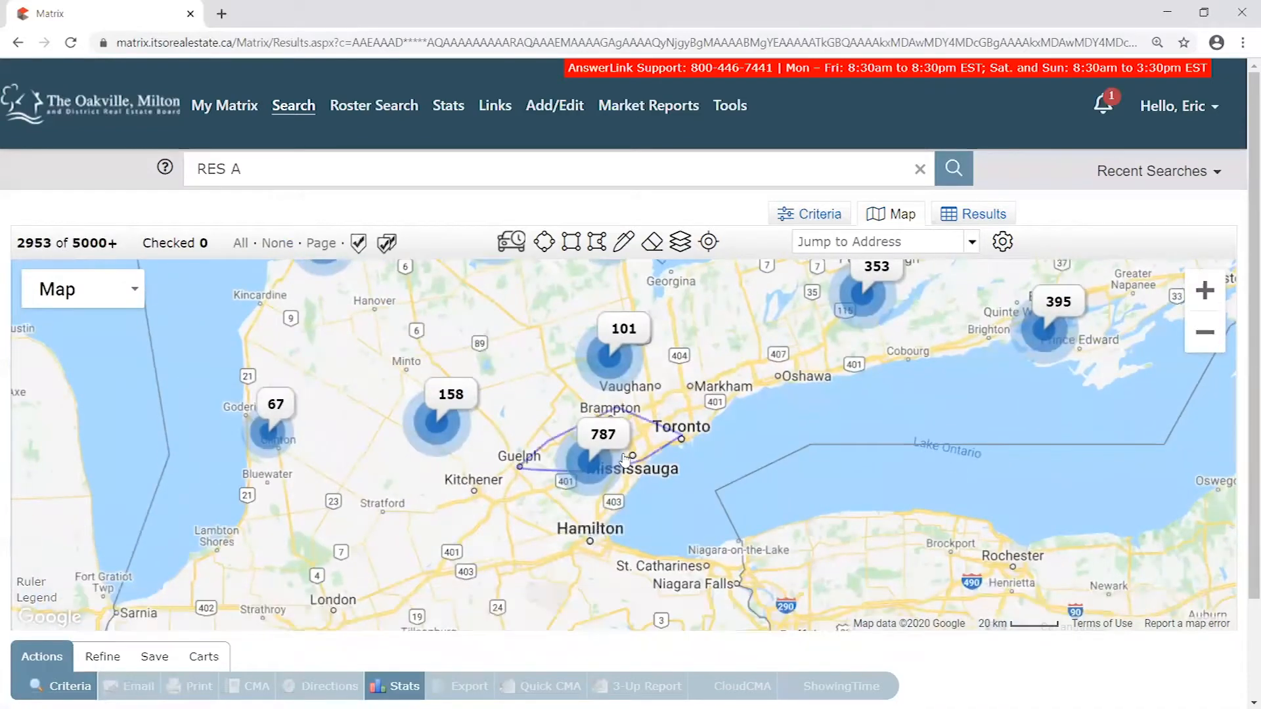
scroll(606, 491, up, 1)
scroll(607, 491, up, 1)
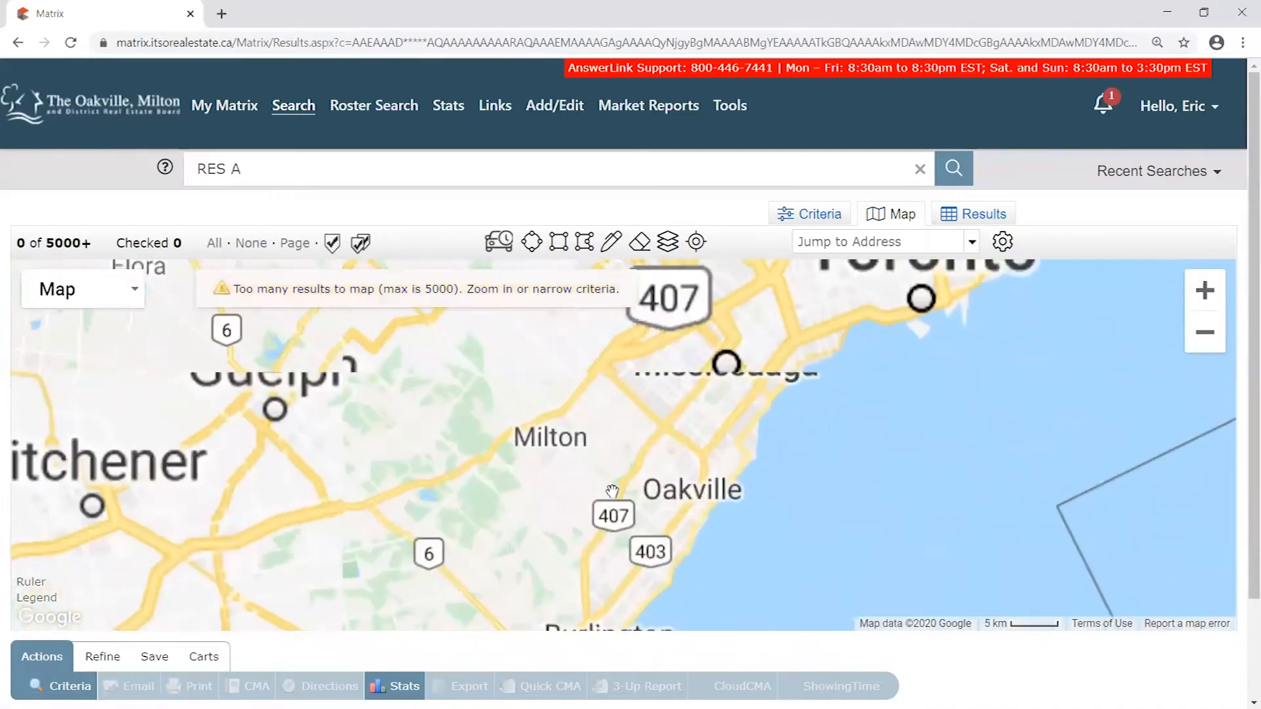
drag(521, 523, 627, 380)
scroll(648, 459, up, 1)
drag(802, 328, 708, 419)
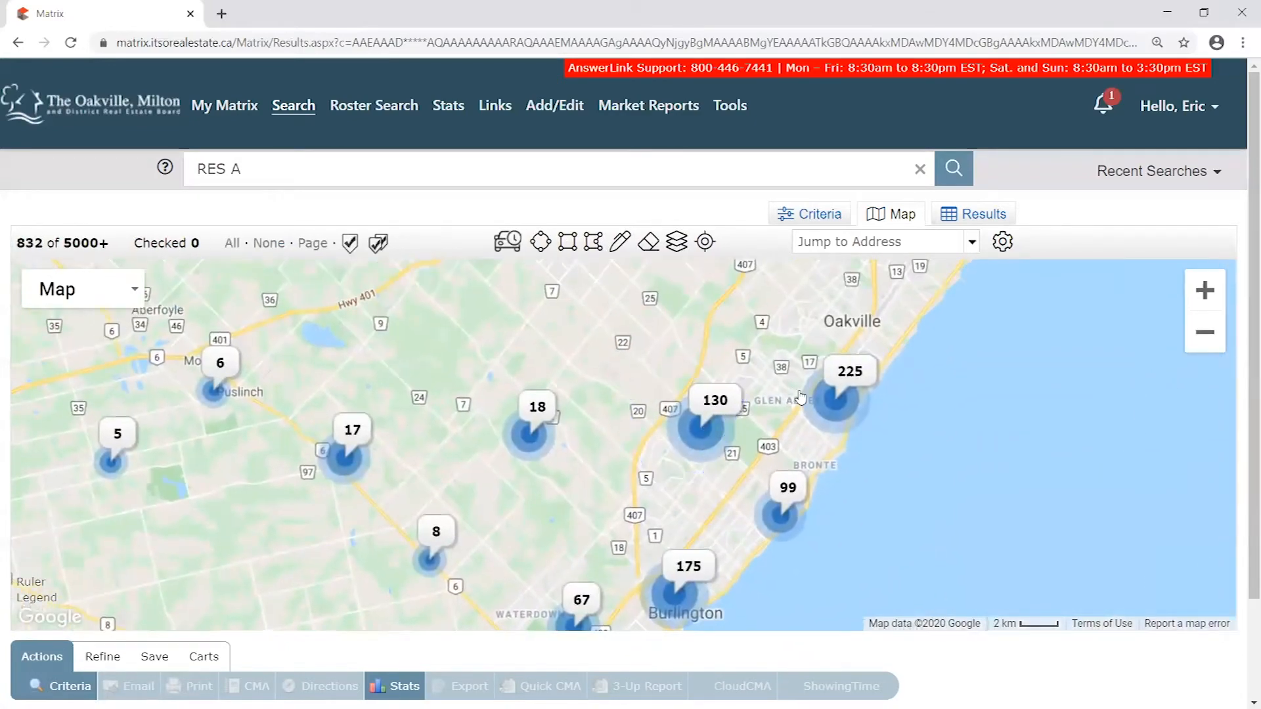
scroll(779, 370, up, 1)
scroll(805, 392, up, 1)
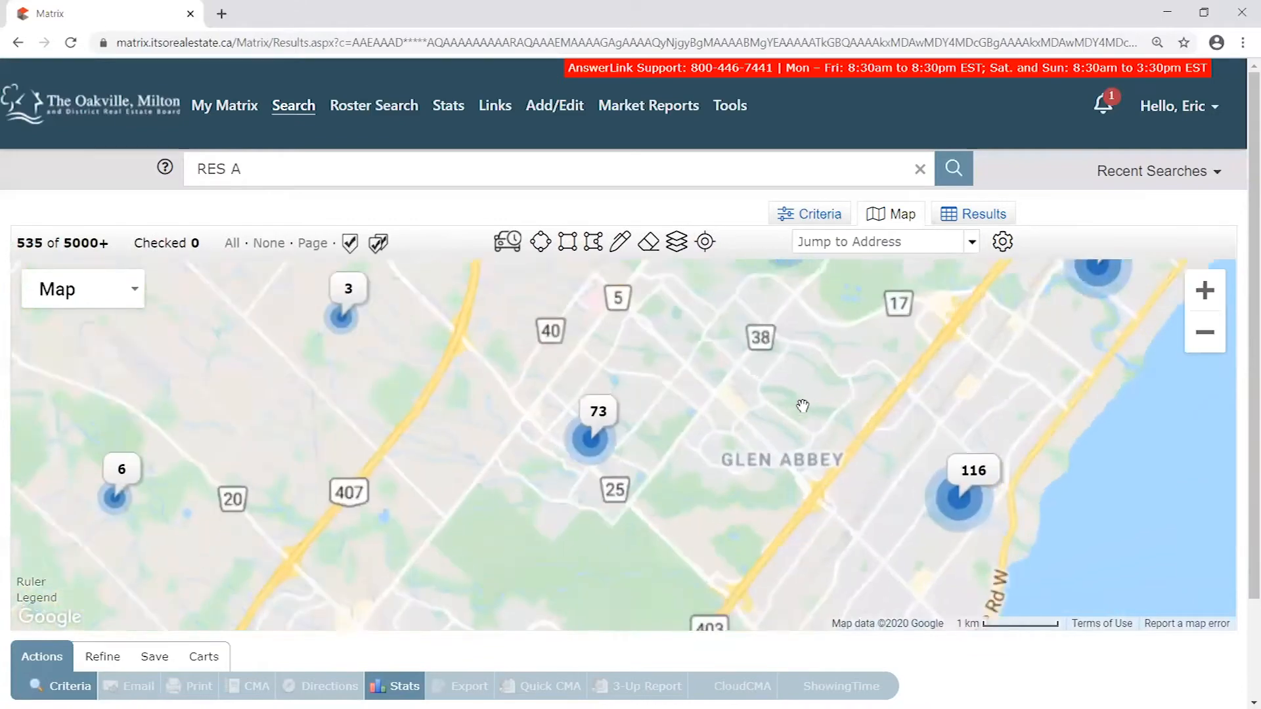
drag(838, 423, 611, 446)
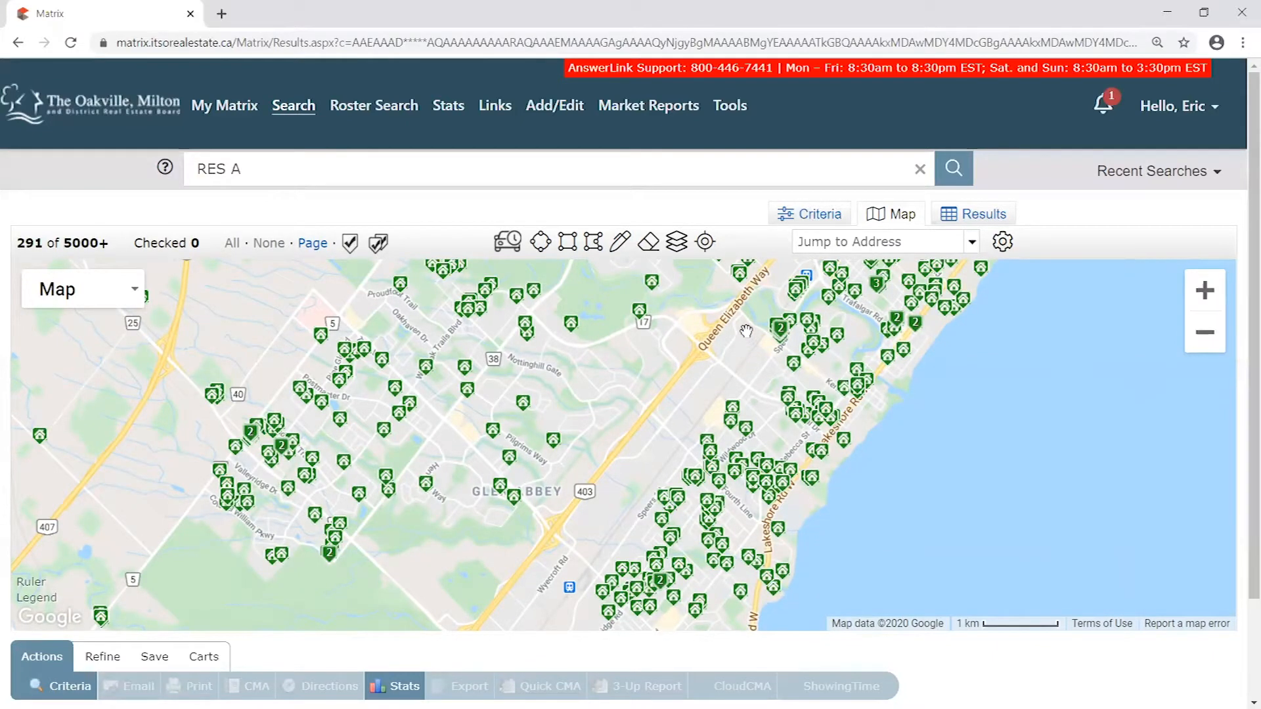
- Set the Price criterion of the residential search to 0 and show the updated matches on the map
click(814, 218)
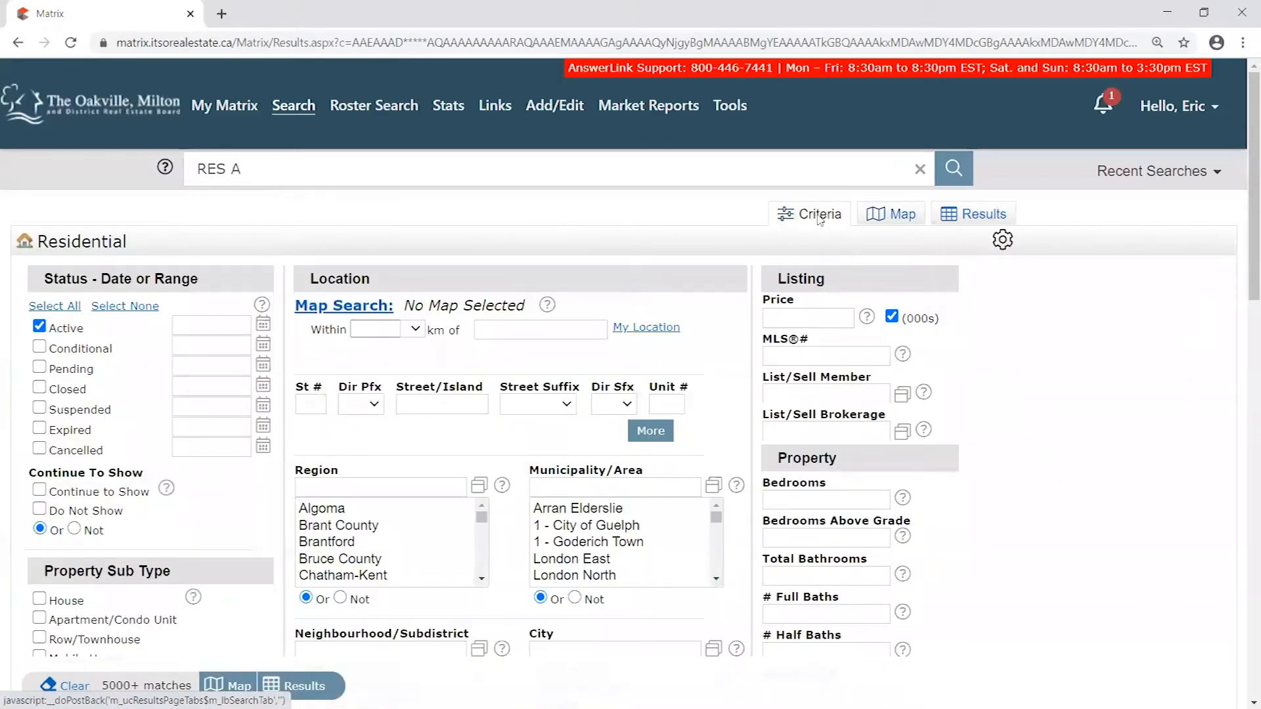
click(785, 318)
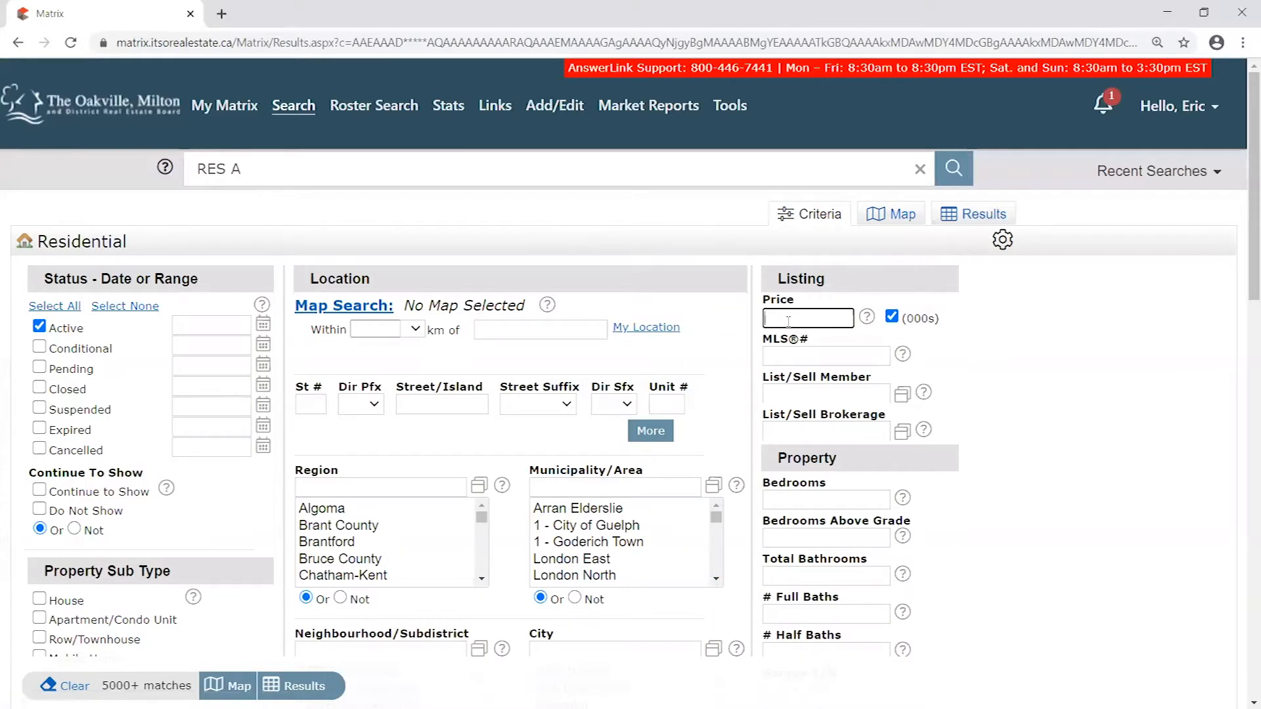
text(0)
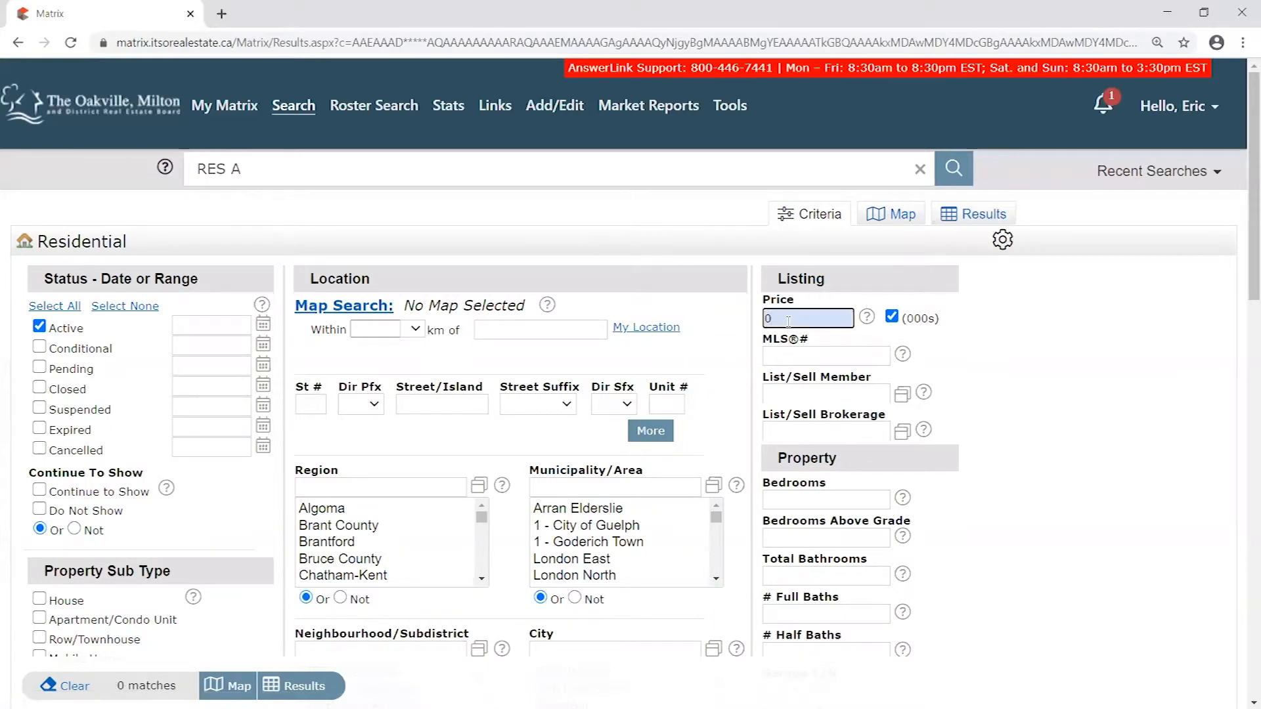
double_click(790, 319)
click(148, 686)
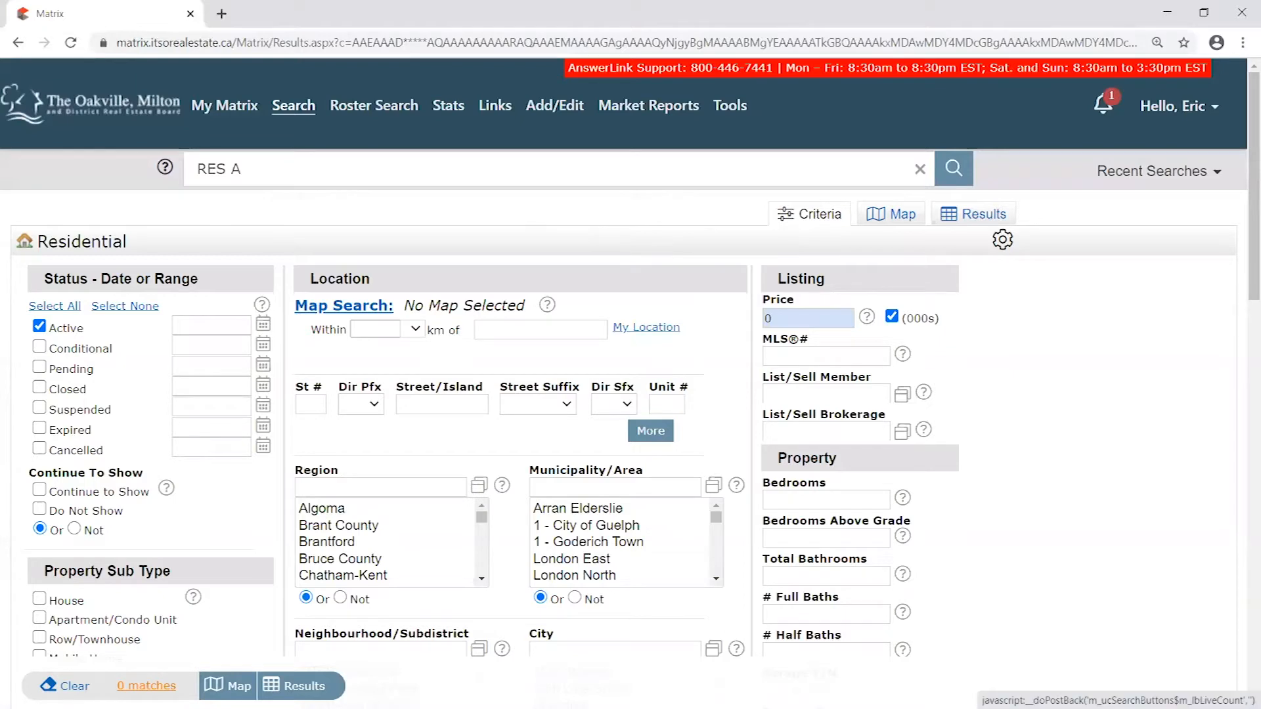
click(906, 222)
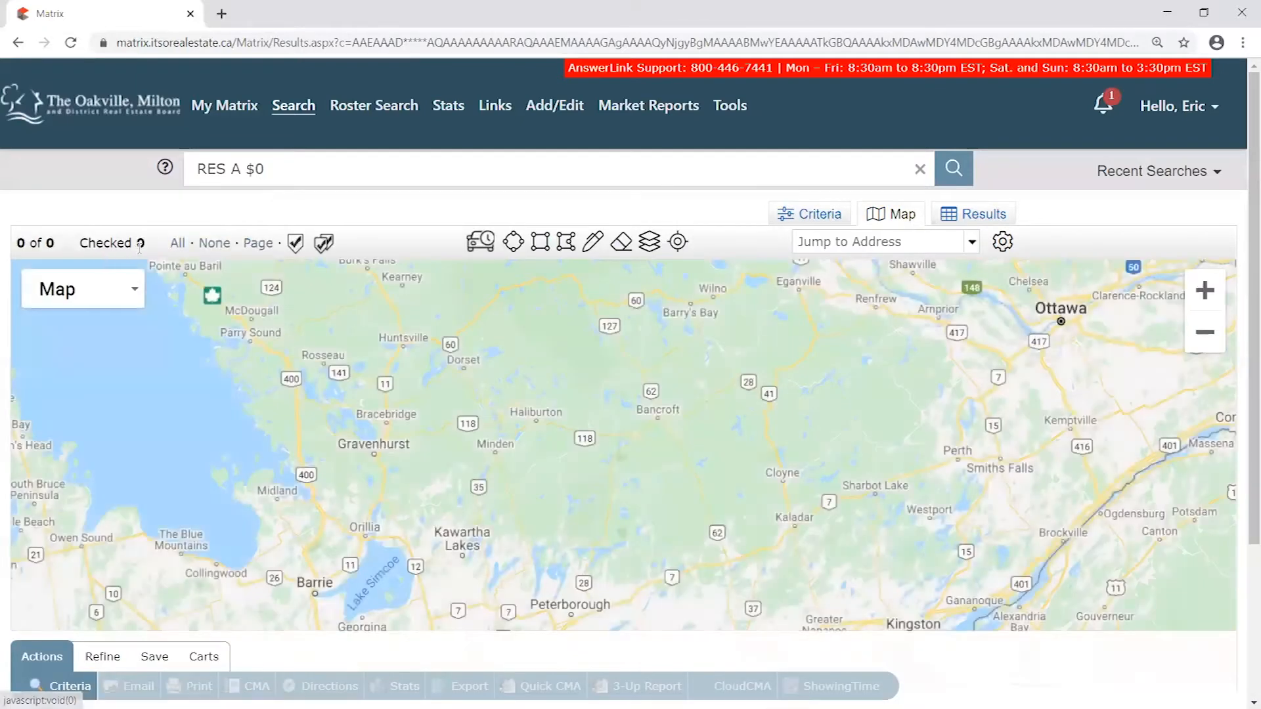
- Check the listing count for the 0 price search and examine the map around Oakville and Glen Abbey
drag(145, 243, 17, 243)
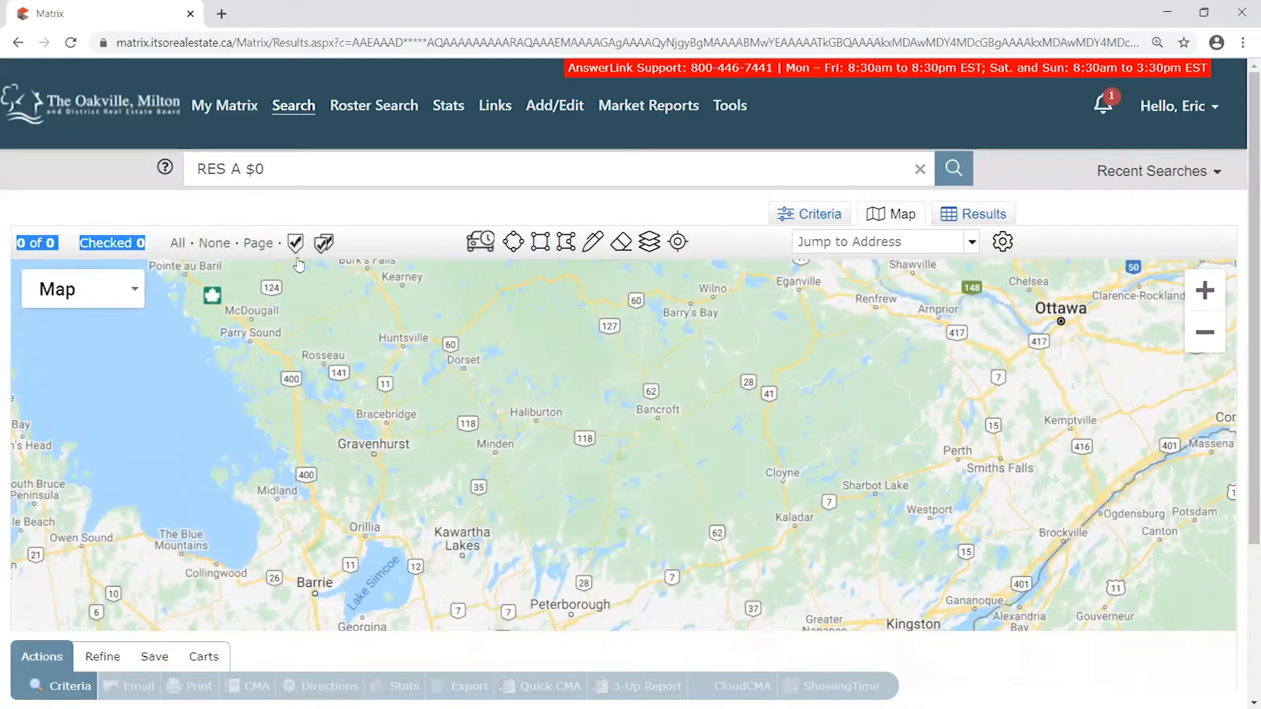
drag(1001, 525, 998, 296)
drag(453, 459, 678, 335)
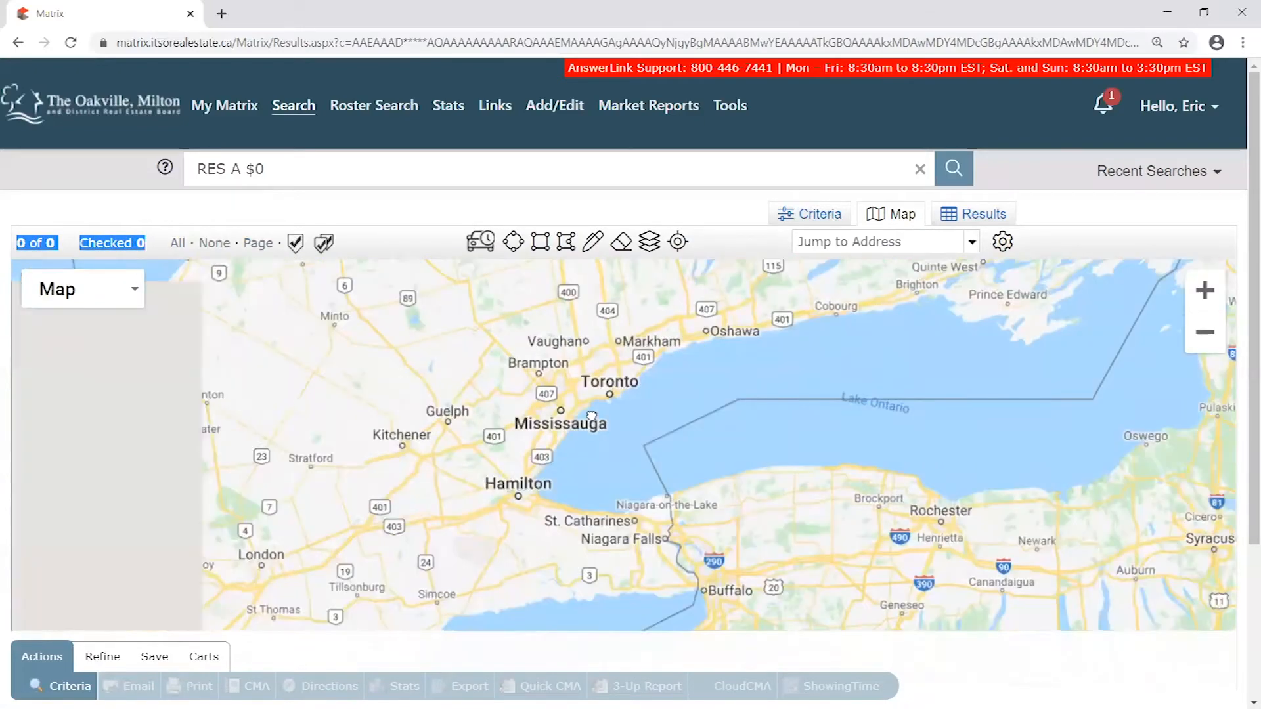
scroll(595, 409, up, 3)
scroll(761, 427, up, 5)
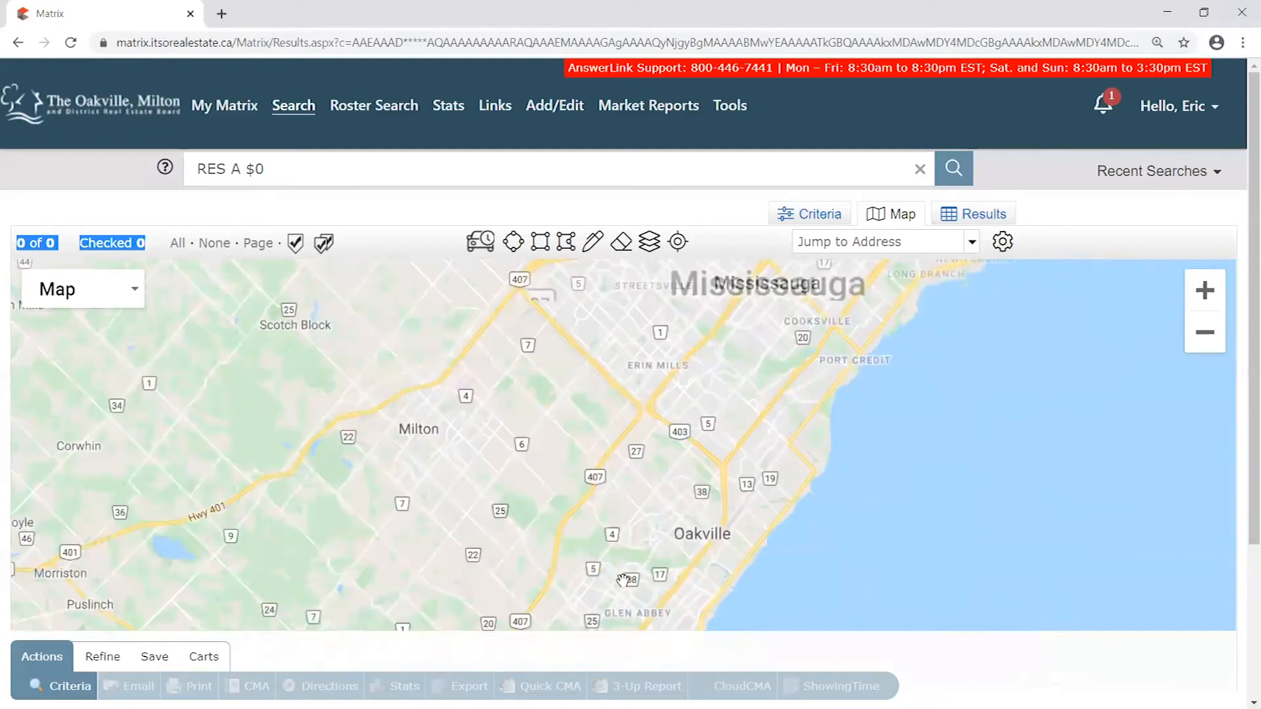
scroll(762, 427, up, 2)
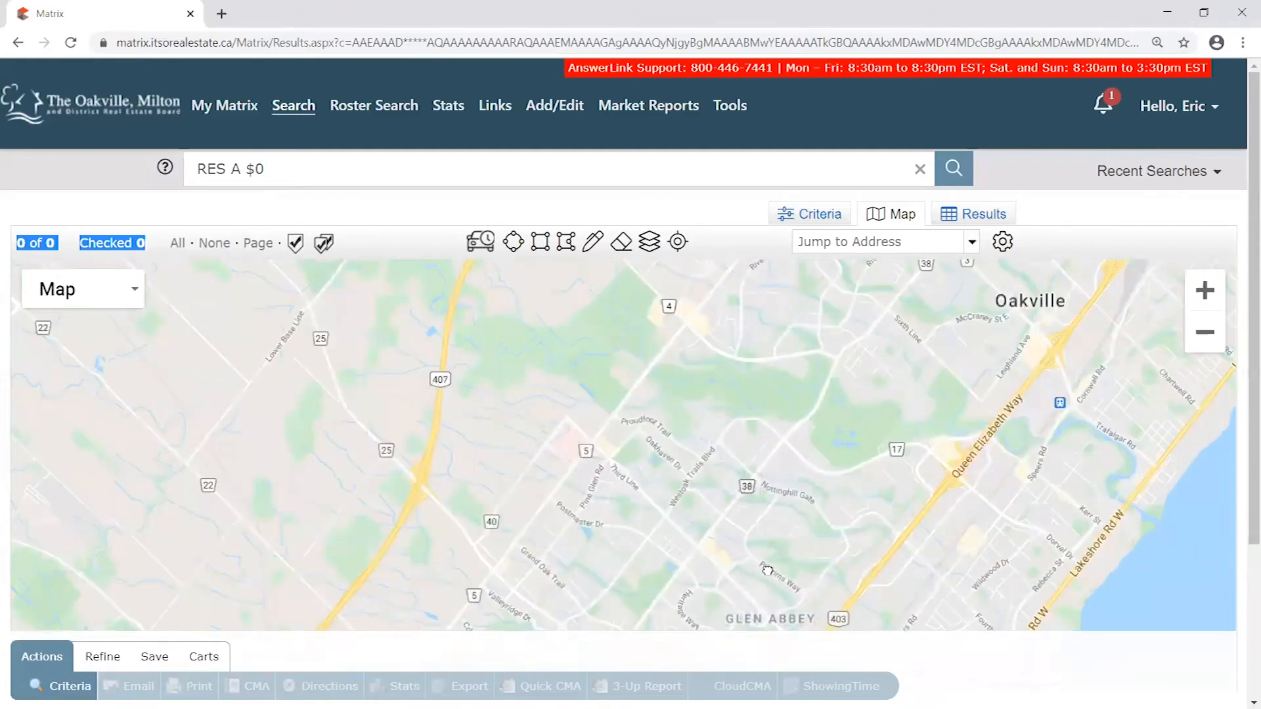
drag(891, 481, 571, 411)
drag(428, 419, 587, 492)
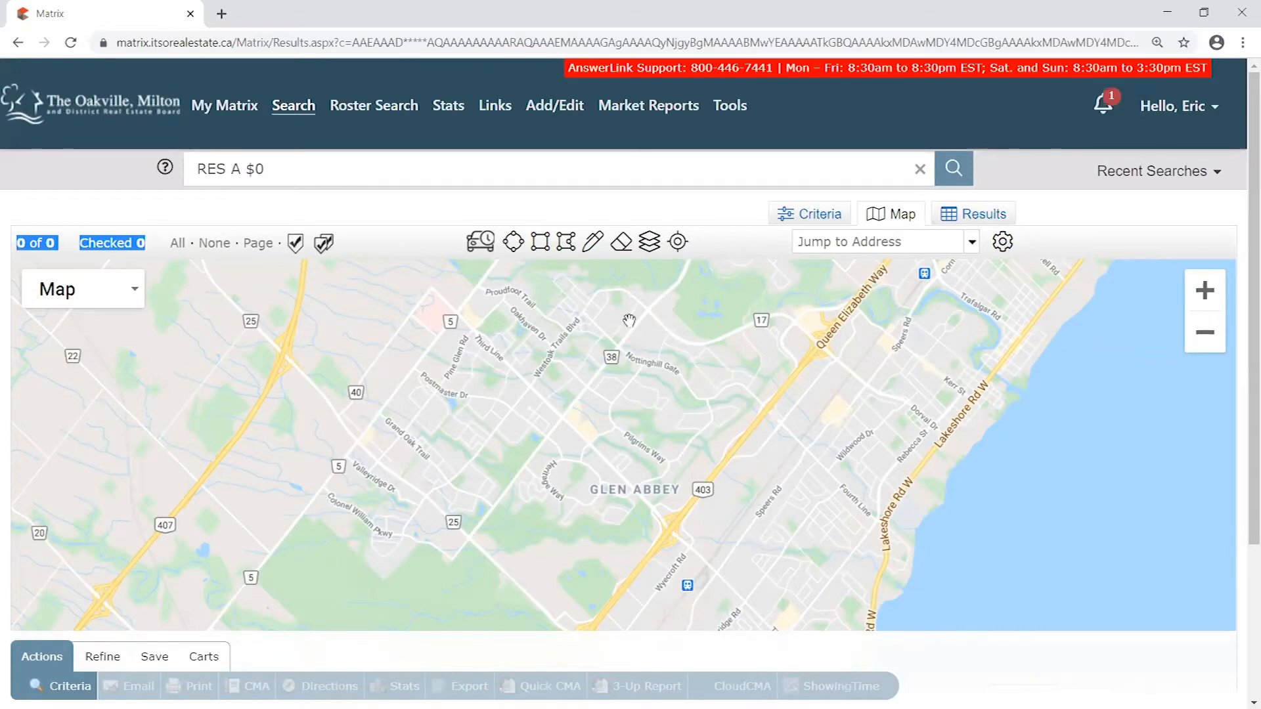
- Examine the West Oak Trails, Westmount and Glen Abbey neighbourhoods on the map at closer range
scroll(680, 374, up, 1)
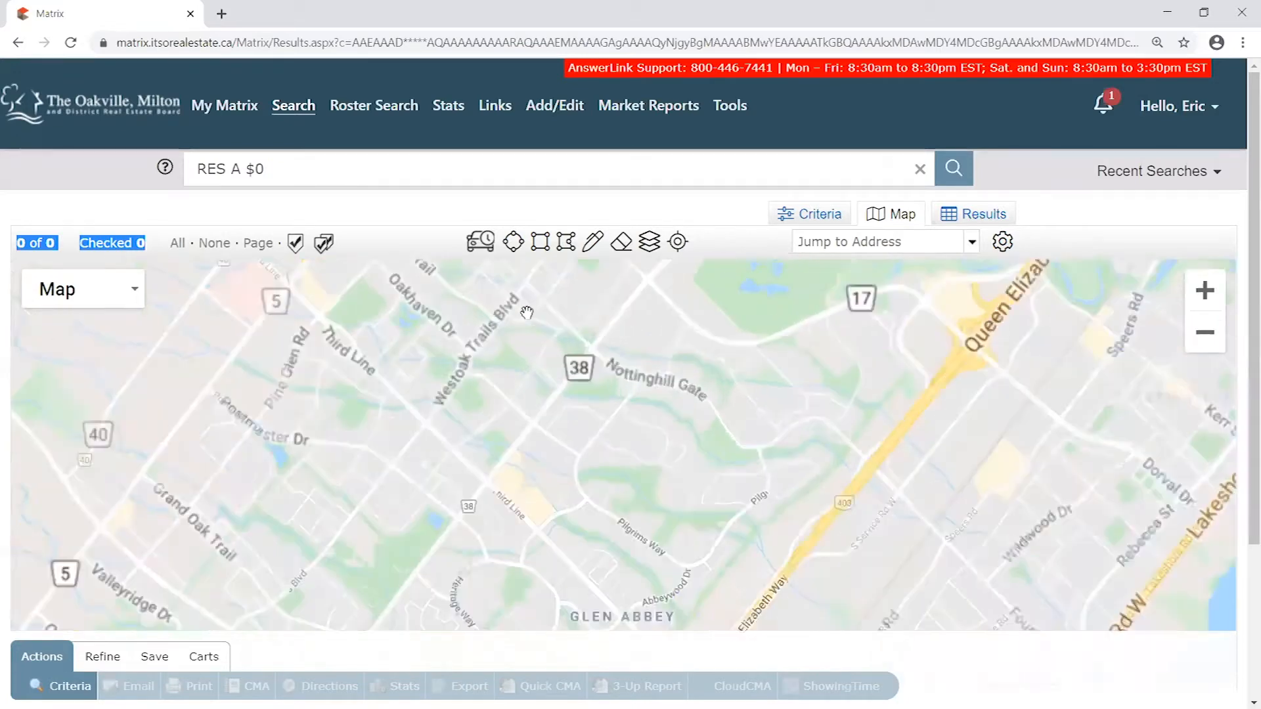
drag(342, 380, 769, 462)
scroll(956, 351, up, 1)
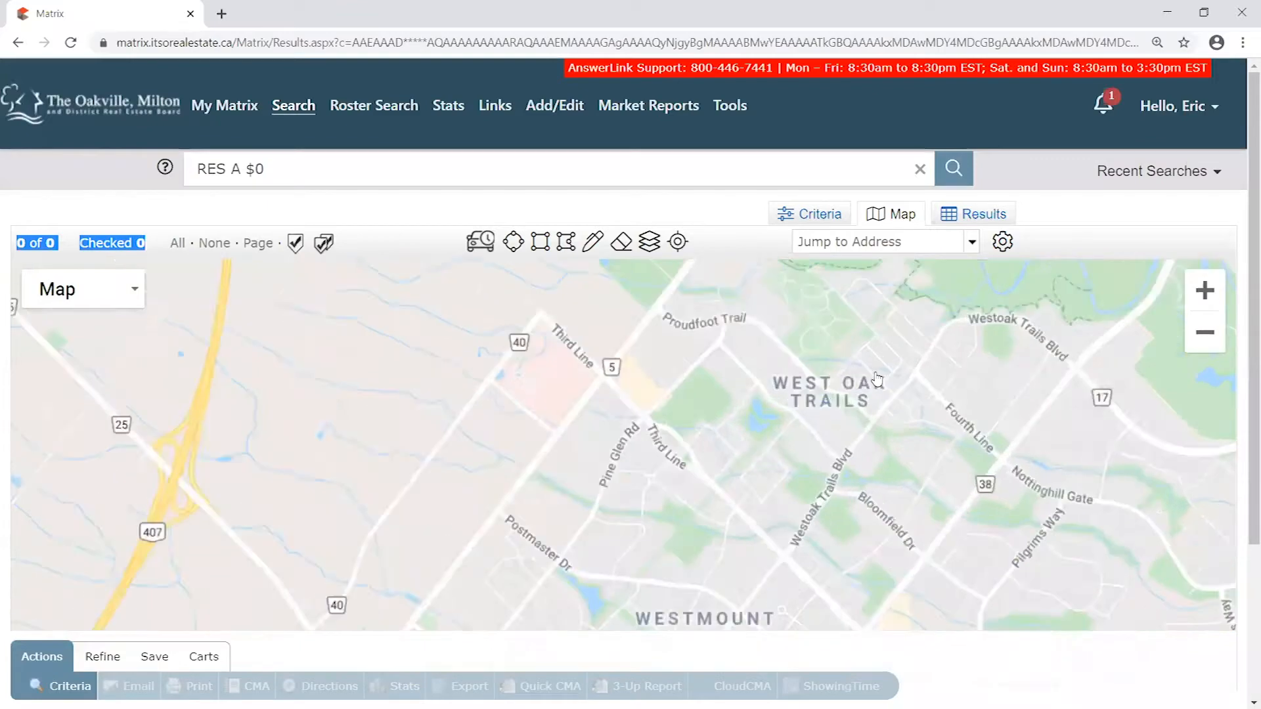
scroll(956, 351, down, 1)
scroll(945, 395, up, 1)
drag(1018, 384, 664, 386)
scroll(665, 386, down, 1)
drag(699, 477, 745, 394)
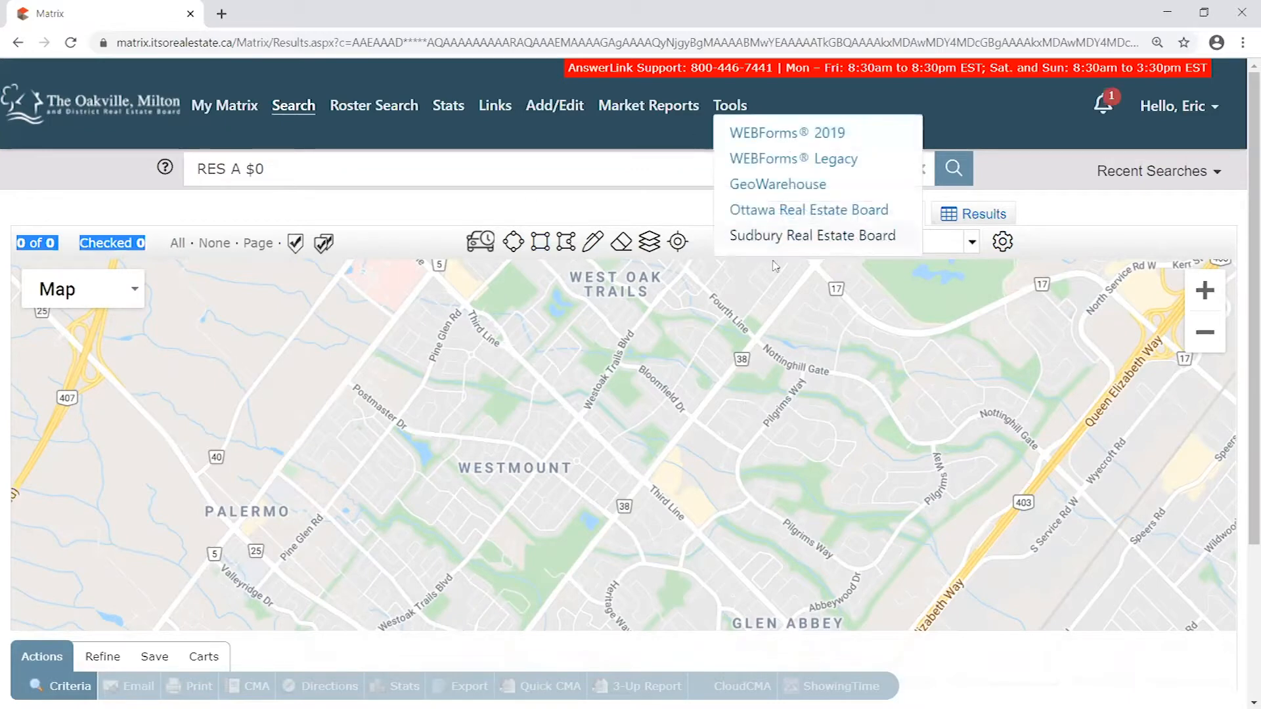
click(679, 199)
drag(833, 470, 826, 443)
scroll(826, 443, down, 1)
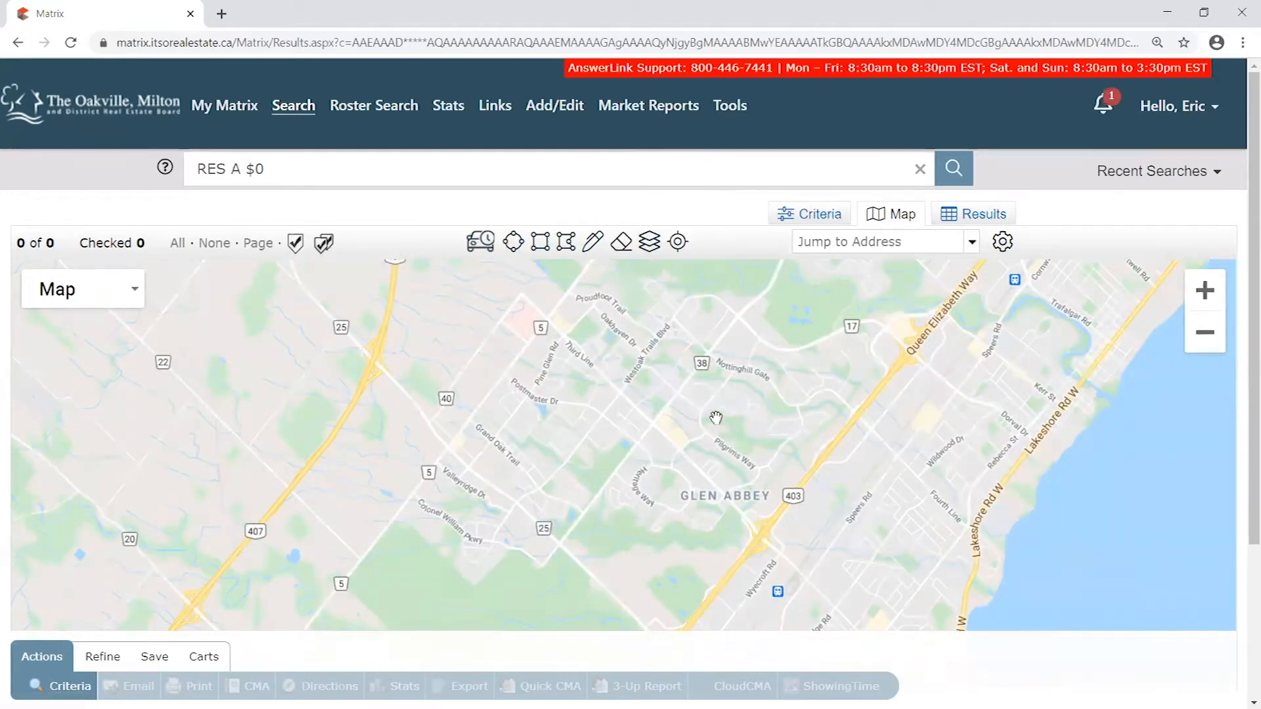
- Return to the search criteria and select TREB-College Park under Neighbourhood/Subdistrict
click(819, 214)
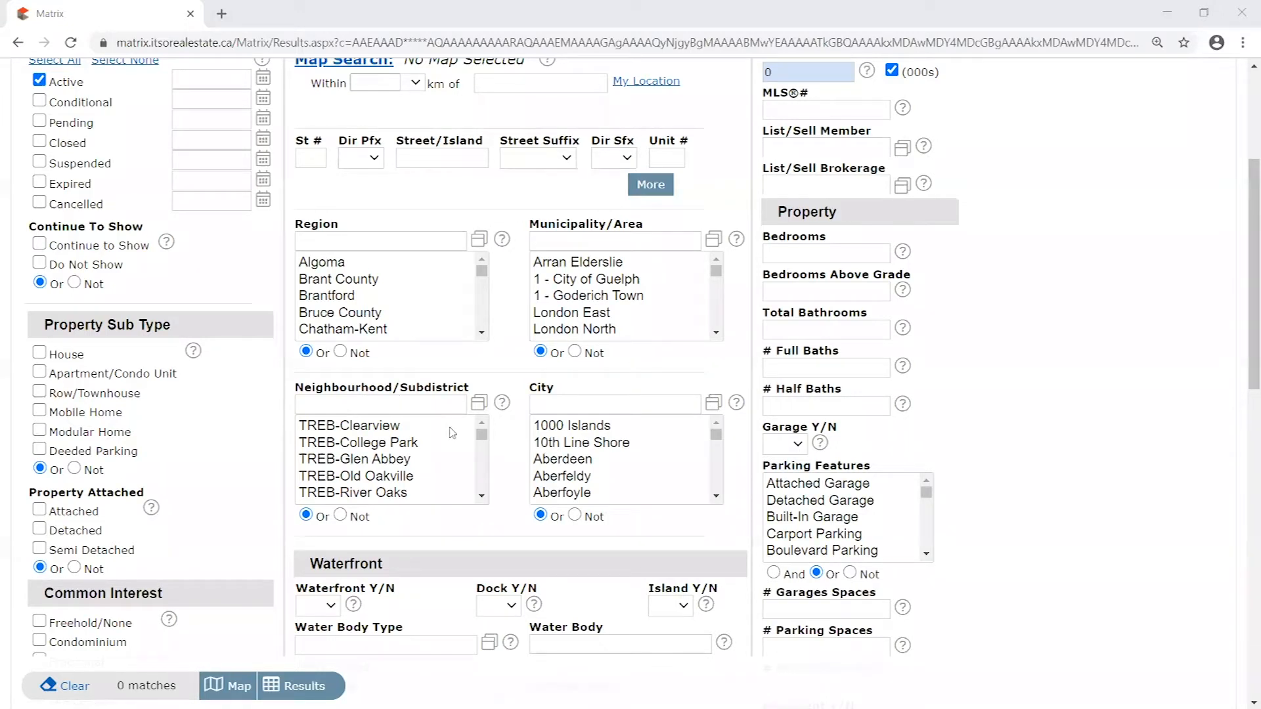
click(420, 430)
click(402, 444)
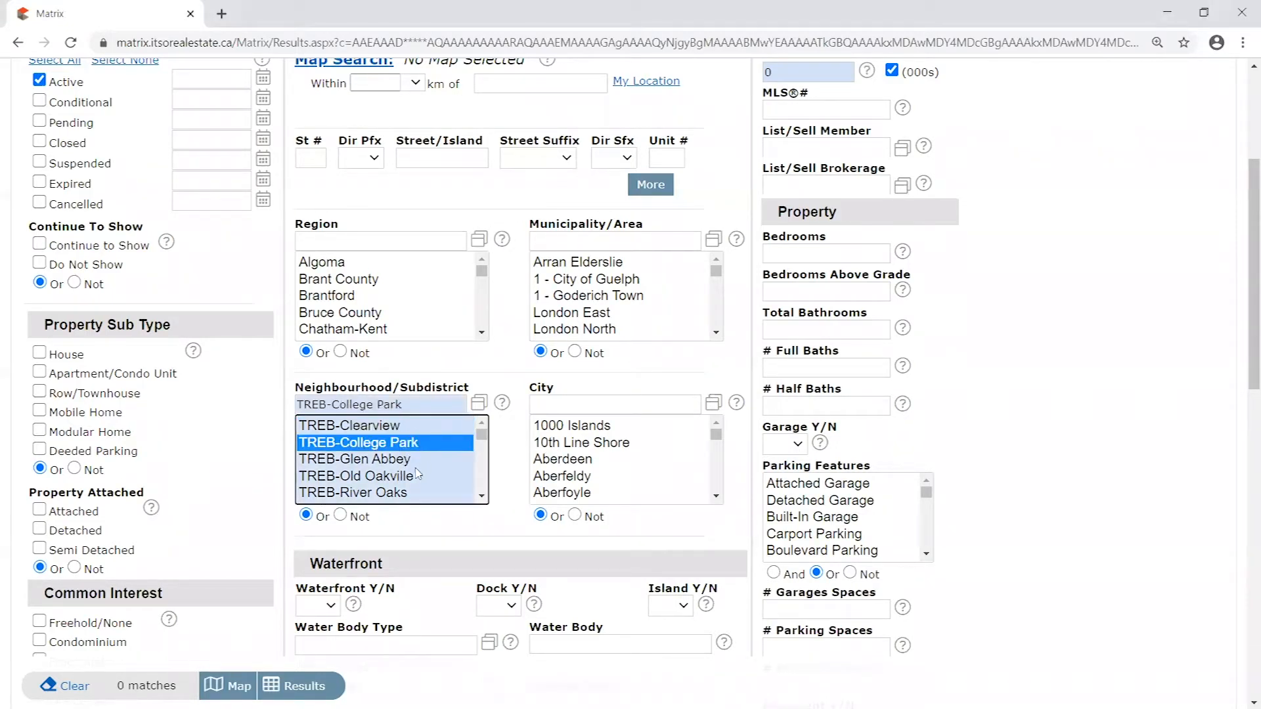
- Extend the Neighbourhood/Subdistrict selection from TREB-College Park to TREB-Glen Abbey, TREB-Old Oakville and the list entries through 0080 - Erin Mills
shift+click(412, 428)
shift+click(418, 477)
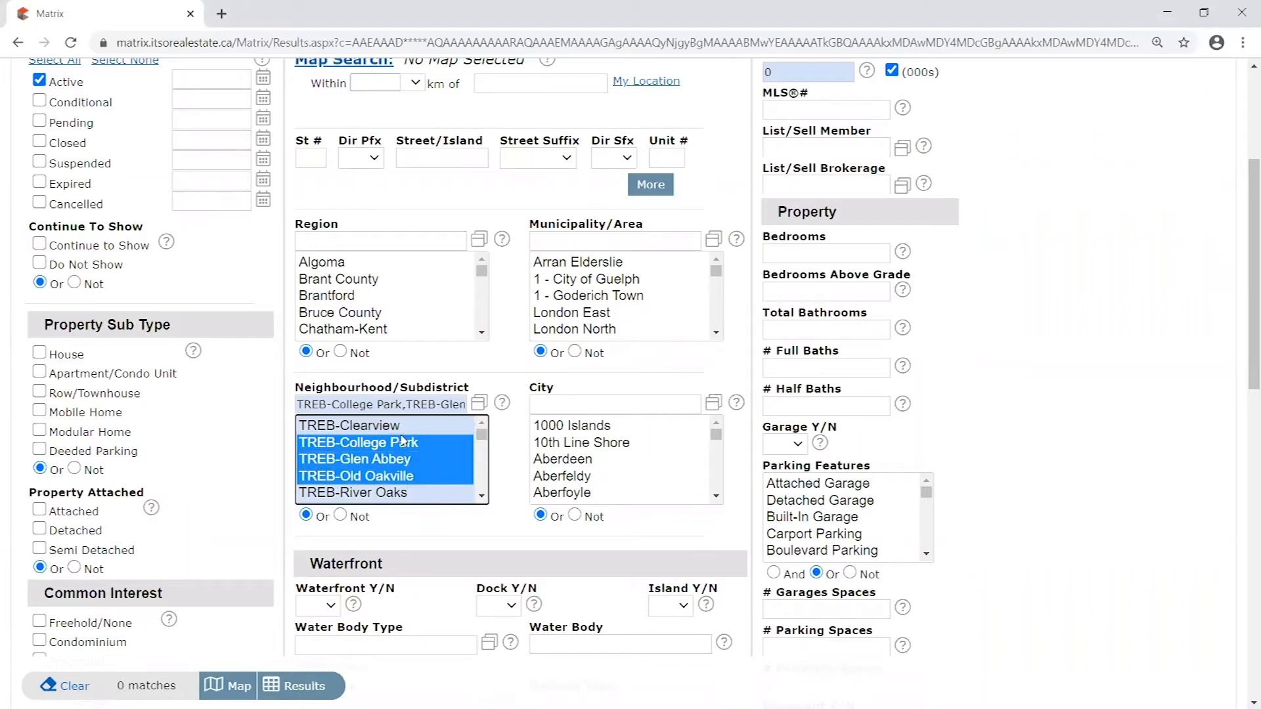
click(483, 497)
right_click(484, 500)
click(484, 498)
shift+click(392, 490)
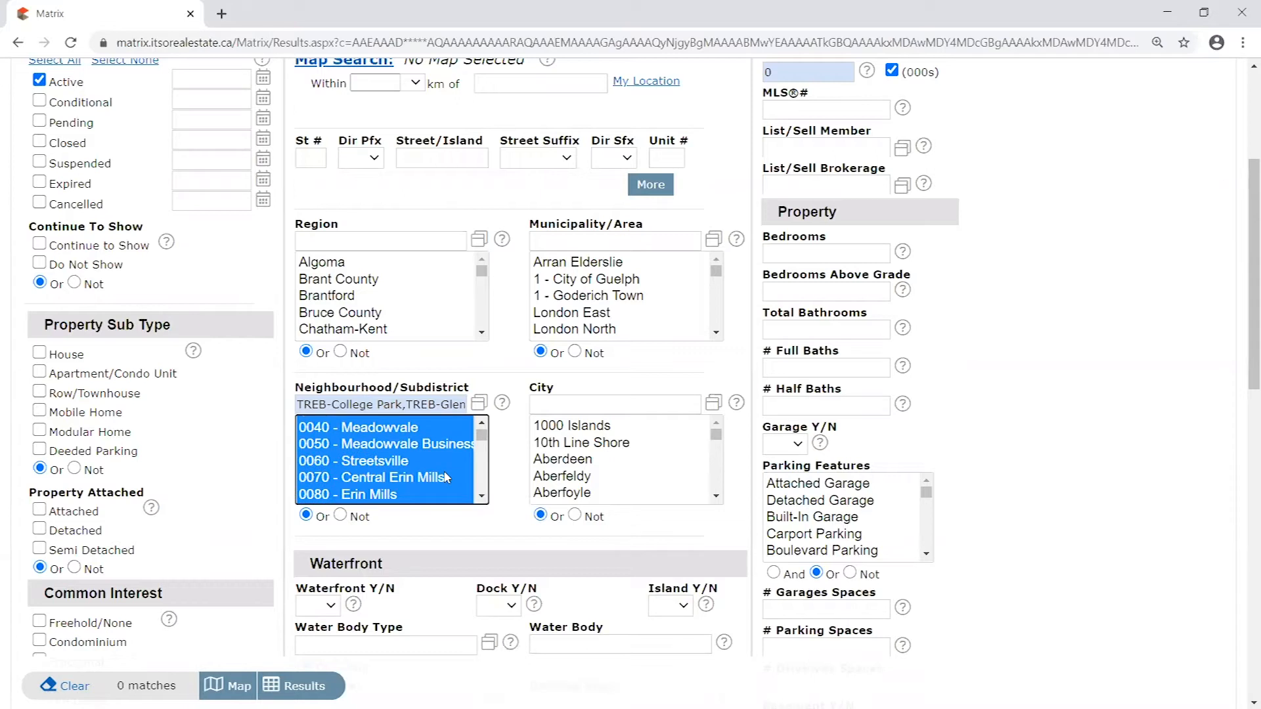
- Deselect every entry in the Neighbourhood/Subdistrict list so the search has no neighbourhood criterion
ctrl+click(404, 489)
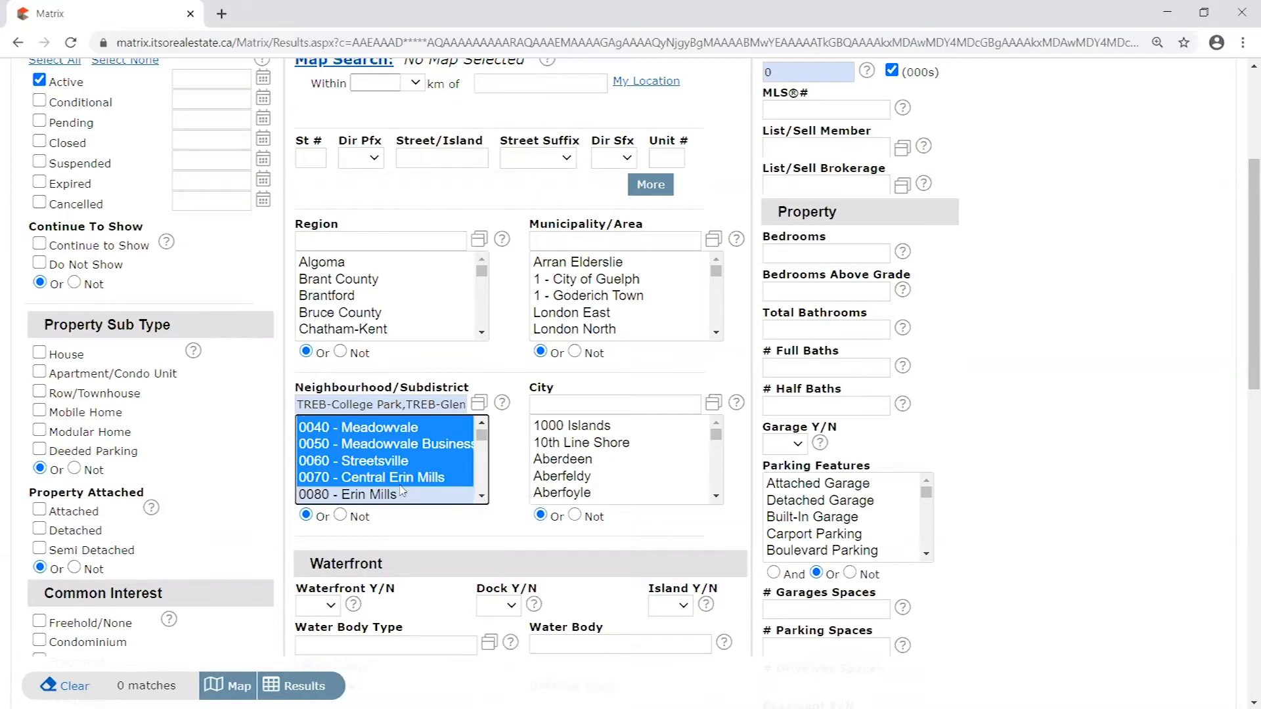
click(427, 478)
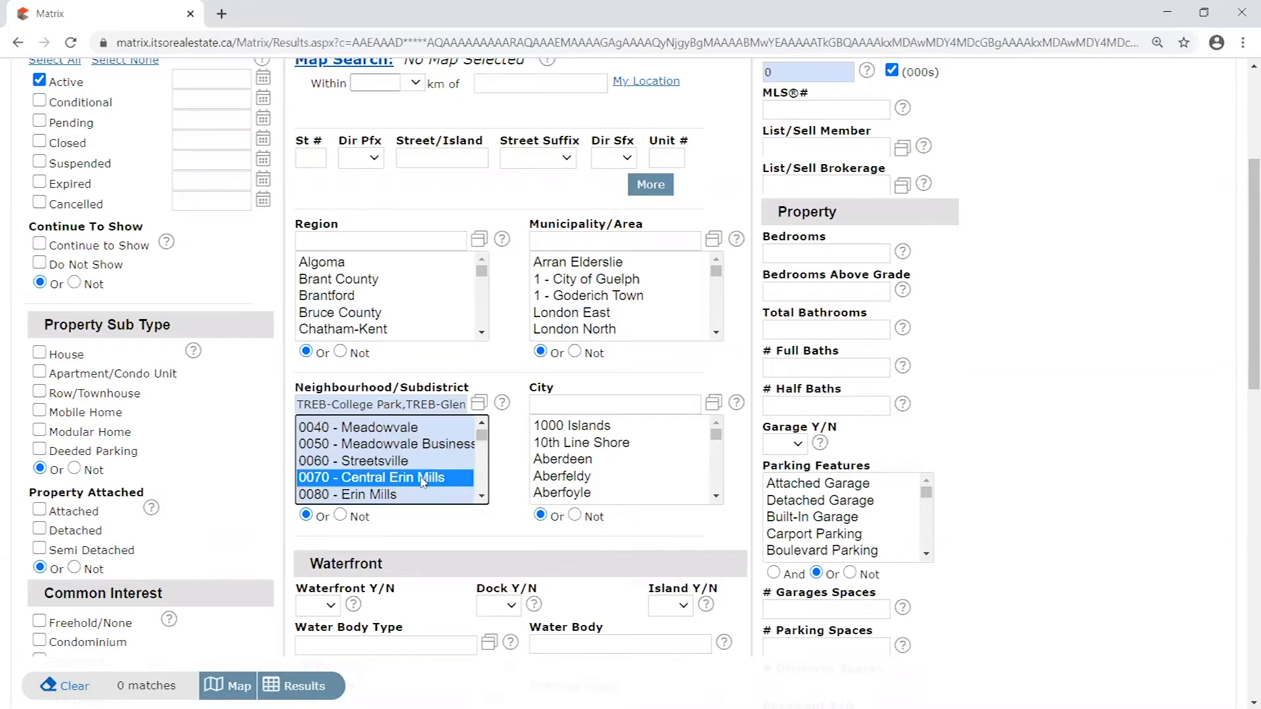
ctrl+click(436, 478)
scroll(457, 467, up, 5)
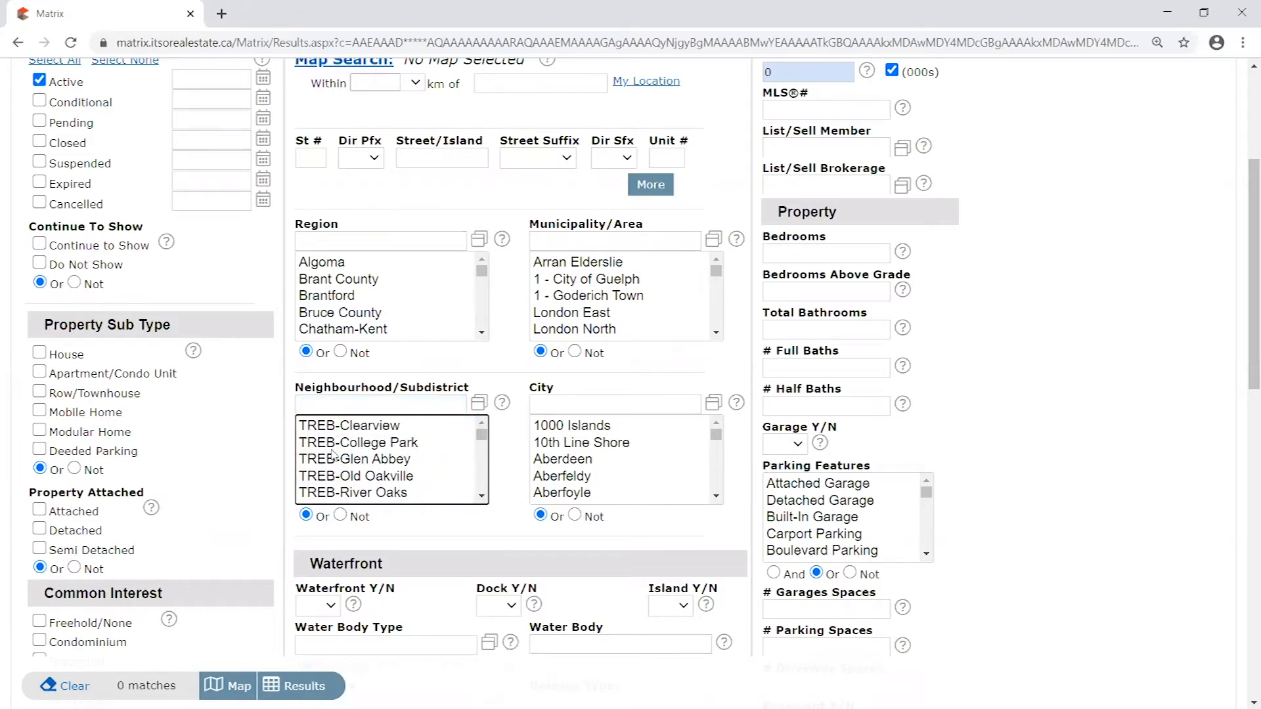
- Return to the map around Glen Abbey and West Oak Trails and turn on the Neighborhood boundaries
scroll(335, 451, down, 6)
scroll(453, 453, up, 7)
scroll(619, 435, up, 1)
scroll(619, 435, up, 2)
click(900, 214)
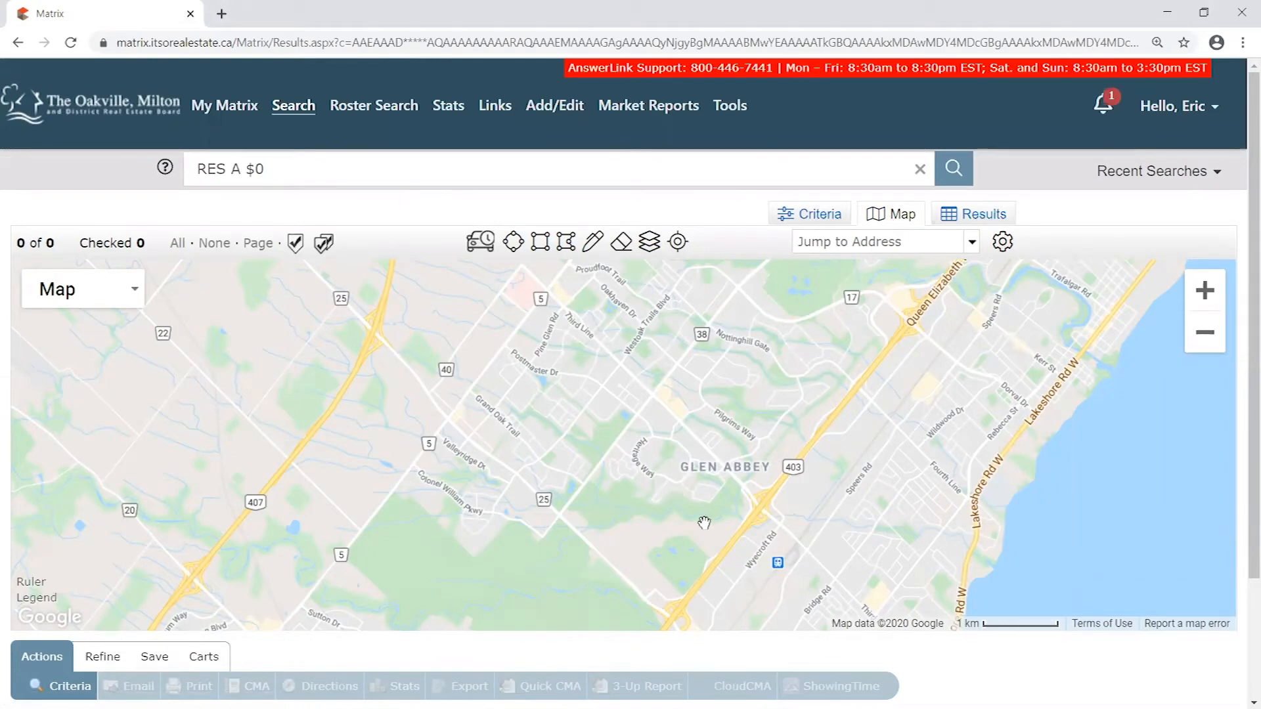
drag(802, 410, 735, 453)
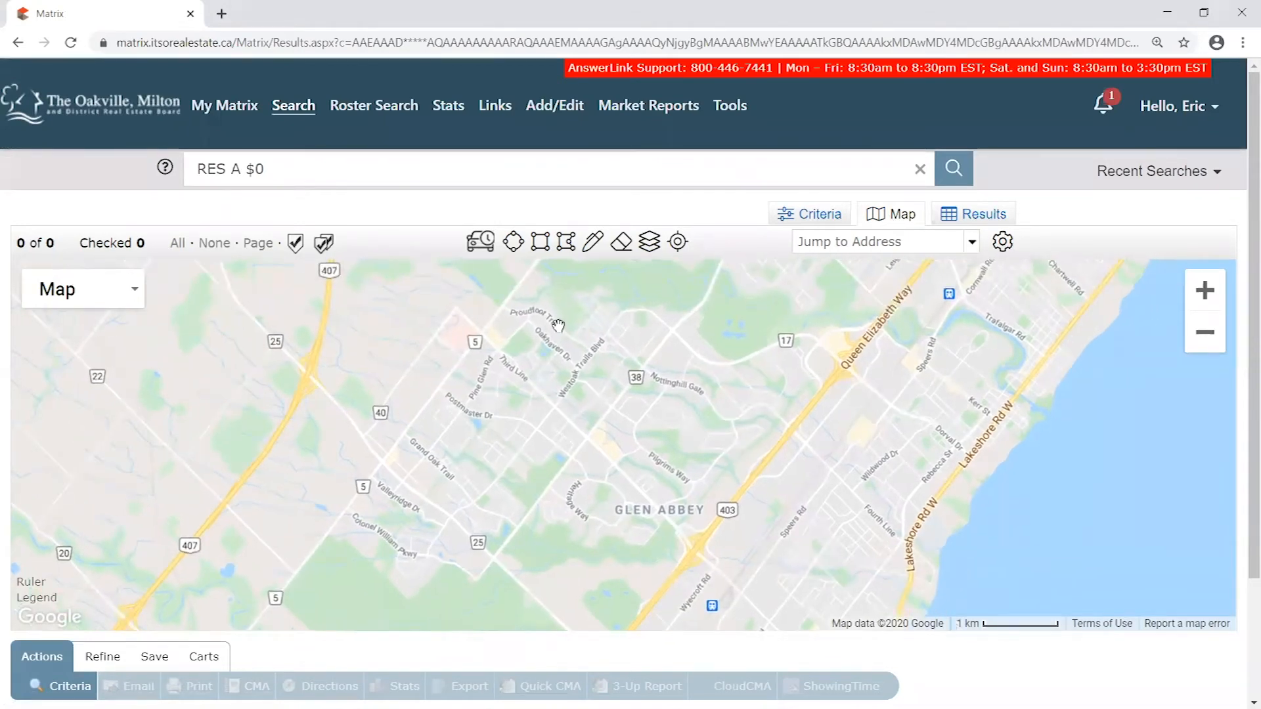
drag(56, 242, 16, 243)
drag(616, 473, 595, 451)
drag(708, 482, 720, 510)
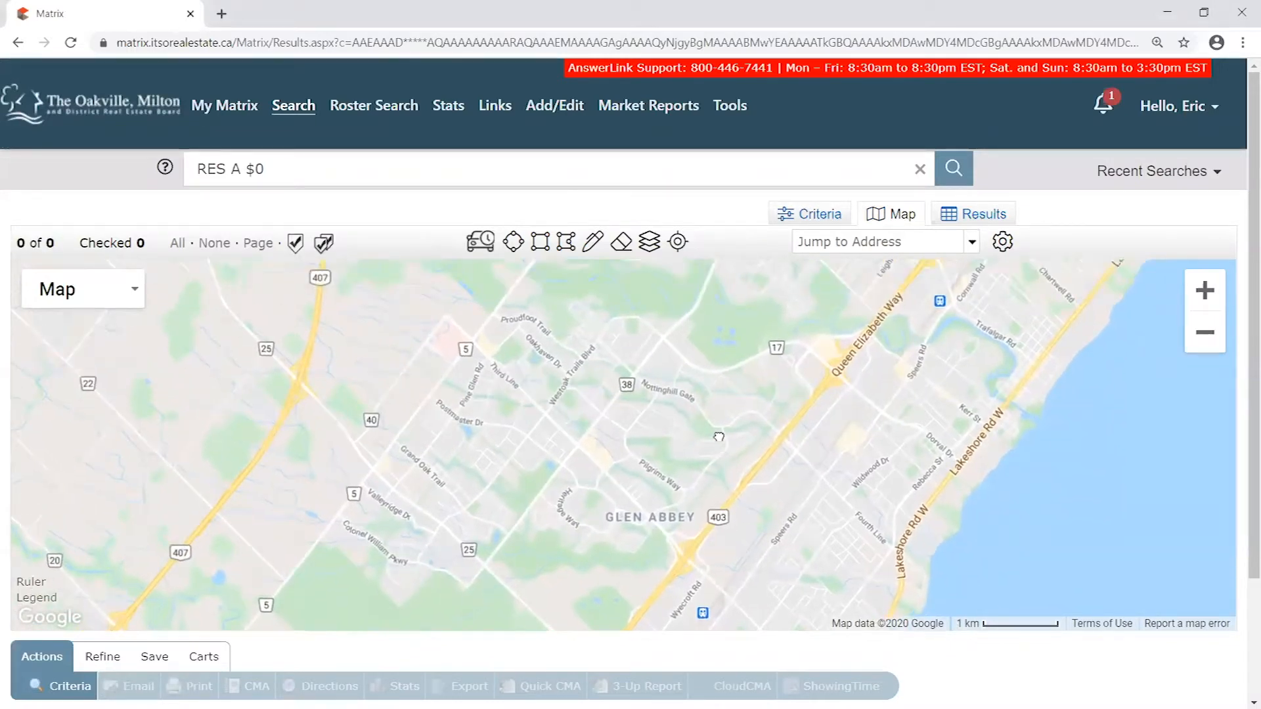
drag(722, 445, 697, 436)
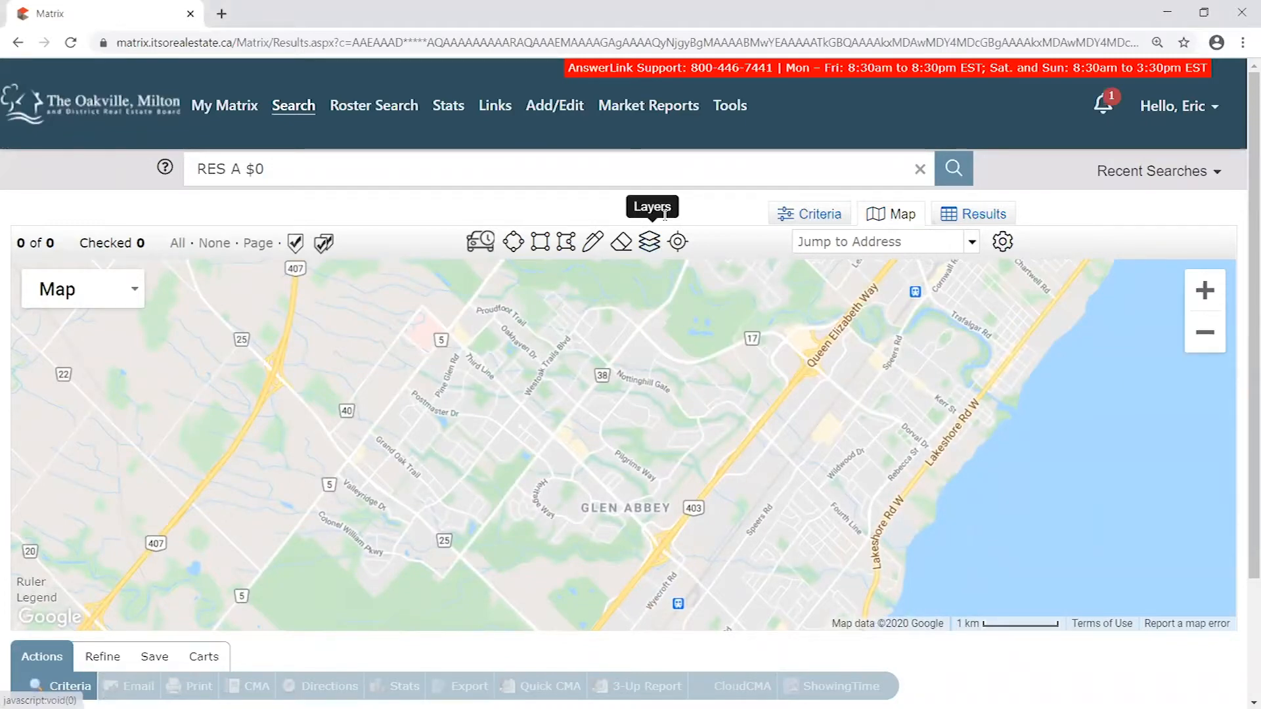
click(650, 242)
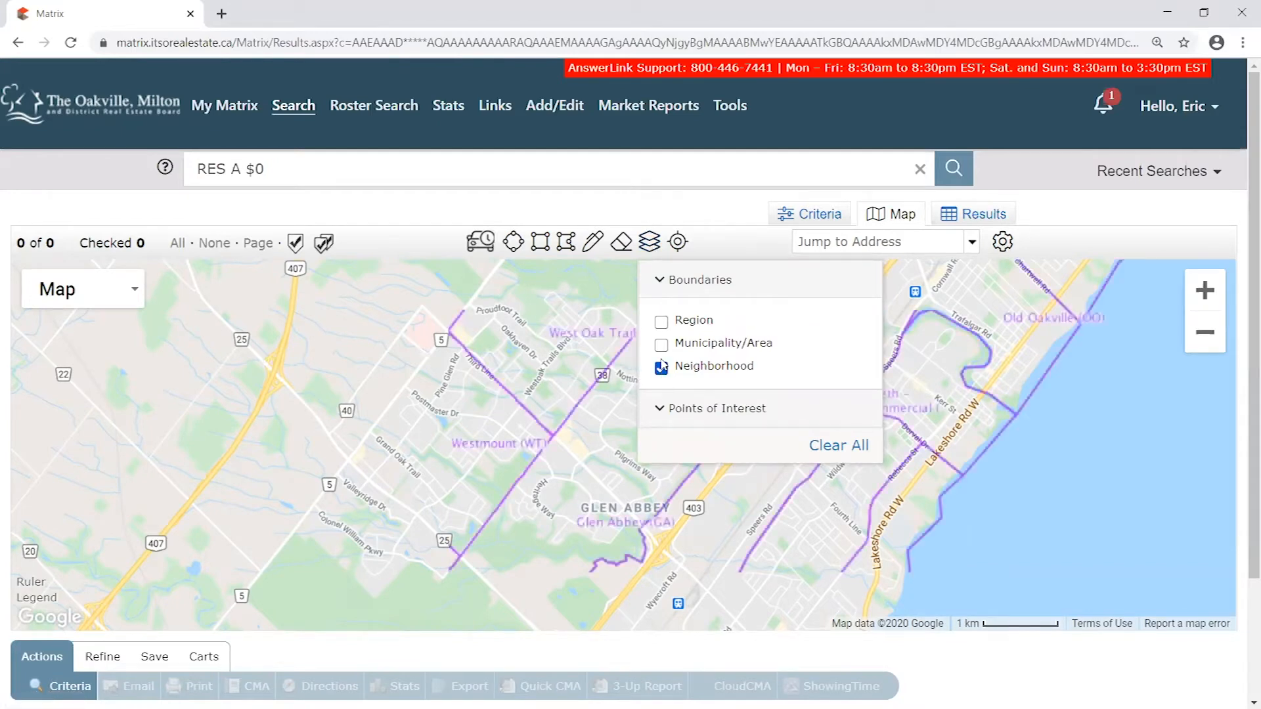
click(650, 241)
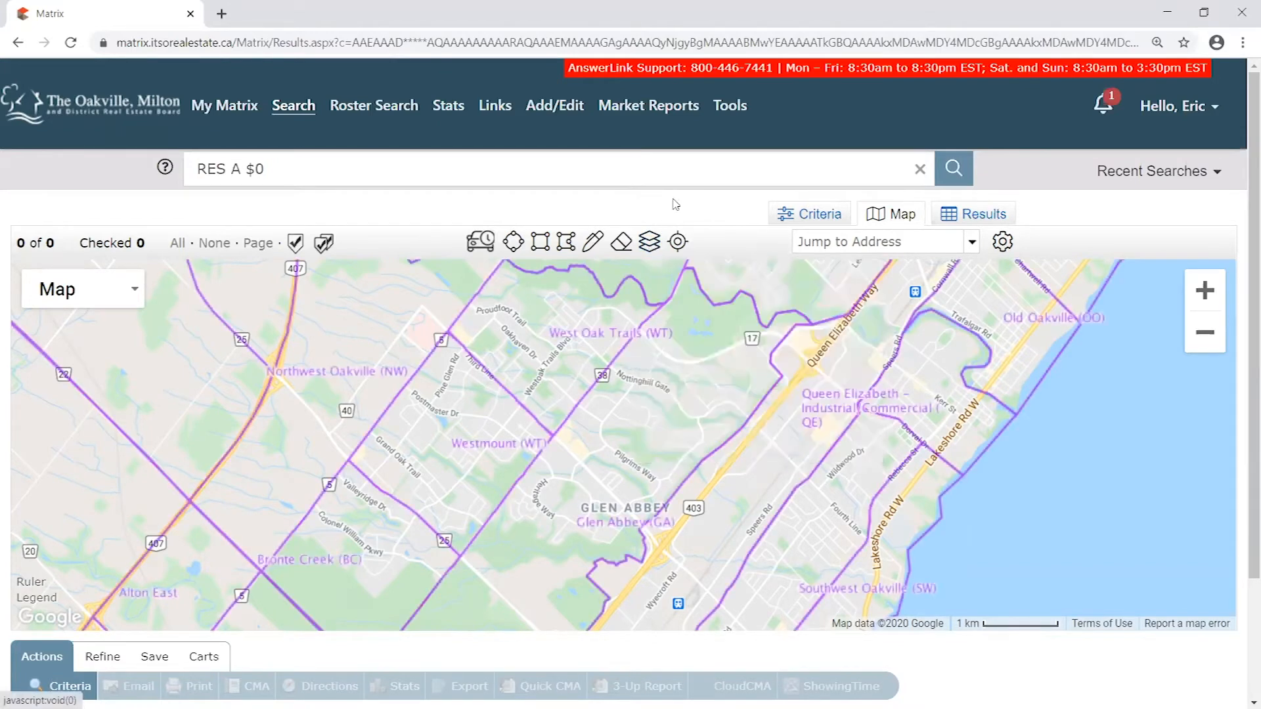
- Preview the Municipality/Area and Region boundaries one at a time, and restore the Neighborhood boundaries on the map
click(649, 244)
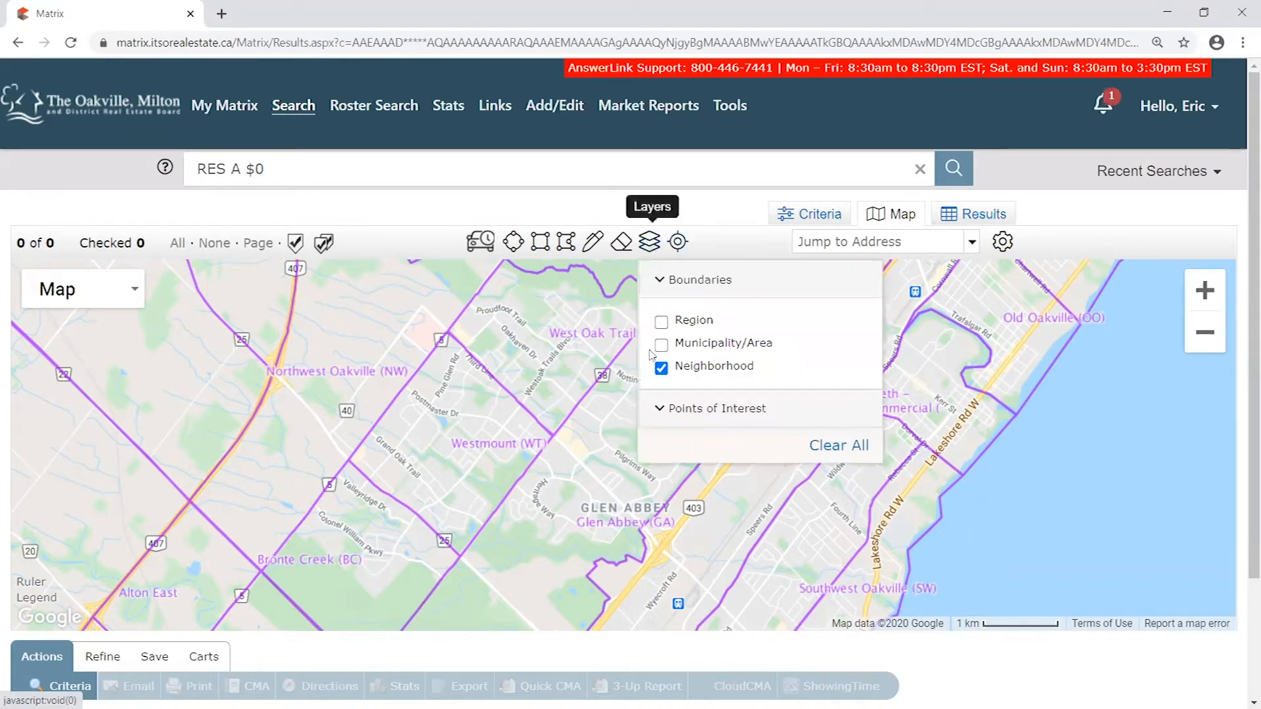
click(662, 367)
click(661, 344)
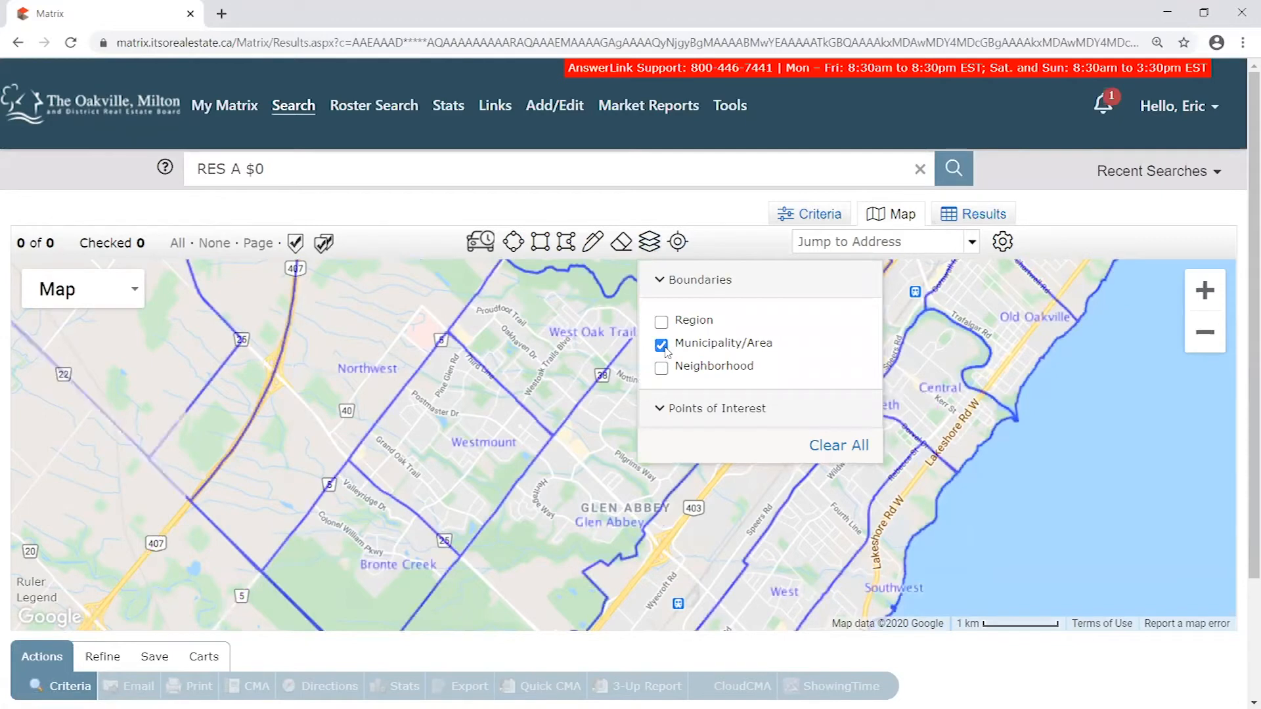
click(662, 345)
click(661, 322)
click(662, 323)
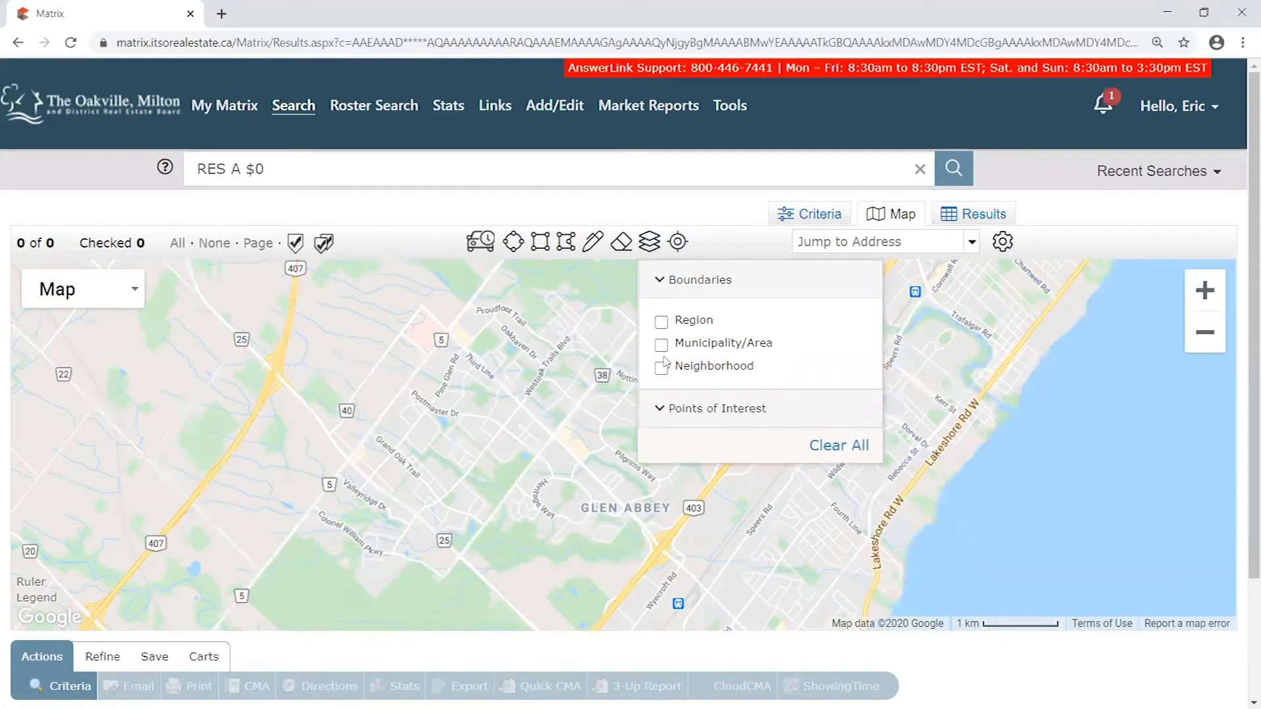
click(661, 367)
click(649, 245)
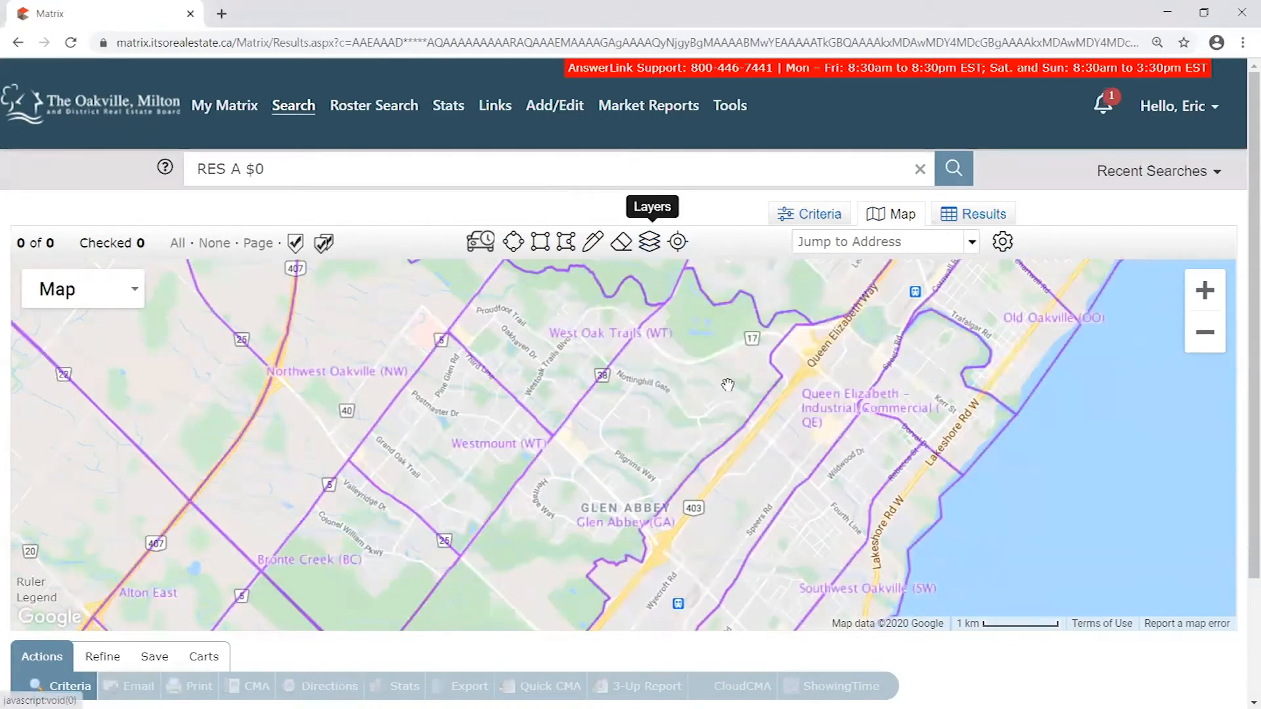
- Examine the neighbourhood boundaries across the wider Oakville and Burlington area and again around Glen Abbey at closer range
scroll(708, 403, down, 1)
scroll(708, 403, down, 1)
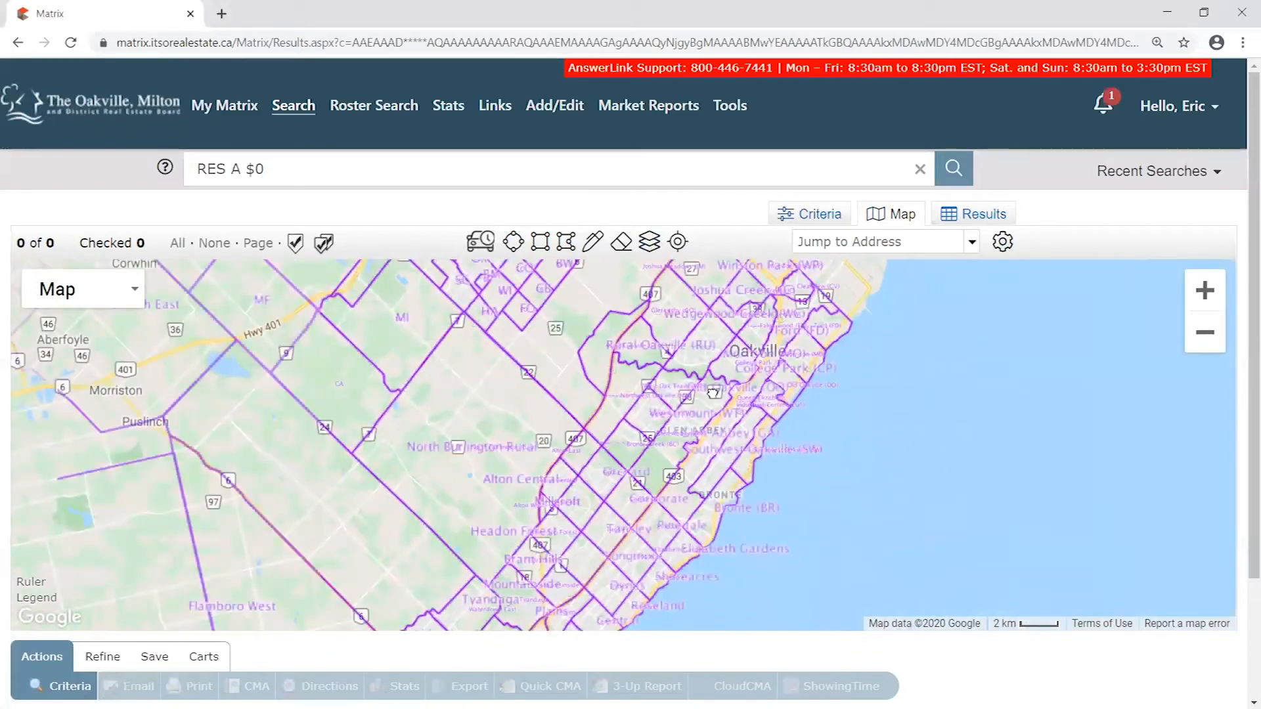
drag(538, 543, 710, 414)
drag(538, 547, 1077, 558)
drag(1059, 496, 296, 230)
drag(923, 528, 223, 286)
drag(302, 322, 568, 534)
drag(420, 357, 493, 526)
drag(578, 302, 621, 453)
scroll(621, 452, up, 2)
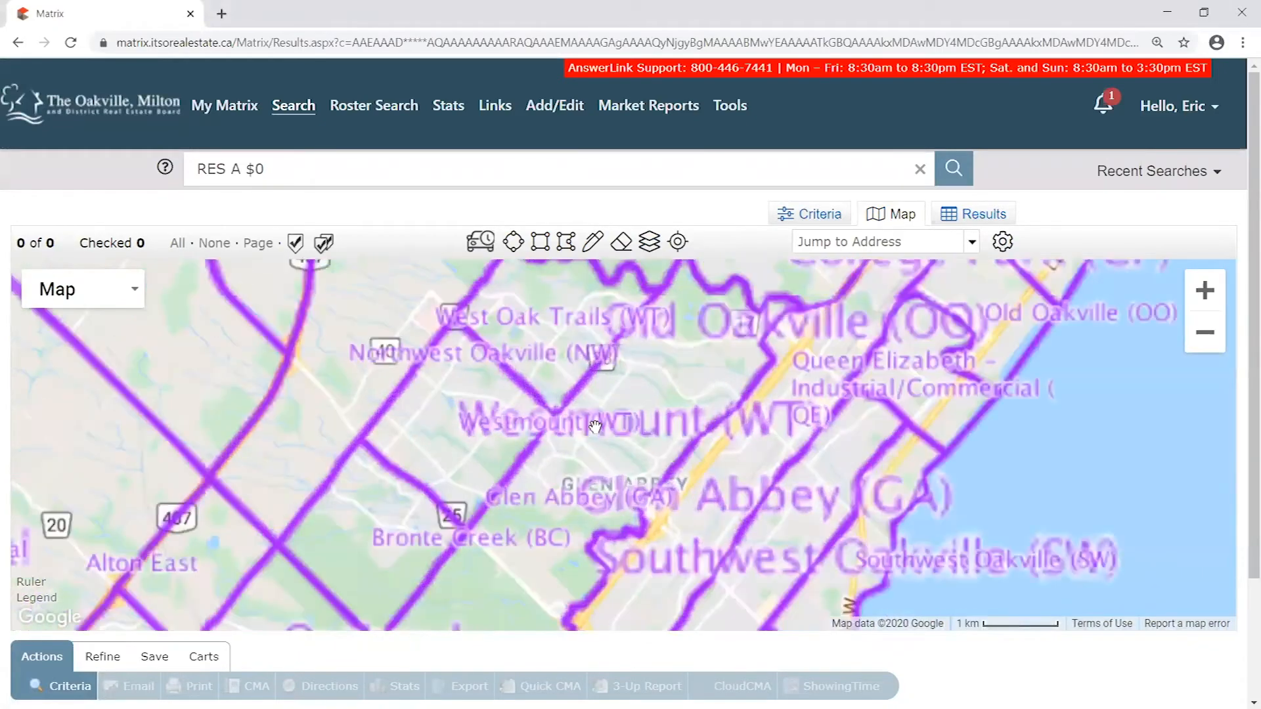
drag(740, 388, 708, 417)
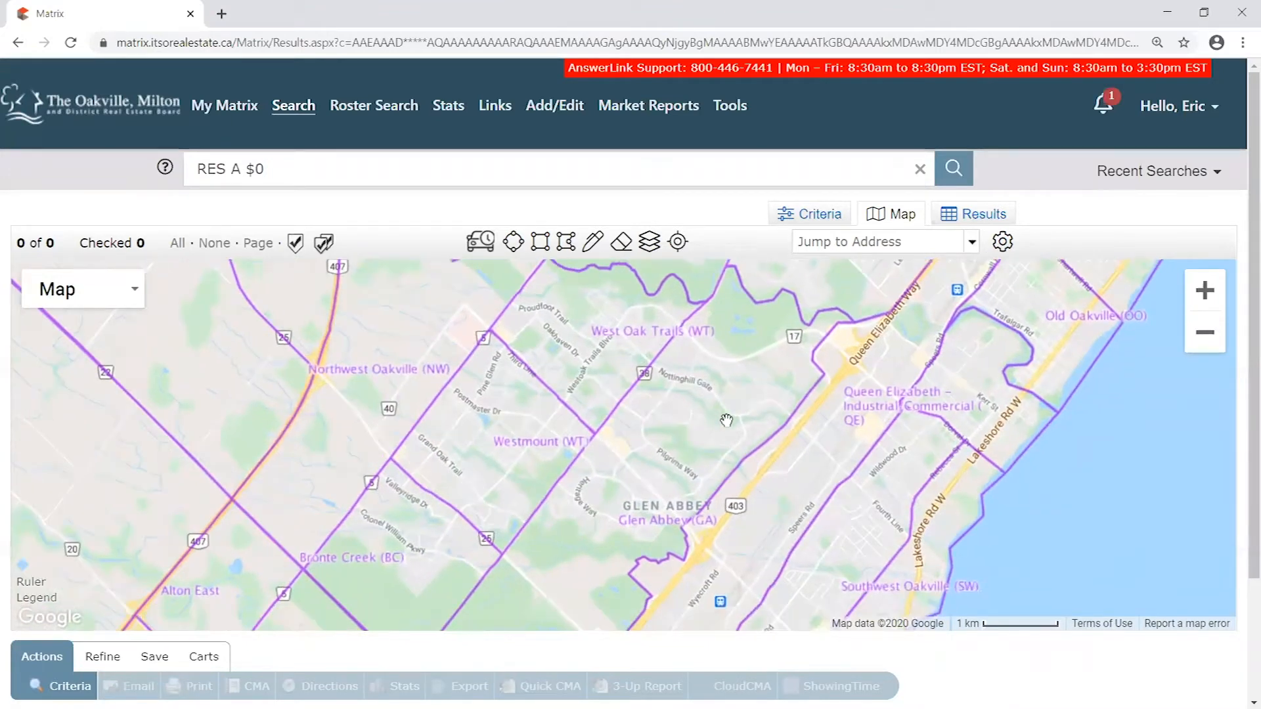
drag(687, 492, 722, 494)
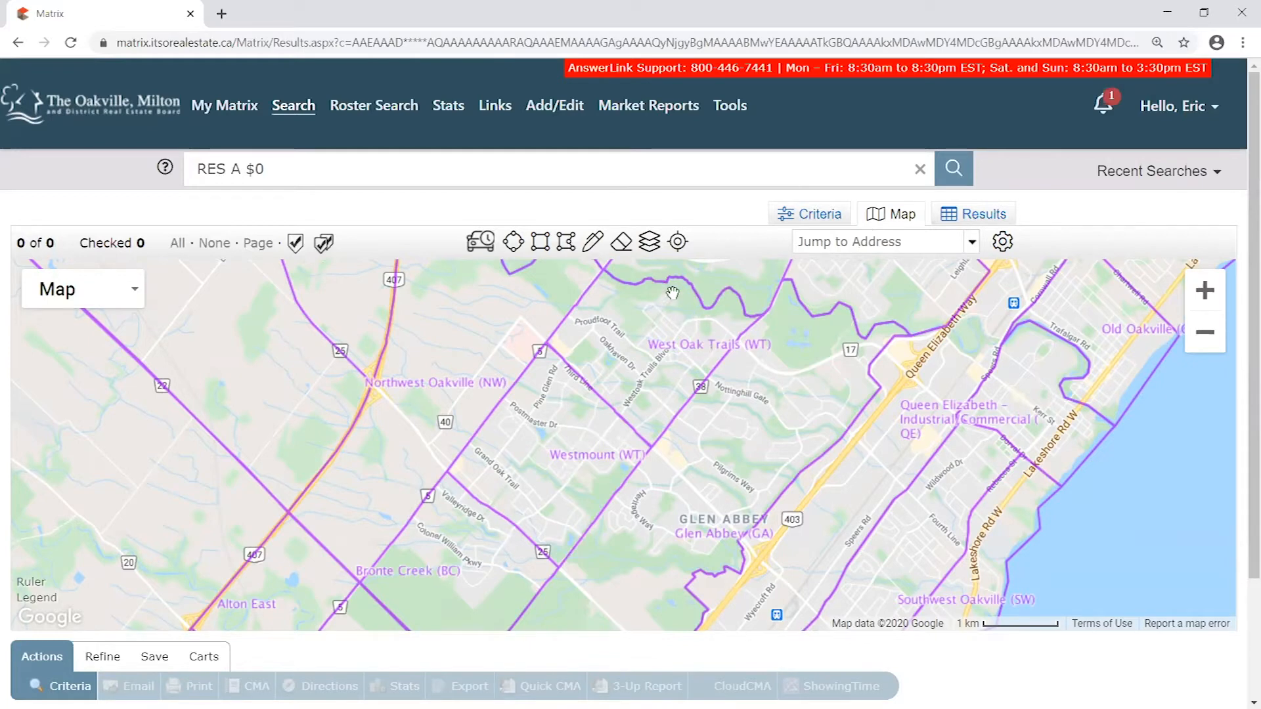
- Draw a closed polygon search area on the map following the outer boundary of West Oak Trails and Westmount
click(573, 247)
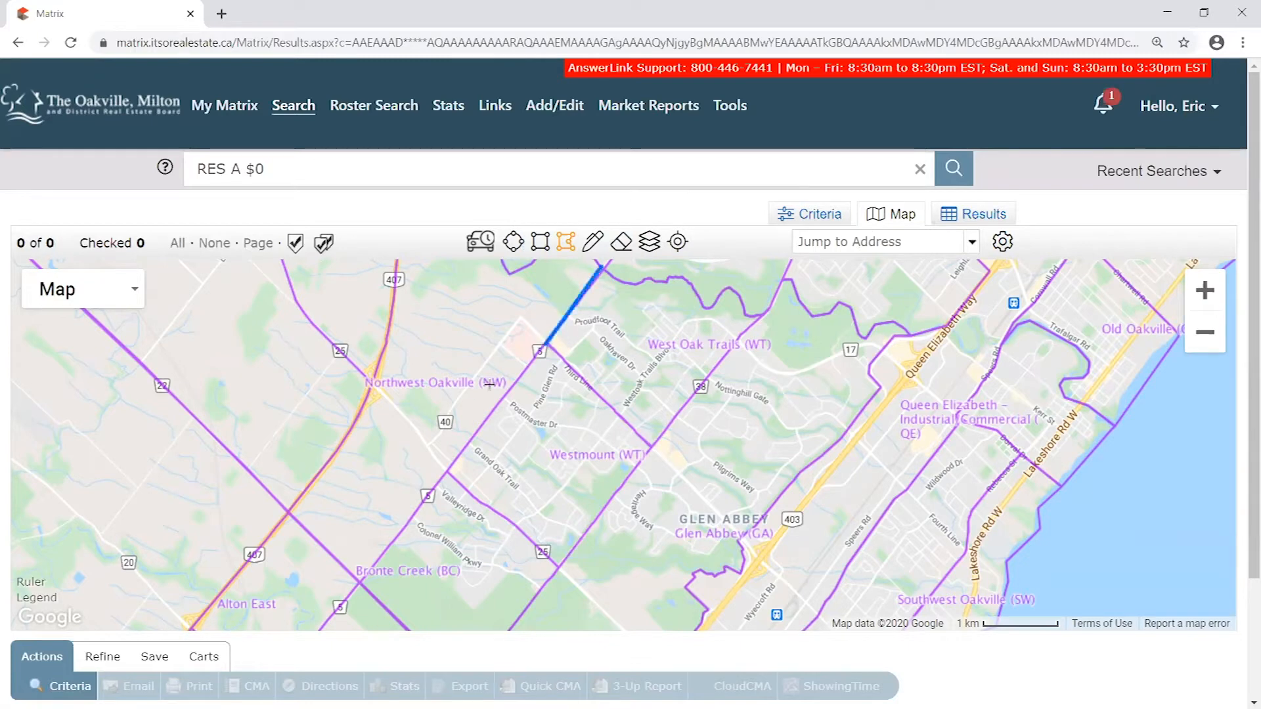
click(446, 473)
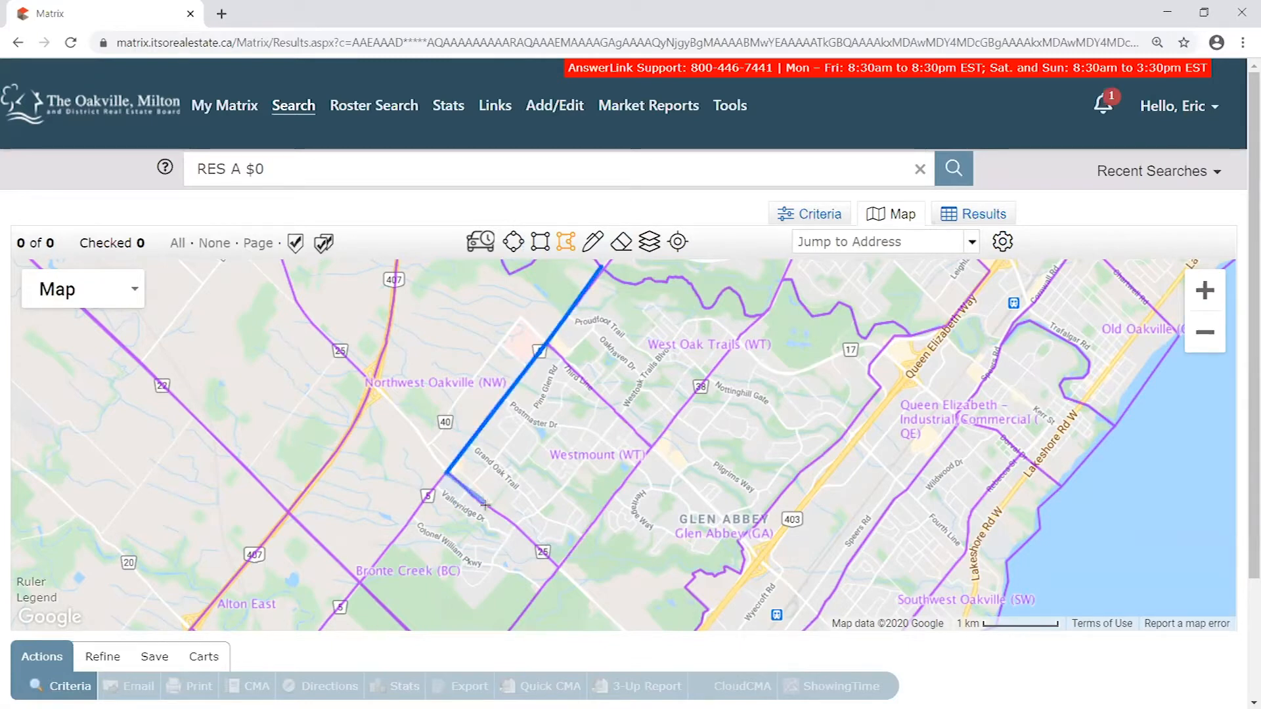
click(484, 506)
click(509, 521)
click(558, 568)
click(650, 449)
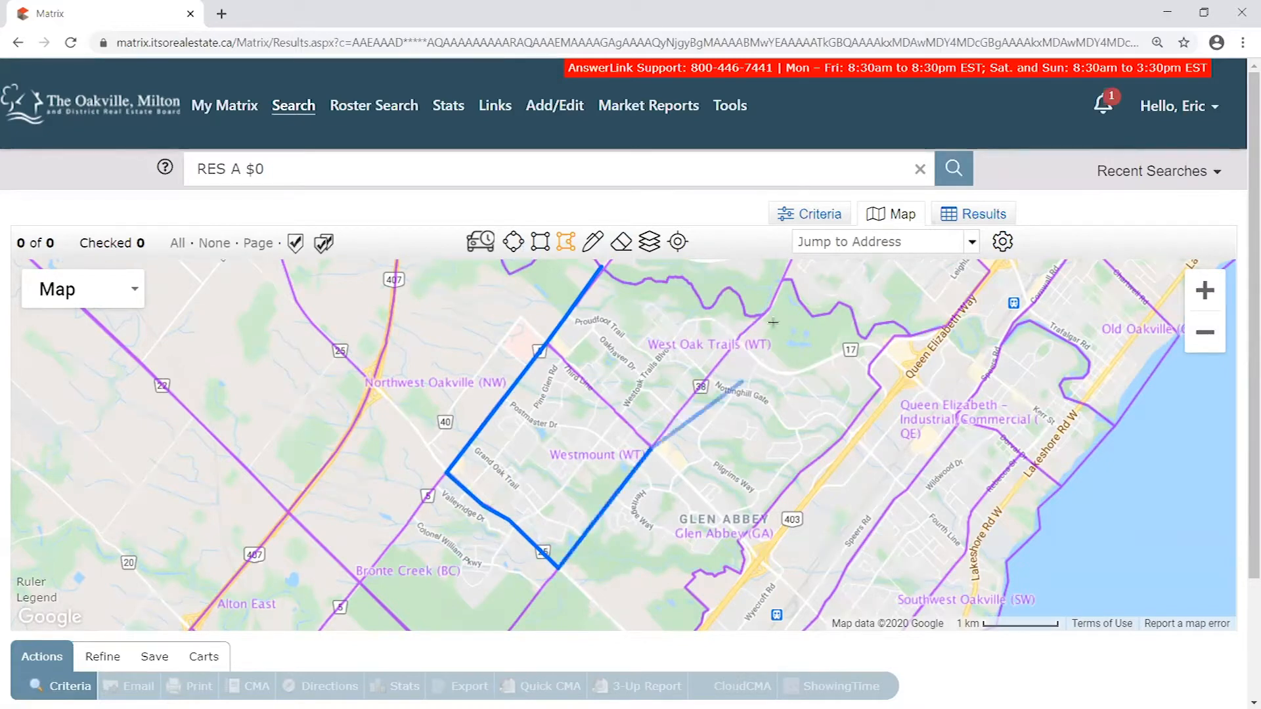
click(746, 333)
click(765, 315)
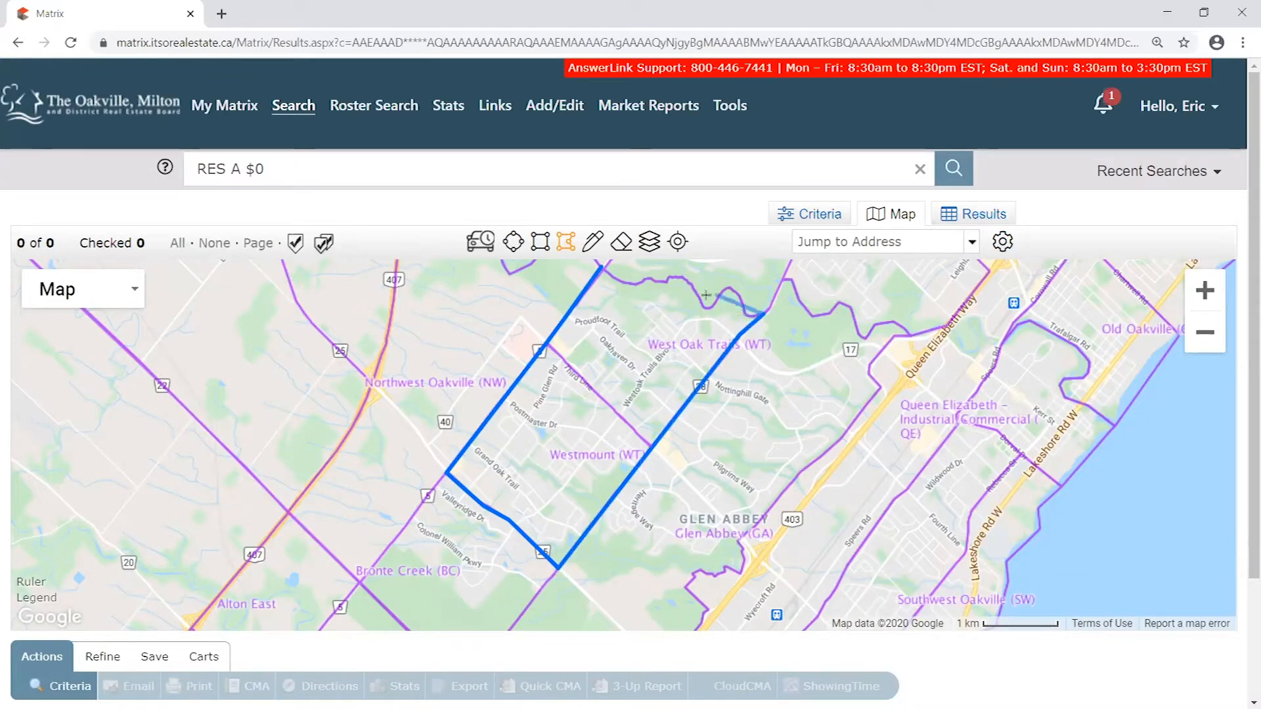
click(601, 267)
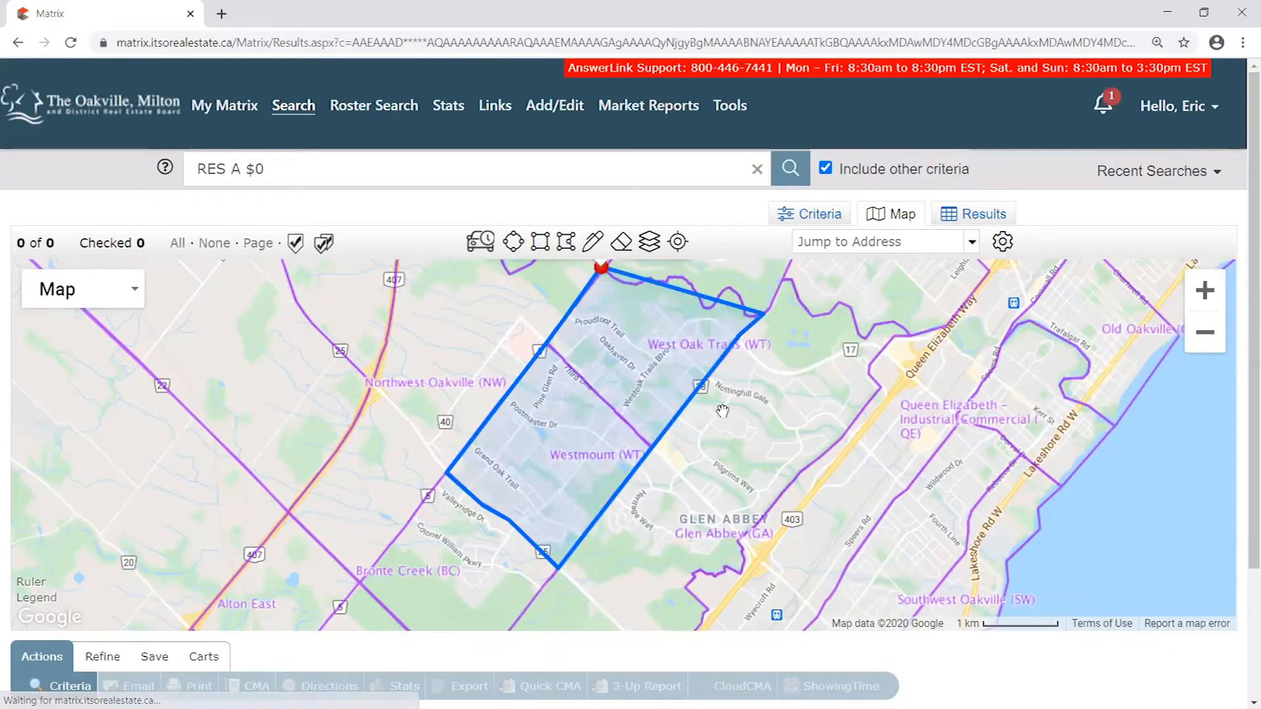
- Check the Delete Shape and Exclude this Shape options offered at the polygon's marker
click(600, 267)
drag(818, 551, 827, 429)
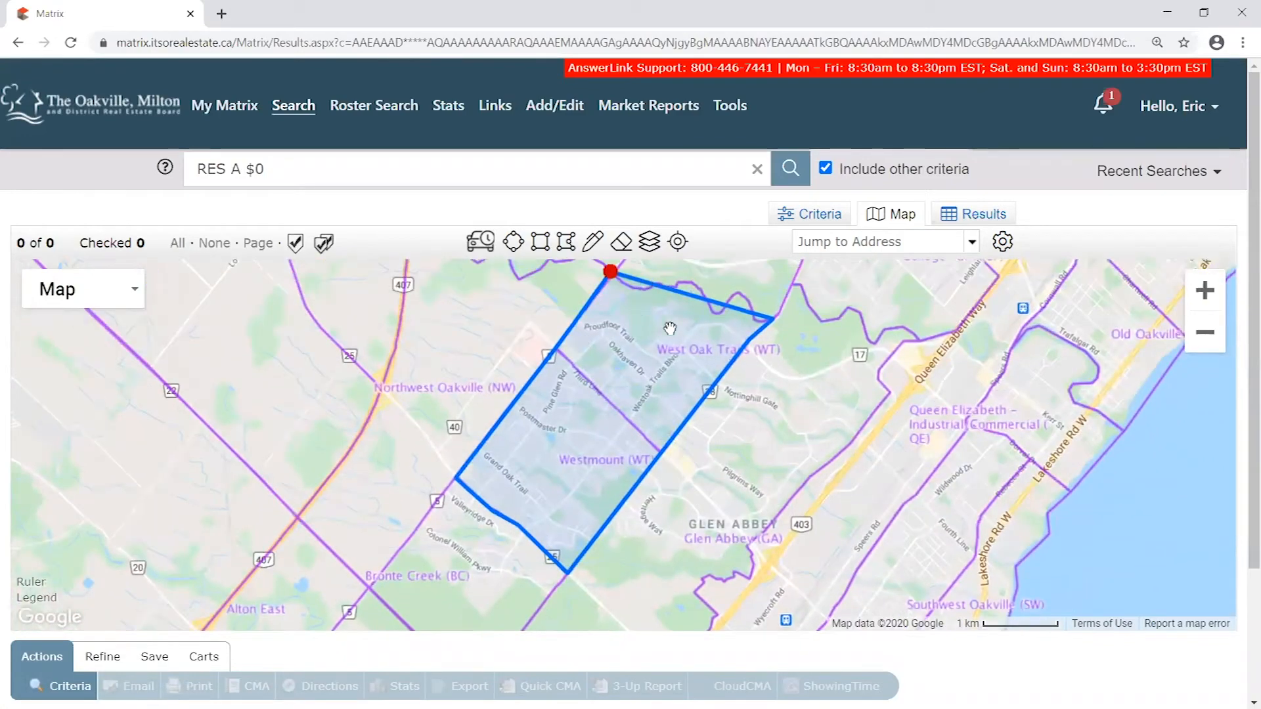
click(615, 275)
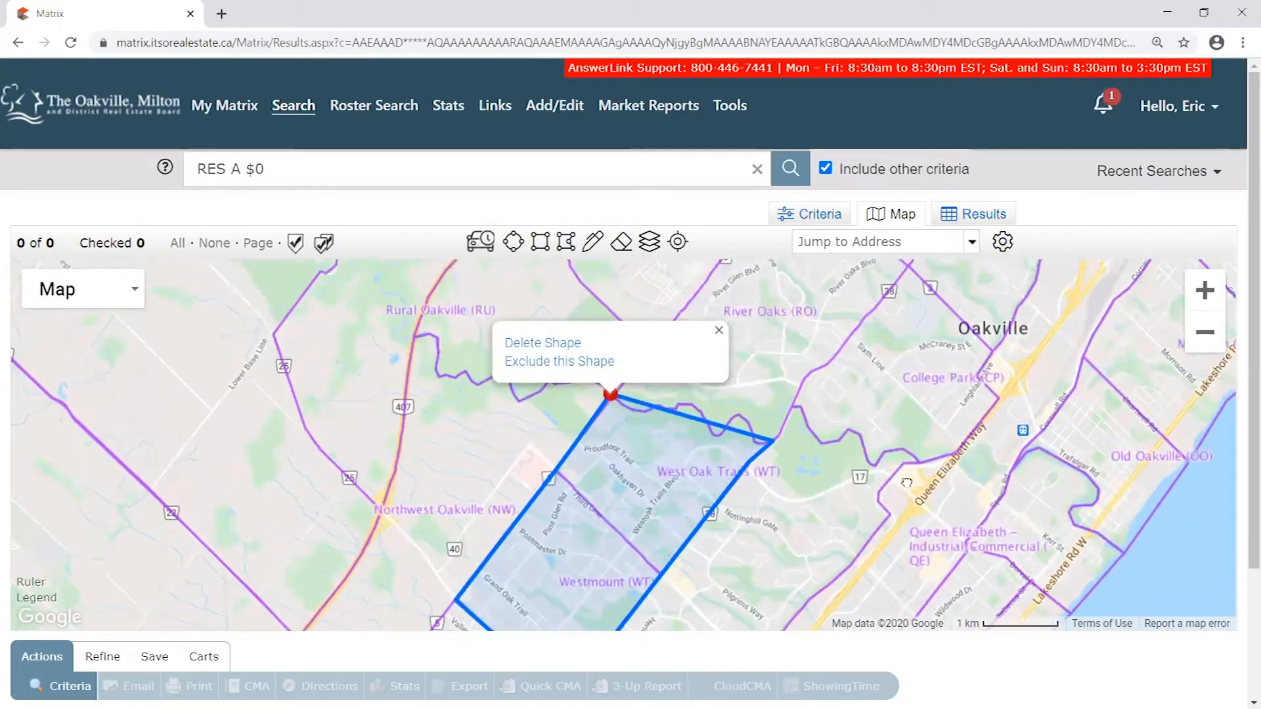
drag(580, 504, 660, 432)
drag(798, 491, 778, 455)
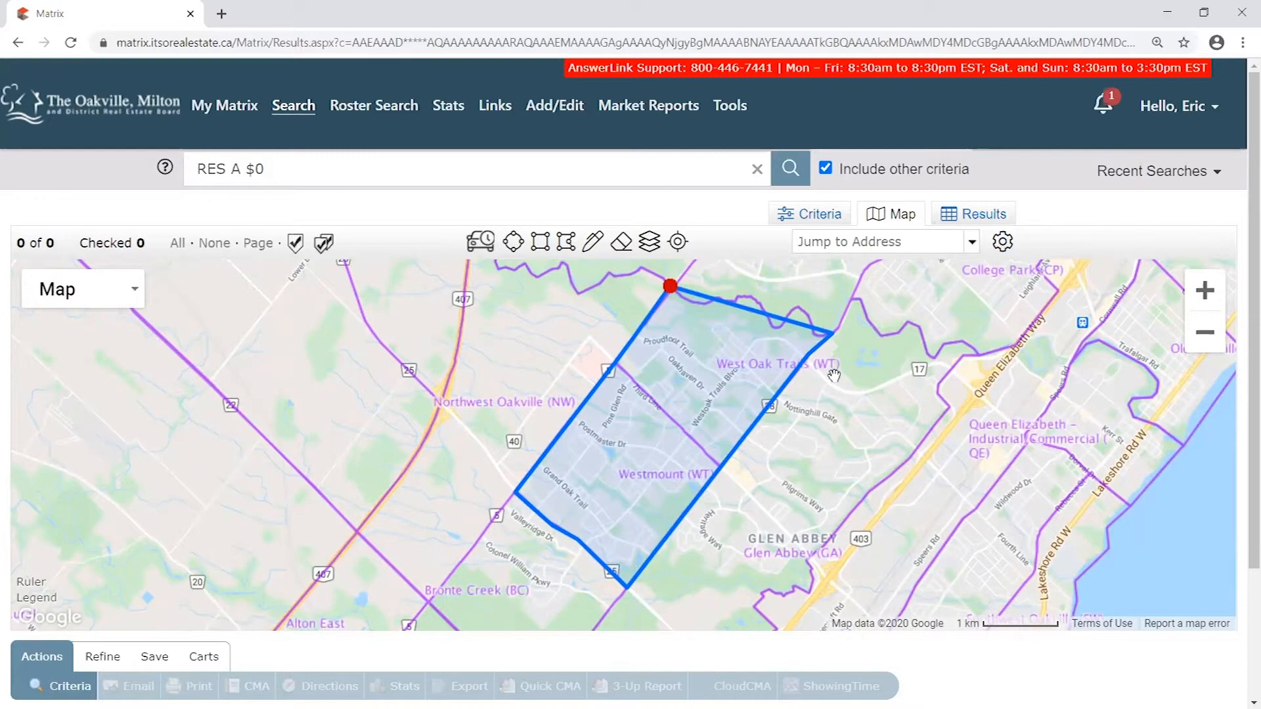
click(675, 284)
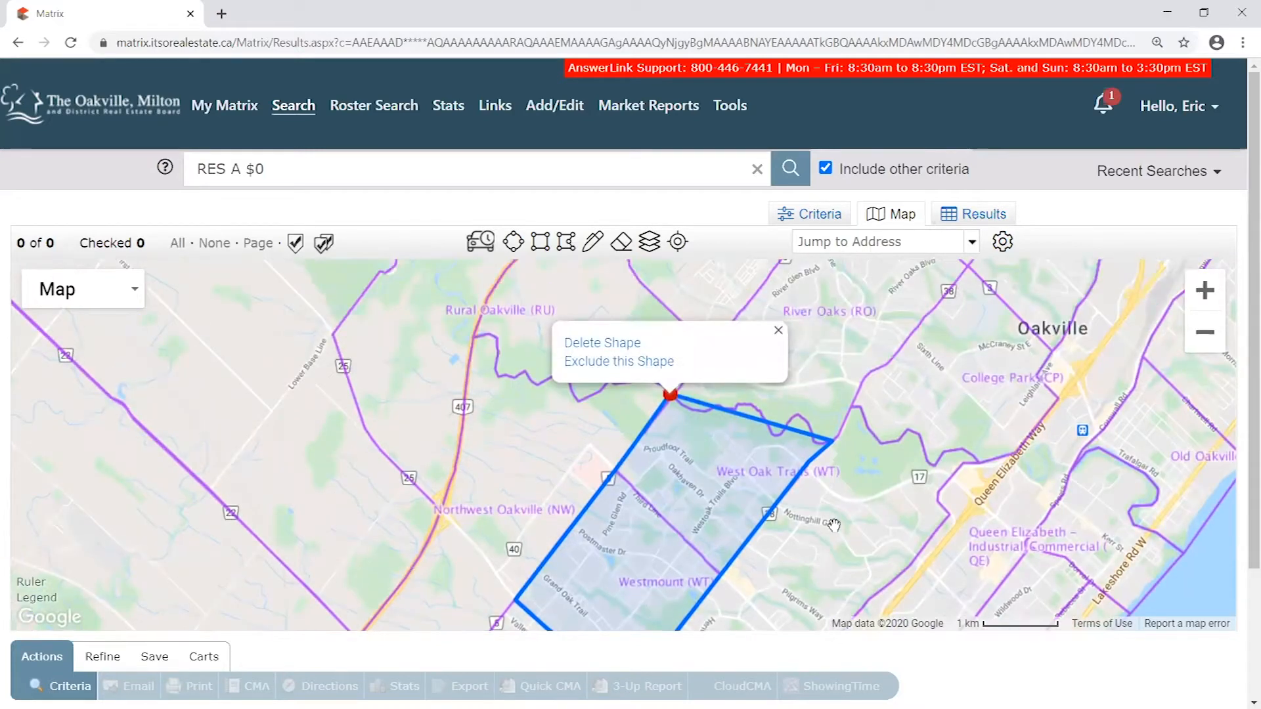
drag(834, 525, 874, 417)
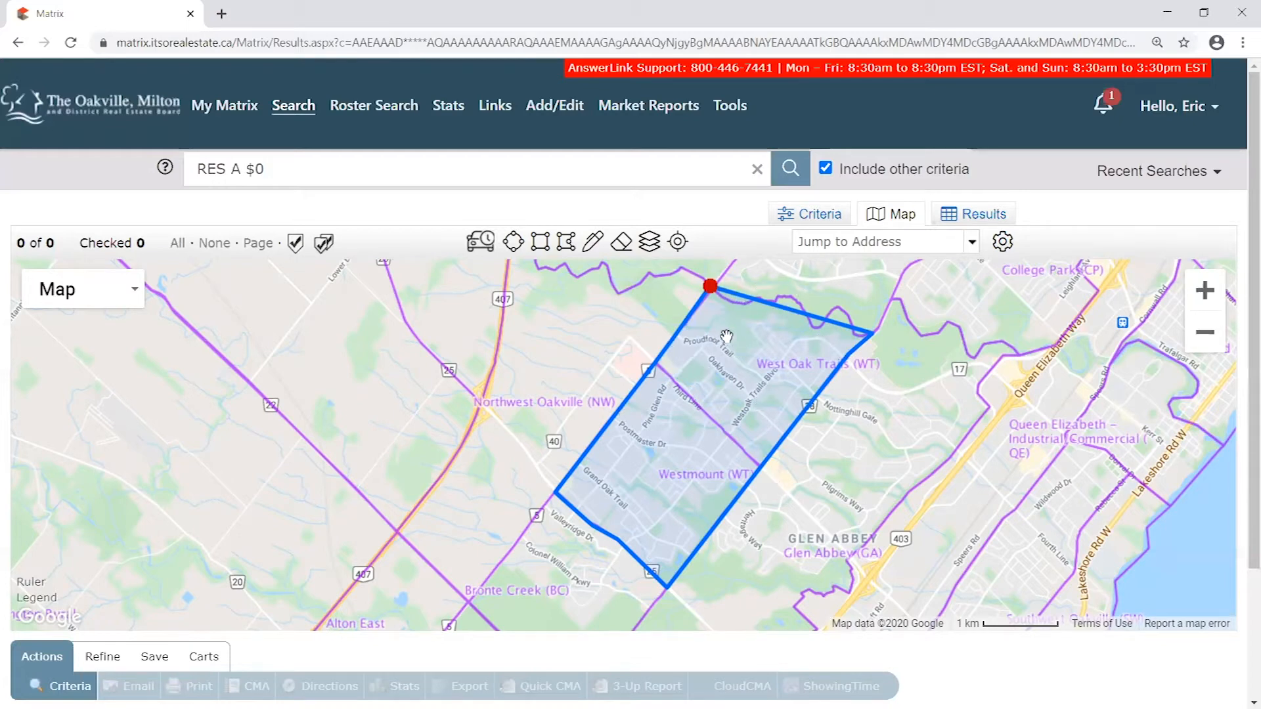
- Turn off the Neighborhood boundaries on the map, keeping the drawn polygon
click(650, 243)
click(662, 368)
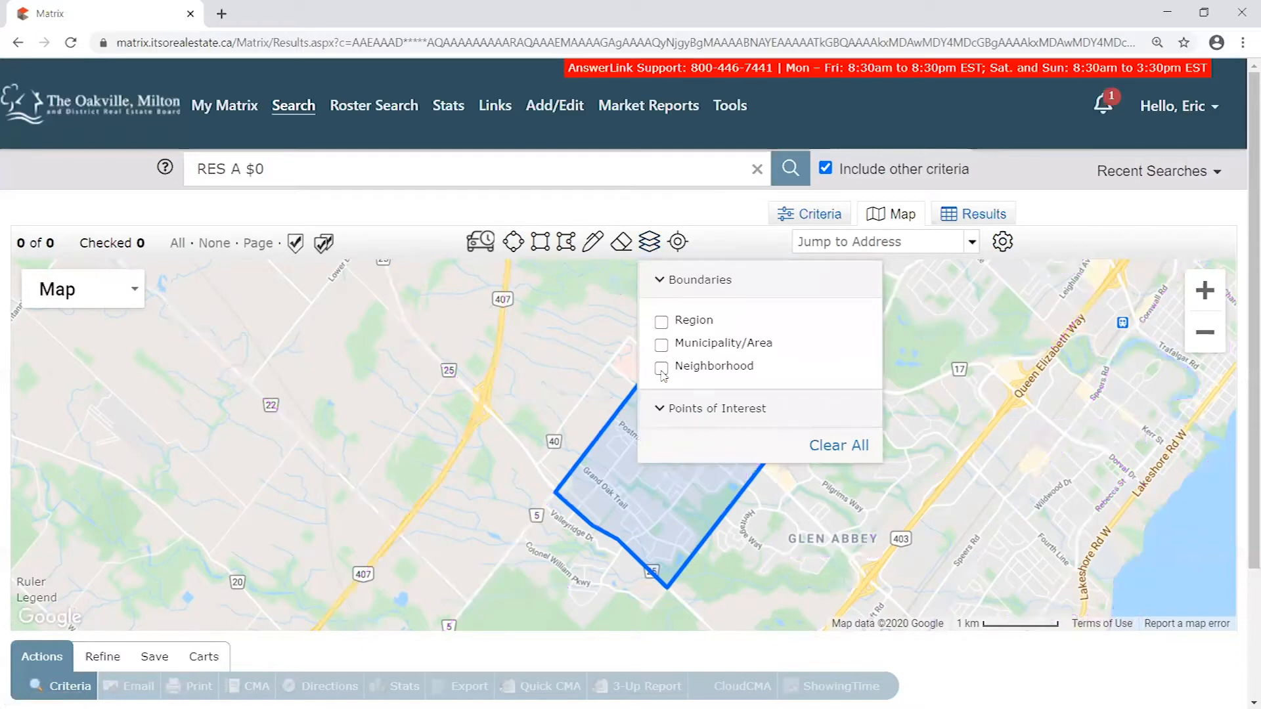
click(650, 241)
drag(977, 390, 889, 401)
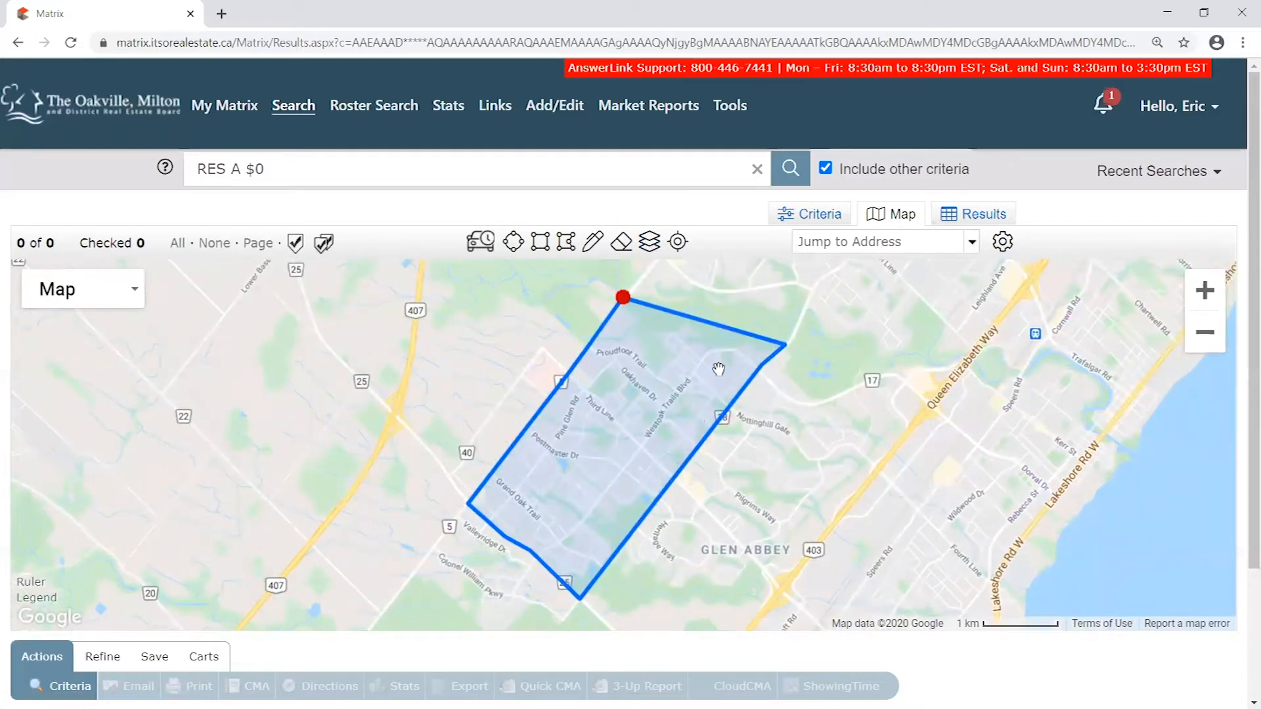
- Review the polygon's shape options again with the boundary layer hidden, leaving the shape in place
click(623, 299)
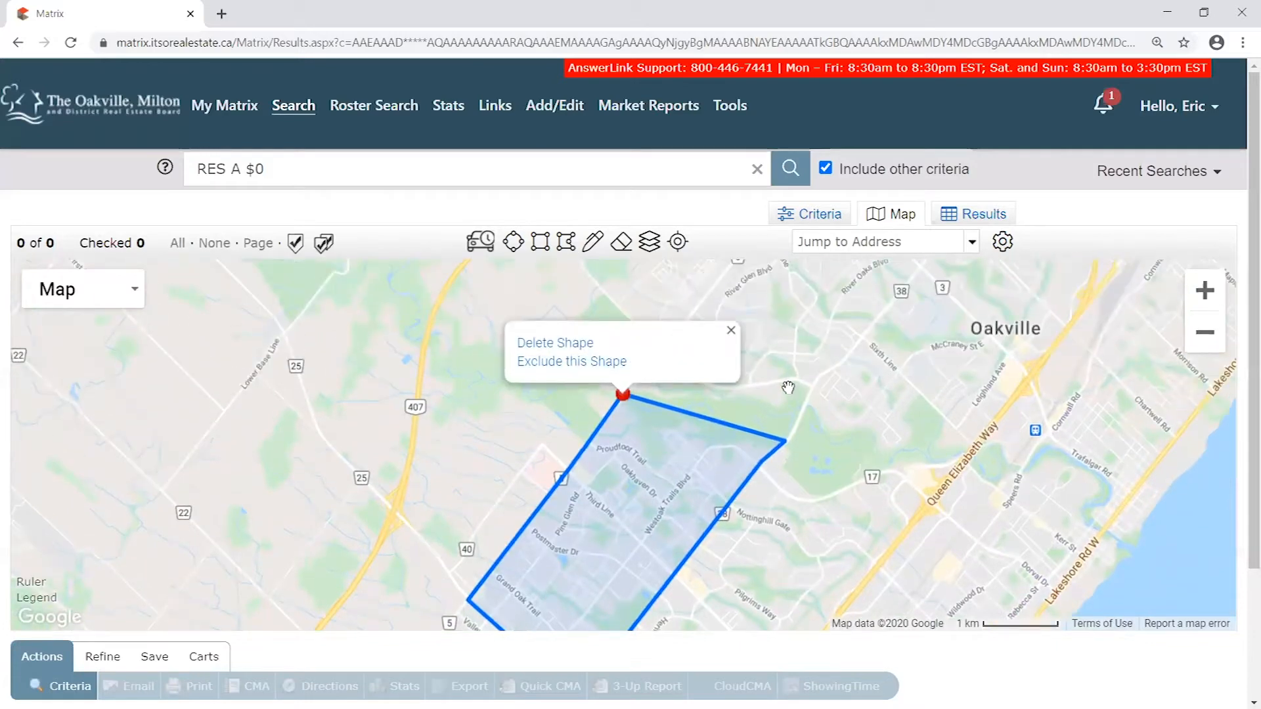
click(788, 388)
drag(880, 504, 800, 414)
drag(800, 414, 842, 400)
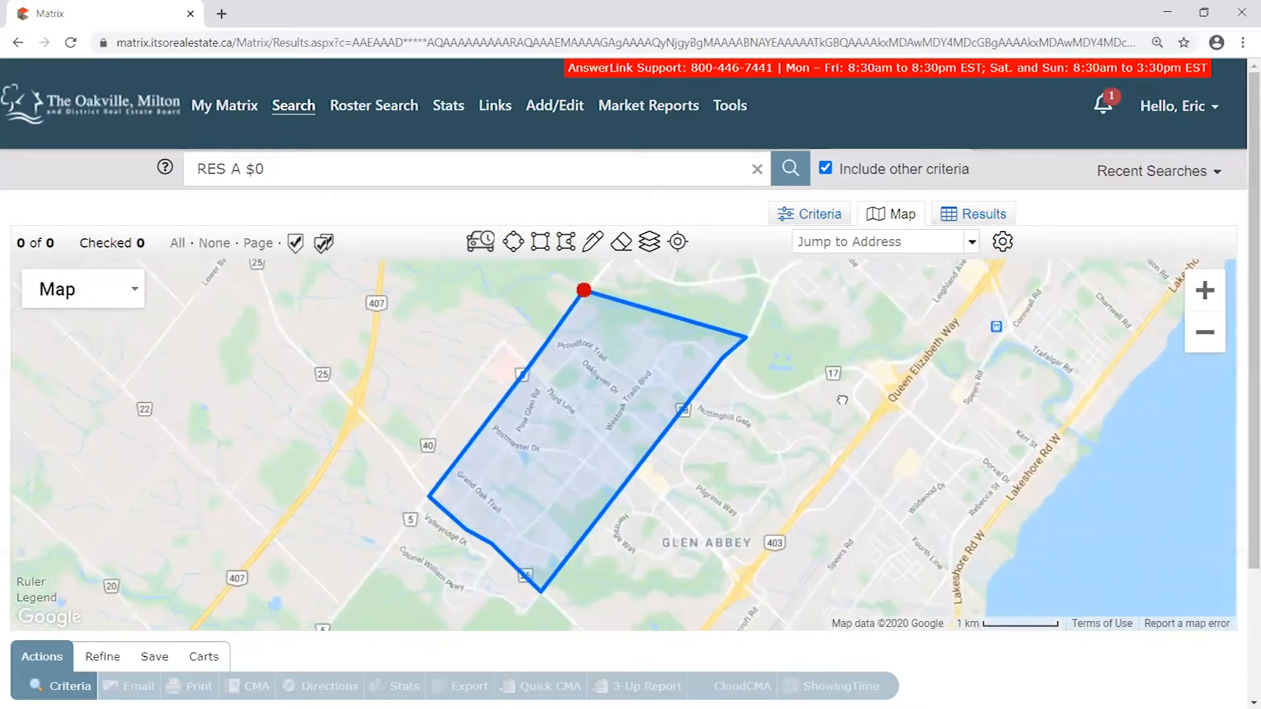
- Return to the search criteria and clear the Price value
click(820, 214)
click(786, 318)
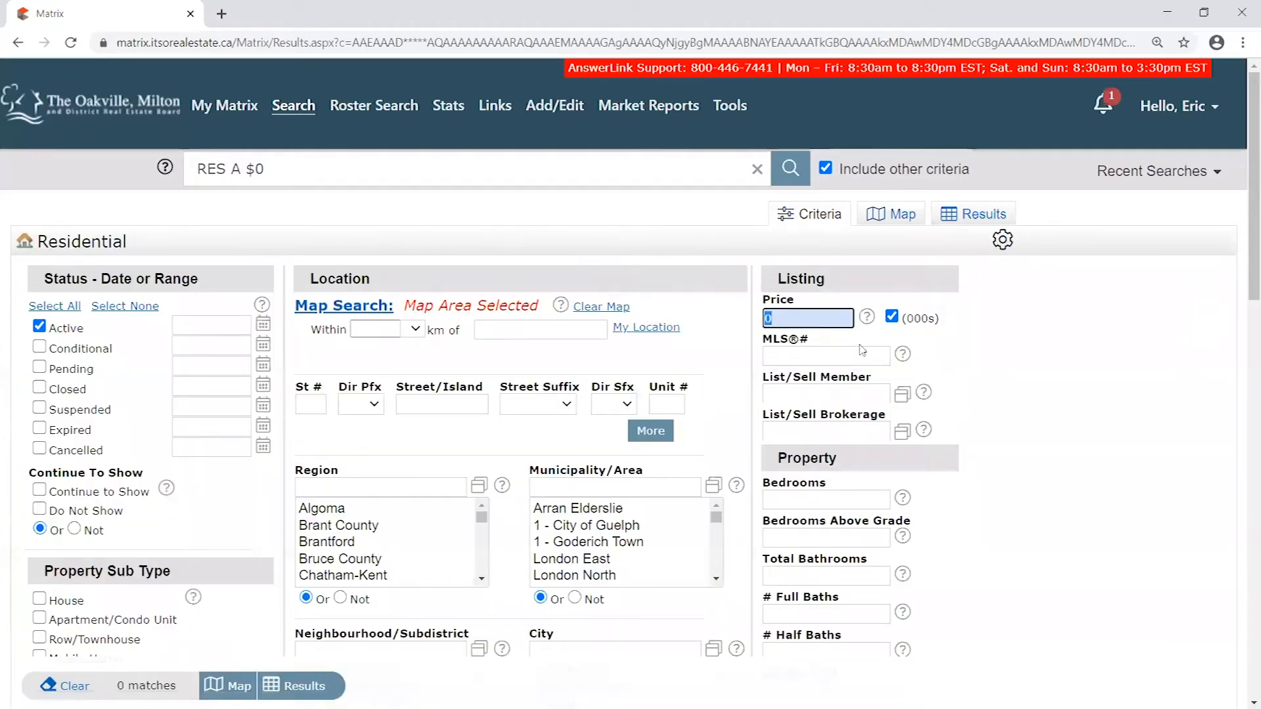
key(BackSpace)
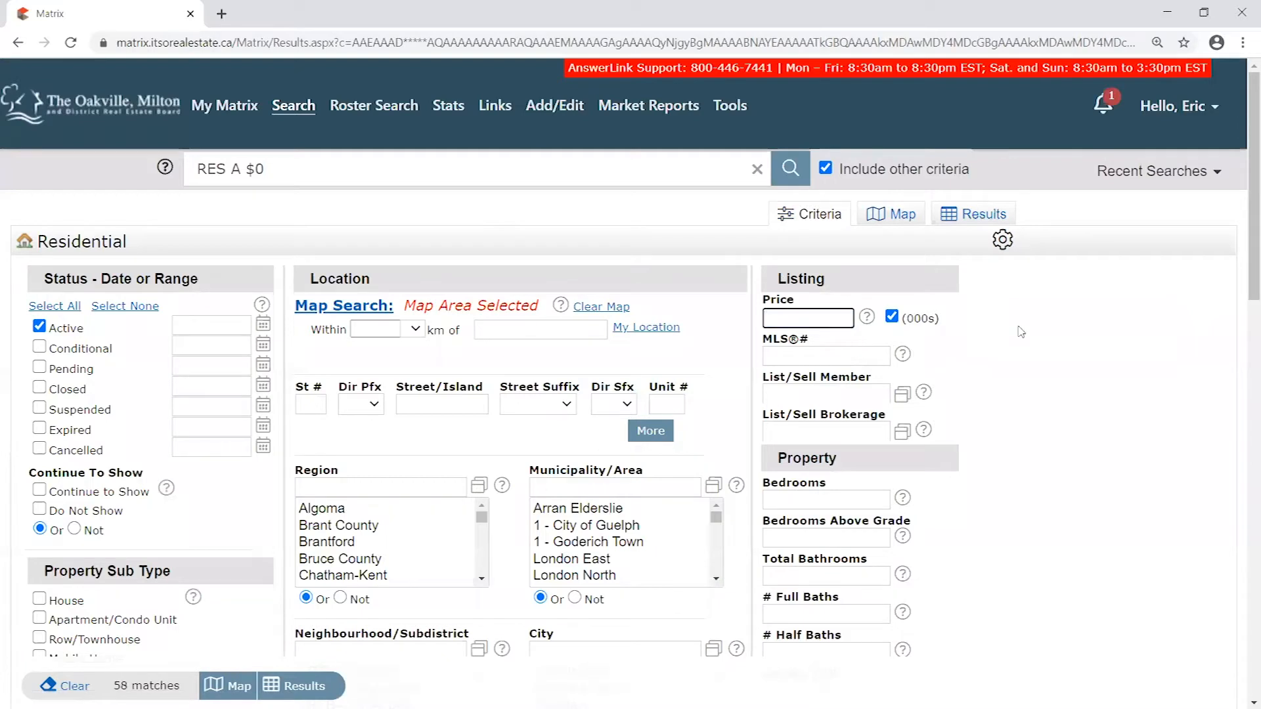
- Display the search on the map and examine the drawn polygon against the surrounding Oakville and Milton area
click(997, 334)
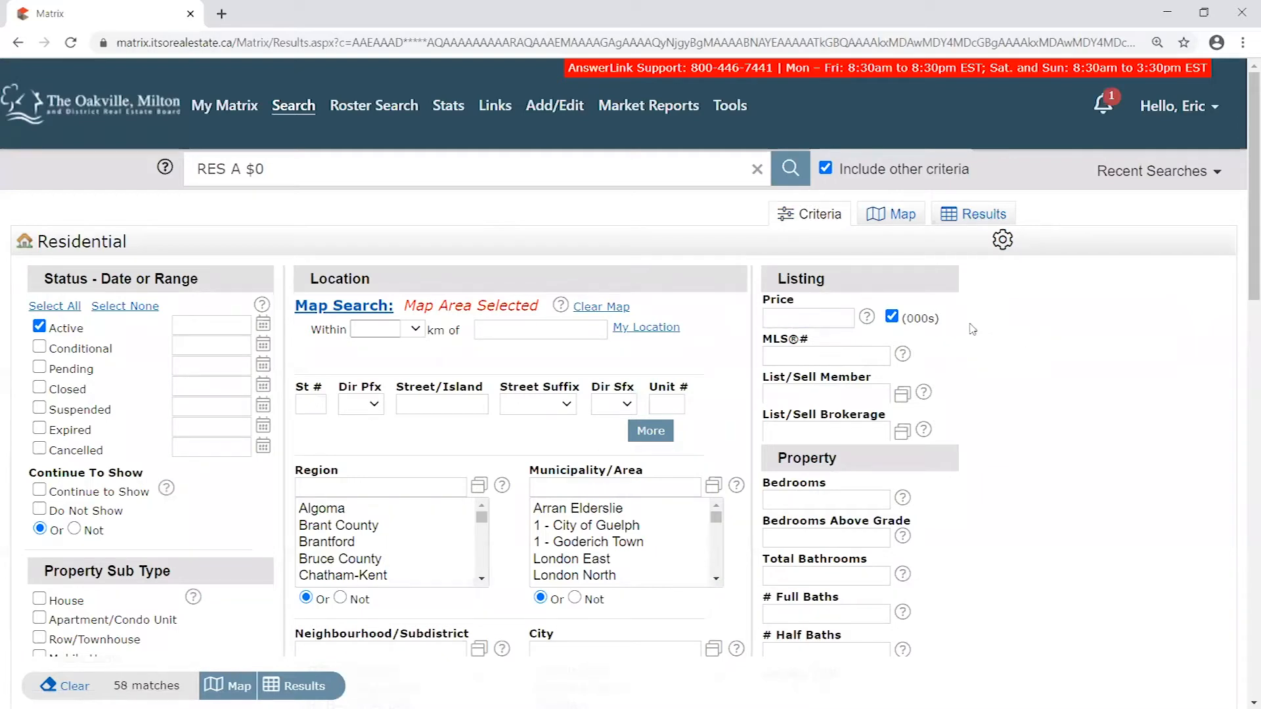
click(904, 215)
drag(851, 412, 869, 375)
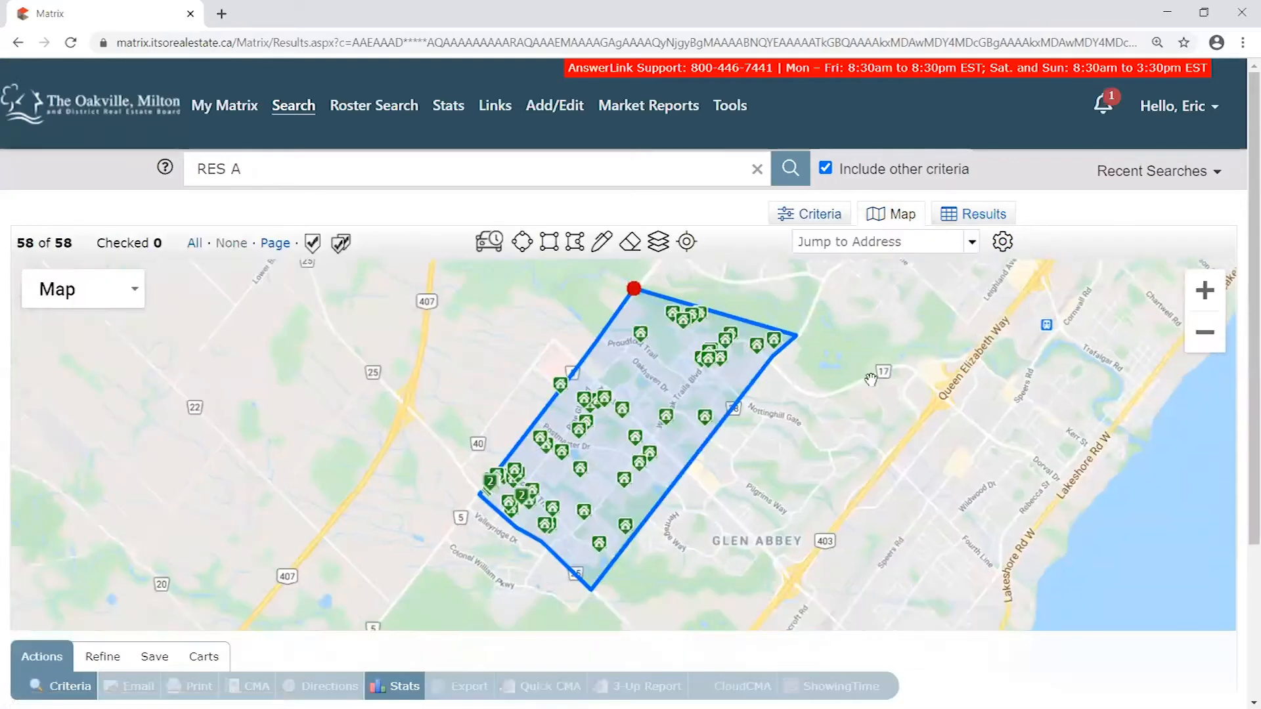
scroll(869, 376, down, 4)
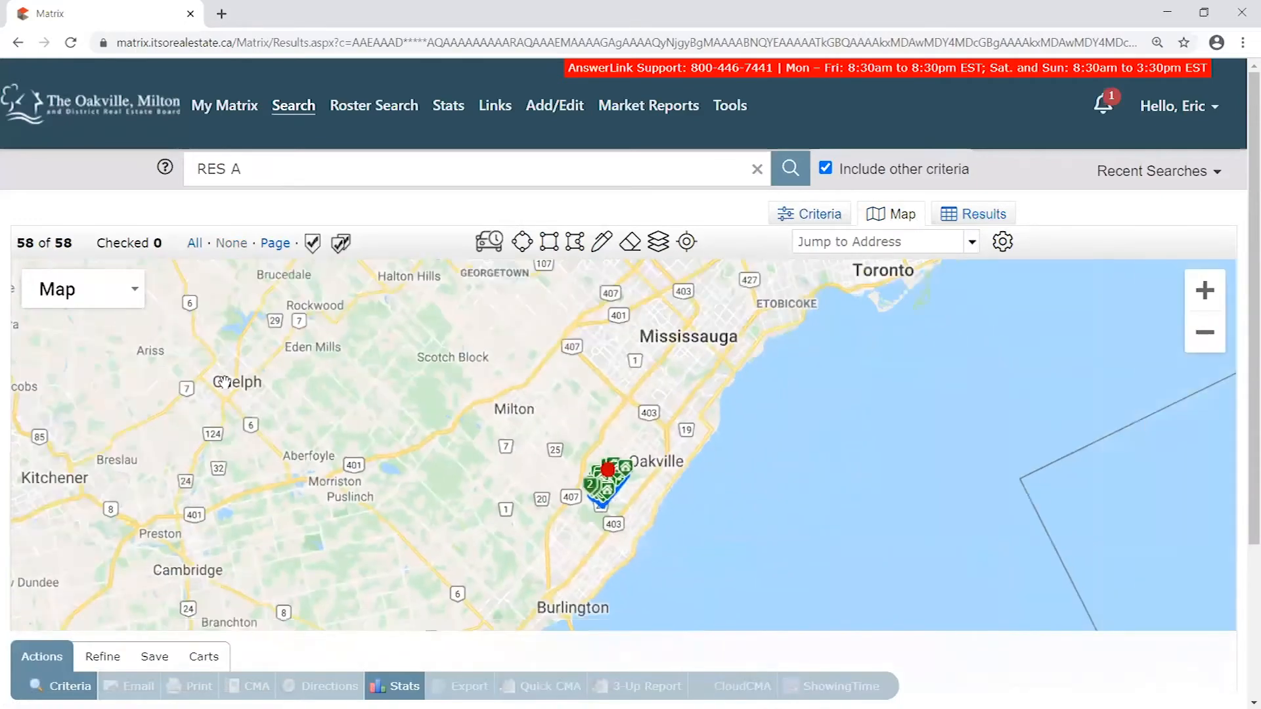
scroll(608, 500, up, 2)
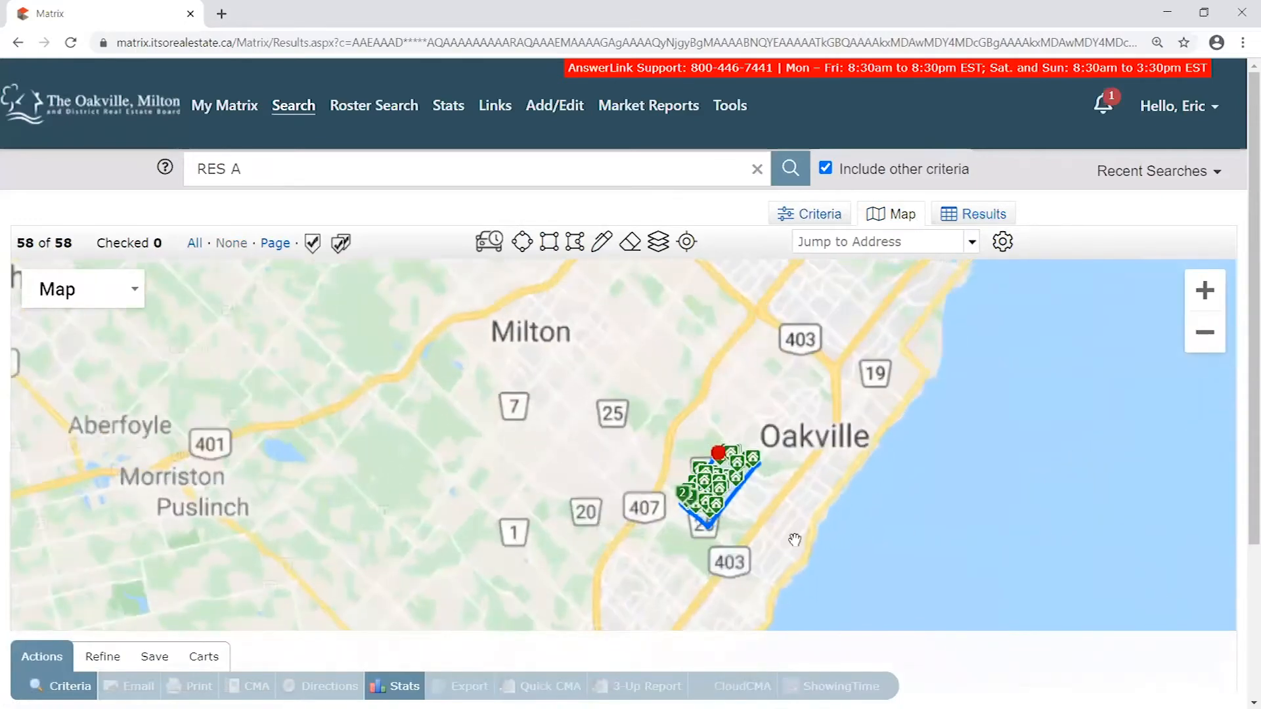
scroll(657, 429, up, 1)
drag(720, 522, 764, 478)
click(687, 327)
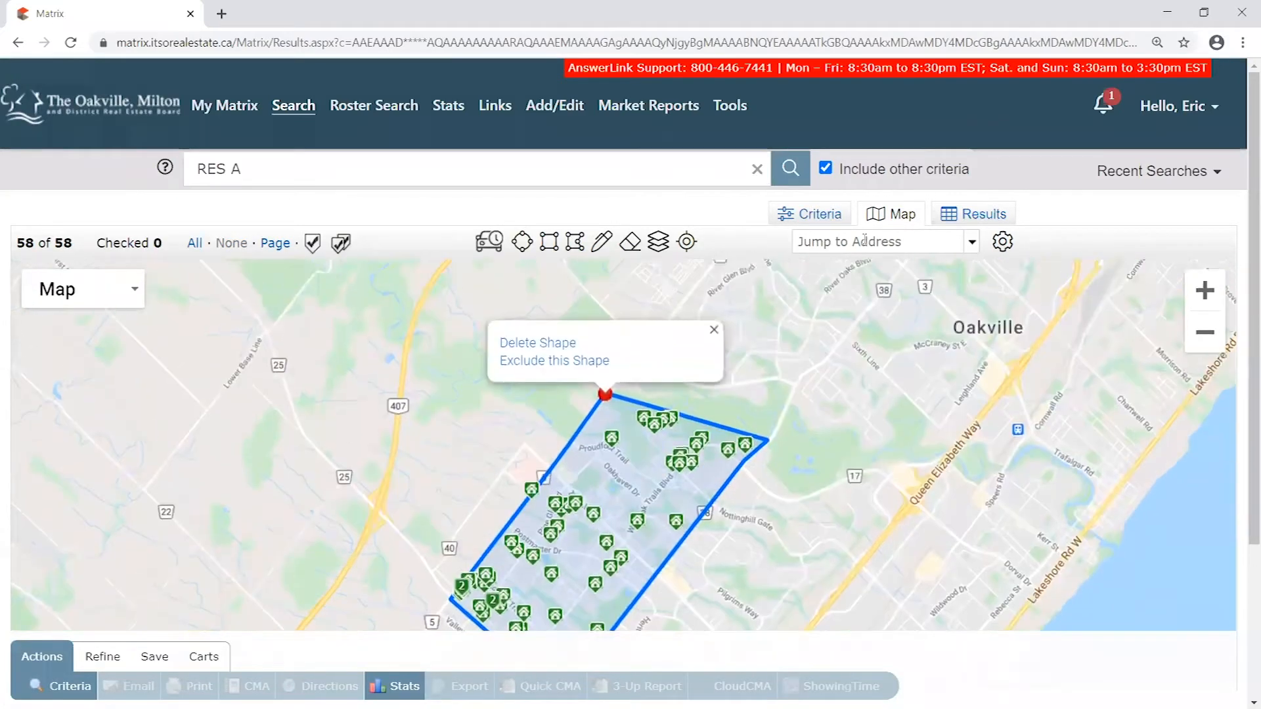
drag(746, 552, 785, 472)
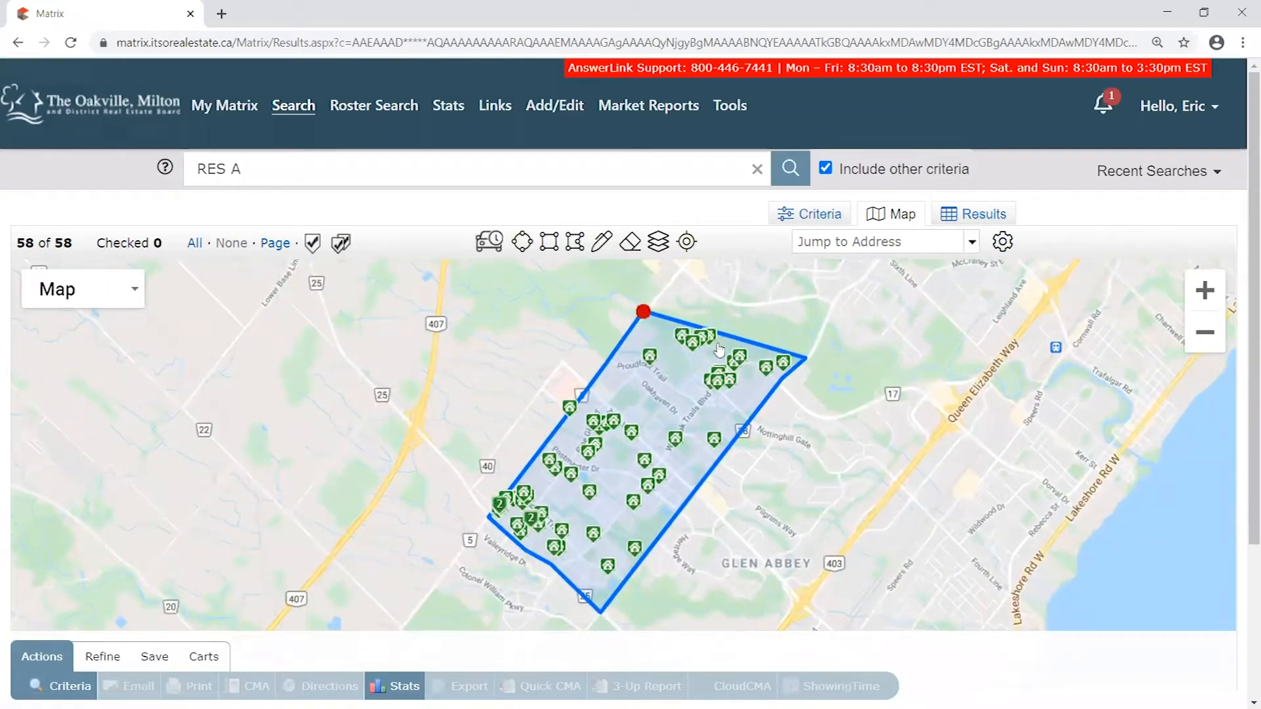
- Inspect the listing markers inside the polygon for price, bedroom and bathroom details, and check the listing count
mouse_move(788, 372)
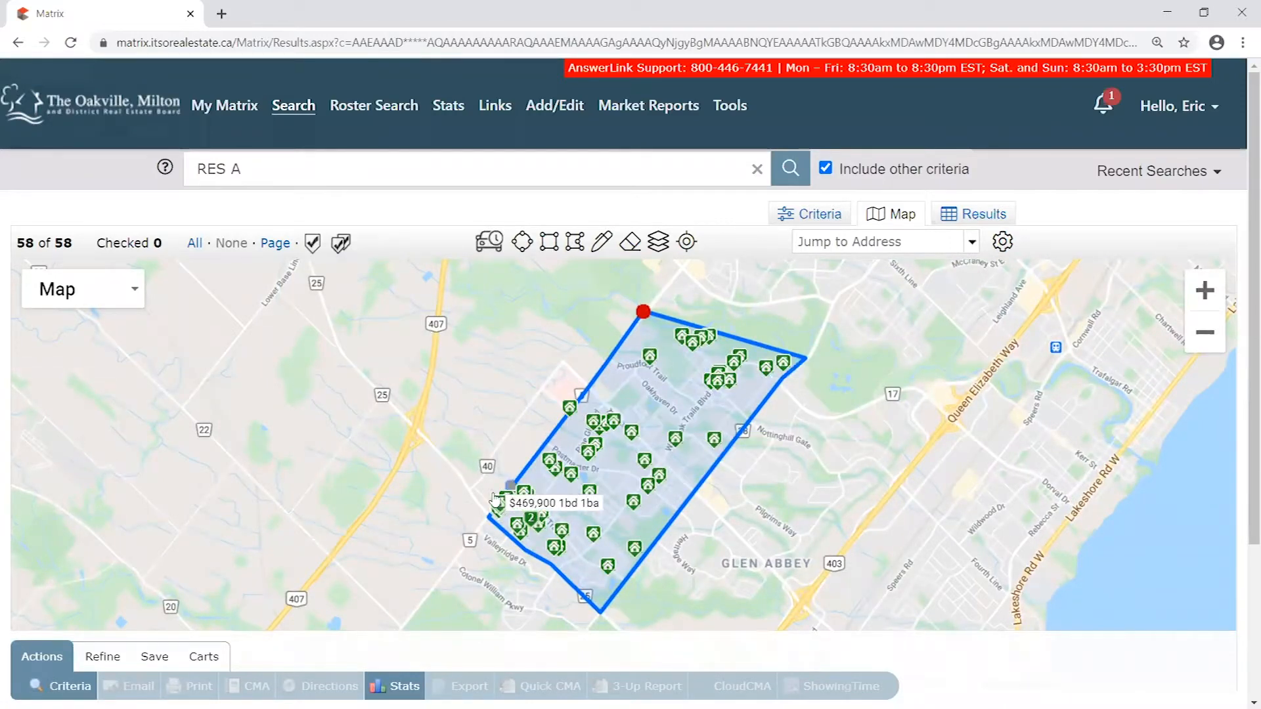
drag(794, 544, 782, 518)
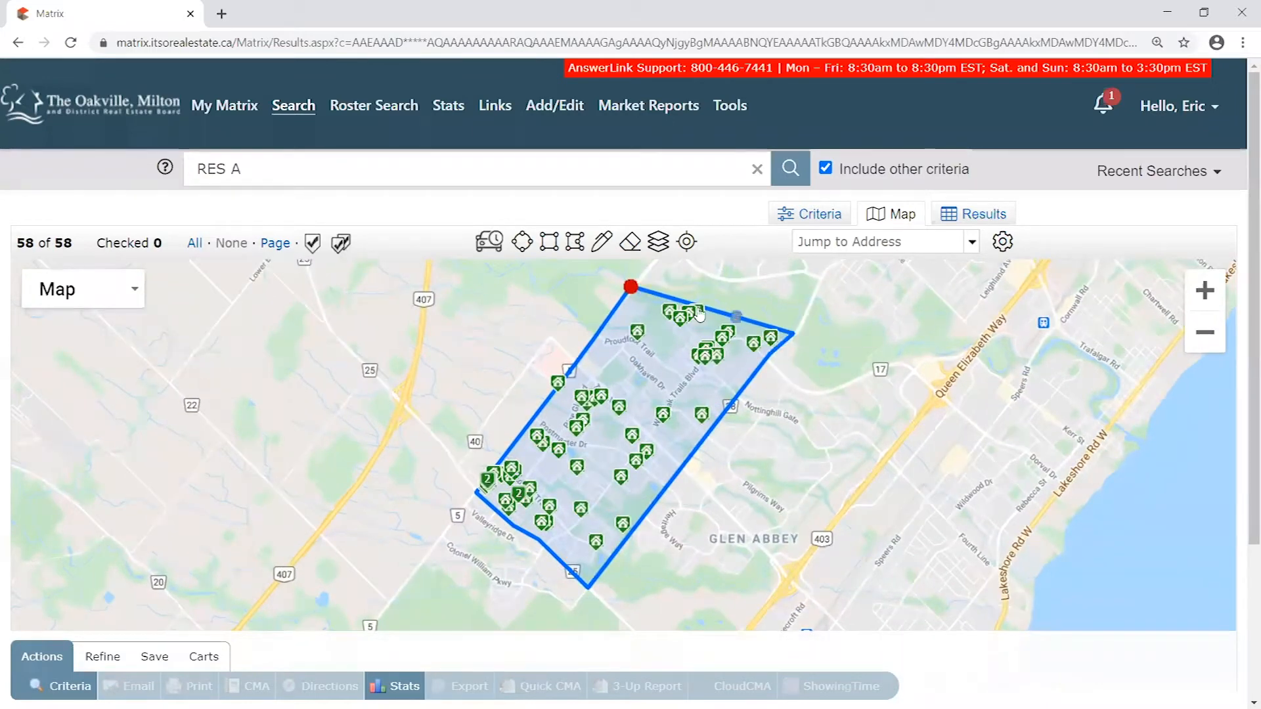
mouse_move(579, 406)
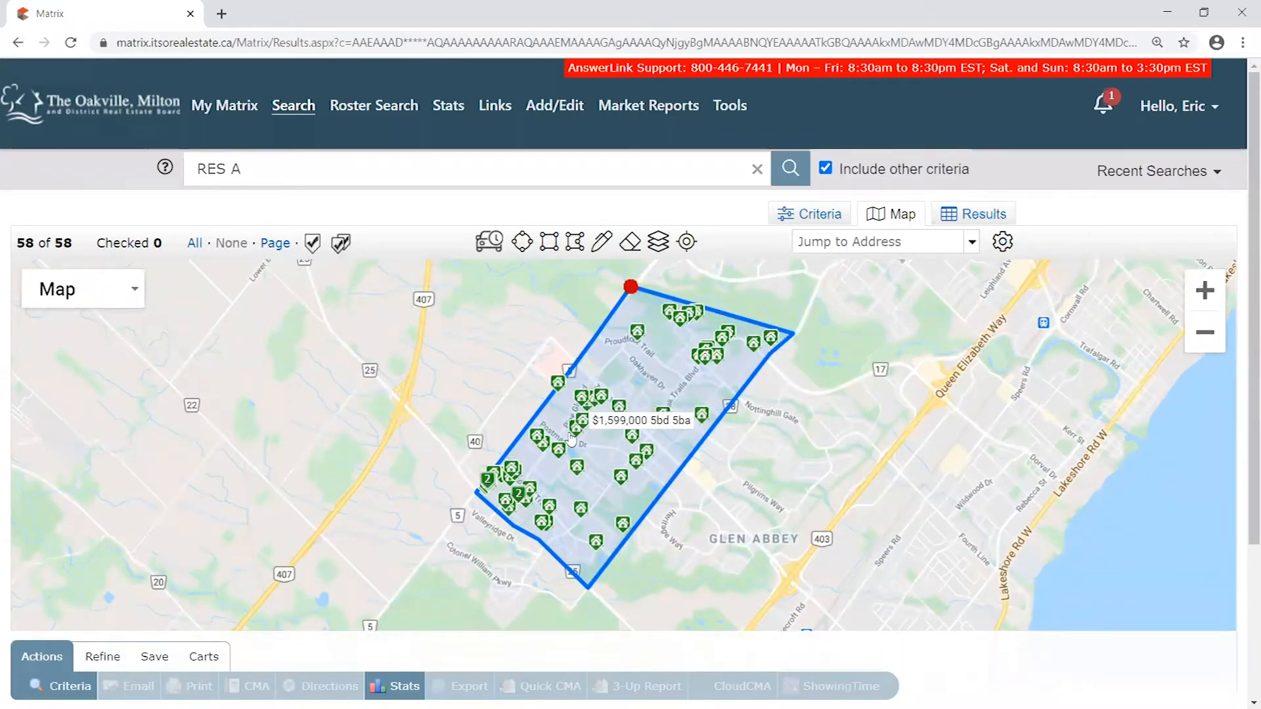
drag(73, 243, 61, 246)
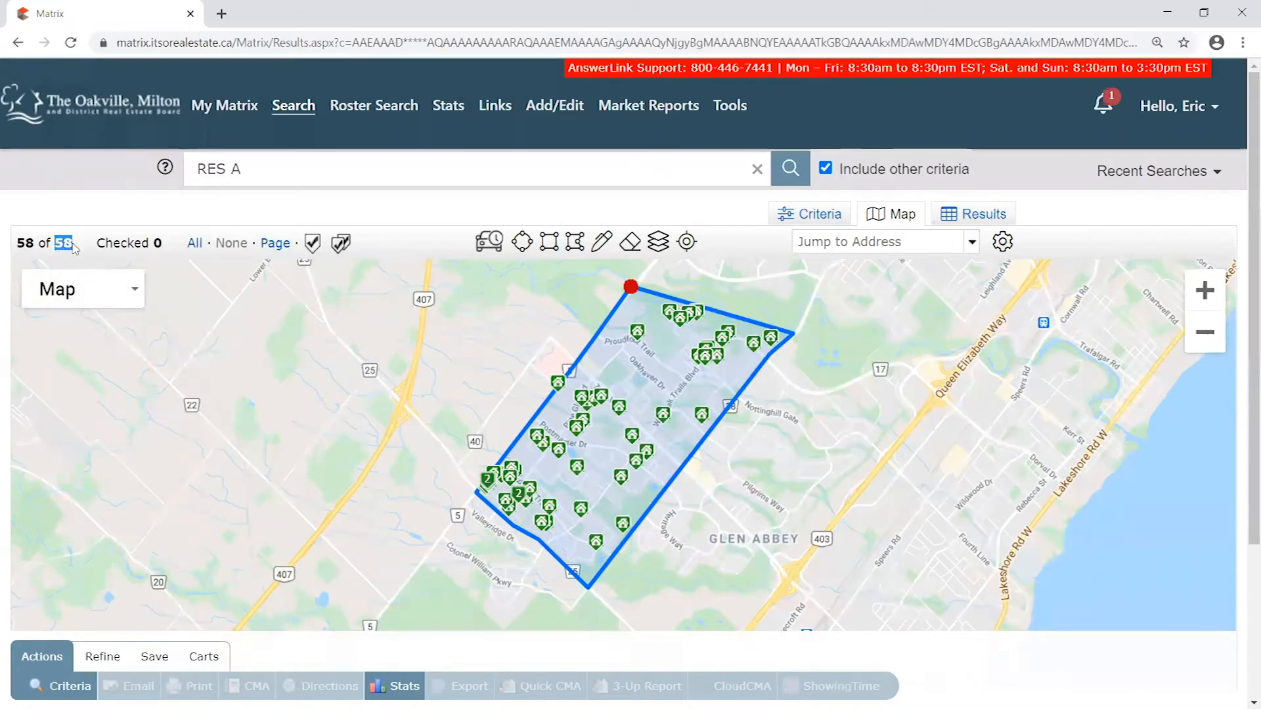
click(80, 247)
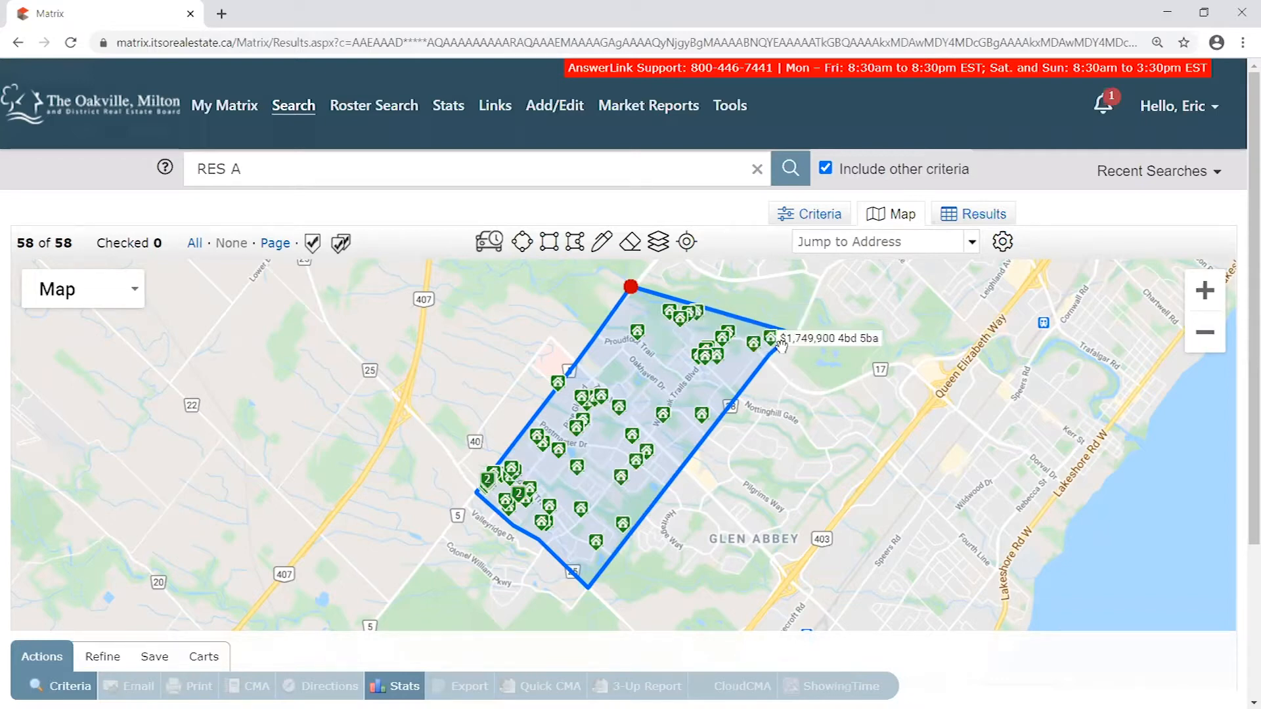
click(706, 428)
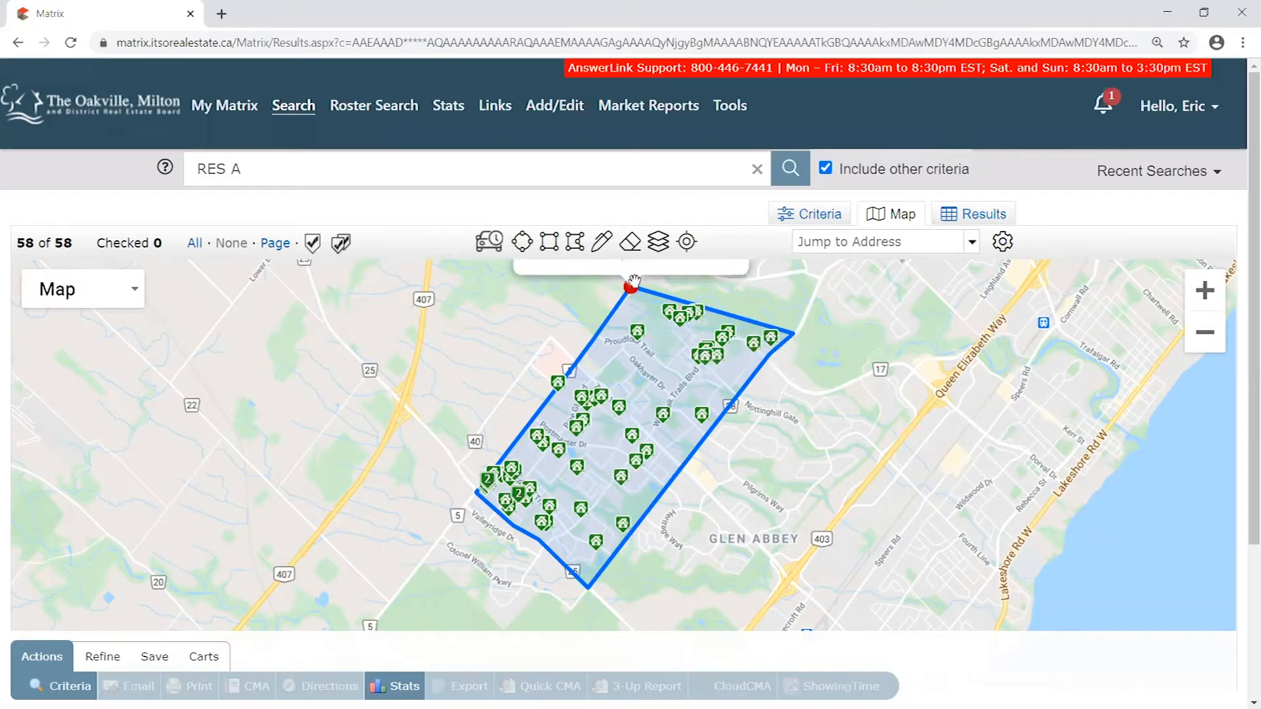
drag(808, 481, 845, 388)
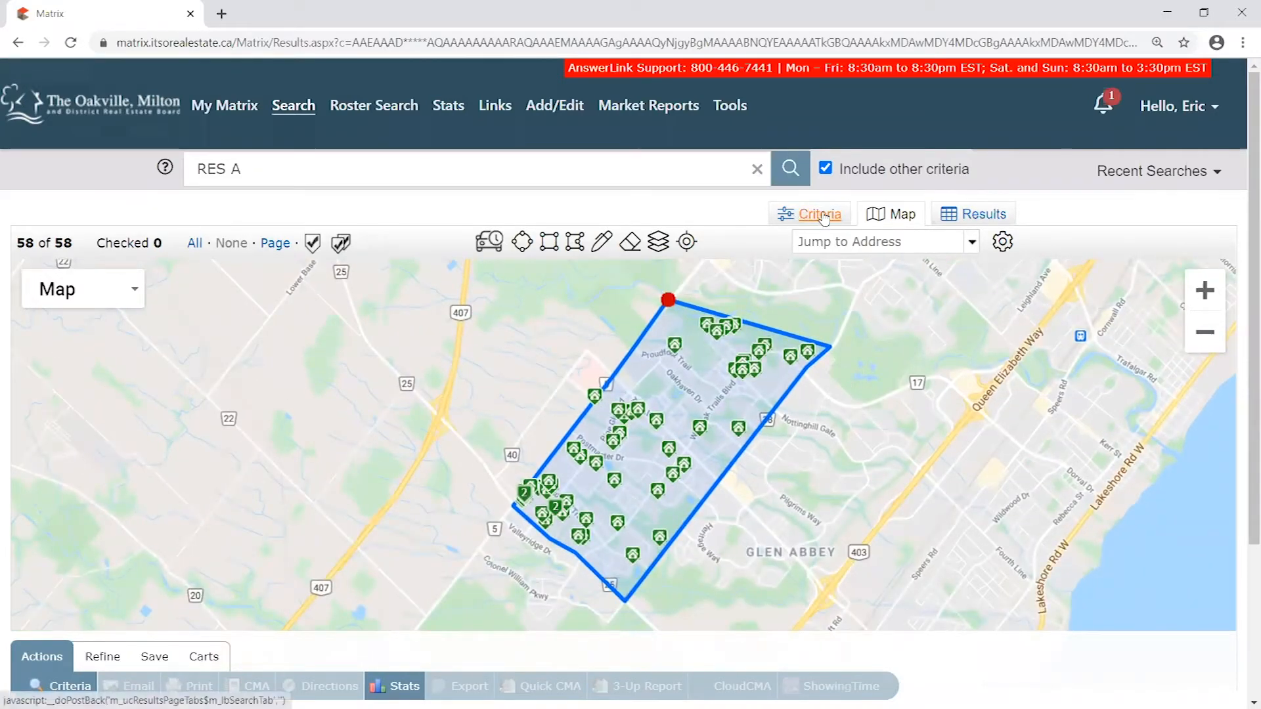
- Return to the search criteria and review the Status, Property Sub Type, Property Attached and Common Interest options
click(820, 218)
scroll(286, 345, down, 2)
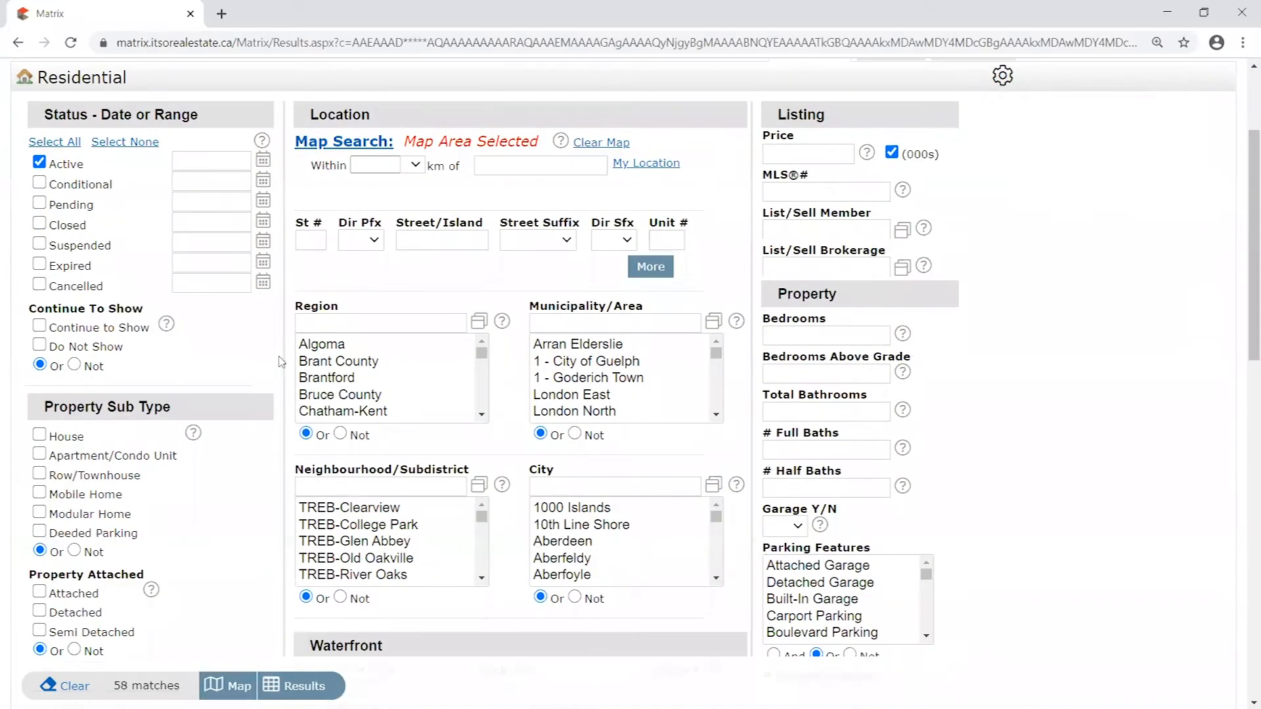
scroll(317, 354, down, 2)
scroll(277, 378, down, 1)
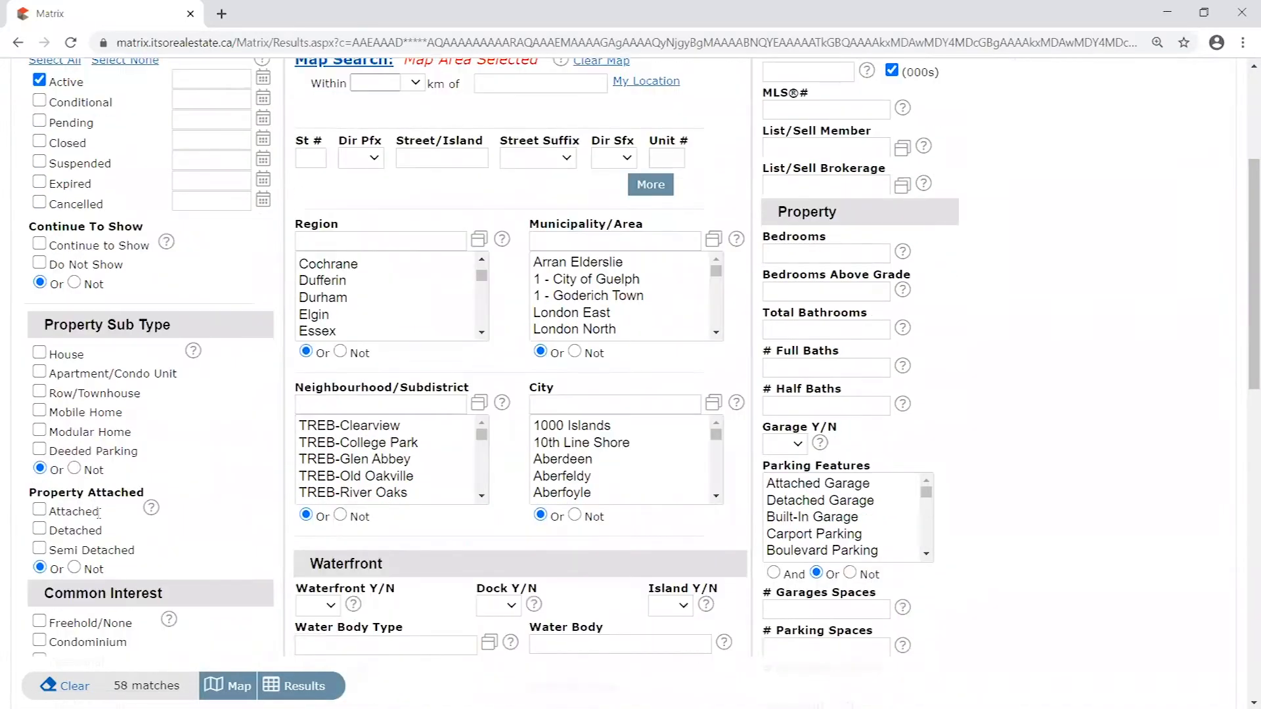
scroll(98, 513, down, 5)
scroll(879, 541, up, 7)
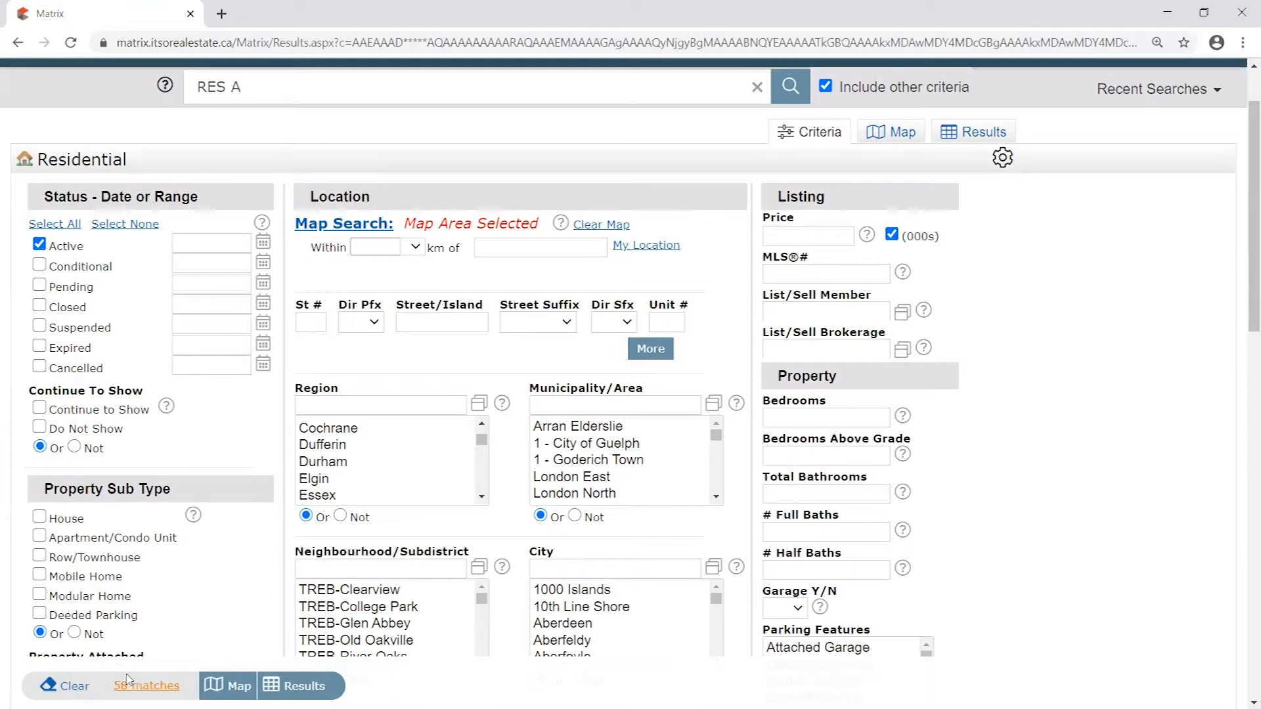
scroll(146, 286, down, 1)
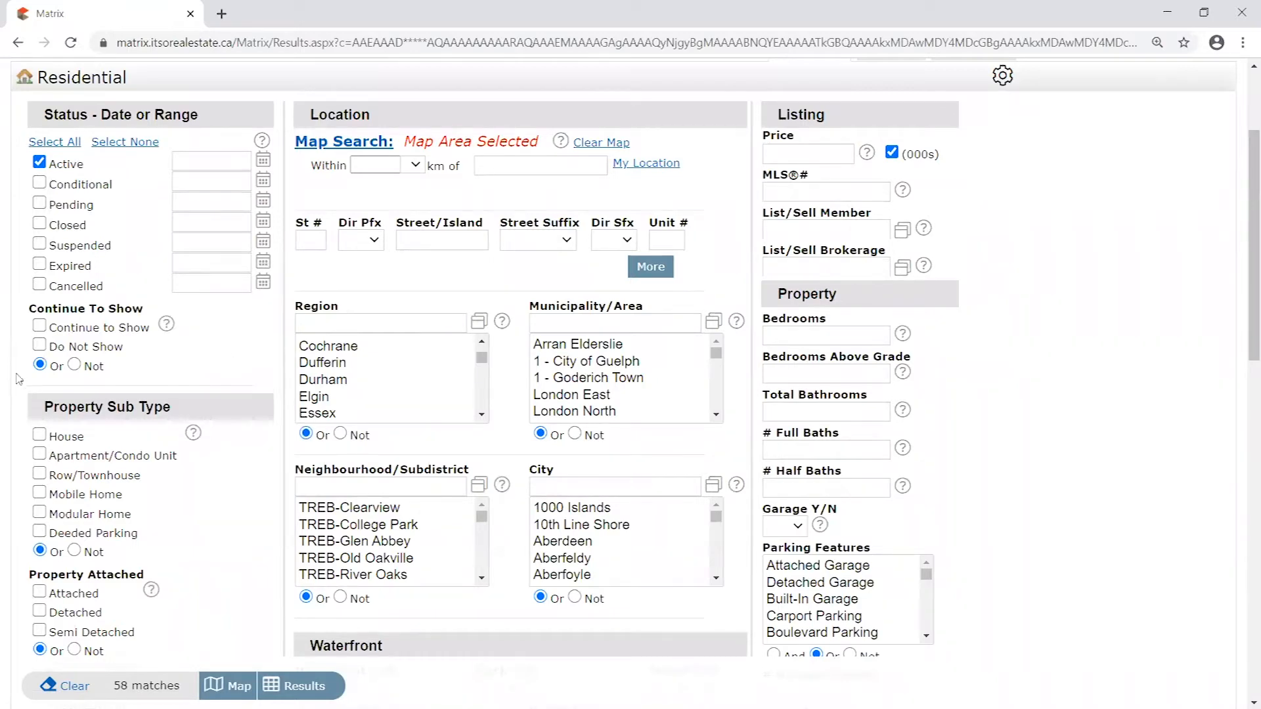
scroll(89, 208, down, 2)
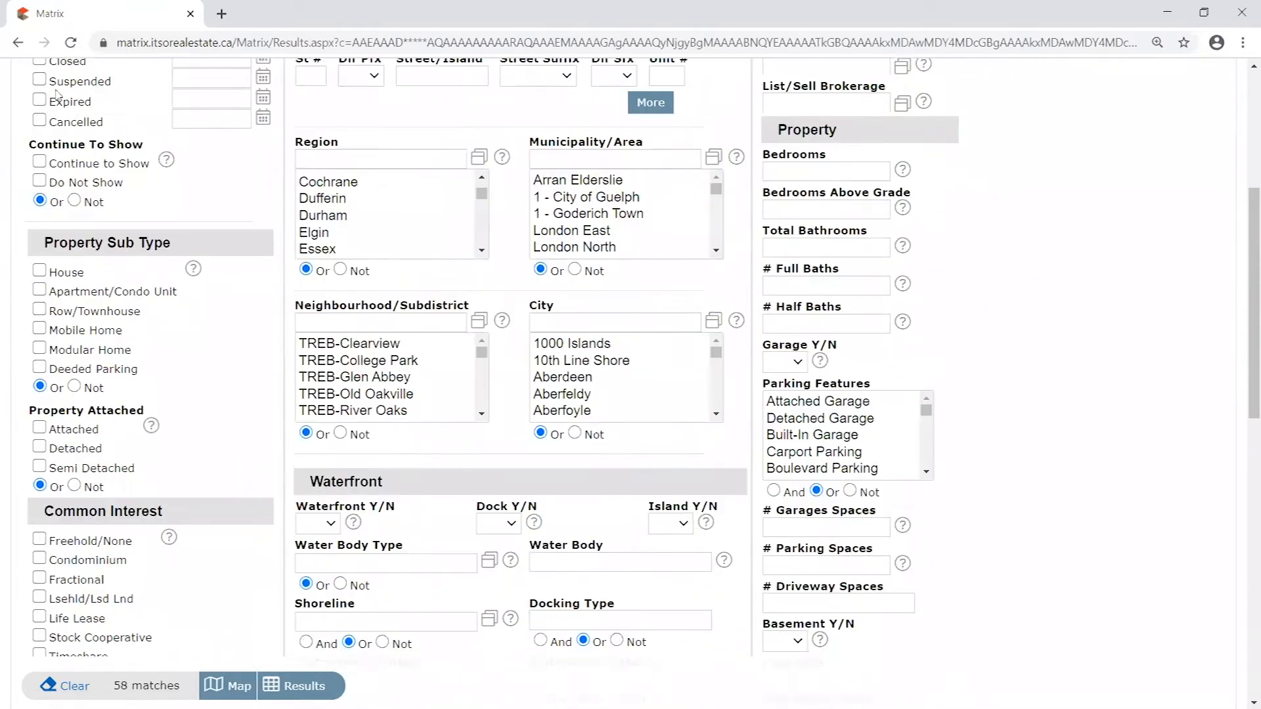
scroll(88, 387, down, 1)
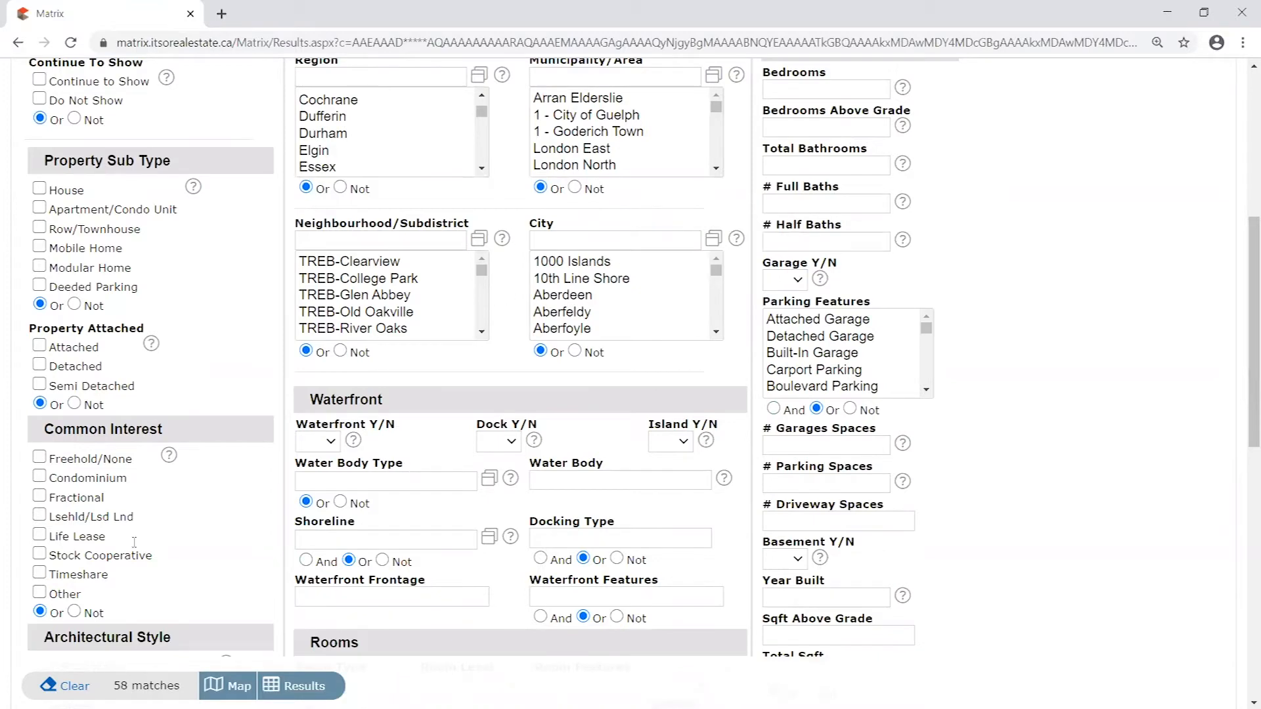
scroll(991, 446, up, 4)
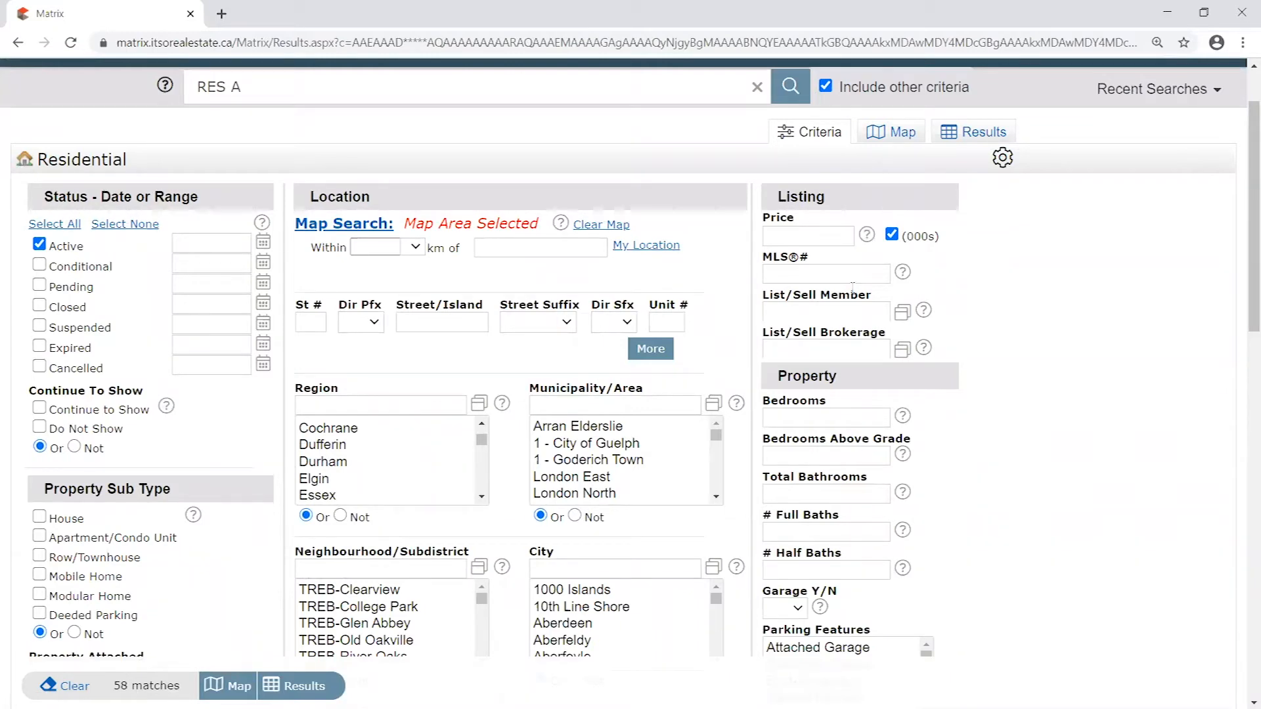
click(904, 134)
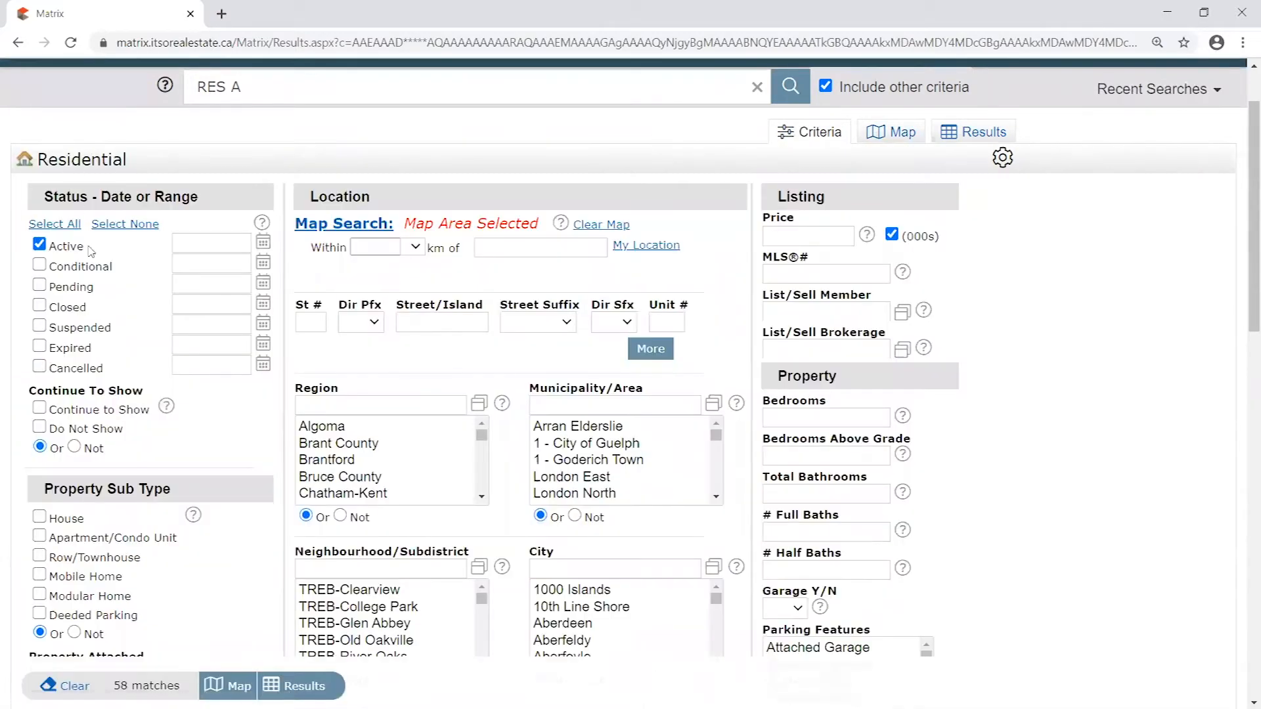
- Limit the Property Sub Type criterion to House
scroll(322, 335, down, 1)
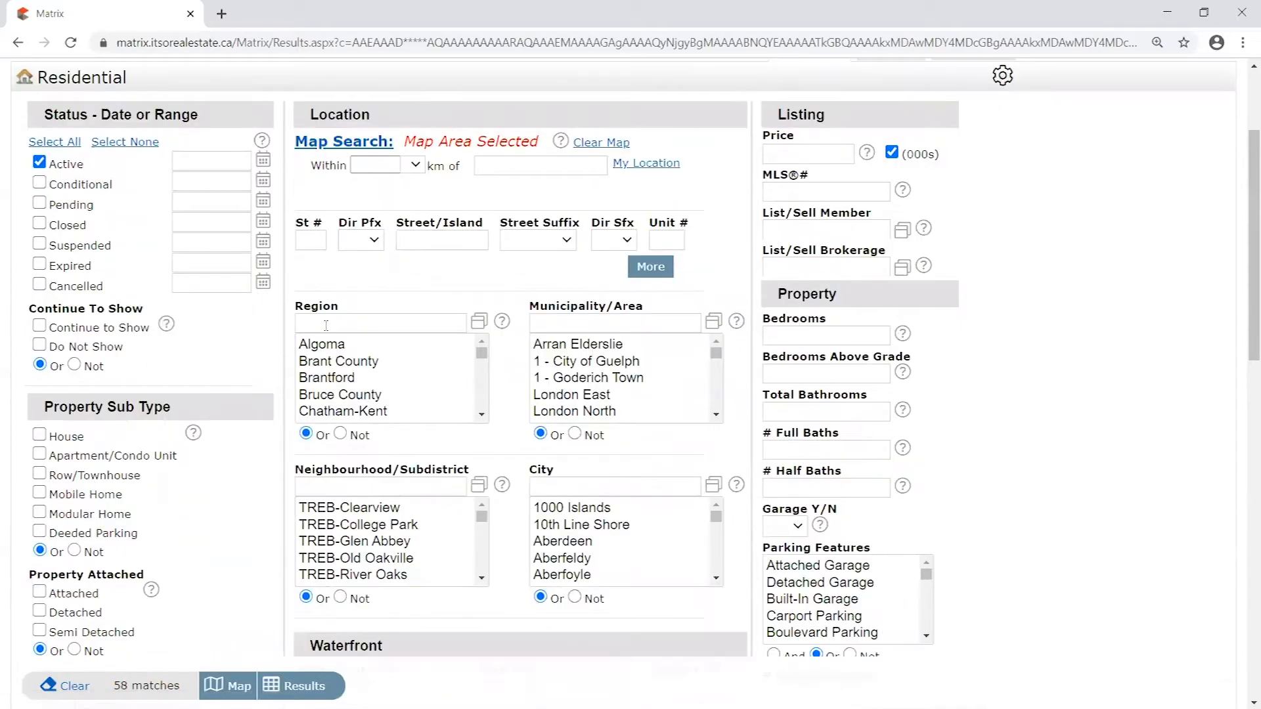
scroll(259, 315, down, 2)
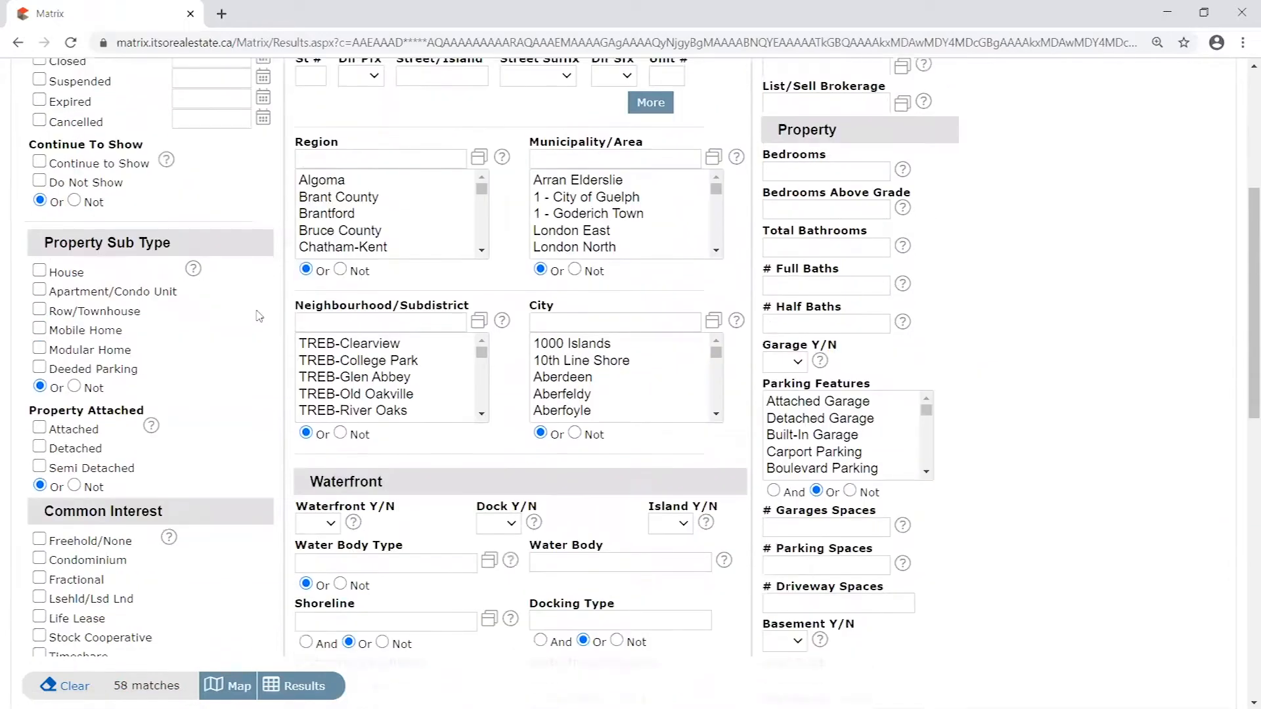
scroll(270, 336, up, 1)
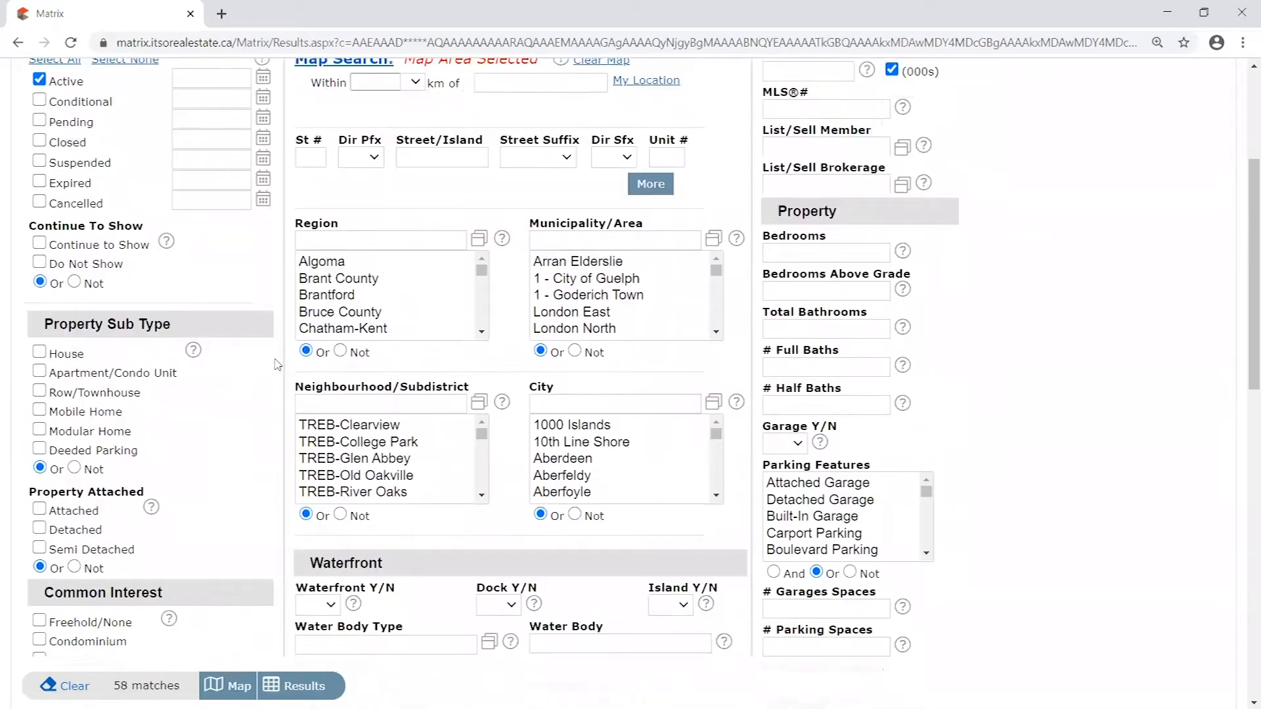
scroll(262, 368, down, 1)
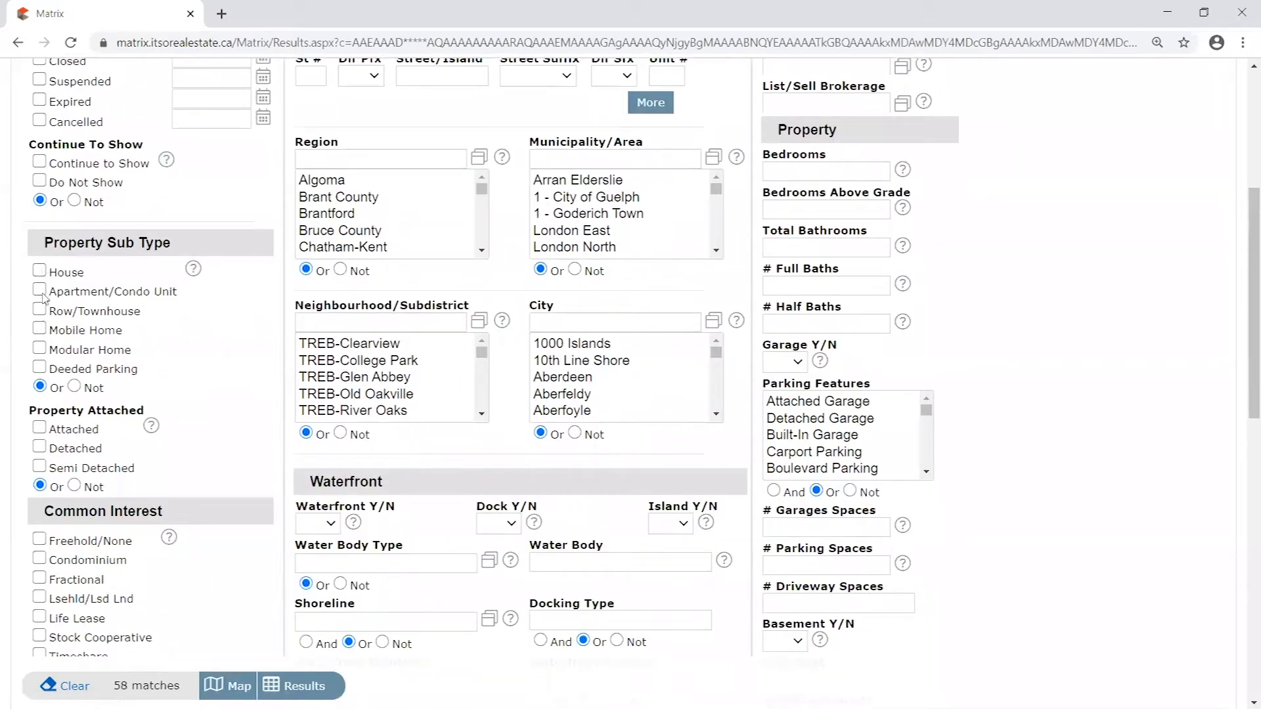
click(41, 271)
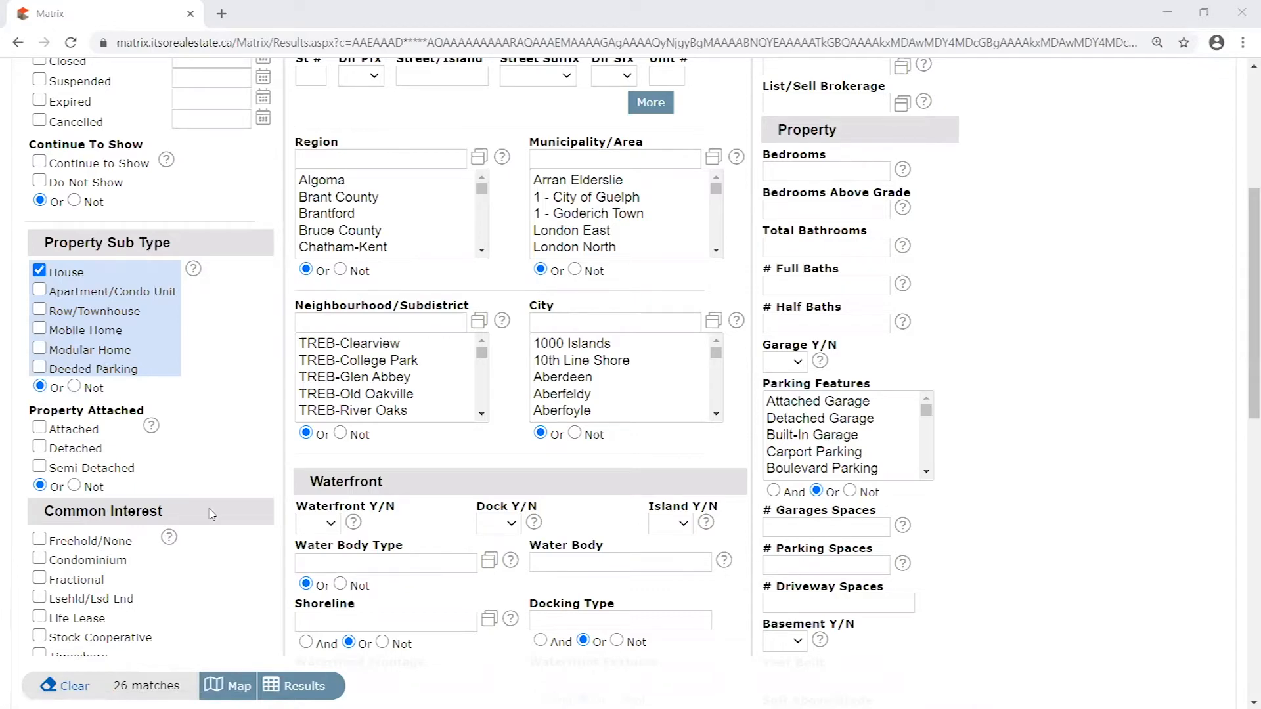
- Set the Price criterion to the range 1000-1200 in thousands
scroll(210, 542, down, 3)
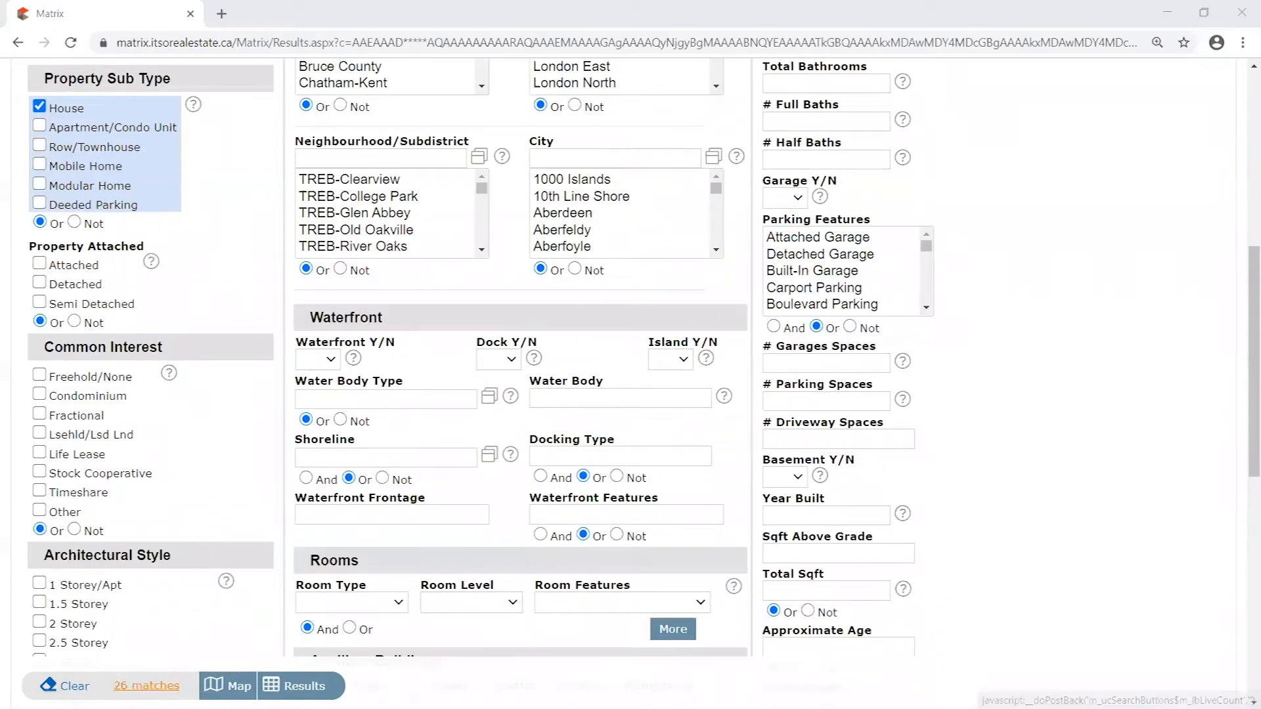
scroll(274, 497, down, 3)
scroll(275, 497, up, 10)
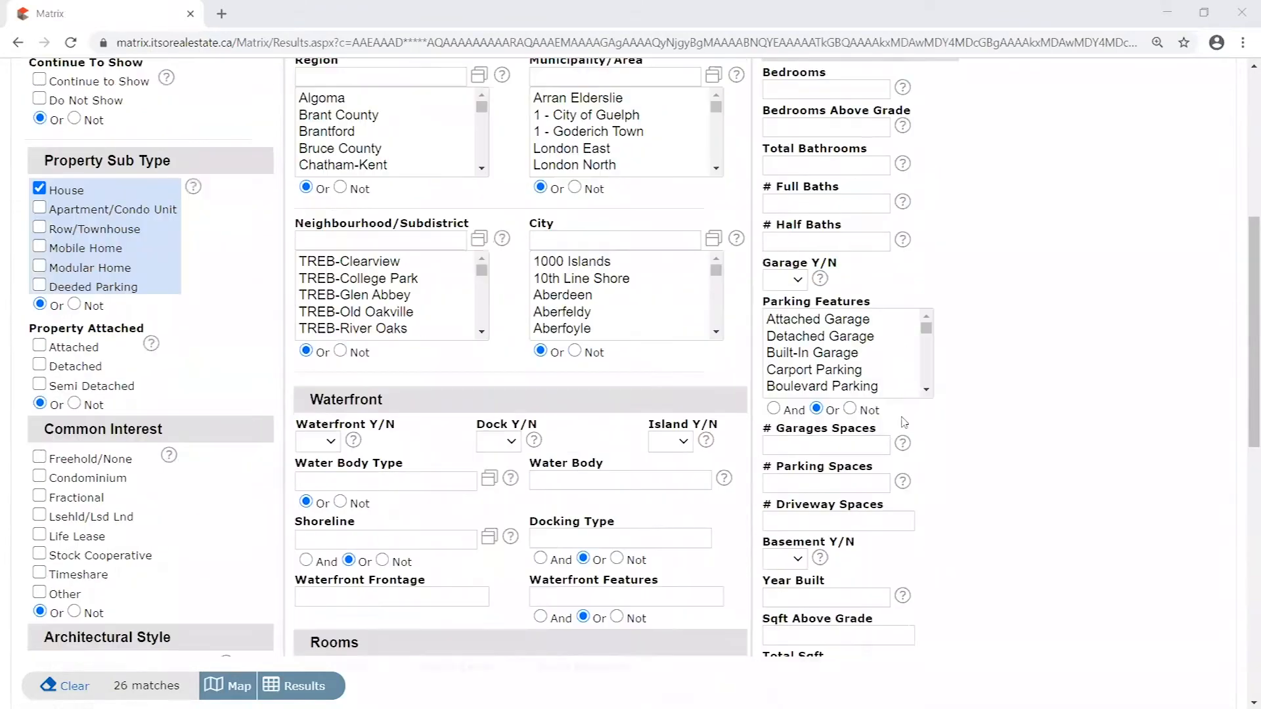
scroll(874, 249, up, 2)
click(794, 316)
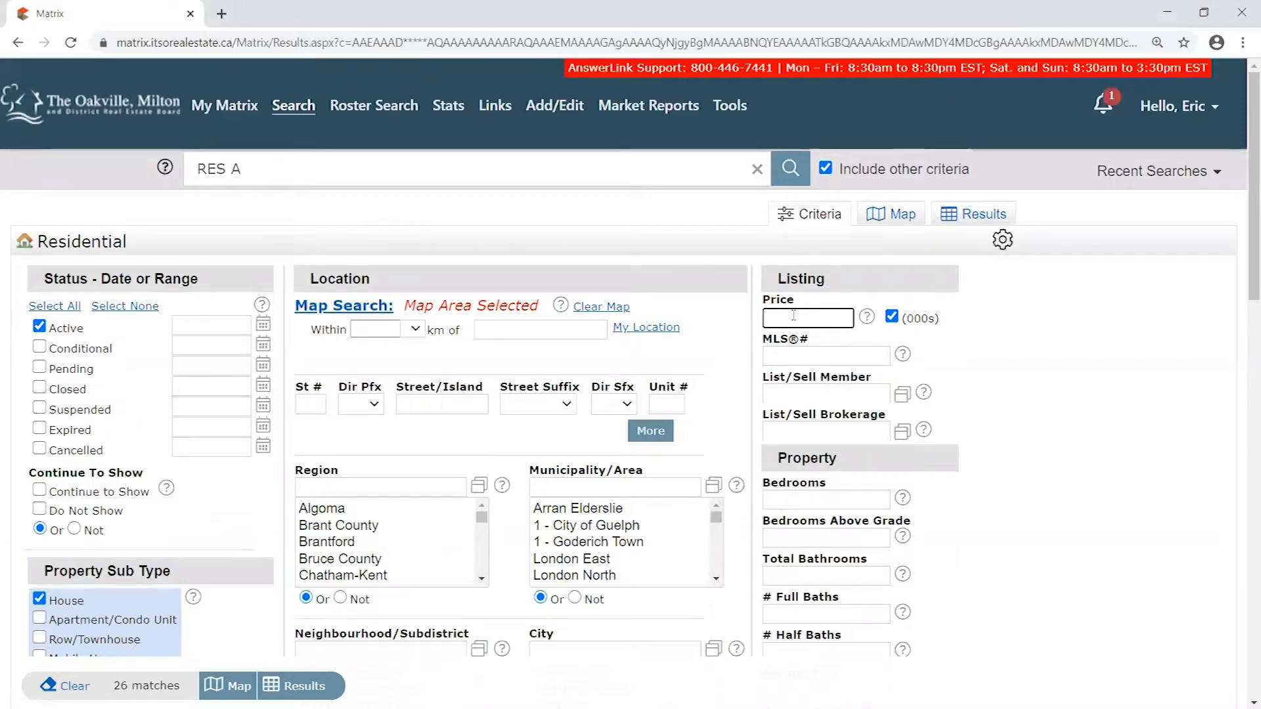
text(1000-)
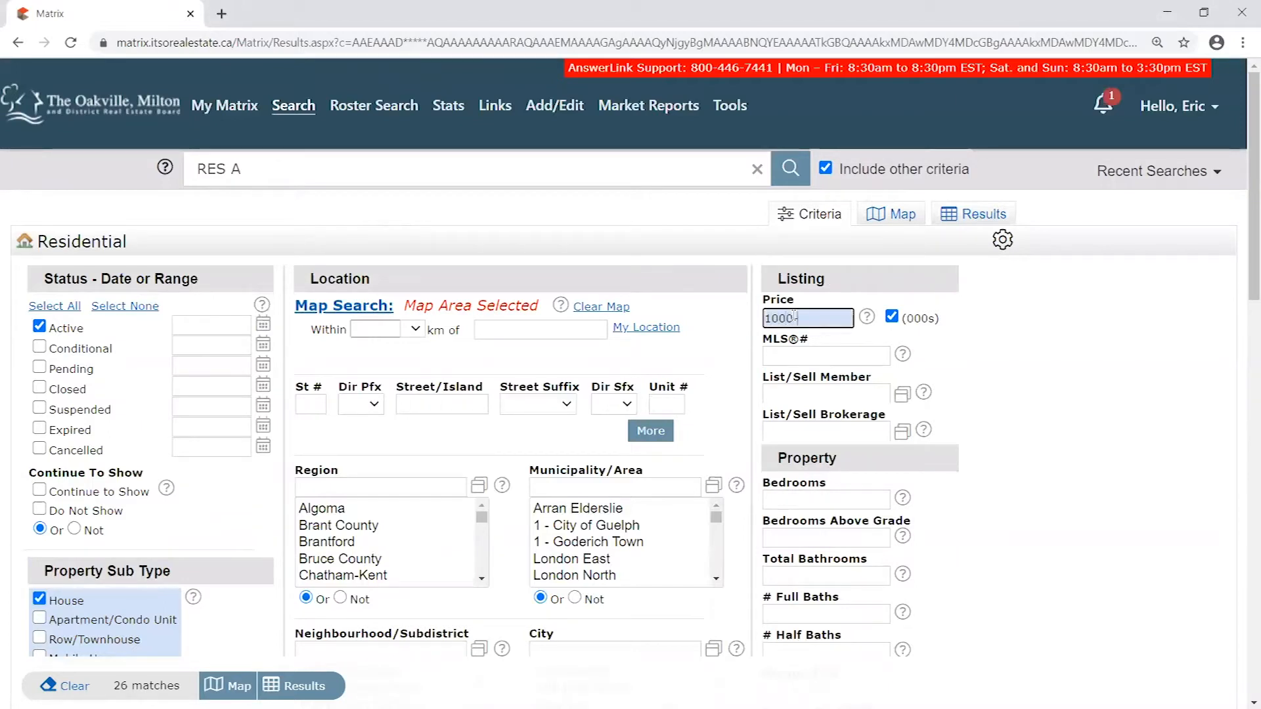
key(BackSpace)
key(BackSpace)
key(BackSpace)
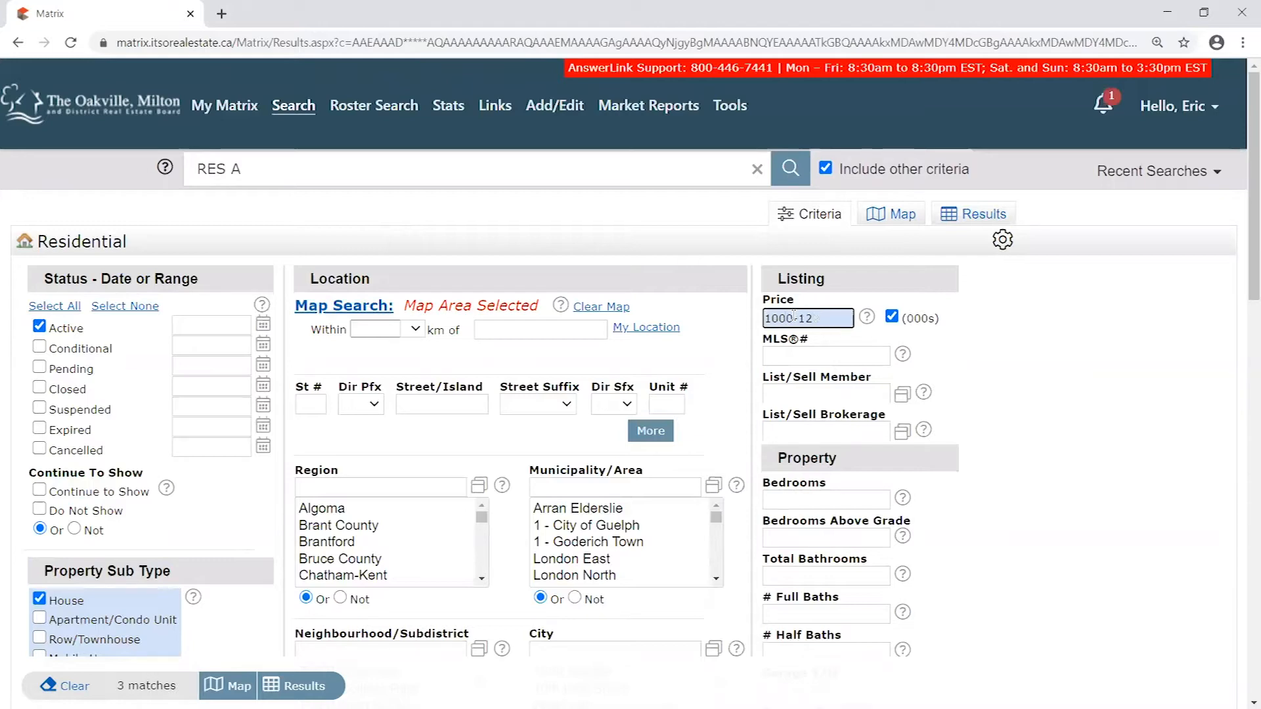
click(1056, 321)
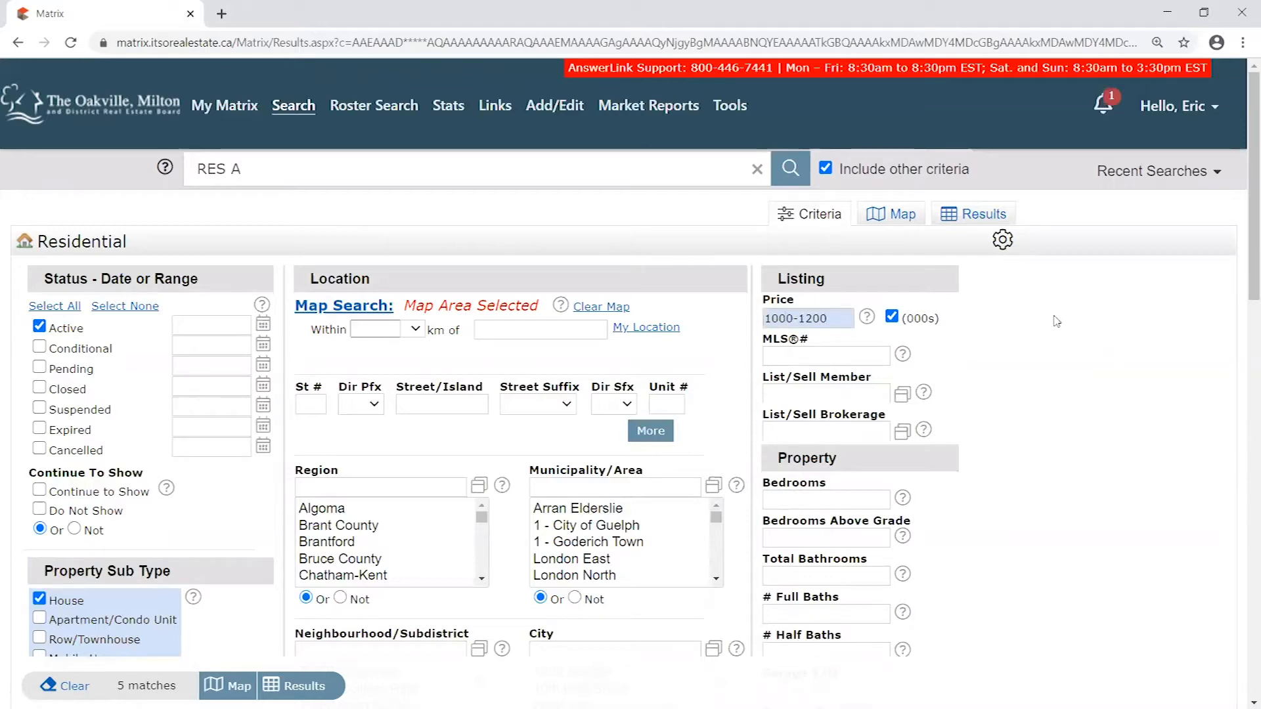
- Look over the bedroom and bathroom criteria, leaving them blank, and display the filtered listings on the map
scroll(1054, 310, down, 1)
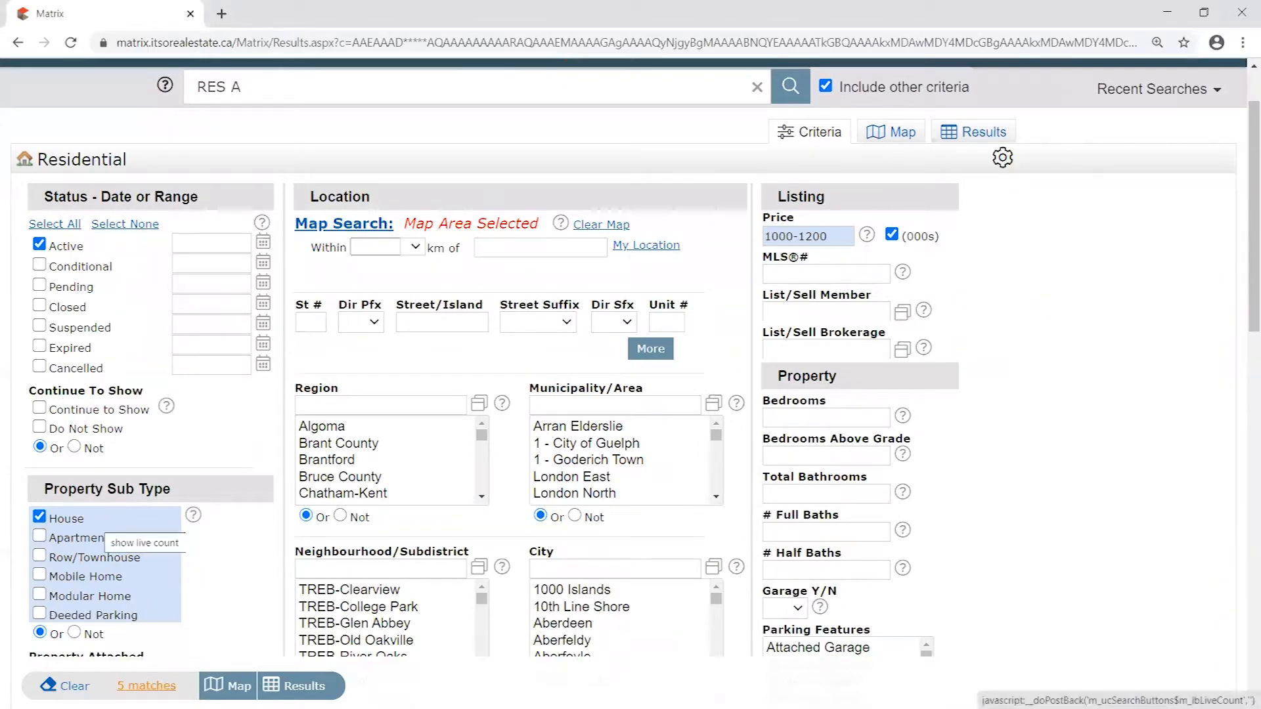
click(809, 495)
scroll(810, 460, down, 1)
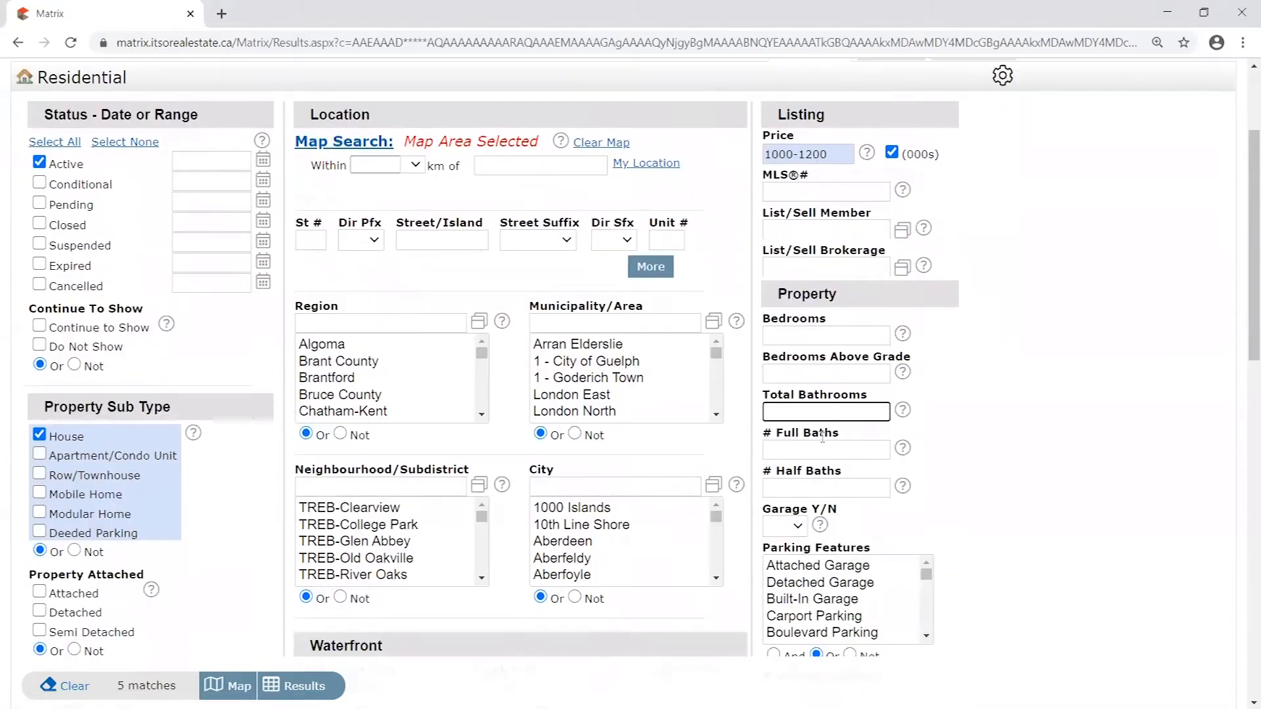
click(813, 372)
click(801, 330)
click(811, 413)
scroll(840, 444, up, 3)
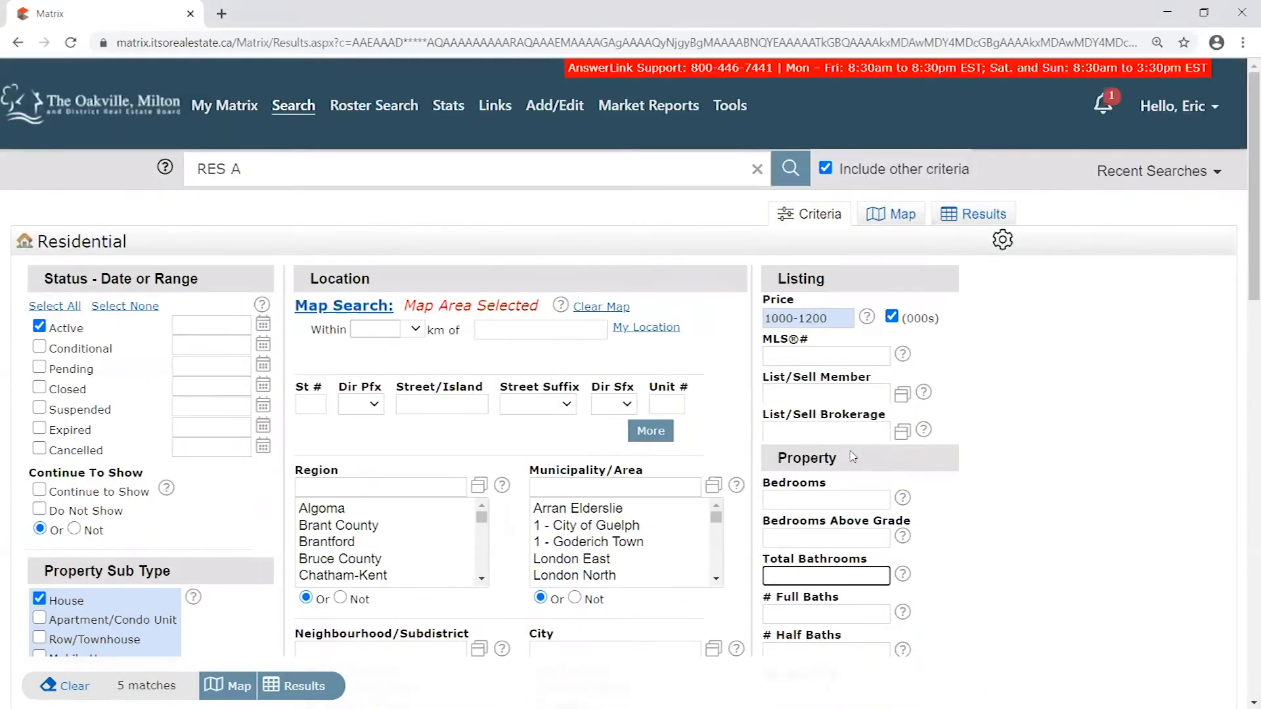
click(903, 217)
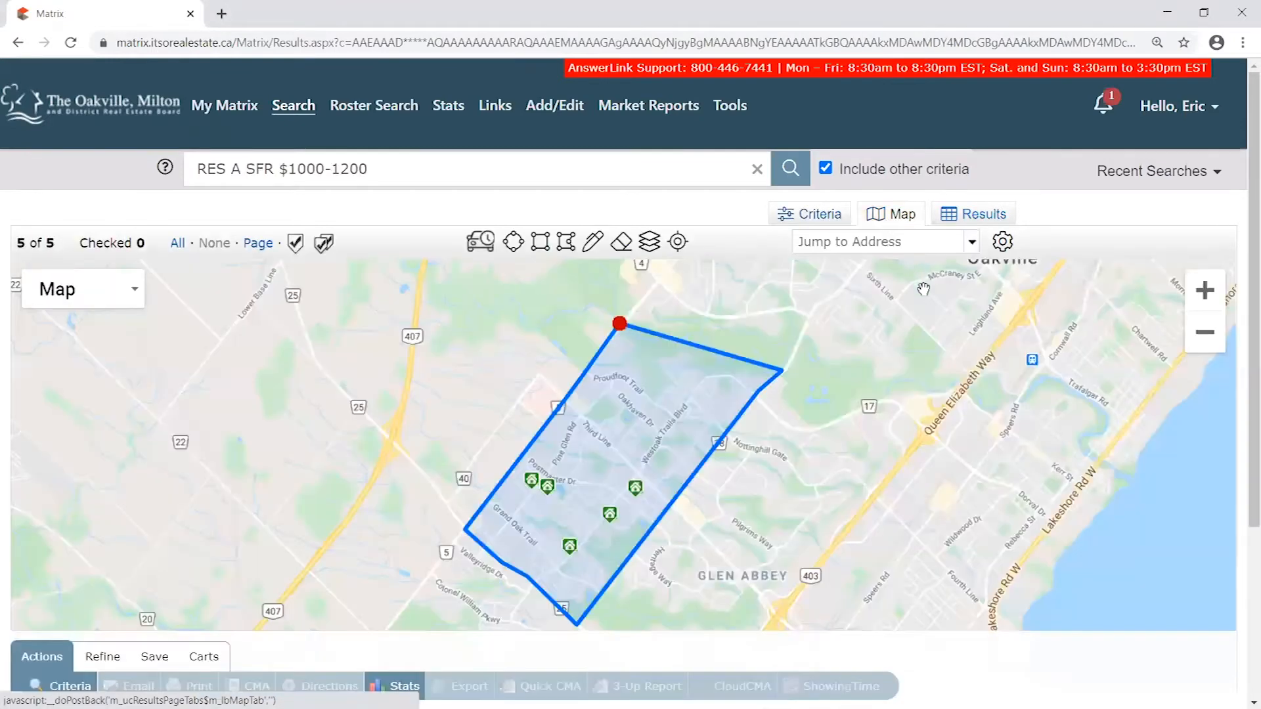
- Examine the filtered listing markers inside the drawn map area, including their price, bedroom and bathroom labels
drag(667, 511, 687, 399)
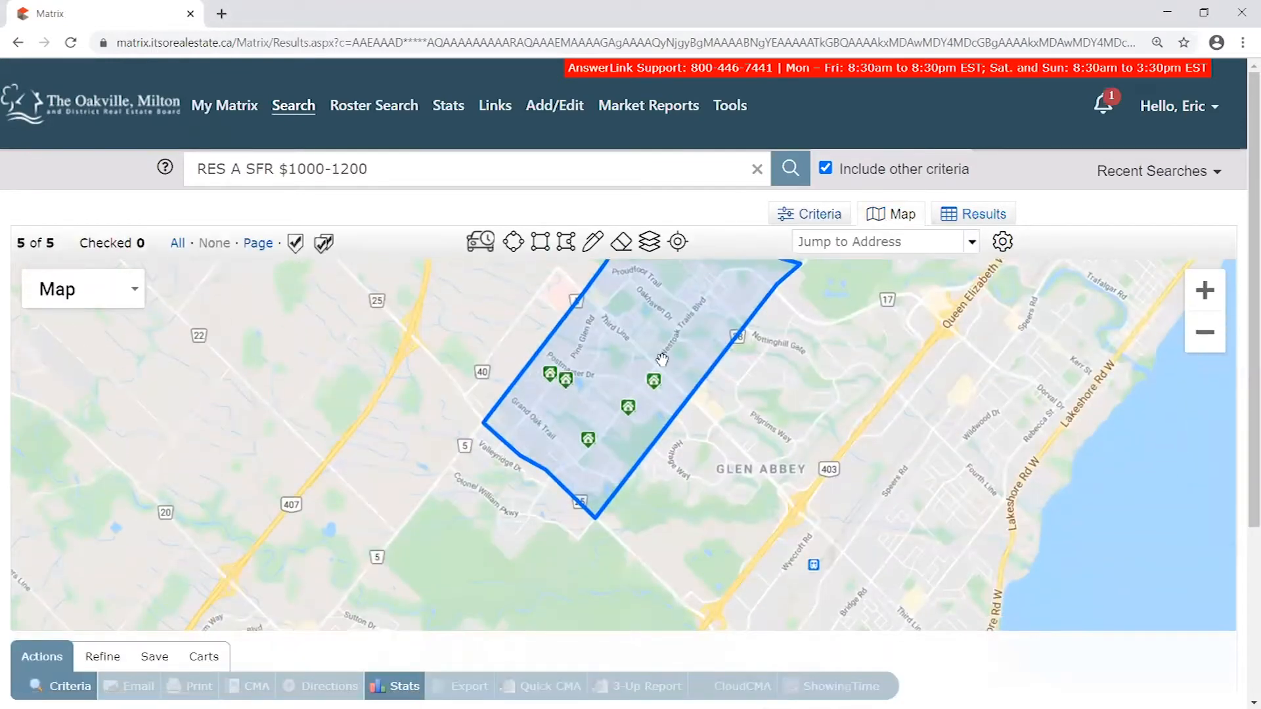
drag(686, 345, 674, 386)
scroll(595, 369, up, 1)
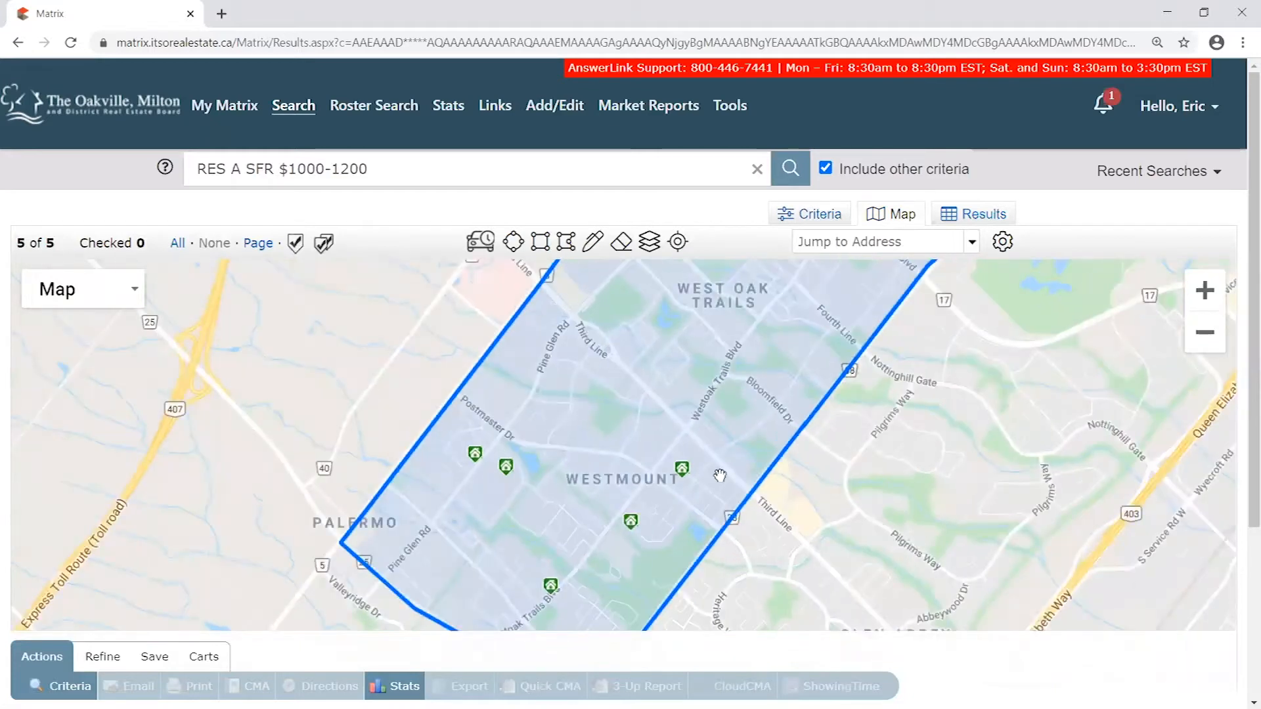
mouse_move(562, 552)
mouse_down()
mouse_move(560, 488)
mouse_move(533, 460)
mouse_up()
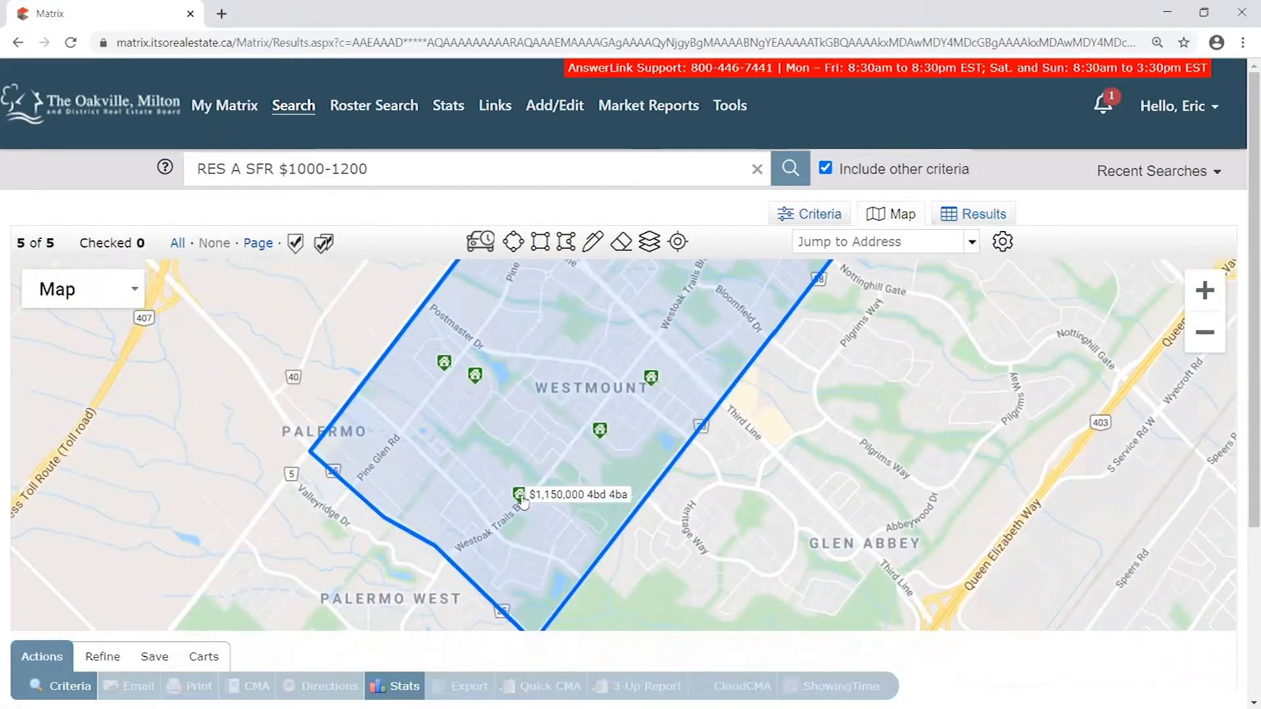
mouse_move(484, 379)
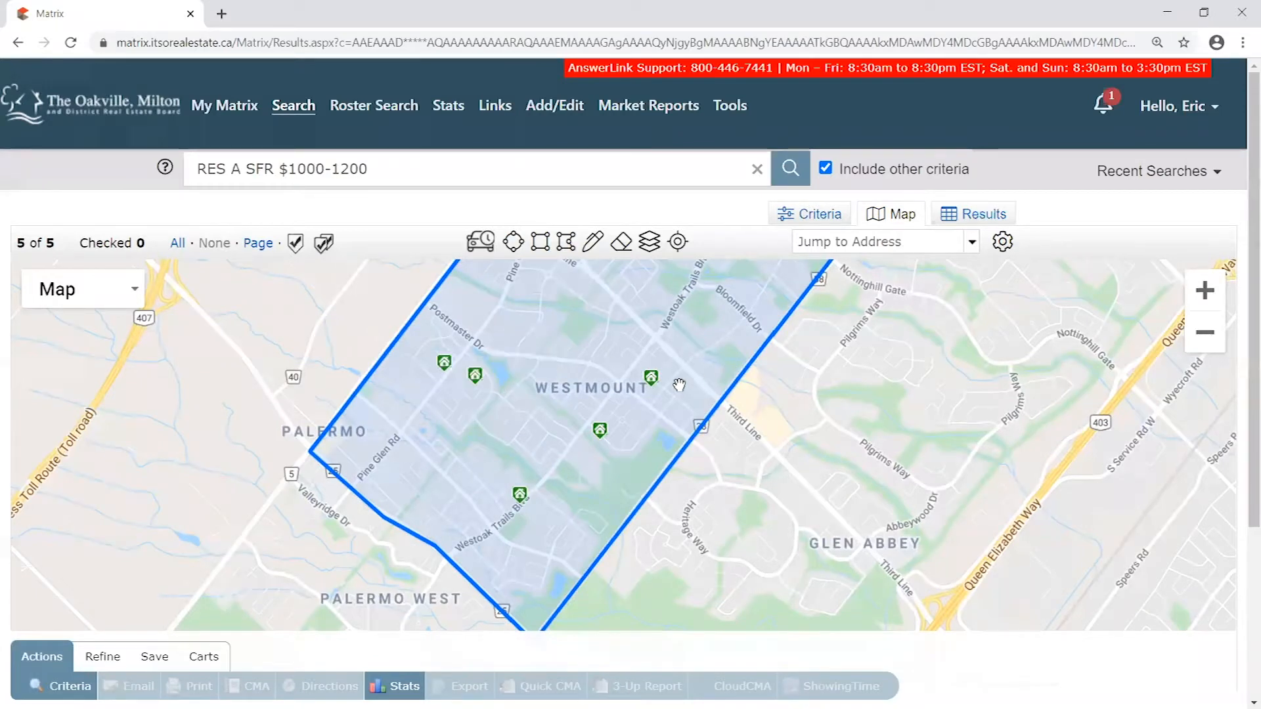
drag(521, 425, 460, 407)
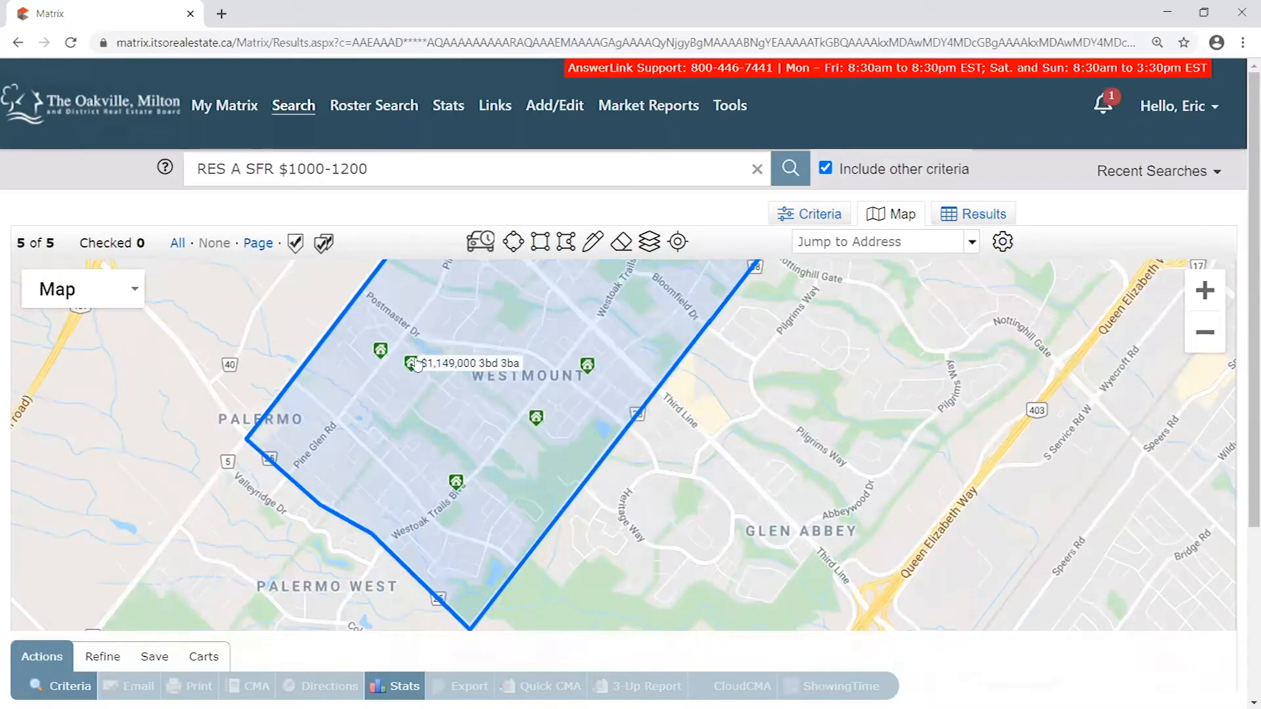
drag(58, 243, 2, 242)
click(58, 234)
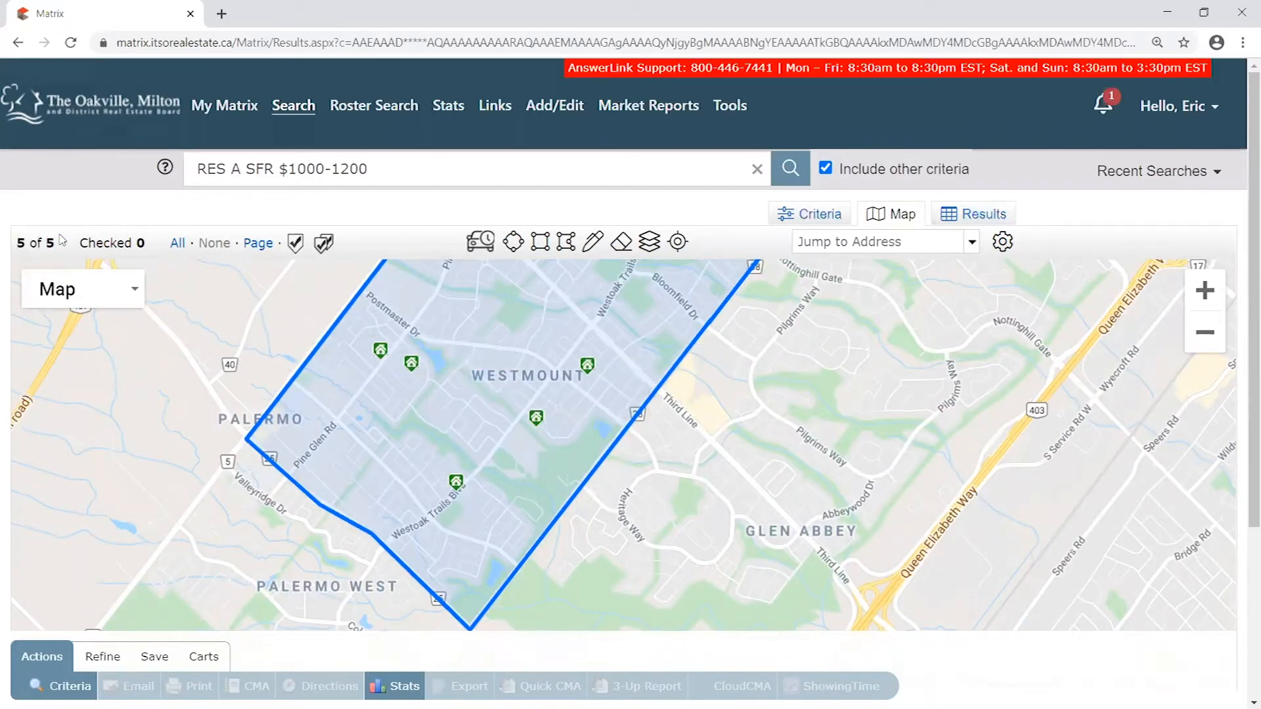
drag(538, 431, 543, 408)
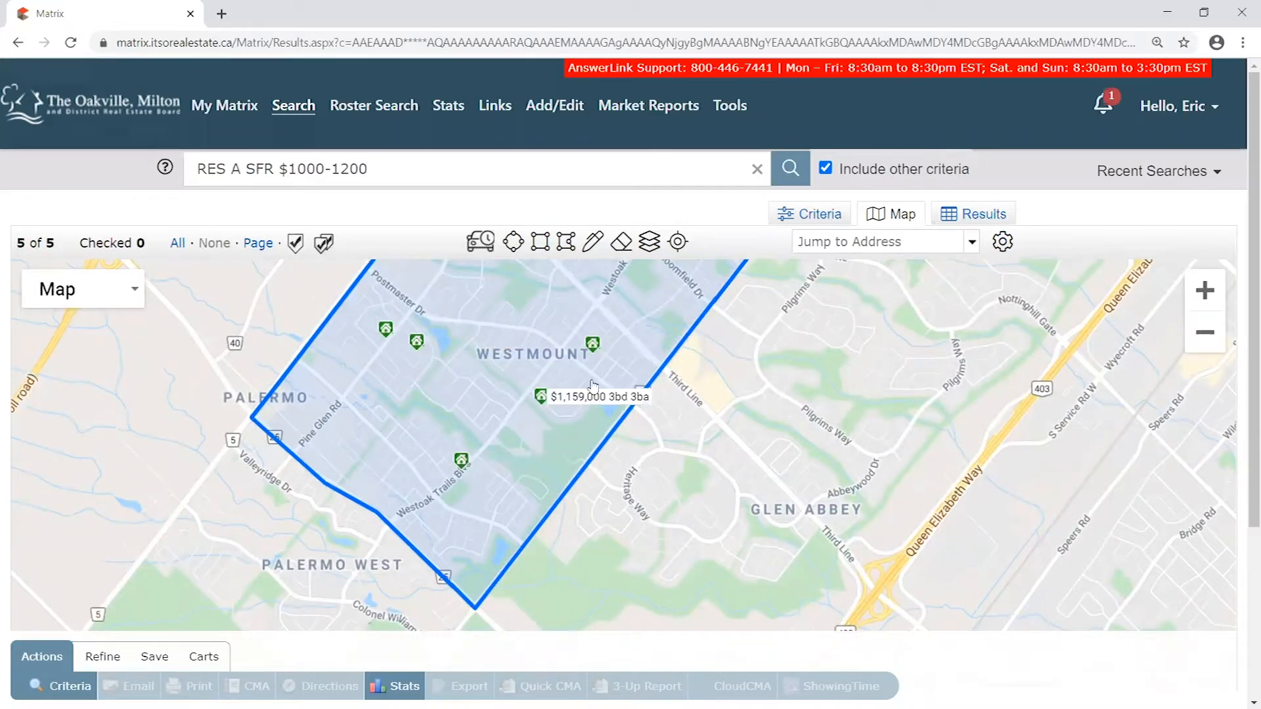
- Display the matching listings as a results table and move the Address column ahead of DOM
click(985, 217)
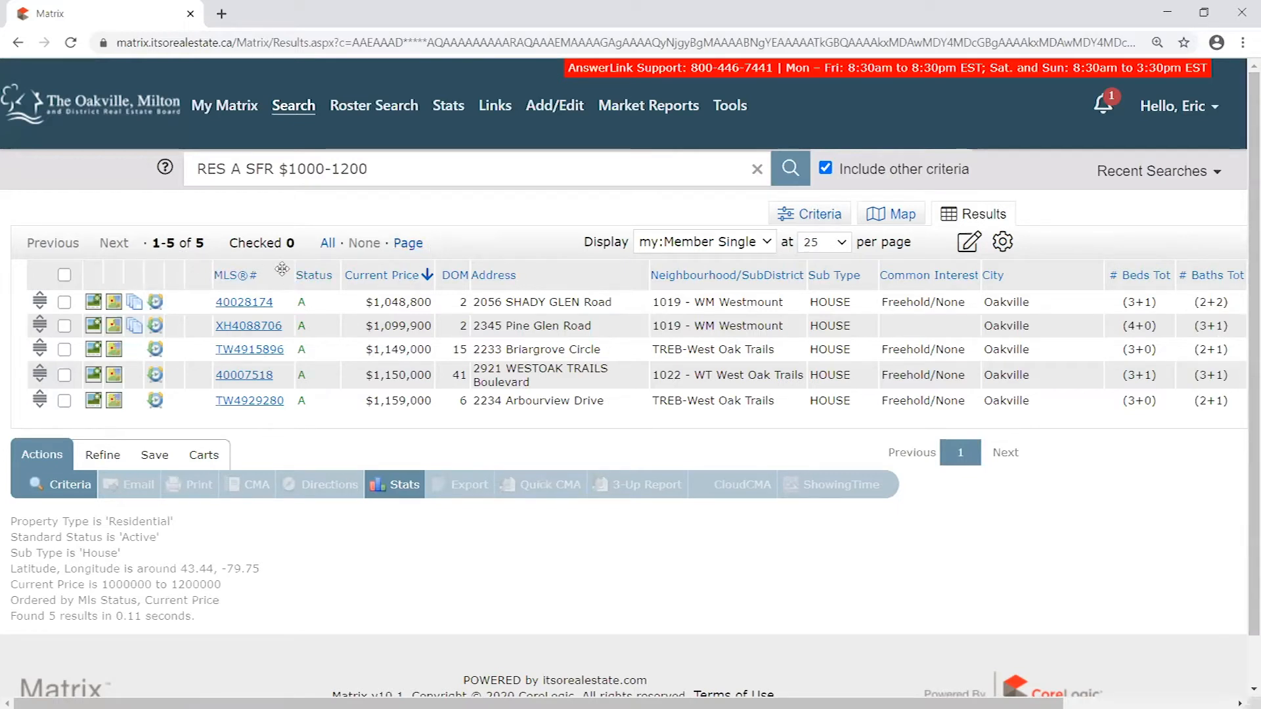
mouse_move(556, 277)
mouse_down()
mouse_move(377, 282)
mouse_move(621, 278)
mouse_move(525, 276)
mouse_move(557, 266)
mouse_up()
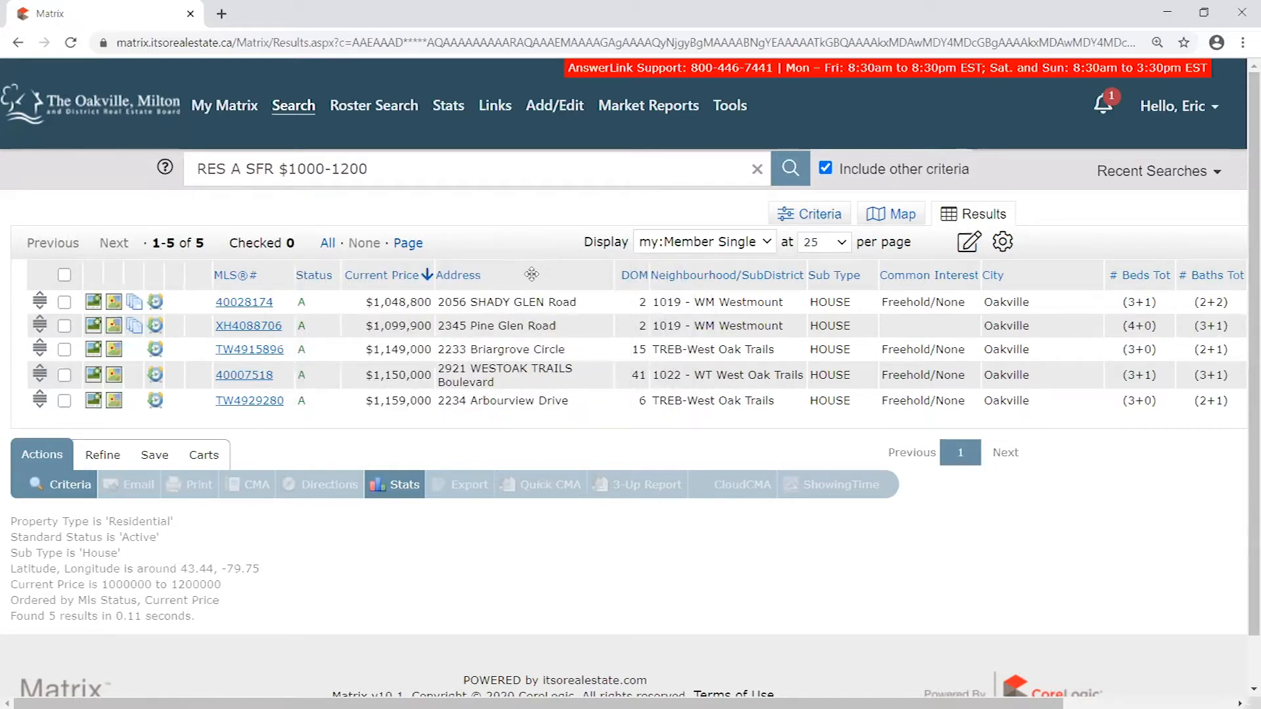
- Review the Address column's width, alignment, wrapping and insert or remove options without changing them
click(536, 272)
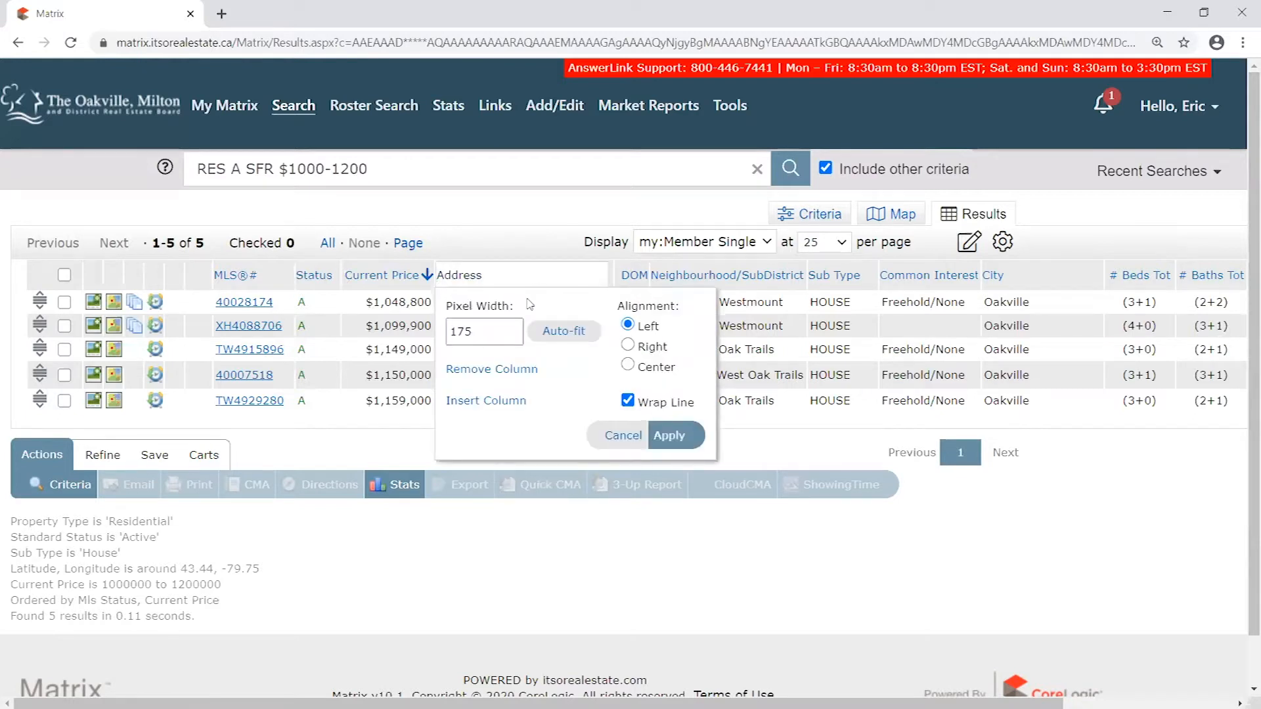
click(623, 436)
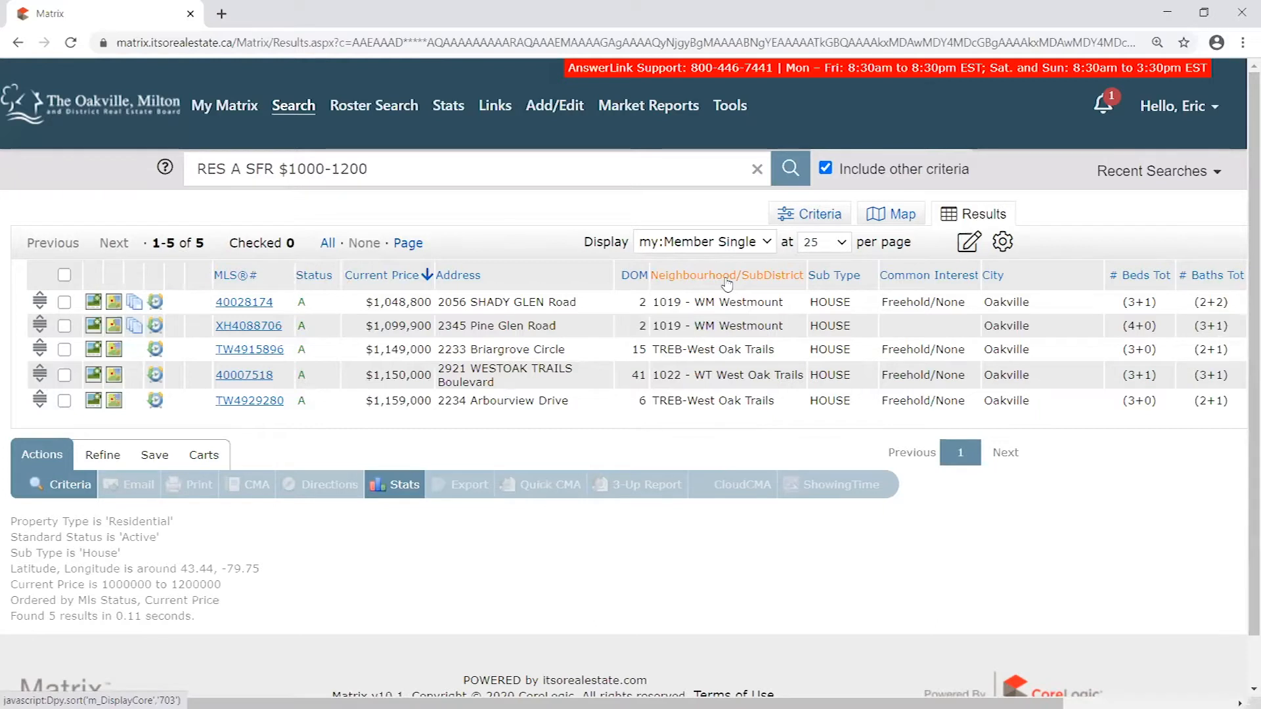
click(545, 275)
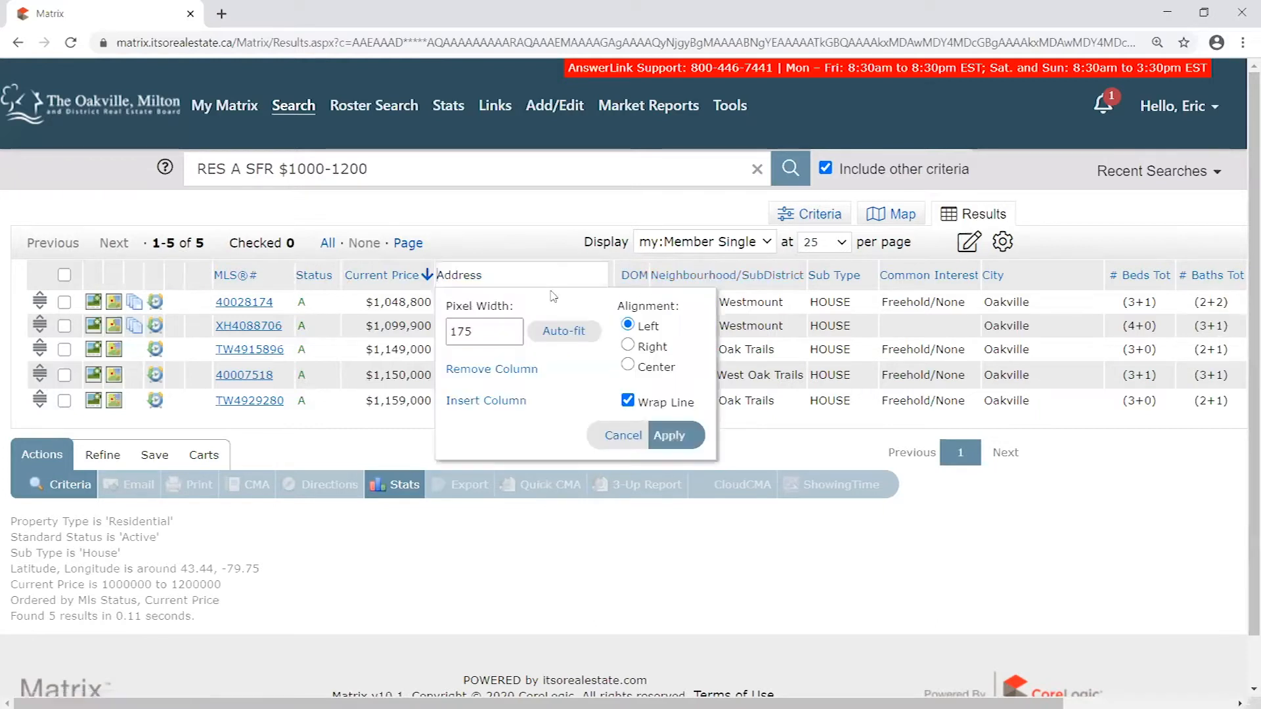
click(655, 438)
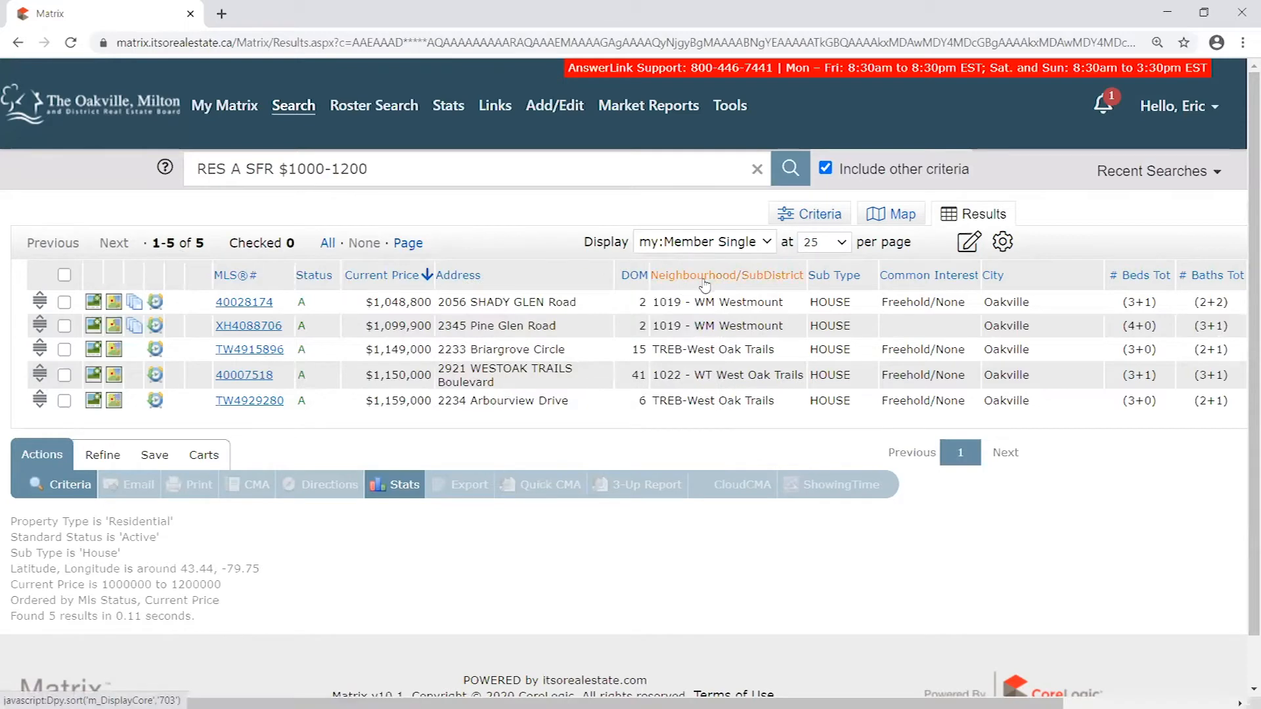
- Examine the Neighbourhood/SubDistrict values of the listings in the results table
drag(662, 300, 766, 350)
click(780, 380)
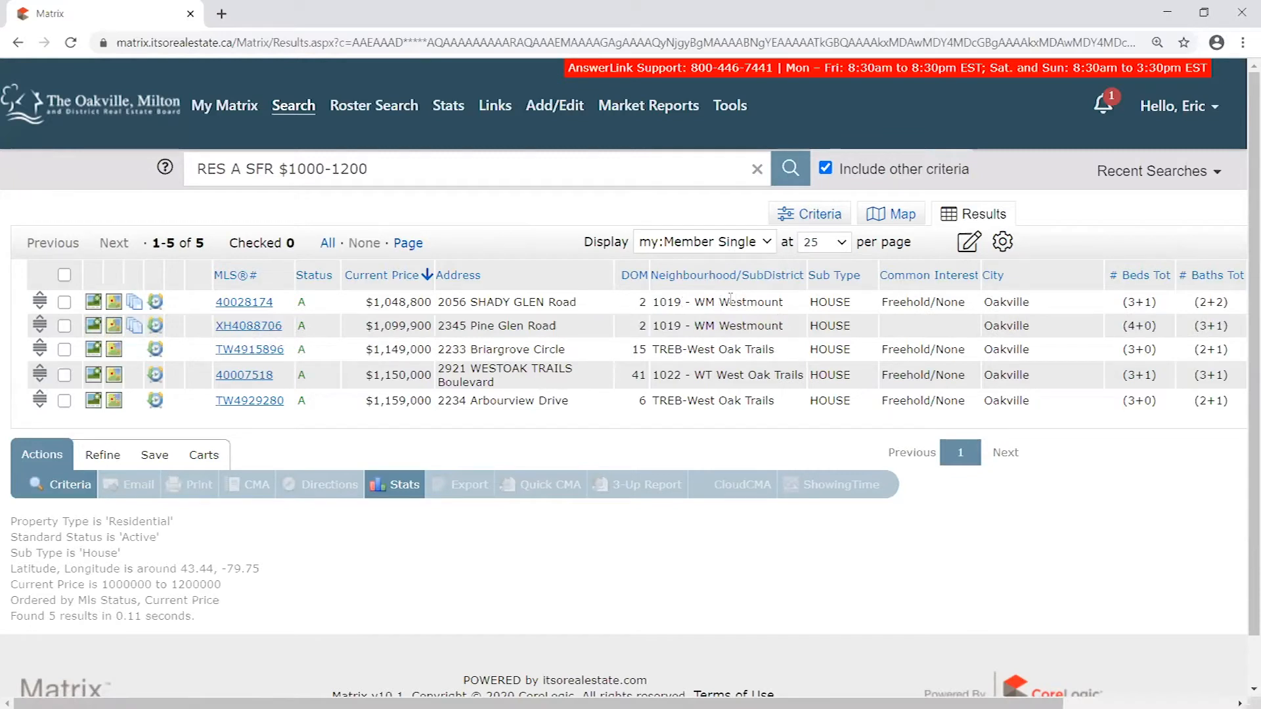
drag(771, 348, 667, 373)
drag(682, 325, 670, 302)
click(677, 301)
- Review the Neighbourhood/Subdistrict options in the search criteria and compare them with that column in the results table
click(804, 226)
scroll(593, 542, down, 7)
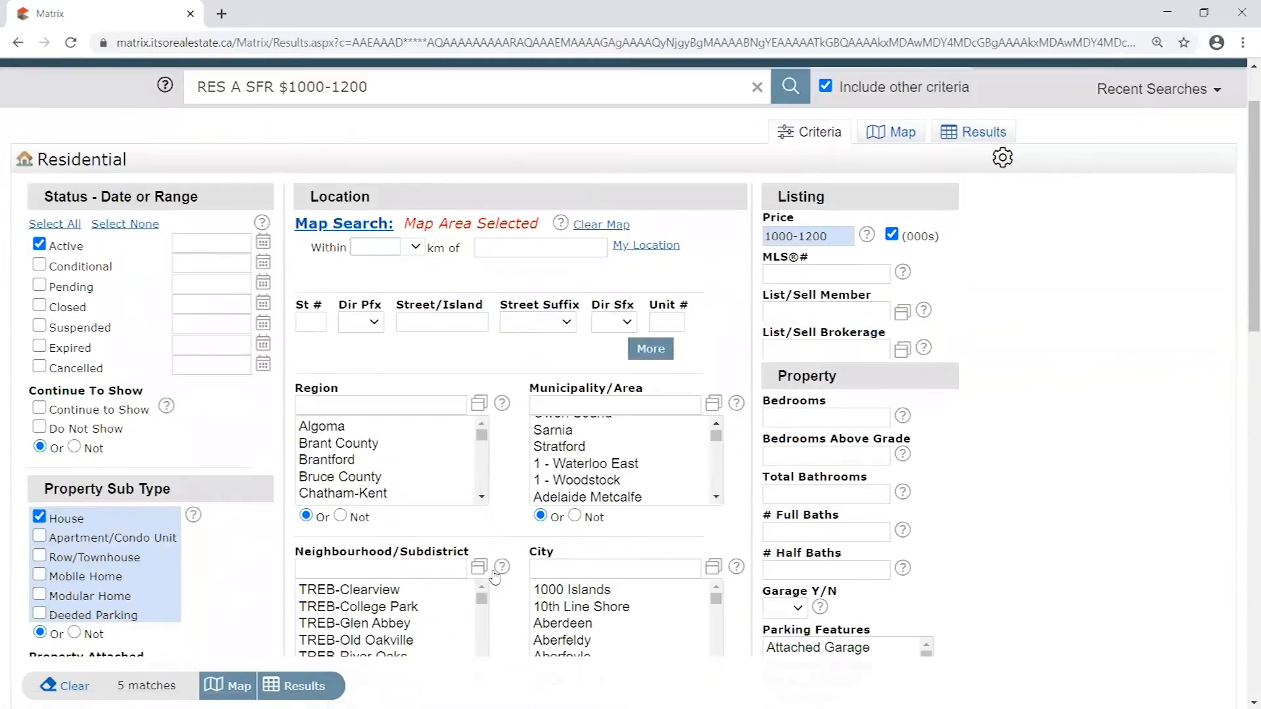
drag(482, 351, 498, 346)
scroll(514, 337, up, 5)
click(989, 133)
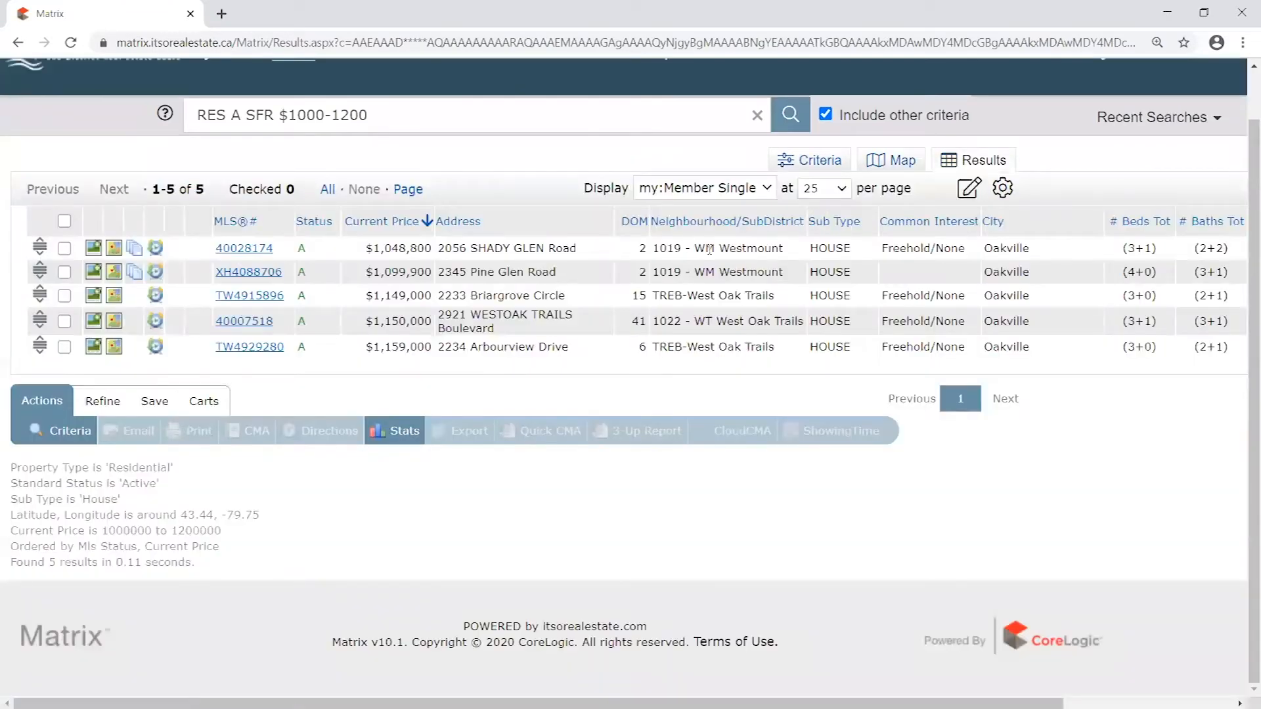
drag(694, 243, 777, 357)
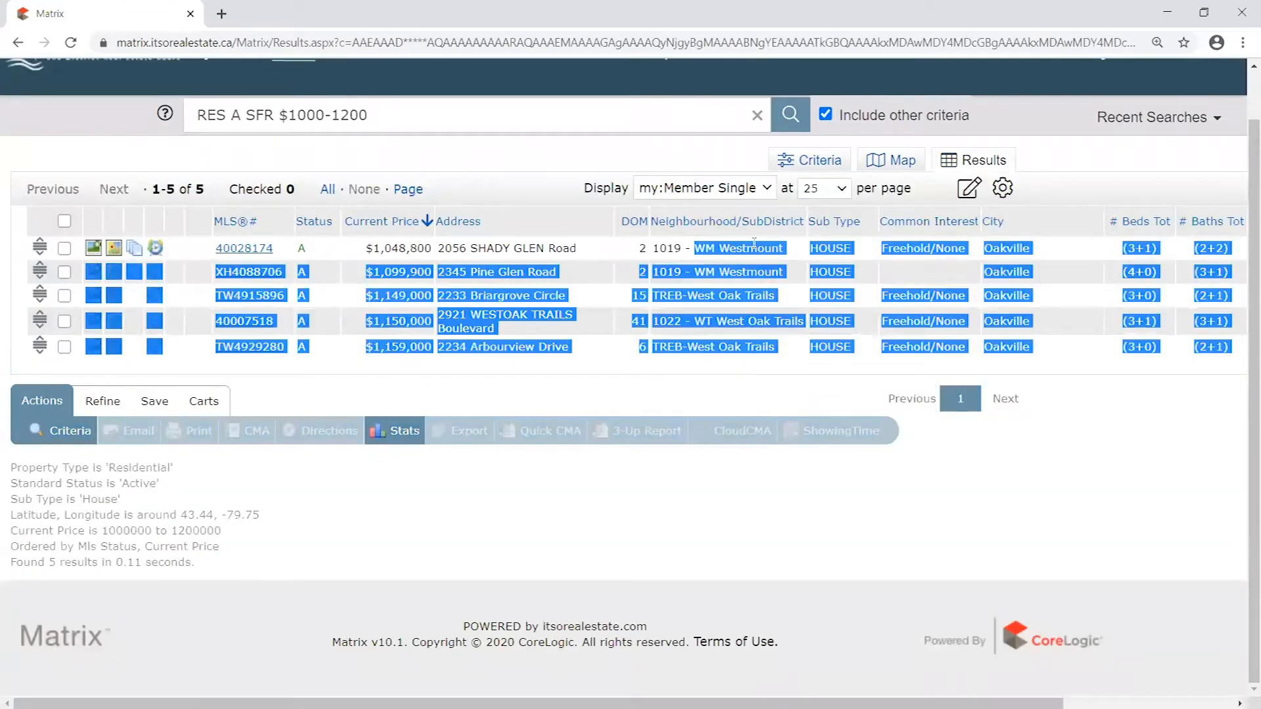
click(681, 247)
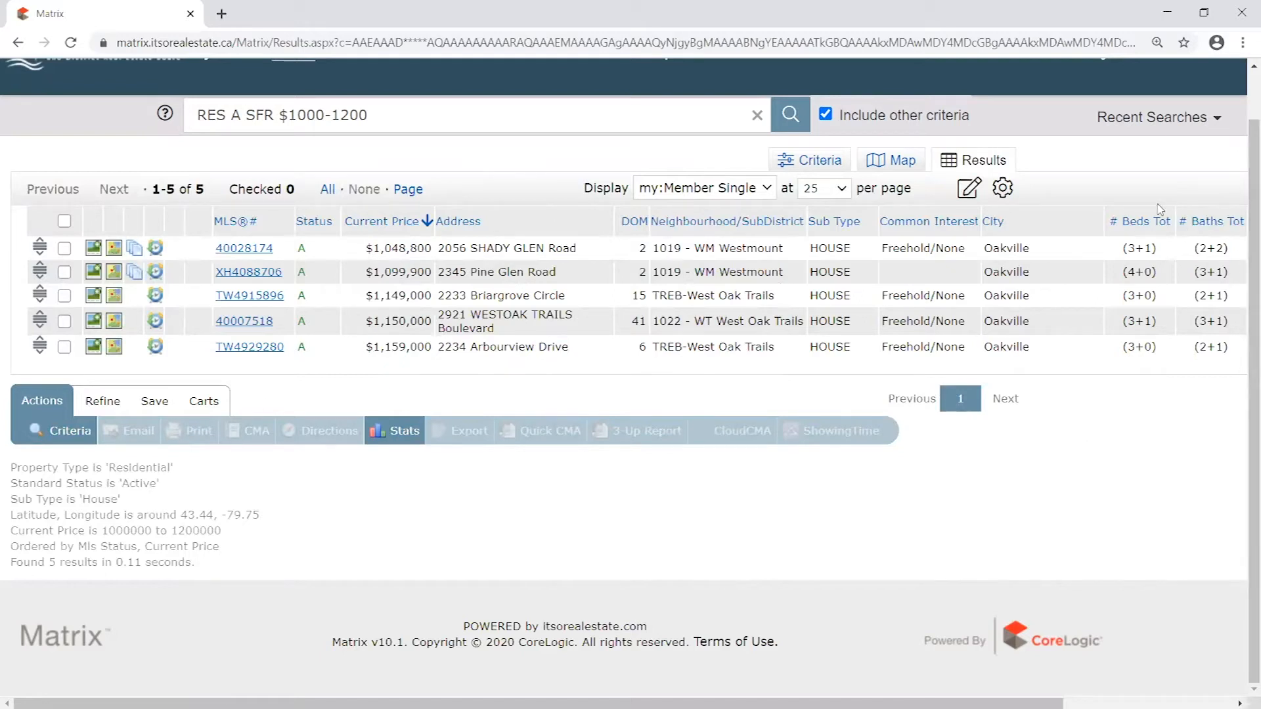
- Move the City column directly after Neighbourhood/SubDistrict and save the current display, sort order and count per page as the Search starting default
click(1002, 197)
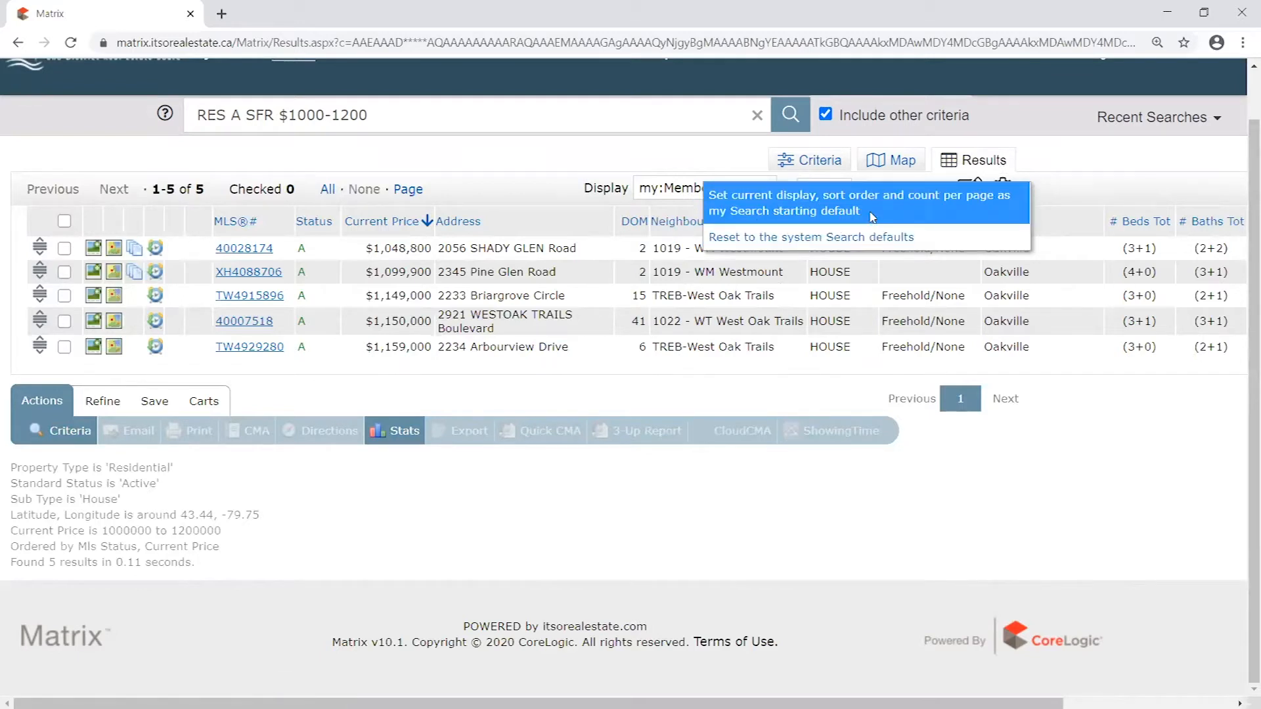
click(1085, 176)
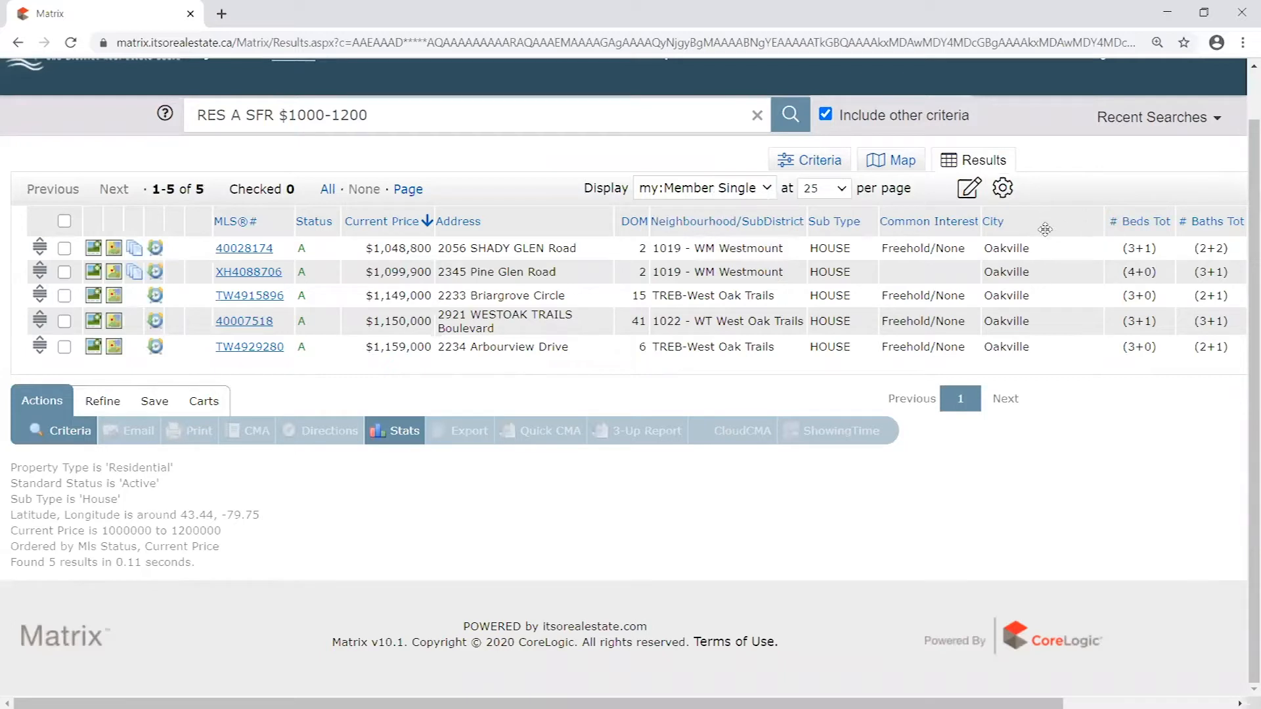
drag(1033, 221, 868, 219)
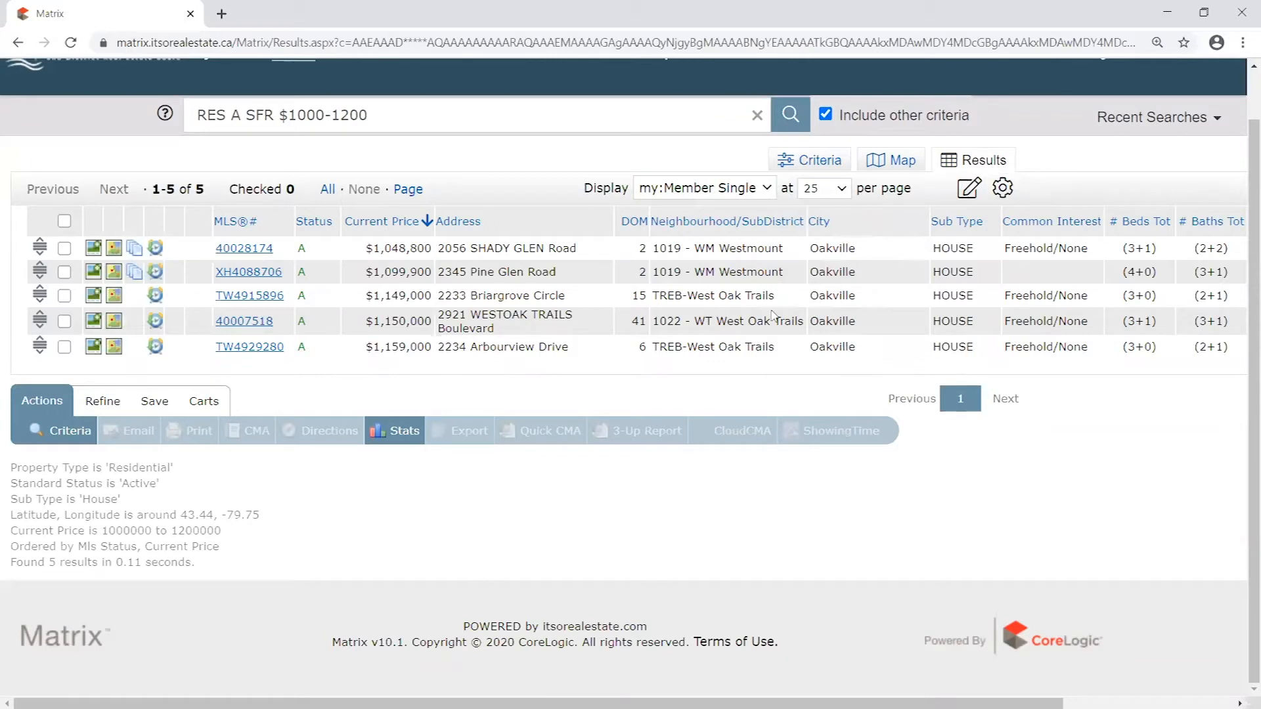
scroll(871, 281, up, 1)
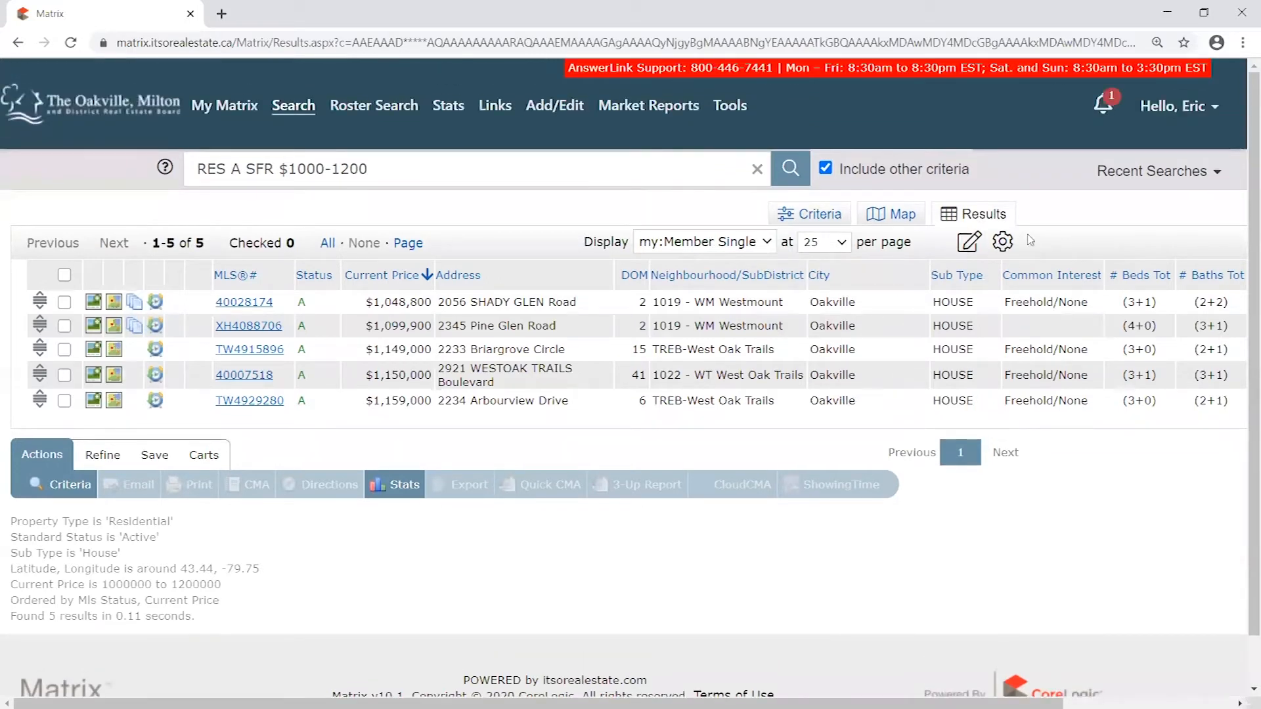
click(1002, 242)
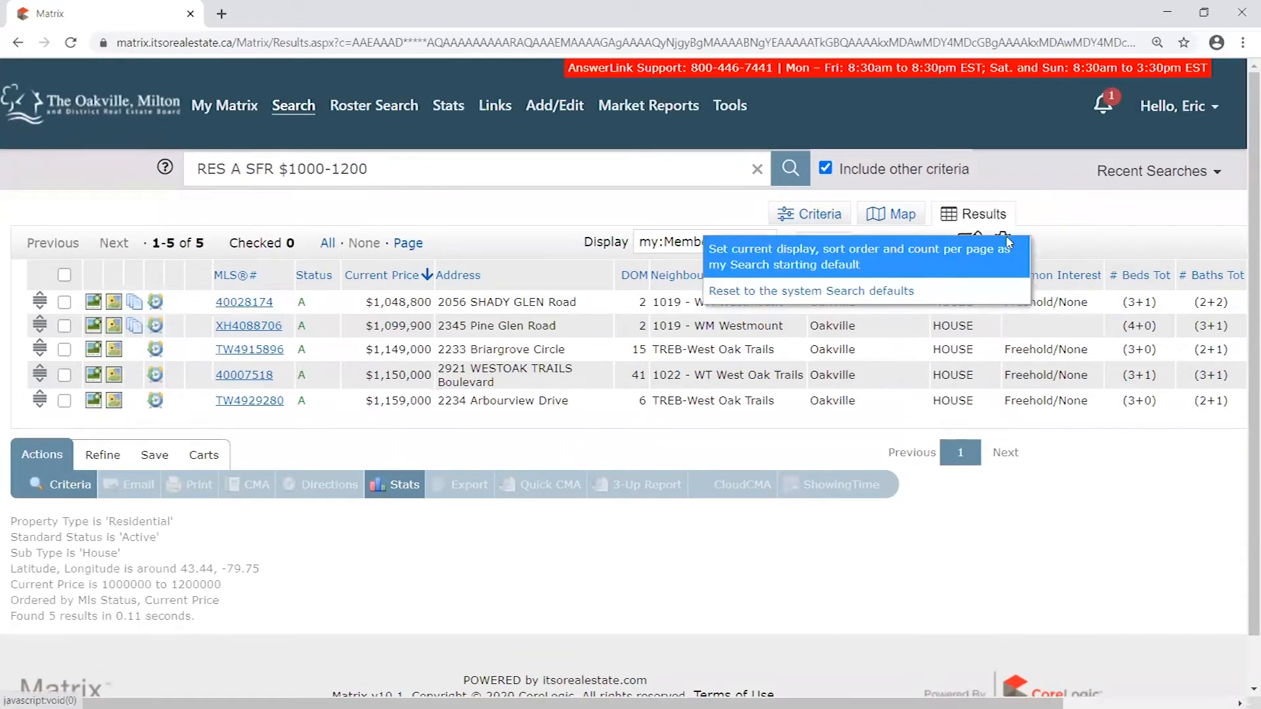
click(810, 265)
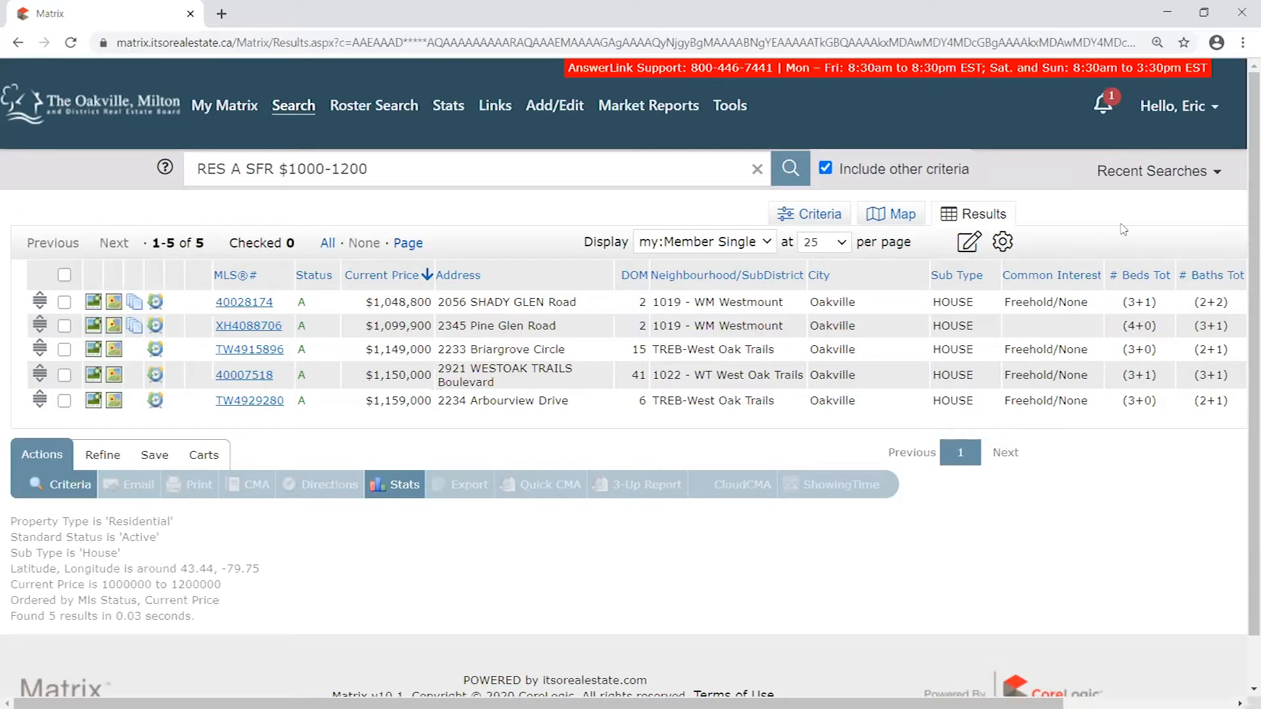
- Reset the results display to the system Search defaults
click(1000, 242)
click(1003, 244)
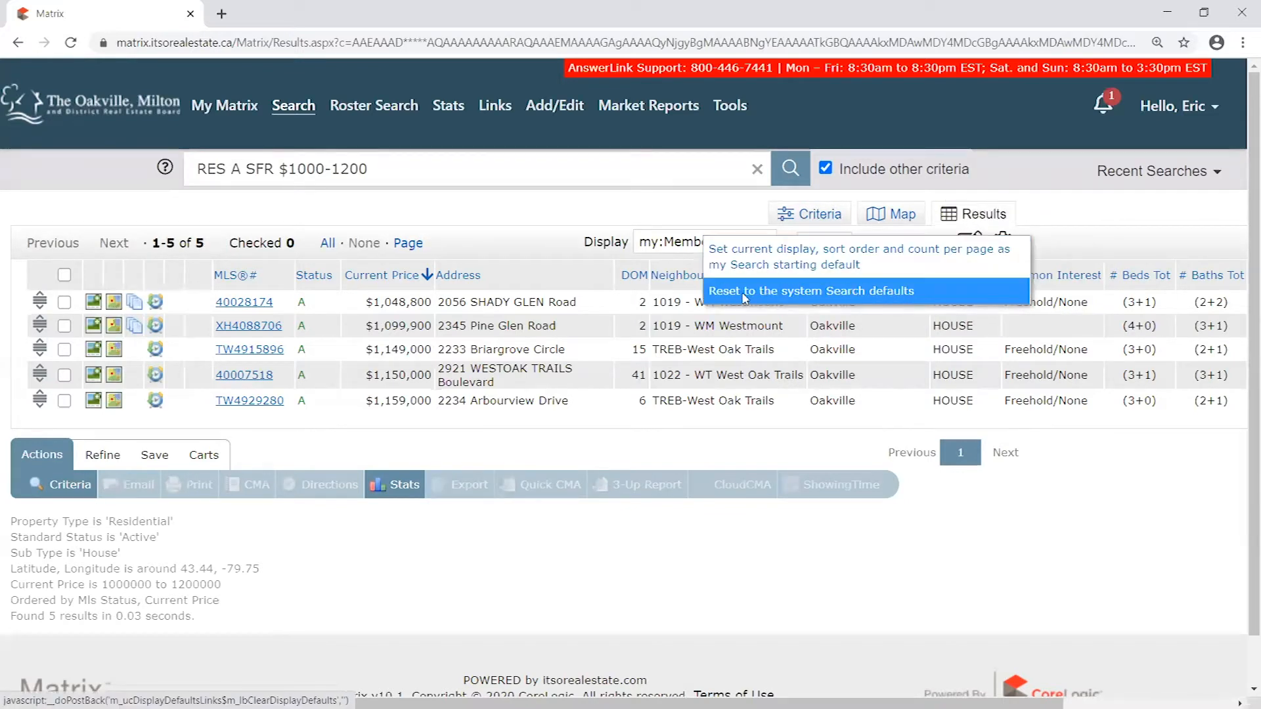
click(851, 292)
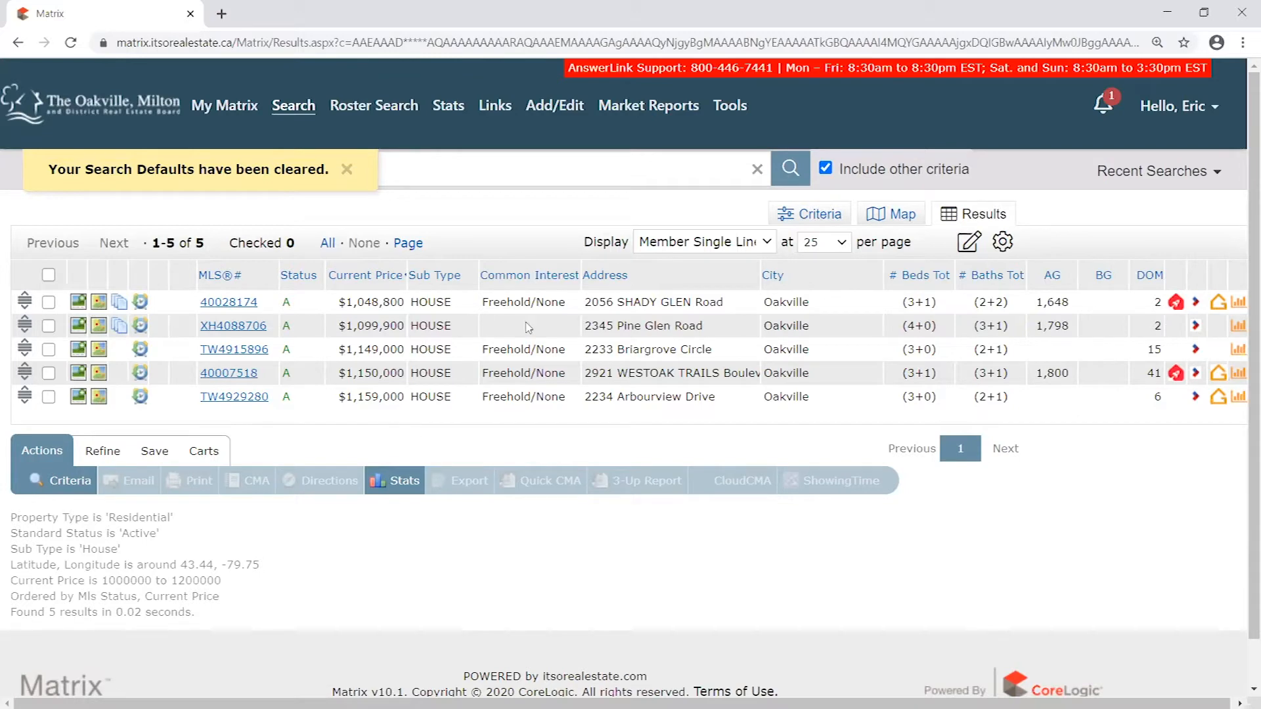
click(1002, 242)
click(1002, 242)
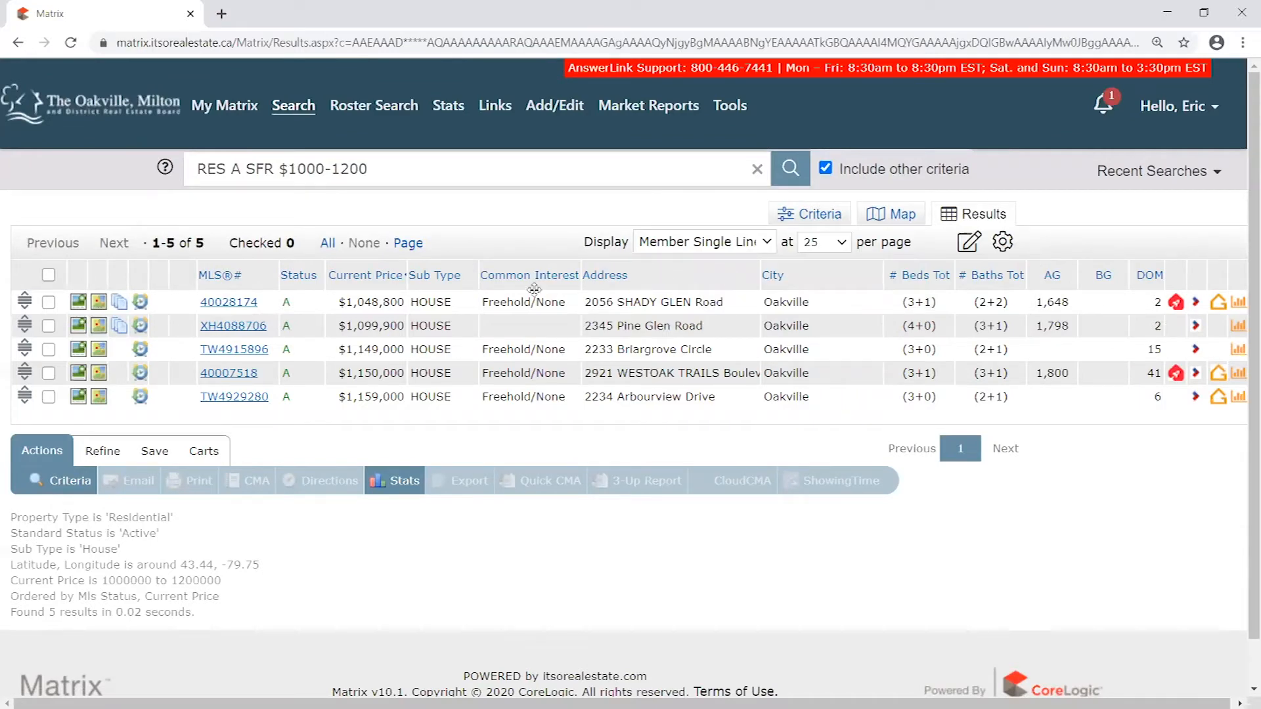
- Insert the Neighbourhood/SubDistrict column directly after the Address column in the results table
click(707, 279)
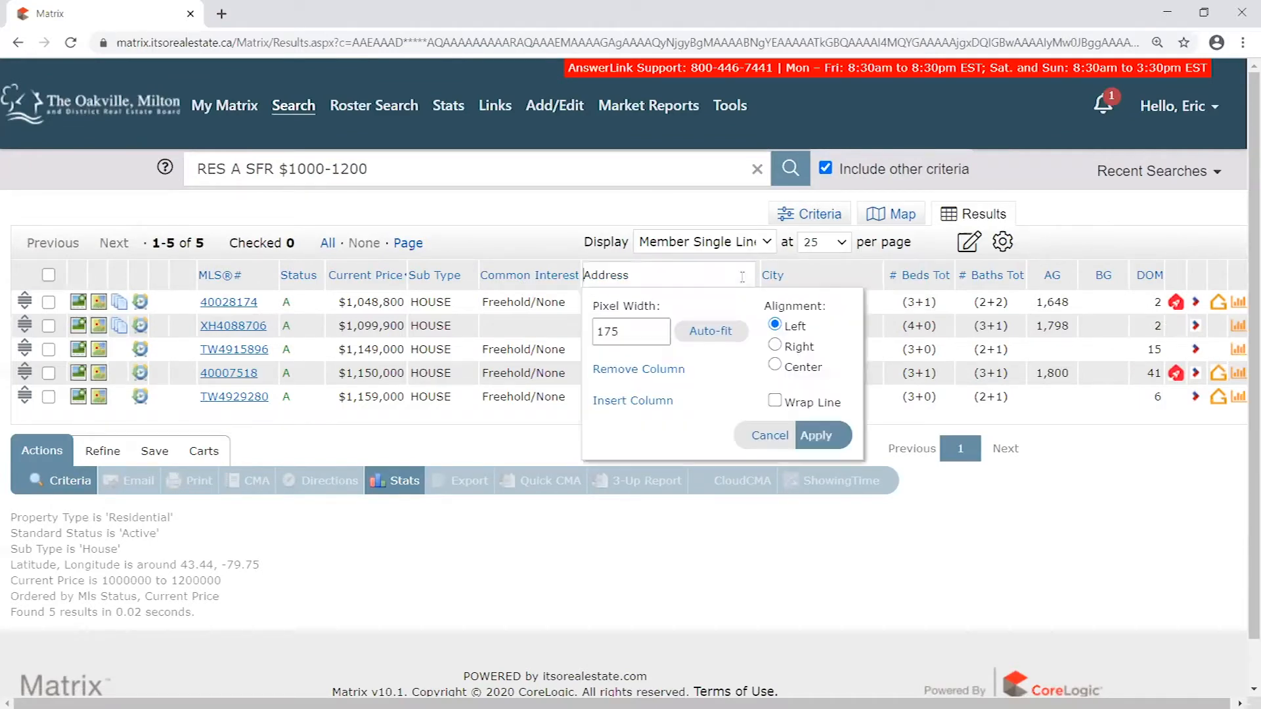
click(648, 403)
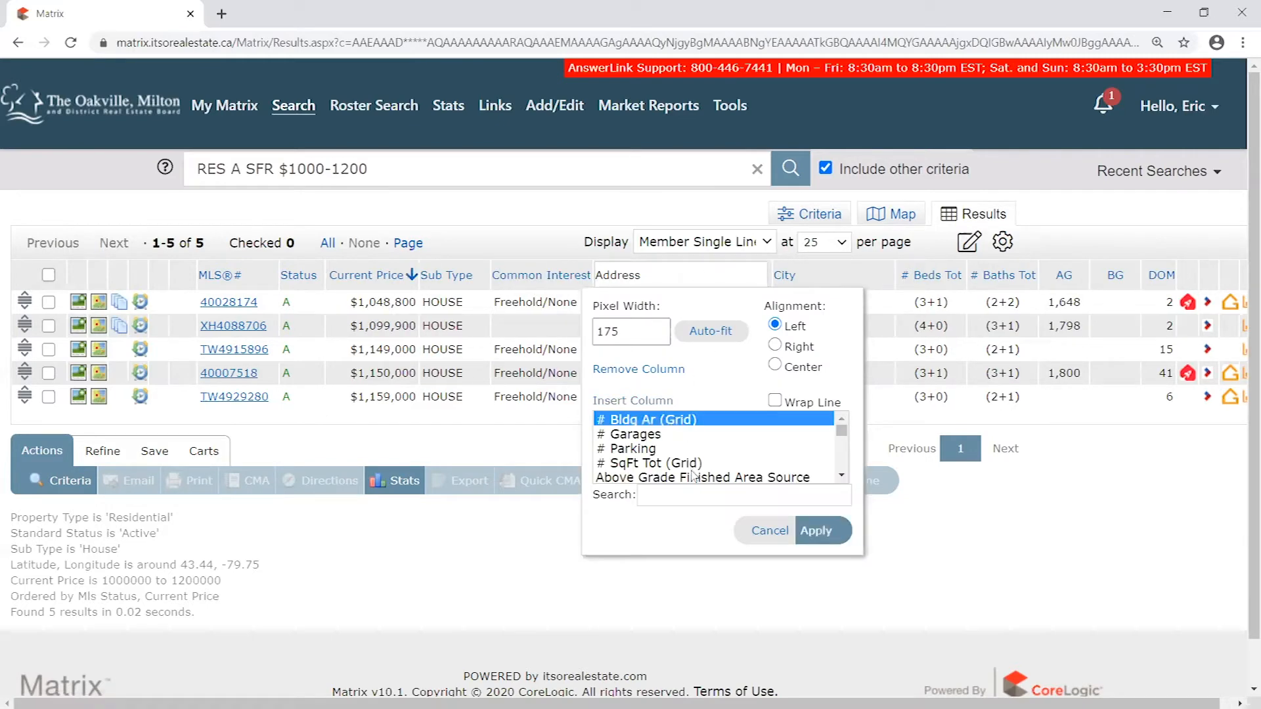
text(nei)
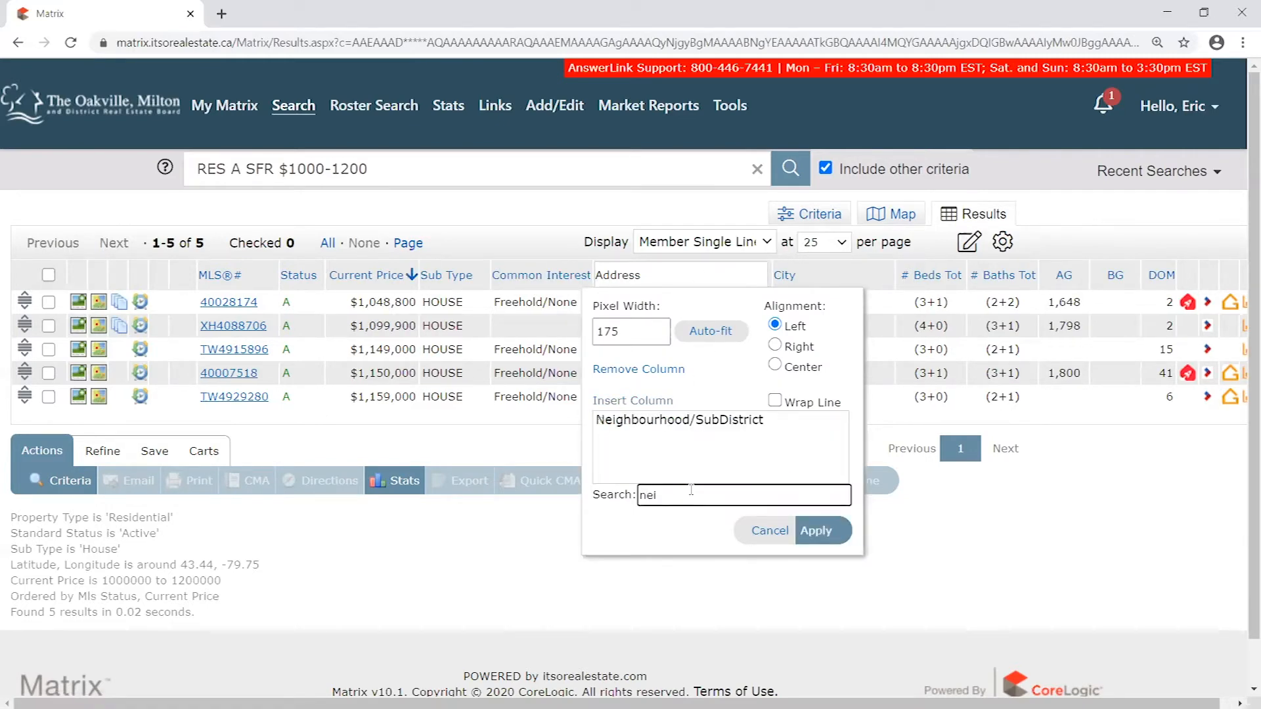
drag(667, 489, 626, 495)
click(642, 423)
click(835, 531)
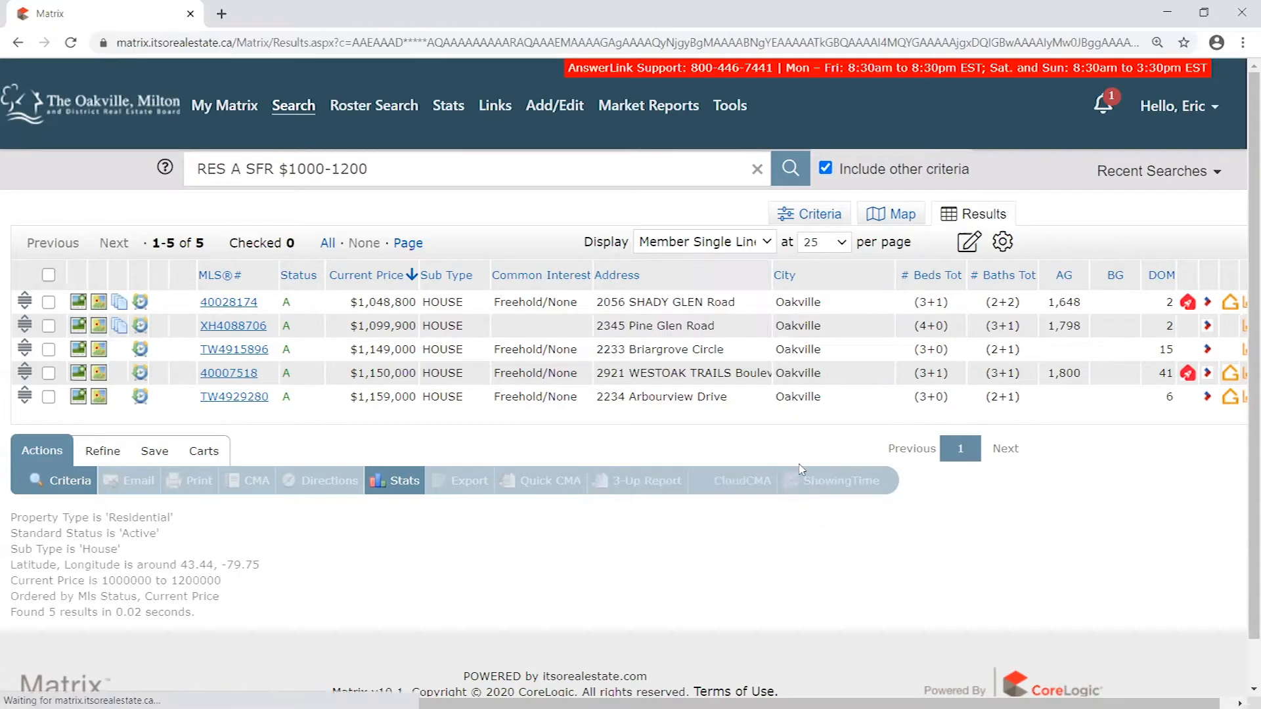
mouse_move(837, 263)
mouse_down()
mouse_move(856, 282)
mouse_move(838, 279)
mouse_up()
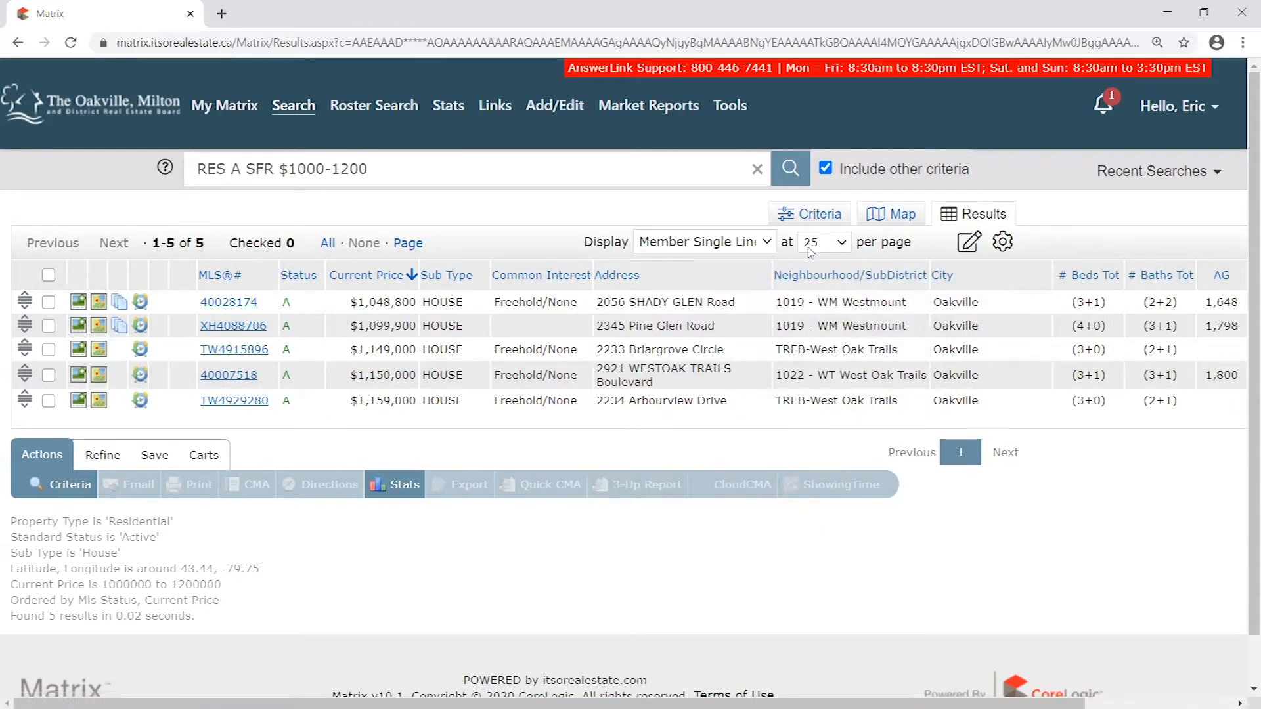
- Save the current display, sort order and count per page as the Search starting default
click(1011, 243)
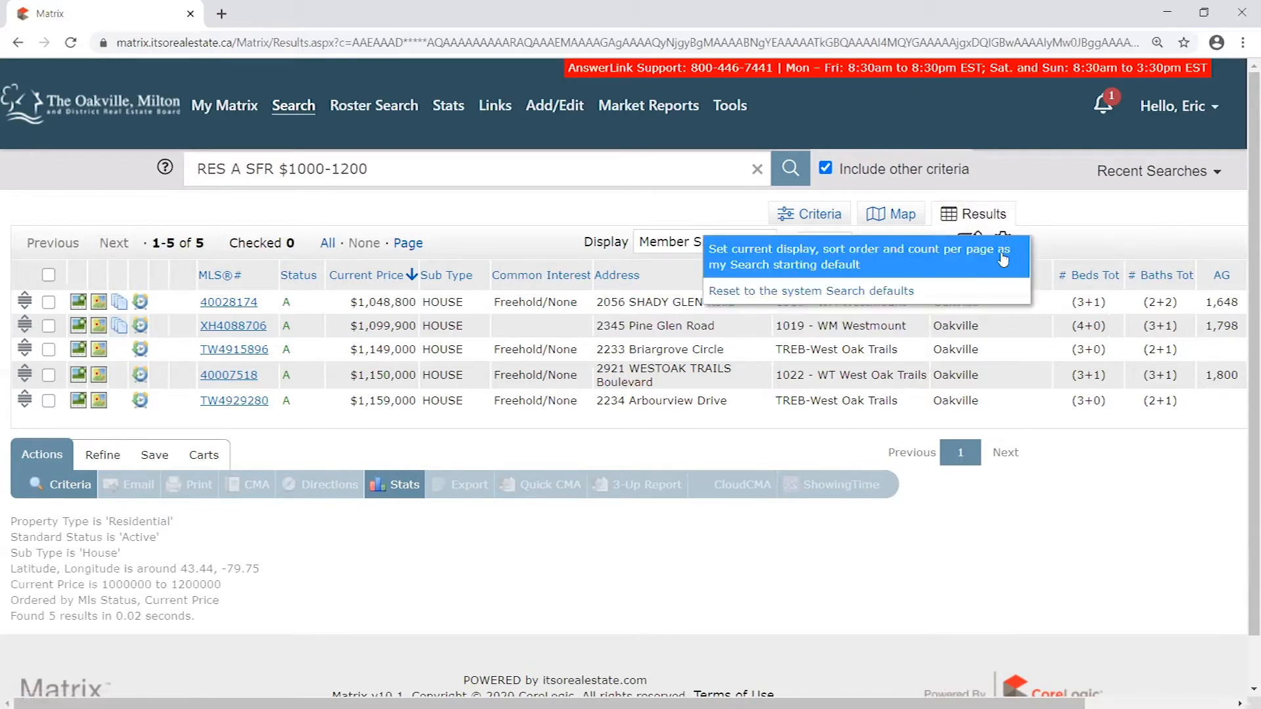
click(859, 264)
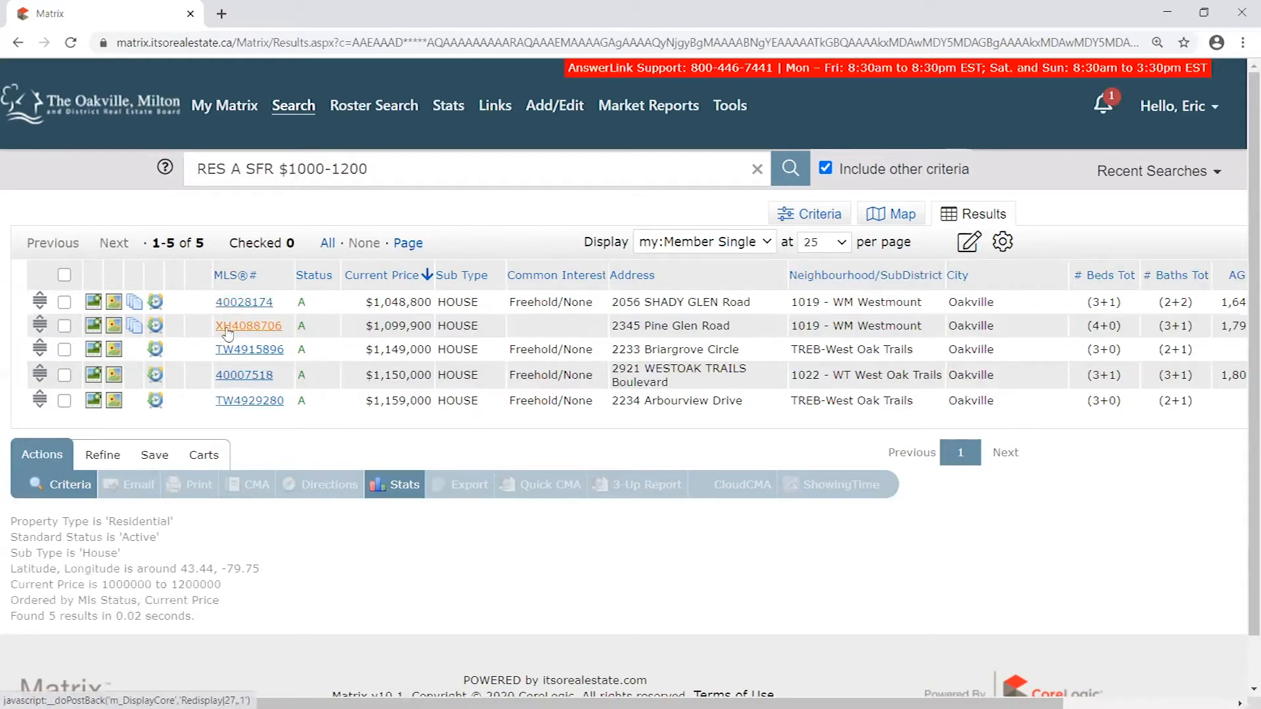
- Try to email from the search results without any listing checked
right_click(241, 397)
click(203, 421)
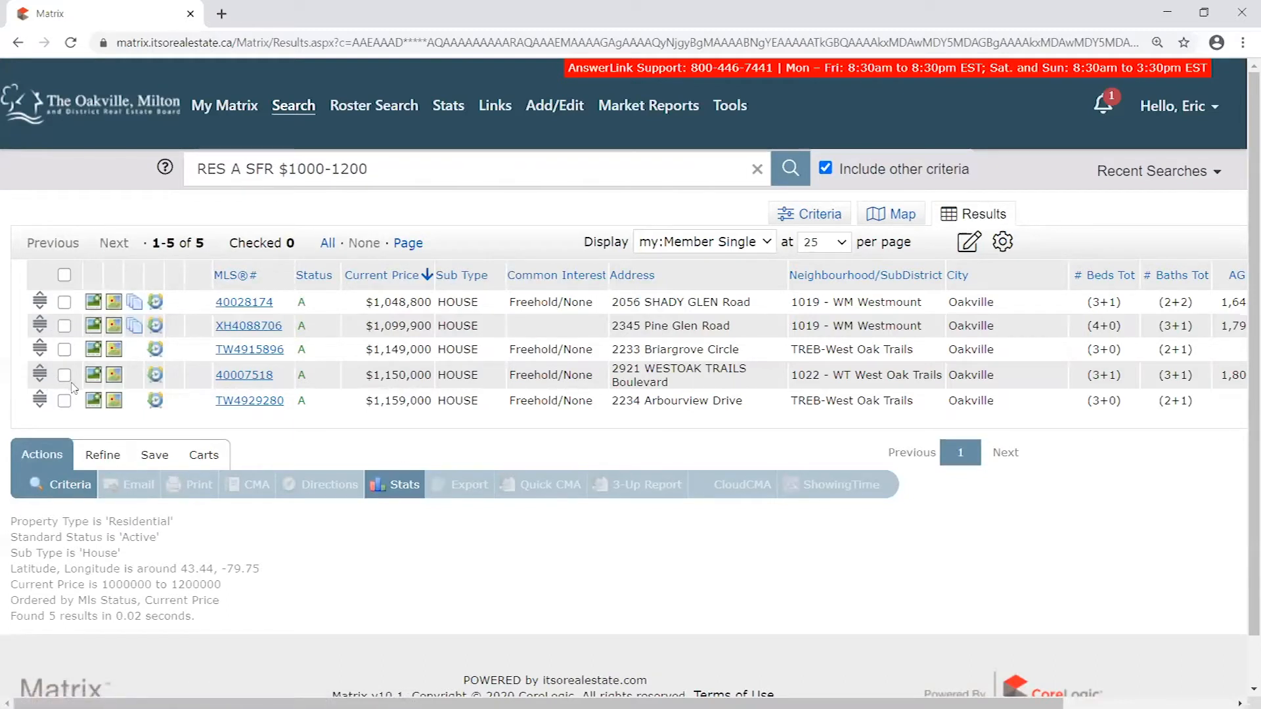
click(138, 487)
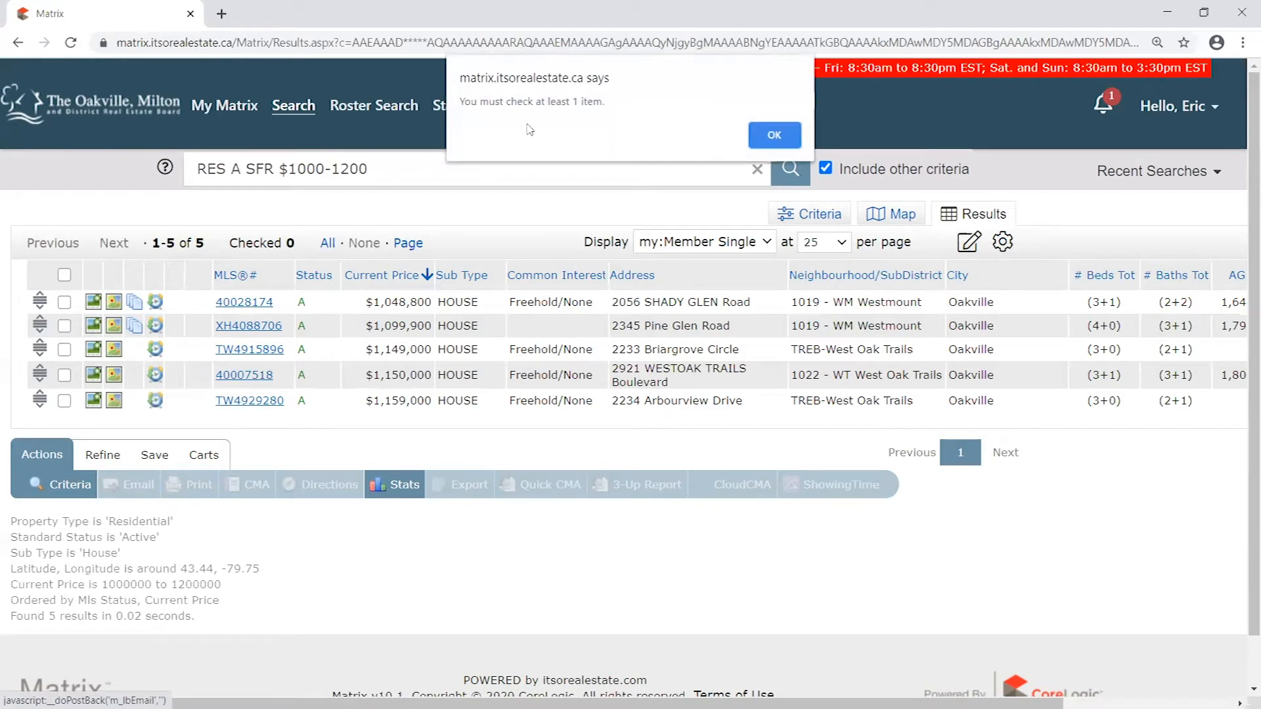
click(774, 136)
- Try checking and unchecking all listings at once and individual listings in the results table
click(64, 276)
click(64, 275)
click(63, 302)
click(64, 349)
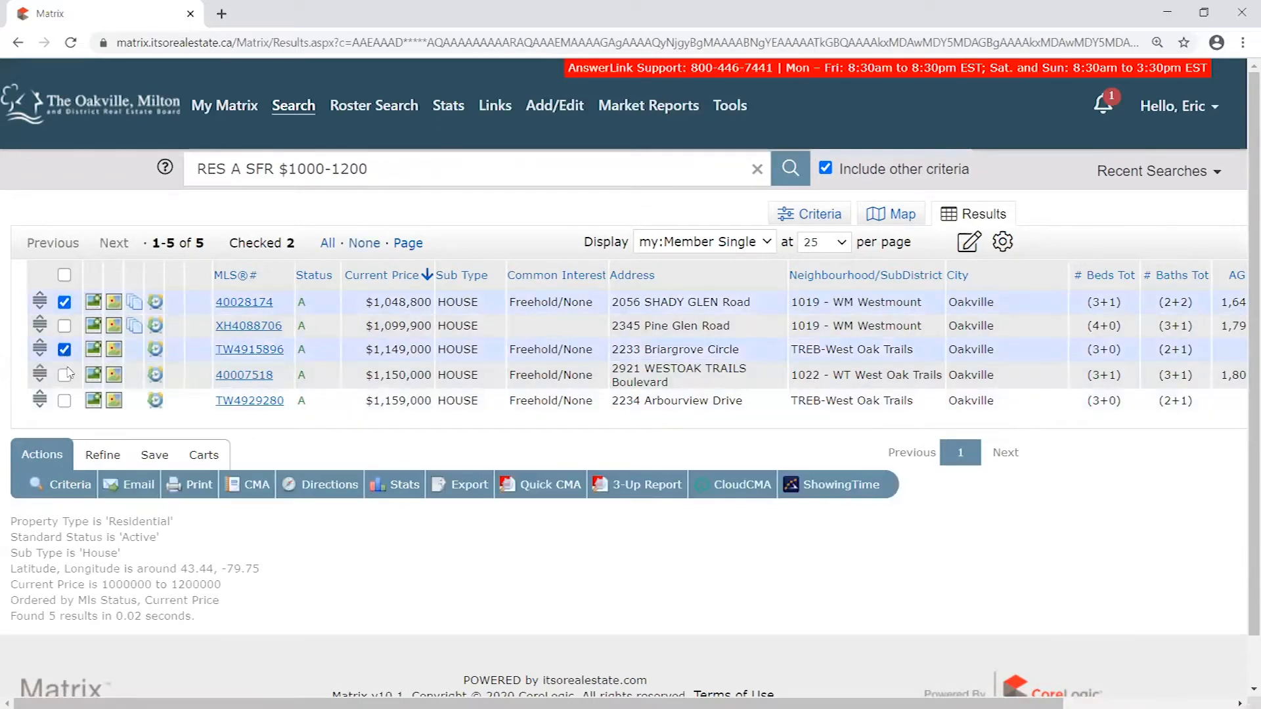
click(64, 401)
click(63, 349)
click(64, 302)
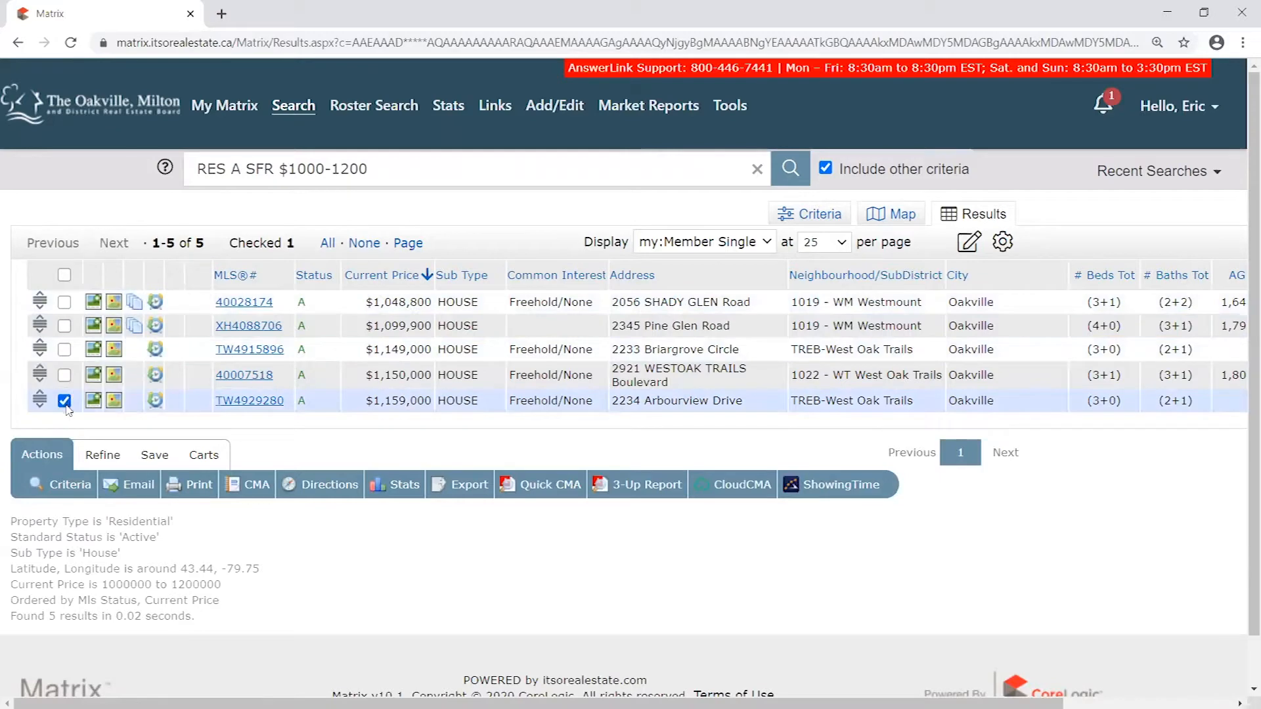
click(64, 400)
click(64, 275)
click(64, 275)
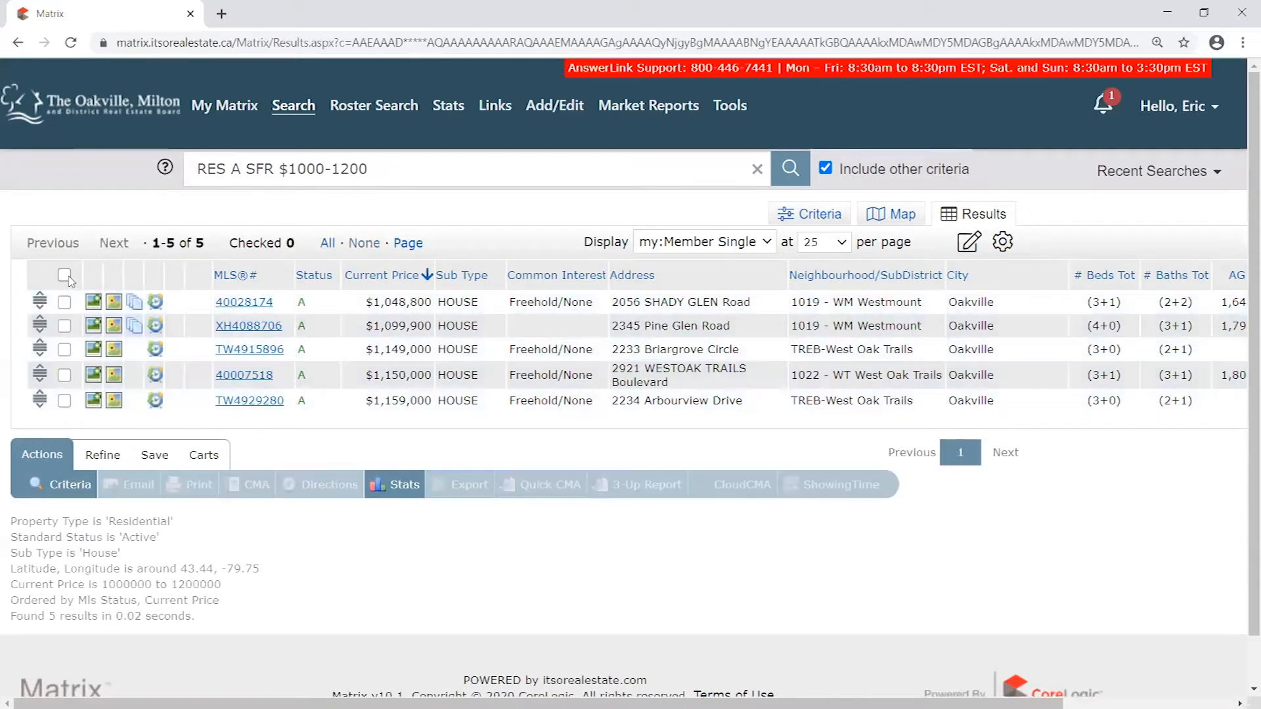
click(65, 275)
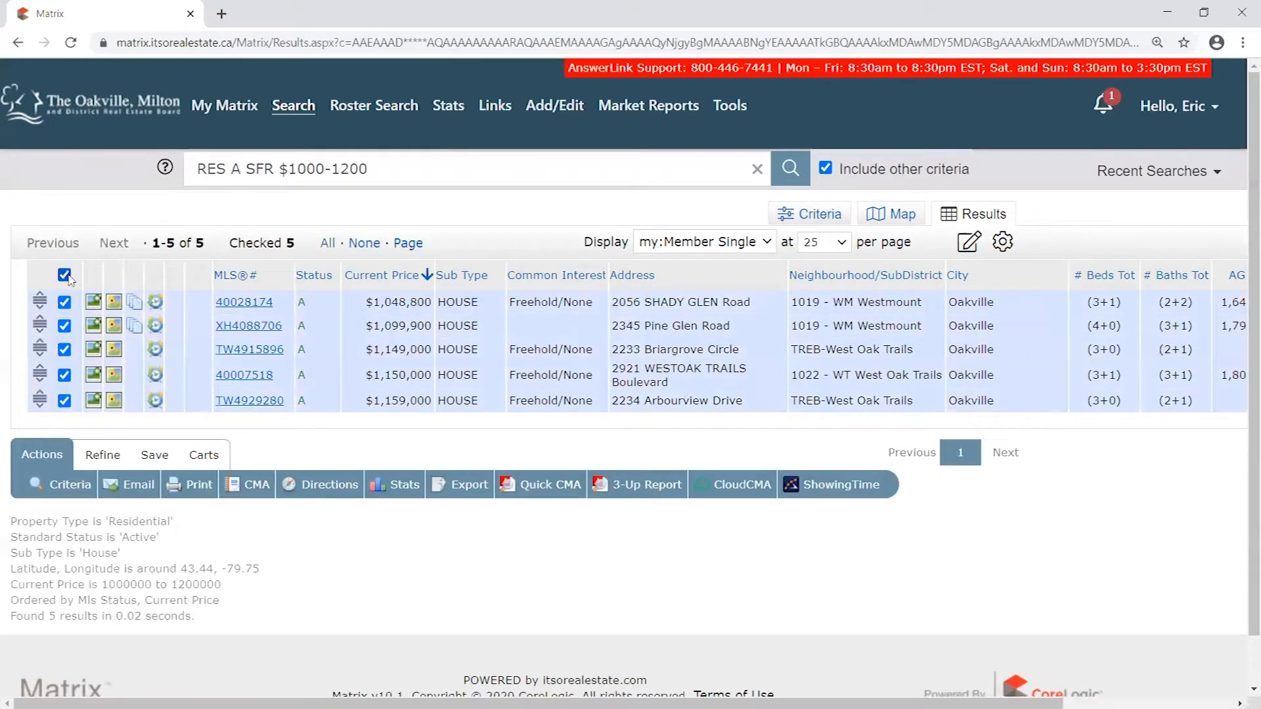
click(65, 275)
click(64, 326)
click(64, 325)
- Check only the first listing, start an email for it and choose the saved contact matching the sender's address as recipient
click(63, 302)
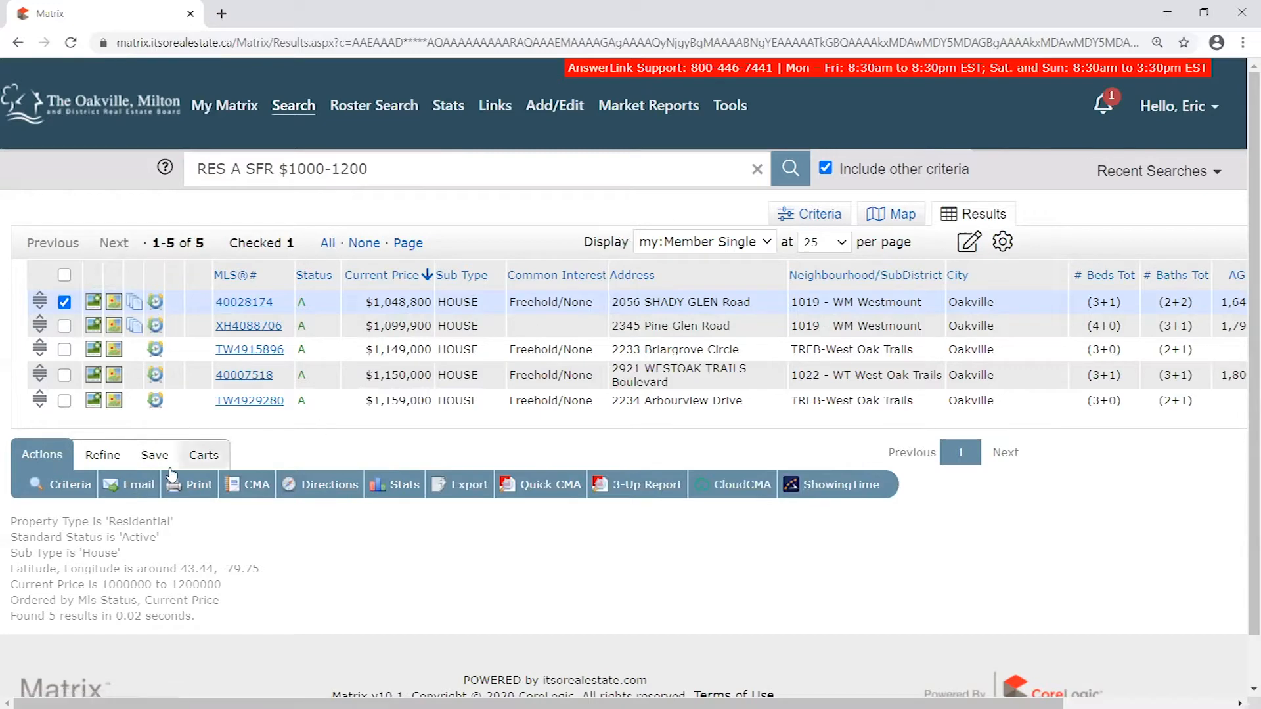
click(138, 490)
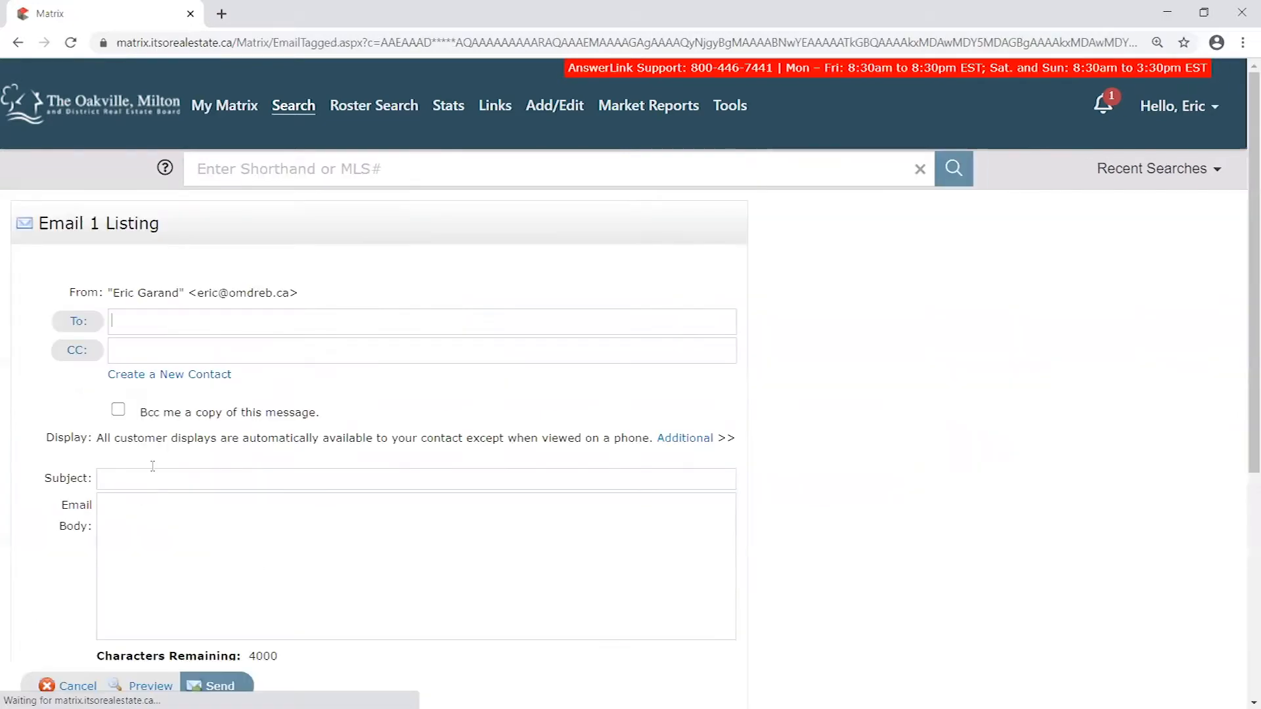
scroll(445, 356, down, 1)
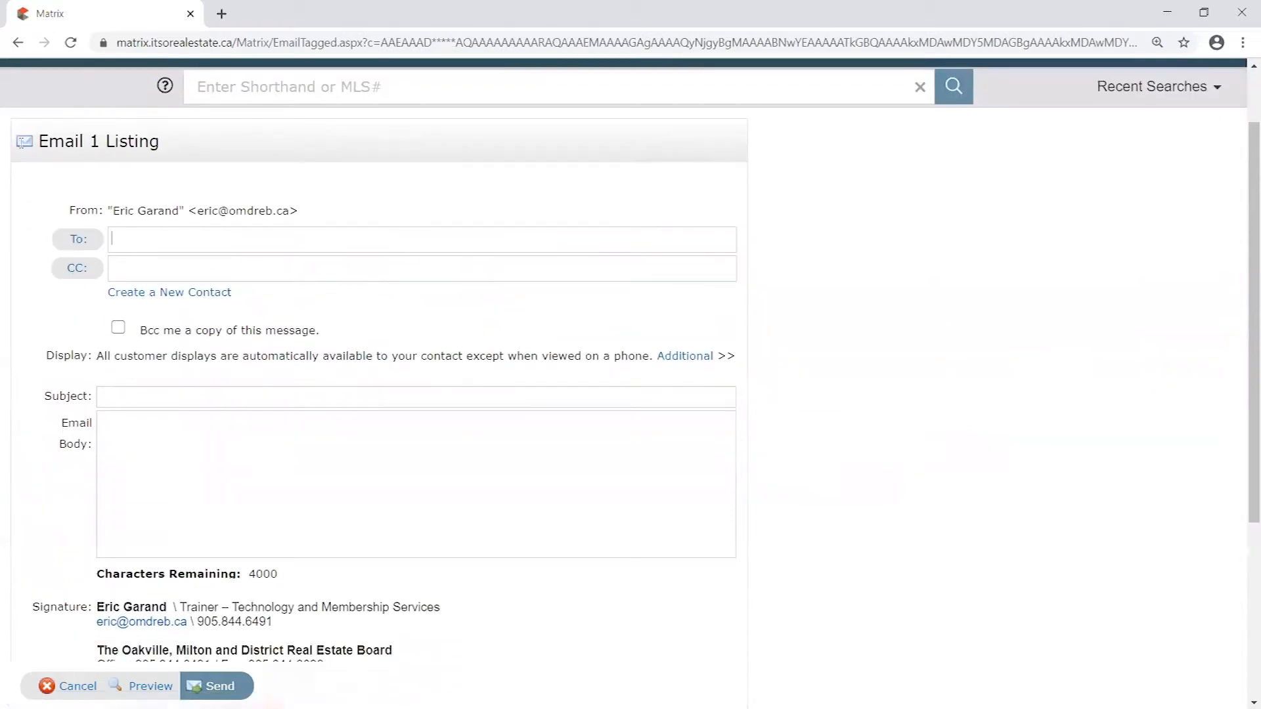
triple_click(52, 141)
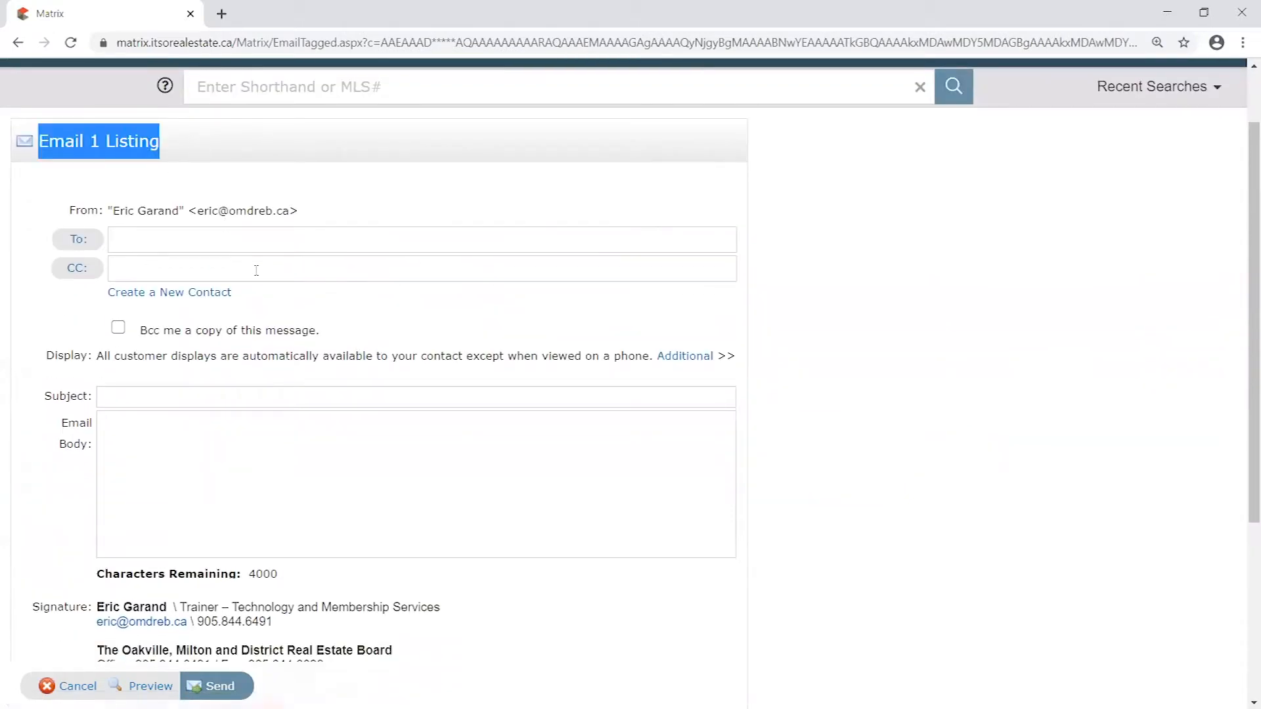
scroll(296, 231, down, 1)
click(283, 165)
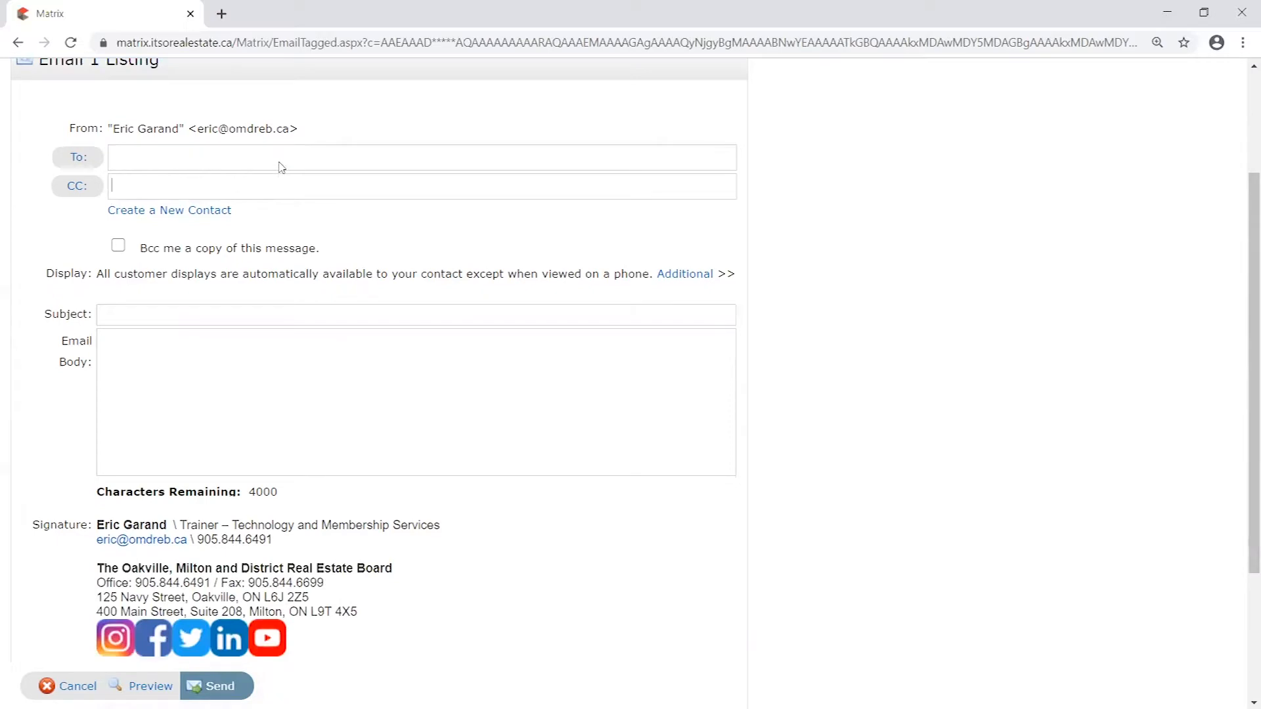
text(eric)
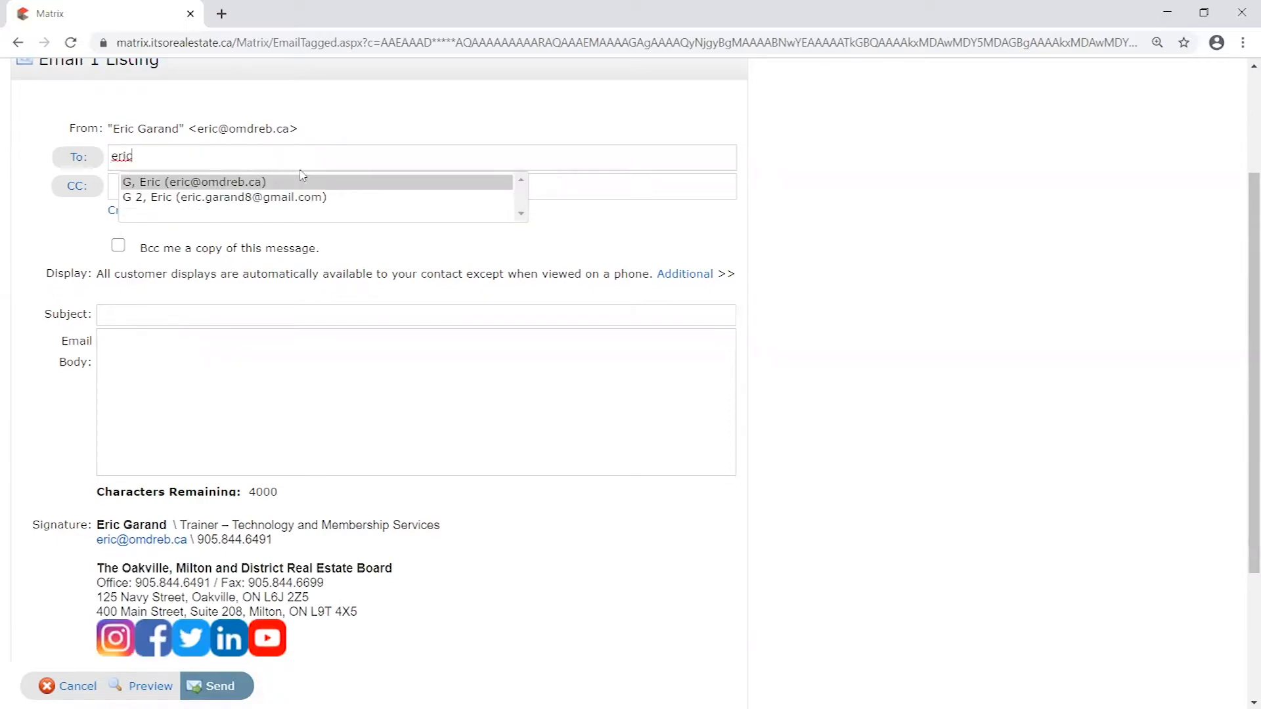
click(272, 182)
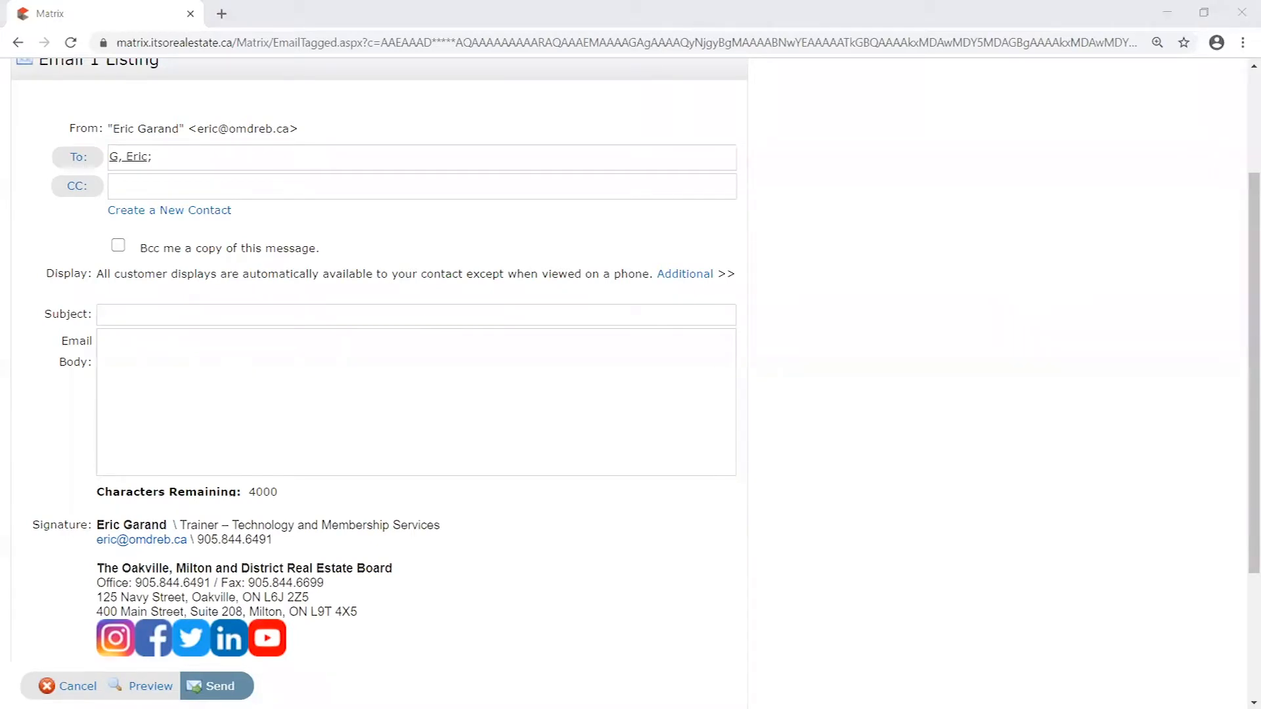
- Enter "testing single emailed listing" as the email subject
click(245, 315)
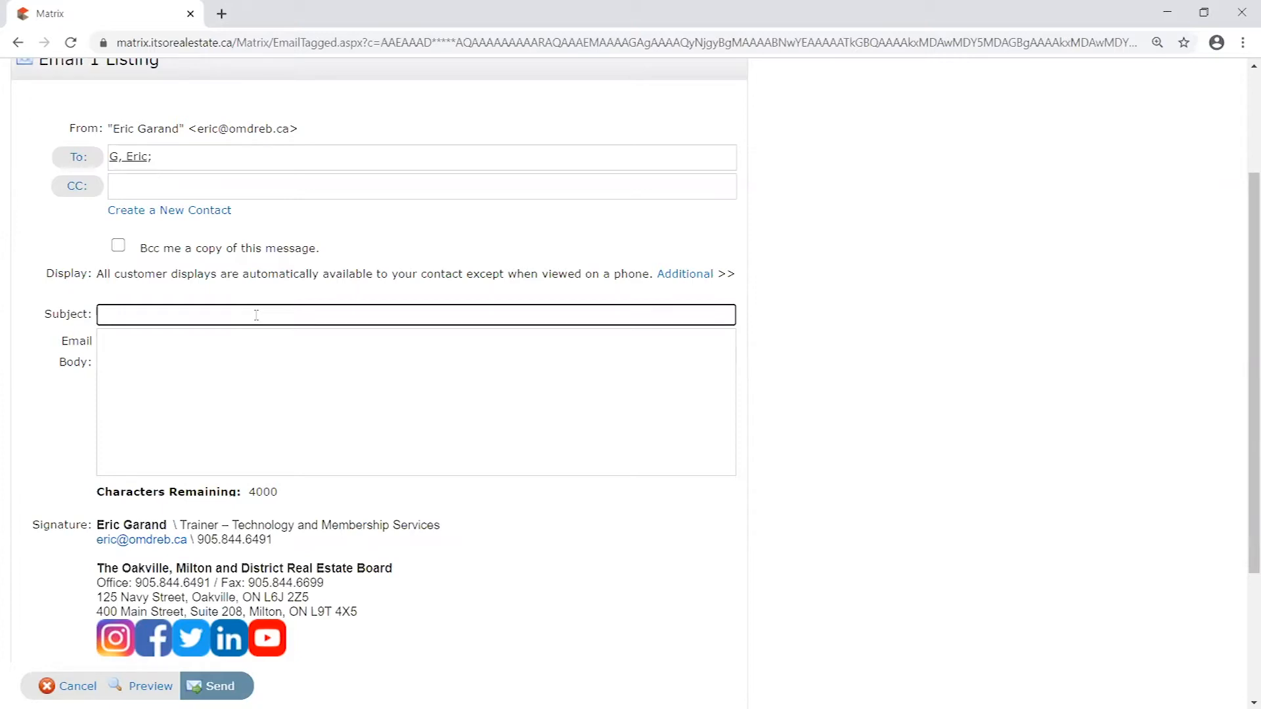
text(ting single emailed listing)
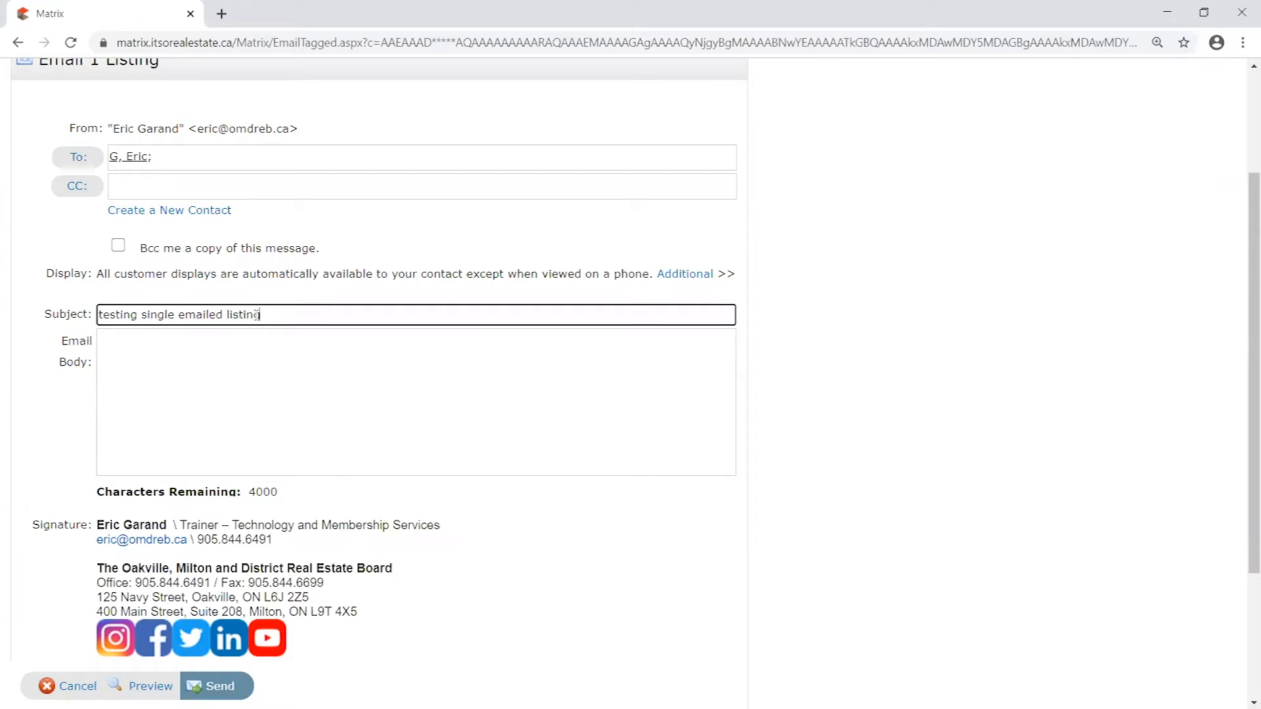
- Write the email body as "Hello,", "Body of email here." and "Warm regards," with a blank line between each
click(308, 381)
text(Hello,)
key(Return)
key(Return)
text(Body of email )
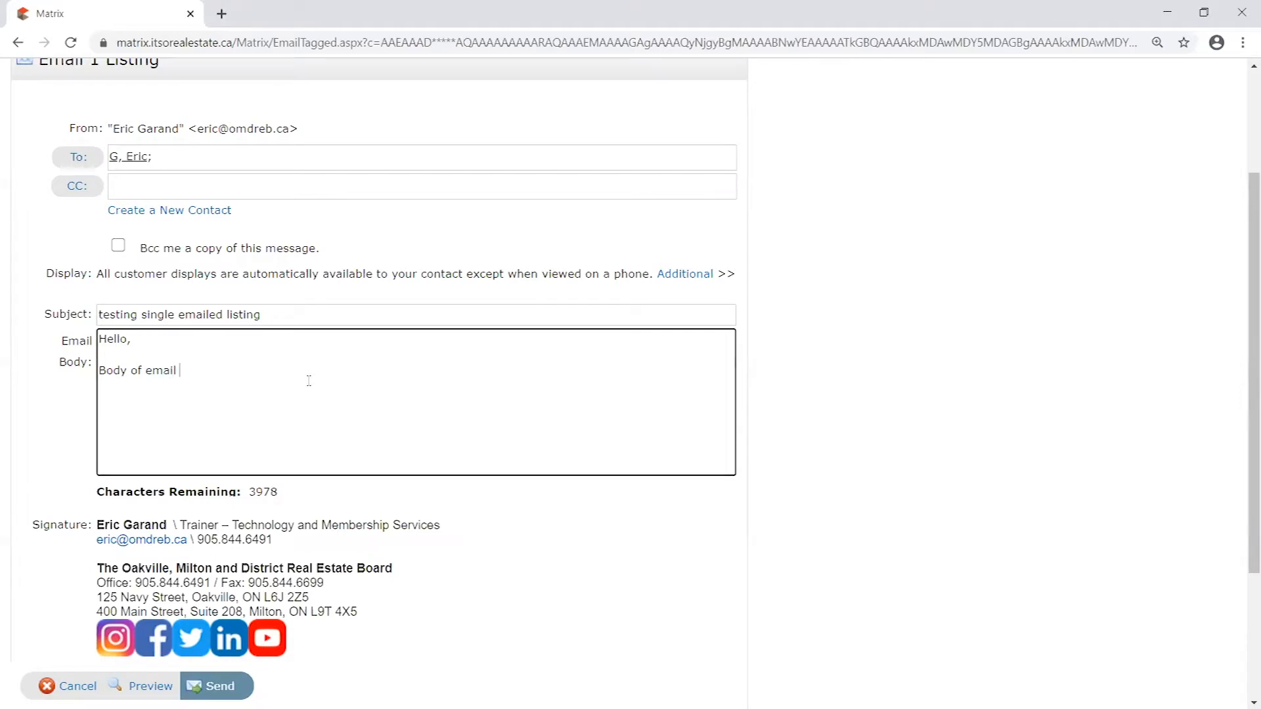
text(here.)
key(Return)
key(Return)
text(Warm refar)
key(BackSpace)
text(gards,)
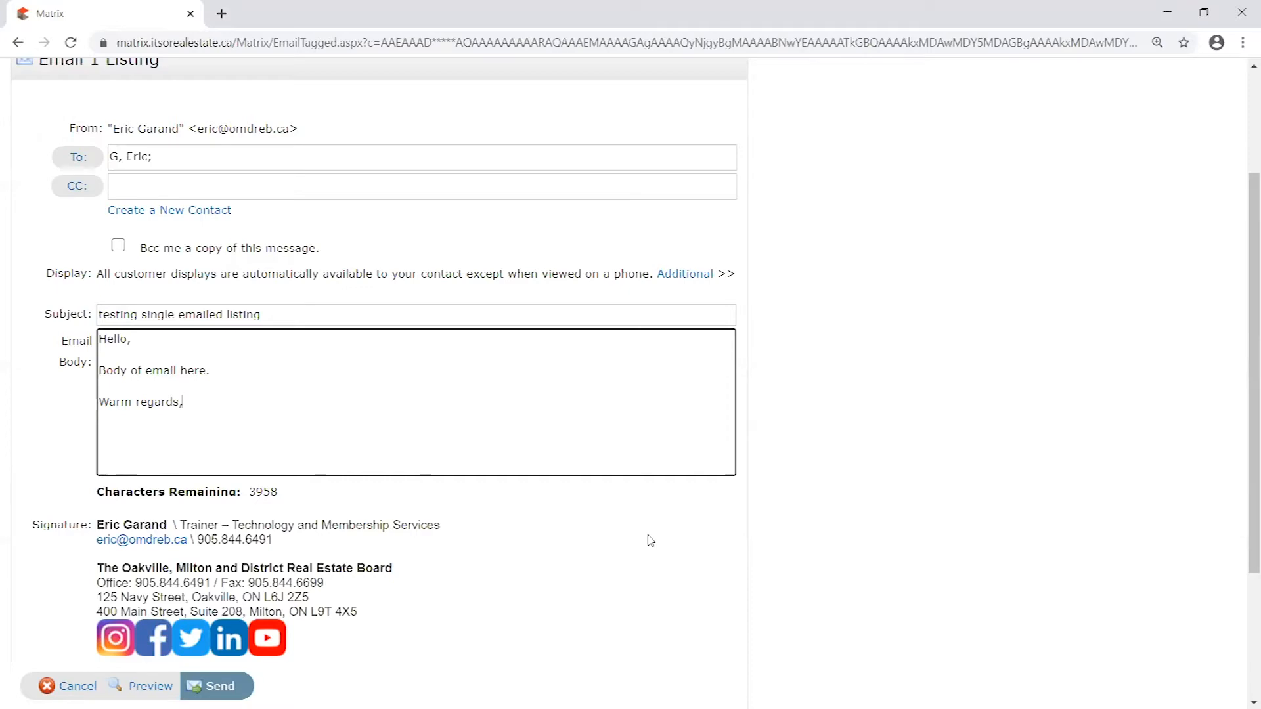
- Check over the recipient, message and signature, send the email, and uncheck the first listing in the results
scroll(402, 540, down, 2)
scroll(417, 532, up, 5)
scroll(311, 206, down, 3)
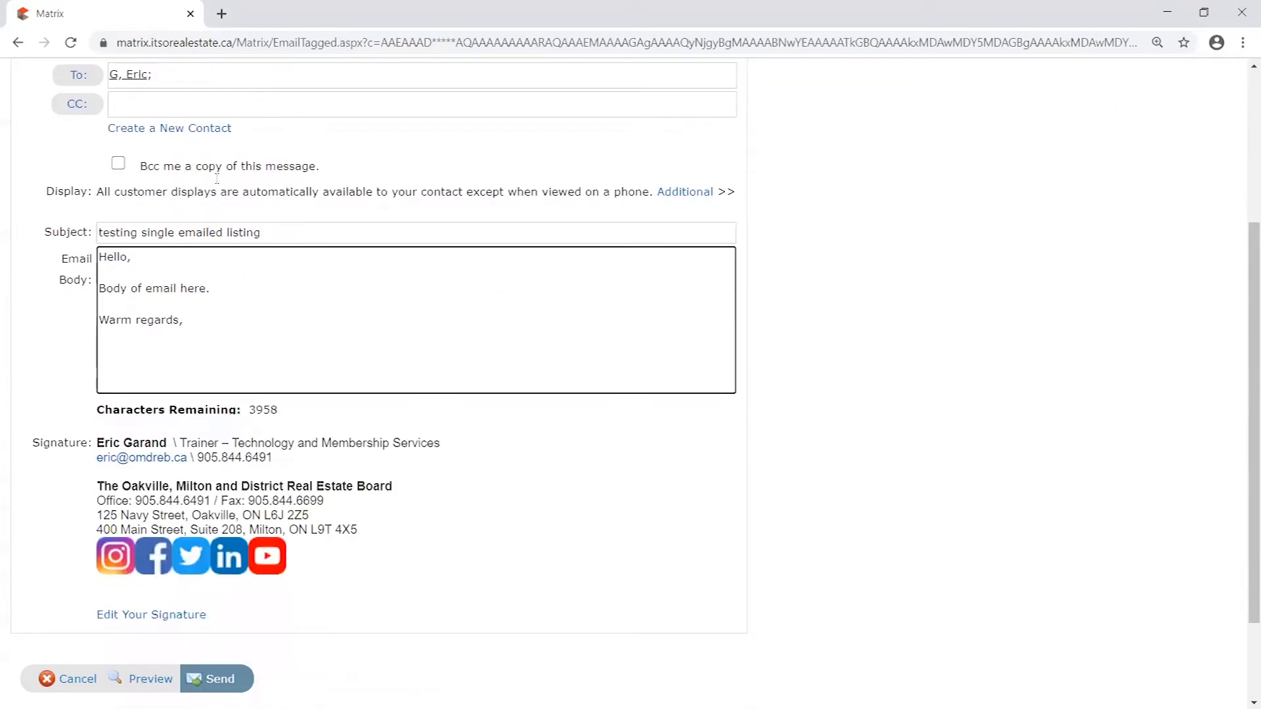
scroll(136, 191, up, 1)
click(152, 158)
scroll(366, 249, down, 3)
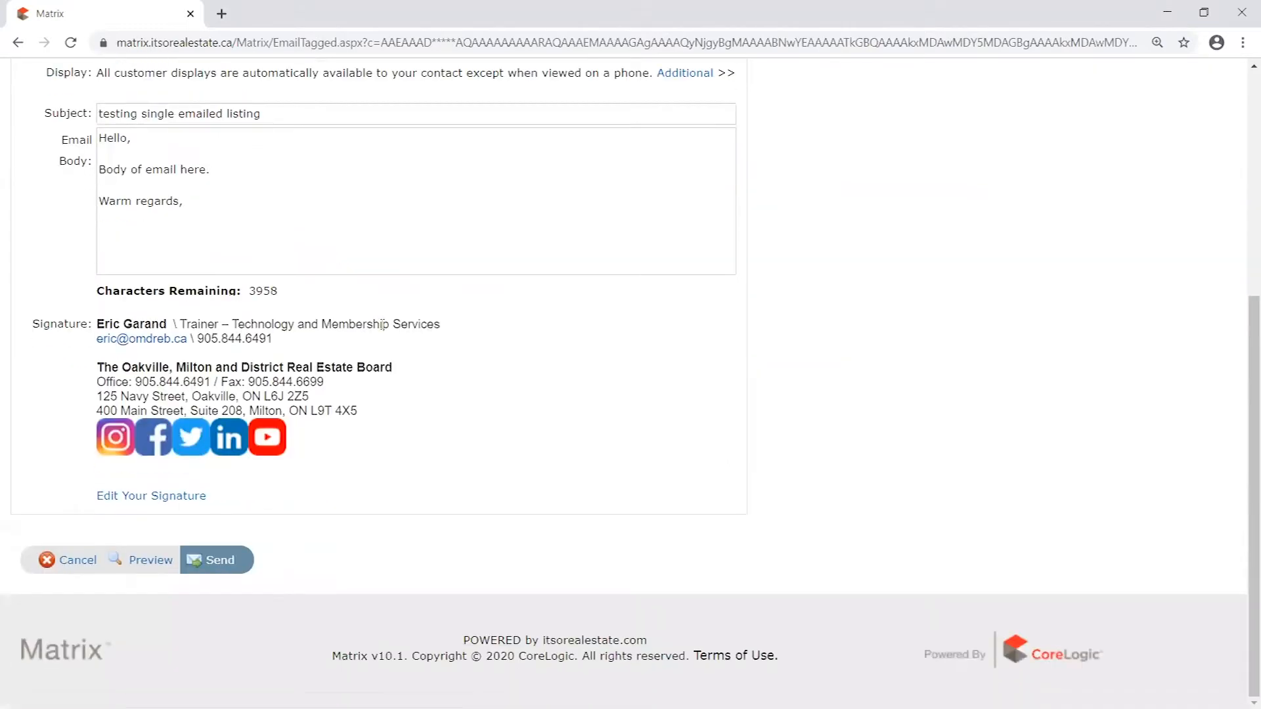
click(219, 563)
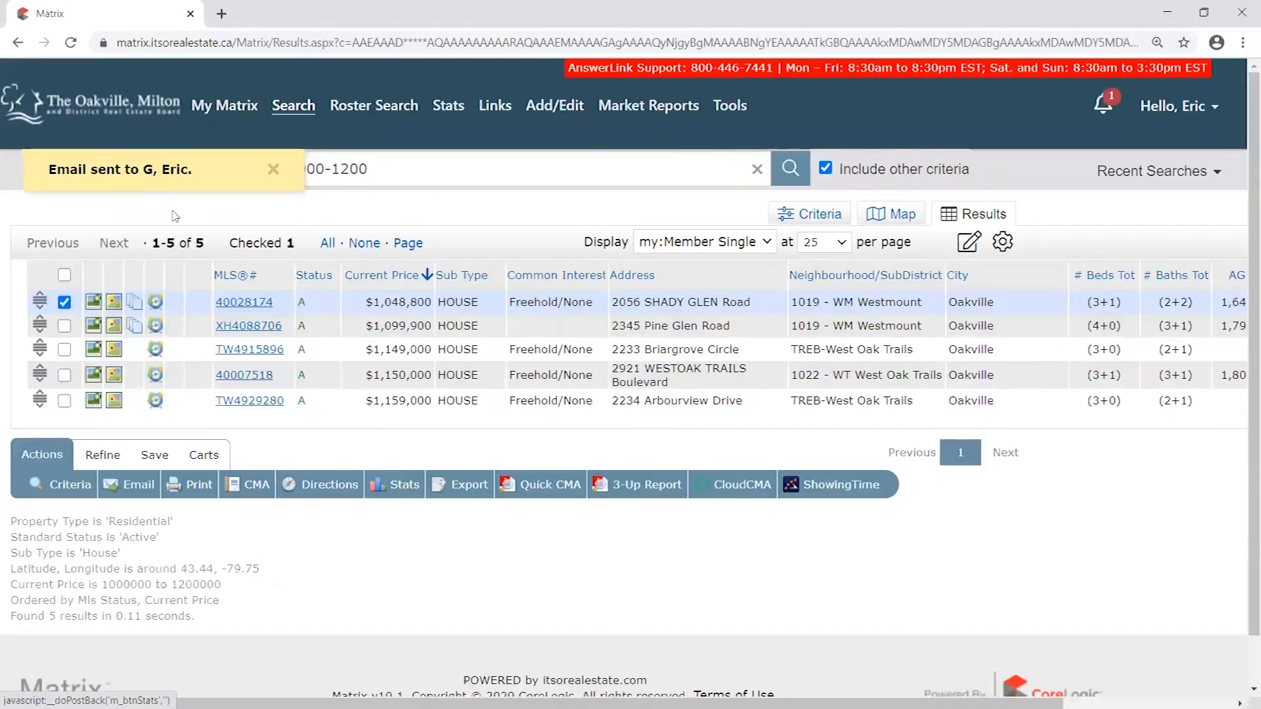
drag(188, 169, 142, 169)
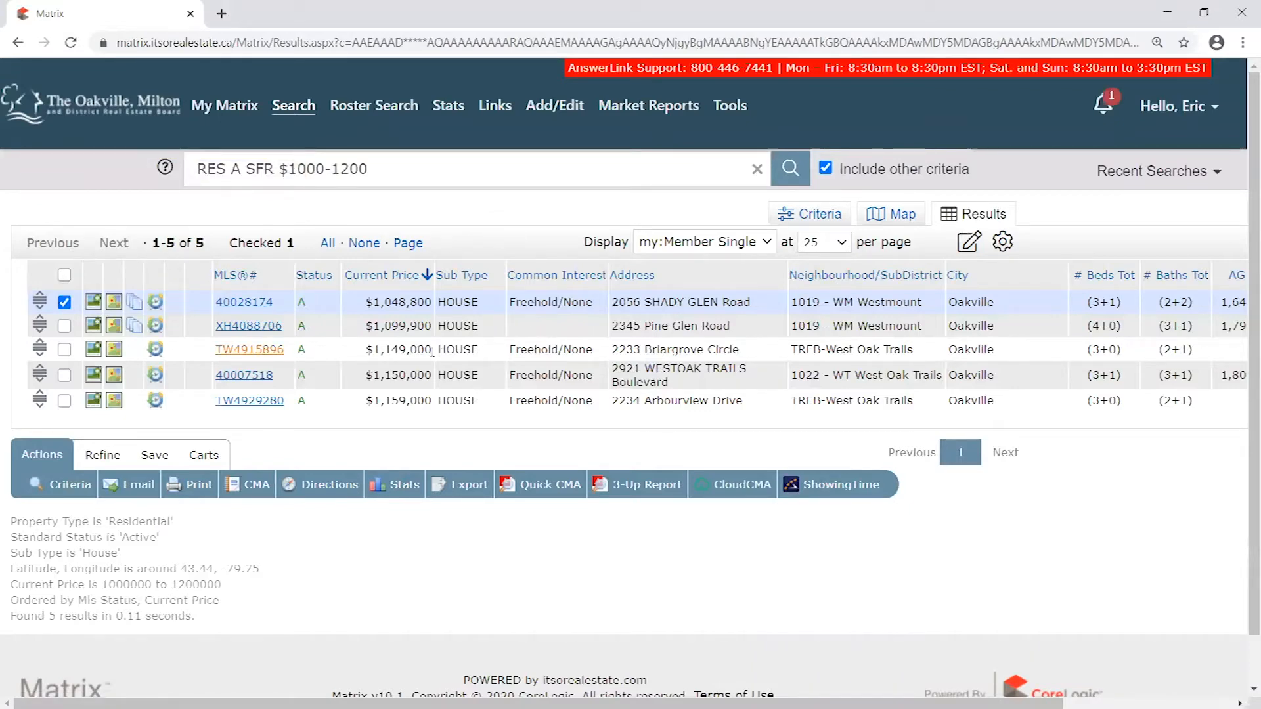
click(64, 302)
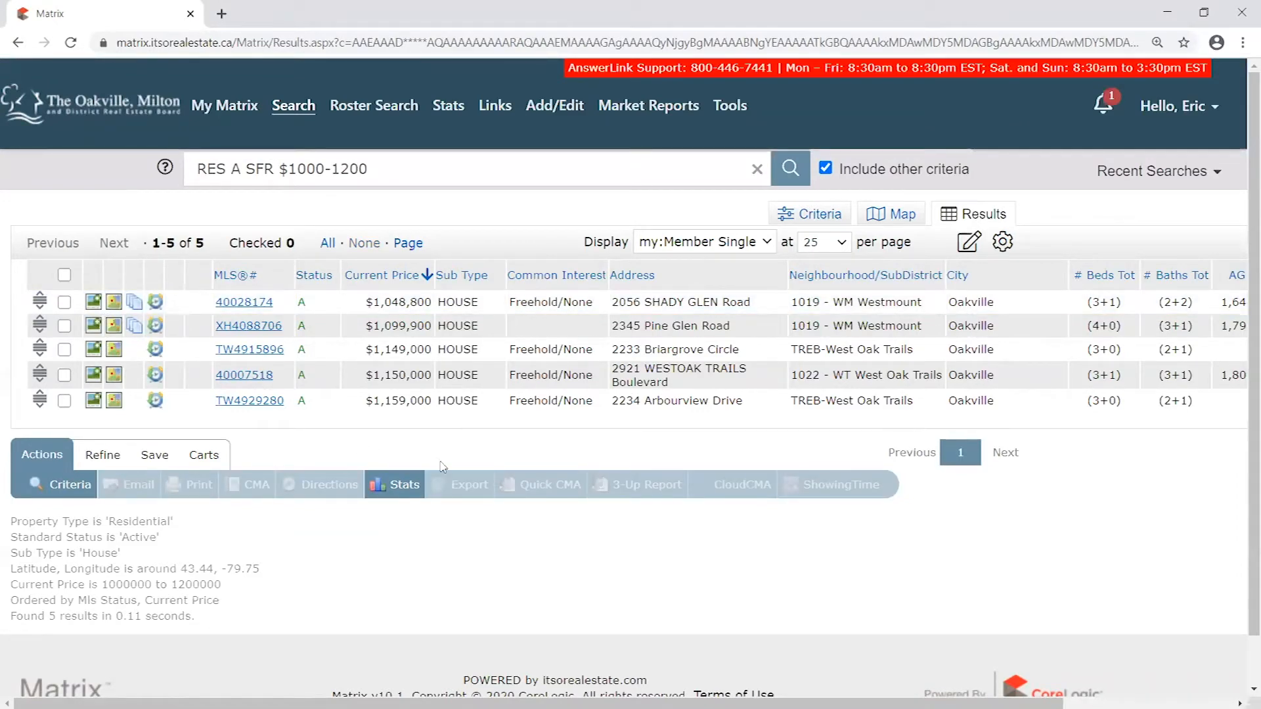
- Show the save options for the search and examine the criteria summary for property type, status, sub type, location and price range
click(152, 455)
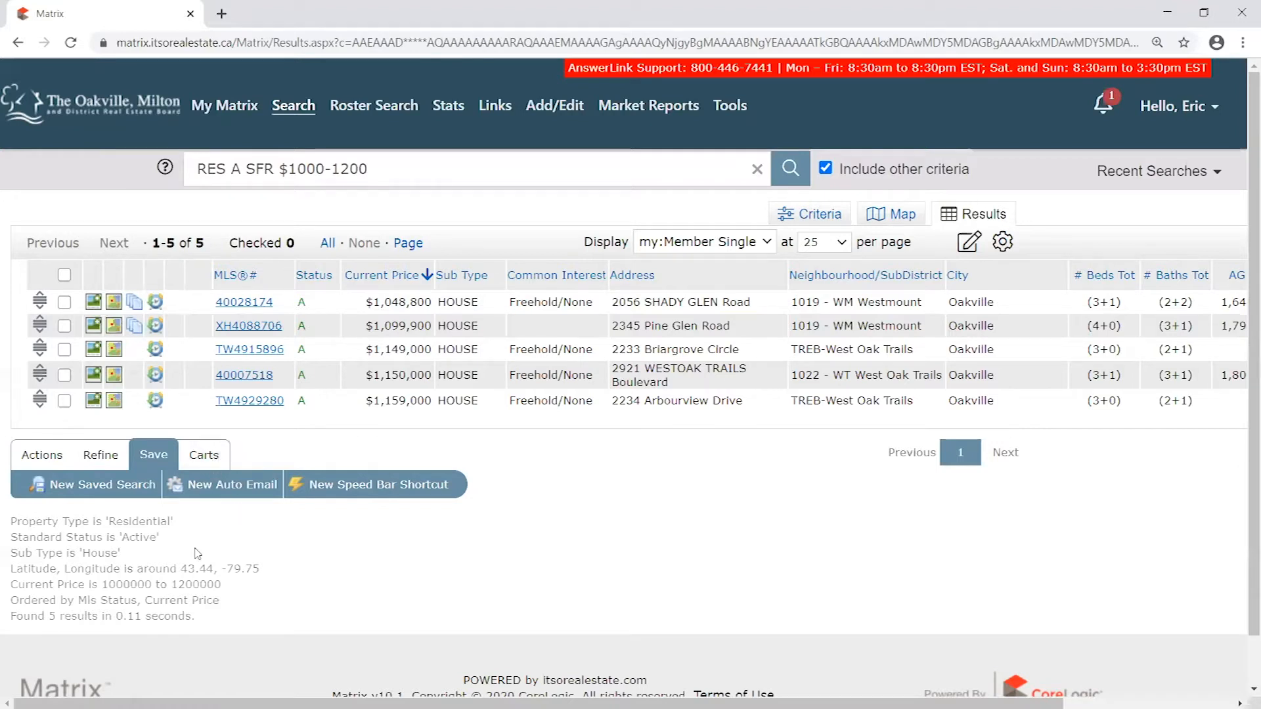
drag(10, 518, 269, 615)
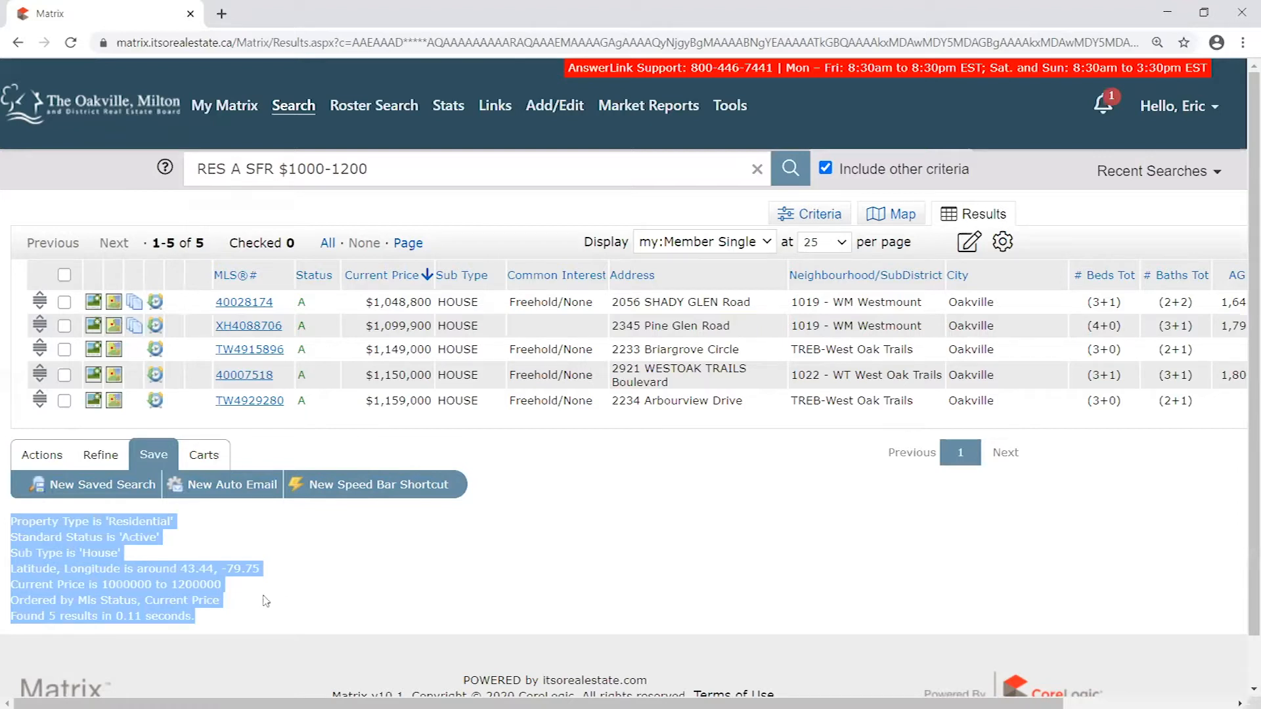
click(180, 547)
drag(11, 513, 219, 620)
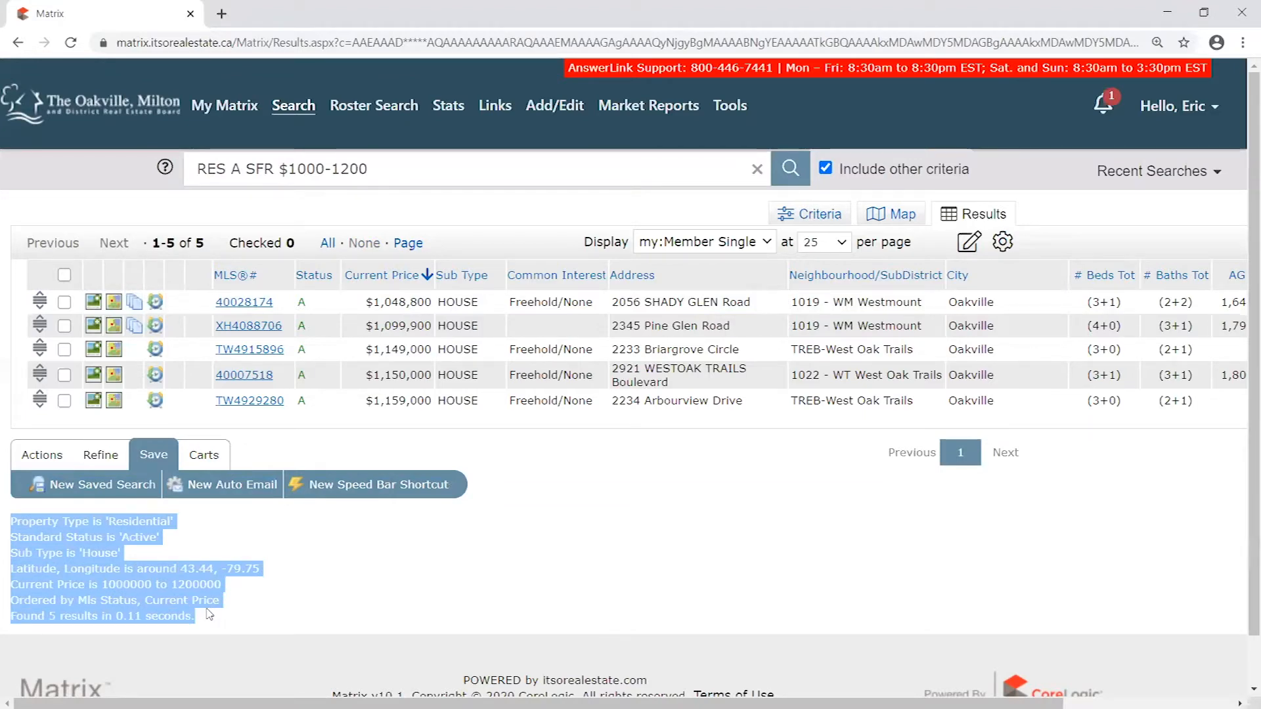
click(196, 529)
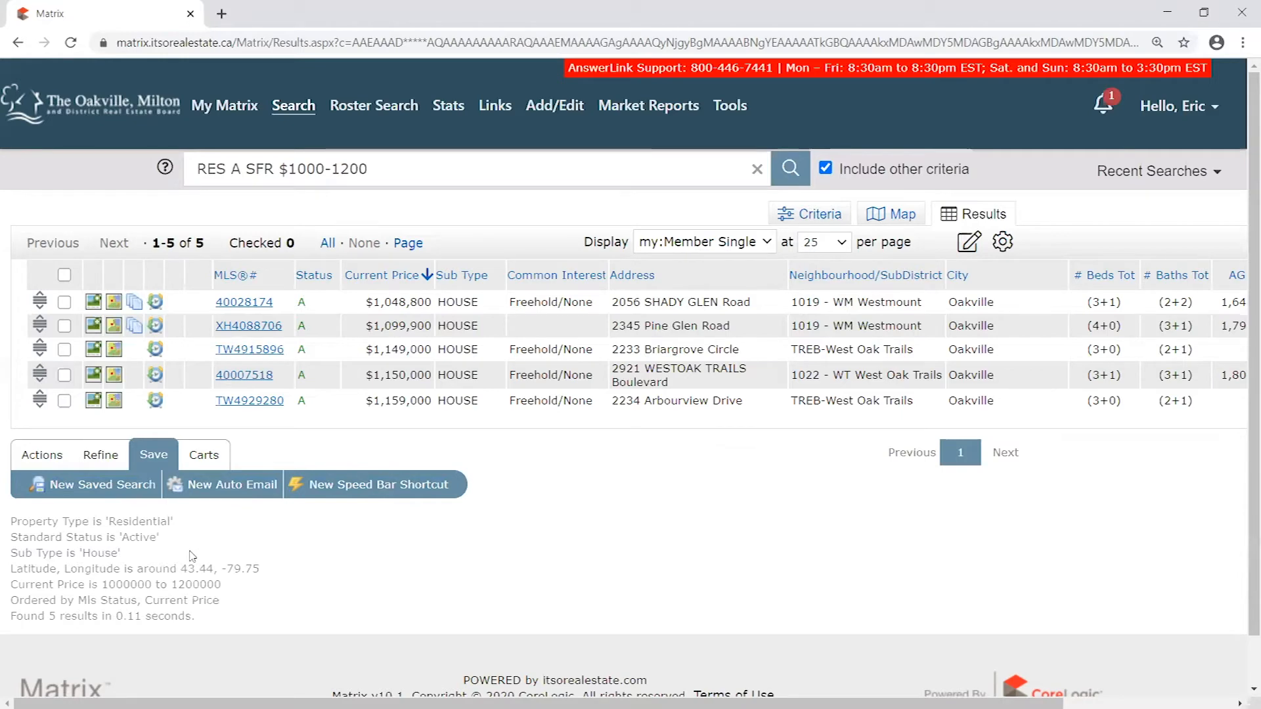
drag(5, 516, 243, 609)
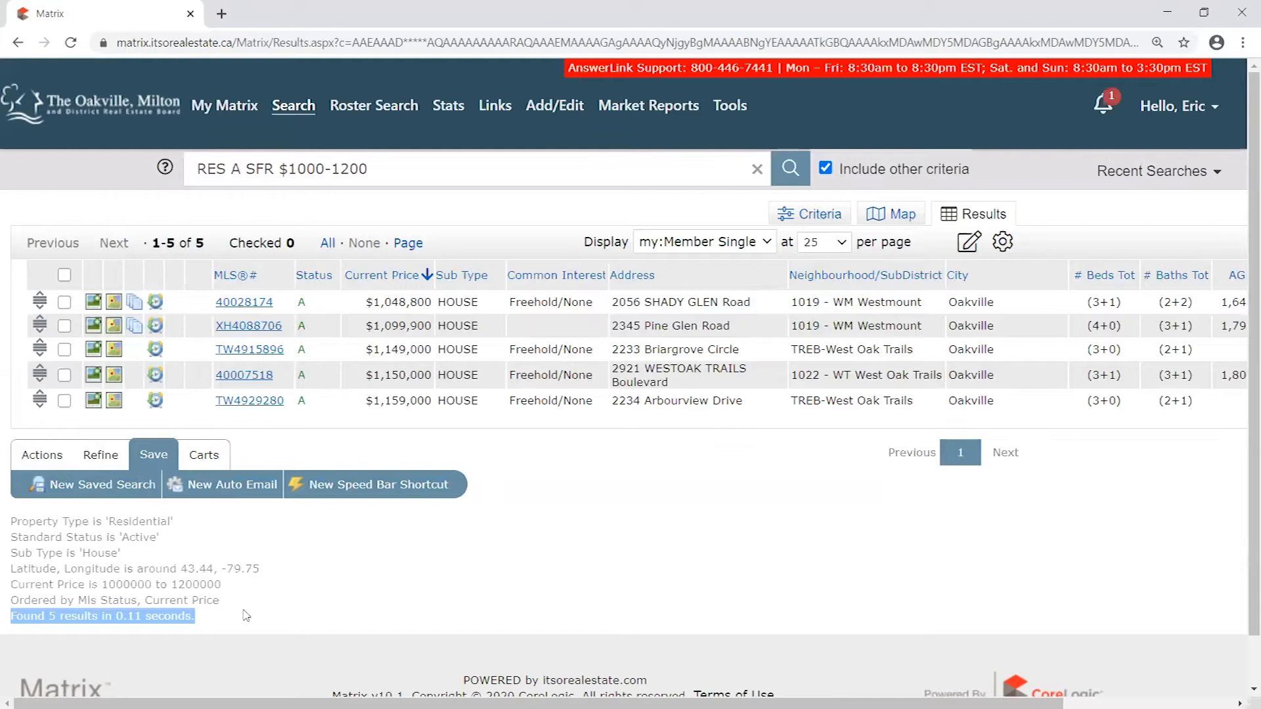
click(178, 525)
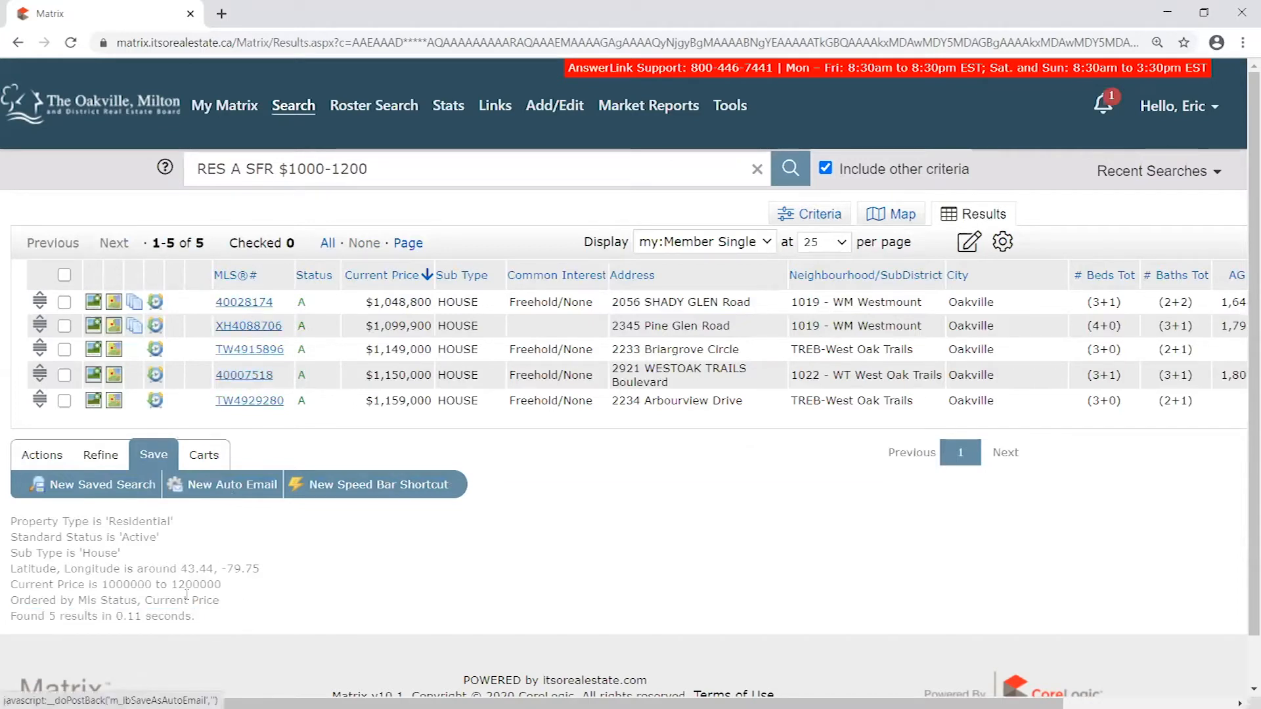
drag(109, 521, 90, 554)
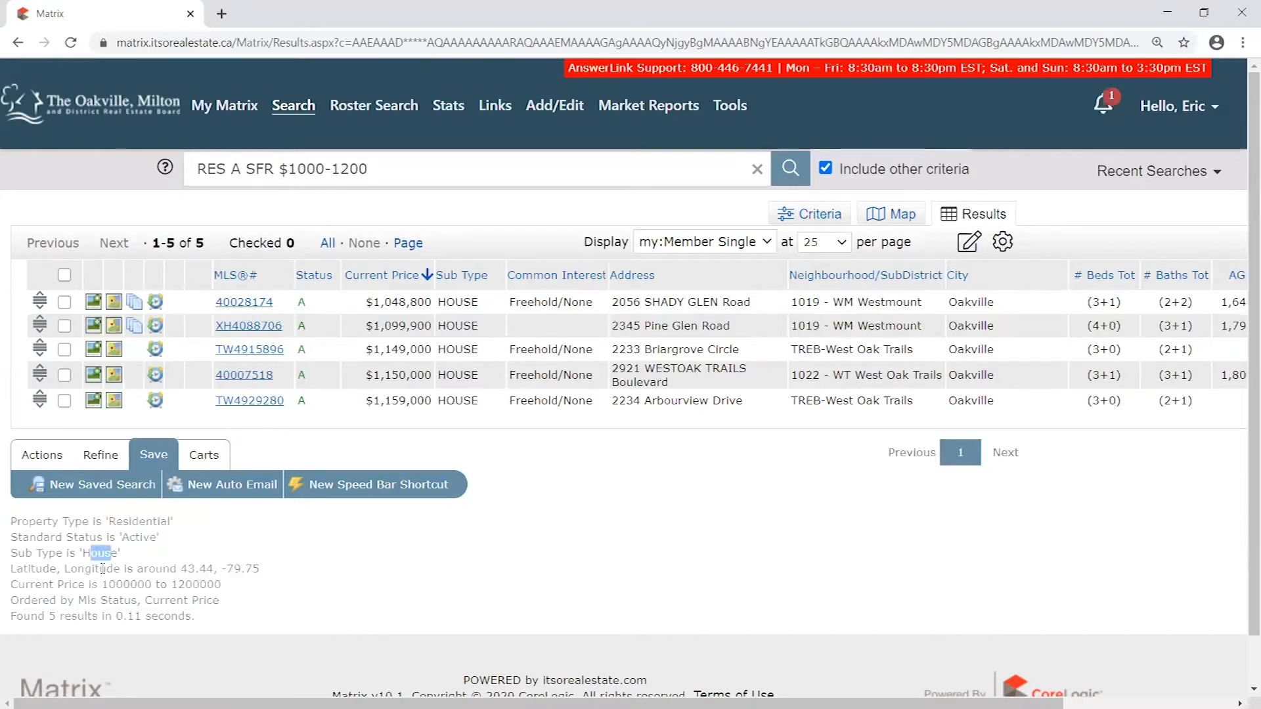
drag(260, 569, 14, 566)
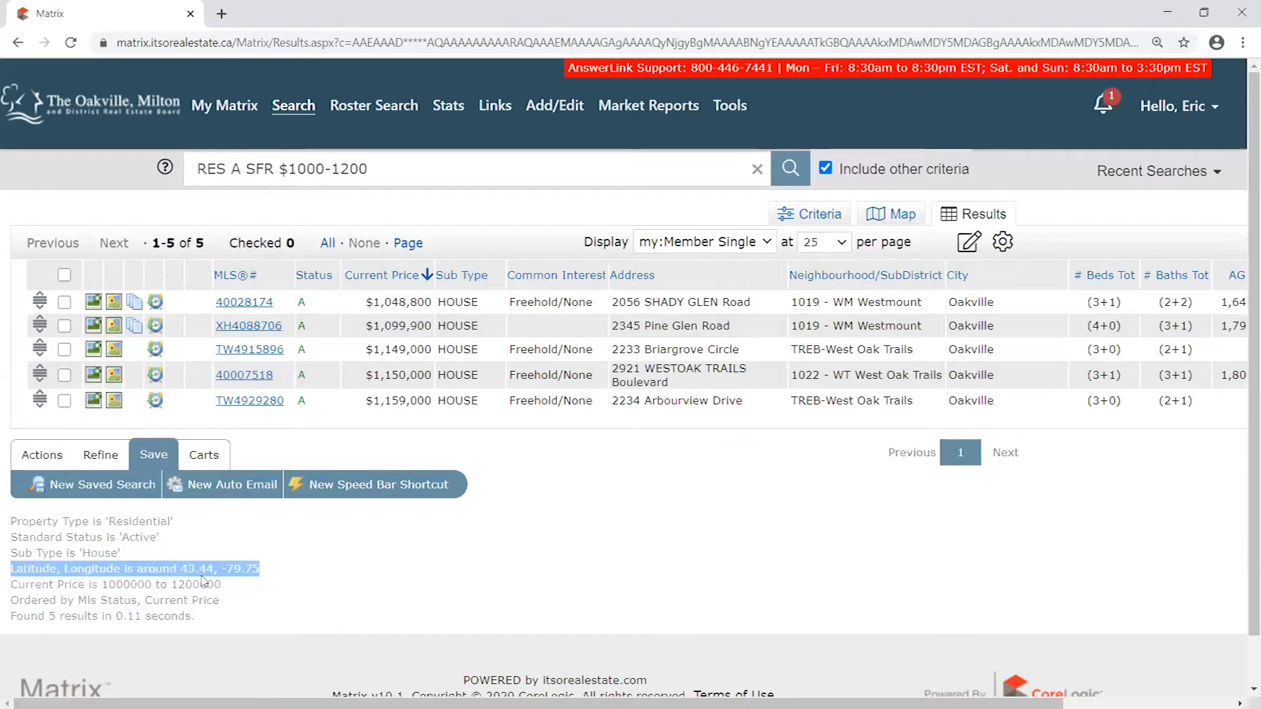
drag(221, 584, 98, 584)
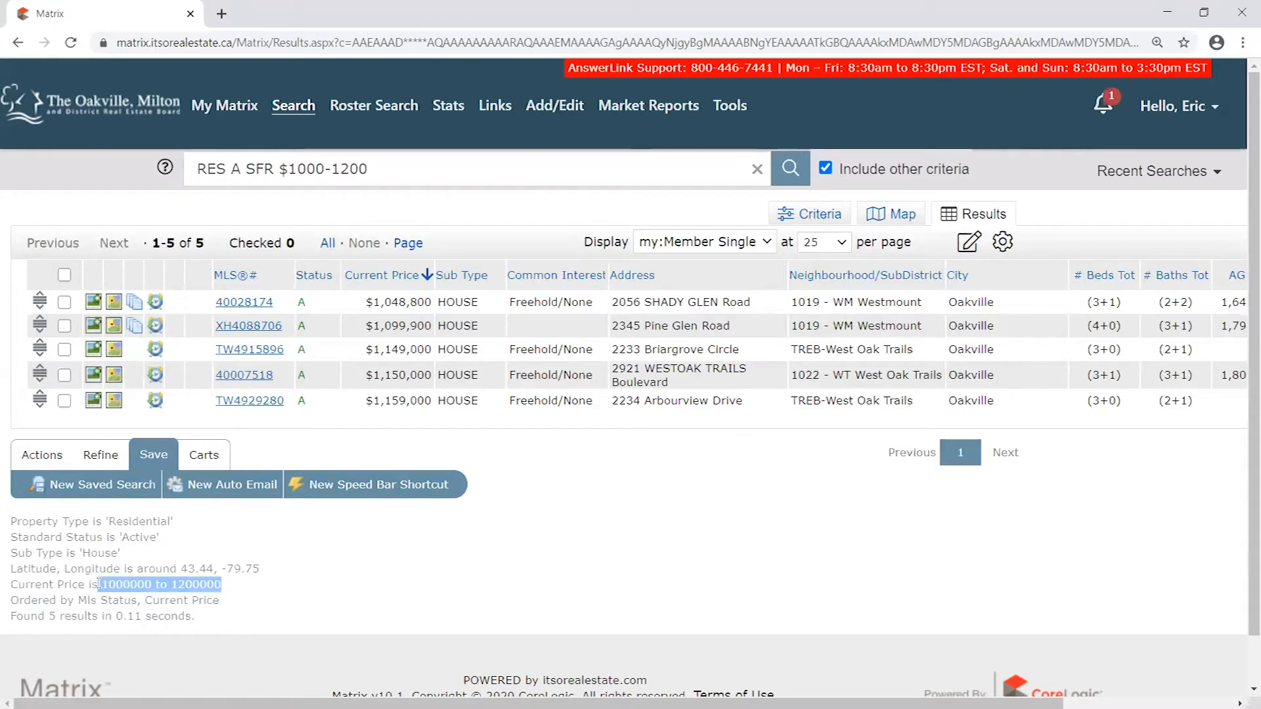
click(199, 545)
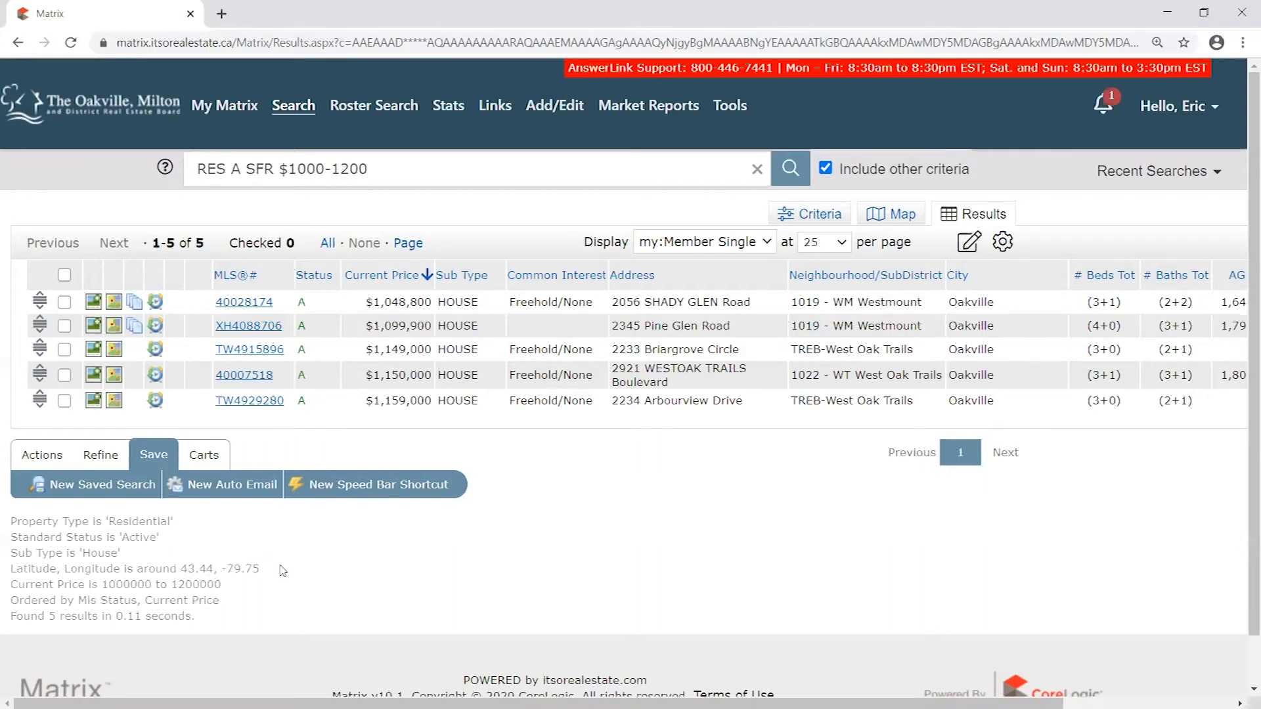
drag(221, 584, 42, 521)
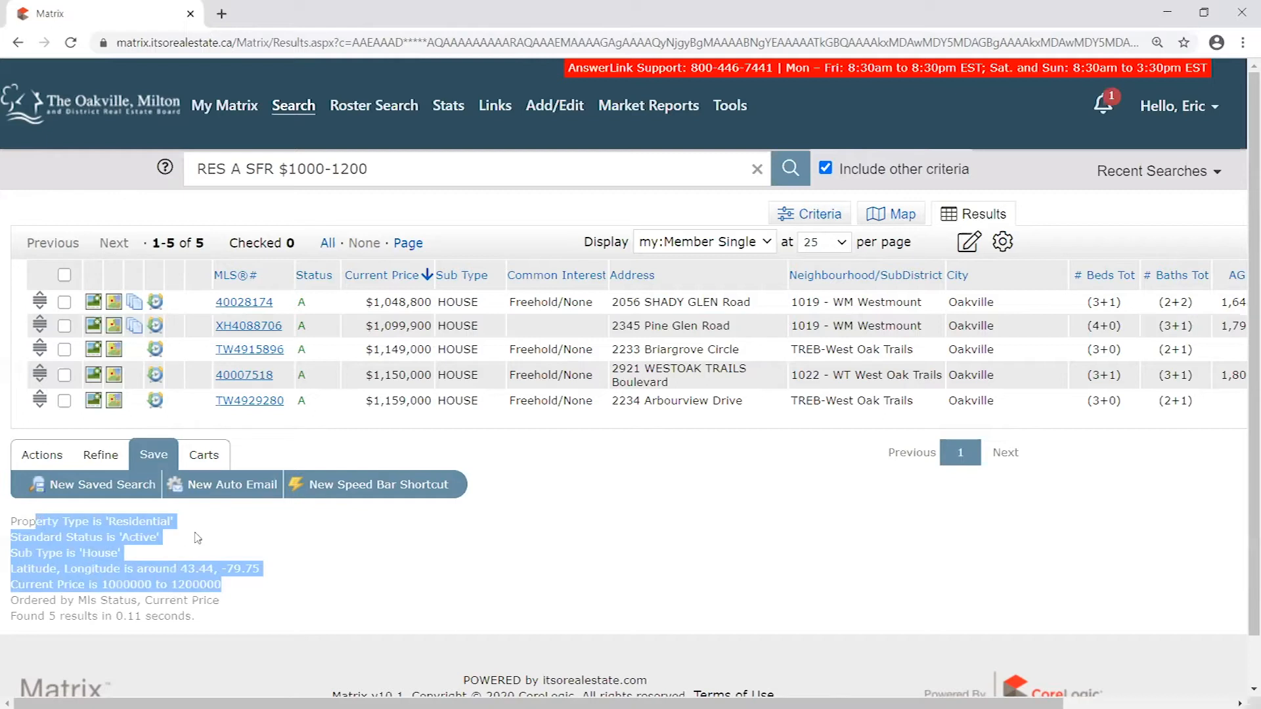
- Start a new auto email from the current search and pick the third contact in the list as its recipient
click(234, 487)
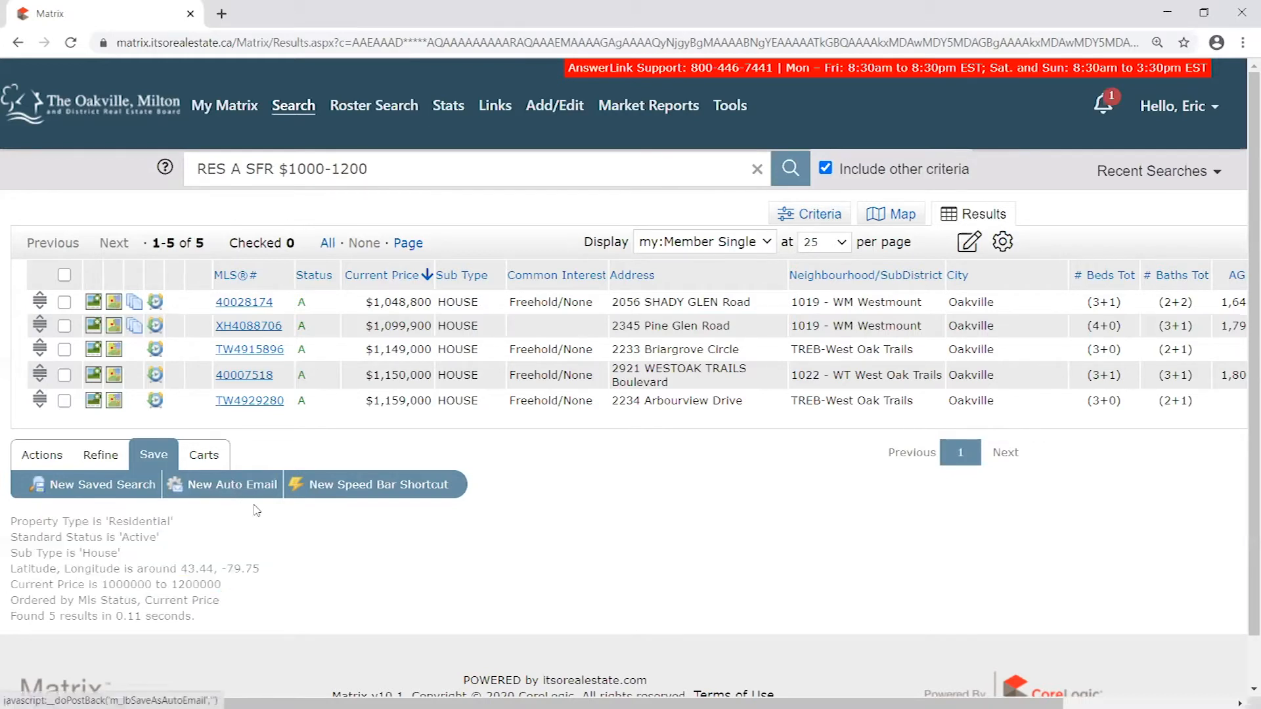
click(240, 489)
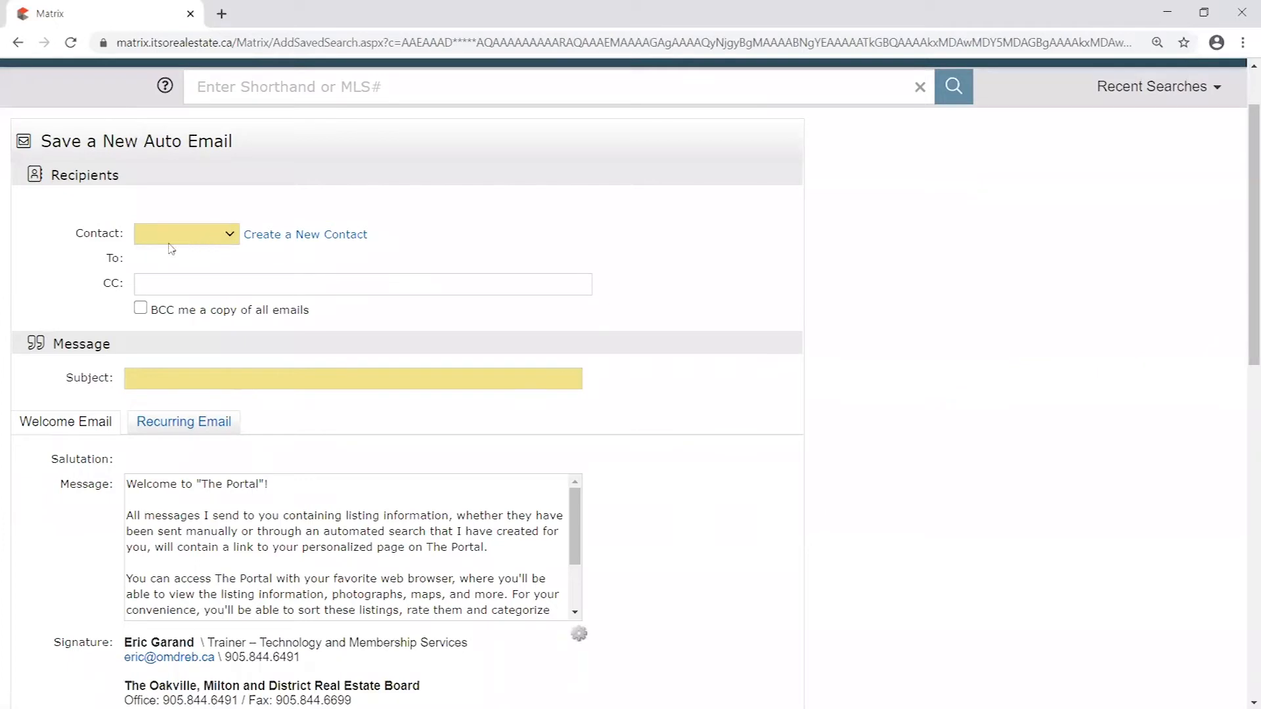
click(231, 238)
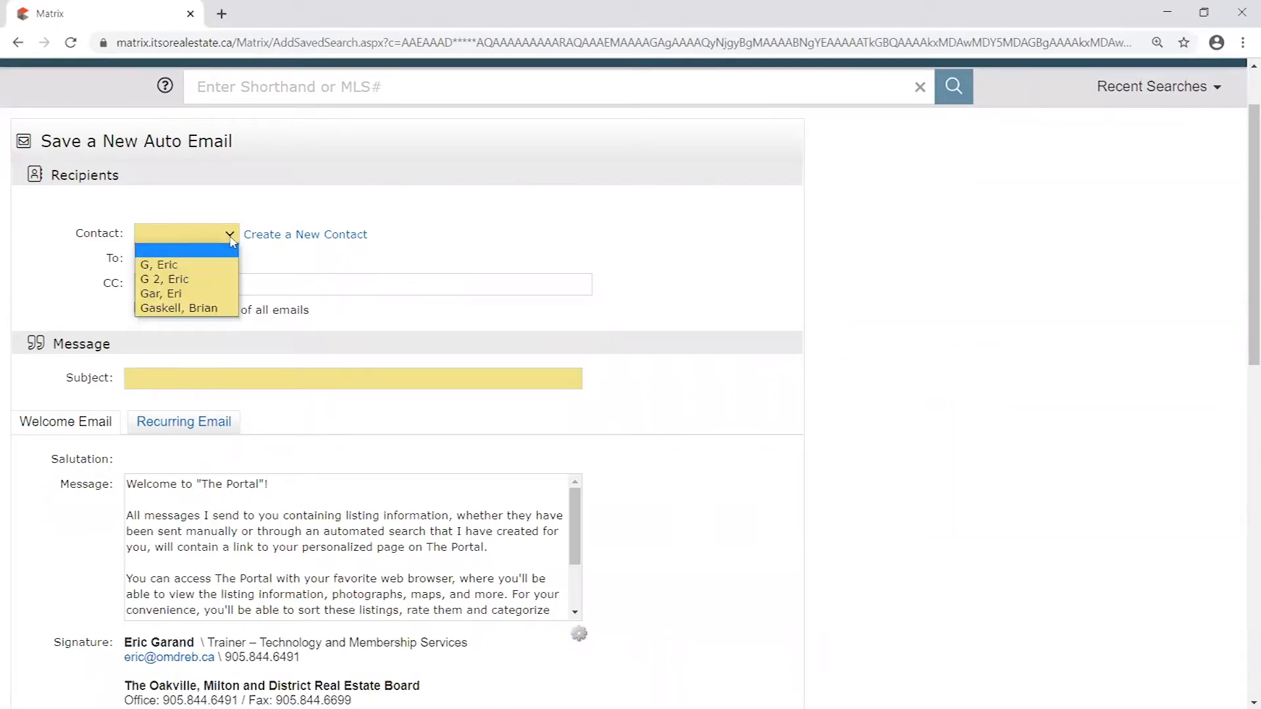
click(181, 281)
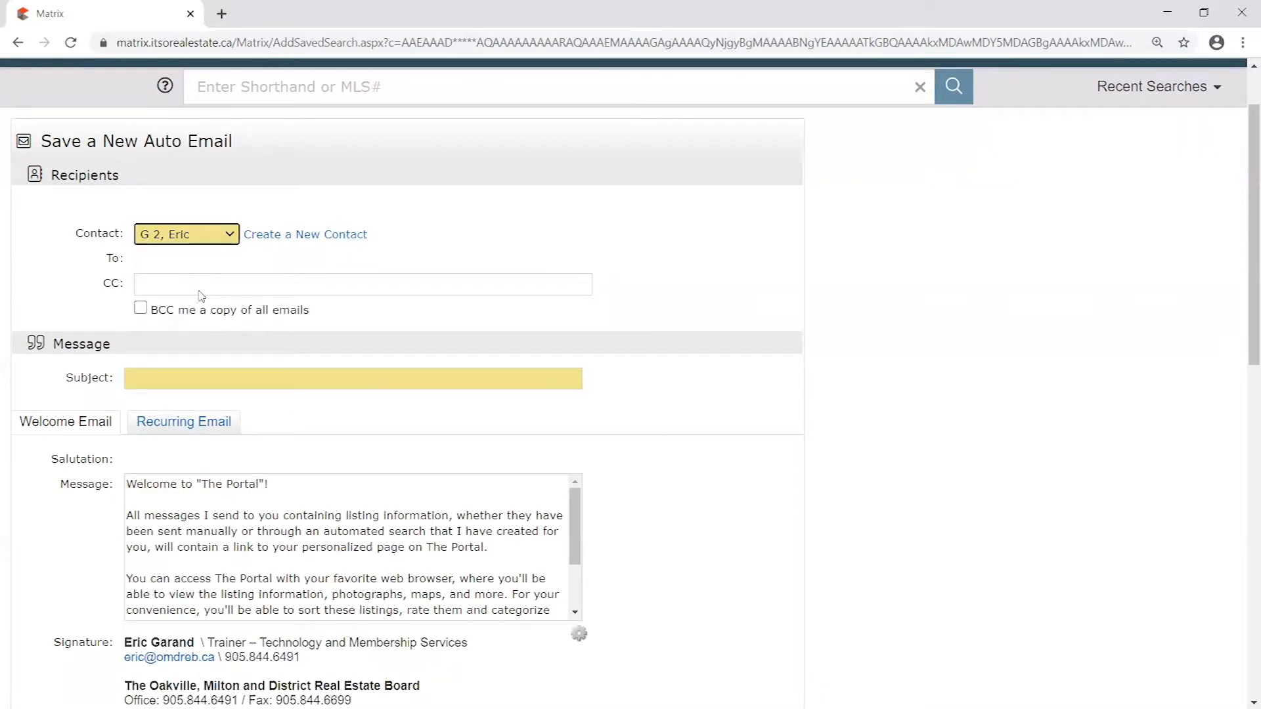
click(227, 286)
click(183, 346)
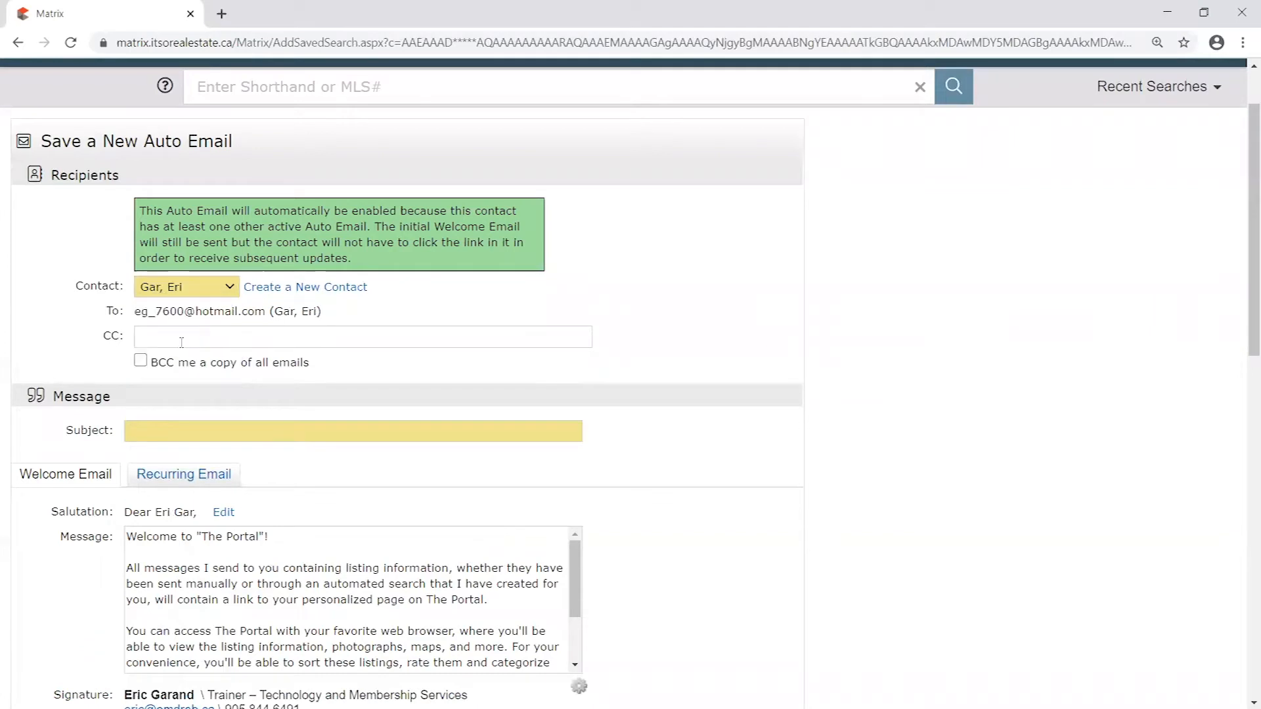
- Change the auto email's recipient to the last contact in the list and check the e-mail address filled in for it
click(216, 286)
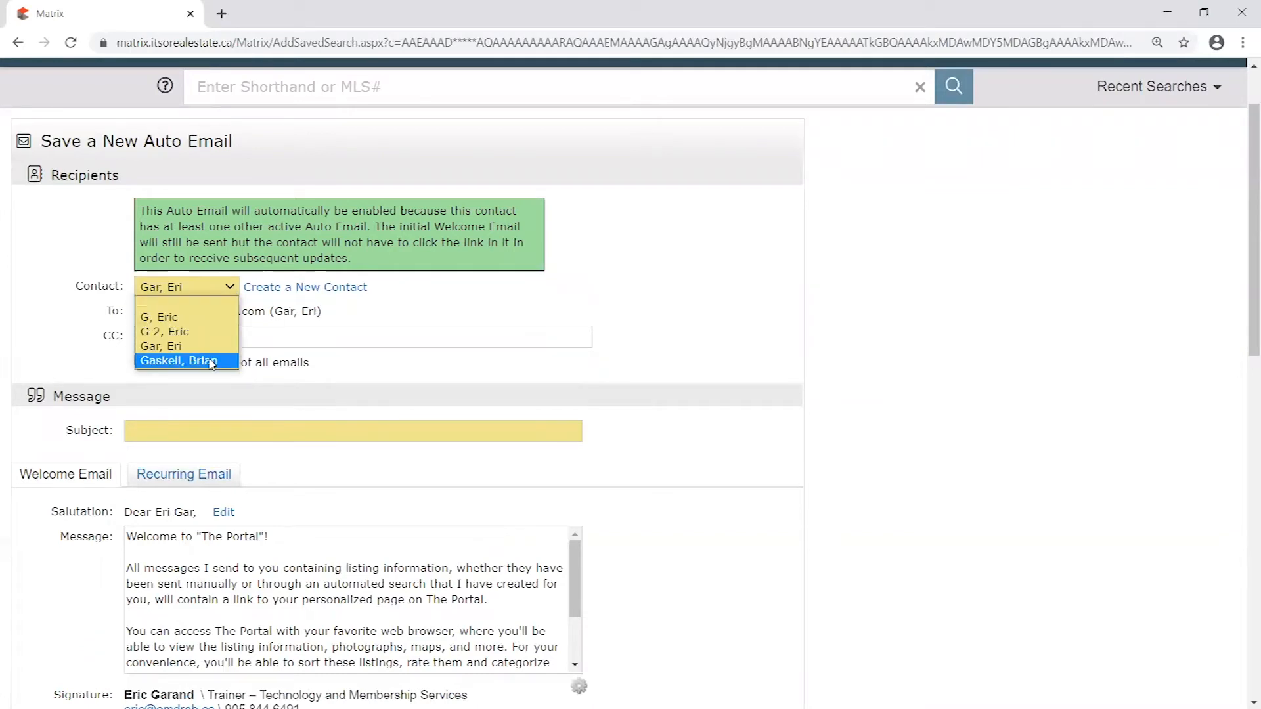
click(209, 361)
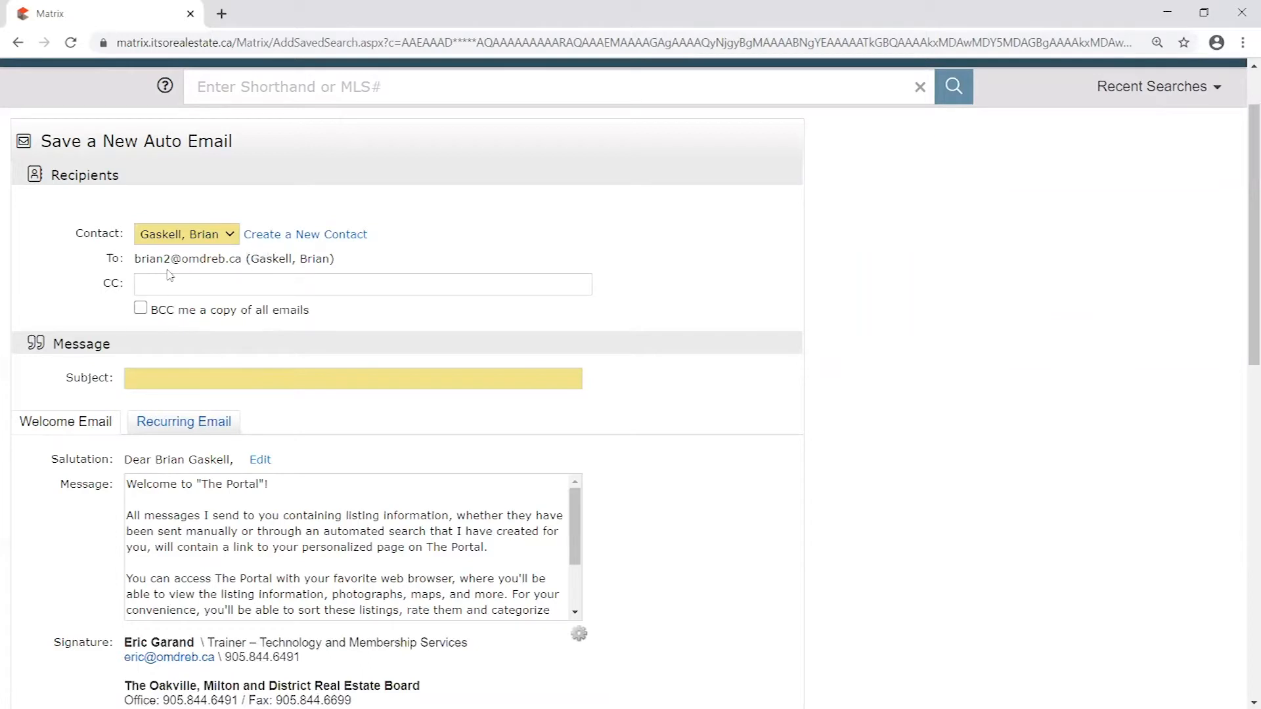
drag(170, 259, 165, 263)
click(360, 264)
drag(163, 258, 171, 259)
click(358, 262)
scroll(266, 310, up, 1)
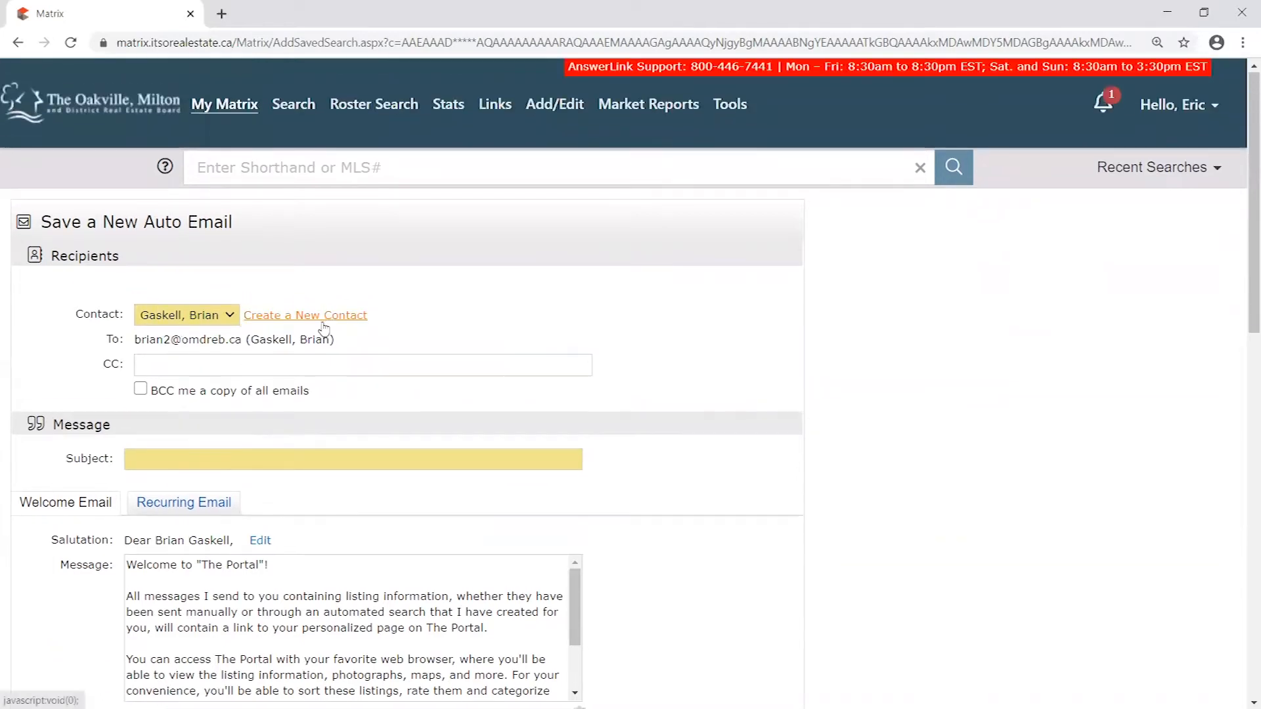
scroll(318, 330, down, 1)
- Enter "Your future home!" as the subject of the auto email
click(209, 377)
scroll(197, 355, down, 1)
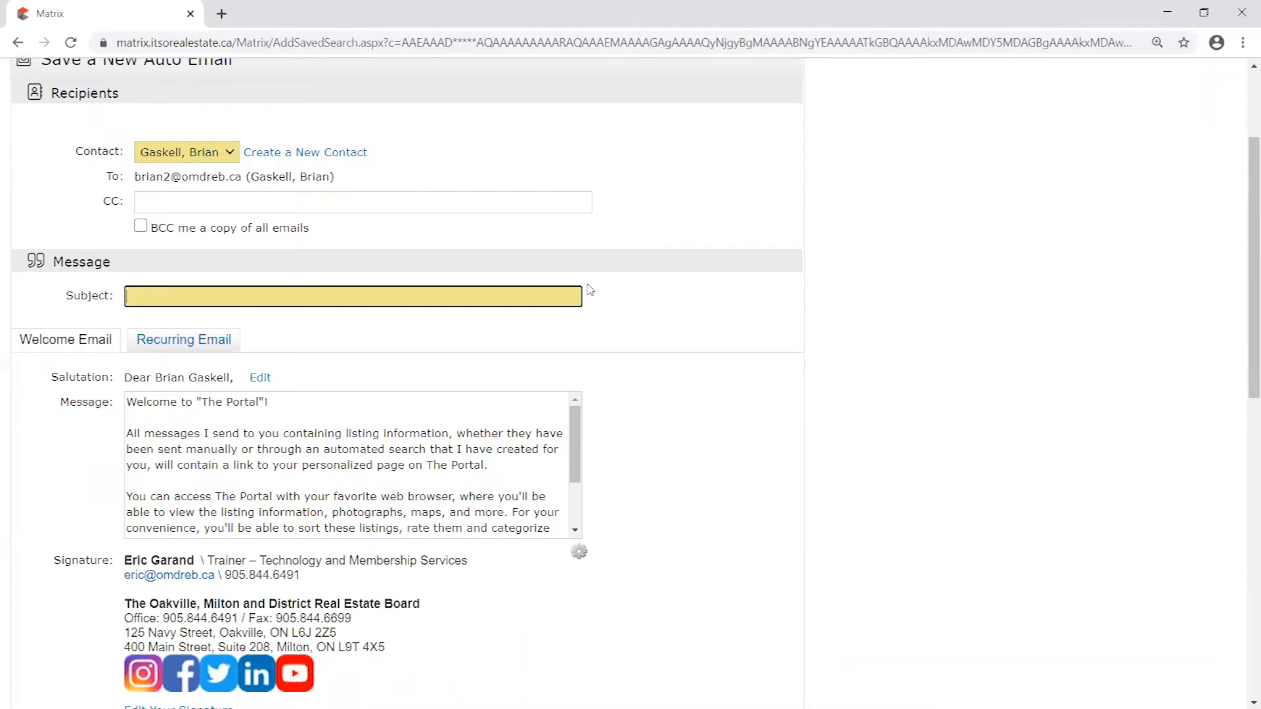
scroll(238, 303, down, 1)
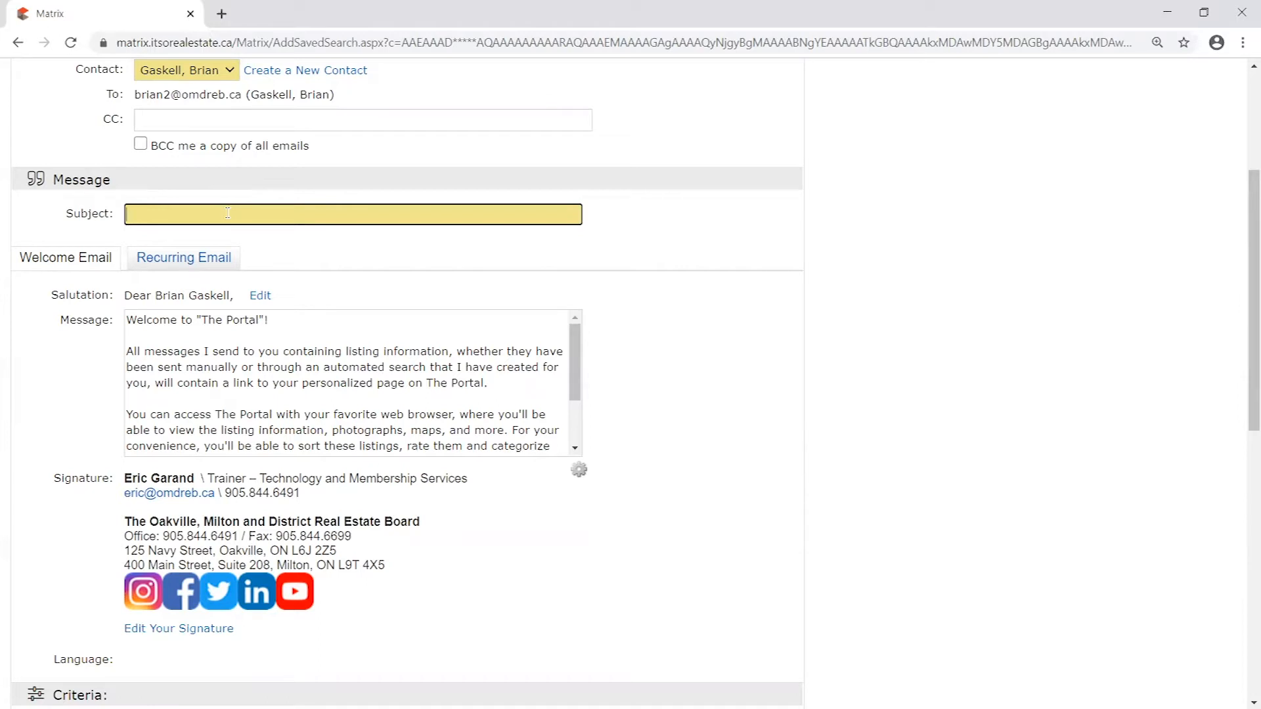
text(Your future home! :)
key(BackSpace)
- Put "(training)" in front of the subject text so it reads "(training) Your future home!"
drag(258, 214, 73, 208)
click(265, 216)
click(128, 211)
text((test))
drag(155, 209, 132, 216)
text(training)
click(315, 212)
- Read through the whole welcome email message, including the closing line about the Portal link, and look over the section beneath it
drag(575, 347, 595, 327)
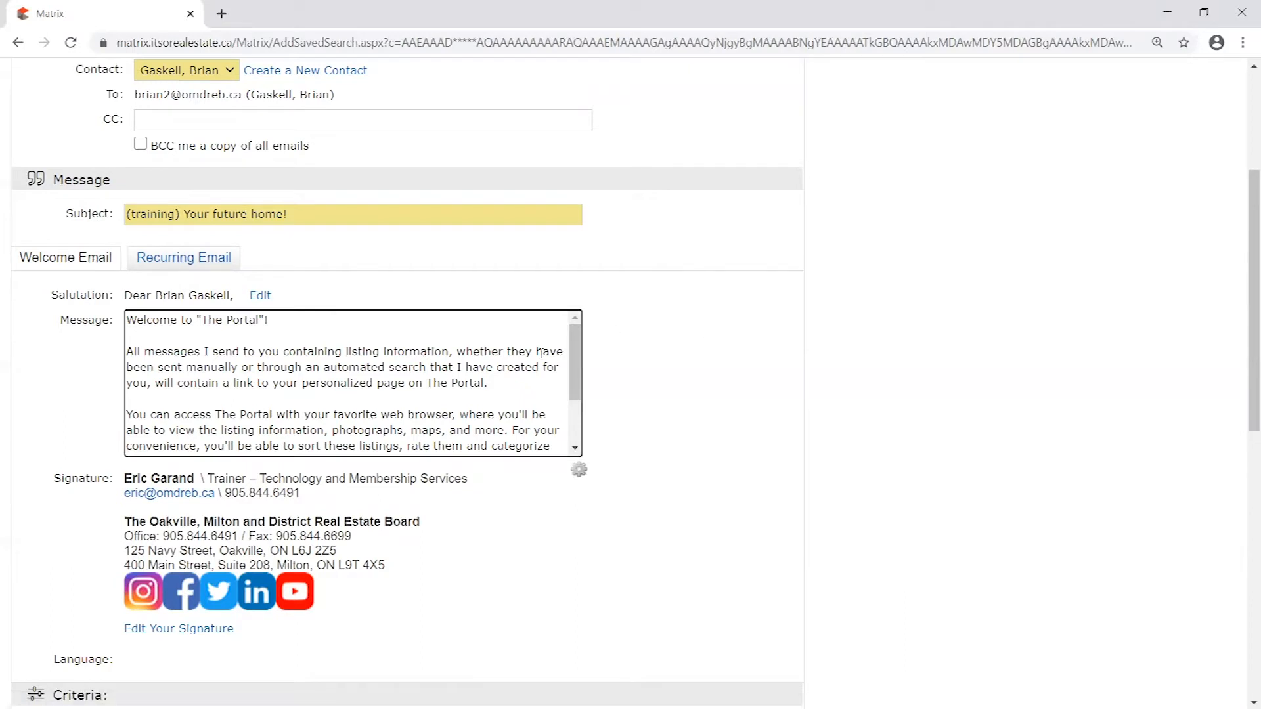
drag(576, 372, 577, 412)
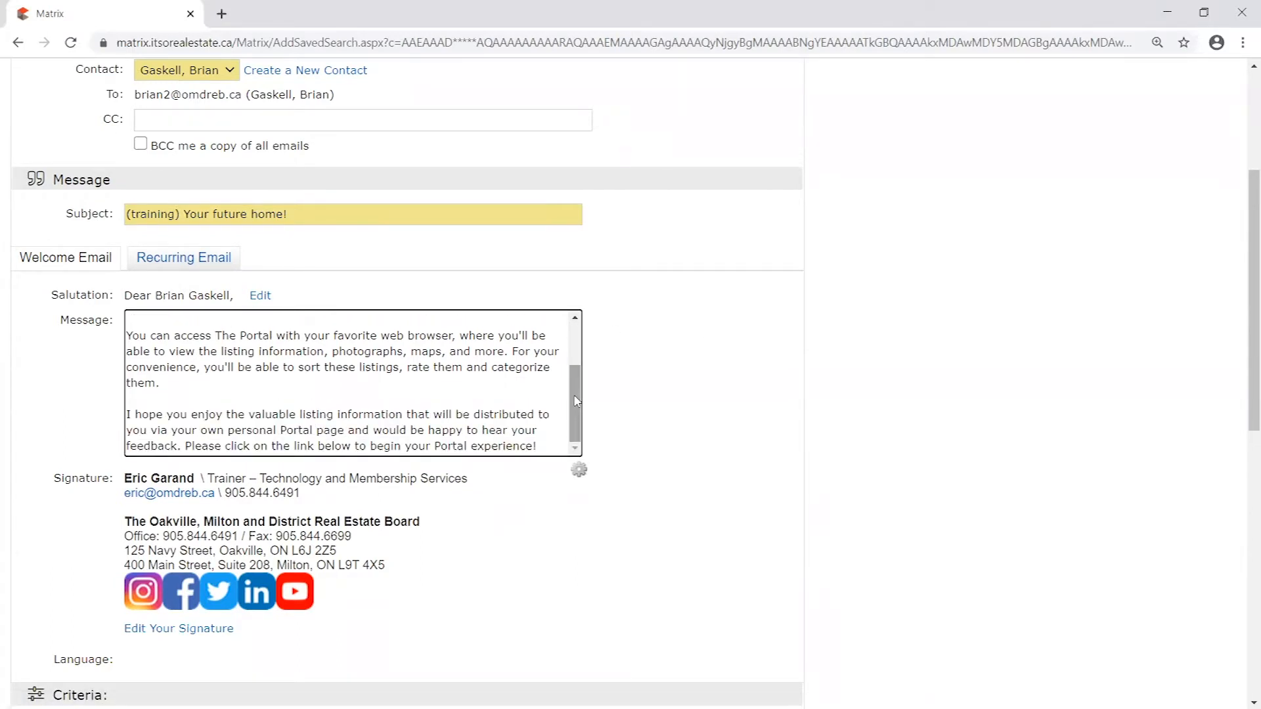
drag(575, 406, 578, 352)
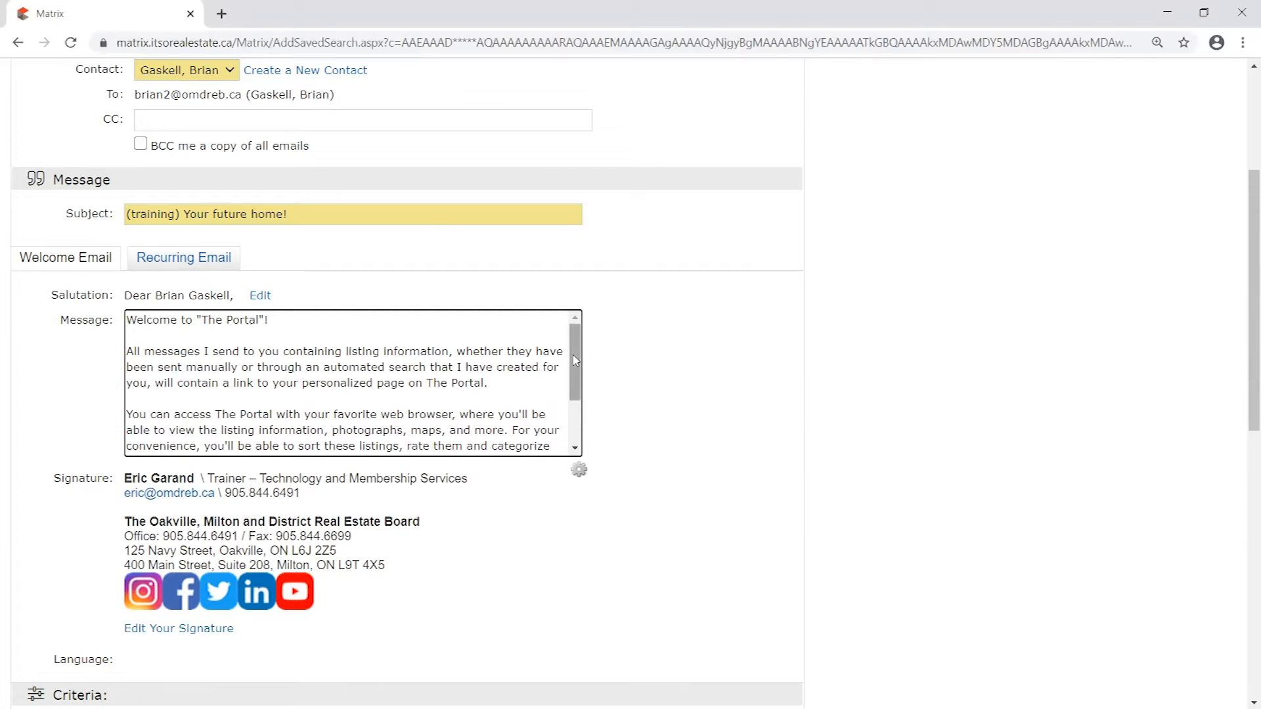
scroll(428, 452, down, 2)
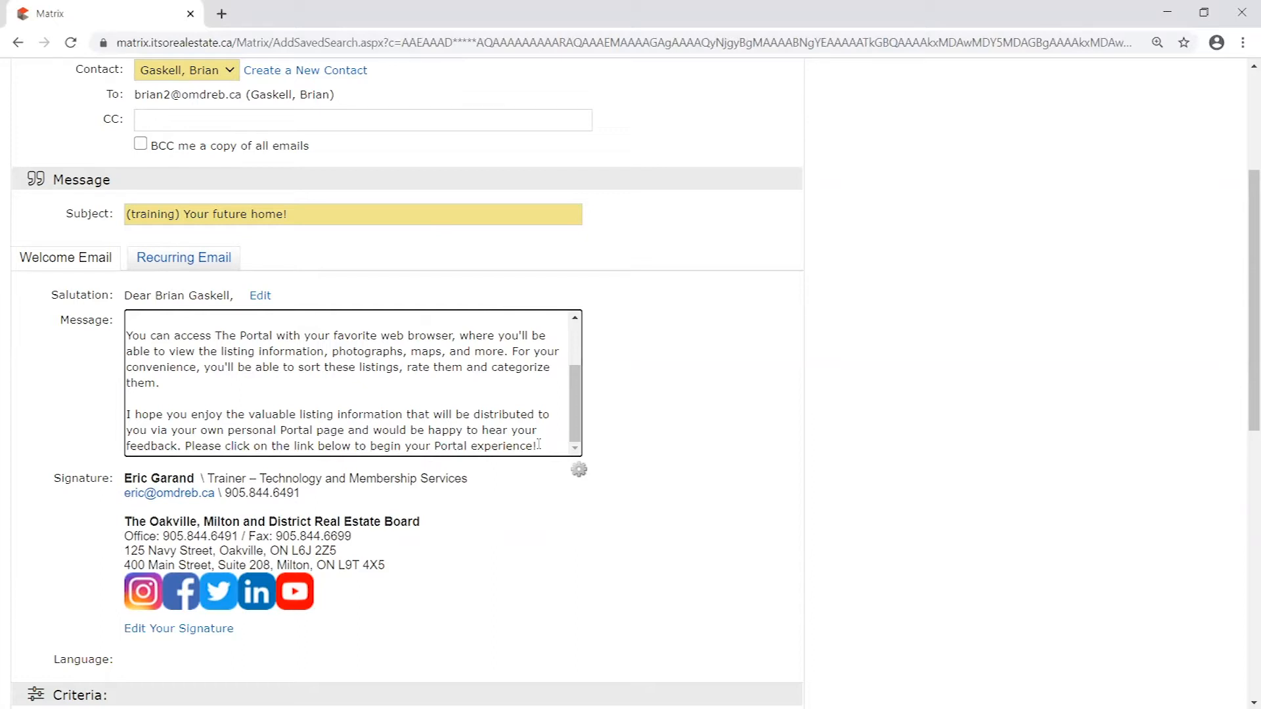
drag(576, 382, 575, 333)
scroll(198, 319, down, 3)
scroll(615, 369, up, 2)
mouse_move(571, 404)
mouse_down()
mouse_move(572, 376)
mouse_move(571, 408)
mouse_up()
drag(185, 445, 589, 406)
click(552, 445)
drag(575, 402, 582, 356)
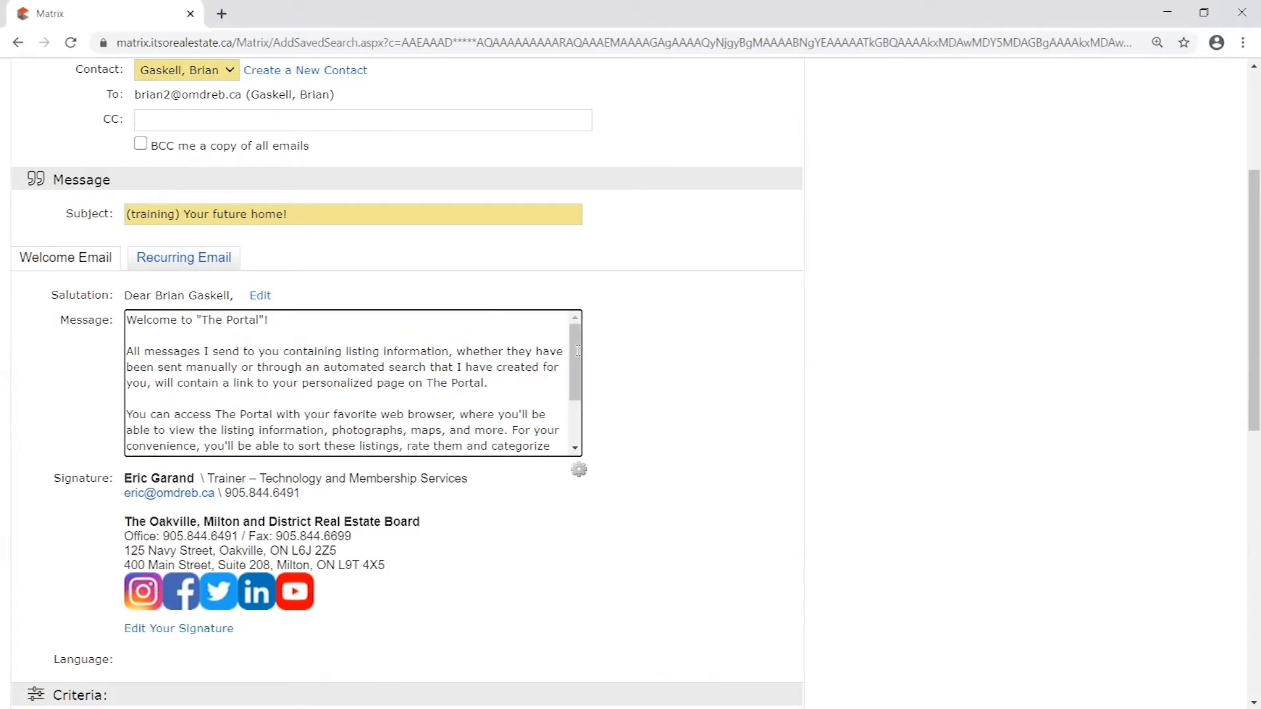
scroll(589, 389, down, 2)
scroll(578, 308, up, 1)
scroll(420, 348, down, 1)
drag(185, 363, 535, 363)
click(709, 365)
scroll(649, 365, up, 1)
scroll(546, 387, up, 3)
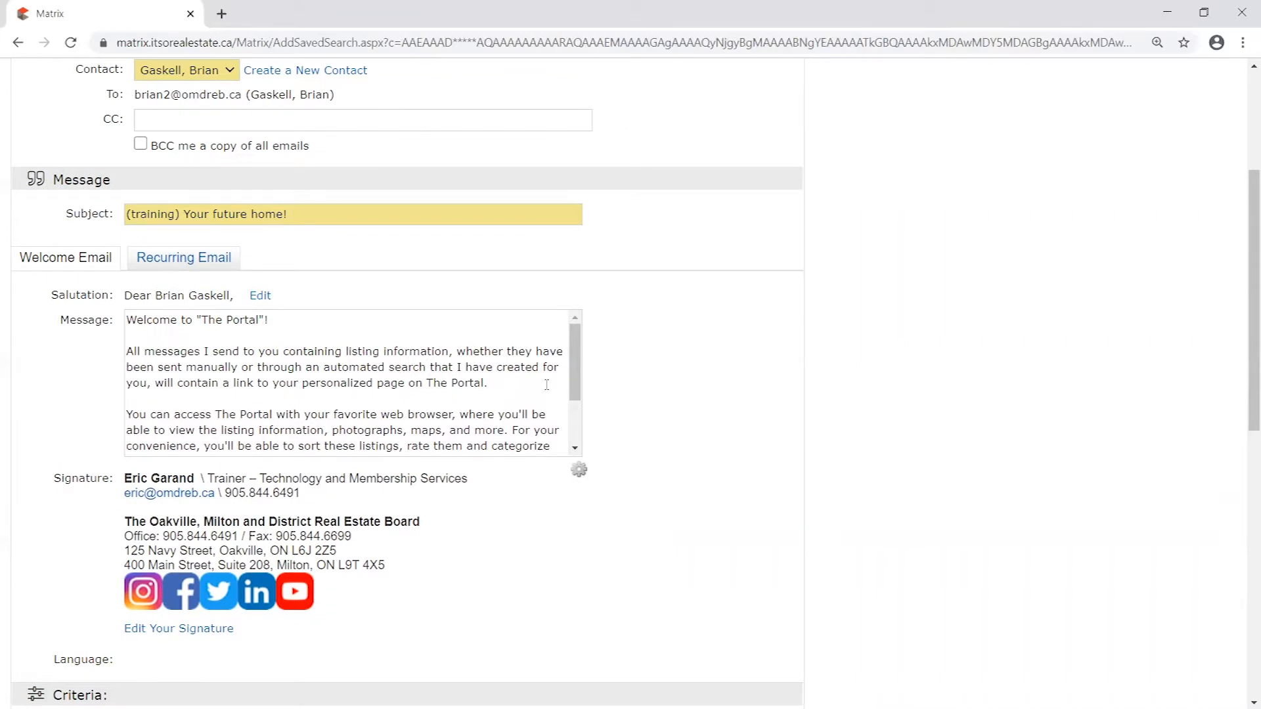
- Examine the default message of the recurring email and return to the welcome email
click(186, 264)
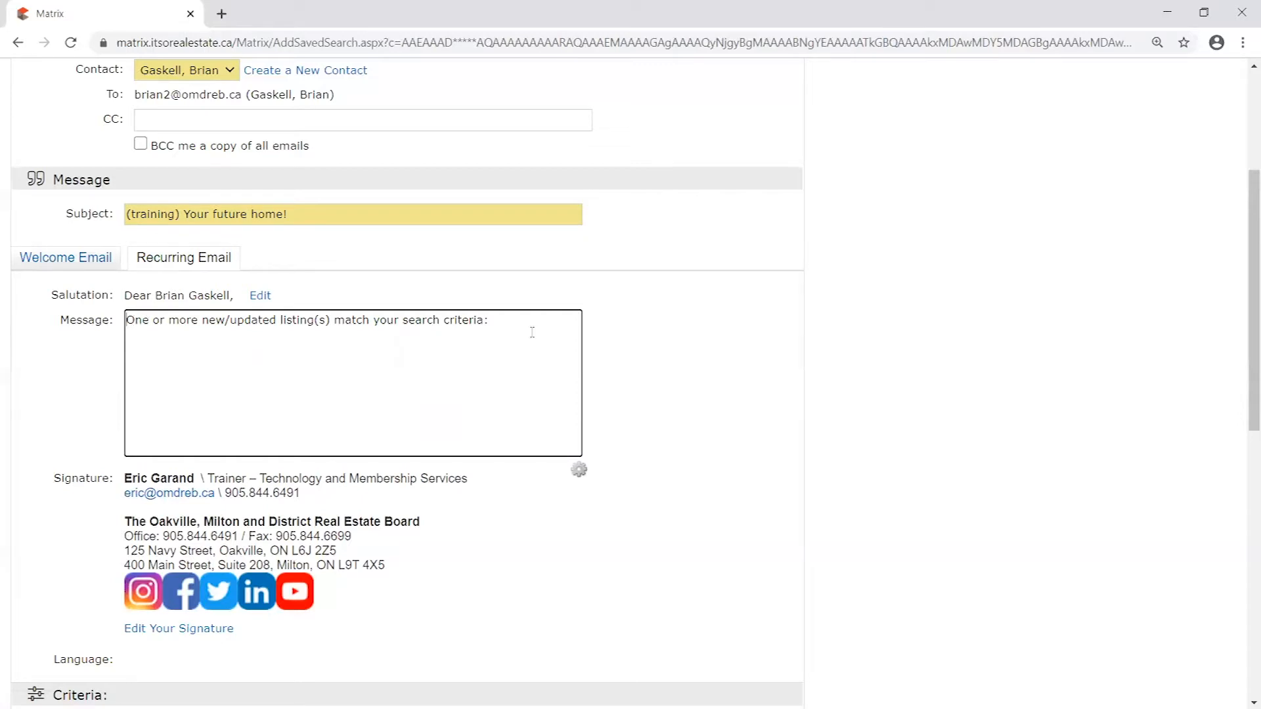
drag(530, 331, 126, 320)
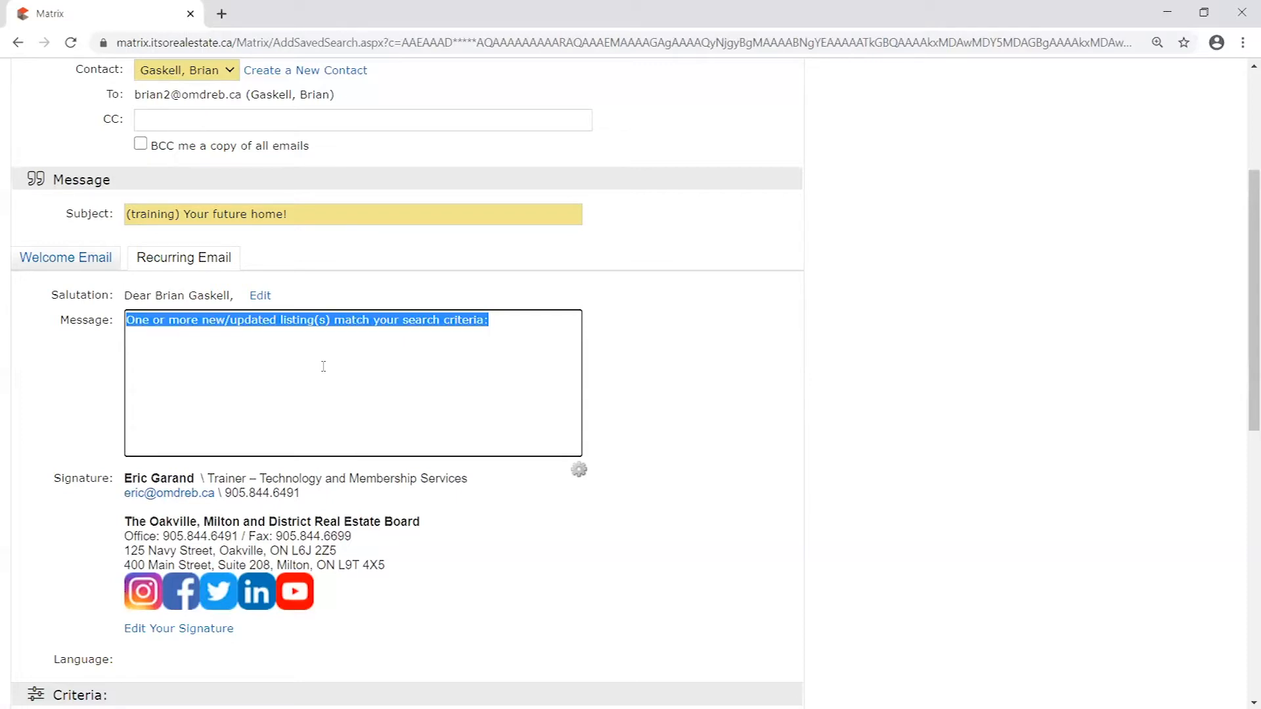
click(535, 325)
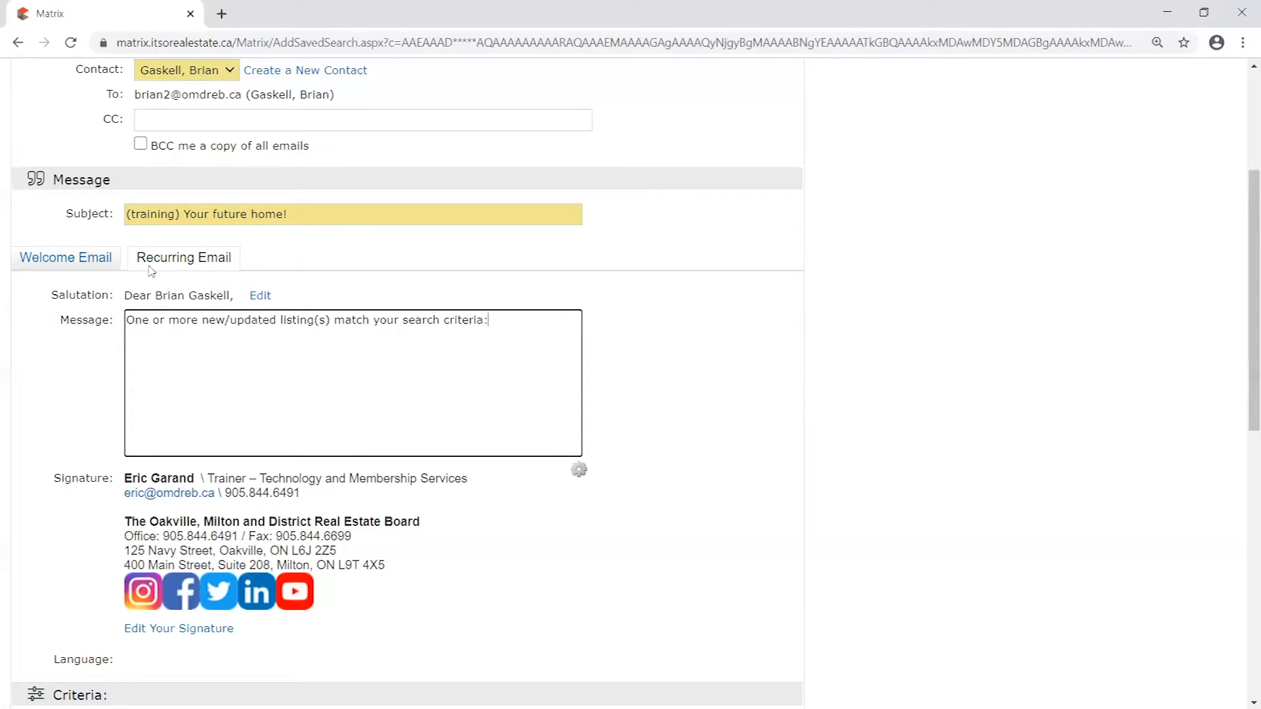
click(82, 262)
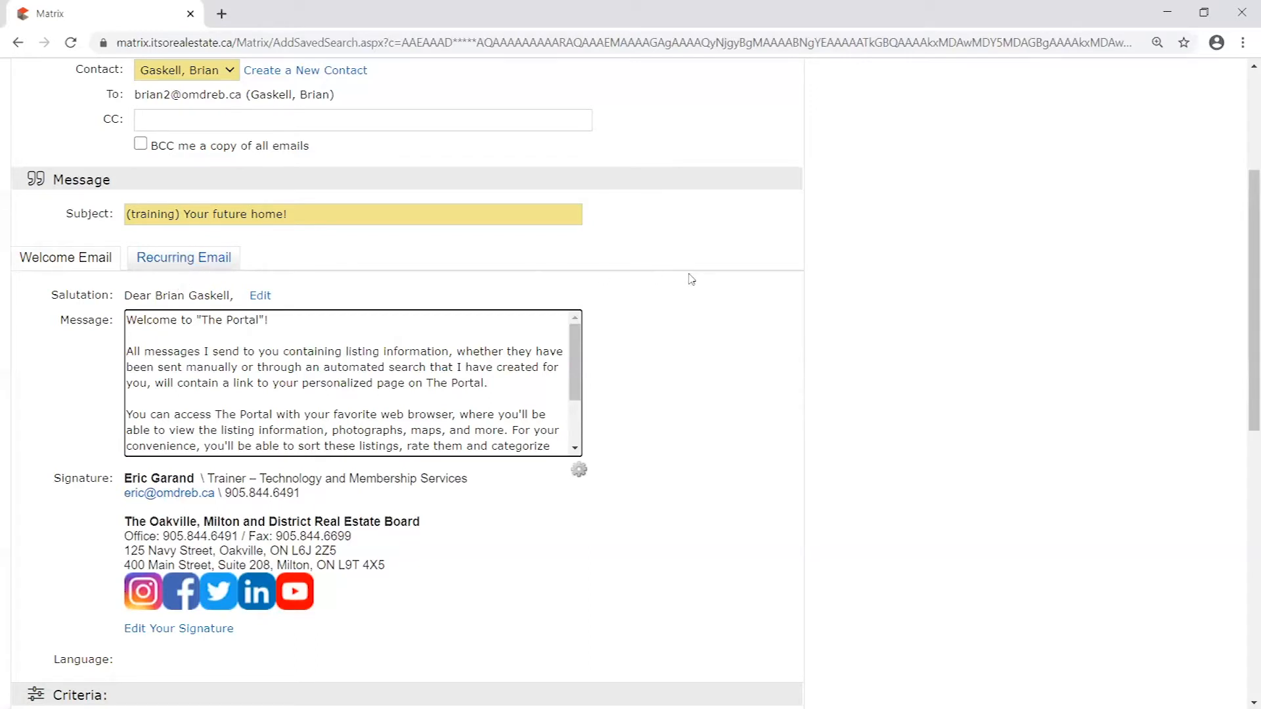
- Review the auto email's criteria for property type, standard status, sub type, map location and price range
scroll(824, 332, down, 1)
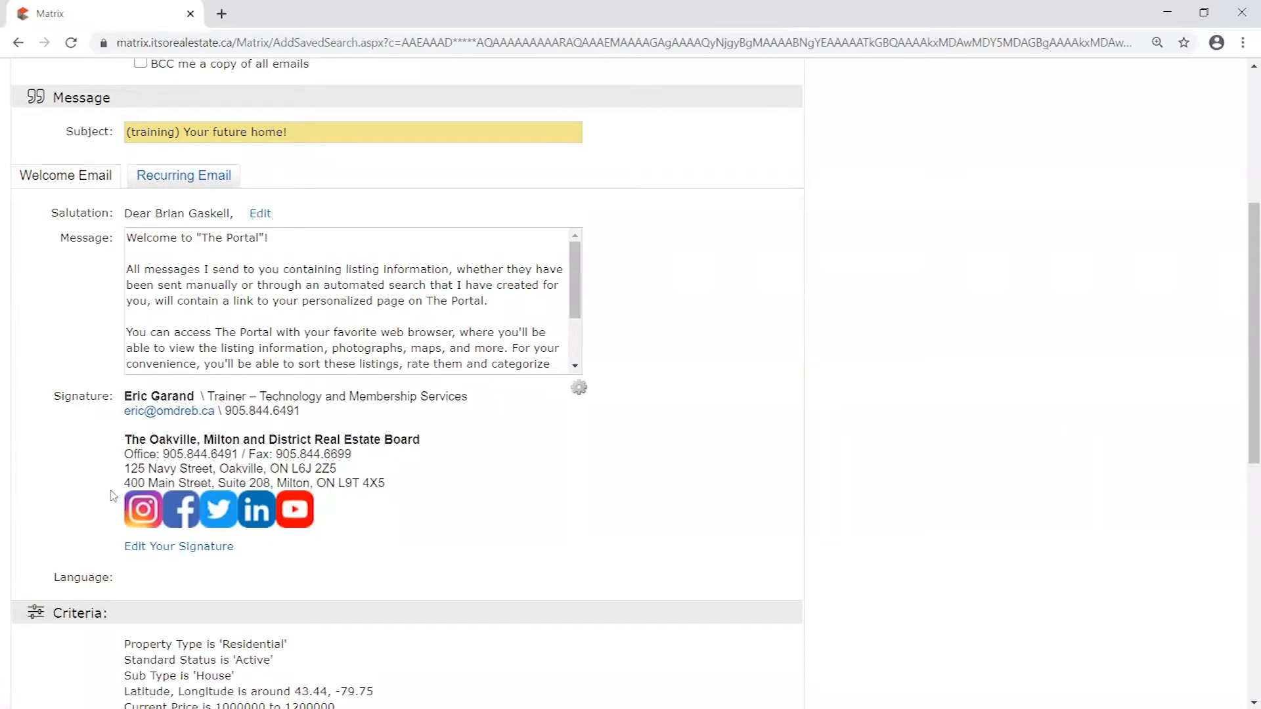
scroll(748, 321, down, 4)
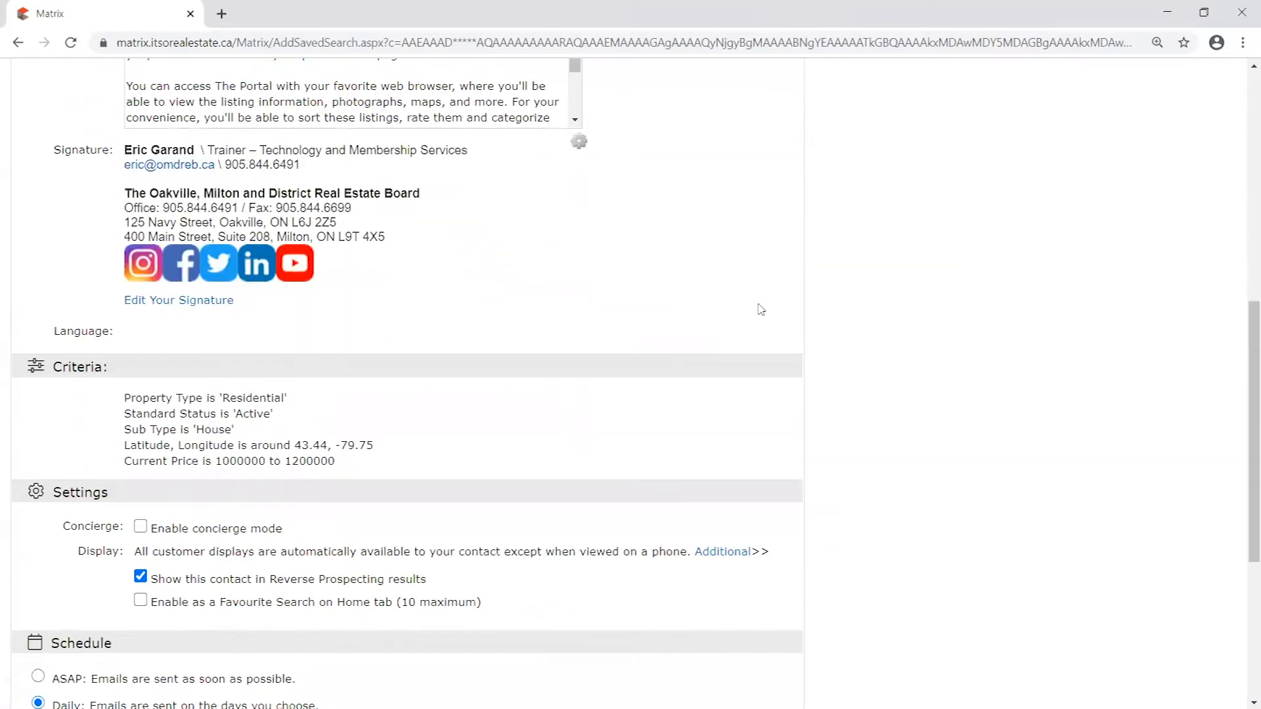
scroll(788, 296, down, 1)
scroll(772, 281, down, 3)
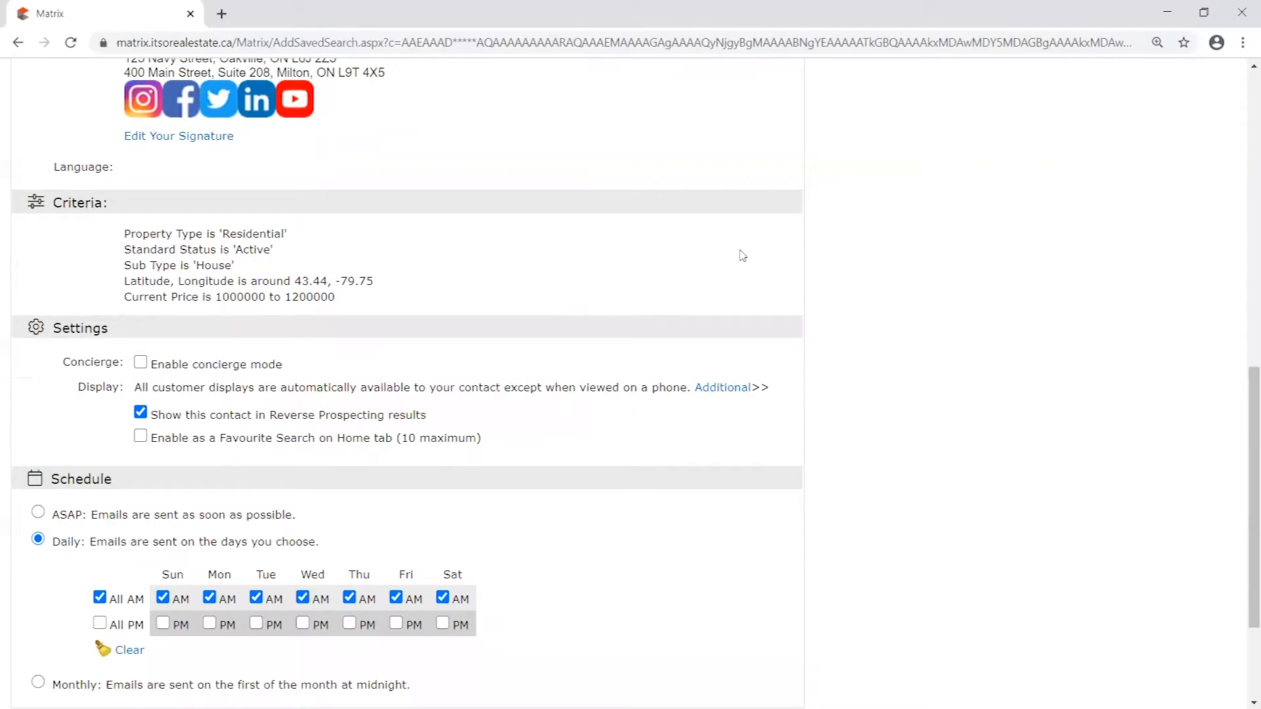
scroll(197, 140, up, 1)
drag(52, 202, 151, 208)
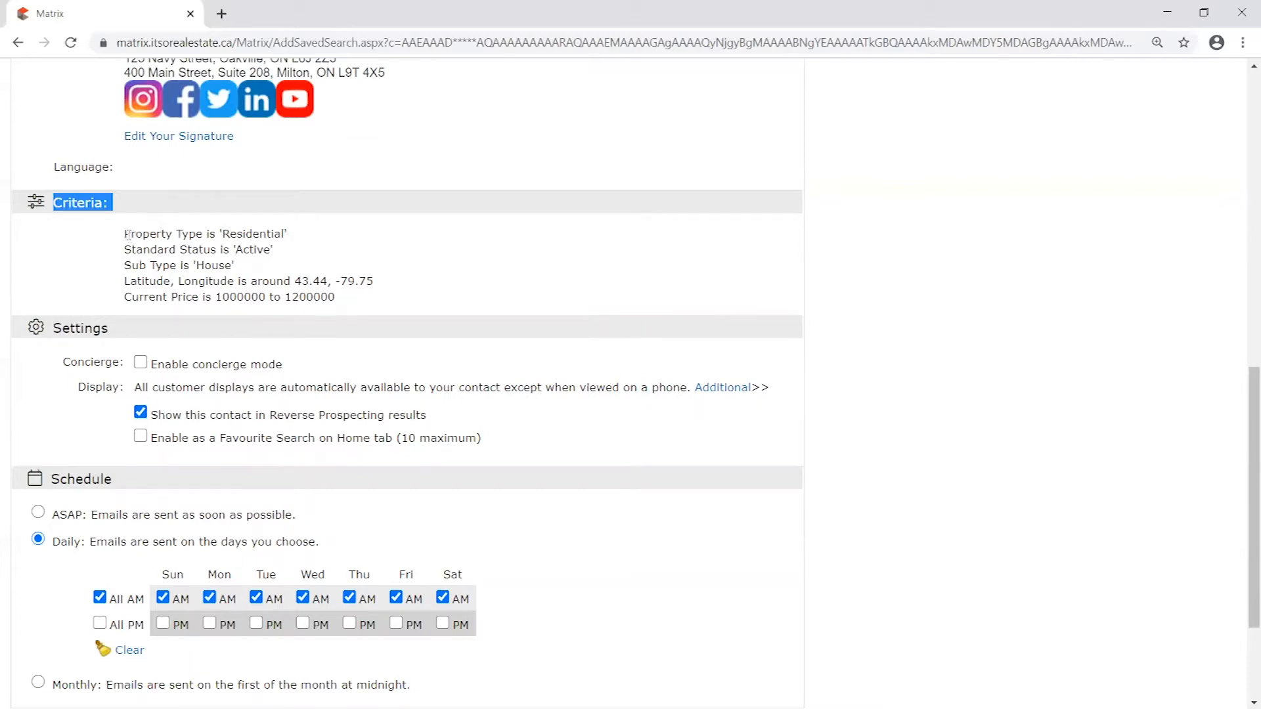
drag(126, 233, 354, 298)
click(352, 302)
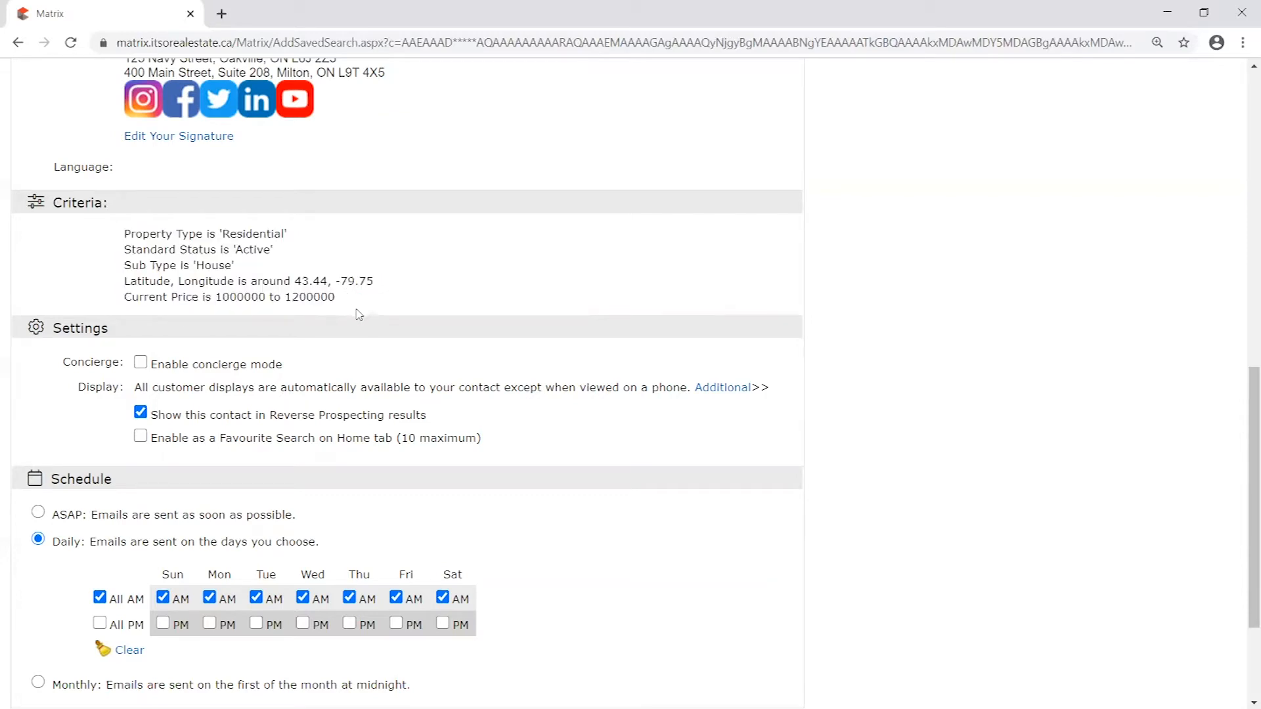
drag(131, 233, 314, 246)
click(269, 225)
drag(373, 281, 124, 282)
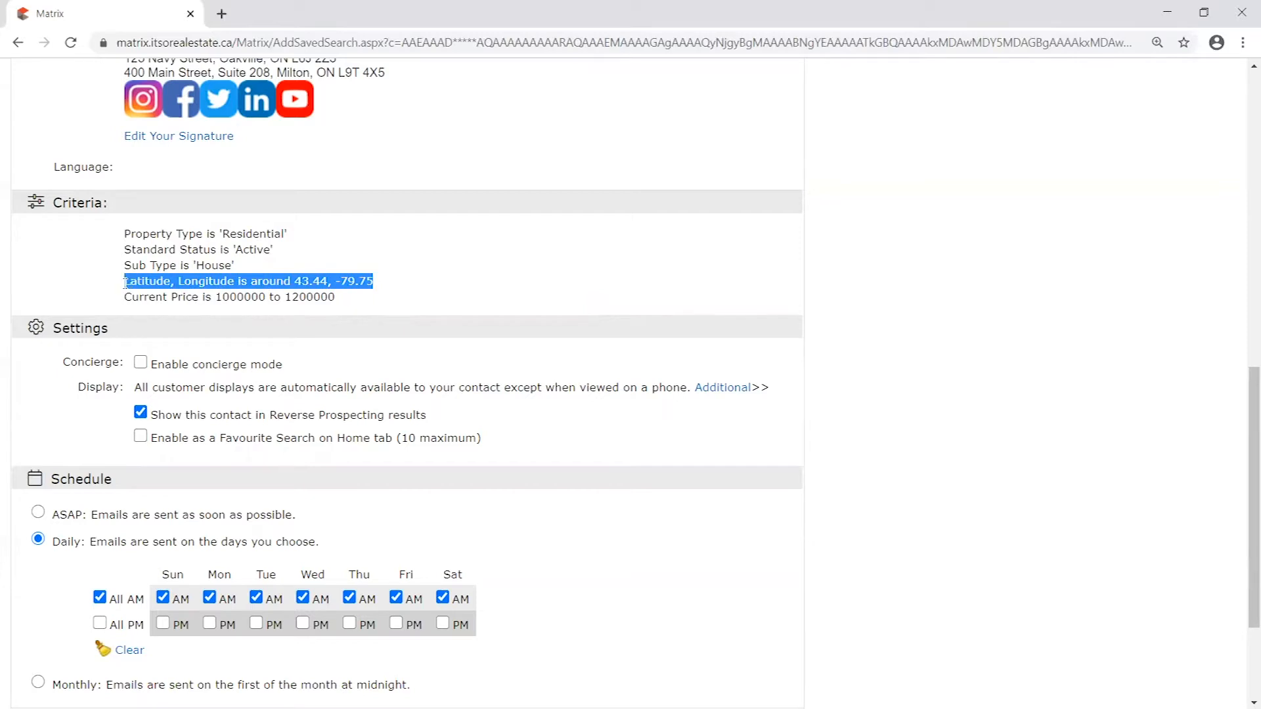
drag(342, 300, 124, 302)
click(125, 300)
right_click(124, 303)
click(197, 249)
click(472, 278)
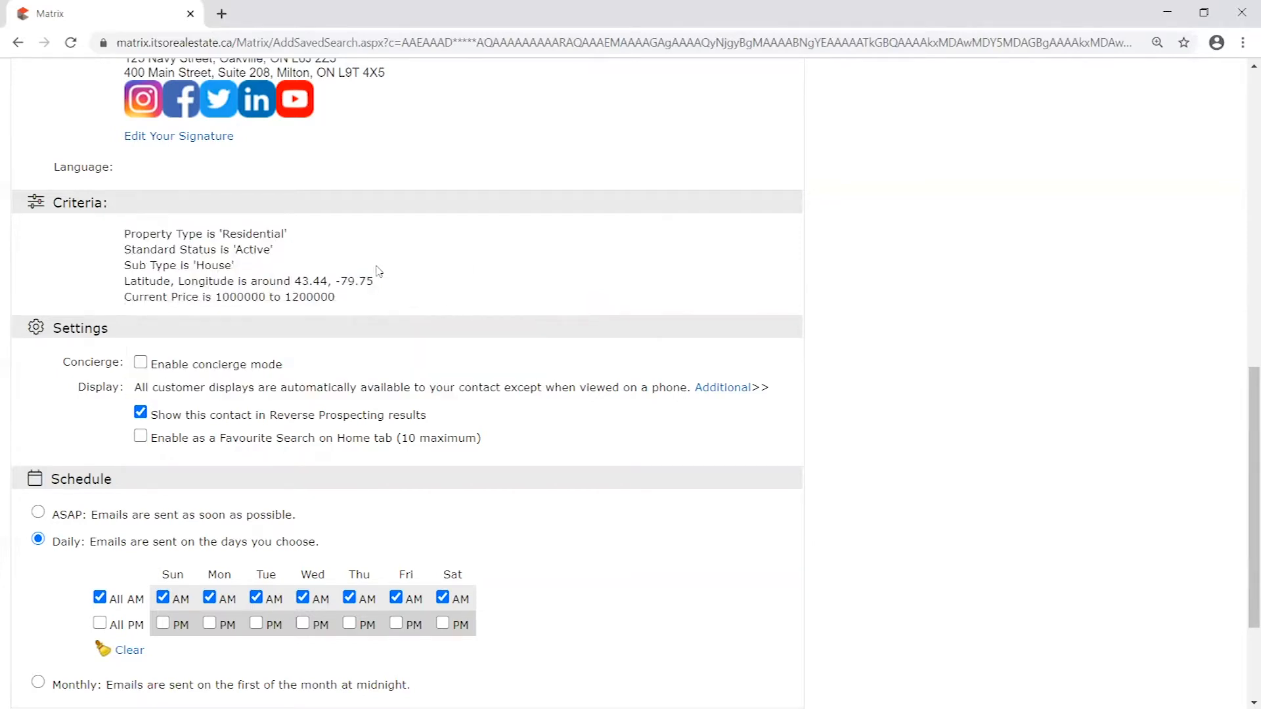
drag(126, 228, 381, 302)
click(361, 313)
drag(161, 299, 381, 297)
click(392, 301)
- Try the ASAP schedule for the auto email and switch back to Daily
scroll(342, 298, down, 2)
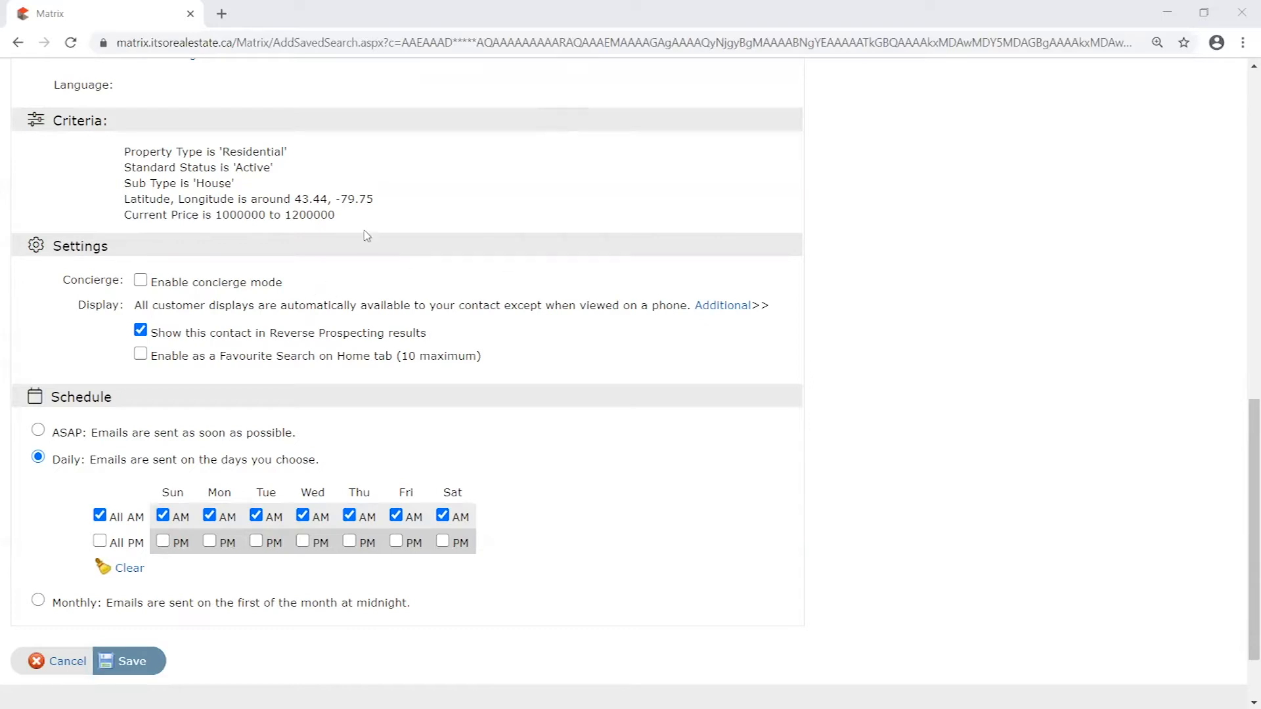
scroll(191, 362, down, 1)
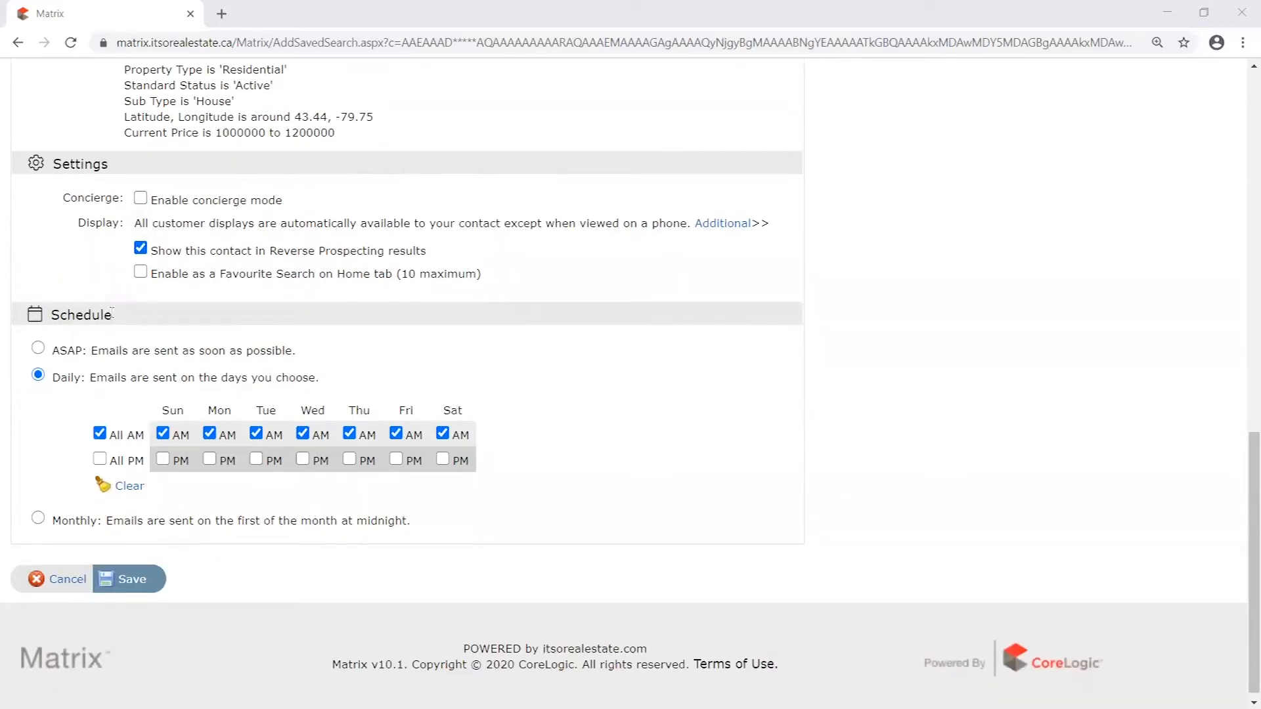
click(38, 348)
click(40, 484)
click(39, 458)
click(38, 485)
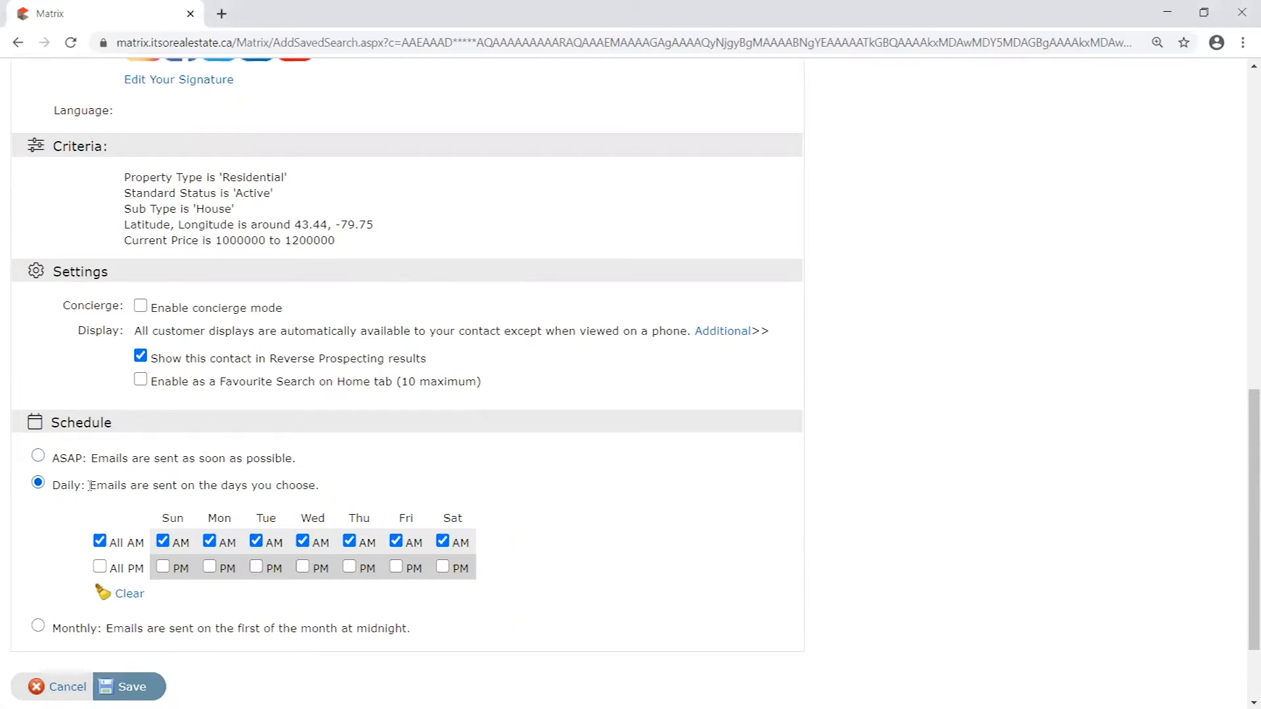
- Set the auto email's schedule to ASAP and recheck the ASAP description and the search criteria
scroll(79, 494, down, 2)
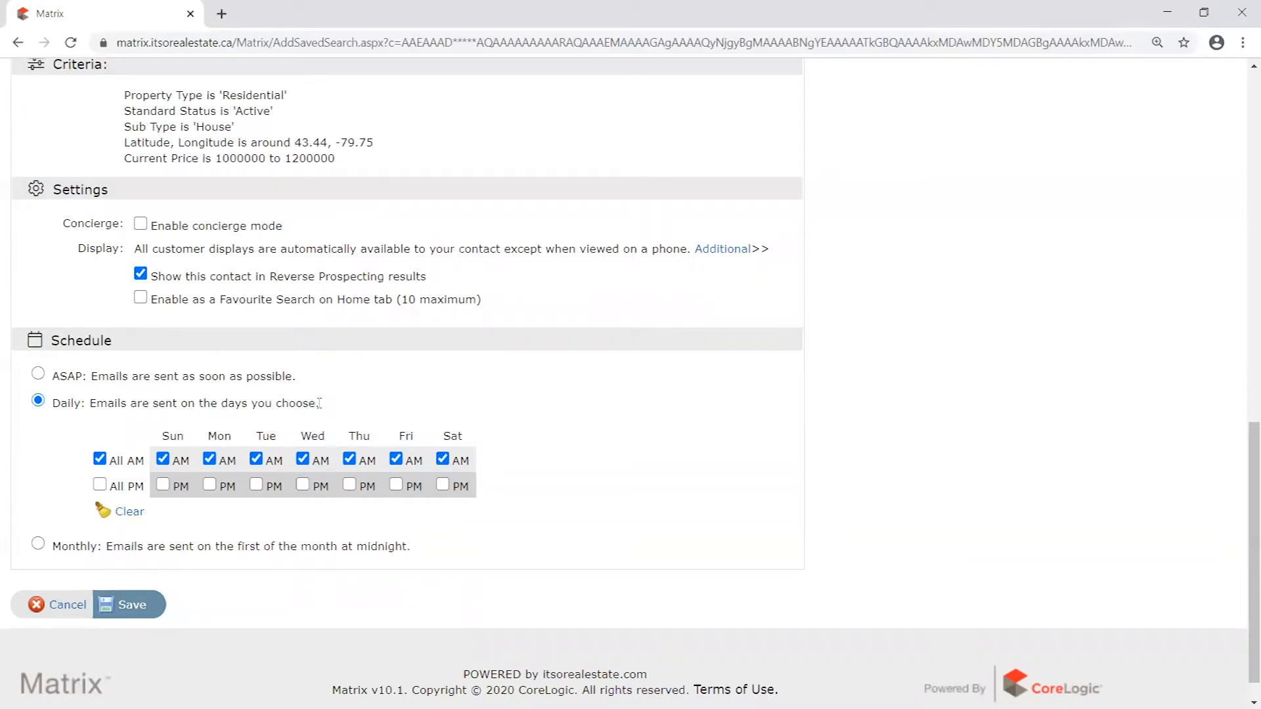
click(38, 375)
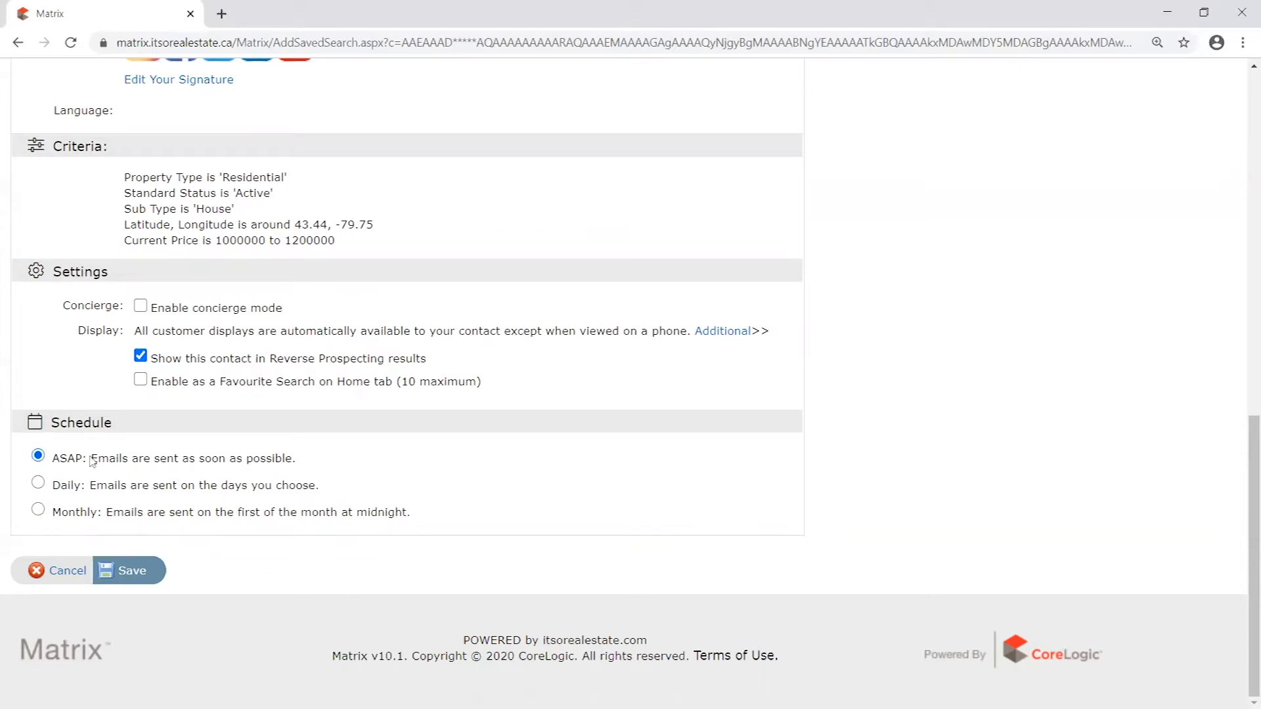
drag(291, 458, 51, 460)
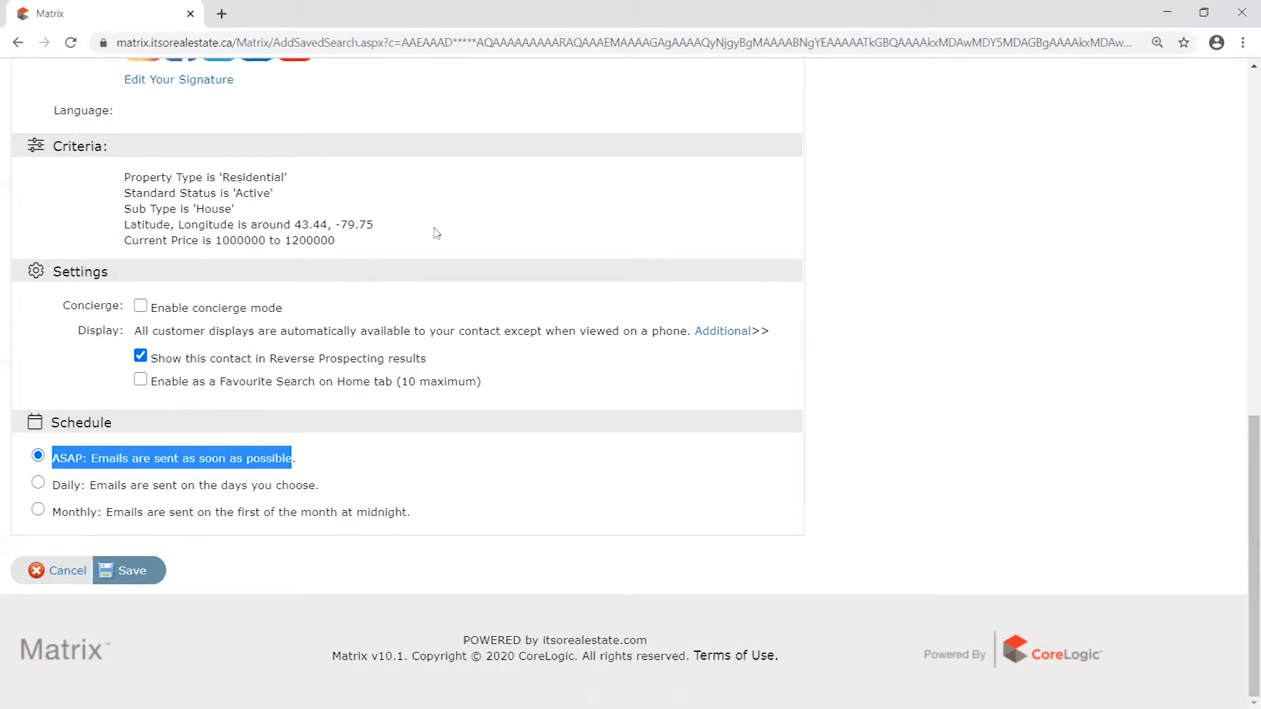
drag(349, 249, 109, 187)
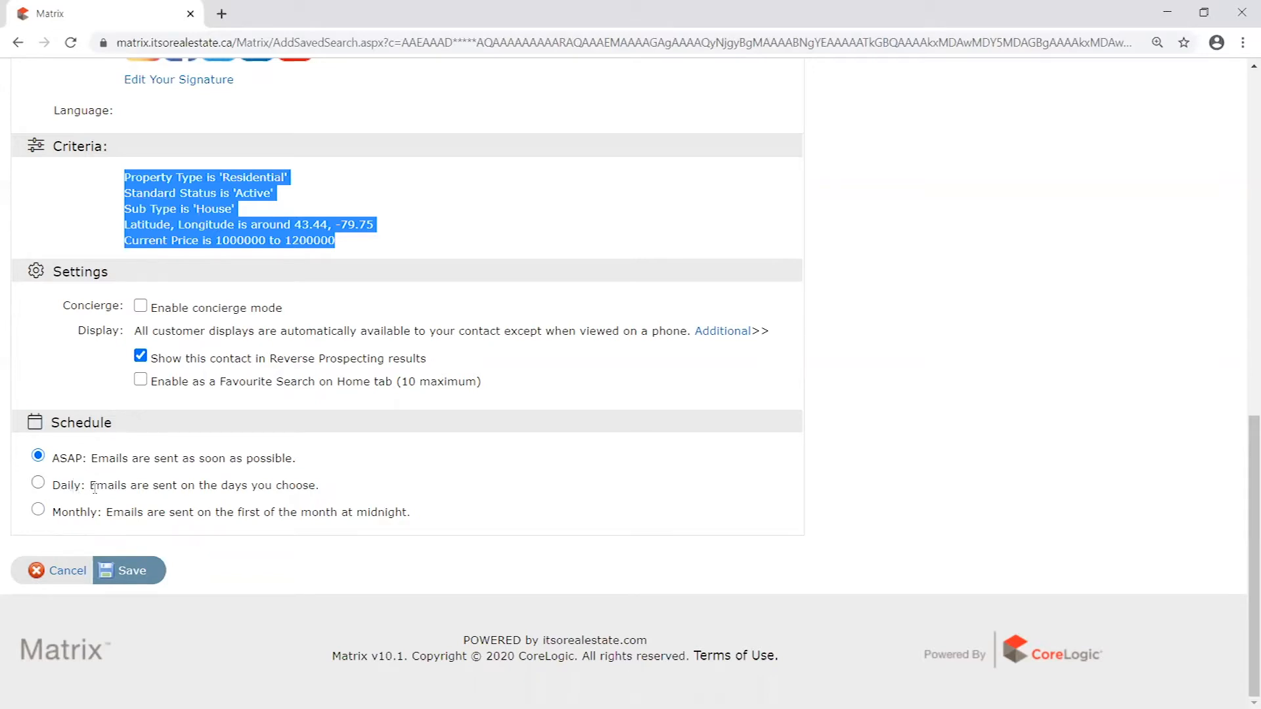
click(296, 456)
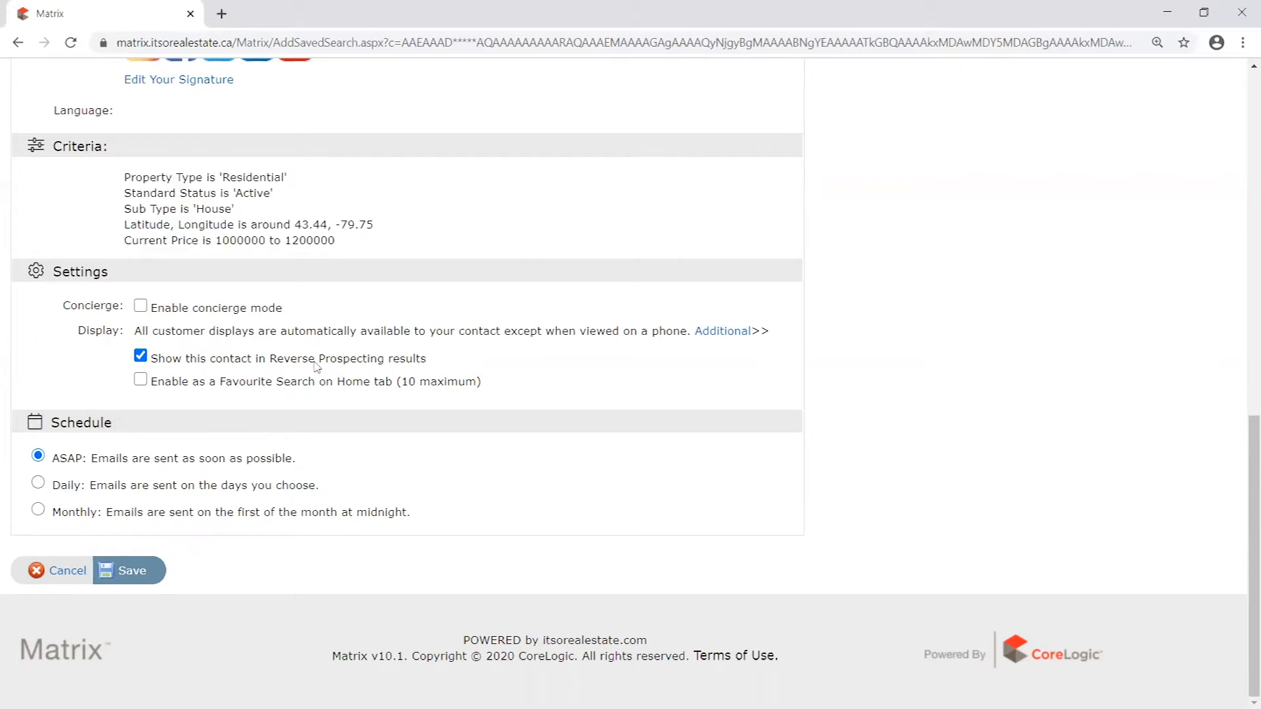
- Review the ASAP schedule description against the auto email's search criteria
drag(297, 457, 51, 461)
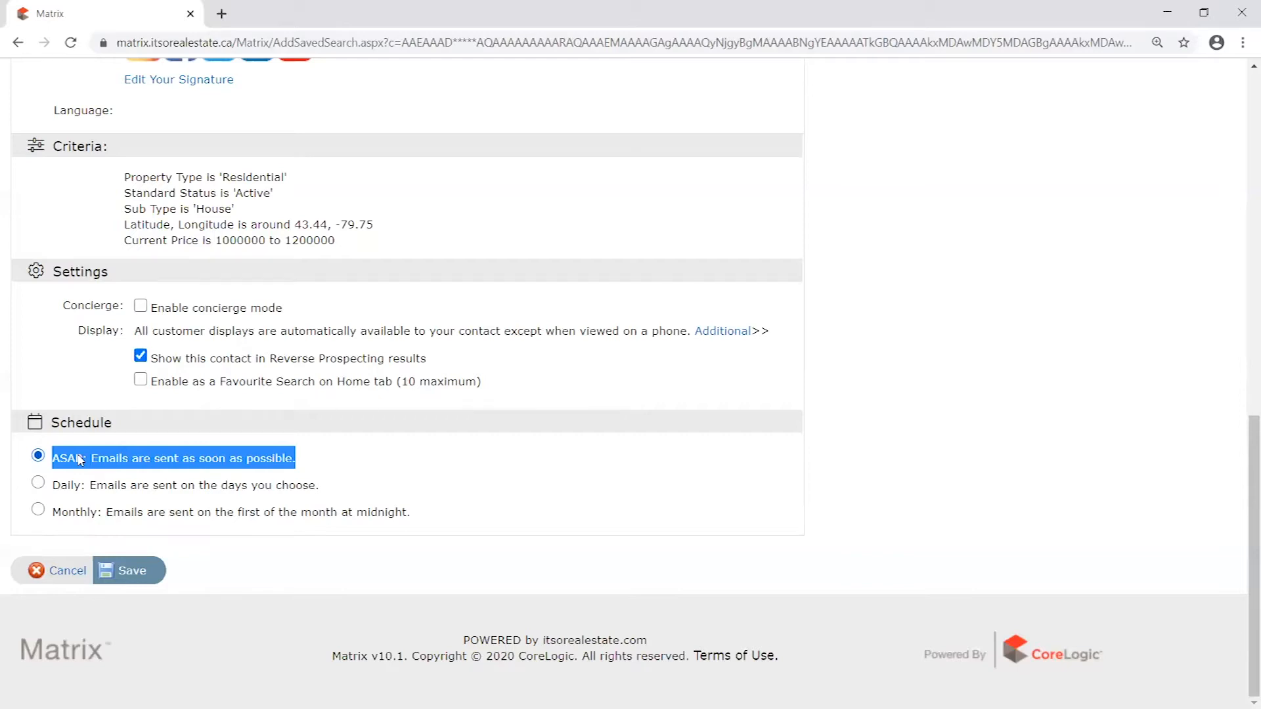
click(296, 460)
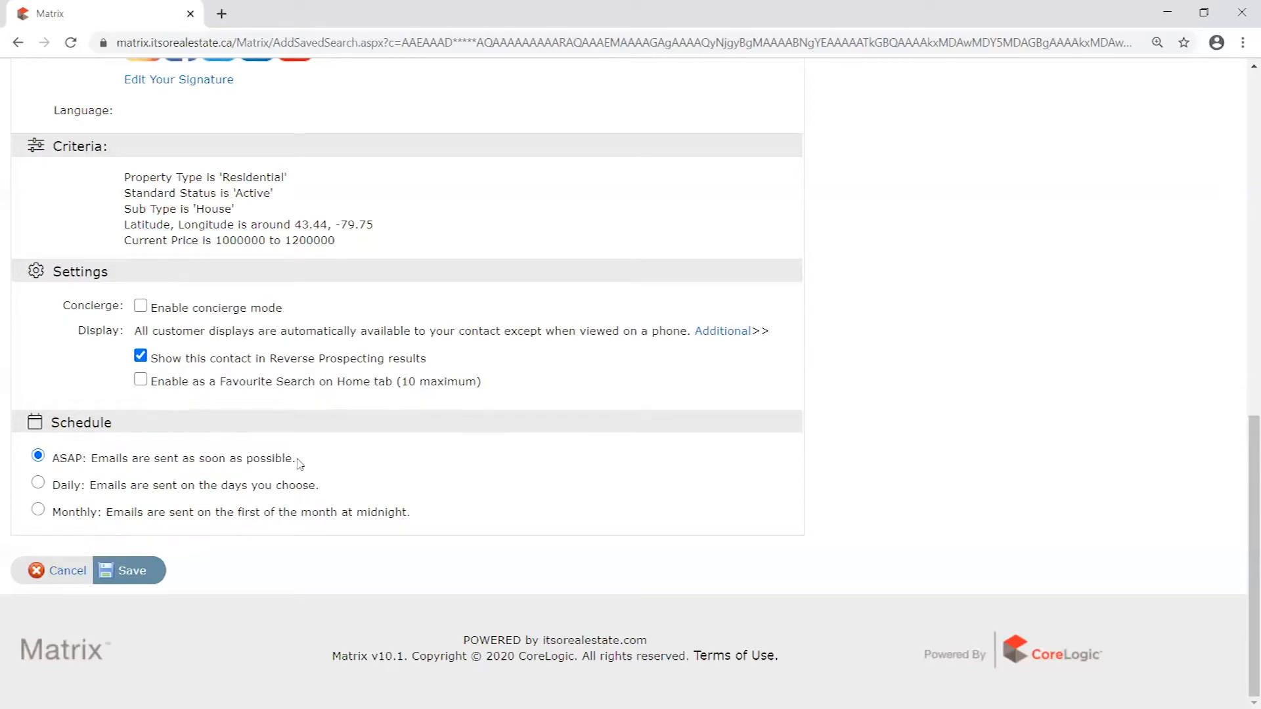
scroll(329, 447, up, 2)
drag(336, 406, 123, 342)
scroll(332, 414, down, 2)
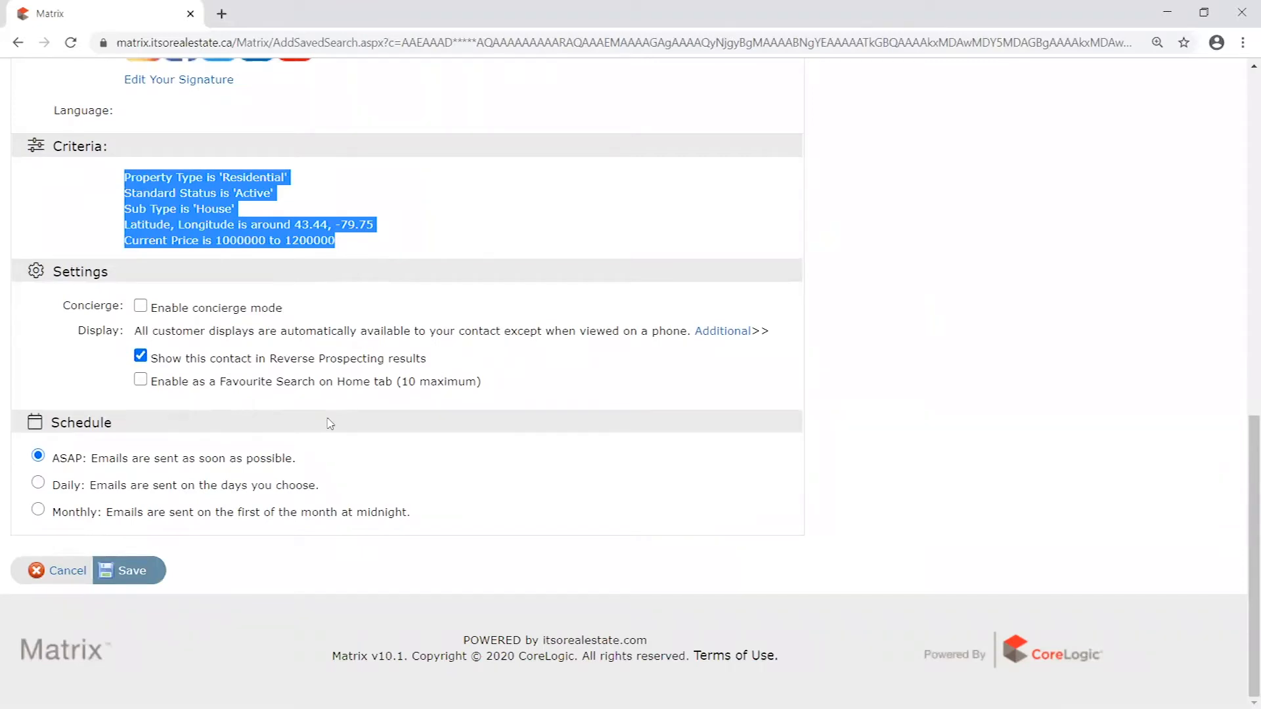
drag(59, 457, 313, 463)
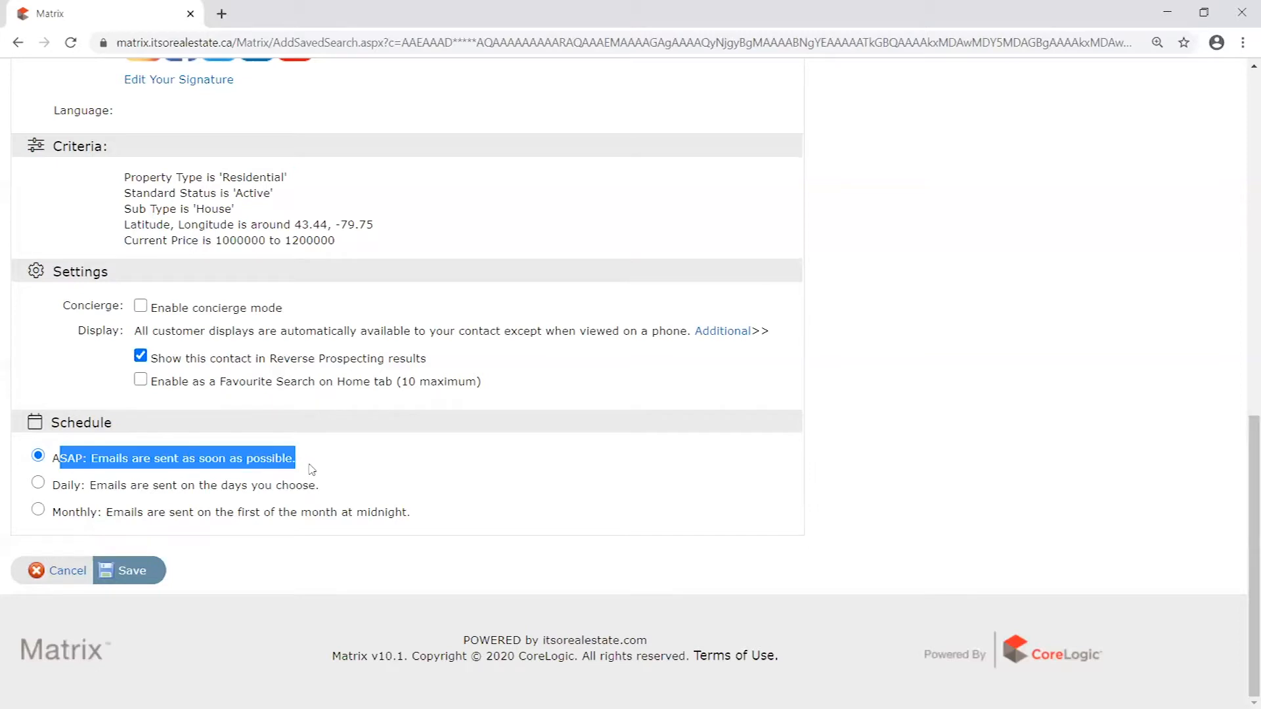
click(310, 469)
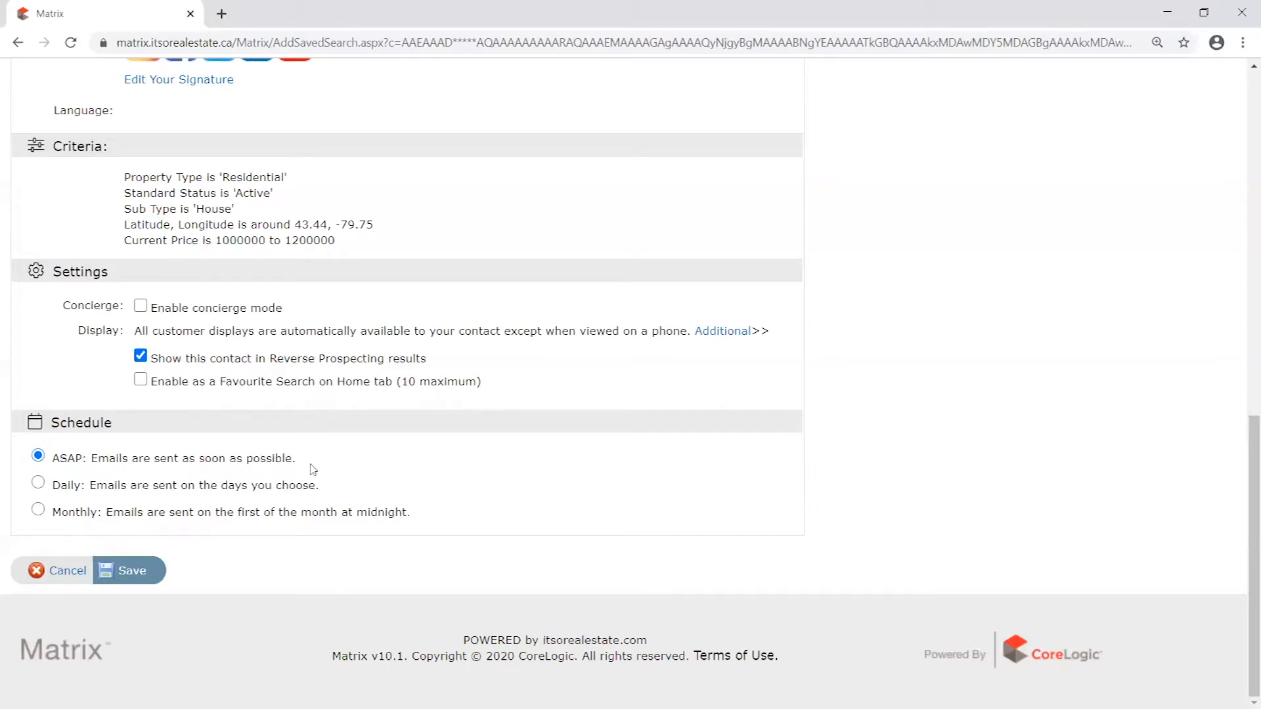
- Switch the auto email's schedule to Daily and compare the Daily description with the ASAP one
click(39, 483)
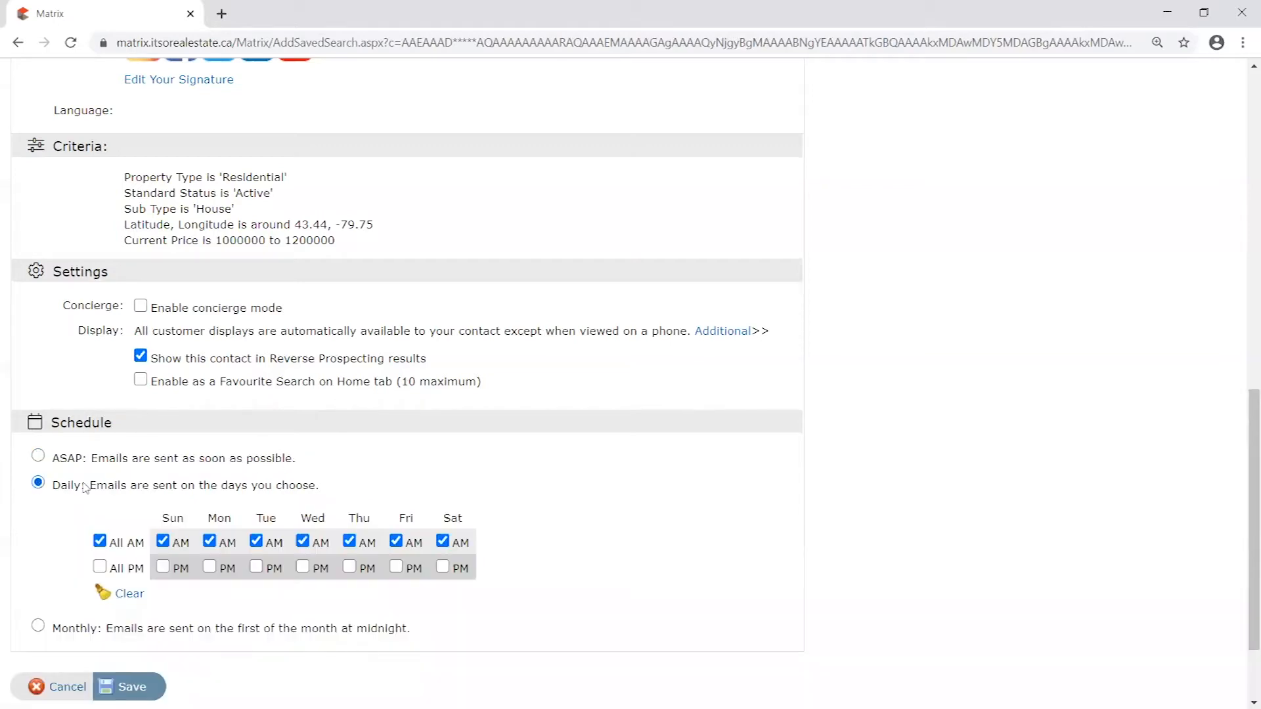
drag(60, 491, 335, 497)
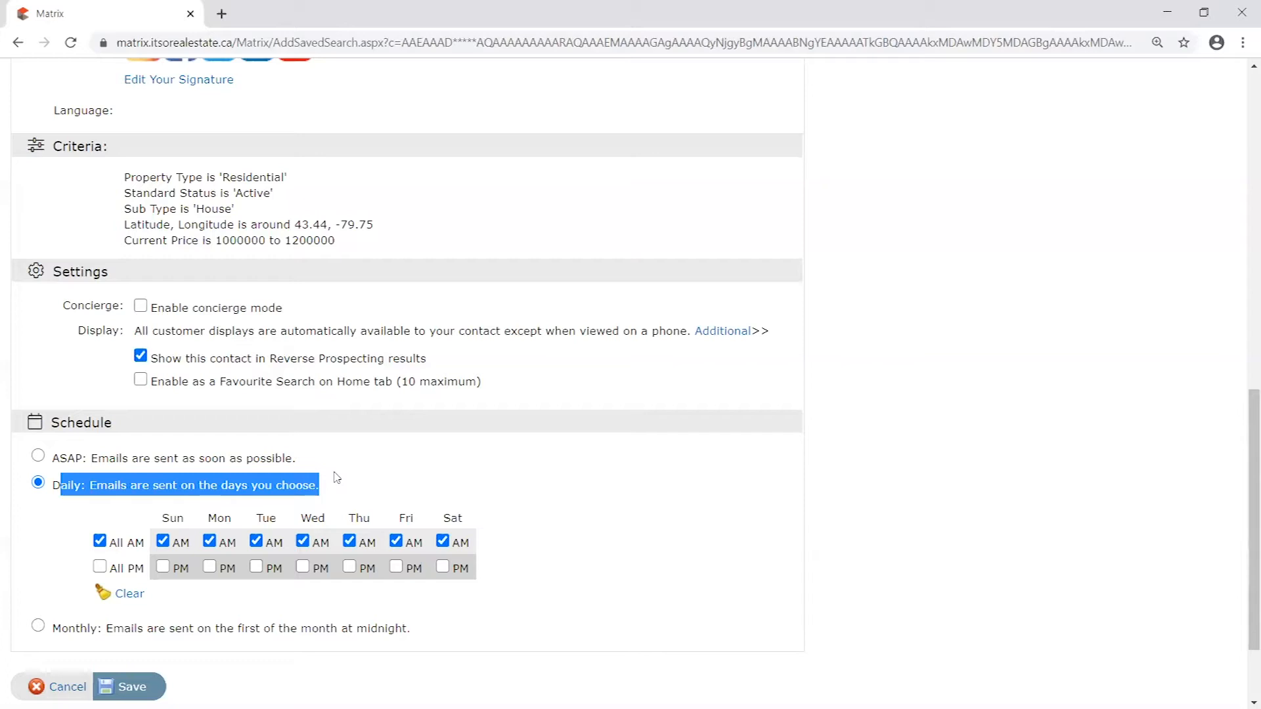
click(69, 494)
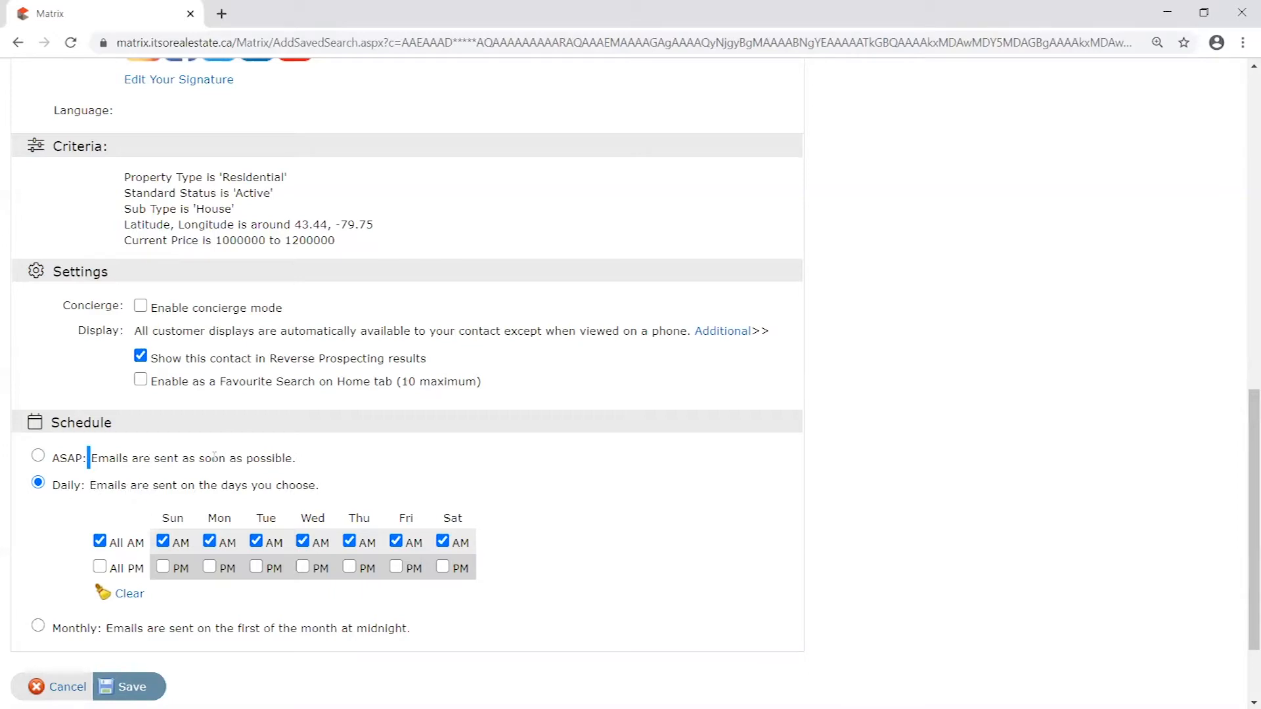
drag(89, 459, 363, 462)
click(355, 467)
- Limit the daily schedule to Tuesday and Friday mornings by deselecting AM for Sunday, Monday, Wednesday, Thursday and Saturday
click(209, 544)
click(163, 542)
click(349, 541)
click(304, 543)
click(443, 541)
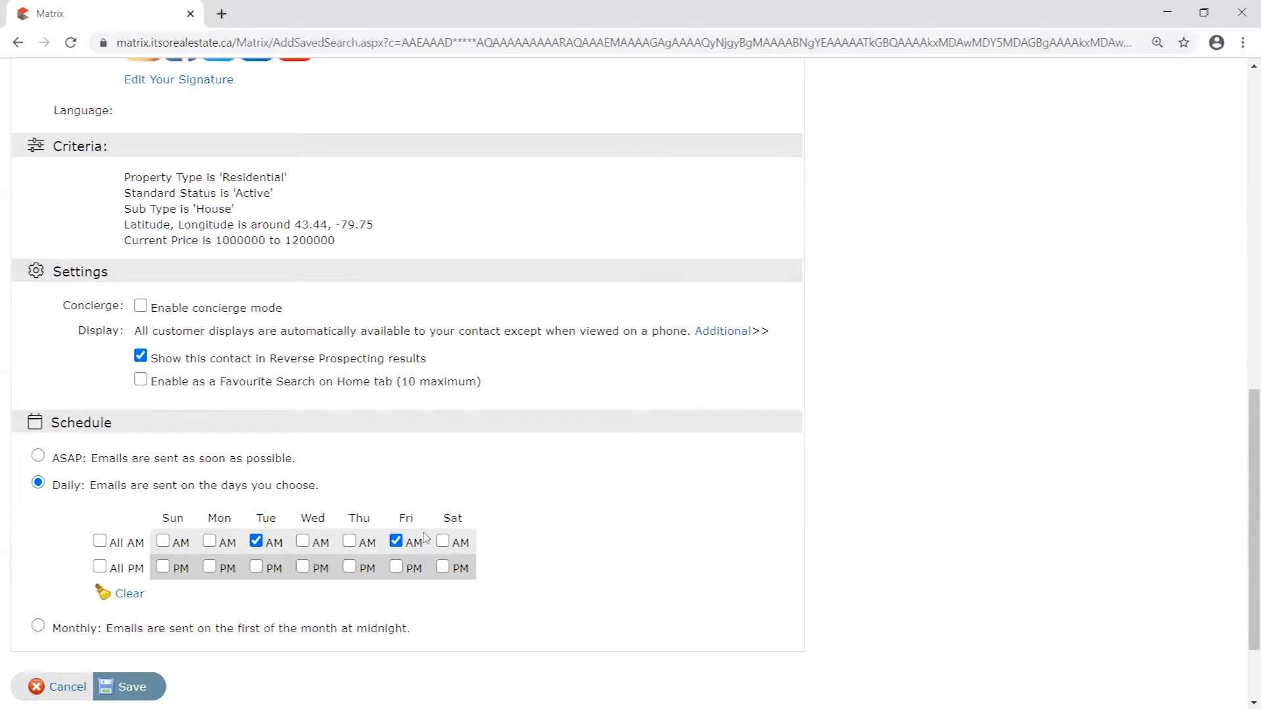
- Reselect AM for Sunday, Monday, Wednesday, Thursday and Saturday in the auto email's daily schedule
click(163, 541)
click(209, 541)
click(350, 541)
click(302, 541)
click(443, 541)
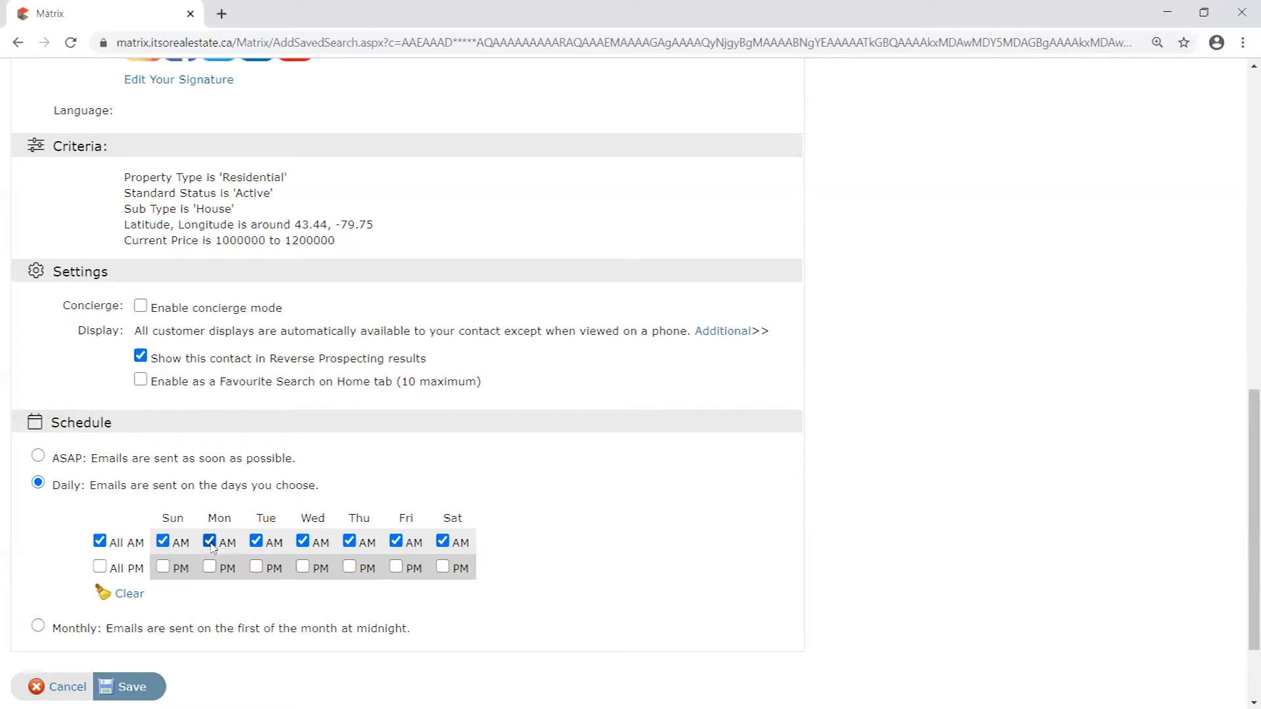
- Switch the auto email's schedule through ASAP, Monthly and Daily to compare the options and their descriptions
click(38, 456)
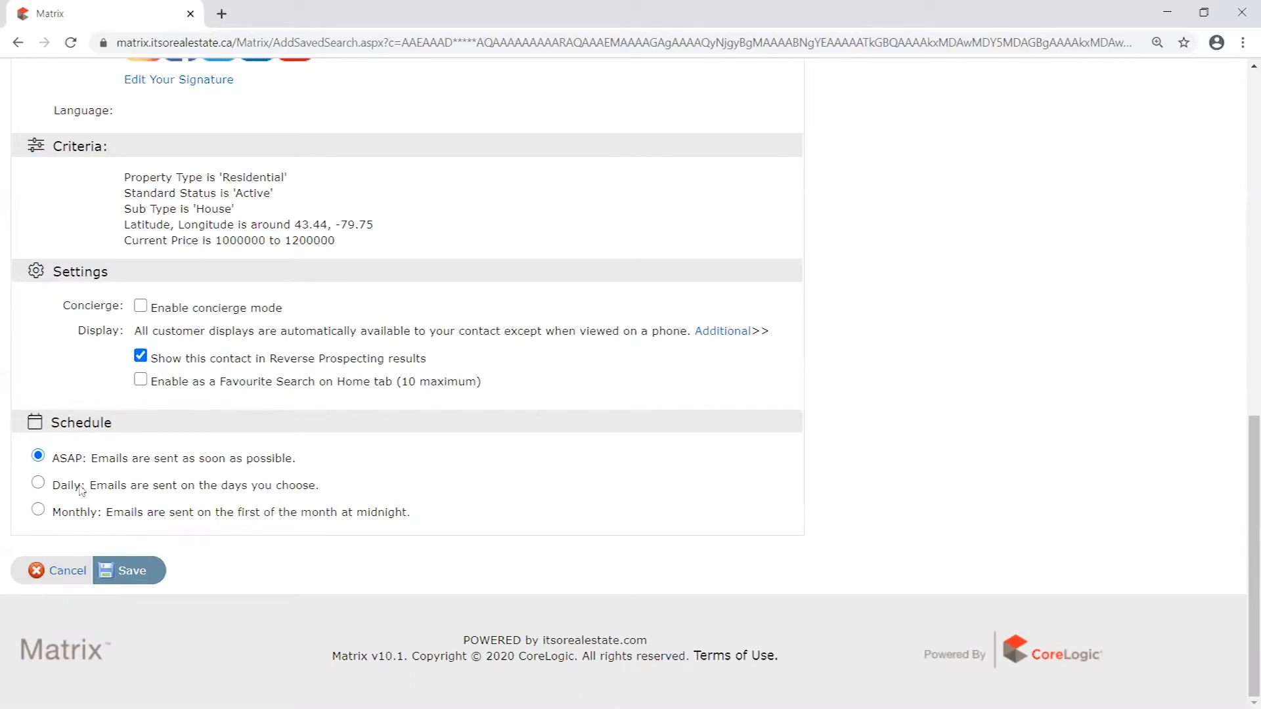
click(38, 510)
drag(55, 485, 221, 516)
click(75, 513)
click(471, 523)
click(40, 485)
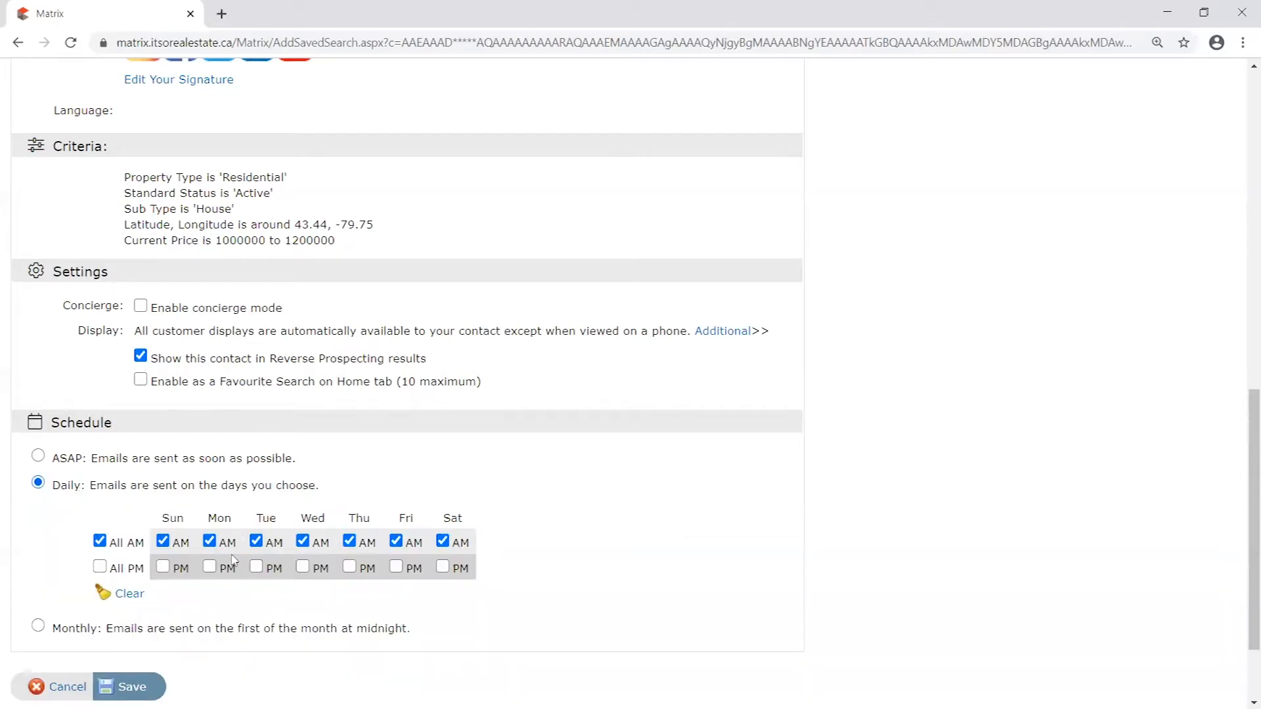
- Set the auto email's schedule to ASAP and review its description and the latitude/longitude criterion
click(38, 457)
drag(257, 460, 58, 460)
click(329, 467)
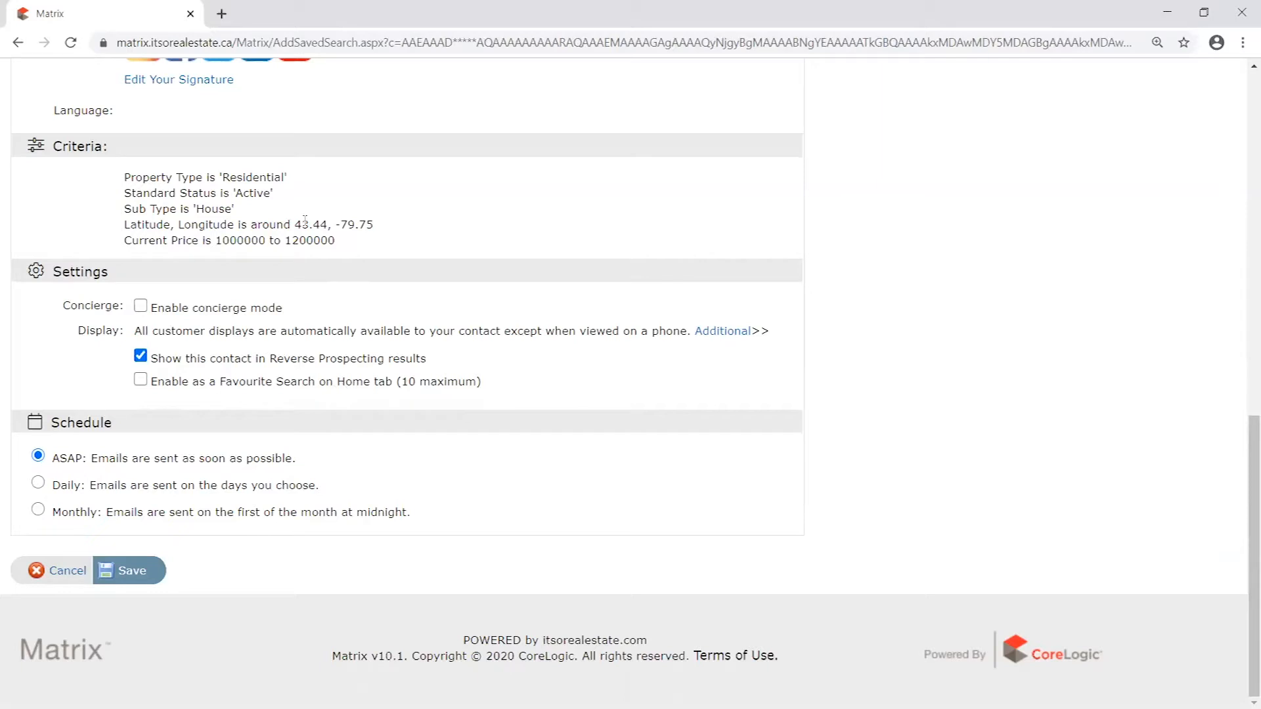
drag(373, 225, 262, 225)
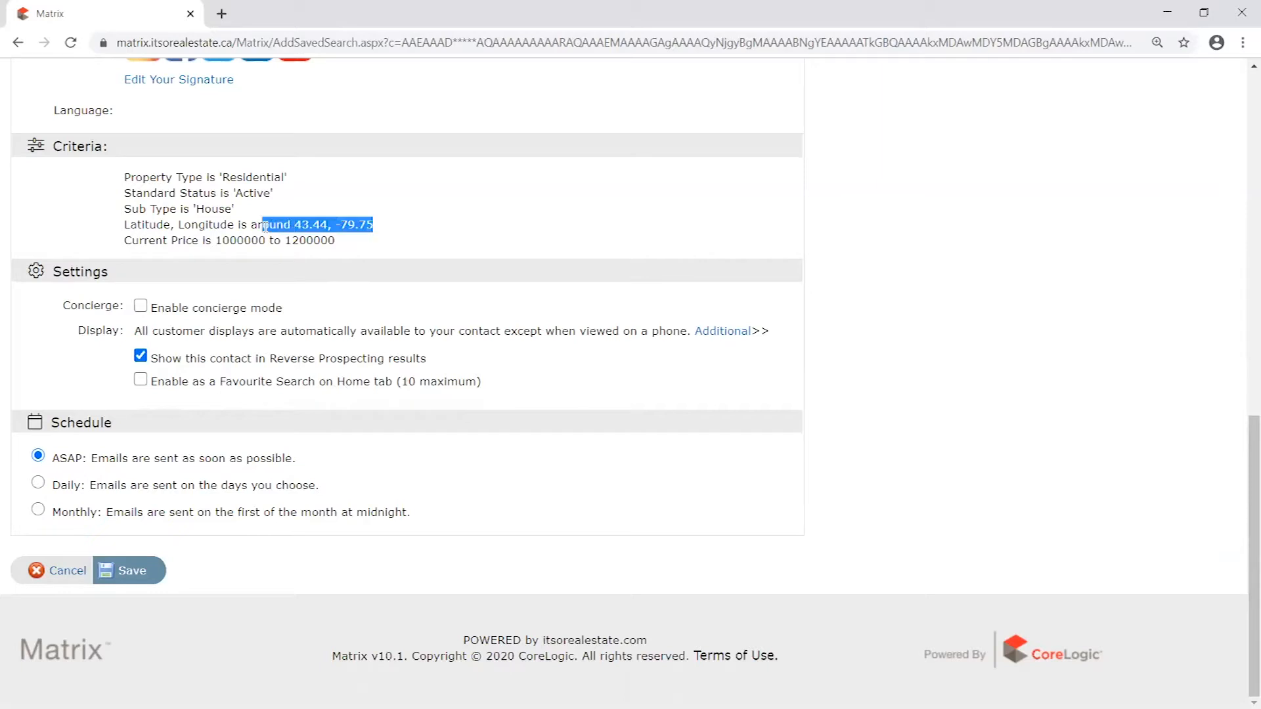
click(108, 463)
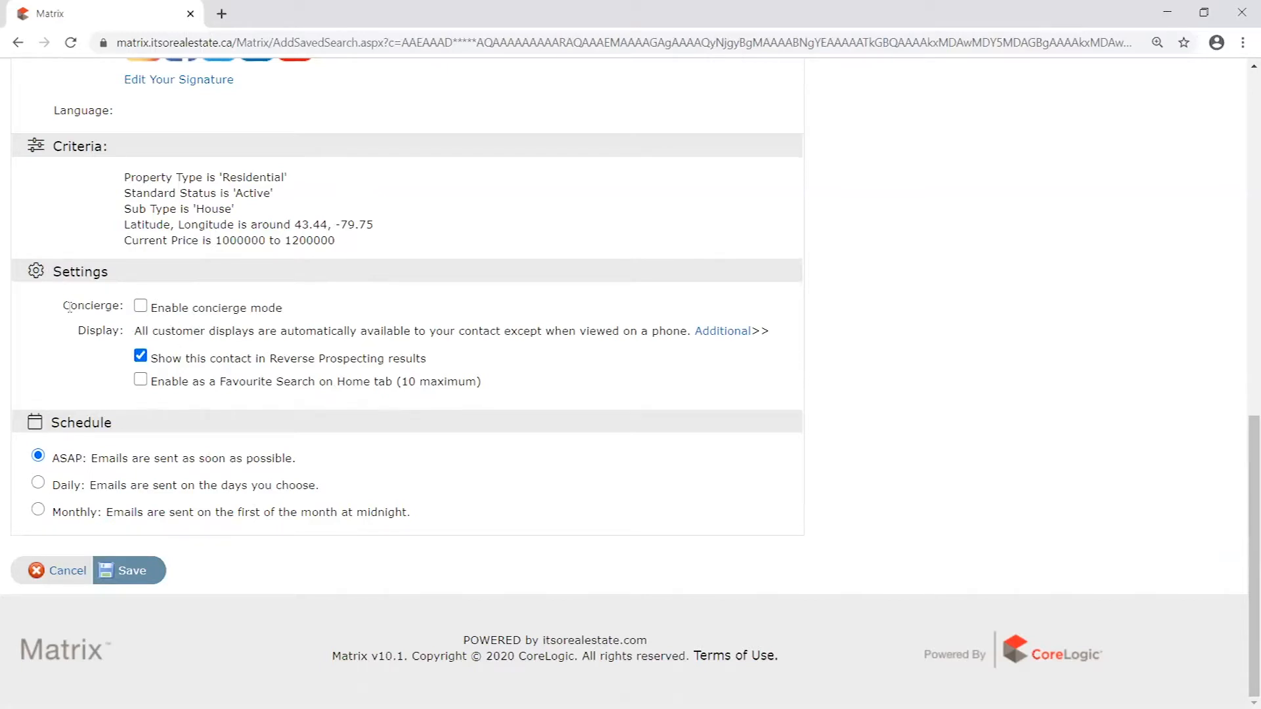
- Examine the Concierge setting alongside the auto email's search criteria
drag(69, 307, 282, 306)
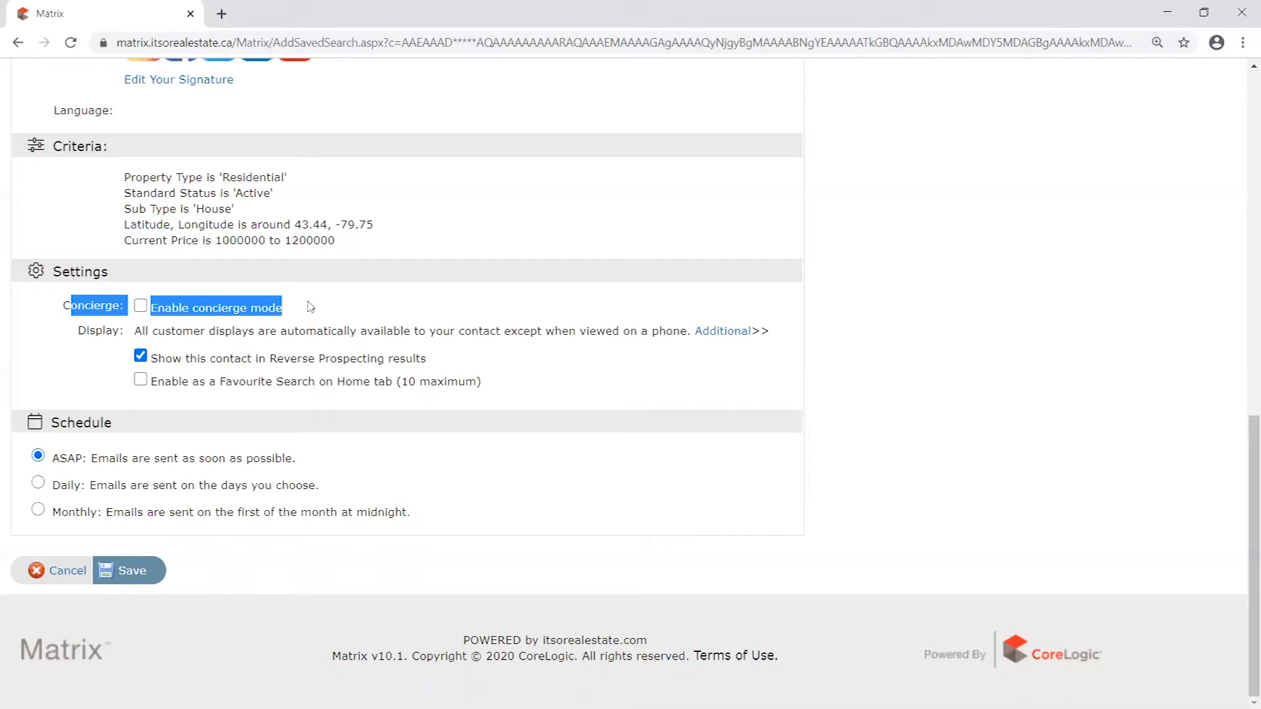
drag(63, 306, 125, 308)
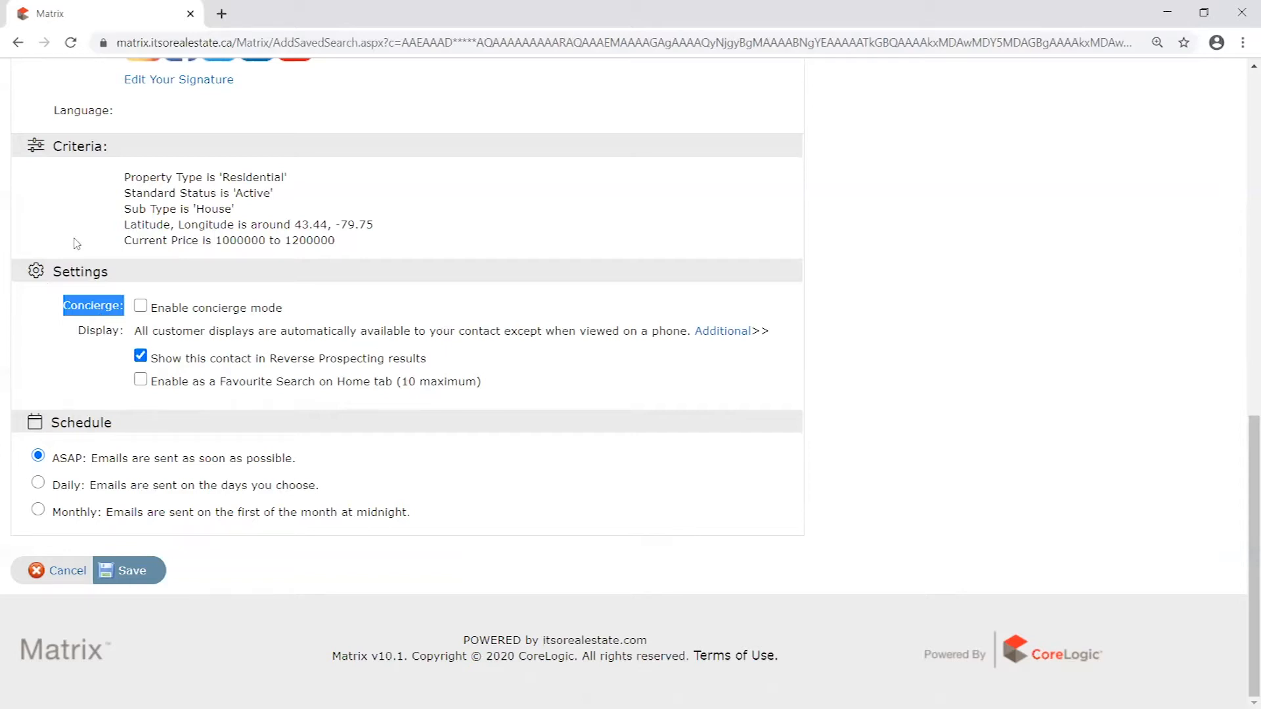
drag(125, 176, 374, 246)
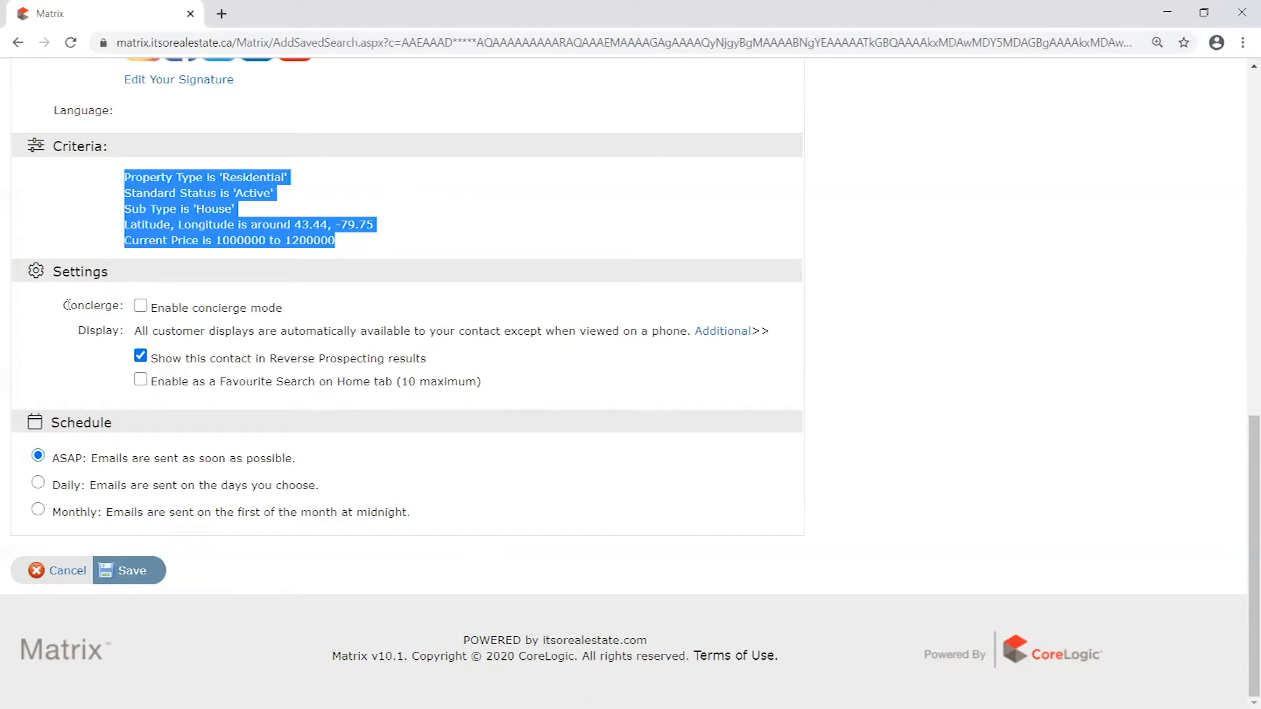
drag(65, 305, 128, 312)
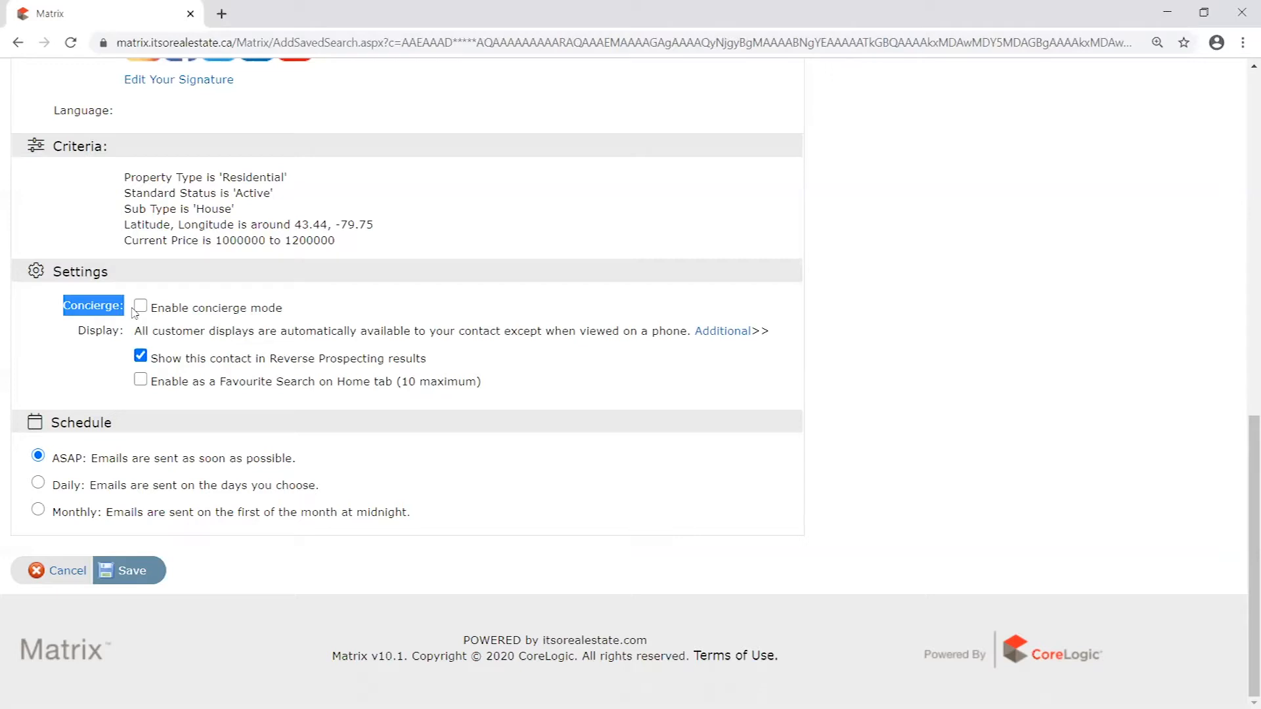
drag(339, 241, 113, 188)
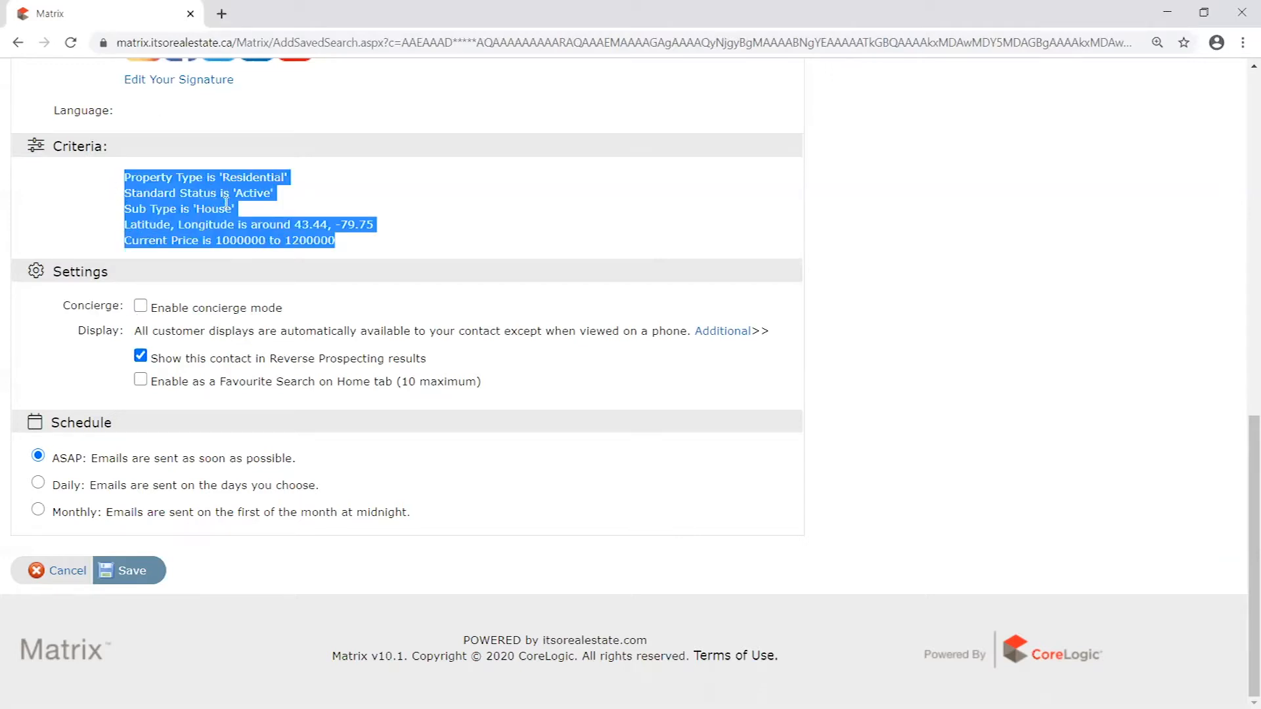
drag(65, 306, 129, 306)
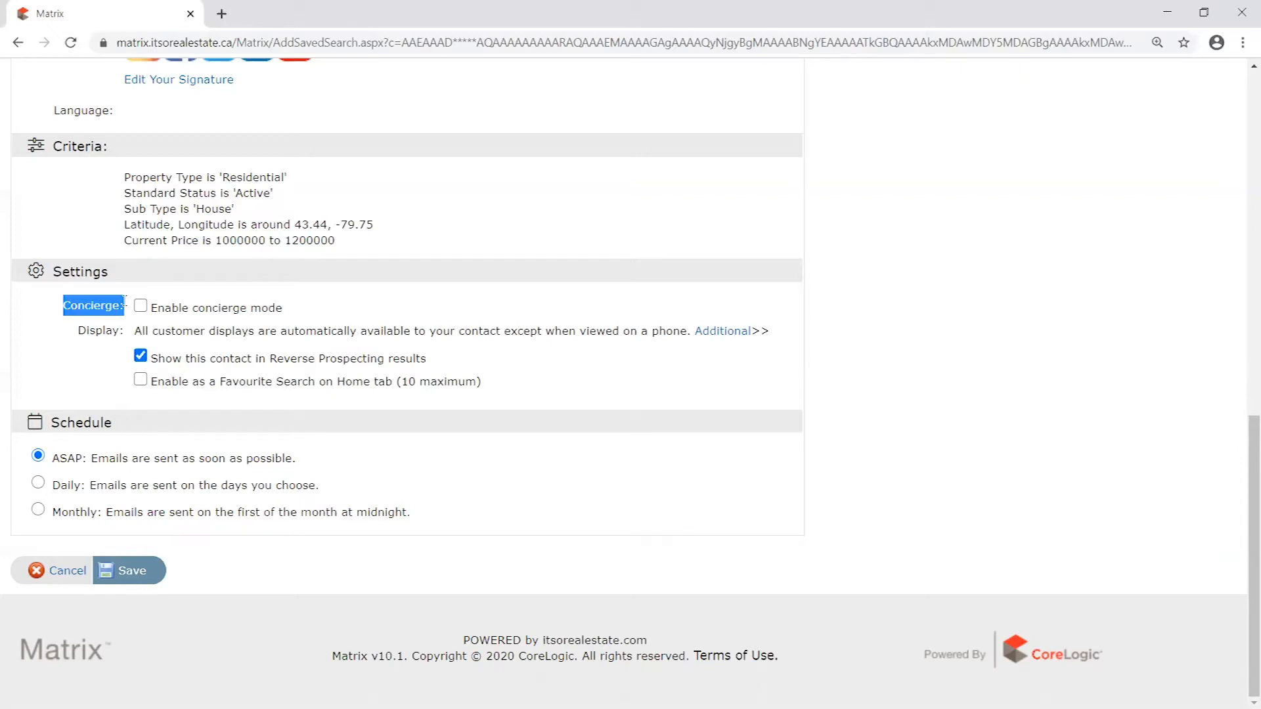
click(131, 307)
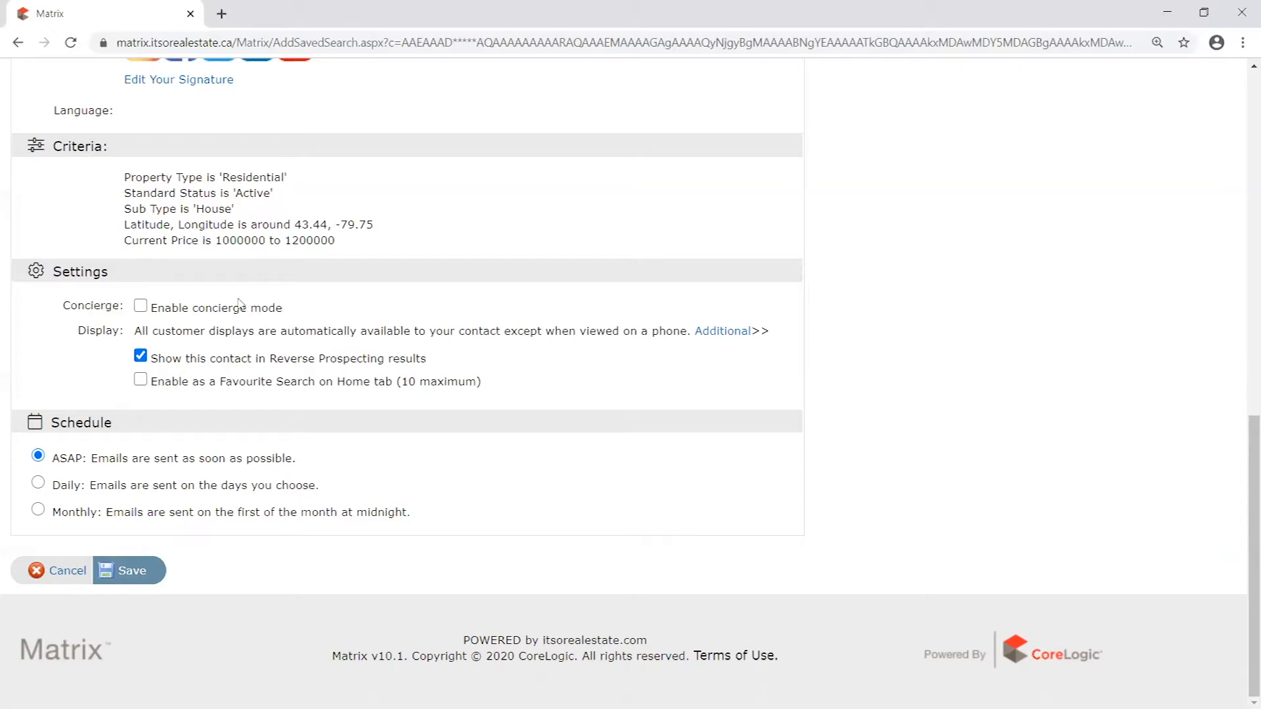
triple_click(279, 296)
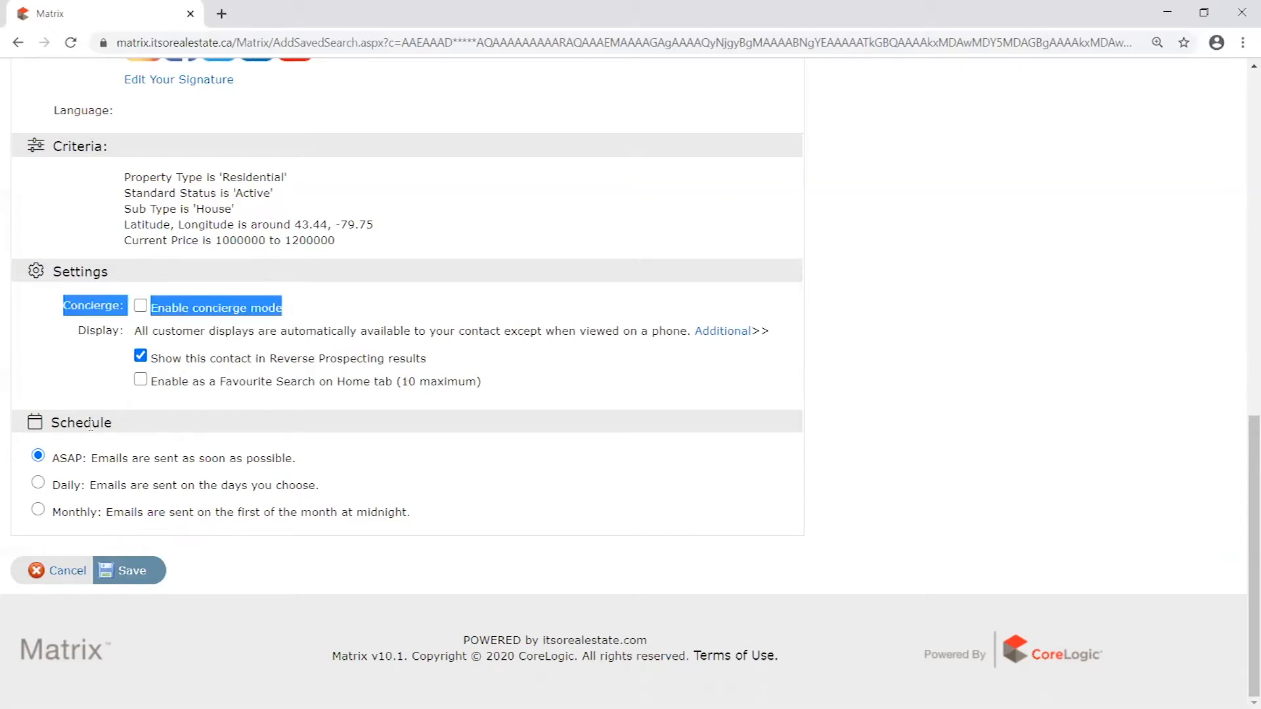
- Toggle concierge mode on and off to compare its alert options with the regular schedule, leaving it disabled
click(141, 307)
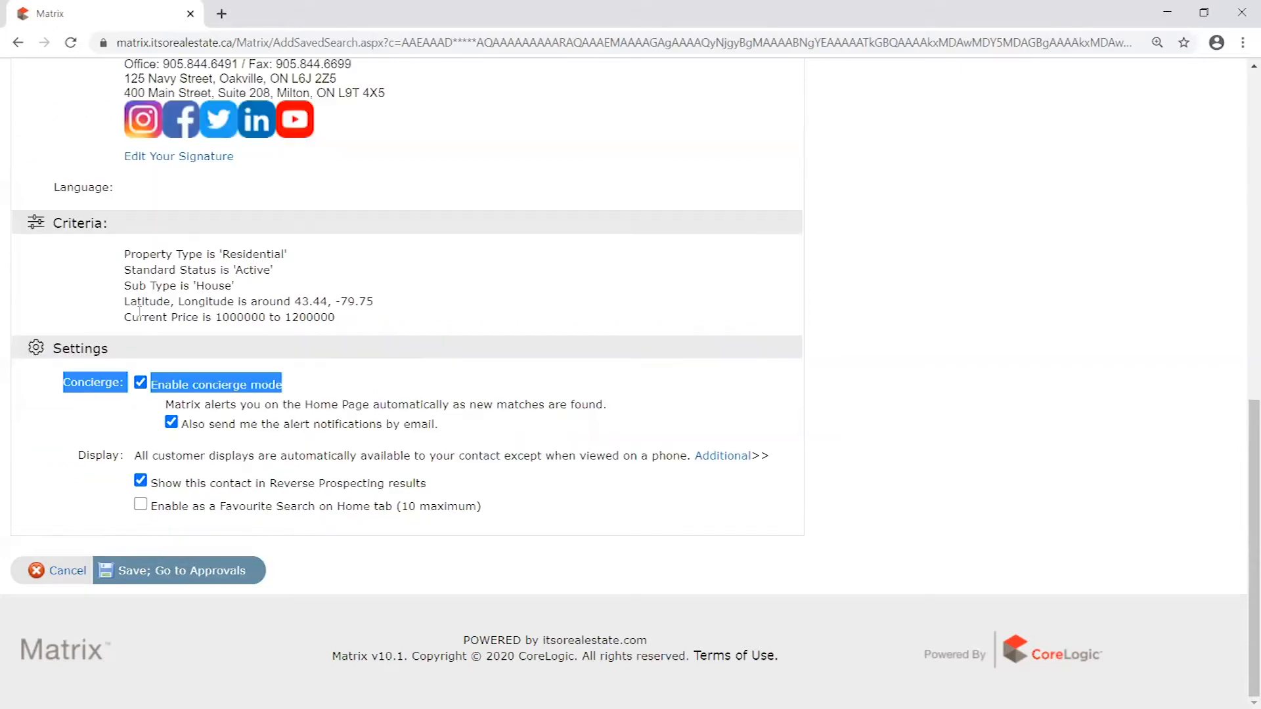
click(150, 381)
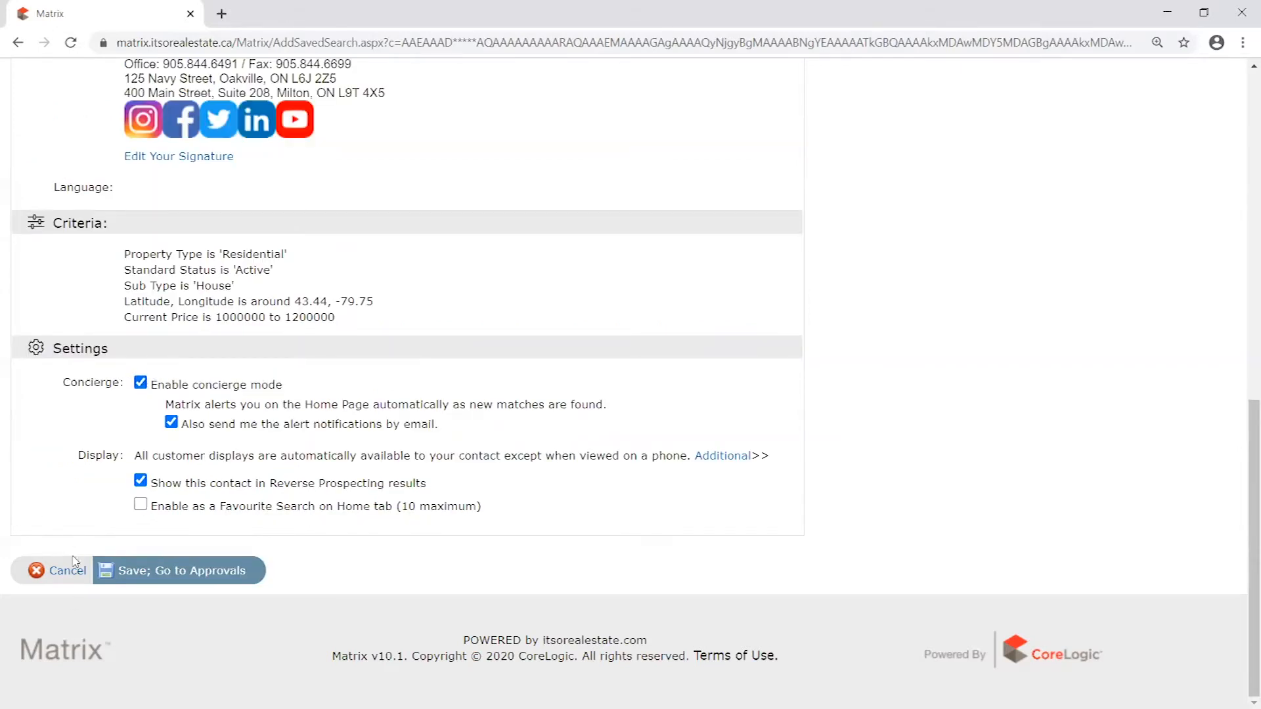
click(141, 382)
click(140, 382)
click(140, 383)
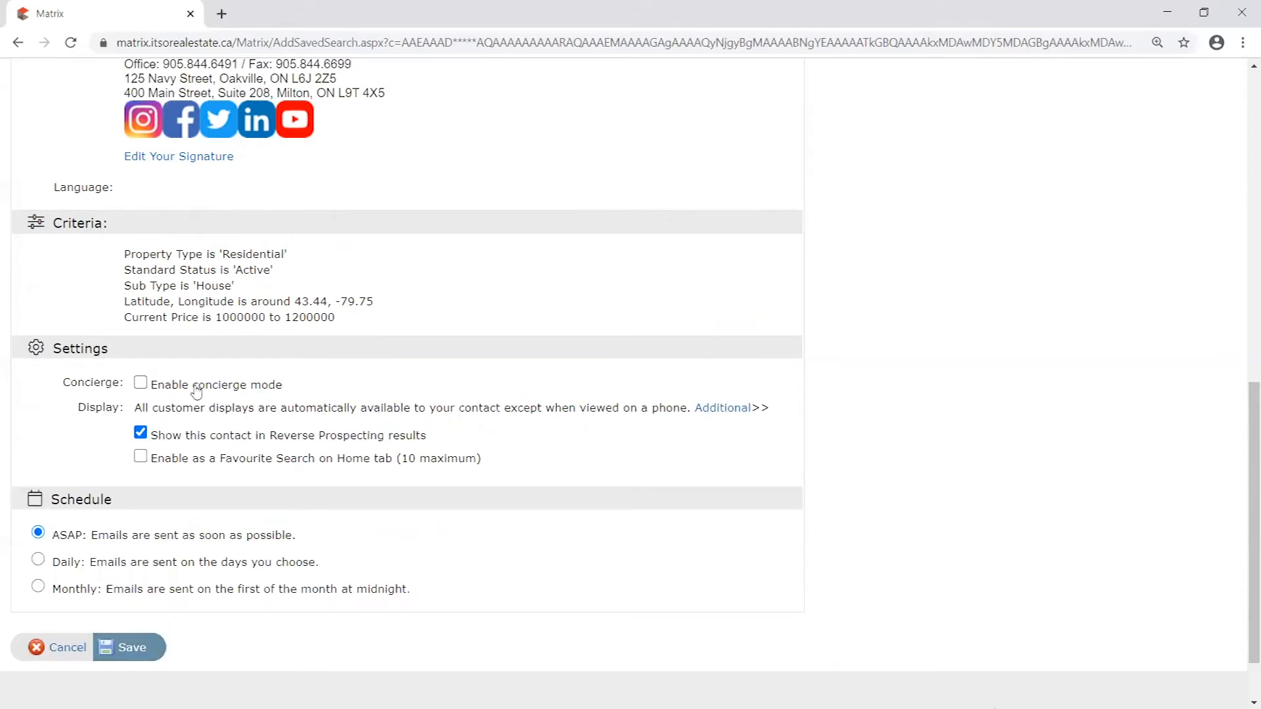
click(140, 383)
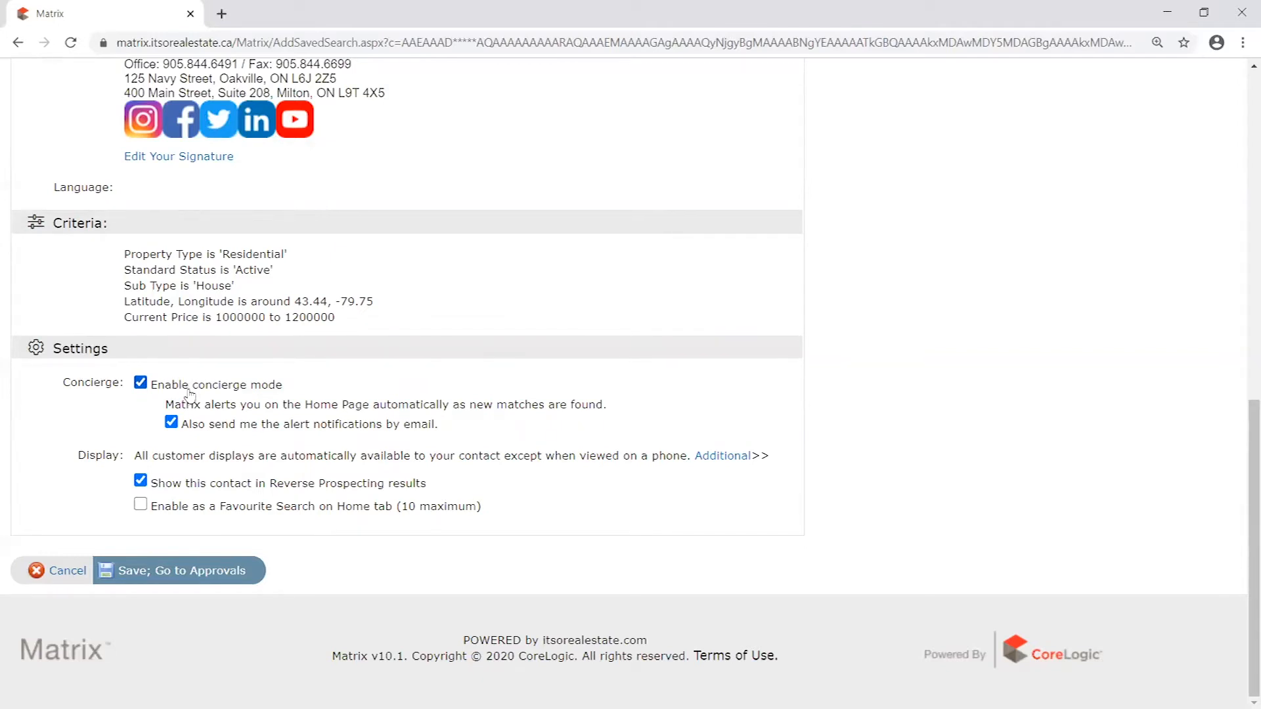
click(141, 382)
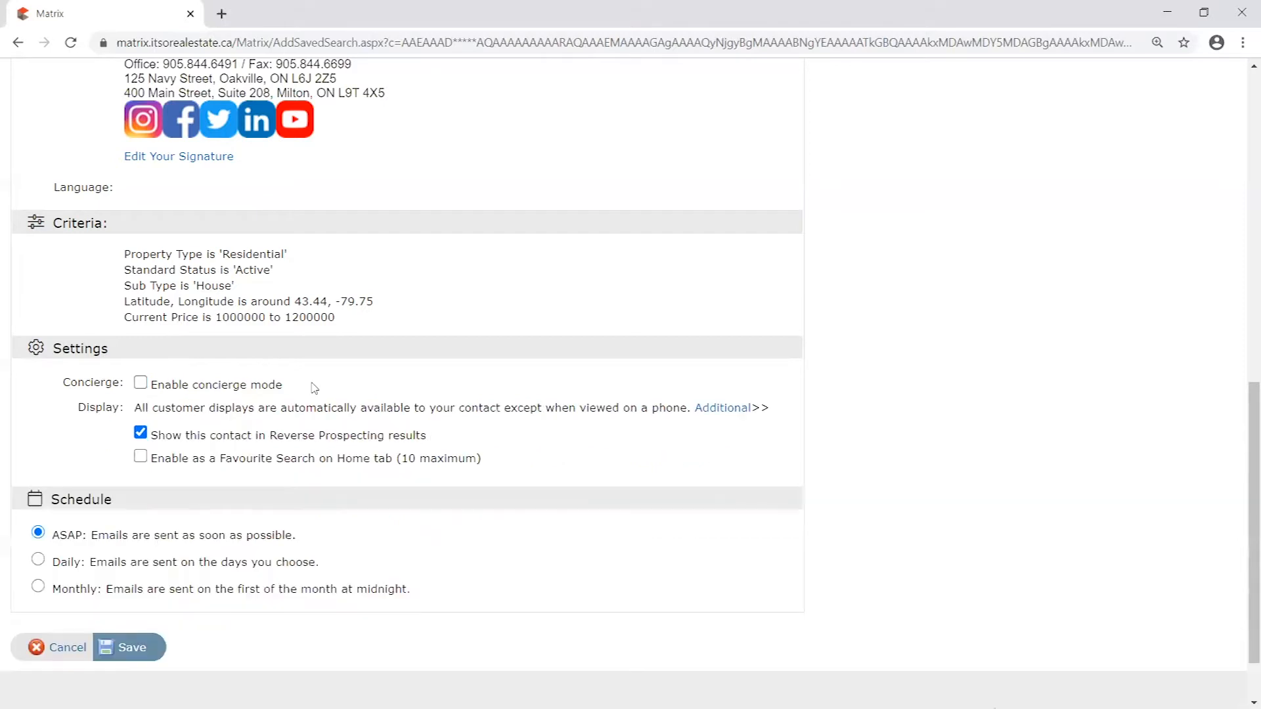
- Recheck the ASAP schedule description and save the auto email
scroll(499, 450, down, 1)
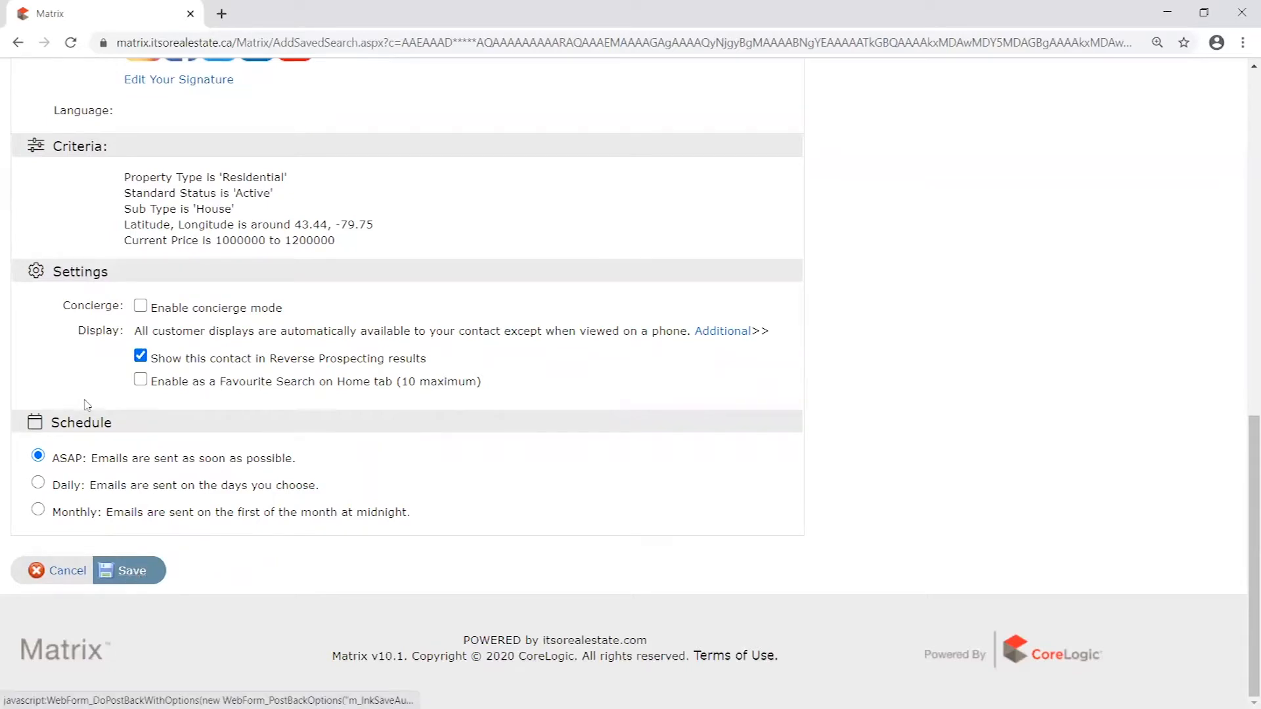
drag(53, 458, 305, 470)
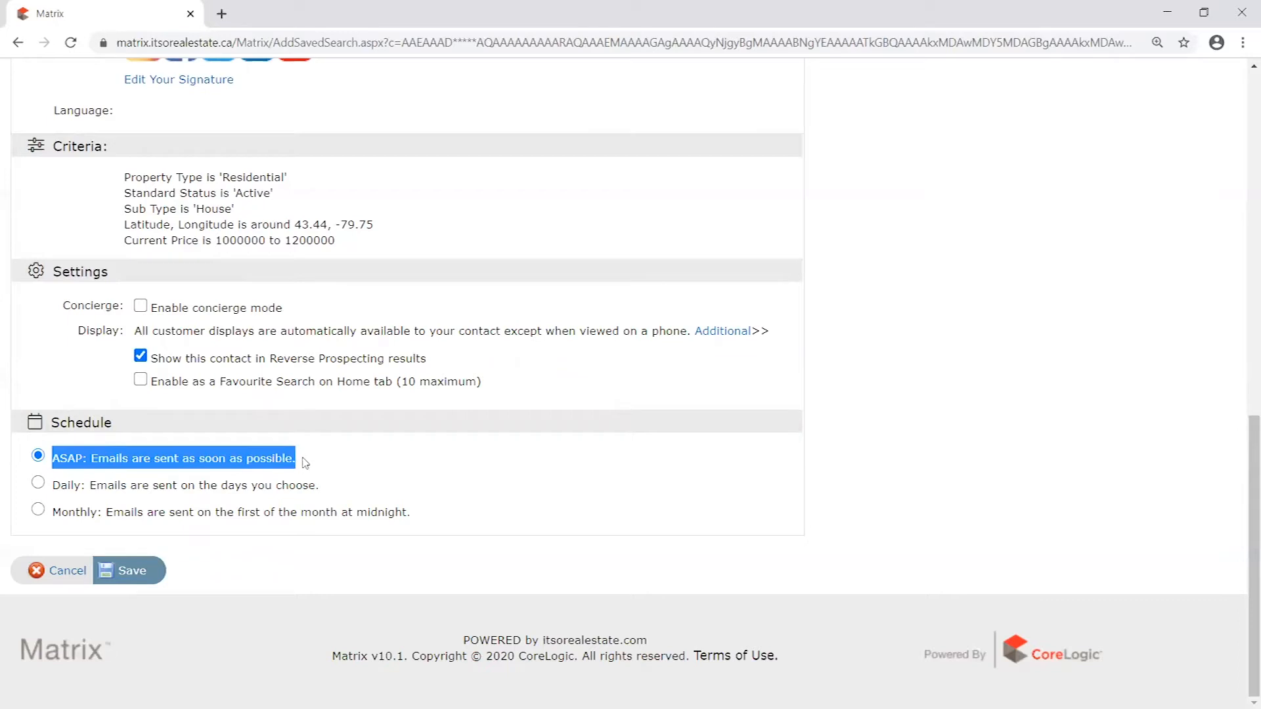
click(295, 456)
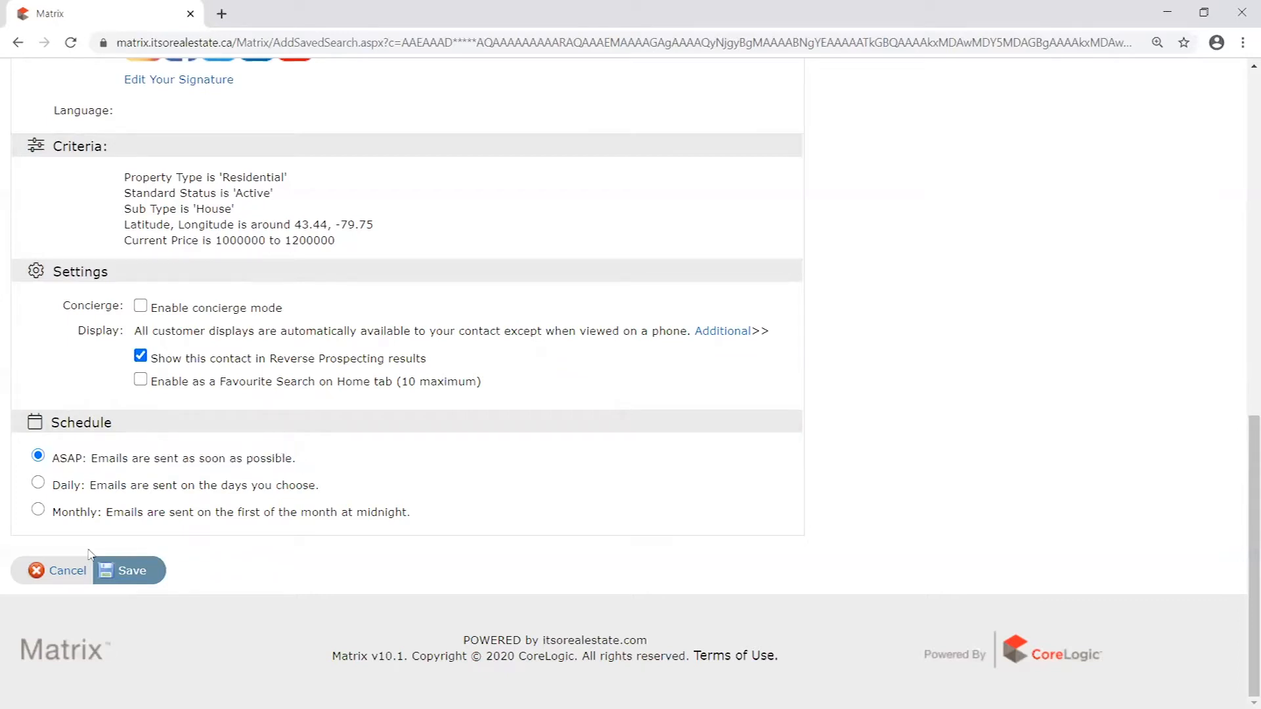
click(134, 575)
click(129, 572)
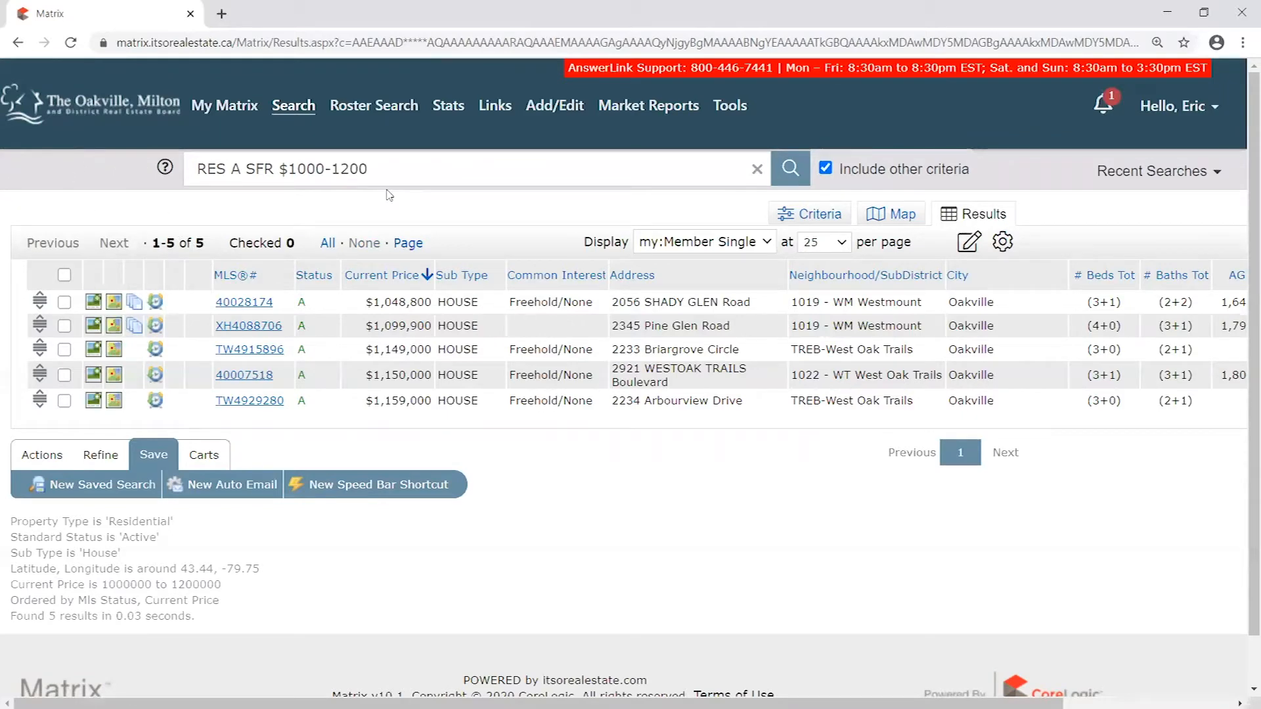
- Open the My Matrix dashboard after checking the home page for the Concierge widget in the Additional section
click(234, 108)
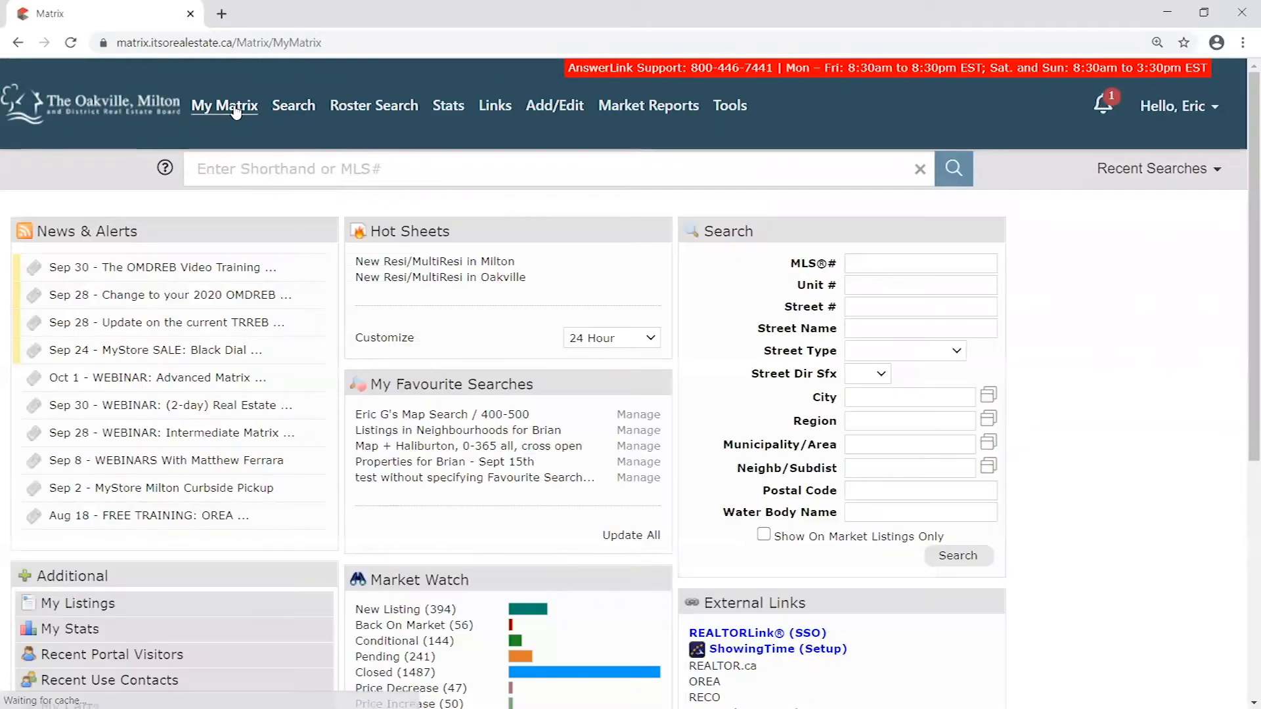
scroll(672, 385, down, 3)
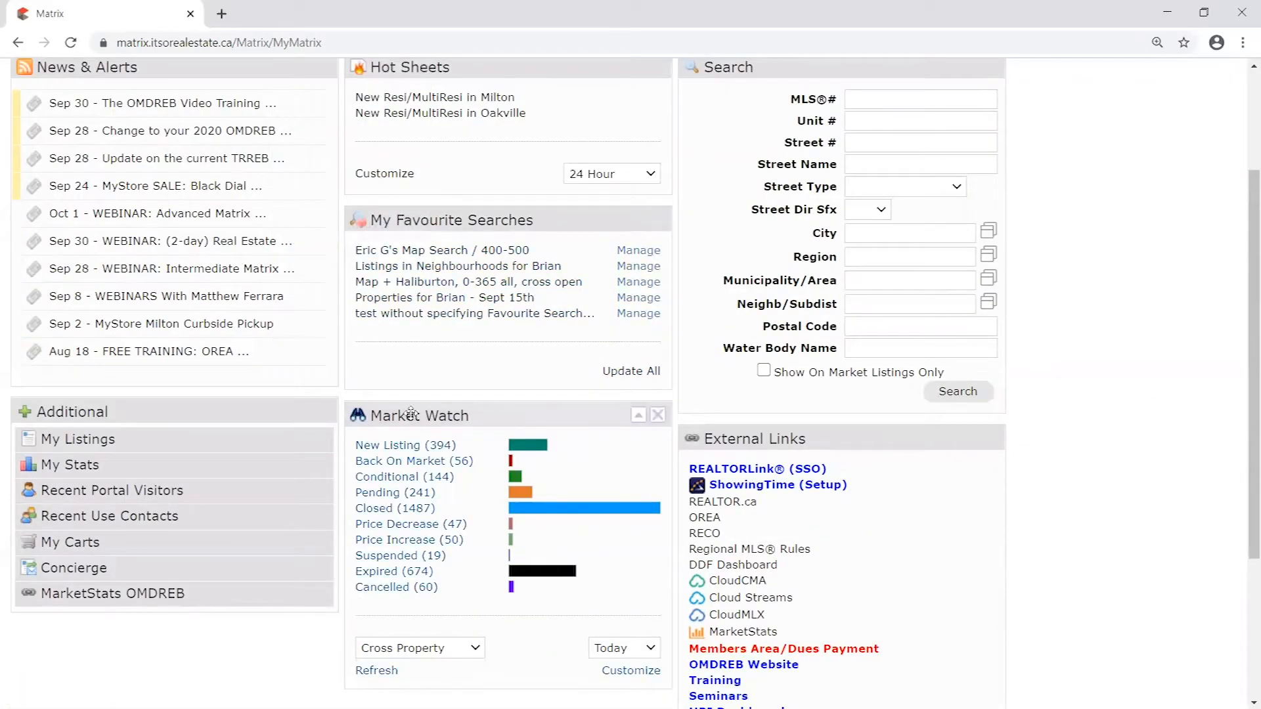
scroll(394, 413, down, 1)
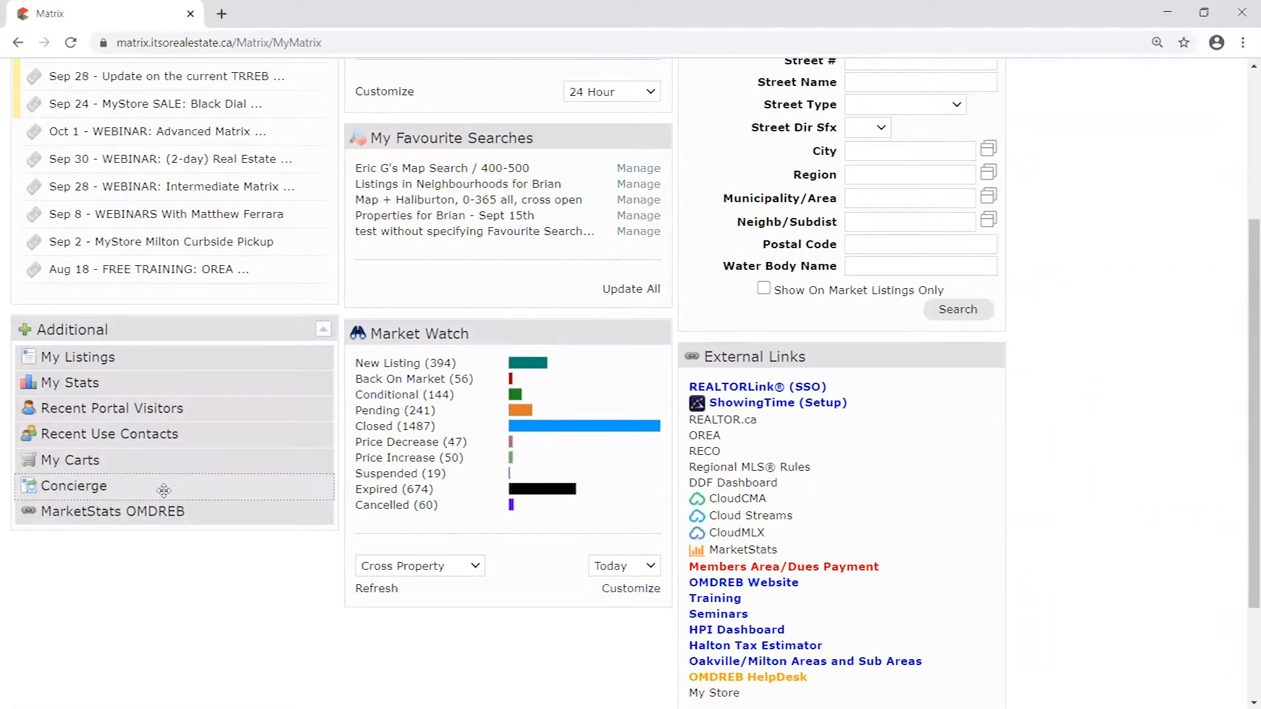
scroll(414, 140, up, 2)
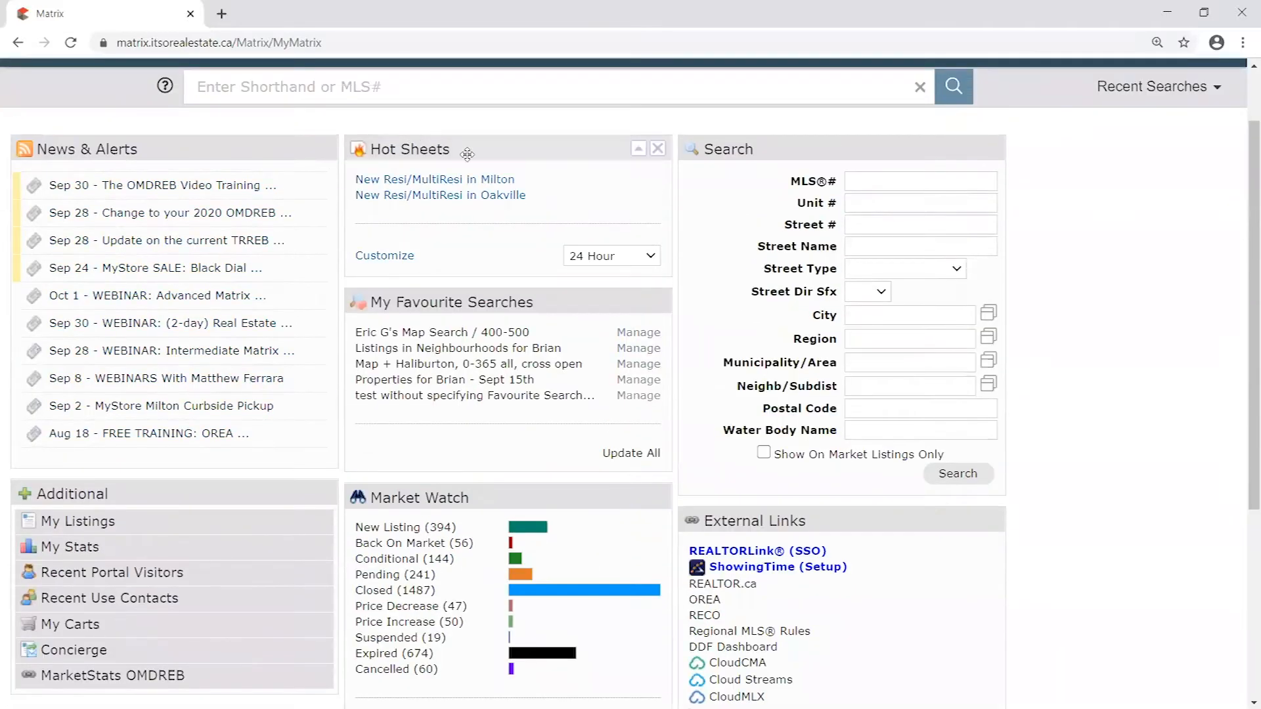
scroll(437, 131, up, 1)
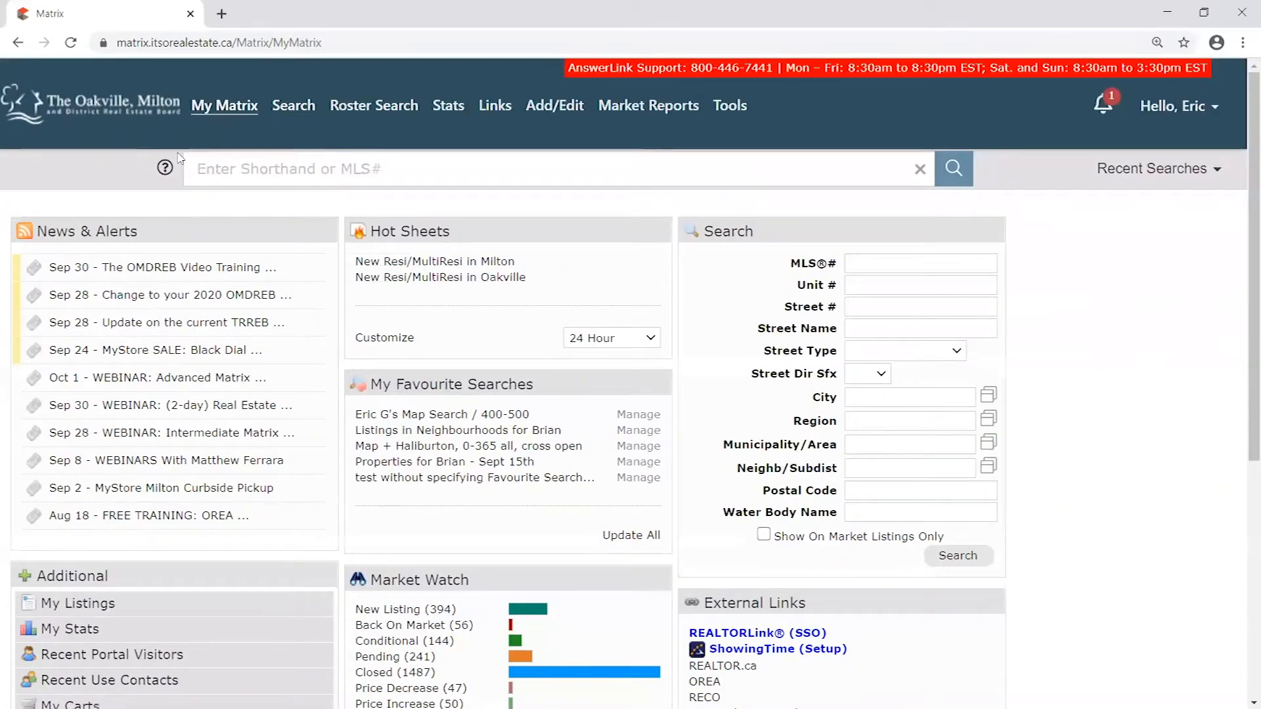
click(136, 107)
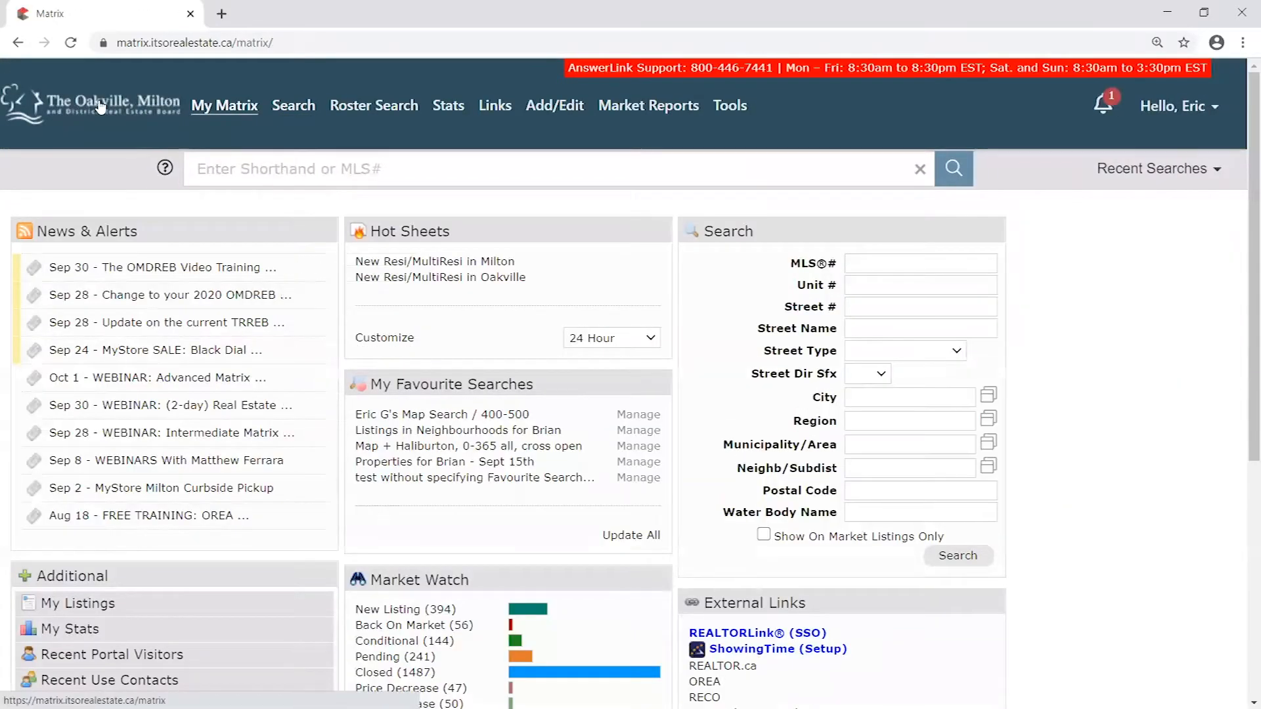
mouse_move(225, 108)
click(238, 136)
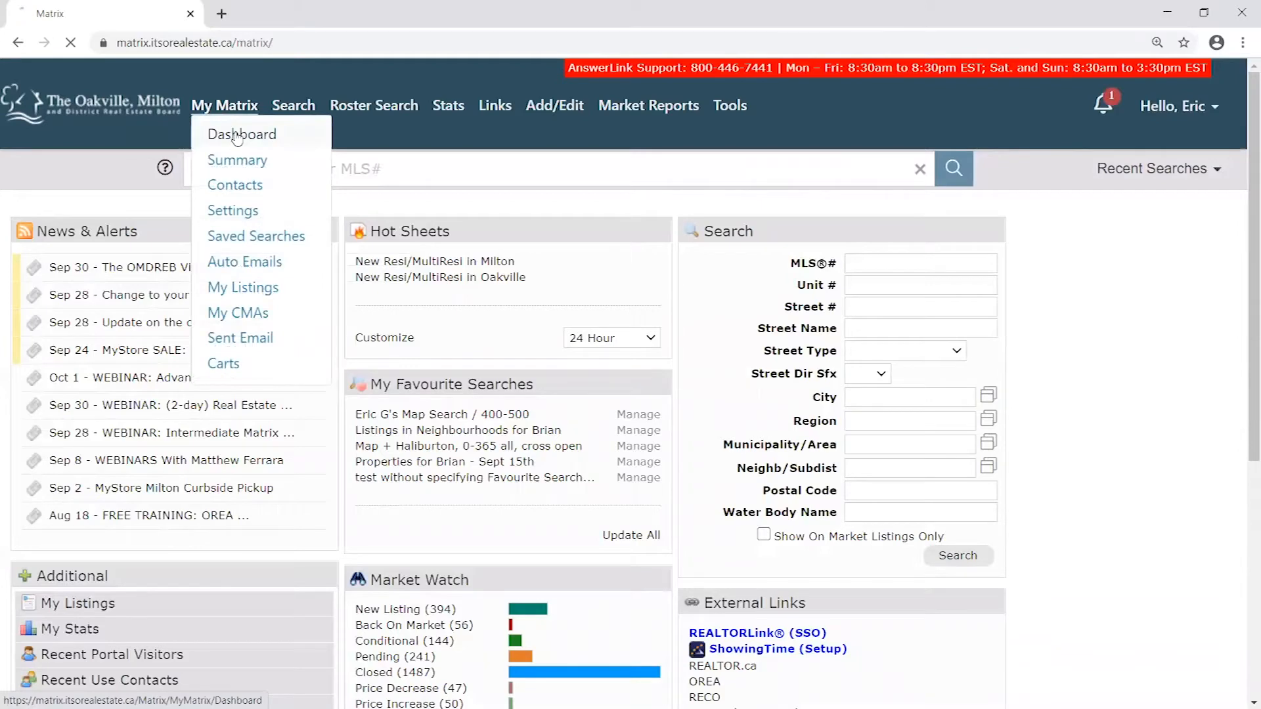
- Move the Concierge widget from the Additional section to the middle column above Hot Sheets
scroll(92, 403, down, 5)
drag(92, 403, 459, 157)
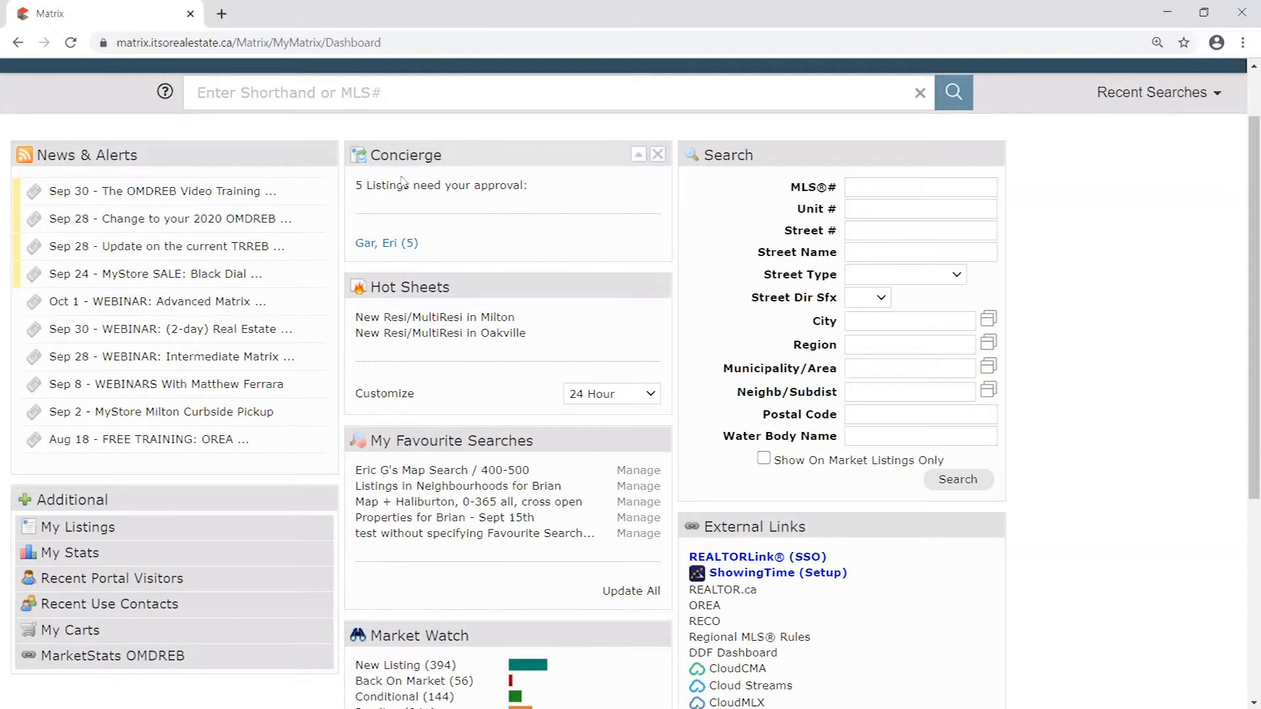
mouse_move(453, 155)
mouse_down()
mouse_move(480, 155)
mouse_move(437, 166)
mouse_up()
- Read the Concierge widget's approval notice and open the approvals page for the contact listed there
drag(356, 184, 541, 188)
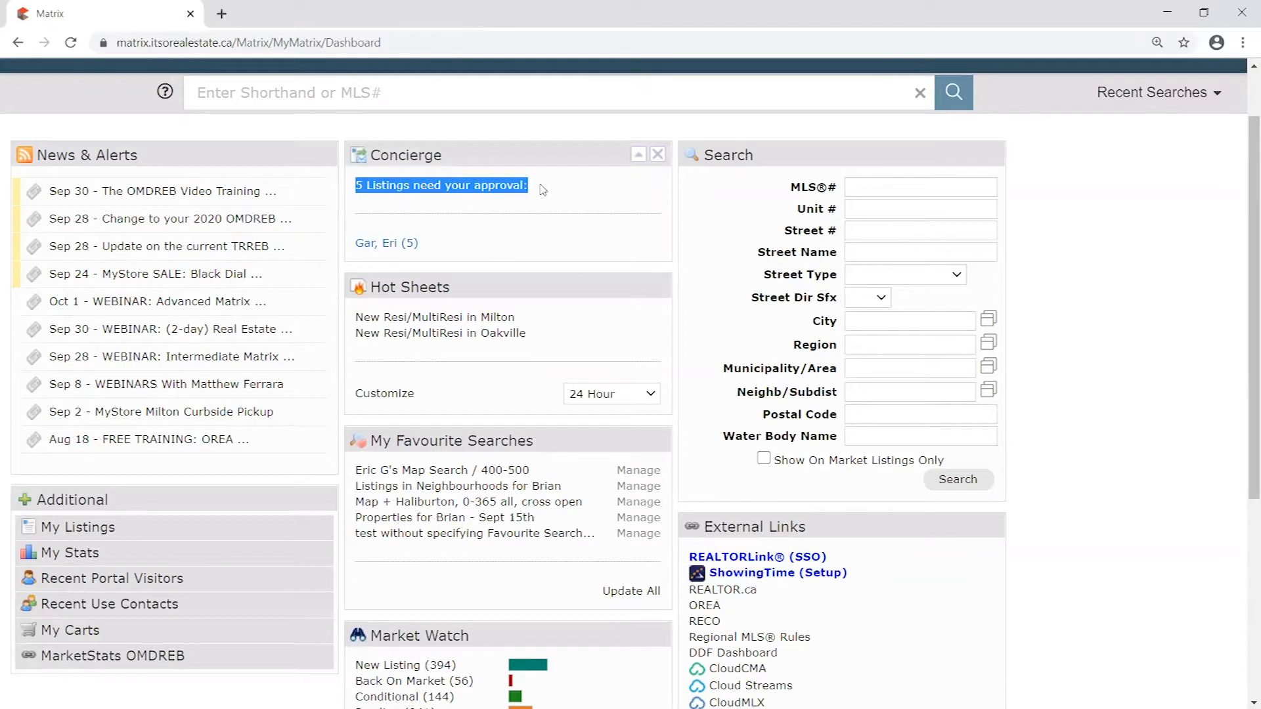
click(542, 190)
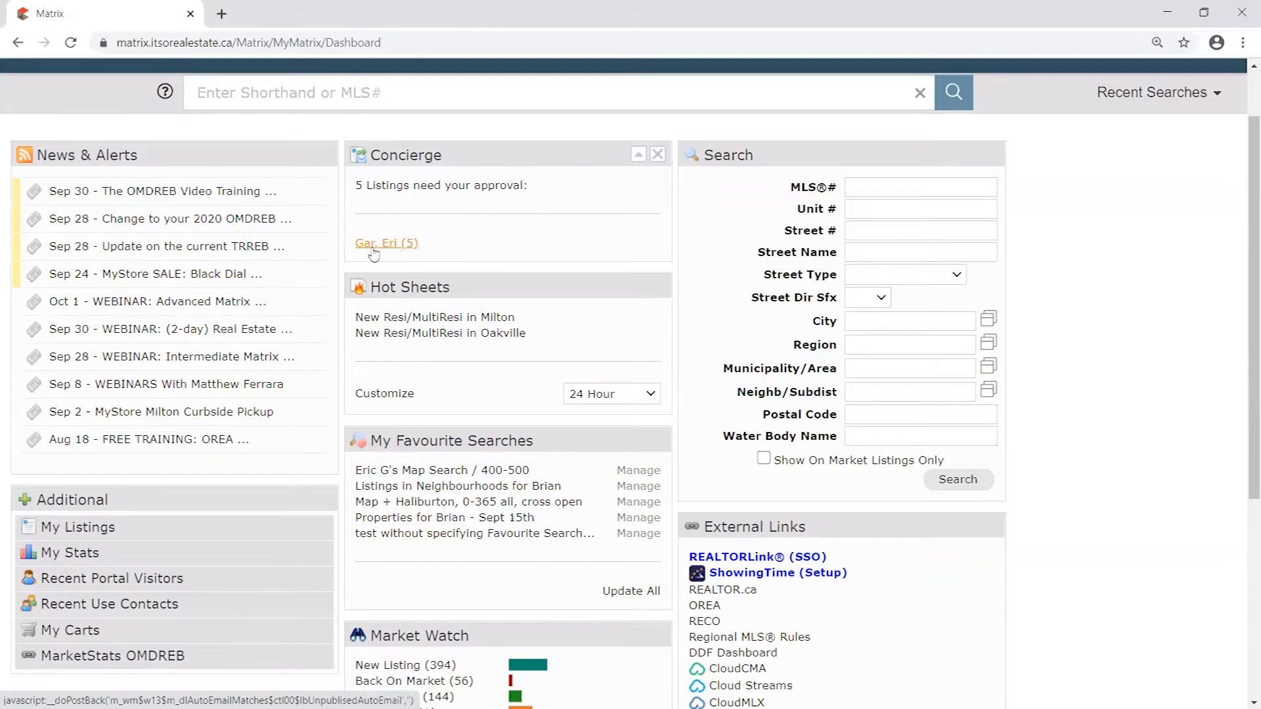
click(404, 245)
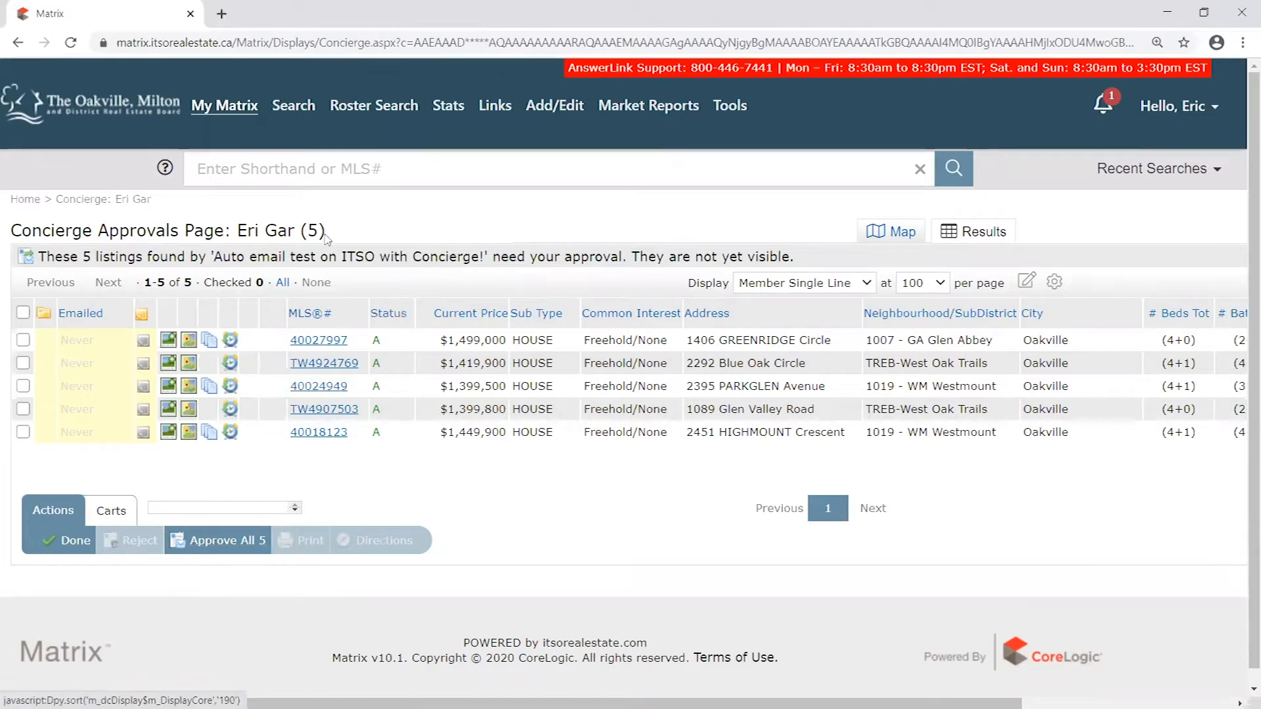
- Reject listing TW4924769 on the Concierge approvals page and approve all the remaining listings
drag(632, 256, 812, 263)
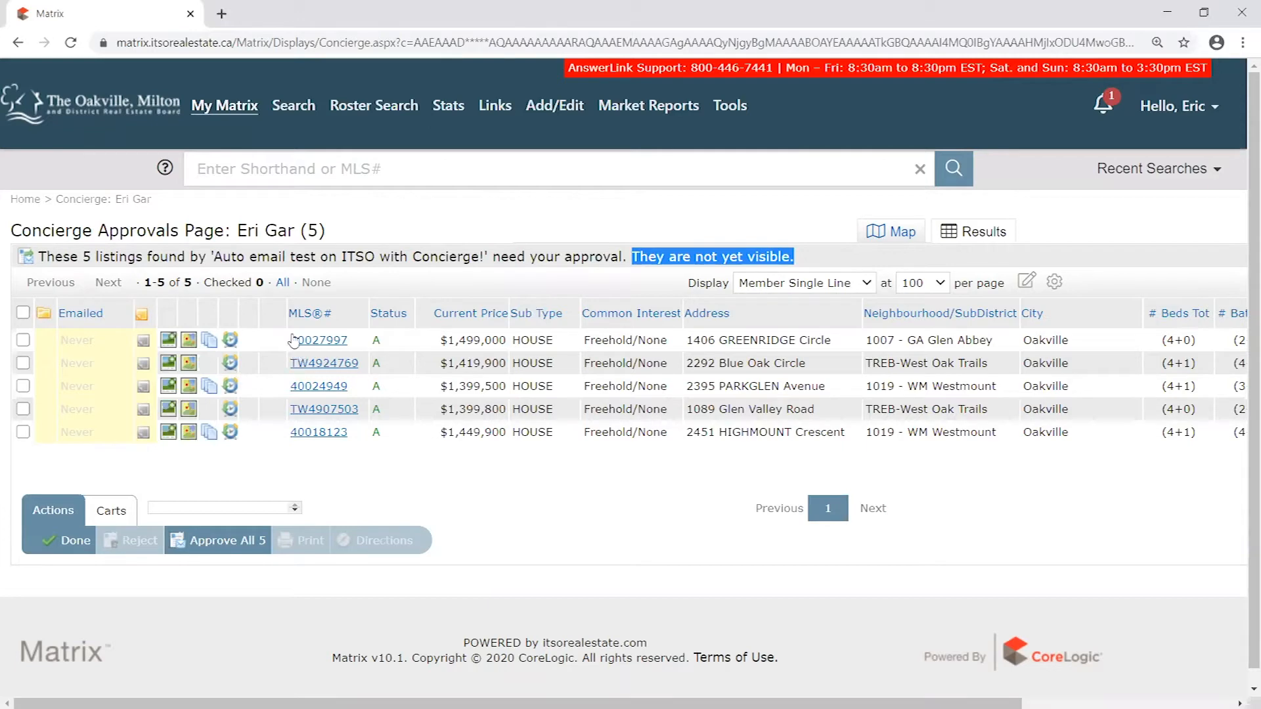
click(23, 340)
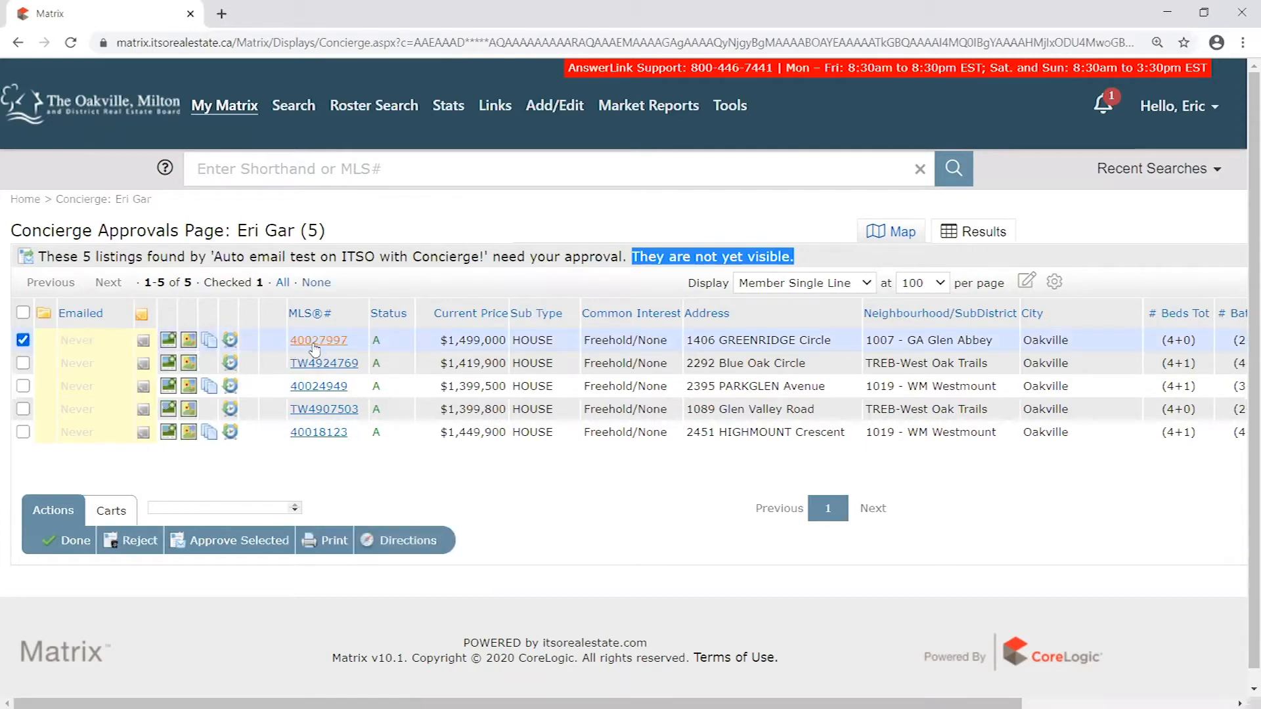
click(23, 362)
click(22, 340)
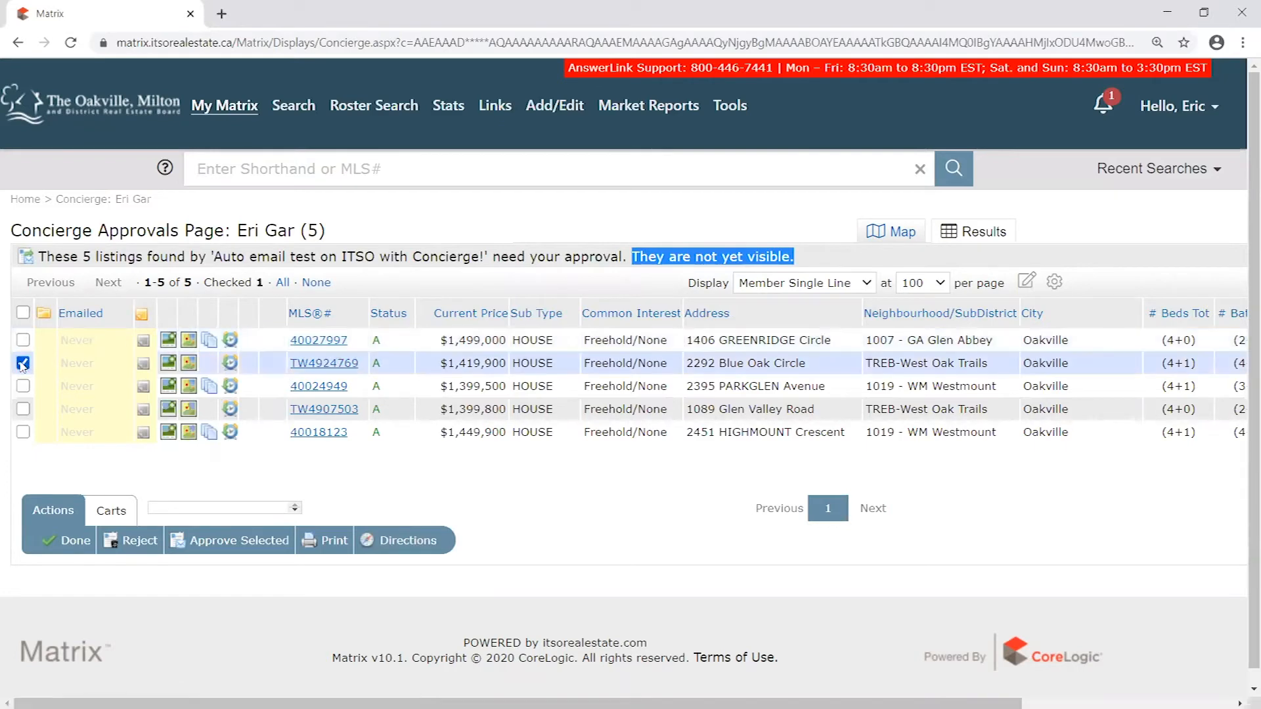
drag(716, 358, 818, 366)
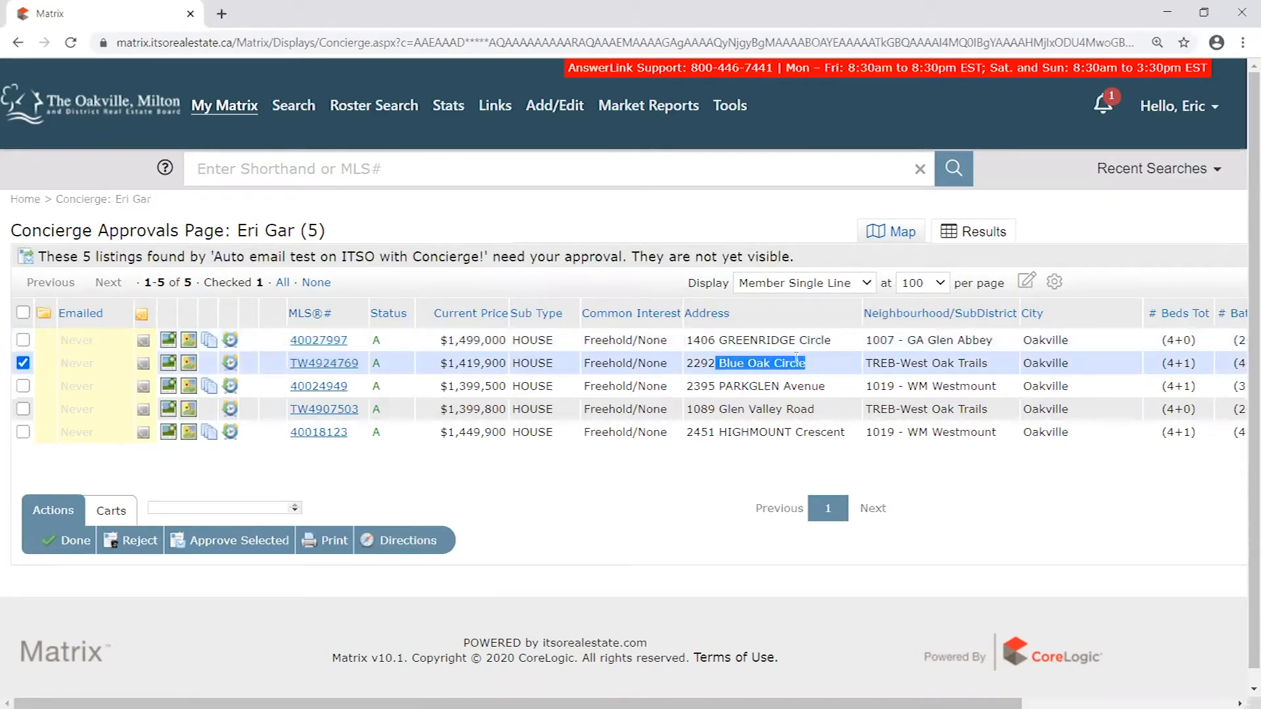
click(143, 545)
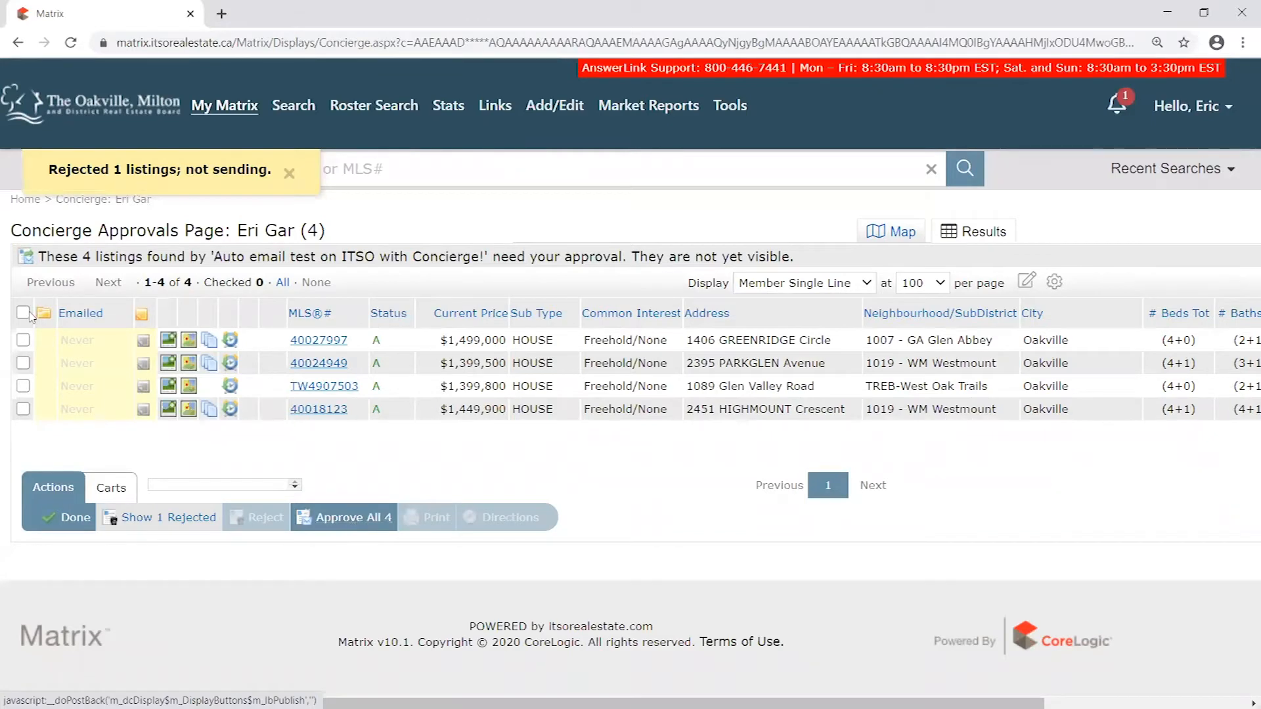
click(359, 523)
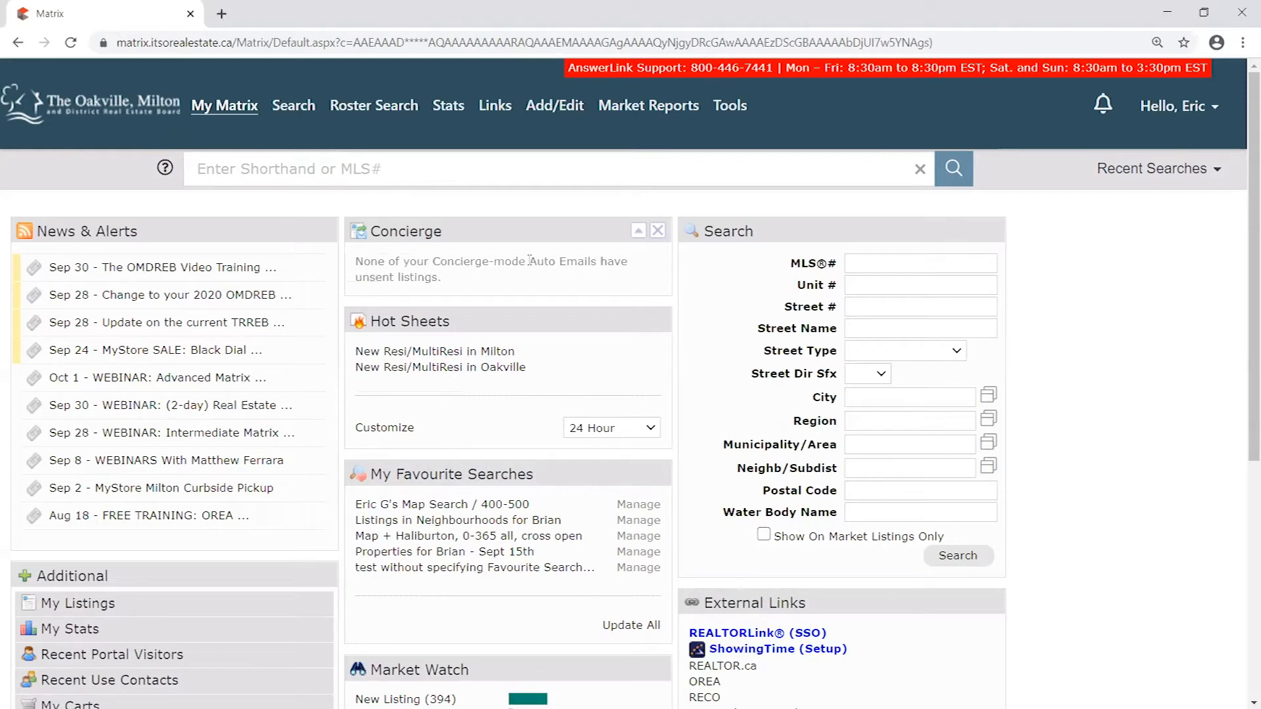
click(640, 106)
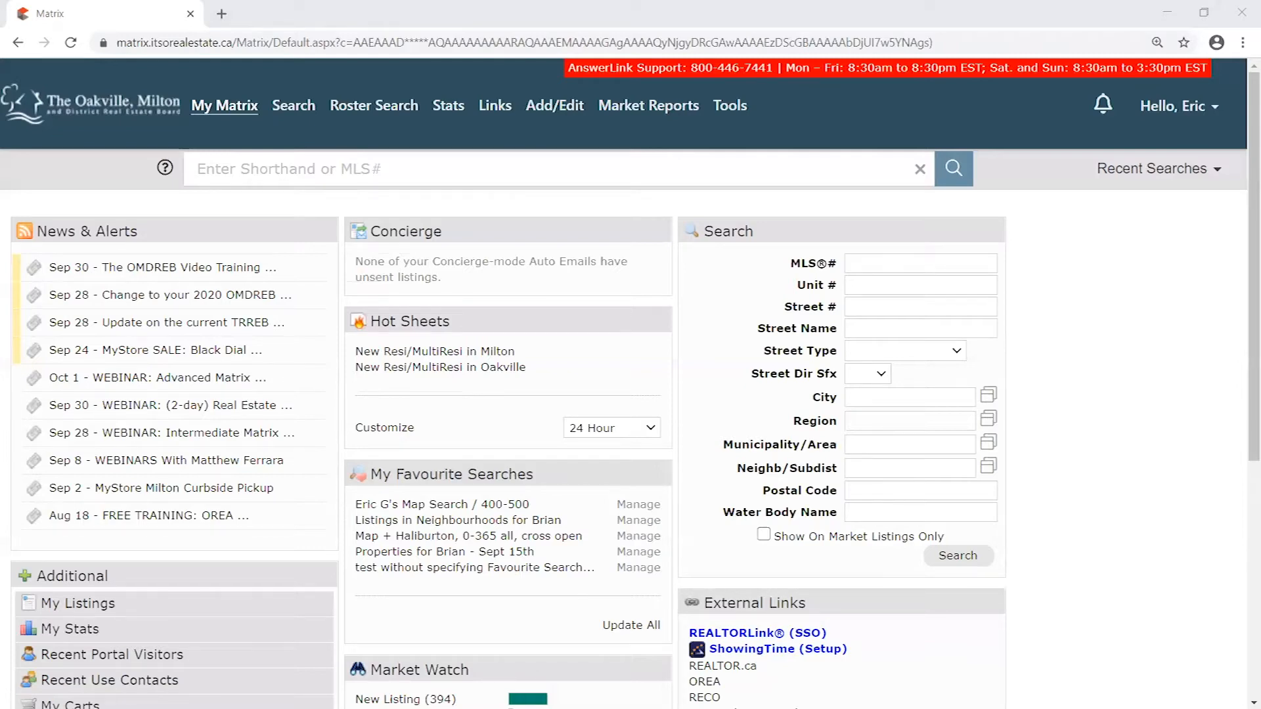
- Switch to the Outlook message "testing single emailed listing" and examine its greeting, body text and sign-off
key(alt+Tab)
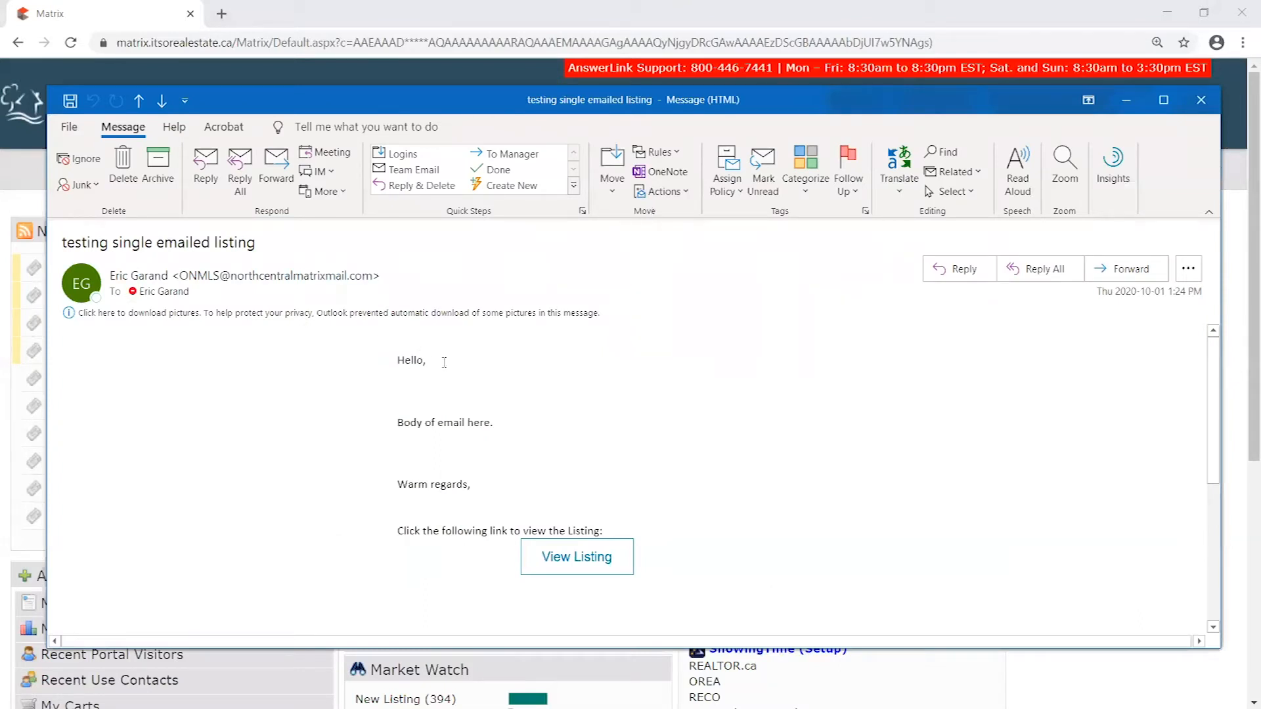
scroll(802, 464, down, 3)
scroll(767, 501, up, 3)
click(393, 362)
click(405, 361)
click(461, 352)
click(472, 390)
drag(471, 474, 399, 361)
click(399, 362)
drag(399, 362, 557, 487)
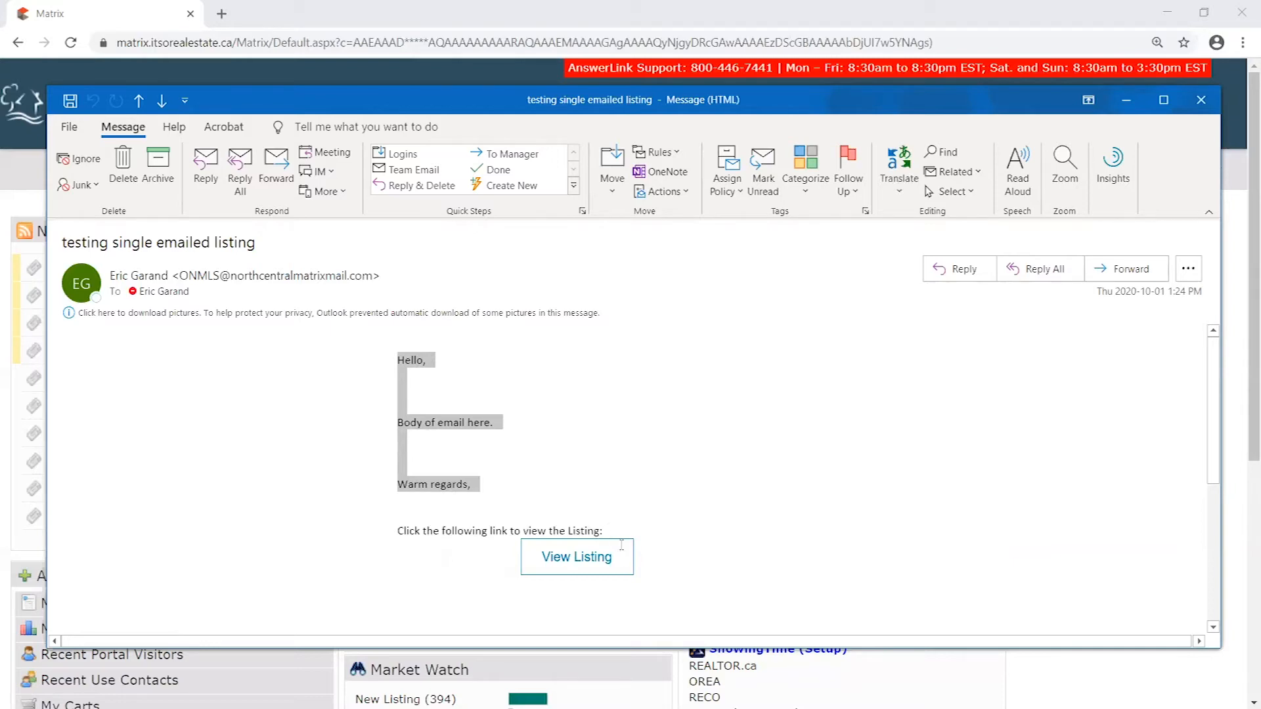
- Maximize the email message and examine its subject line, sender details and signature
click(1164, 100)
click(462, 310)
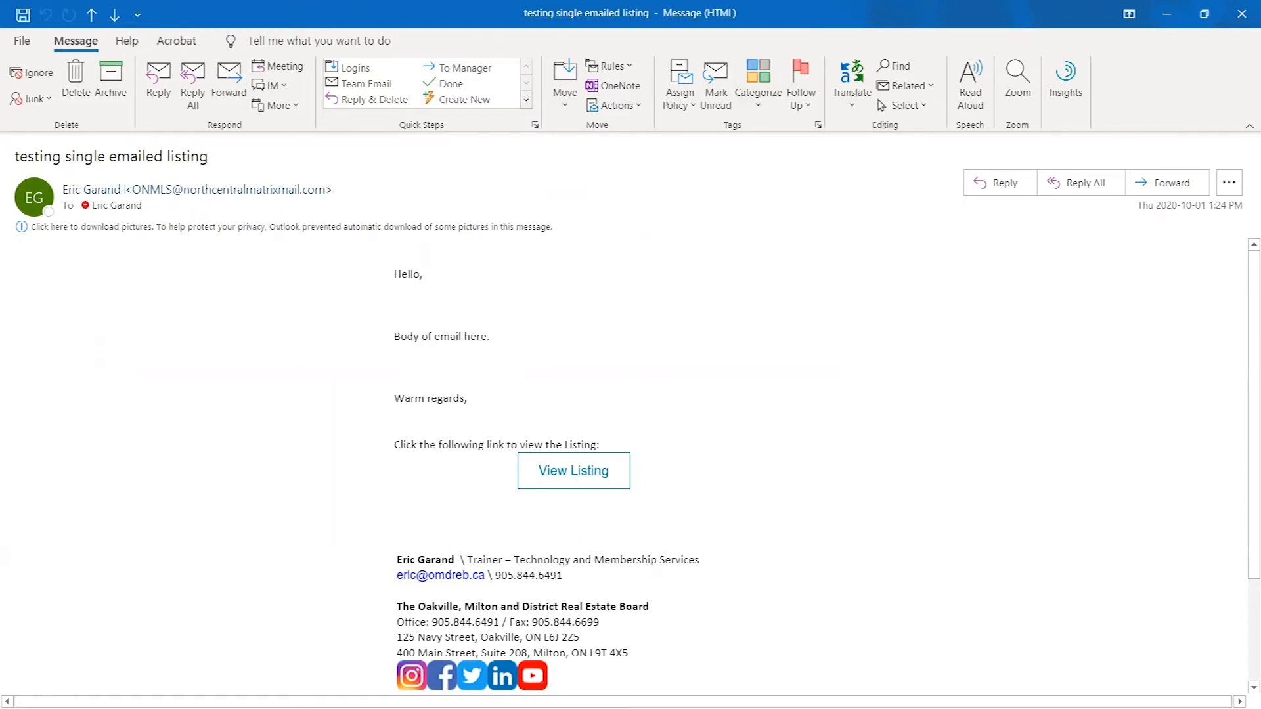
mouse_move(16, 157)
mouse_down()
mouse_move(214, 160)
mouse_move(16, 158)
mouse_up()
click(212, 152)
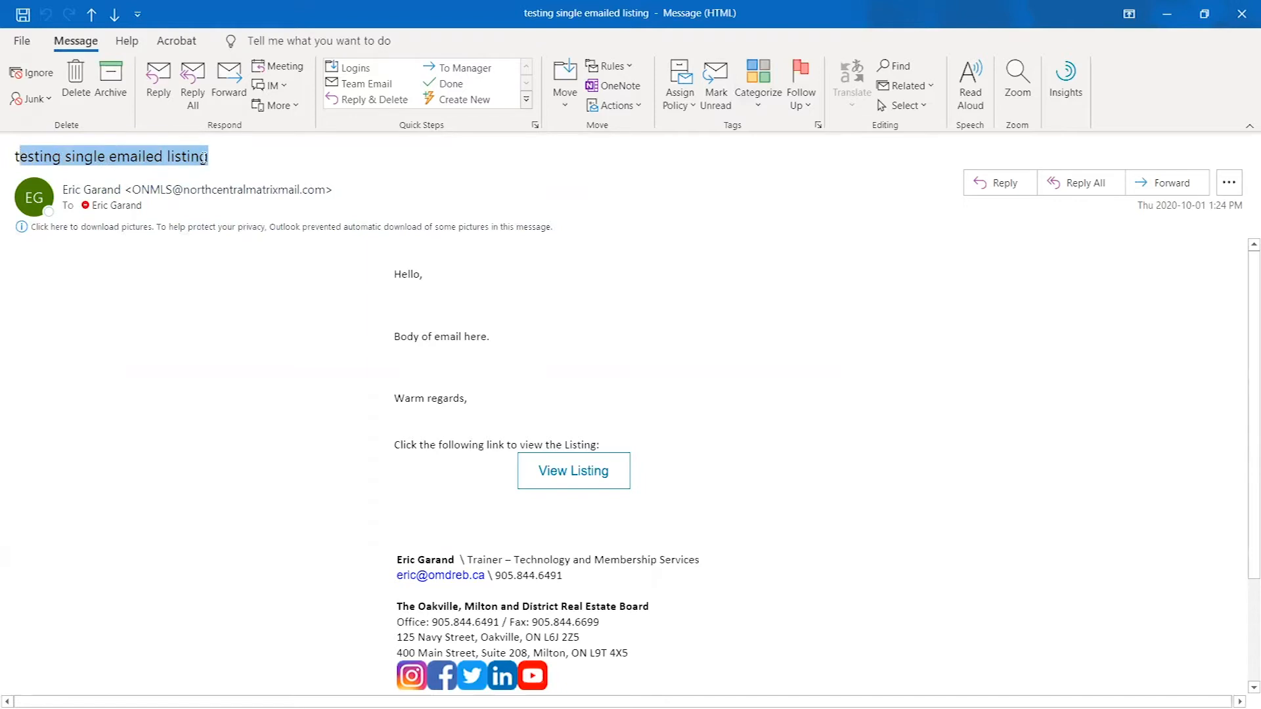
click(200, 157)
click(427, 353)
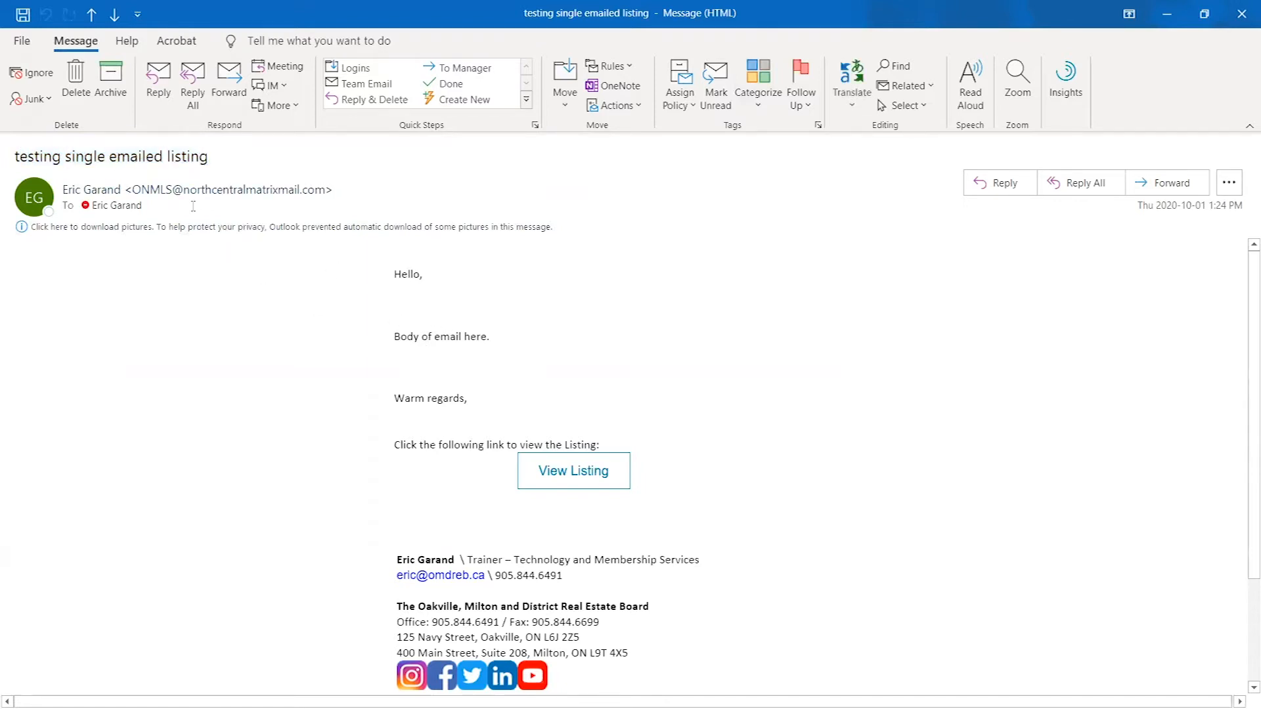
click(132, 188)
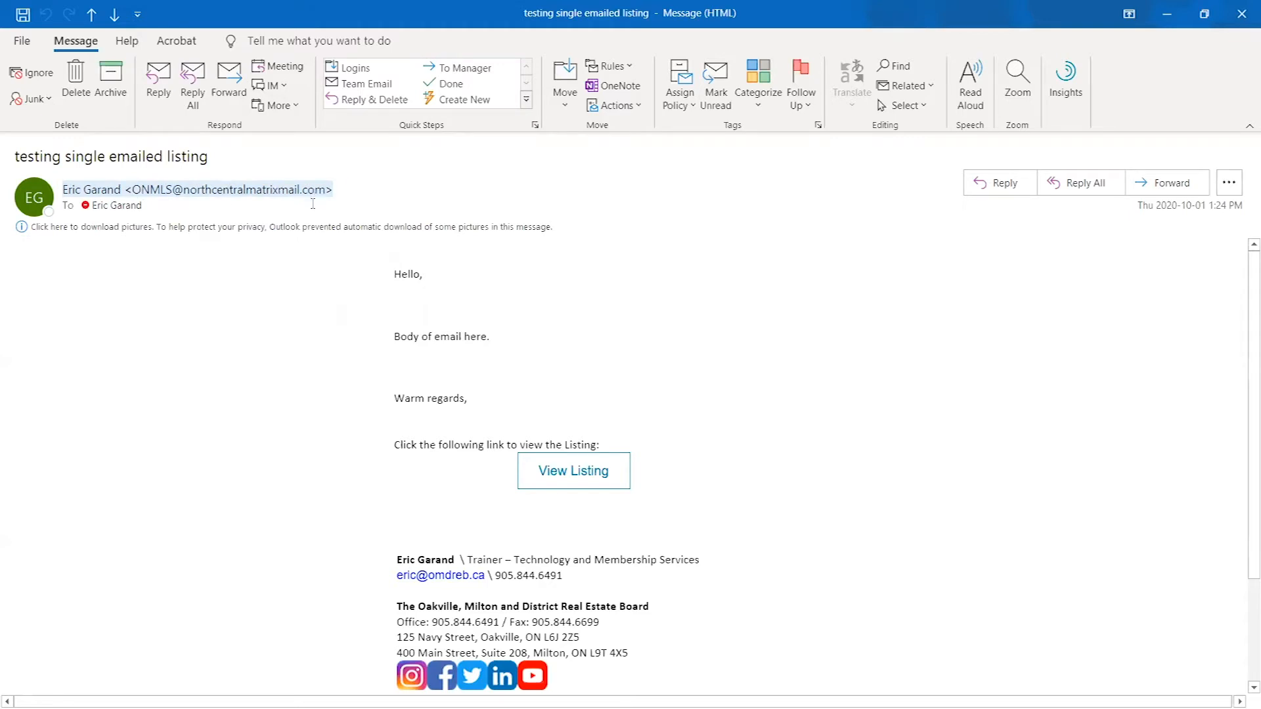
scroll(737, 304, down, 1)
scroll(759, 282, up, 1)
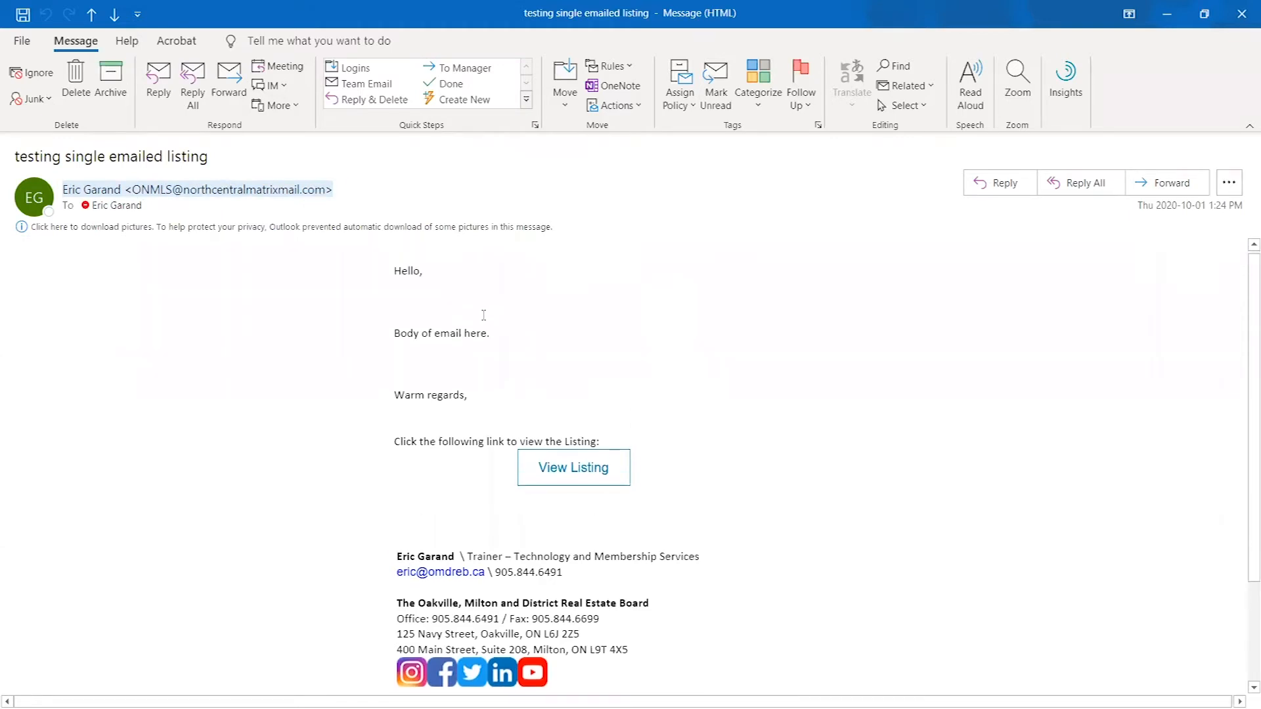
- Follow the email's View Listing link to open the client portal in the browser
drag(395, 447, 615, 440)
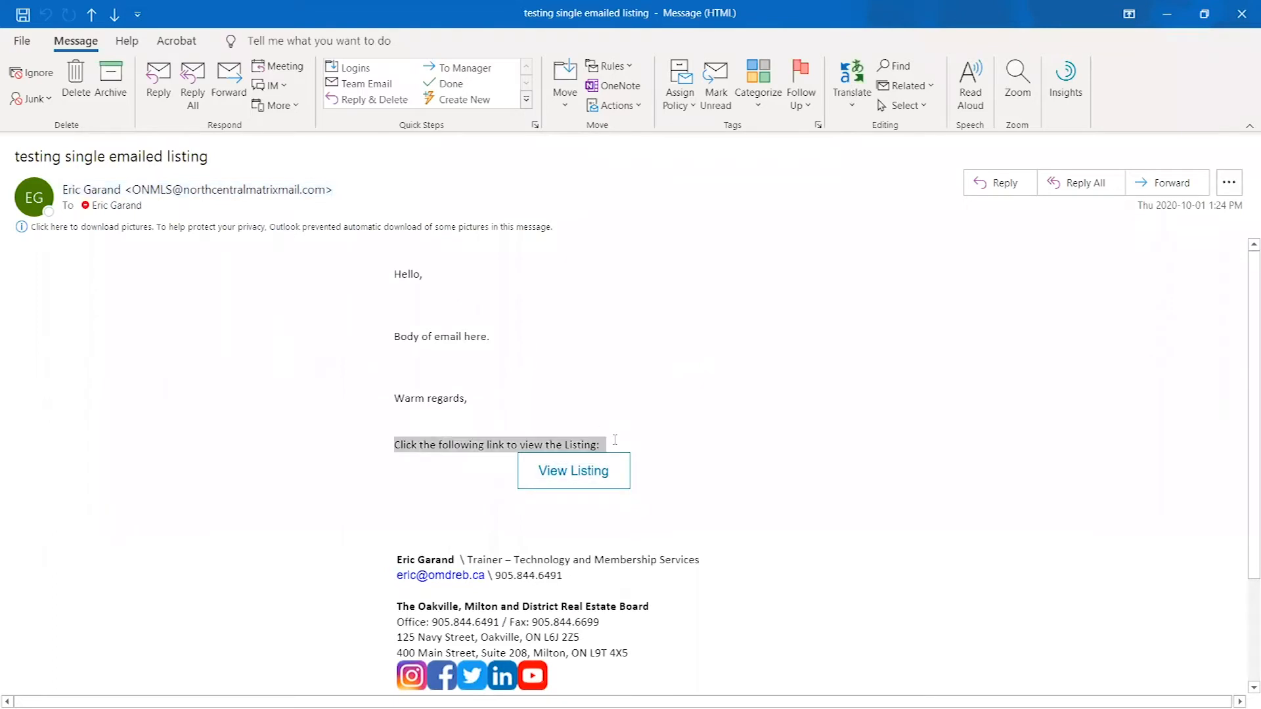
click(618, 445)
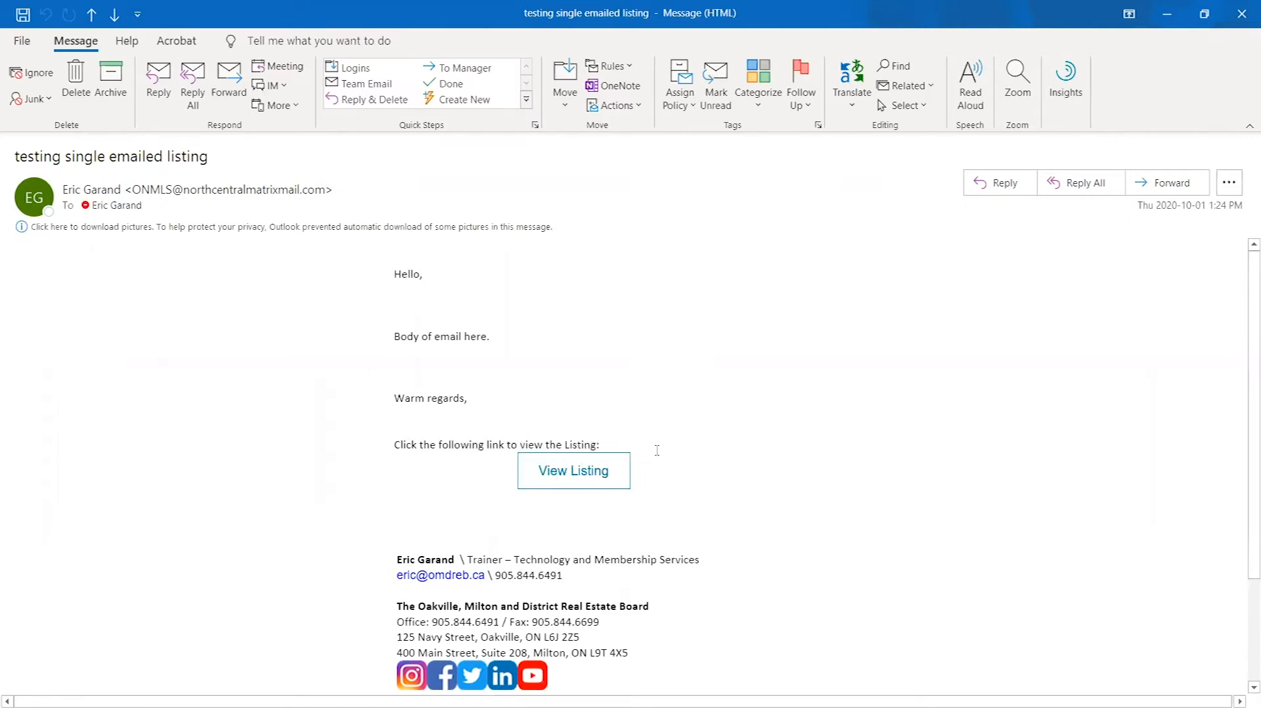
click(590, 472)
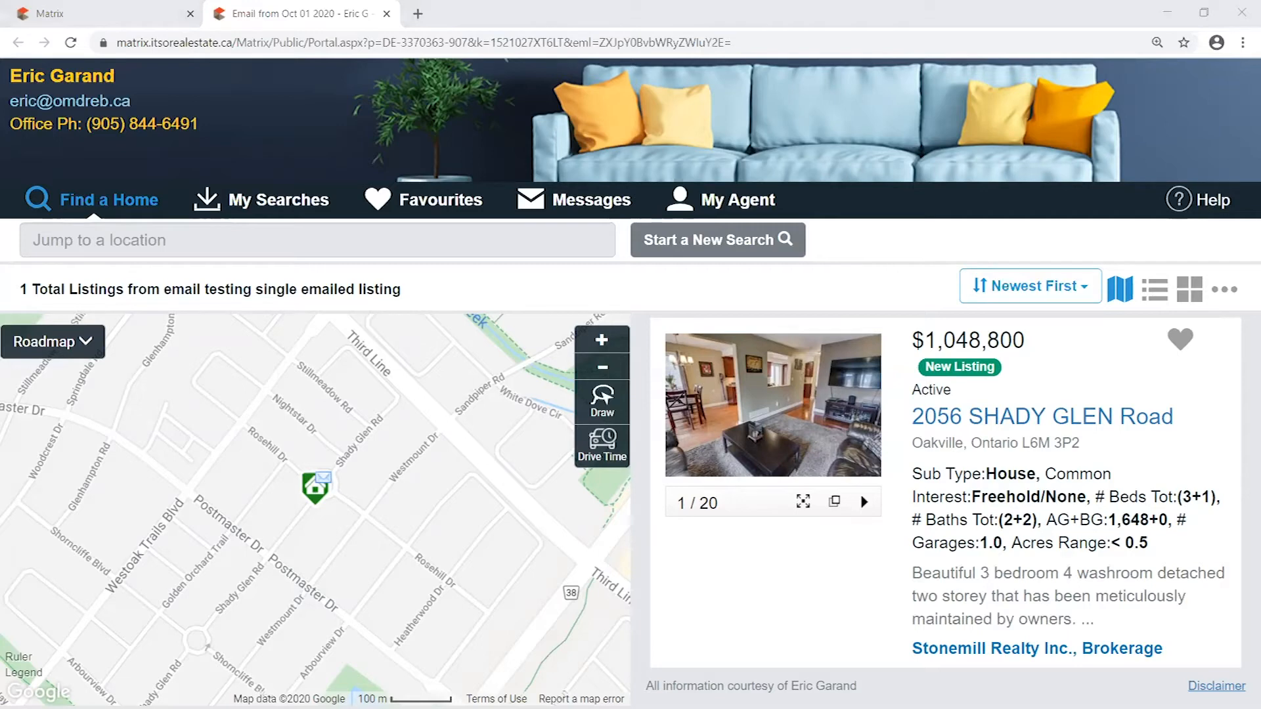
- Check the portal's results heading for the emailed listing and open that listing's full details
click(633, 285)
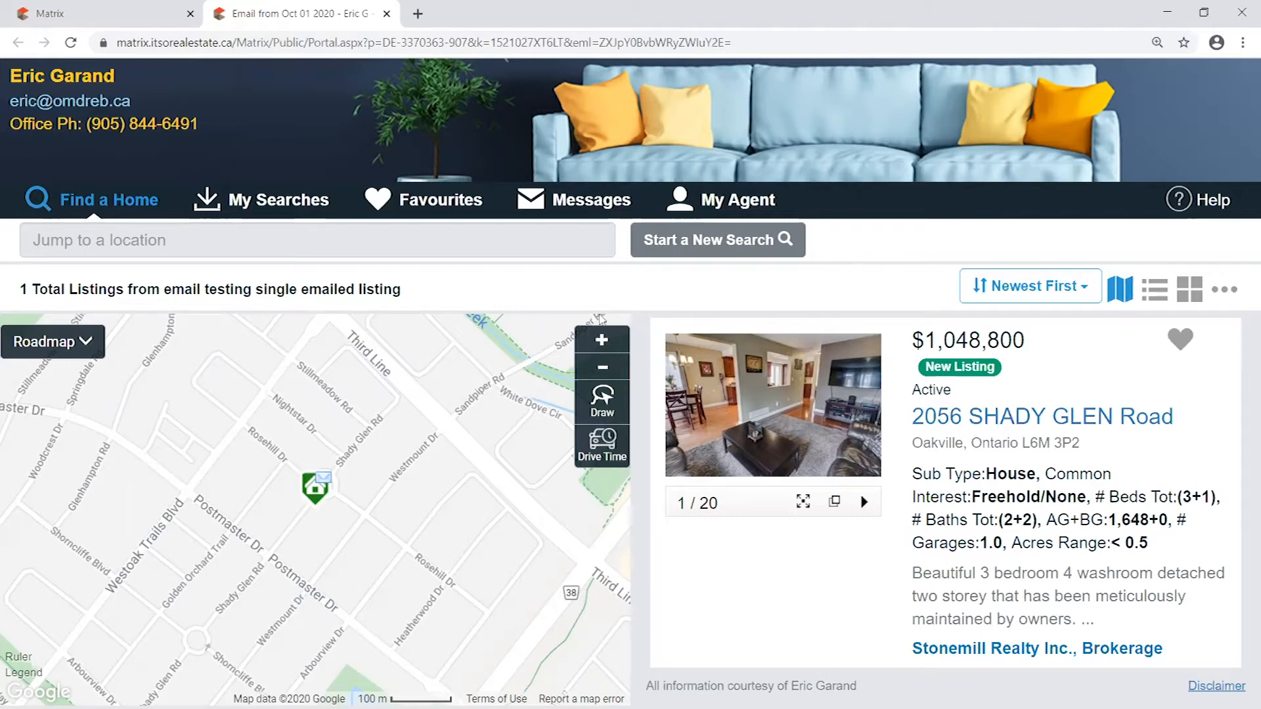
drag(18, 283, 482, 287)
click(482, 286)
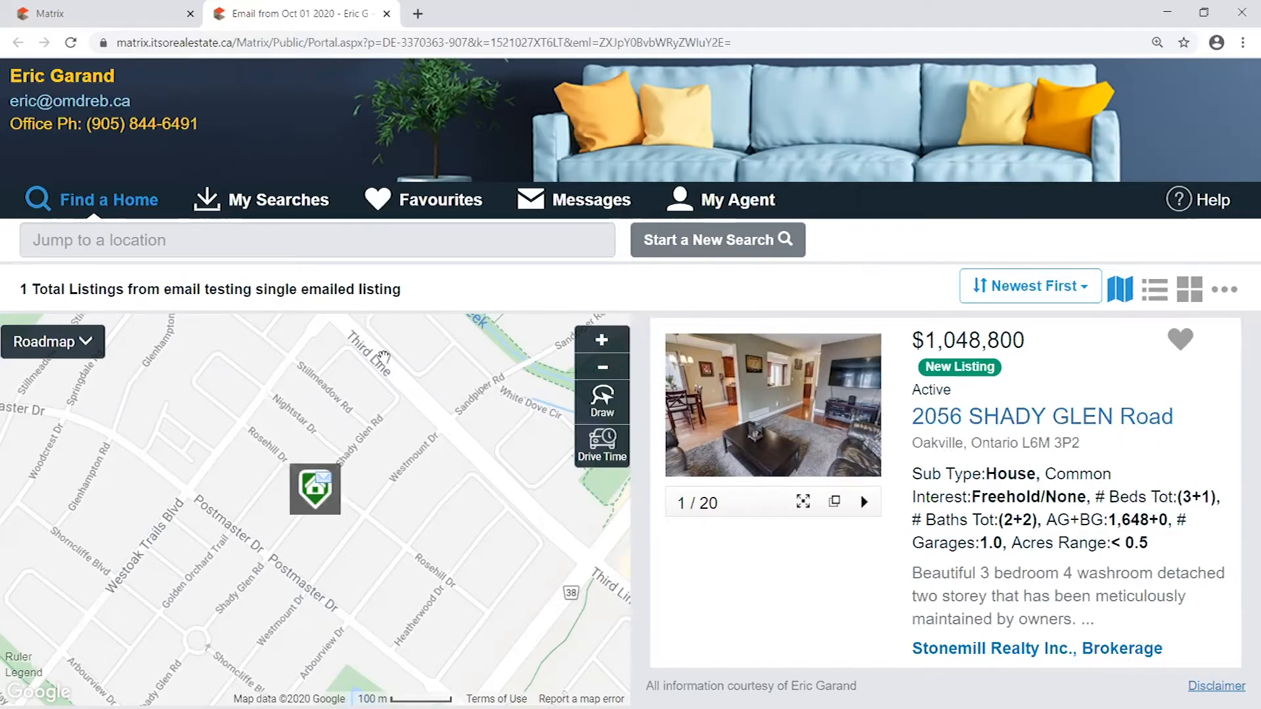
drag(21, 291, 54, 293)
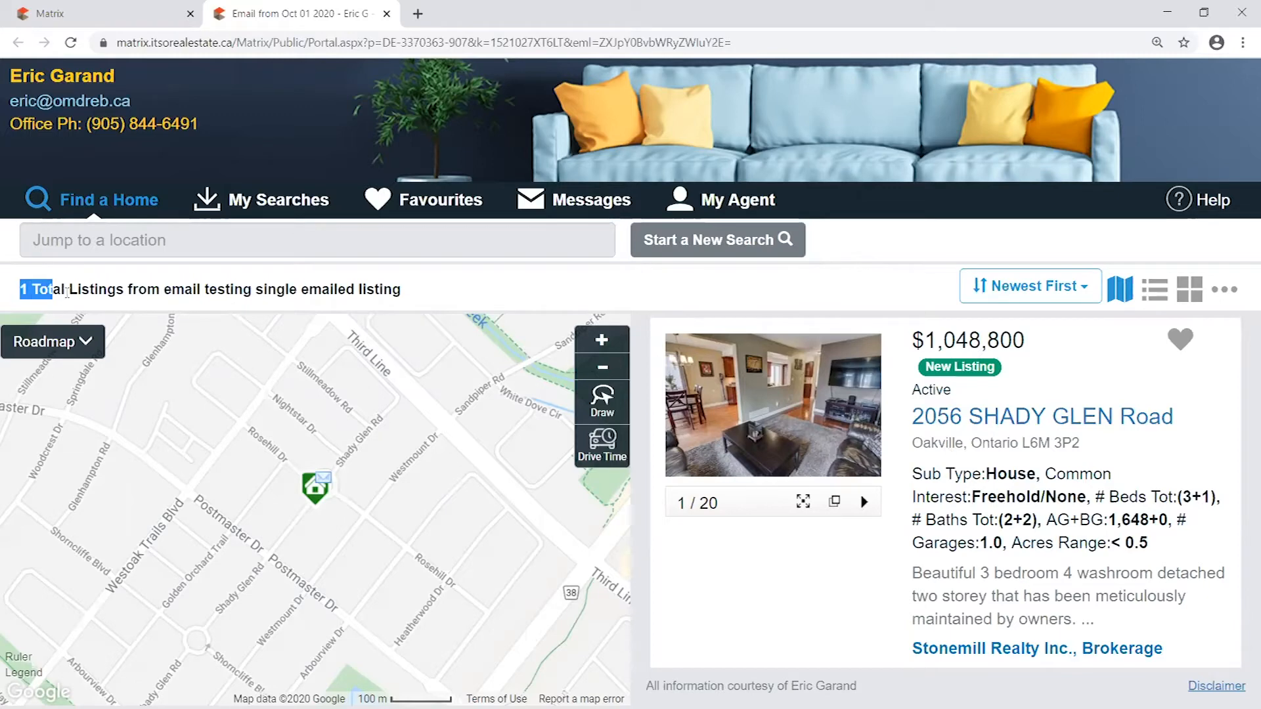
click(933, 314)
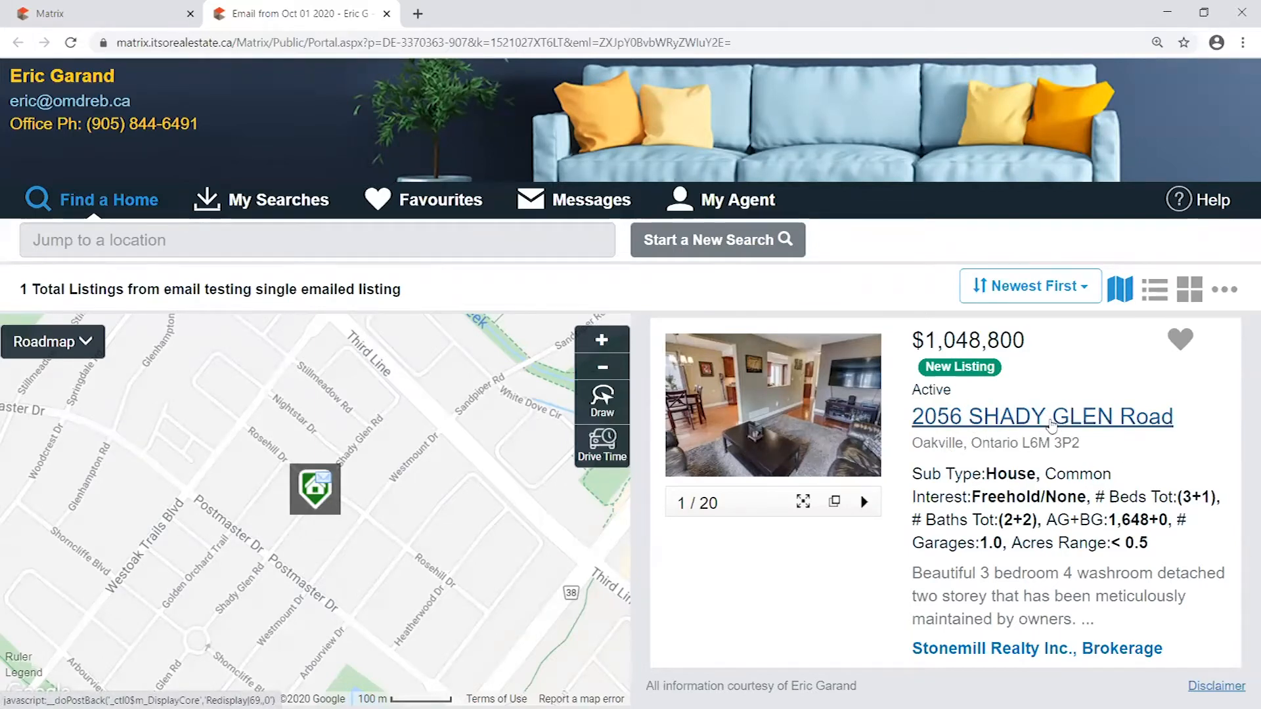
click(1018, 424)
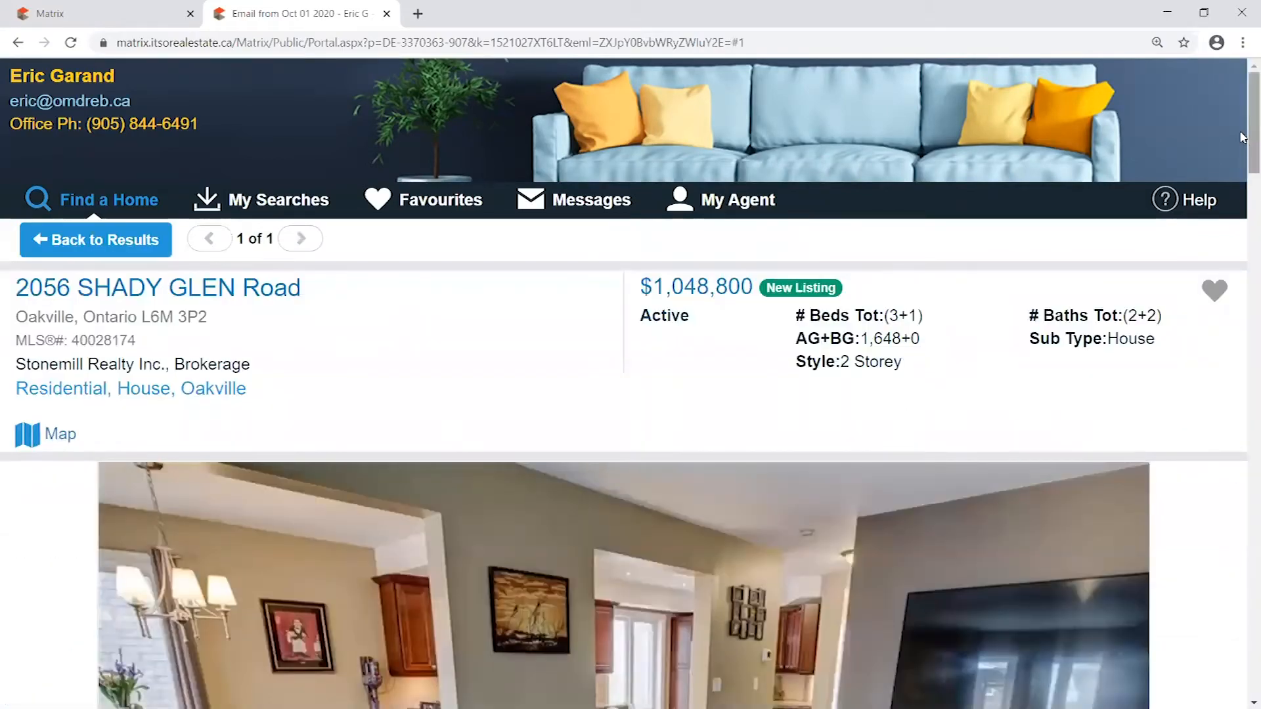
- Look through the listing's photo, description, property details, interior features, notes section and map
drag(1249, 134, 1242, 306)
drag(301, 212, 181, 143)
scroll(256, 172, down, 2)
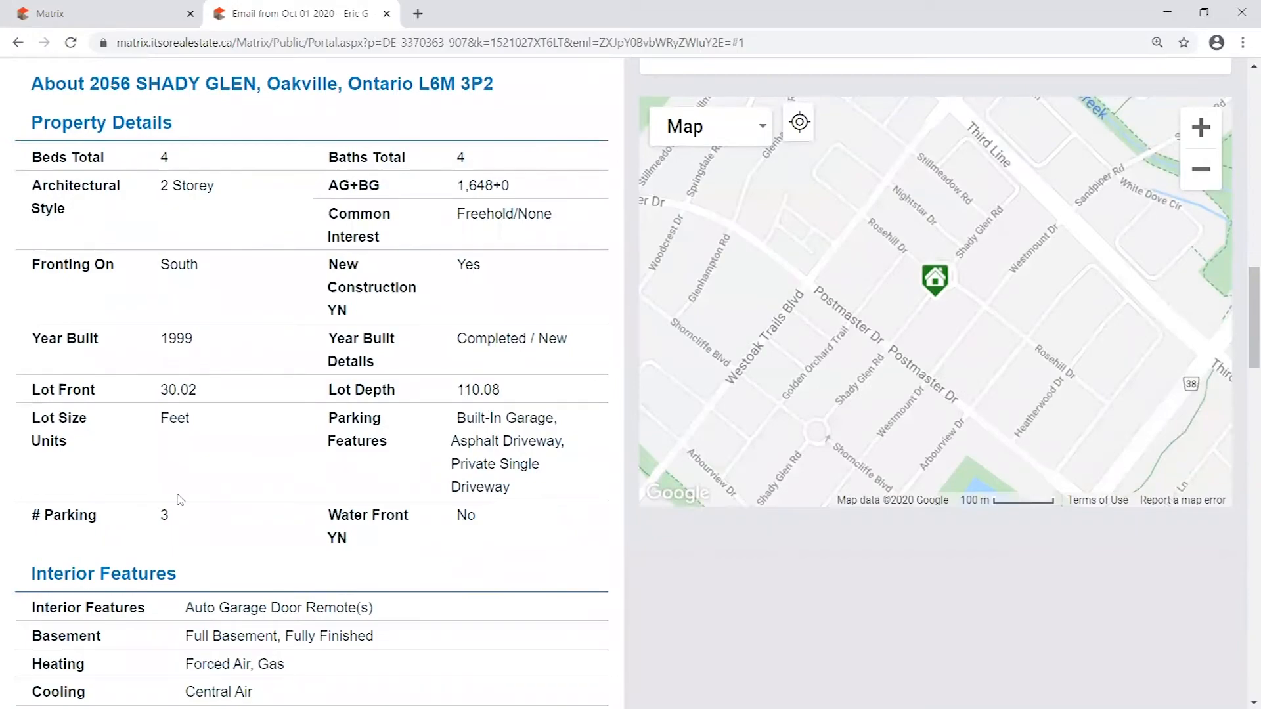
scroll(656, 428, down, 15)
scroll(753, 420, down, 6)
scroll(1002, 473, up, 20)
scroll(1014, 469, up, 15)
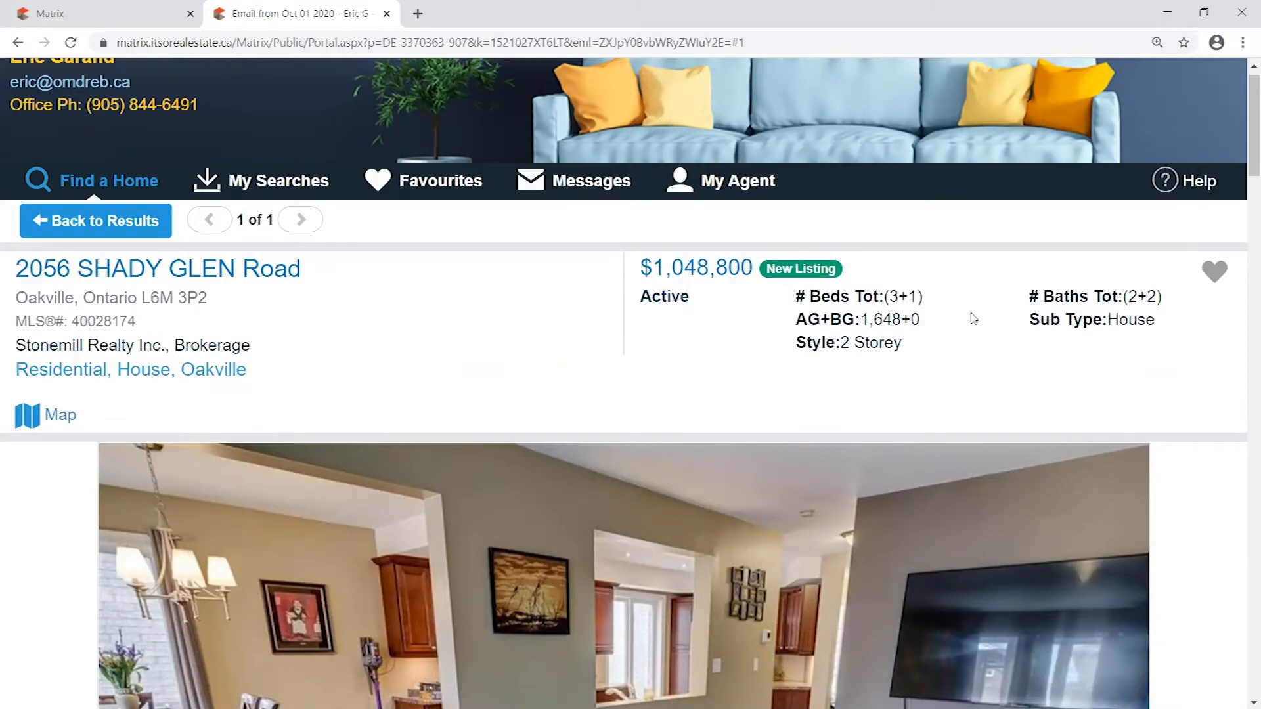
scroll(973, 319, down, 10)
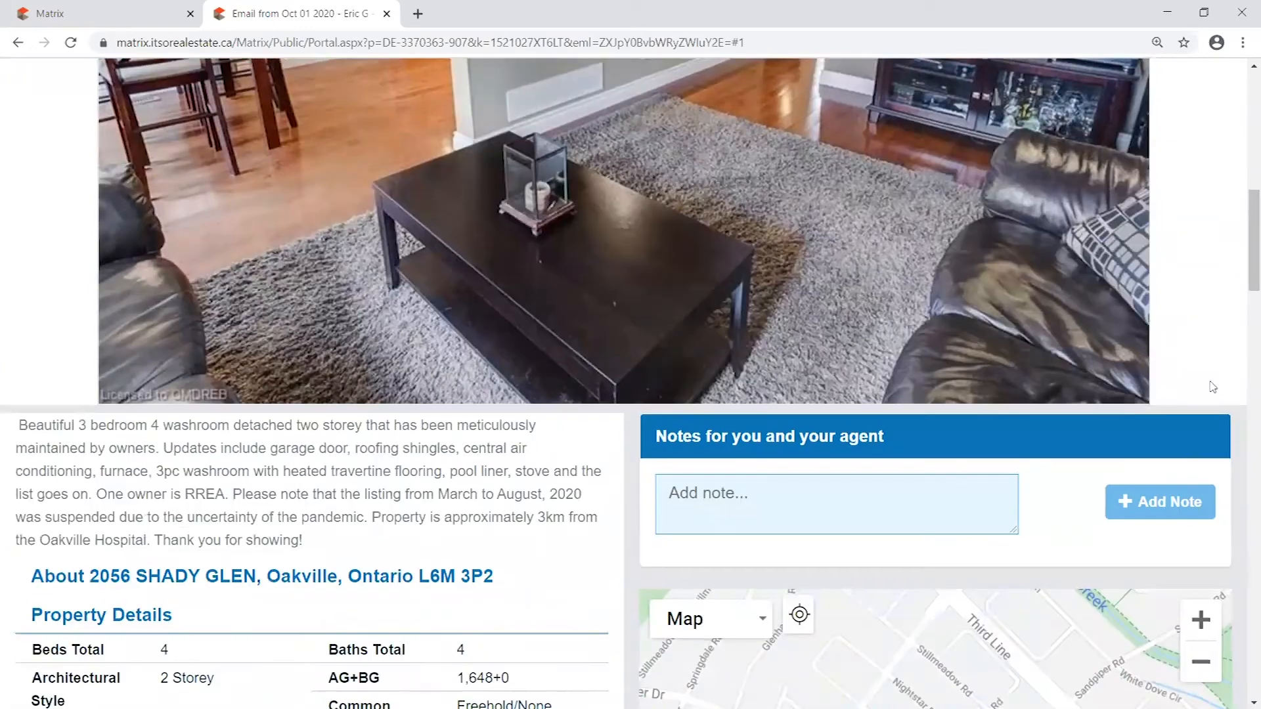
scroll(1213, 387, up, 10)
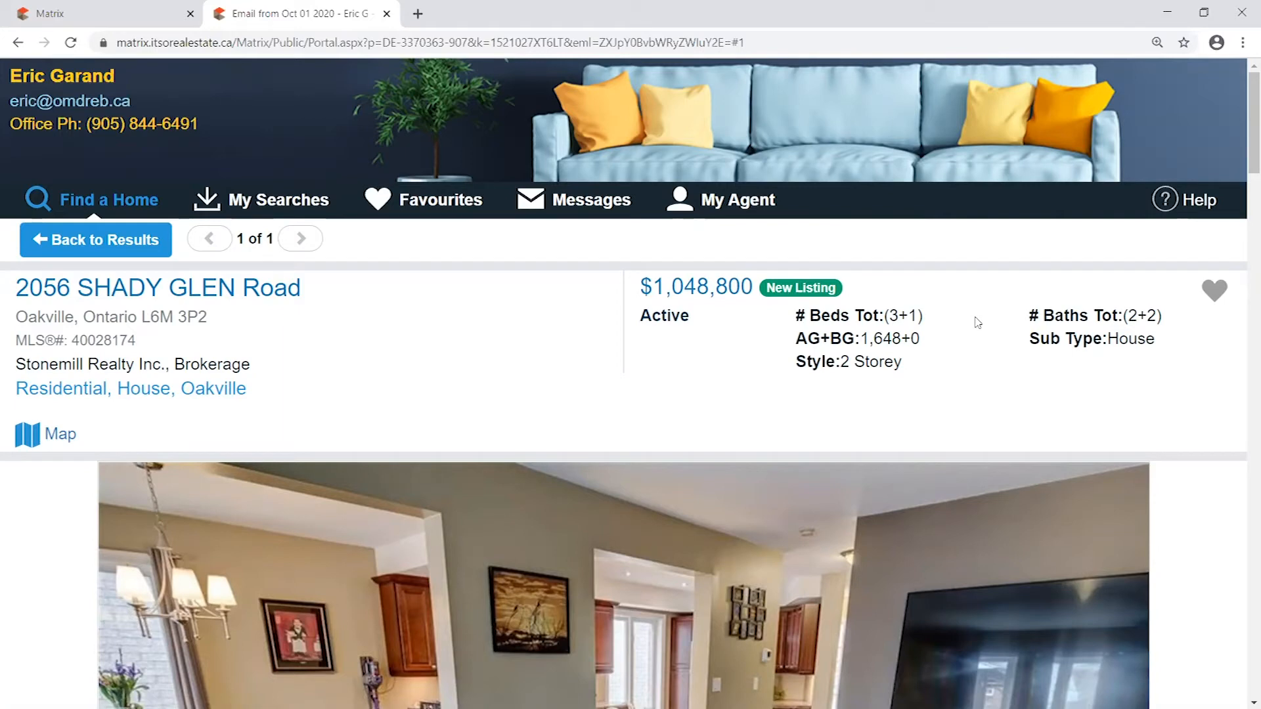
- View the listing's options for saving it as a favourite or possibility or discarding it, choosing none
click(1215, 294)
click(1213, 290)
click(1214, 289)
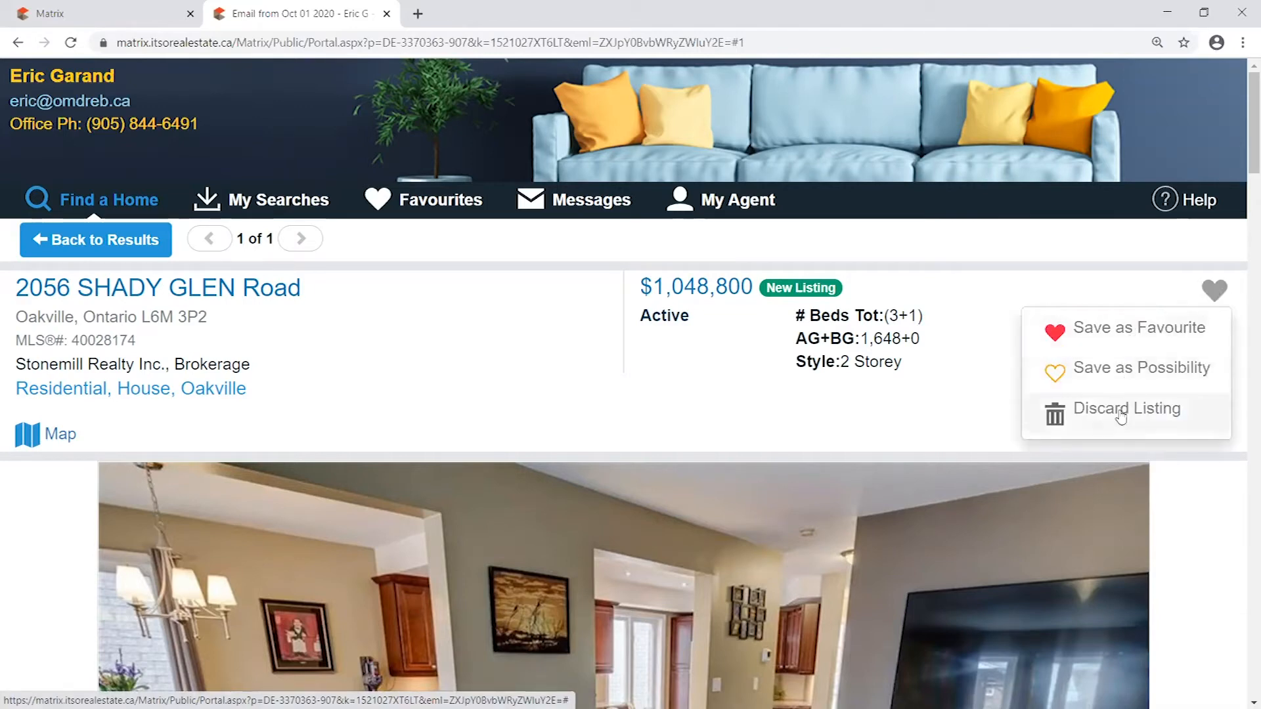
click(1216, 293)
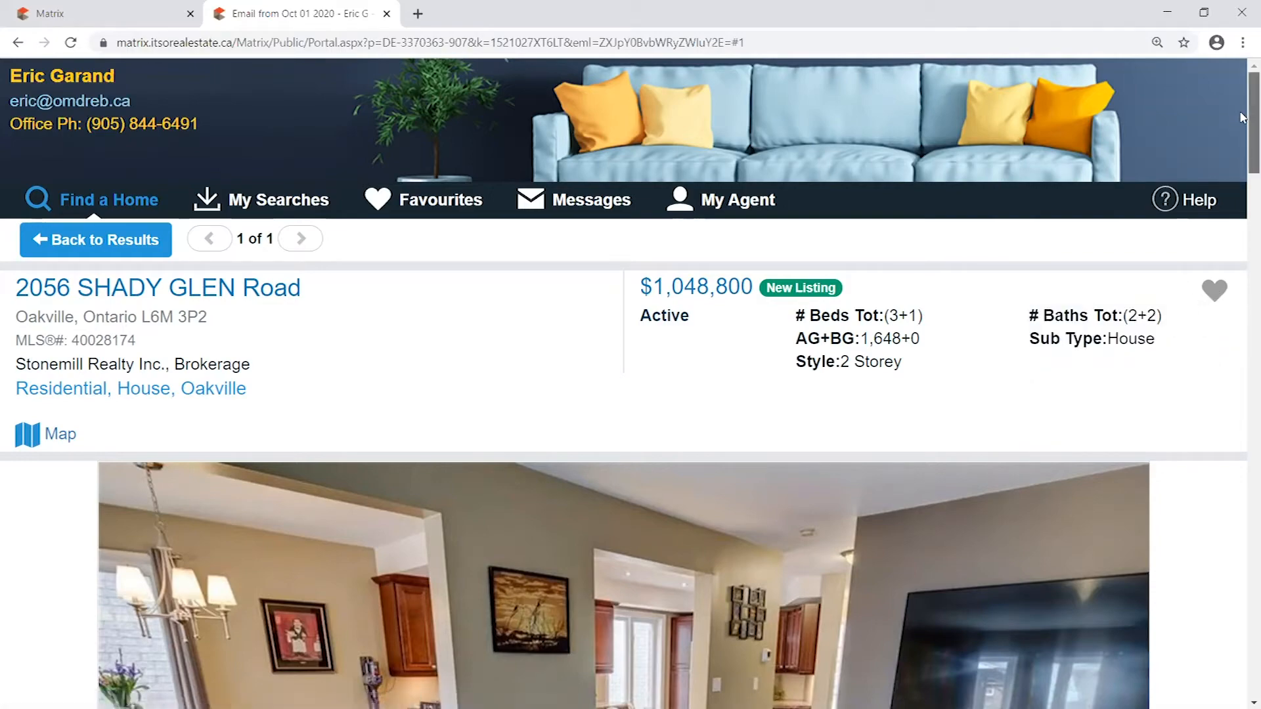
- Draft the note "Hey, I really like this property, when can we arrange...." in the listing's notes for the agent
scroll(1241, 117, down, 10)
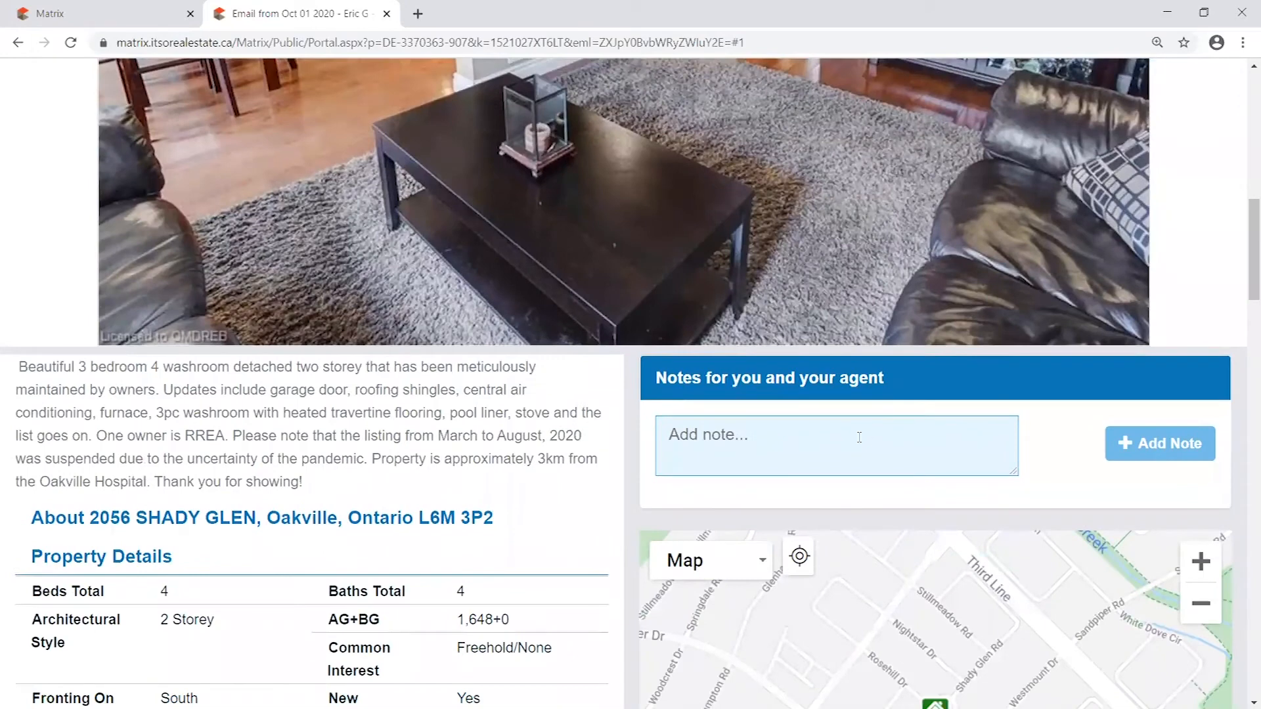
click(859, 439)
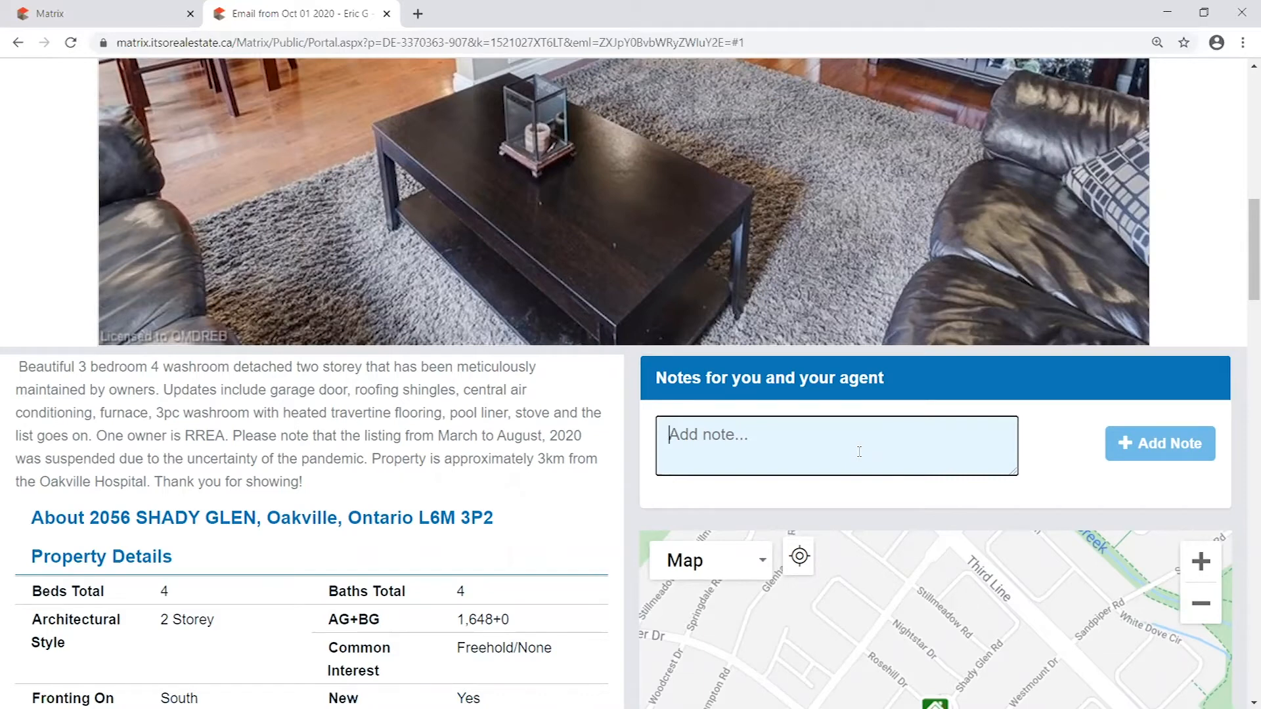
text(Hey, I really life)
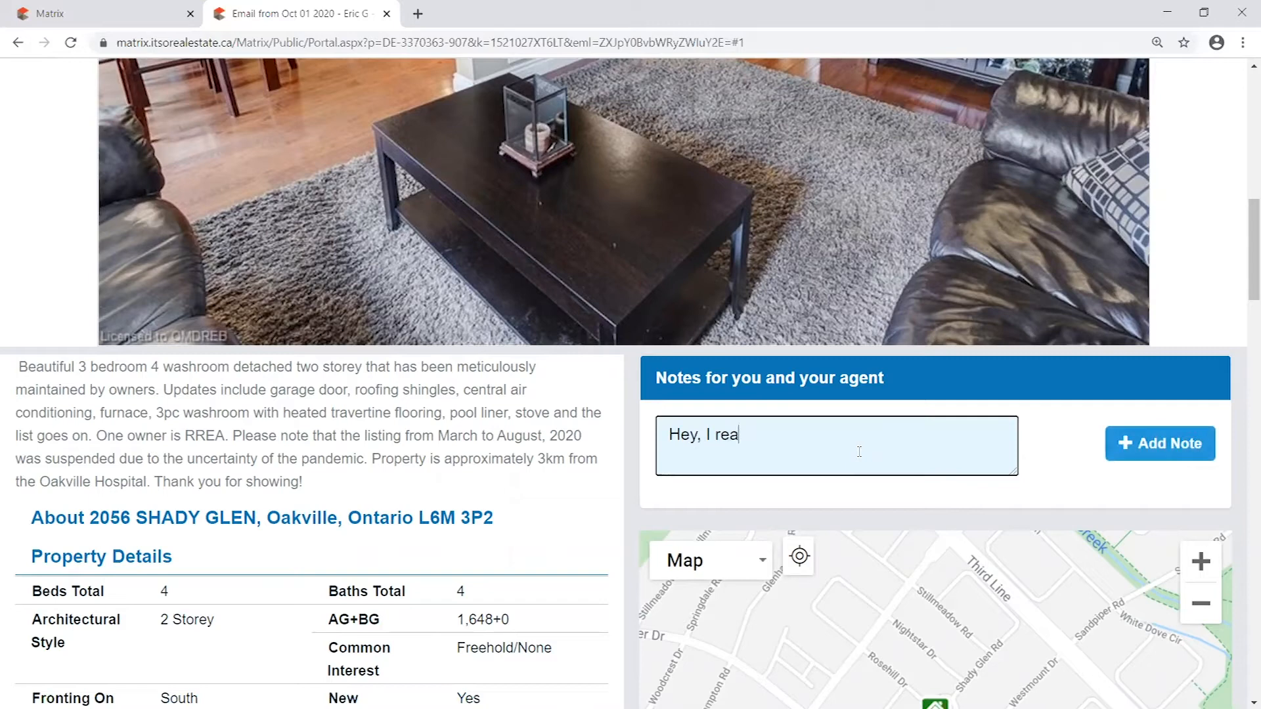
key(BackSpace)
key(BackSpace)
text(k)
key(BackSpace)
text(e this property, when c)
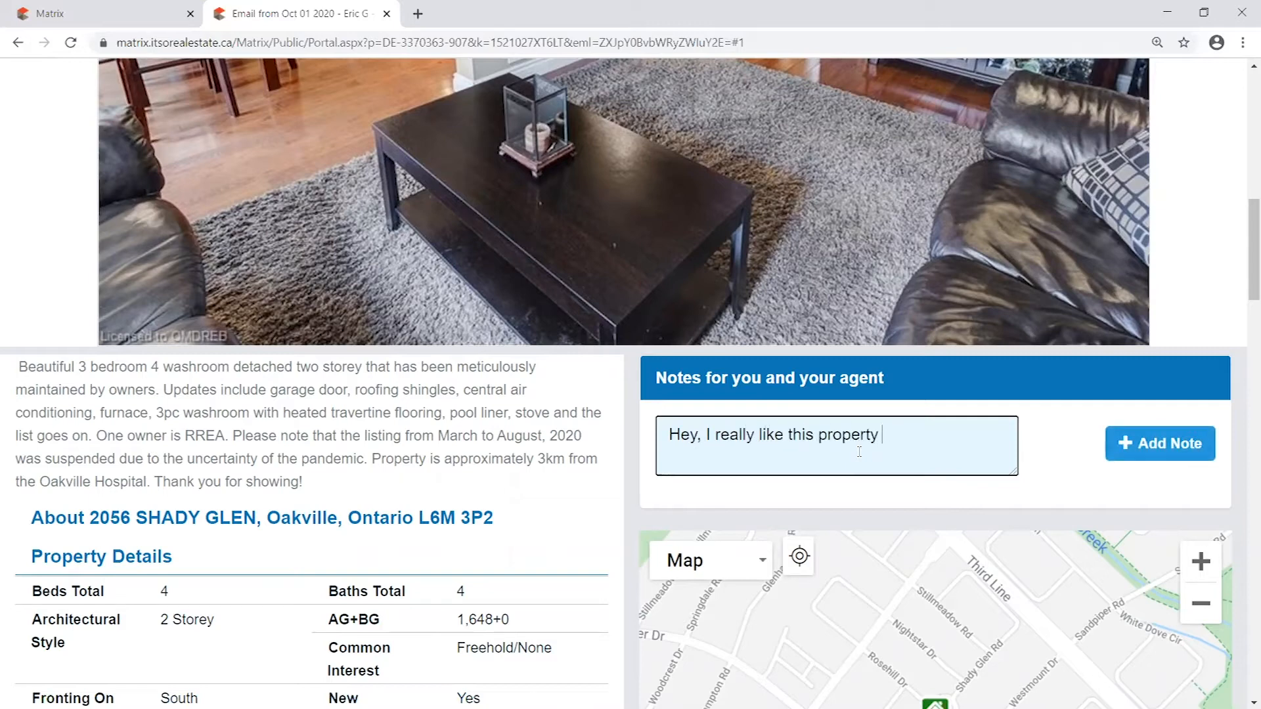
text(an we arrange....)
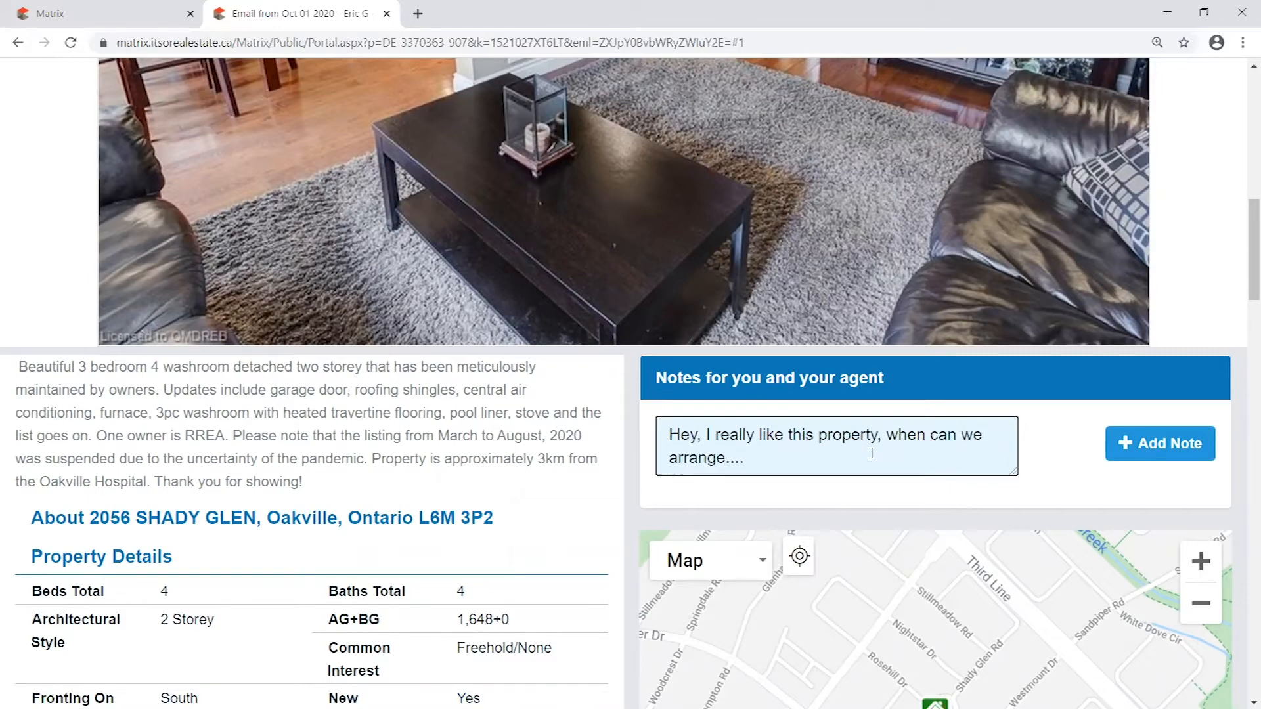
- Clear the unsent draft from the listing's note field
key(ctrl+a)
click(1026, 441)
click(772, 441)
key(ctrl+a)
key(BackSpace)
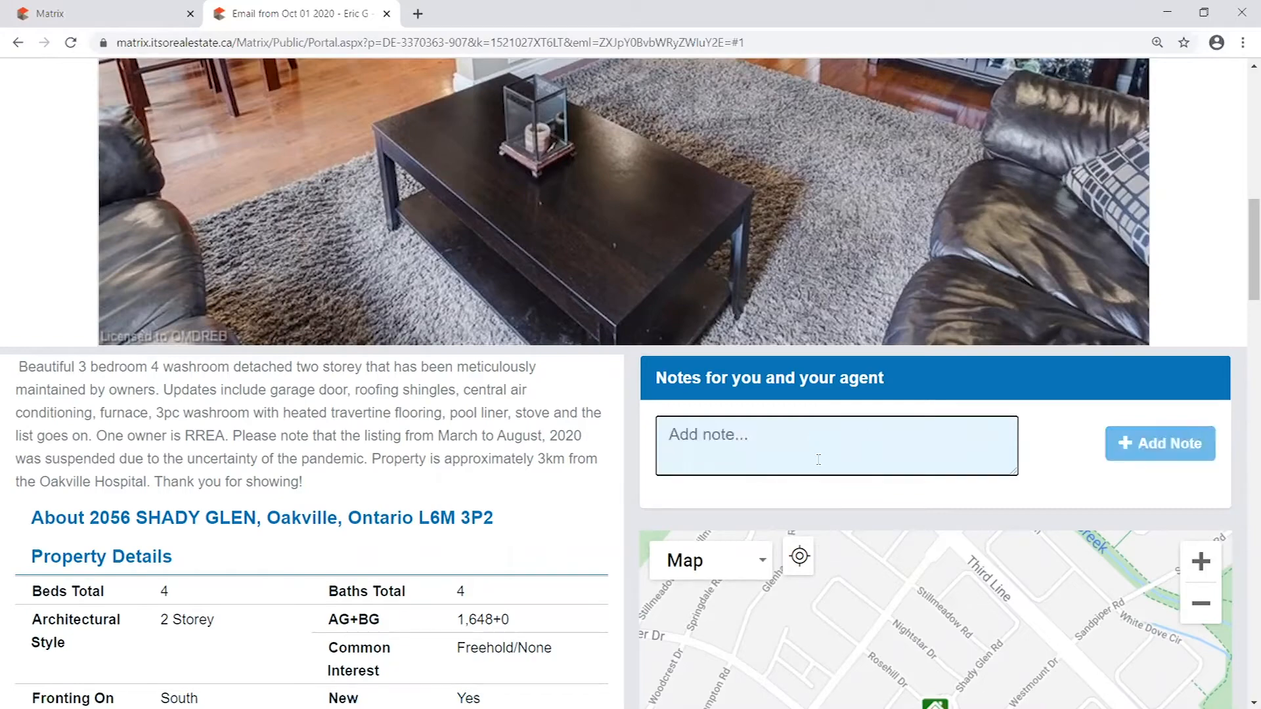
click(1205, 318)
scroll(1205, 328, up, 10)
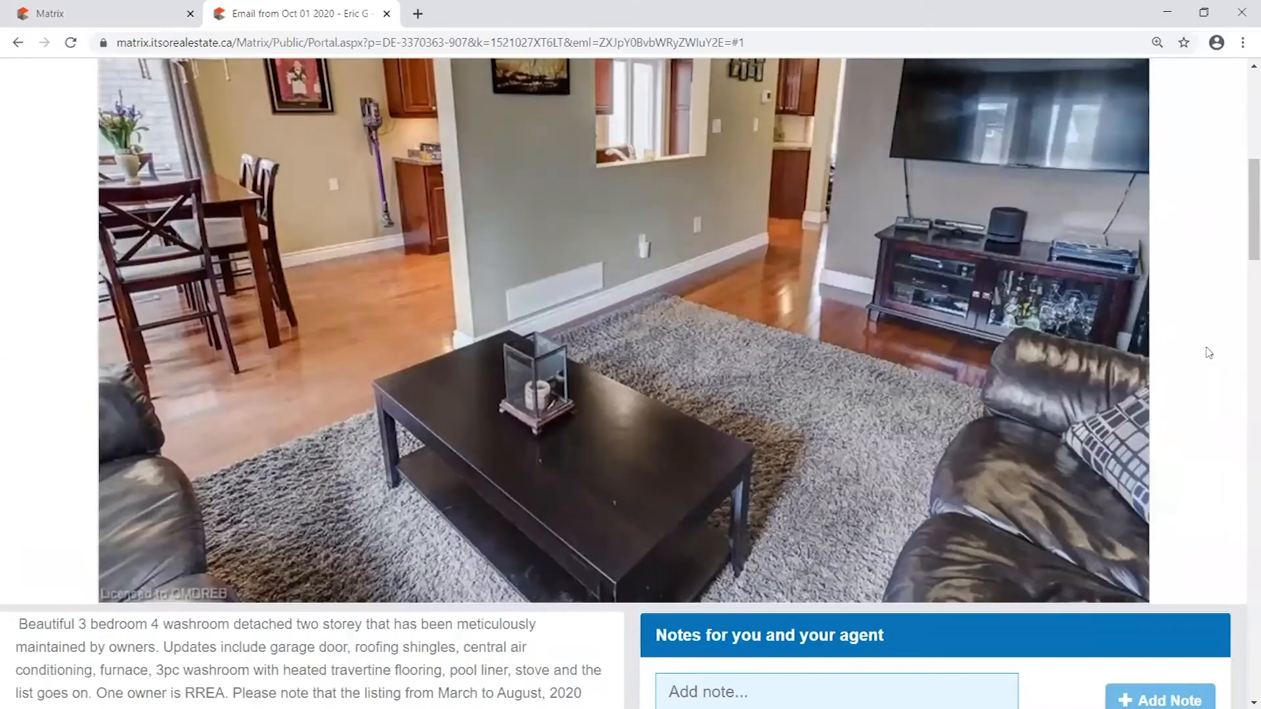
scroll(1207, 349, up, 1)
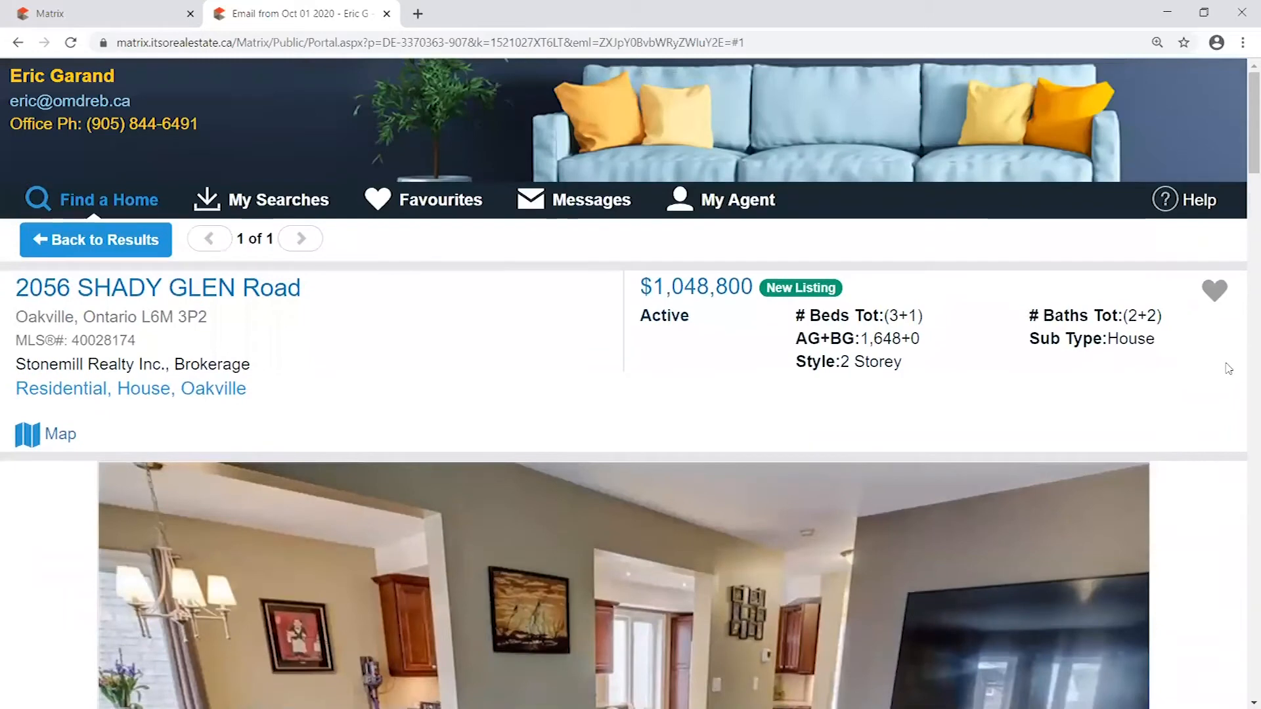
- View the listing's favourite, possibility and discard options again, choosing none
click(1210, 293)
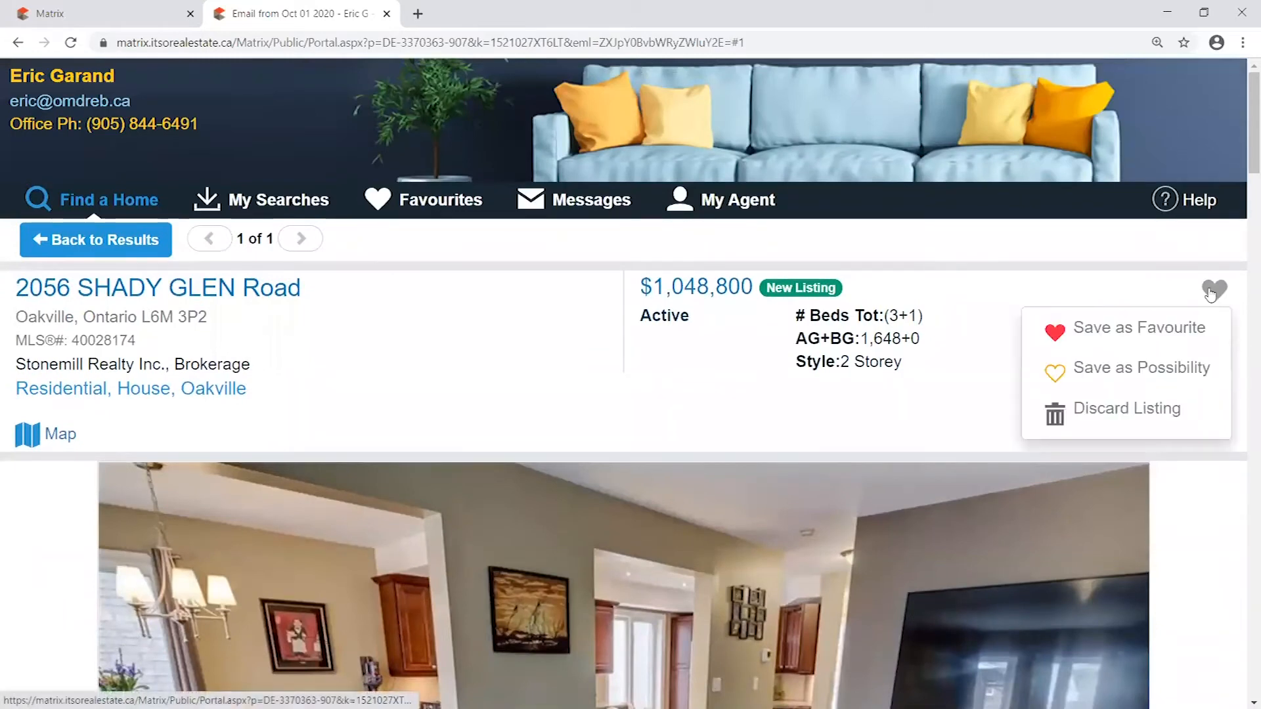
mouse_move(1208, 304)
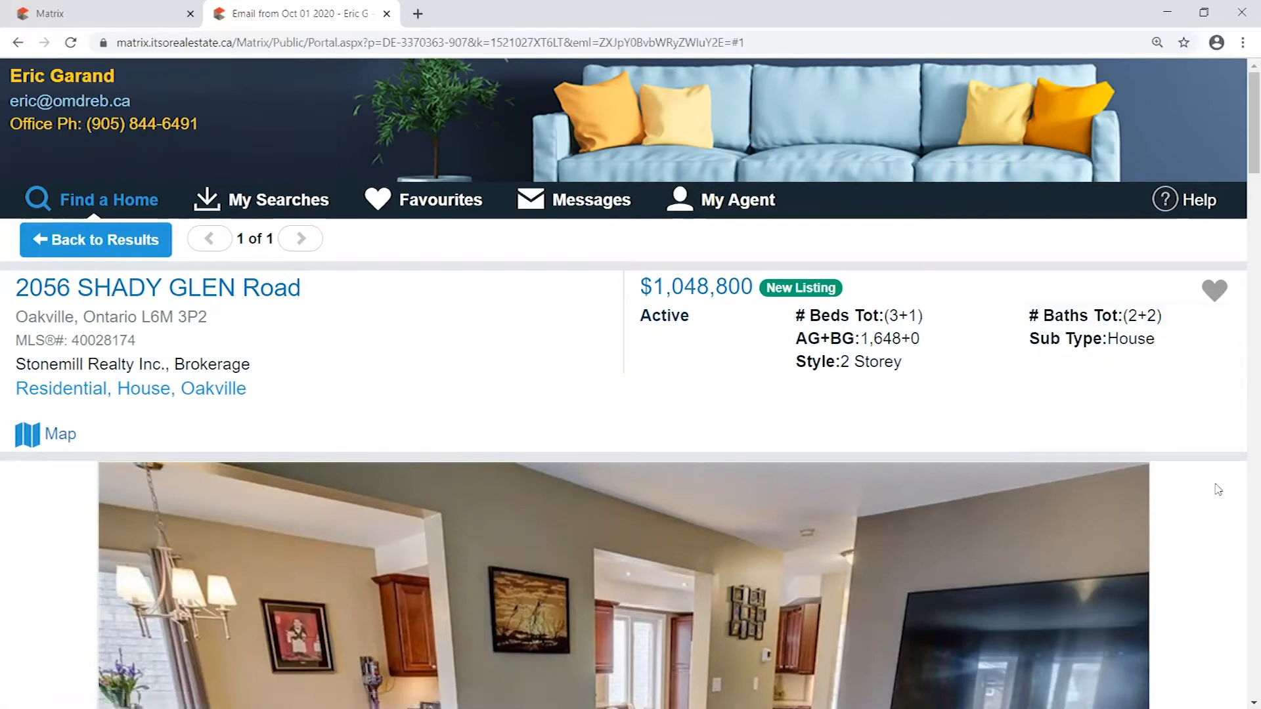
- Draft the placeholder note "mksmdkamsdlkmsakdmlsa" for the agent and clear it without adding it
scroll(1218, 489, down, 10)
click(877, 525)
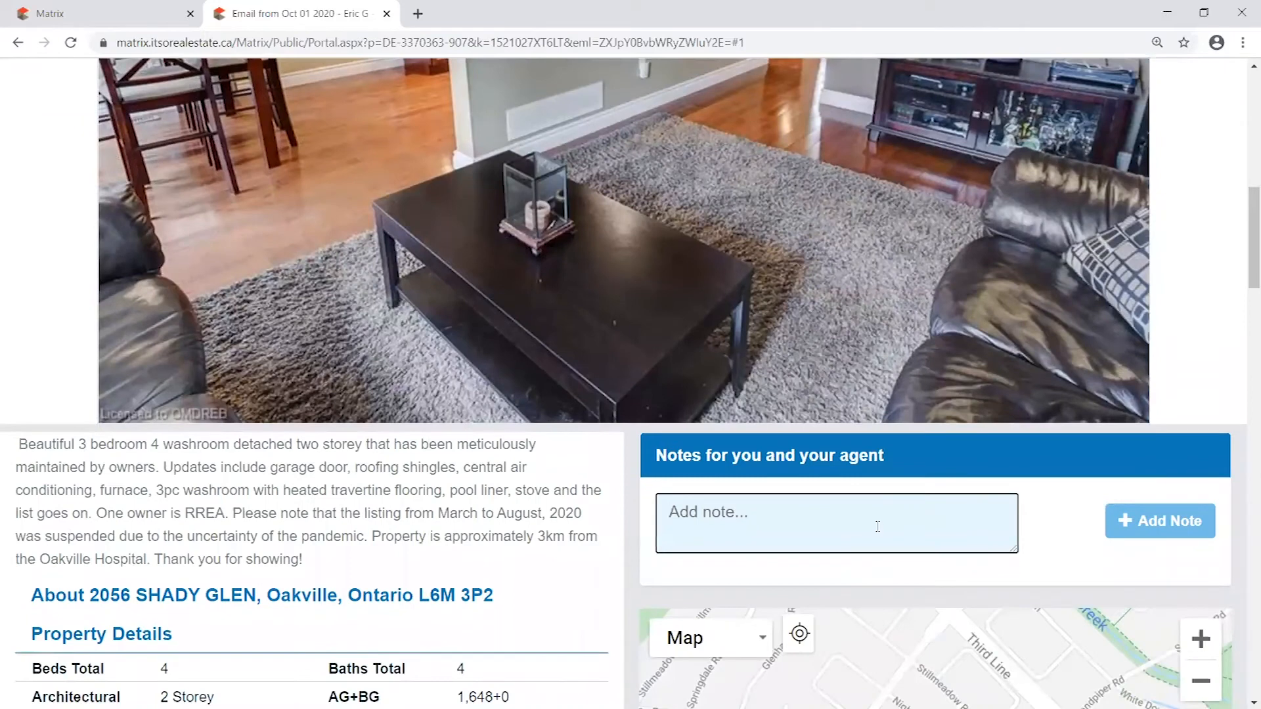
text(mksmdkamsdlkmsakdmlsa)
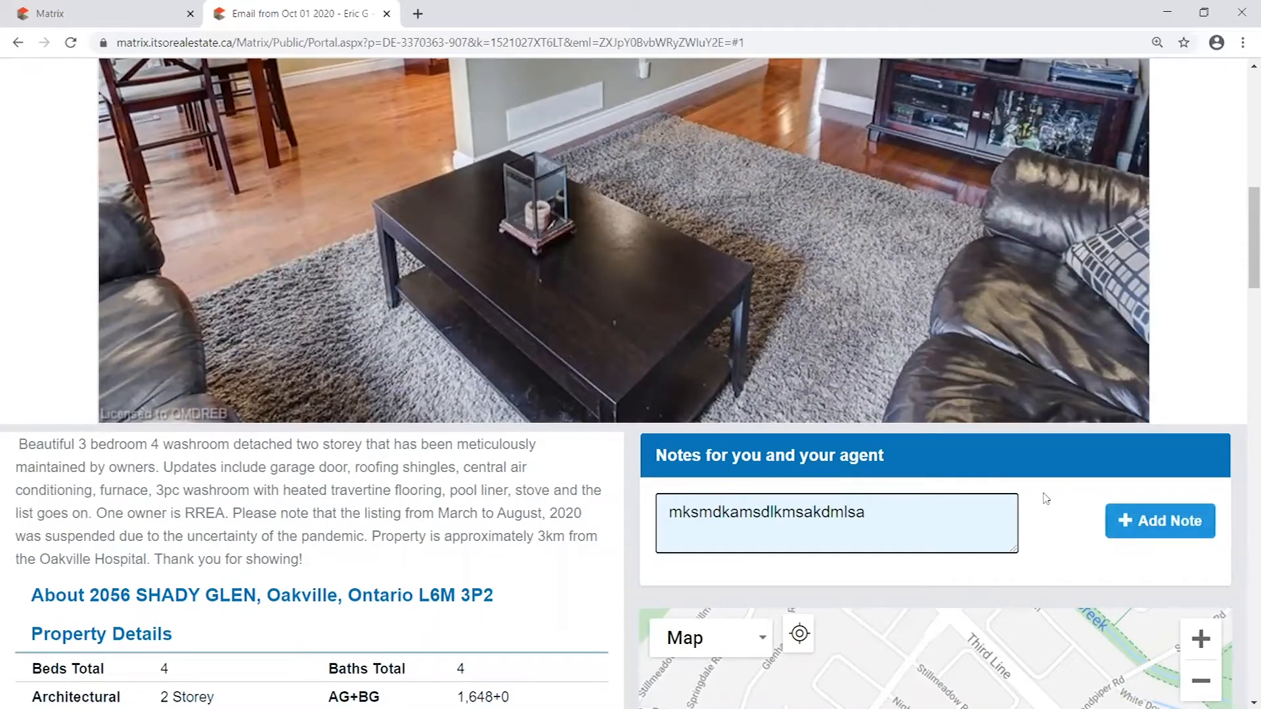
key(ctrl+a)
key(BackSpace)
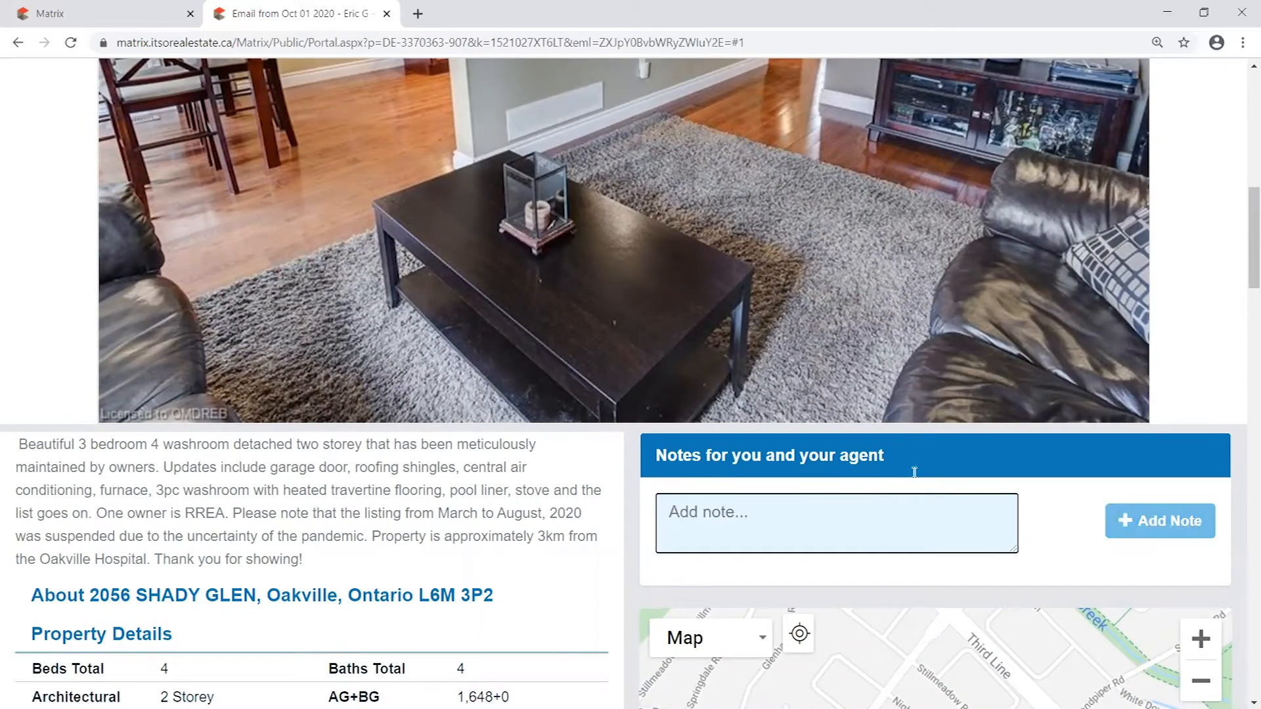
- Review how the listing can be saved as a favourite or possibility or discarded, leaving it unmarked
scroll(1048, 468, up, 10)
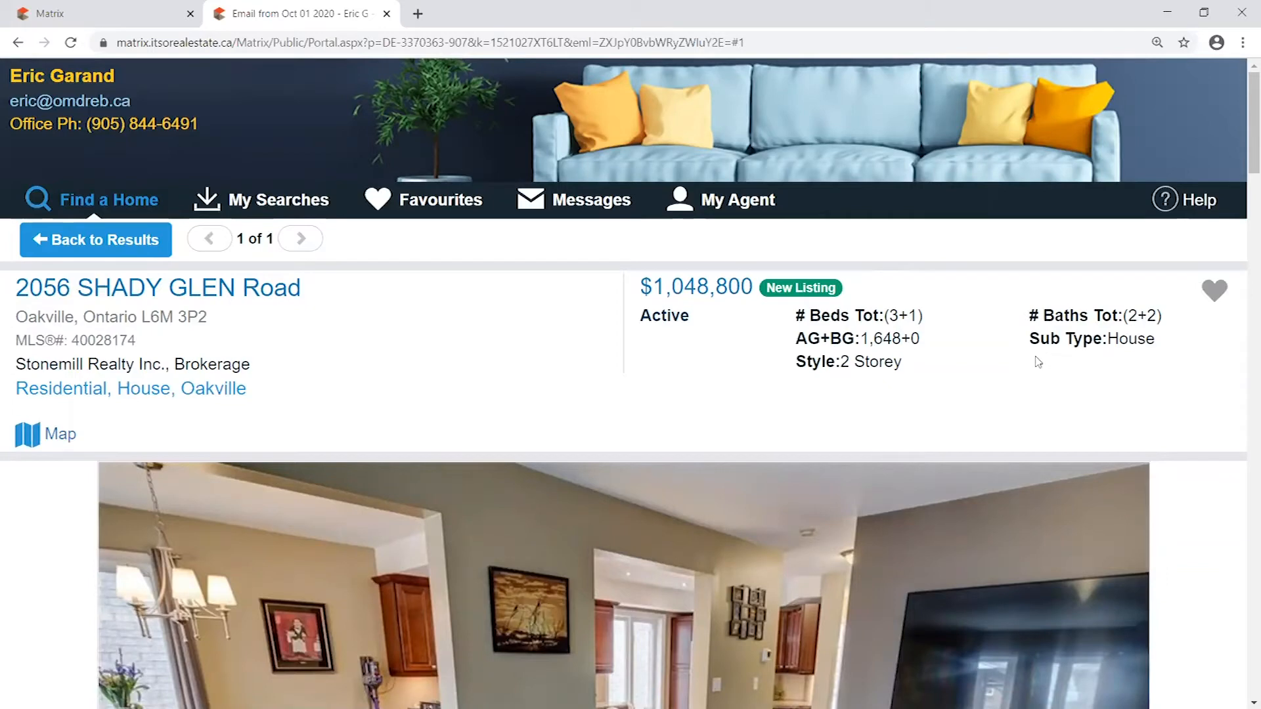
click(1215, 294)
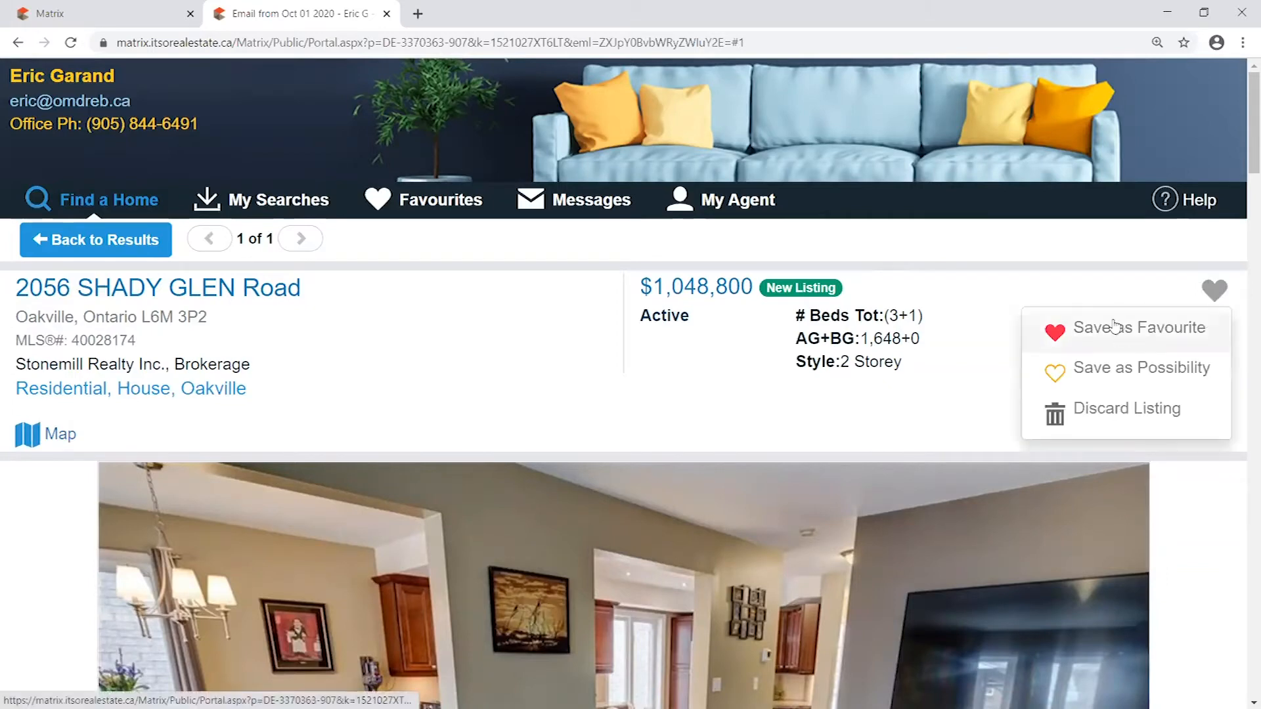
click(1096, 275)
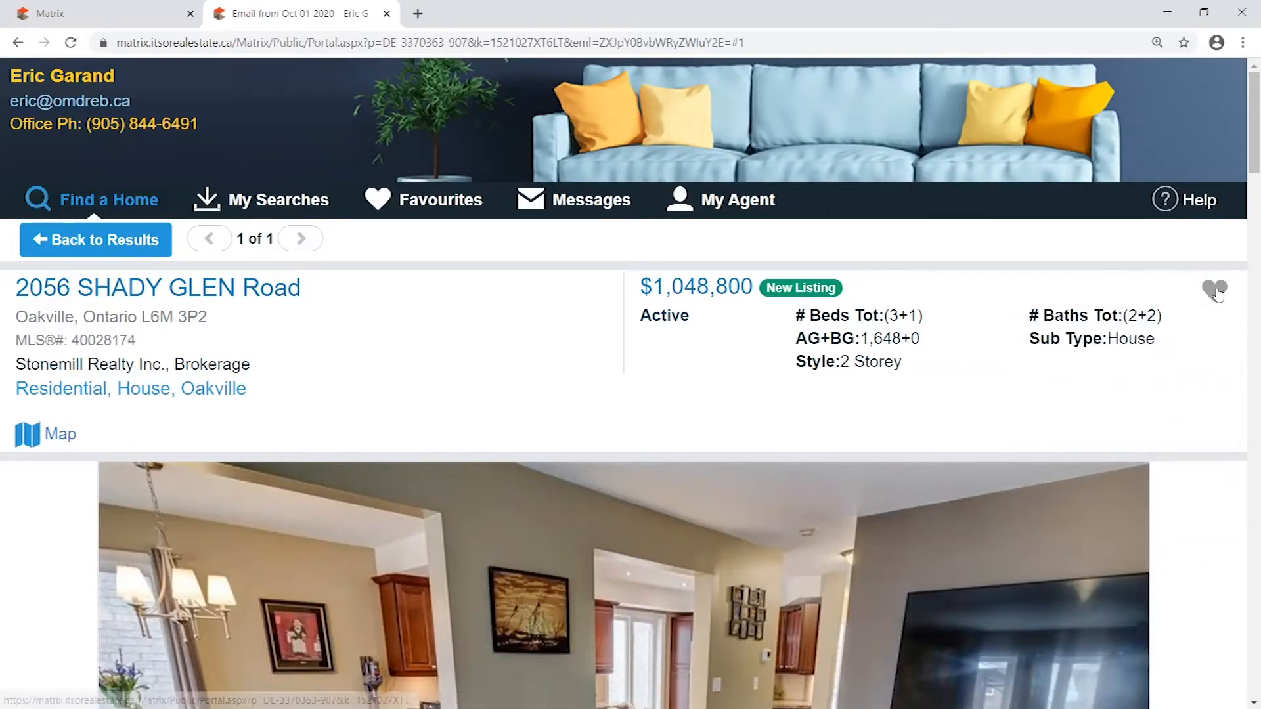
click(1214, 291)
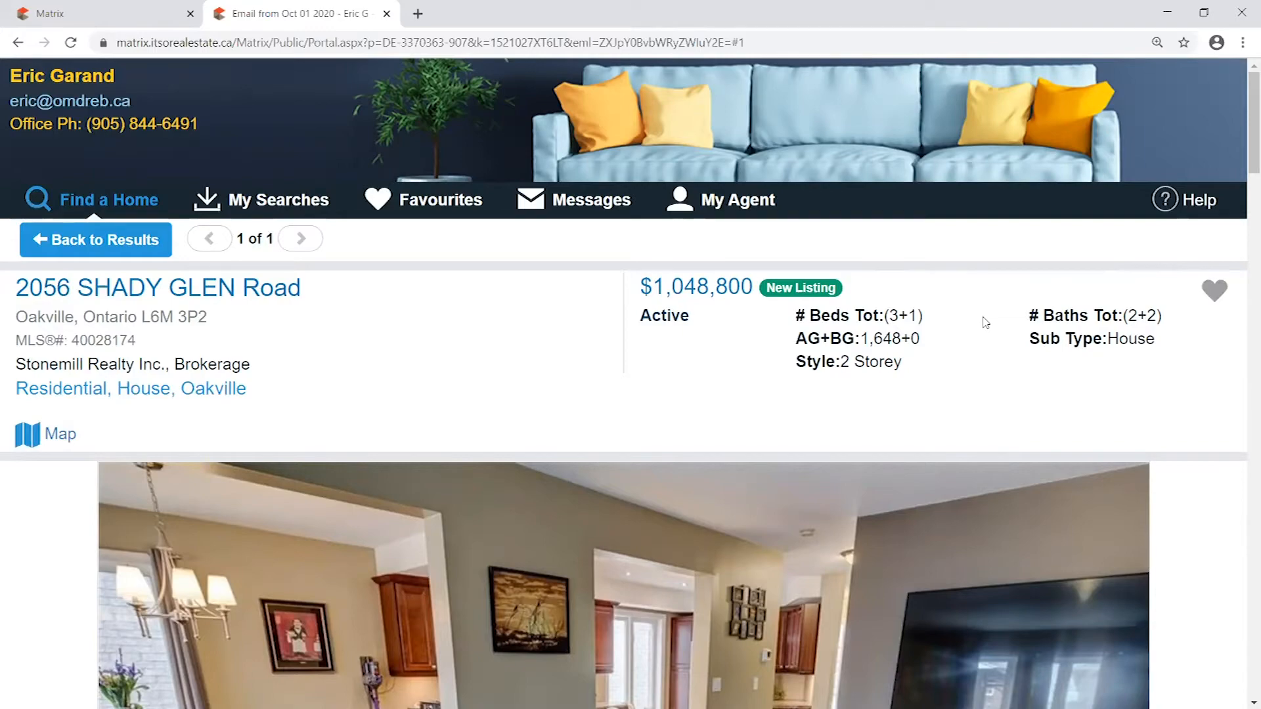
- Examine the "Notes for you and your agent" section of the listing without adding a note
scroll(988, 315, down, 15)
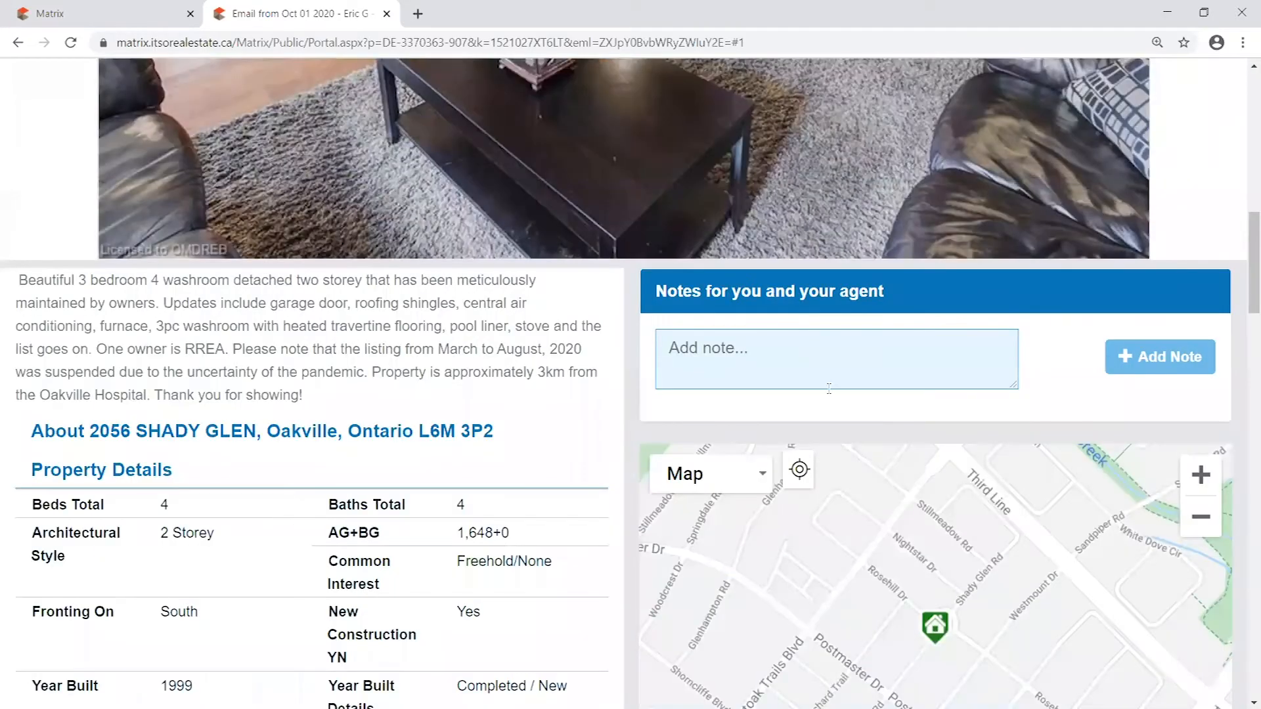
click(847, 375)
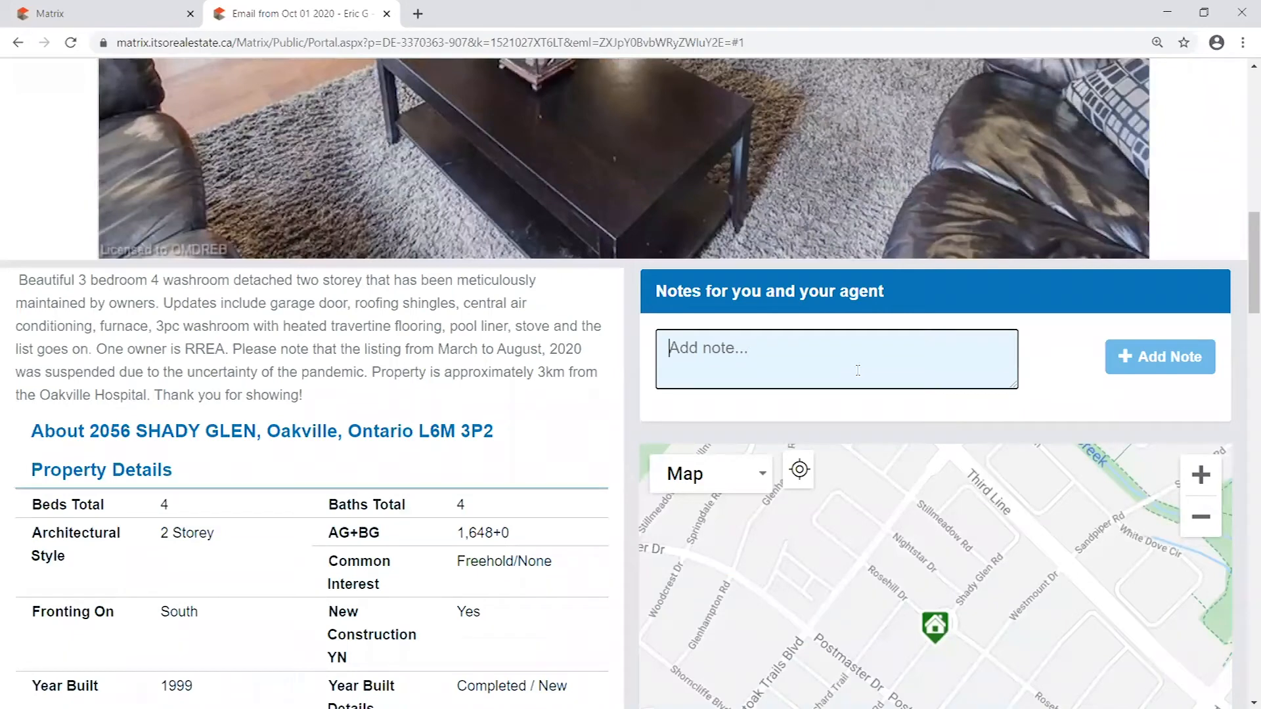
drag(909, 294, 703, 296)
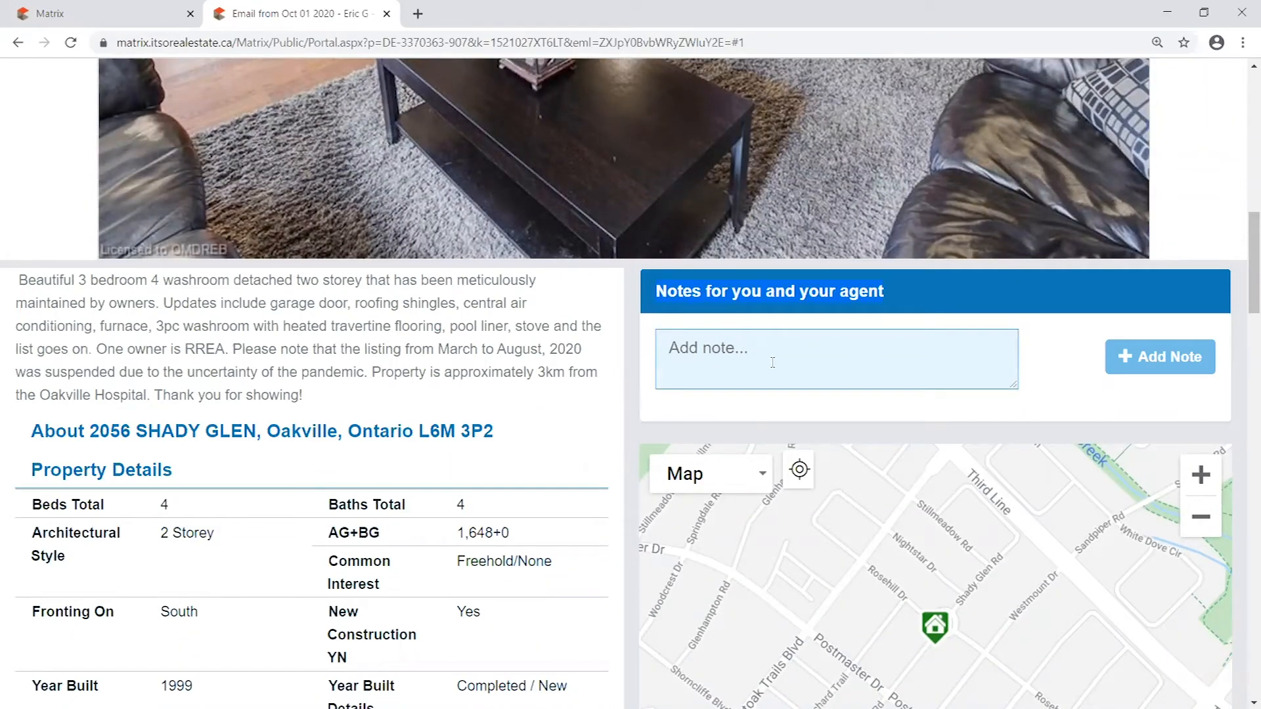
click(730, 356)
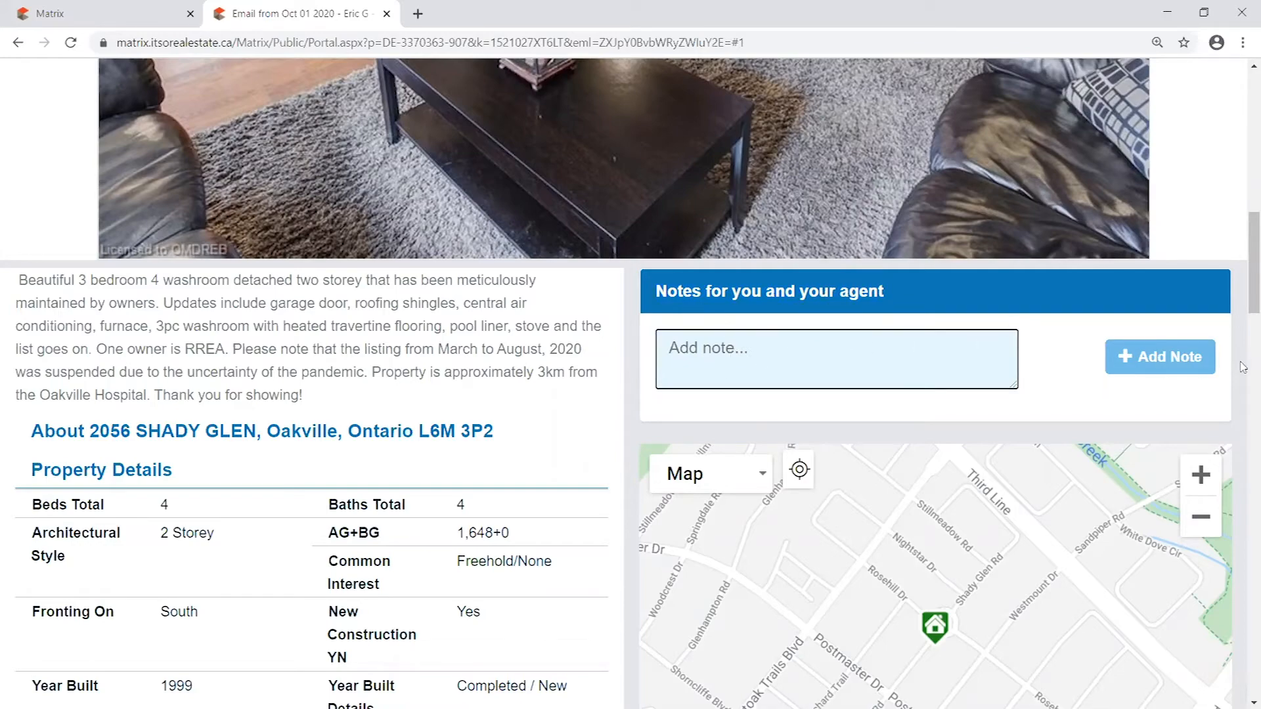
scroll(1083, 358, up, 10)
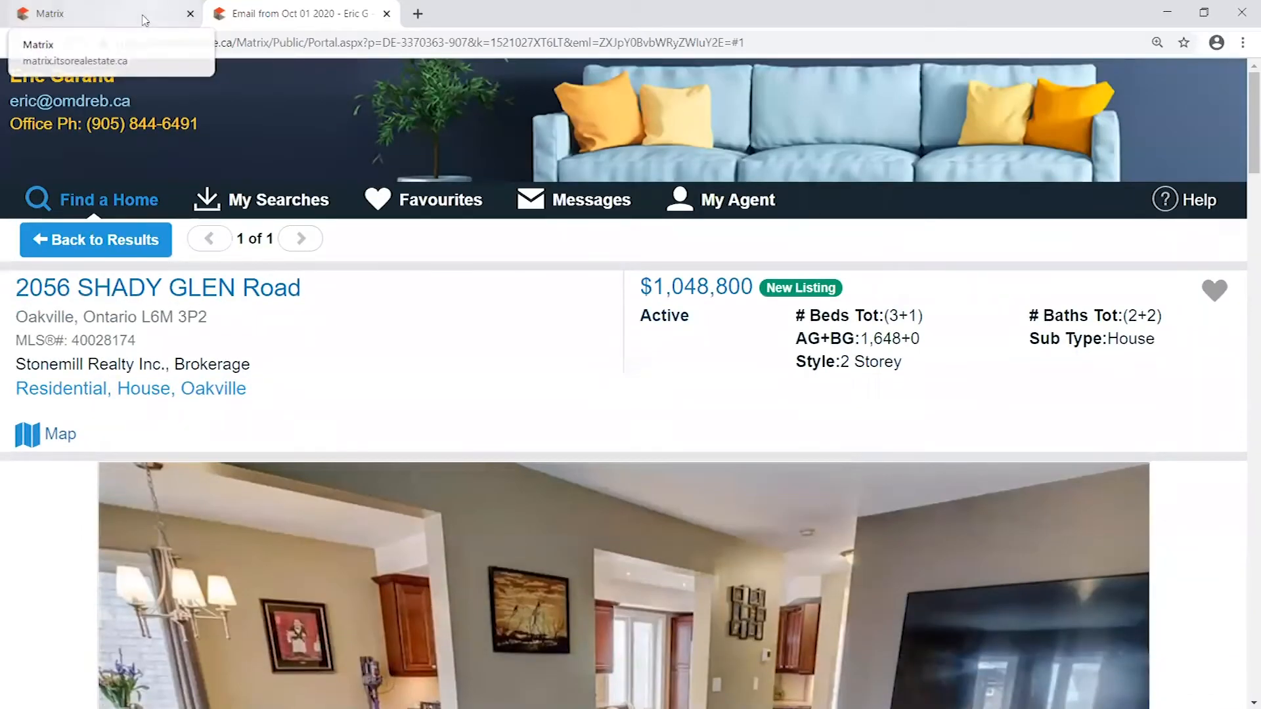
- Switch to the Matrix browser tab, open the contacts list and check the contacts' discarded-listing and listing-note columns
click(78, 14)
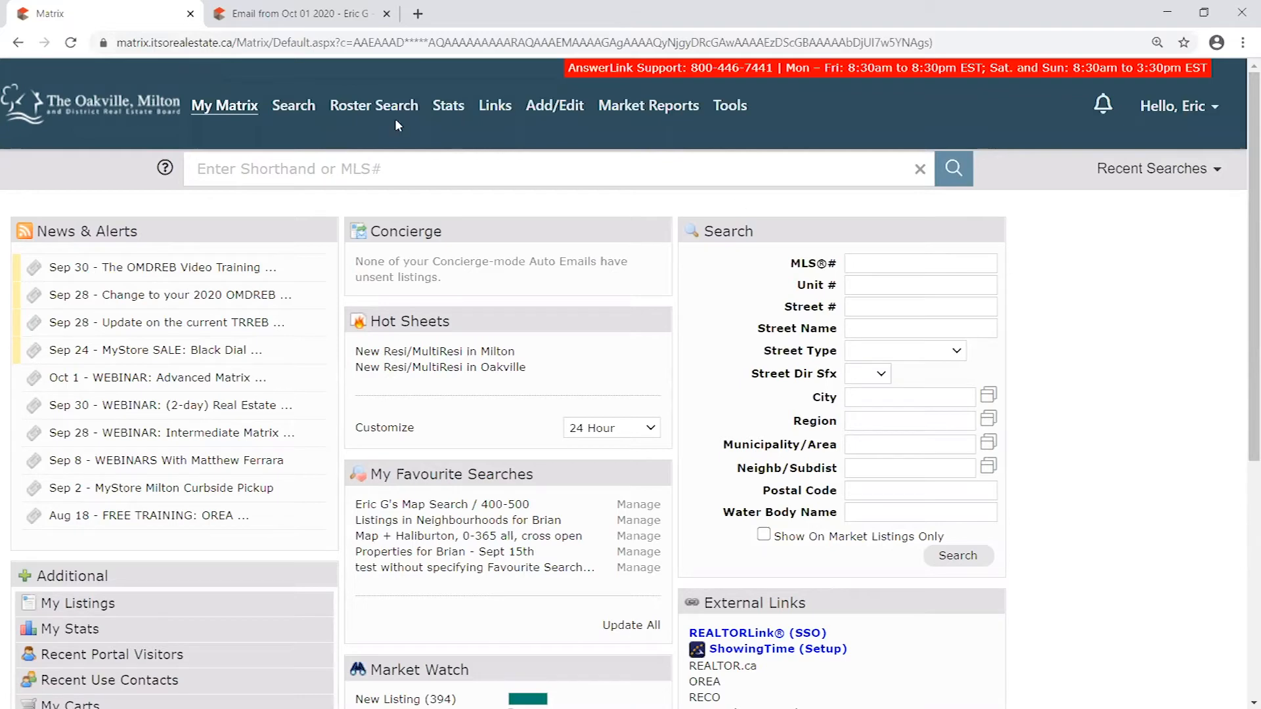
click(243, 115)
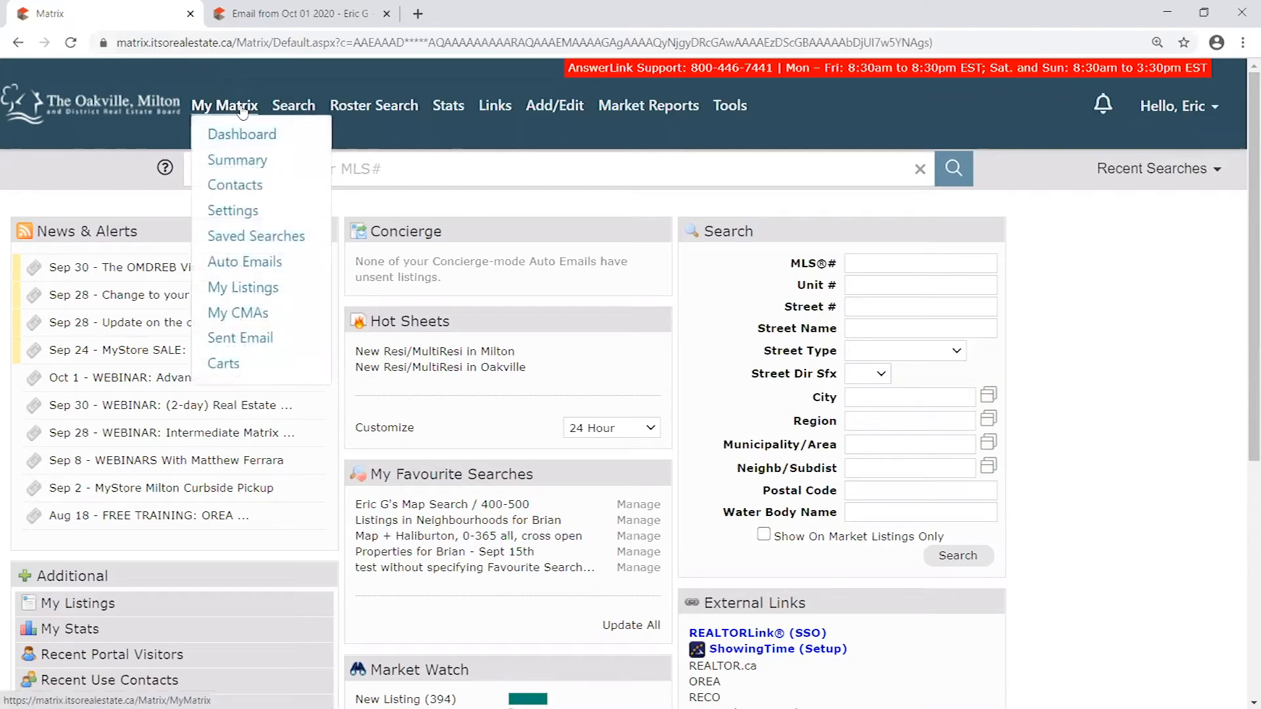
click(239, 189)
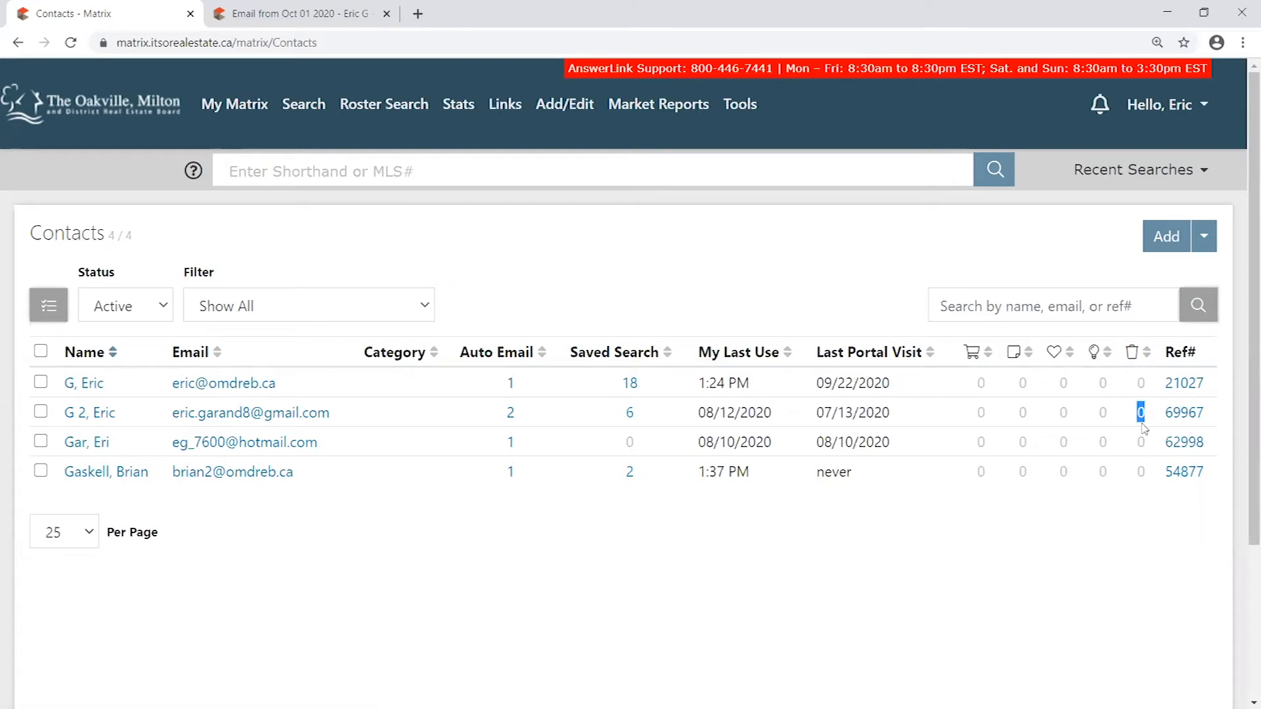
drag(1146, 471, 1131, 472)
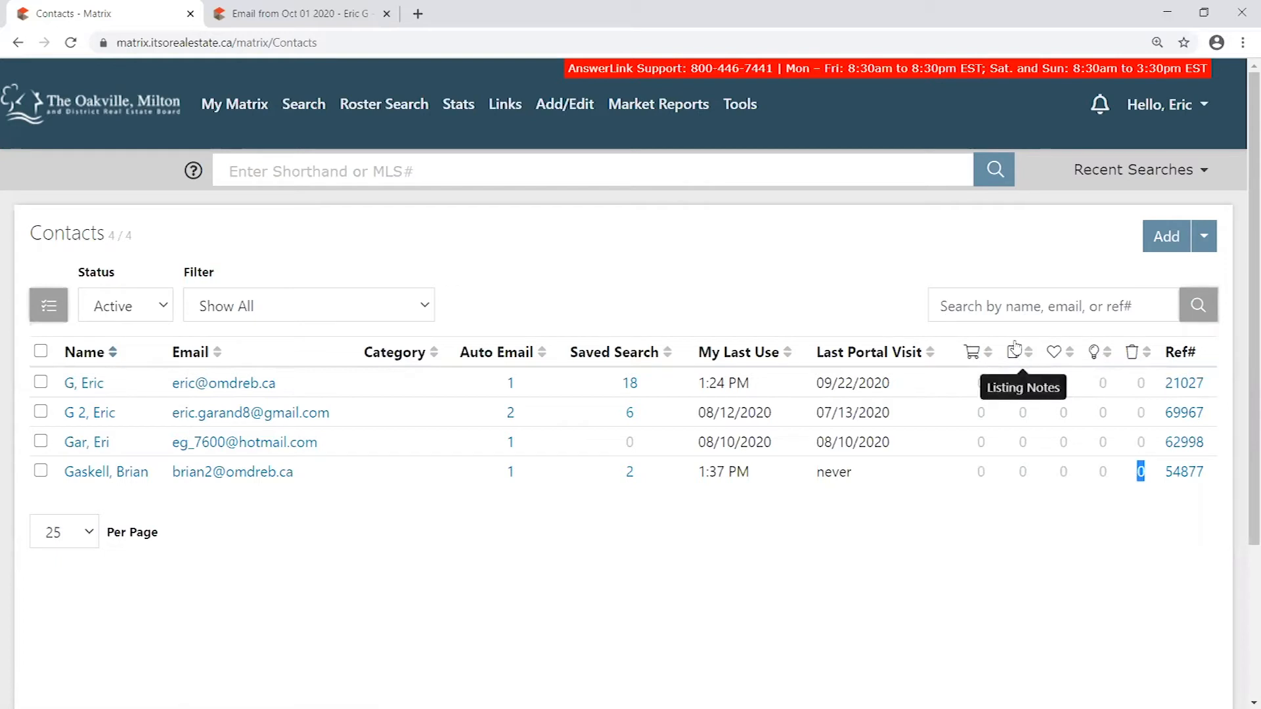
click(1154, 493)
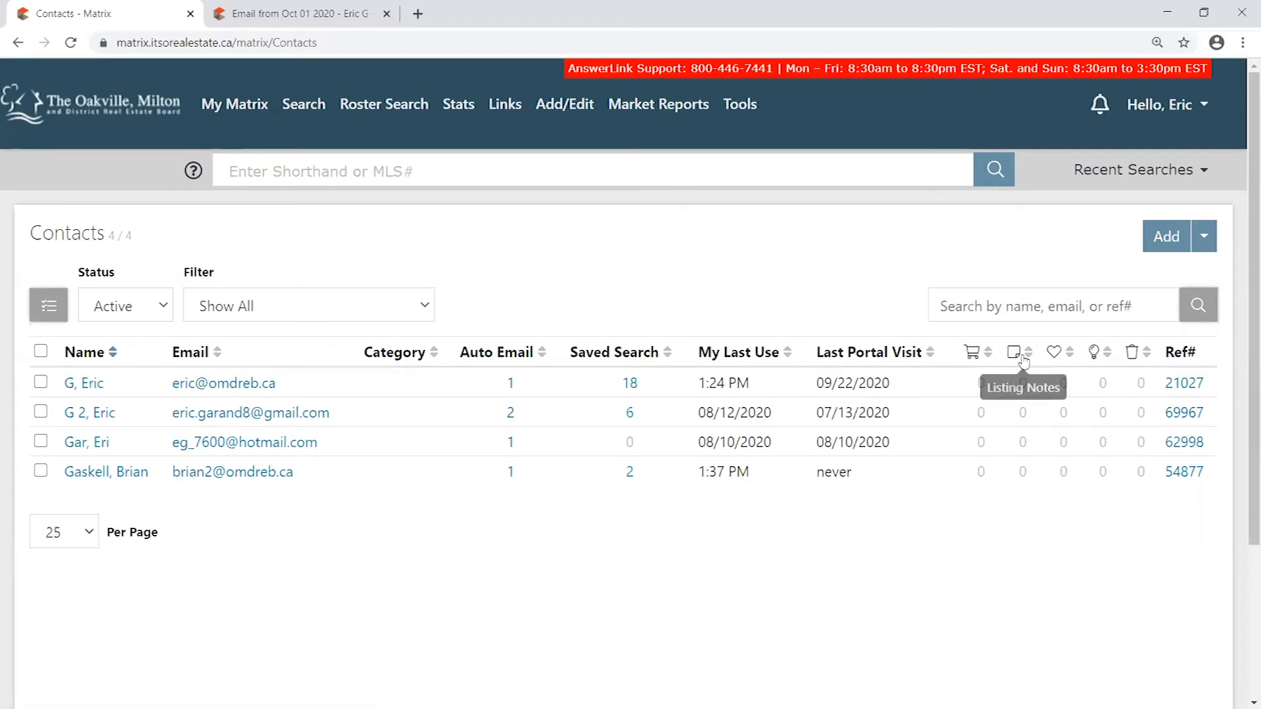
- Open the Portal Notification Settings from the Matrix account settings
click(252, 109)
click(251, 109)
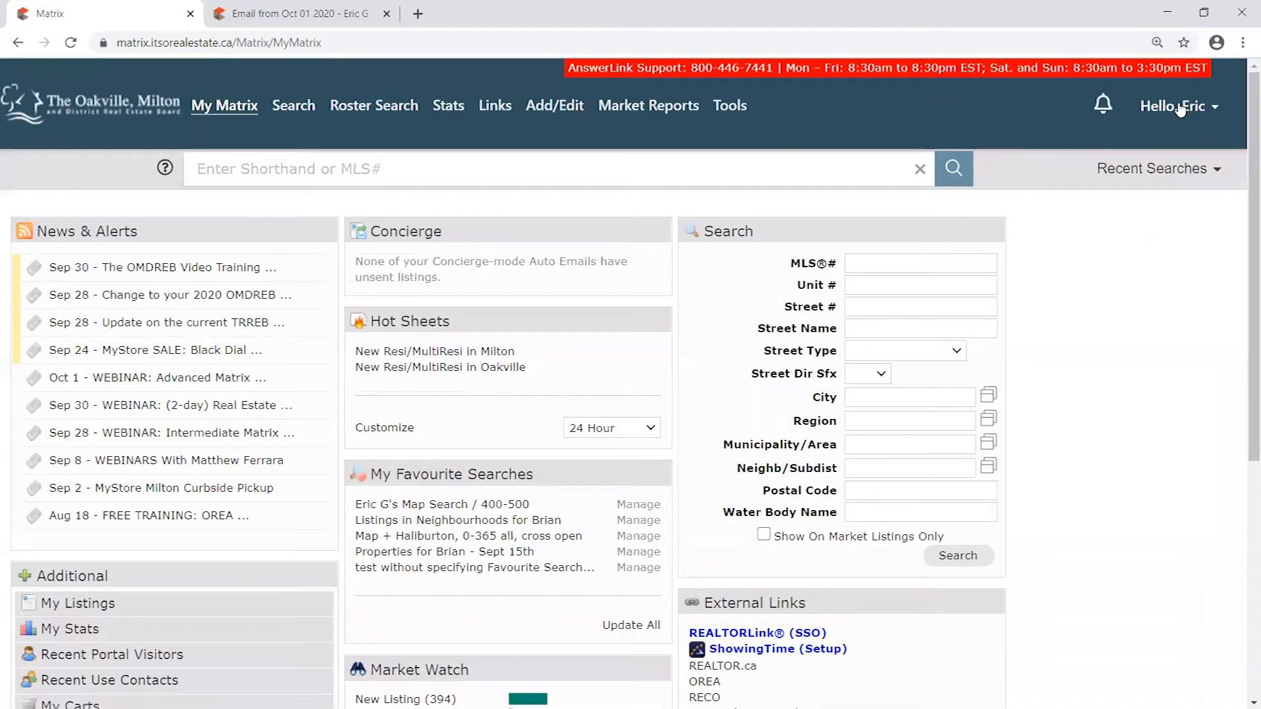
click(1201, 111)
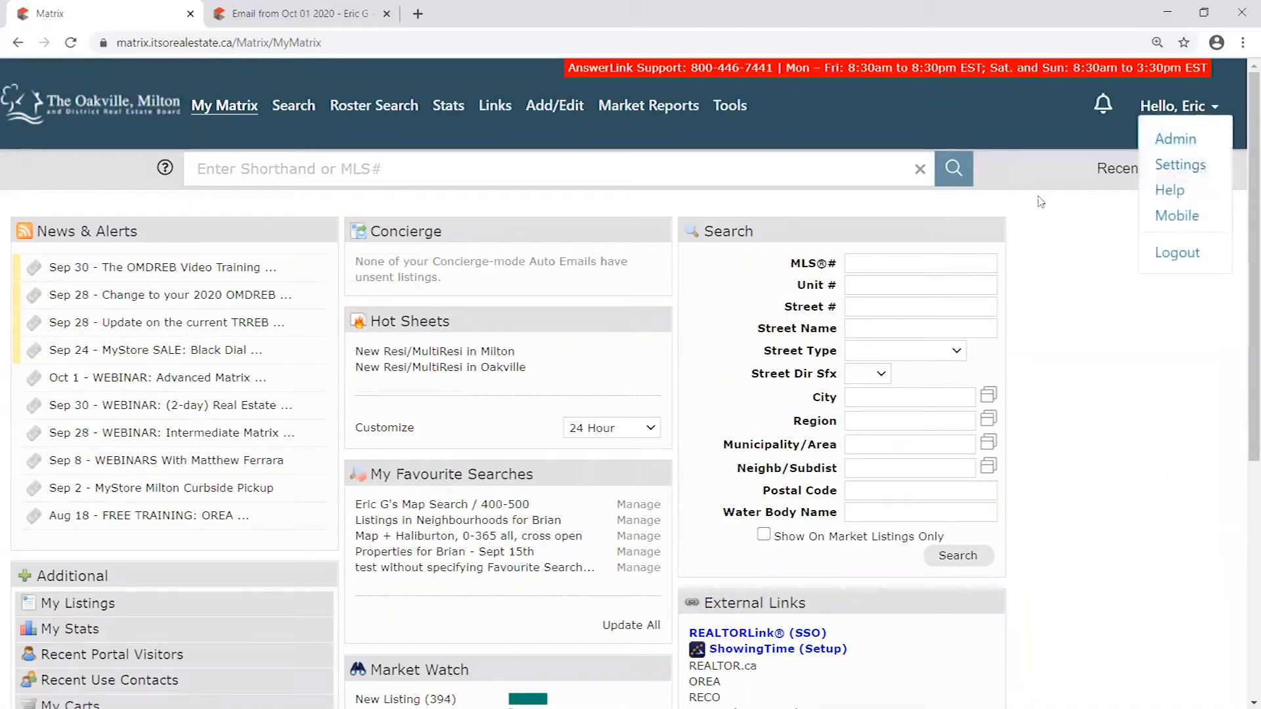
mouse_move(228, 108)
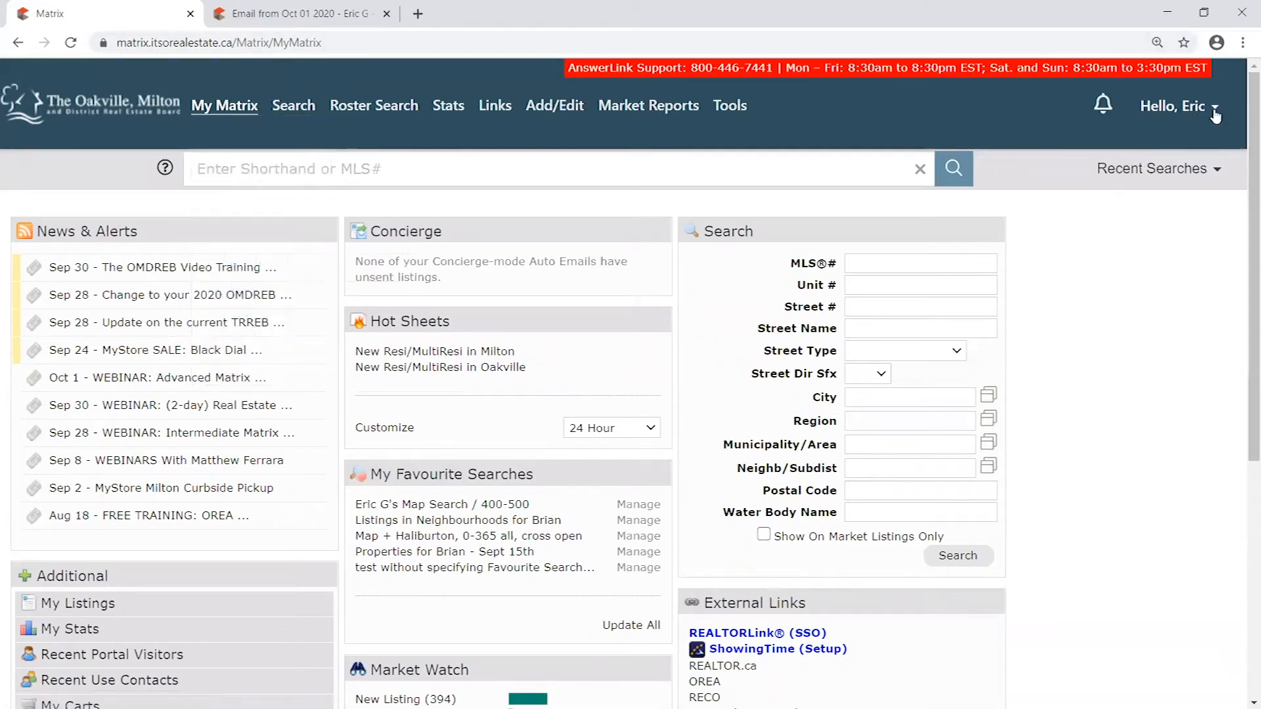
click(1172, 110)
click(1170, 111)
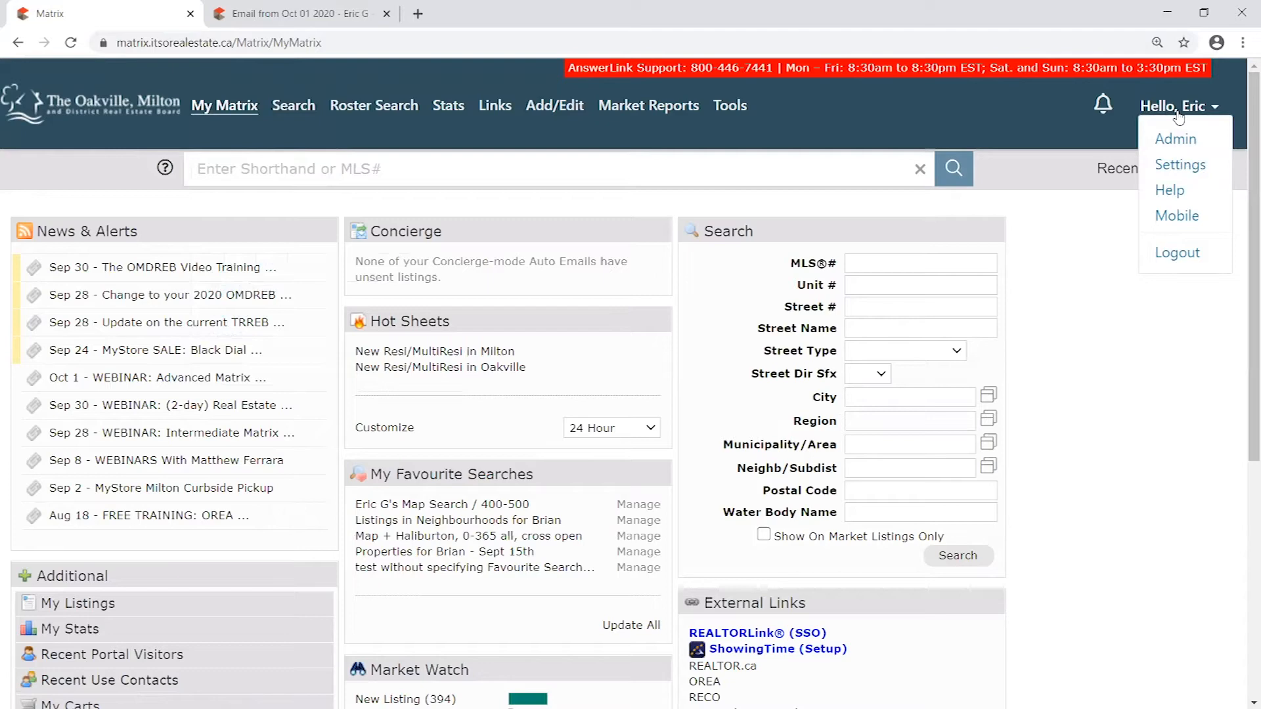
click(1182, 170)
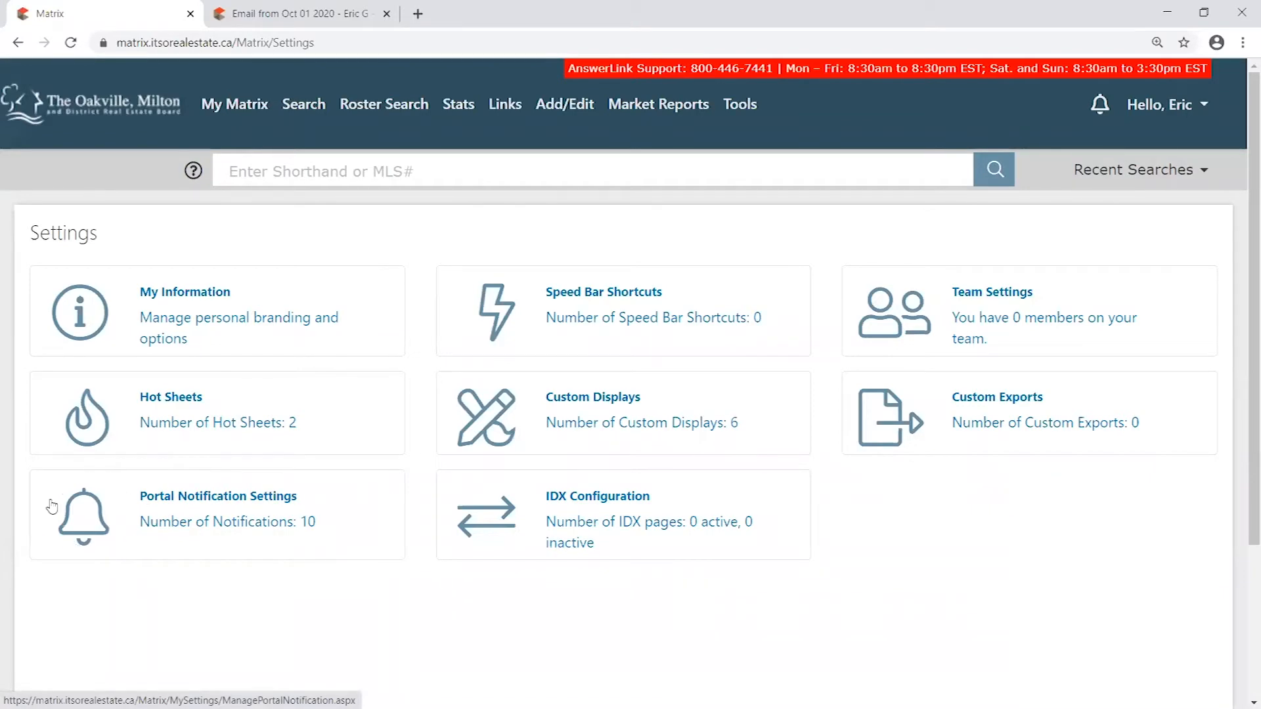
click(227, 507)
scroll(931, 461, down, 1)
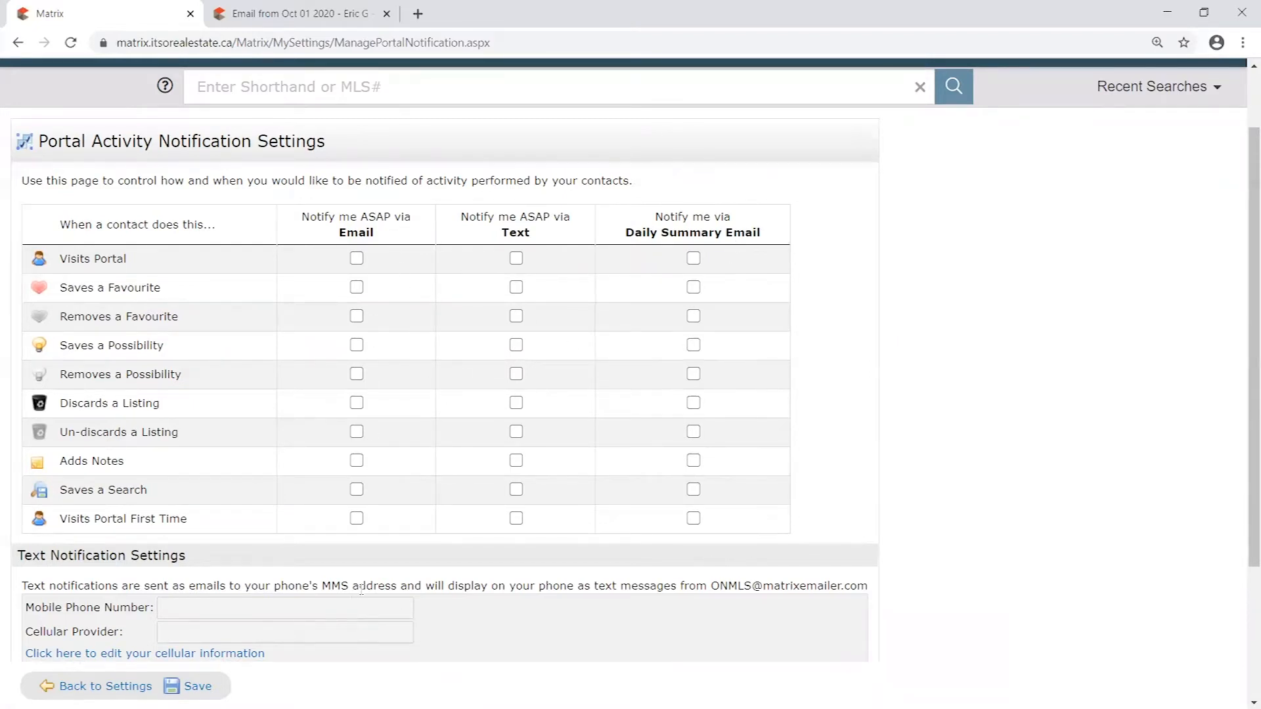
- Enable Daily Summary Email notifications for all ten contact activities, from Visits Portal to Visits Portal First Time
click(694, 258)
click(693, 287)
click(693, 316)
click(694, 345)
click(694, 387)
click(693, 374)
click(694, 402)
click(693, 431)
click(693, 461)
click(694, 489)
click(693, 518)
- Examine the three notification methods: Daily Summary Email, ASAP via Email and ASAP via Text
drag(624, 231, 799, 234)
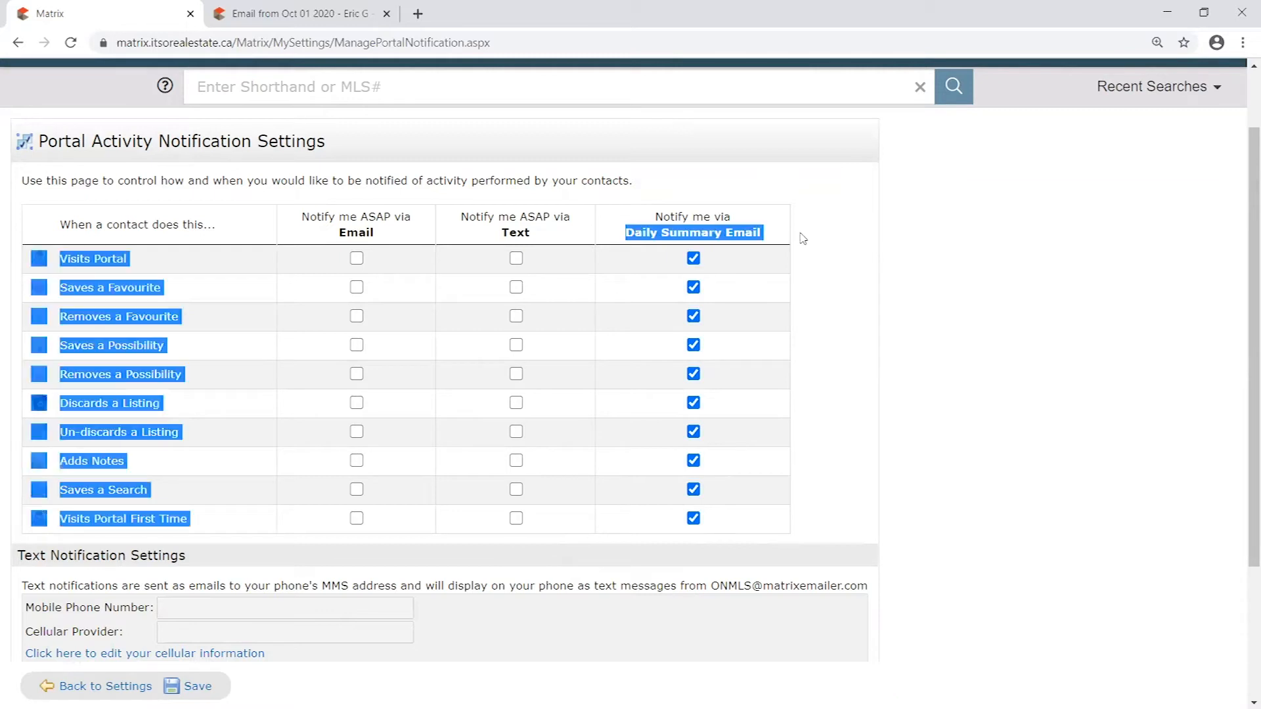
click(816, 227)
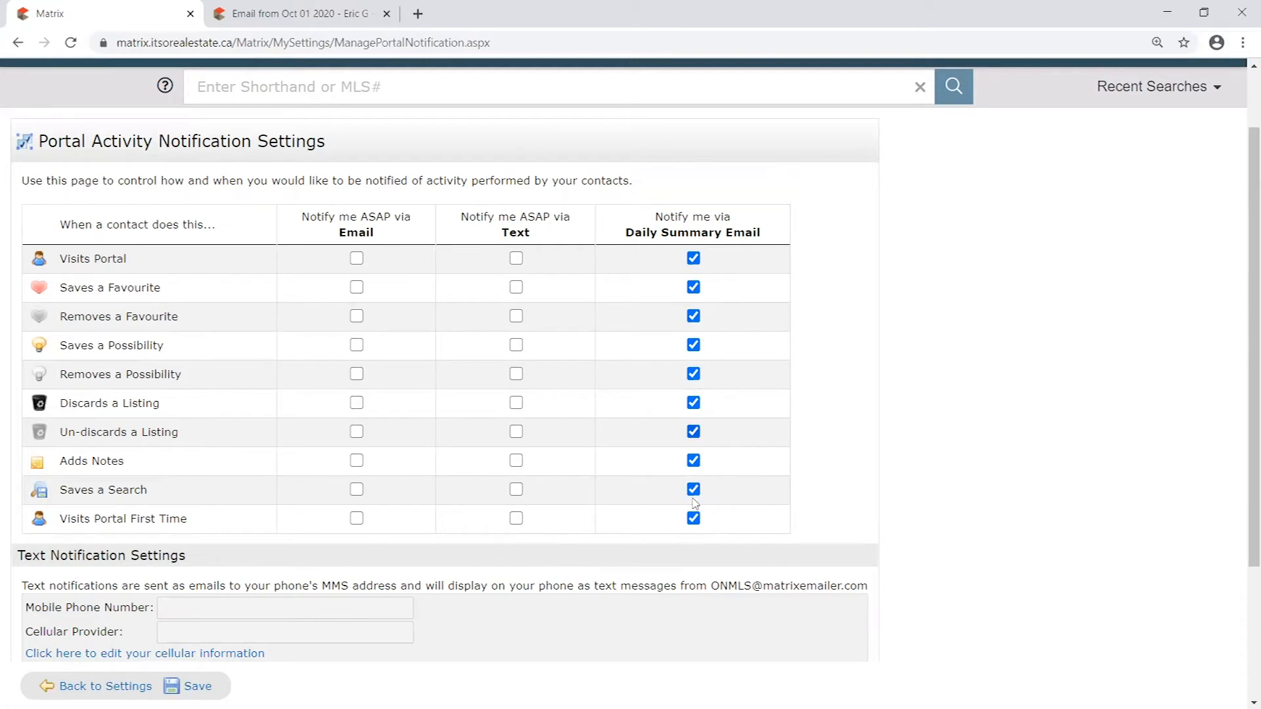
drag(633, 226, 794, 236)
click(798, 238)
drag(302, 217, 415, 226)
click(371, 231)
triple_click(346, 225)
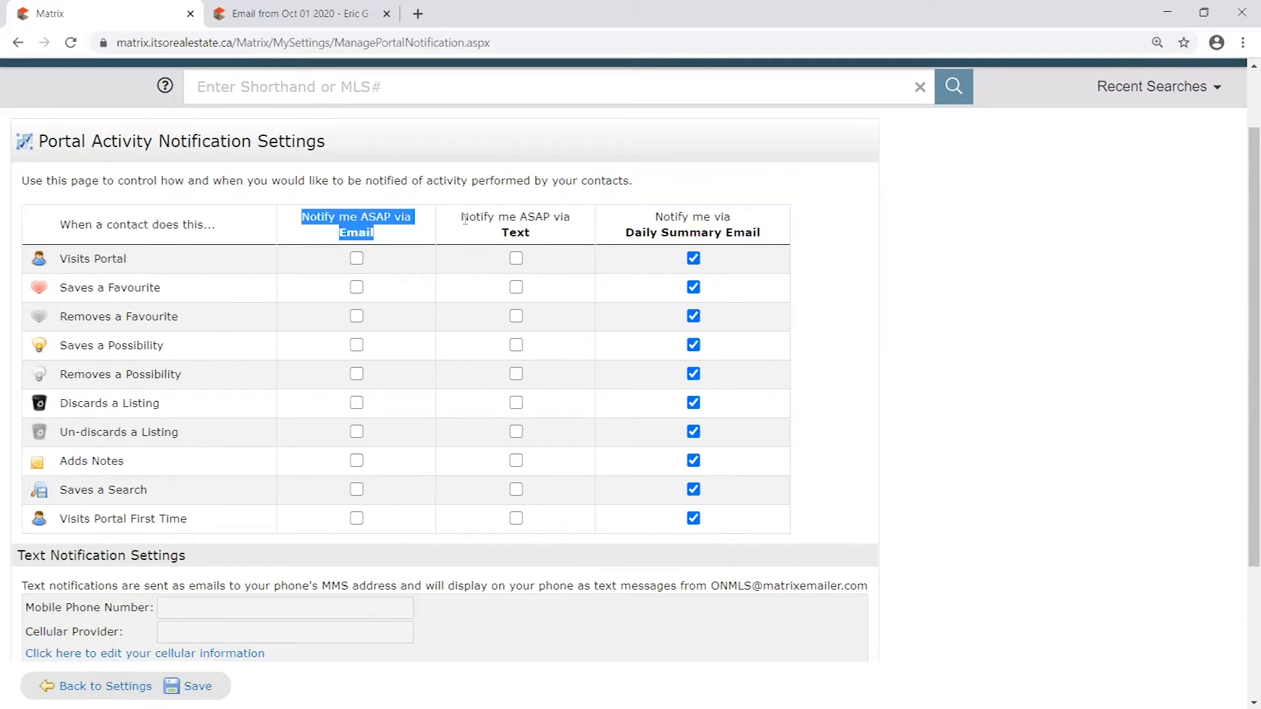
drag(465, 218, 562, 242)
click(547, 237)
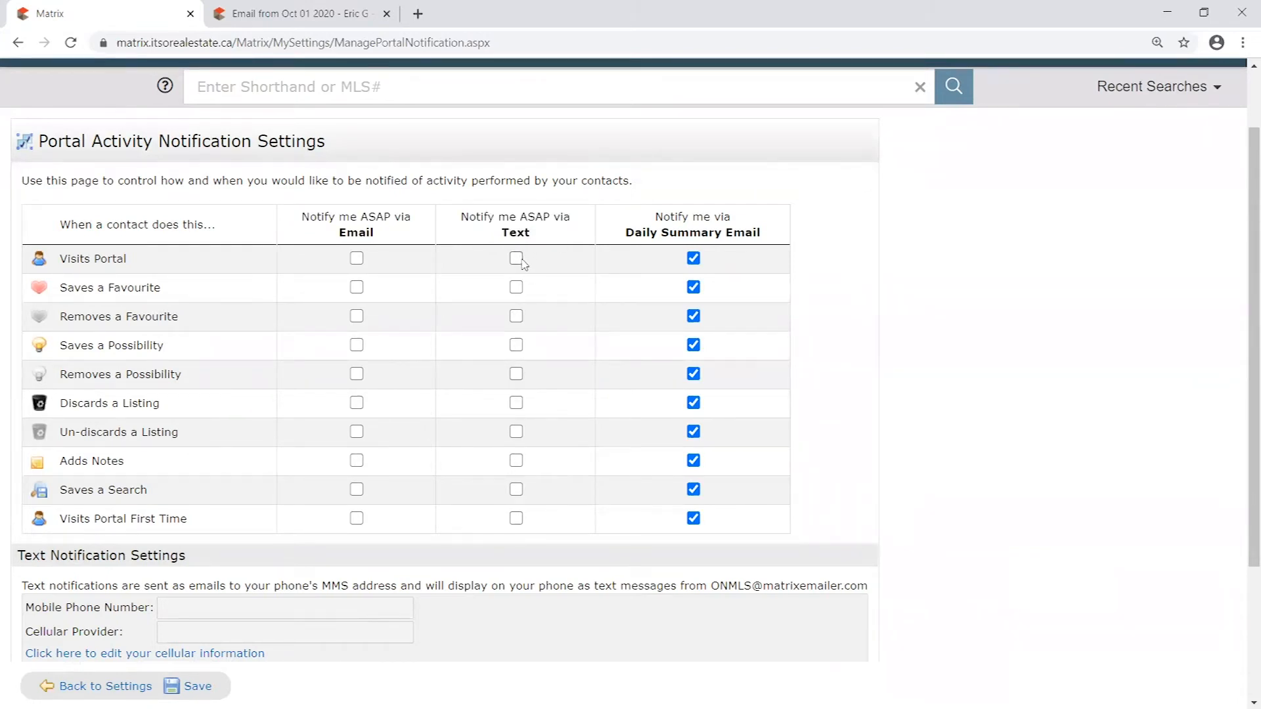
- Enable ASAP email notifications for Saves a Favourite, Saves a Possibility, Discards a Listing and Adds Notes
drag(304, 217, 406, 242)
click(405, 242)
click(358, 290)
click(357, 346)
click(356, 404)
click(358, 460)
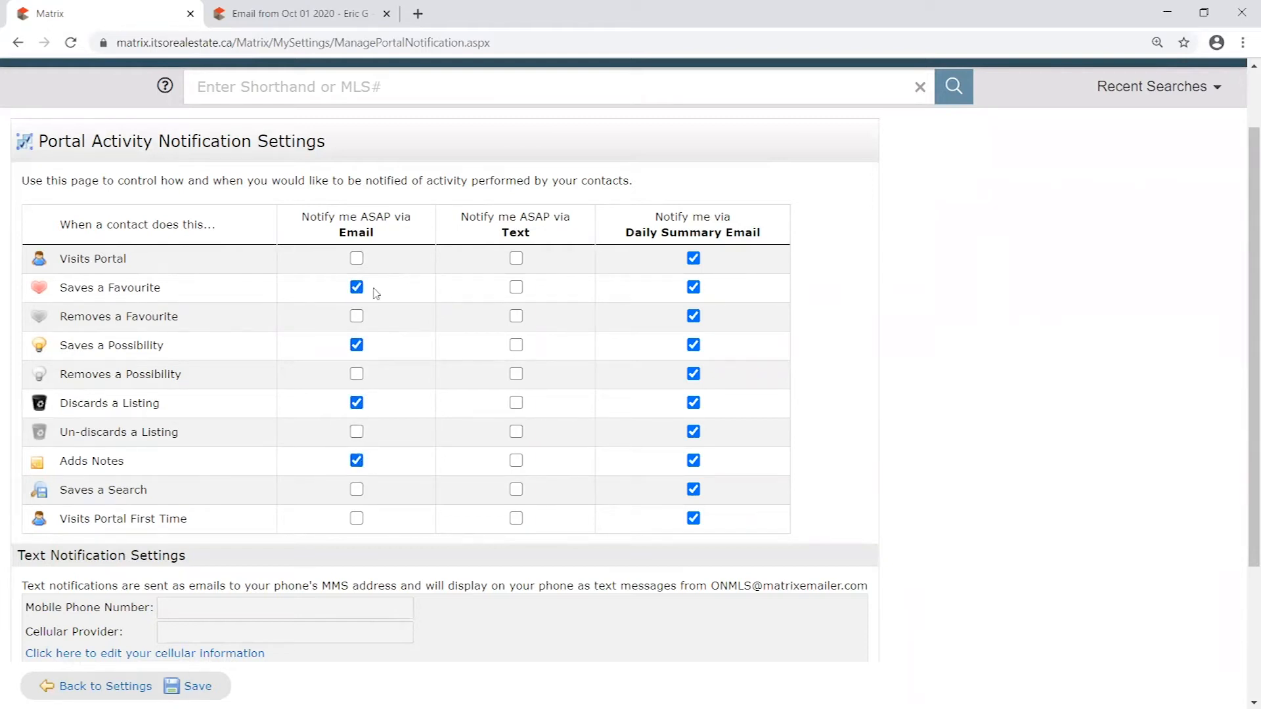
- Review the contact activities selected for ASAP email notification, including Saves a Favourite and Adds Notes
drag(68, 289, 181, 294)
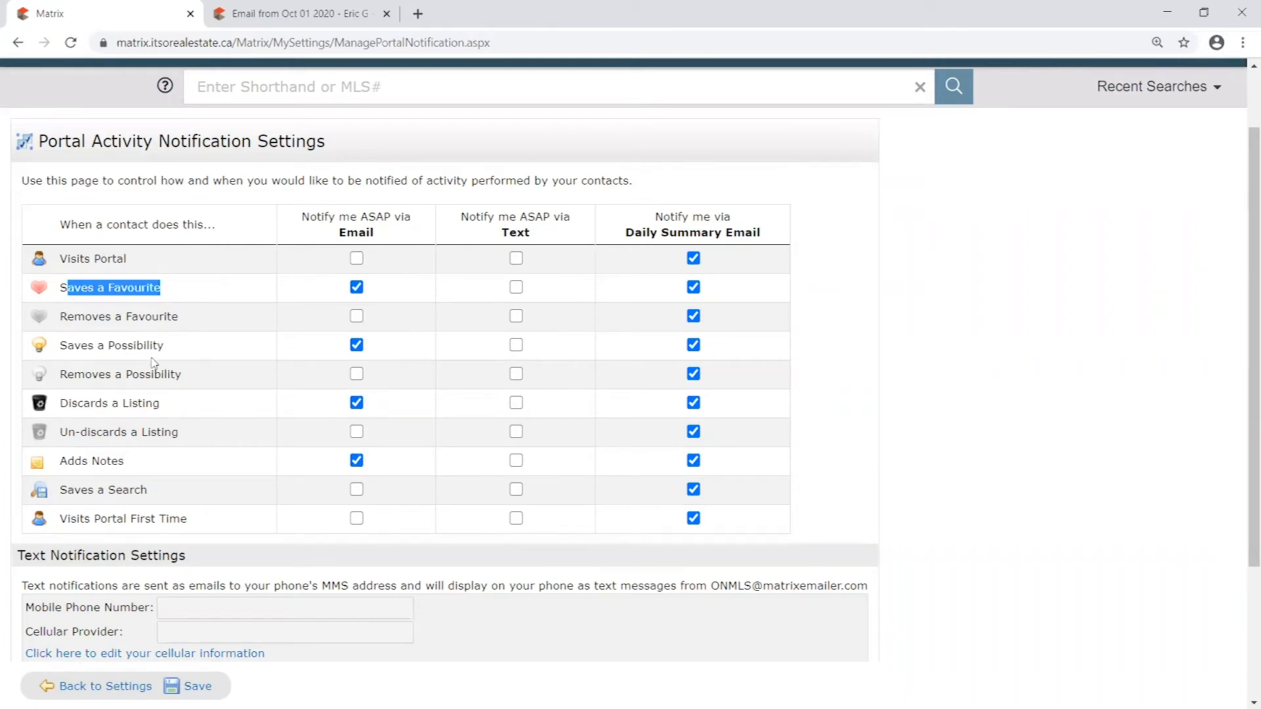
drag(66, 455, 145, 467)
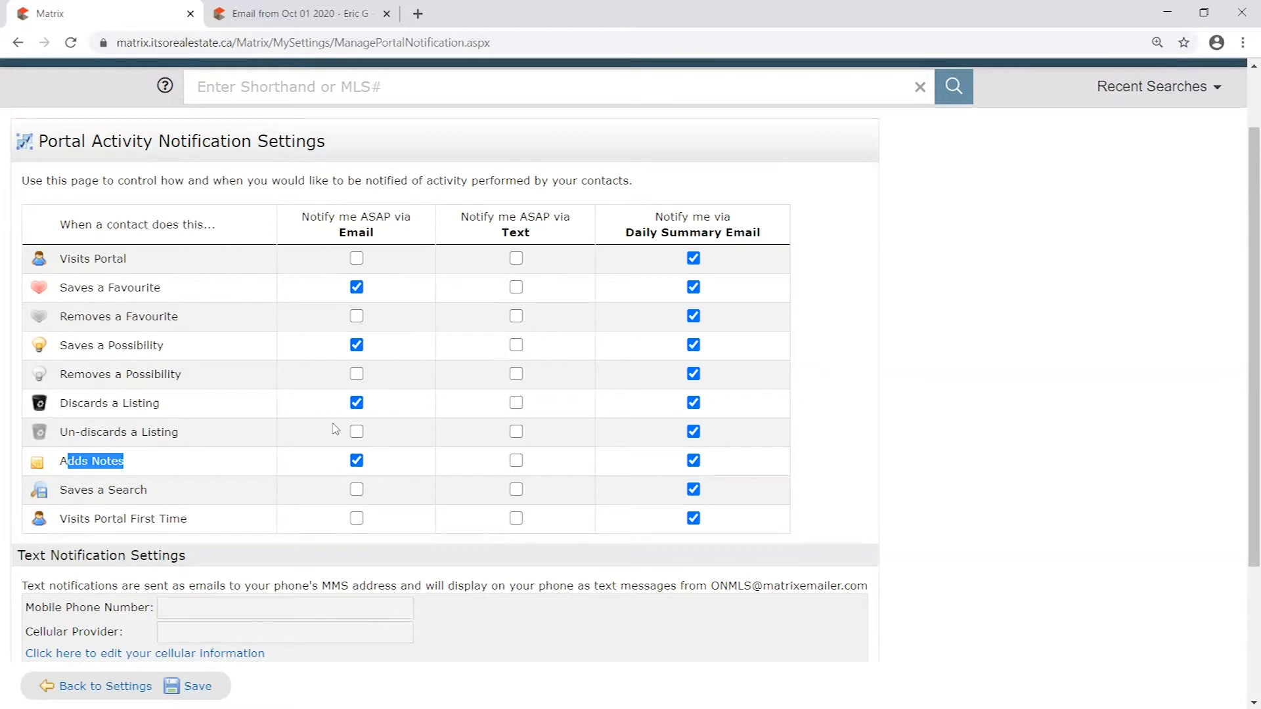
click(370, 287)
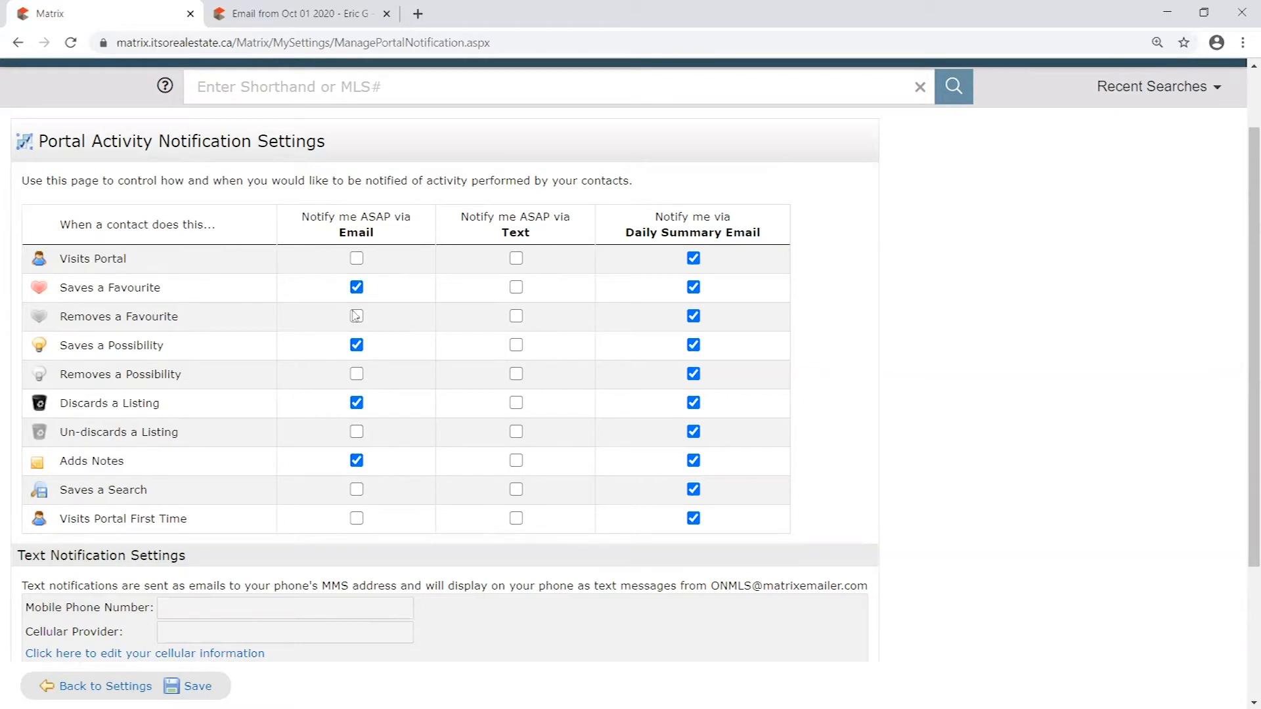
drag(361, 221, 387, 216)
click(806, 372)
scroll(858, 350, down, 3)
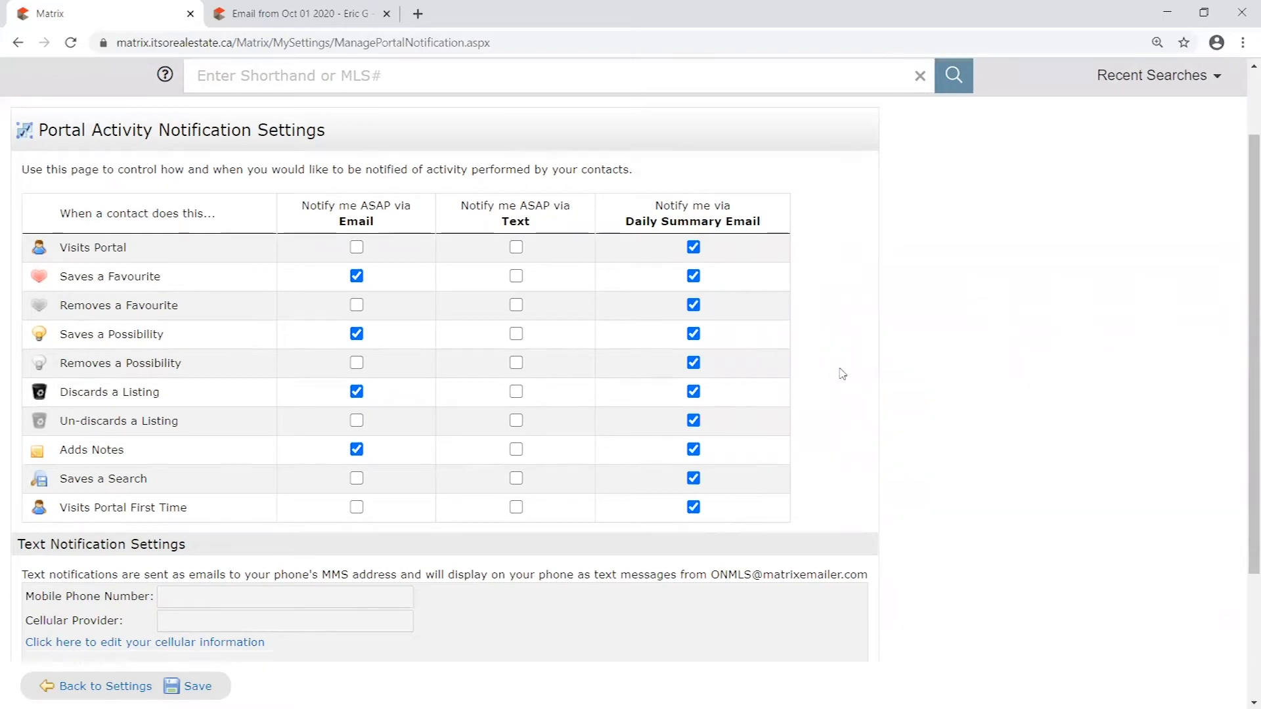
scroll(864, 407, up, 2)
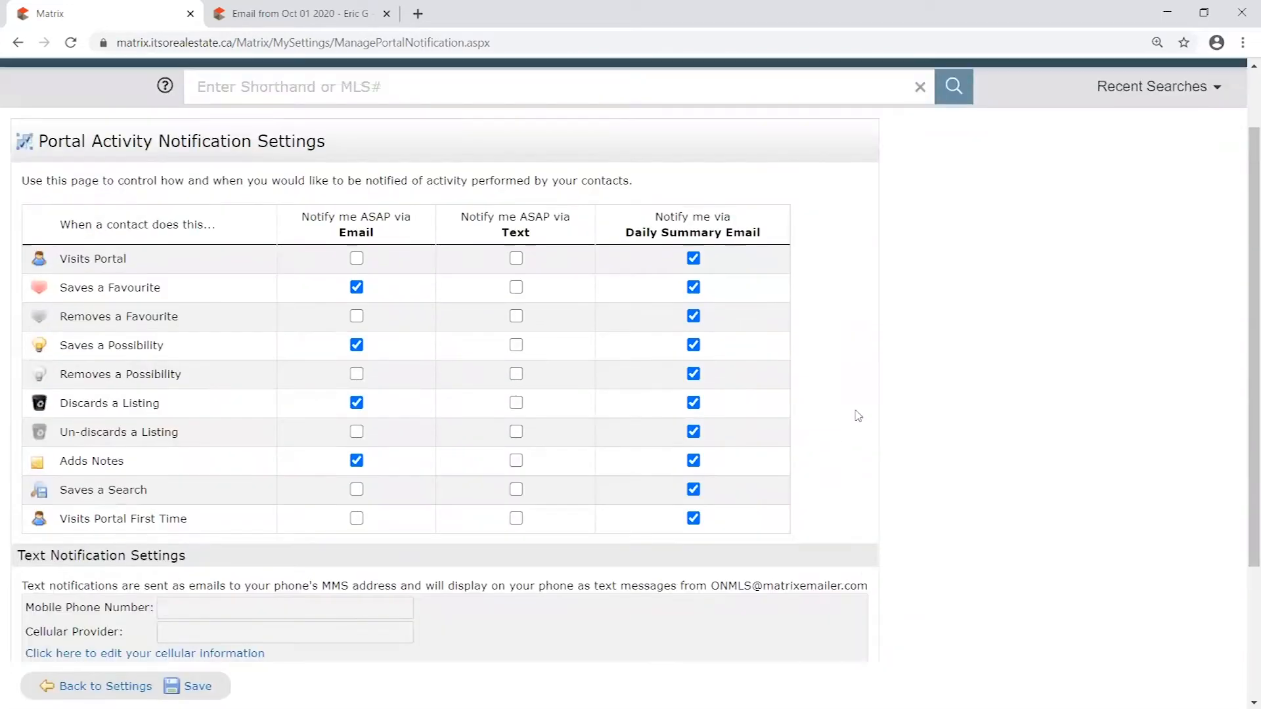
- Try an ASAP text notification for the Saves a Favourite activity
scroll(860, 410, down, 1)
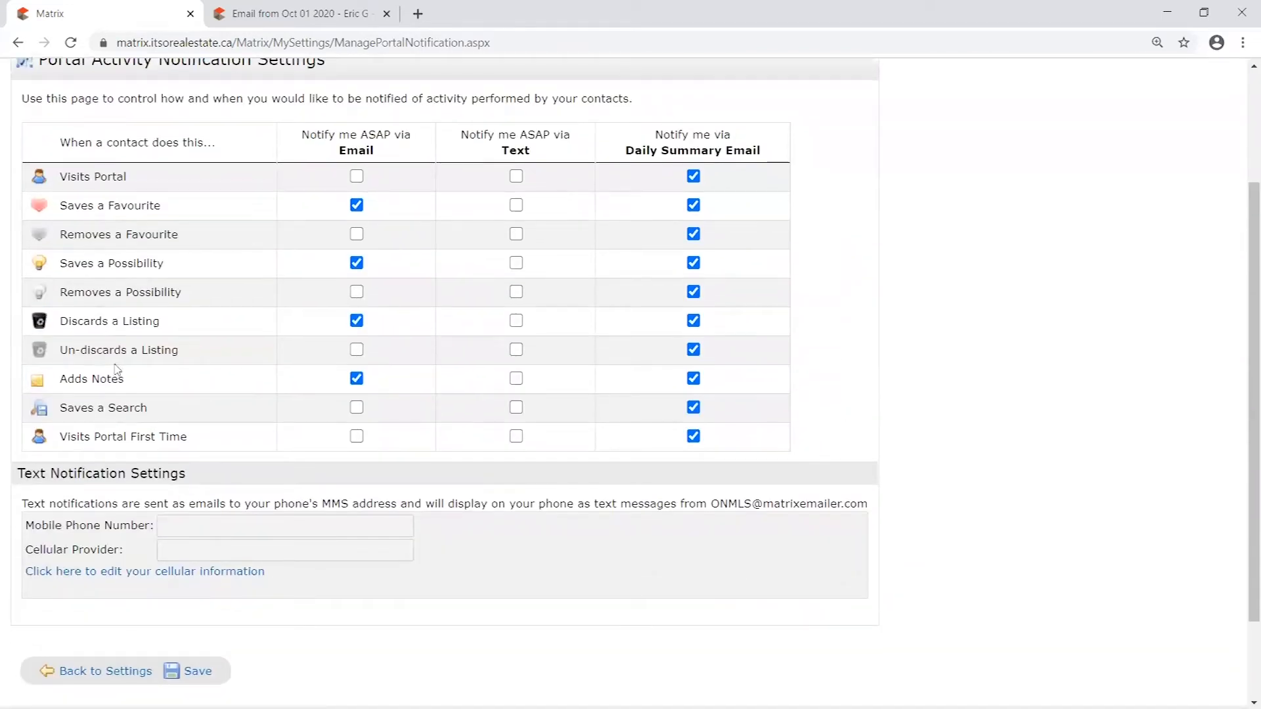
click(516, 379)
drag(58, 380, 193, 380)
click(517, 204)
click(516, 379)
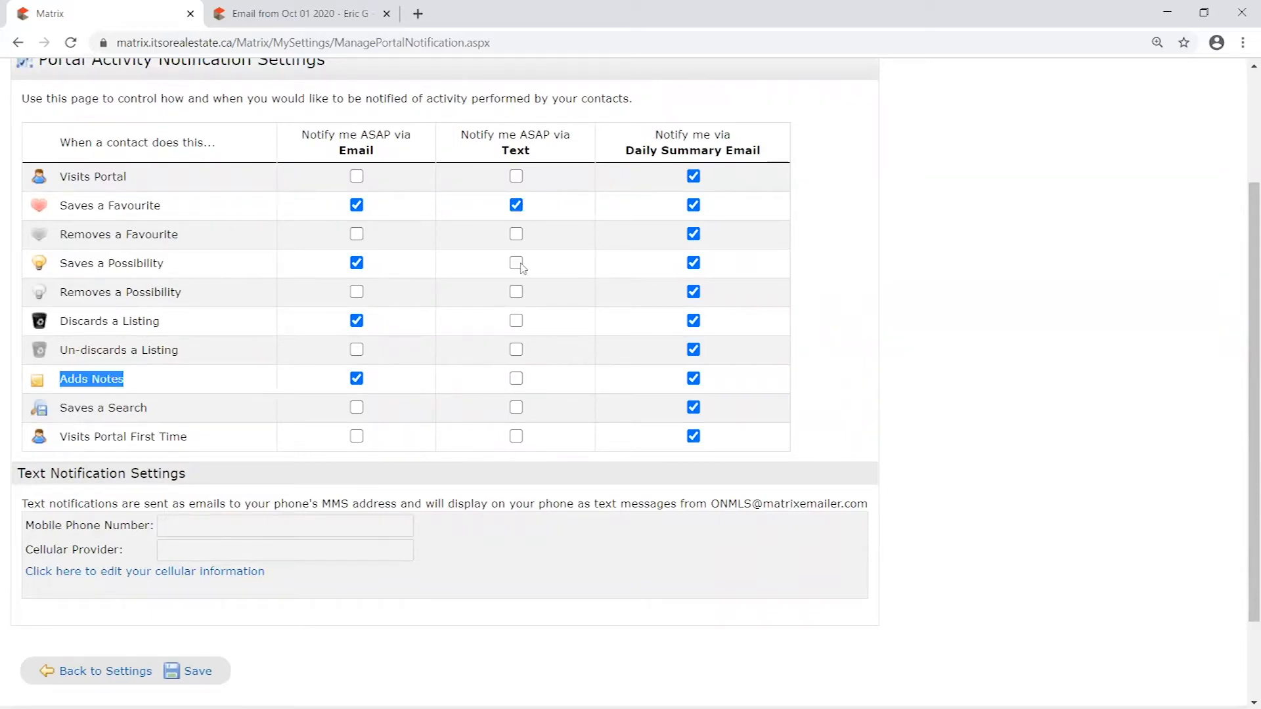
click(516, 205)
drag(512, 152, 530, 153)
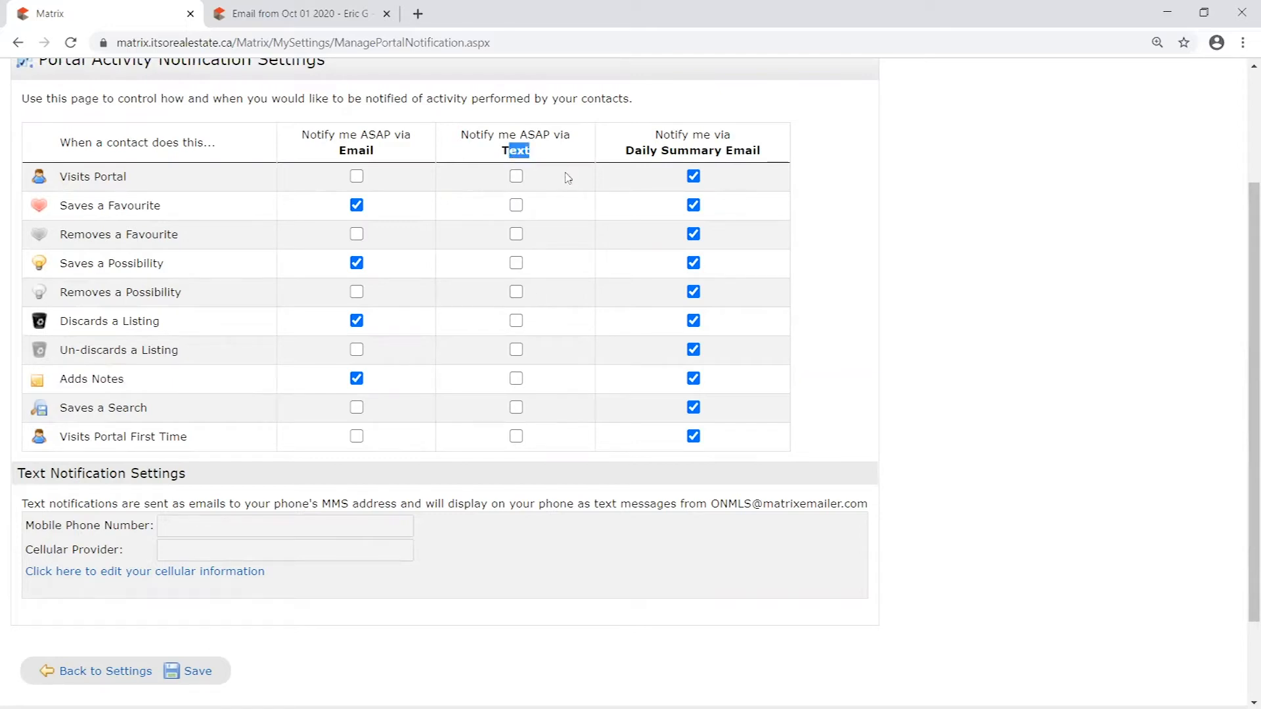
- Save the portal activity notification settings
scroll(517, 342, down, 2)
click(536, 392)
click(203, 593)
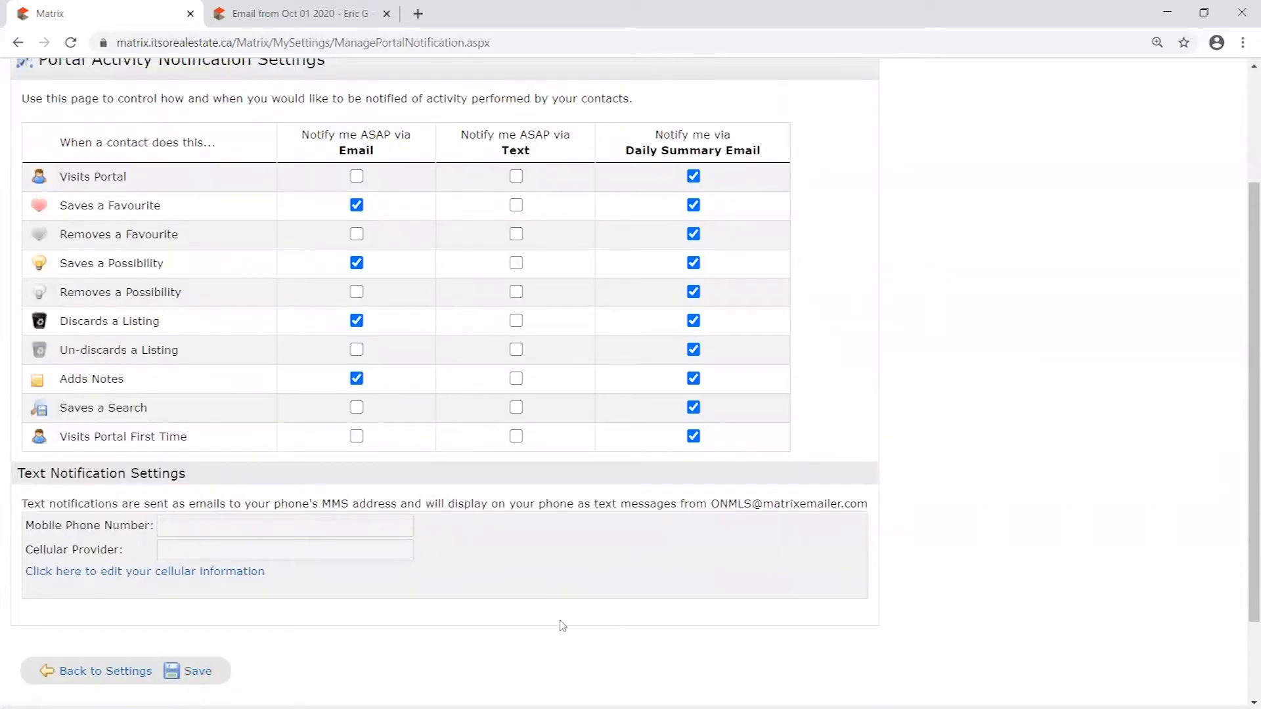
click(189, 670)
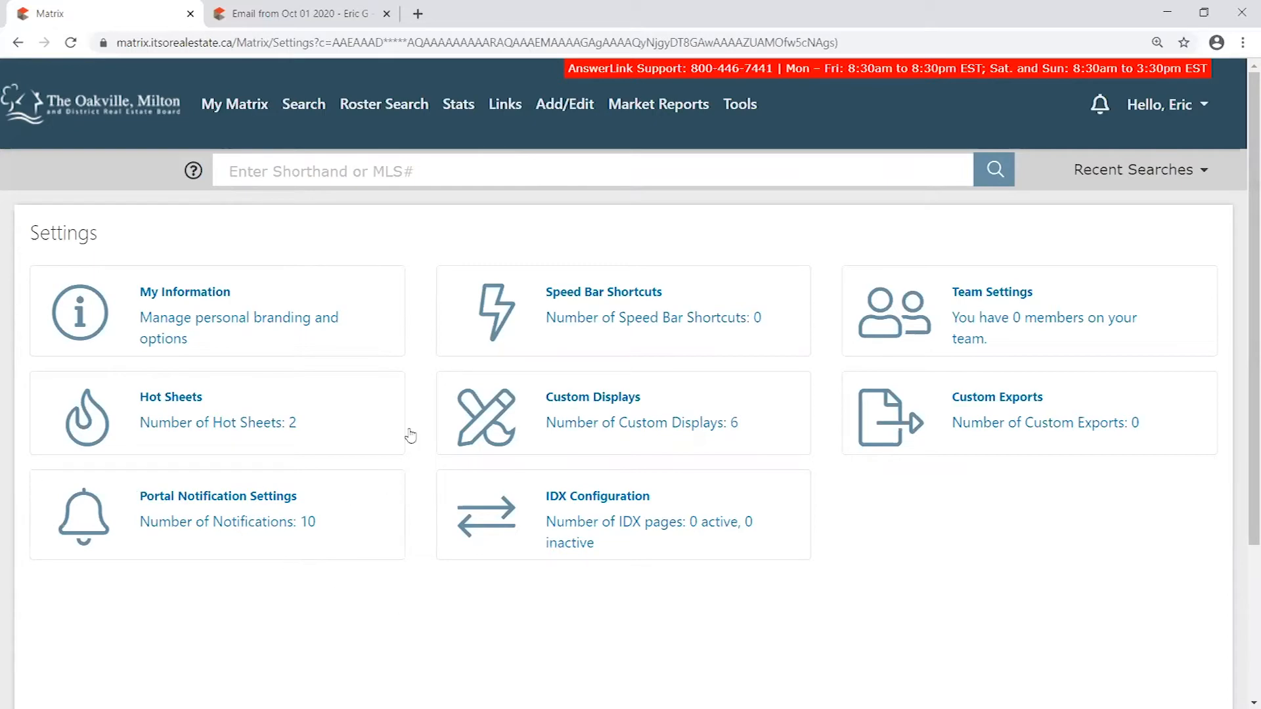
- Go to the My Matrix dashboard and reopen the Portal Notification Settings from the account's settings to review the choices
click(234, 106)
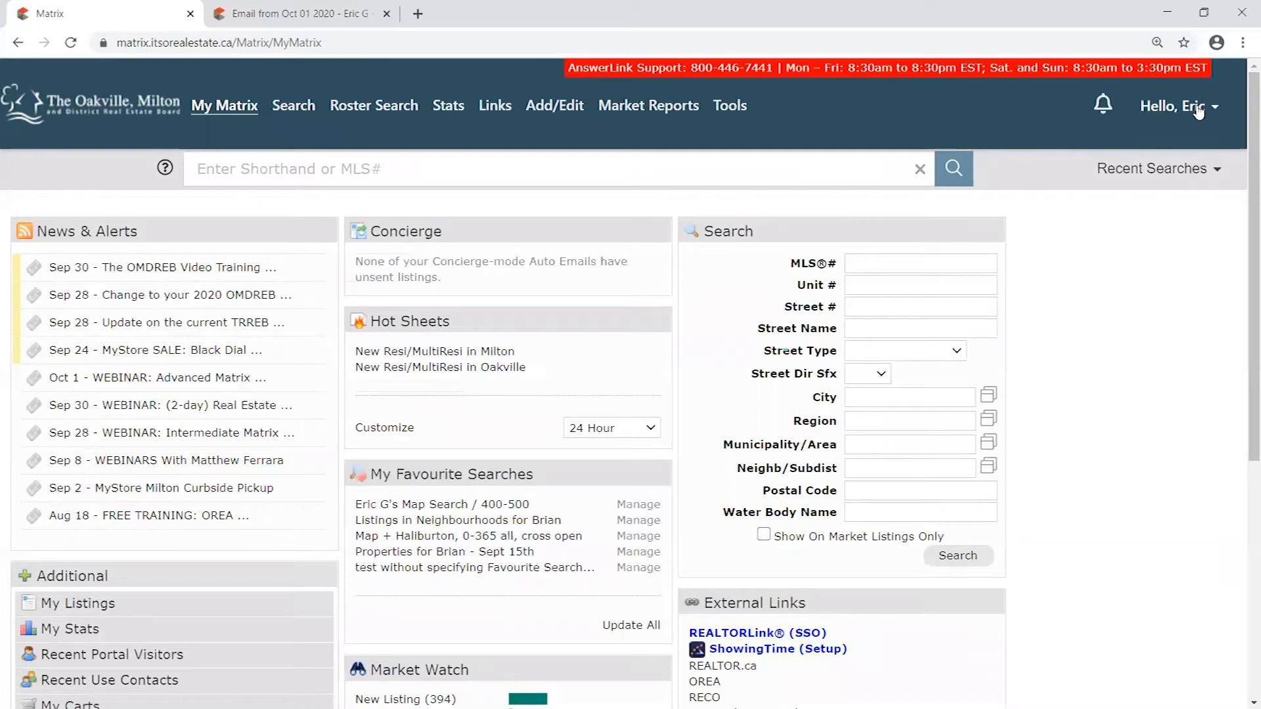
mouse_move(1198, 112)
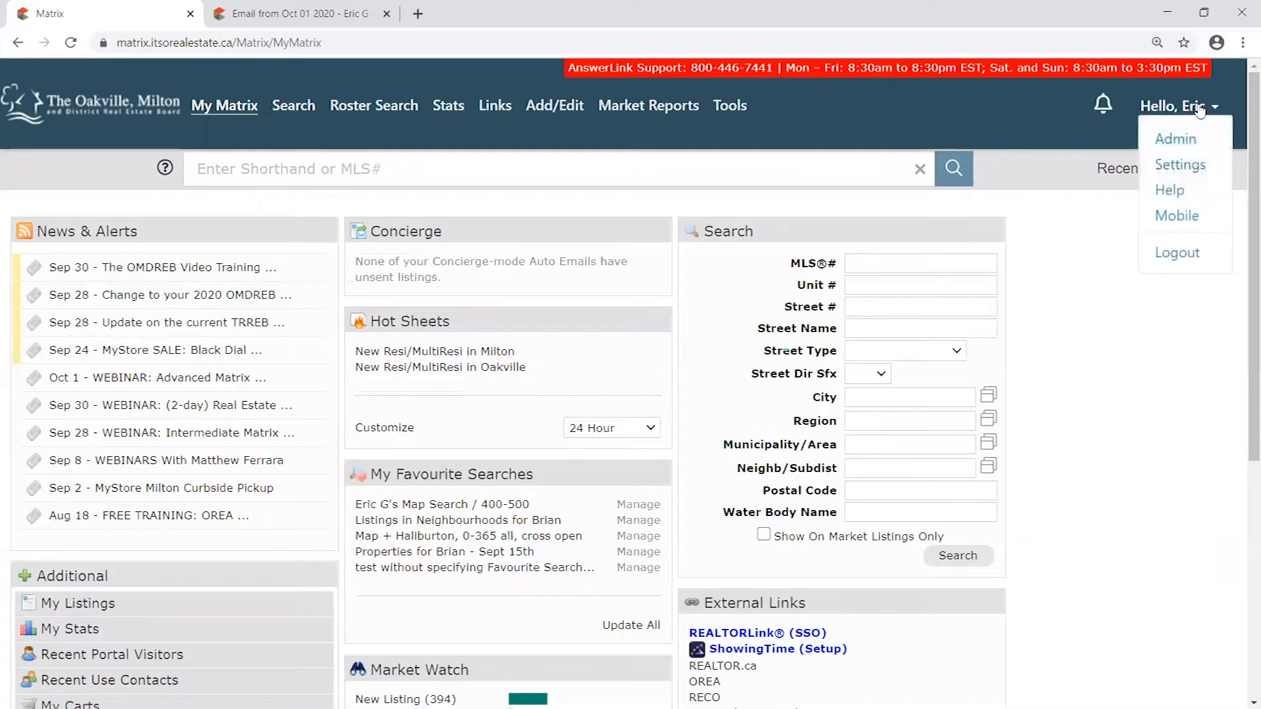
click(1180, 167)
click(257, 504)
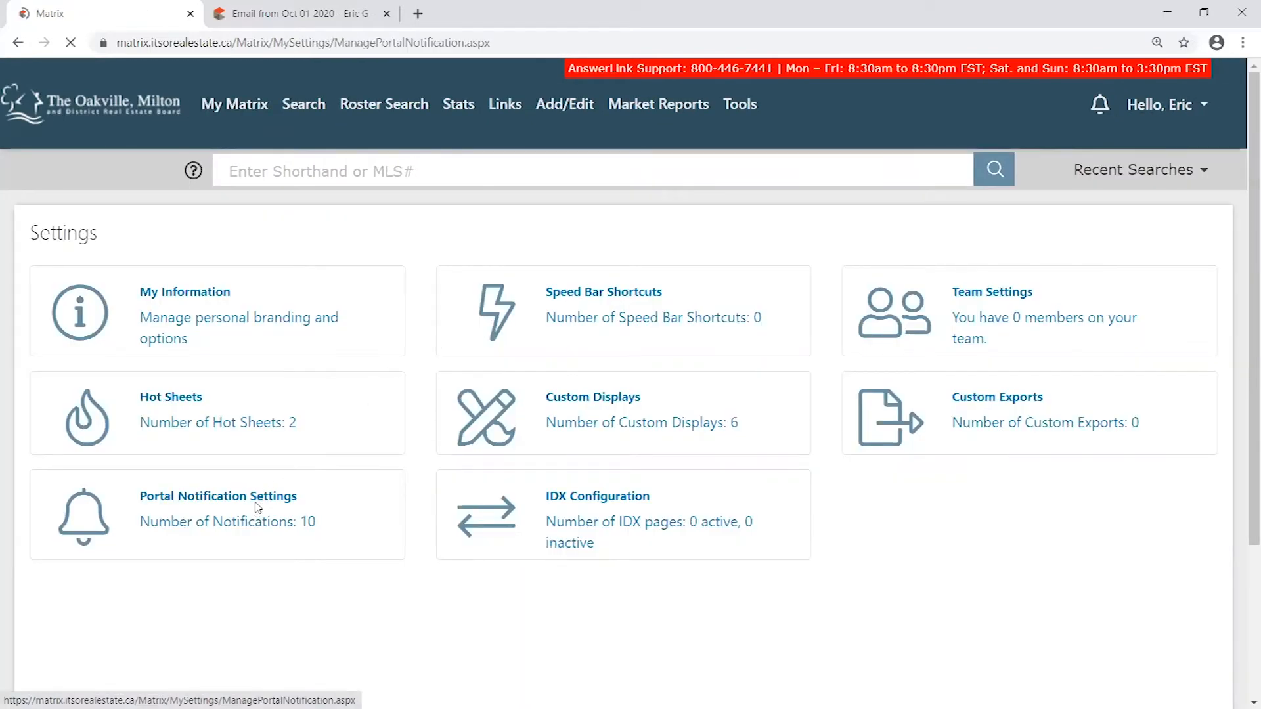
scroll(55, 155, down, 2)
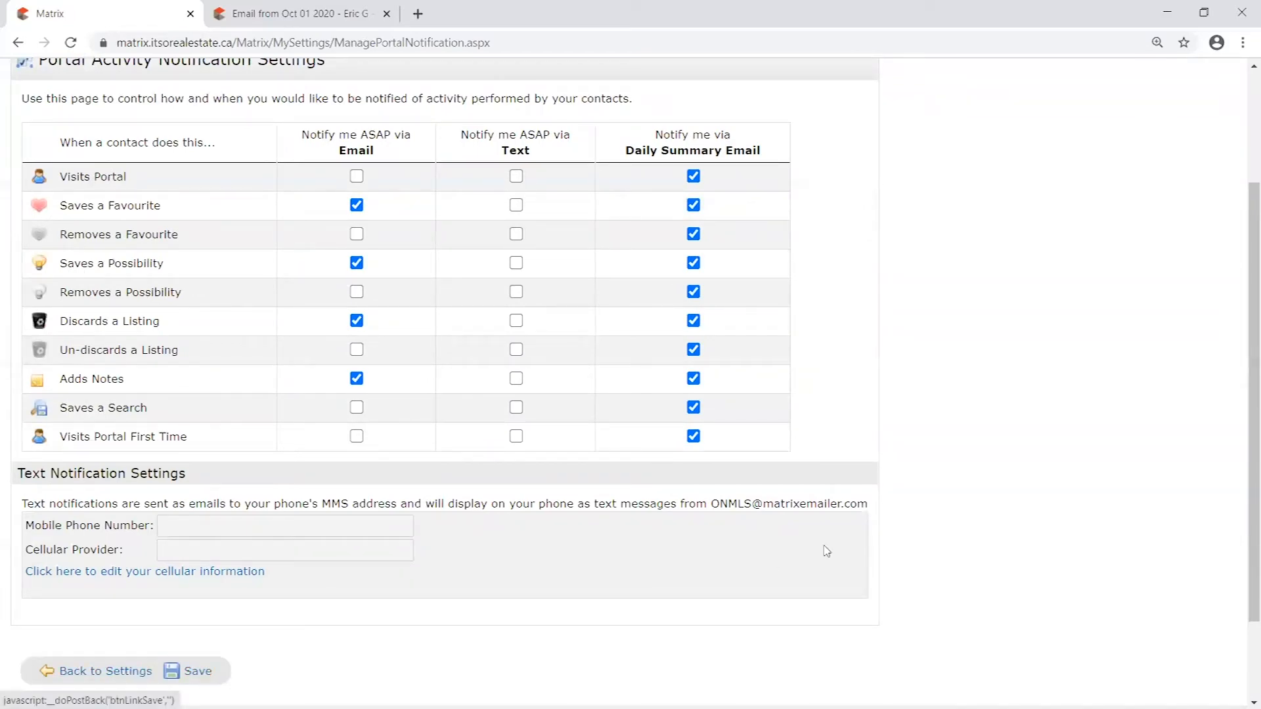
scroll(827, 551, up, 3)
- Open the Auto Emails list and examine the status indicators, including the one for "(training) Your future home!"
click(213, 109)
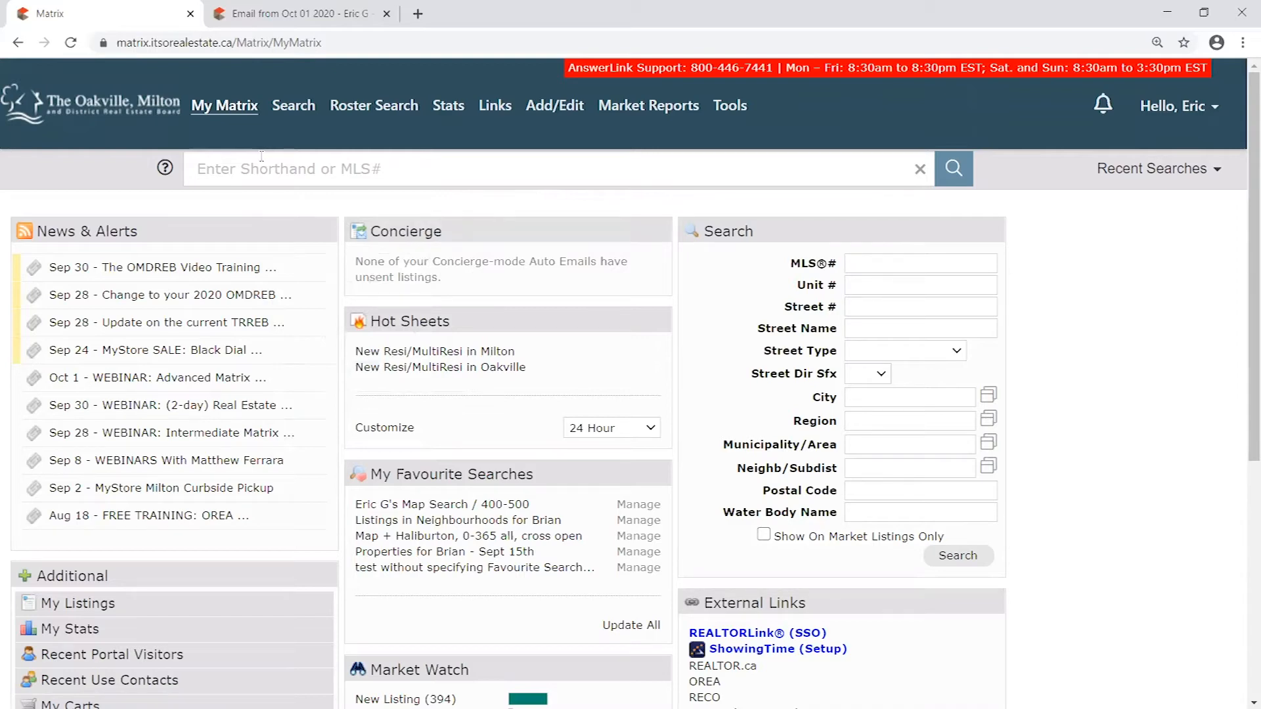
mouse_move(222, 113)
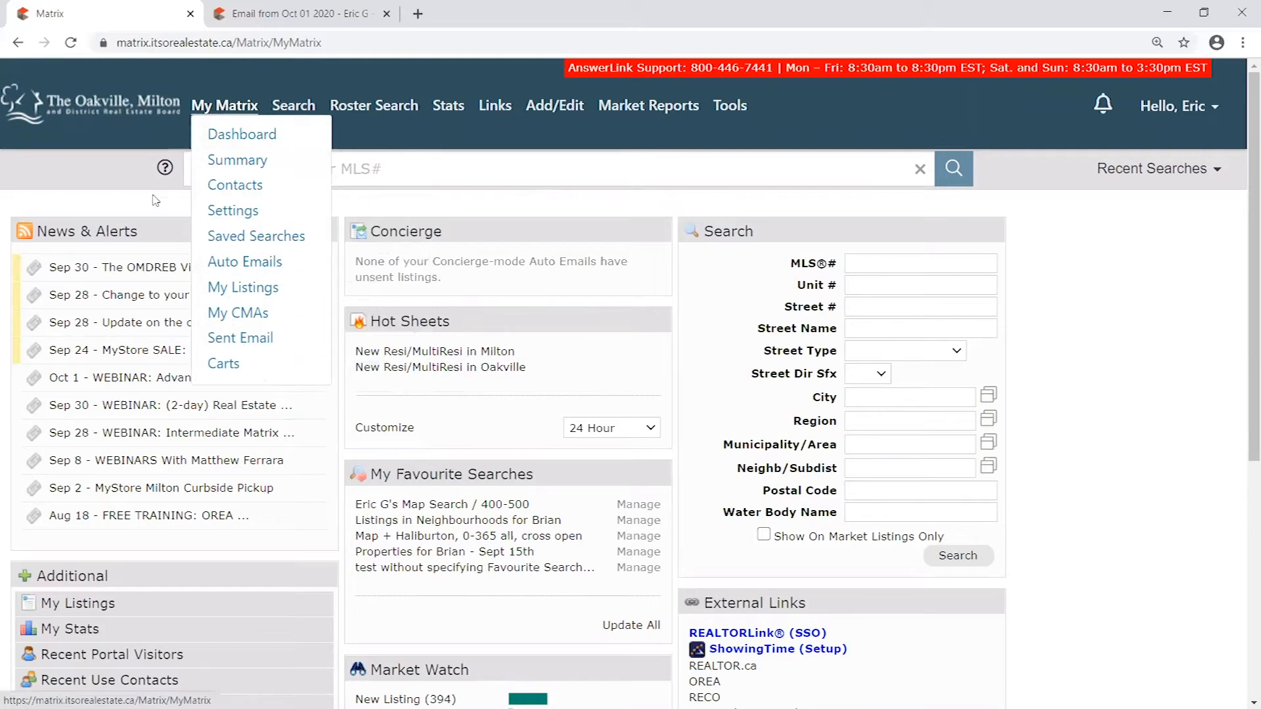
click(257, 268)
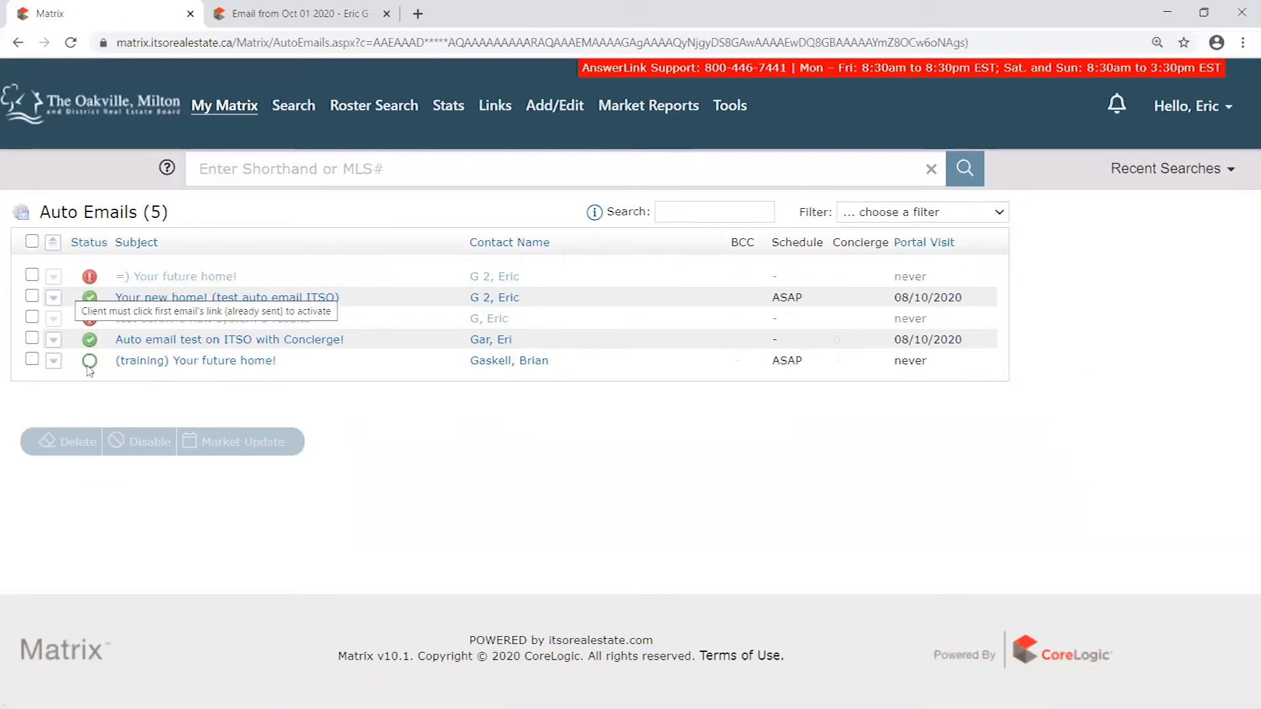
mouse_move(94, 287)
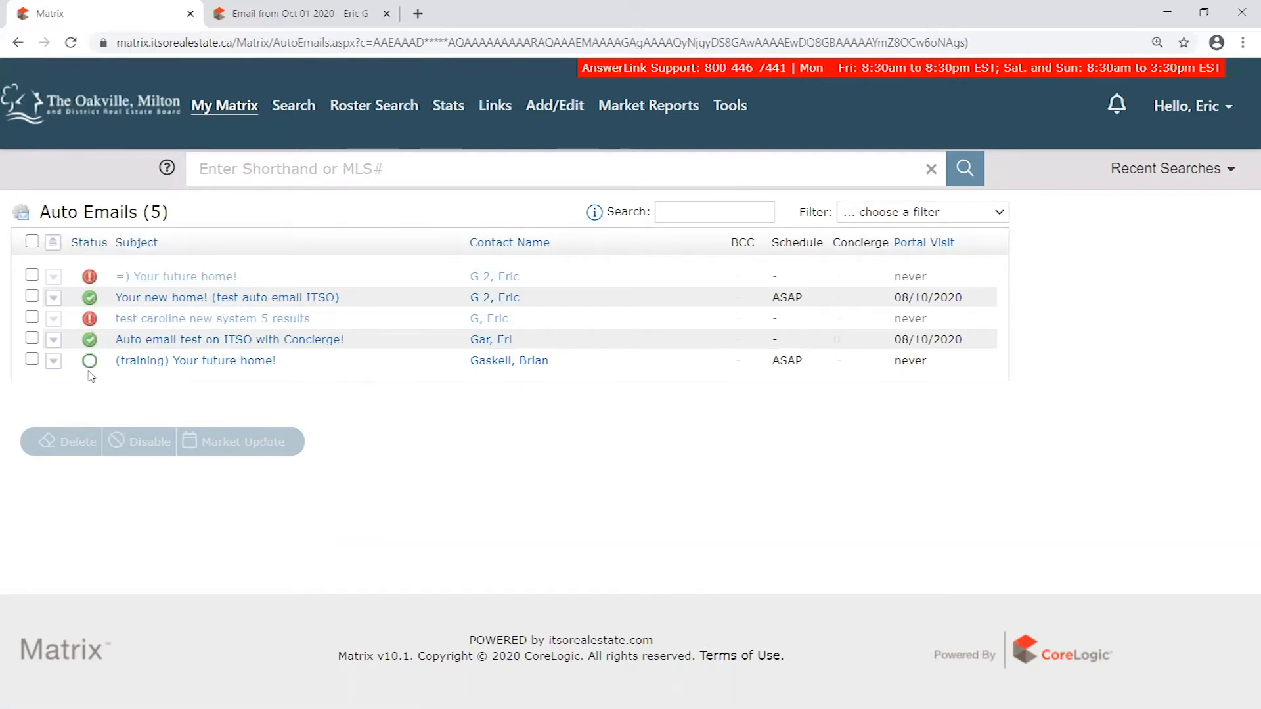
drag(158, 361, 286, 369)
mouse_move(92, 372)
- Review the expanded details of the "(training) Your future home!" auto email, including its search criteria and the Resend Welcome option
click(54, 362)
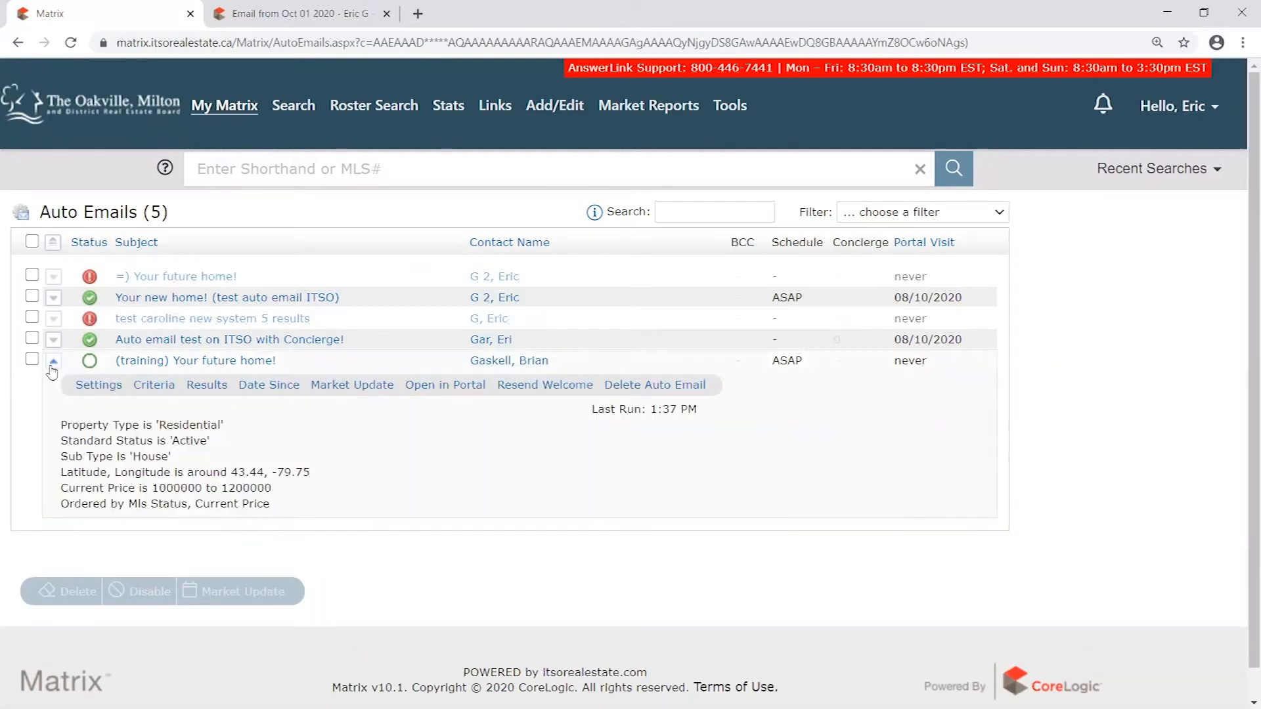
click(52, 364)
click(52, 363)
right_click(543, 389)
right_click(513, 390)
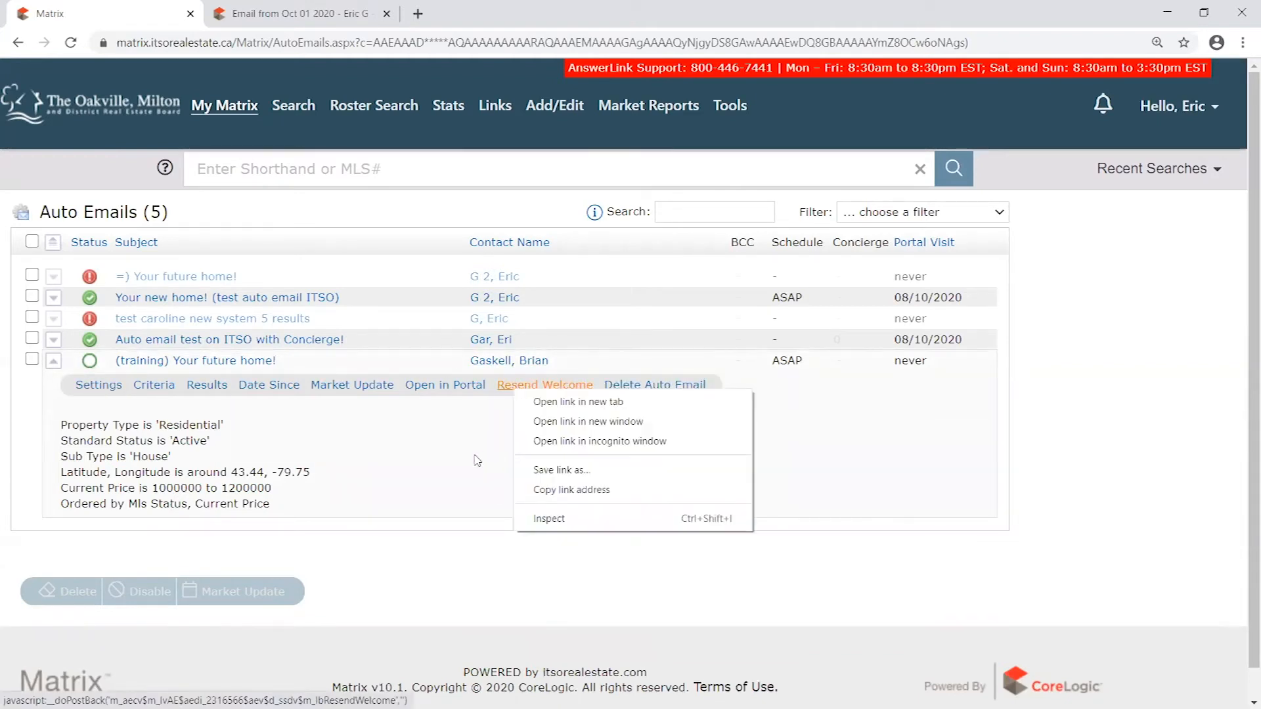
click(477, 454)
click(52, 369)
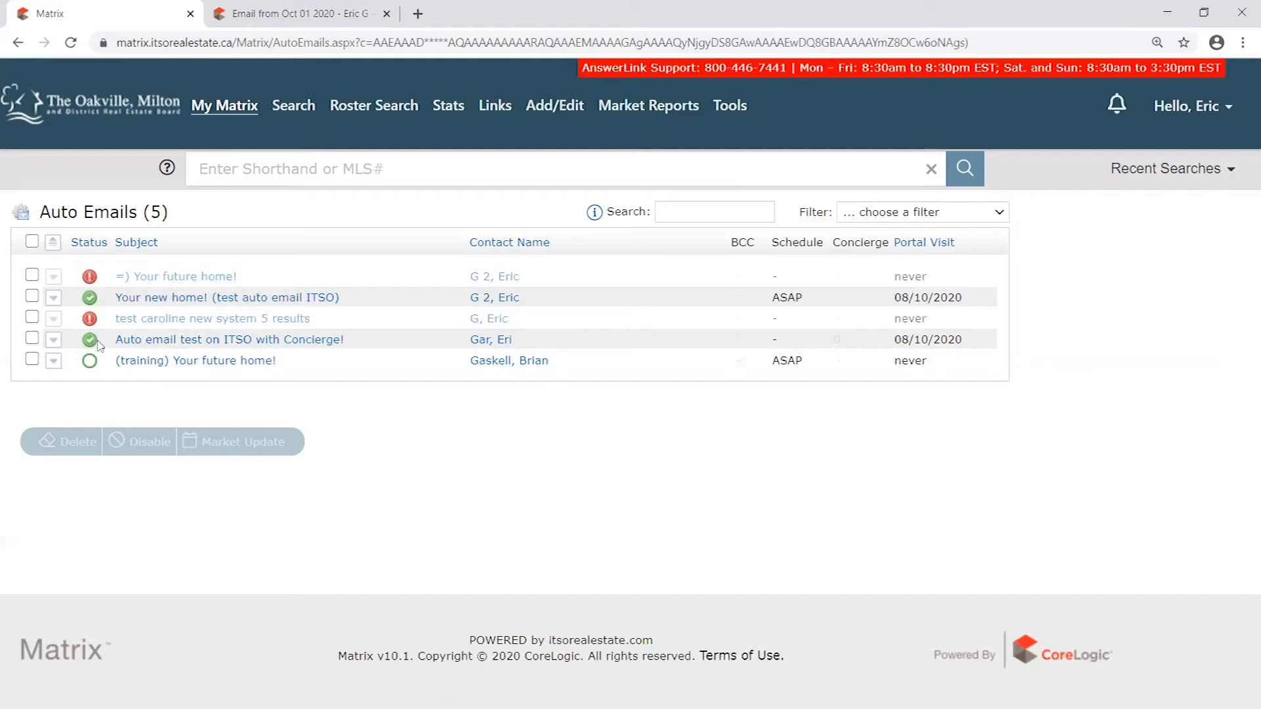
- Examine the Delete, Disable and Market Update actions by temporarily selecting "Your new home! (test auto email ITSO)" and "=) Your future home!"
key(ctrl+plus)
key(ctrl+plus)
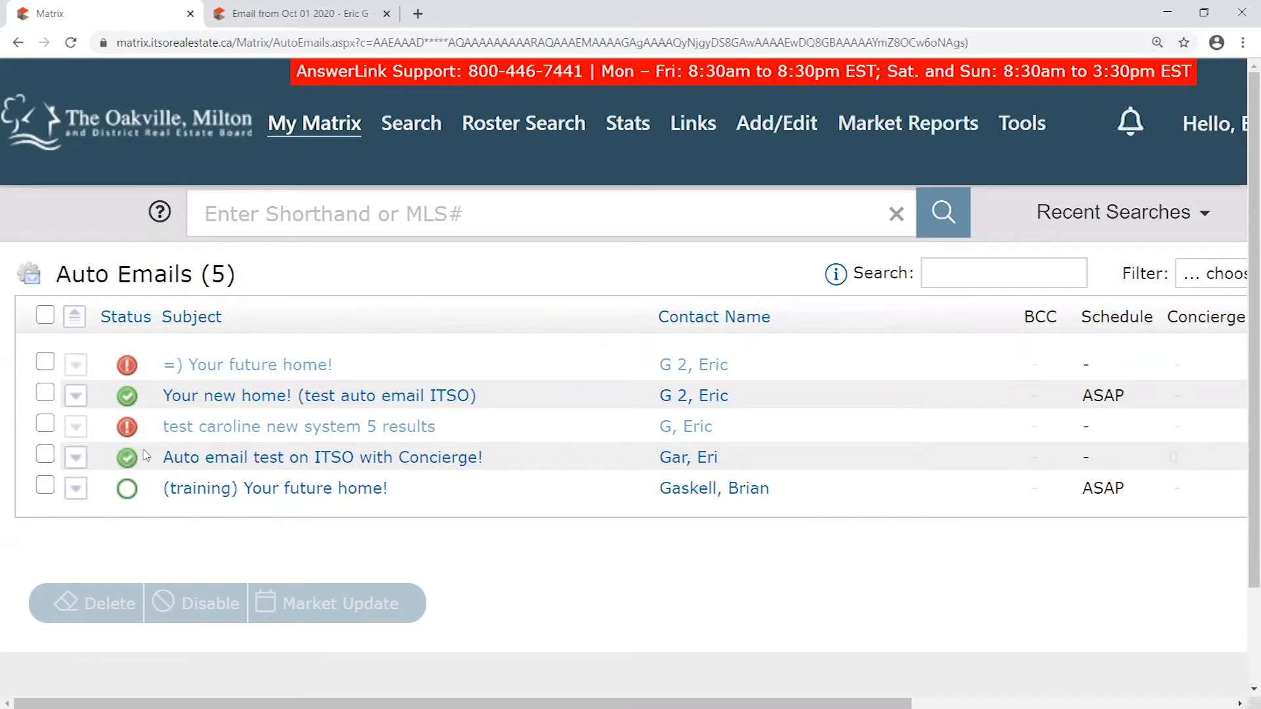
mouse_move(128, 463)
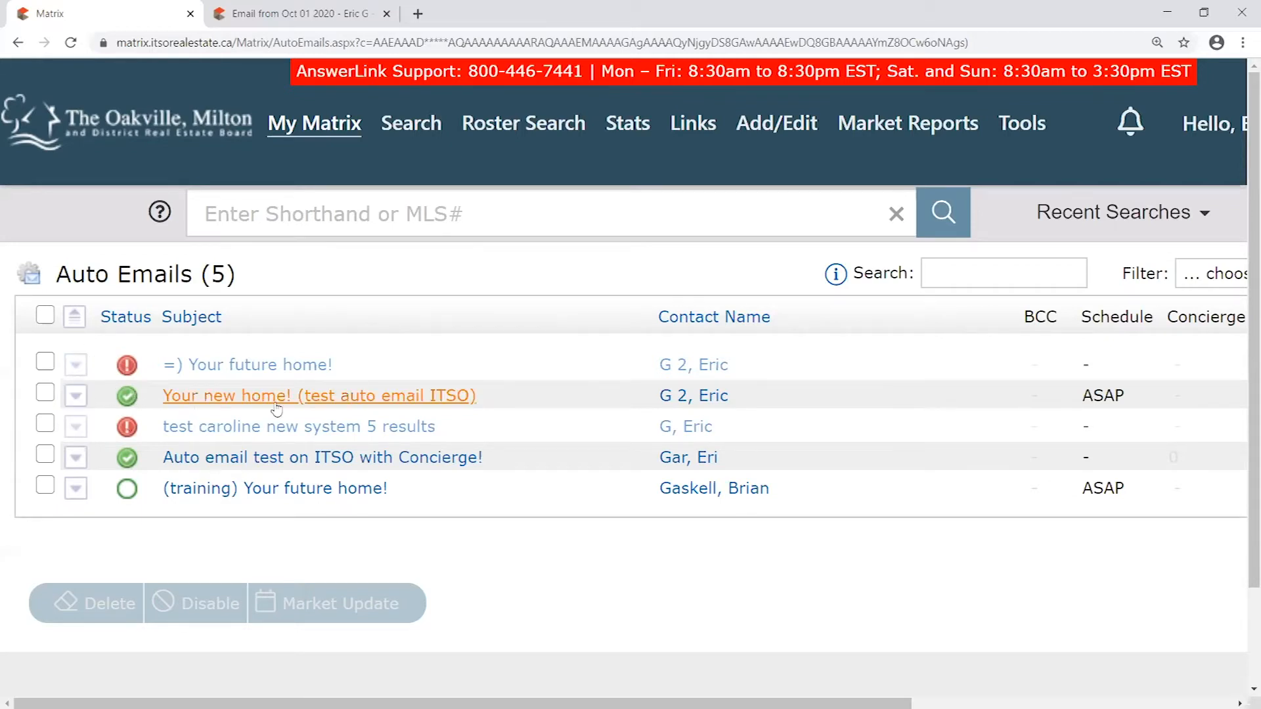
click(47, 396)
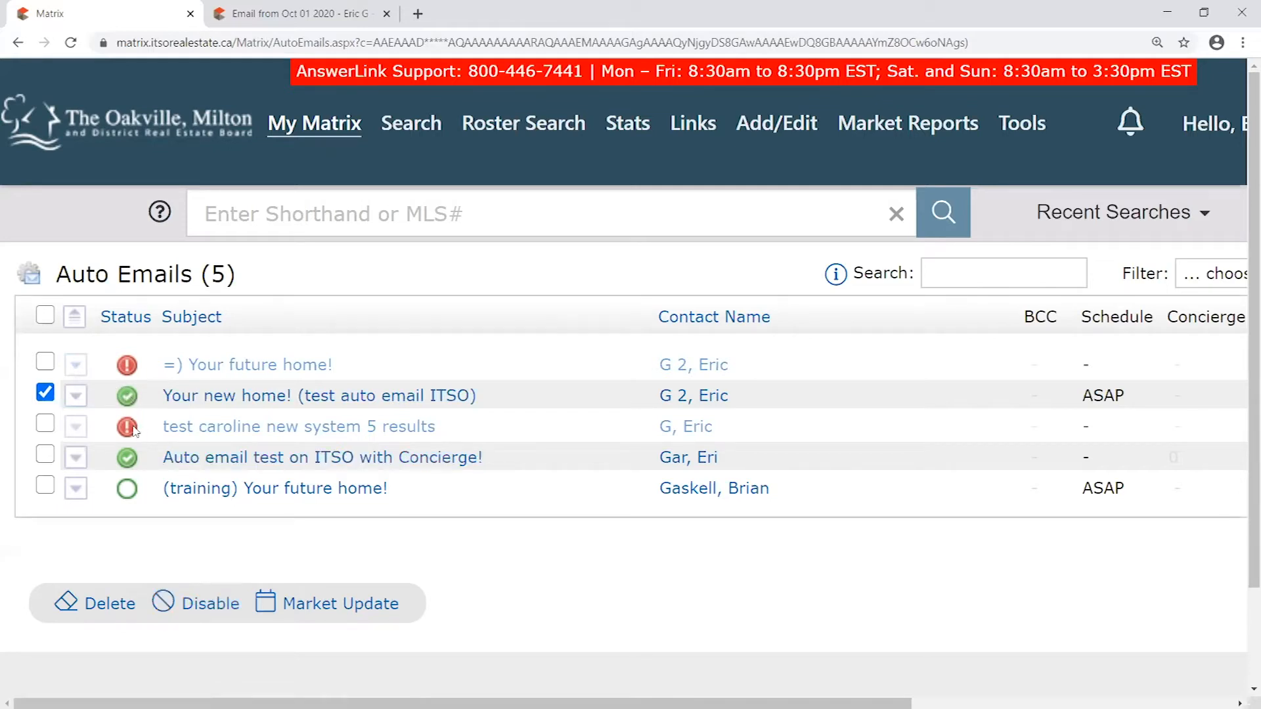
right_click(87, 538)
key(Escape)
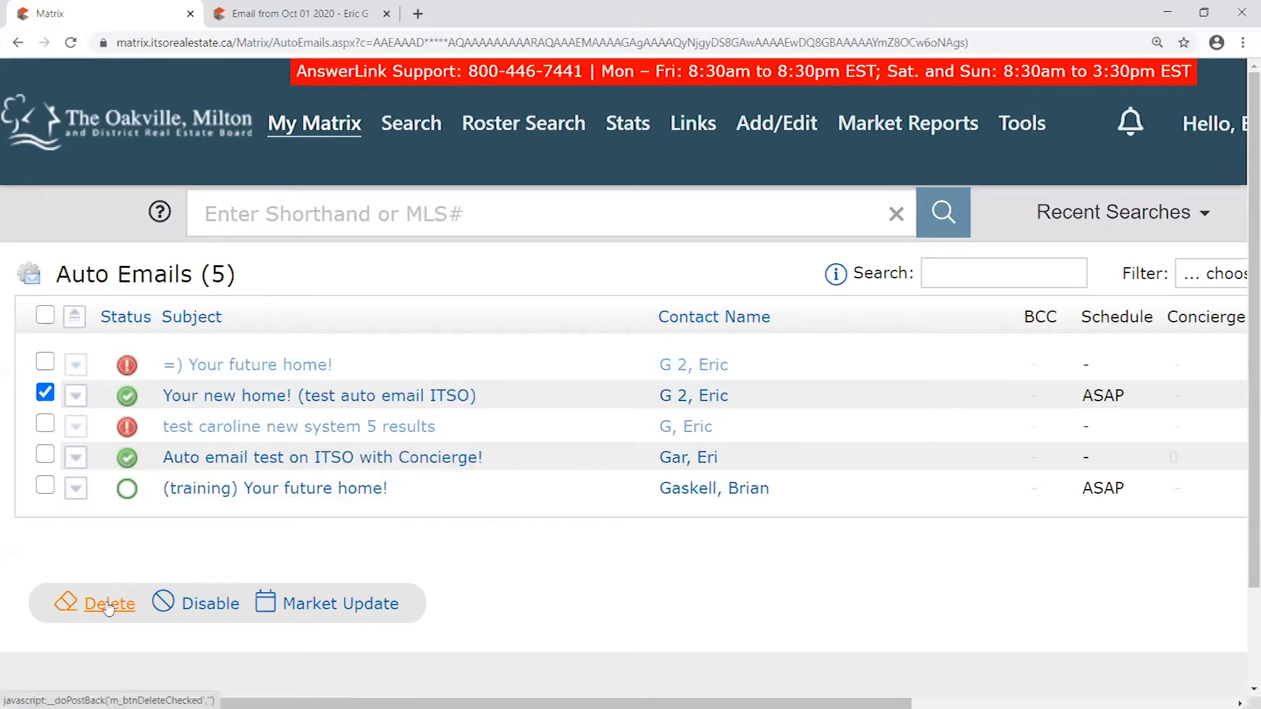
click(44, 392)
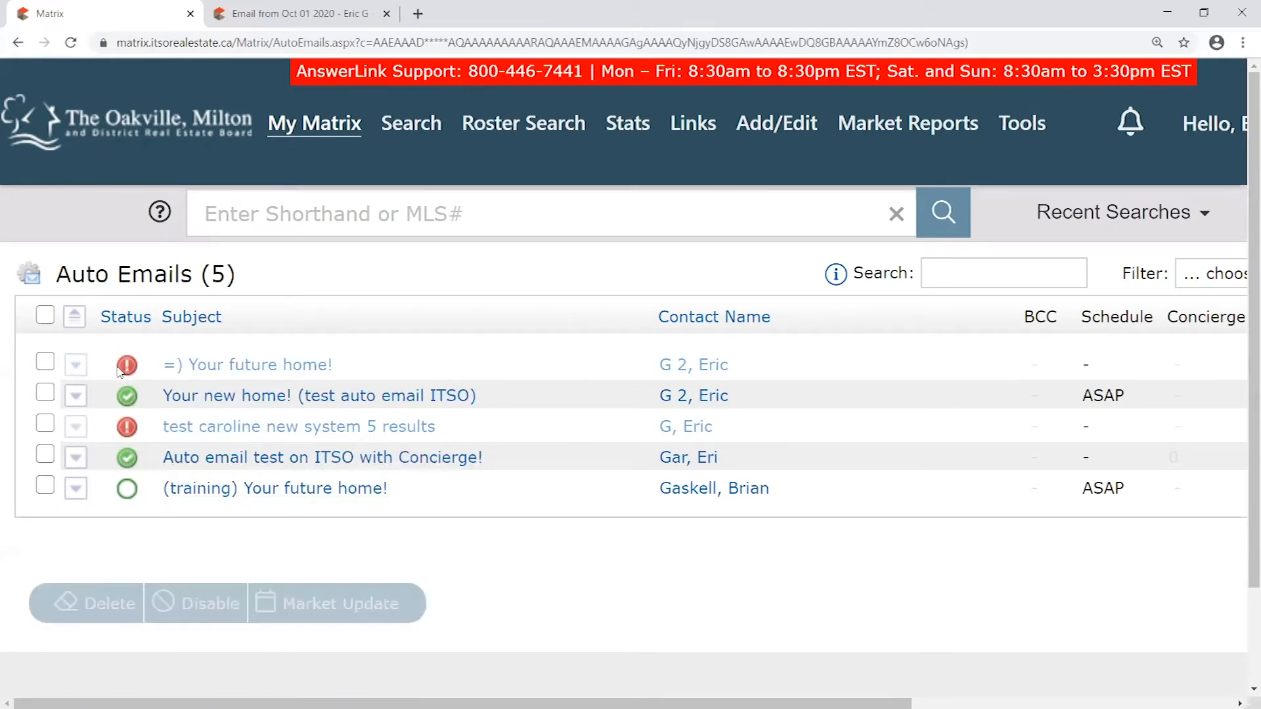
click(46, 362)
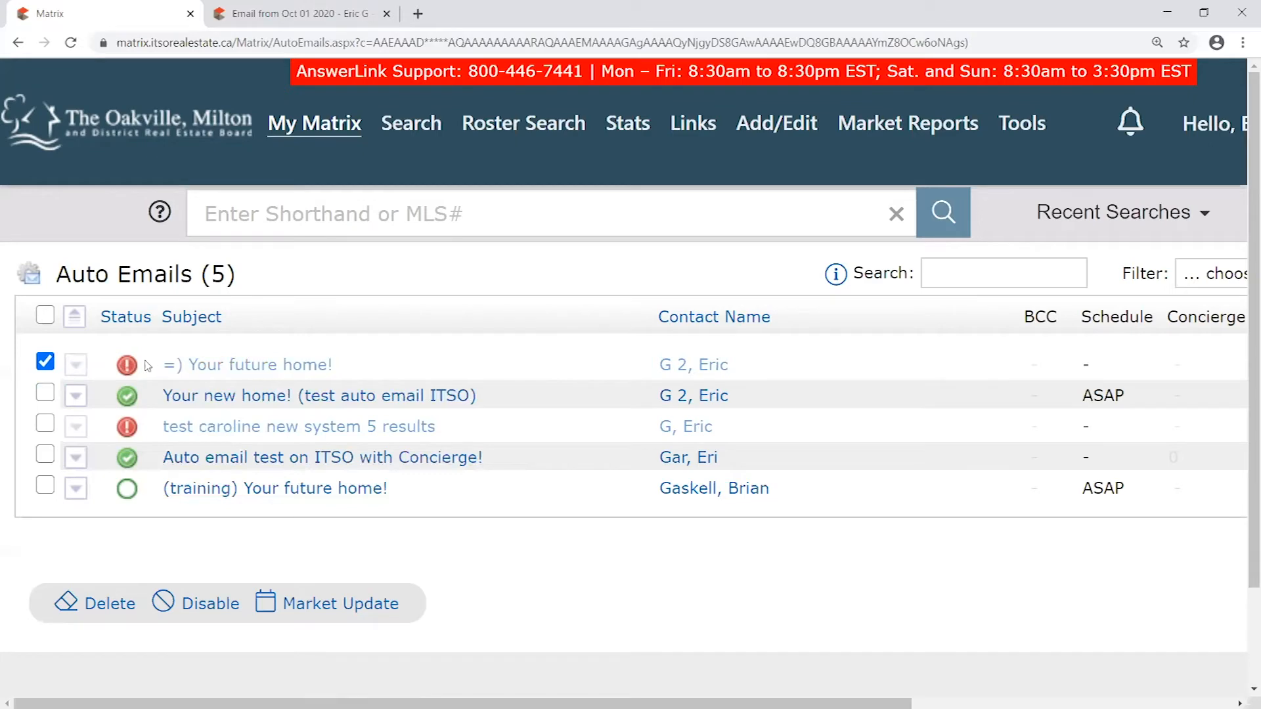
click(46, 362)
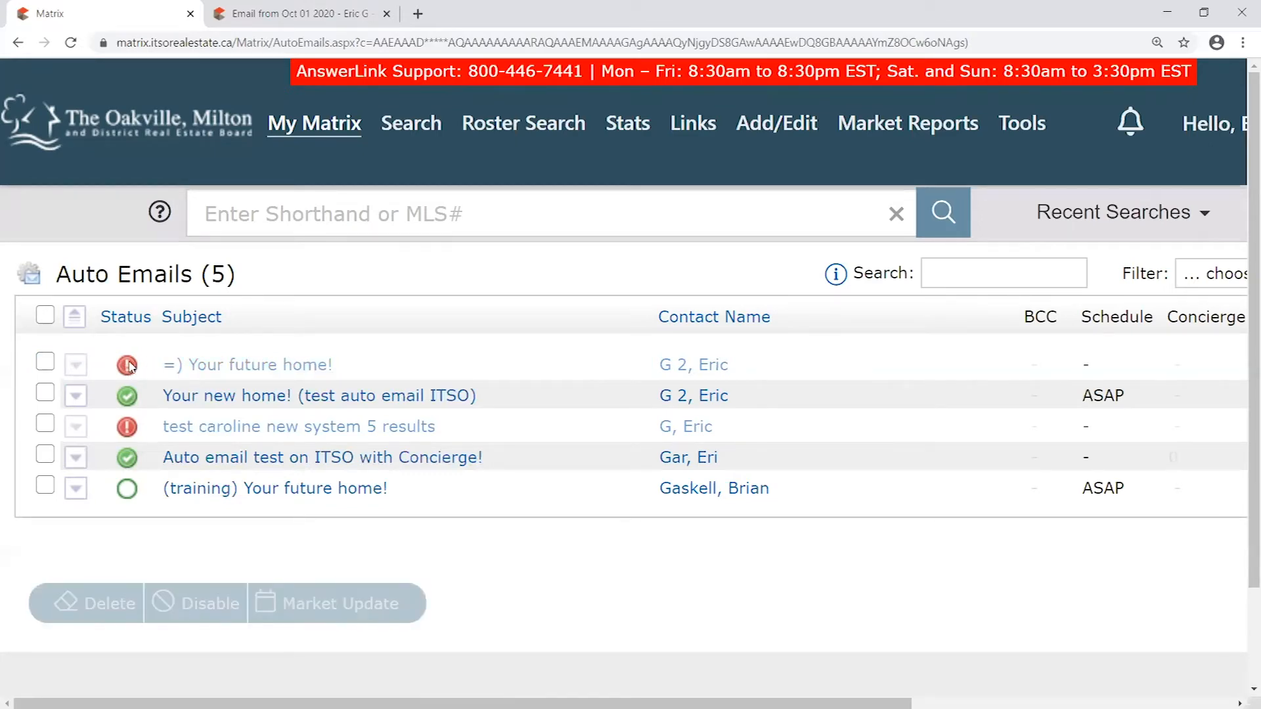
- Review the search criteria and last run date of the disabled "=) Your future home!" auto email, and collapse its details
click(76, 364)
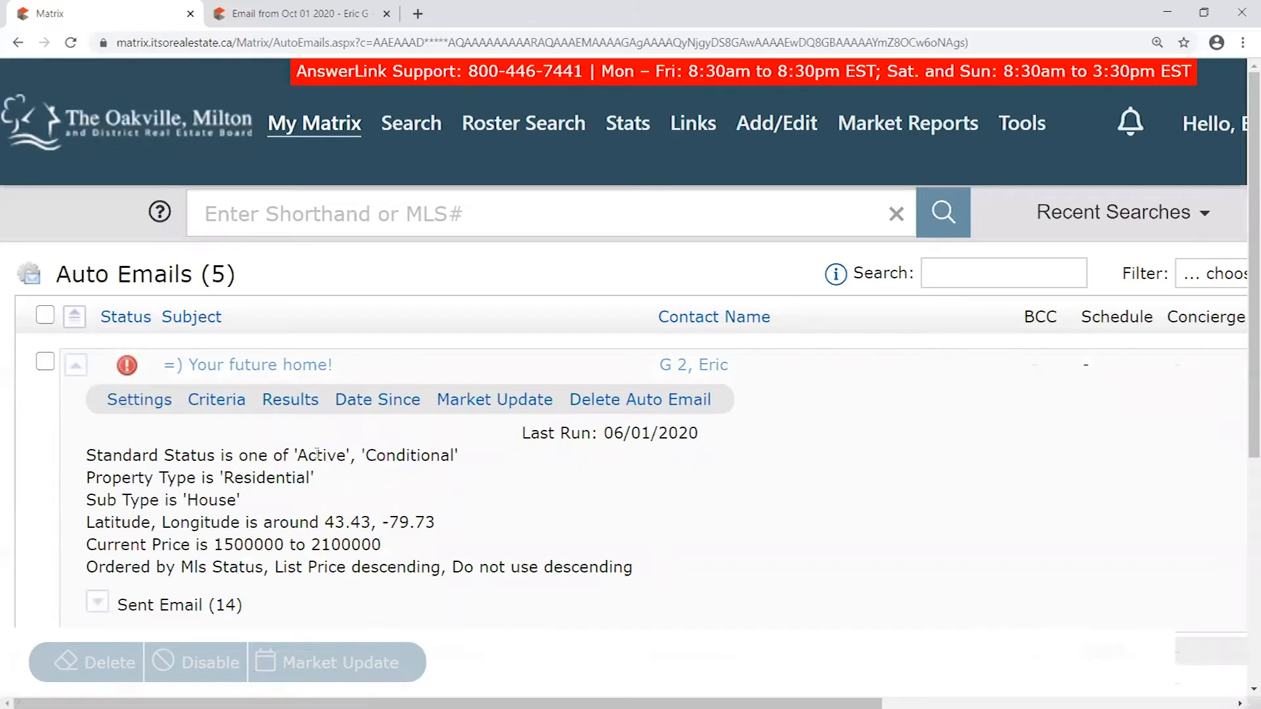
drag(248, 455, 468, 566)
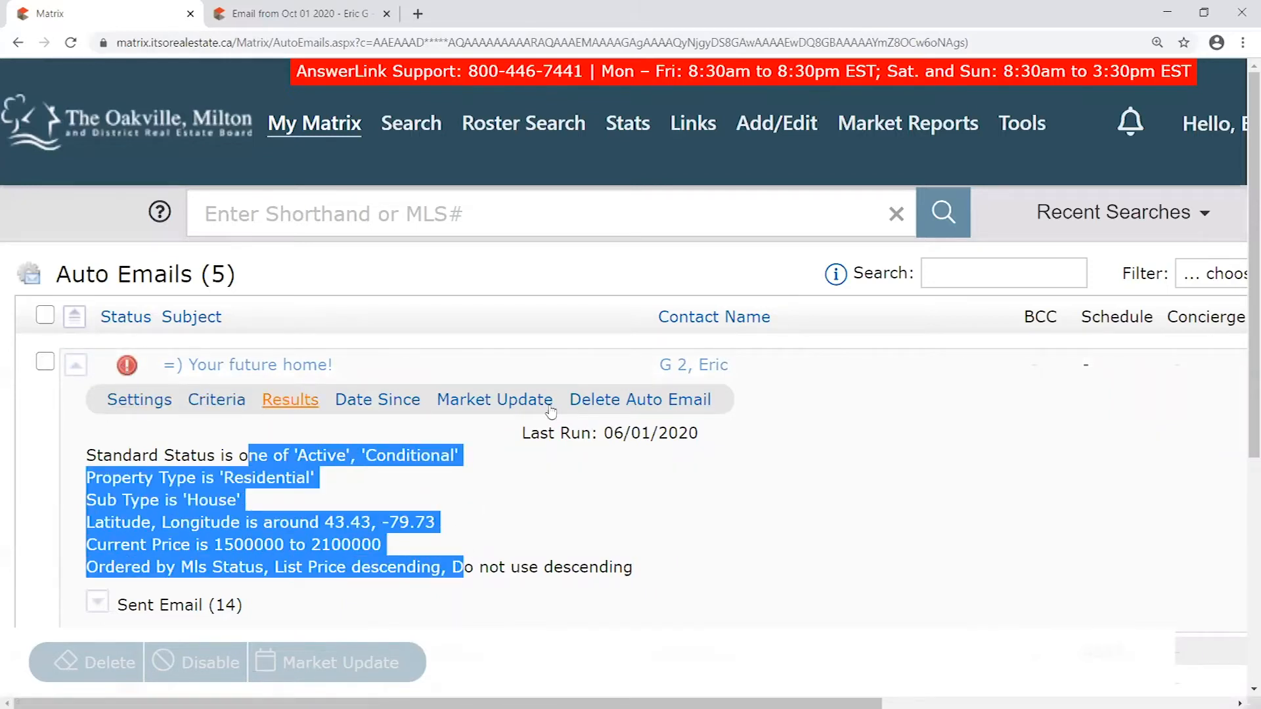
drag(668, 434, 595, 434)
click(595, 434)
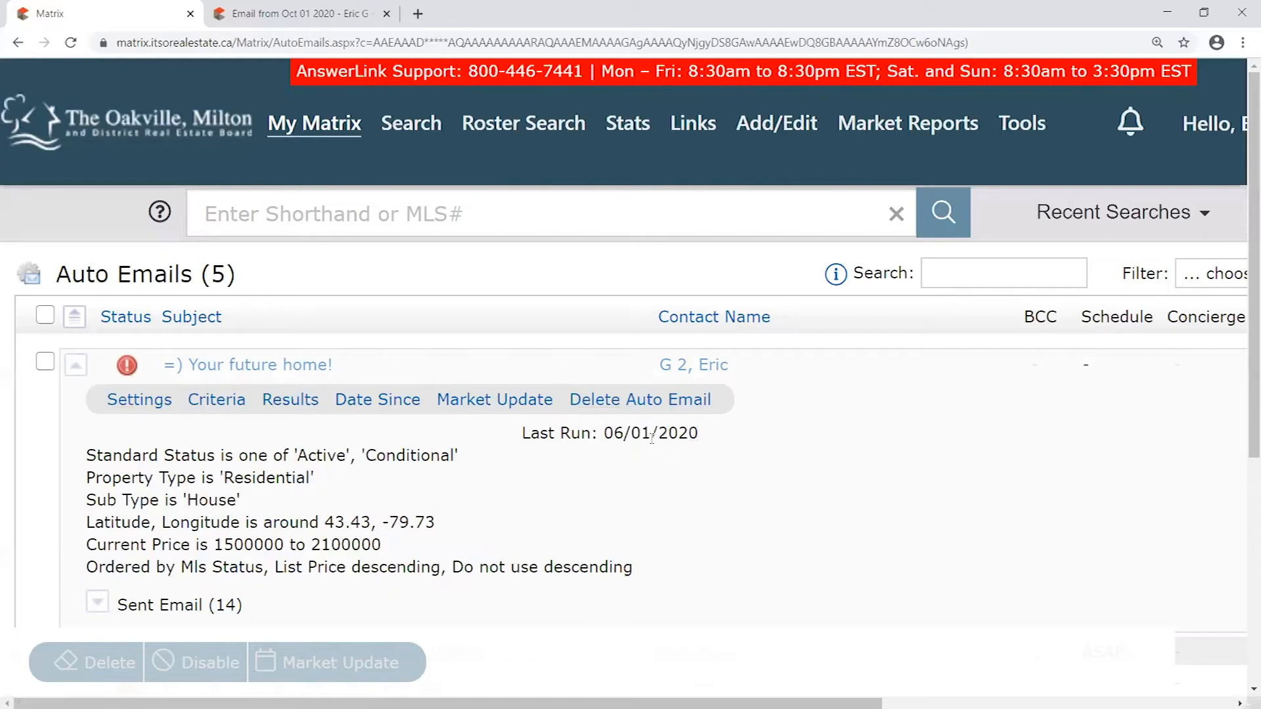
drag(625, 433, 598, 433)
click(90, 470)
drag(458, 554, 90, 449)
click(489, 551)
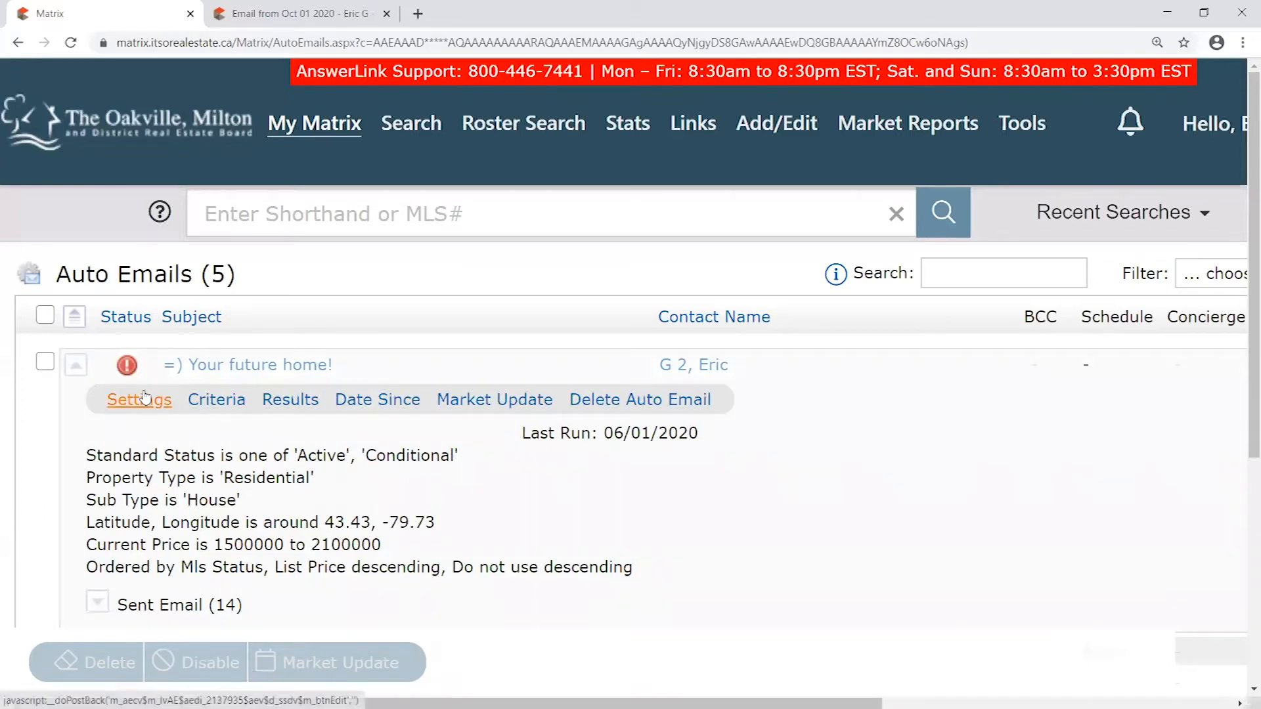
click(75, 365)
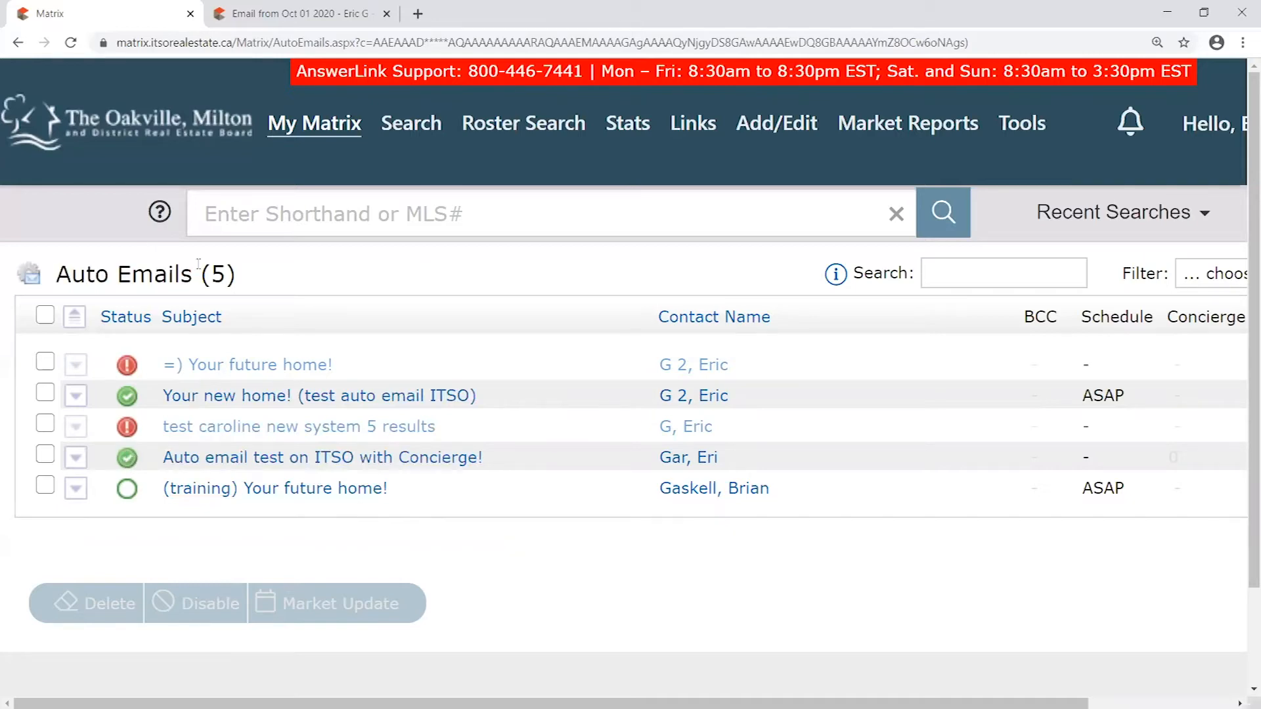
- Return to the My Matrix dashboard and reopen the residential house search (RES A SFR $1000-1200) from the recent searches
key(ctrl+minus)
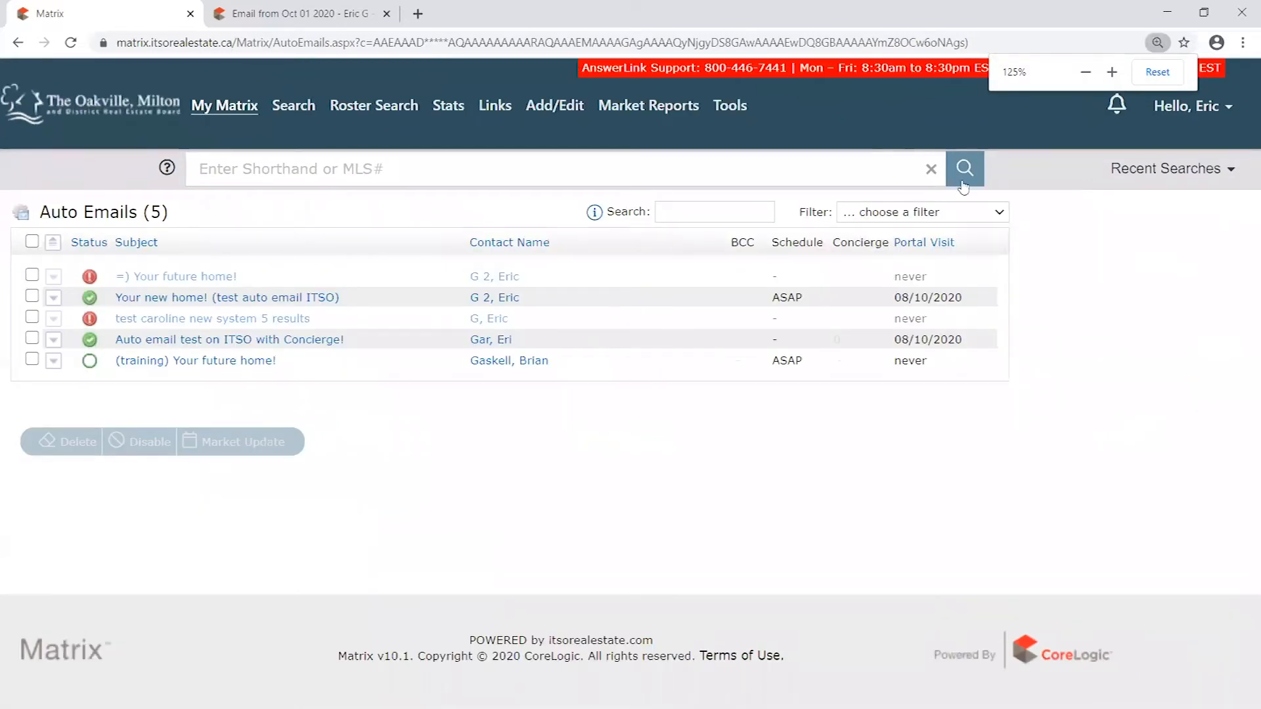
click(221, 106)
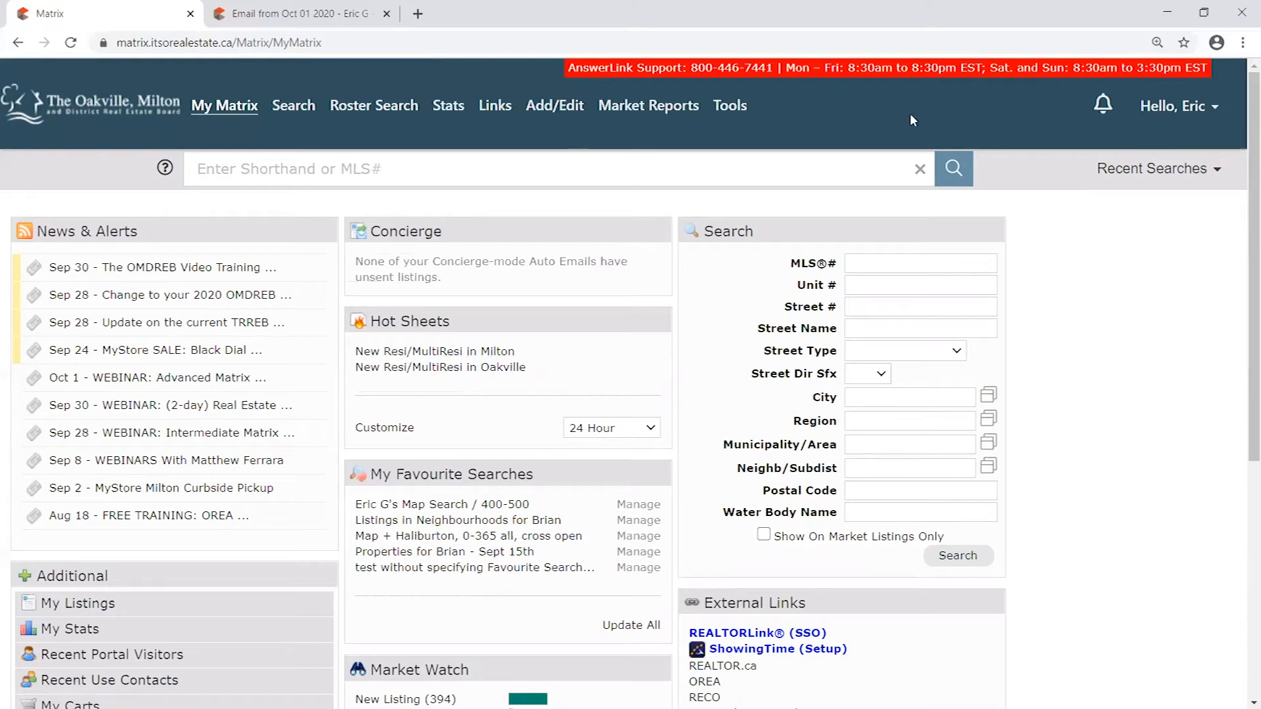
click(1213, 169)
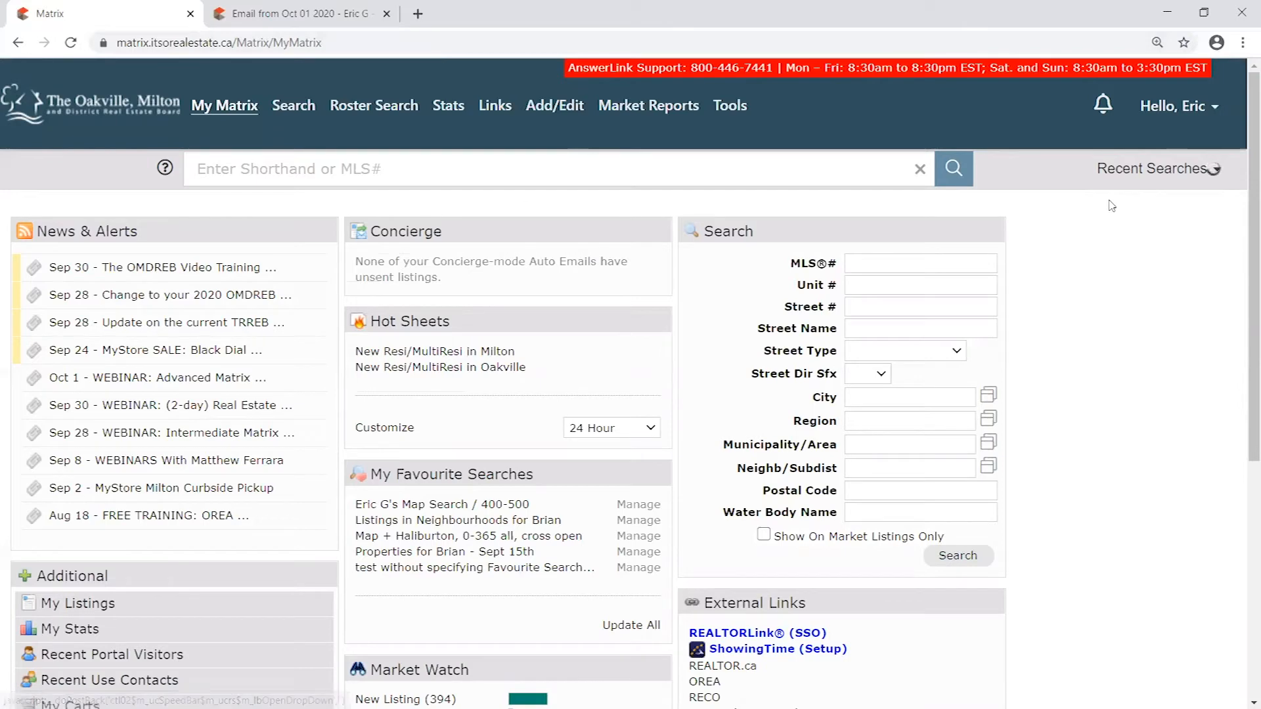
click(1210, 217)
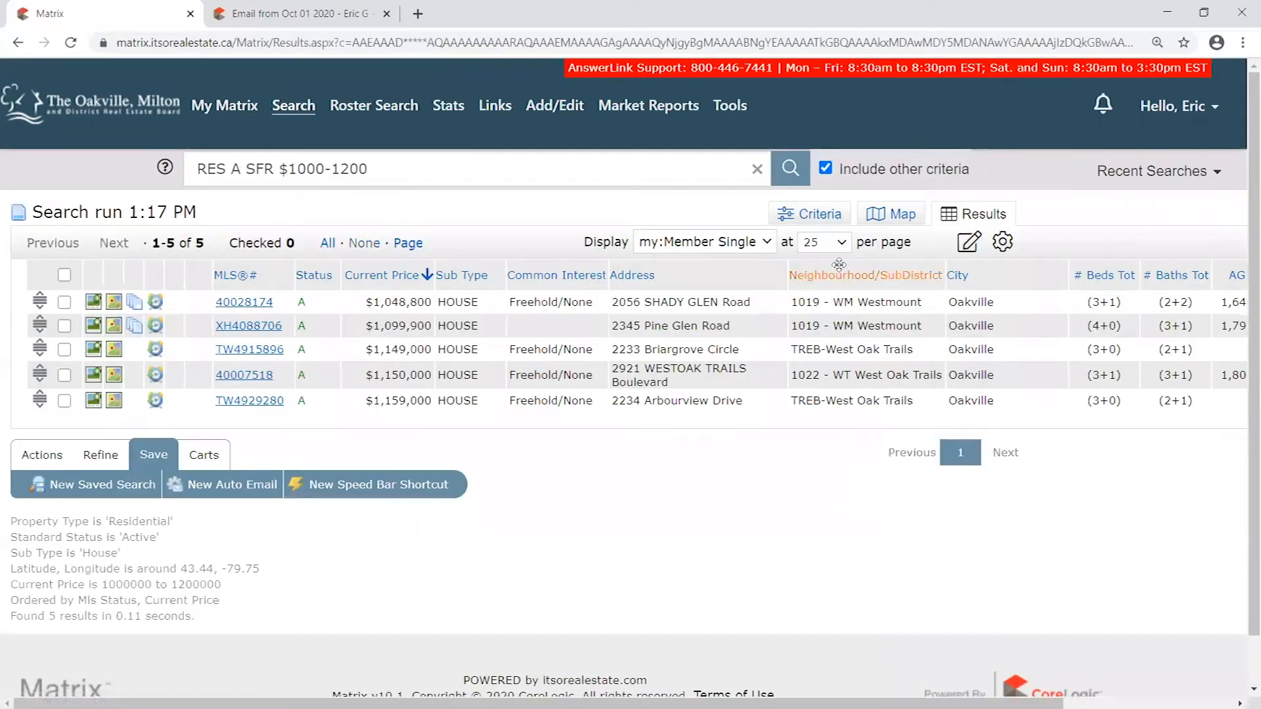
- Inspect the Address column's layout options without applying changes, and view the Set/Clear Defaults options for the results grid
mouse_move(839, 268)
mouse_down()
mouse_move(811, 279)
mouse_move(850, 258)
mouse_move(830, 262)
mouse_up()
mouse_move(711, 276)
mouse_down()
mouse_move(696, 276)
mouse_move(713, 272)
mouse_up()
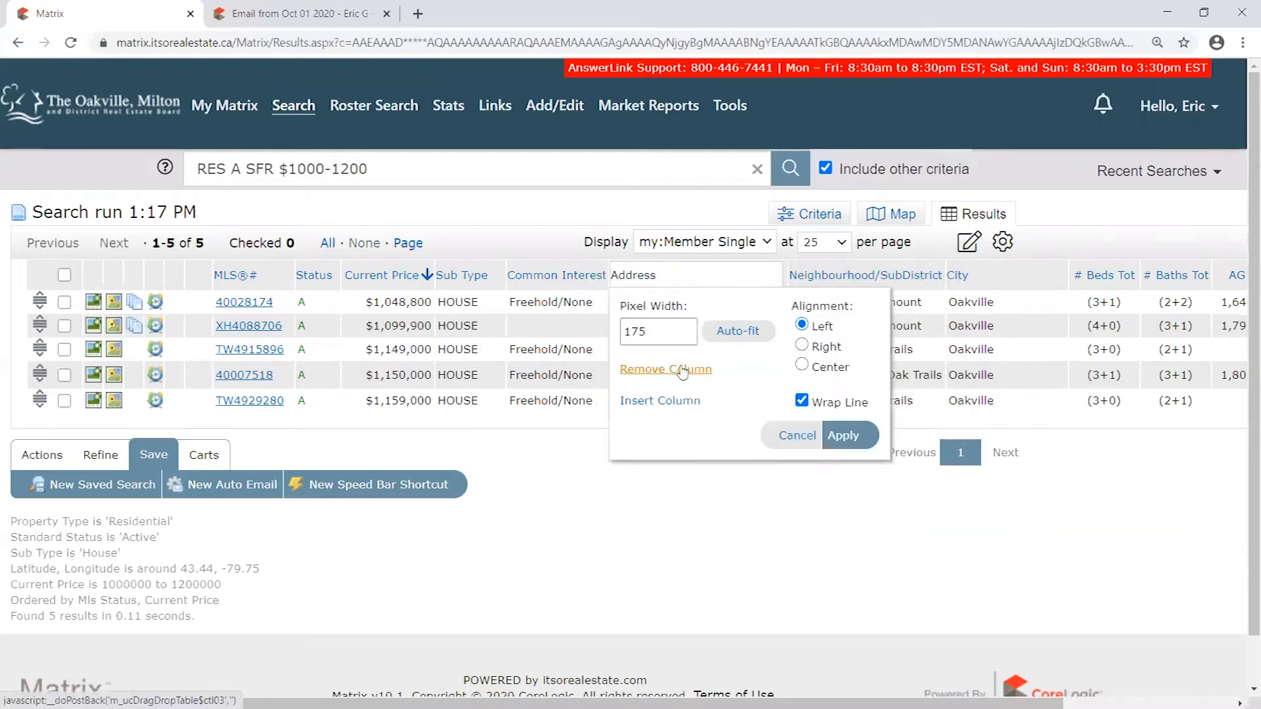
click(802, 439)
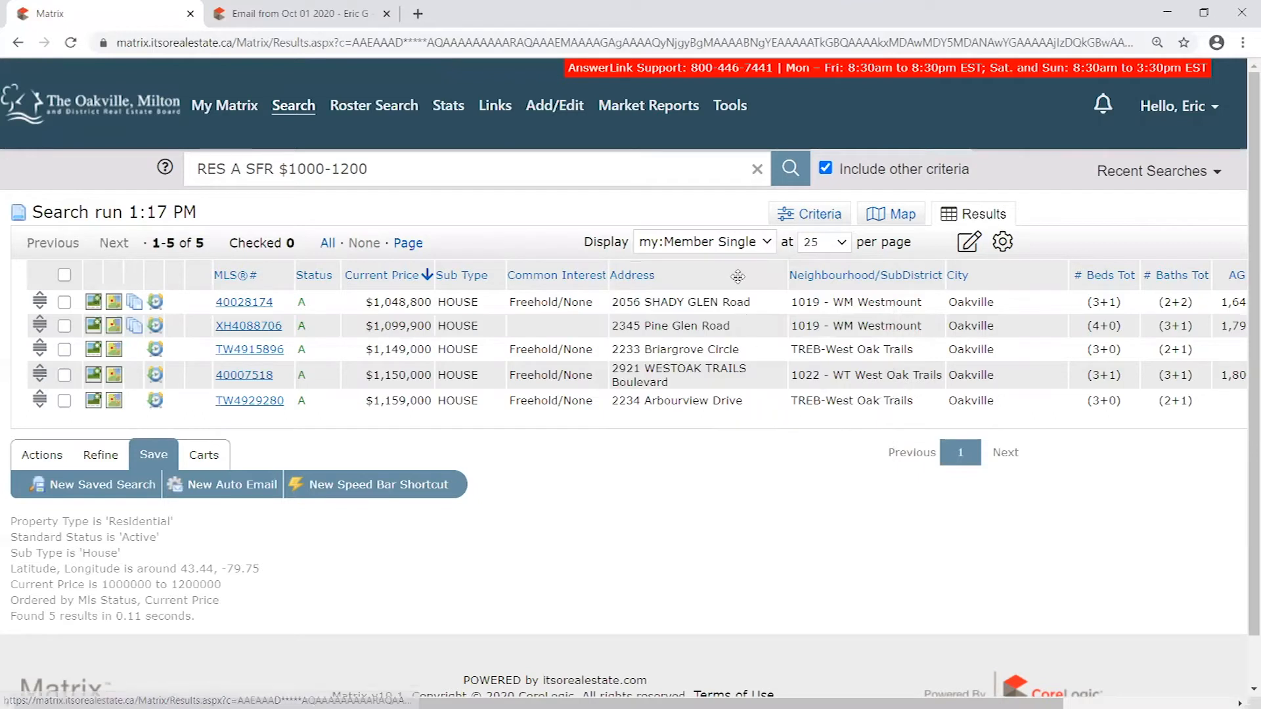
click(1002, 241)
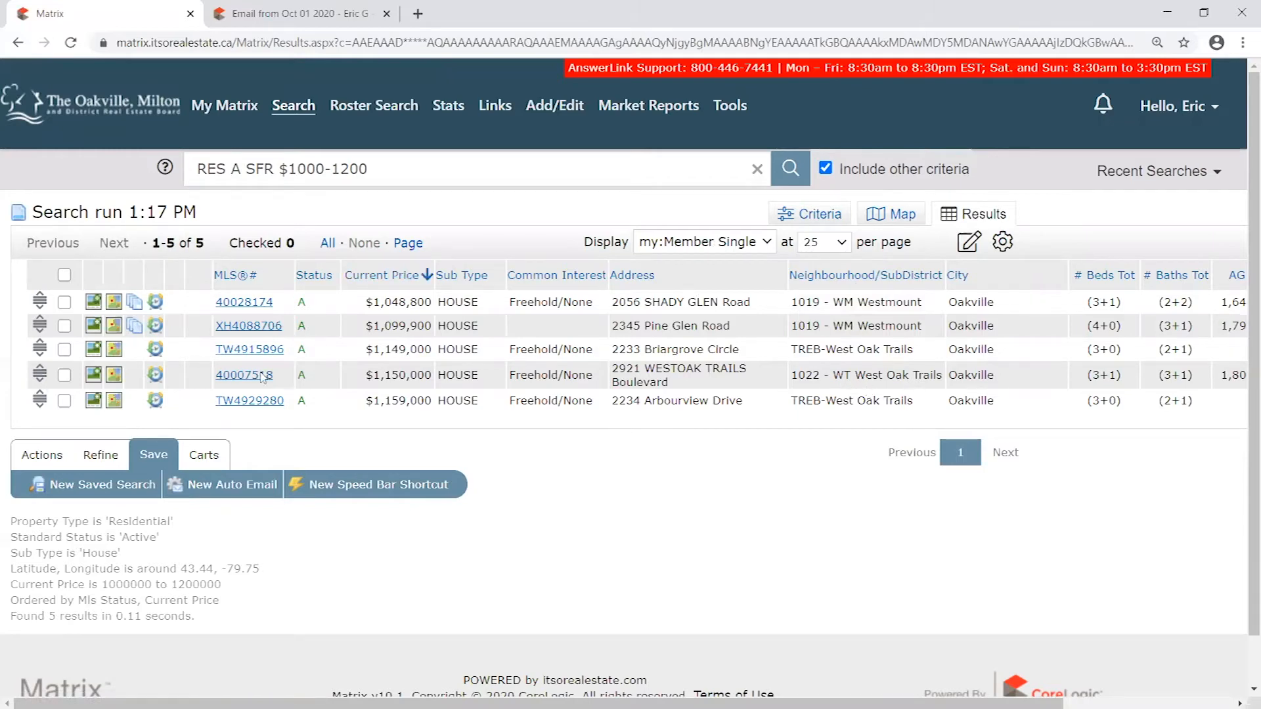
- Return from the search results to the My Matrix dashboard and close the auto email browser tab
click(65, 303)
click(65, 303)
click(238, 110)
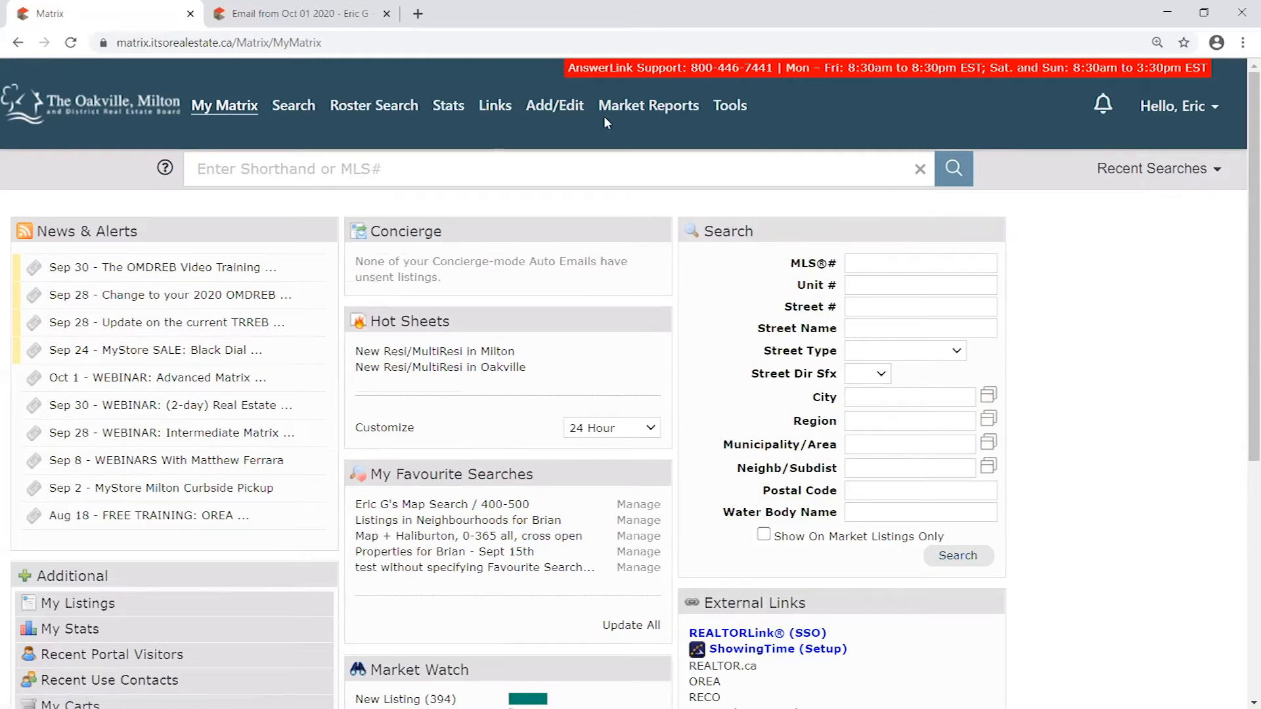
mouse_move(563, 113)
click(387, 14)
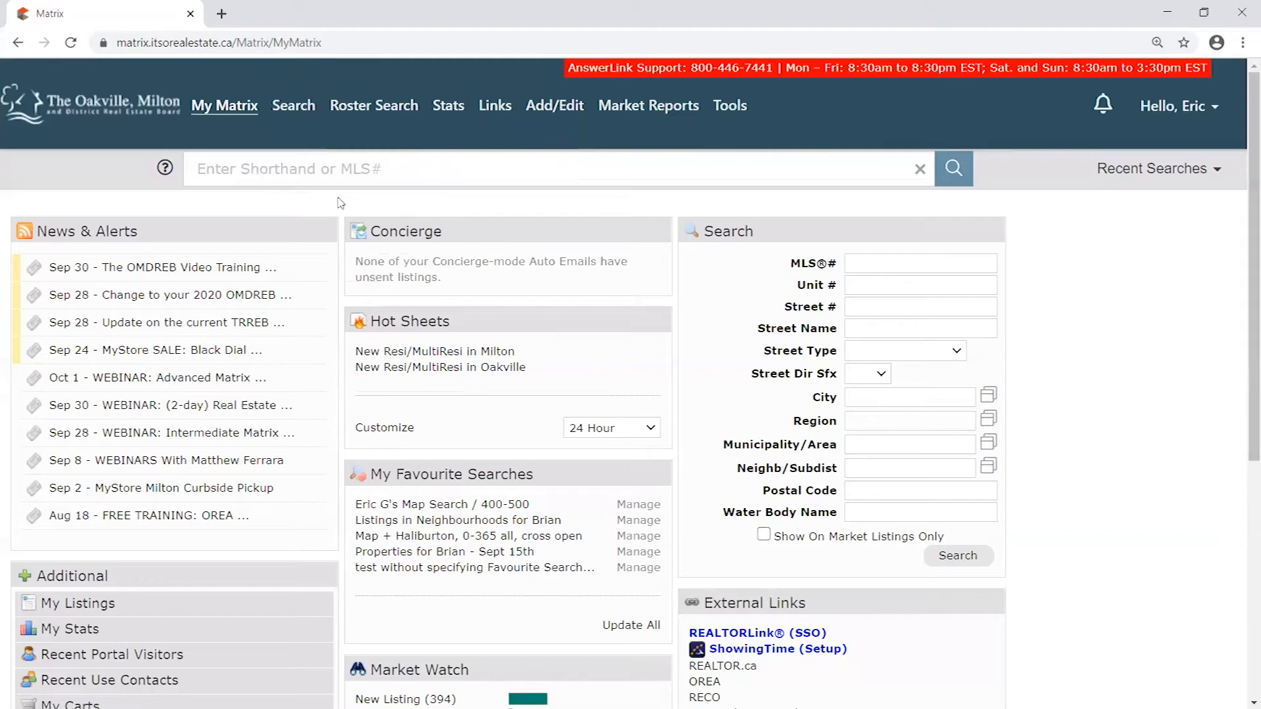
- Choose the existing draft from the Listing ID list on the Input page and remove it with the Delete Incomplete Listing form
click(554, 106)
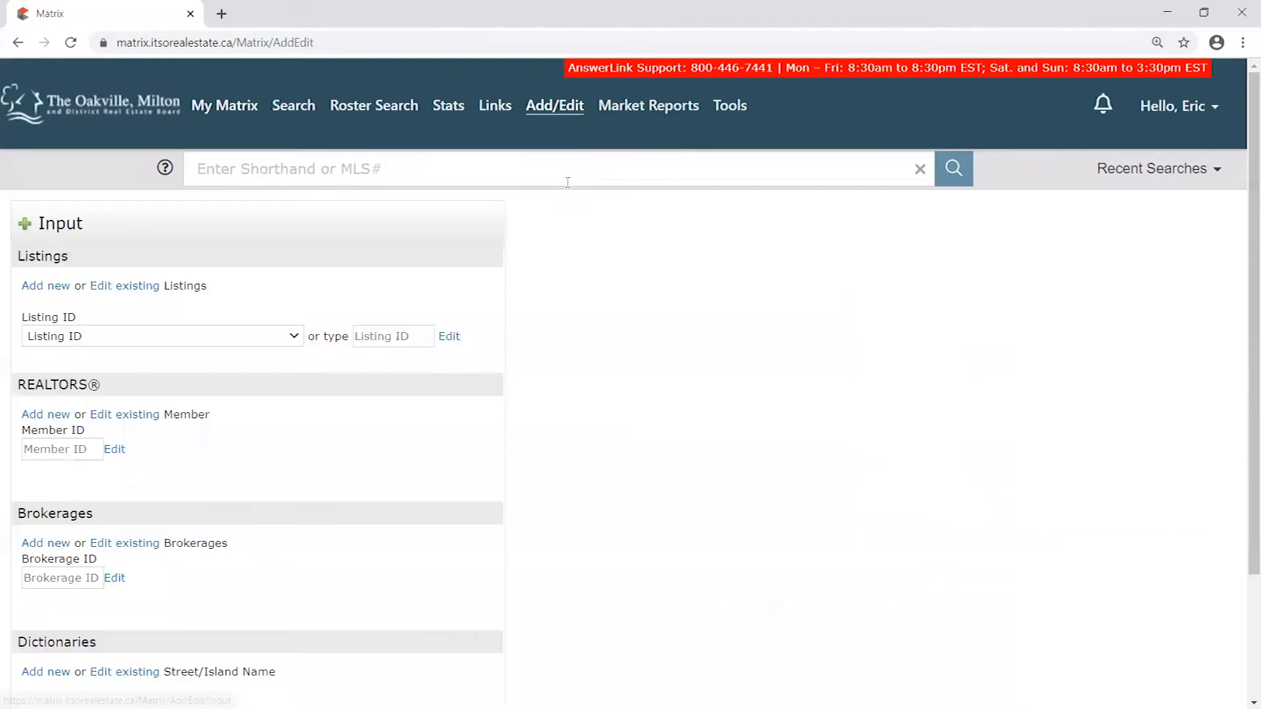
click(291, 336)
click(257, 370)
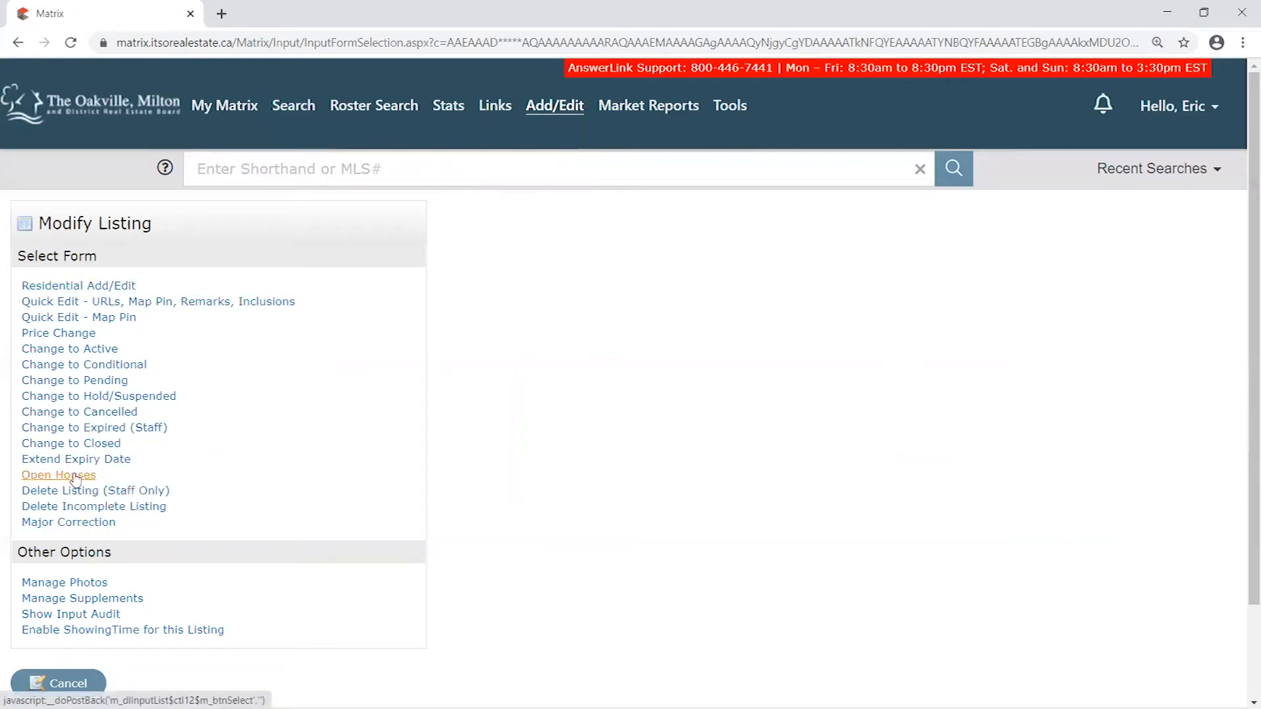
click(134, 511)
click(239, 454)
click(215, 482)
click(423, 548)
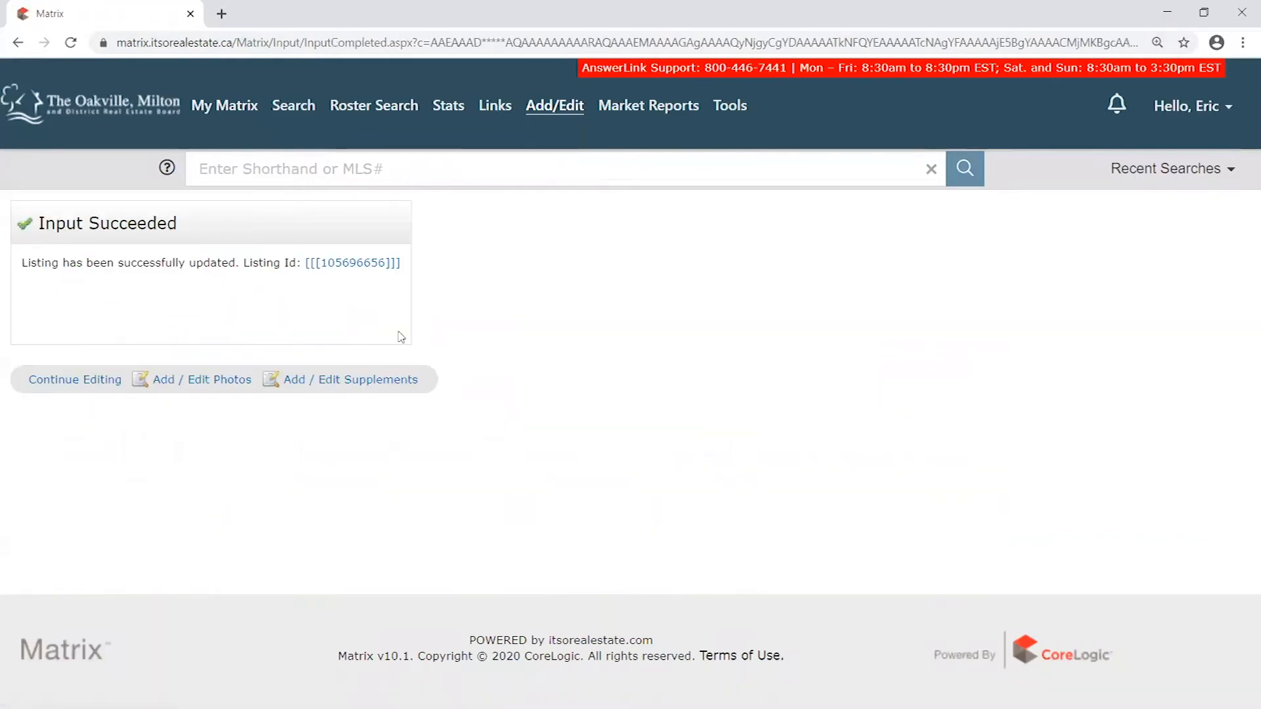
- Return to the Input page and examine the Listings section's options for adding new, editing existing and entering a Listing ID
mouse_move(560, 106)
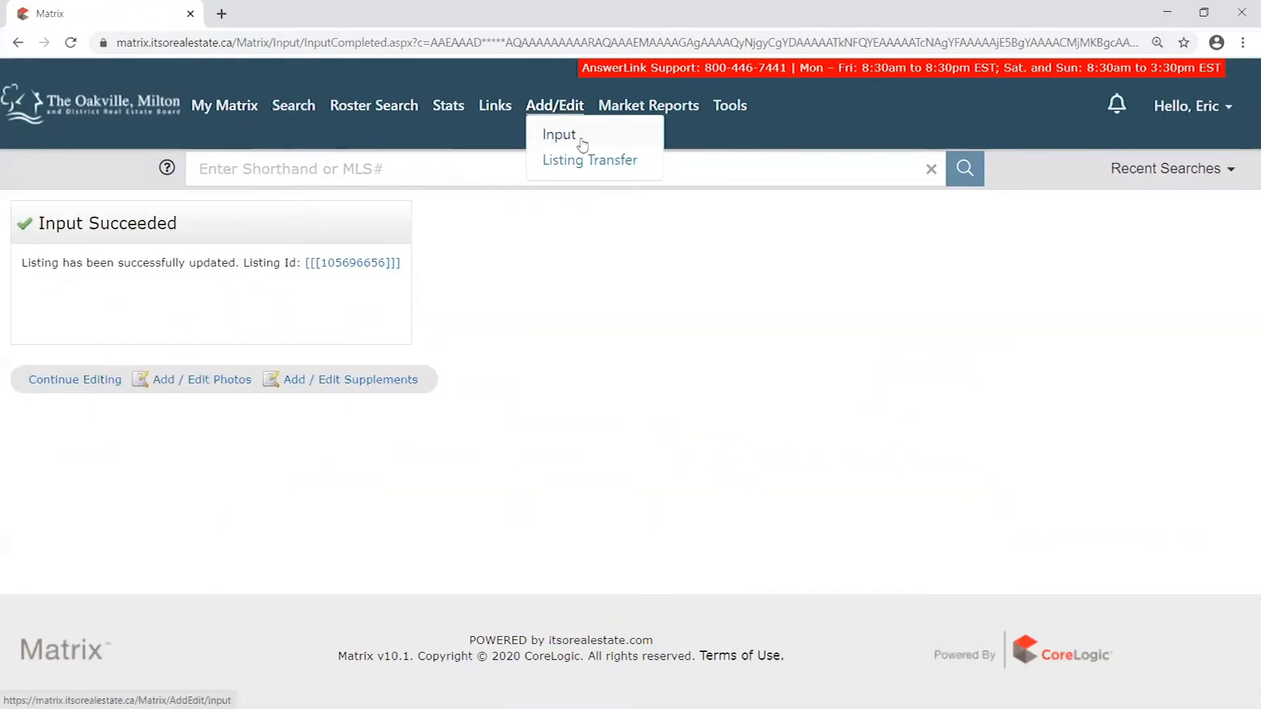
click(563, 136)
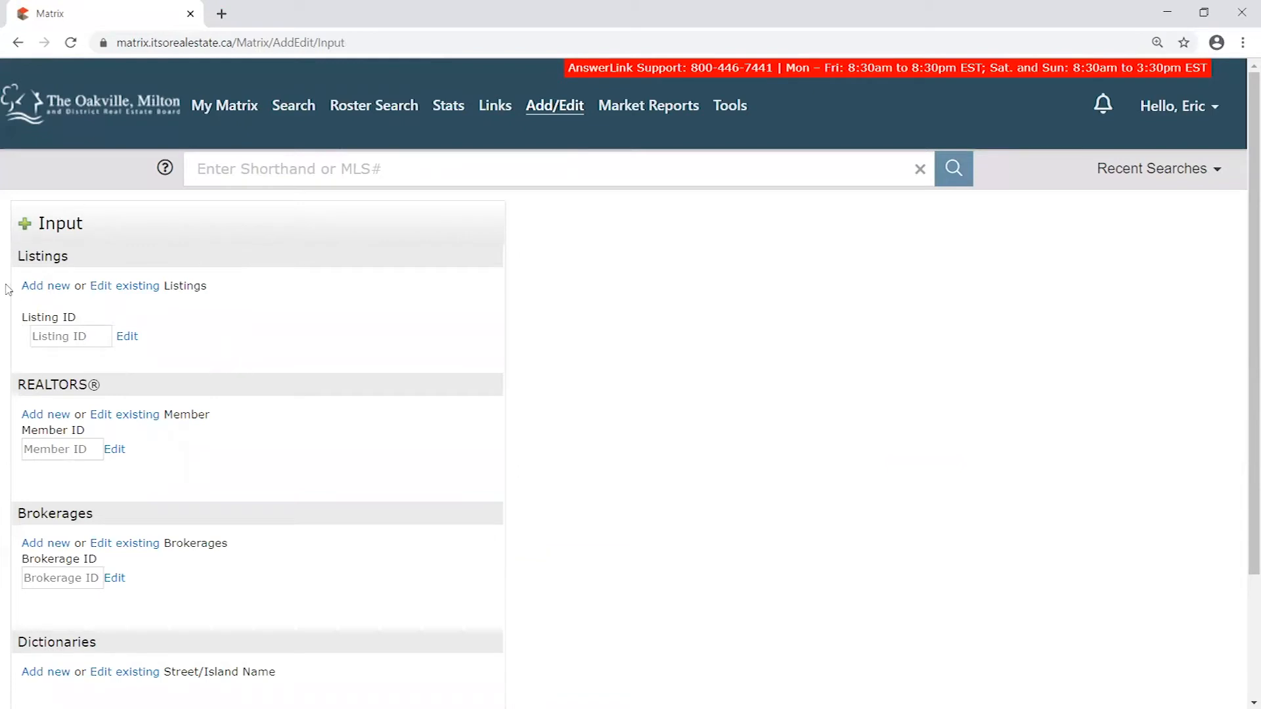
drag(19, 256, 76, 257)
click(144, 248)
click(126, 287)
click(158, 337)
click(82, 335)
click(192, 329)
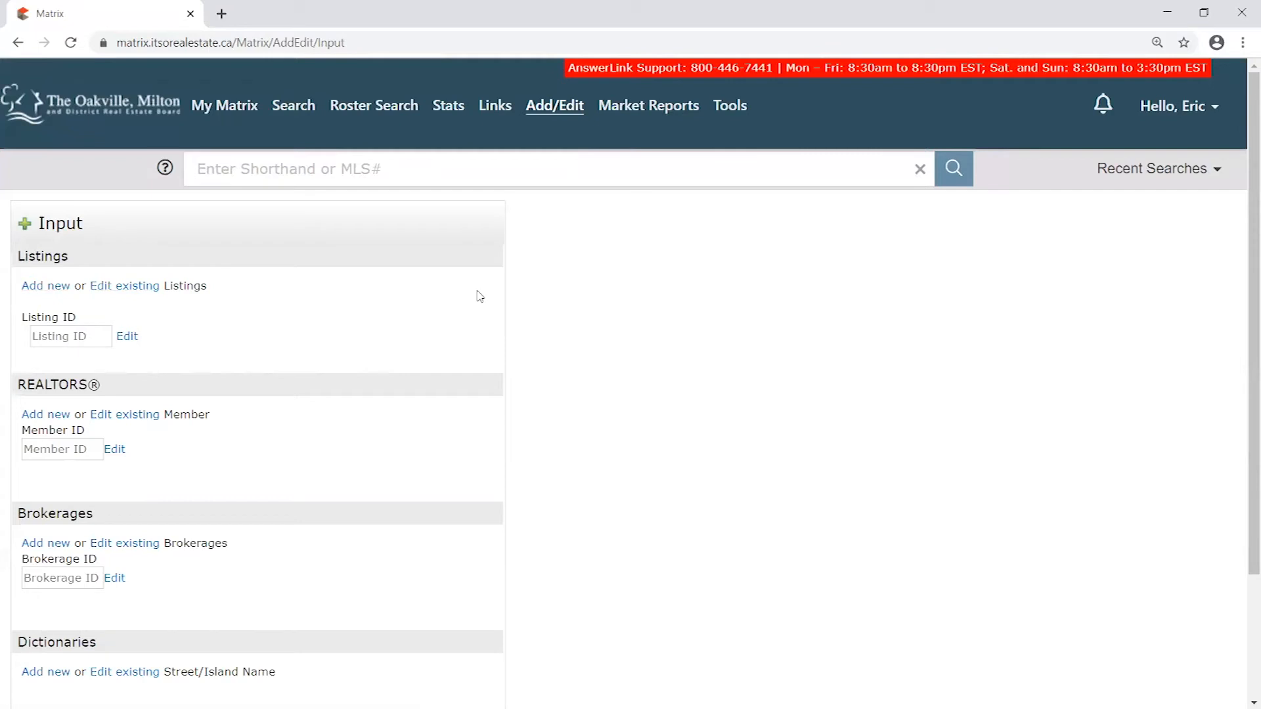
- Start adding a new listing with the Residential Add/Edit form and review its Fill from Property option
click(44, 289)
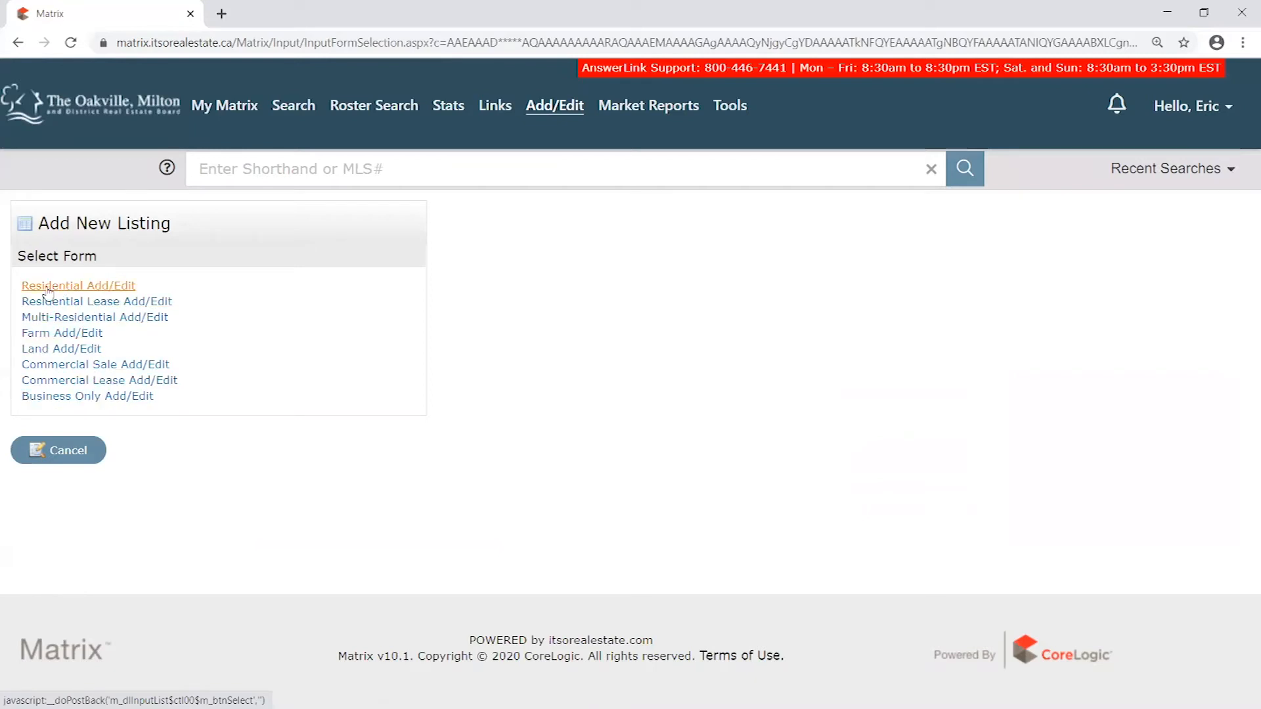
click(82, 287)
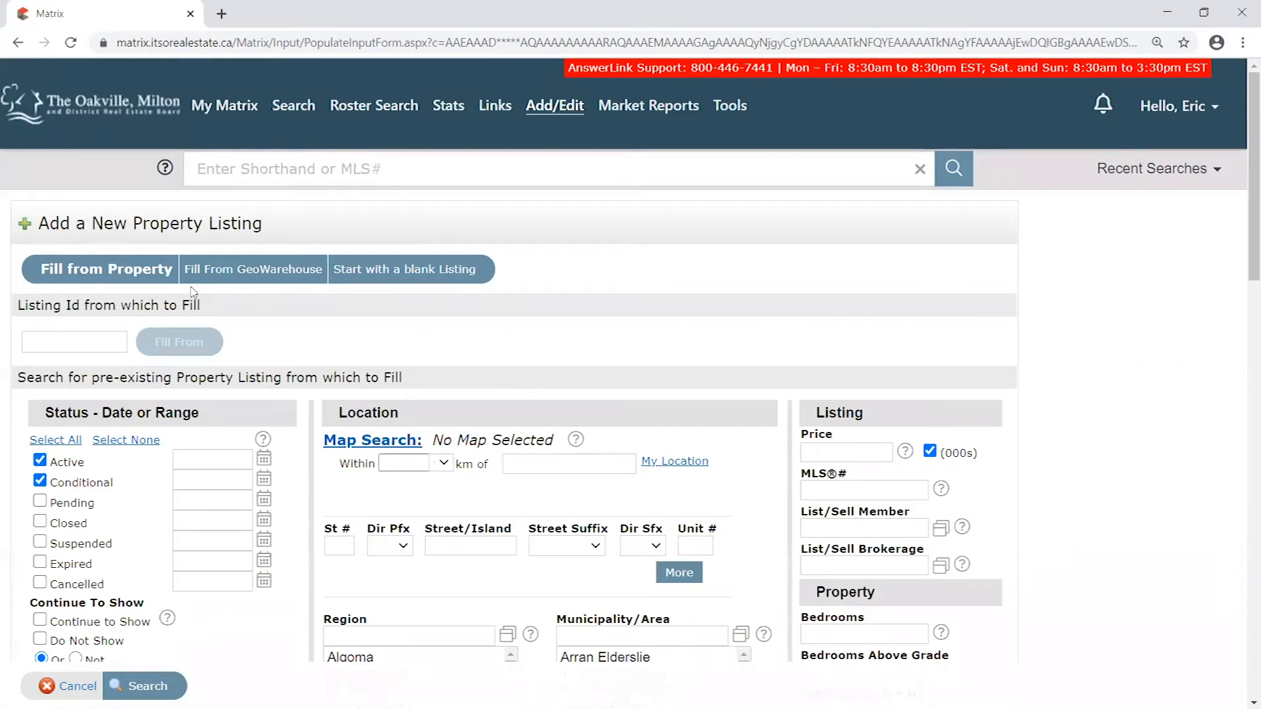
drag(34, 268, 169, 270)
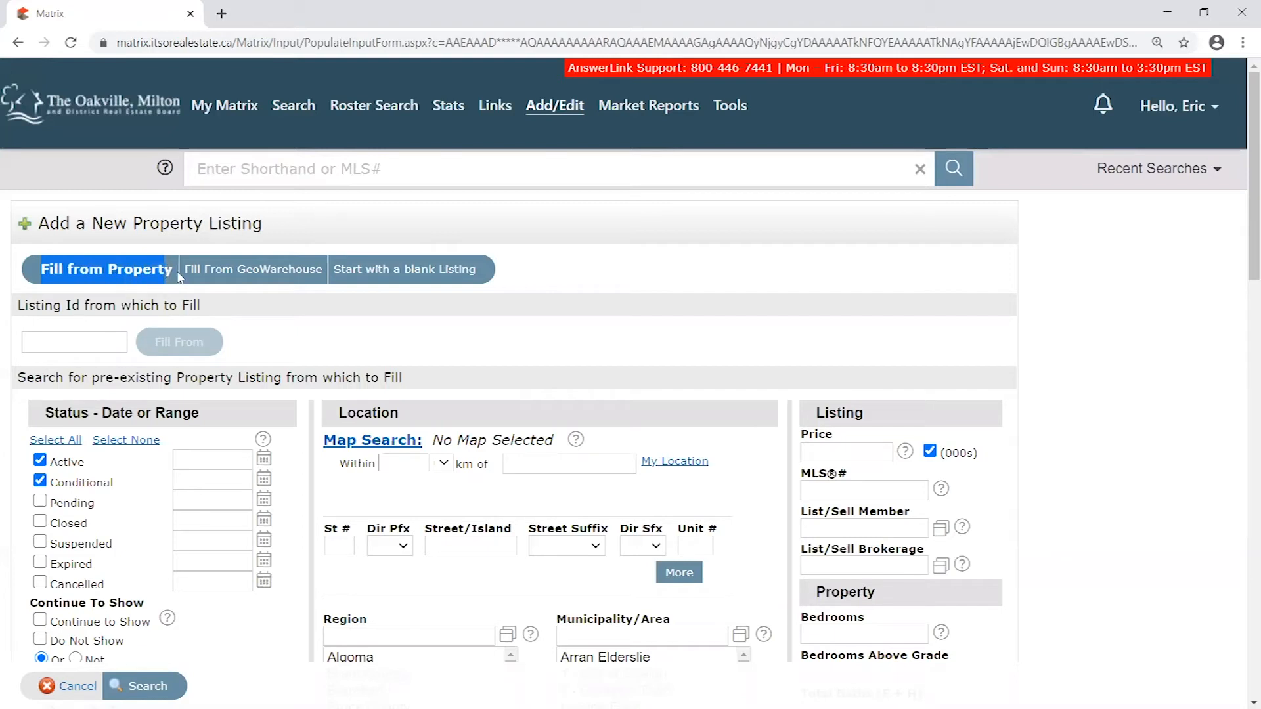
click(322, 294)
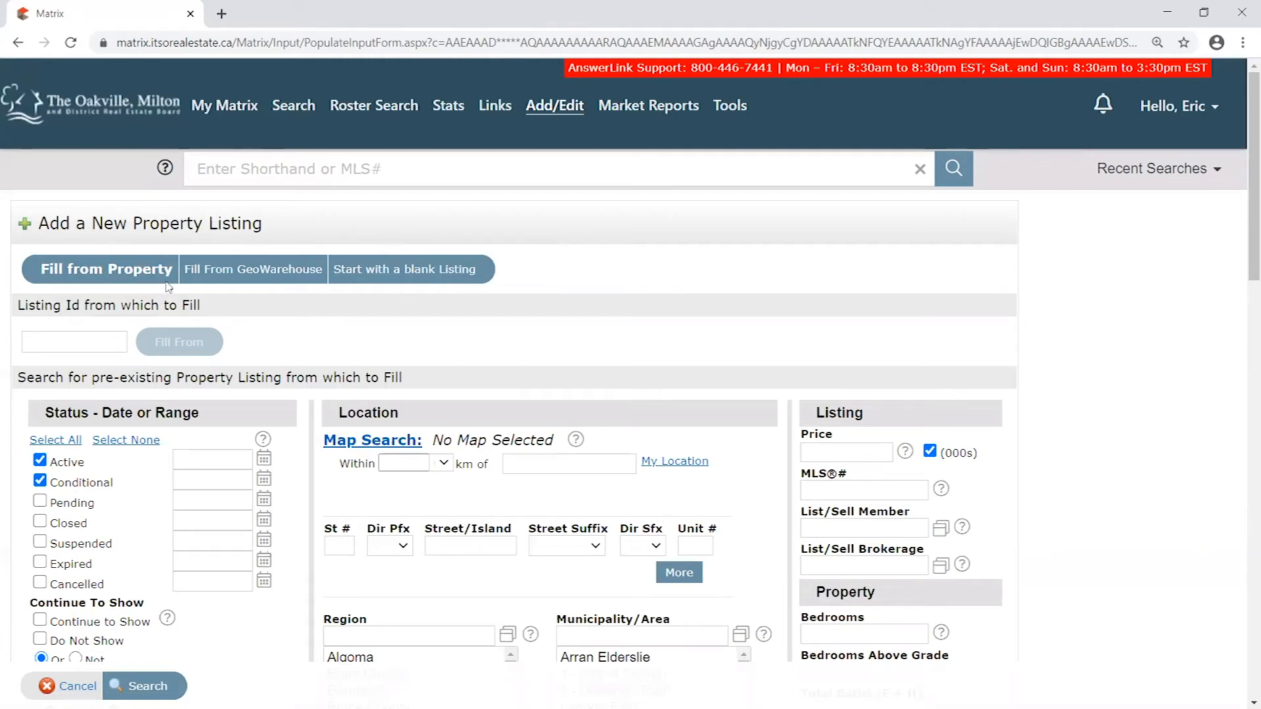
- Enter a placeholder listing ID as the source to fill from, and clear the field without filling
click(84, 340)
click(77, 342)
text(400385328u592)
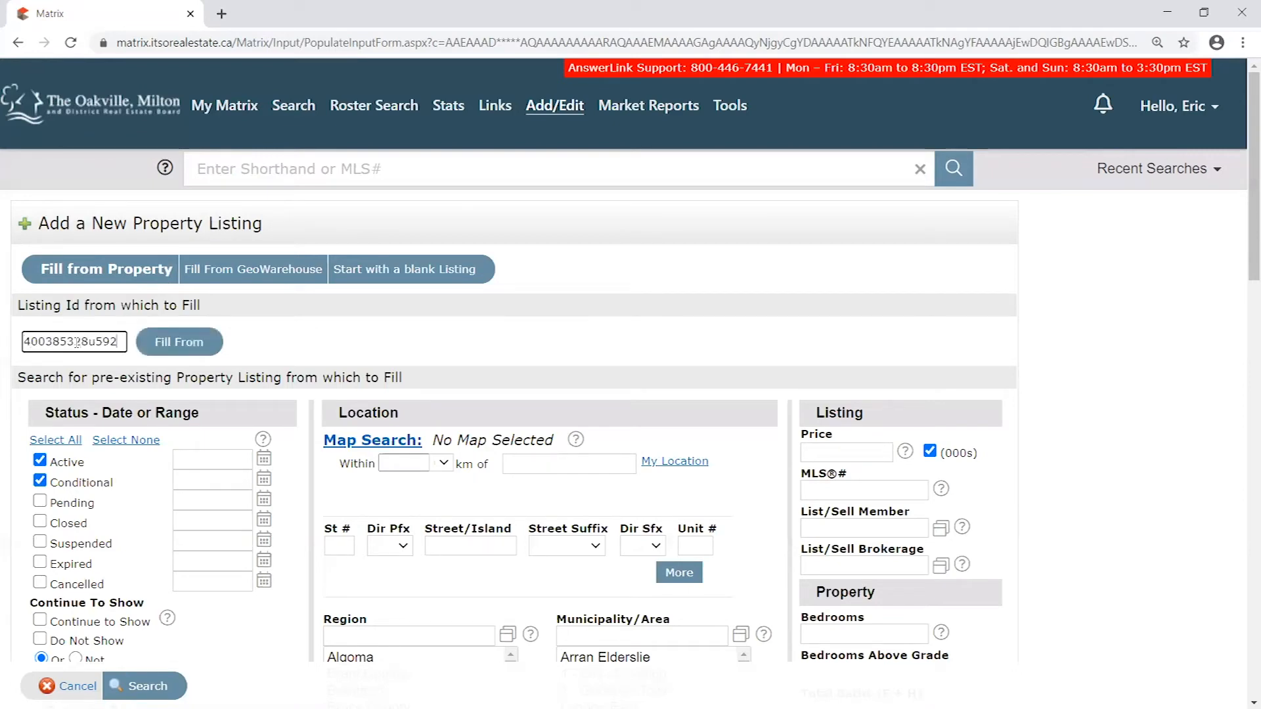
key(BackSpace)
key(BackSpace)
key(BackSpace)
key(BackSpace)
key(BackSpace)
key(BackSpace)
key(BackSpace)
key(BackSpace)
key(BackSpace)
key(BackSpace)
key(BackSpace)
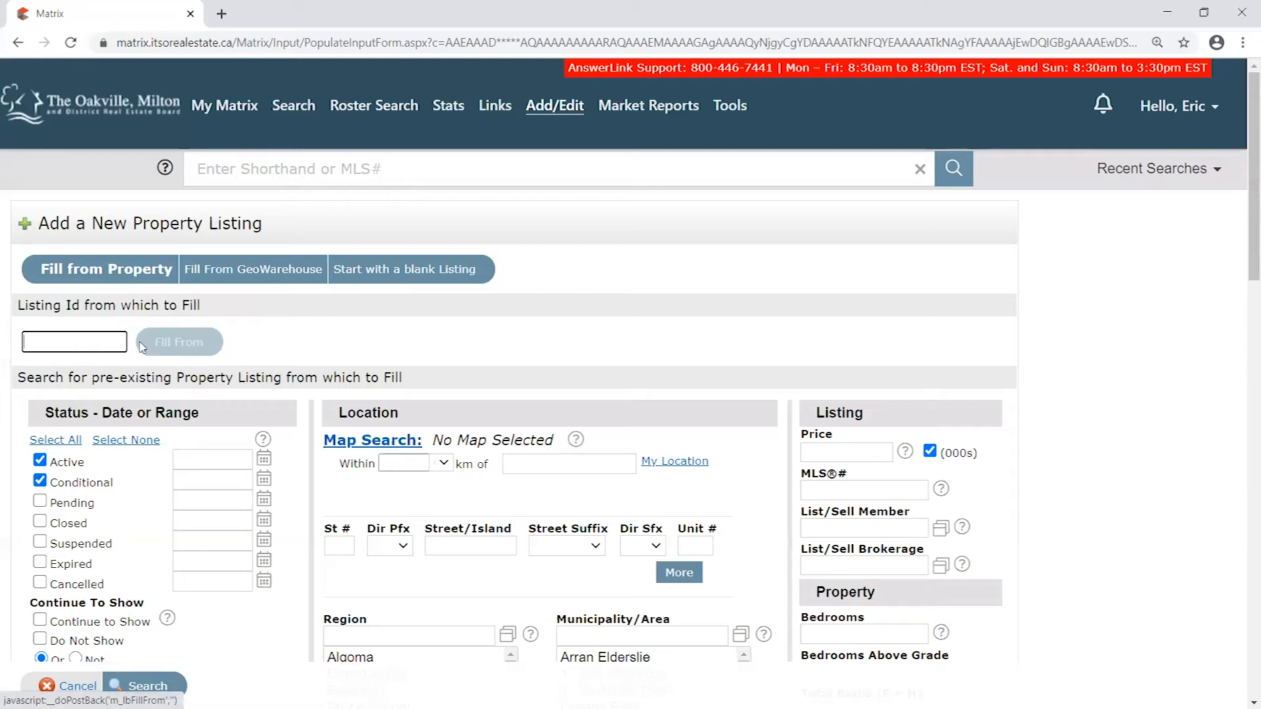
- Examine the Fill from Property option and its search criteria for finding a pre-existing listing to copy
scroll(112, 486, down, 5)
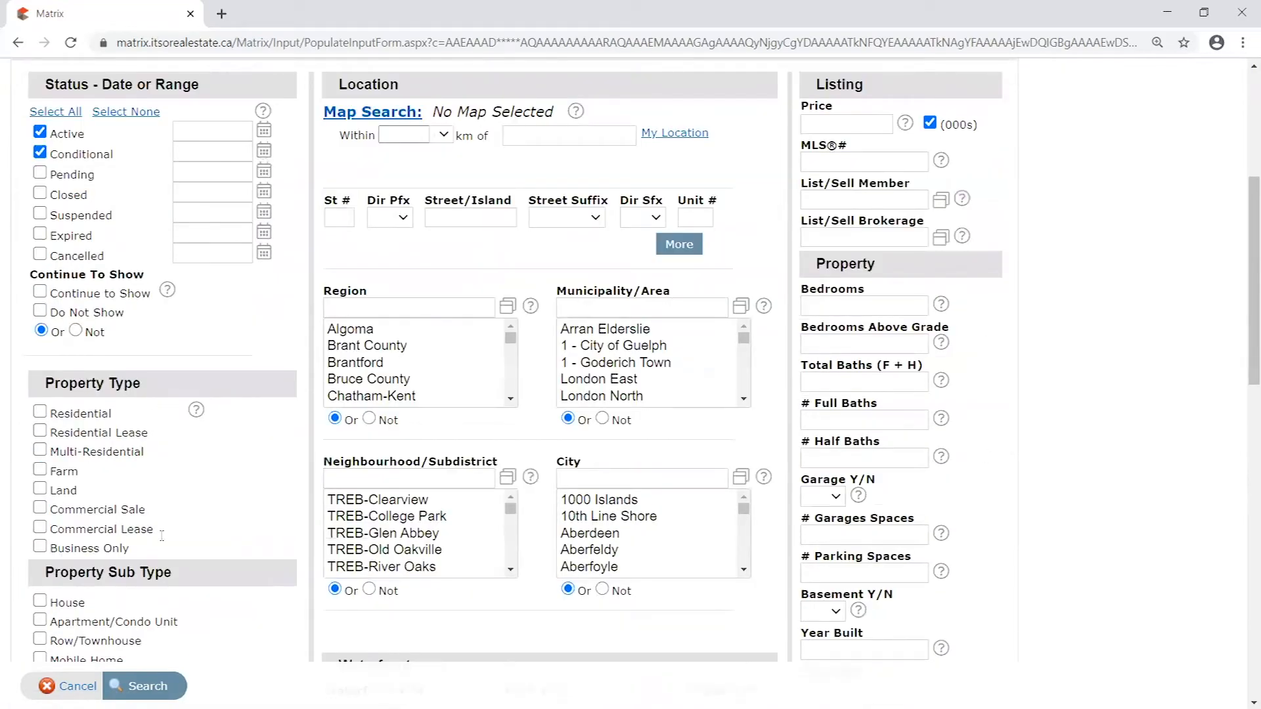
scroll(529, 544, up, 5)
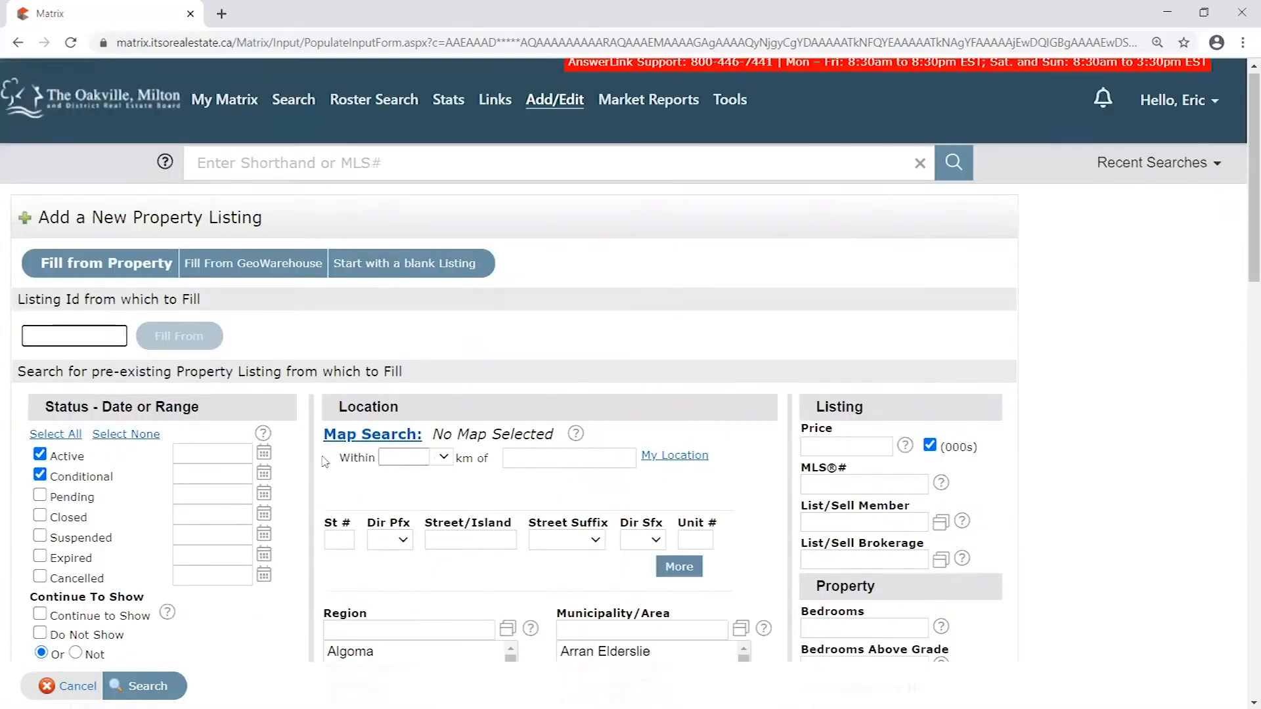
drag(39, 276, 176, 276)
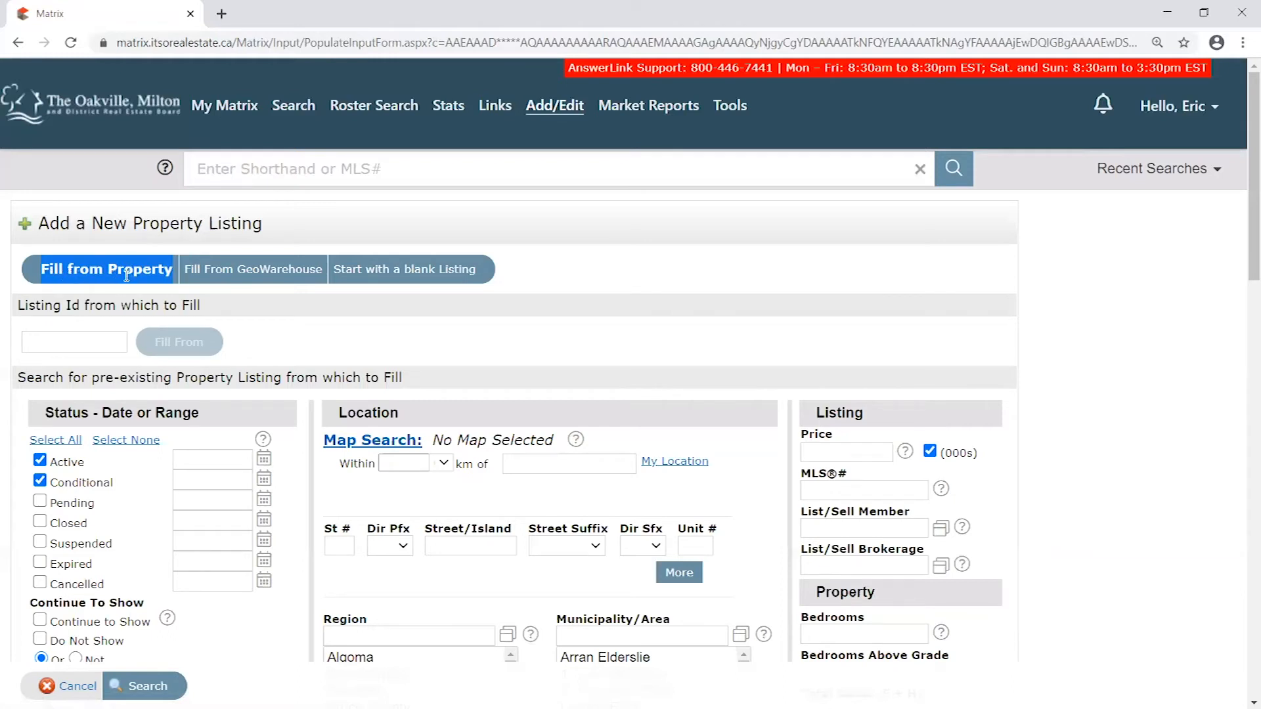
click(24, 272)
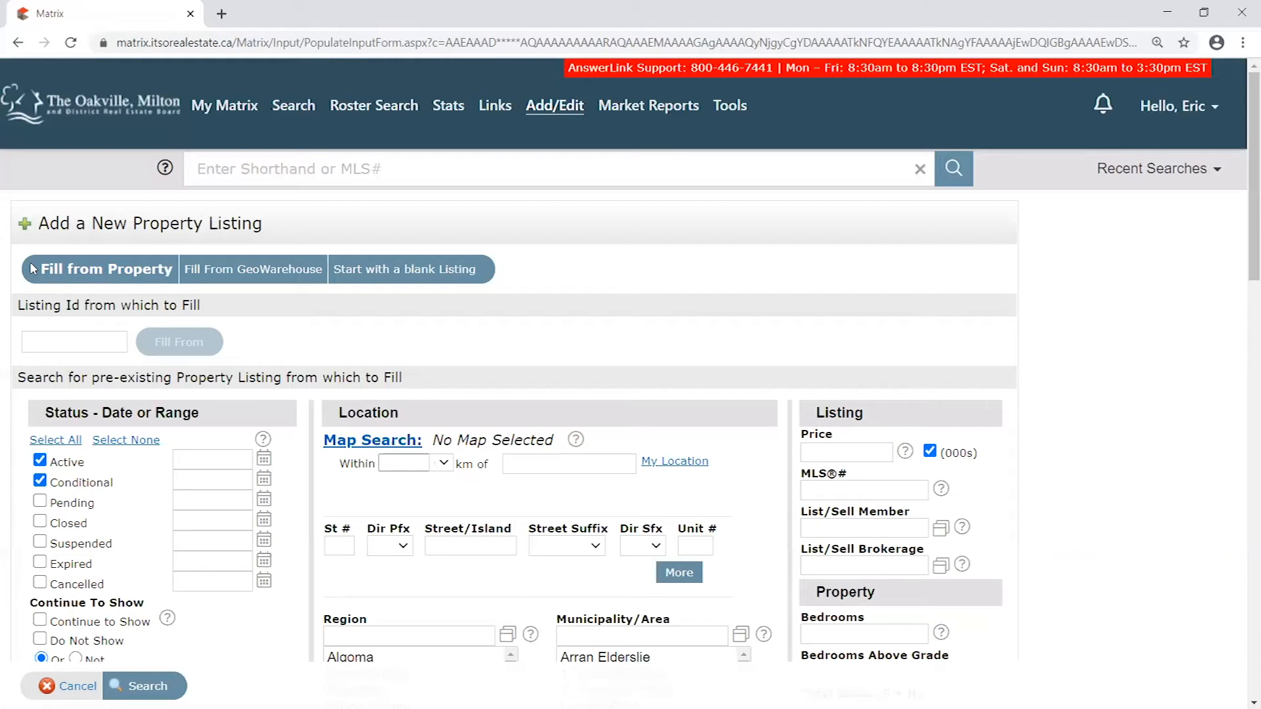
drag(40, 269, 174, 274)
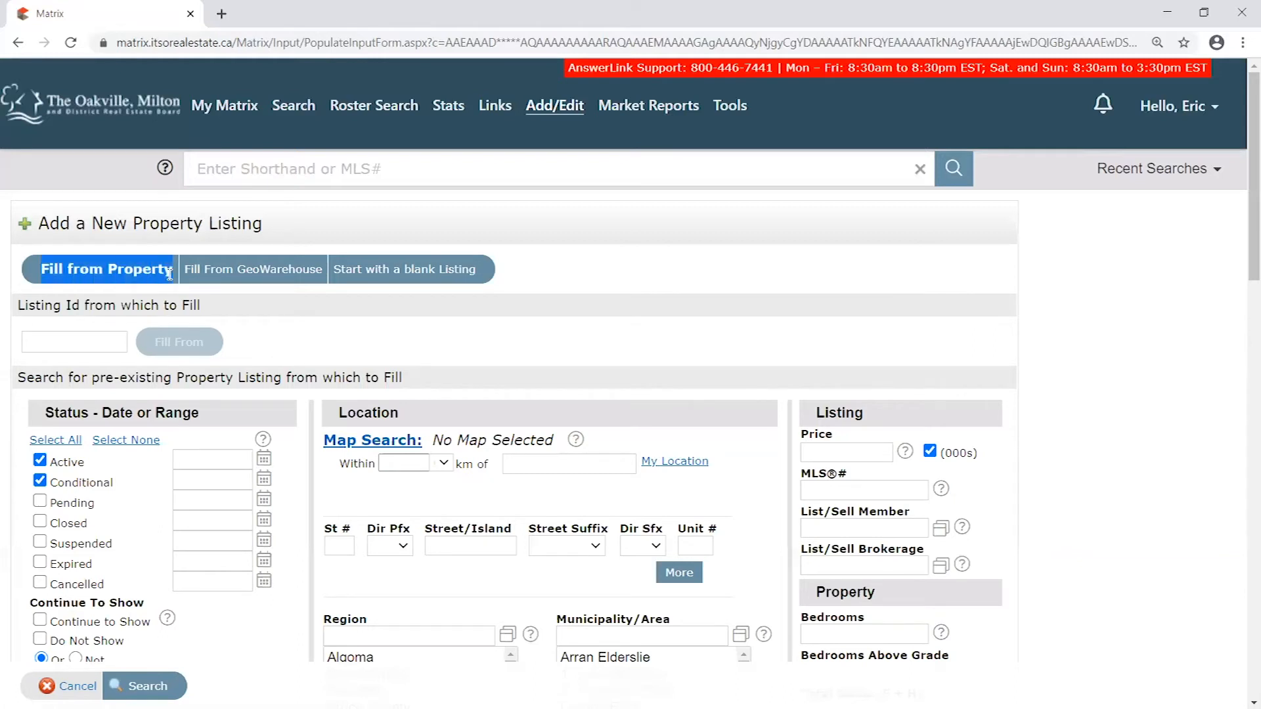
click(30, 270)
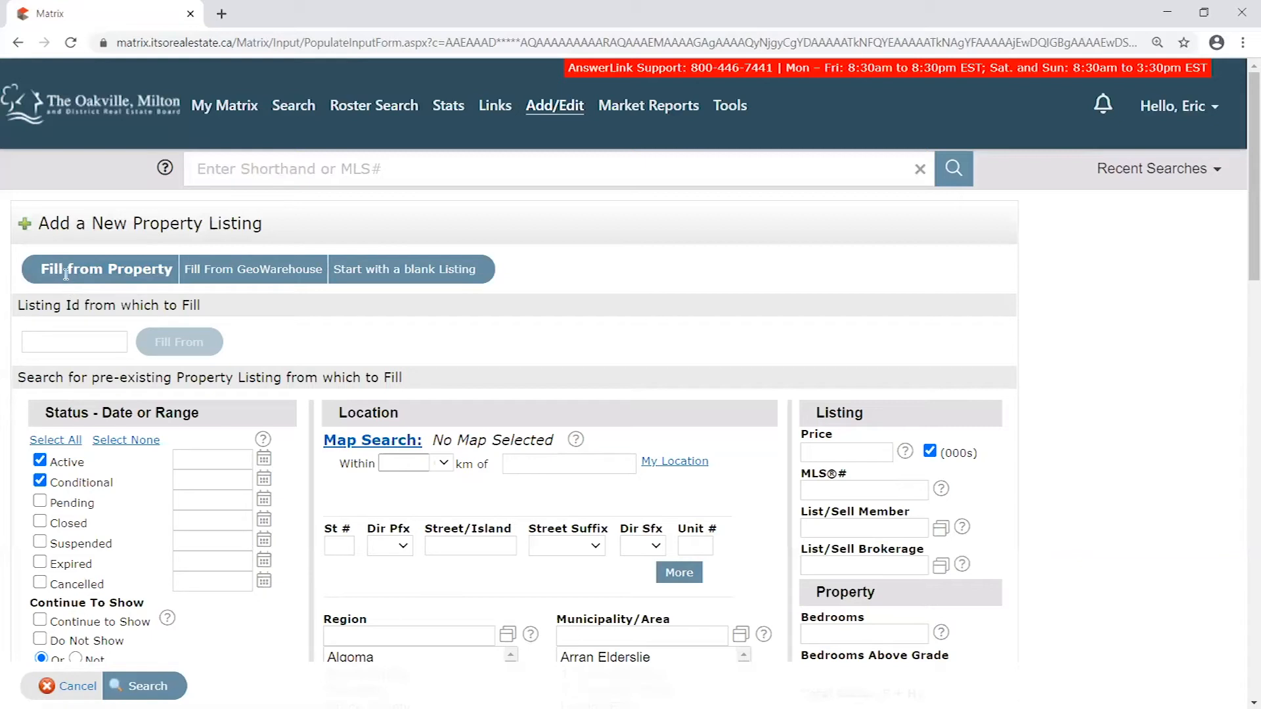
drag(172, 260, 63, 266)
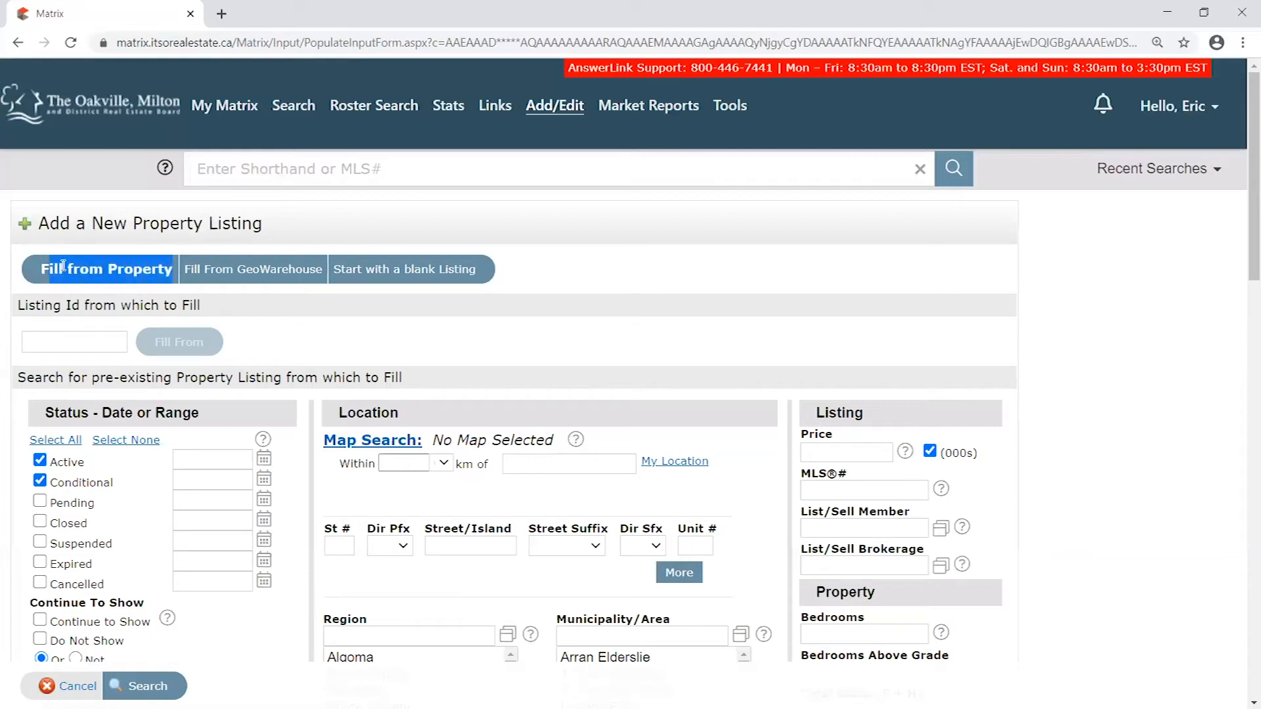
click(60, 266)
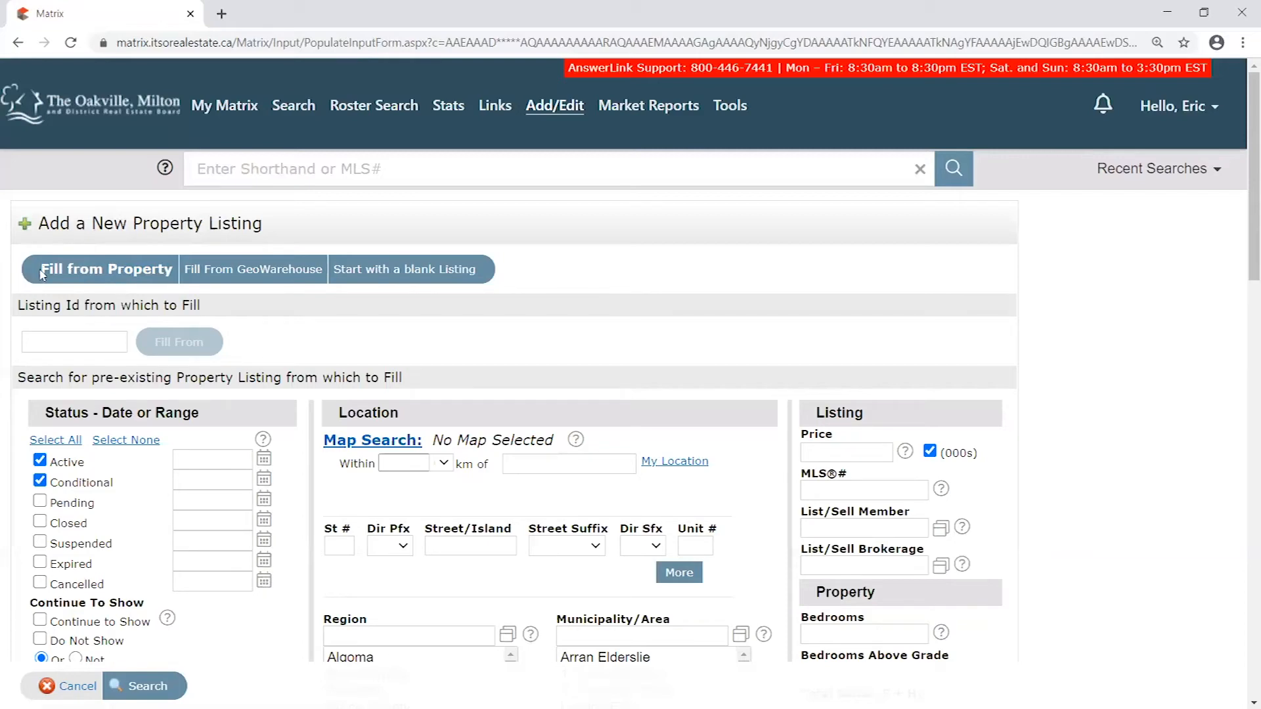
drag(183, 274, 176, 271)
click(173, 271)
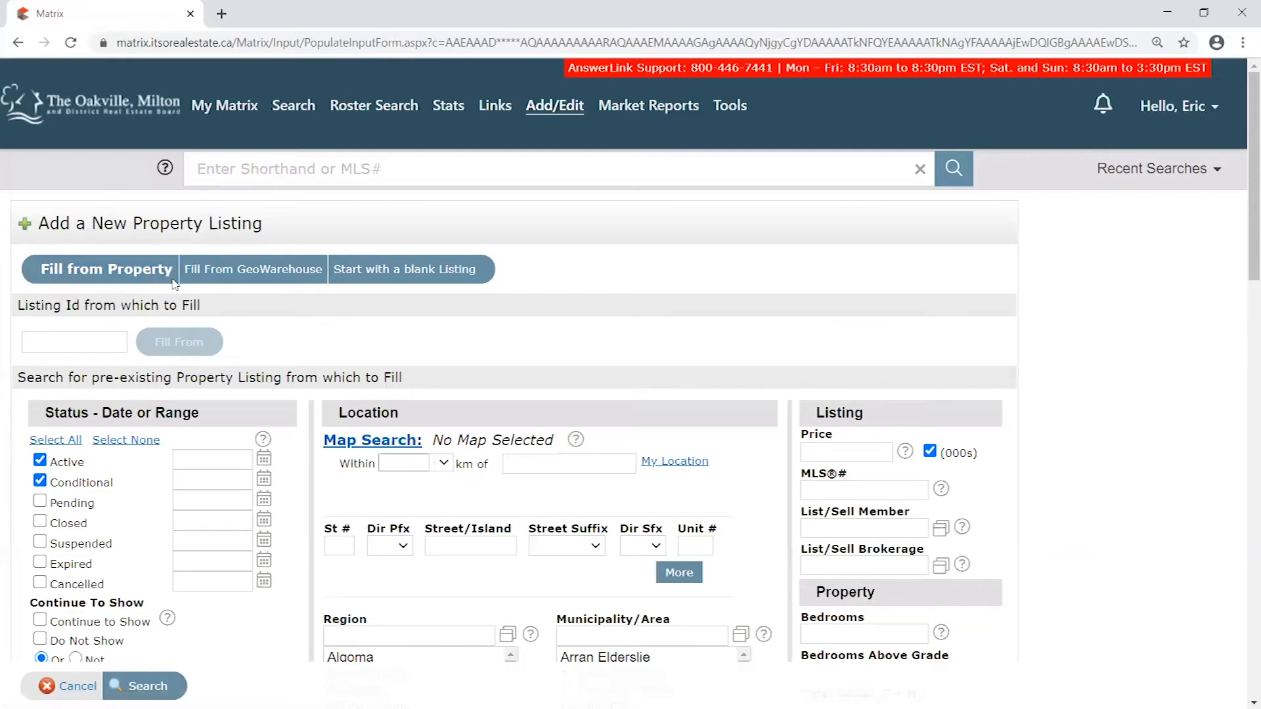
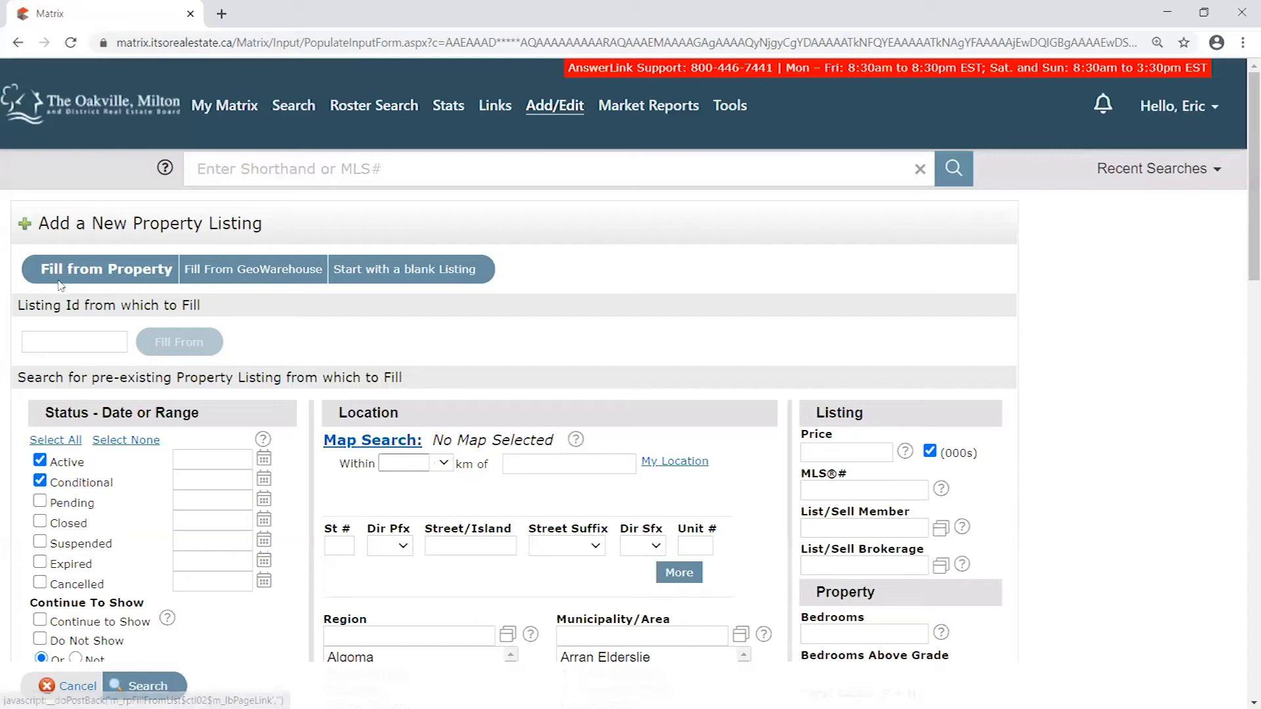
- Switch the new listing's fill source to Fill From GeoWarehouse and review its property information search form
drag(42, 274, 173, 274)
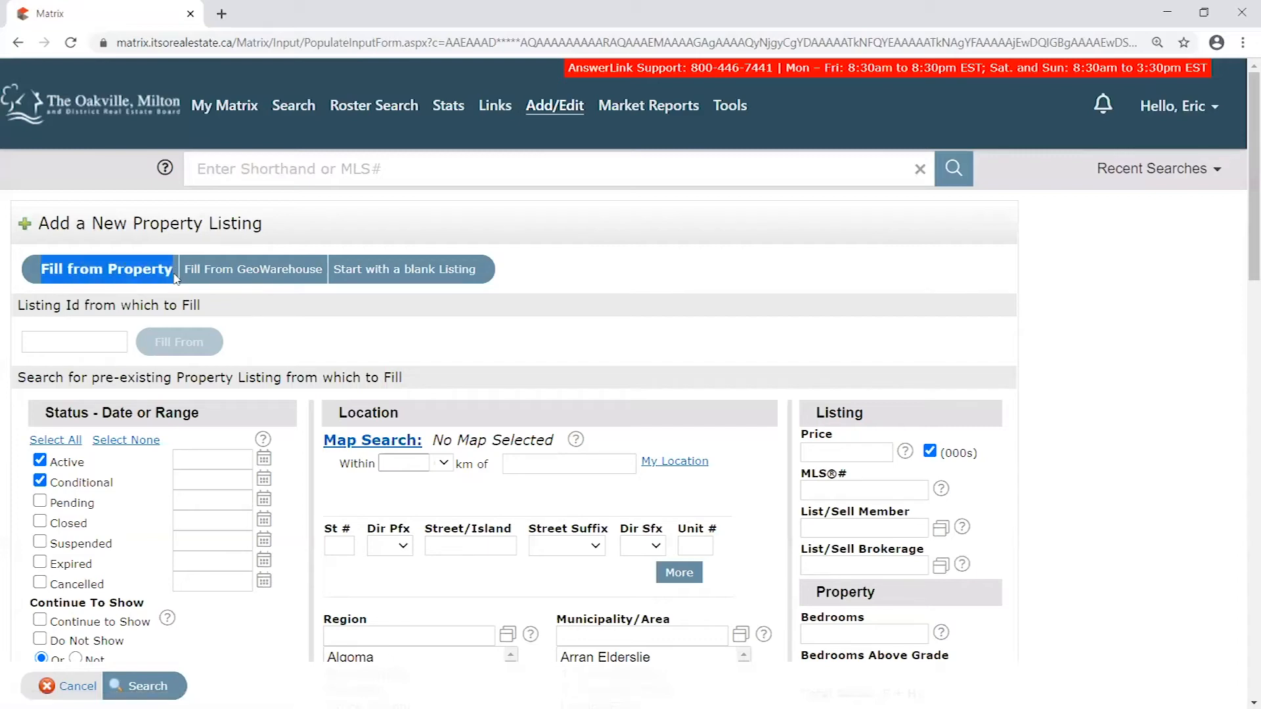
click(245, 252)
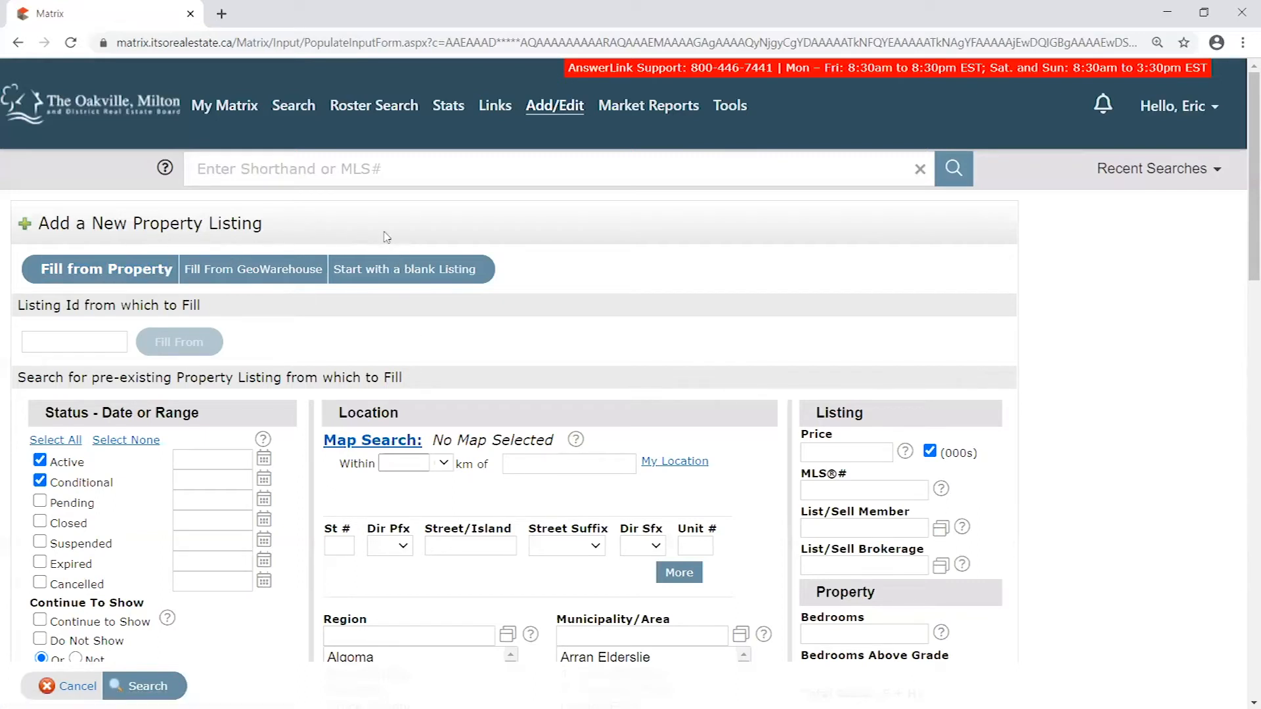
click(249, 273)
scroll(138, 364, down, 2)
scroll(258, 223, up, 2)
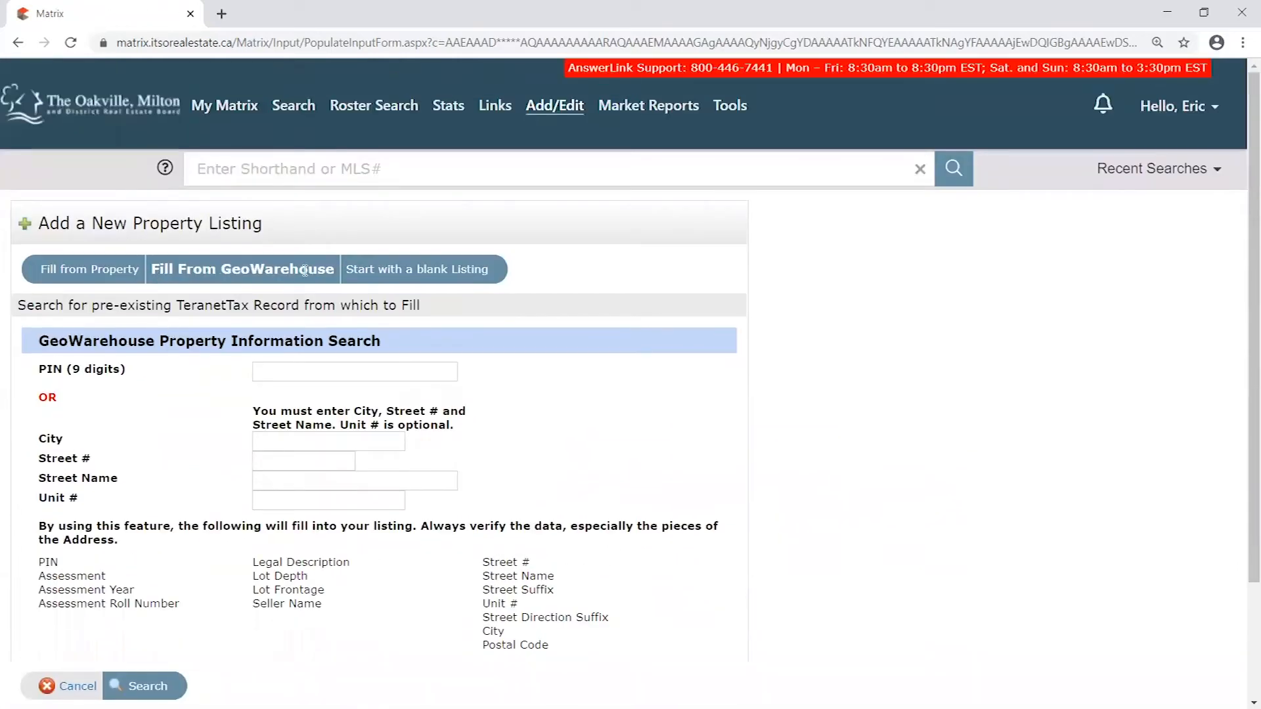
scroll(76, 299, down, 1)
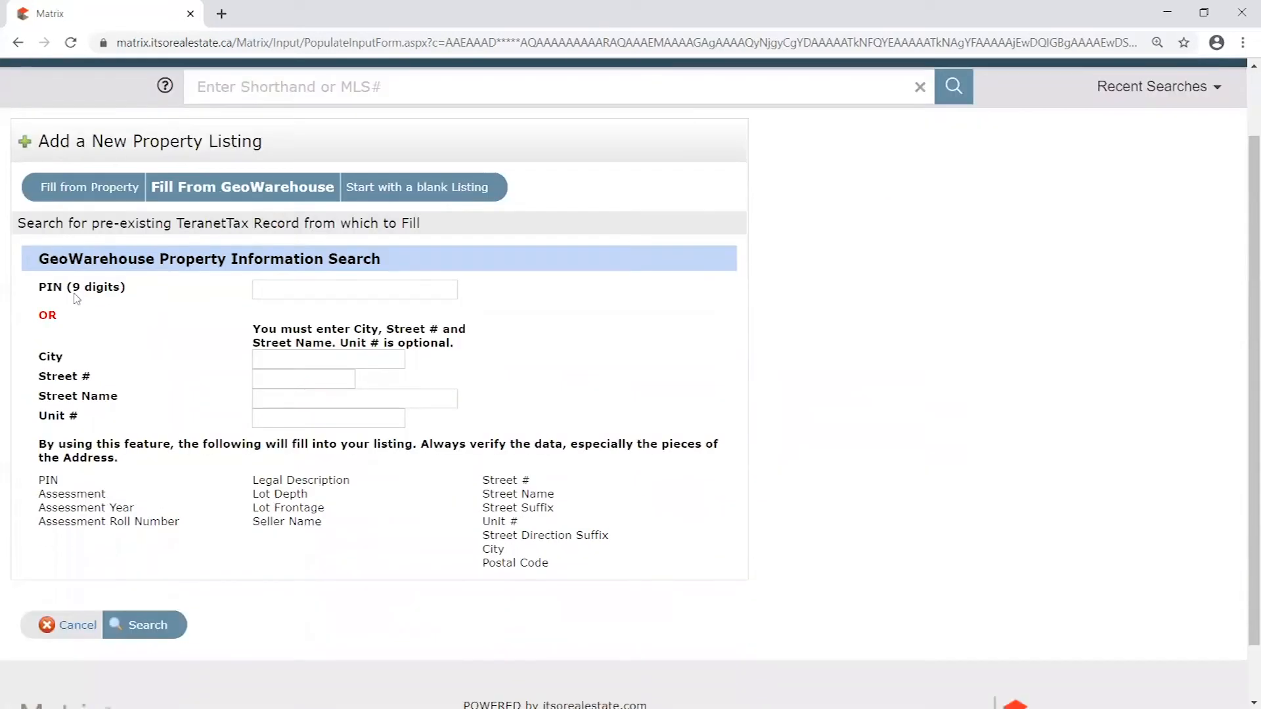
- Examine the GeoWarehouse search's PIN field and the alternative of required City, Street # and Street Name fields
click(364, 290)
click(311, 363)
click(306, 380)
click(304, 397)
click(300, 360)
click(335, 290)
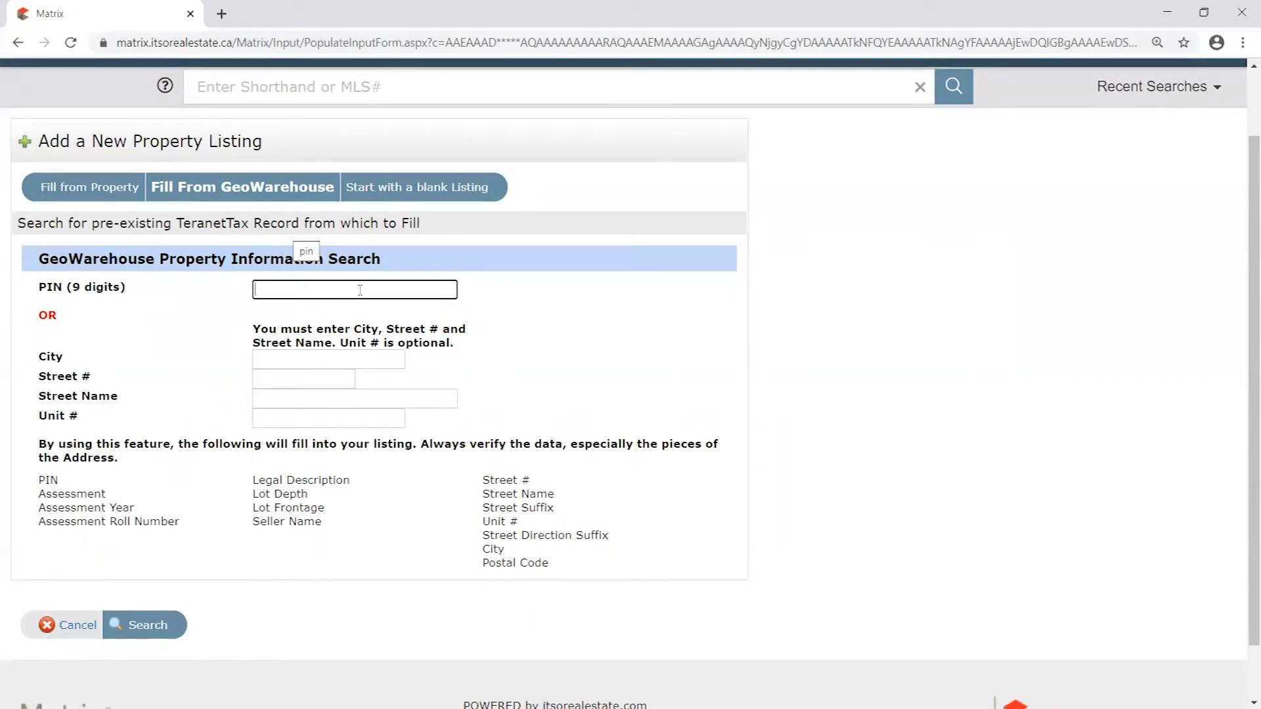
scroll(360, 289, up, 2)
click(112, 369)
drag(113, 369, 38, 369)
click(290, 372)
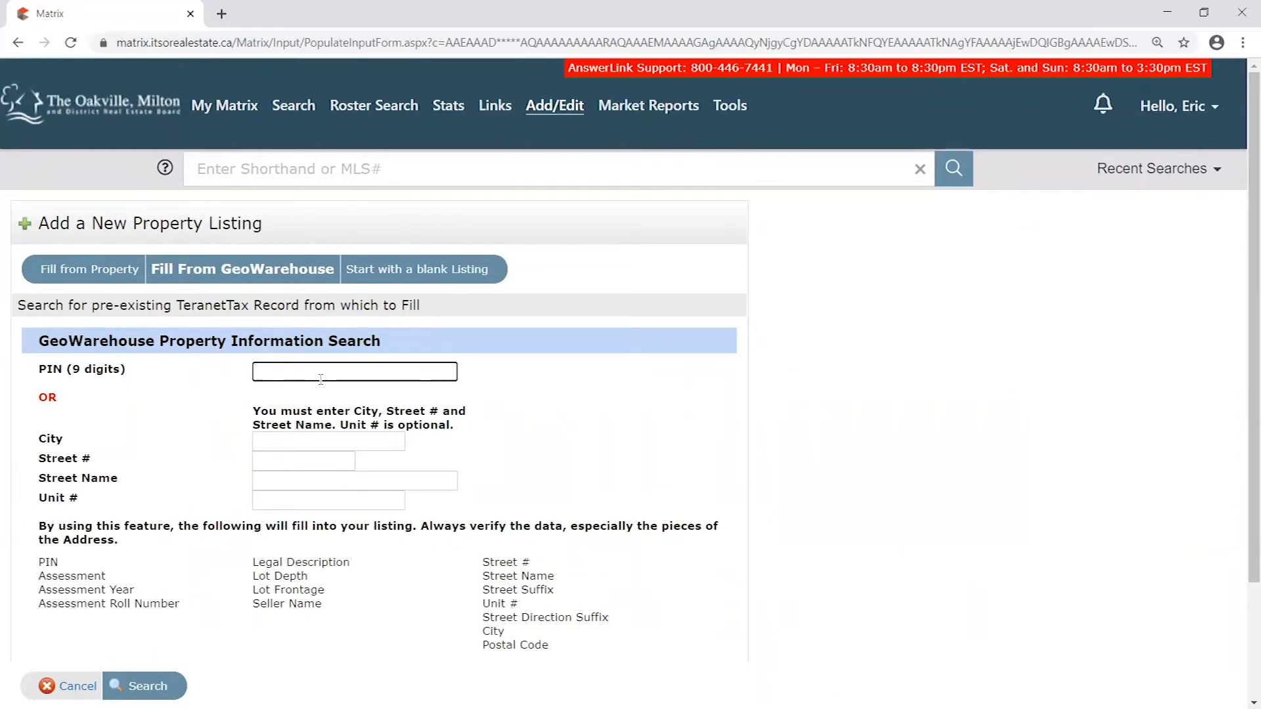
click(294, 442)
drag(39, 439, 148, 478)
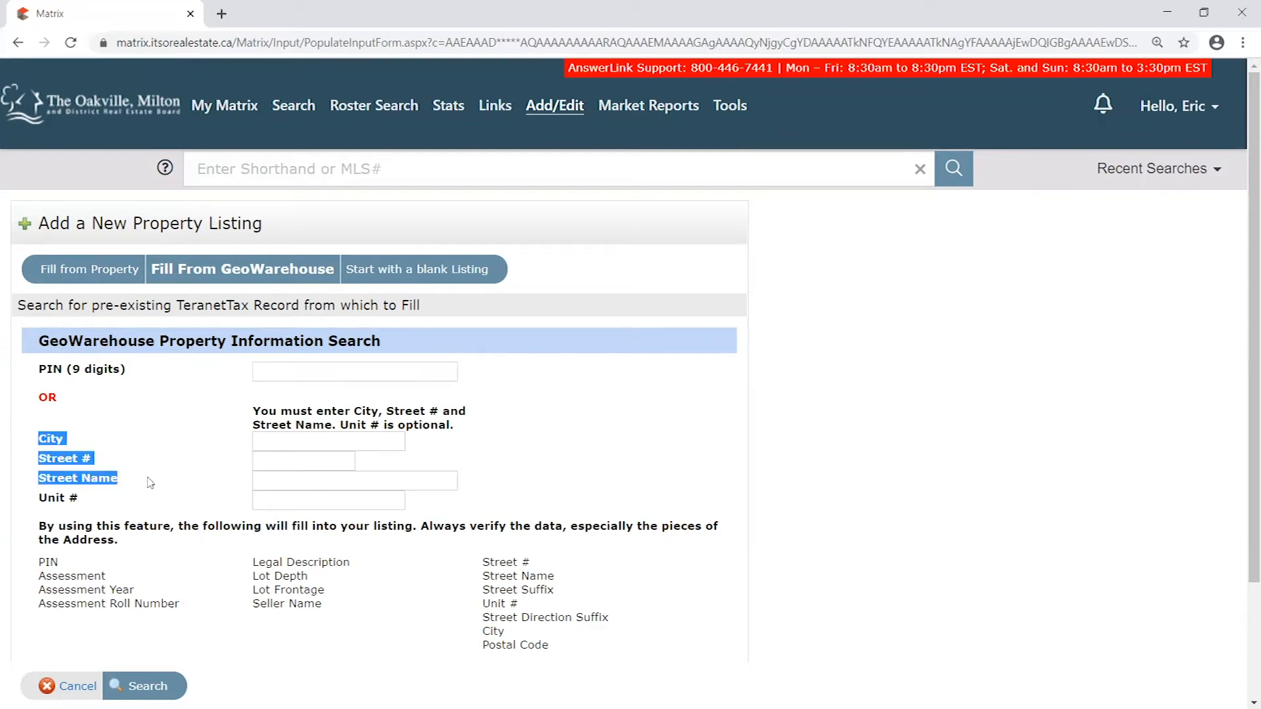
click(308, 440)
drag(358, 411, 439, 411)
drag(333, 425, 243, 430)
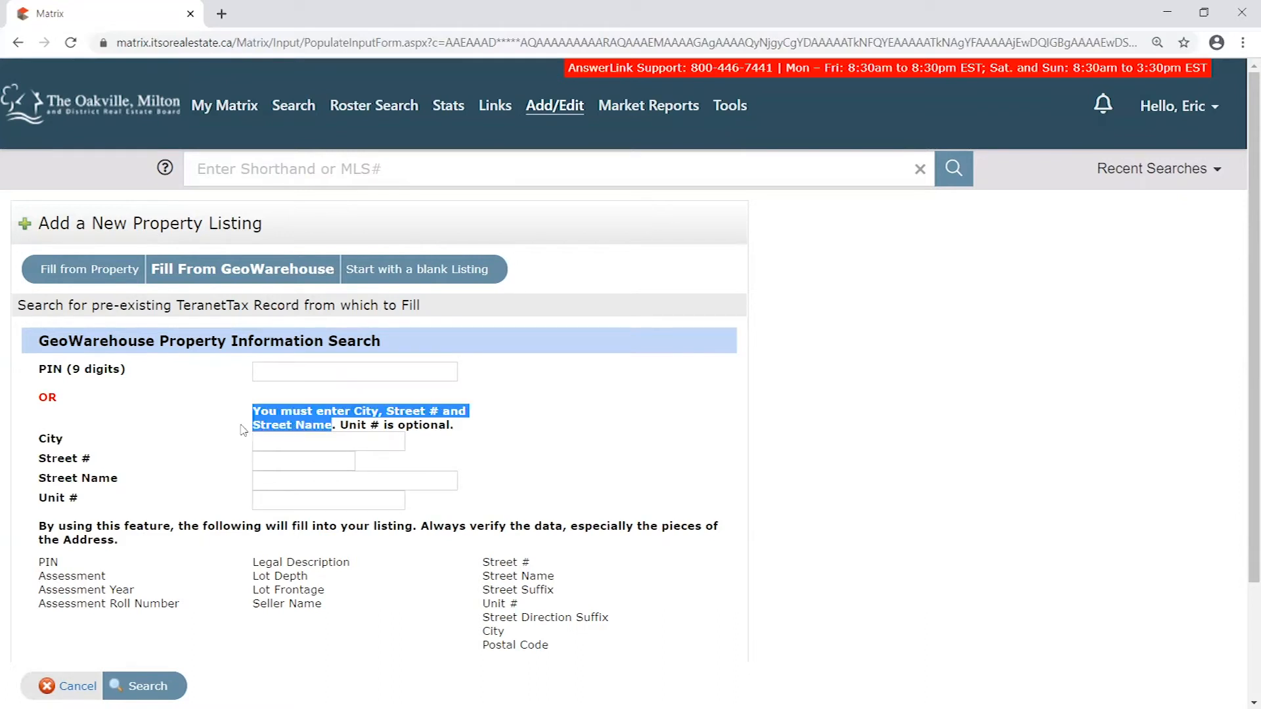
click(255, 427)
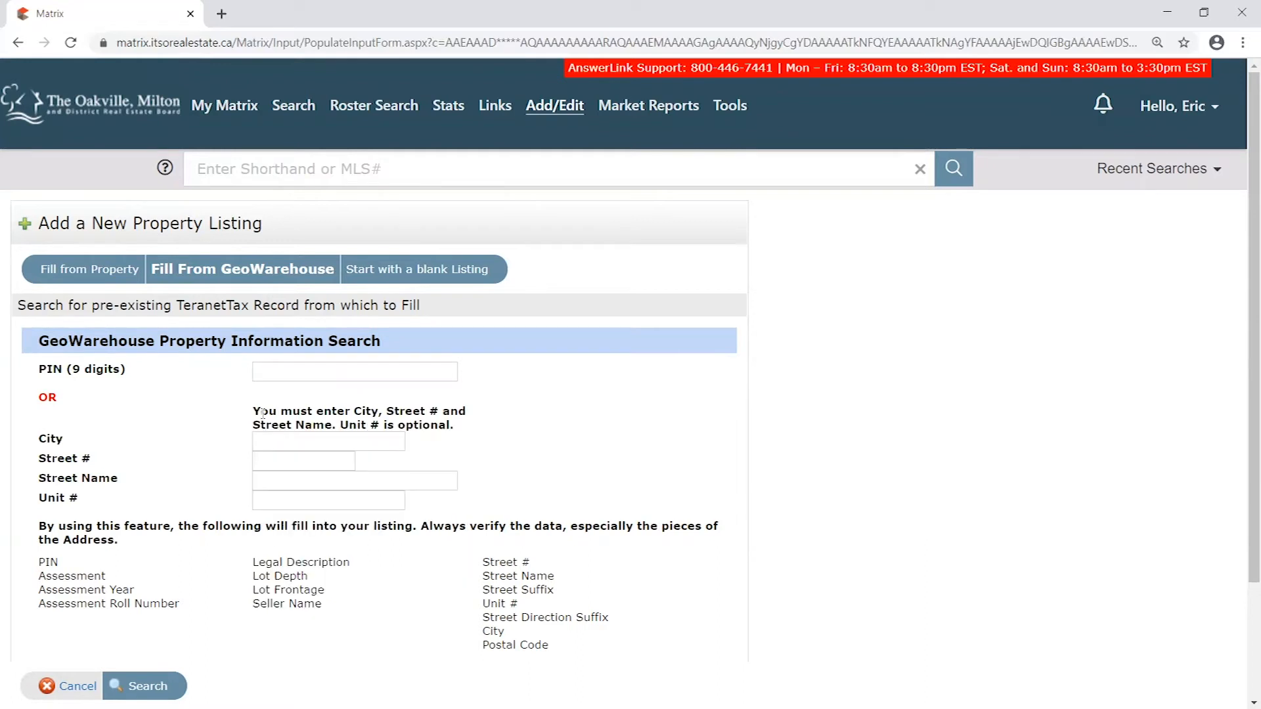
- Enter Oakville as the city and fill in the property's street number and street name
click(328, 441)
text(Oakville)
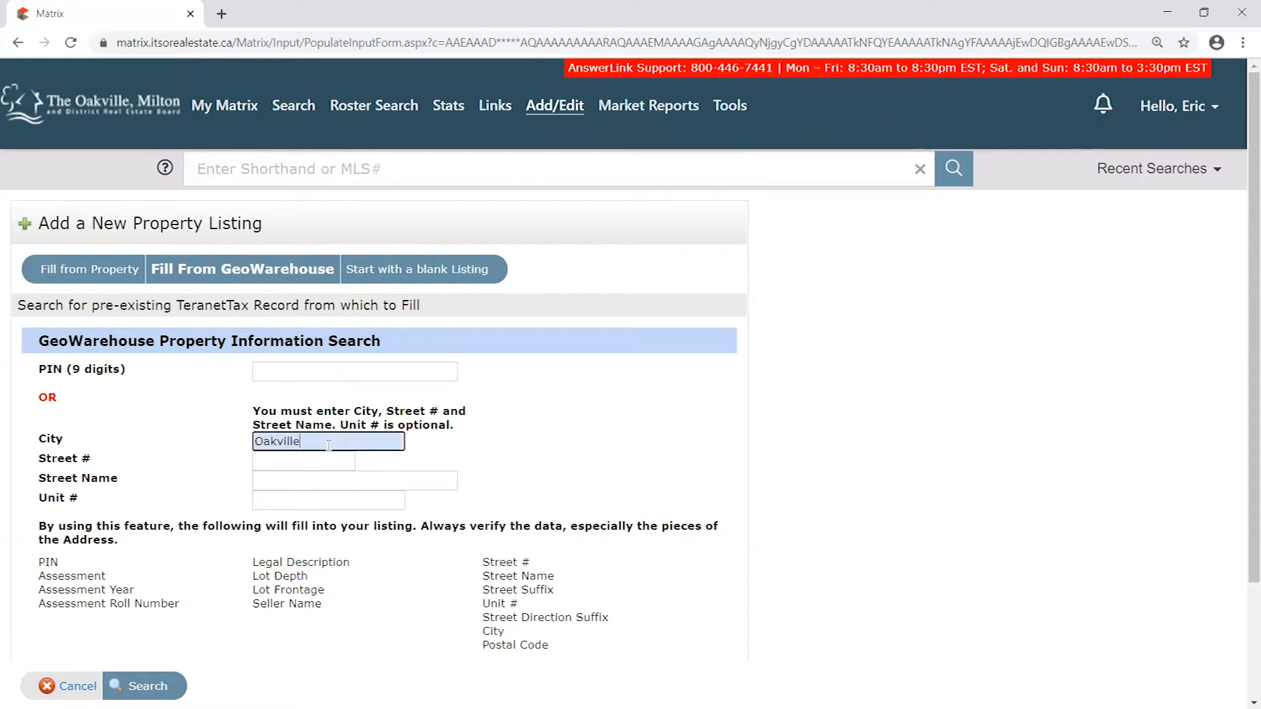
key(Tab)
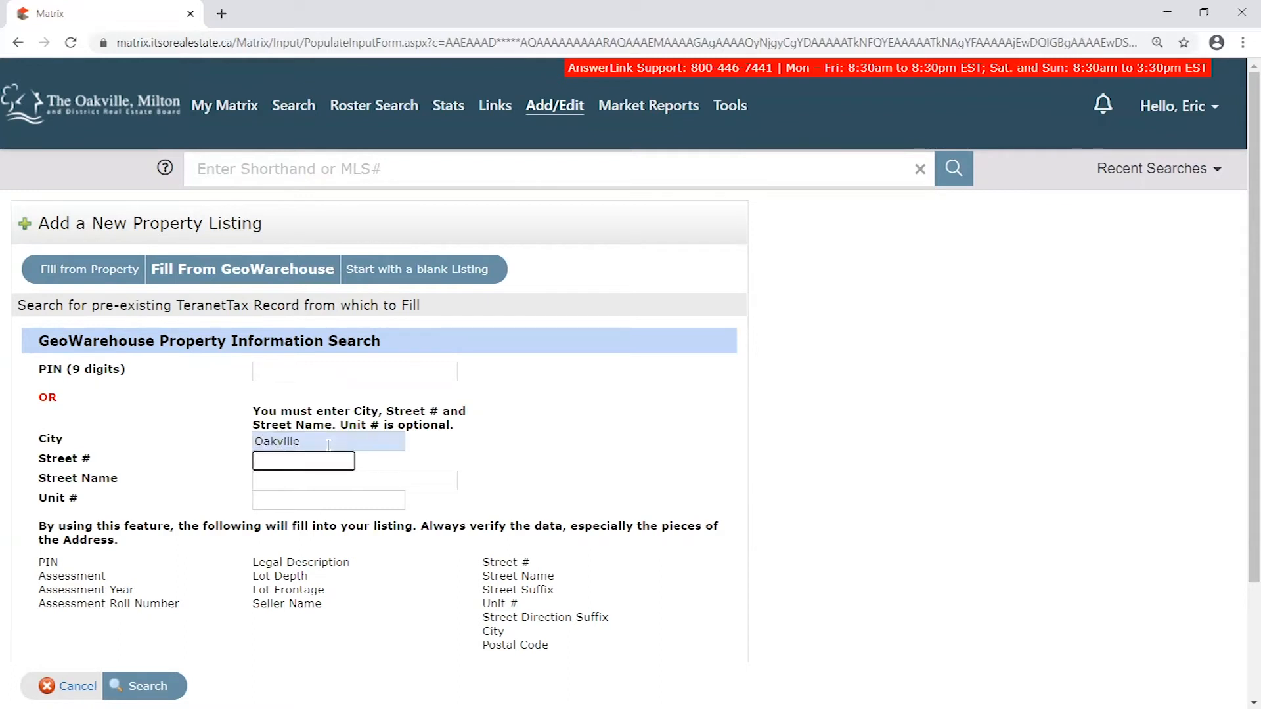
key(Tab)
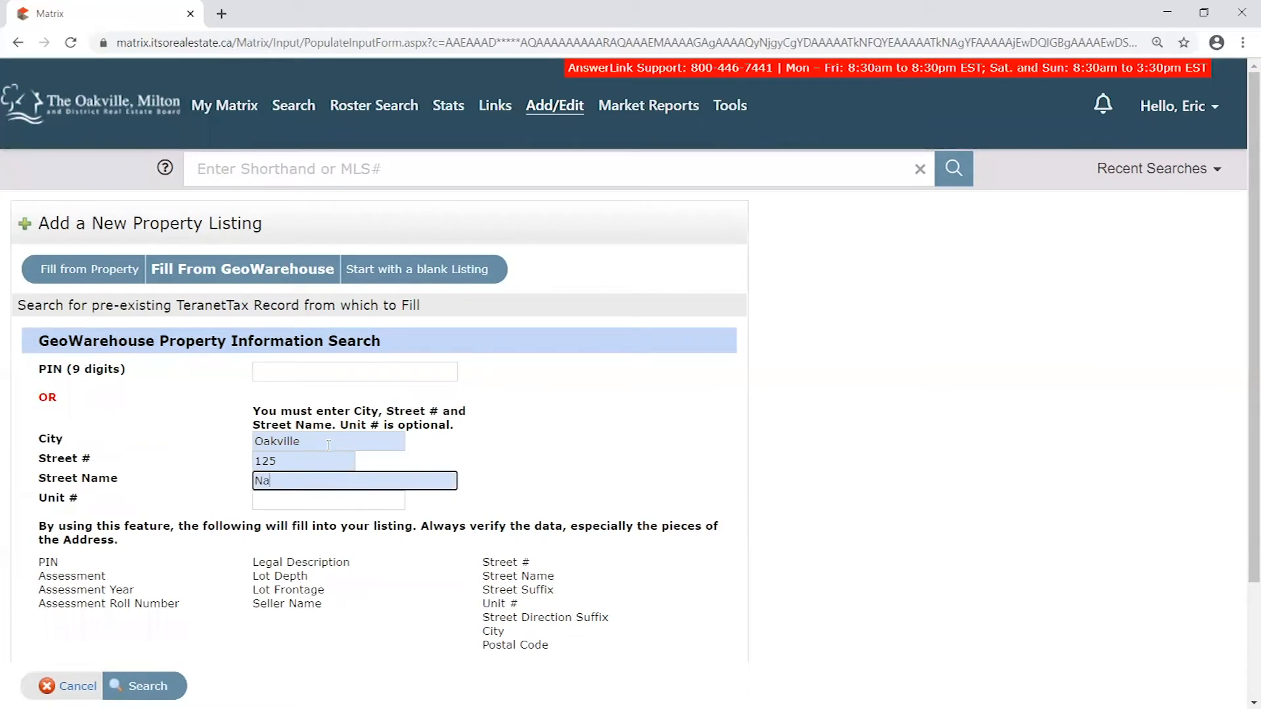
click(506, 460)
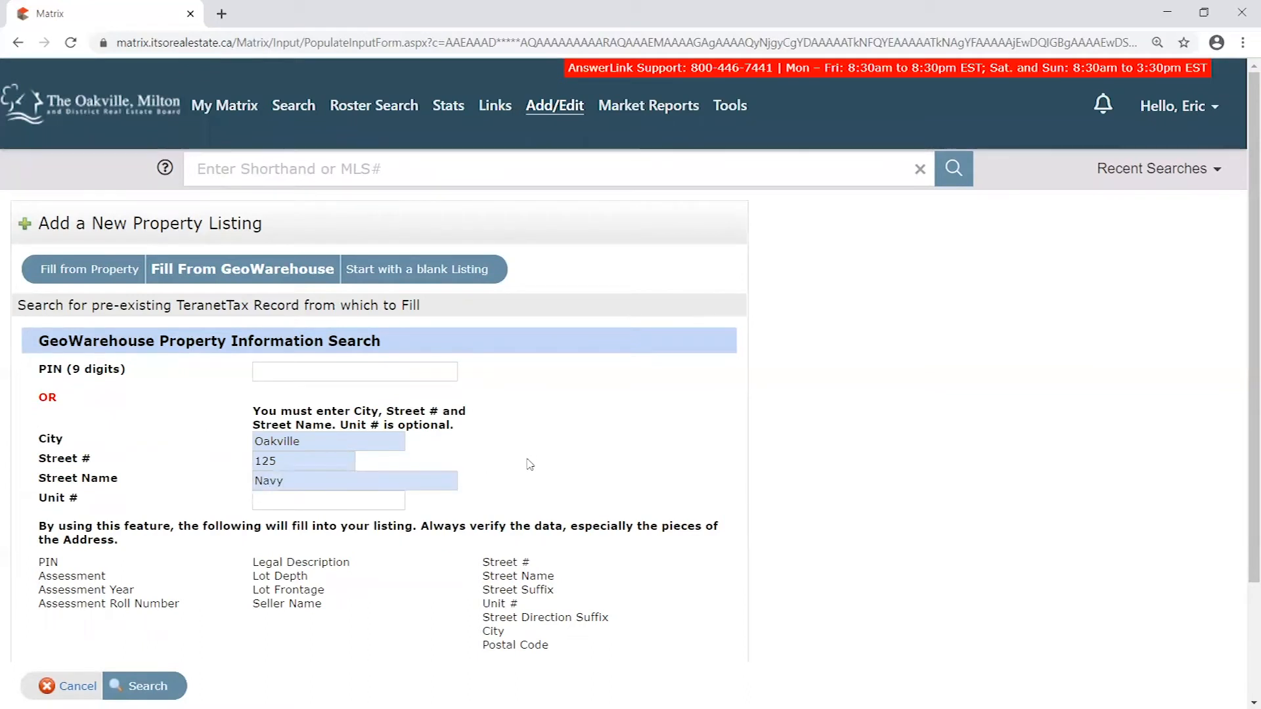
- Recheck the city, street number and street name criteria and run the GeoWarehouse property search
drag(302, 482, 244, 465)
key(shift+Tab)
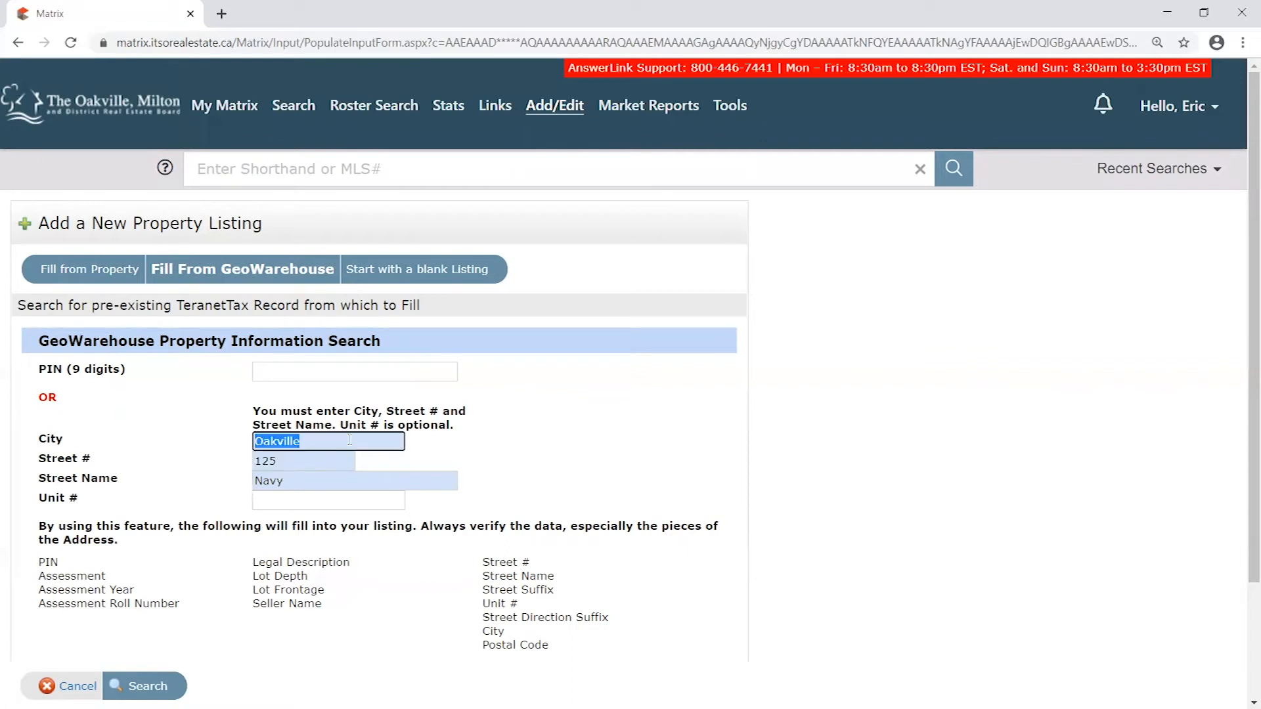
key(Tab)
key(Tab)
key(shift+Tab)
key(shift+Tab)
click(194, 434)
click(304, 442)
key(BackSpace)
click(168, 676)
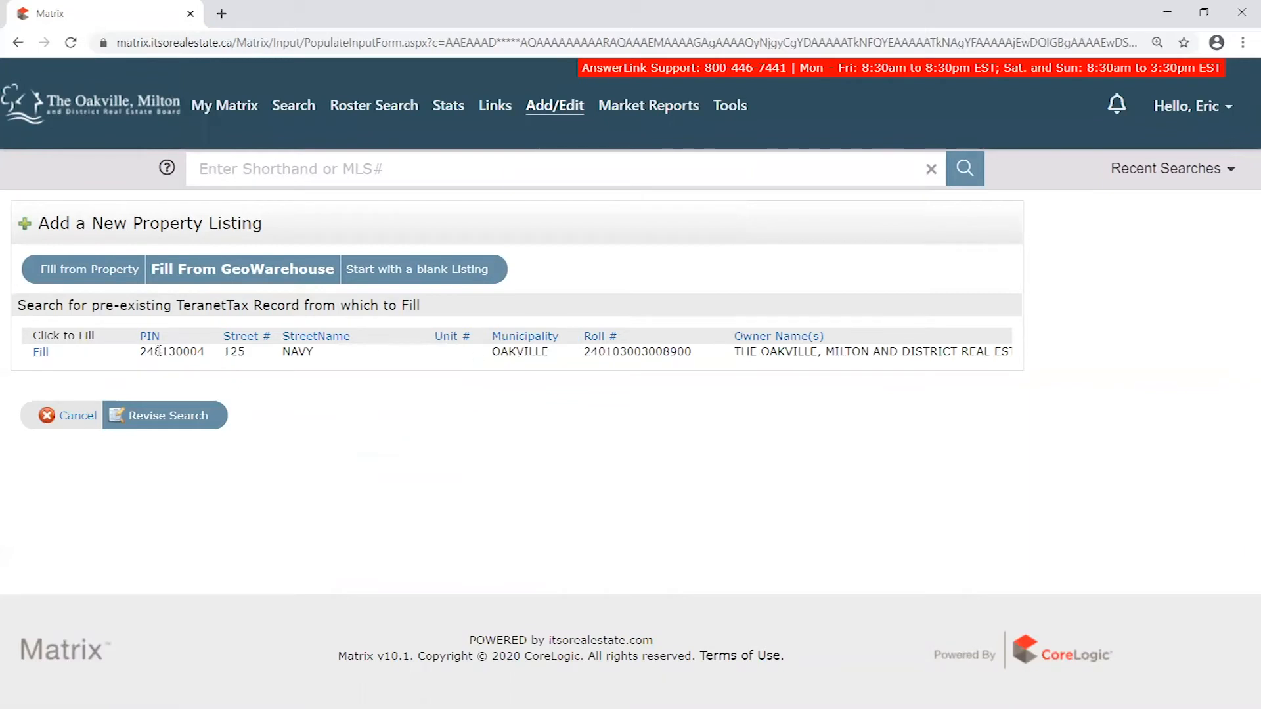
- Examine the matching tax record's PIN, street details, roll number and owner name before filling from it
double_click(234, 351)
drag(234, 351, 326, 360)
click(622, 369)
drag(583, 356, 948, 366)
click(732, 413)
click(940, 380)
drag(142, 353, 213, 360)
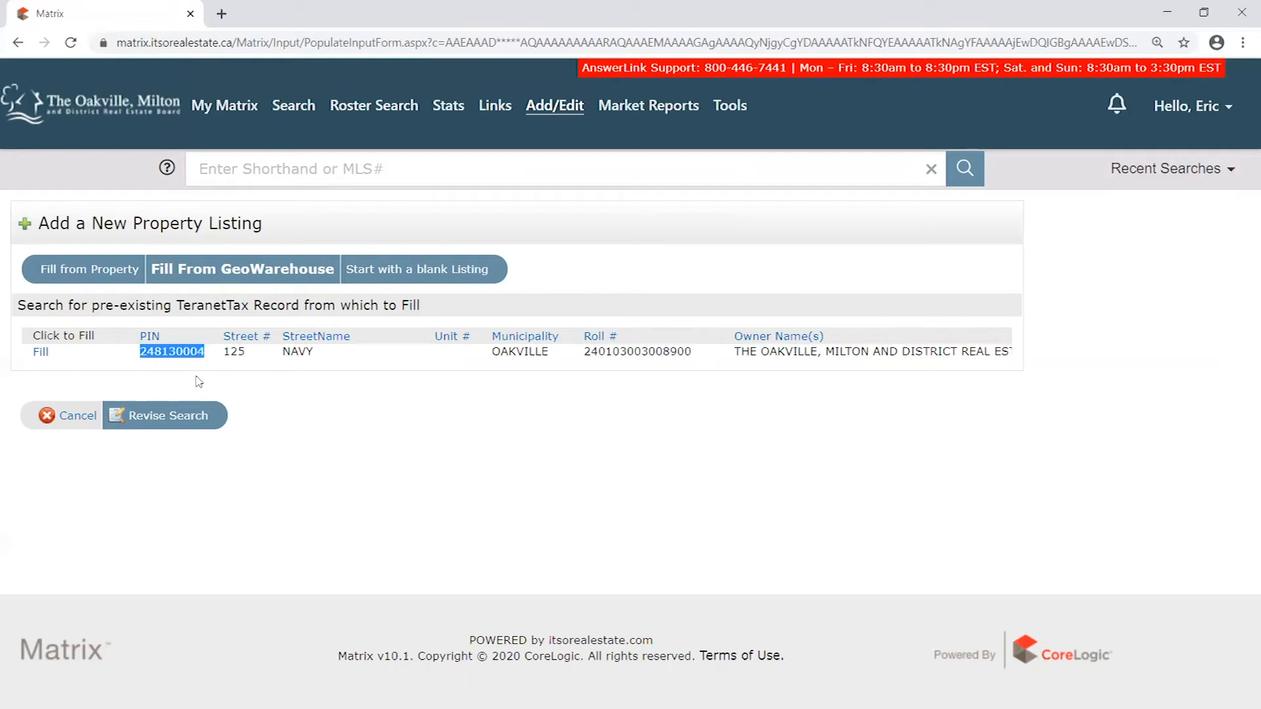
click(159, 353)
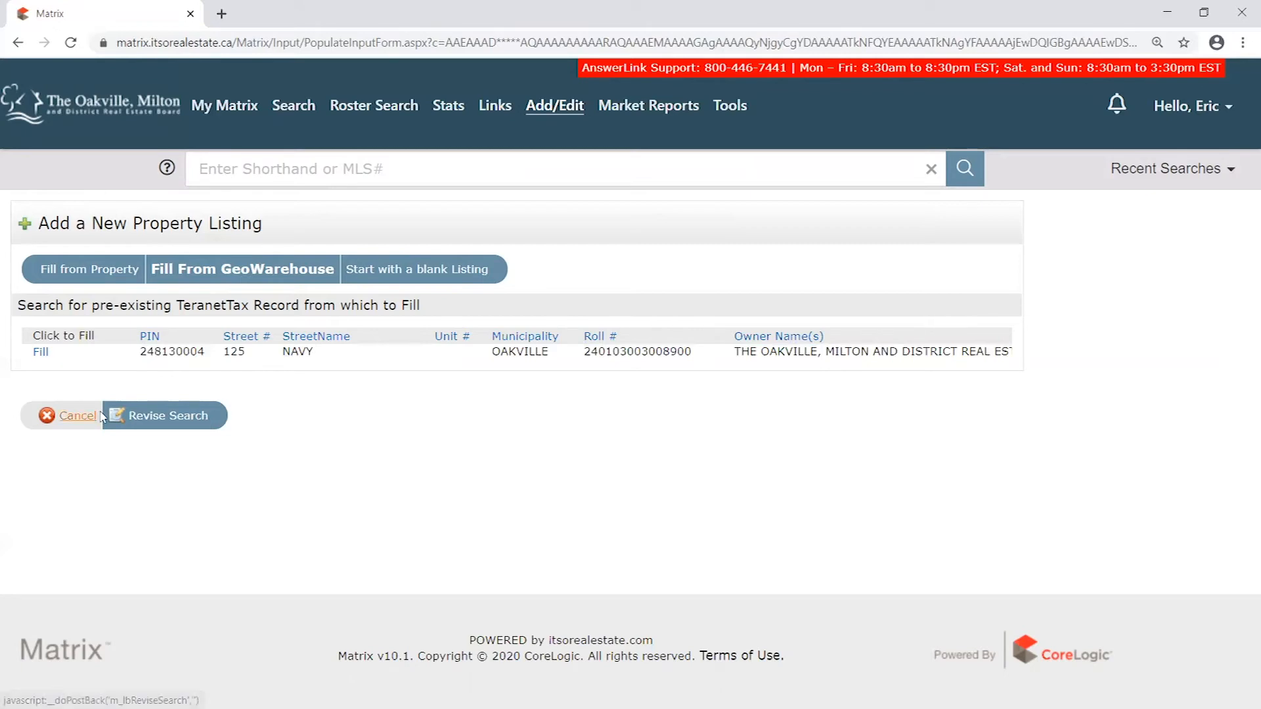
- Revise the GeoWarehouse search and clear its City, Street # and Street Name fields
click(156, 420)
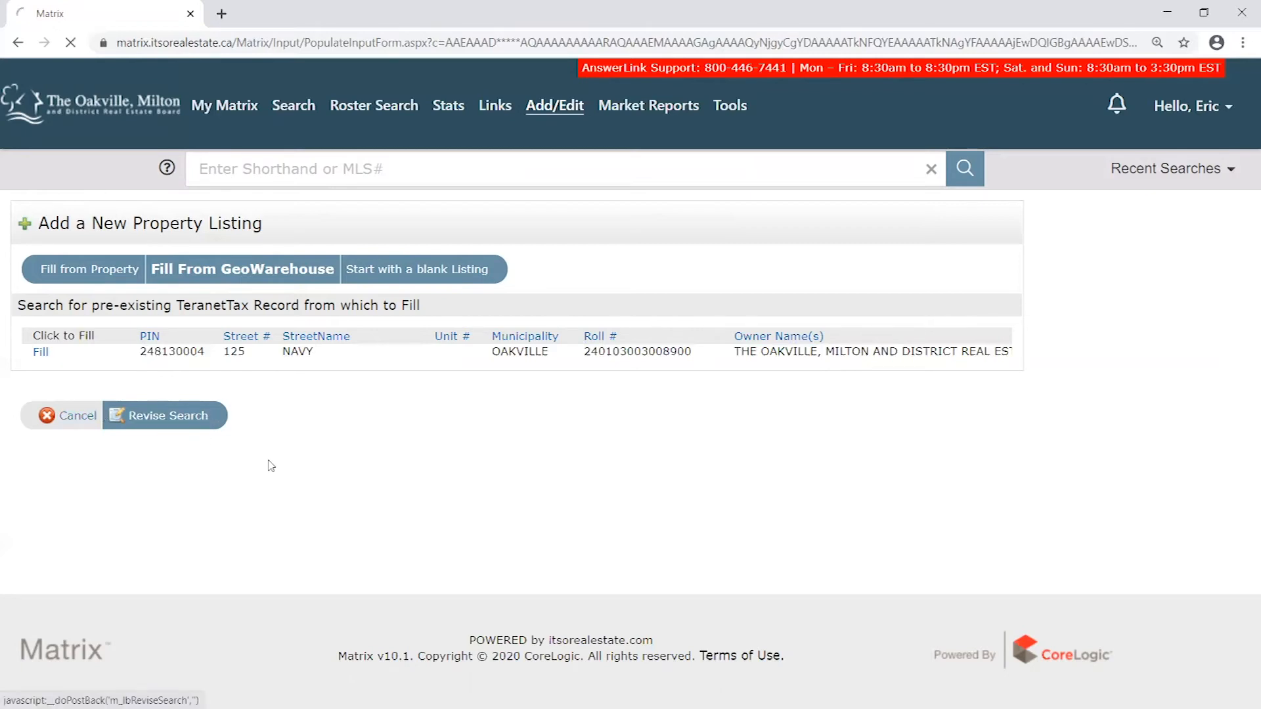
scroll(327, 369, down, 1)
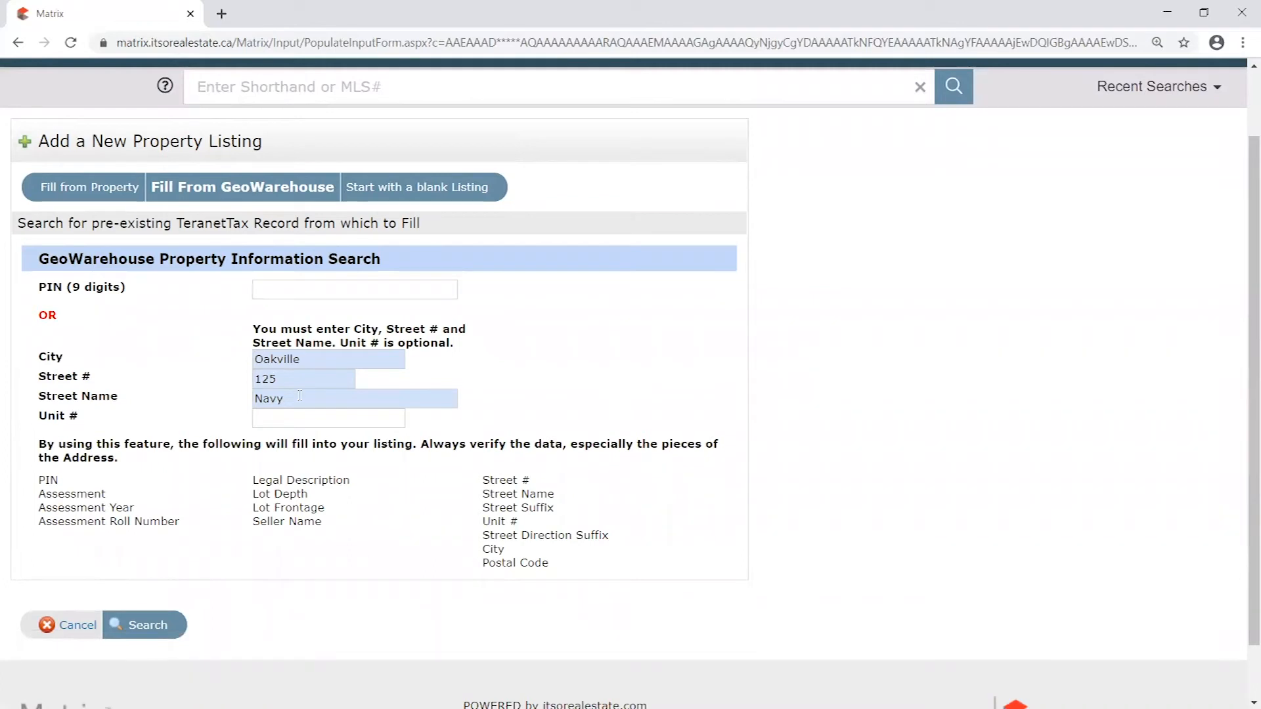
drag(307, 360, 214, 378)
key(BackSpace)
drag(296, 379, 194, 375)
key(BackSpace)
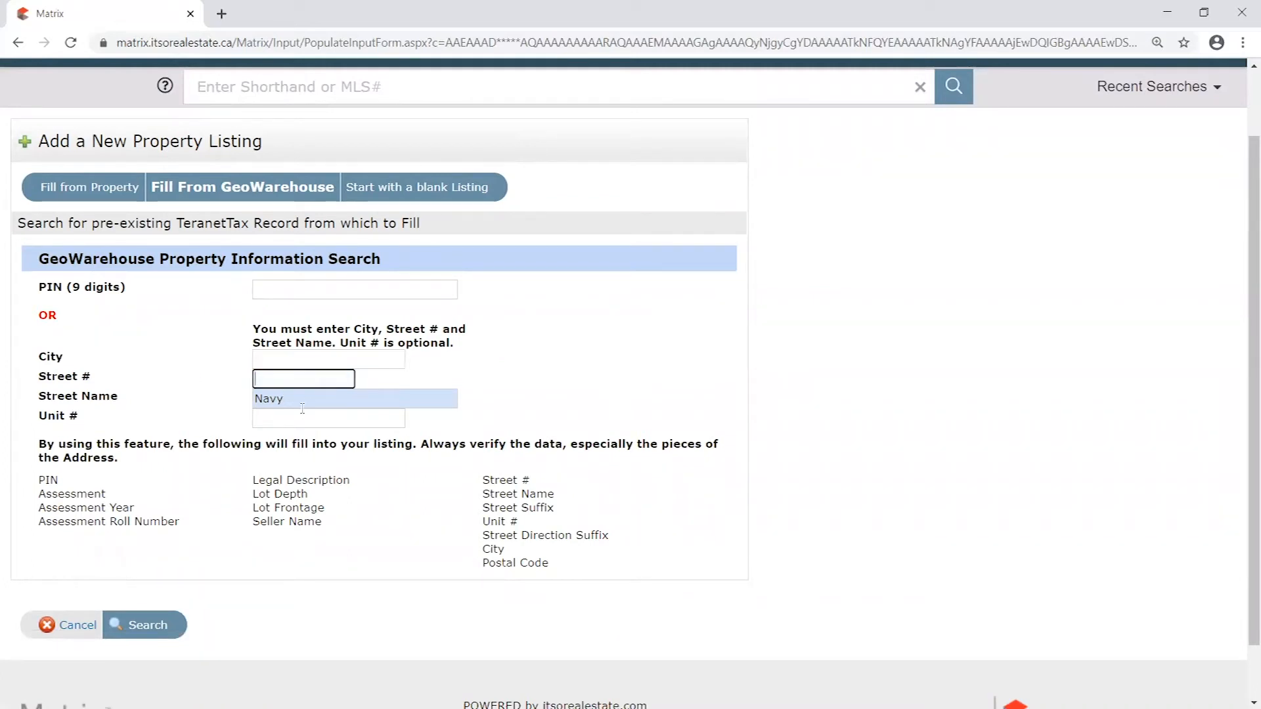
key(BackSpace)
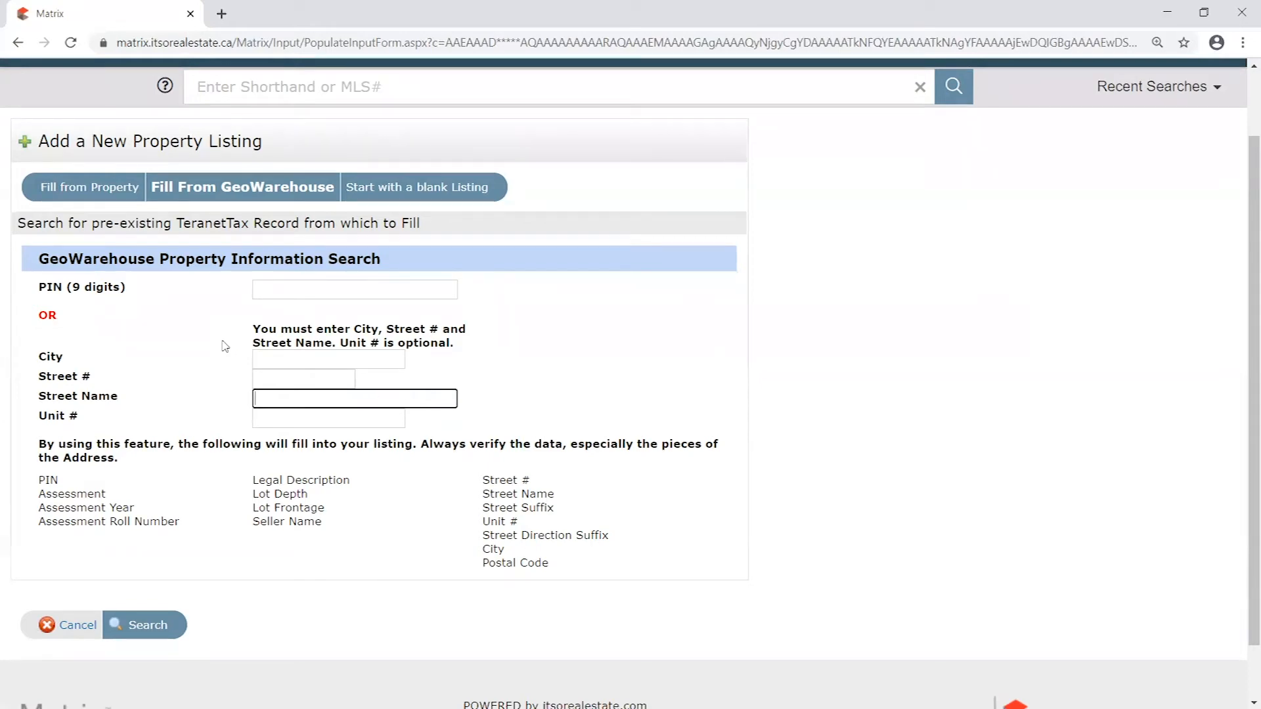
- Switch to the GeoWarehouse site in its own browser tab and bring up its recent searches and viewed properties
scroll(777, 371, up, 2)
mouse_move(735, 107)
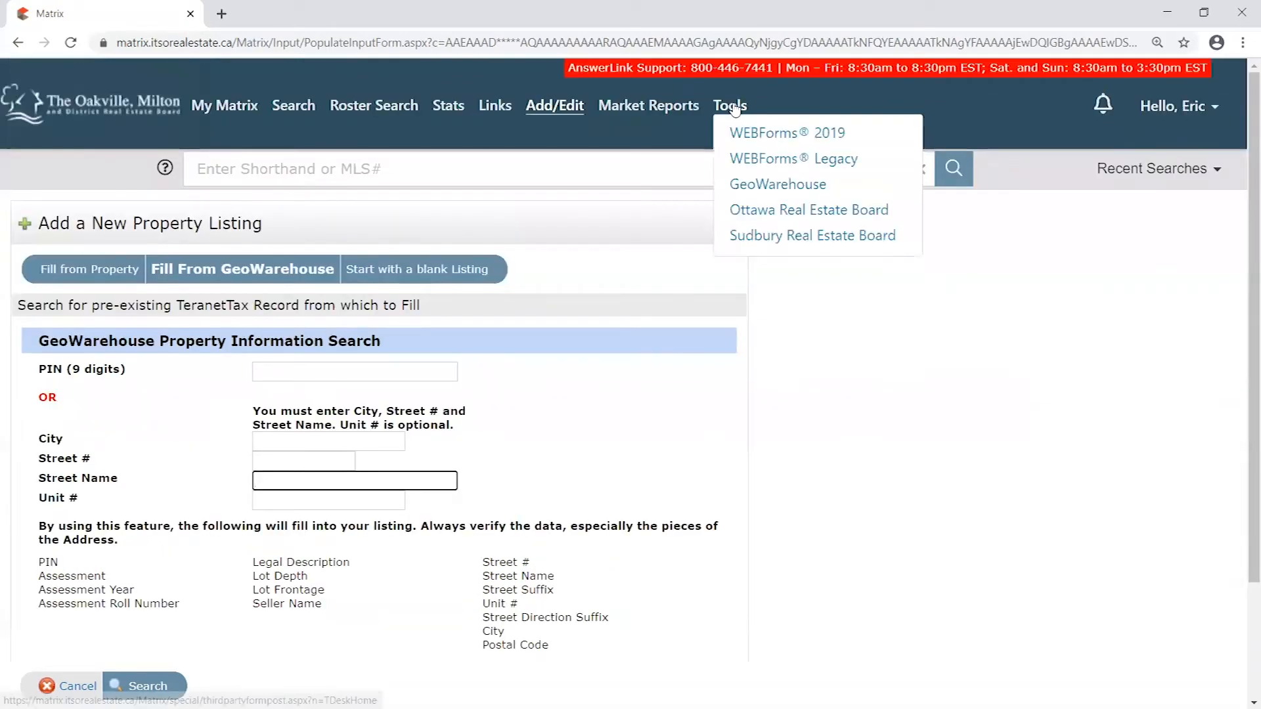
click(794, 186)
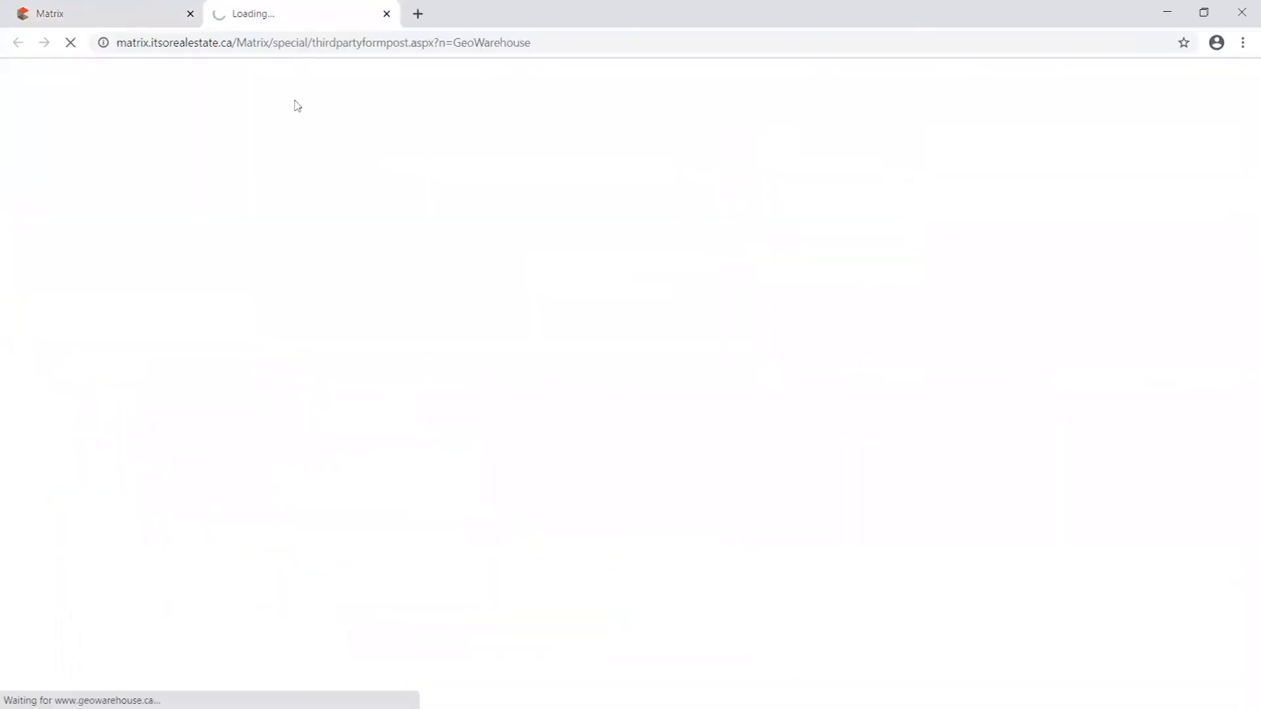
click(170, 15)
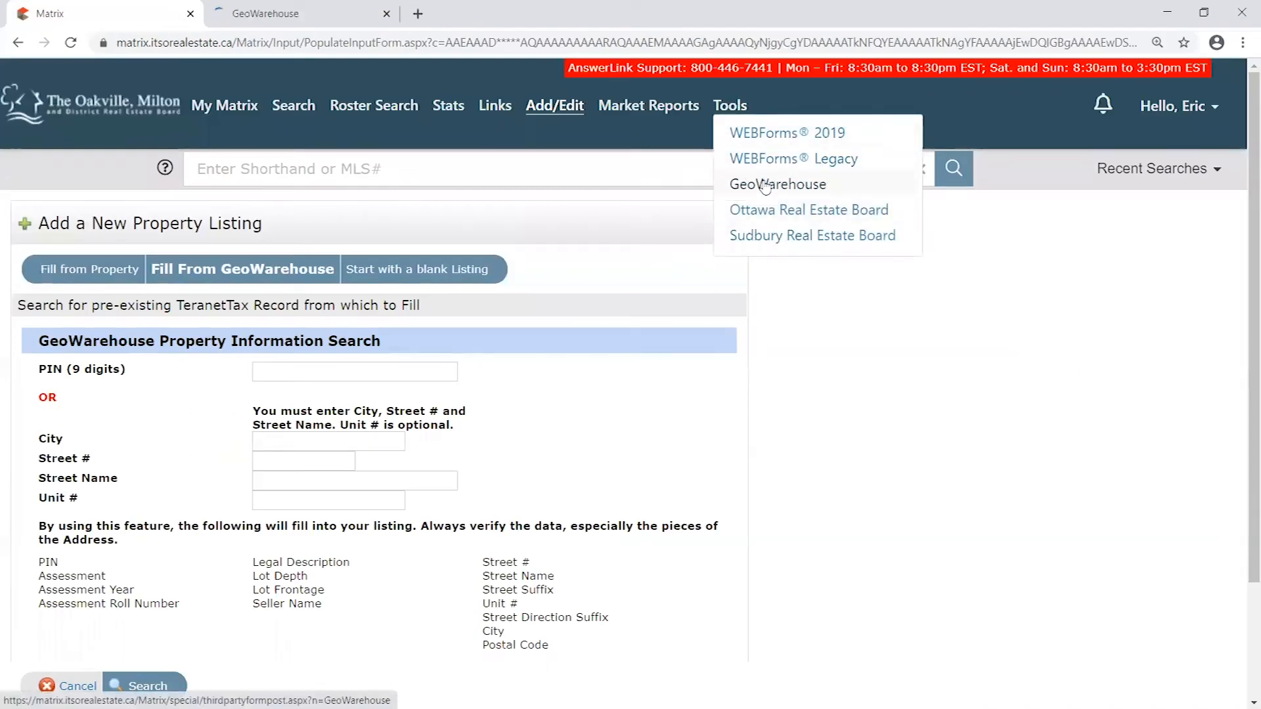
click(302, 14)
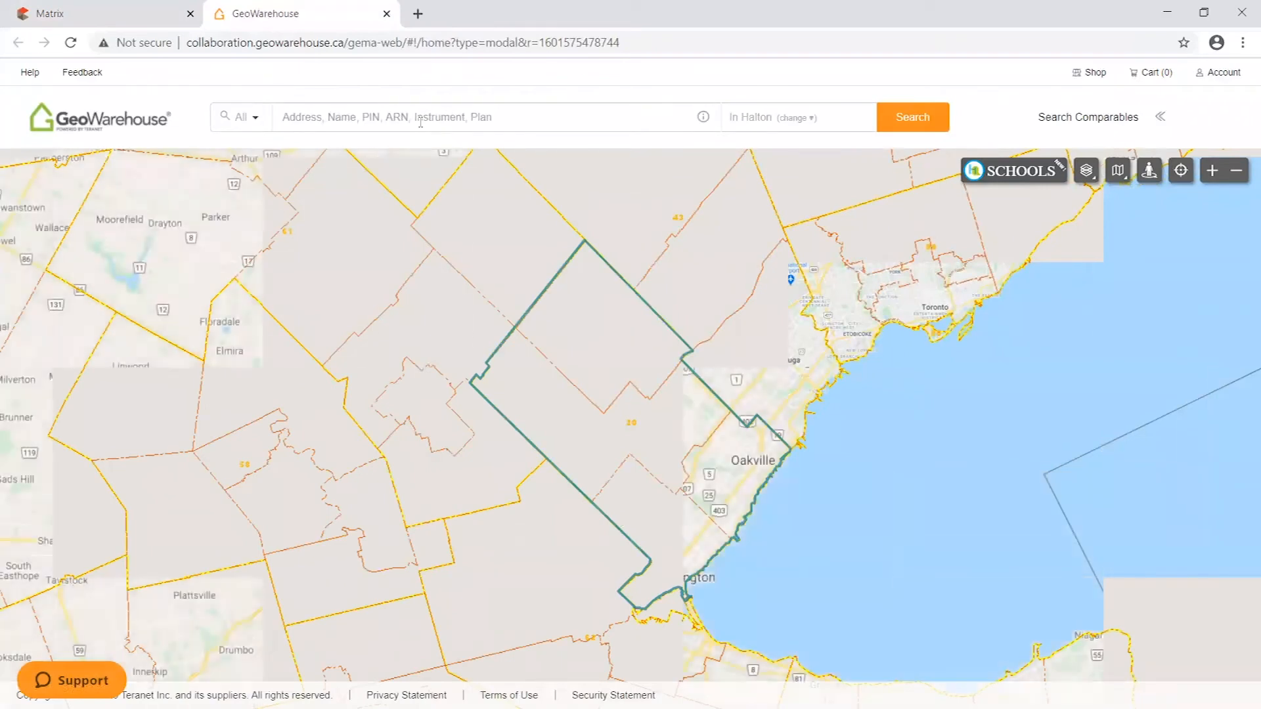
click(336, 118)
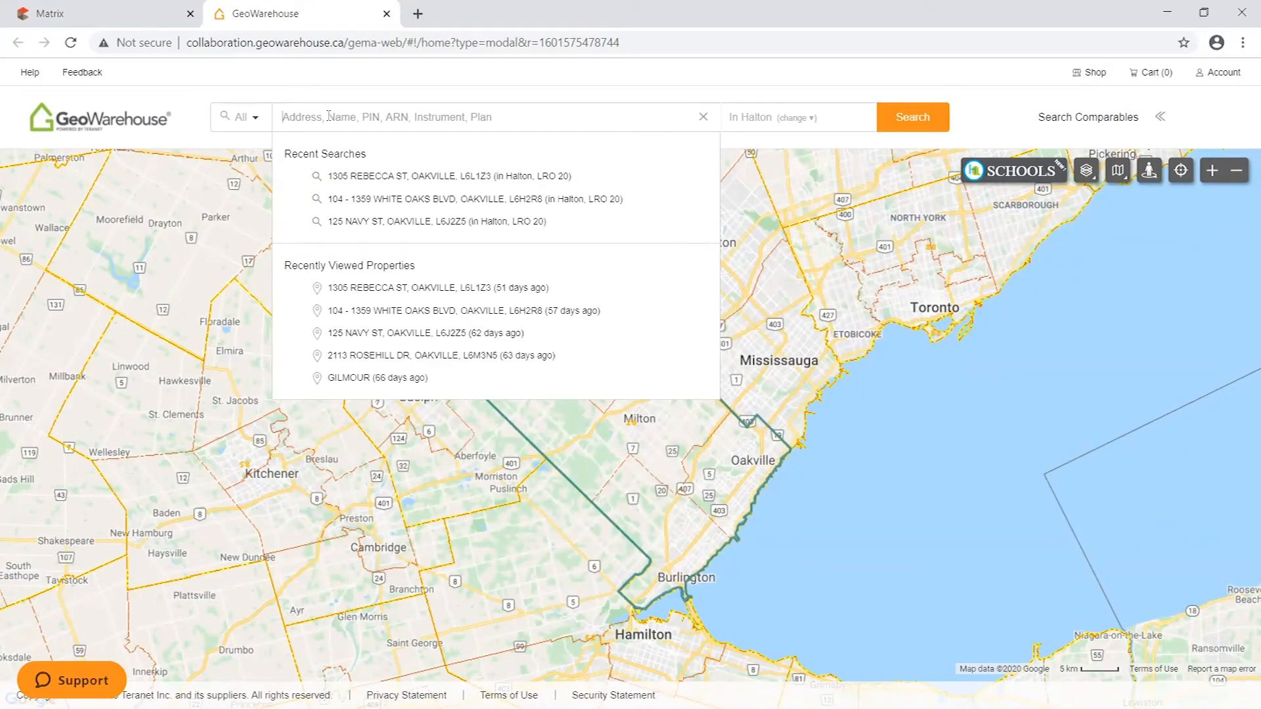
- Return to Matrix and review the PIN field in the Fill From GeoWarehouse search
click(105, 13)
click(355, 378)
click(533, 380)
click(263, 375)
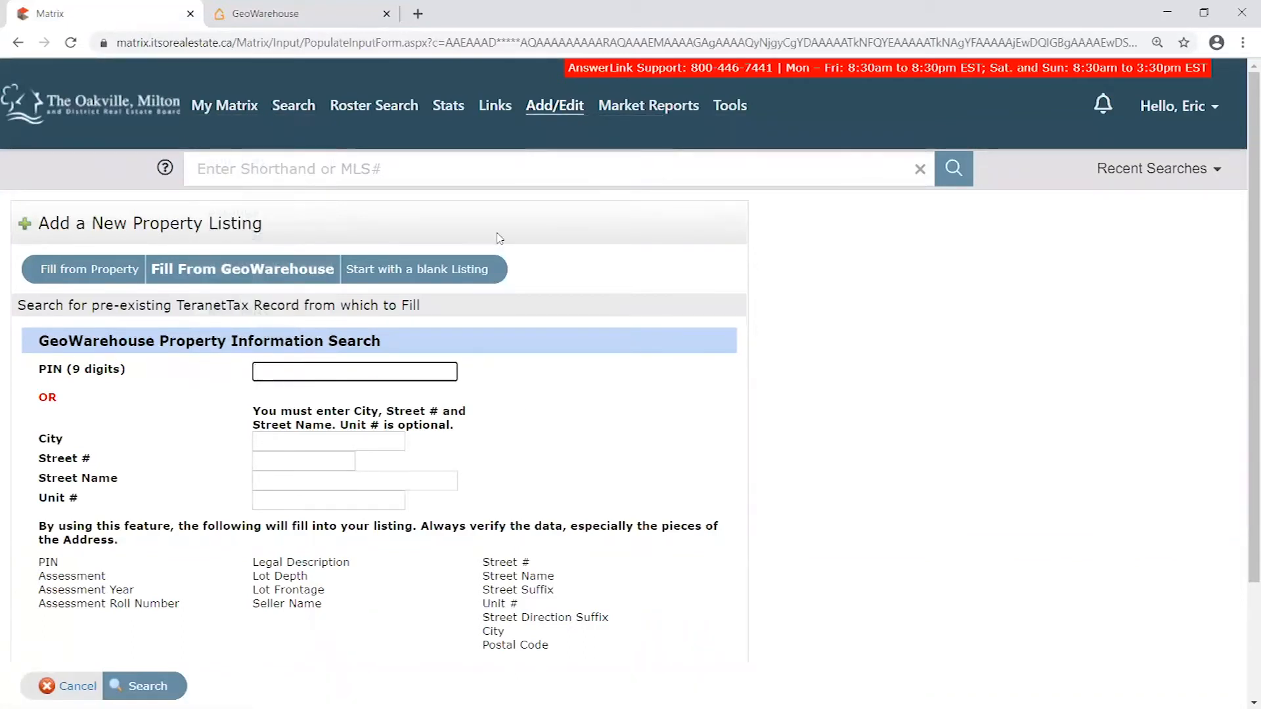
- Switch to the GeoWarehouse site and find the downtown Oakville area around Navy St and Sixteen Mile Creek on the map
click(335, 17)
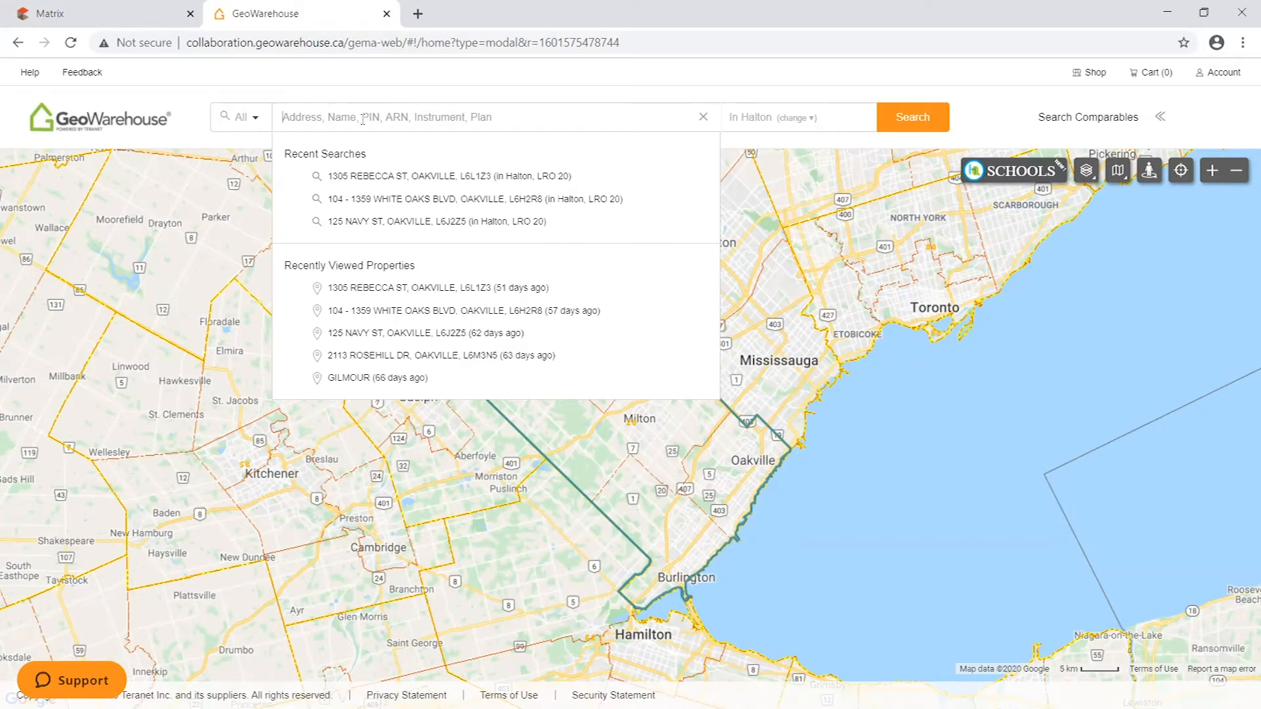
drag(748, 475, 755, 448)
scroll(725, 450, down, 1)
scroll(735, 420, up, 2)
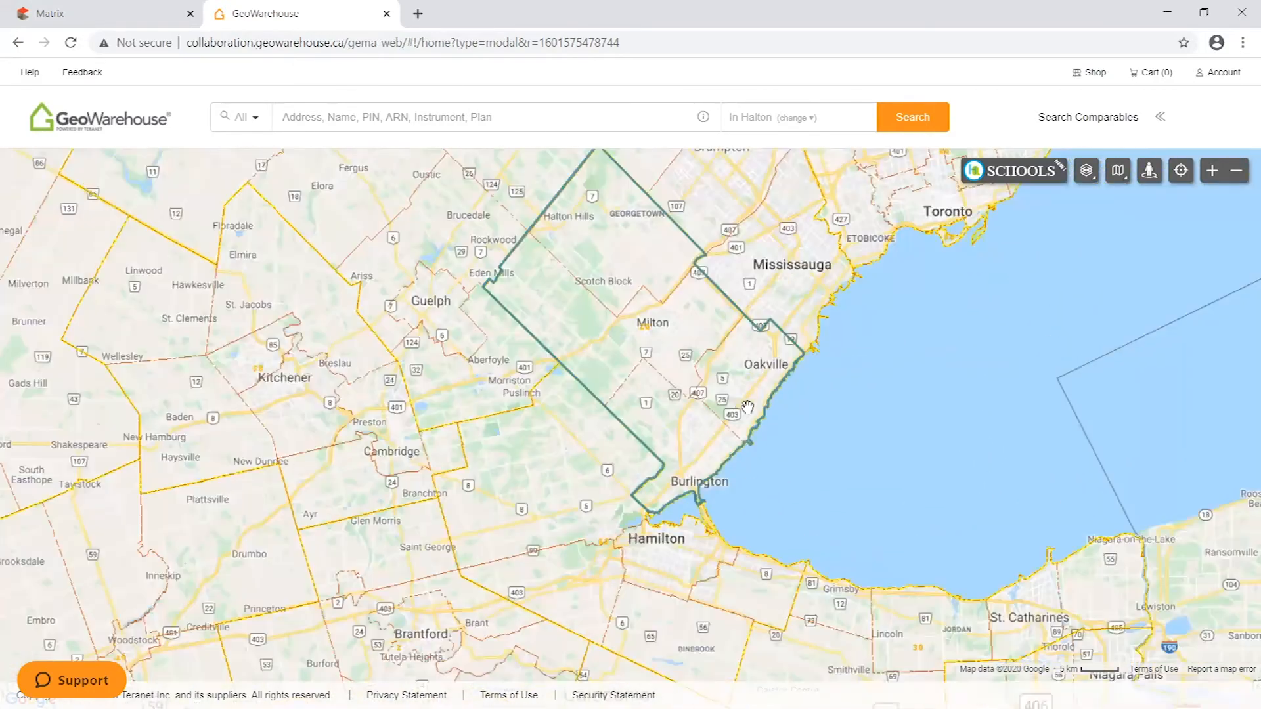
scroll(739, 407, up, 3)
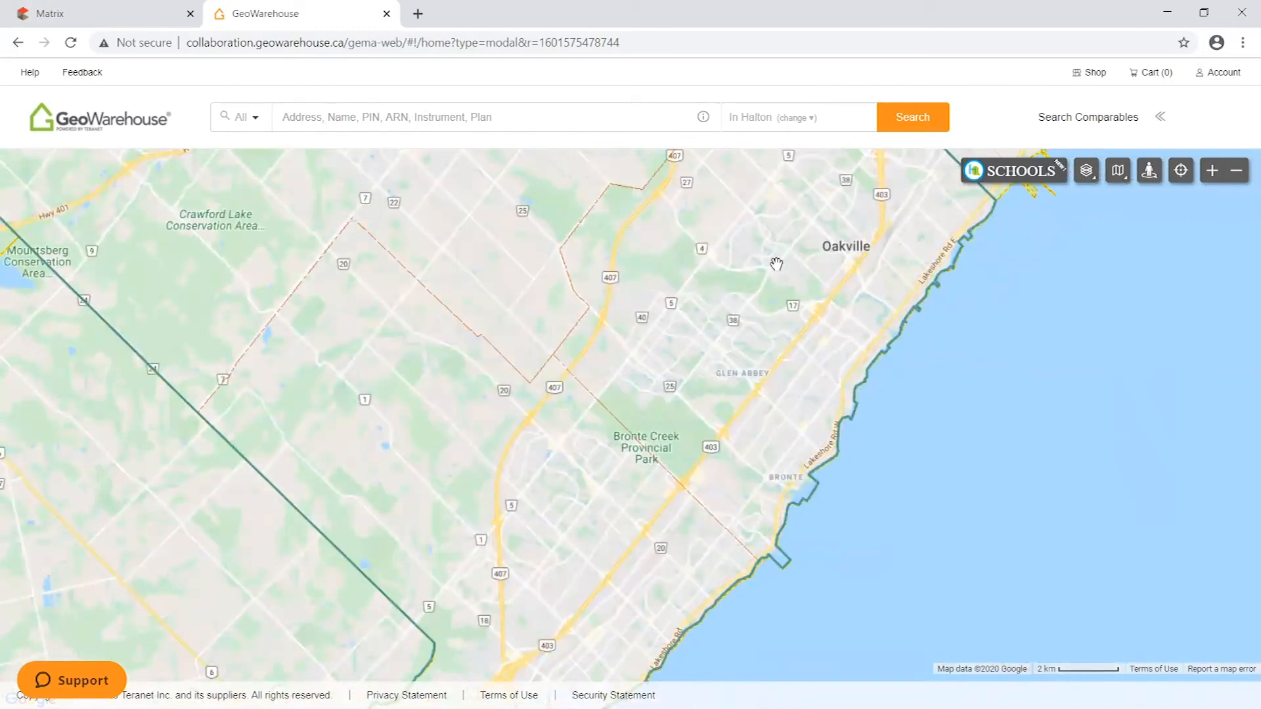
scroll(775, 262, up, 2)
drag(789, 383, 734, 321)
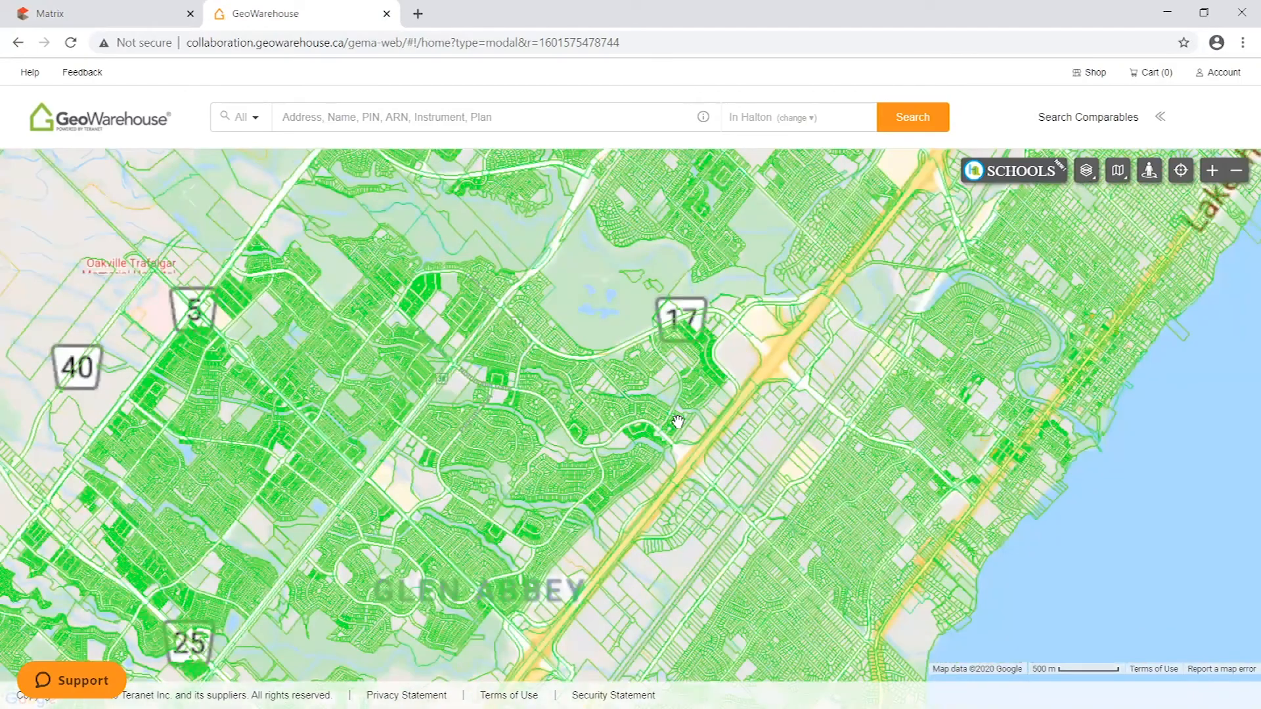
drag(814, 400, 712, 348)
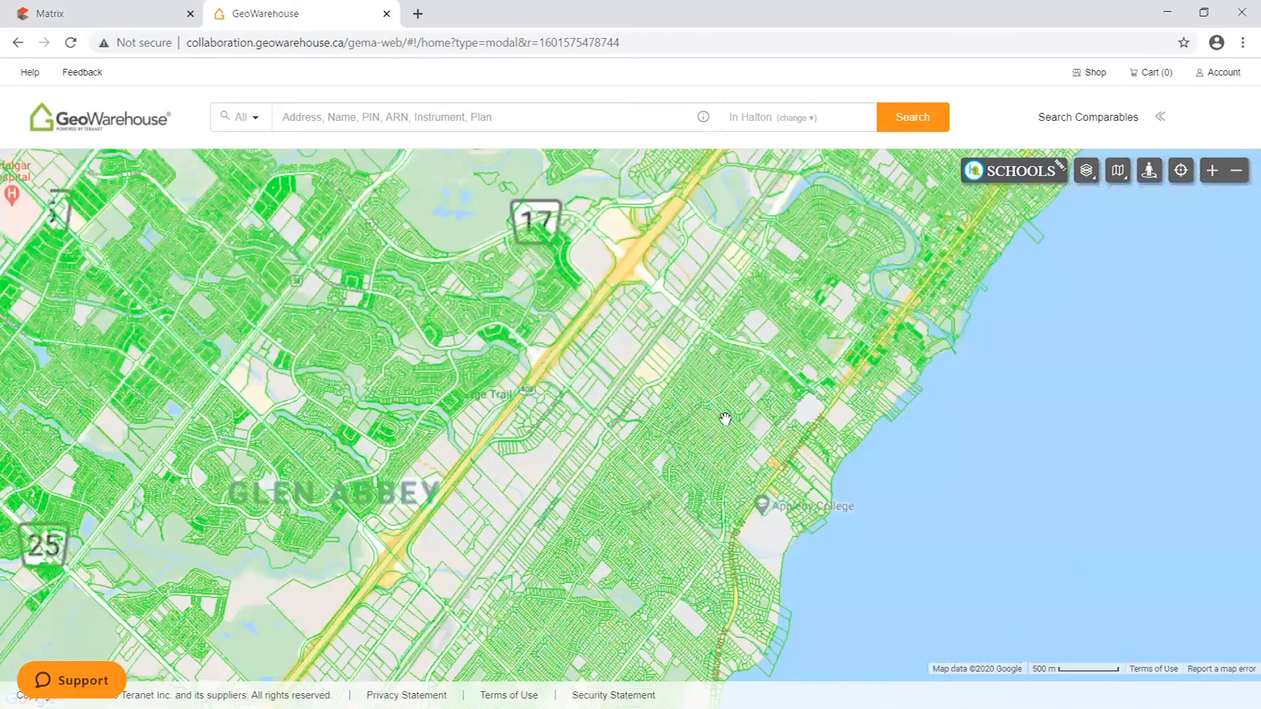
scroll(725, 417, up, 1)
drag(743, 401, 813, 421)
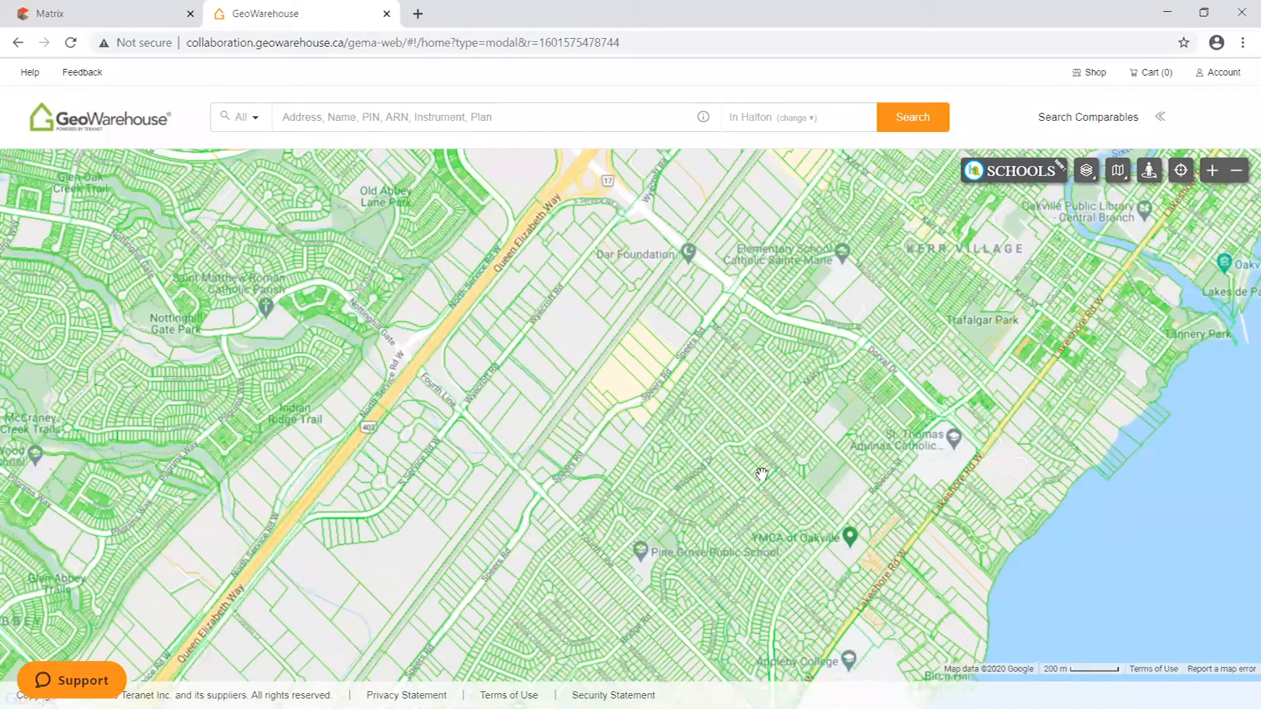
drag(761, 474, 742, 348)
drag(666, 288, 431, 518)
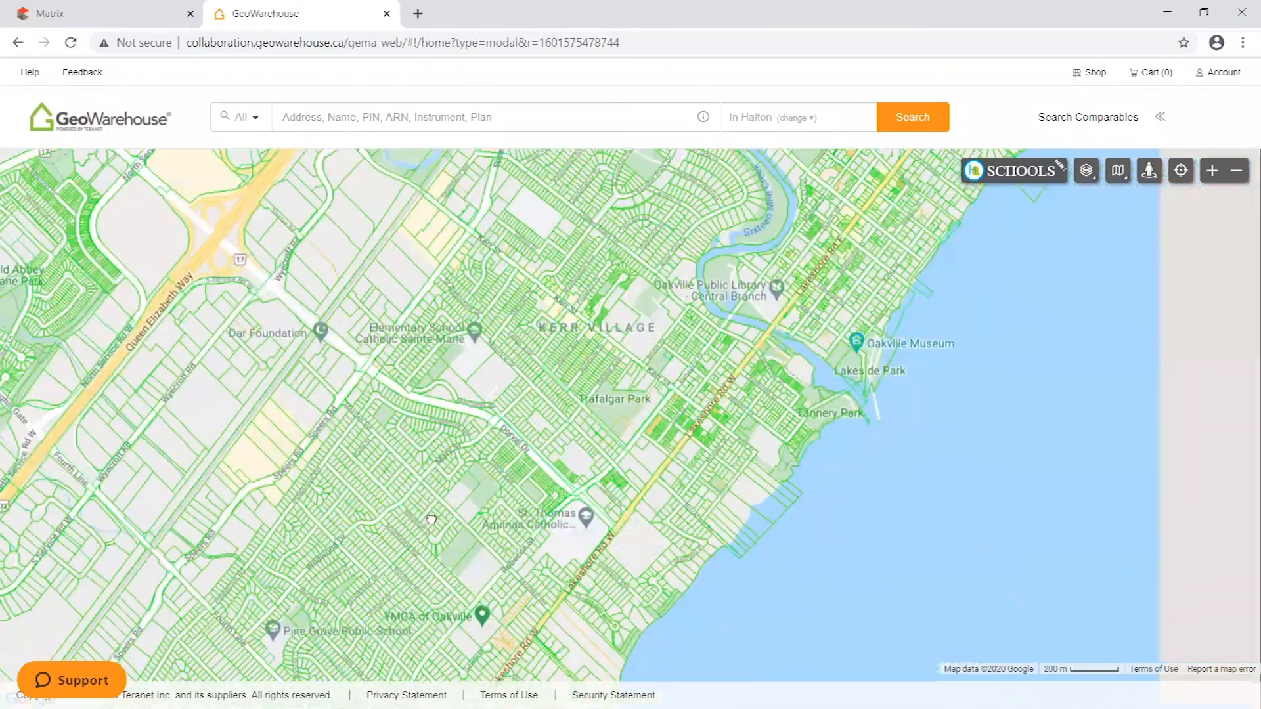
scroll(717, 320, up, 1)
scroll(696, 335, up, 1)
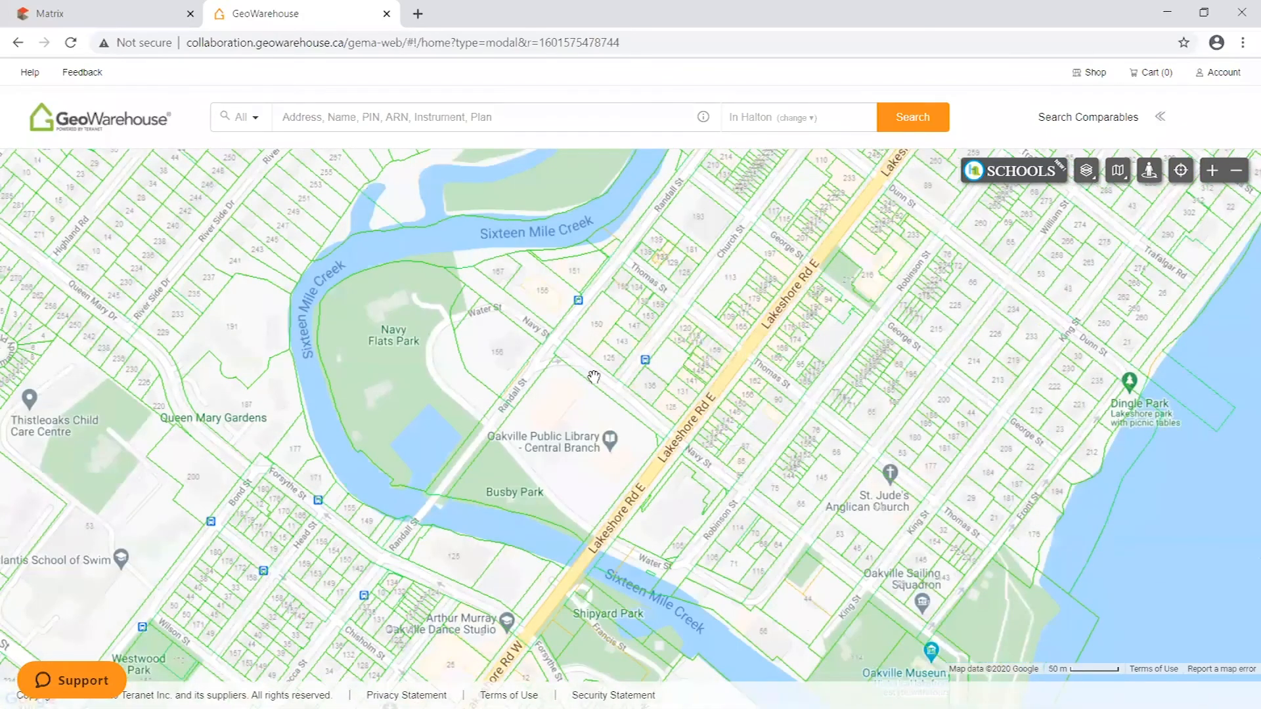
- Locate the parcel at the corner of Navy St and Church St on the map and bring up its property details
scroll(591, 373, up, 1)
drag(548, 485, 536, 274)
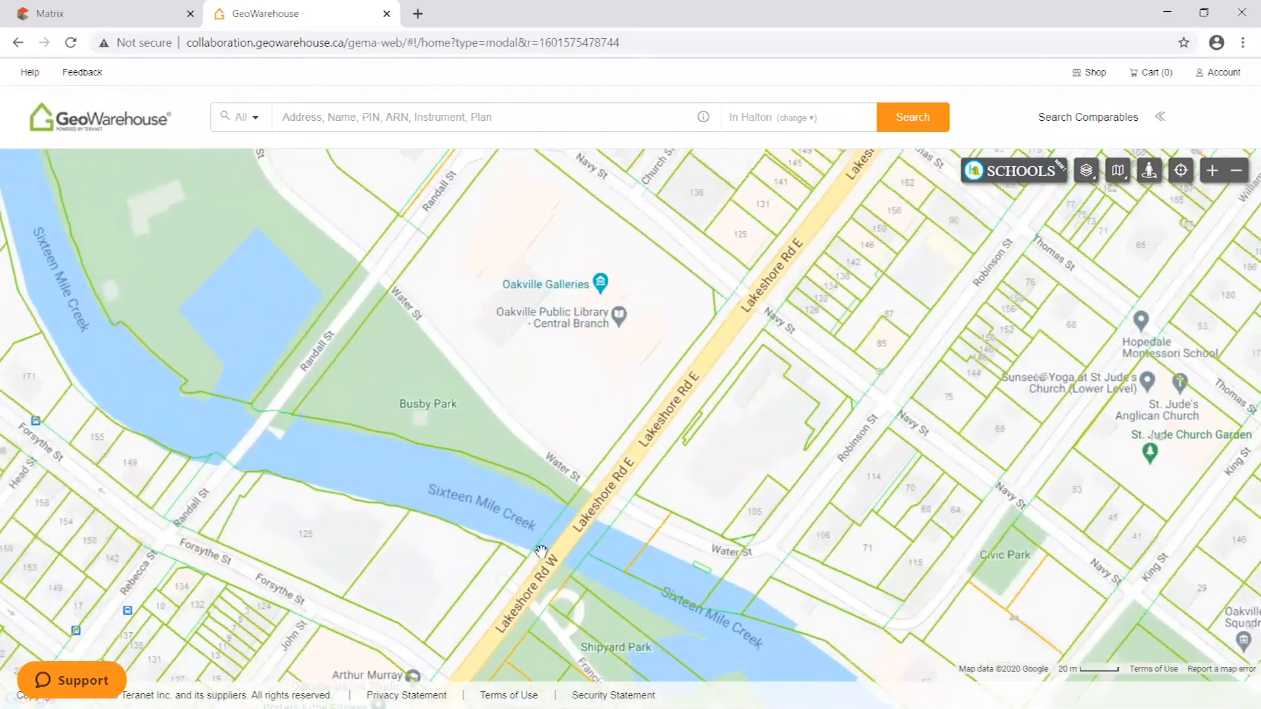
drag(798, 294, 804, 516)
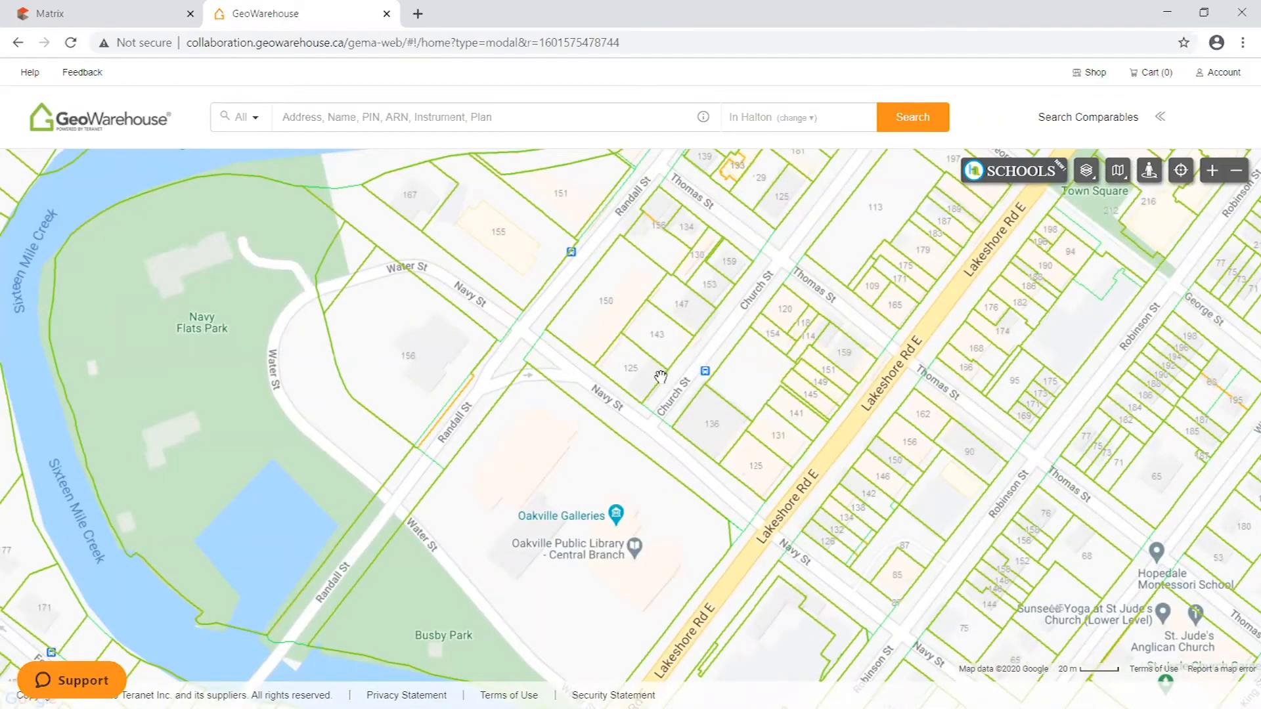
scroll(617, 390, up, 1)
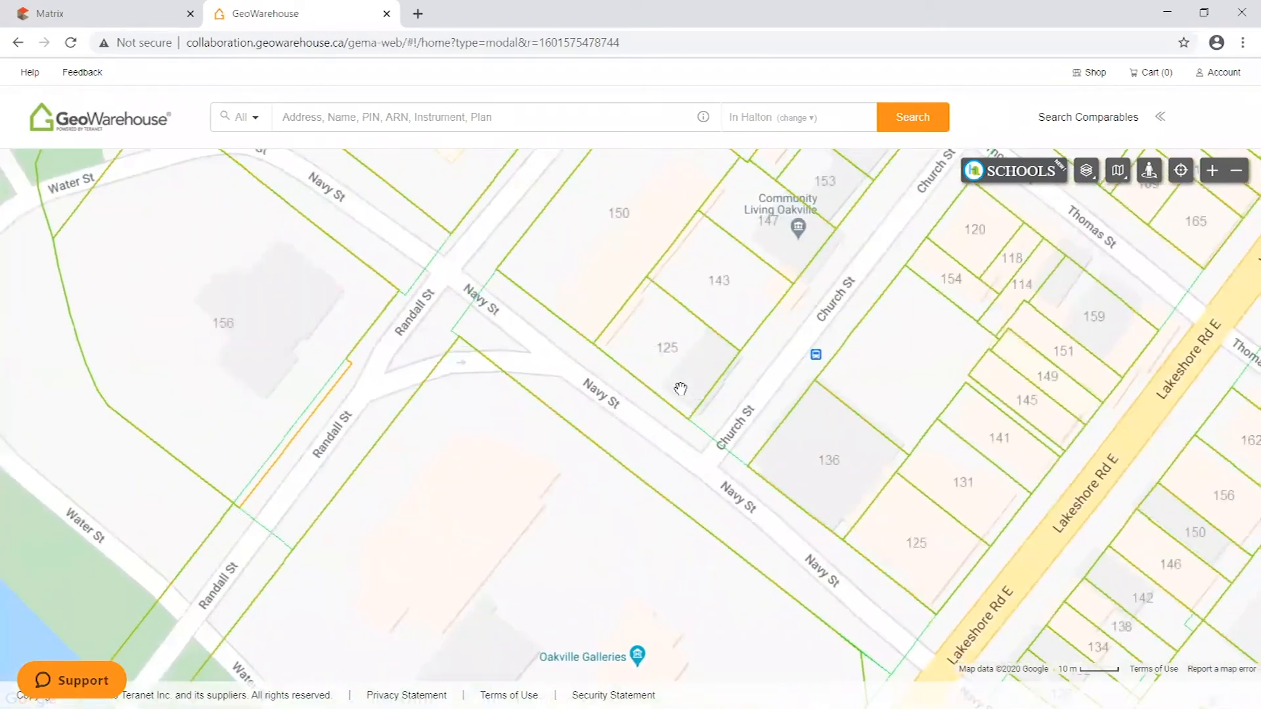
click(695, 364)
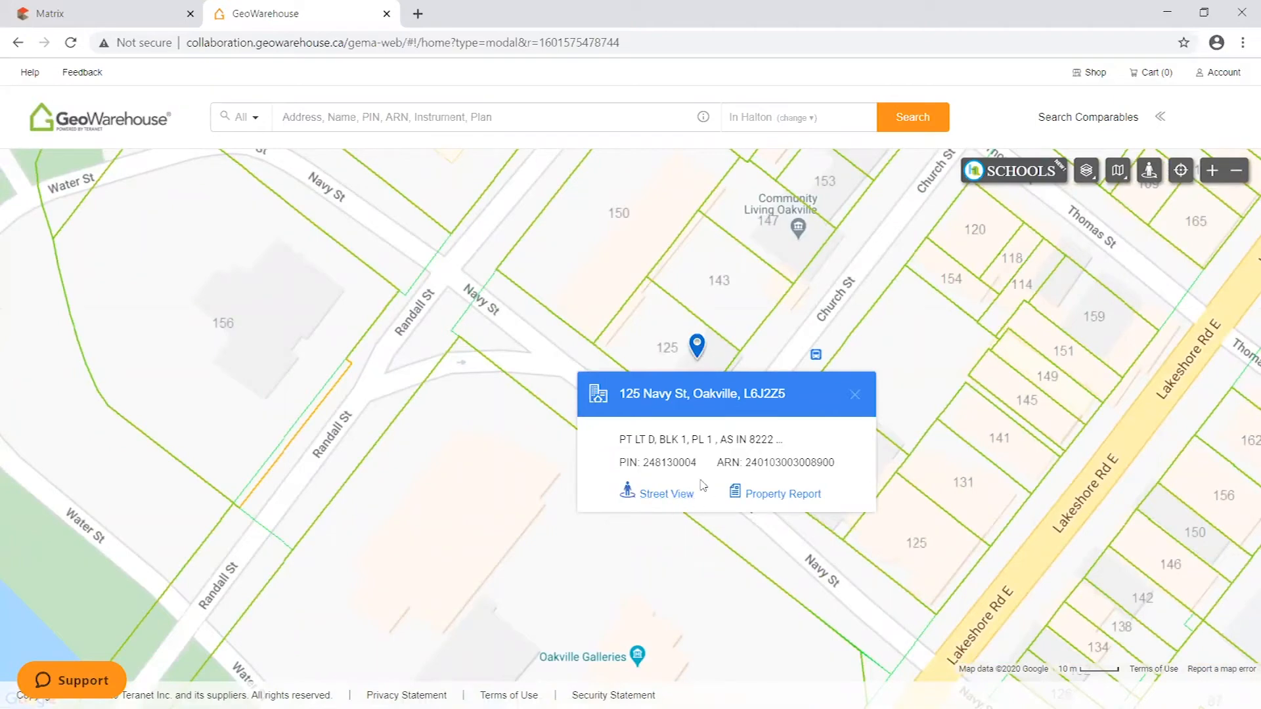
- Examine the property identification number (PIN) in the parcel's details, and close the details
drag(697, 465, 647, 470)
click(702, 460)
drag(698, 461, 644, 468)
click(704, 466)
click(855, 394)
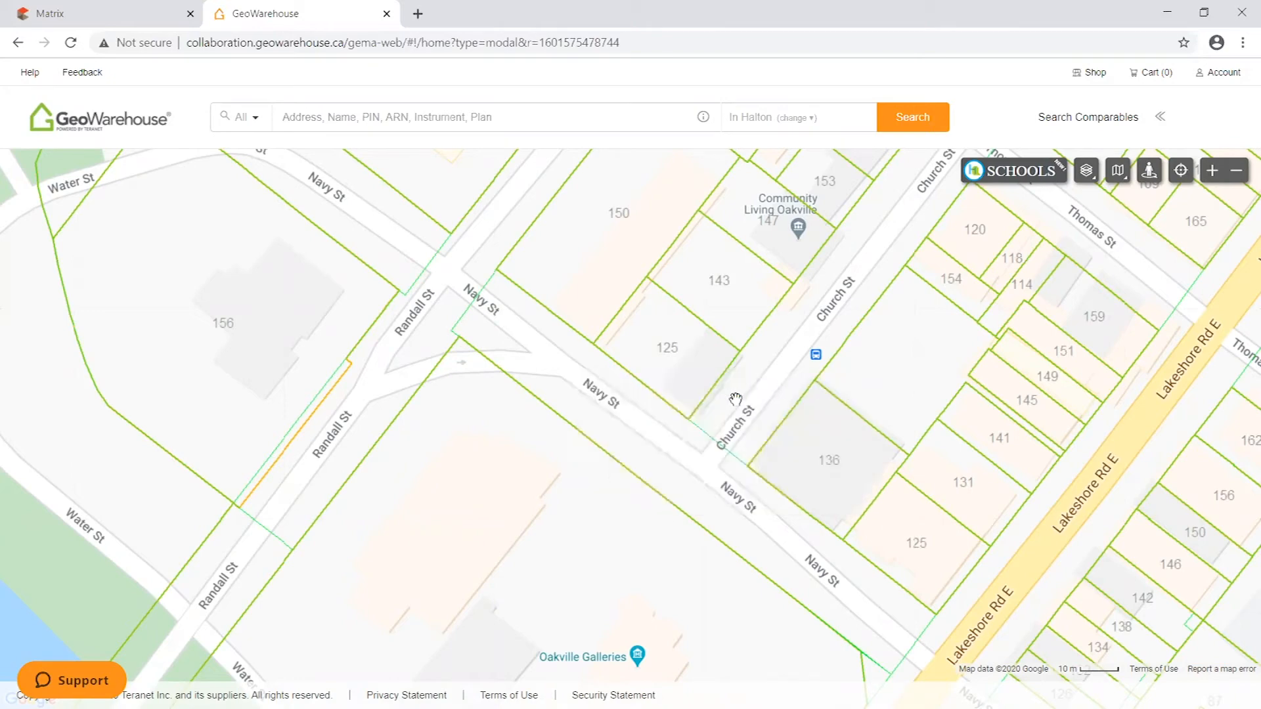
scroll(718, 376, down, 3)
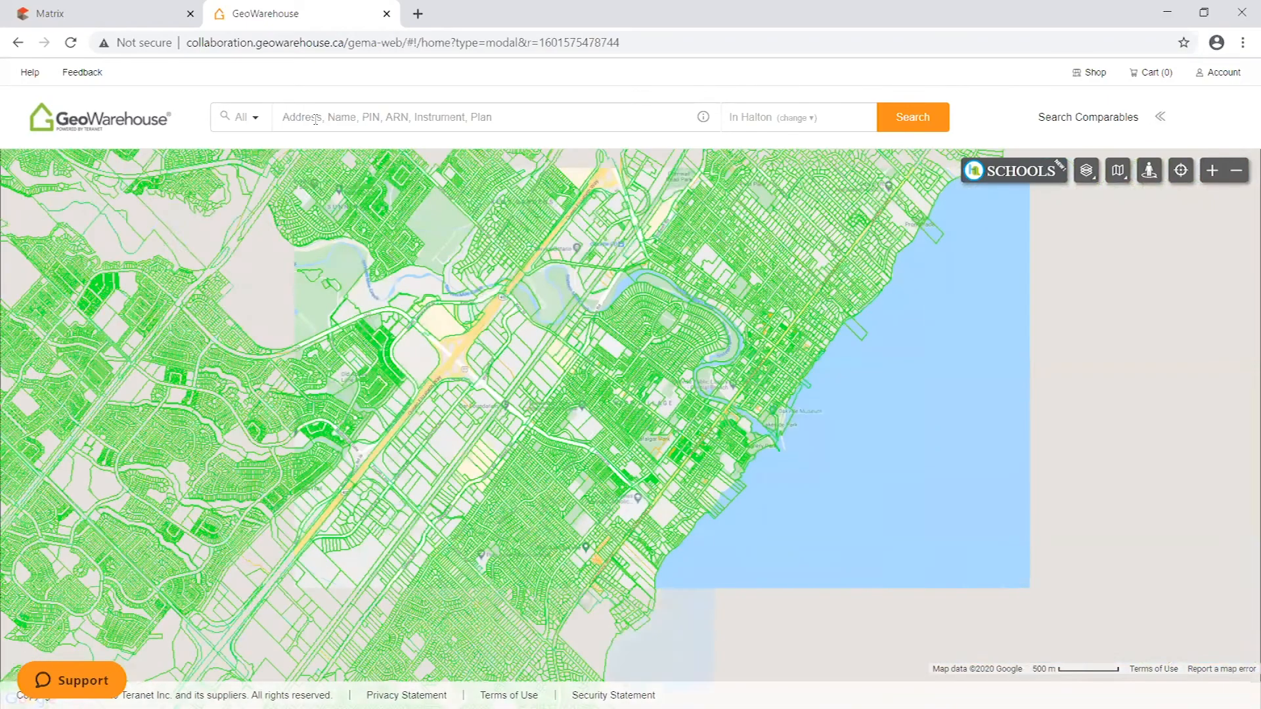
- Search GeoWarehouse for the Navy St property using its street number and the first letters of the street name
click(316, 122)
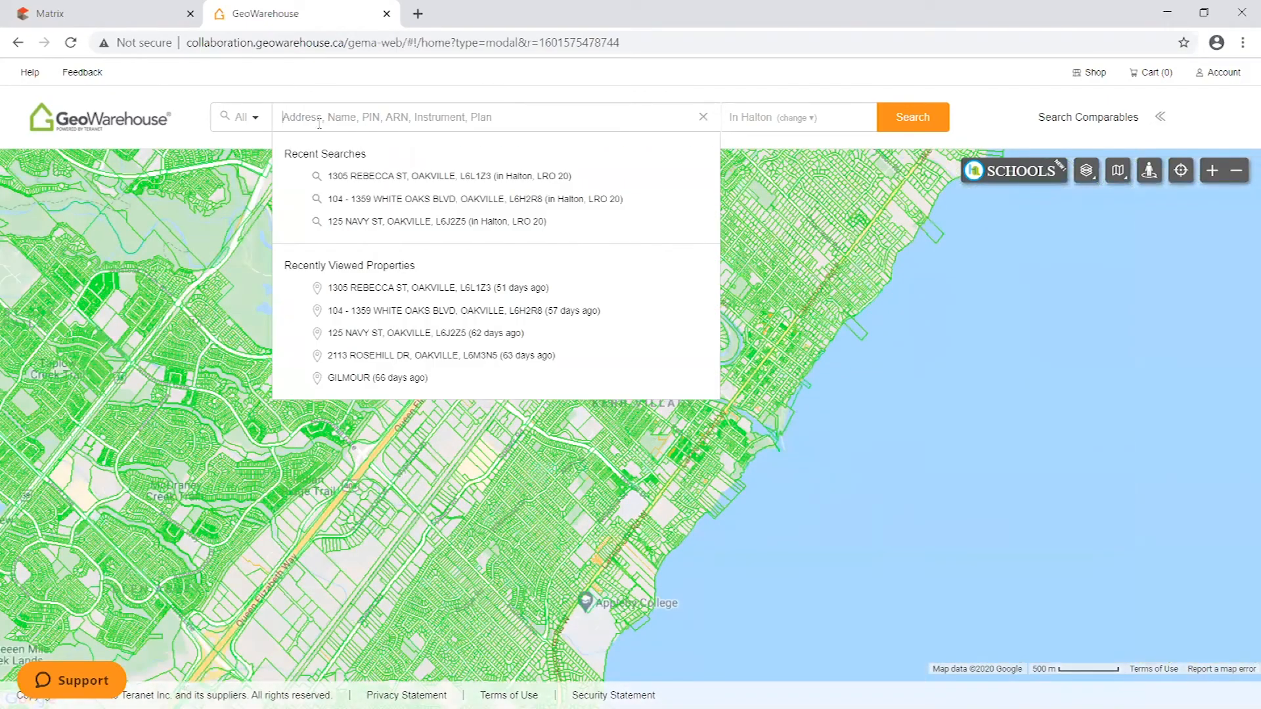
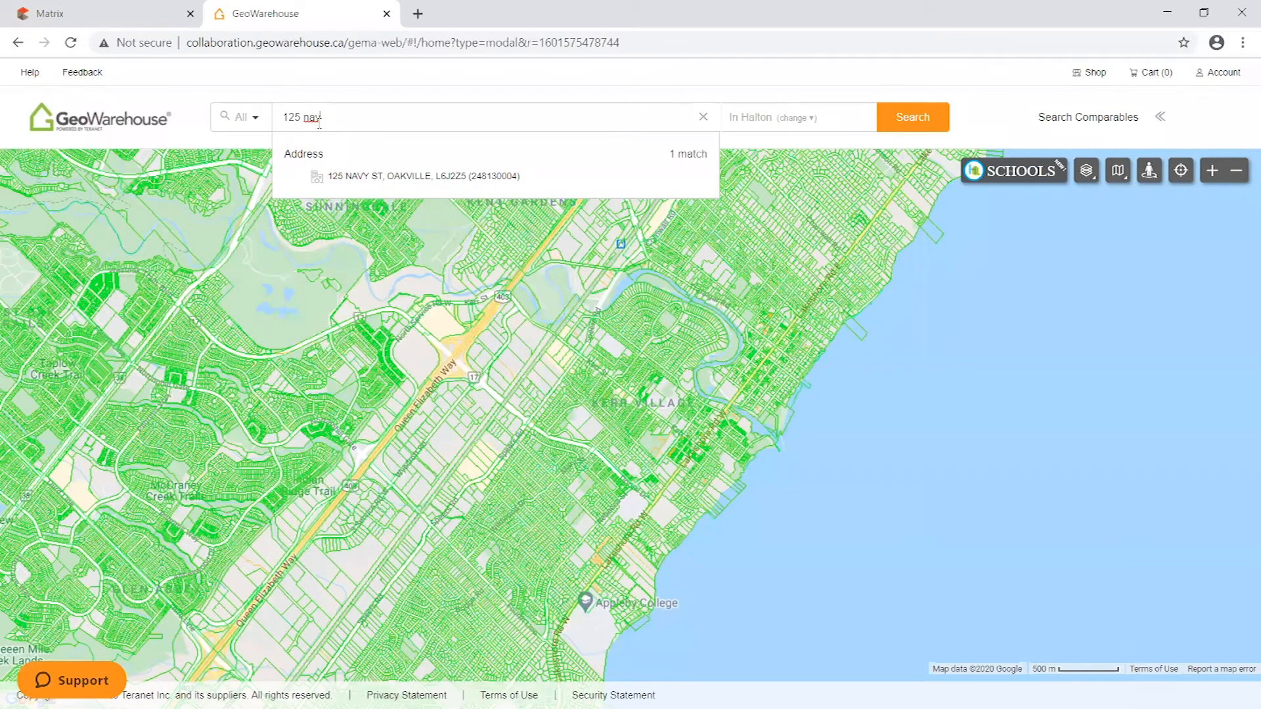
drag(323, 115, 277, 116)
click(328, 120)
click(273, 112)
triple_click(375, 119)
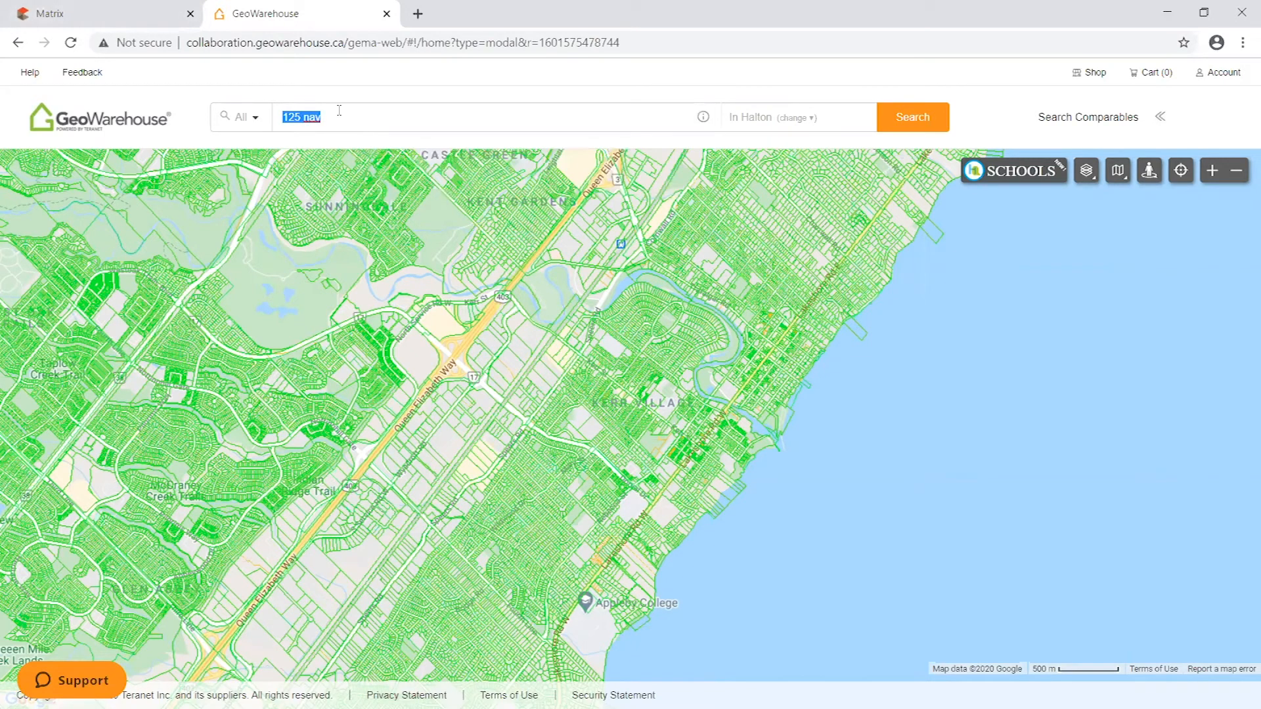
- Return to Matrix and review the City, Street # and Street Name fields of the GeoWarehouse fill search
key(ctrl+shift+Tab)
click(342, 438)
click(304, 463)
click(309, 480)
click(318, 447)
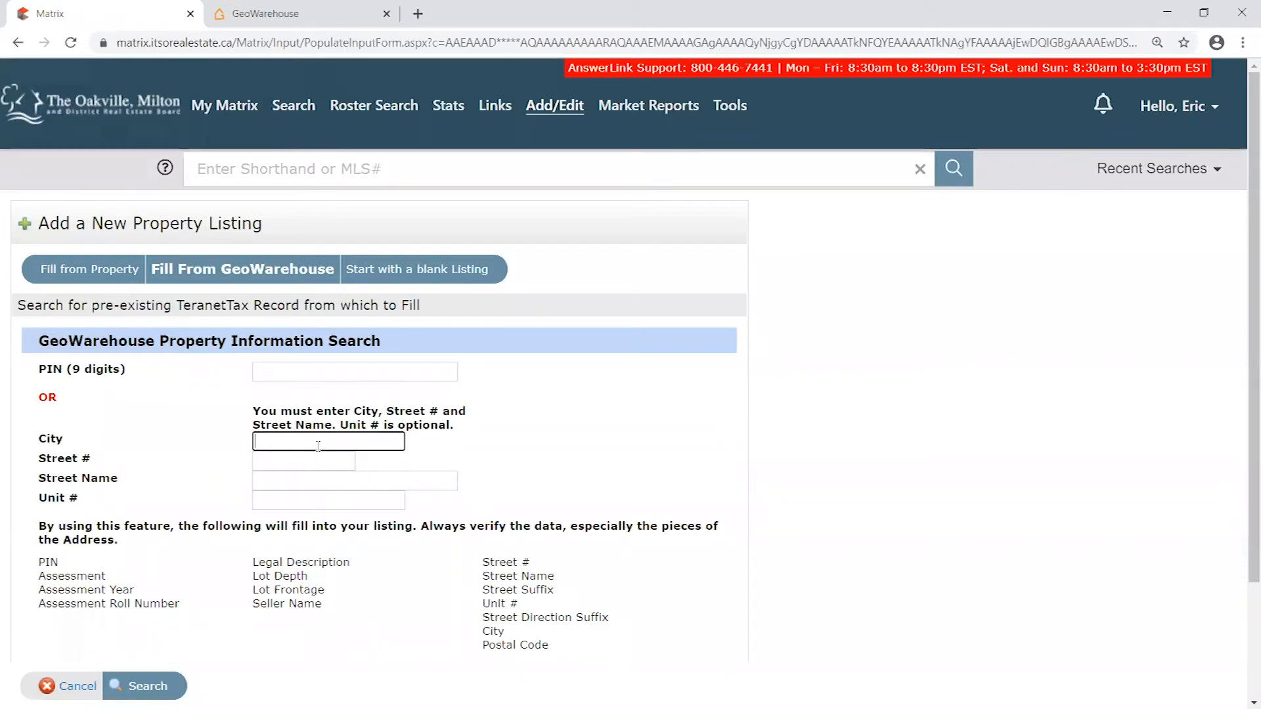
click(293, 462)
click(301, 479)
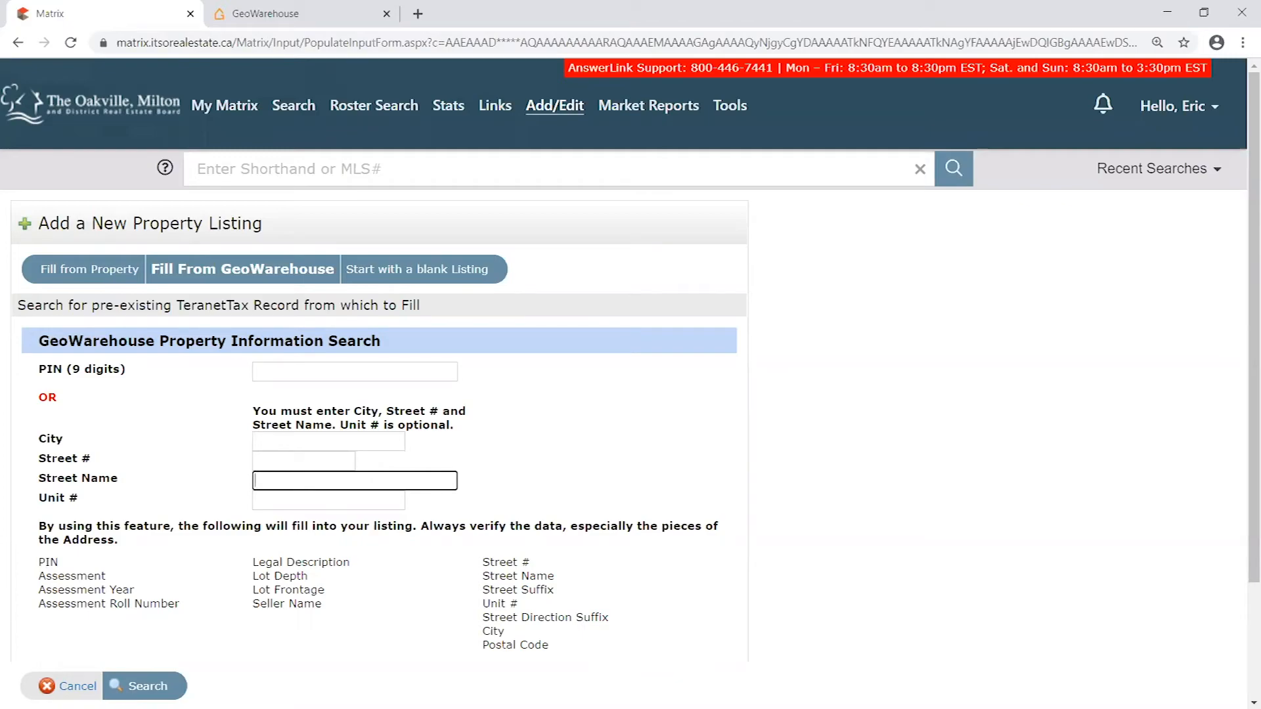
- Switch back to GeoWarehouse and choose the suggested Navy St address in Oakville to show the property's record and map marker
click(295, 13)
click(353, 119)
drag(328, 119, 260, 126)
click(336, 123)
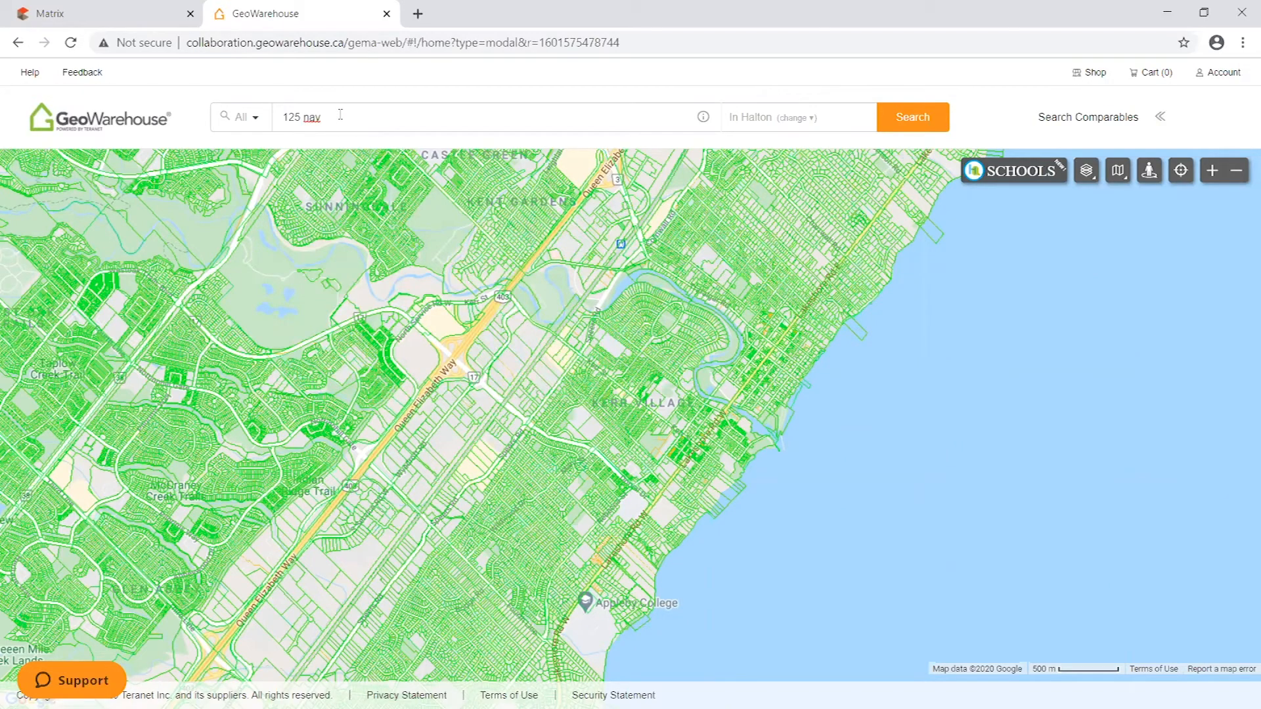
key(BackSpace)
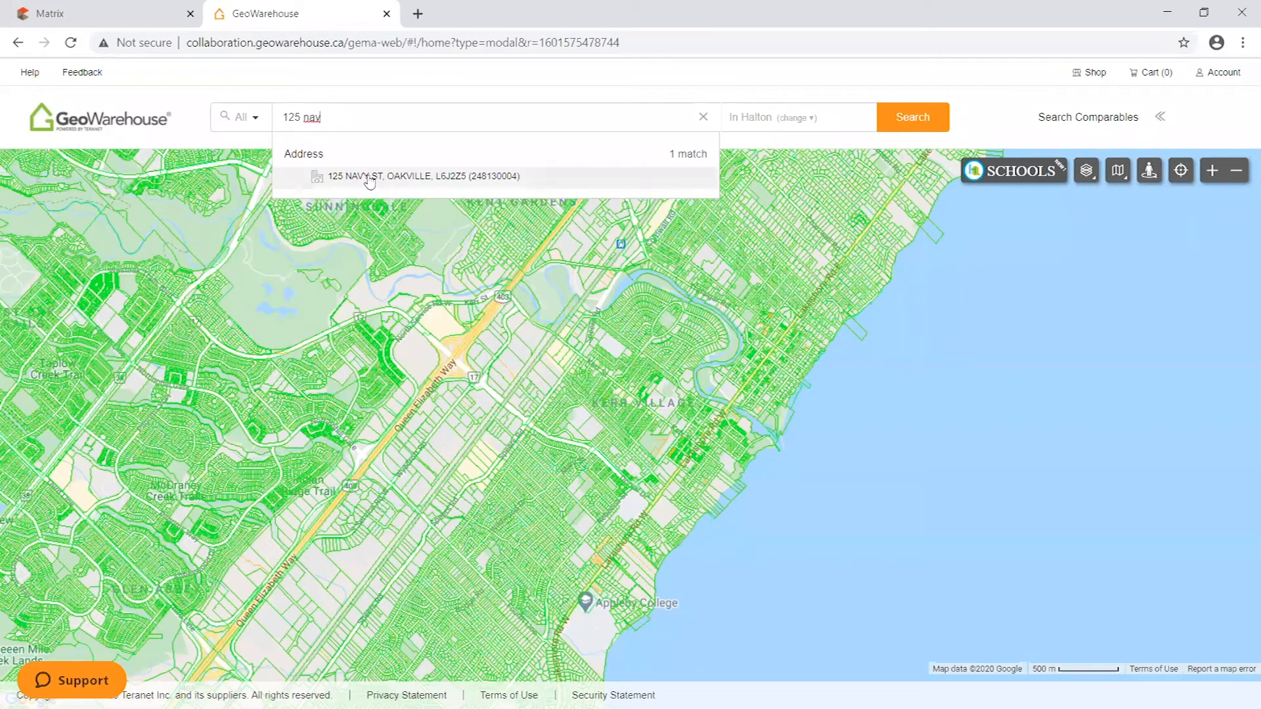
click(366, 178)
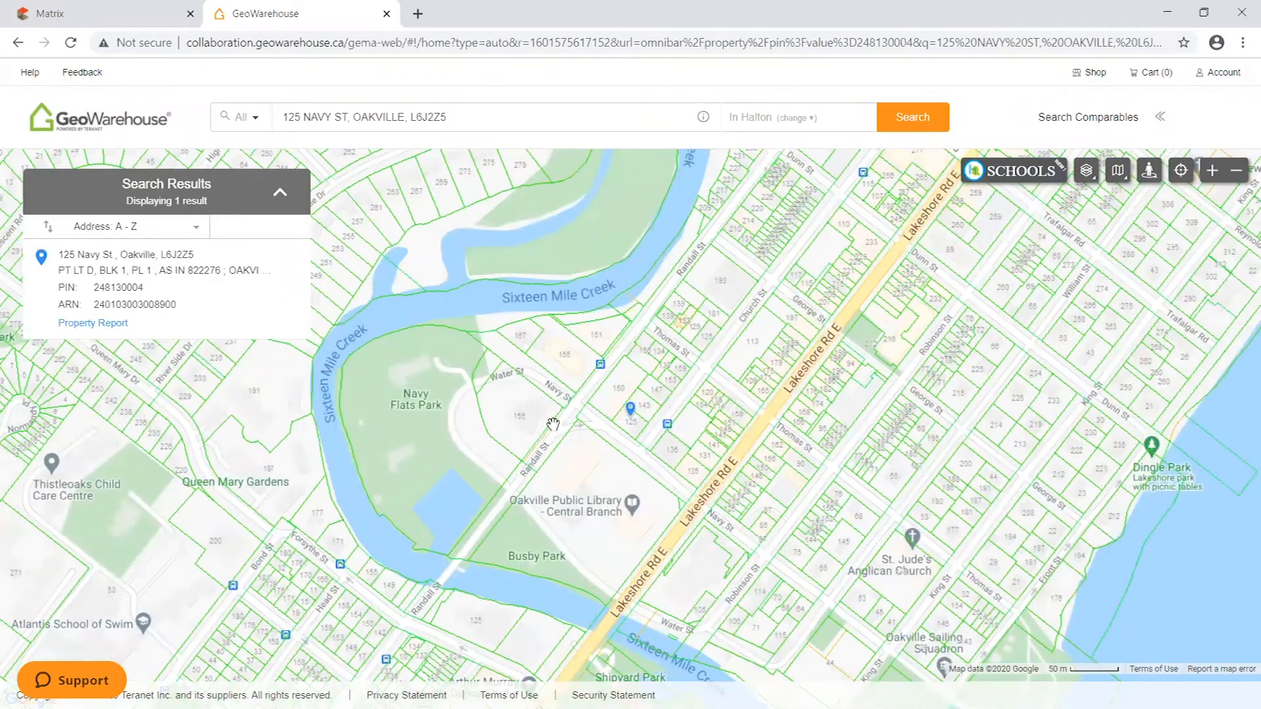
scroll(686, 421, up, 2)
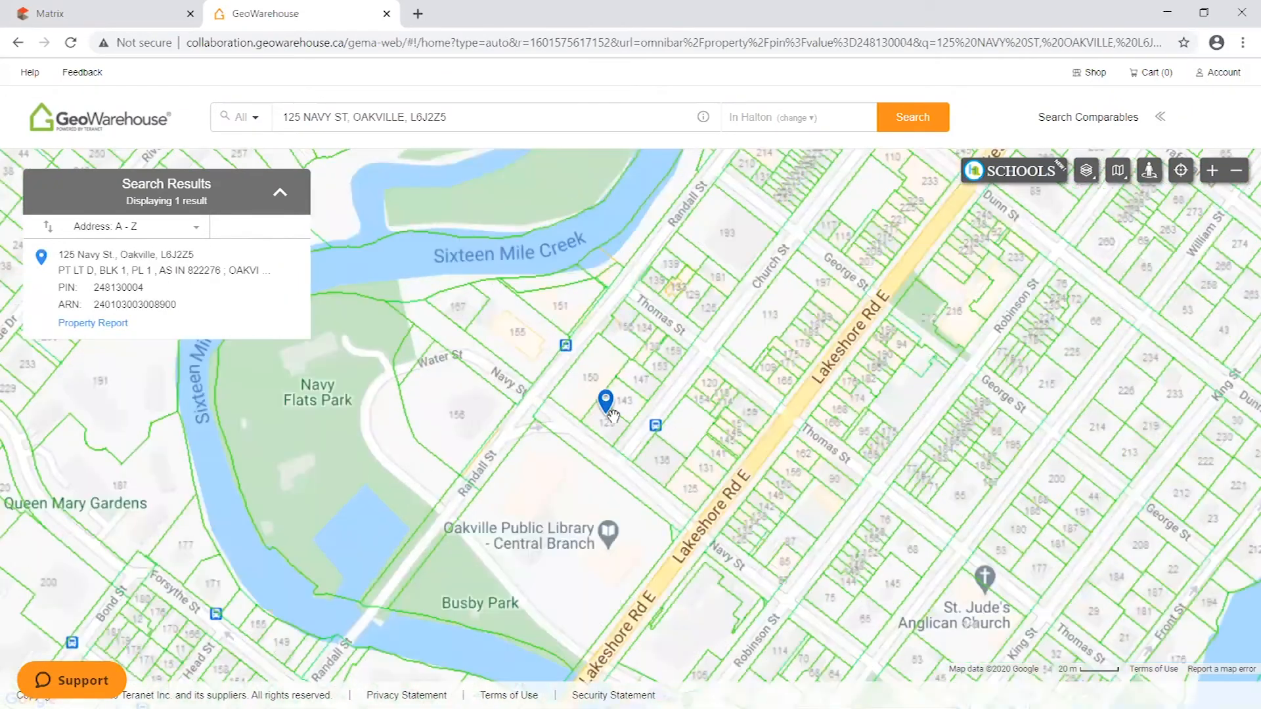
scroll(528, 457, up, 2)
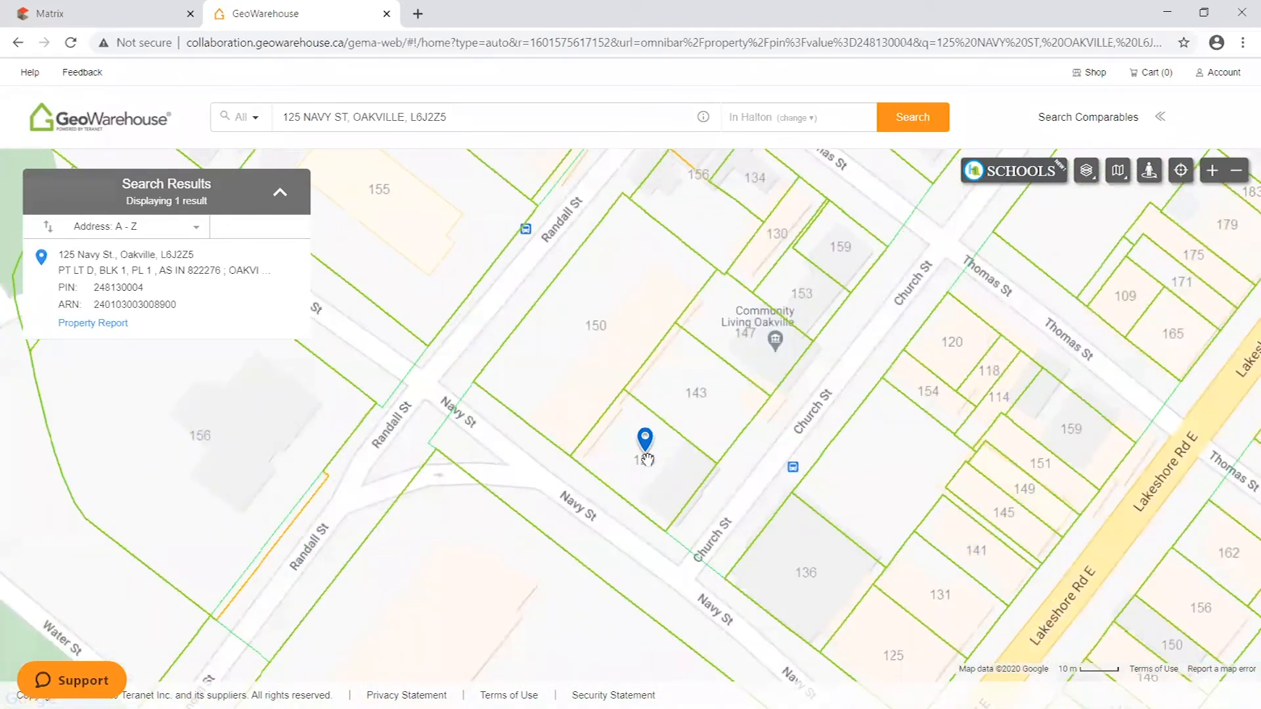
- Copy the property's PIN from its GeoWarehouse search result
drag(145, 289, 103, 287)
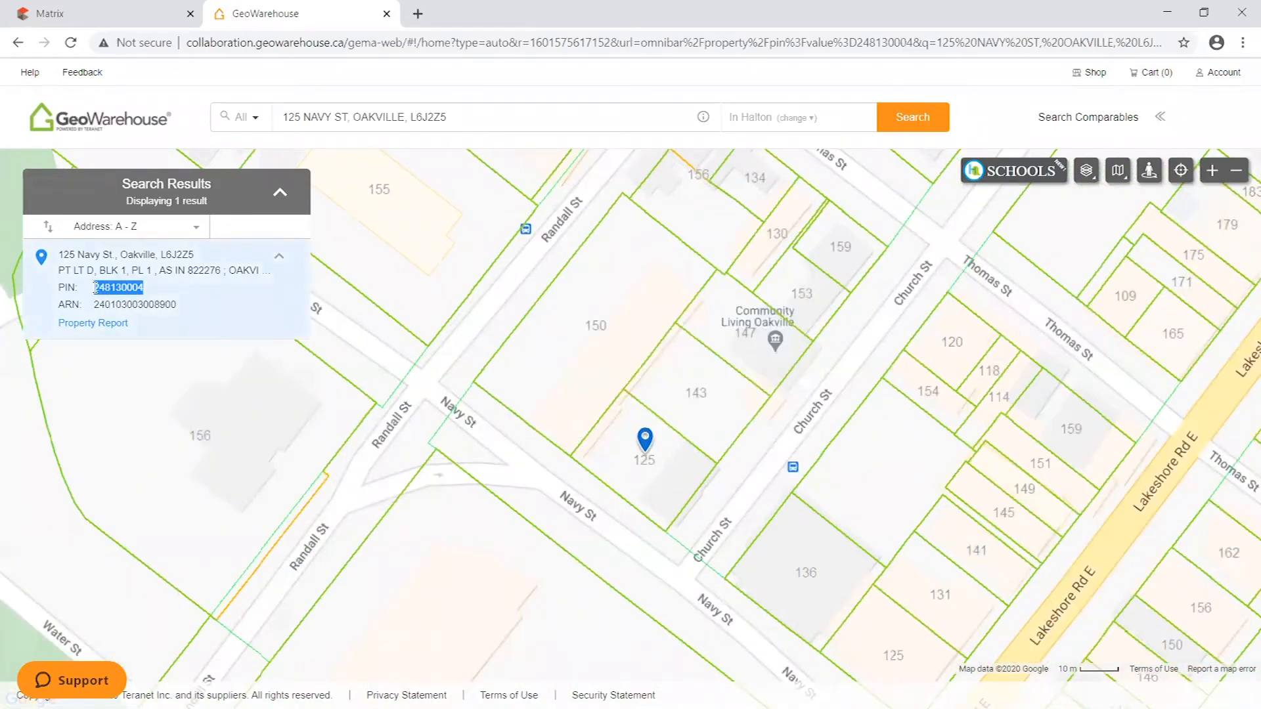
right_click(112, 287)
click(169, 303)
- Return to Matrix, paste the copied property PIN into the PIN (9 digits) field and run the tax record search
click(132, 15)
mouse_move(293, 105)
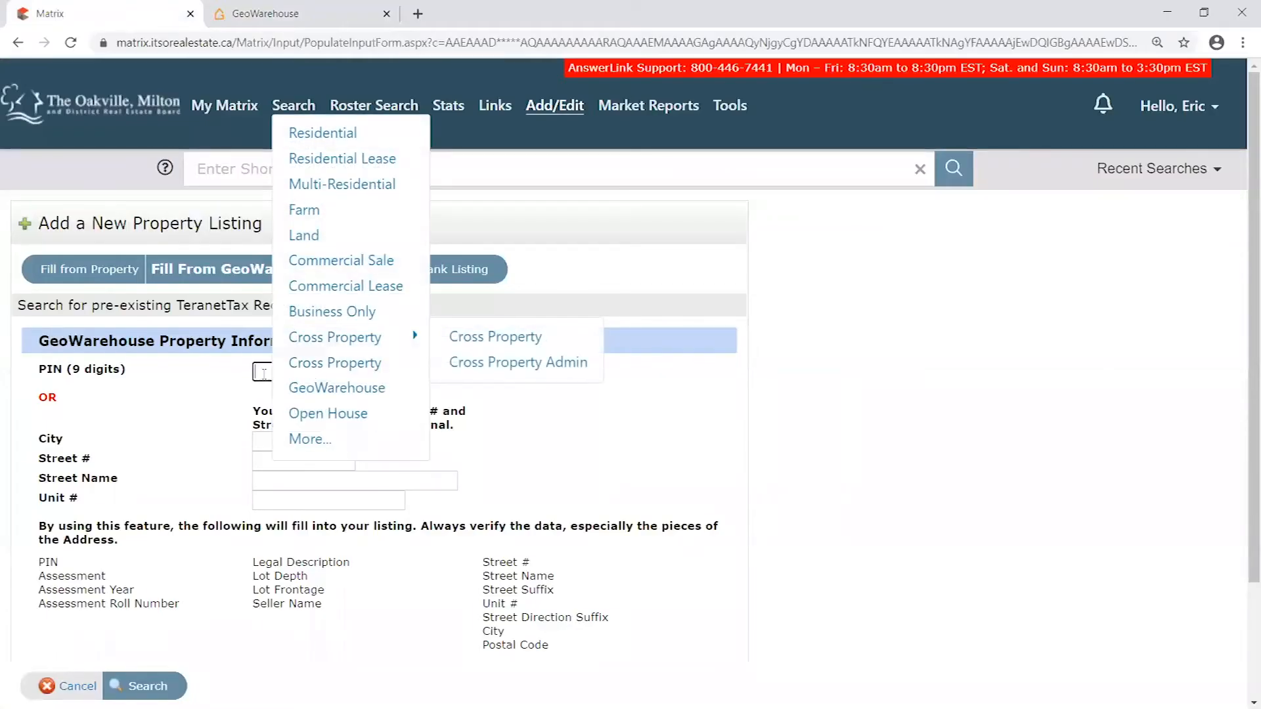
right_click(262, 372)
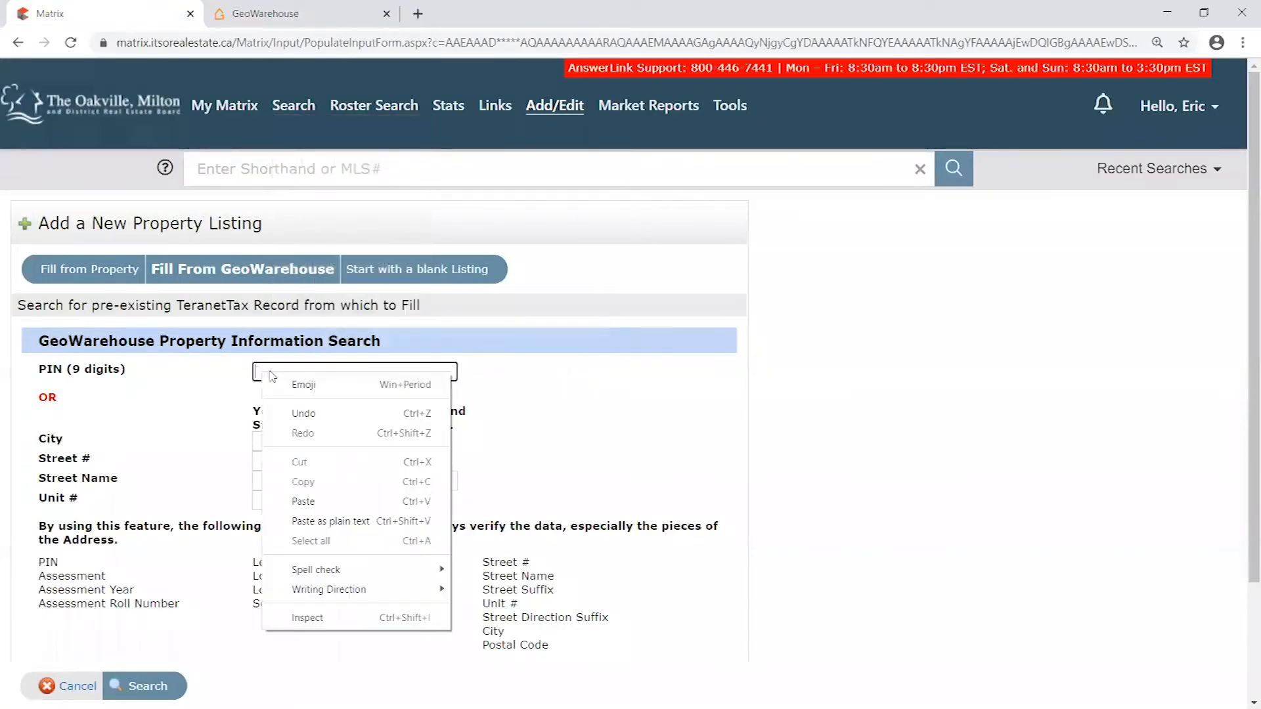
click(331, 499)
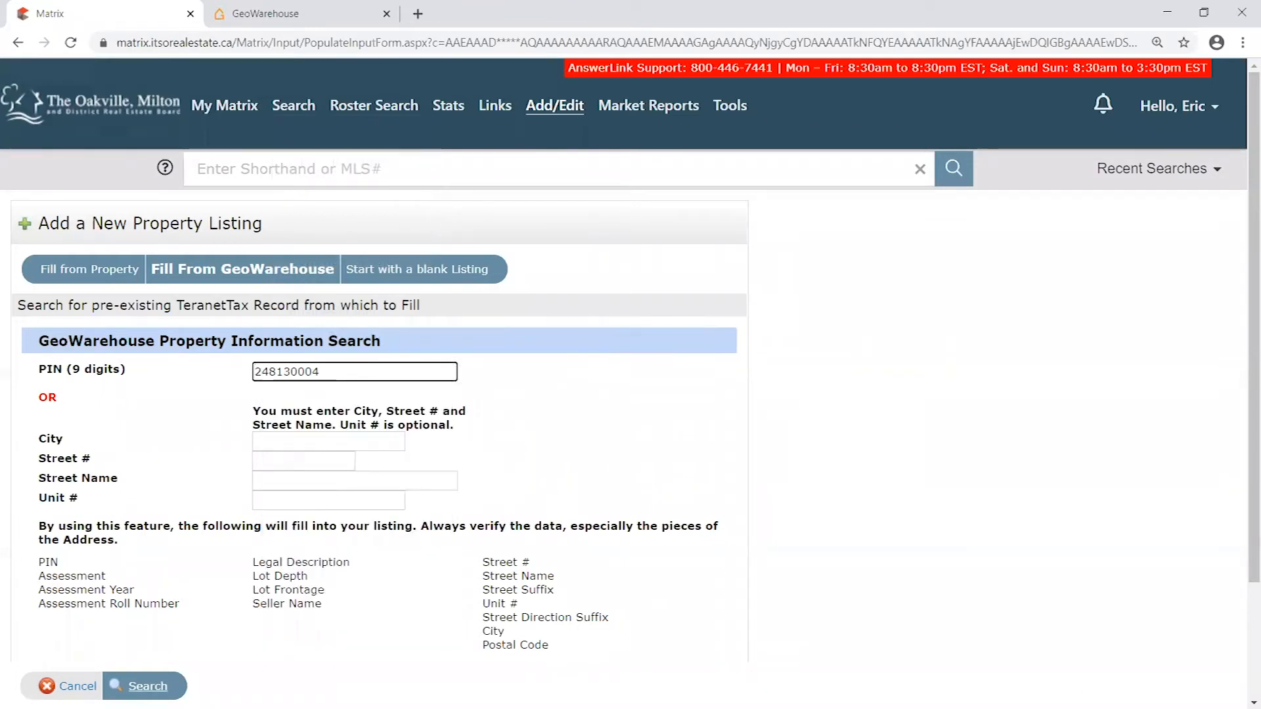
click(140, 685)
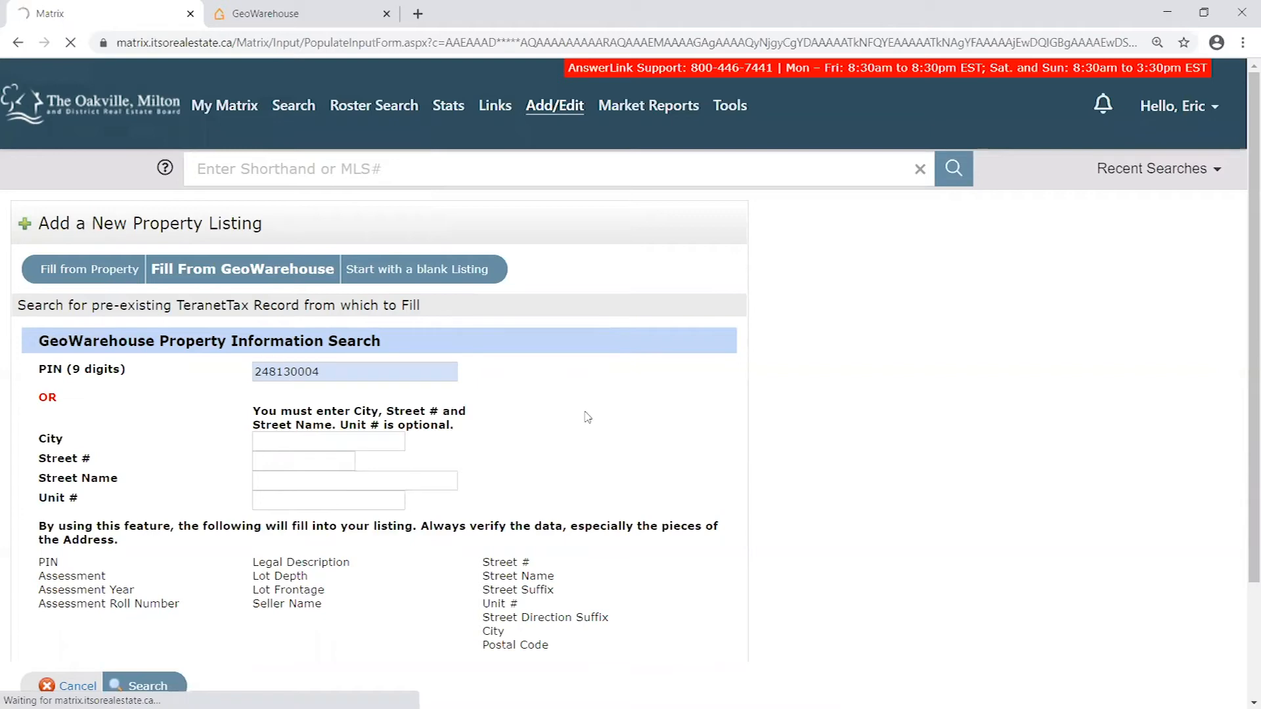
- Check the owner name on the matching tax record and fill the new residential listing from it
scroll(565, 435, down, 1)
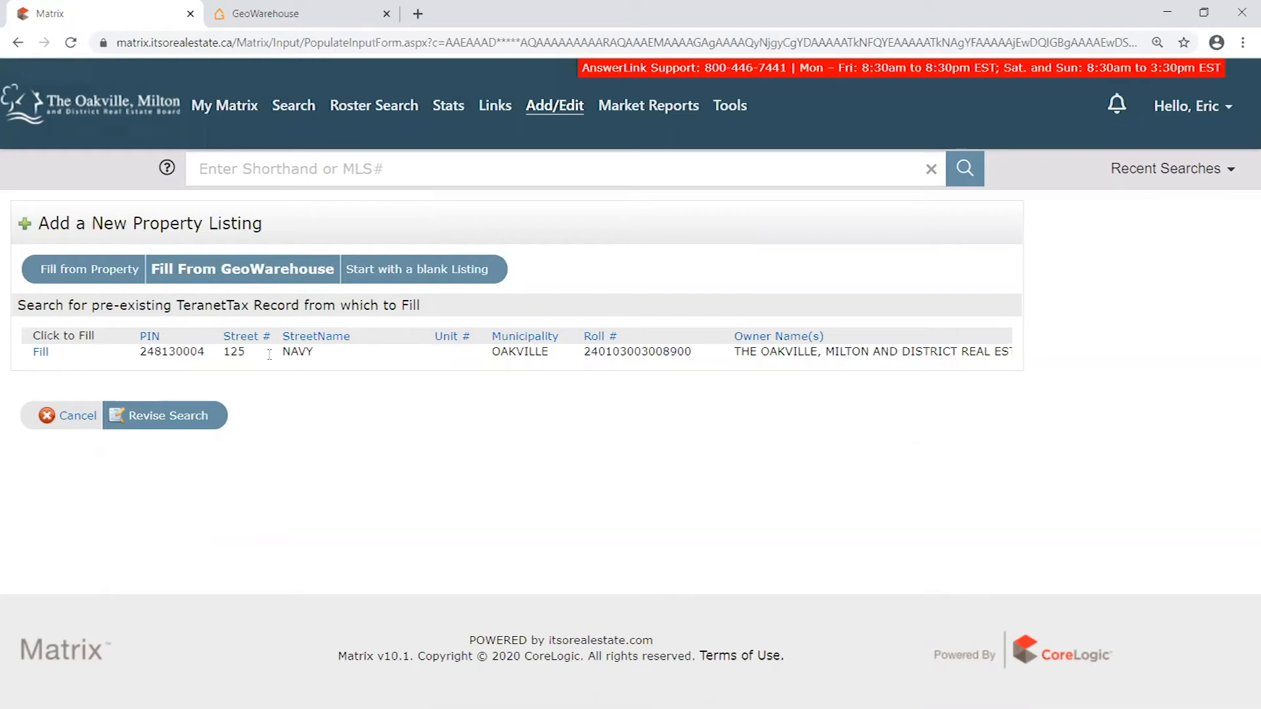
drag(736, 365, 983, 367)
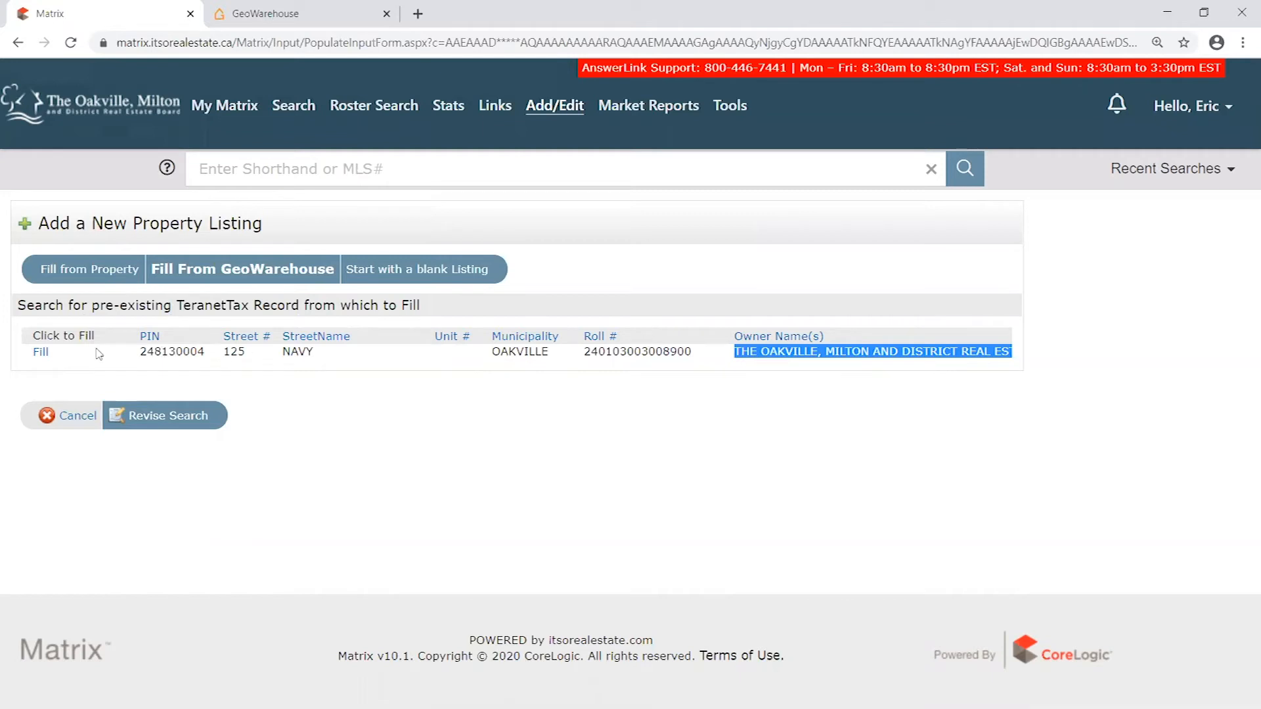
click(41, 353)
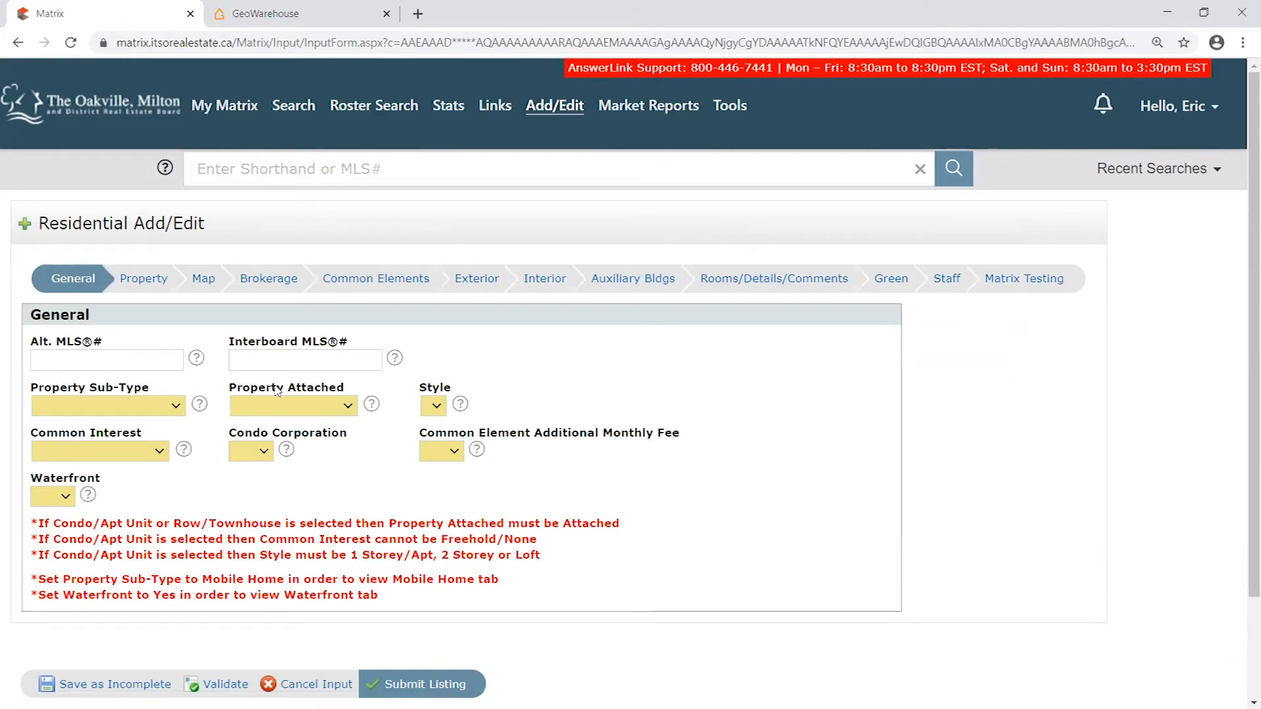
scroll(847, 404, down, 2)
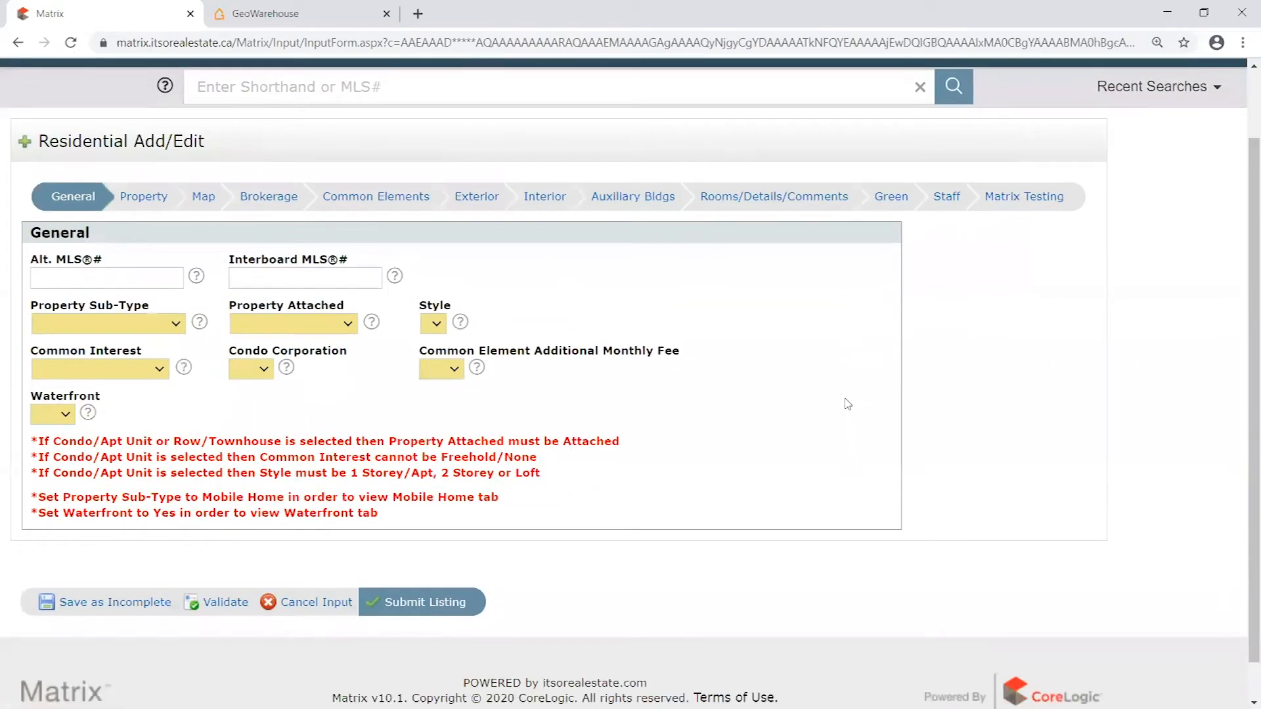
- Look over the General section and its notes, and set the Property Sub-Type to House
scroll(571, 424, up, 2)
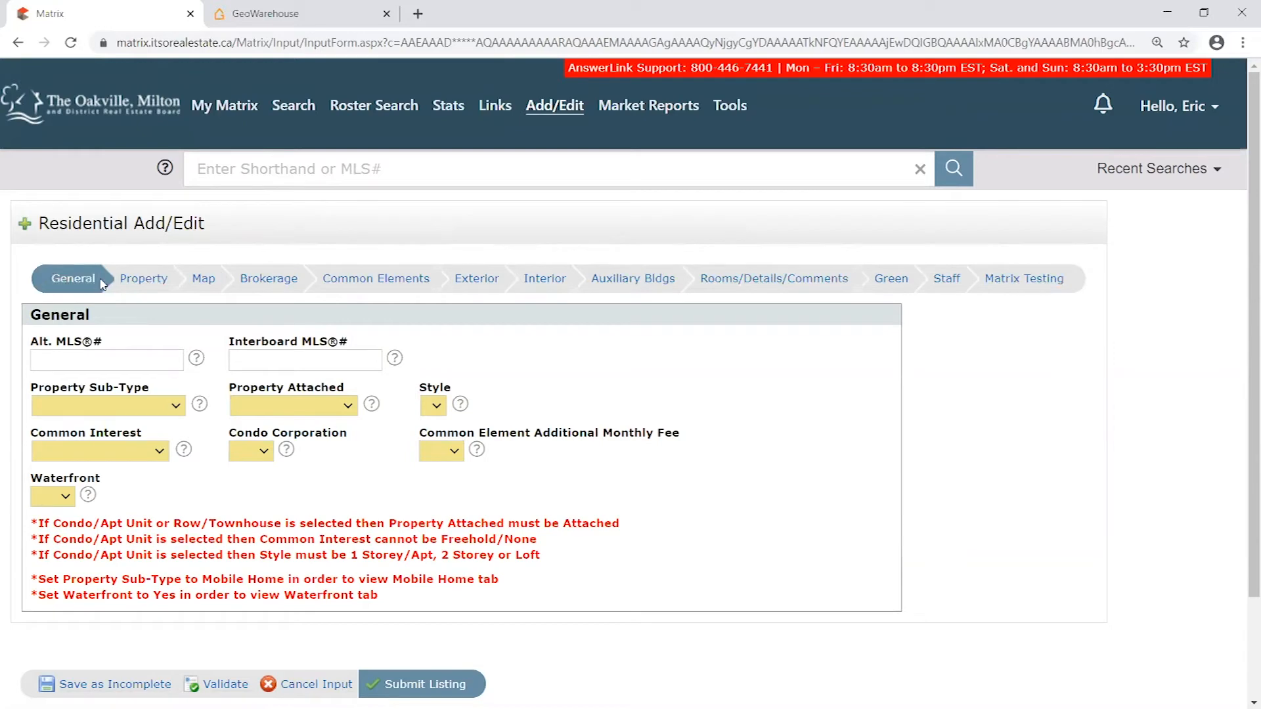
scroll(1099, 438, down, 2)
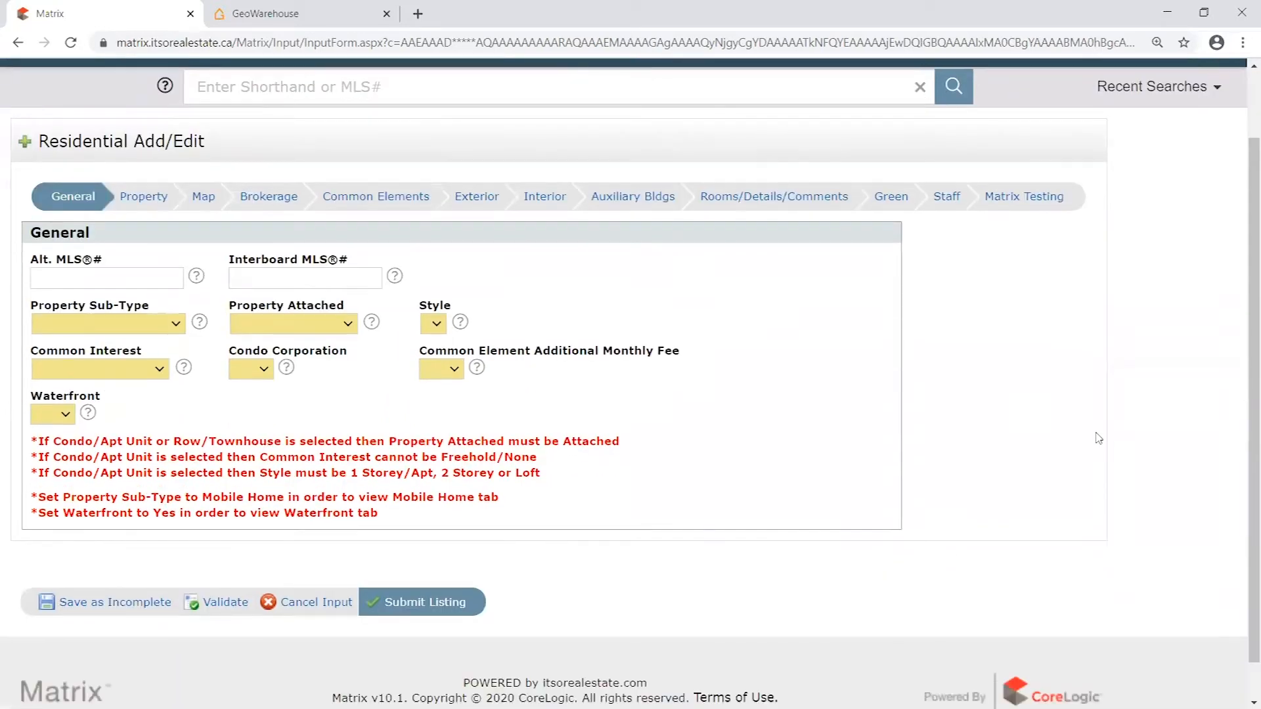
scroll(1057, 435, down, 1)
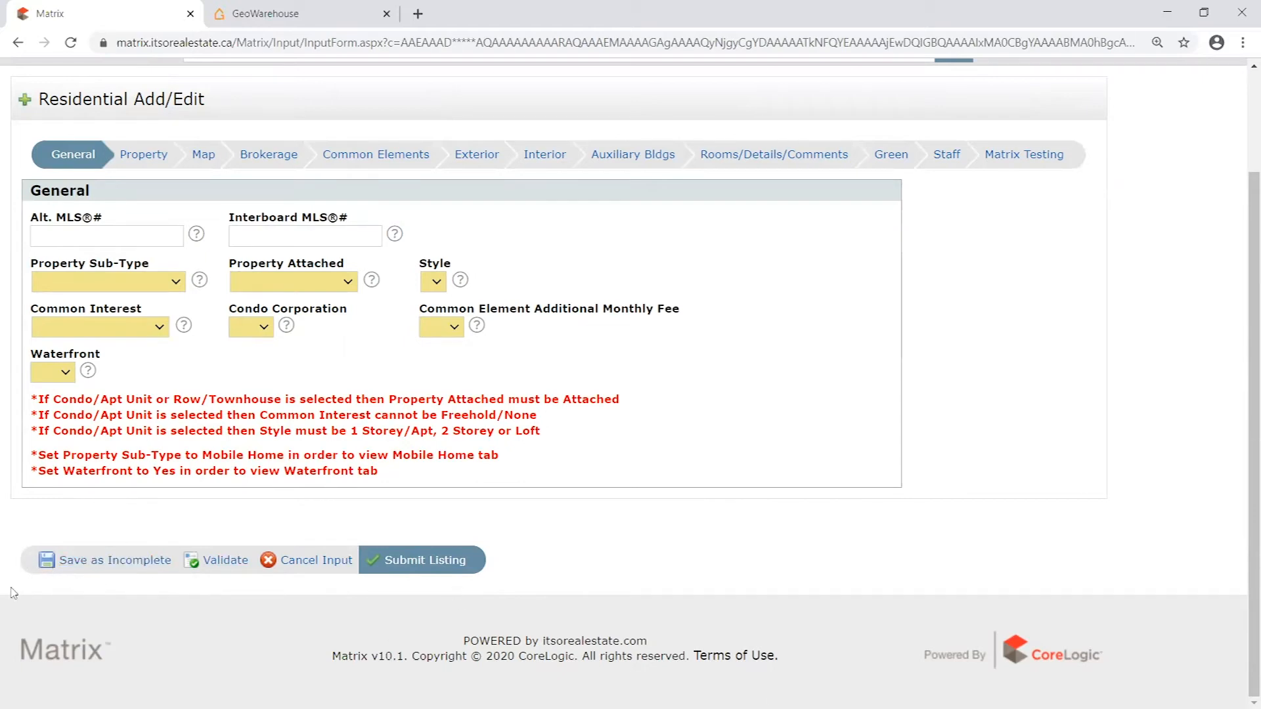
scroll(178, 427, up, 2)
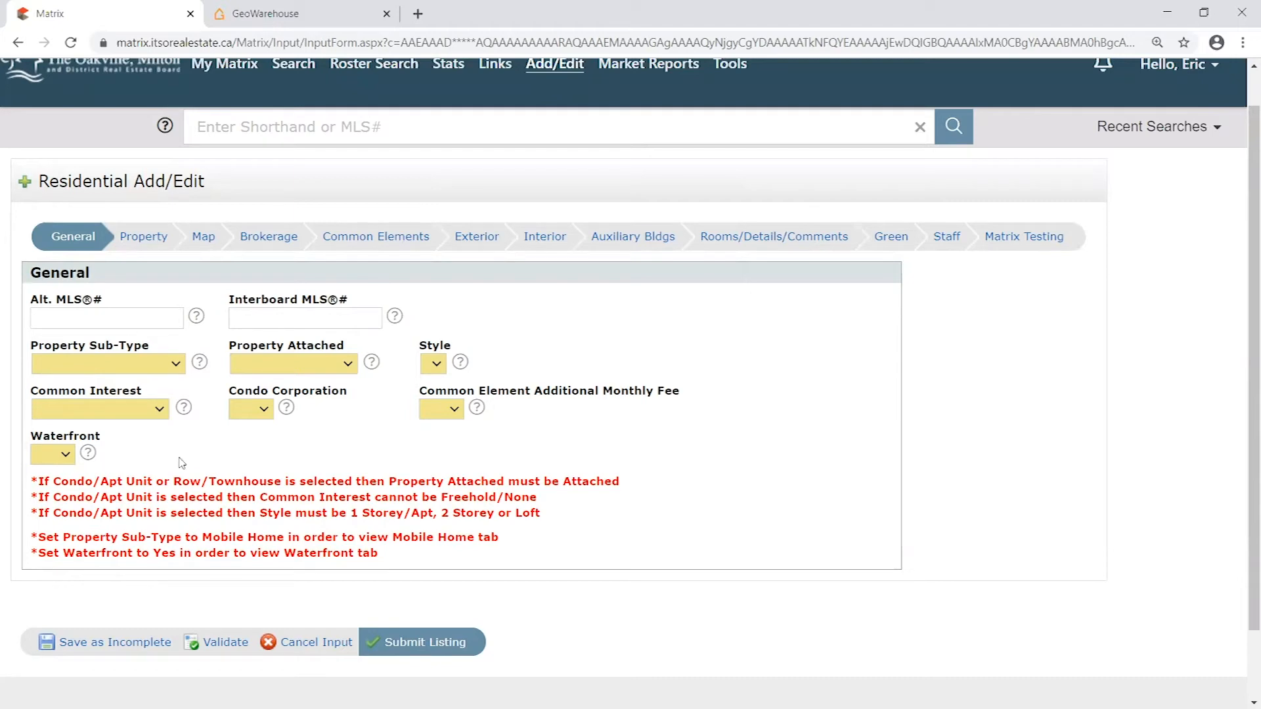
click(174, 365)
click(255, 371)
drag(39, 480, 174, 514)
click(422, 556)
click(392, 567)
click(150, 365)
click(125, 395)
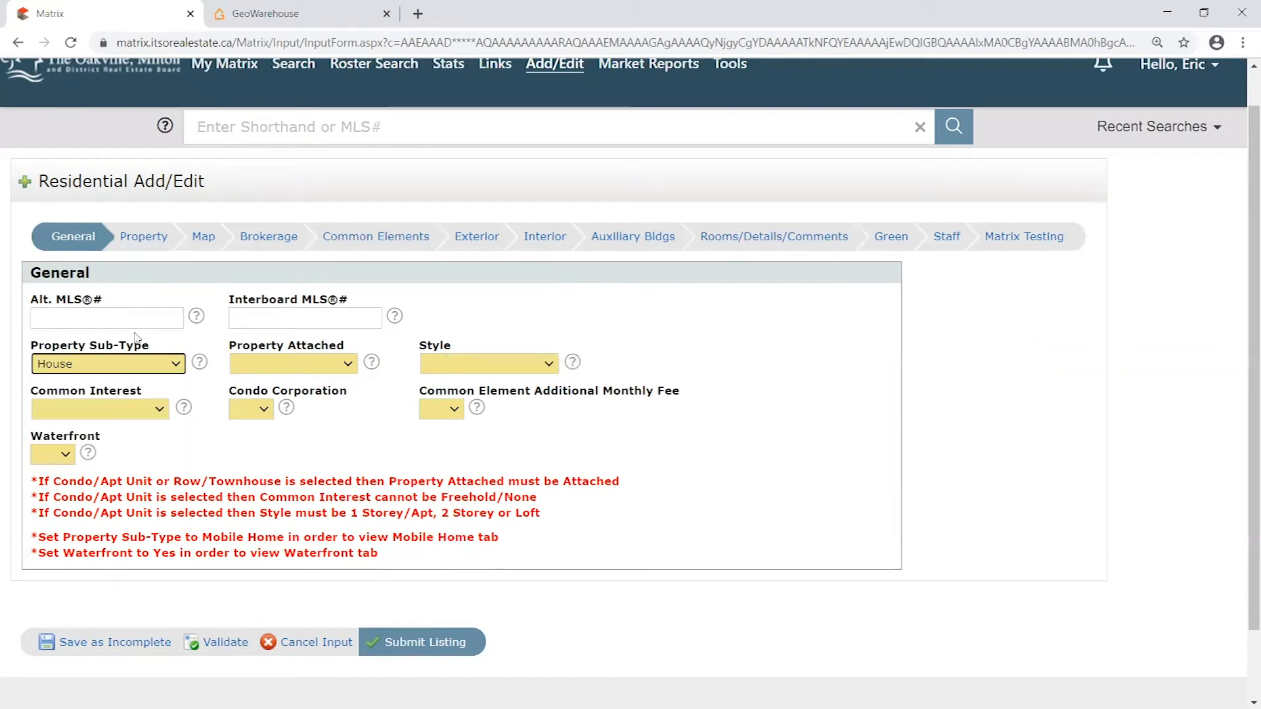
- Switch the Property Sub-Type to Apartment/Condo Unit and back to House, and view the available Style choices
click(91, 368)
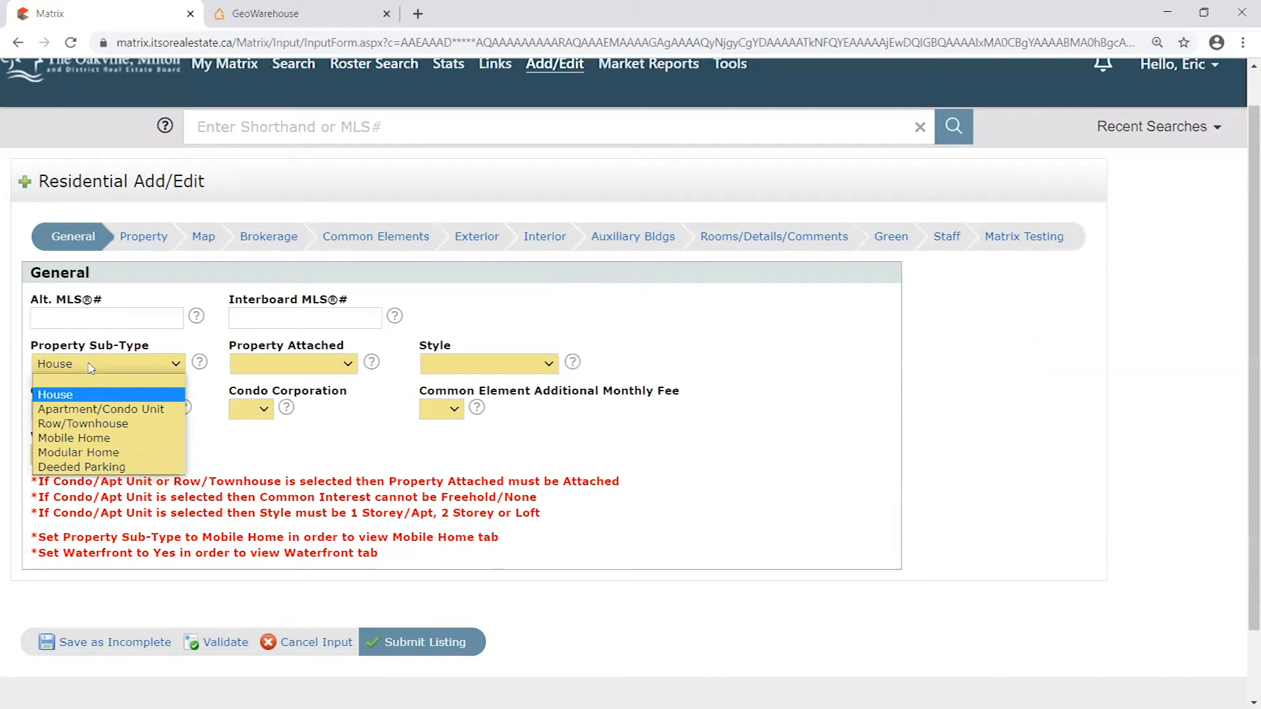
click(140, 409)
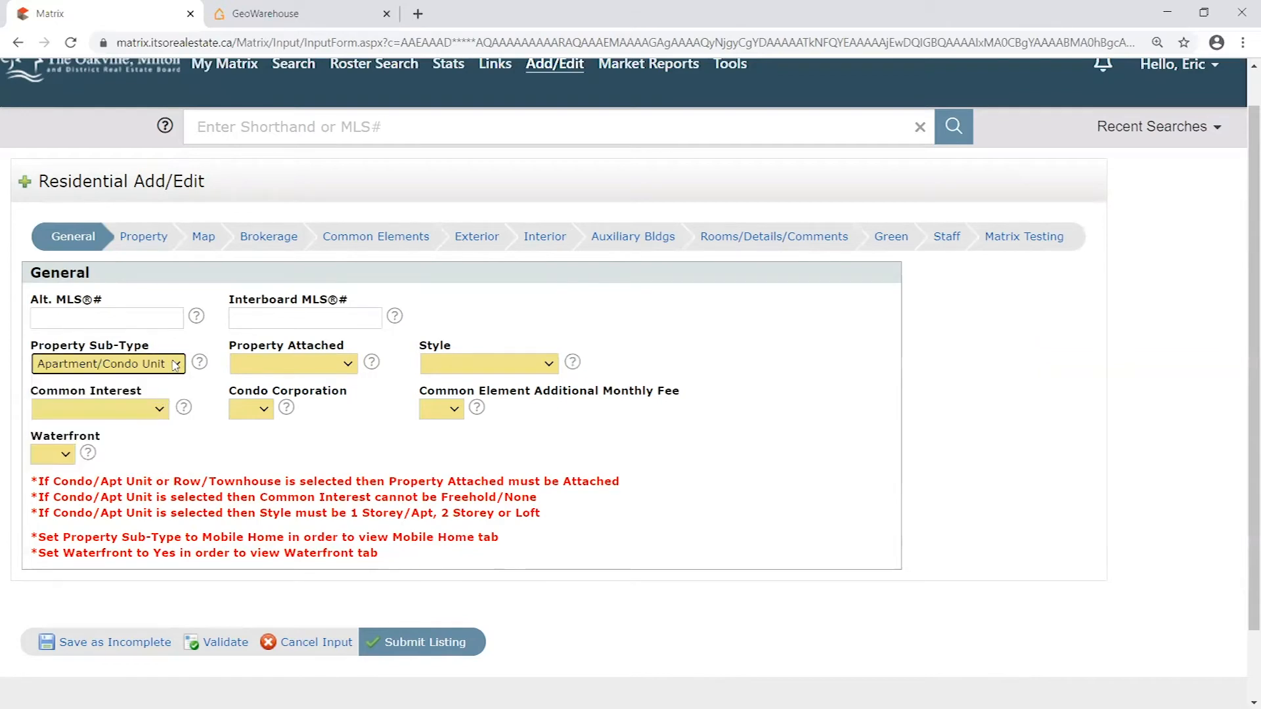
click(172, 365)
click(135, 394)
click(529, 366)
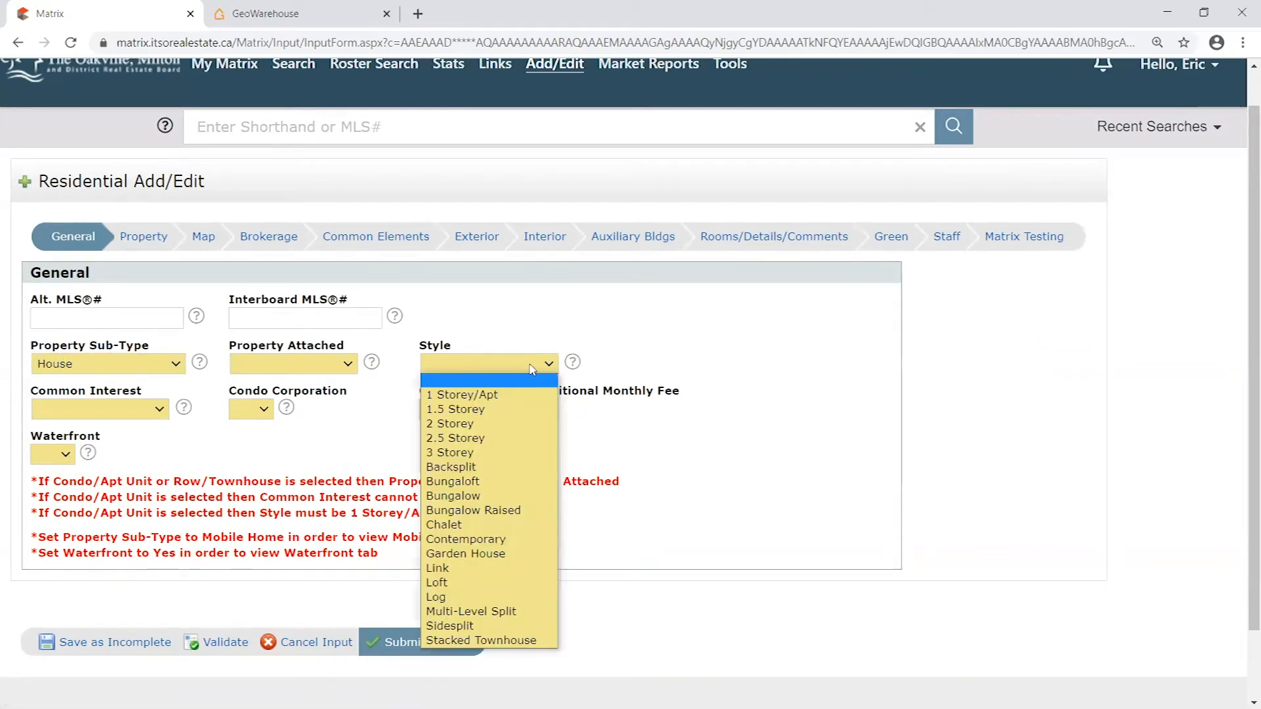
click(744, 363)
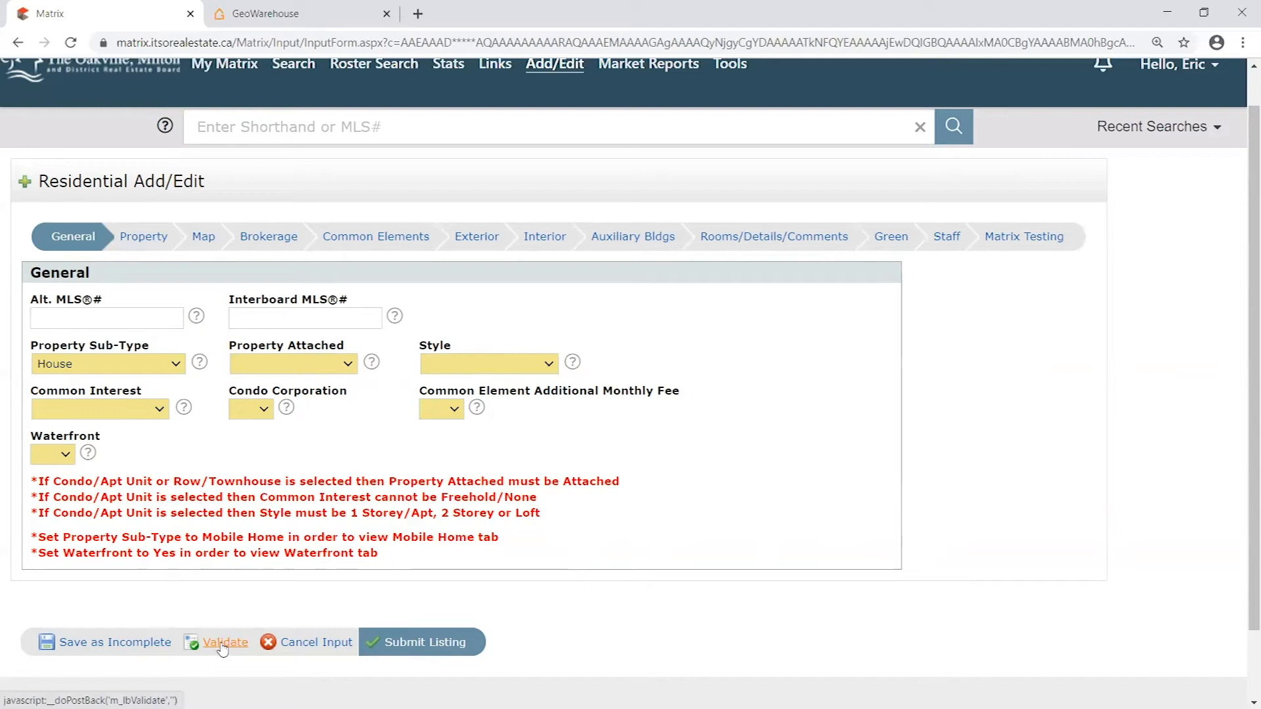
- Keep House as the Property Sub-Type and validate the listing form
click(108, 365)
click(110, 385)
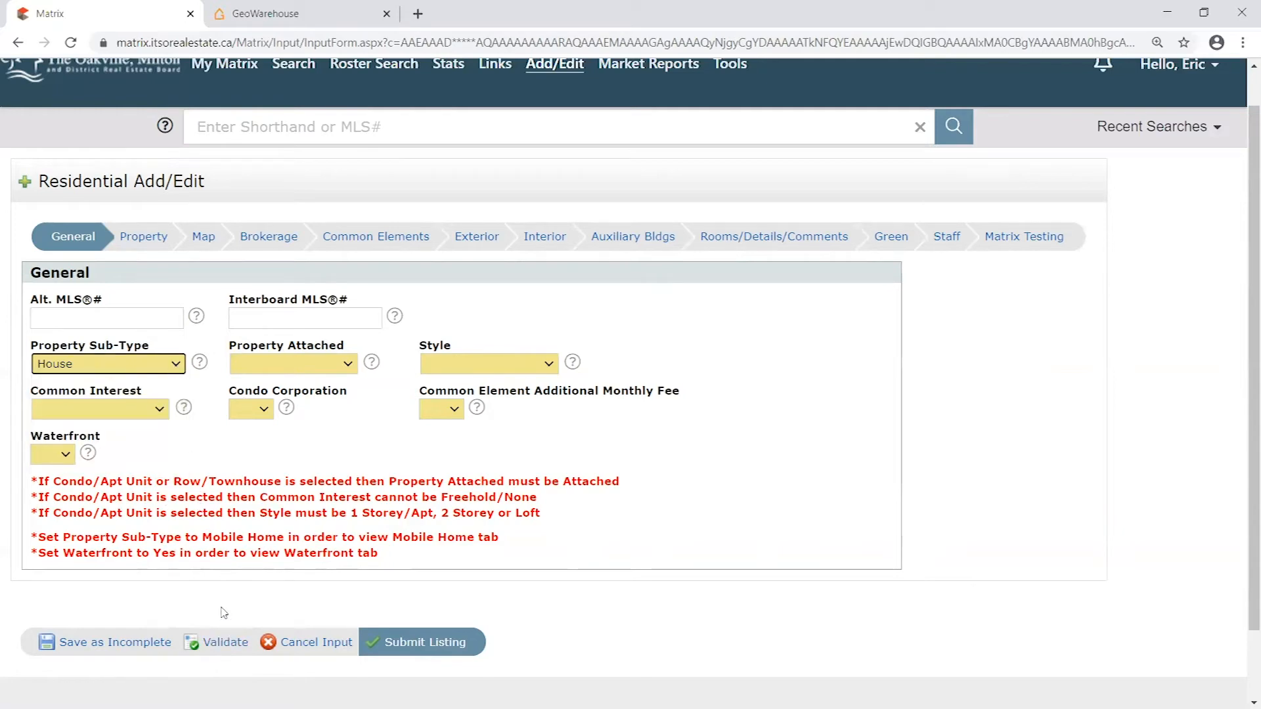
click(222, 645)
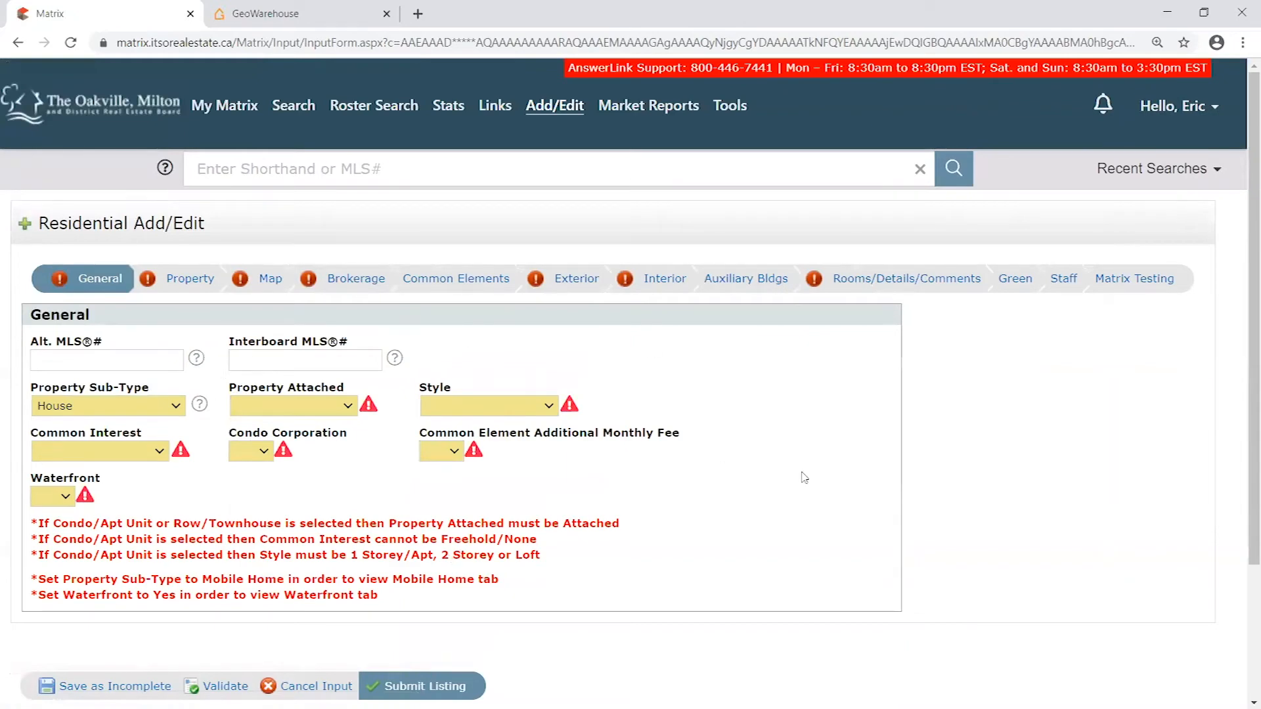
scroll(669, 479, down, 1)
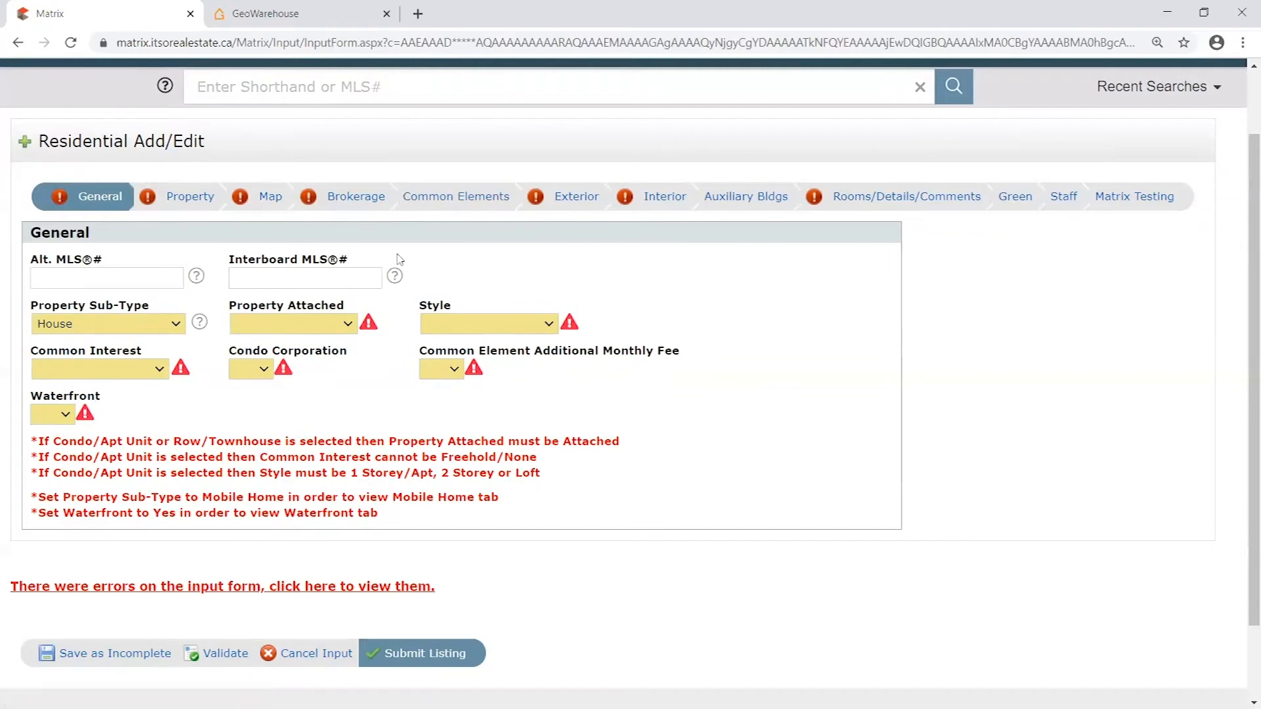
- View the Common Interest and Property Sub-Type choices, leaving House selected
click(159, 369)
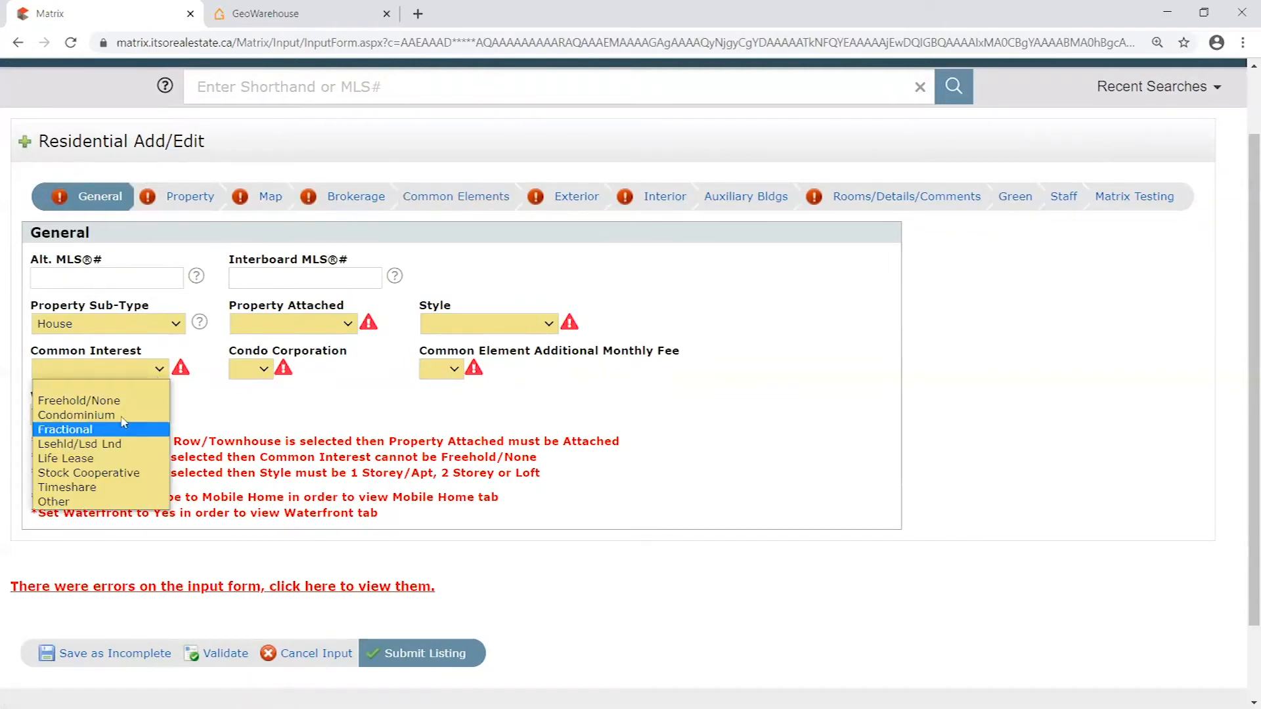
click(175, 324)
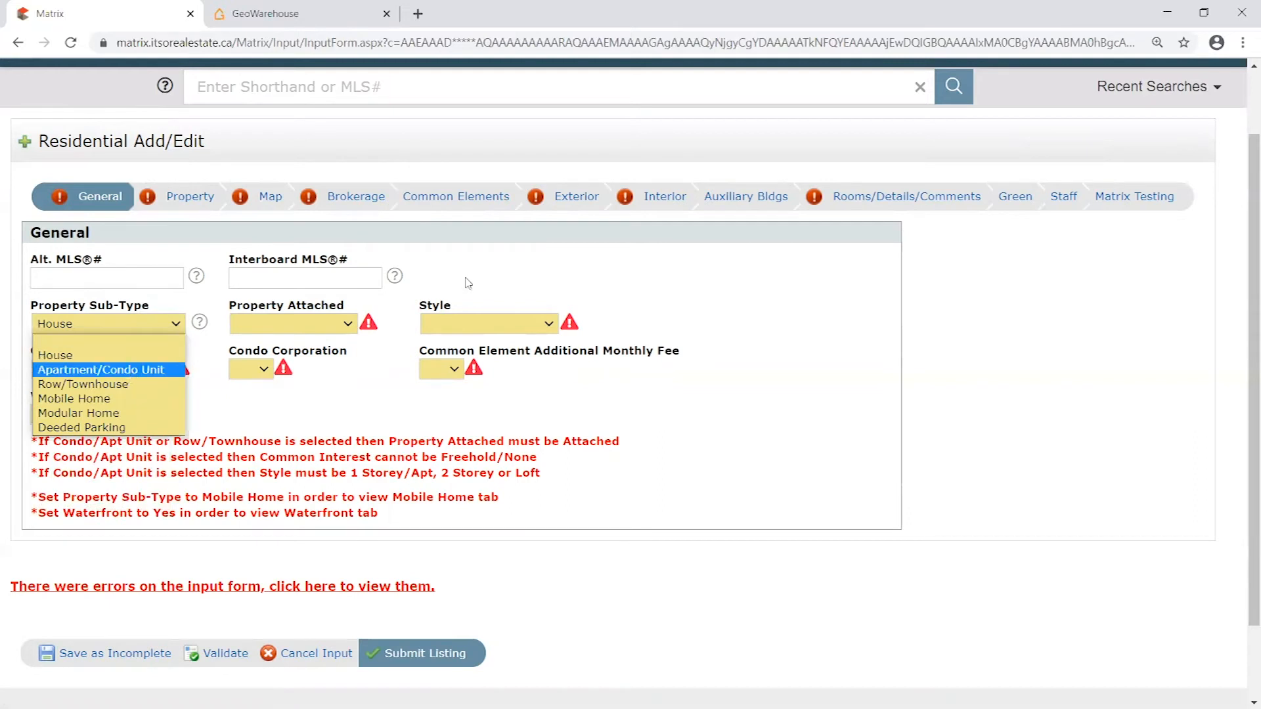
click(168, 355)
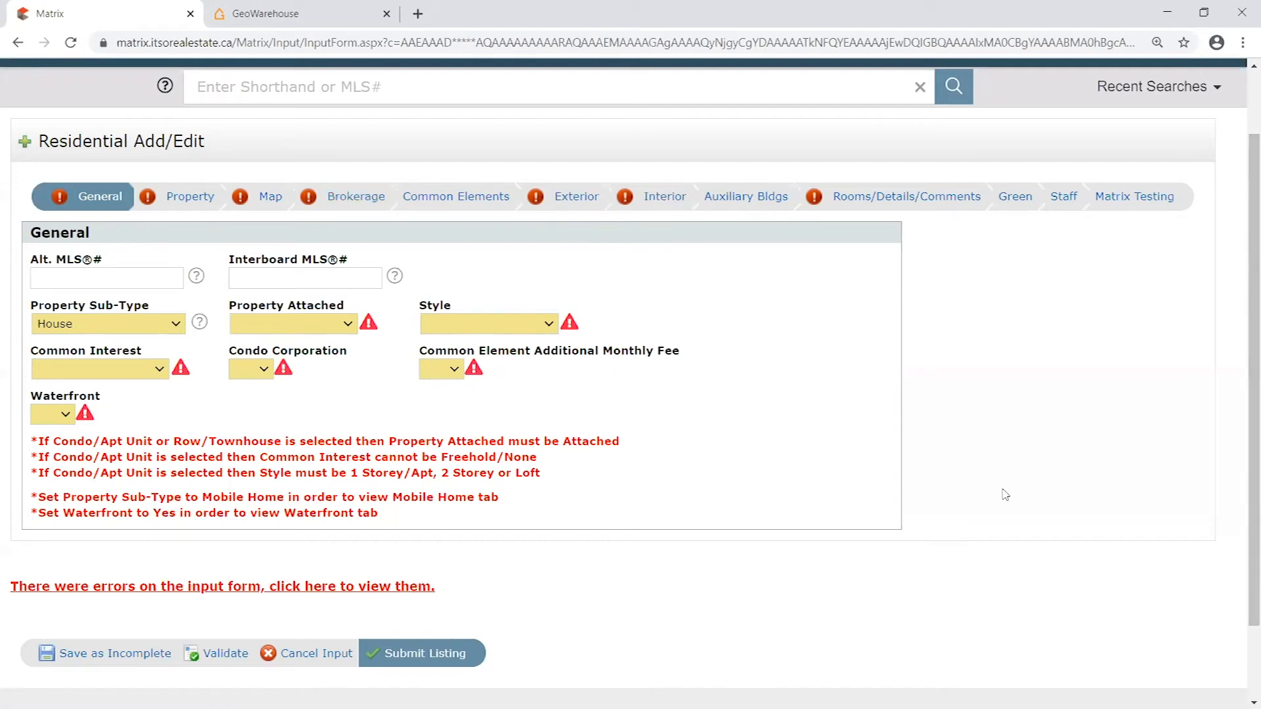
- Set Property Attached to Detached and the Style to 2 Storey
click(347, 325)
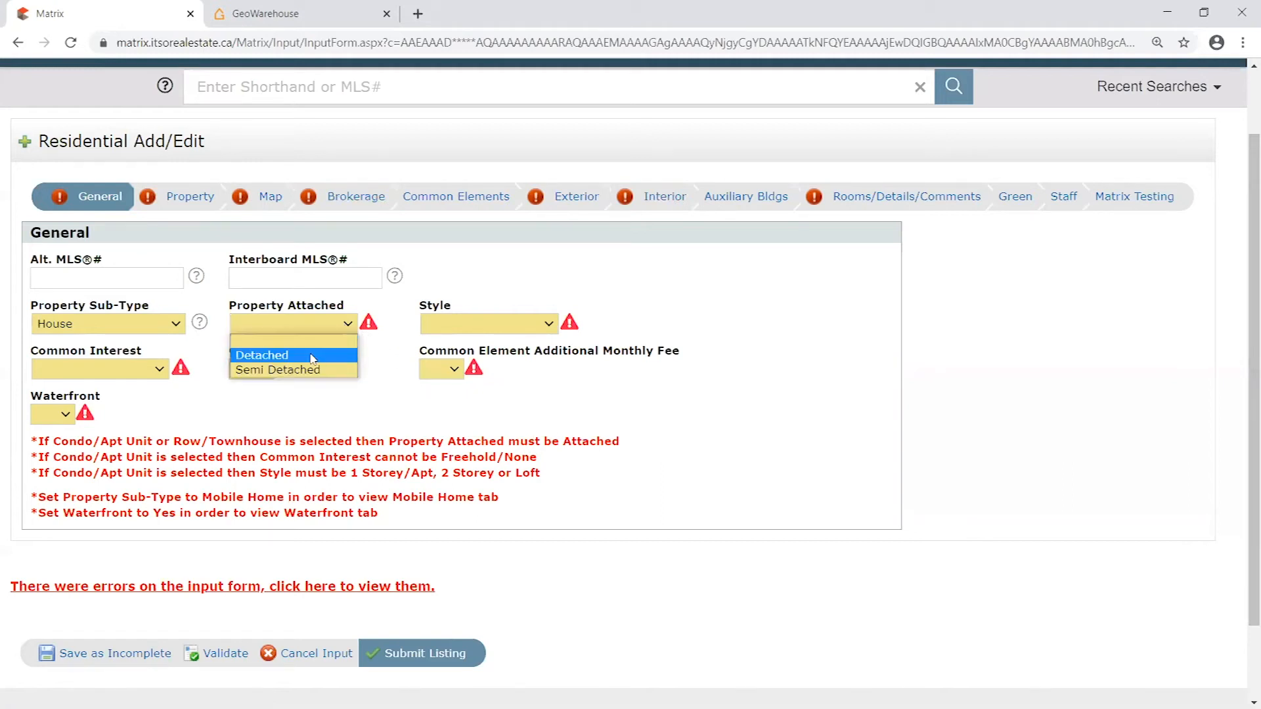
click(306, 358)
click(517, 331)
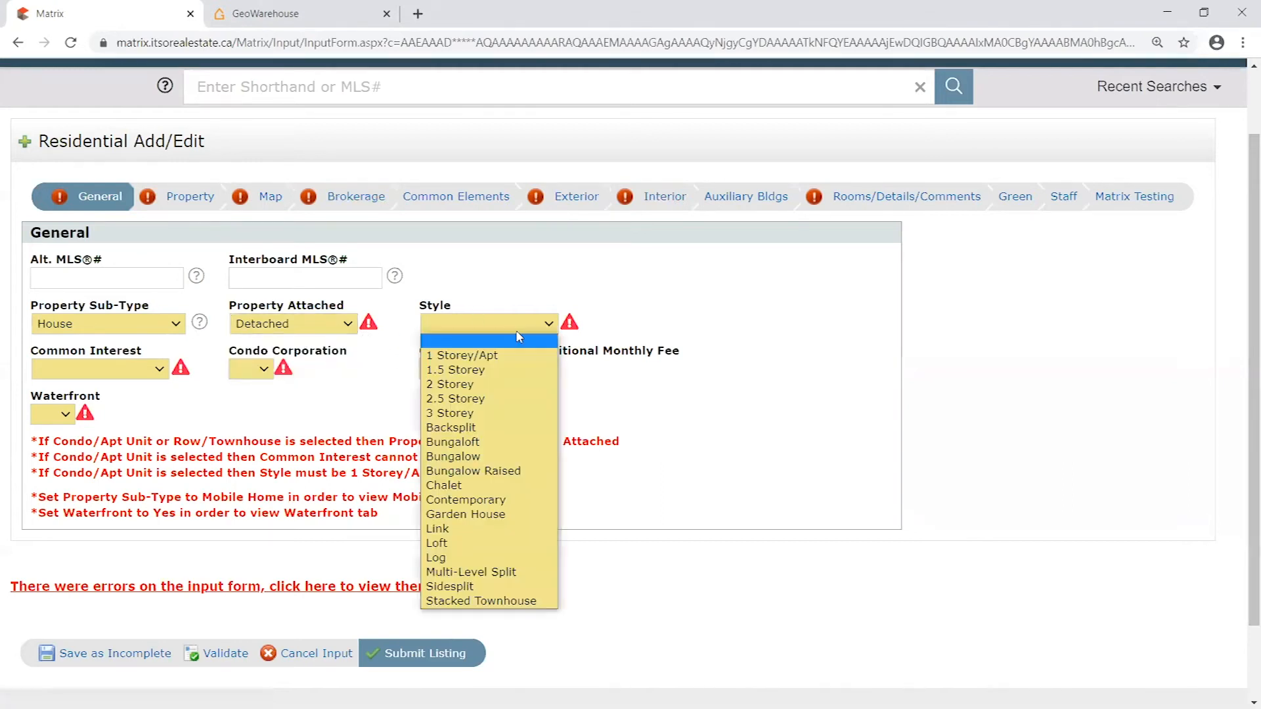
click(519, 384)
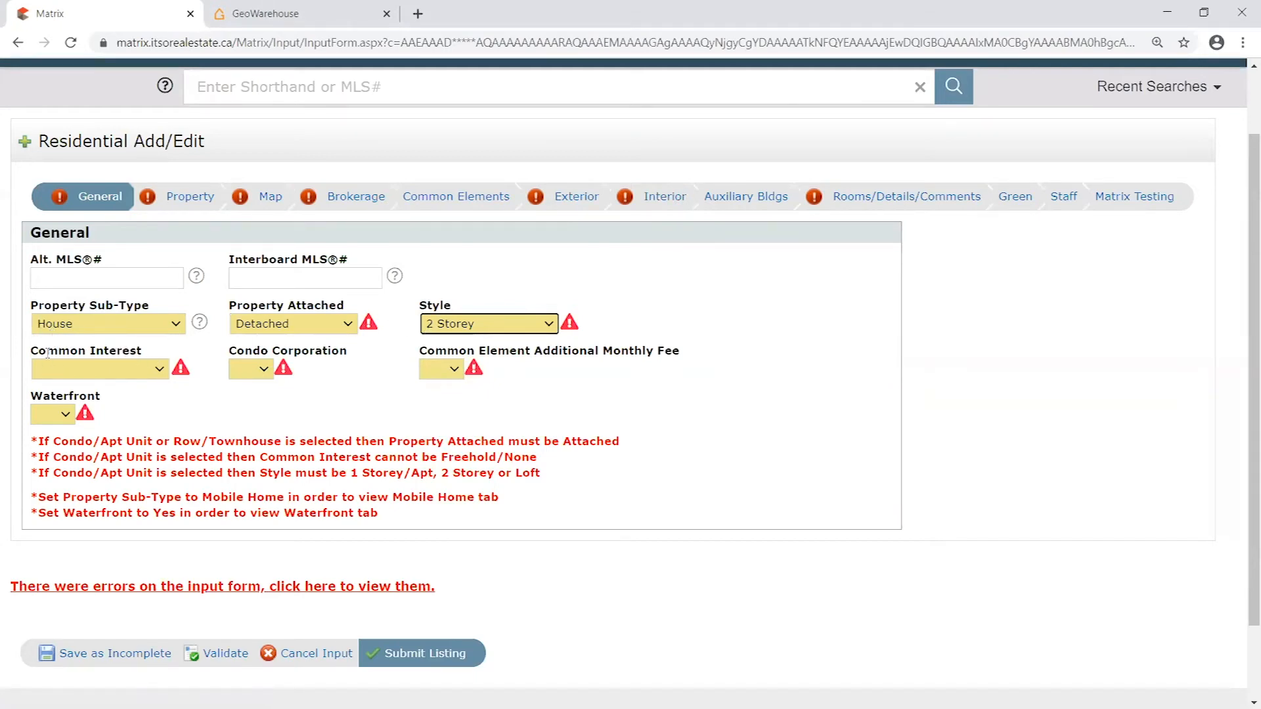
- Set Common Interest to Other, and Condo Corporation, Common Element Additional Monthly Fee and Waterfront to No, and validate the form
click(156, 369)
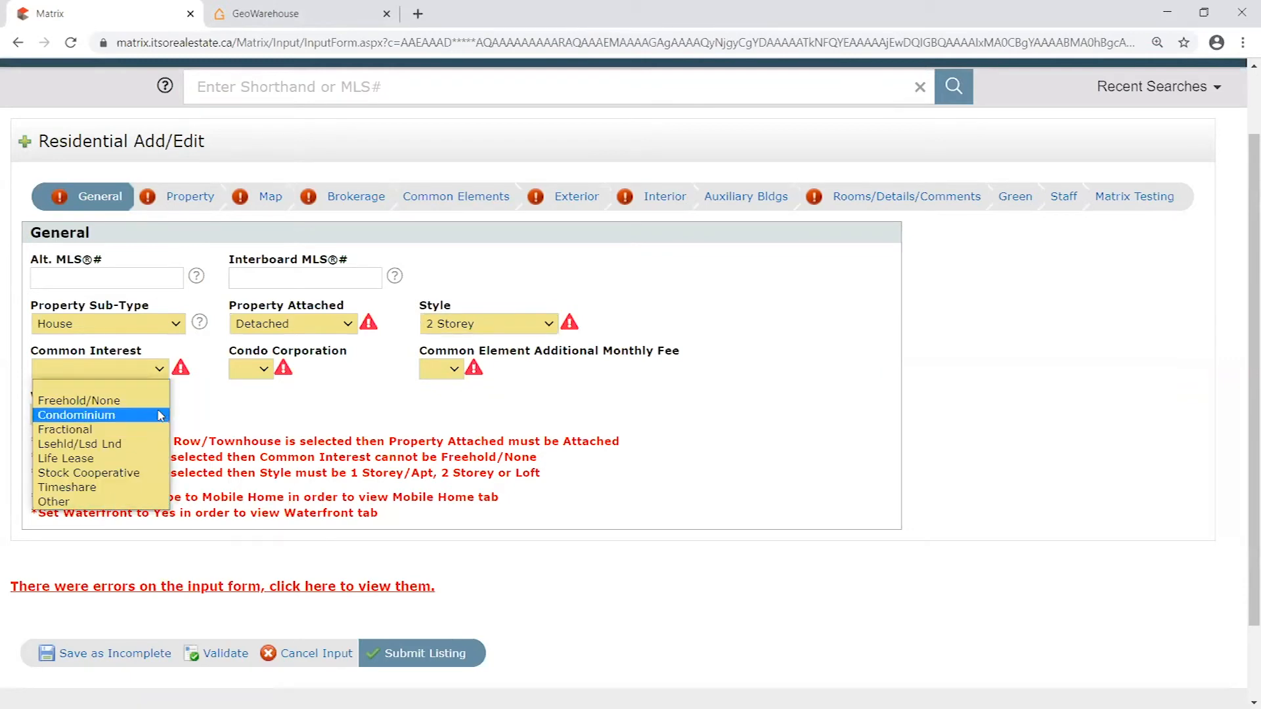
click(77, 500)
click(262, 369)
click(248, 413)
click(440, 369)
click(430, 412)
click(58, 415)
click(44, 459)
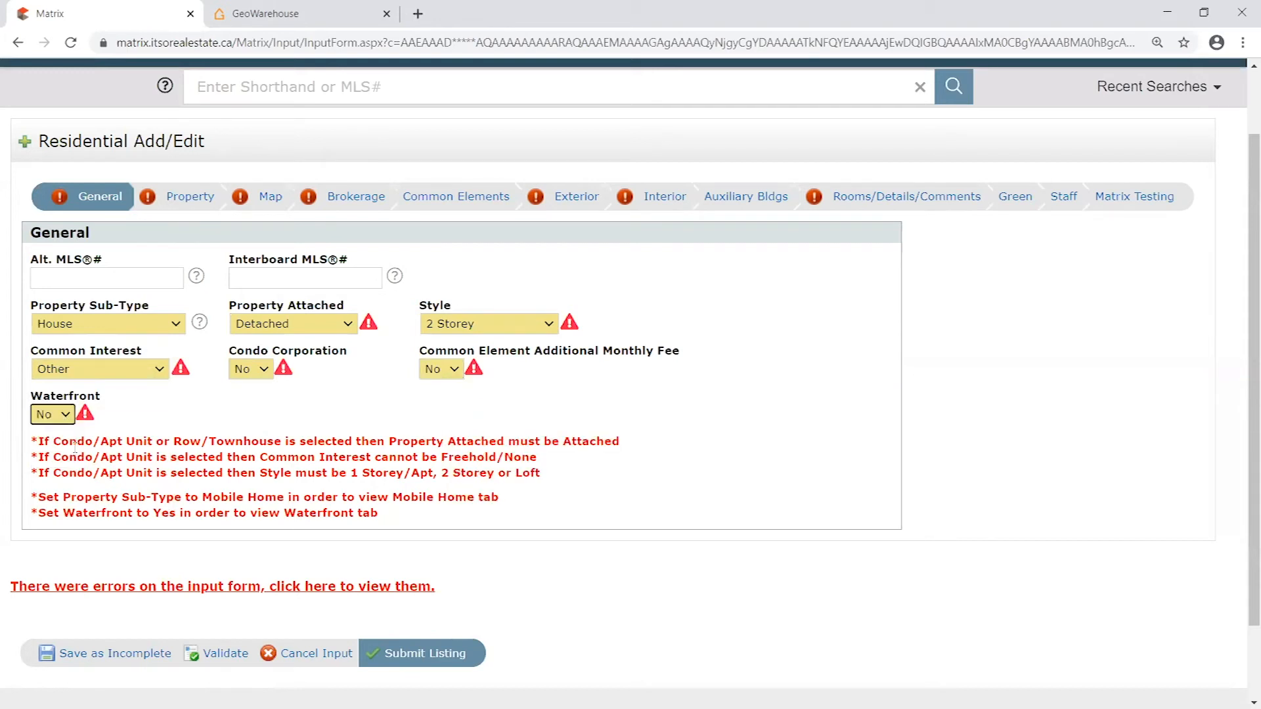
click(225, 654)
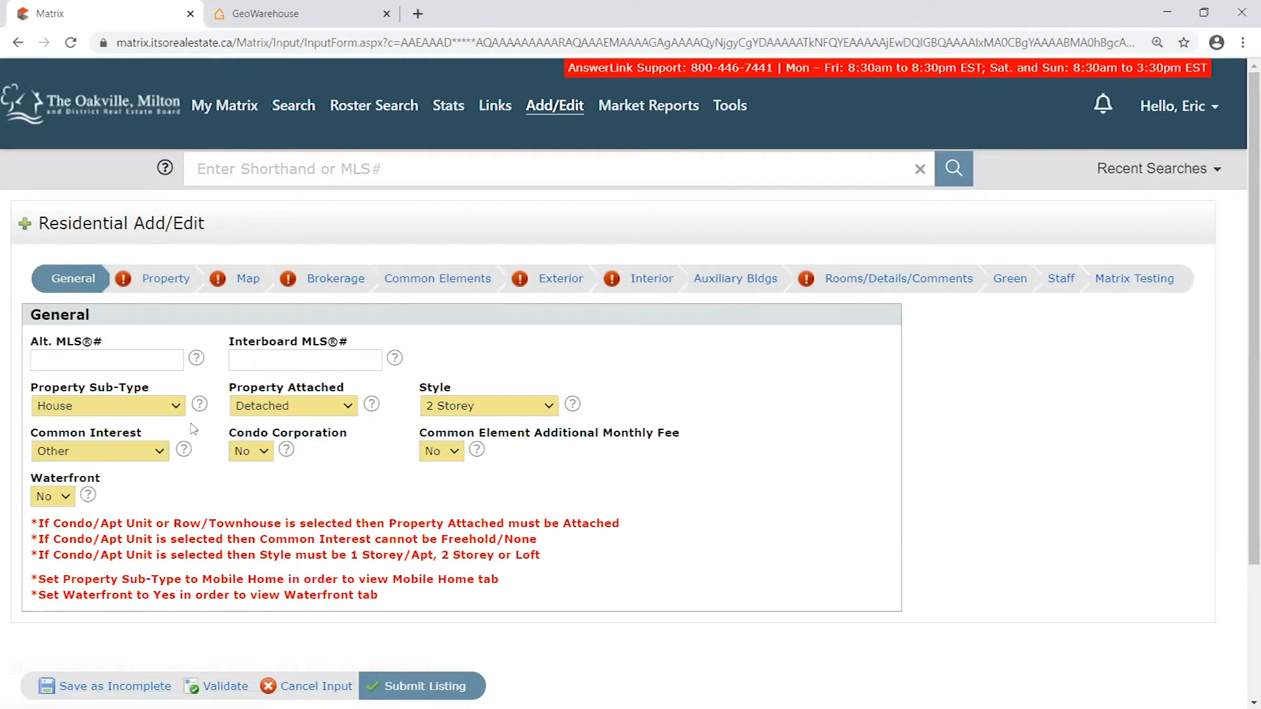
scroll(210, 414, down, 1)
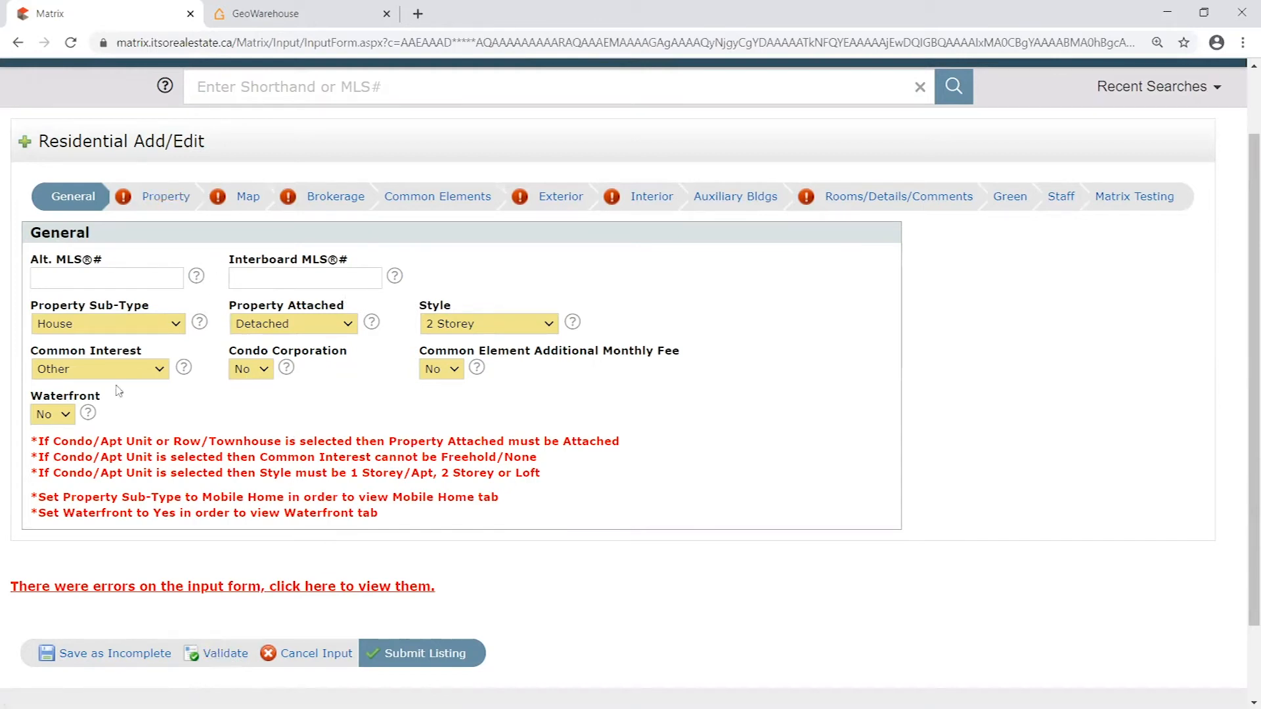
- Point out the Waterfront field, set it to Yes and validate the form to bring up the Waterfront section
double_click(88, 393)
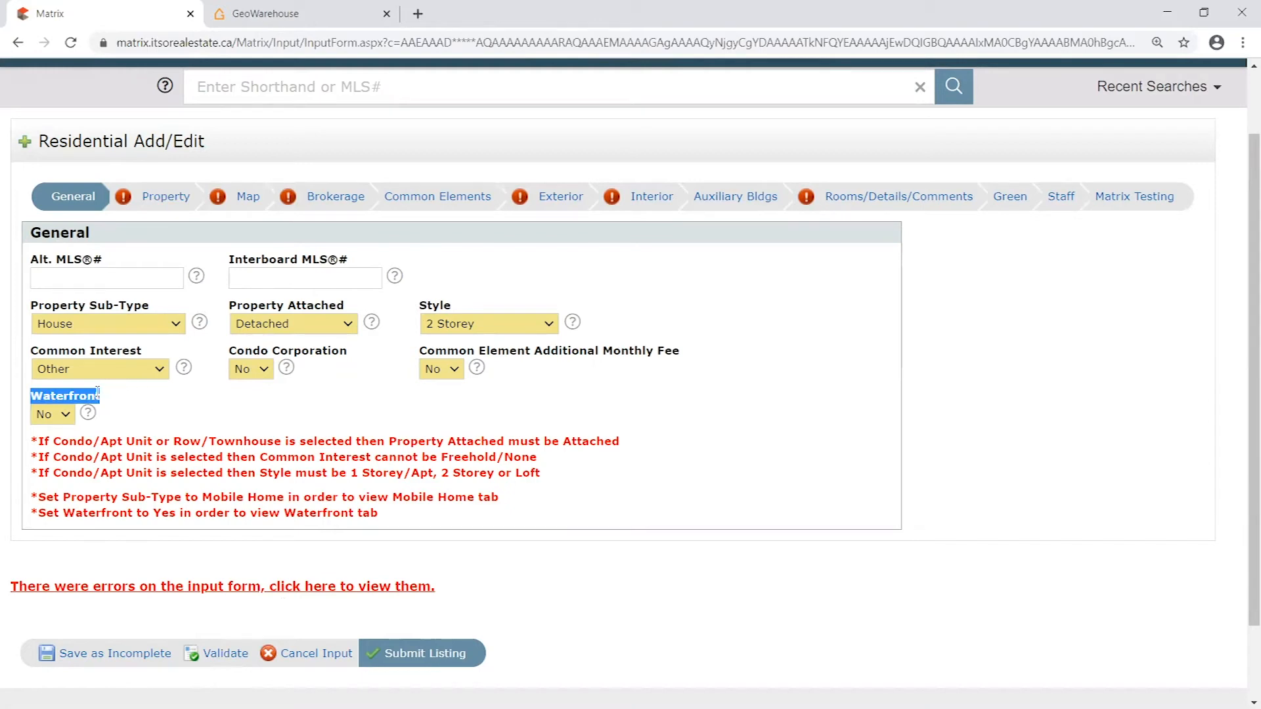
click(84, 393)
drag(27, 396, 106, 393)
click(126, 396)
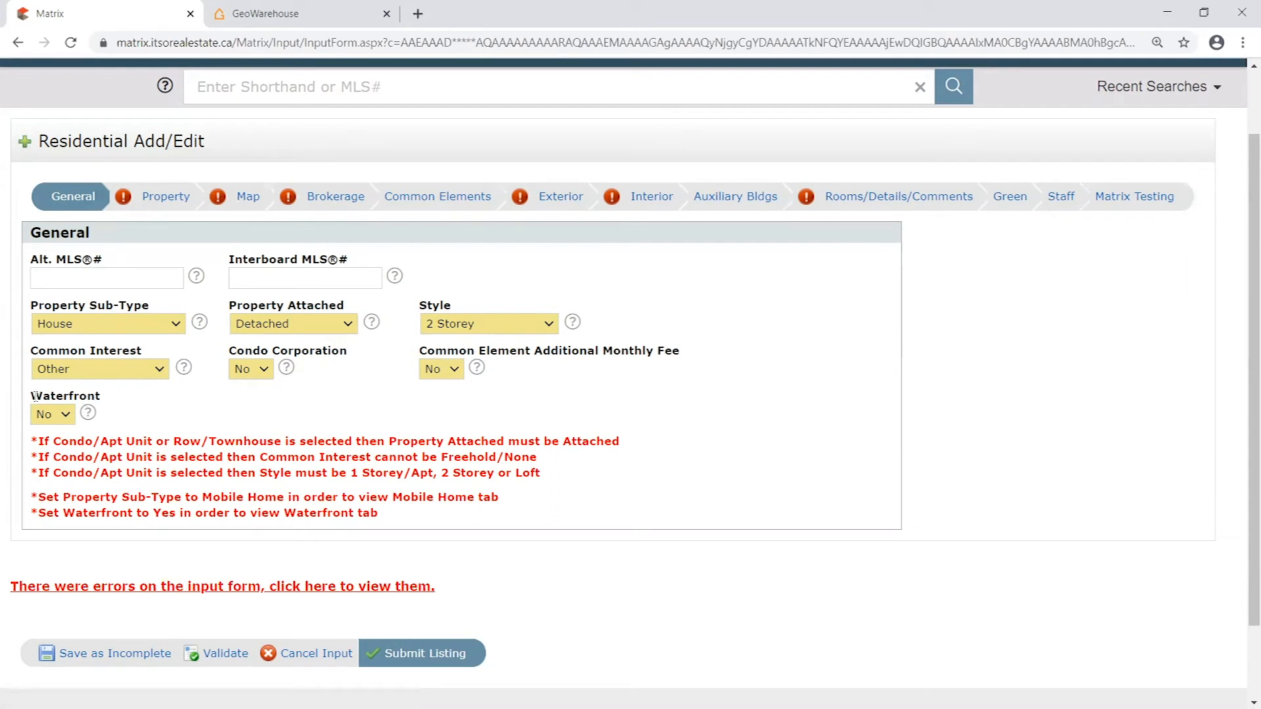
drag(36, 396, 115, 396)
click(106, 397)
click(118, 396)
click(65, 415)
click(46, 445)
click(225, 653)
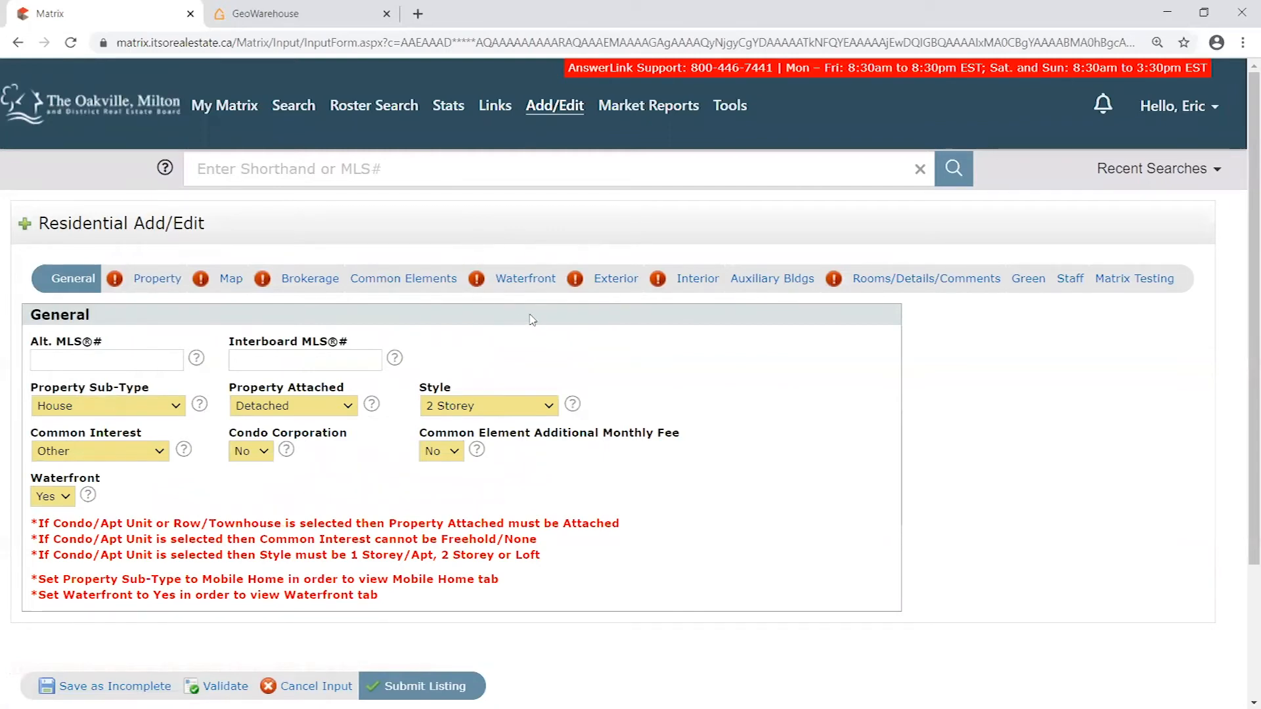
- Set Waterfront back to No and validate the form to remove the Waterfront section
click(66, 500)
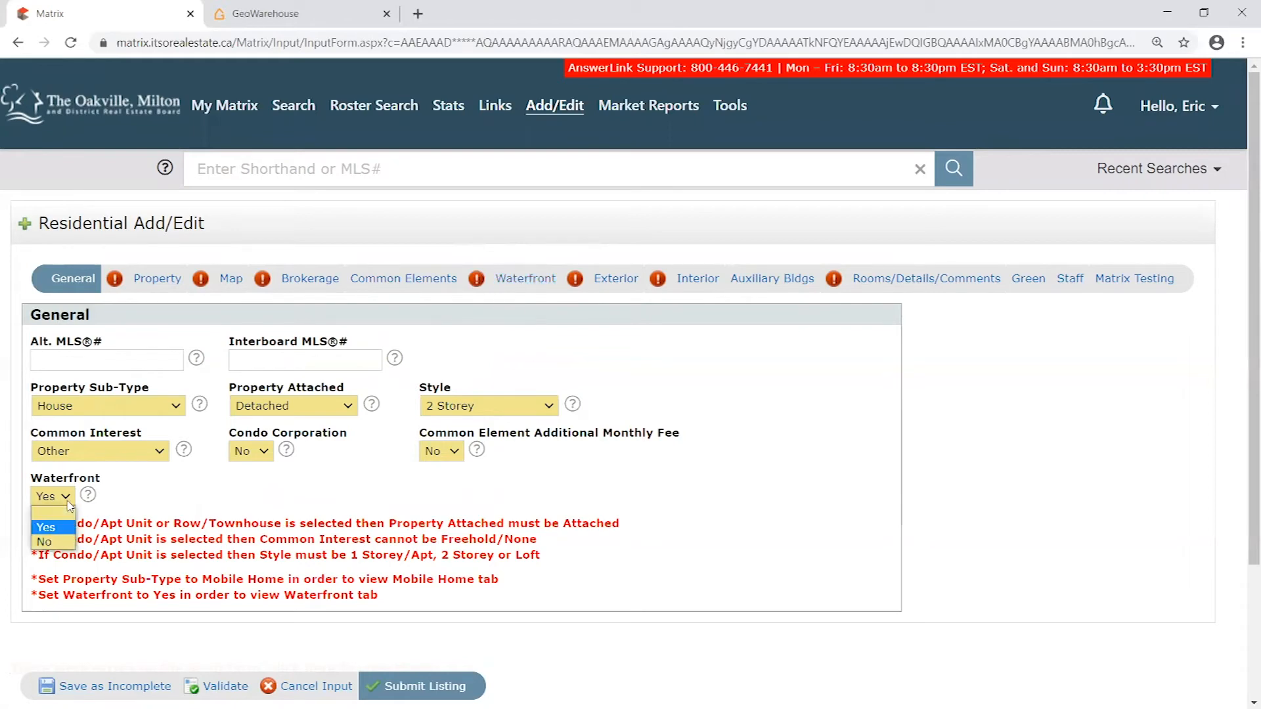
click(58, 541)
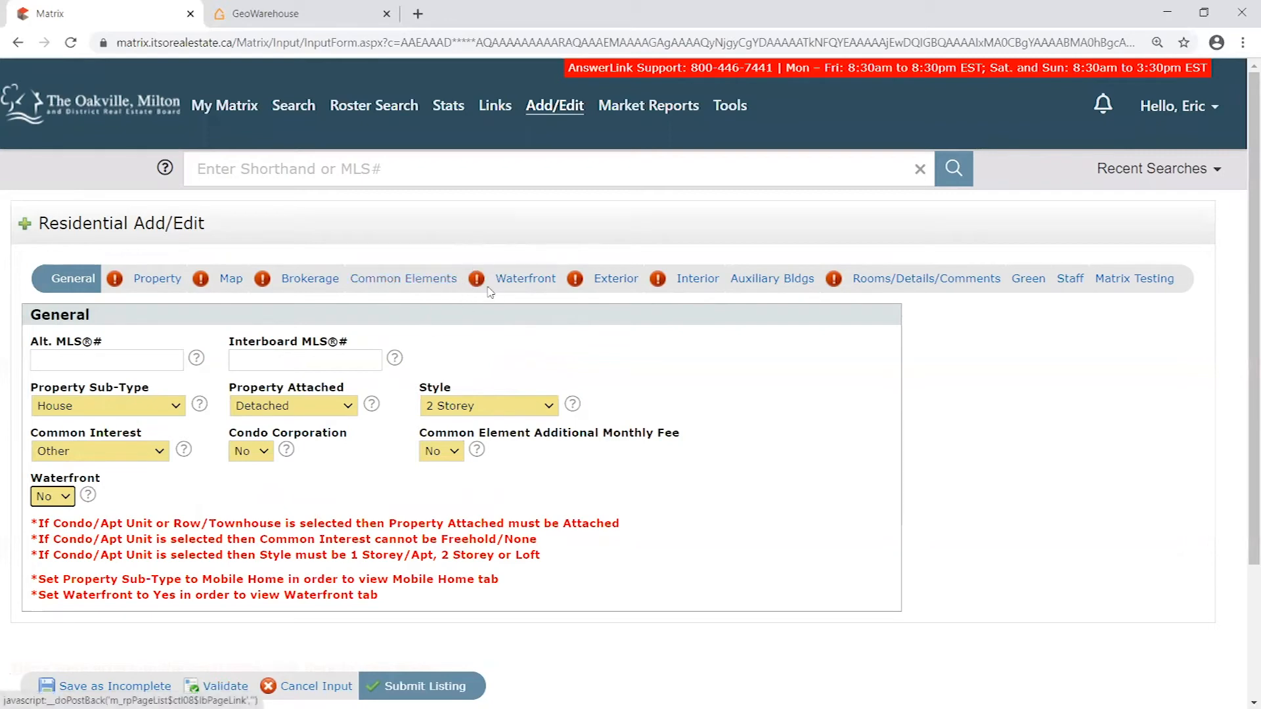
click(223, 686)
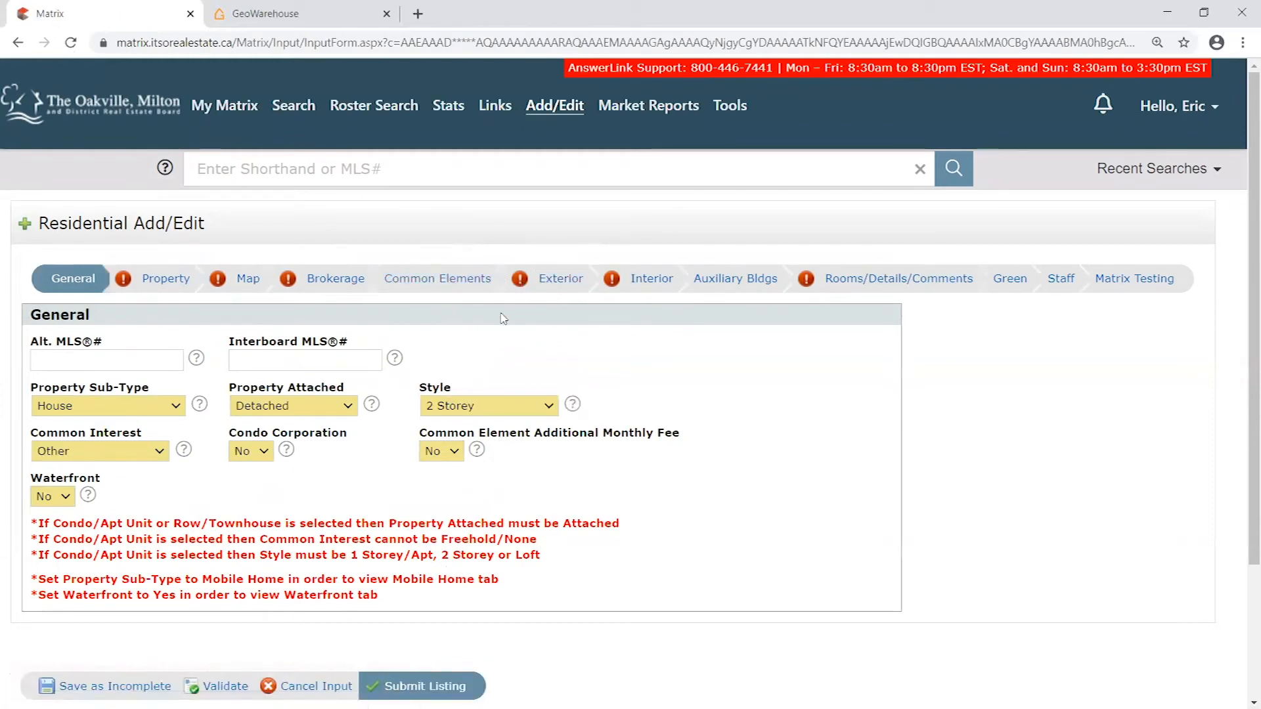
scroll(462, 505, down, 1)
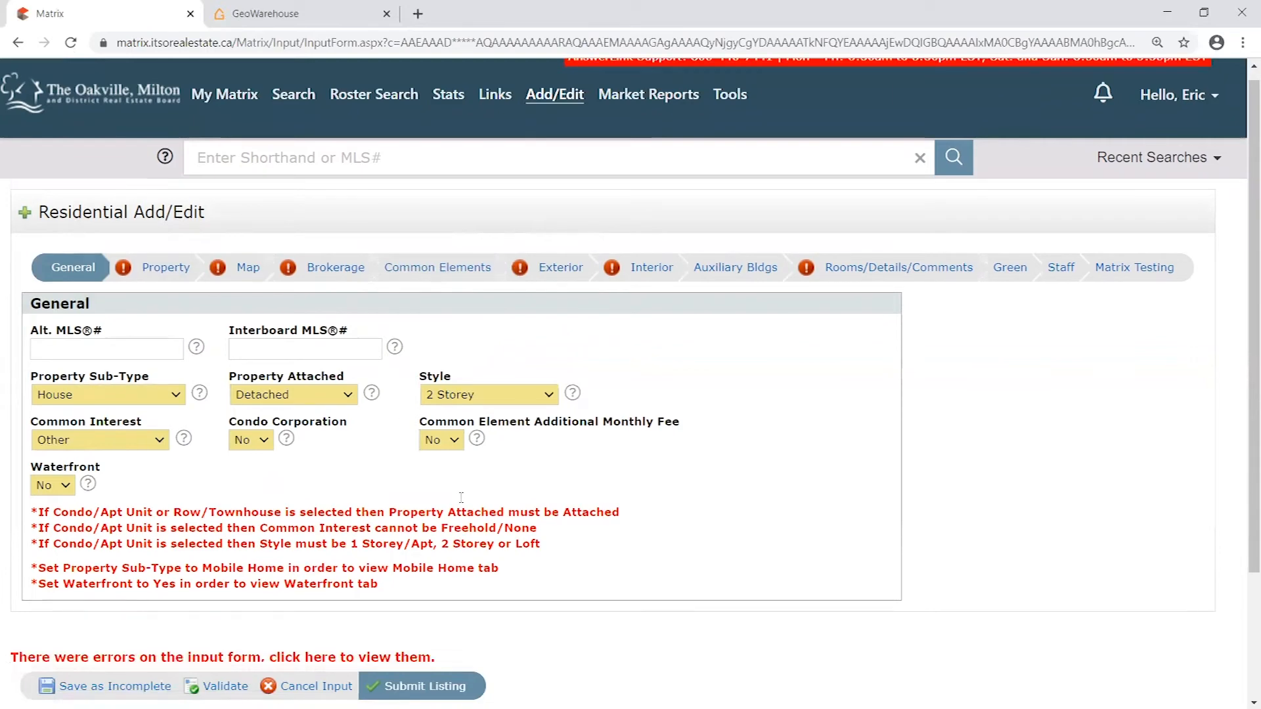
scroll(462, 504, up, 1)
scroll(497, 524, down, 1)
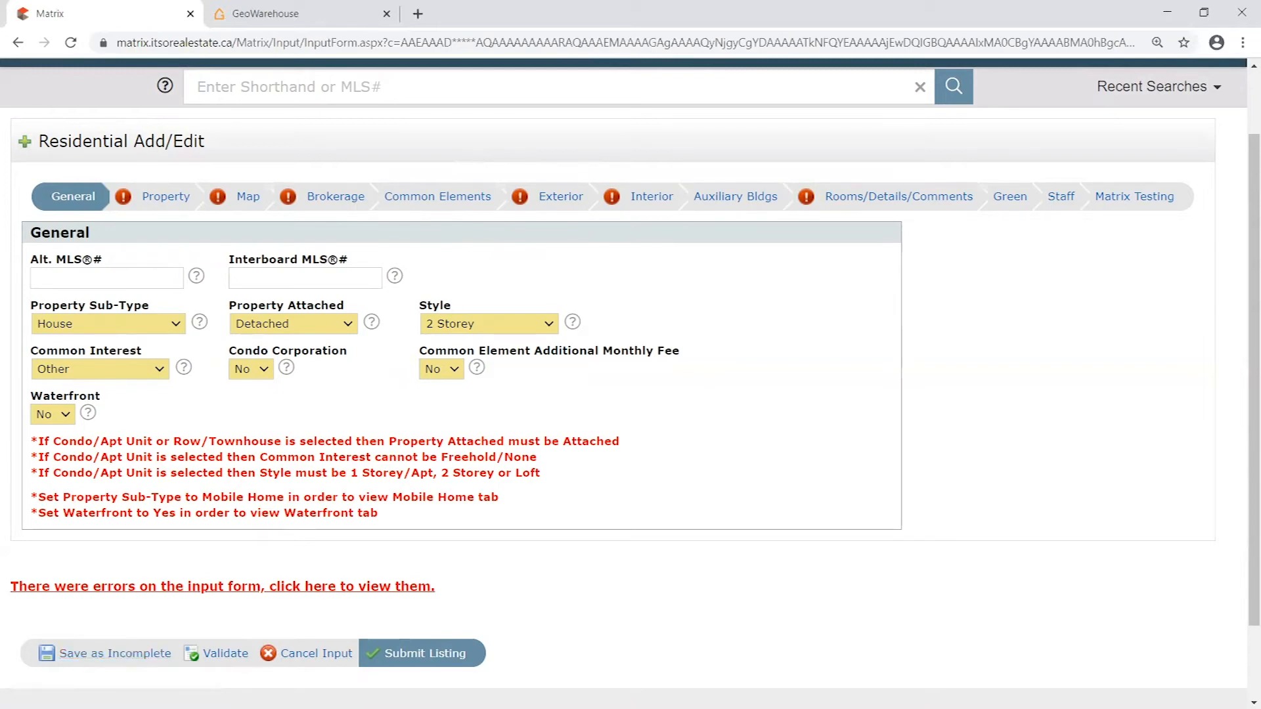
- Try to save the listing as incomplete
click(121, 656)
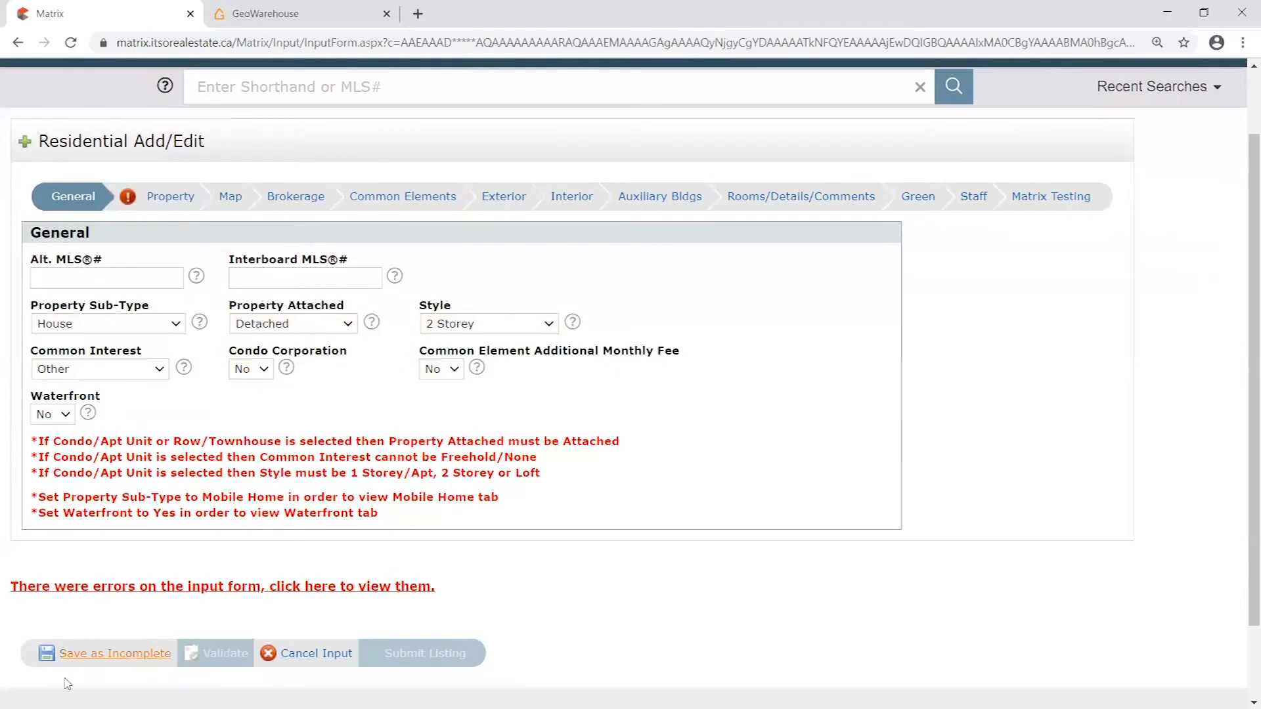
click(100, 662)
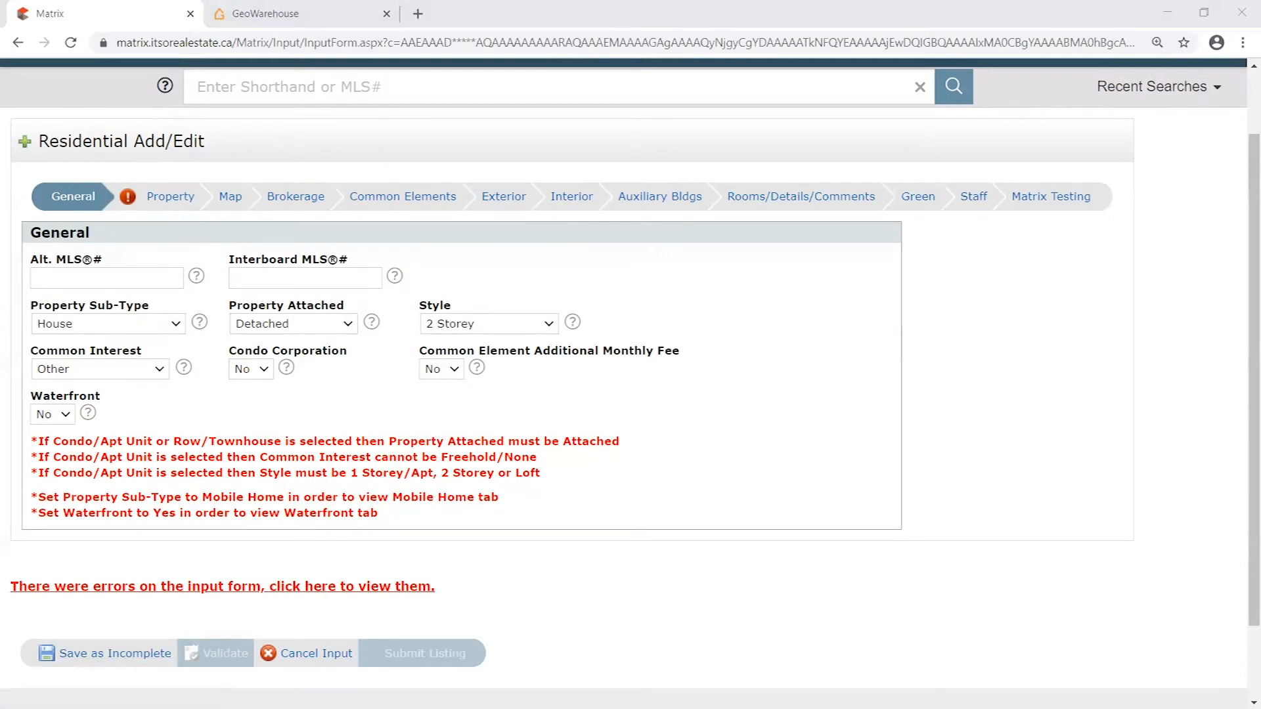
click(248, 496)
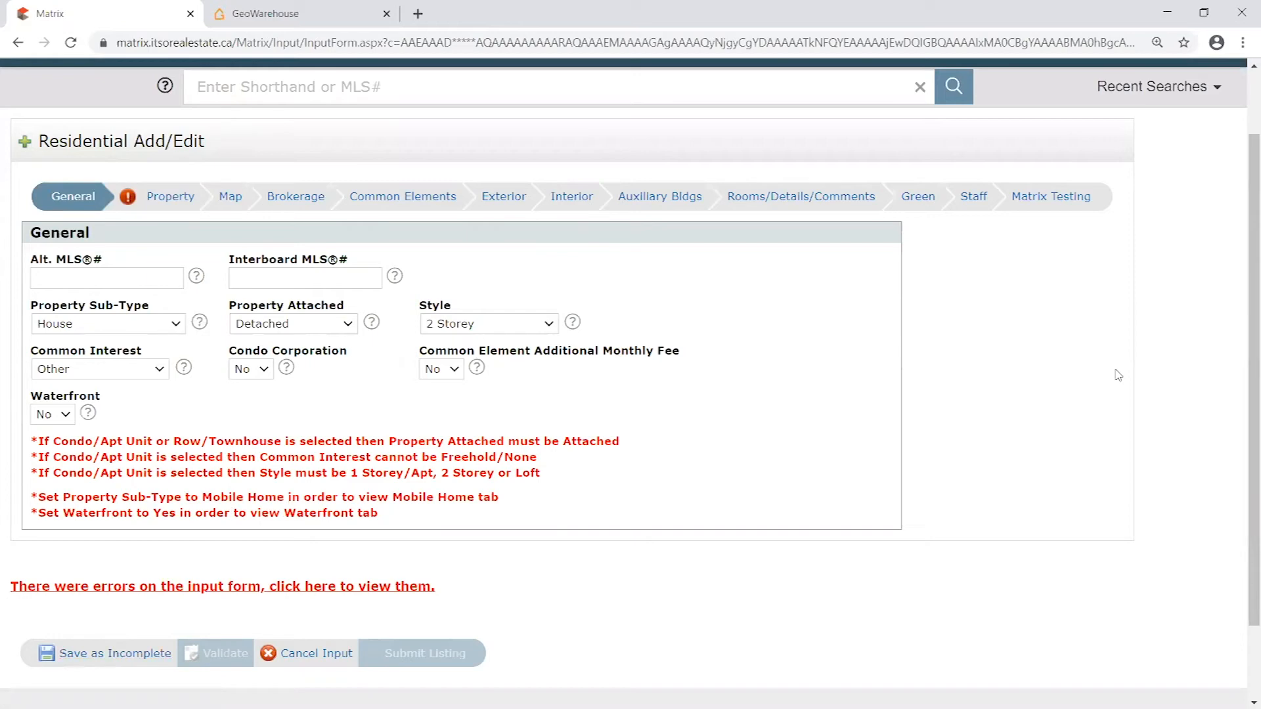
- Open the Property section and look through it for the field flagged with an error
click(172, 201)
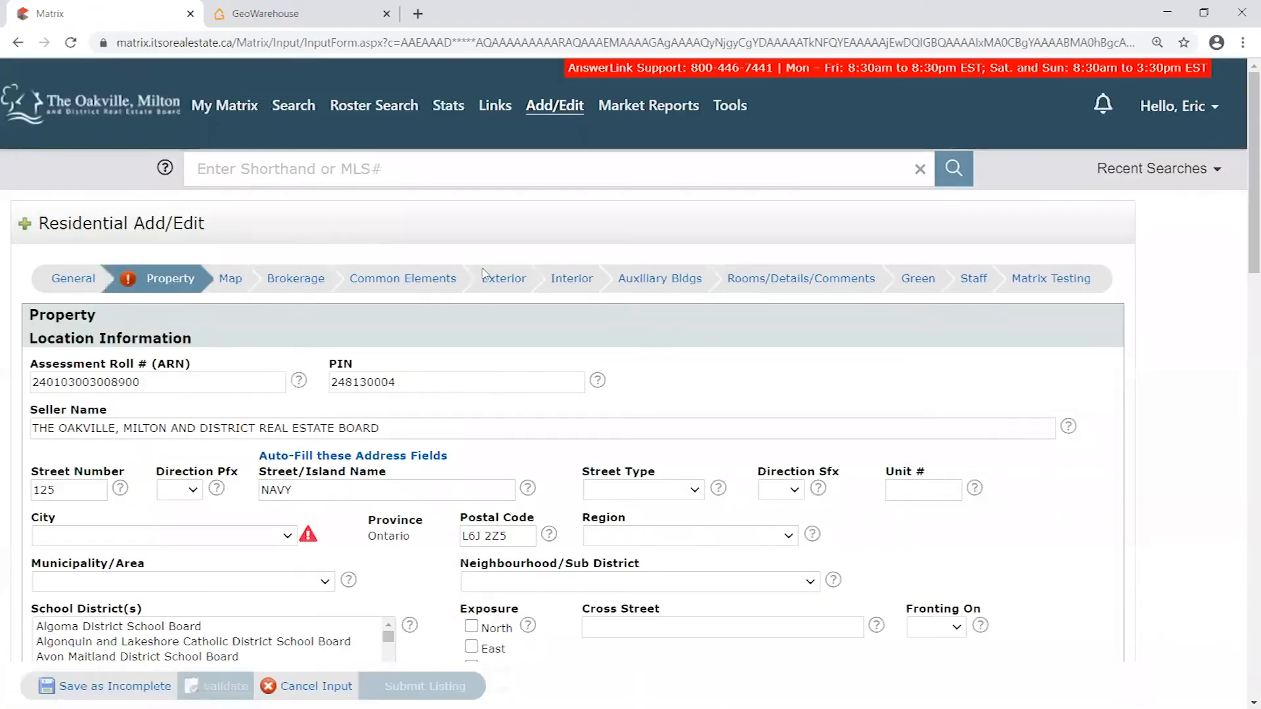
scroll(483, 273, down, 8)
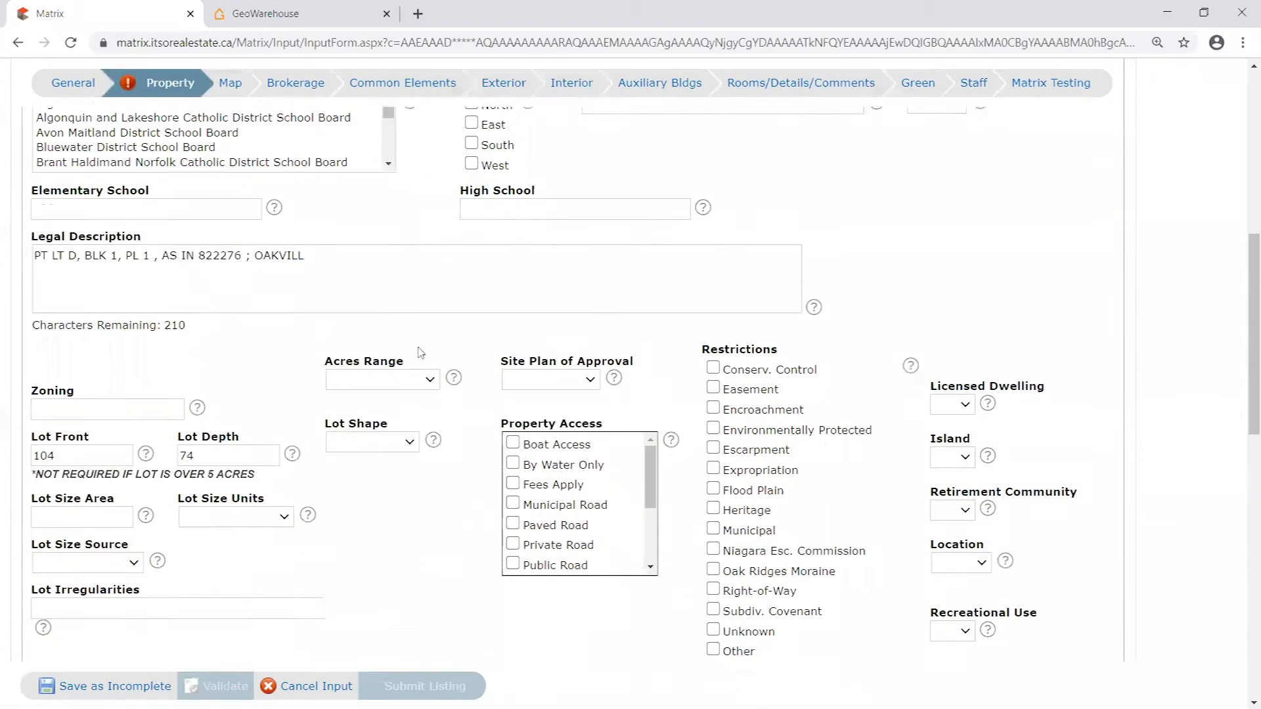
scroll(421, 353, down, 15)
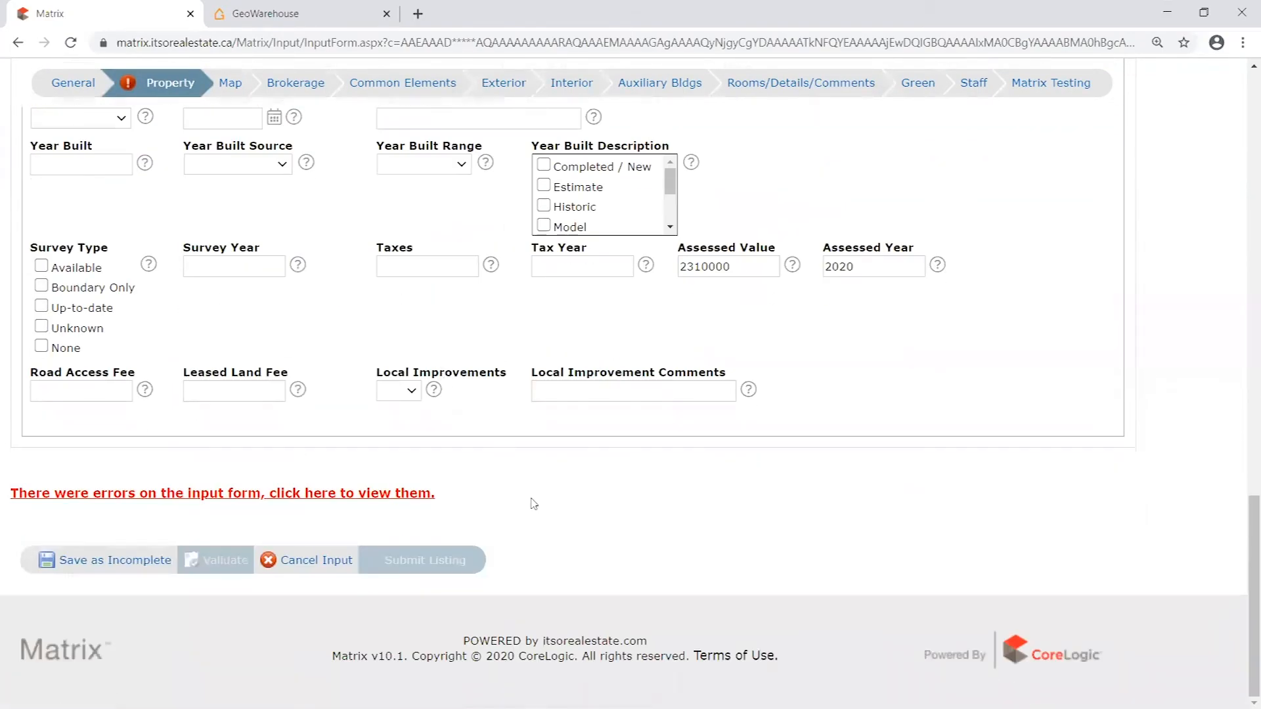
scroll(533, 503, up, 20)
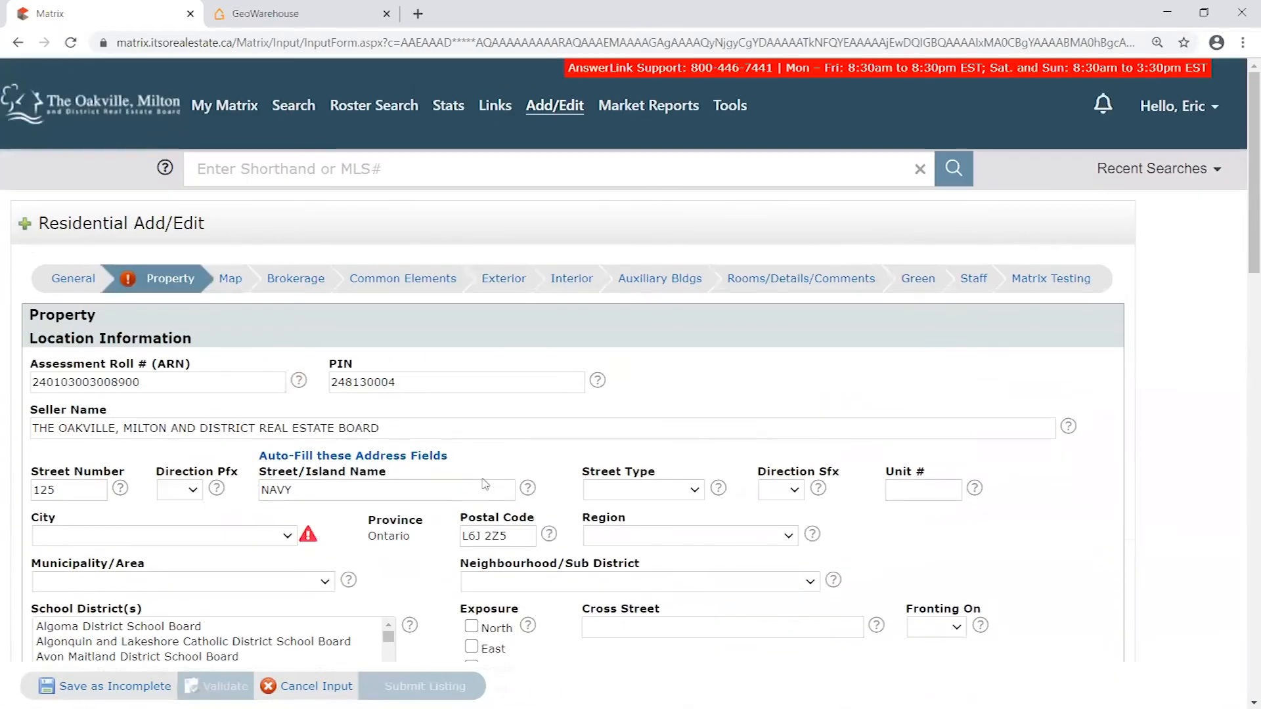
scroll(484, 477, down, 3)
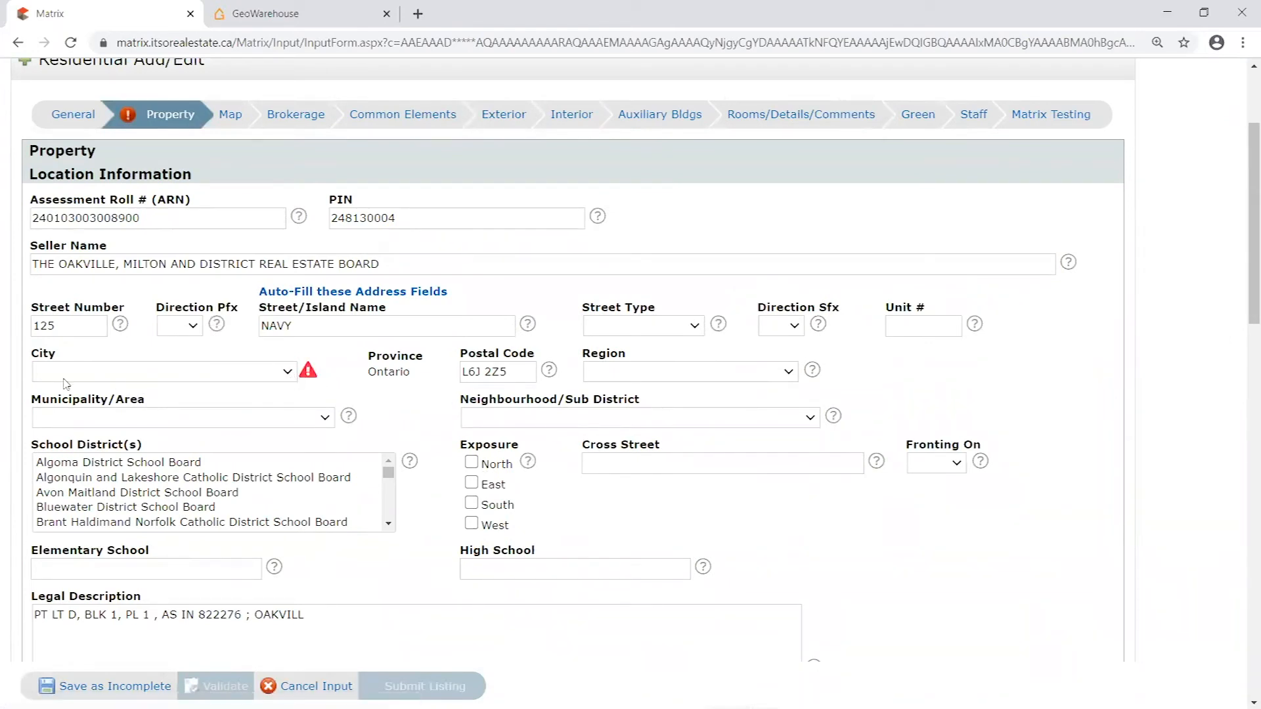
- Set the City to Oakville and save the listing as incomplete
click(287, 373)
click(316, 351)
click(289, 373)
key(o)
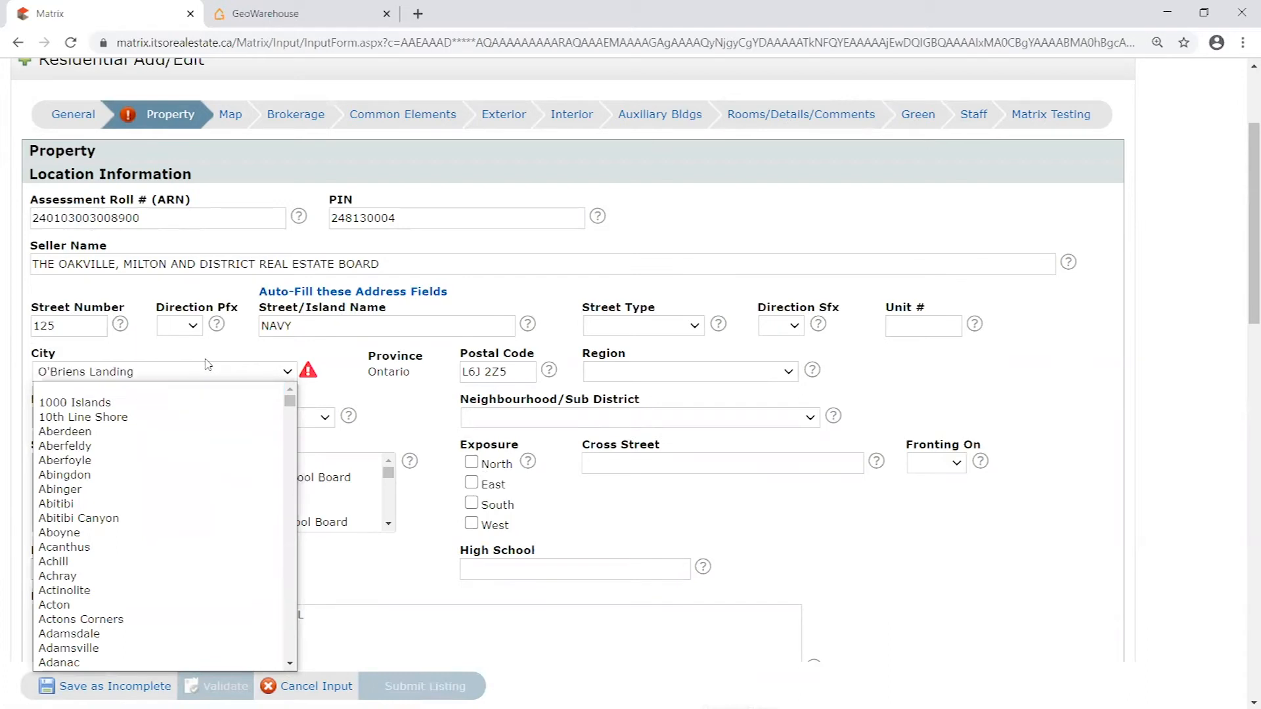
key(a)
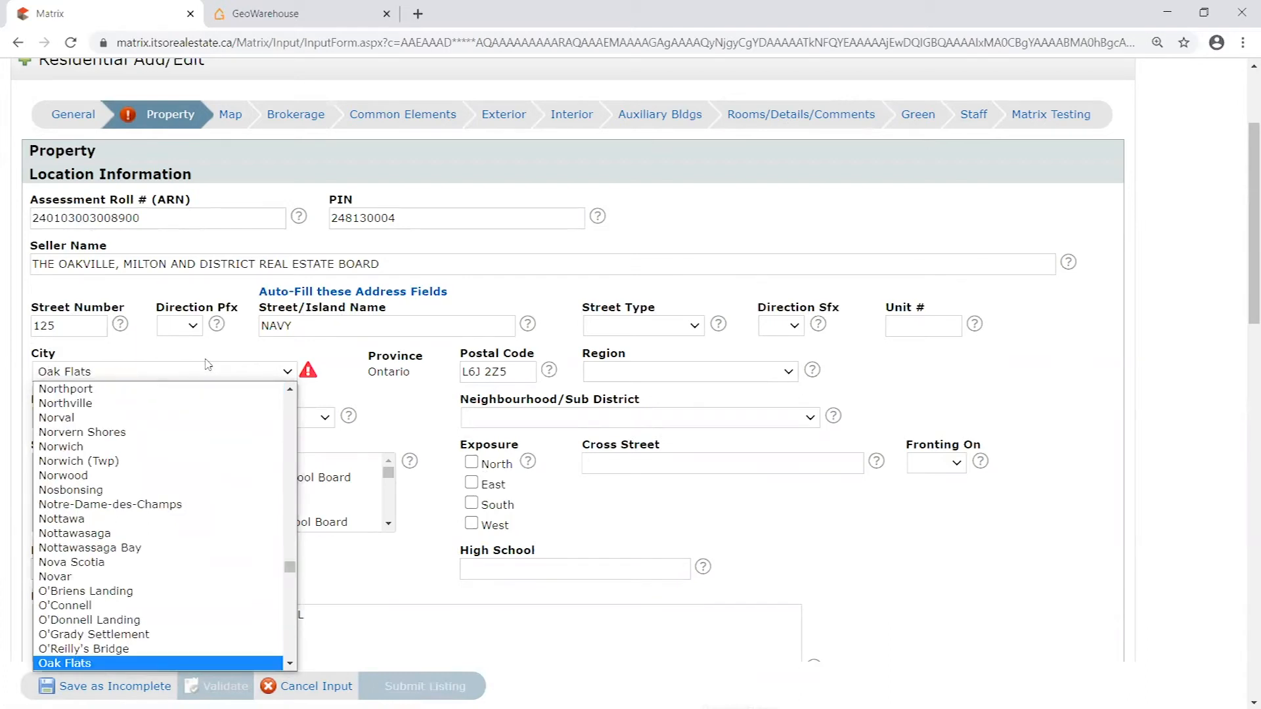
scroll(99, 564, down, 3)
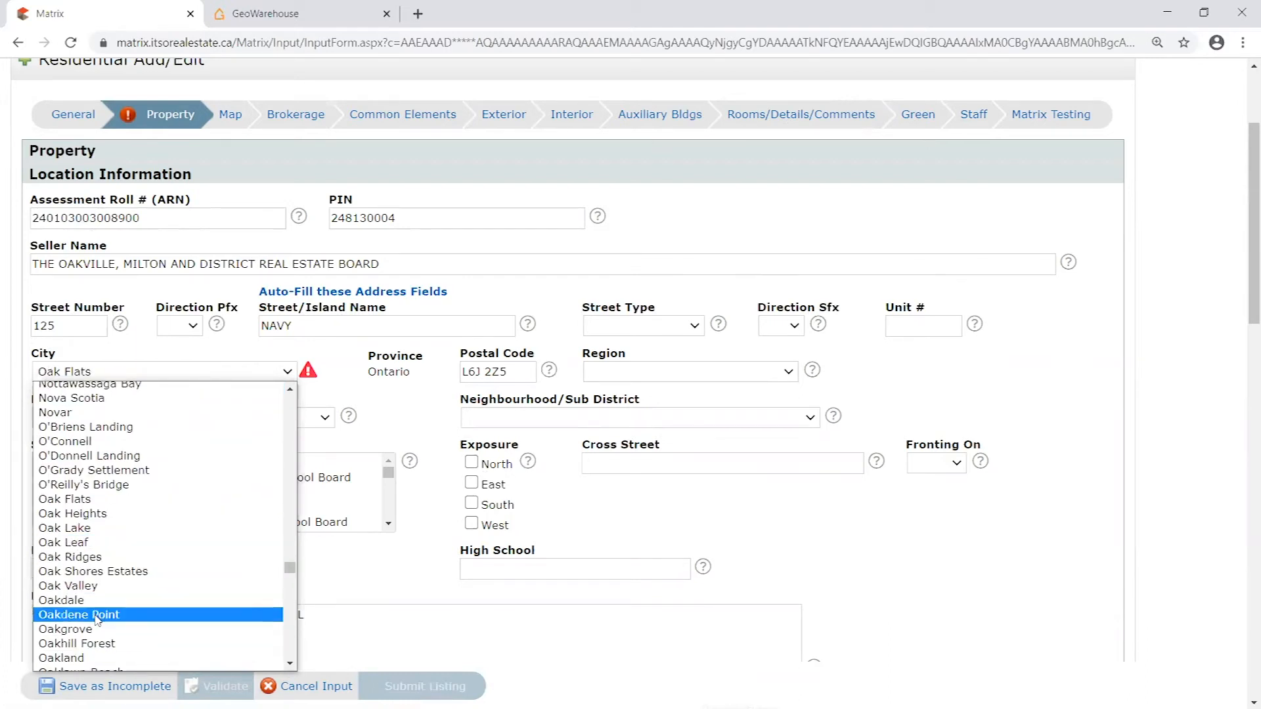
right_click(298, 664)
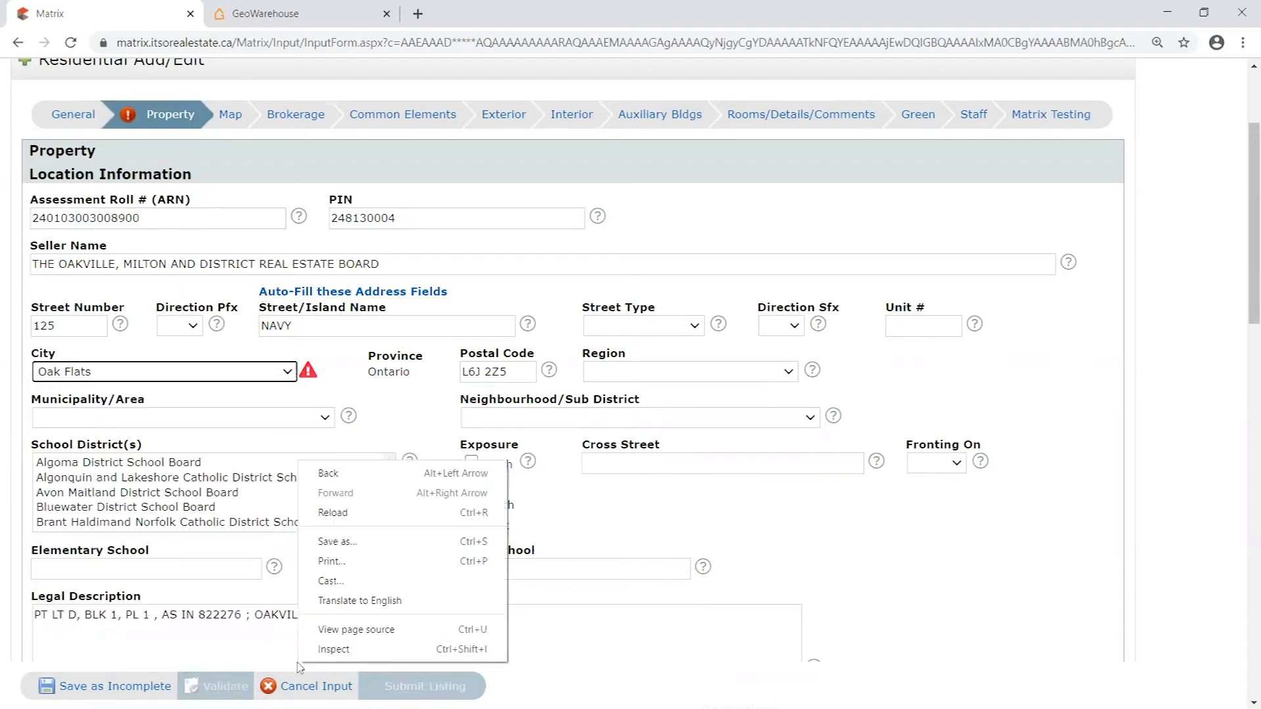
click(289, 373)
click(289, 373)
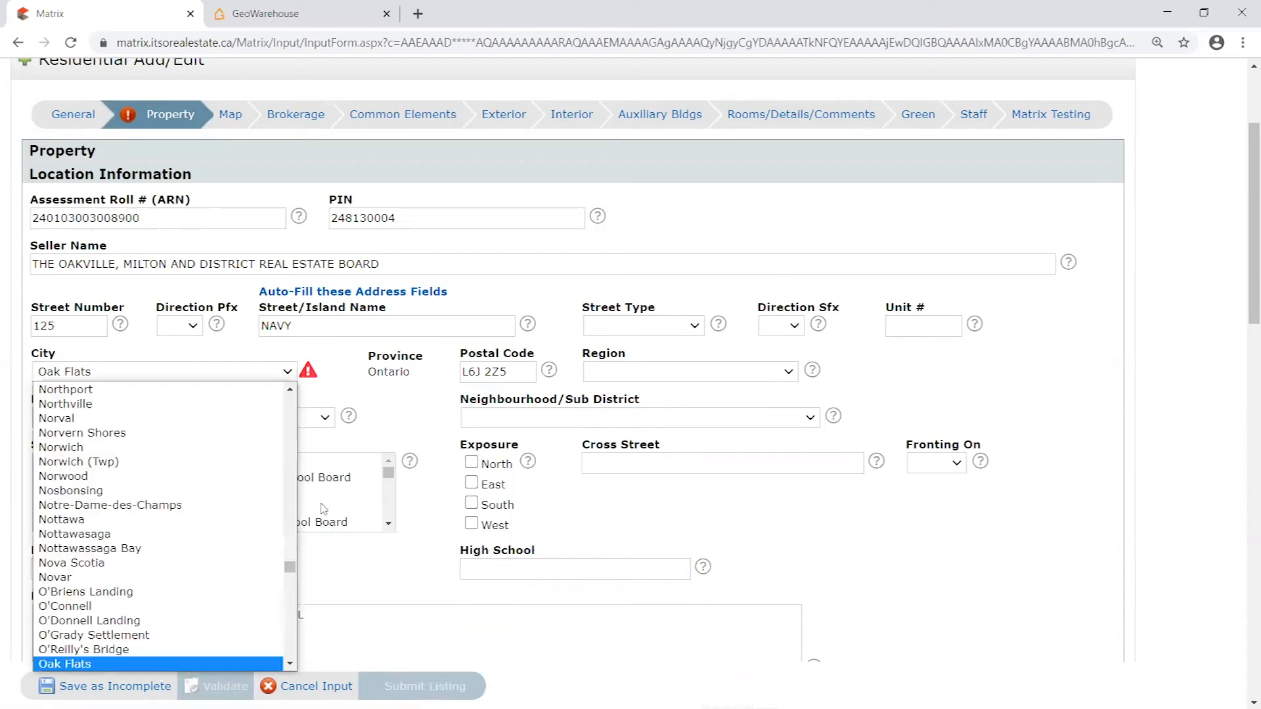
click(290, 664)
click(289, 664)
click(289, 663)
click(290, 664)
click(290, 664)
click(289, 664)
click(290, 664)
click(290, 664)
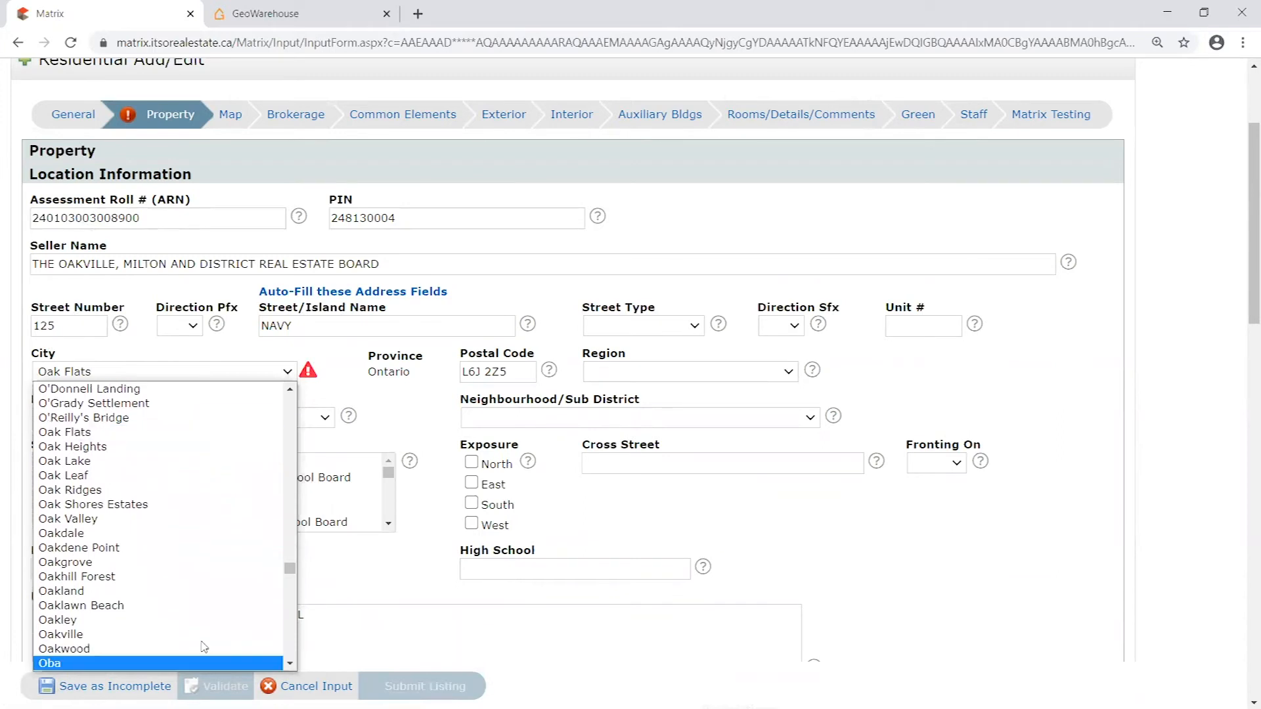
click(157, 634)
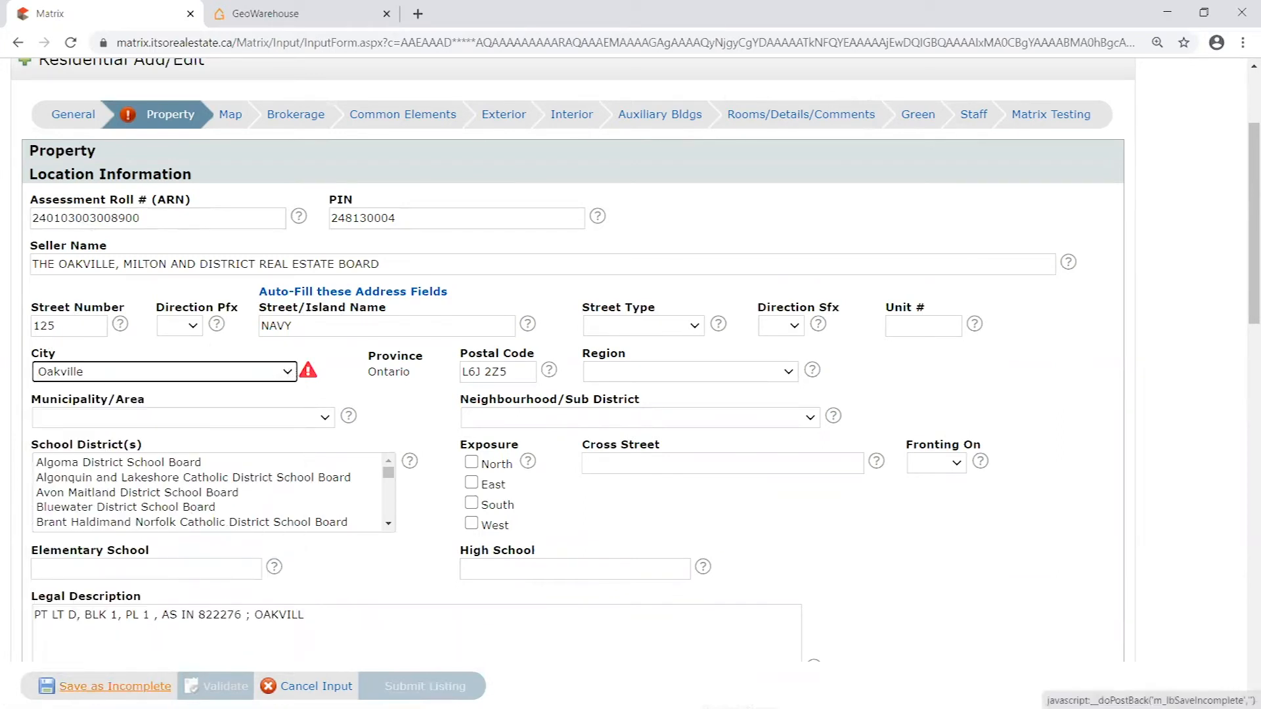
click(115, 685)
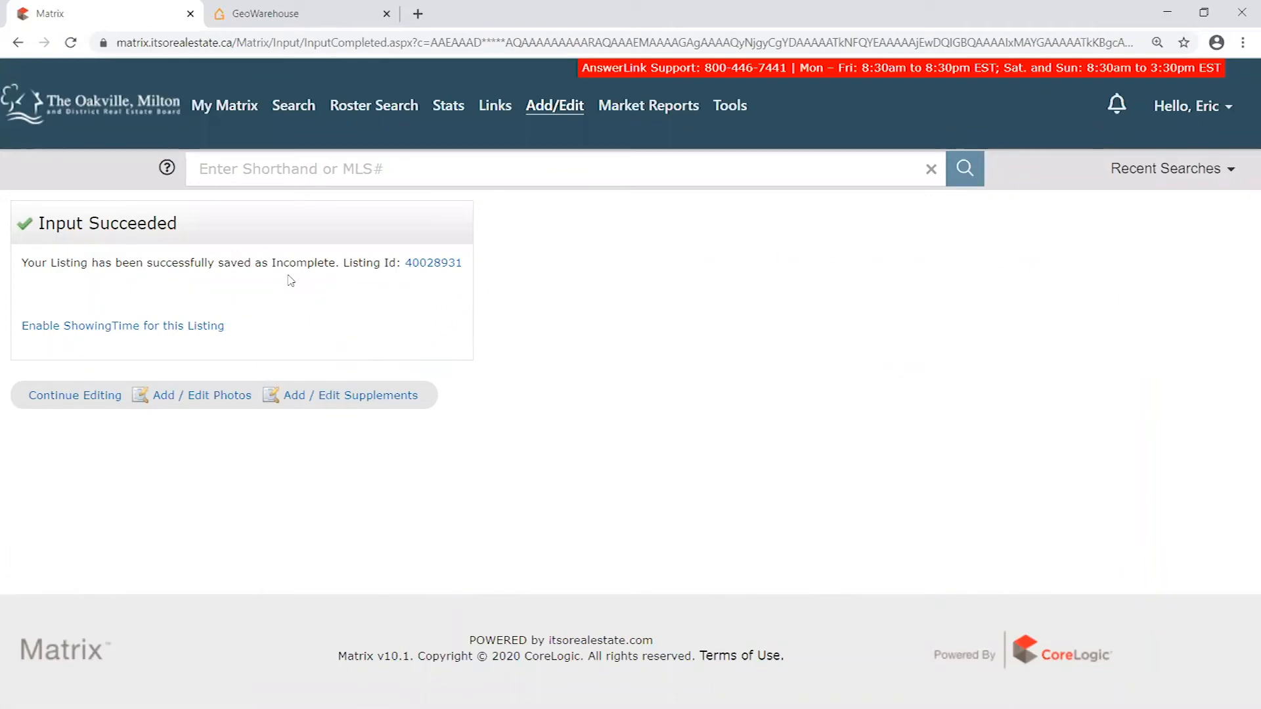
- Enlarge the save confirmation page and highlight its heading, message and listing ID before restoring the page size
key(ctrl+plus)
key(ctrl+plus)
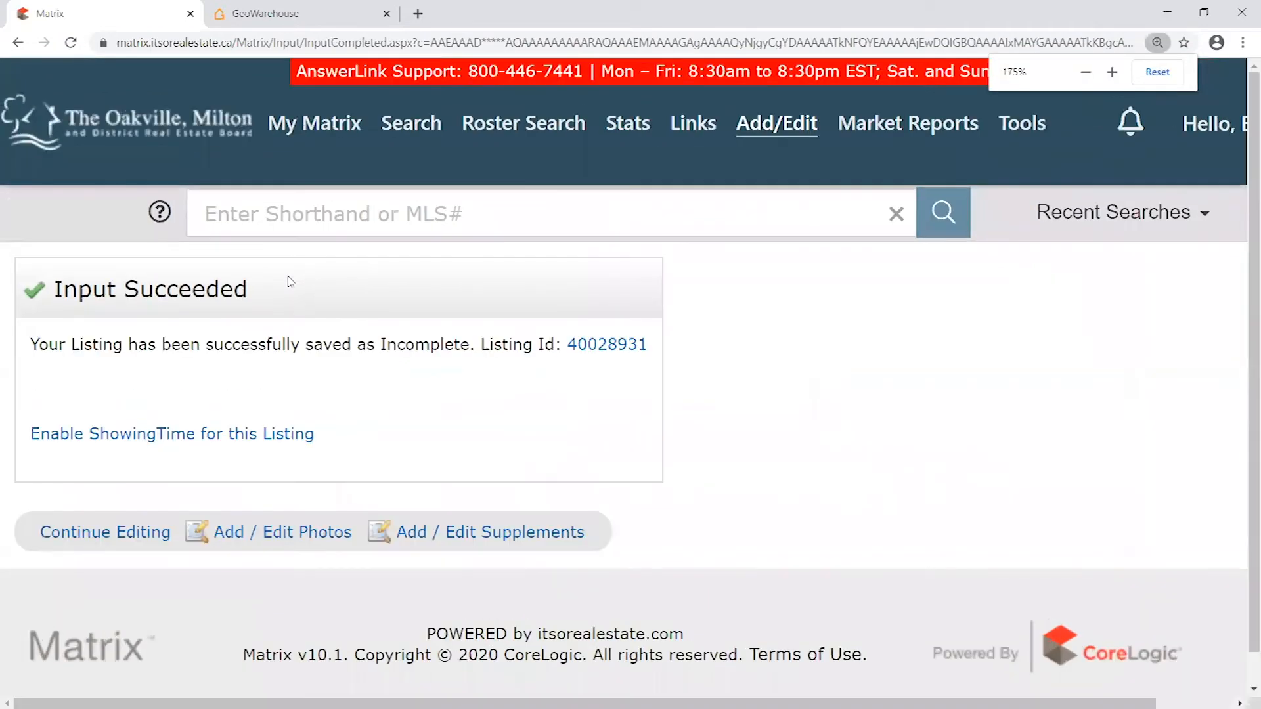
drag(58, 289, 271, 294)
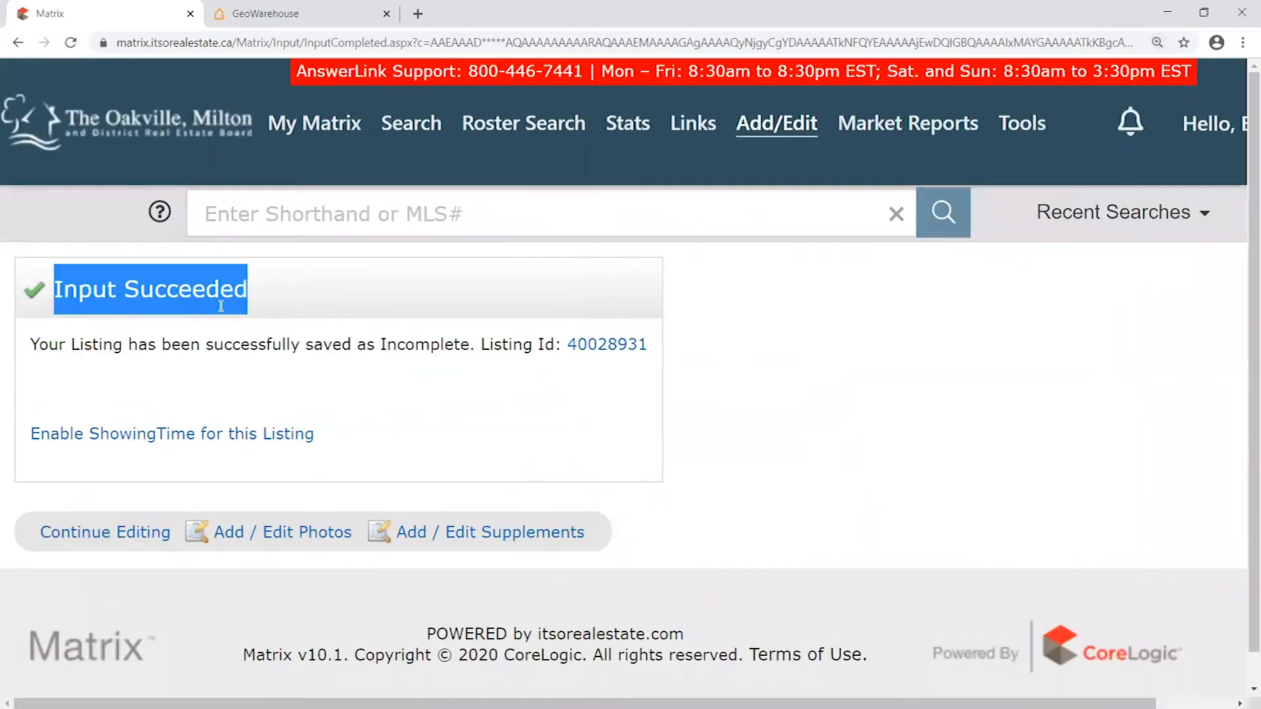
drag(31, 344, 543, 344)
drag(650, 345, 561, 345)
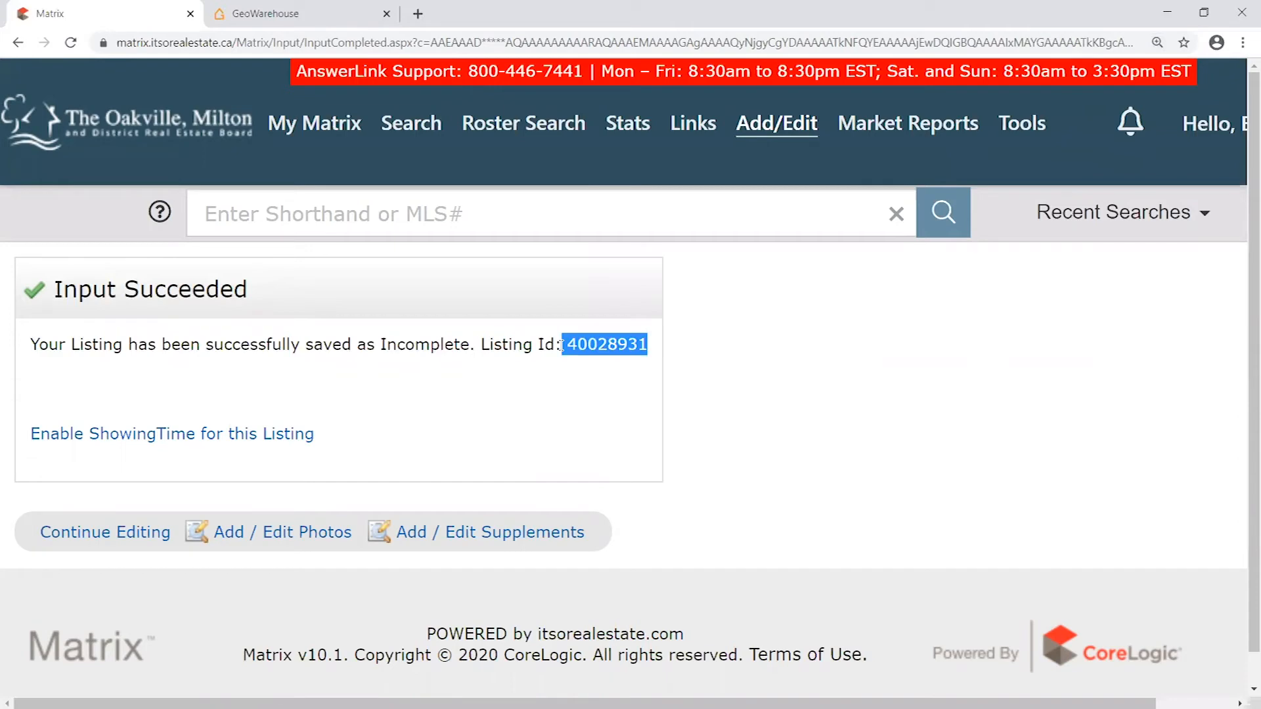
drag(39, 344, 543, 337)
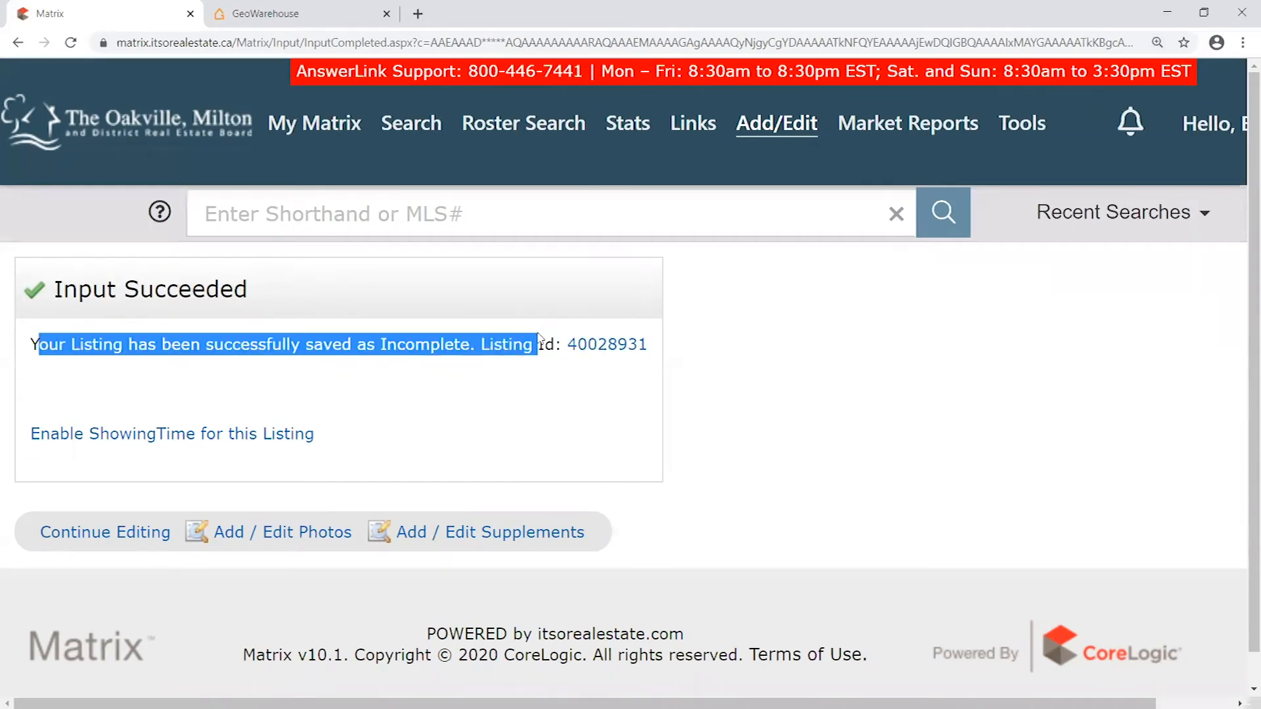
click(345, 346)
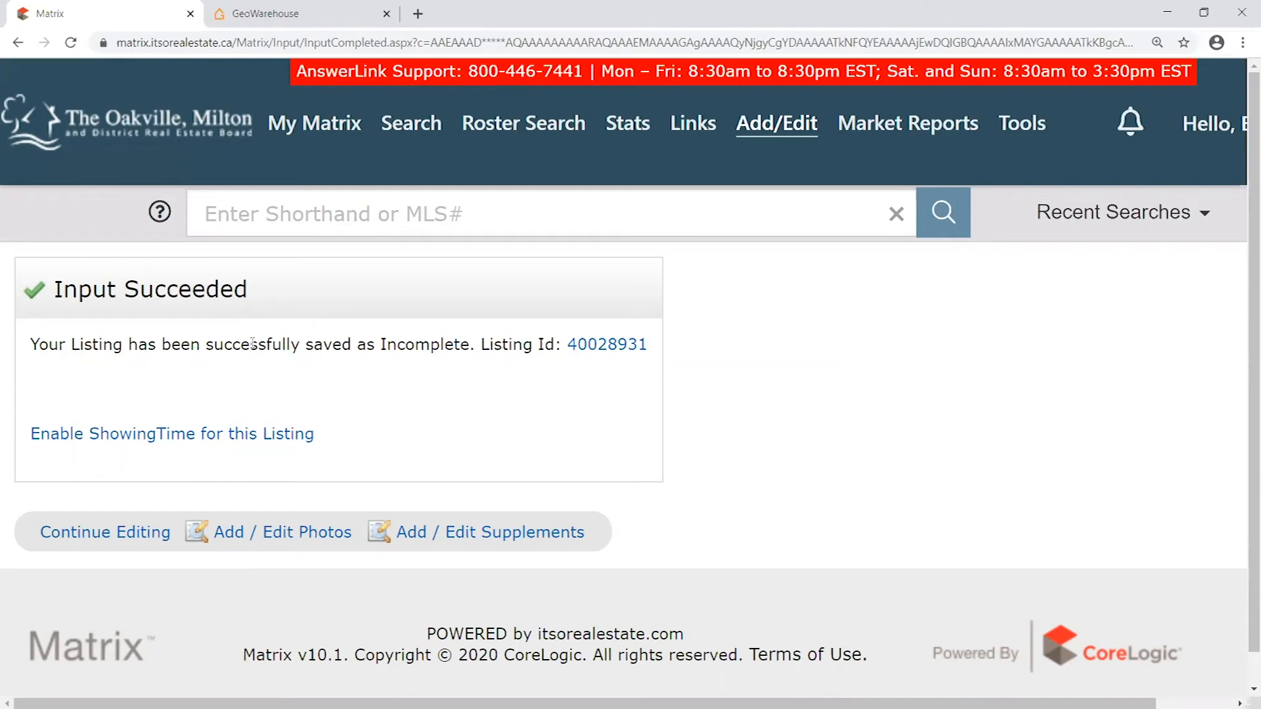
drag(32, 346, 845, 394)
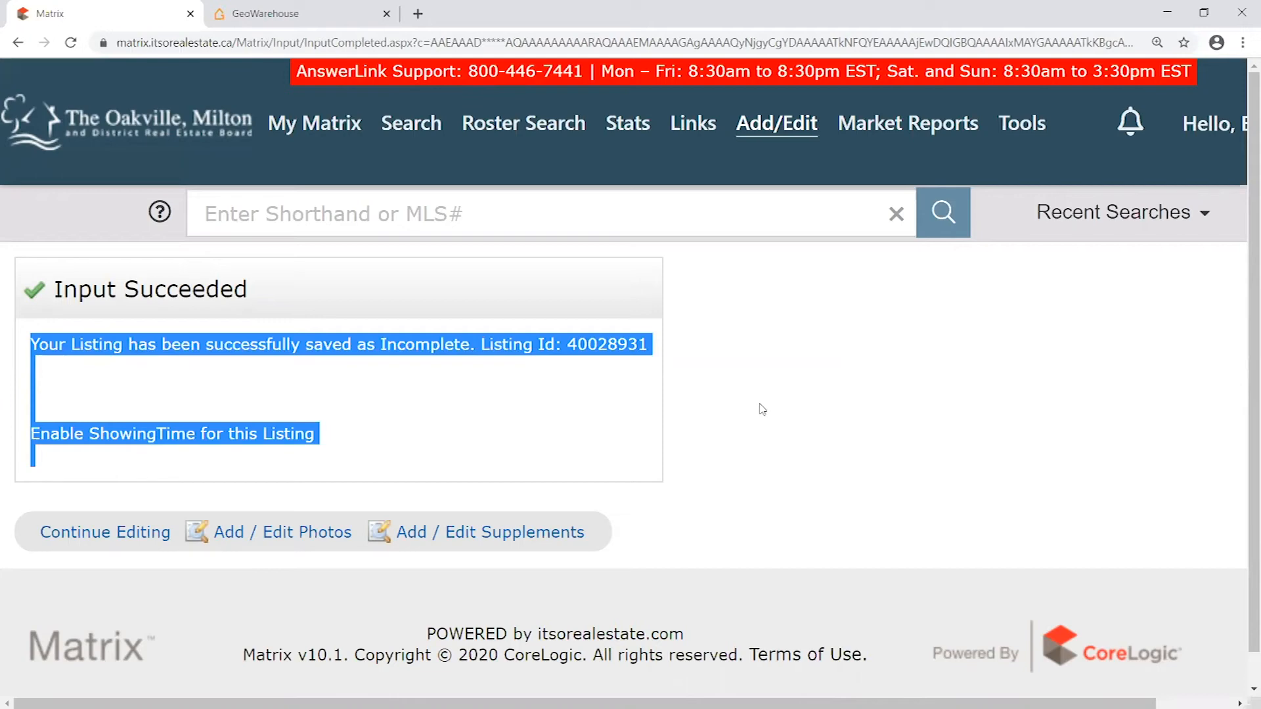
click(182, 346)
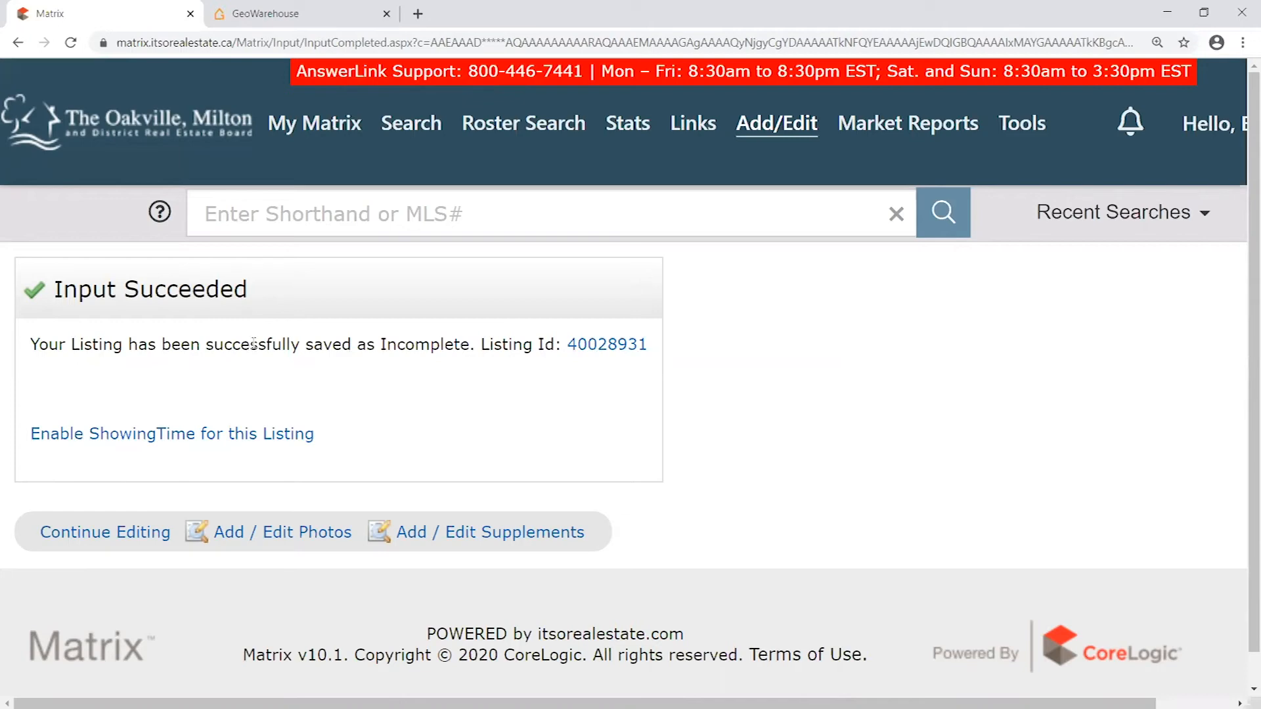
drag(665, 345, 431, 346)
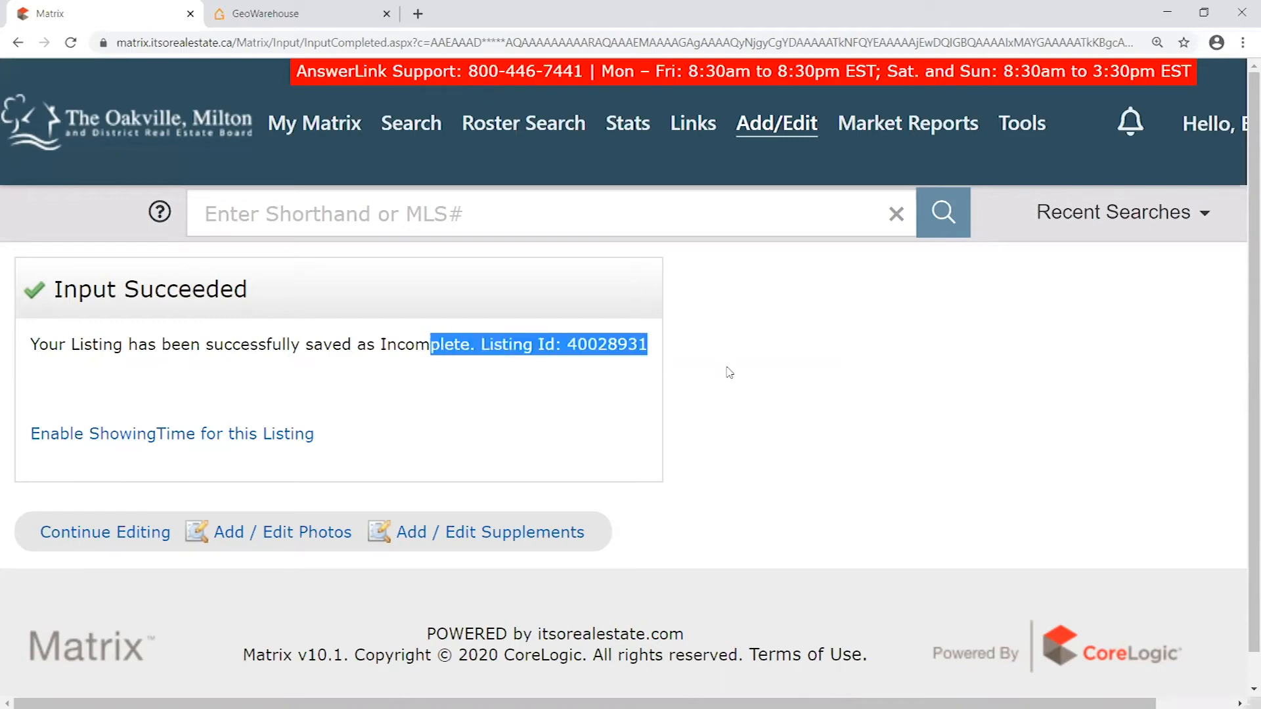
key(ctrl+minus)
key(ctrl+minus)
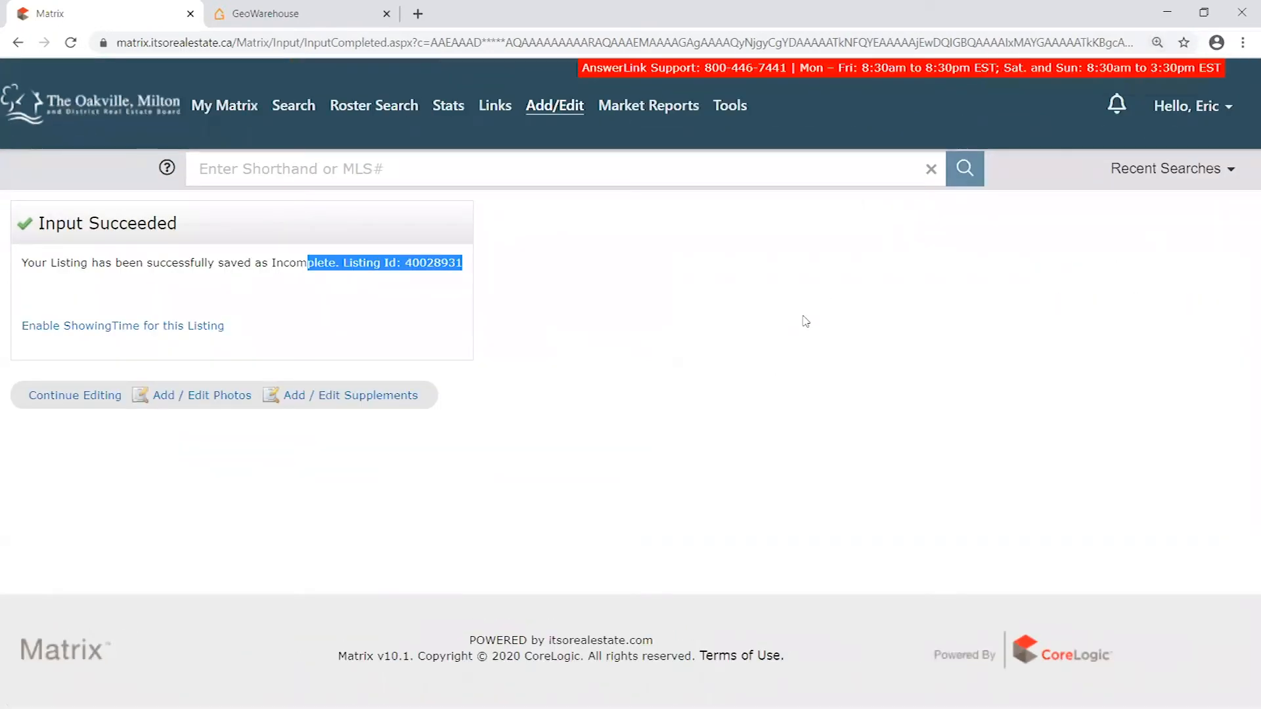
click(484, 267)
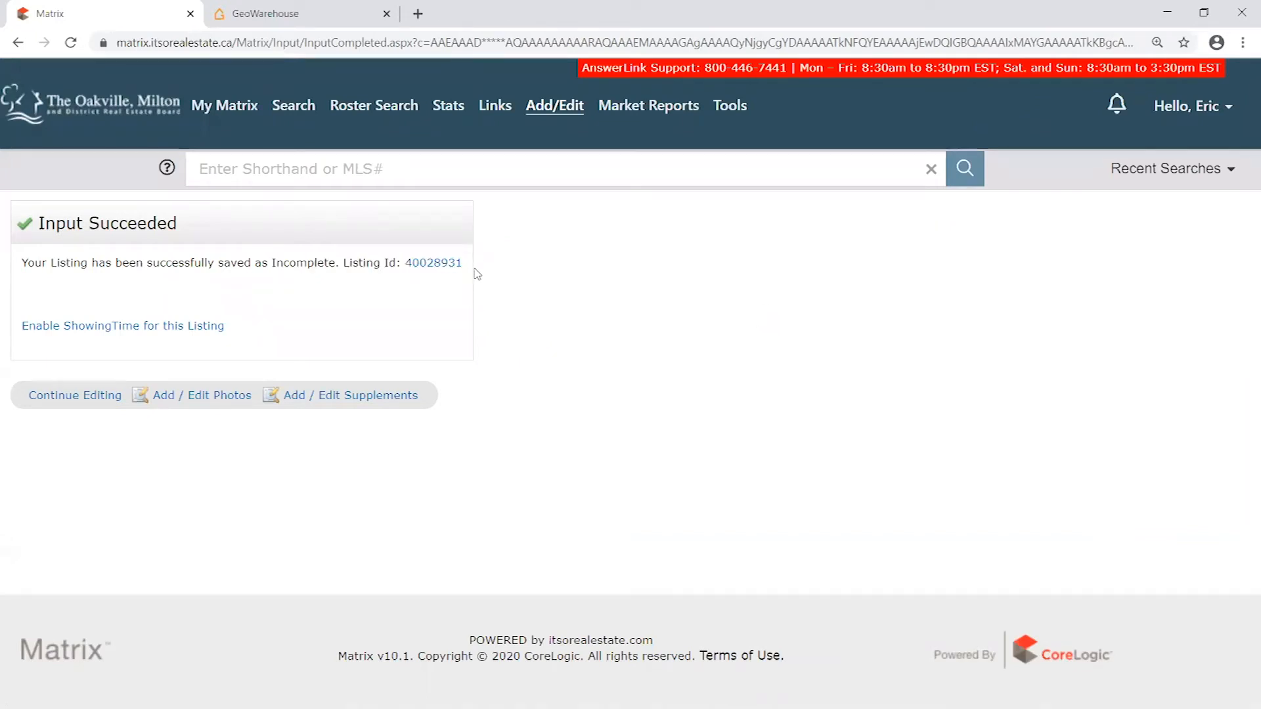
- Continue editing the saved listing and validate it to flag the missing required fields in the Property section
click(74, 397)
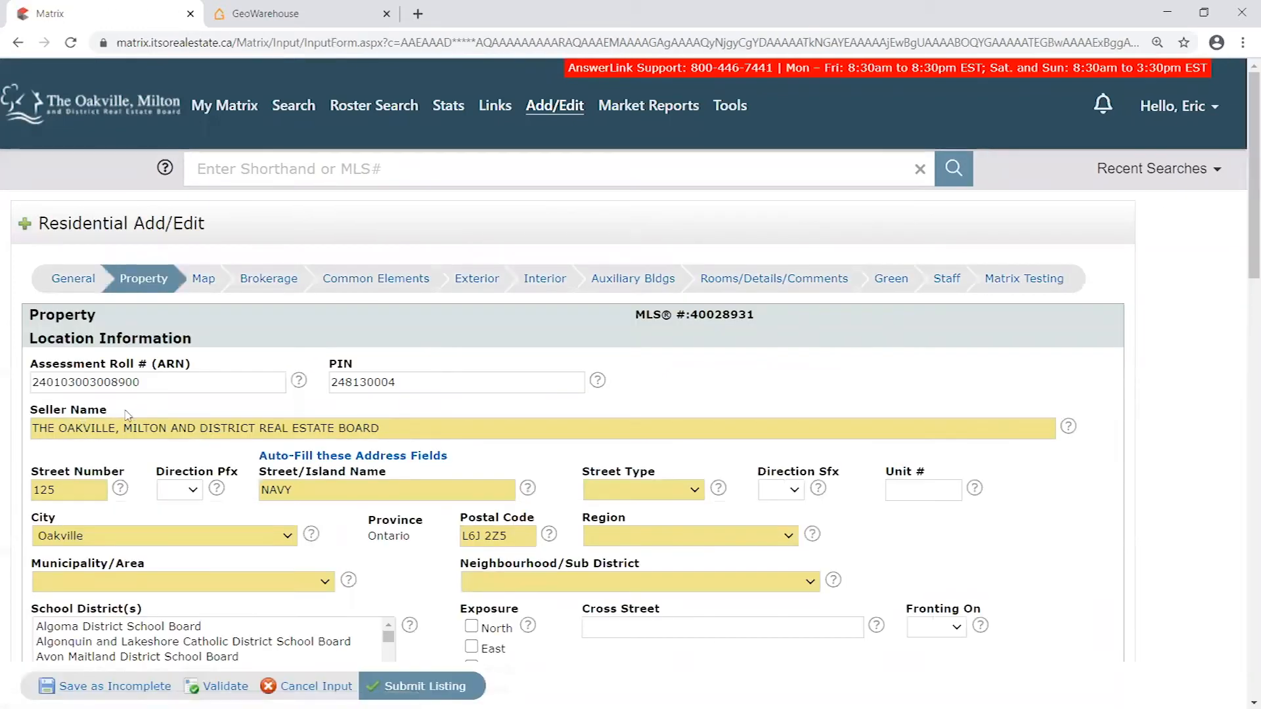
scroll(168, 361, down, 2)
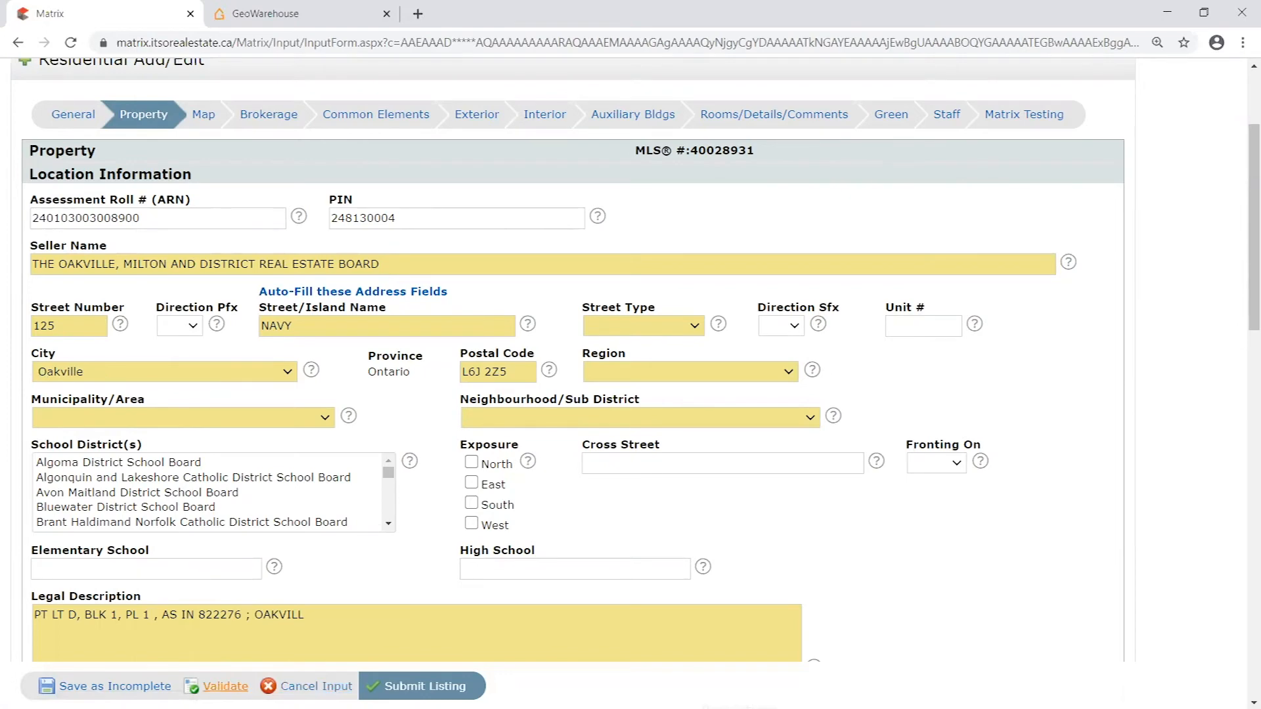
click(226, 686)
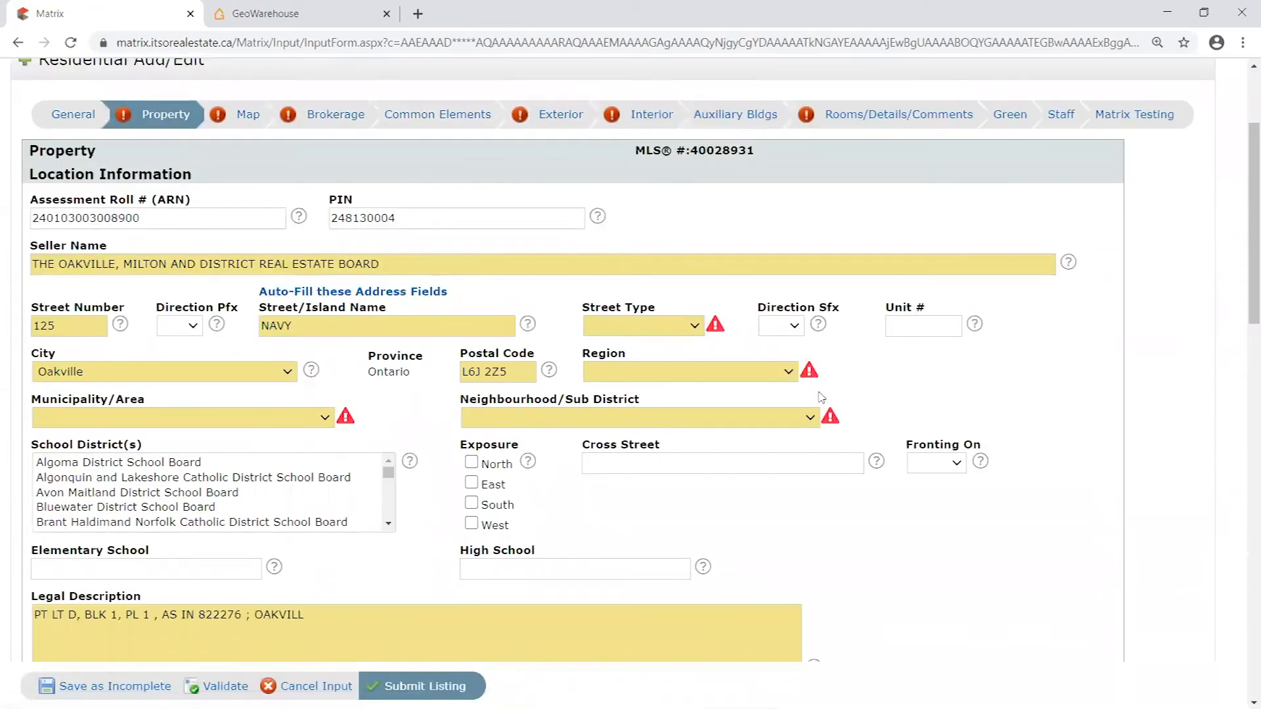
scroll(943, 468, down, 4)
scroll(367, 544, up, 6)
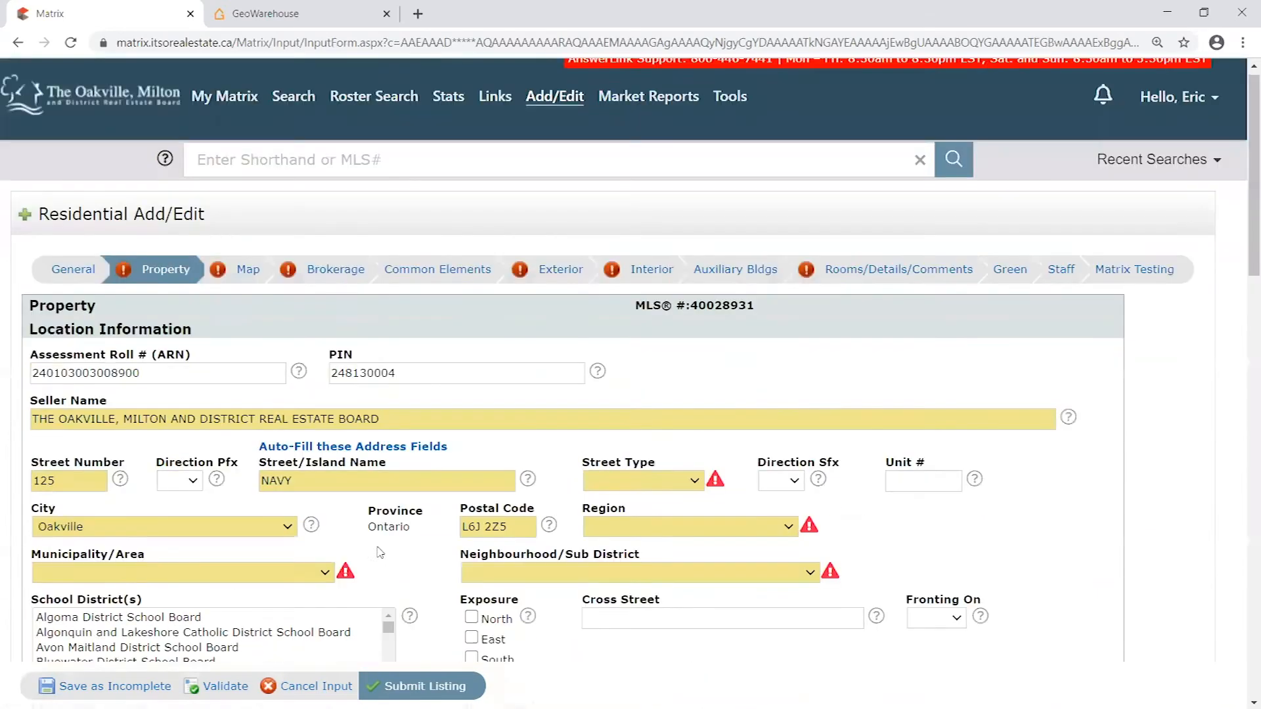
scroll(358, 412, down, 2)
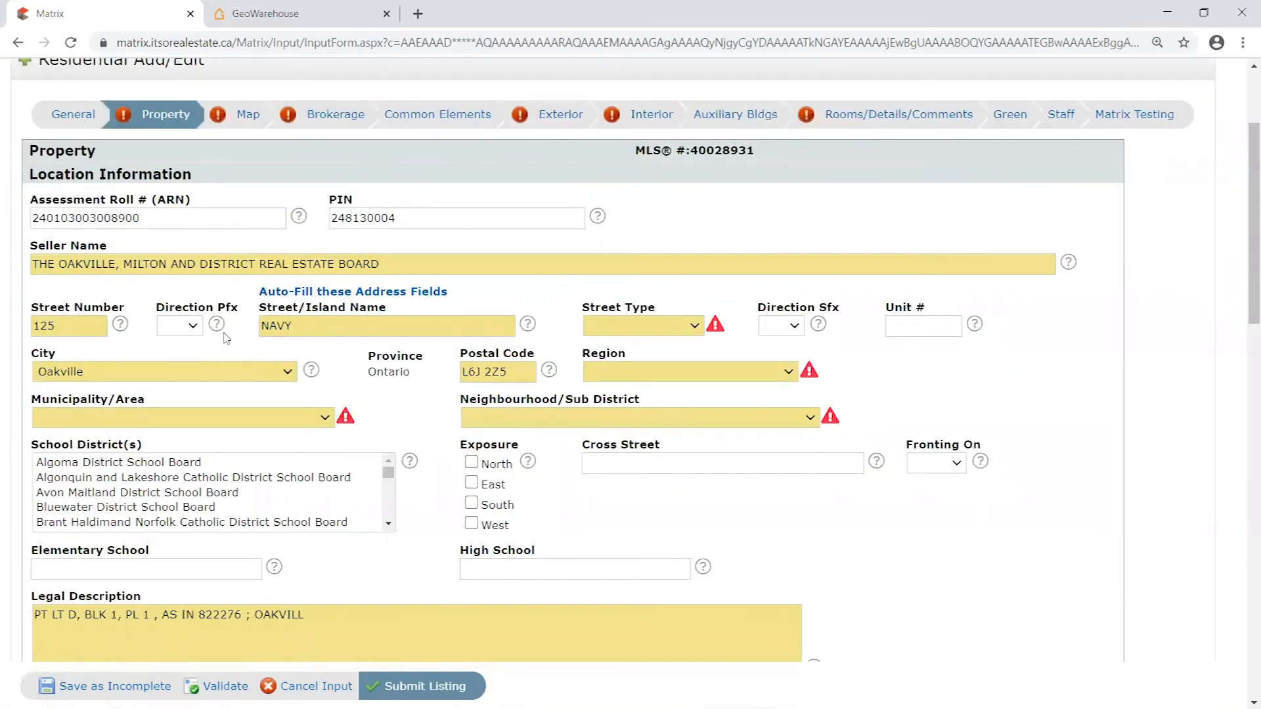
- Point out the Assessment Roll # and PIN fields, referring to the property's search result in GeoWarehouse
double_click(178, 219)
double_click(450, 220)
double_click(178, 222)
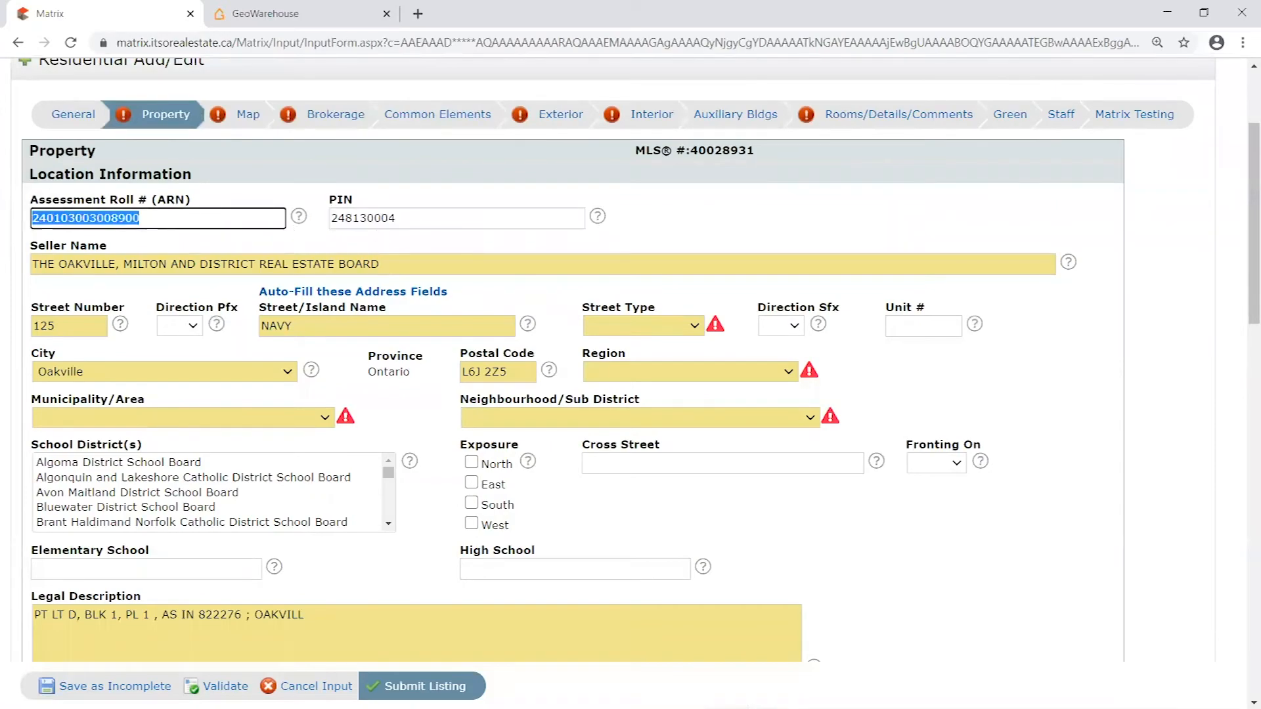
click(296, 13)
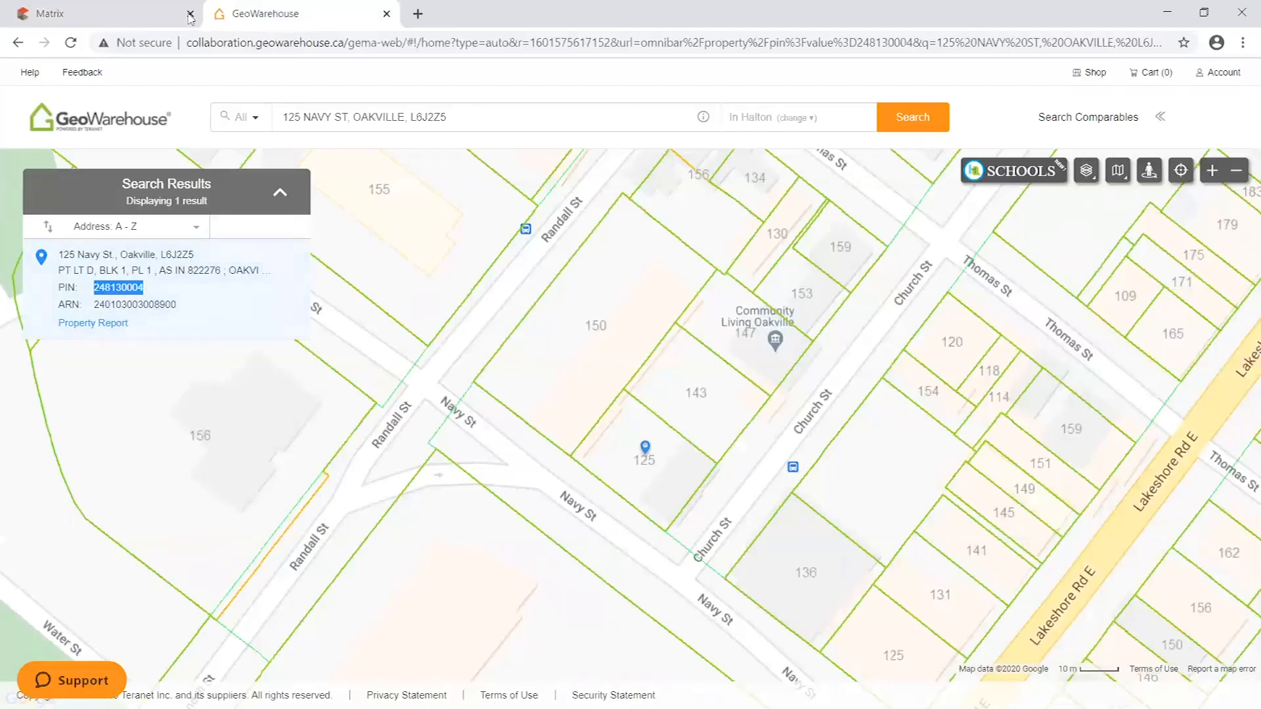
click(180, 16)
double_click(363, 219)
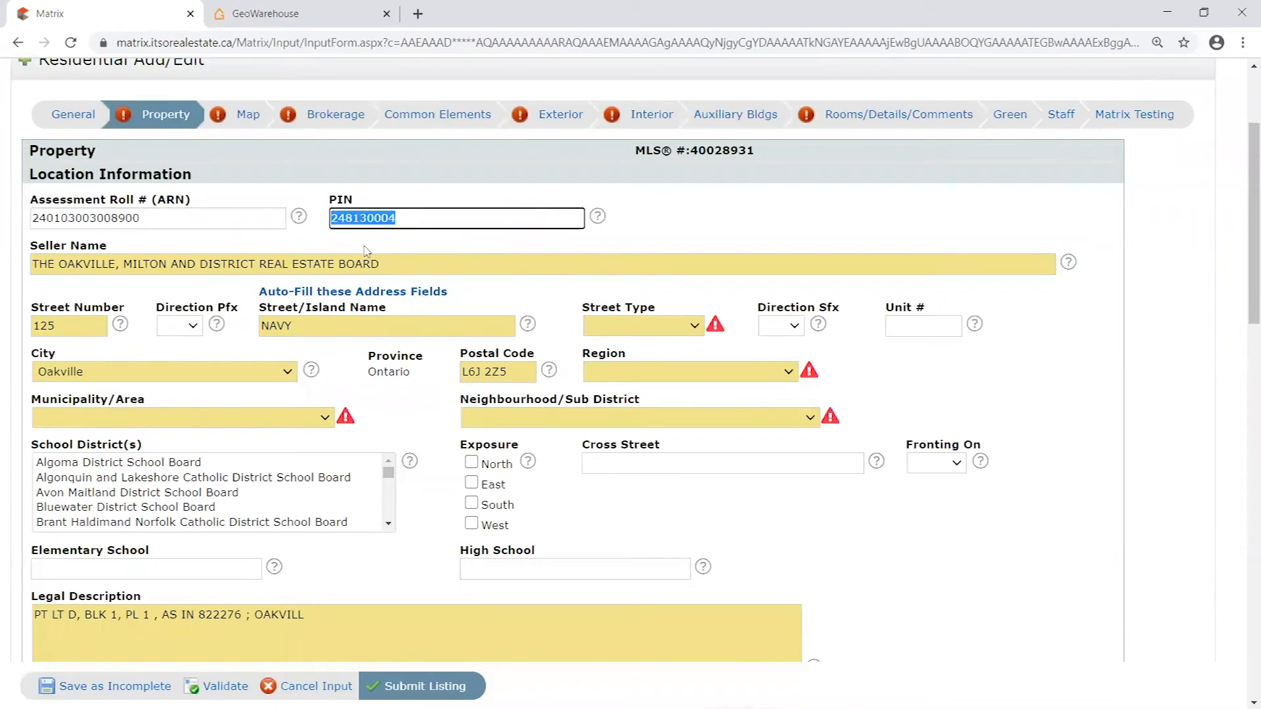
- Point out the pre-filled street number, street name and Legal Description, and look over the remaining Property fields
double_click(68, 325)
click(341, 328)
scroll(504, 524, down, 3)
click(361, 427)
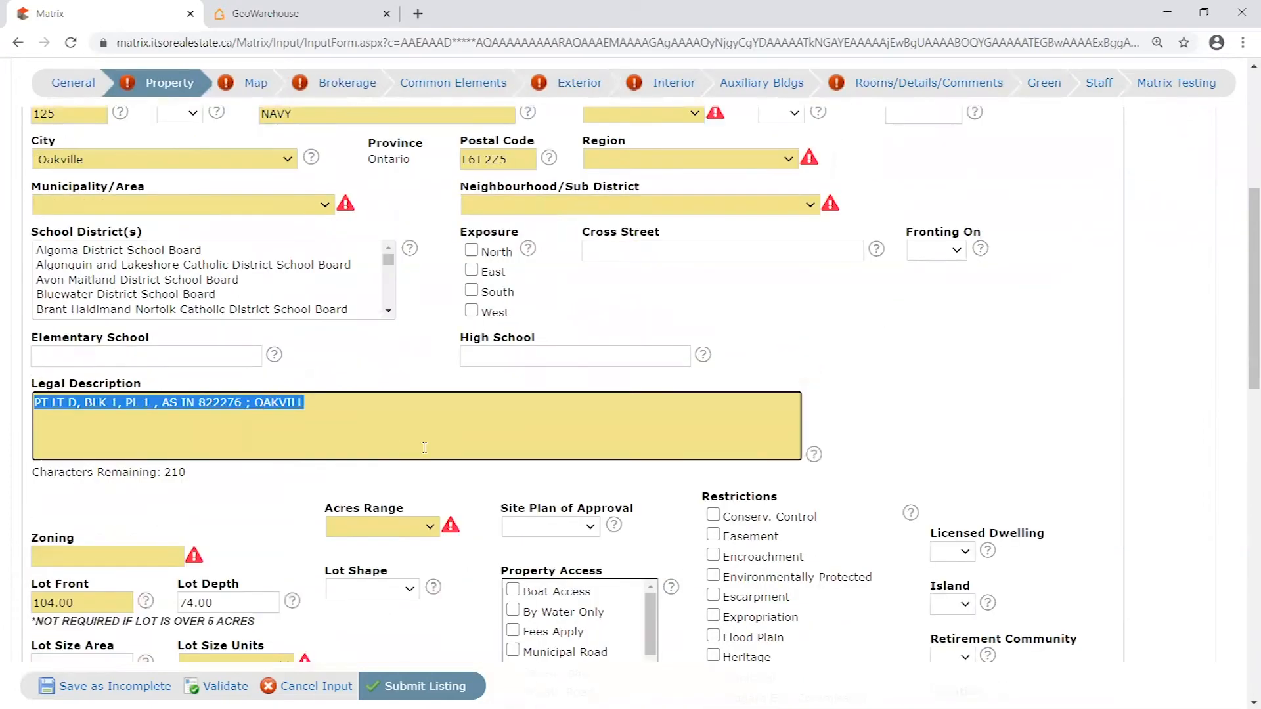
click(424, 440)
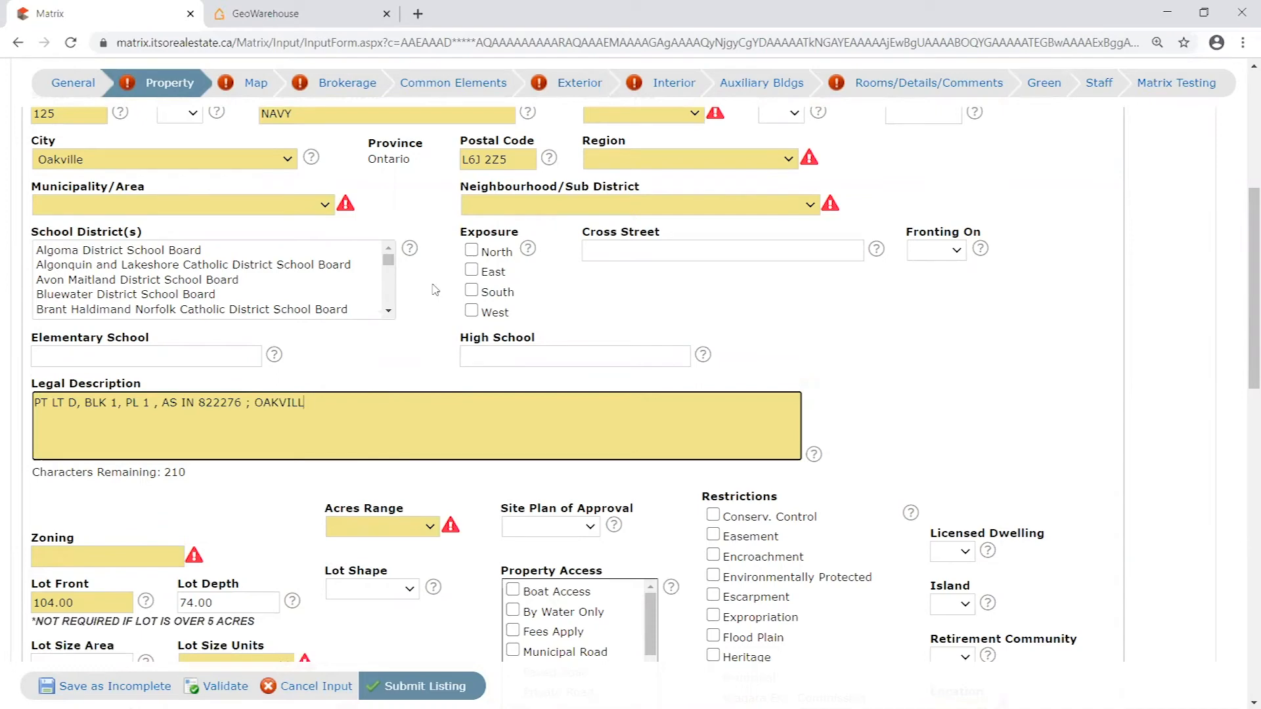
scroll(414, 437, up, 1)
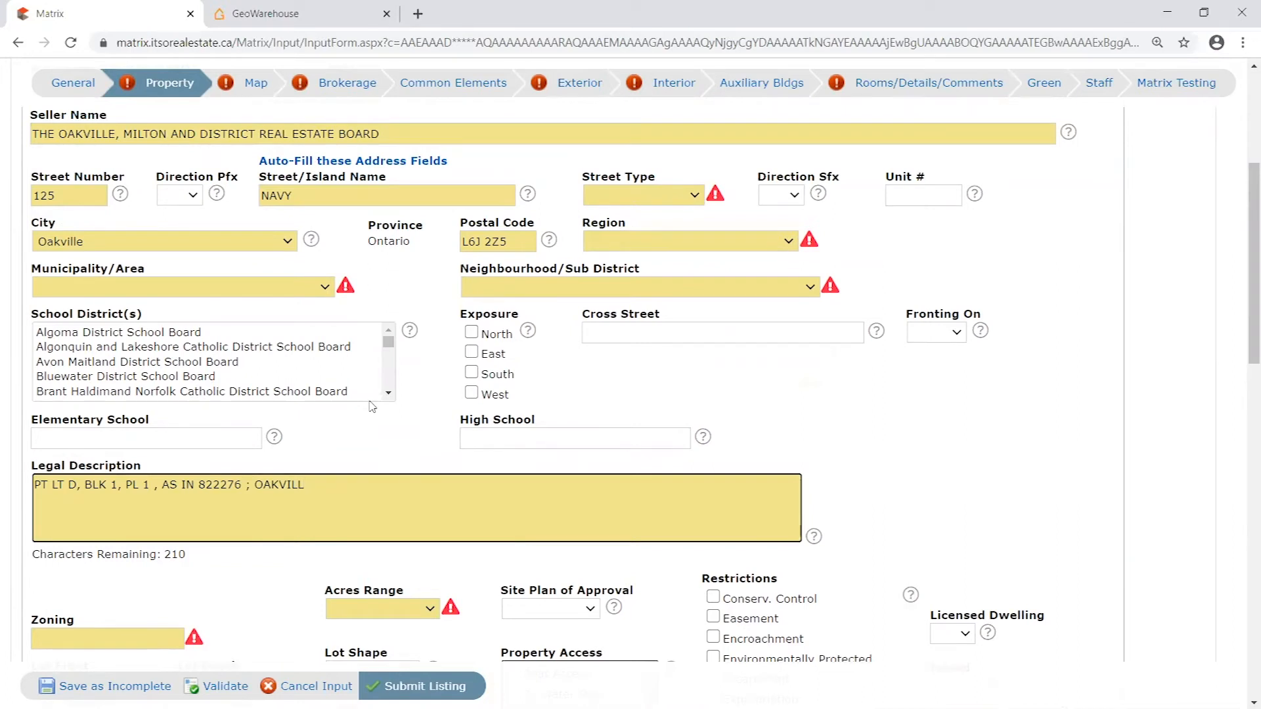
scroll(302, 530, up, 2)
scroll(302, 530, down, 1)
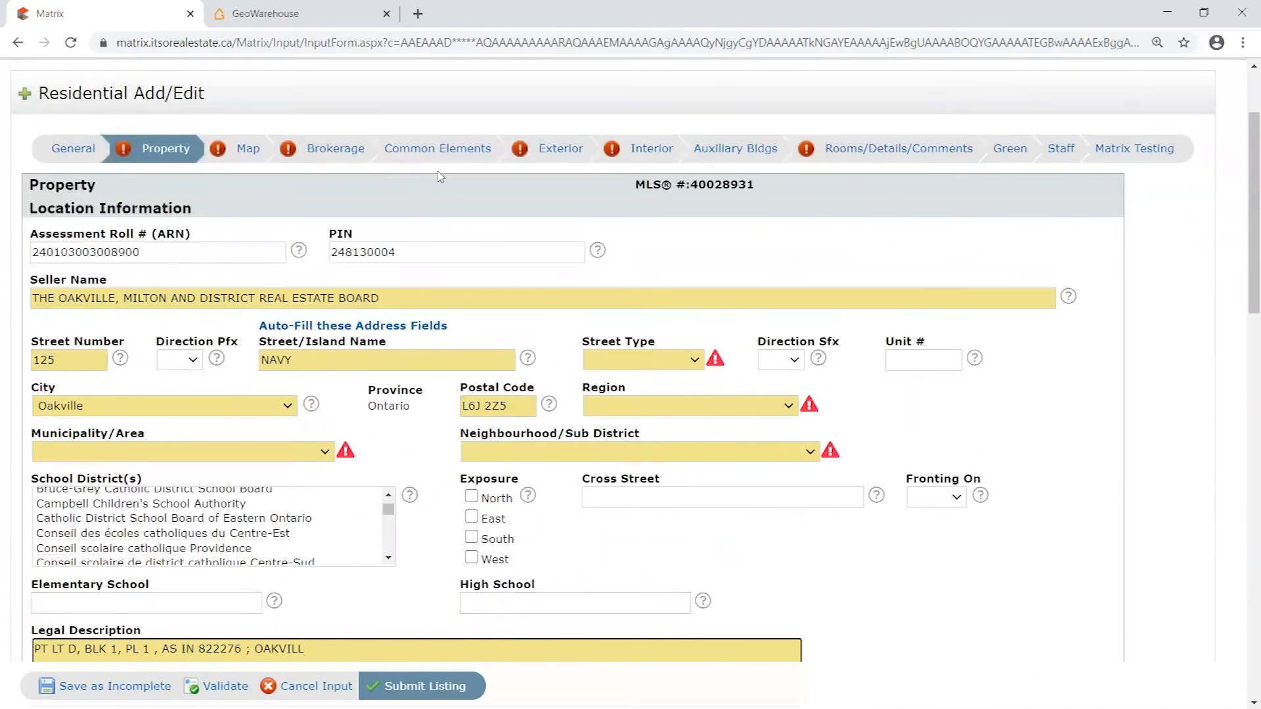
- Set the property's Street Type to Street
scroll(431, 310, down, 3)
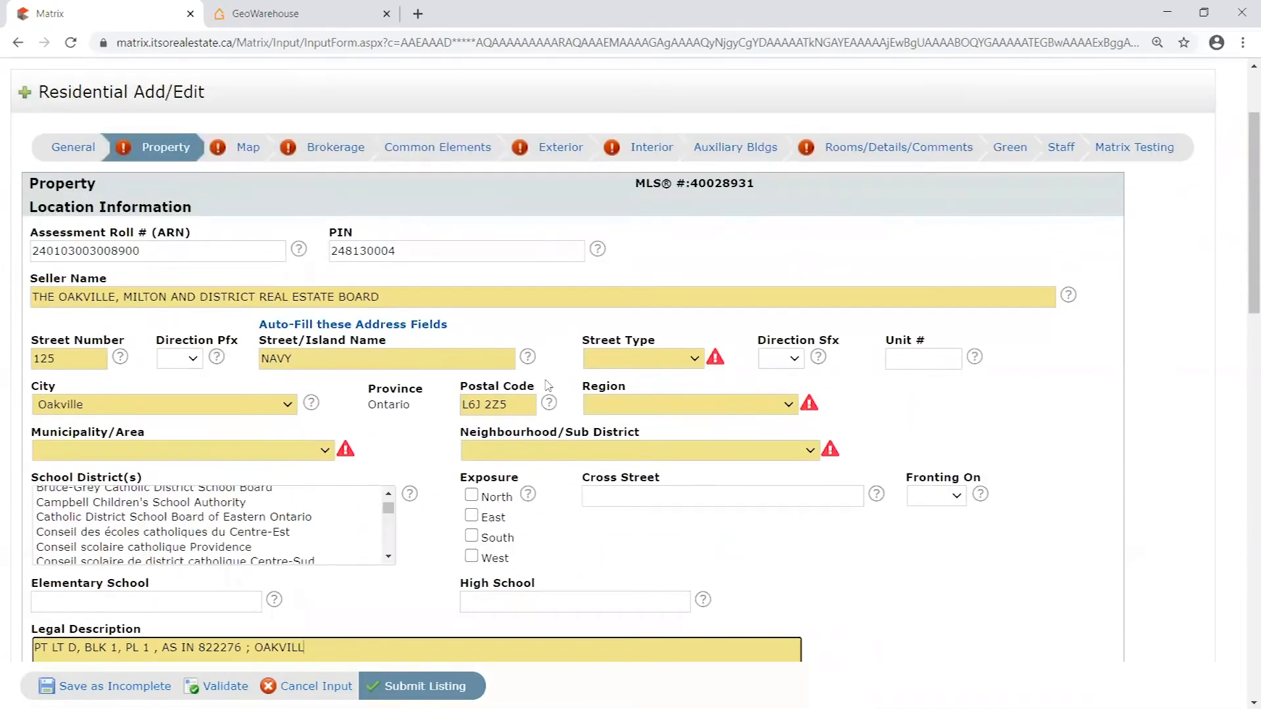
scroll(431, 310, up, 1)
scroll(412, 406, up, 1)
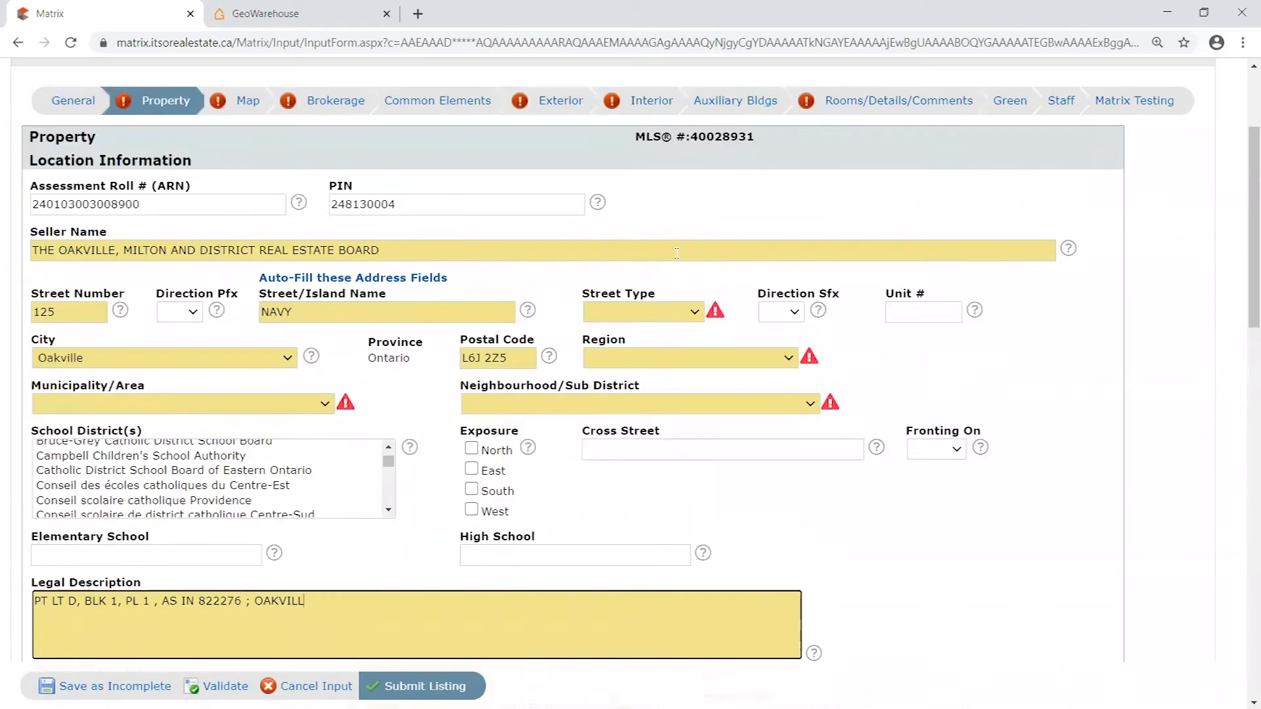
click(694, 313)
drag(698, 365, 698, 550)
click(667, 537)
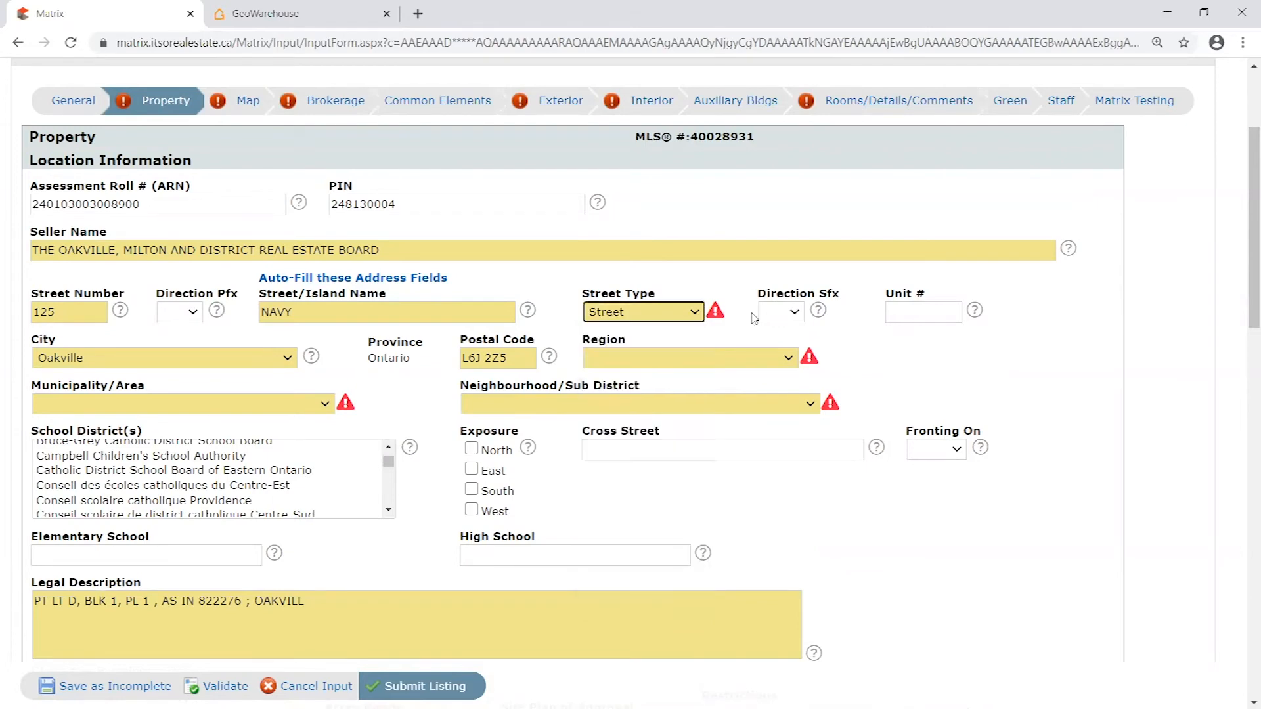
- Set the Region to Halton and the Municipality/Area to 1 - Oakville
click(645, 362)
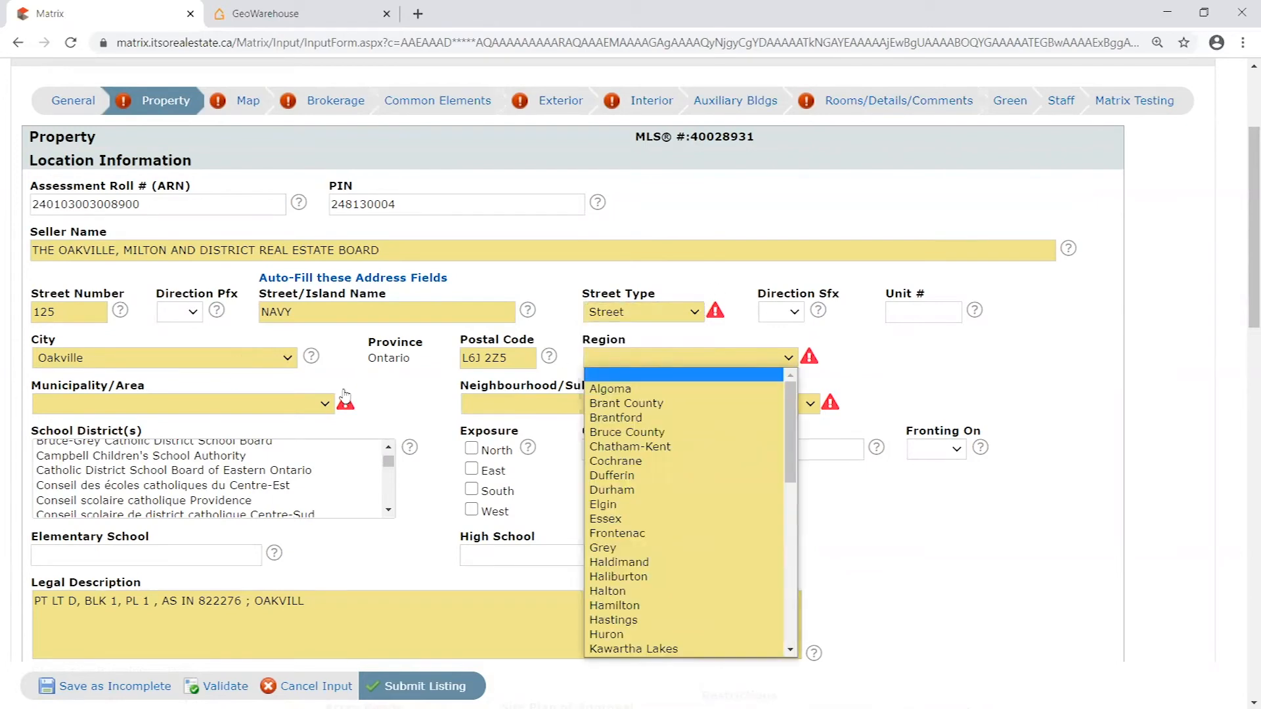
click(313, 409)
click(324, 403)
click(643, 358)
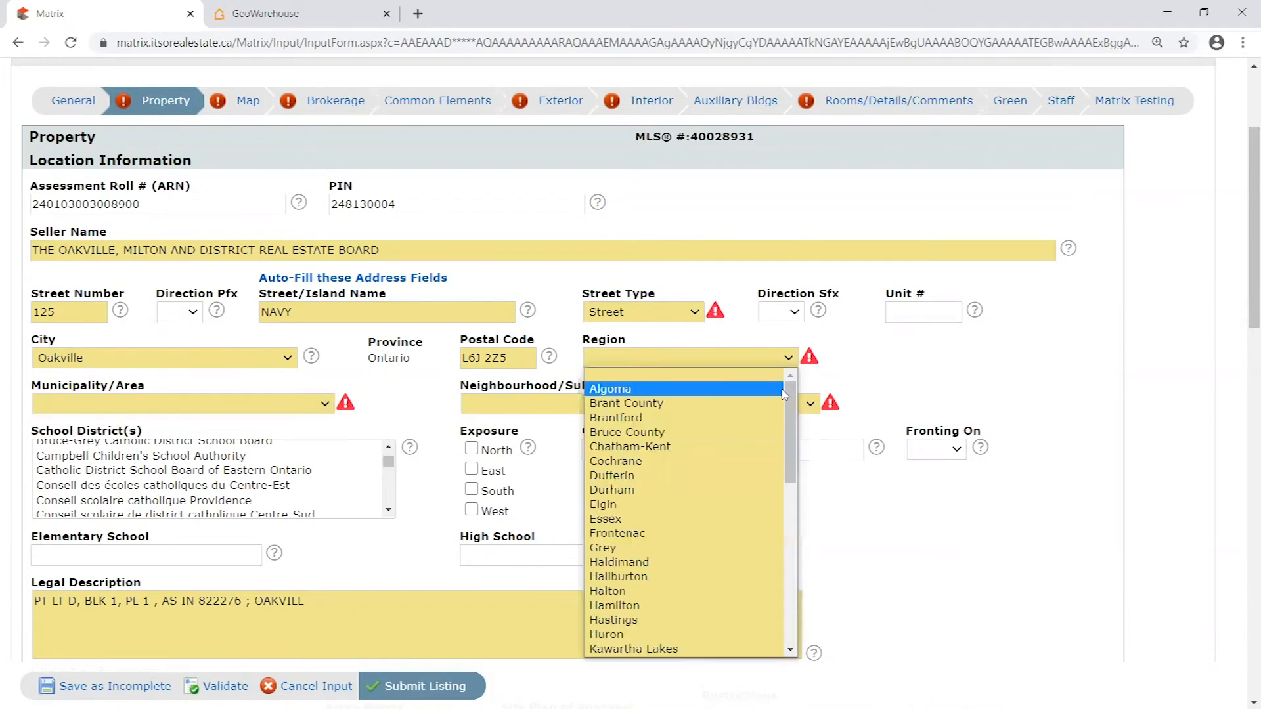
click(607, 590)
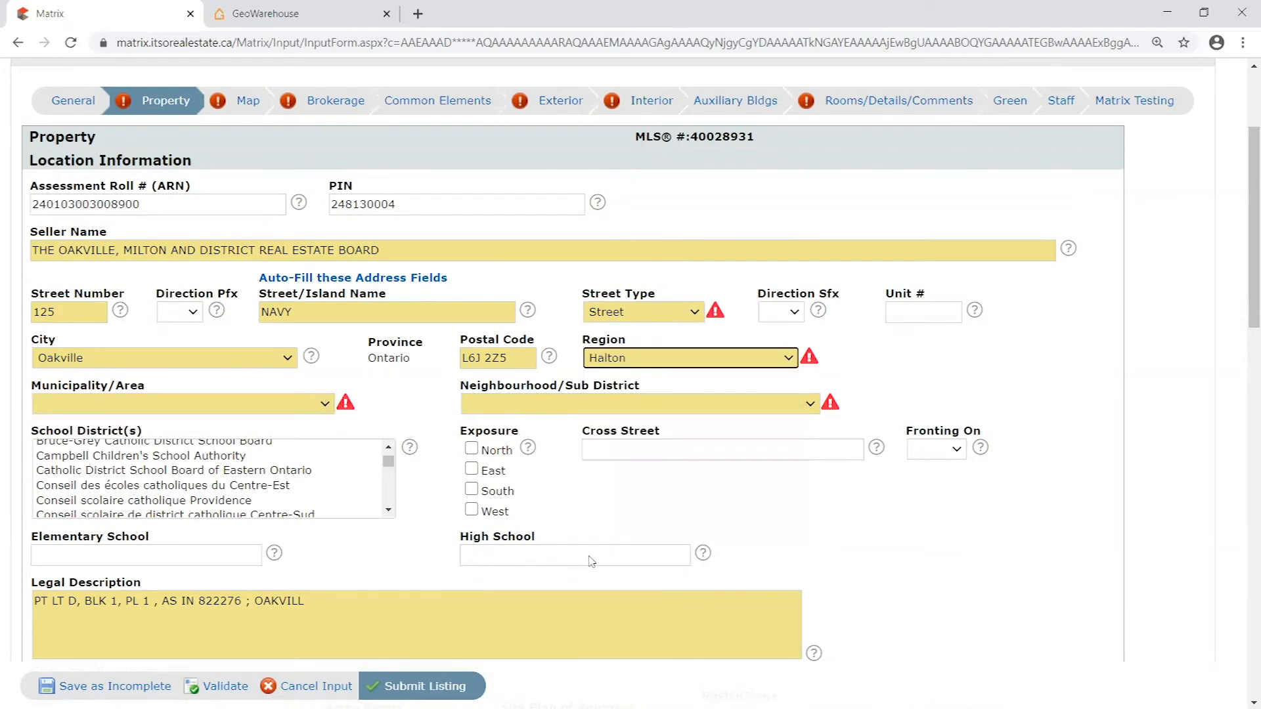
click(309, 409)
click(256, 443)
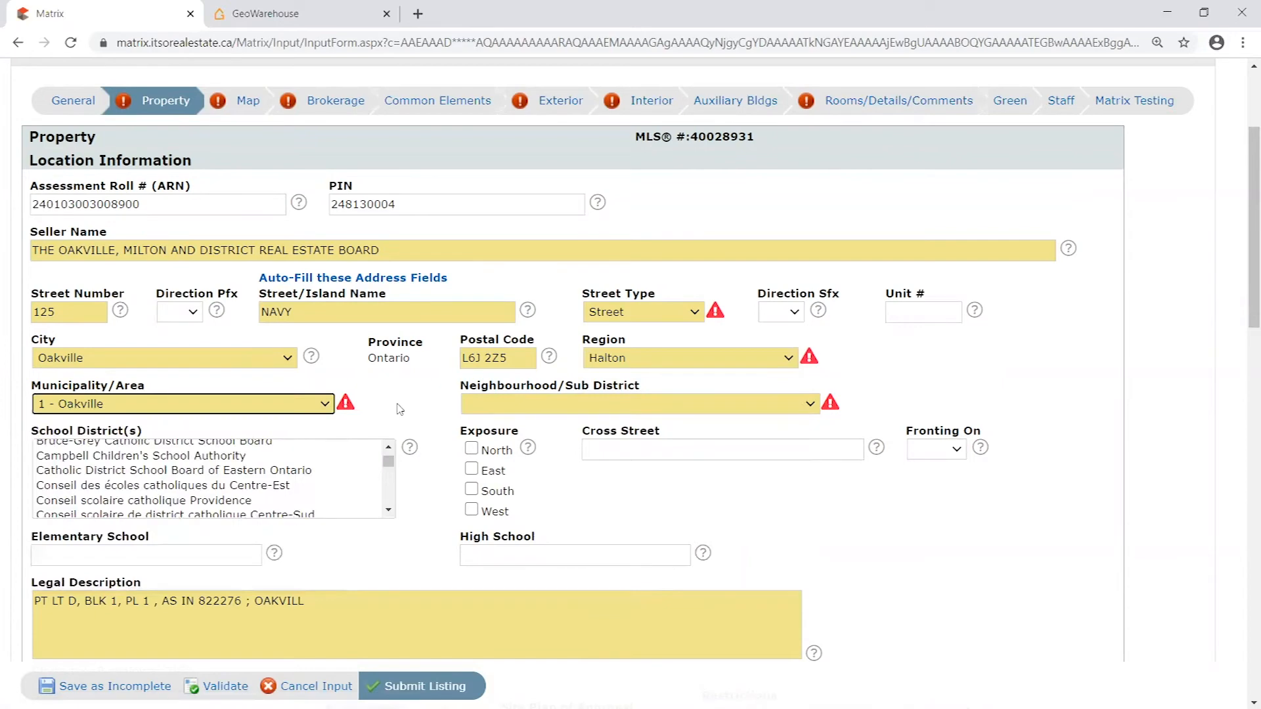
- Point out the Neighbourhood/Sub District field and look at its list of options without choosing one
scroll(881, 365, down, 2)
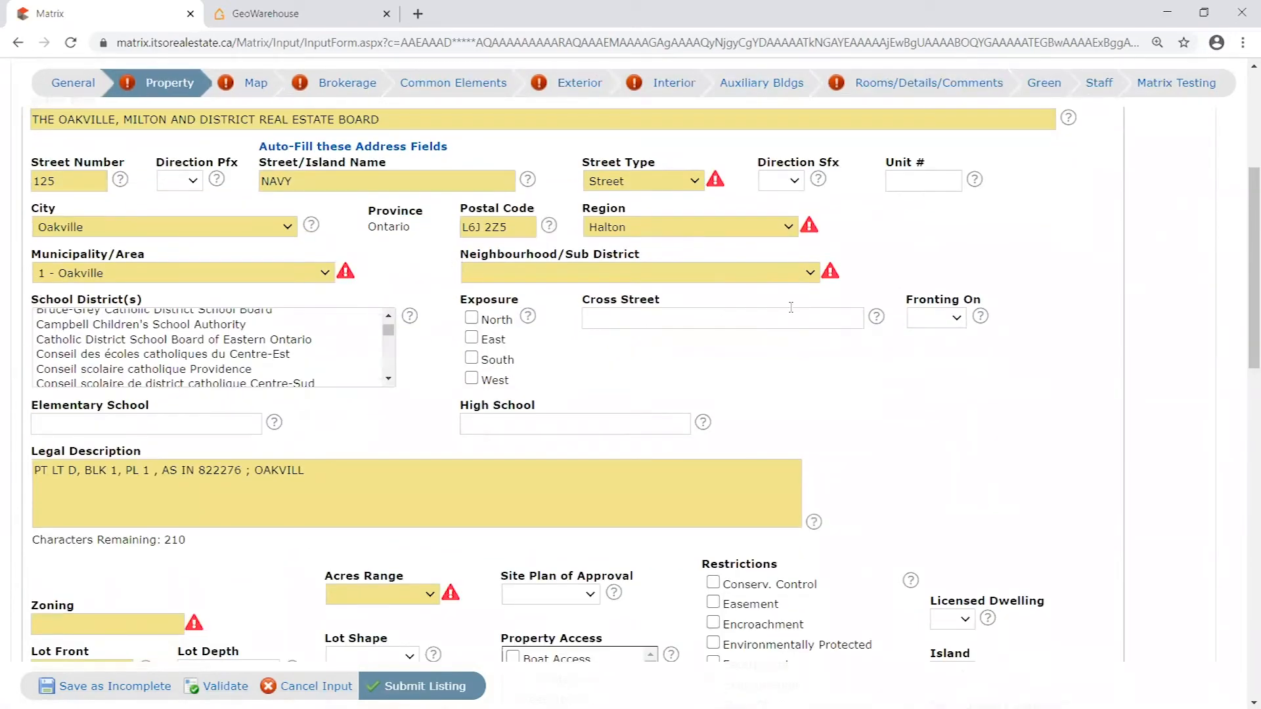
right_click(727, 245)
click(706, 247)
drag(463, 254, 635, 256)
click(658, 257)
scroll(728, 263, up, 1)
click(814, 354)
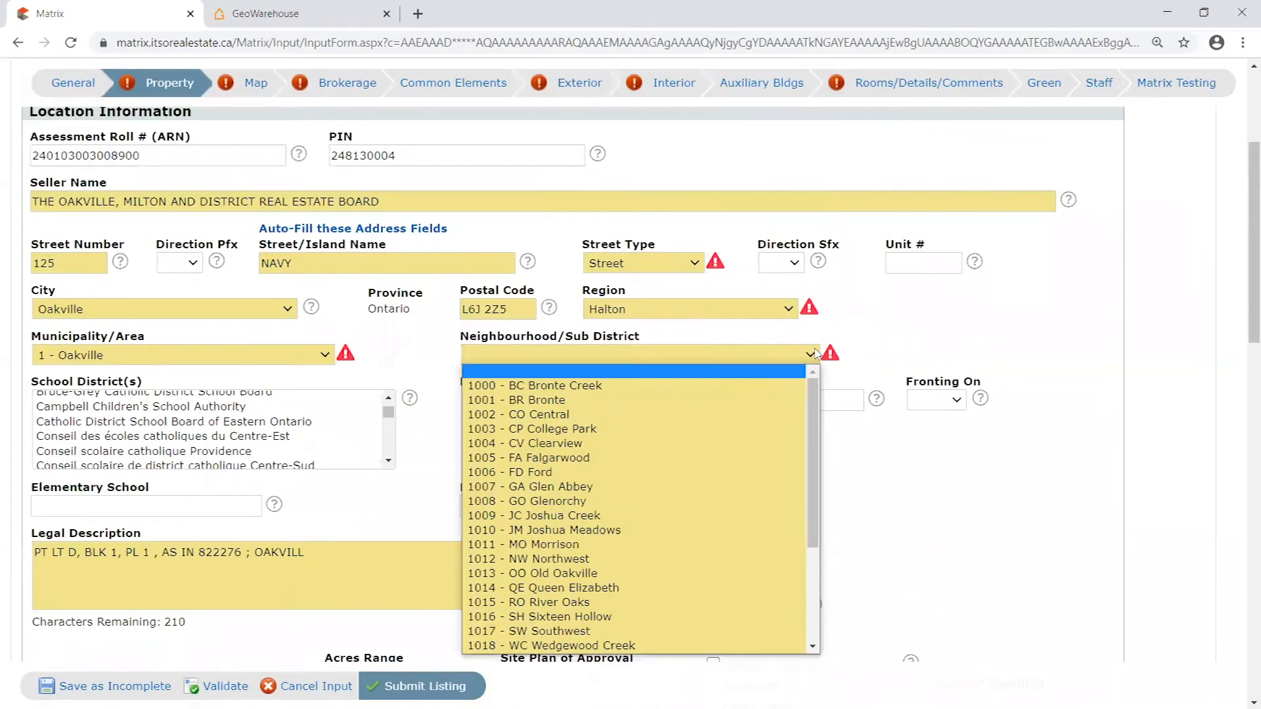
mouse_move(812, 398)
mouse_down()
mouse_move(812, 522)
mouse_move(814, 387)
mouse_up()
click(887, 333)
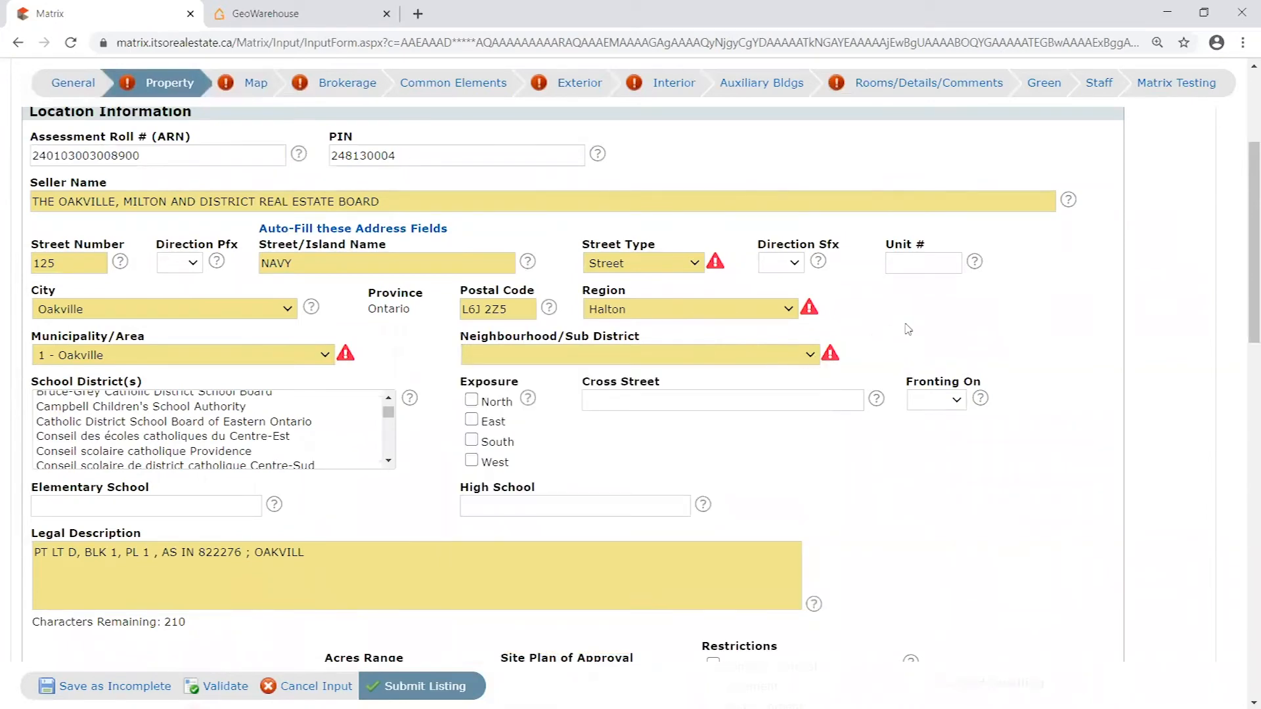
- Validate the listing to recheck the flagged location fields in the Property section
click(224, 687)
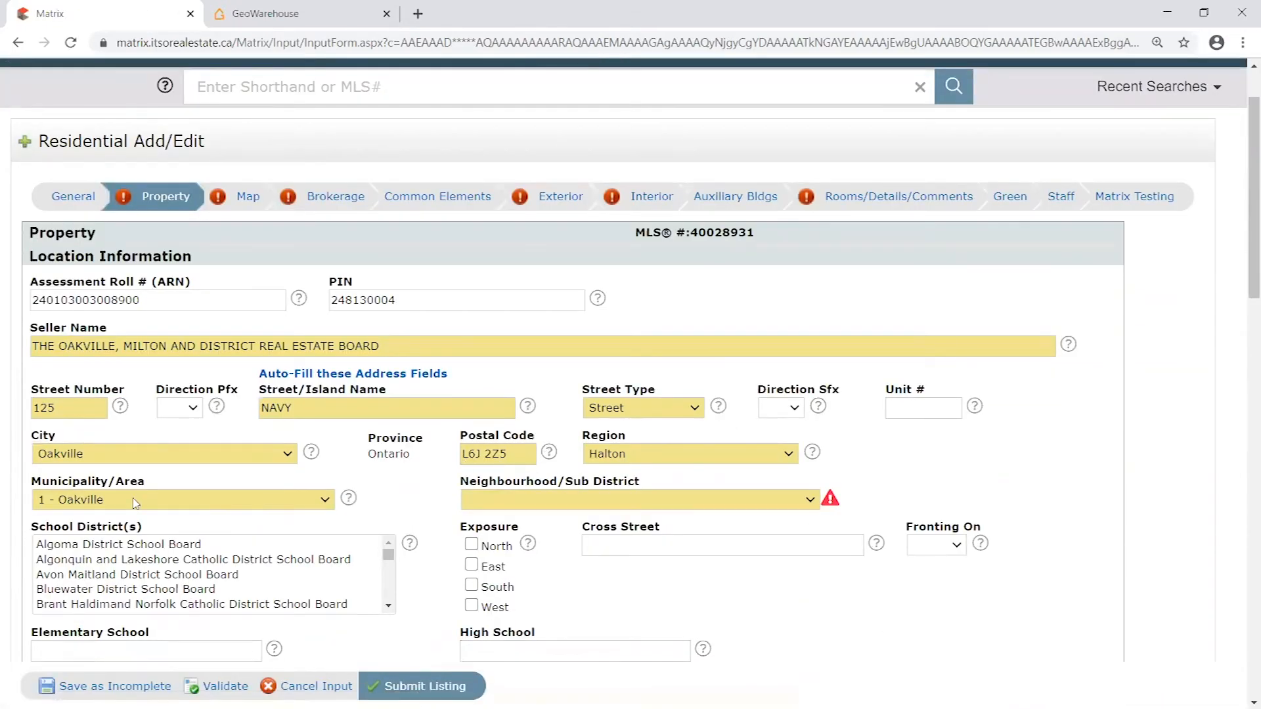
scroll(878, 475, down, 3)
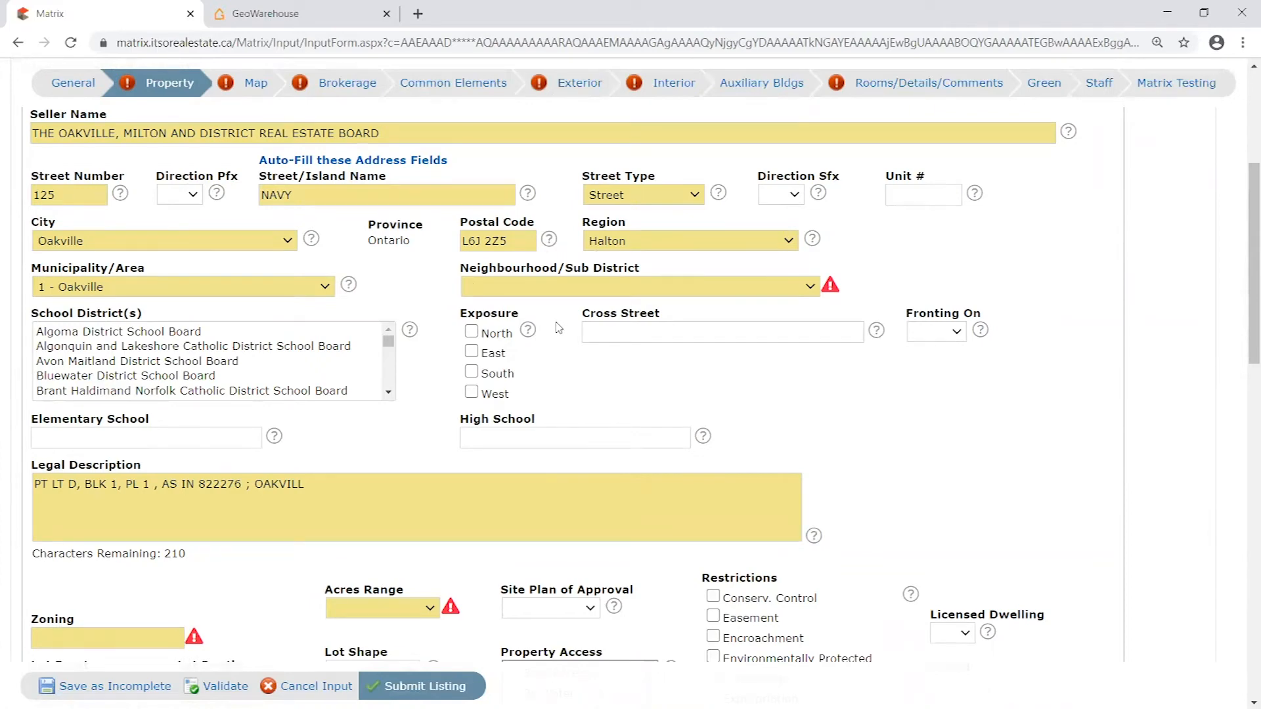
click(254, 91)
- Enter R1234 as the Zoning and set the Acres Range to < 0.5
scroll(775, 383, down, 3)
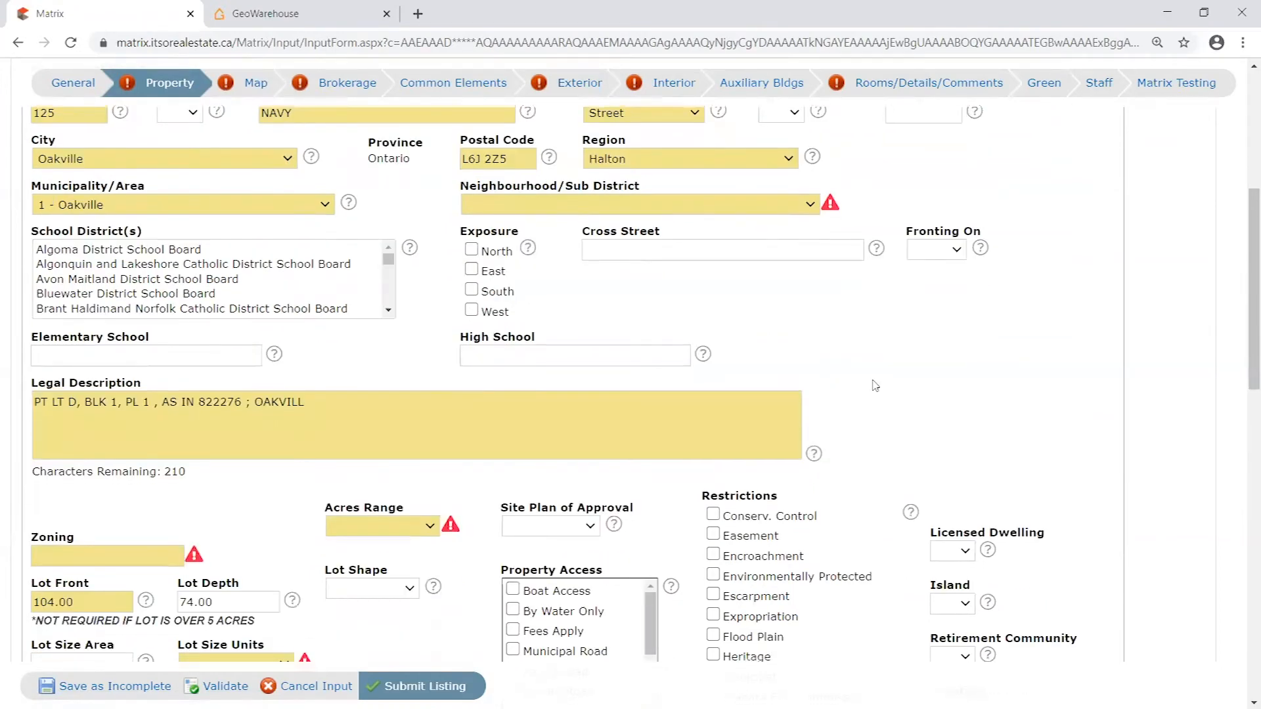
scroll(216, 358, down, 1)
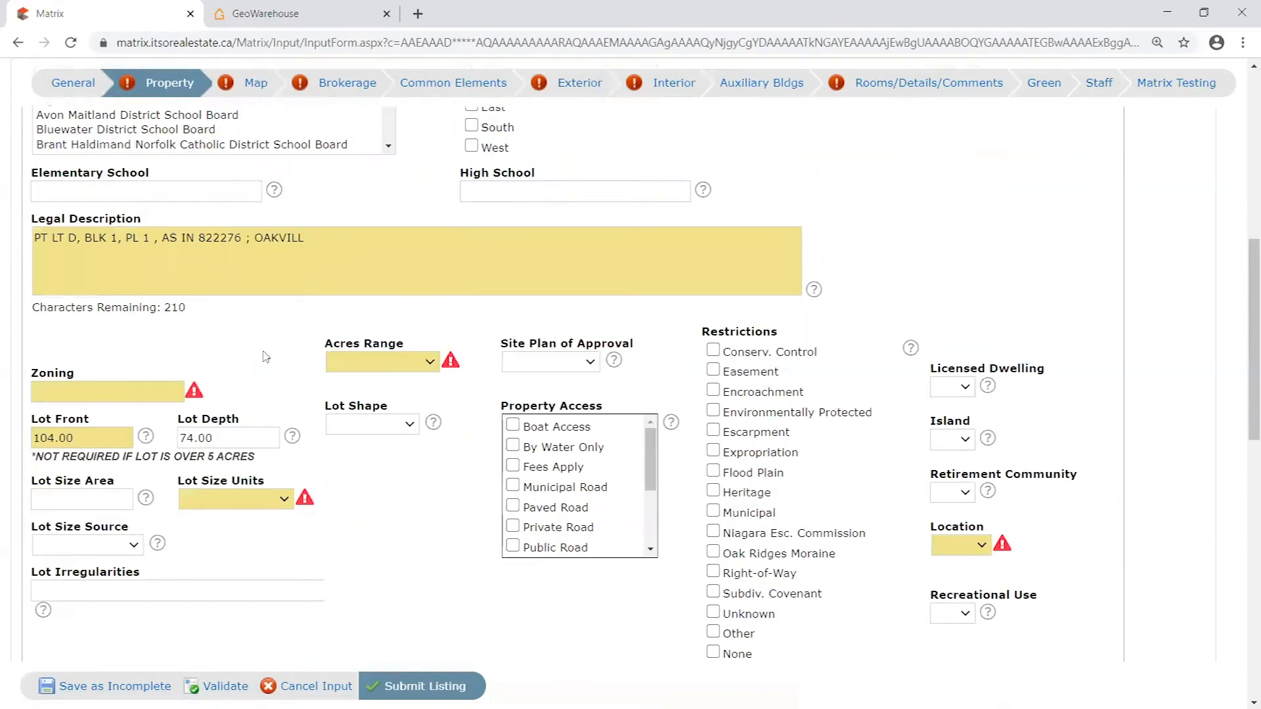
scroll(268, 355, down, 1)
click(145, 306)
text(R123)
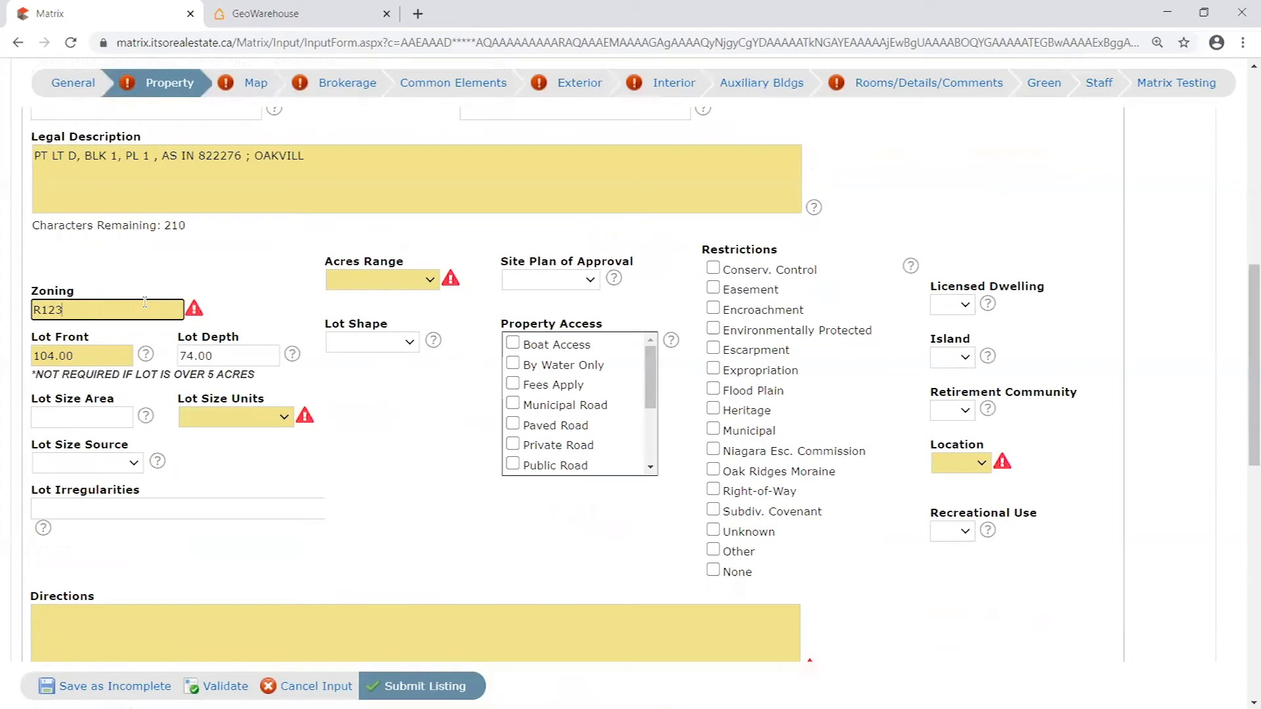
click(405, 286)
click(387, 325)
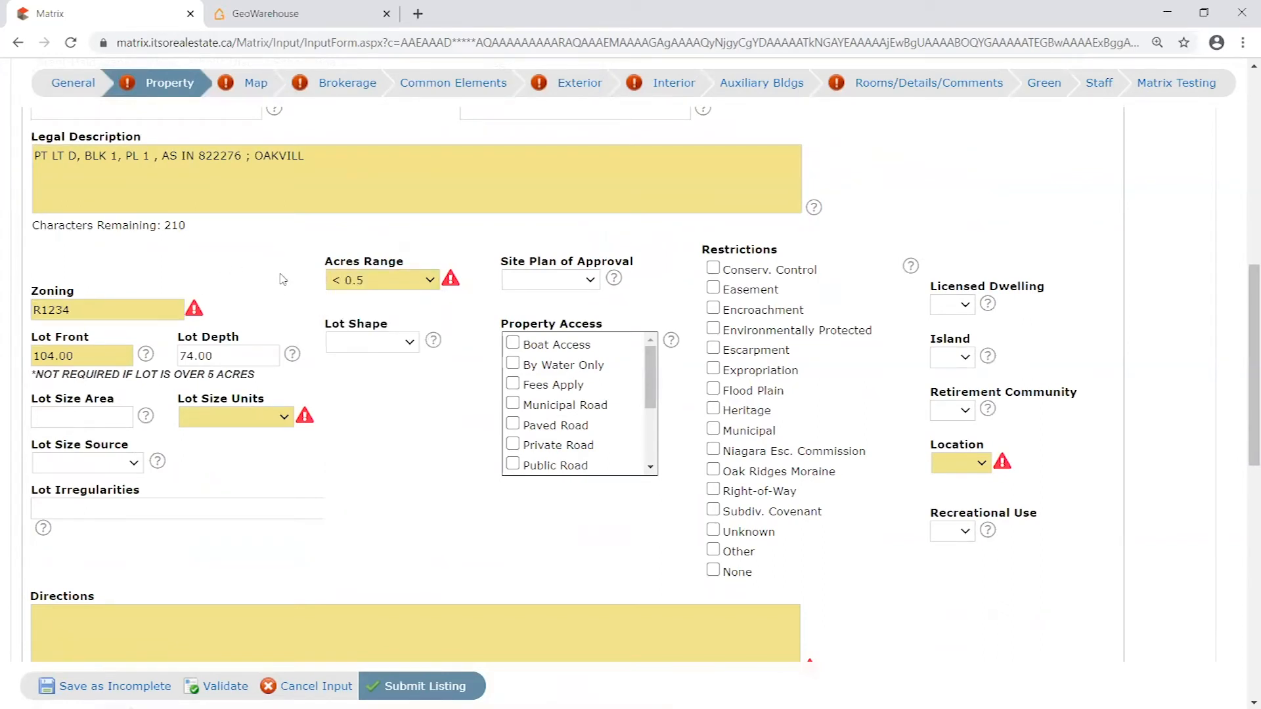
- Set the Lot Size Units to Acres and the Location to Urban
scroll(283, 279, down, 1)
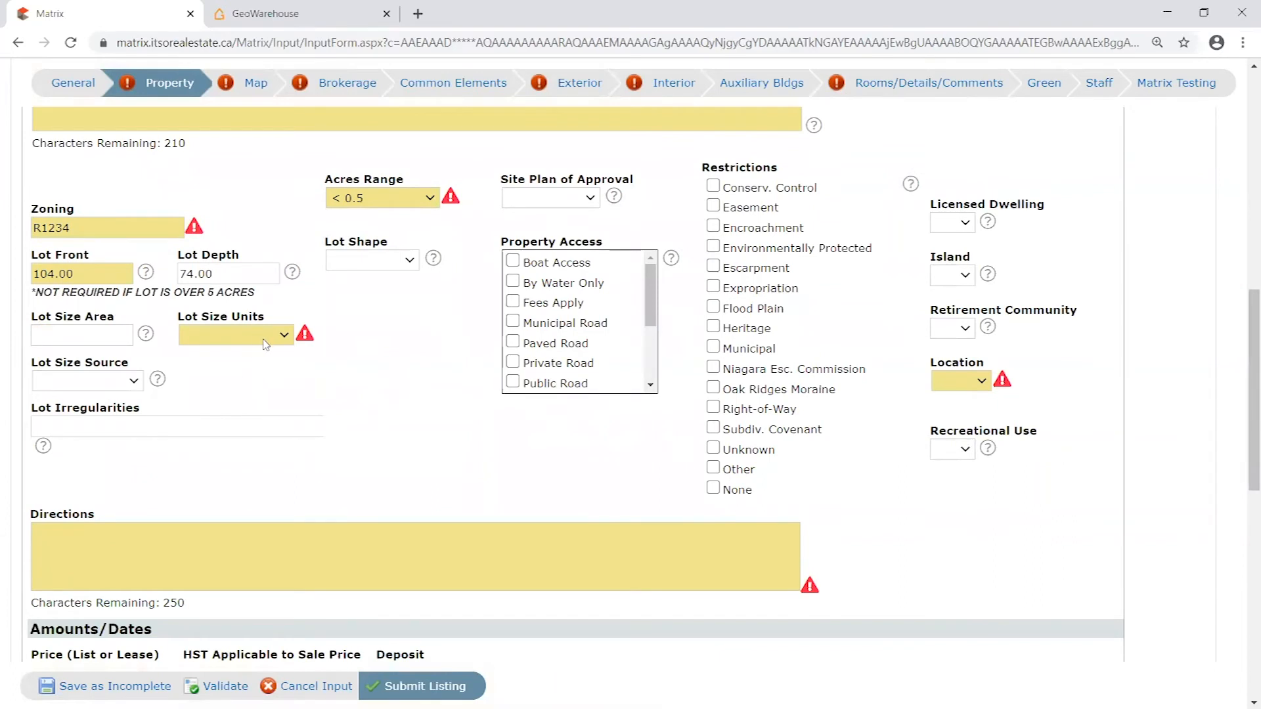
click(287, 341)
click(293, 332)
click(289, 335)
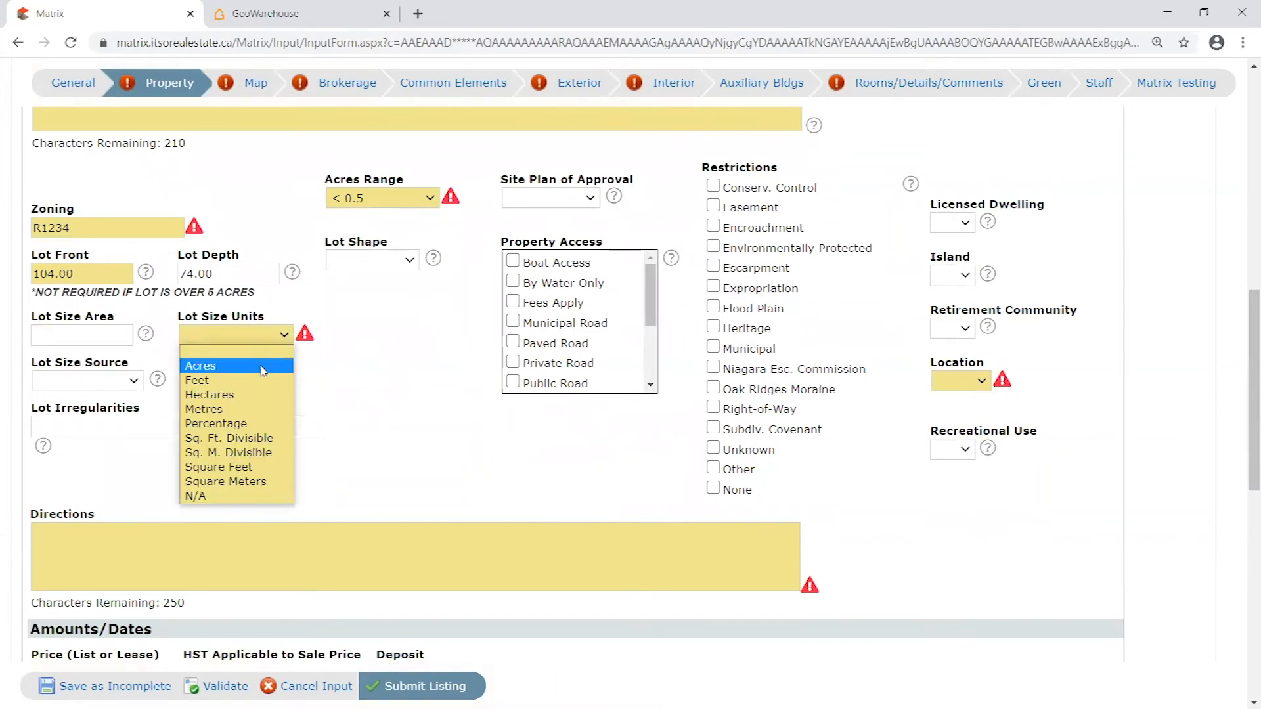
click(261, 372)
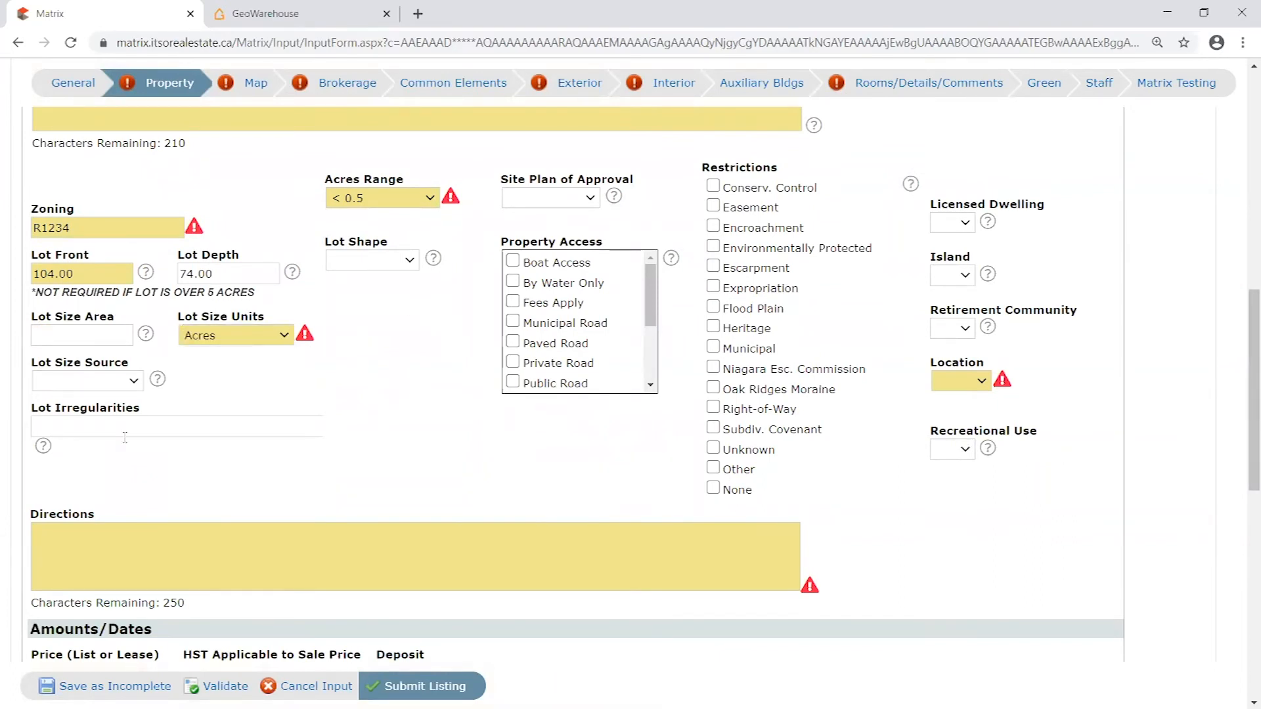
click(981, 381)
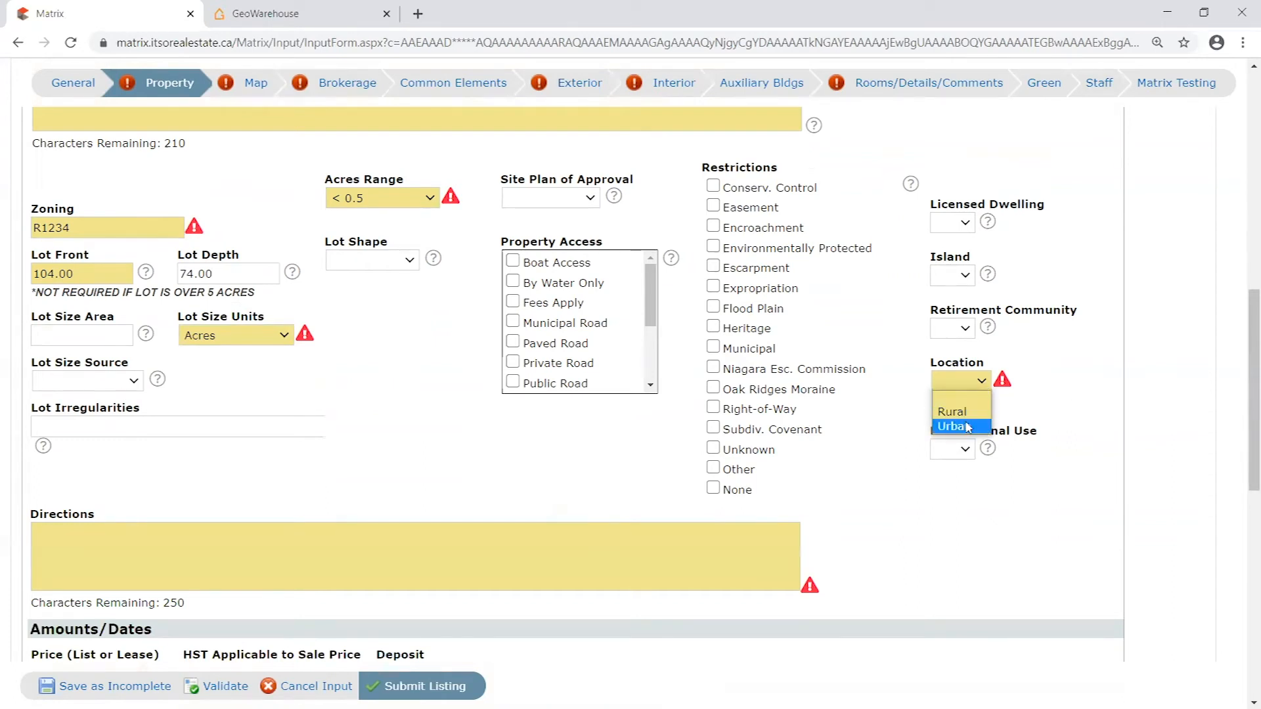
click(964, 424)
- Enter the Directions "North of Lakeshore, corner of Navy and Church", consulting the GeoWarehouse map for the cross street before returning to Matrix
scroll(886, 565, down, 1)
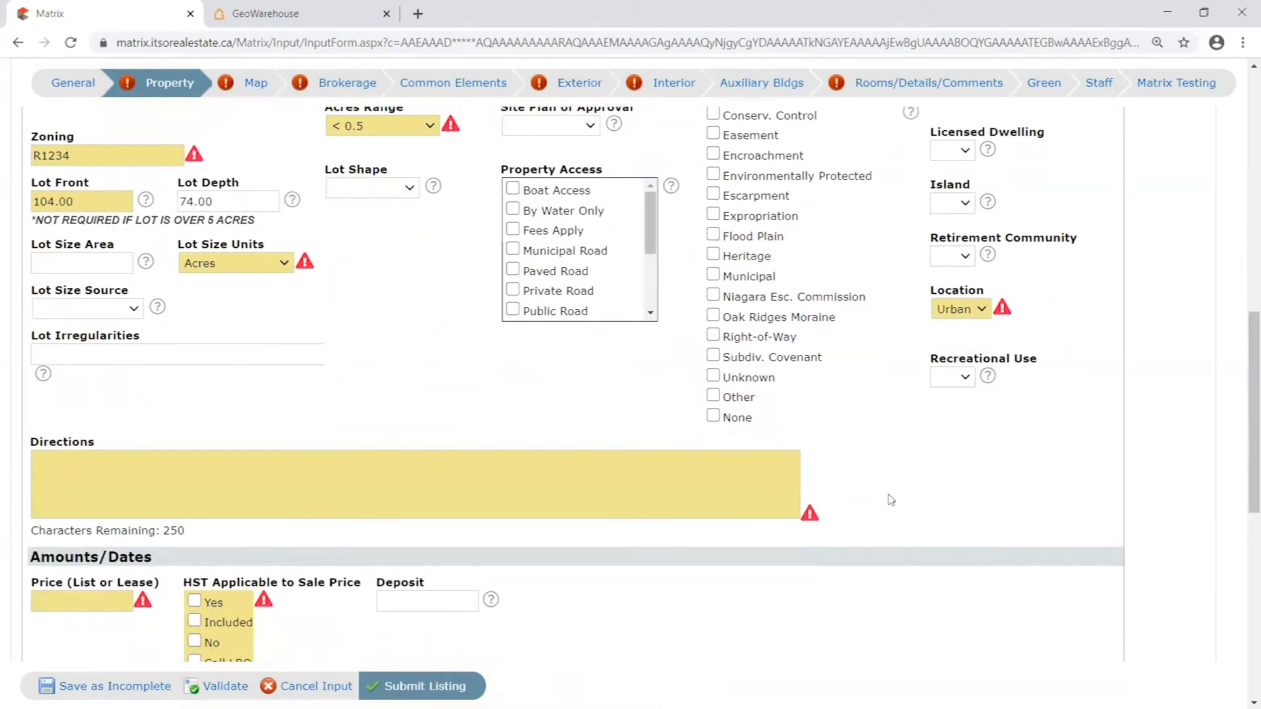
click(539, 499)
text(North)
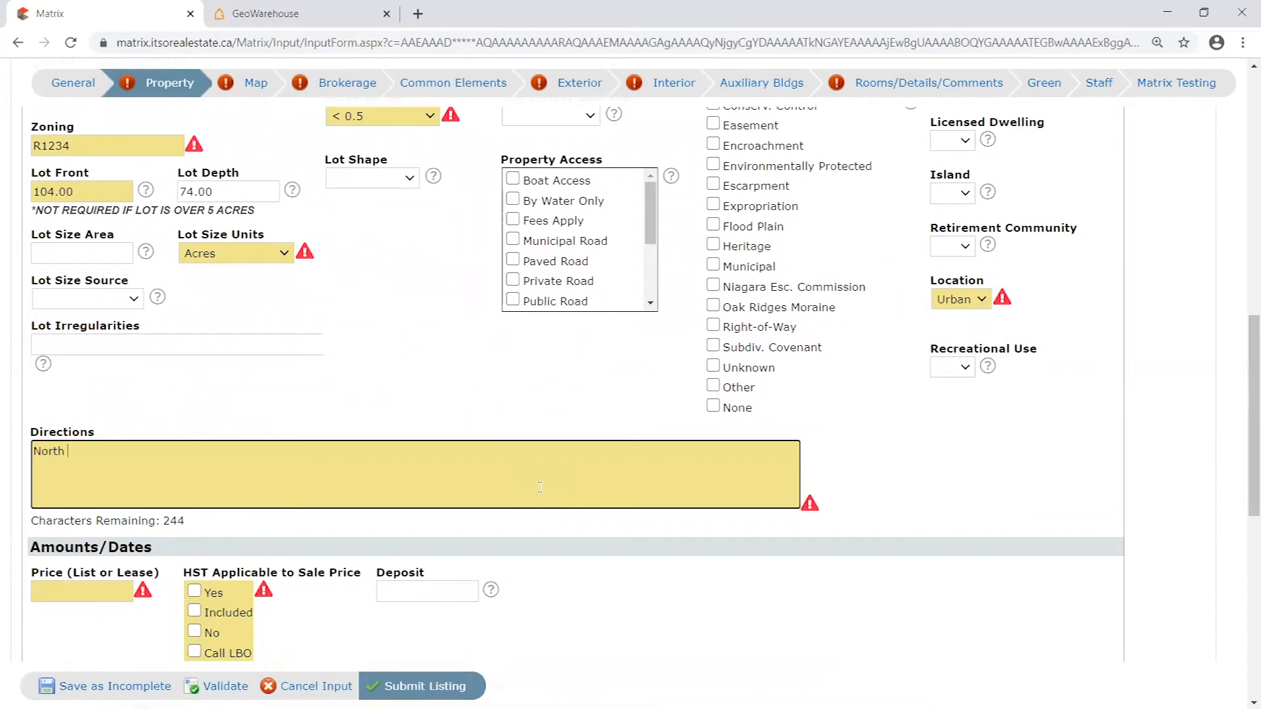
text( of Lakeshore, corner of Co)
key(BackSpace)
text(Navy and Chrd)
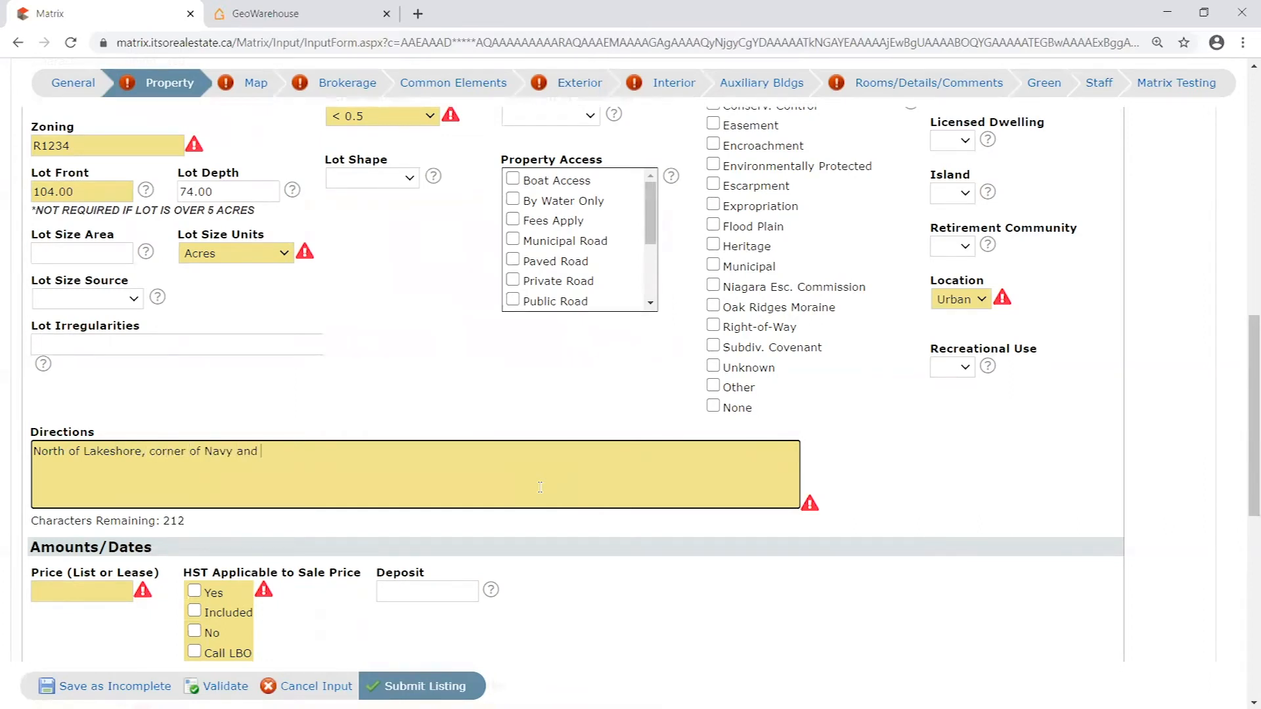
key(BackSpace)
key(BackSpace)
text(ur)
click(428, 428)
click(299, 21)
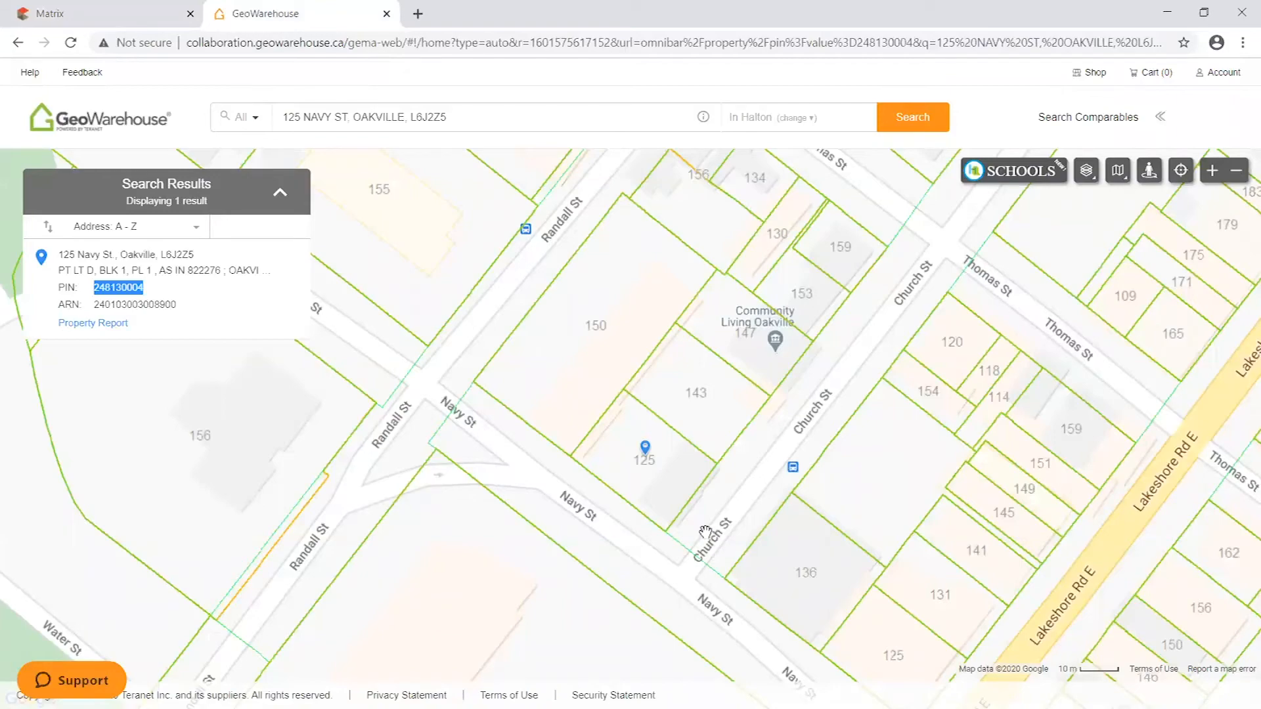
click(167, 13)
- Fill in Amounts/Dates with a price of 5000000, Possession Type Other and HST Applicable to Sale Price Yes
scroll(684, 361, down, 3)
click(82, 429)
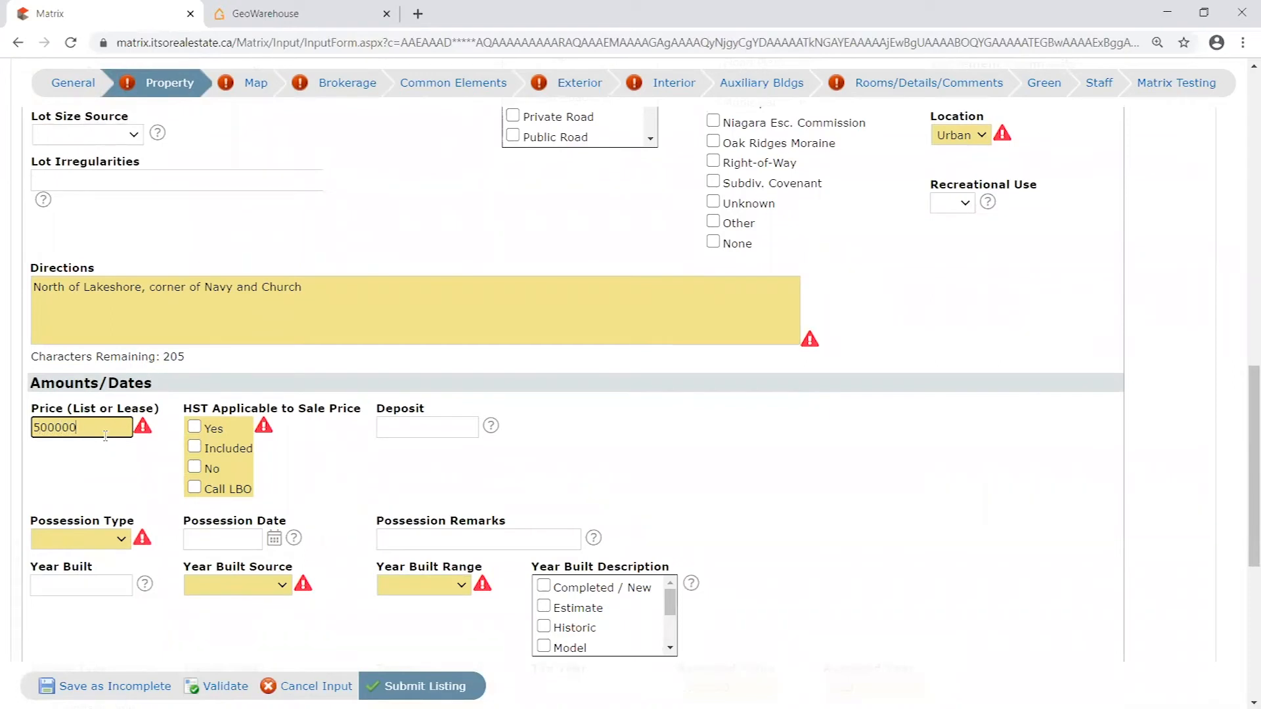
scroll(197, 394, down, 1)
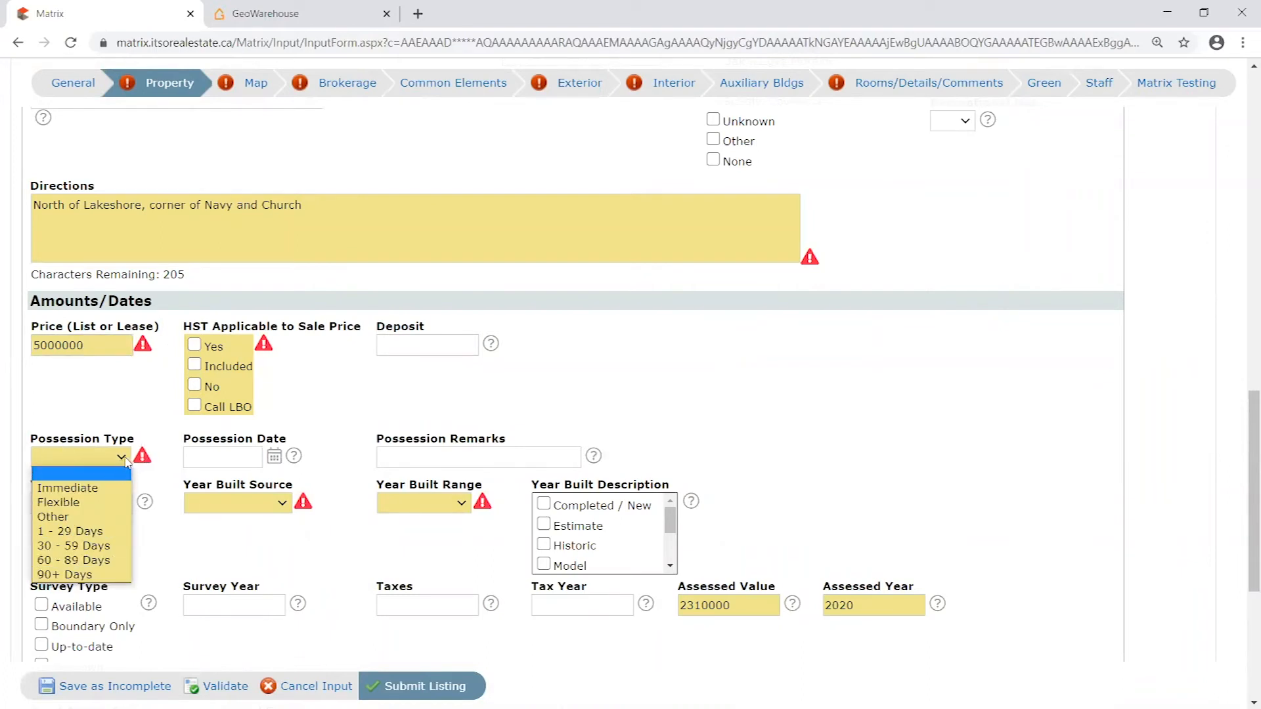
click(105, 520)
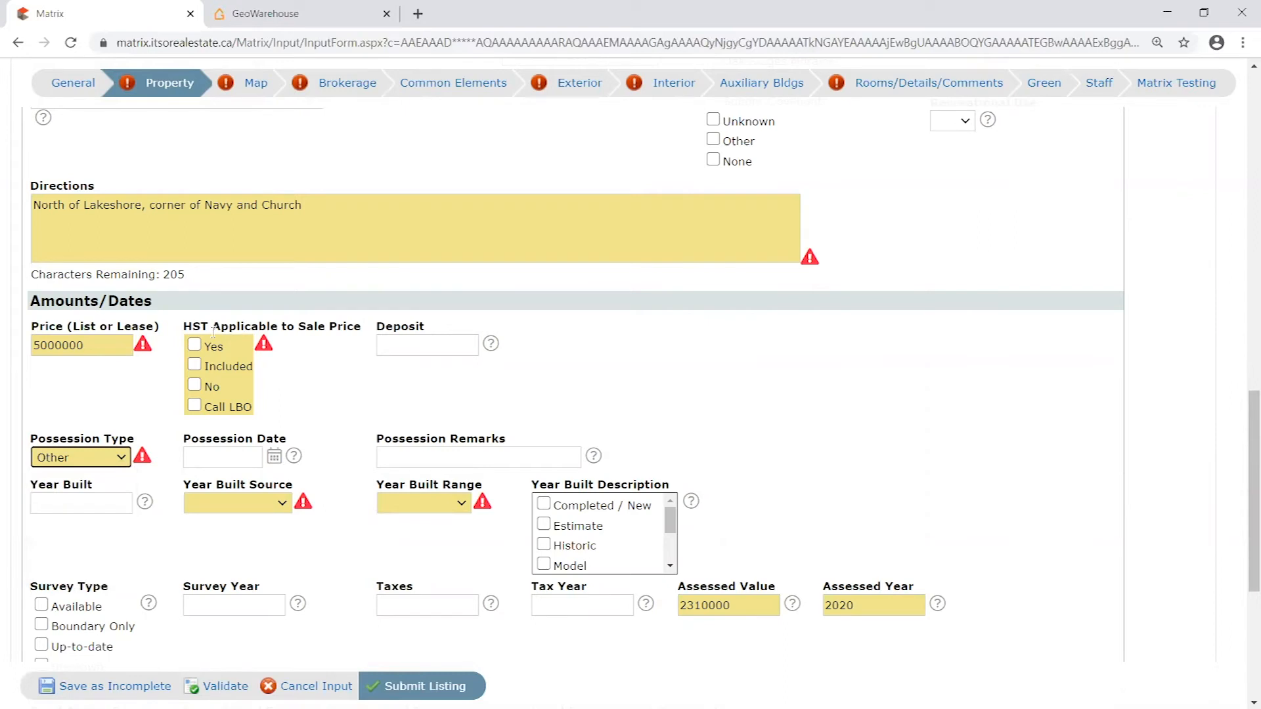
click(195, 345)
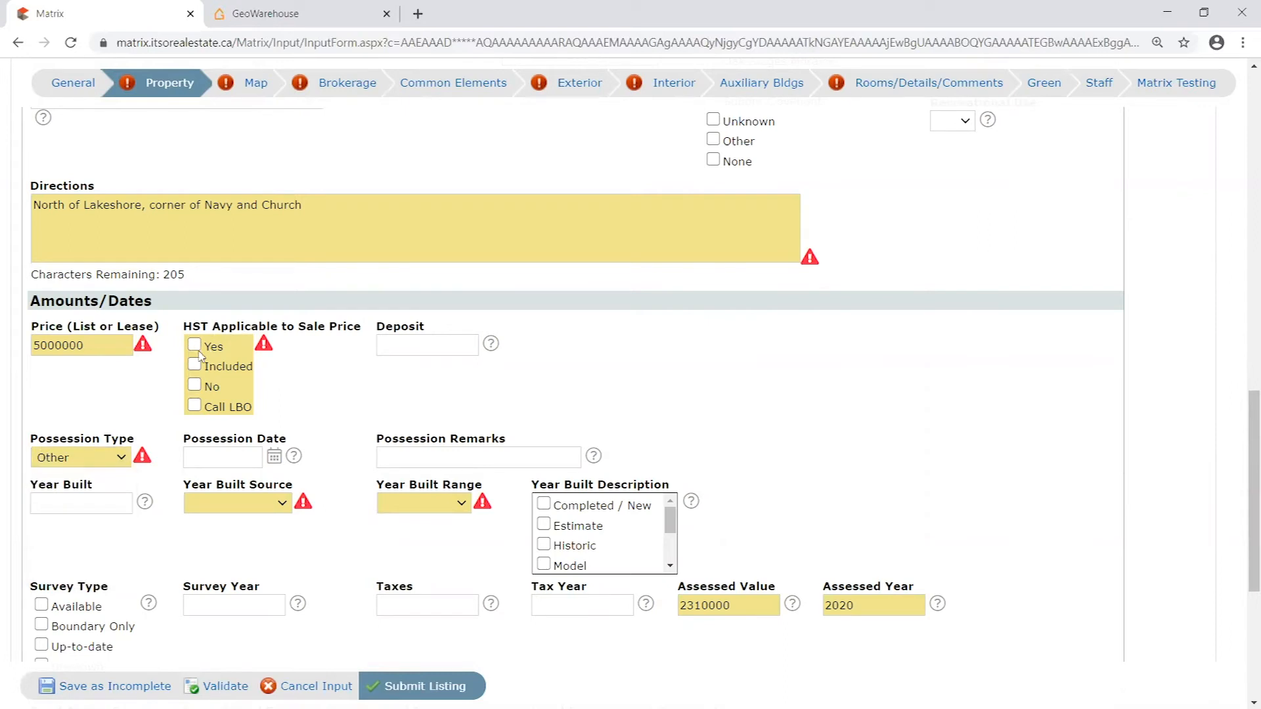
- Set the Year Built Source to Other and the Year Built Range to 31-50 Years
click(269, 504)
click(205, 620)
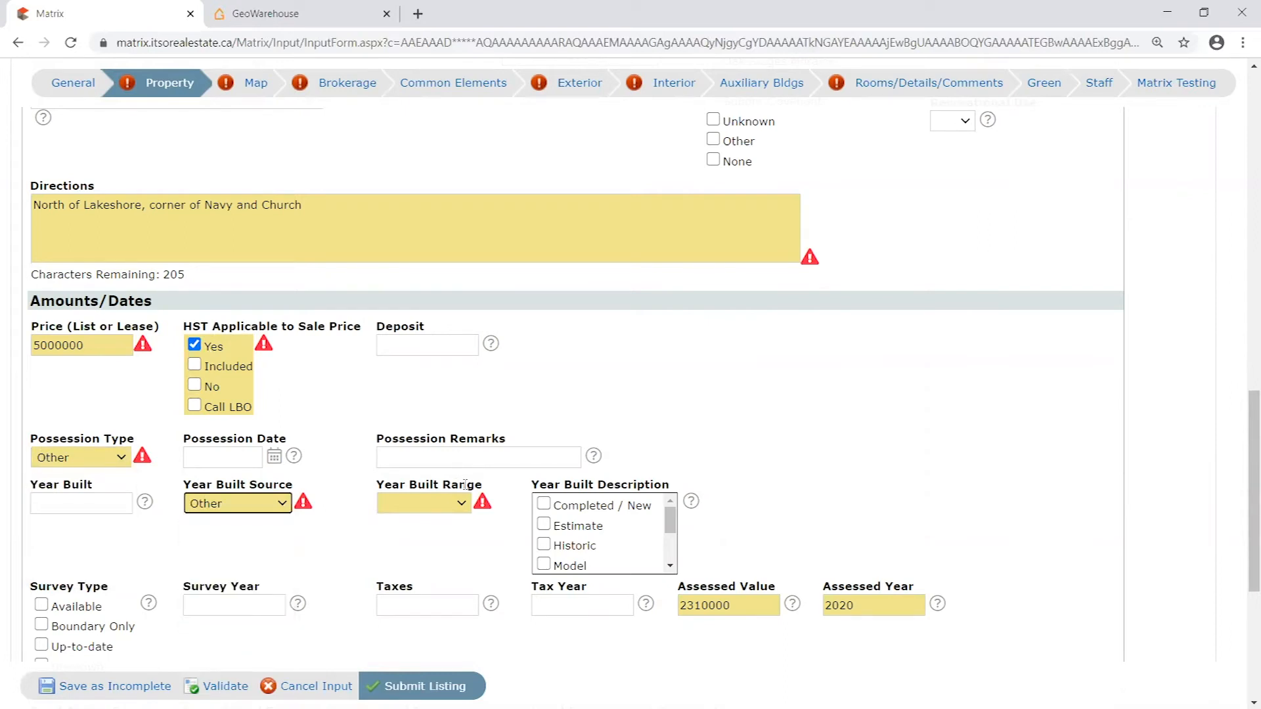
click(460, 503)
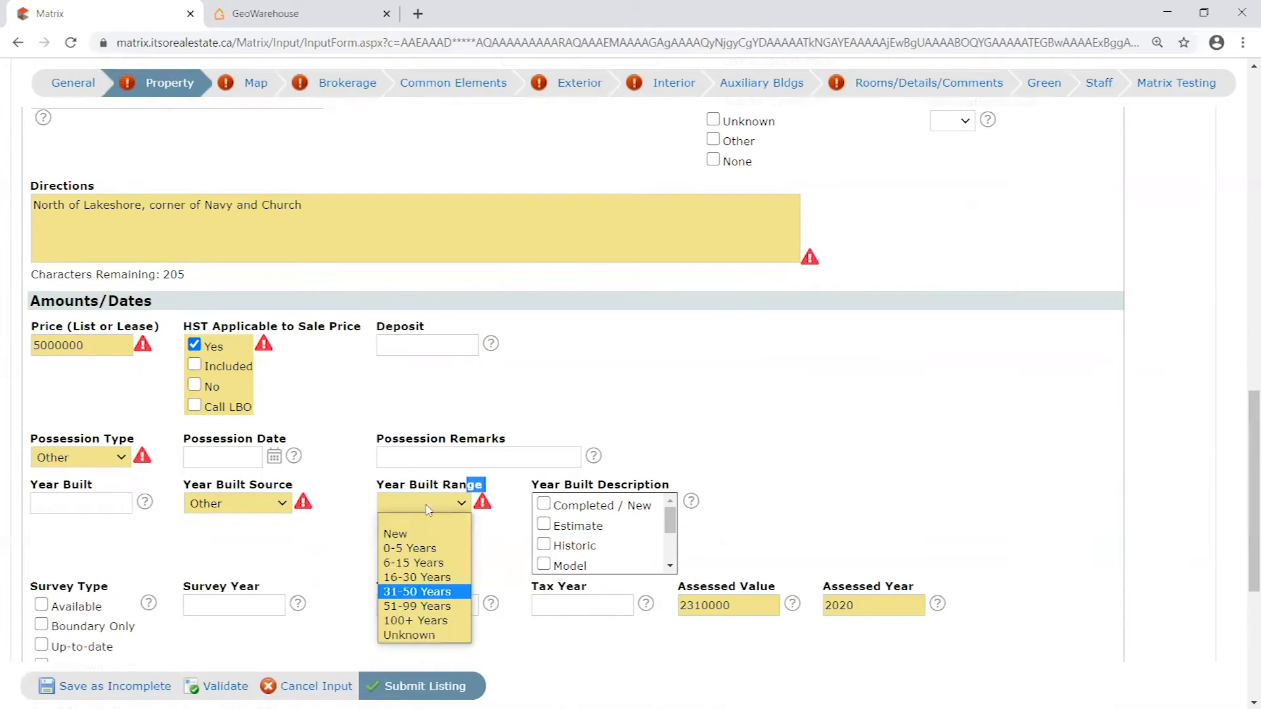
click(417, 591)
right_click(445, 389)
click(873, 377)
- Review the completed Property section, validate the listing again and look through it for fields still flagged
scroll(883, 416, down, 2)
scroll(509, 501, down, 3)
scroll(568, 523, up, 4)
scroll(568, 523, up, 2)
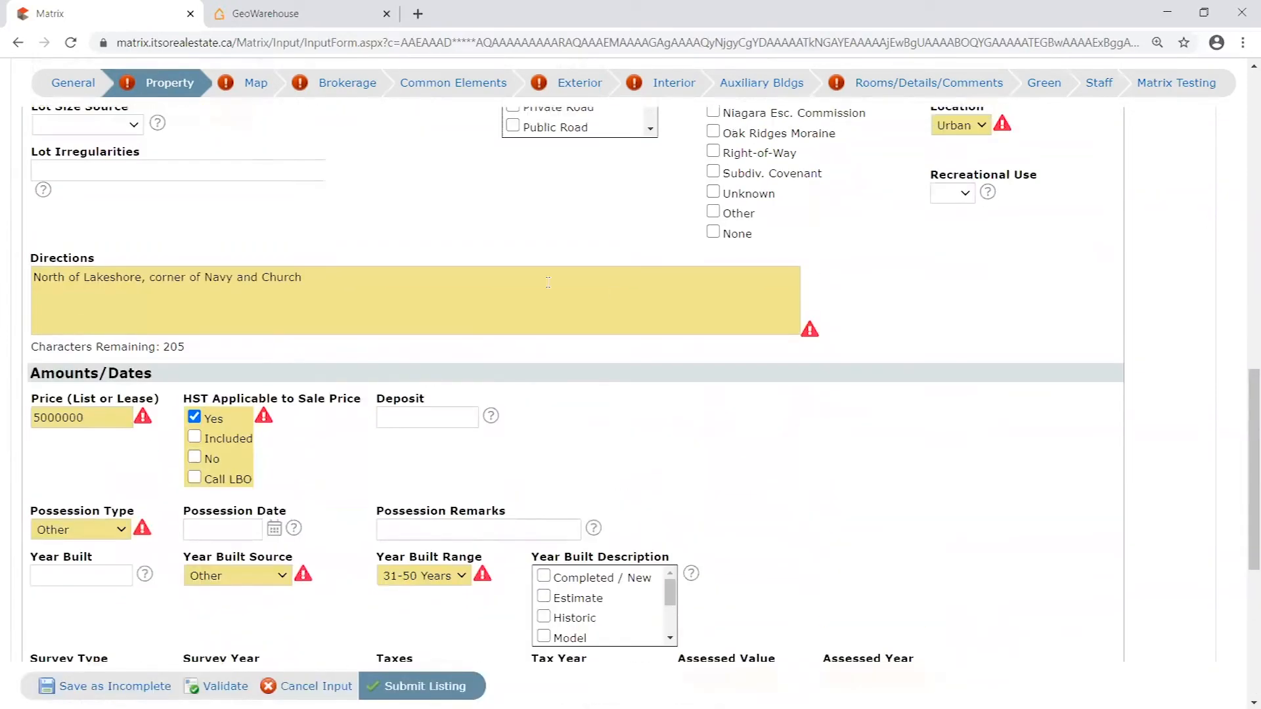
scroll(929, 399, up, 13)
scroll(936, 326, down, 7)
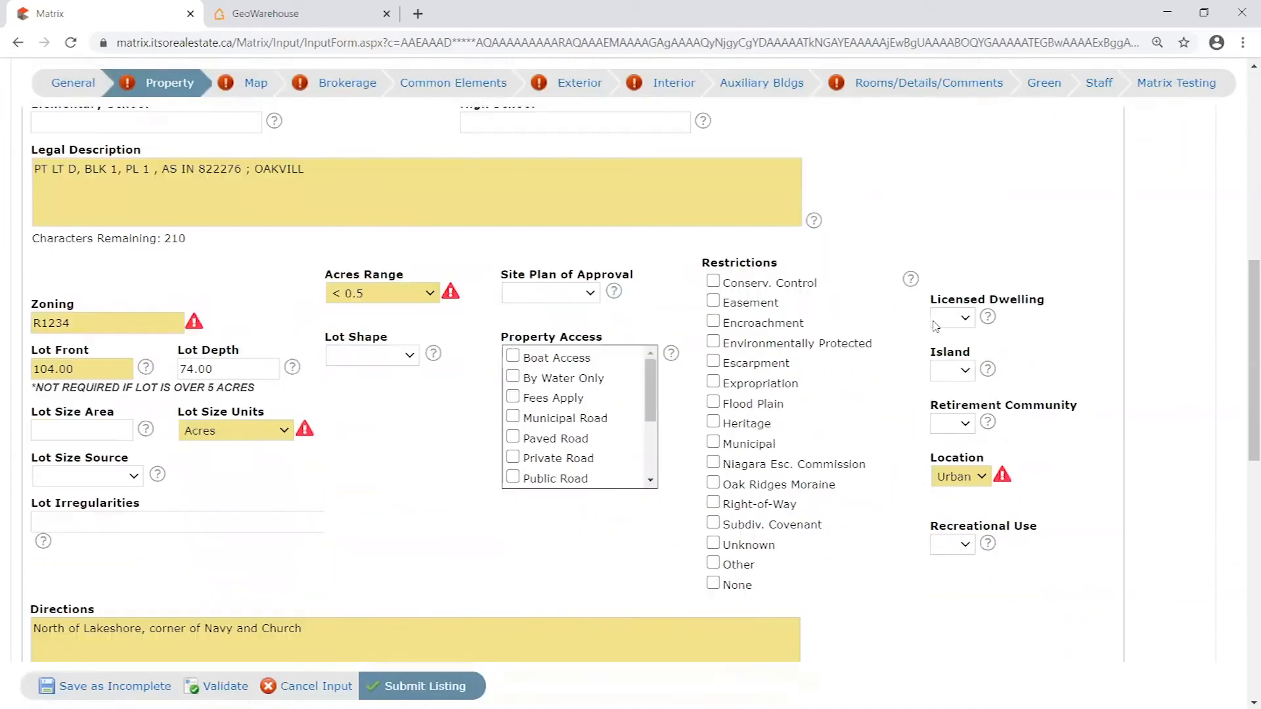
scroll(453, 495, down, 4)
click(225, 686)
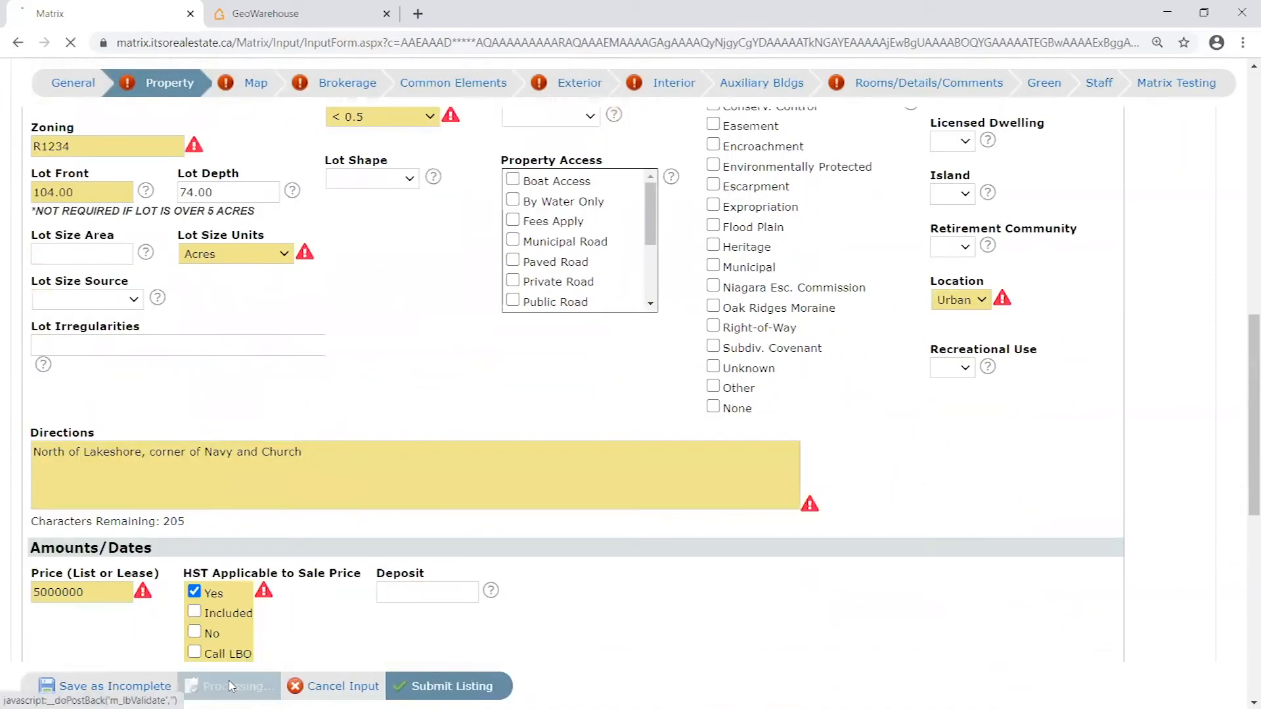
scroll(636, 401, down, 4)
scroll(636, 402, down, 14)
scroll(619, 441, up, 4)
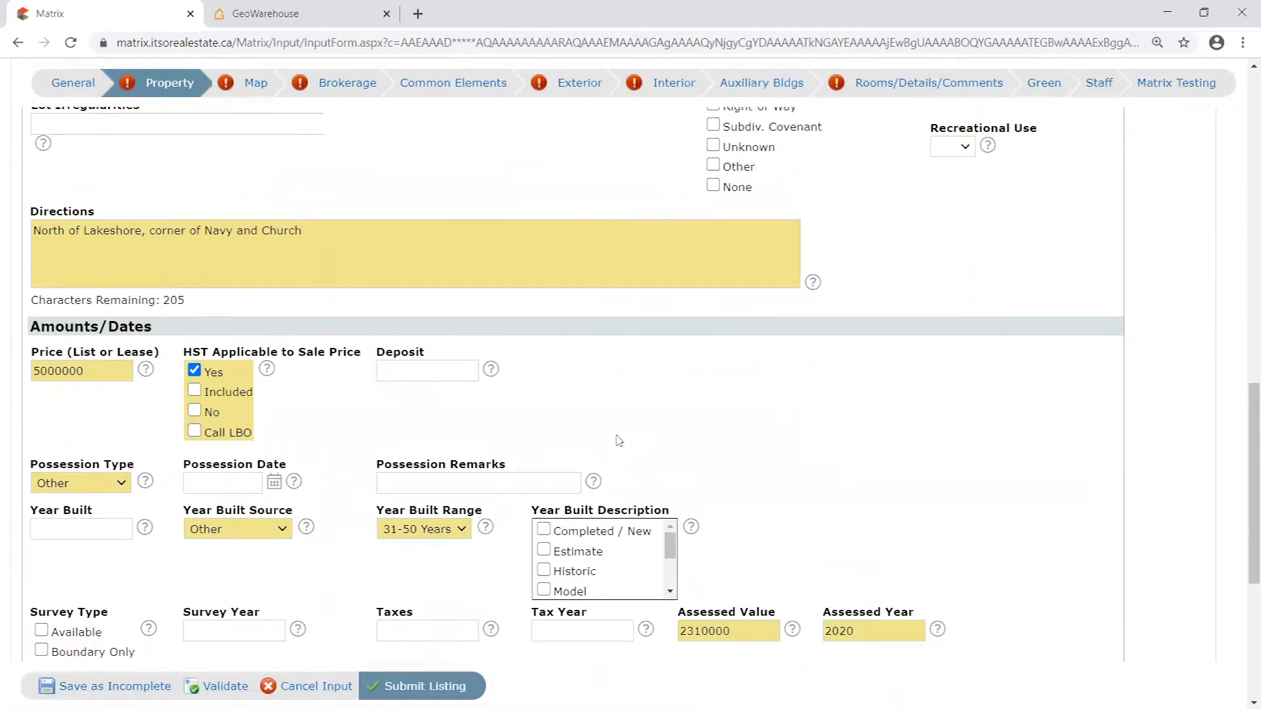
scroll(618, 441, up, 9)
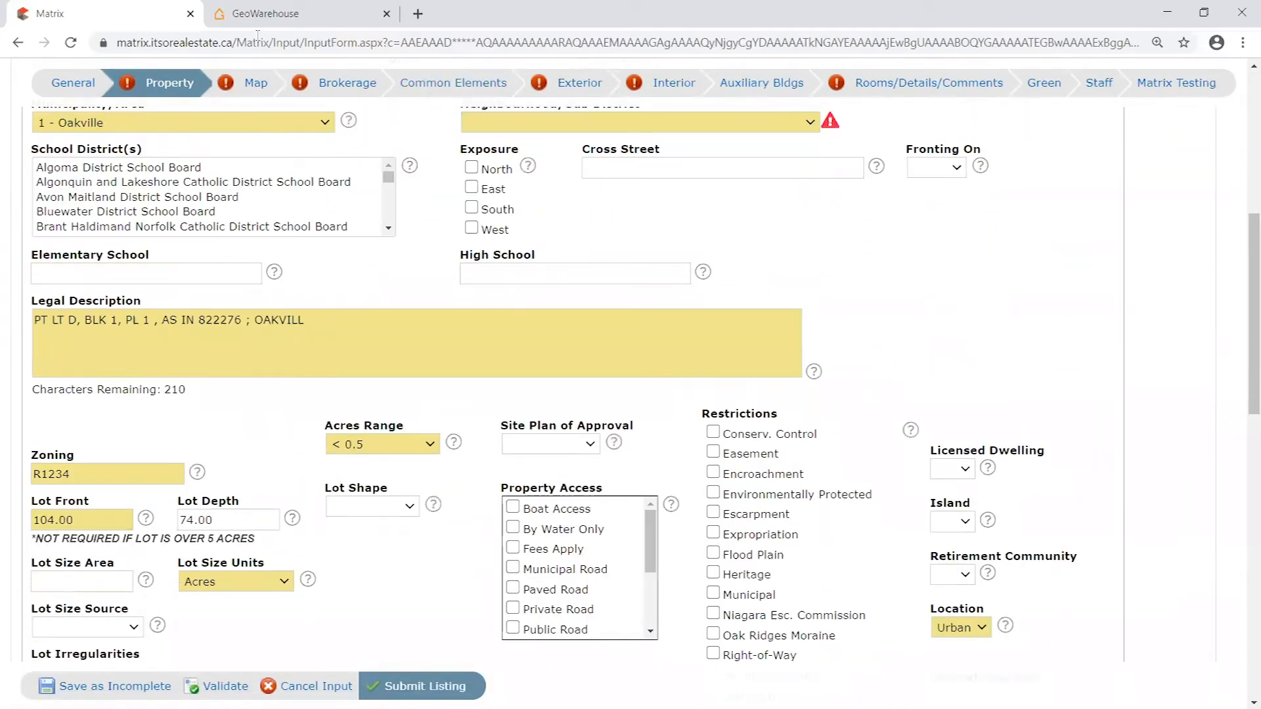
scroll(723, 458, down, 1)
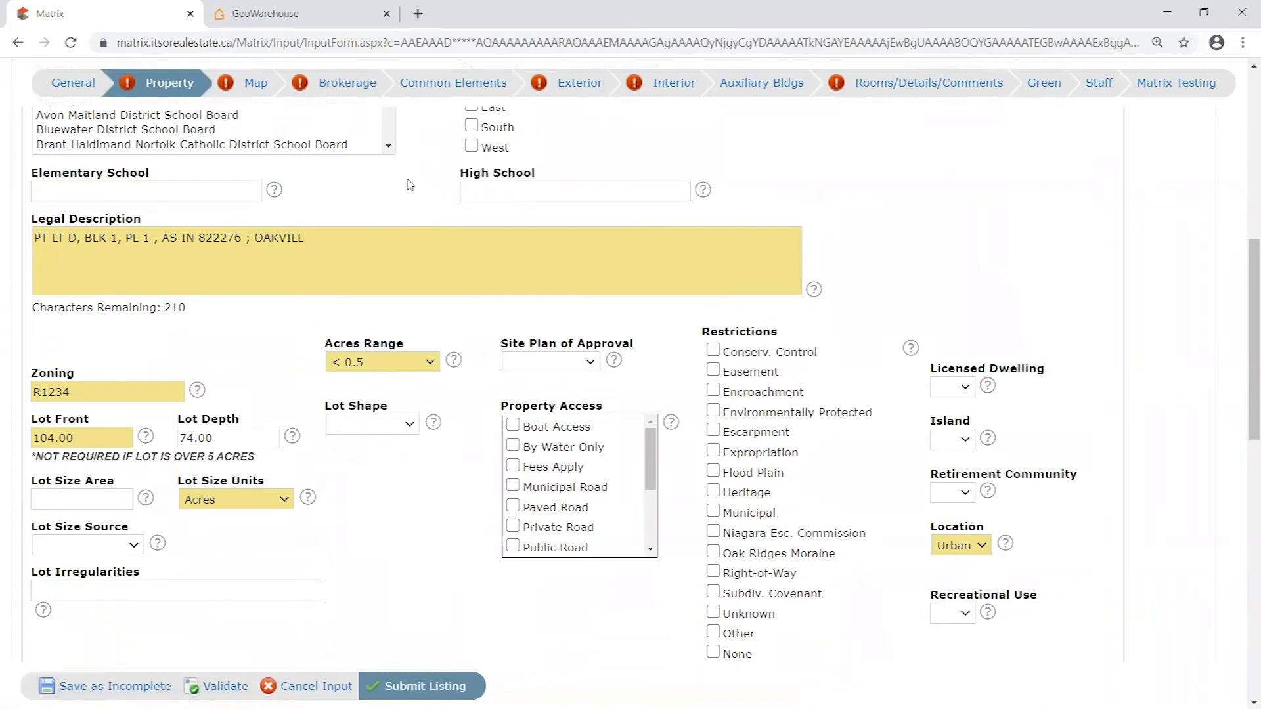
- Look through the Property section for a required field still flagged, checking Neighbourhood/Sub District
scroll(637, 501, down, 1)
scroll(636, 501, down, 7)
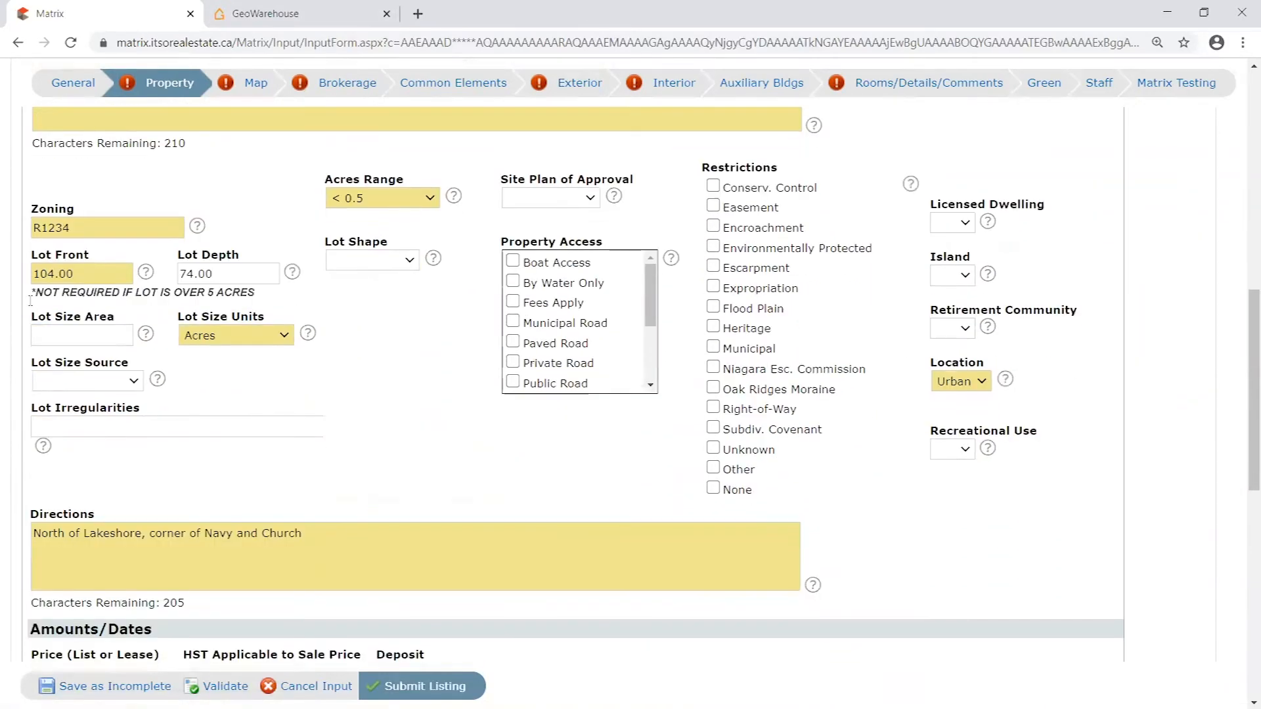
scroll(508, 450, up, 3)
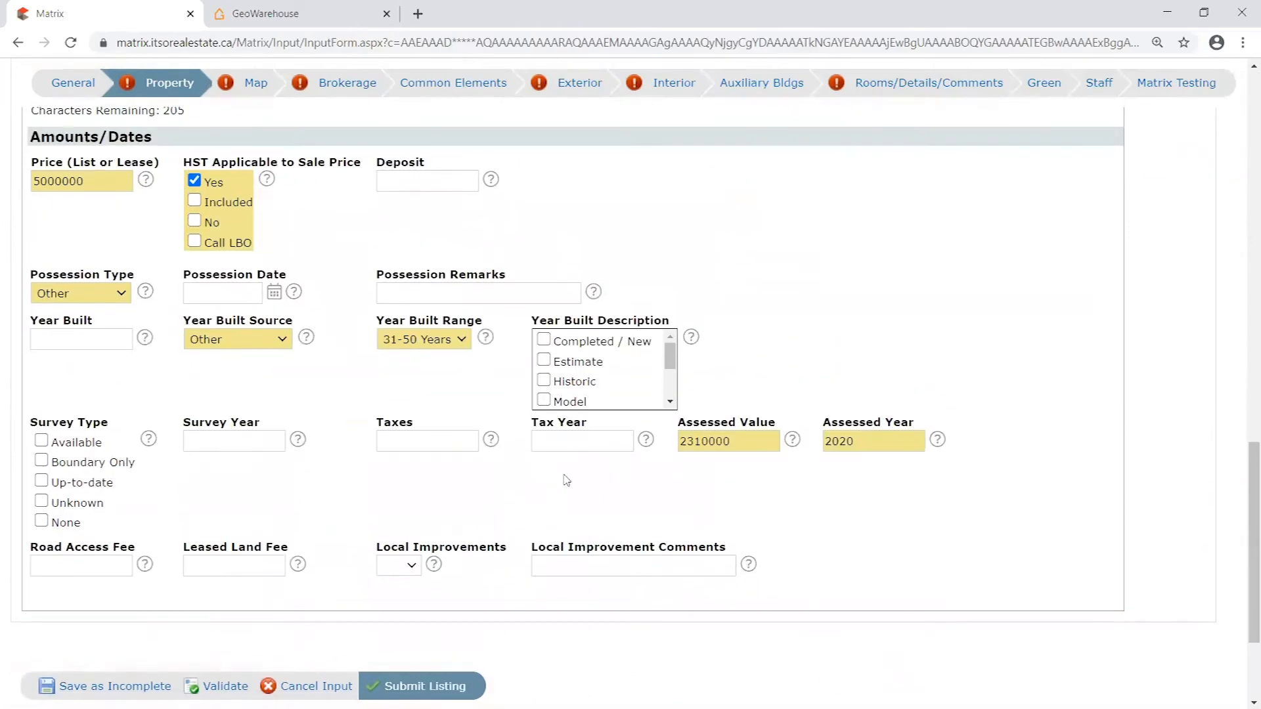
scroll(734, 488, up, 9)
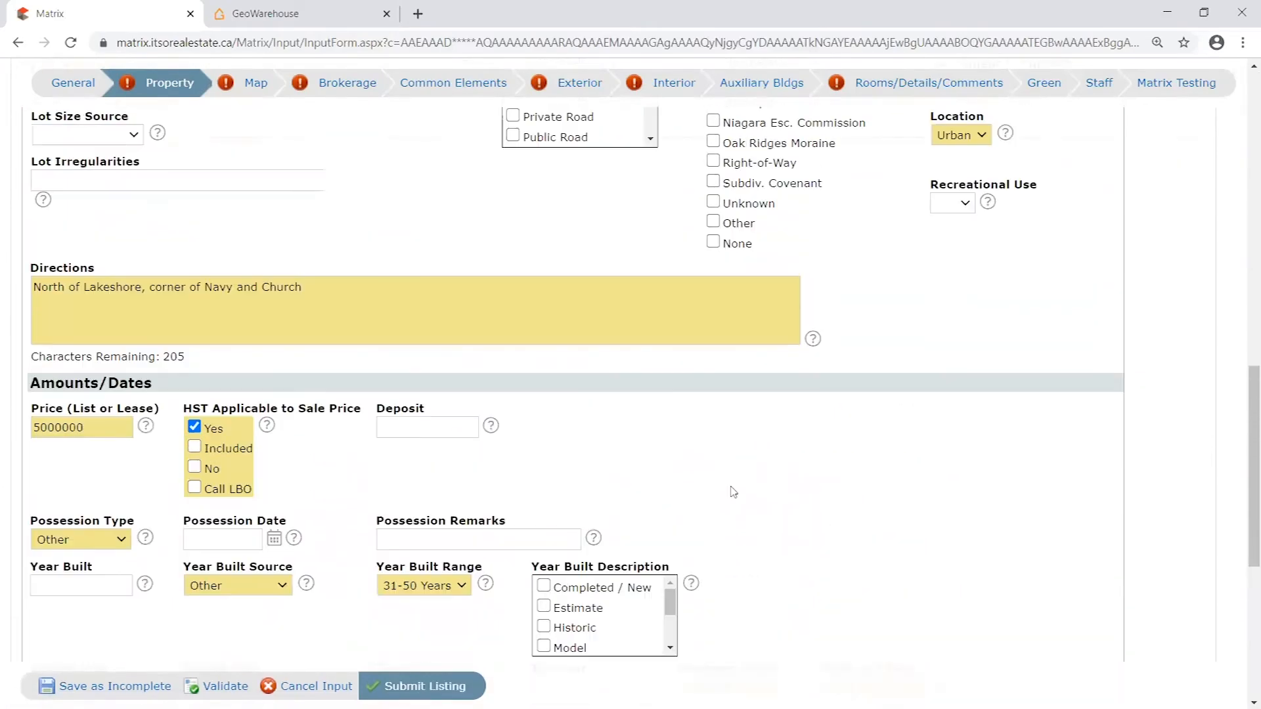
scroll(629, 463, up, 1)
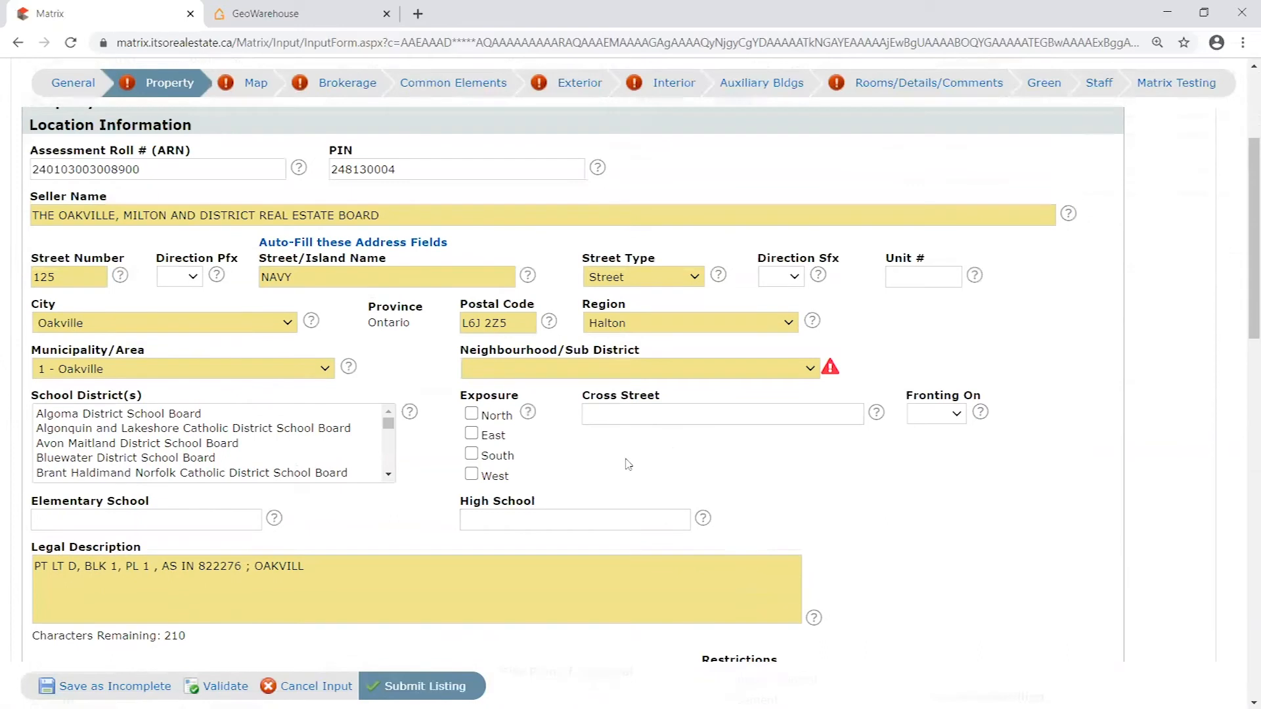
drag(460, 349, 659, 352)
right_click(663, 353)
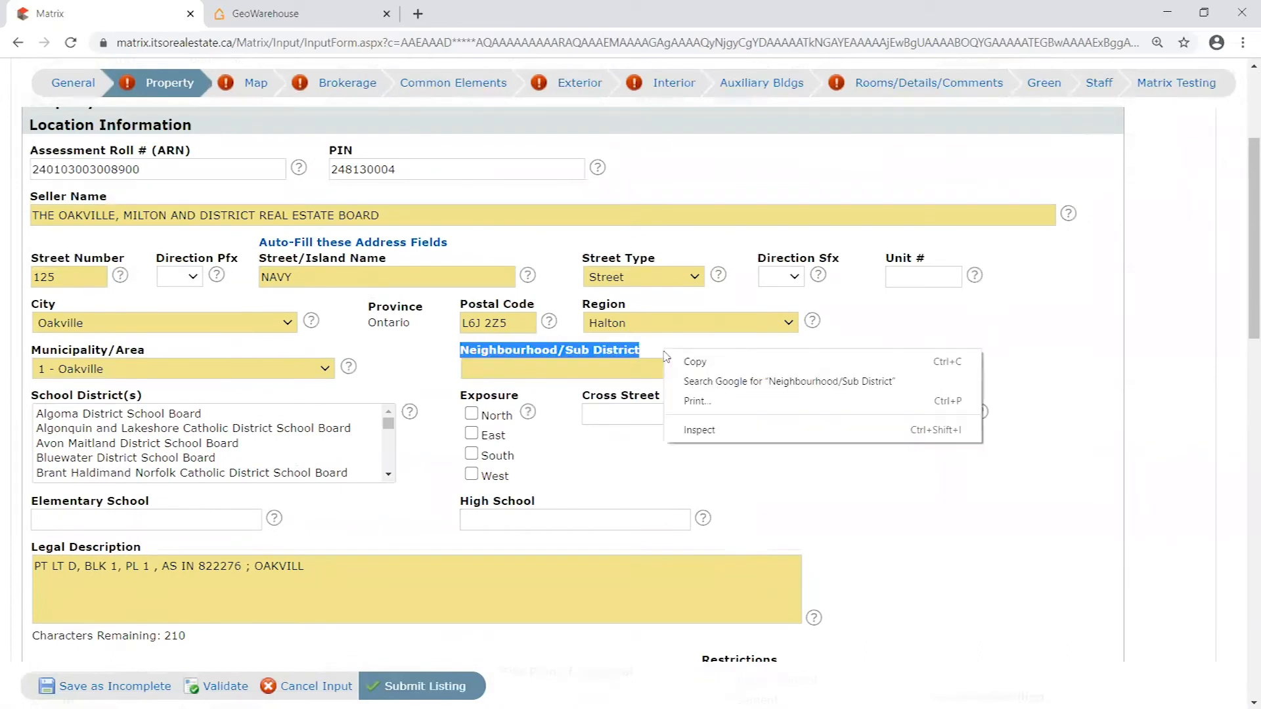
click(921, 322)
scroll(884, 390, up, 1)
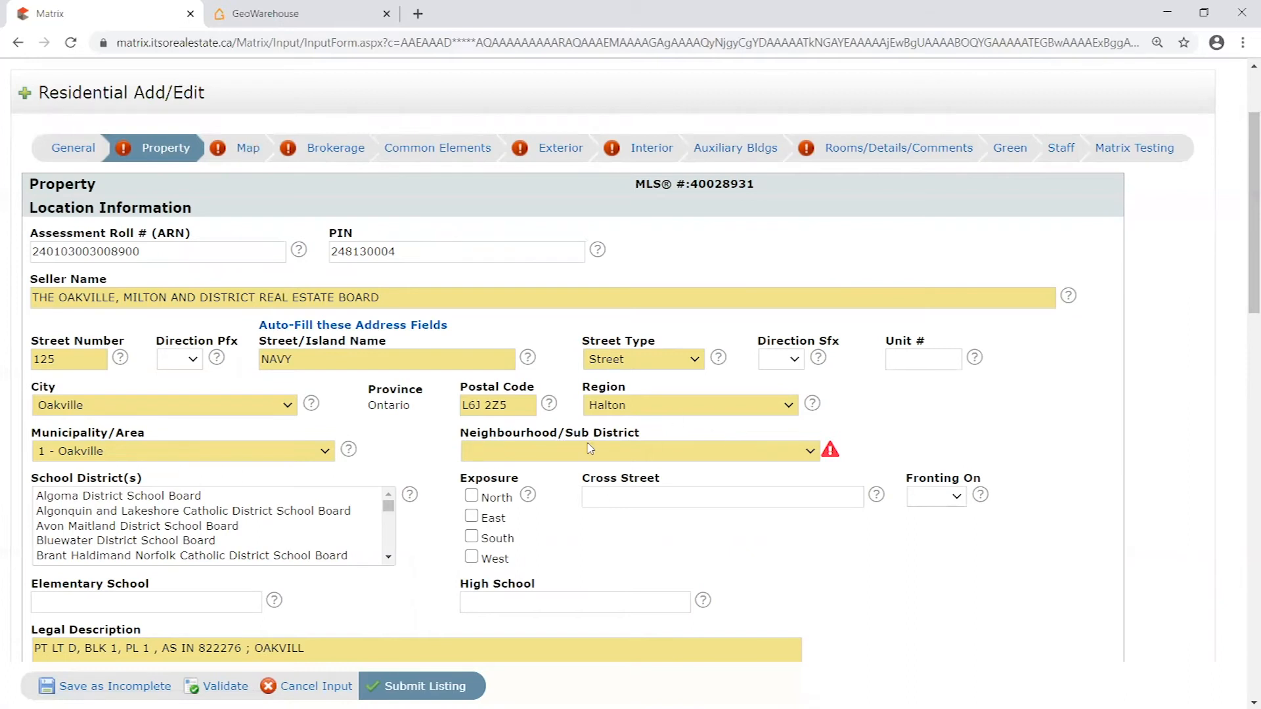
- Open the Map section and examine the required Latitude and Longitude fields and the manual-setting option
click(248, 150)
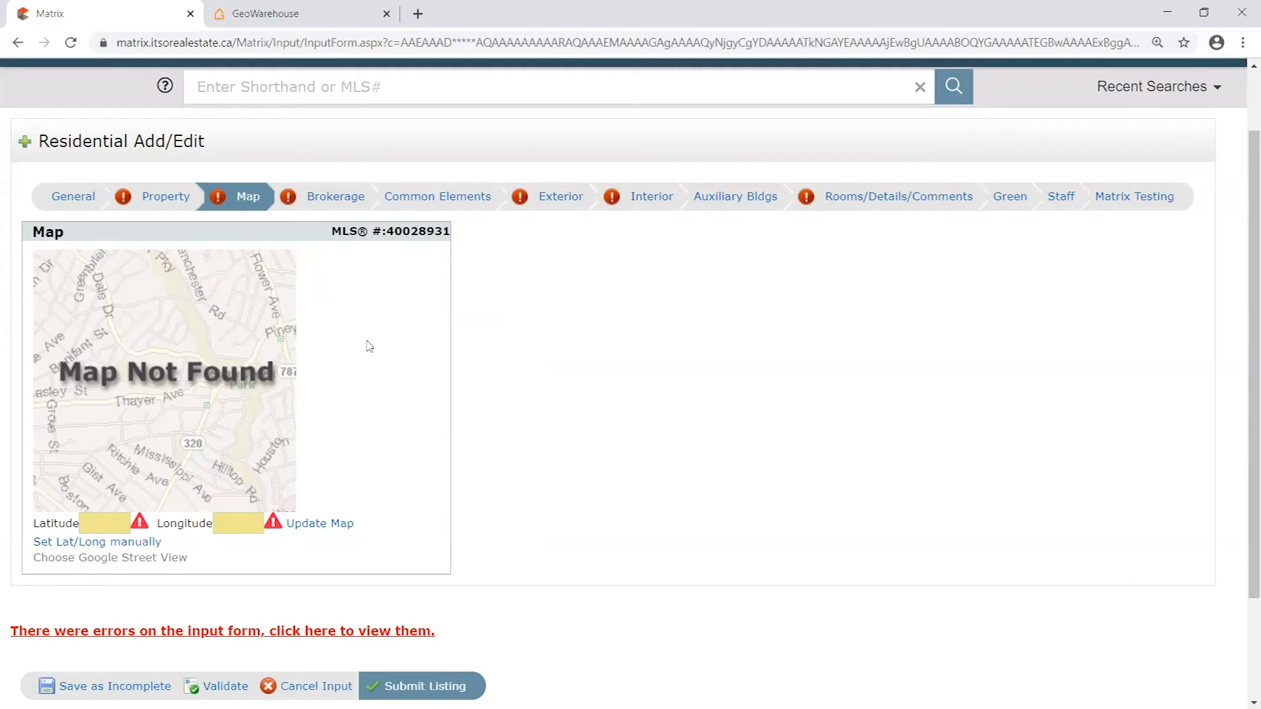
click(105, 522)
click(238, 526)
click(109, 524)
drag(34, 524, 228, 530)
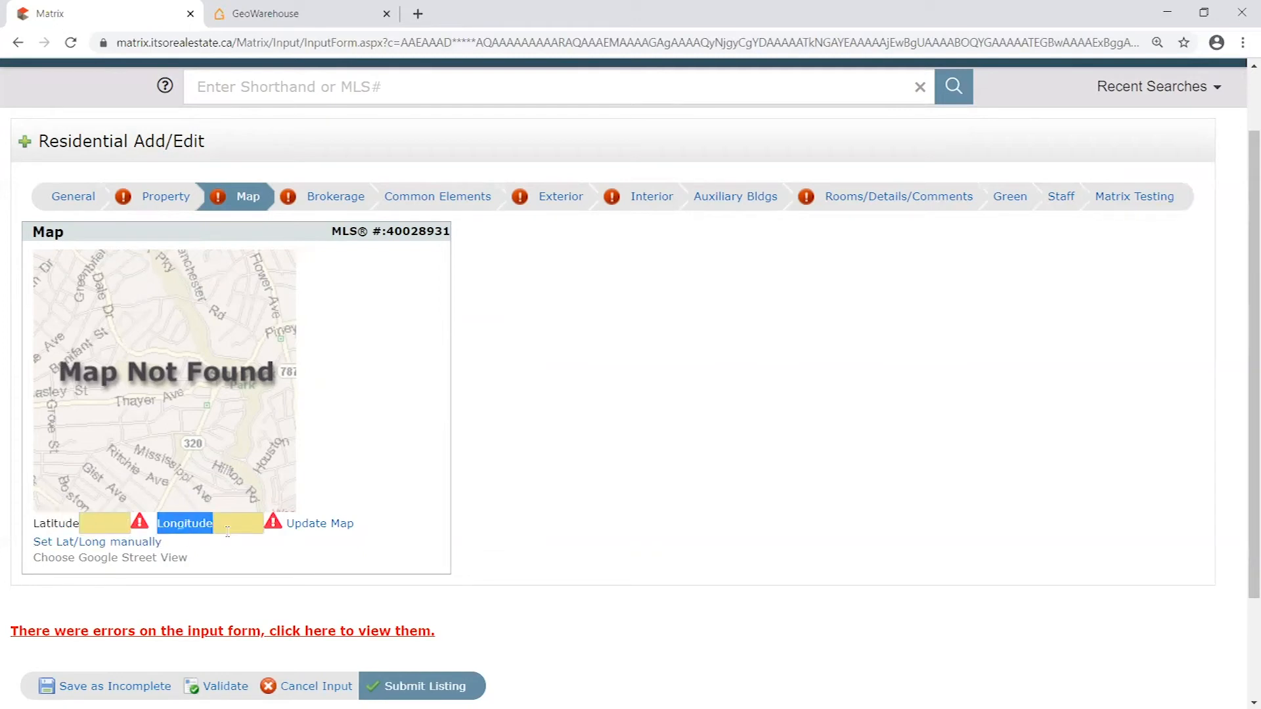
click(108, 526)
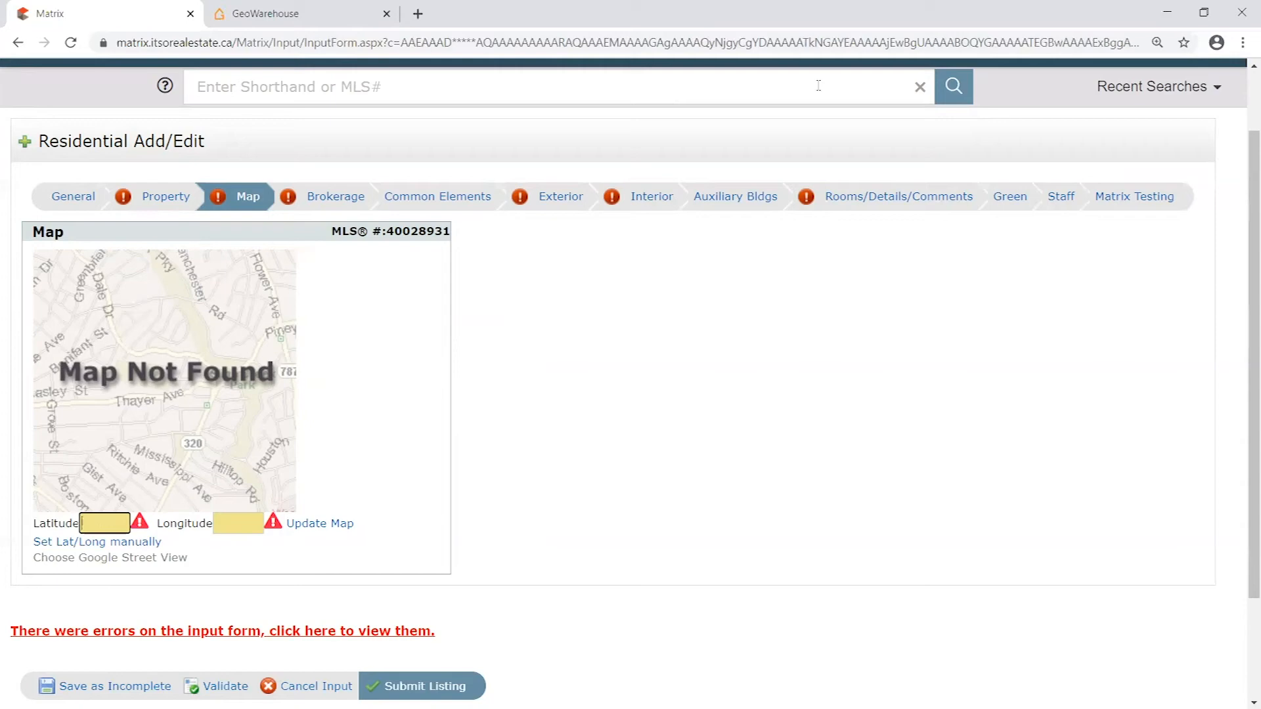
click(239, 519)
click(105, 524)
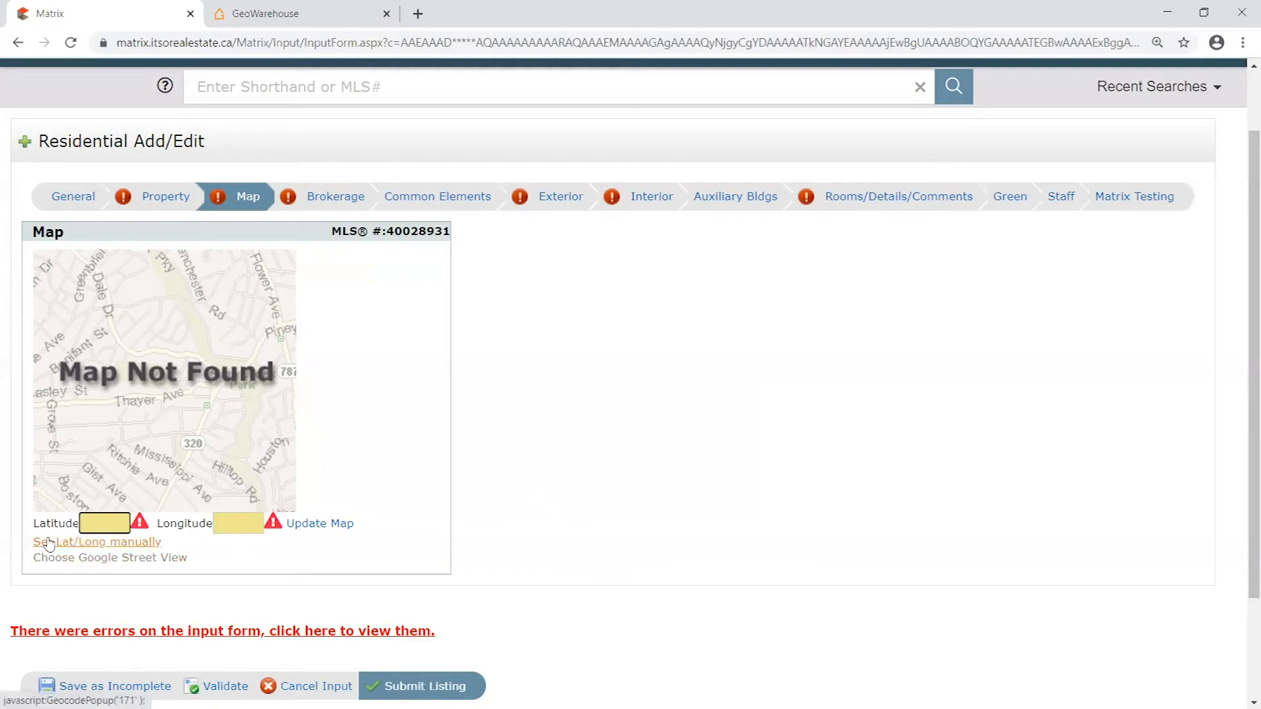
click(77, 546)
- Open realtor.ca in a new browser tab and search its residential listings for Oakville
click(419, 14)
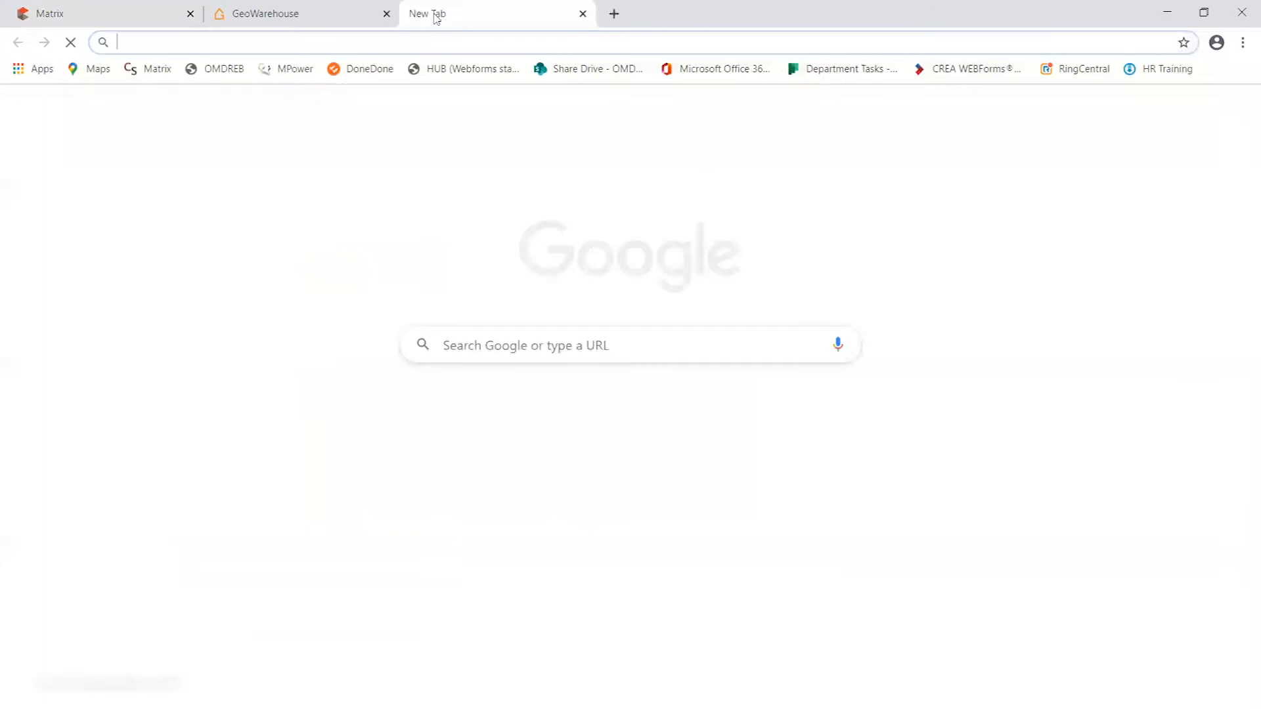
text(re)
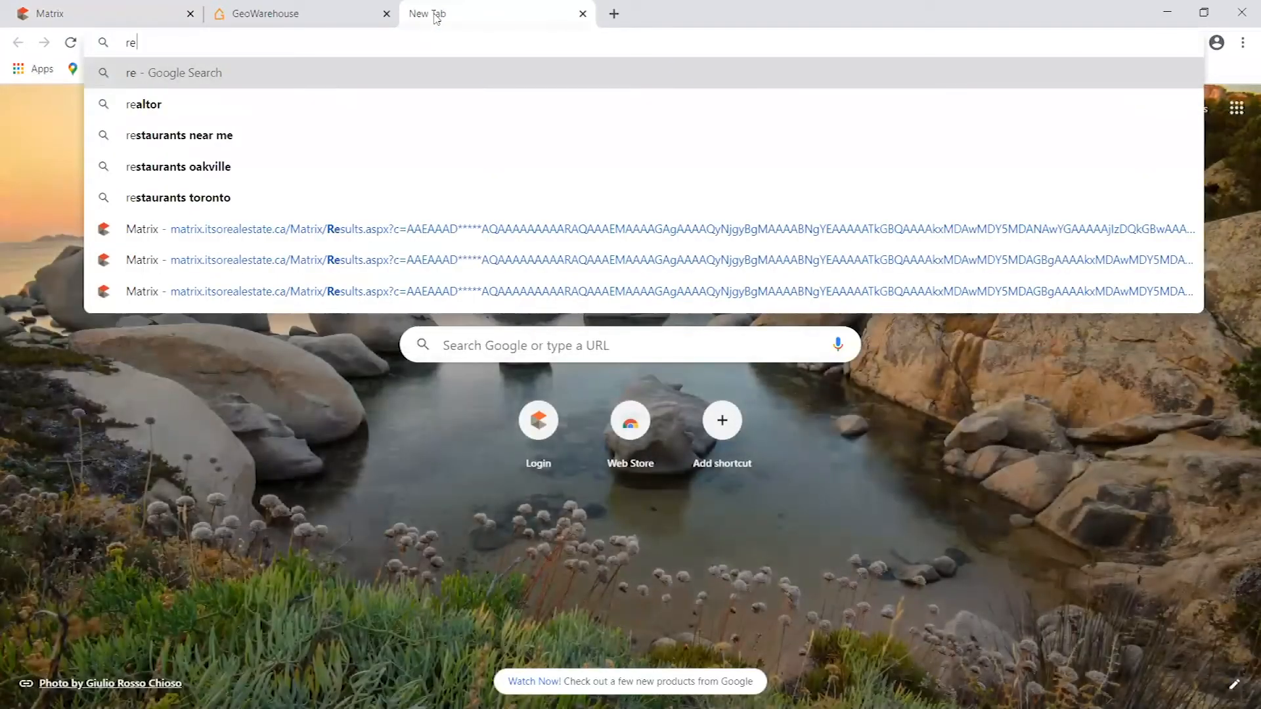
text(altor.ca)
key(Return)
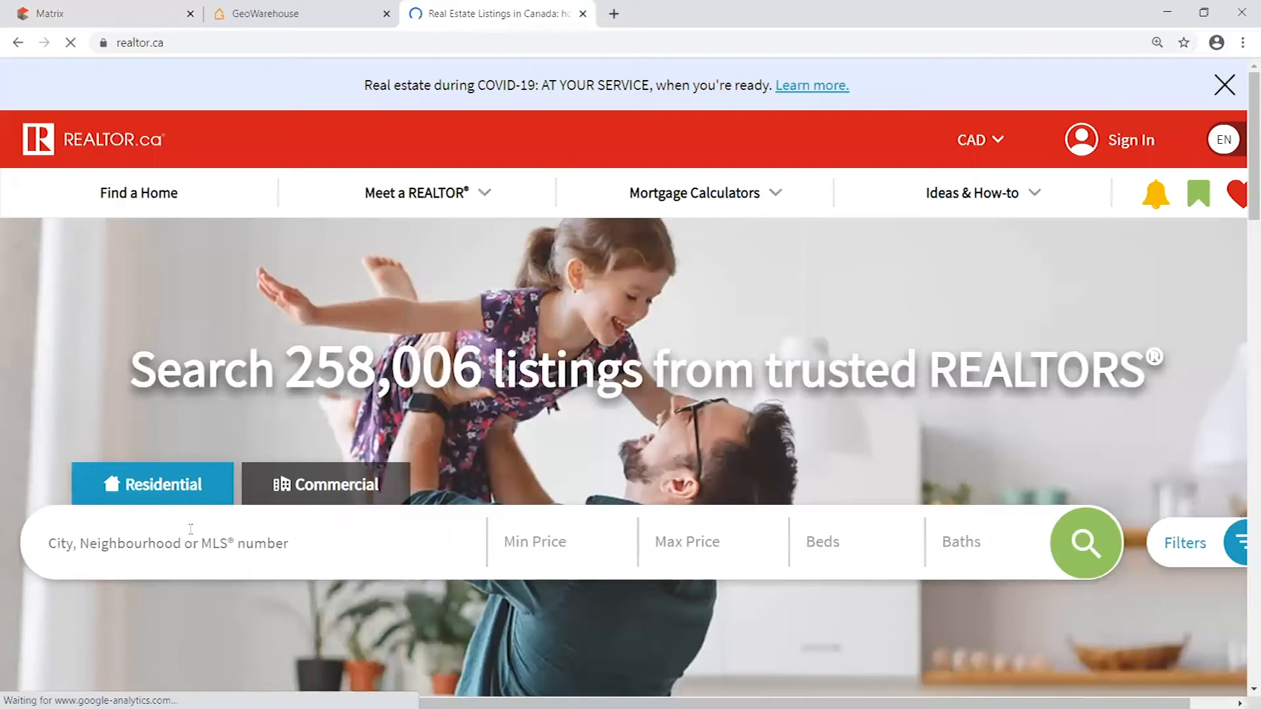
click(190, 529)
text(oakville)
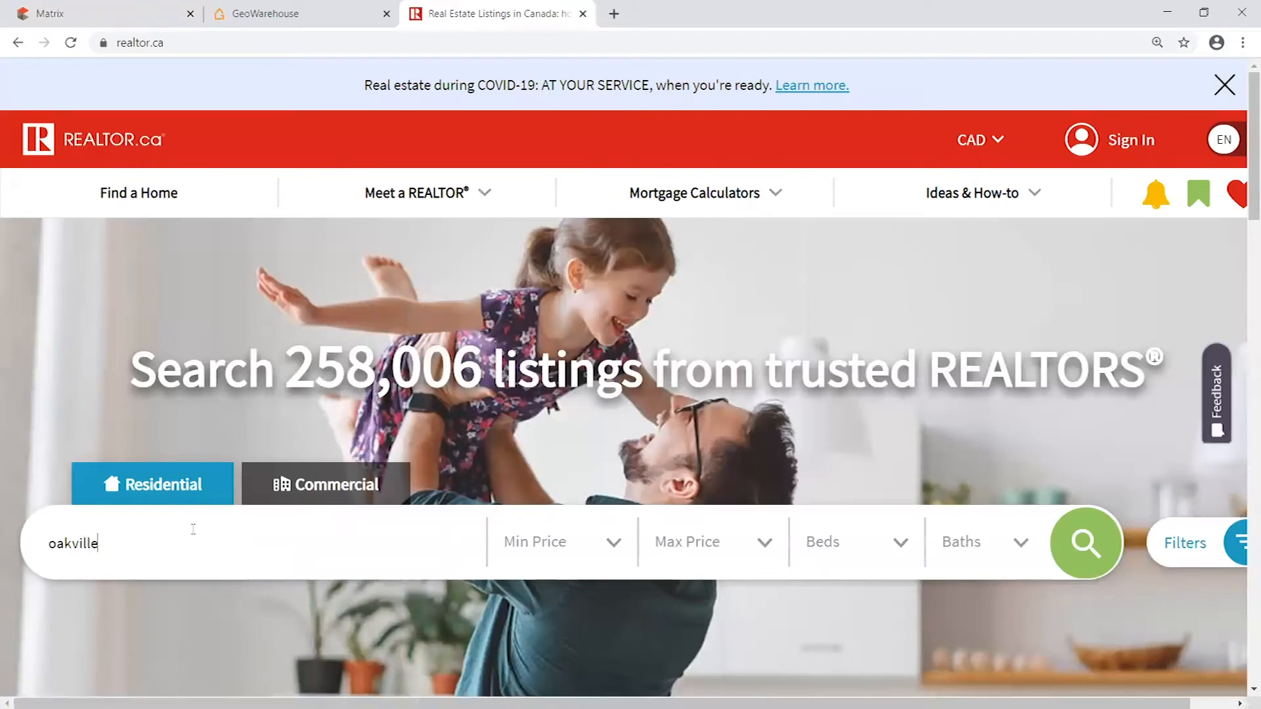
key(Return)
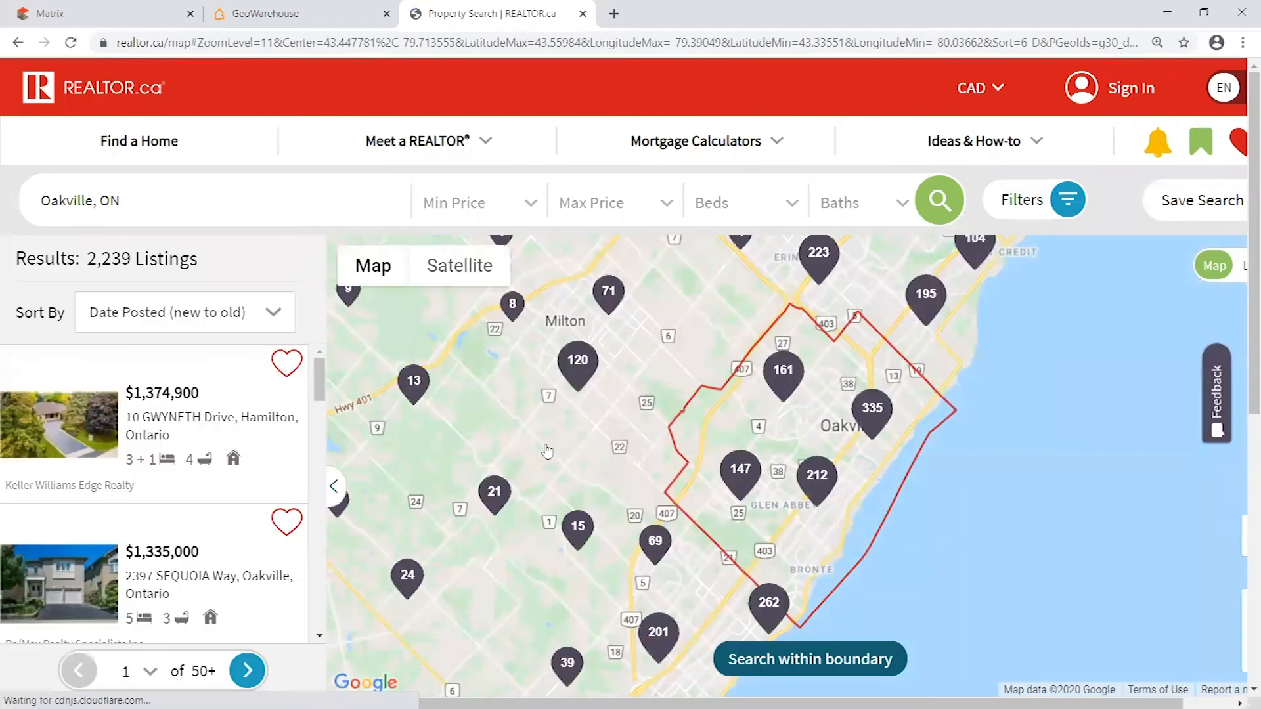
- Examine the listings map beyond Canada, across Russia to the Irkutsk area, for wrongly mapped listings
scroll(851, 480, down, 3)
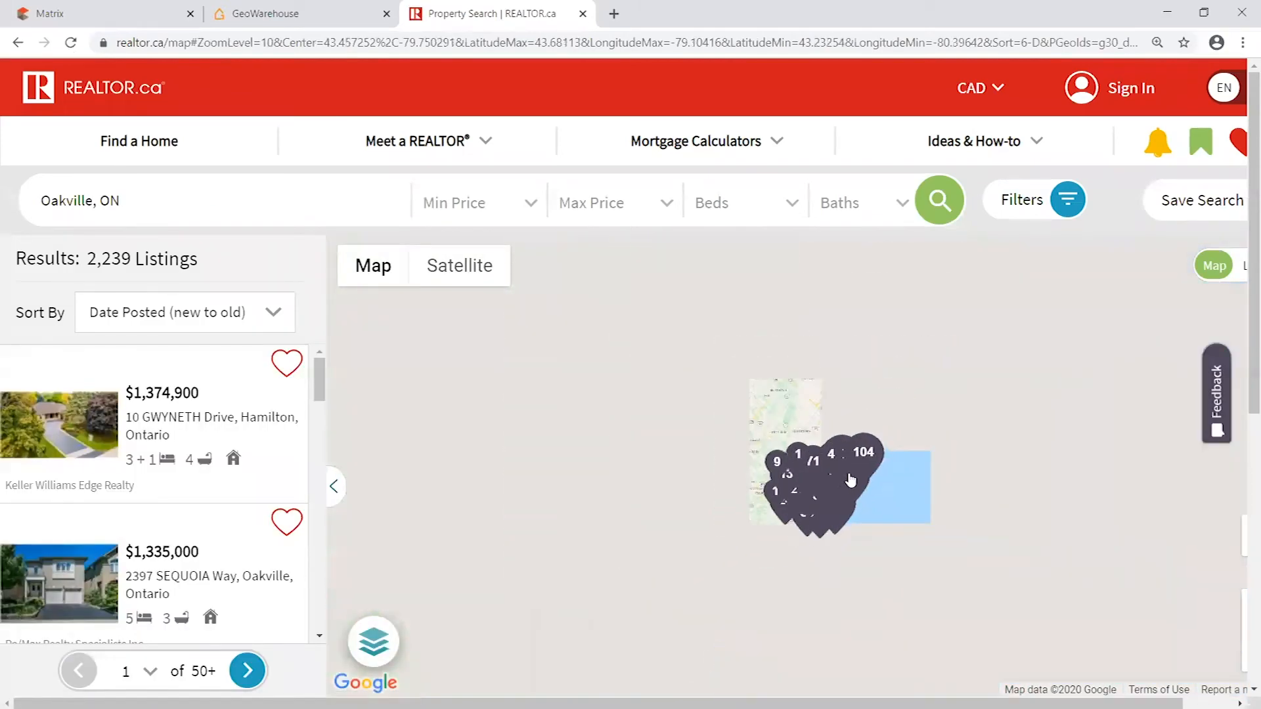
scroll(999, 486, down, 5)
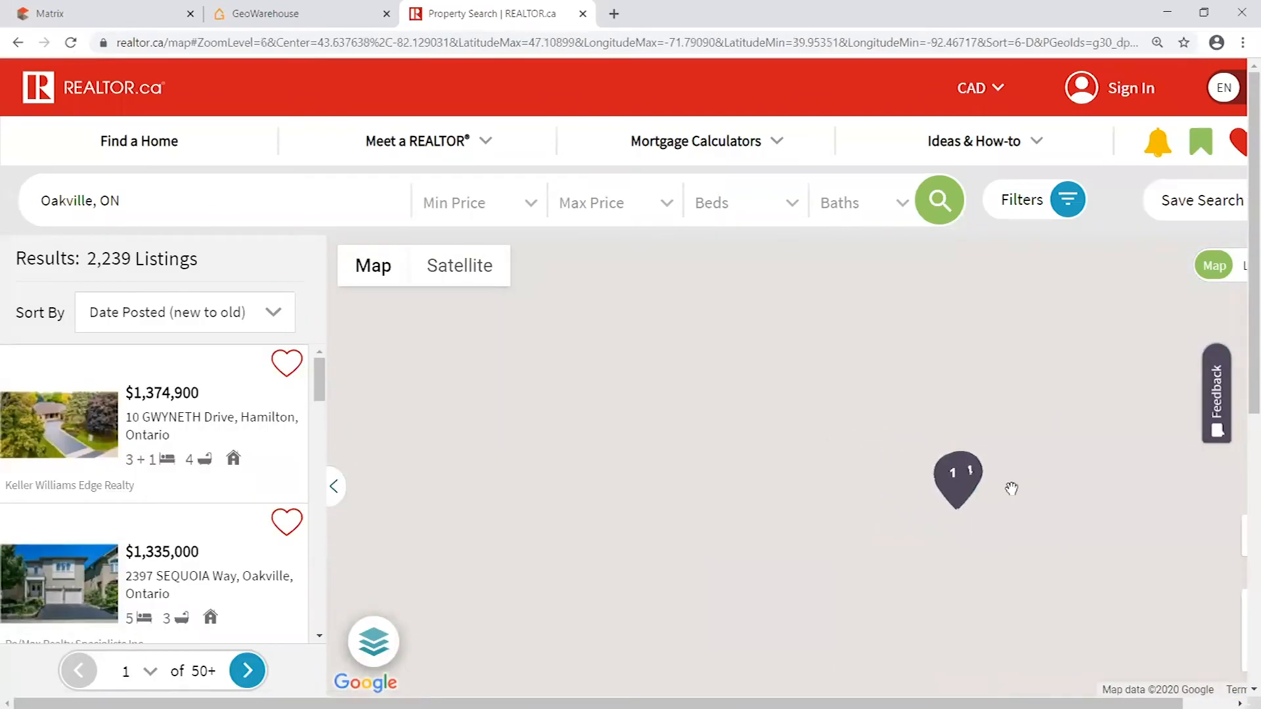
scroll(624, 419, down, 1)
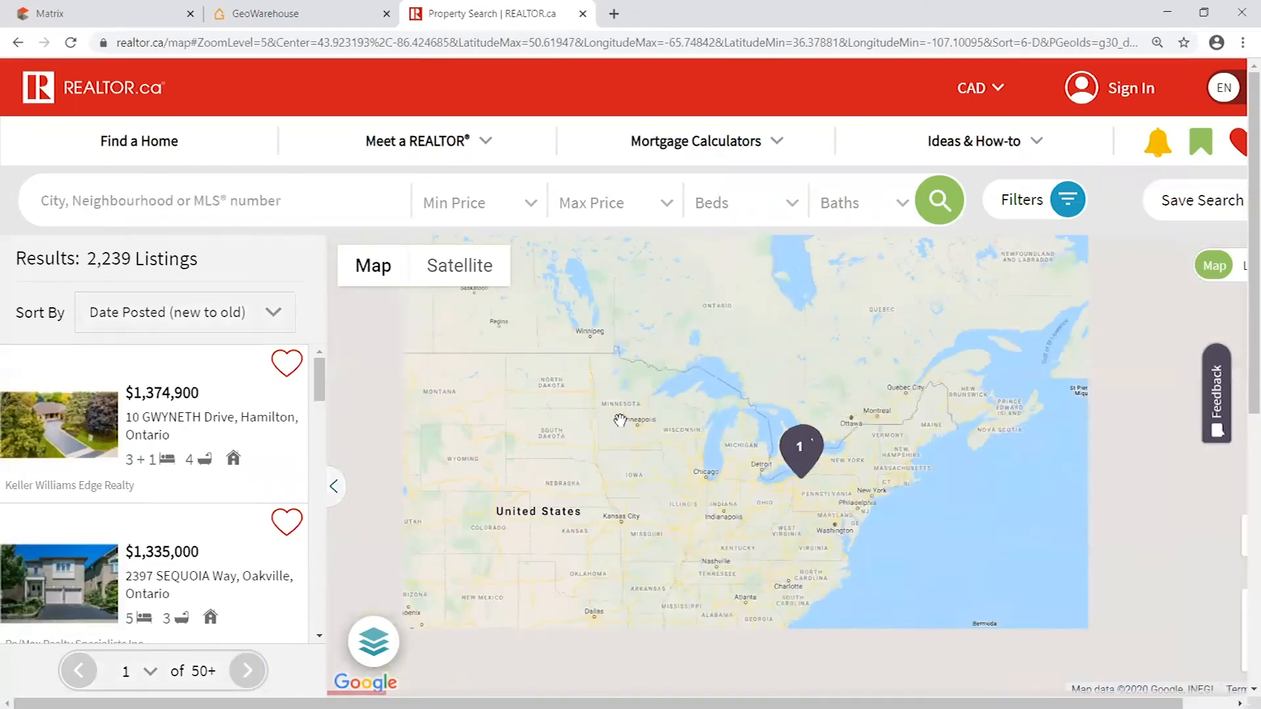
scroll(620, 420, down, 3)
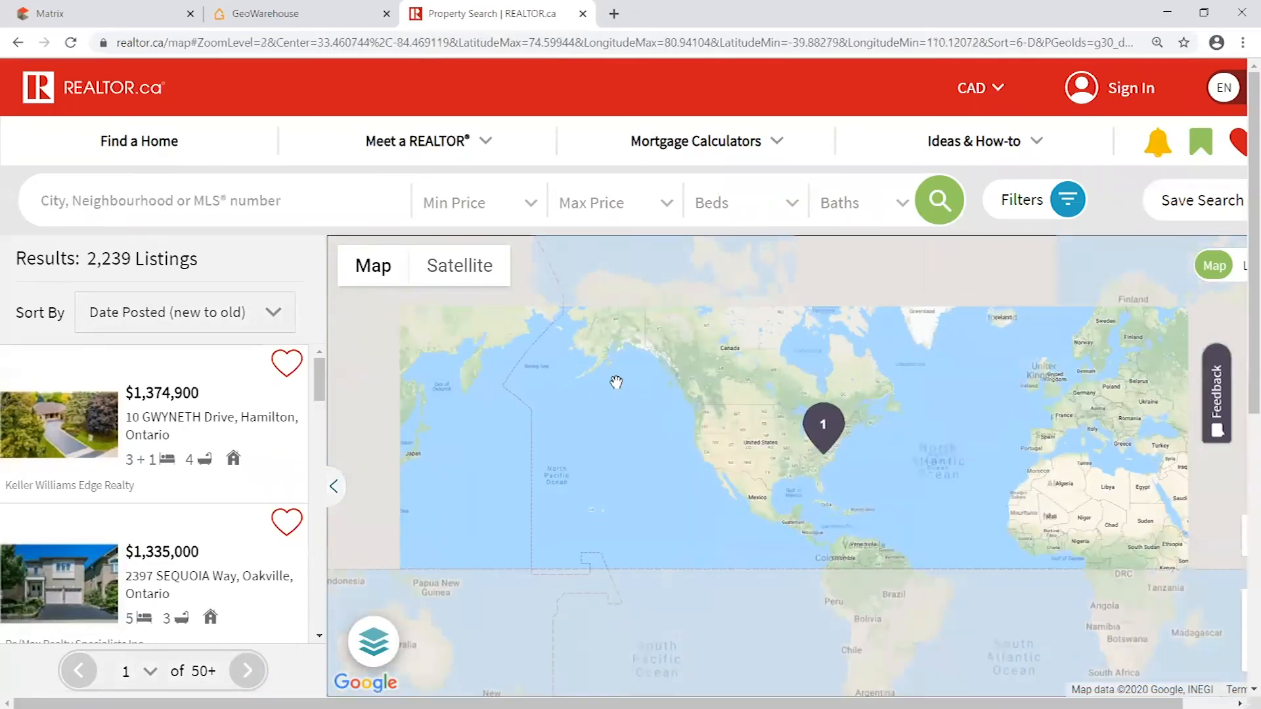
drag(616, 382, 1009, 473)
drag(552, 388, 947, 512)
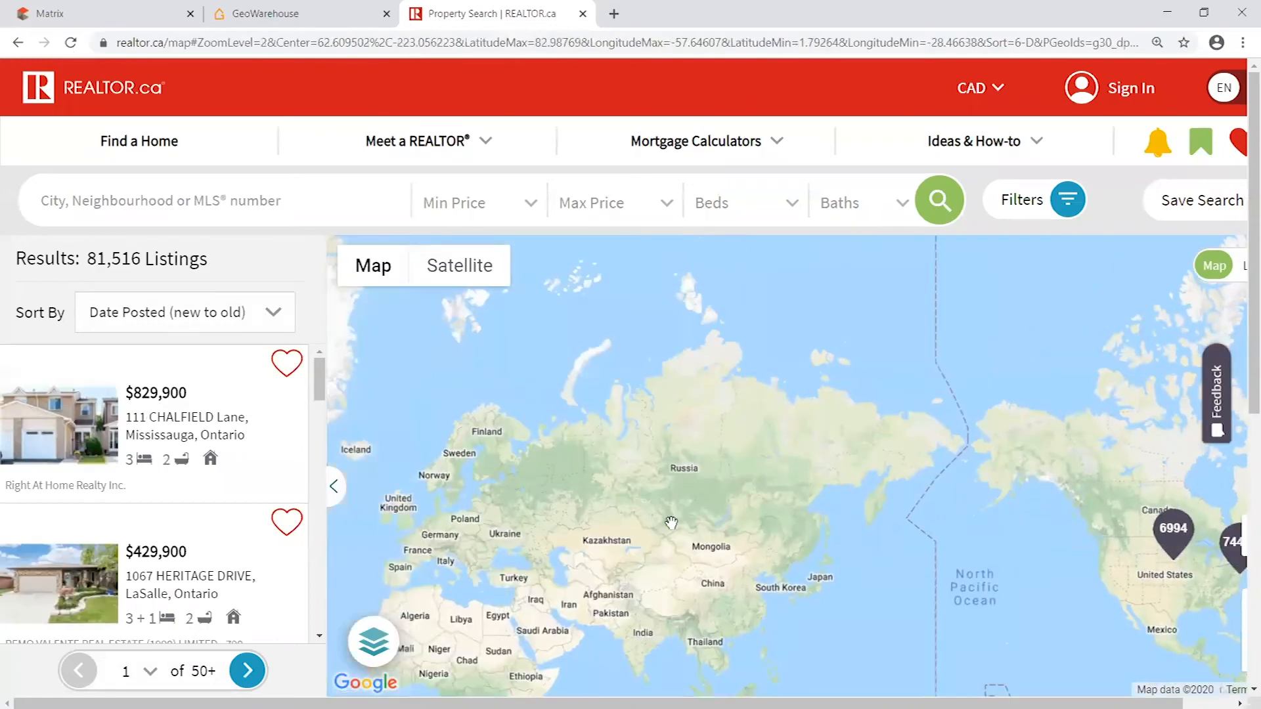
scroll(671, 523, up, 3)
drag(884, 441, 788, 444)
scroll(663, 464, up, 1)
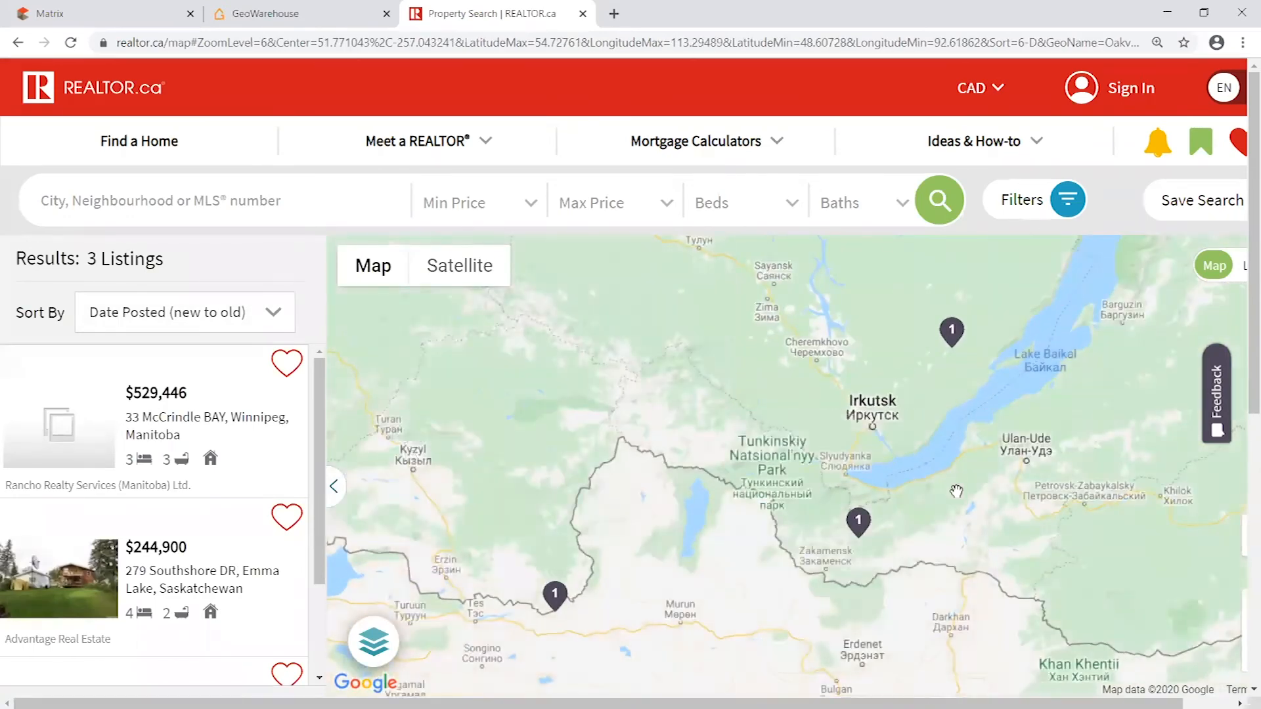
drag(955, 497, 947, 457)
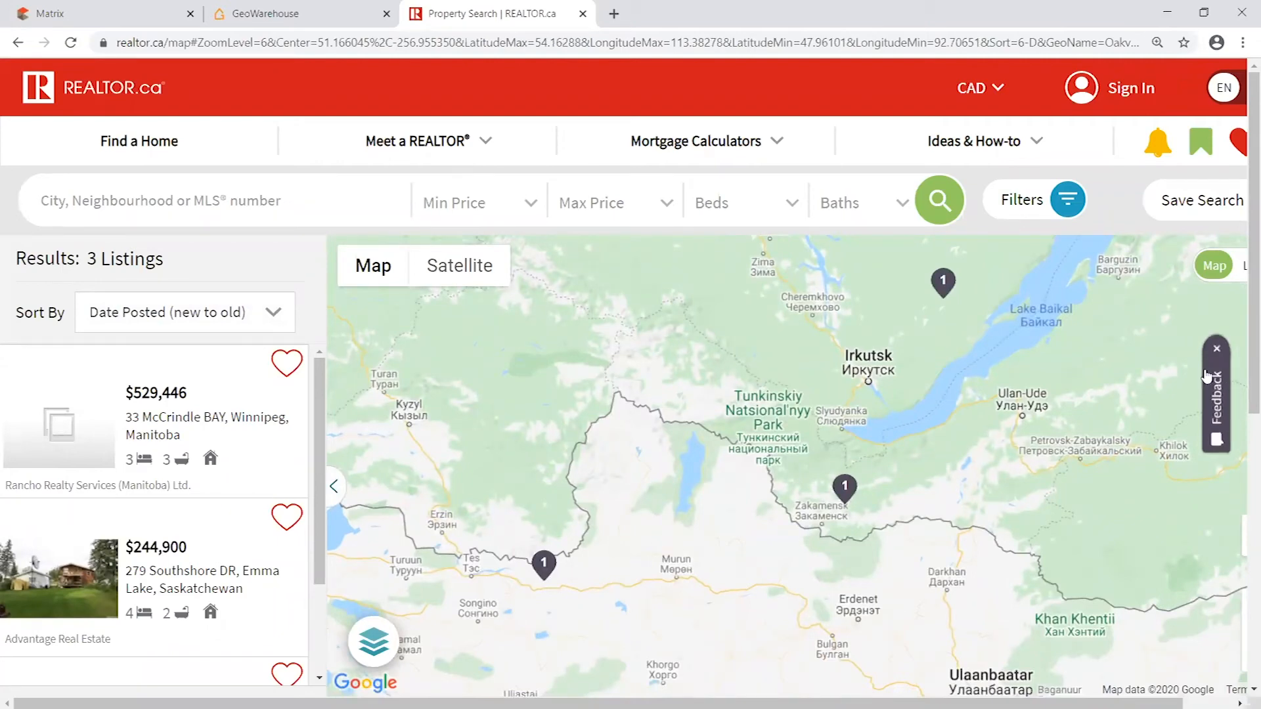
- Preview the misplaced Canadian listings marked around Irkutsk, closing the REALTOR.ca page to return to Matrix
click(544, 564)
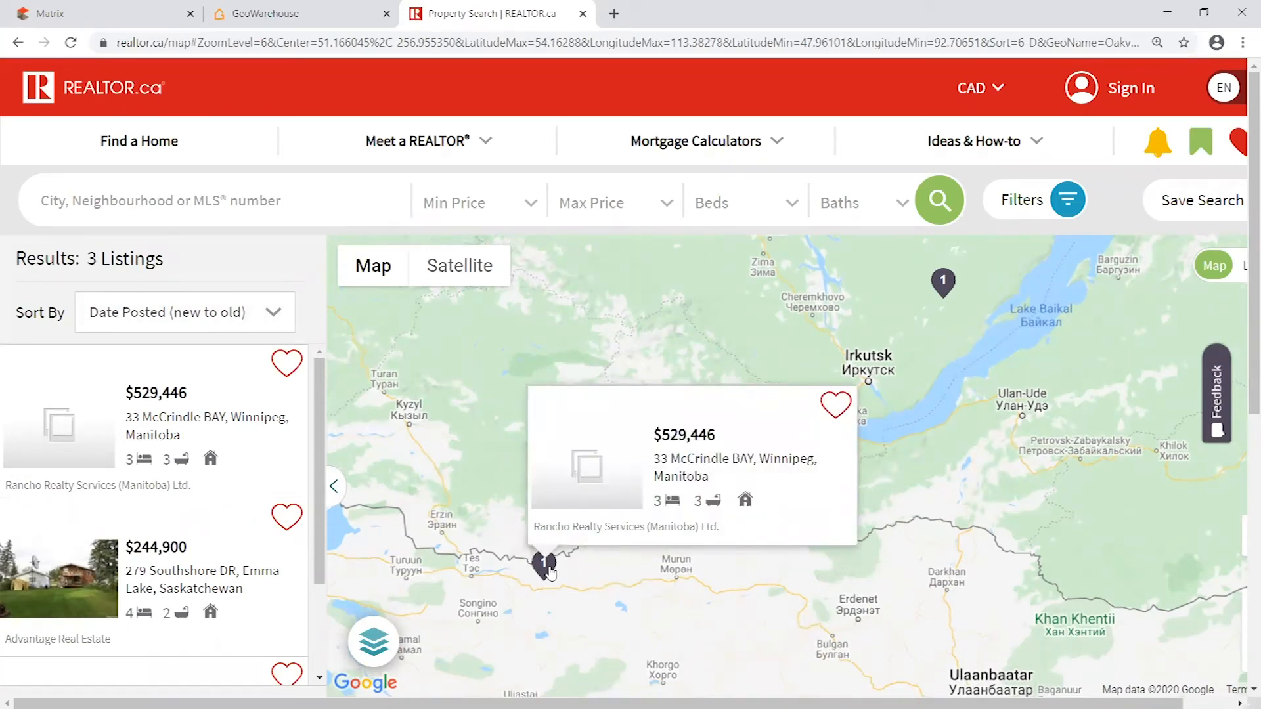
click(849, 501)
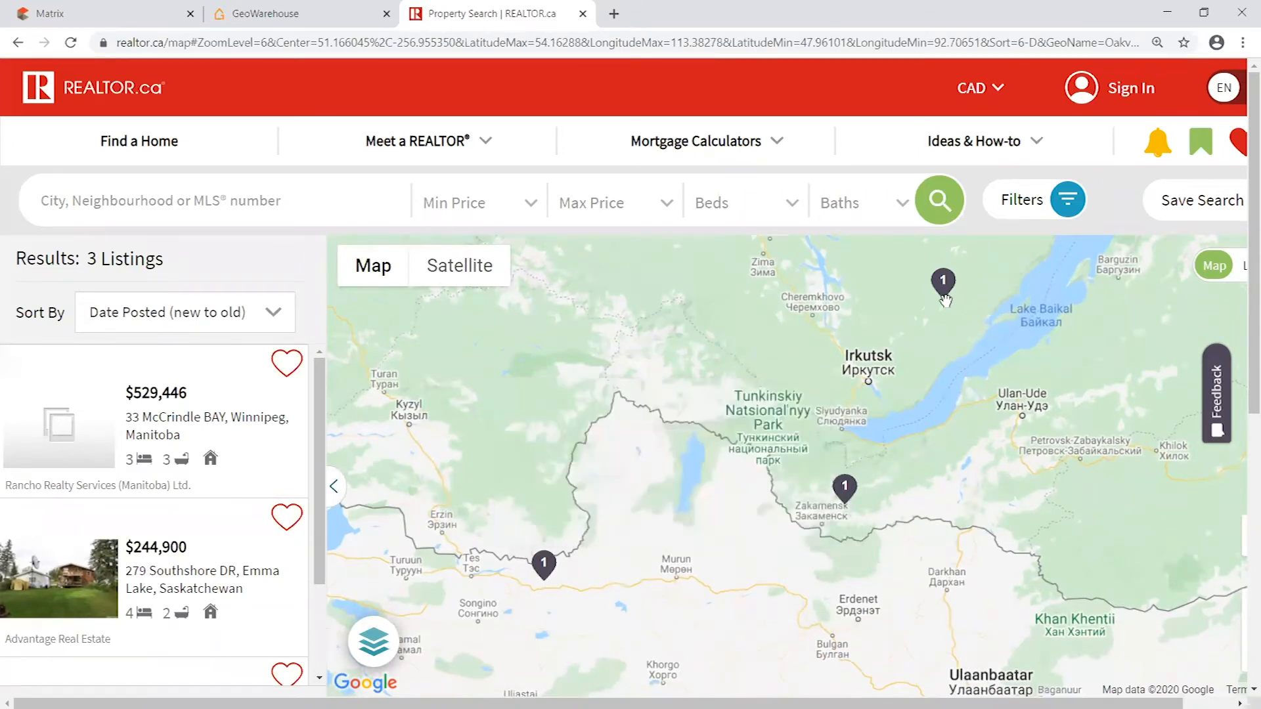
click(946, 297)
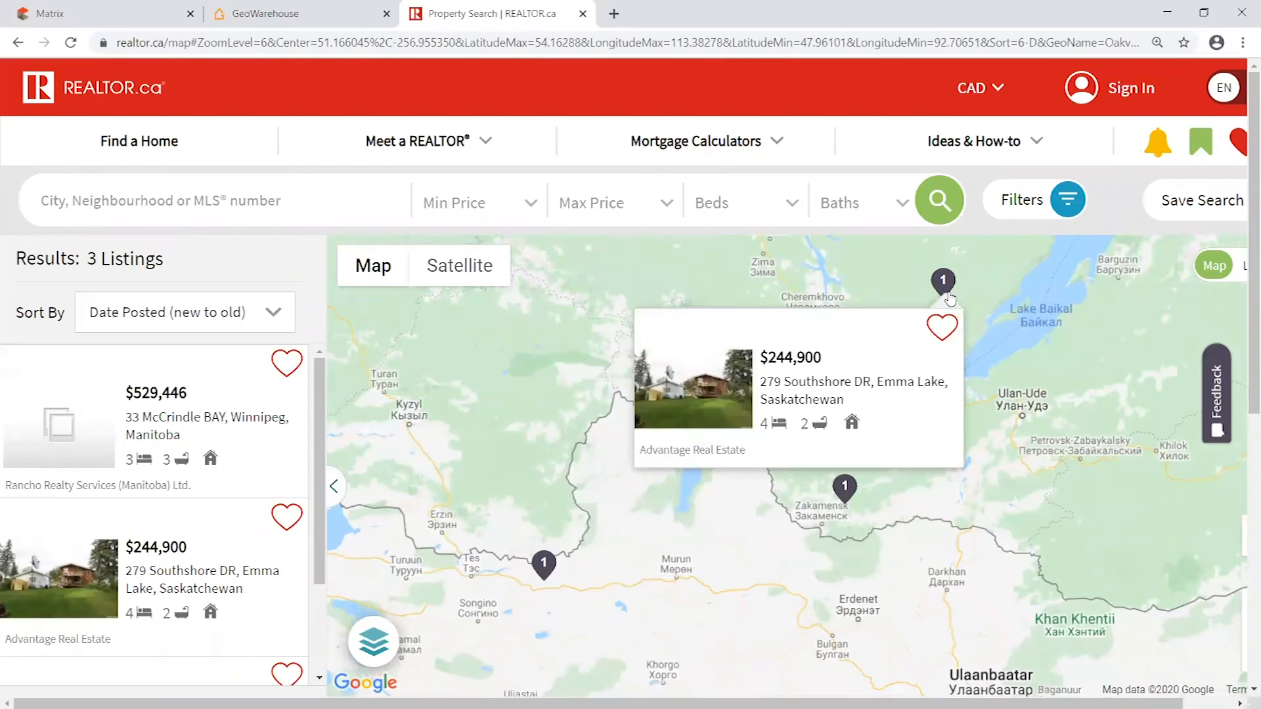
click(847, 492)
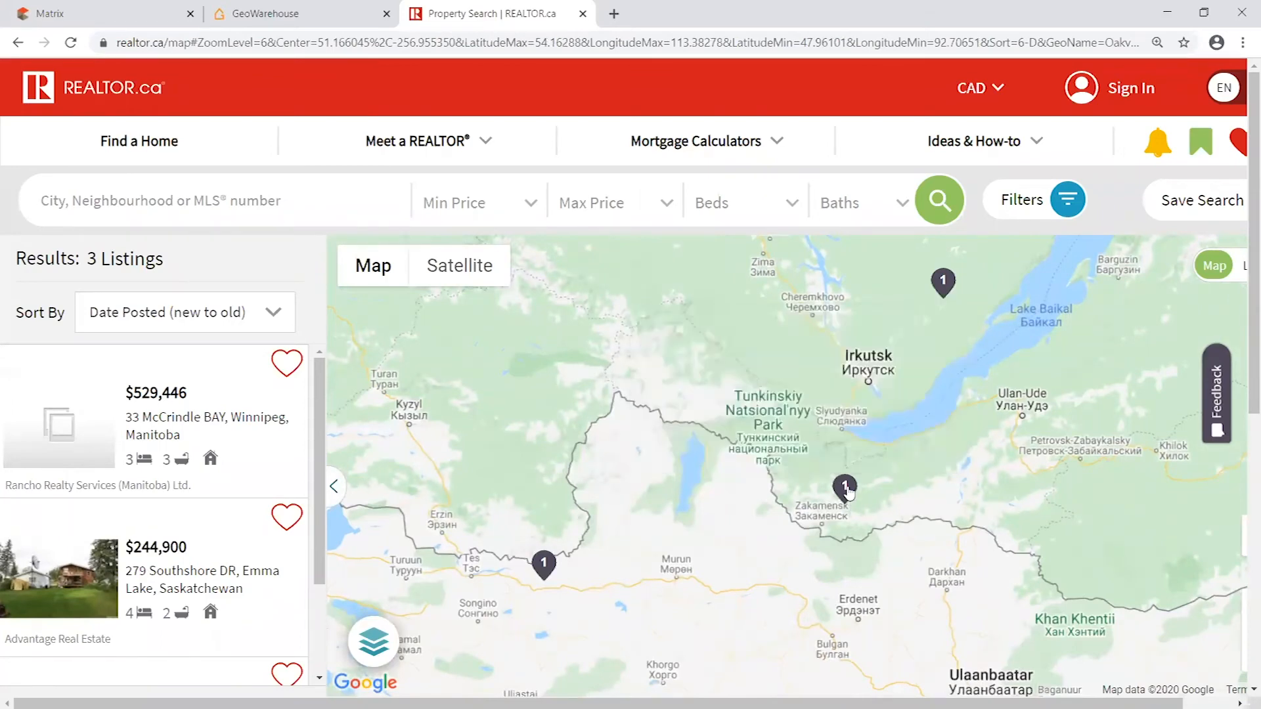
click(945, 288)
click(1014, 448)
click(555, 567)
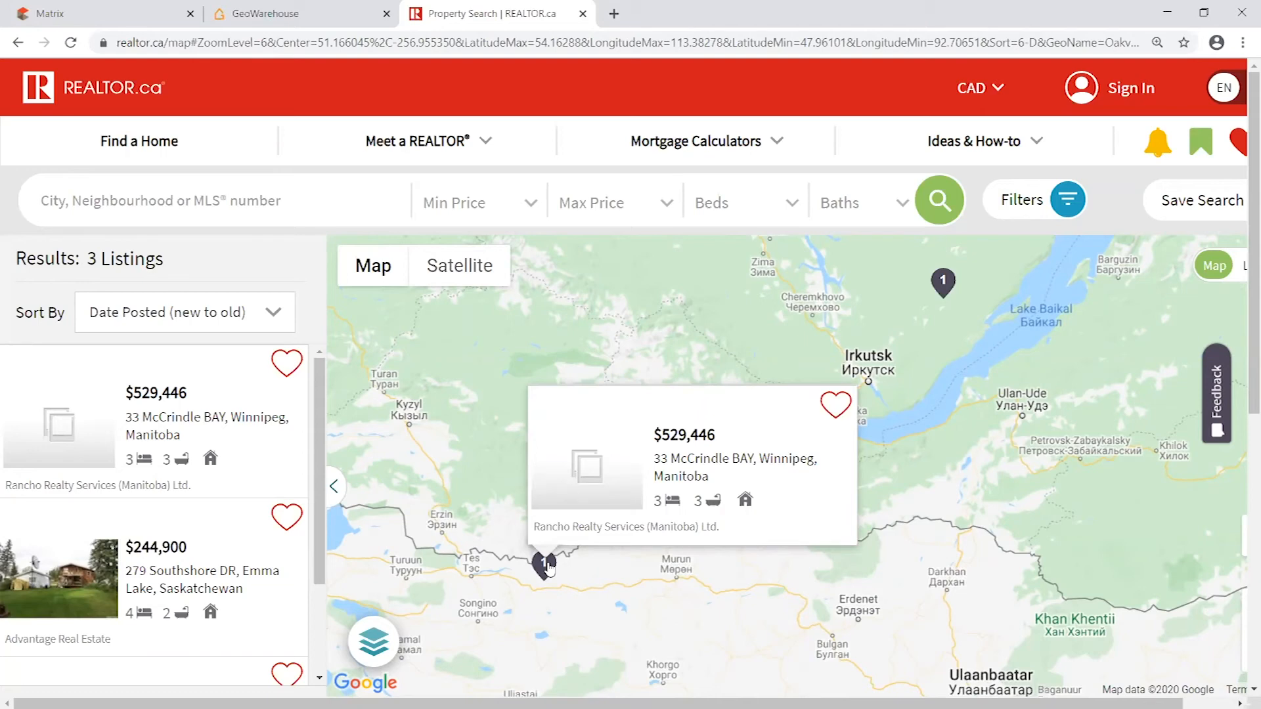
click(944, 333)
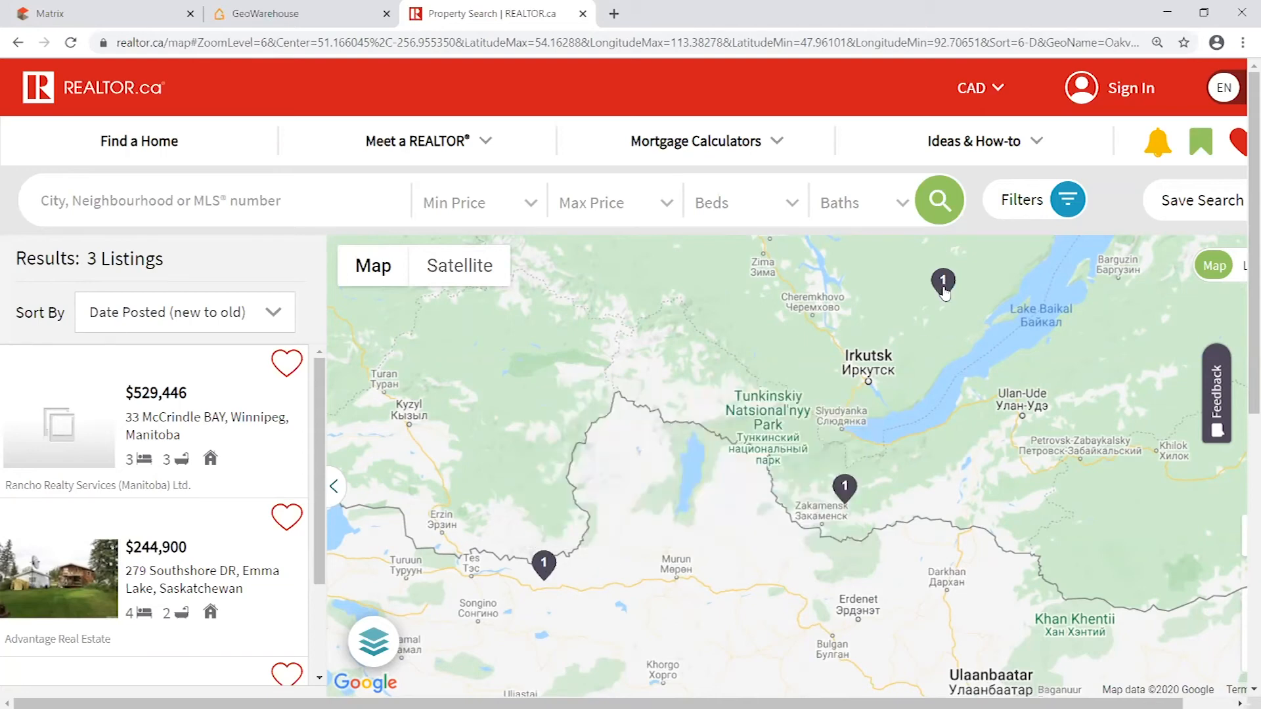
click(944, 294)
click(974, 305)
click(846, 489)
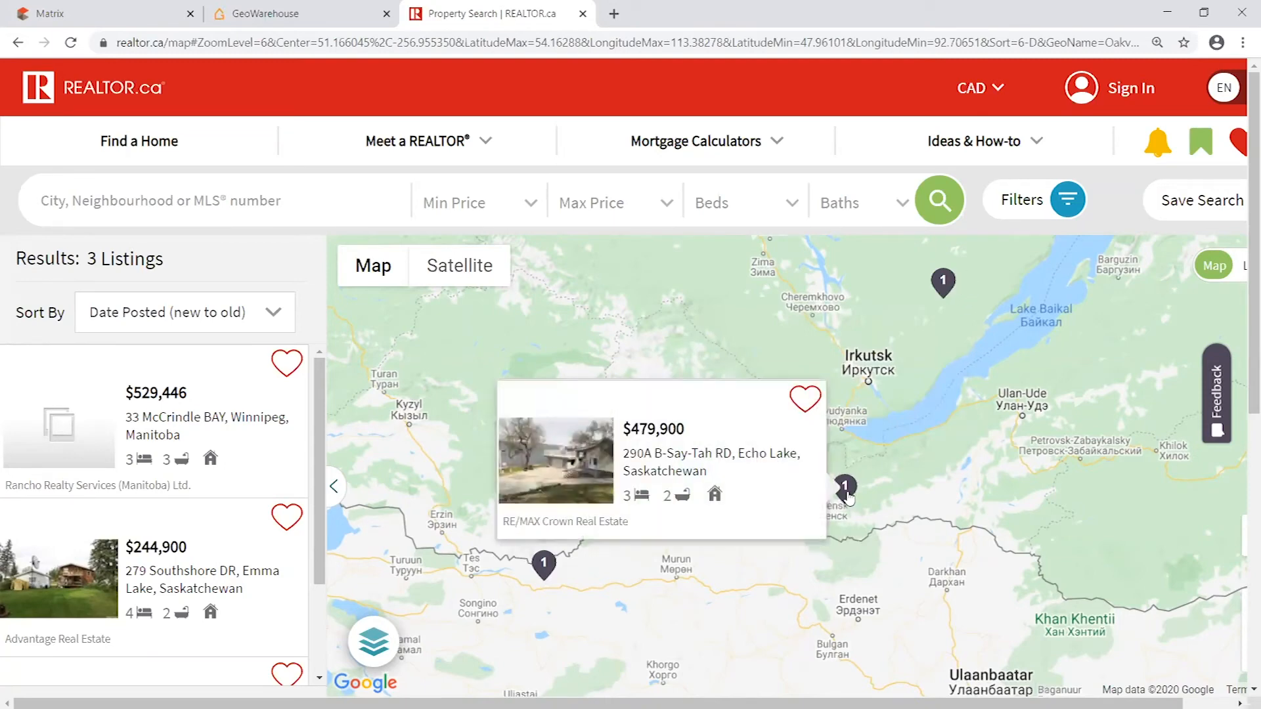
click(948, 287)
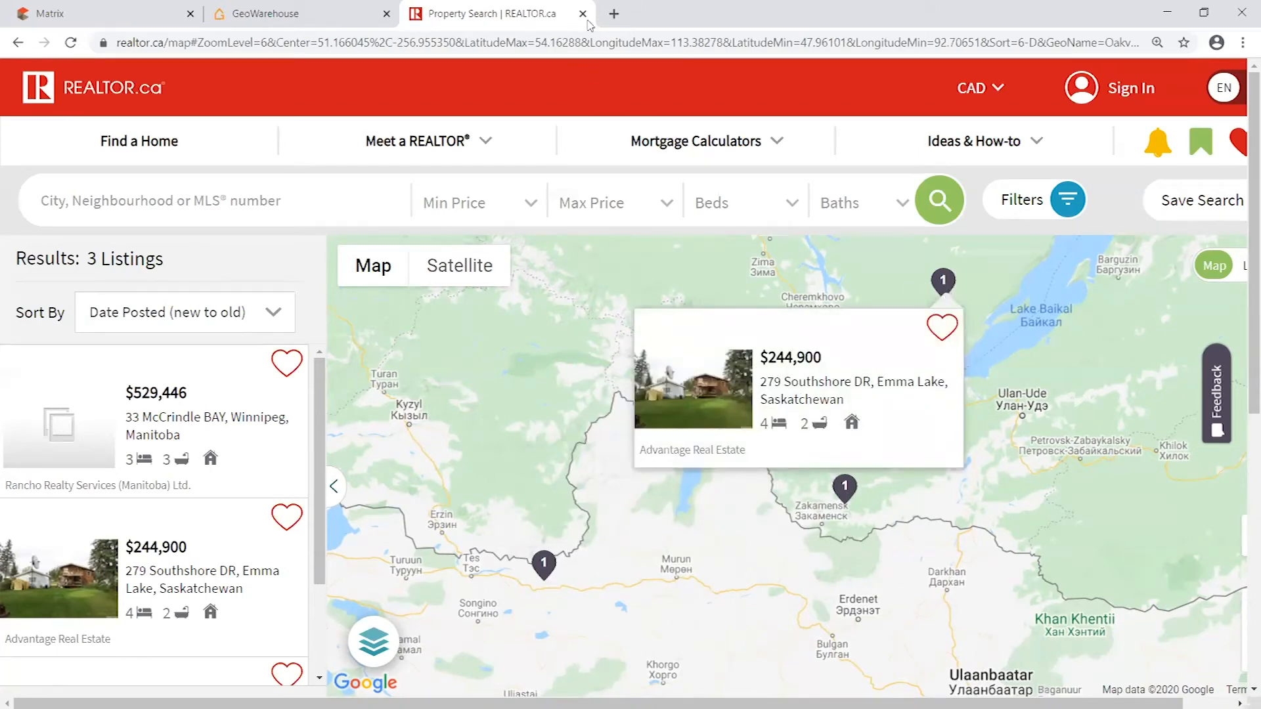
click(583, 13)
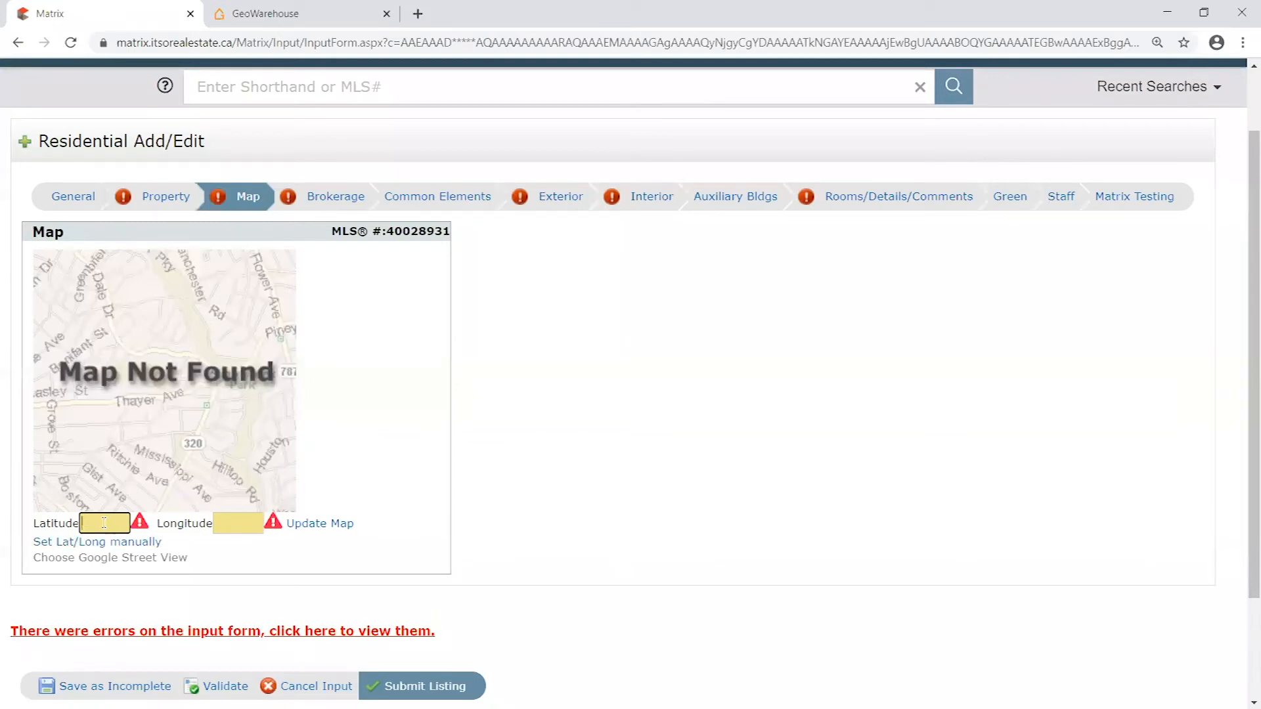
- Try entering made-up coordinates, Latitude 43.5872385 and Longitude -8471284, and clear both fields
text(43598459809)
key(BackSpace)
key(BackSpace)
key(BackSpace)
key(BackSpace)
key(BackSpace)
key(BackSpace)
key(BackSpace)
key(BackSpace)
key(BackSpace)
key(BackSpace)
key(BackSpace)
text(43.5872385)
click(231, 529)
text(-8471284)
key(BackSpace)
key(BackSpace)
key(BackSpace)
key(BackSpace)
key(BackSpace)
key(BackSpace)
key(BackSpace)
key(BackSpace)
drag(127, 523, 37, 515)
key(BackSpace)
key(BackSpace)
key(BackSpace)
key(BackSpace)
key(BackSpace)
key(BackSpace)
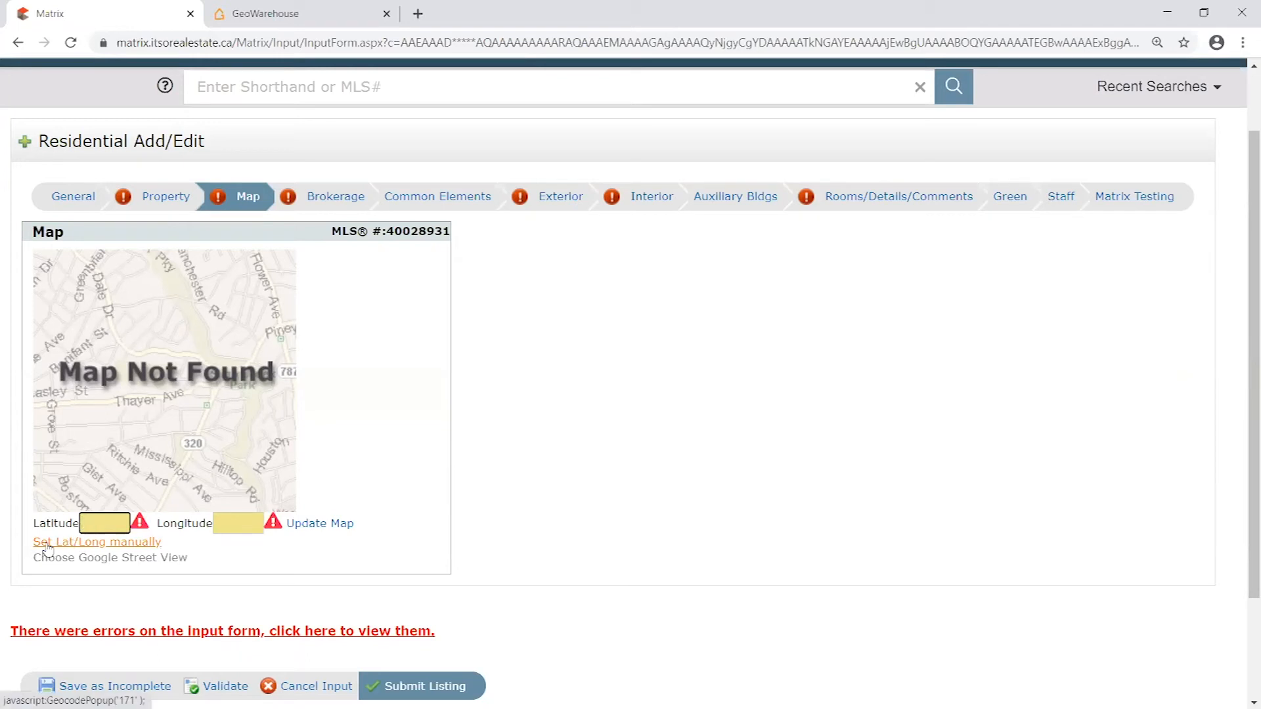
- Open the manual latitude/longitude map and locate the listing's street address on it
click(103, 543)
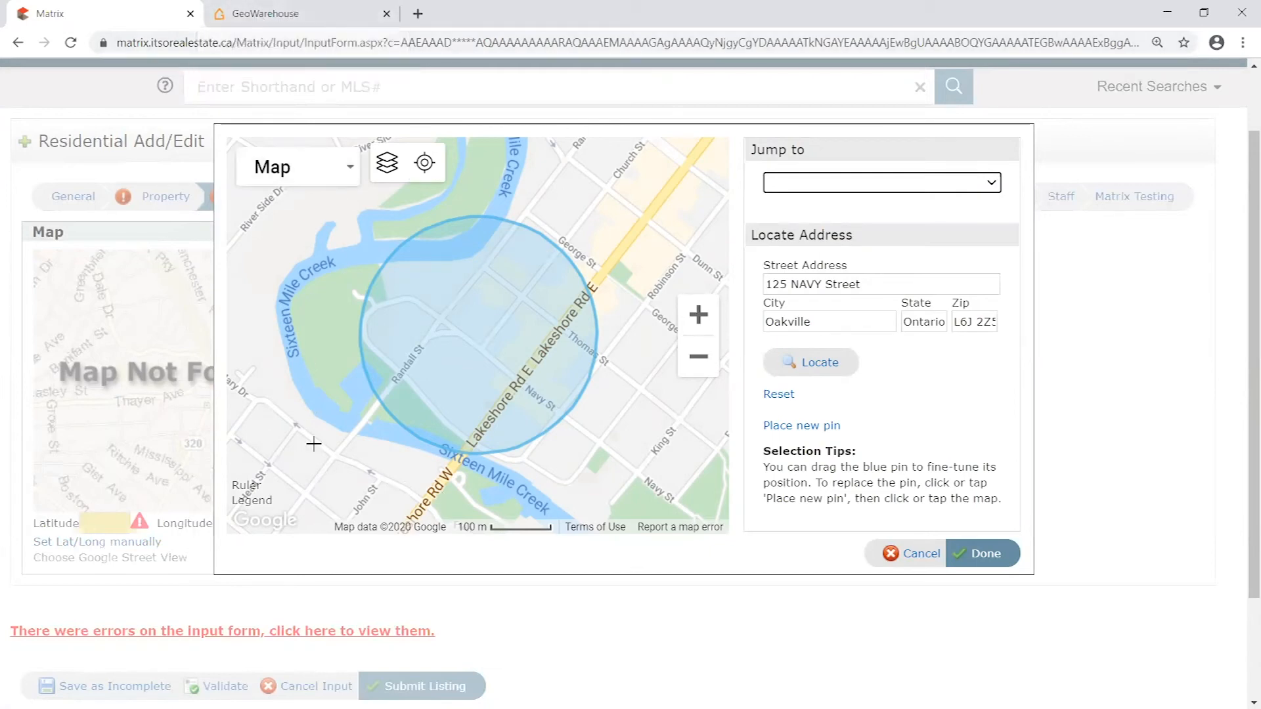
click(387, 172)
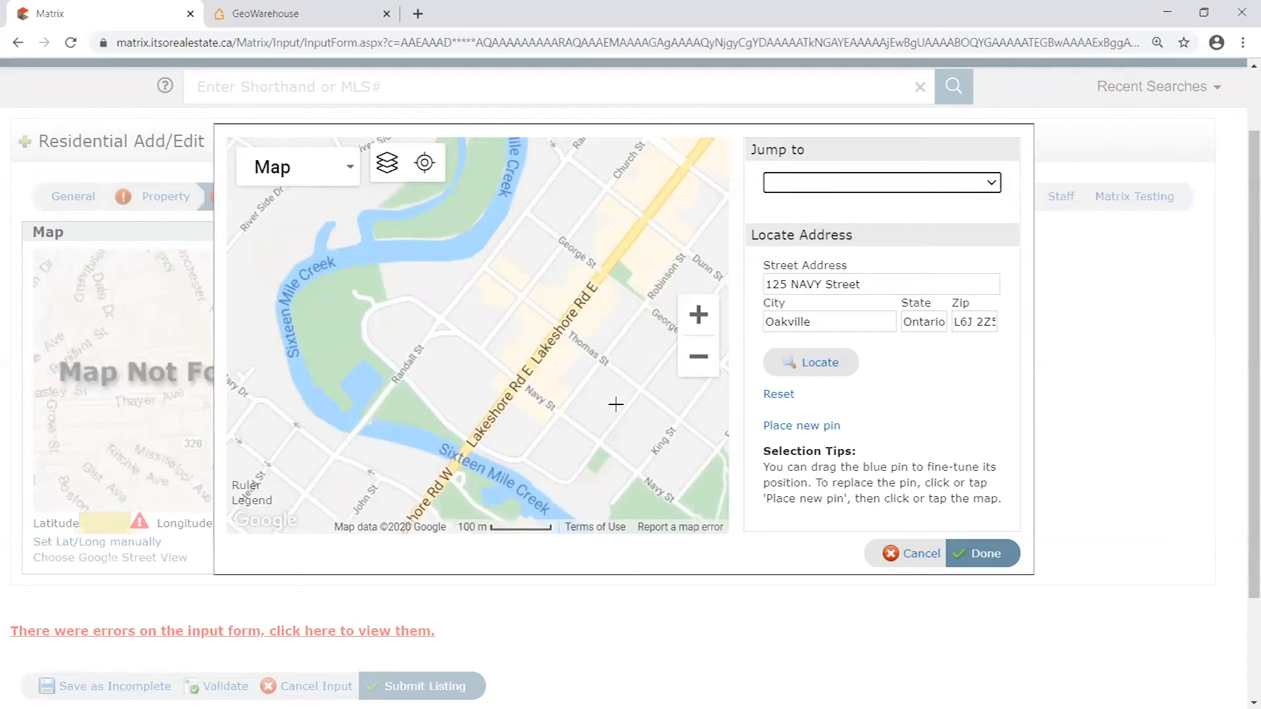
click(826, 372)
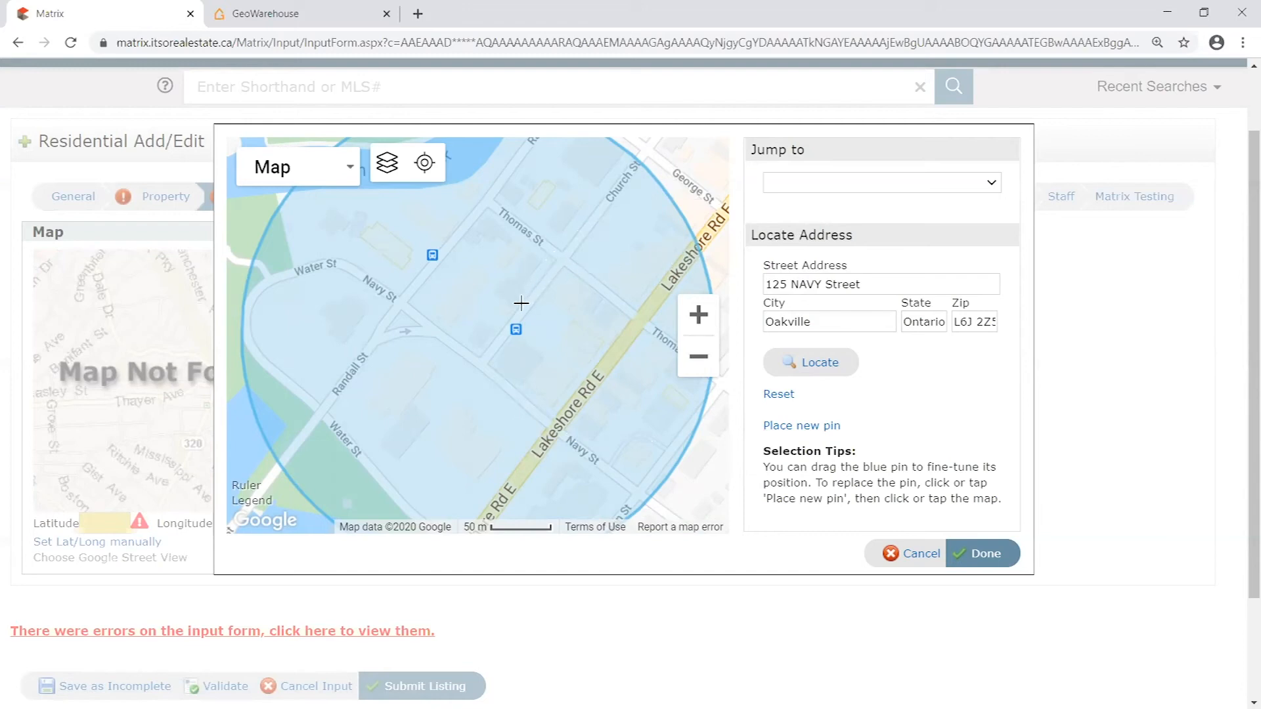
click(548, 382)
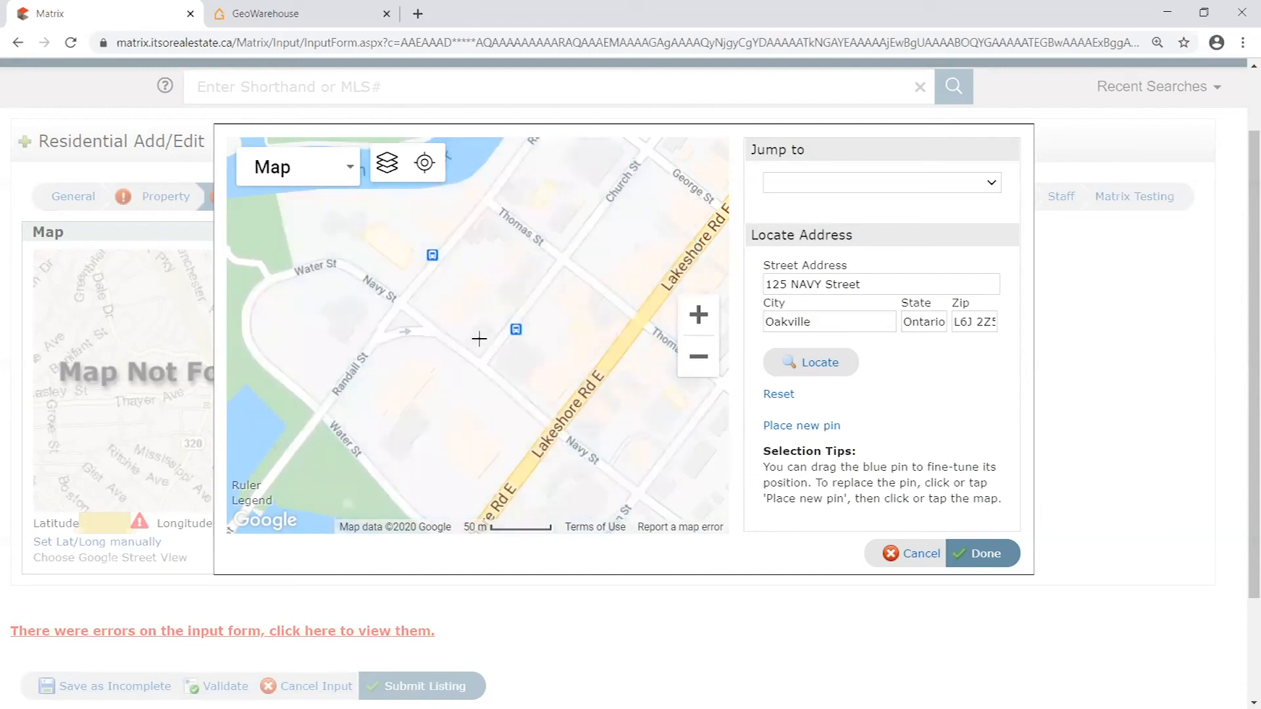
- Place the listing's pin on the property at the corner of Navy St and Church St, fine-tune its position and accept the location
click(698, 315)
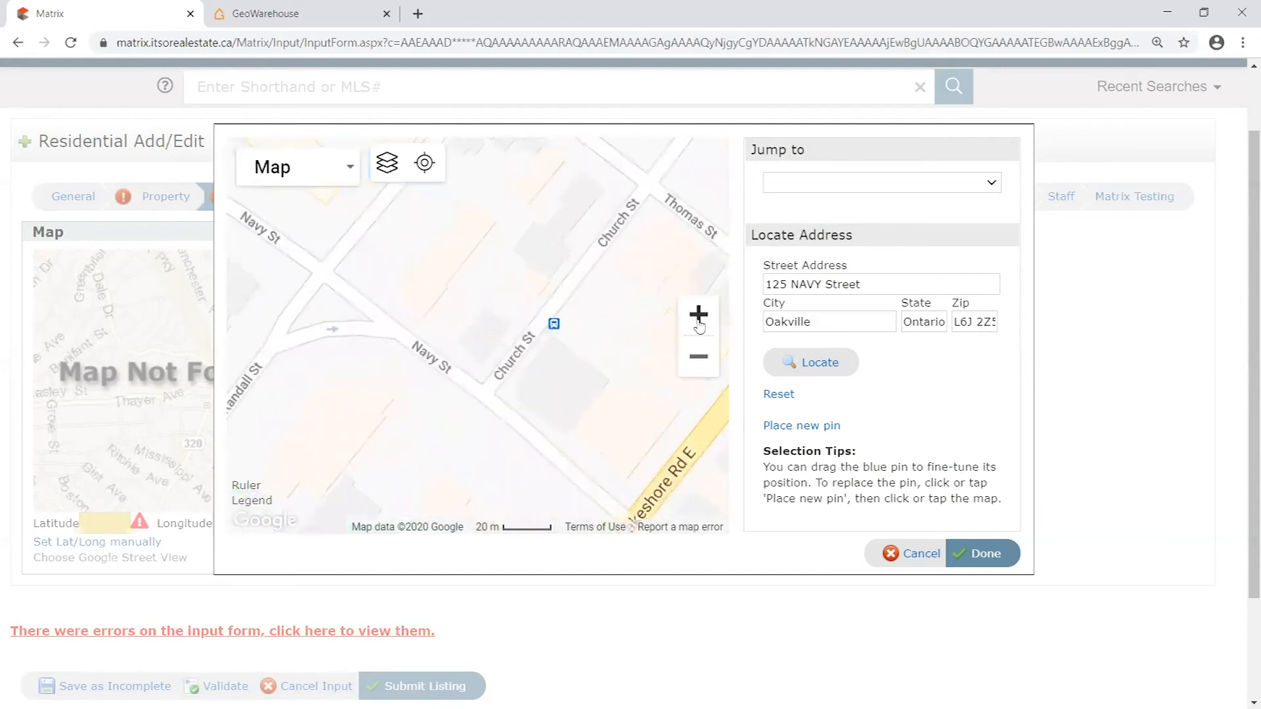
click(699, 356)
click(699, 356)
click(699, 356)
click(699, 315)
click(699, 315)
click(699, 315)
click(698, 315)
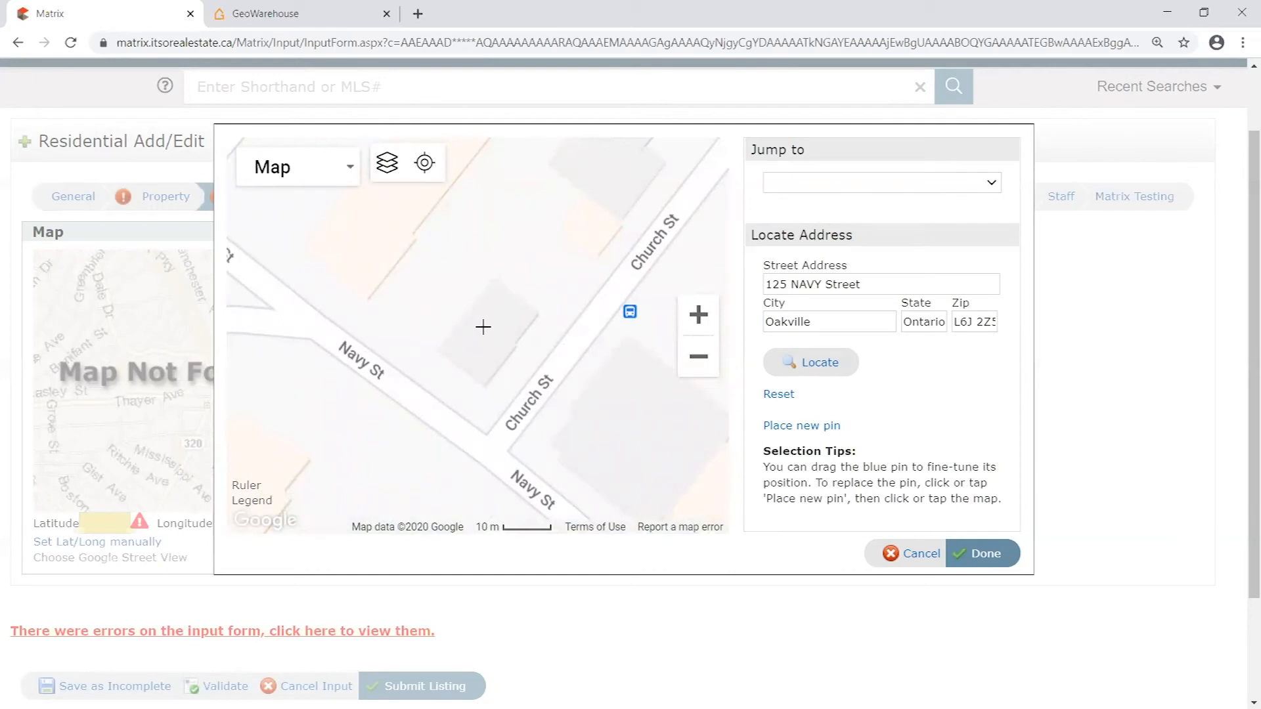
click(483, 327)
mouse_move(486, 307)
mouse_down()
mouse_move(432, 333)
mouse_move(466, 275)
mouse_move(598, 229)
mouse_move(506, 421)
mouse_move(607, 445)
mouse_move(452, 293)
mouse_move(522, 309)
mouse_move(467, 296)
mouse_up()
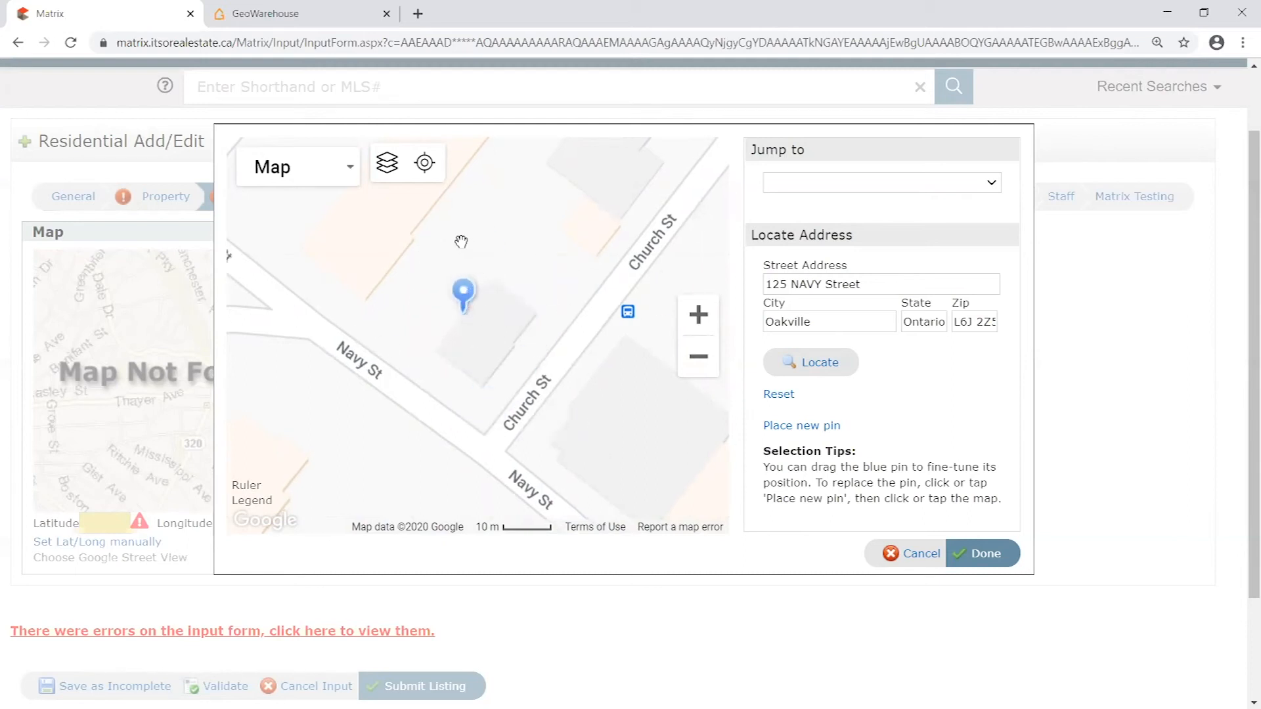
mouse_move(467, 299)
mouse_down()
mouse_move(484, 308)
mouse_move(461, 294)
mouse_move(474, 310)
mouse_up()
drag(467, 297, 463, 296)
click(821, 367)
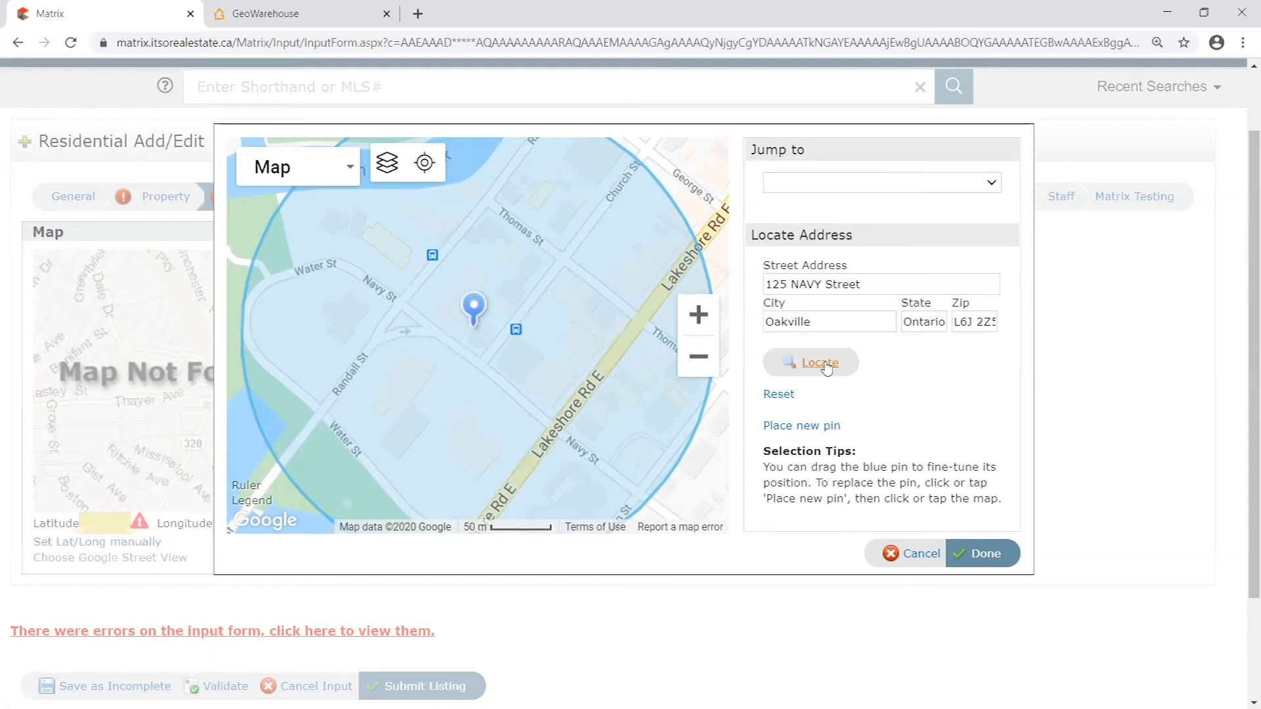
click(989, 555)
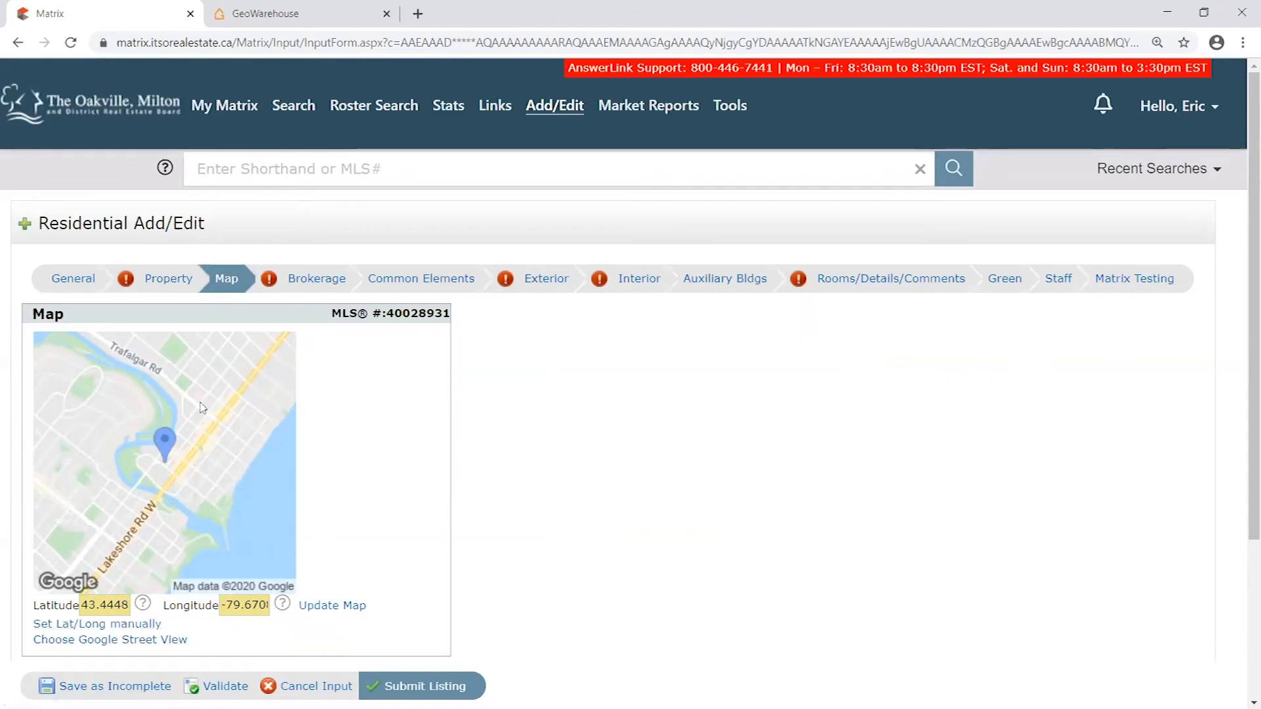
- Reopen the manual location map, compare its pin with the property's parcel in GeoWarehouse, and accept the pin in Matrix
click(101, 625)
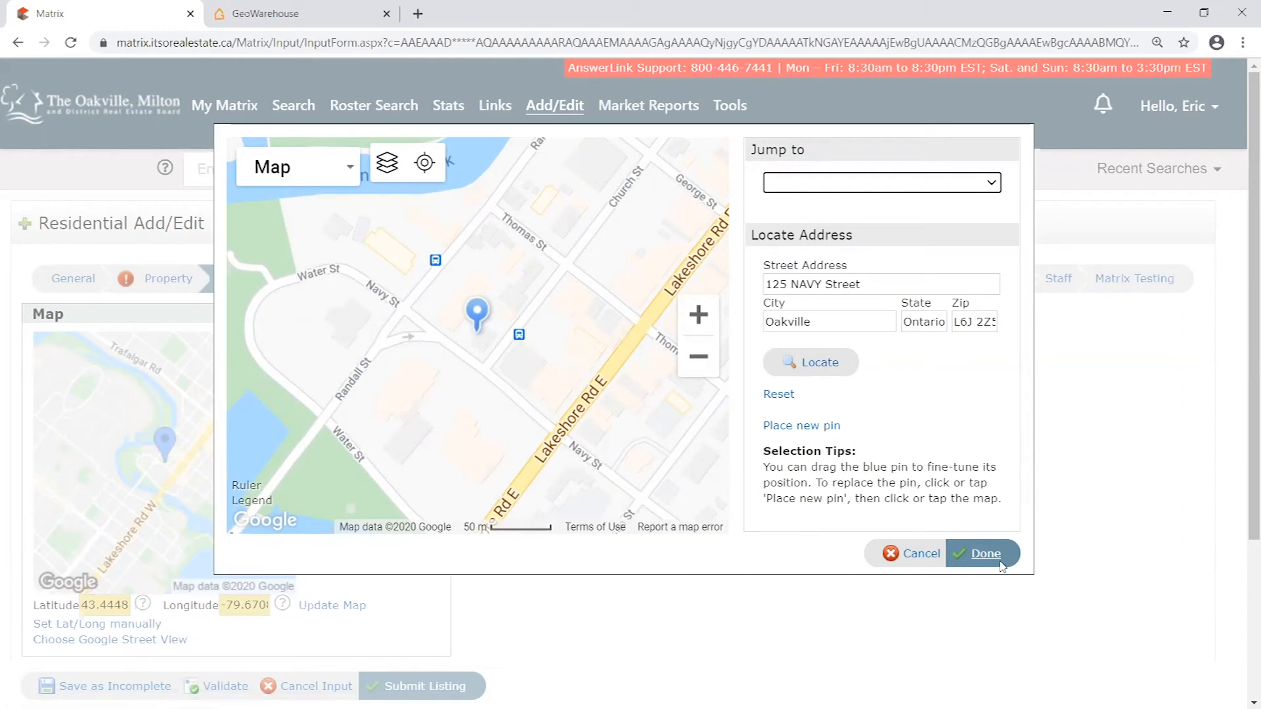
click(309, 14)
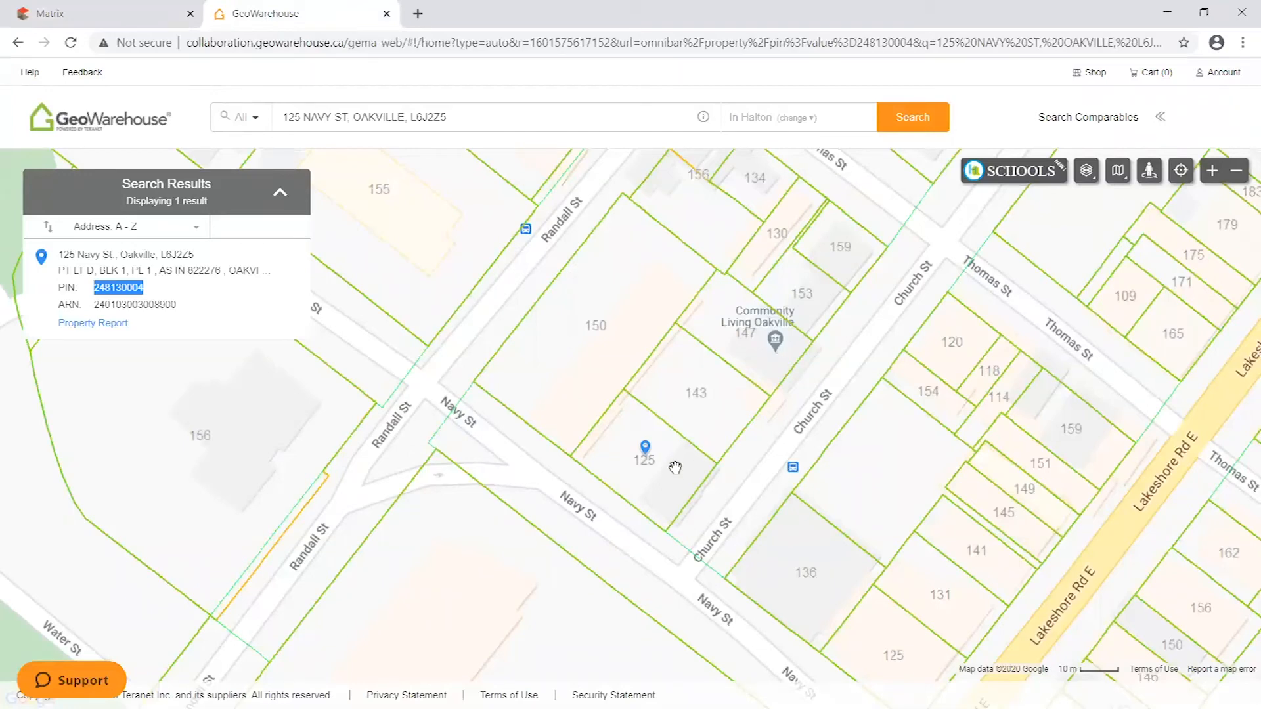
scroll(679, 464, up, 2)
scroll(752, 460, down, 2)
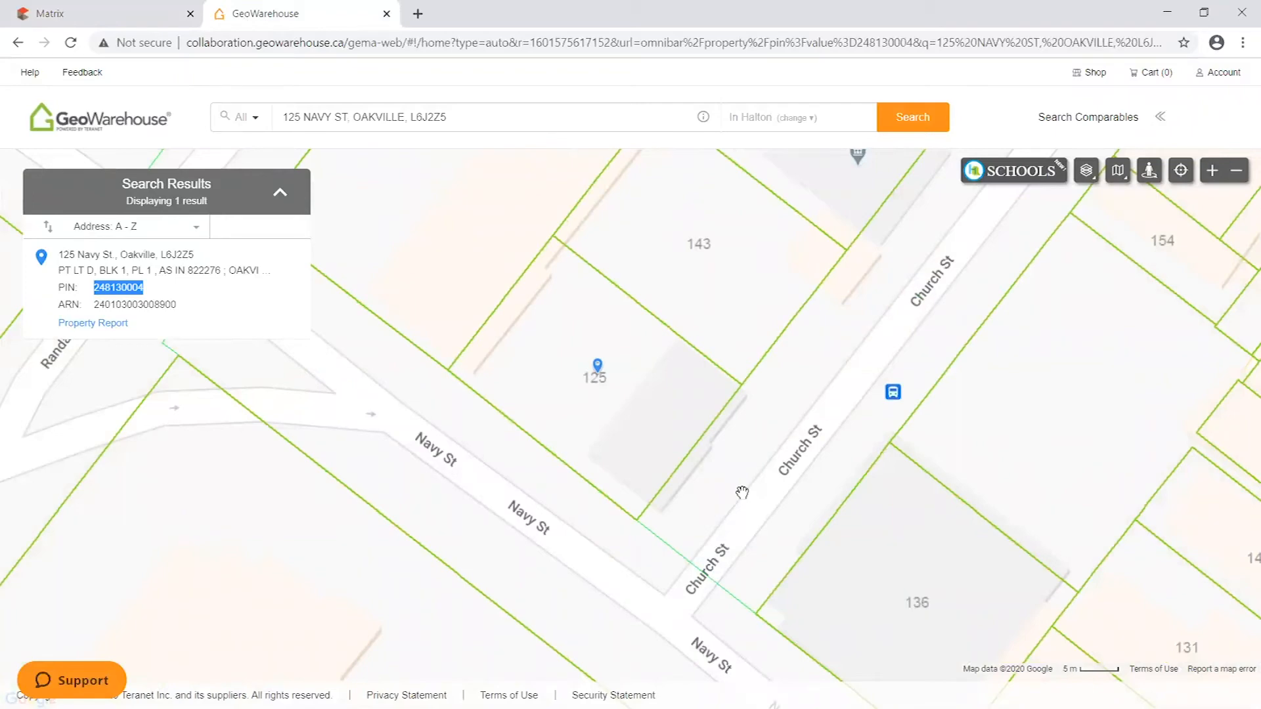
click(131, 13)
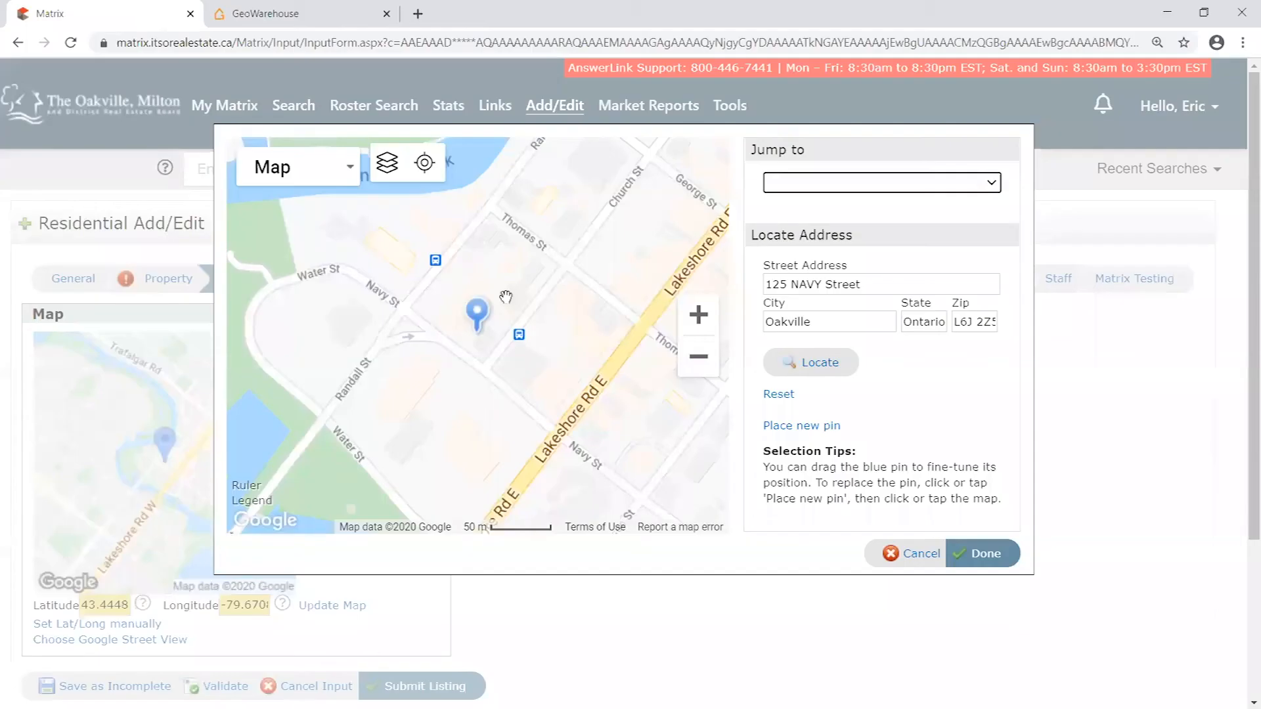
click(987, 553)
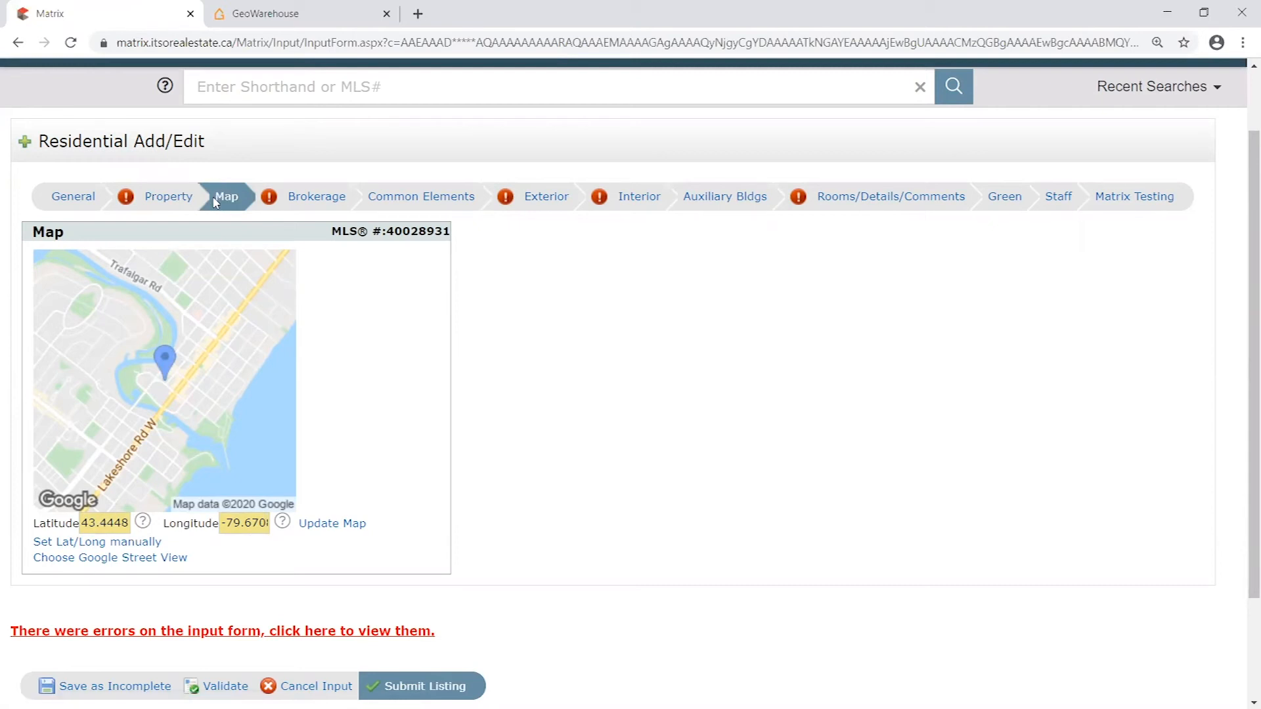
- Validate the listing form with the map coordinates filled in
click(225, 687)
scroll(555, 520, down, 2)
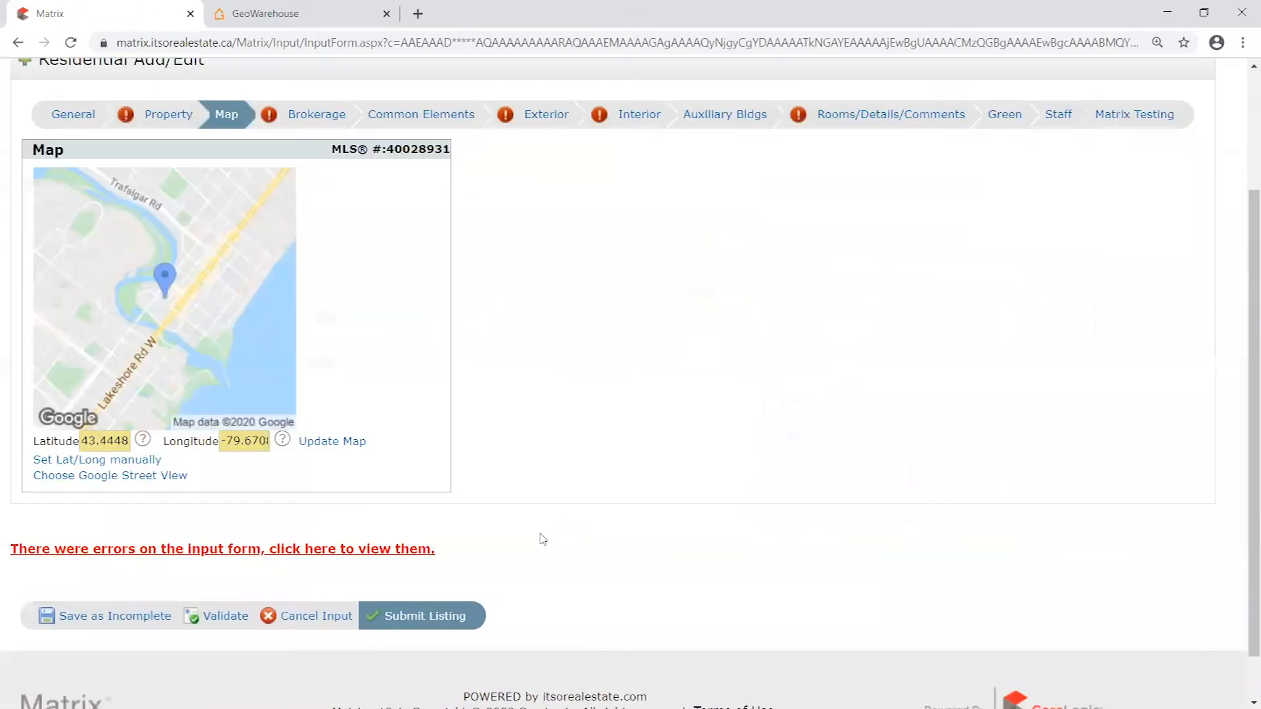
scroll(568, 530, up, 1)
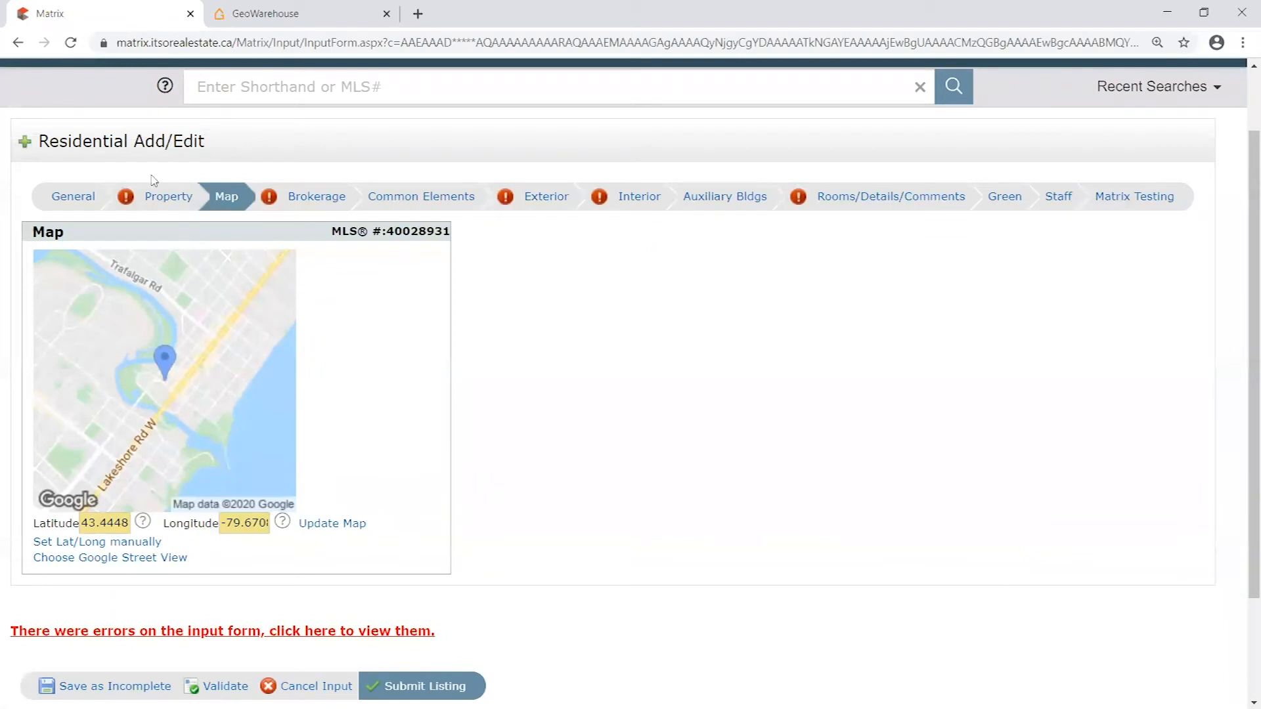
- Check the Property section, return to the manual location map and turn on its neighbourhood boundary layer
click(175, 197)
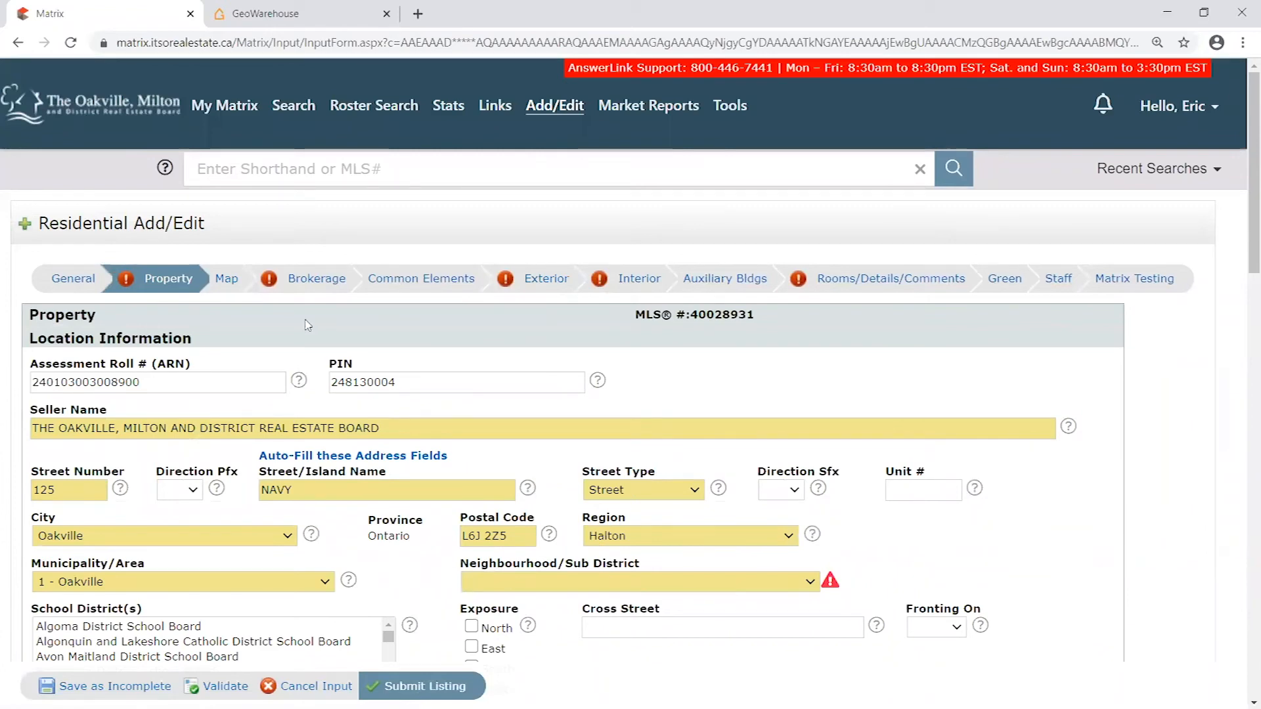
click(226, 278)
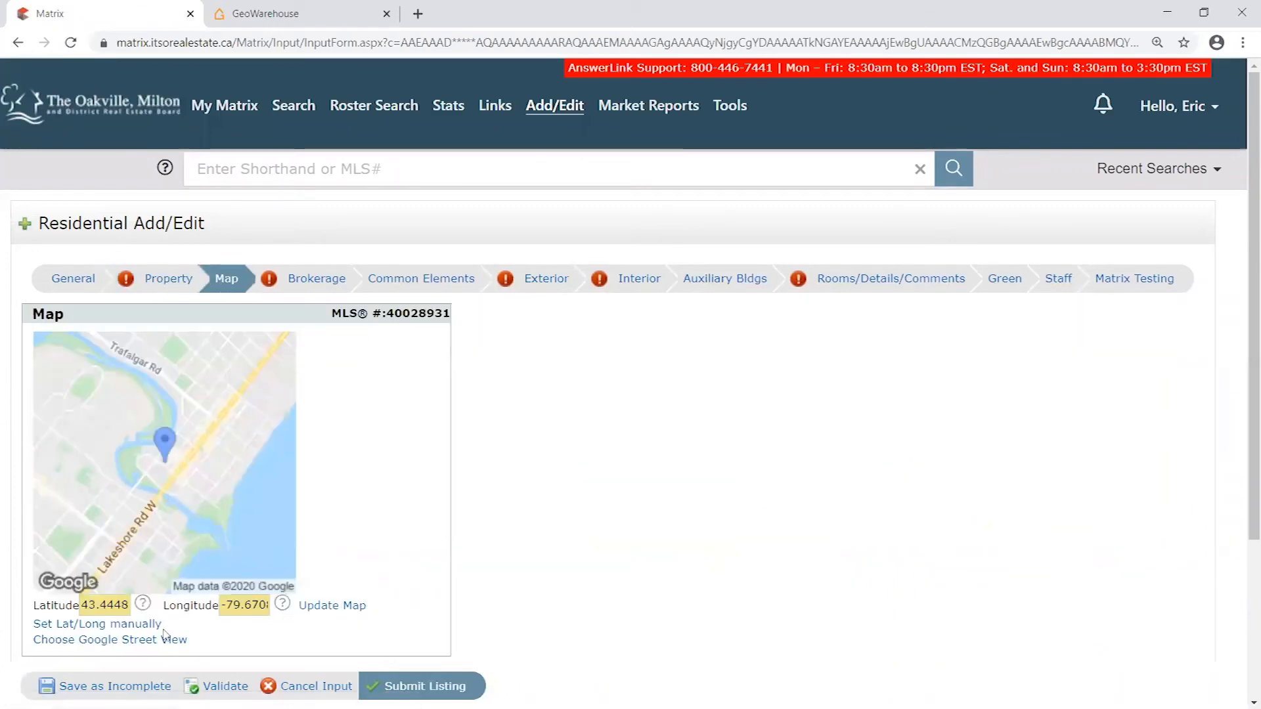
click(111, 625)
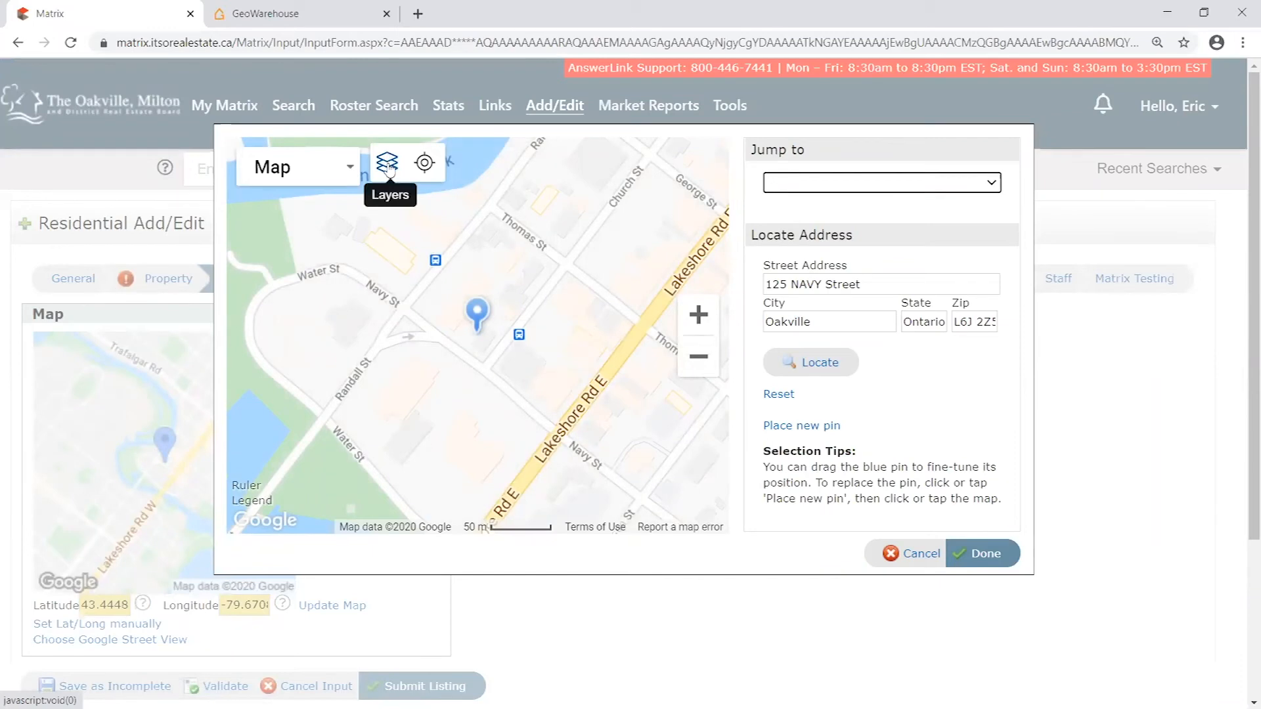
click(387, 164)
click(435, 275)
click(387, 163)
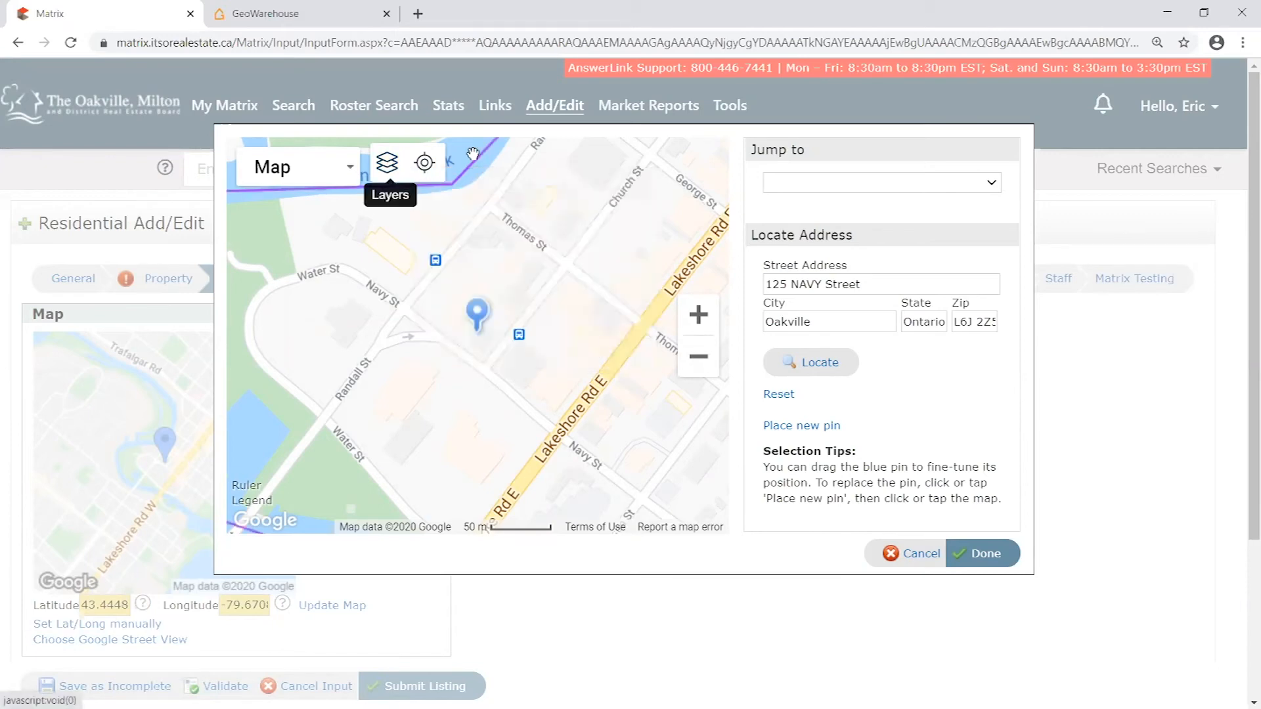
- Examine the Oakville neighbourhood boundaries around the pin to identify the property's sub district, and close the location map
click(697, 357)
click(698, 357)
drag(570, 288, 639, 343)
click(698, 359)
drag(553, 265, 531, 281)
click(704, 320)
drag(658, 289, 506, 318)
drag(576, 271, 556, 318)
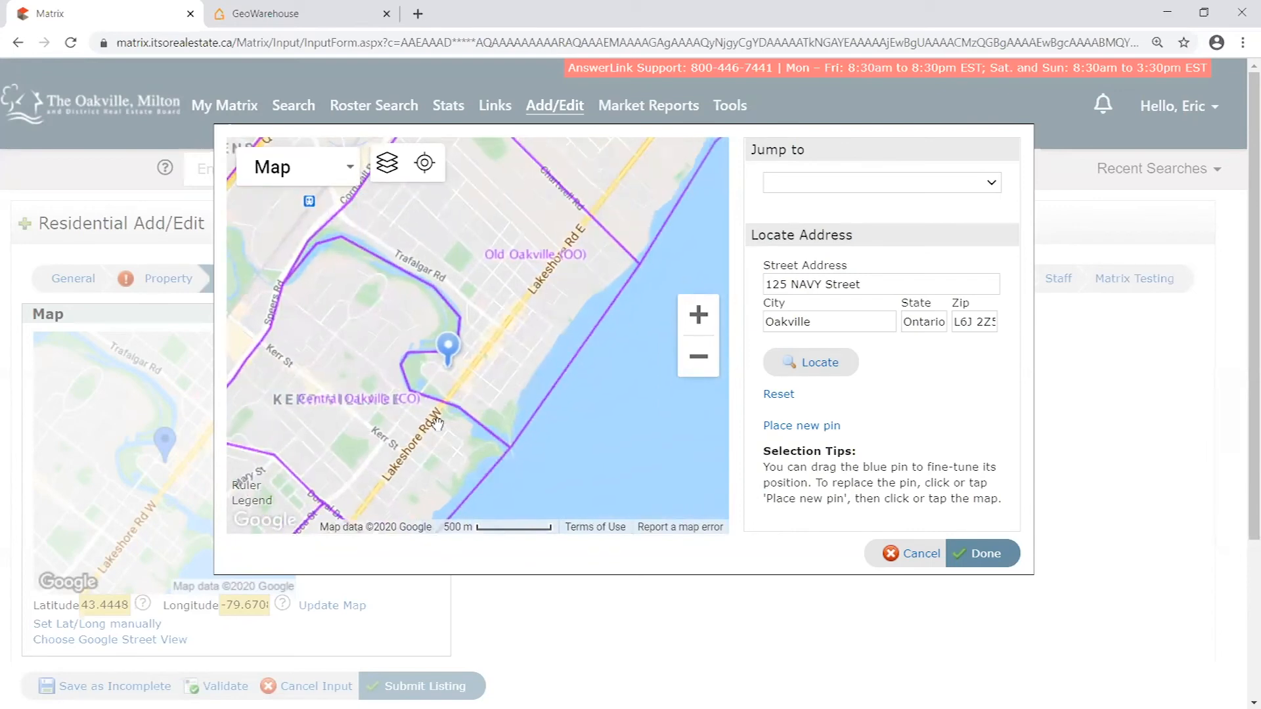
drag(465, 395, 524, 335)
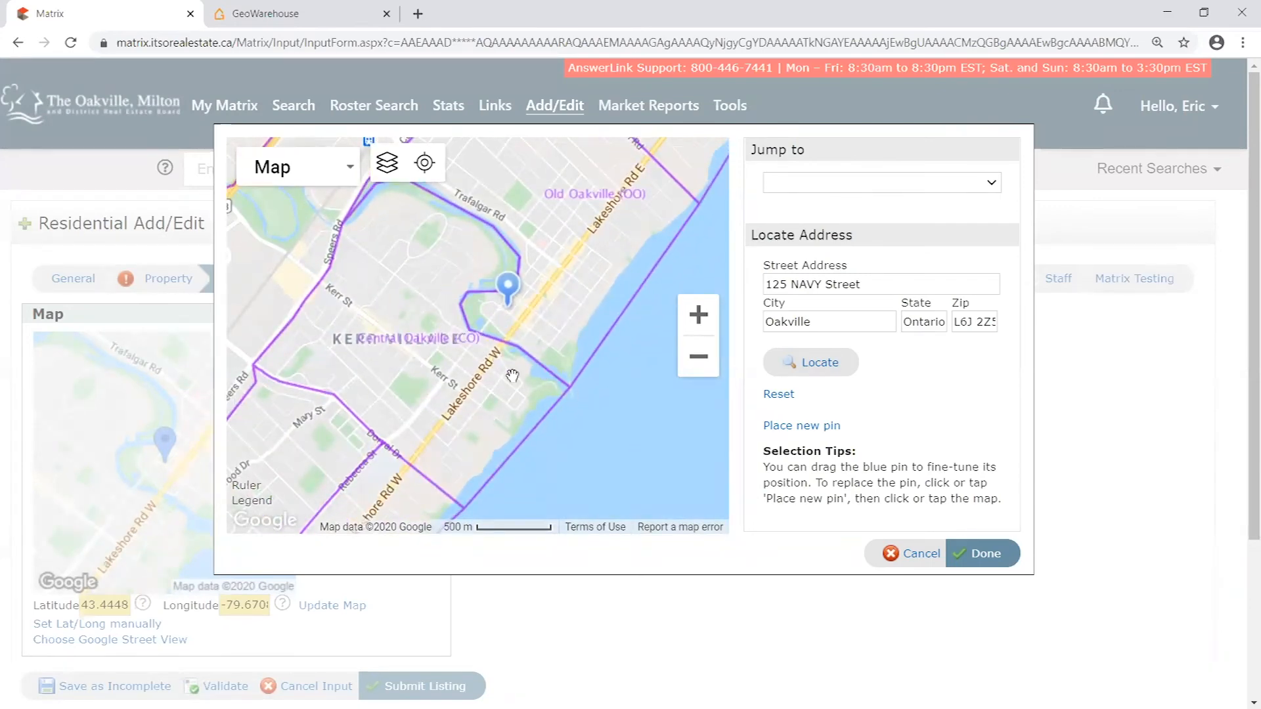
drag(553, 341, 479, 381)
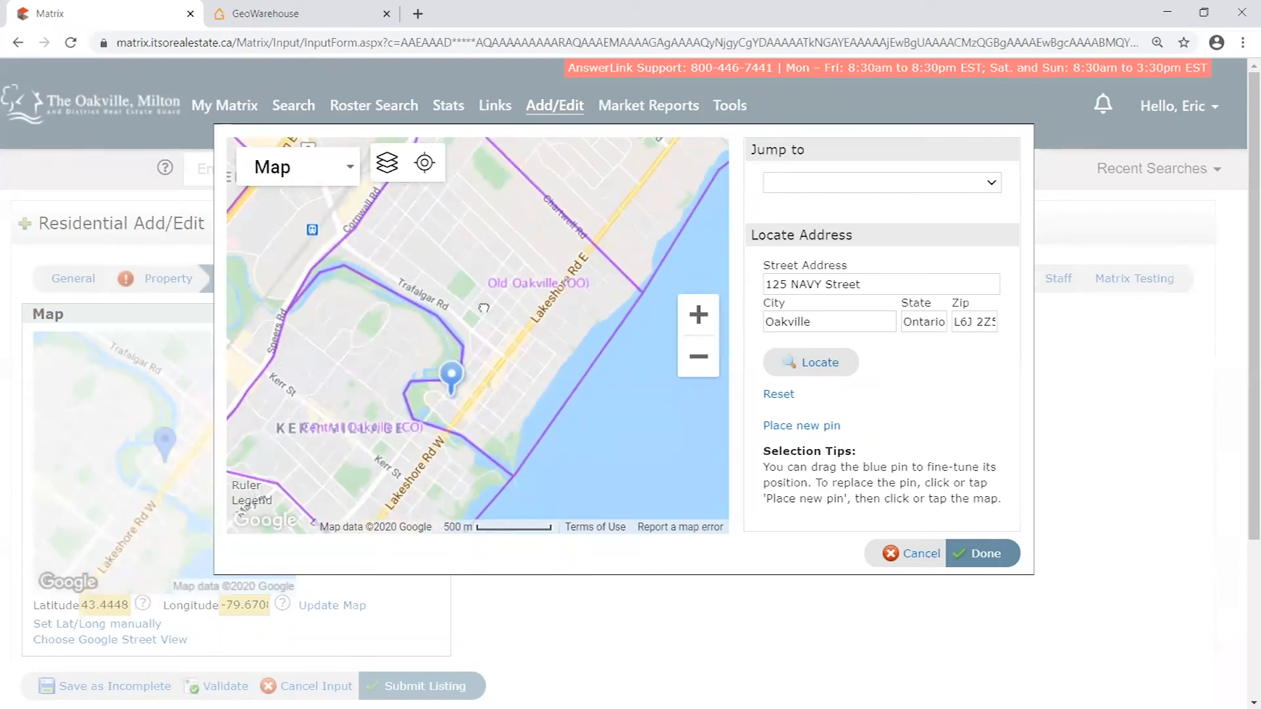
drag(493, 183, 526, 332)
drag(613, 489, 602, 332)
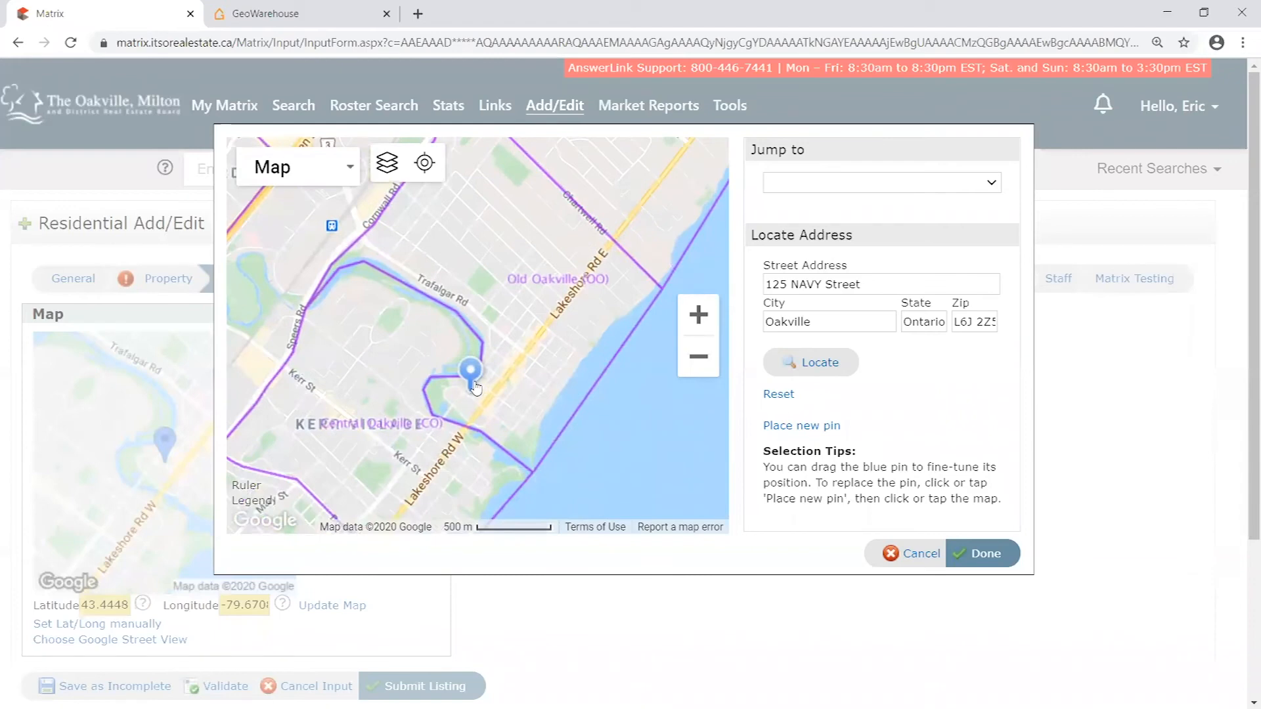
scroll(459, 391, up, 1)
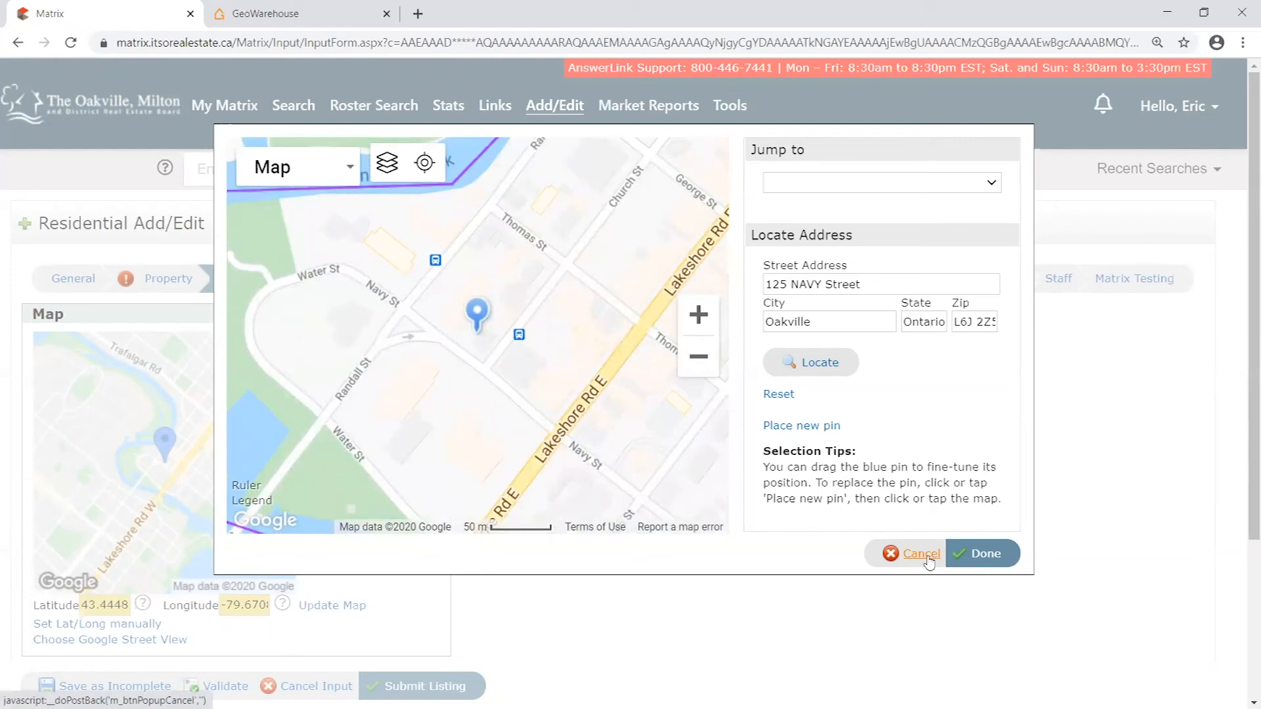
click(987, 556)
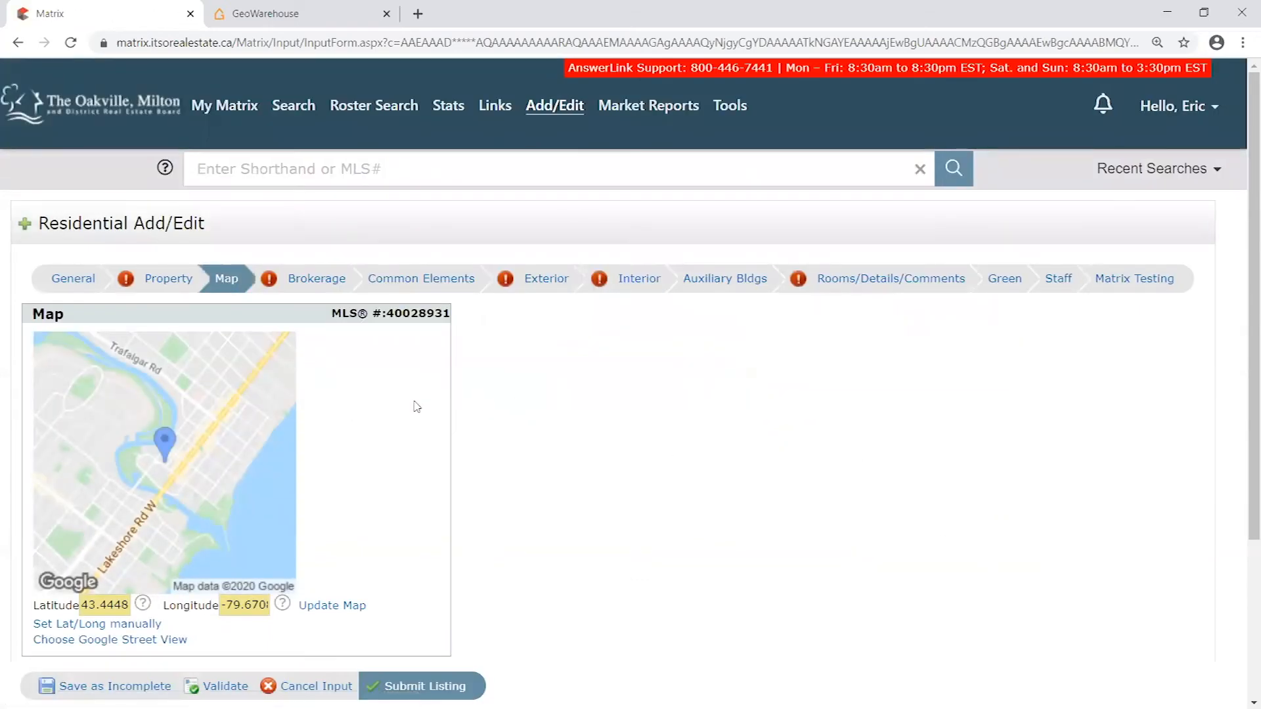
- Set the Property section's Neighbourhood/Sub District to 1013 - OO Old Oakville
scroll(381, 415, down, 1)
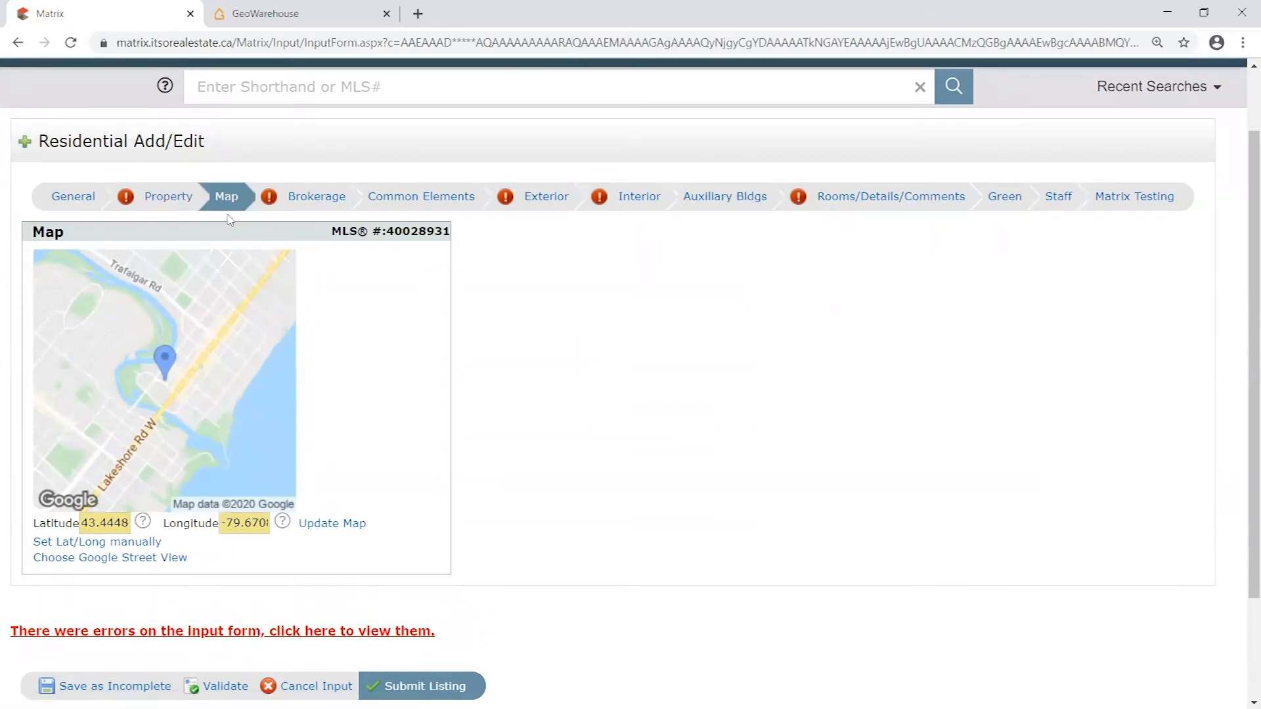
click(168, 196)
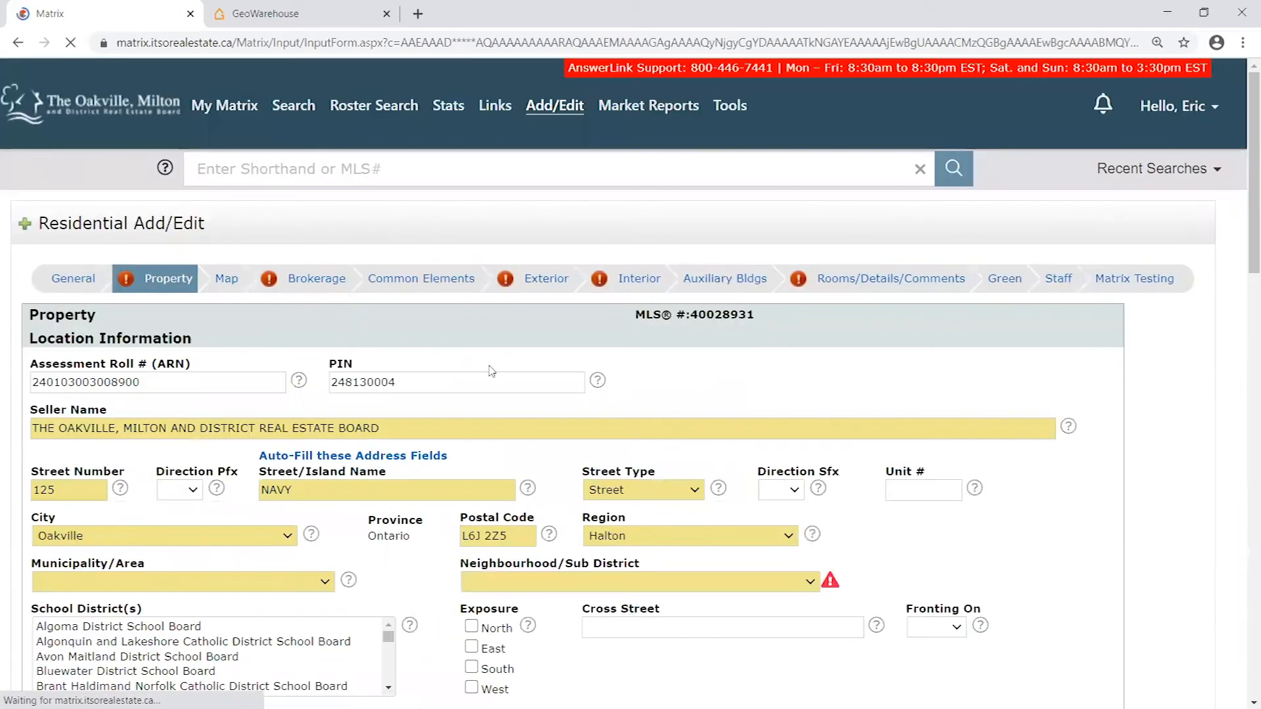
scroll(772, 422, down, 3)
click(772, 421)
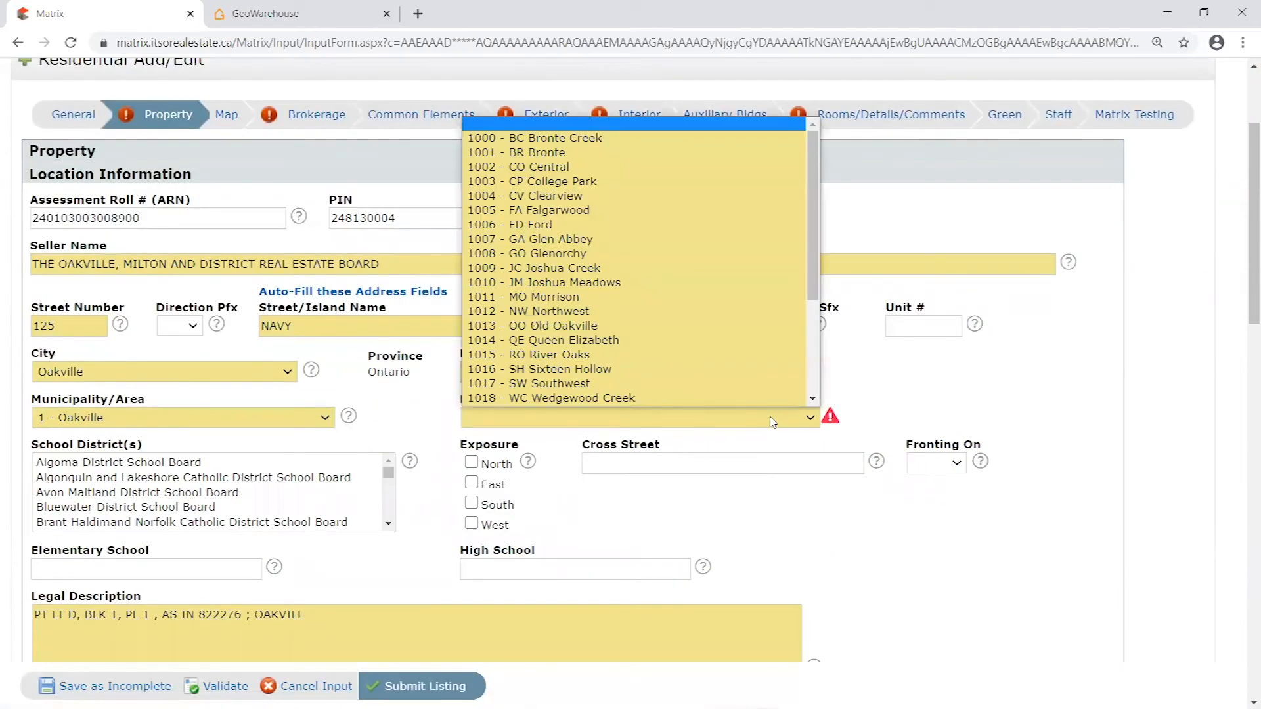
scroll(577, 197, down, 1)
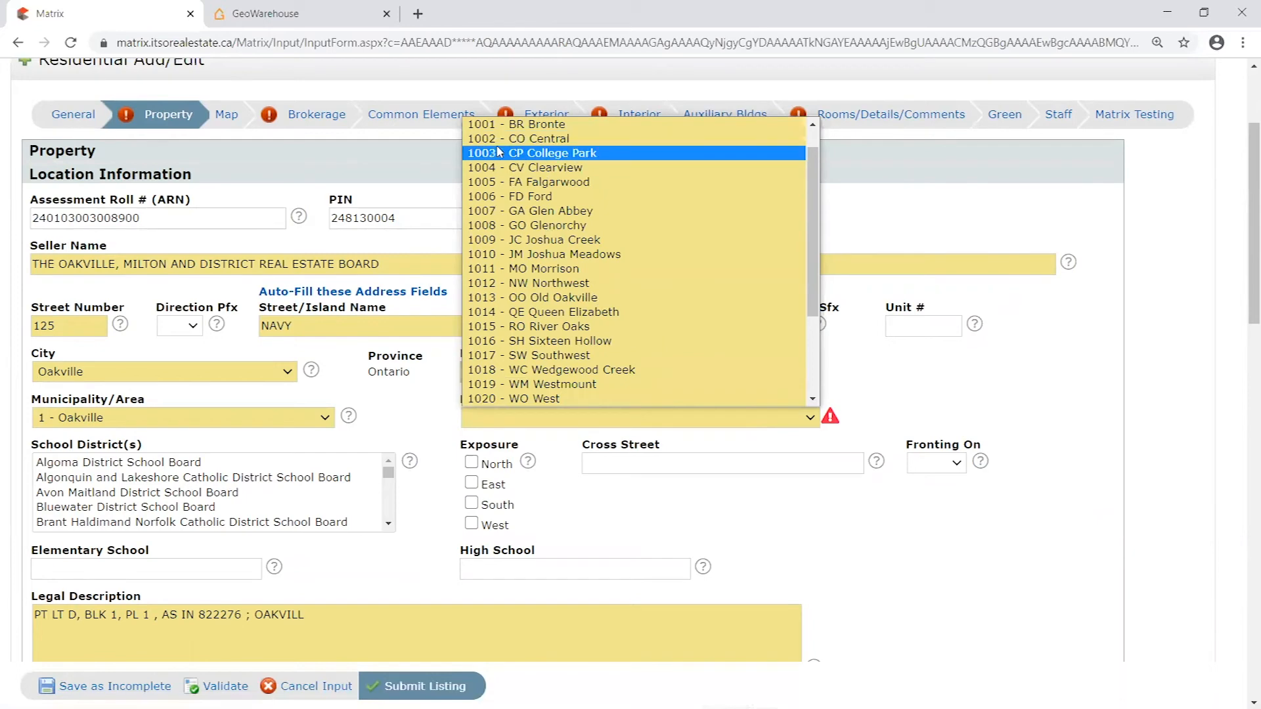
click(523, 298)
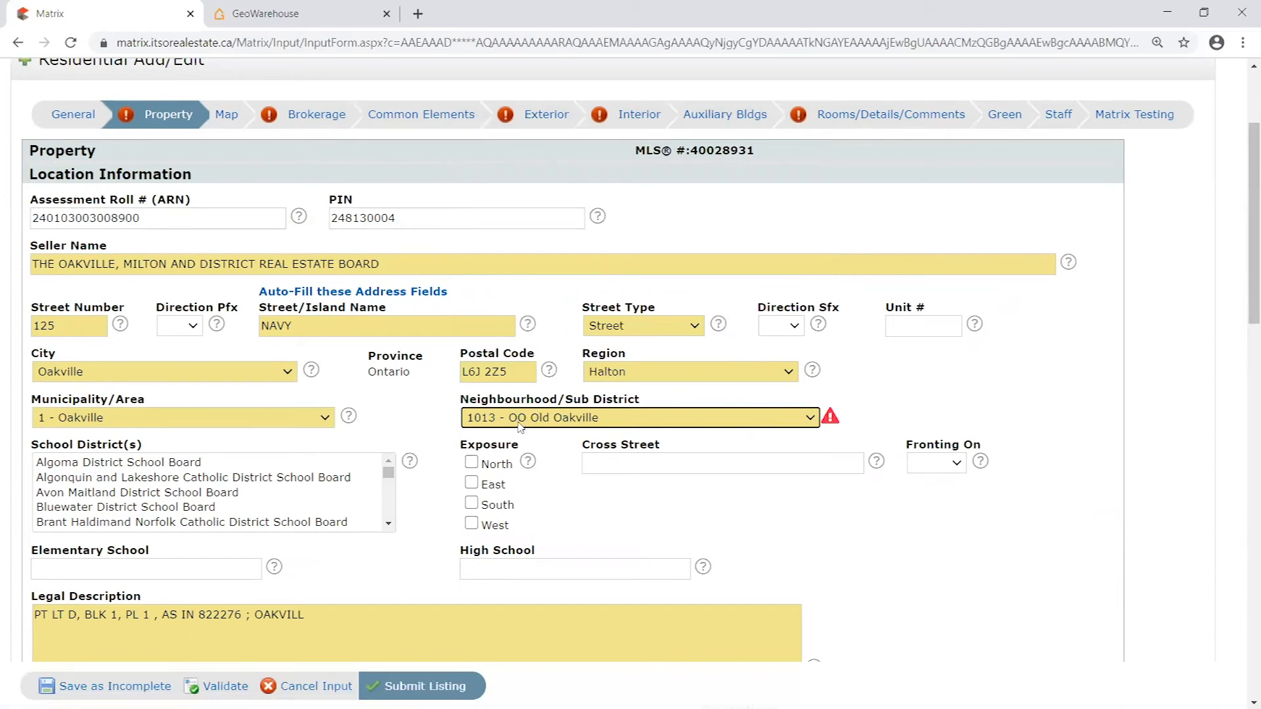
- Validate the listing form and review the Property section for remaining required fields
click(227, 686)
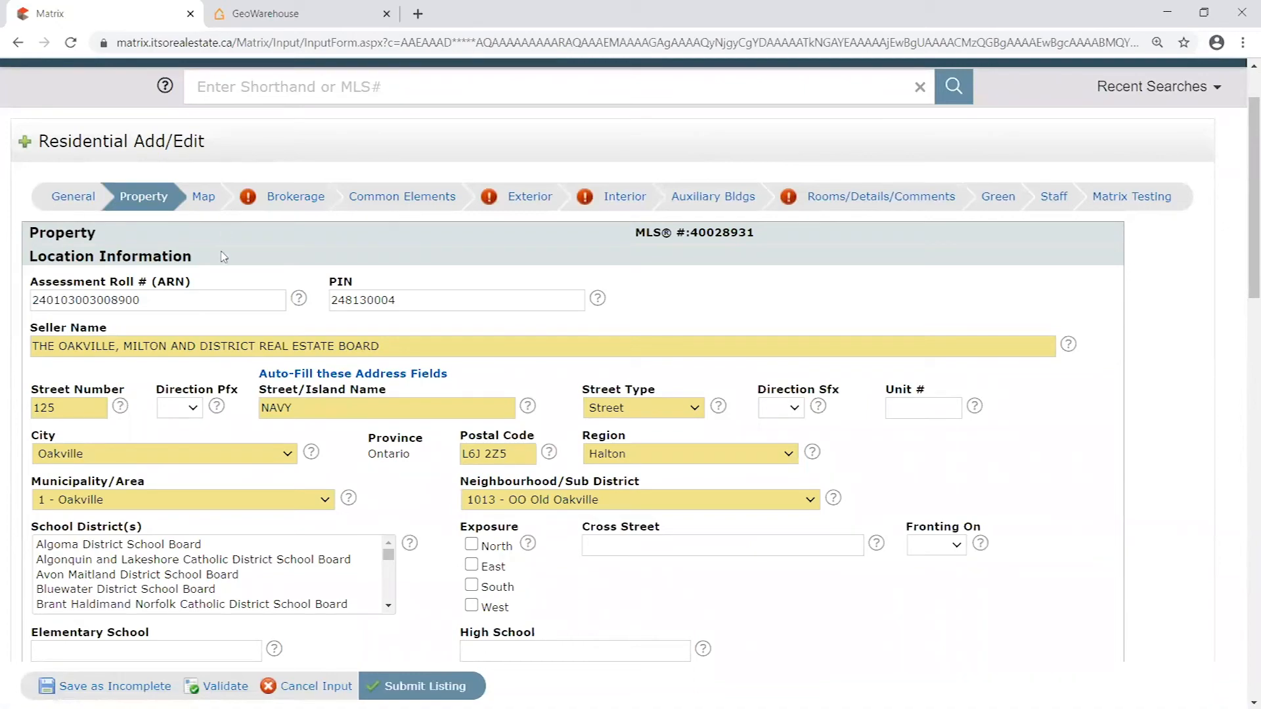
scroll(485, 331, down, 10)
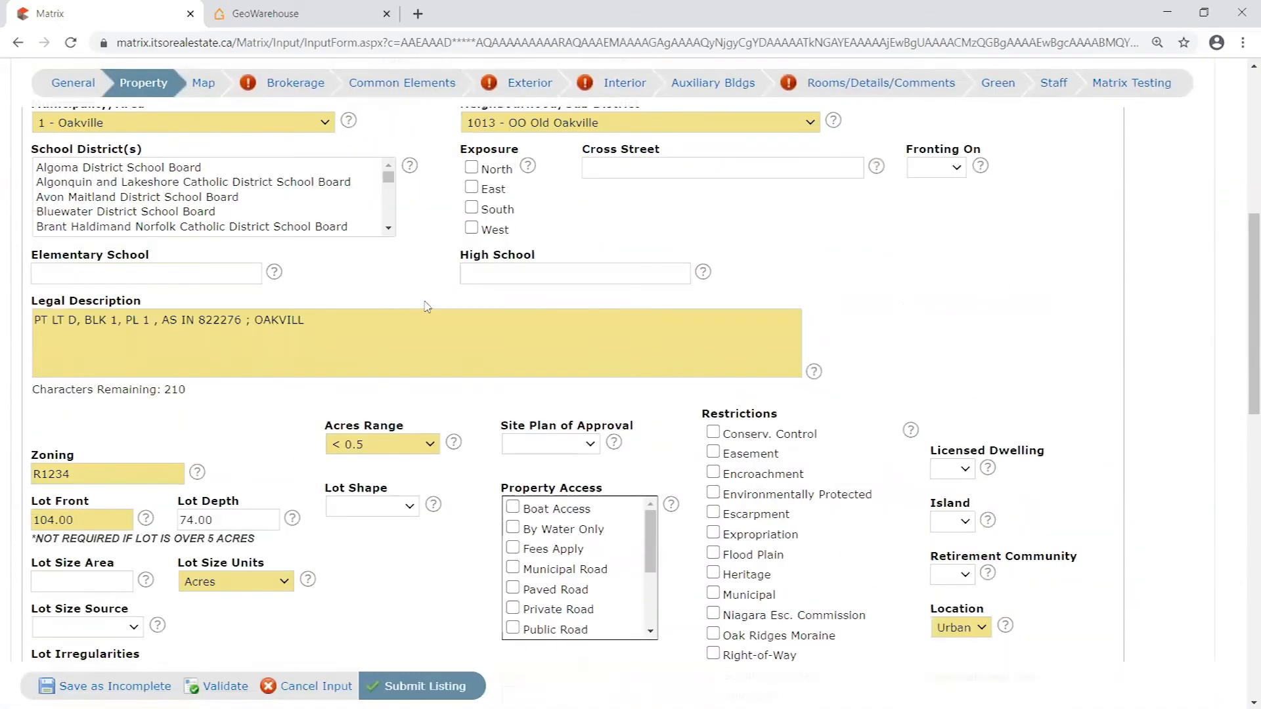
scroll(455, 359, down, 3)
scroll(446, 374, up, 10)
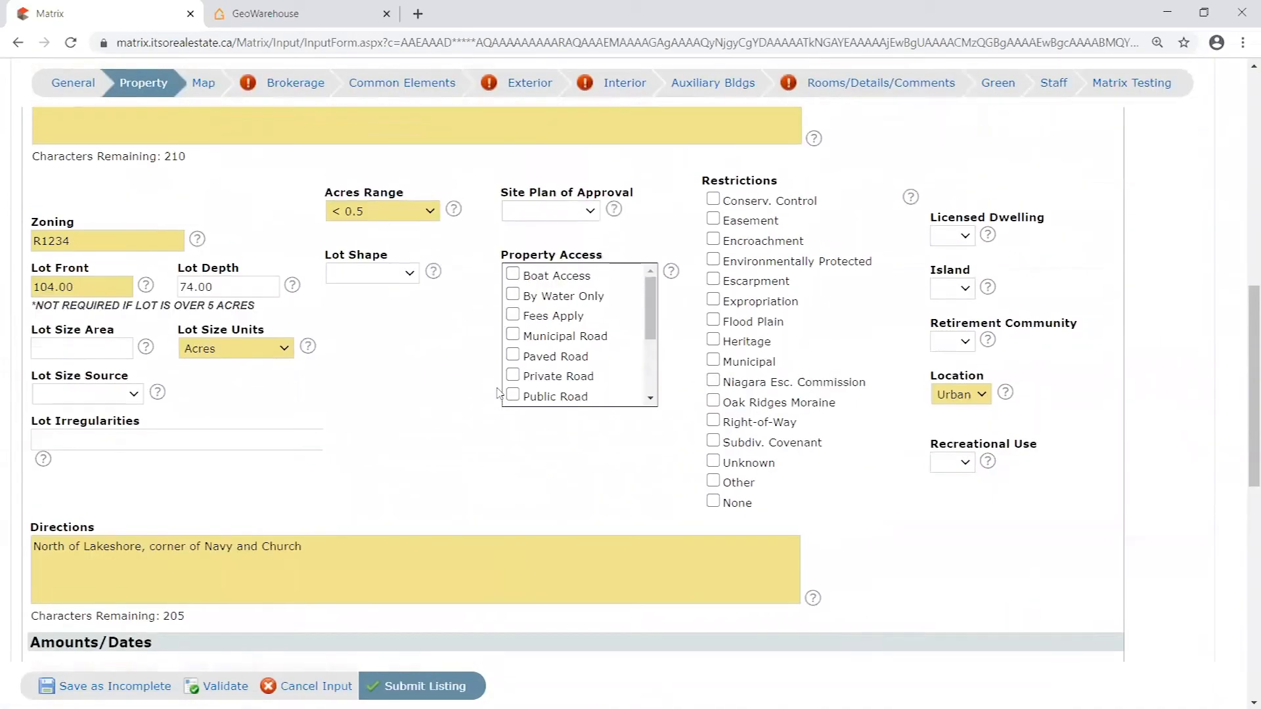
scroll(445, 388, up, 4)
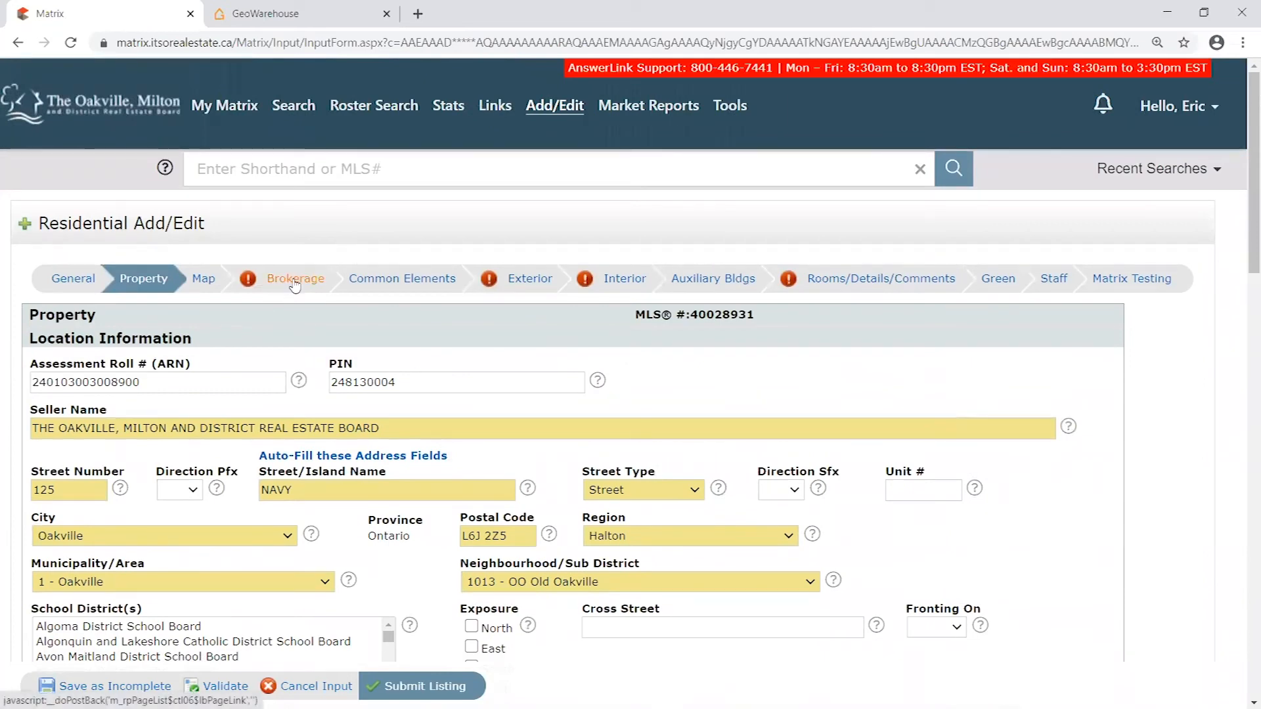
- Open the Brokerage section and go to the required fields under Listing Information
click(295, 282)
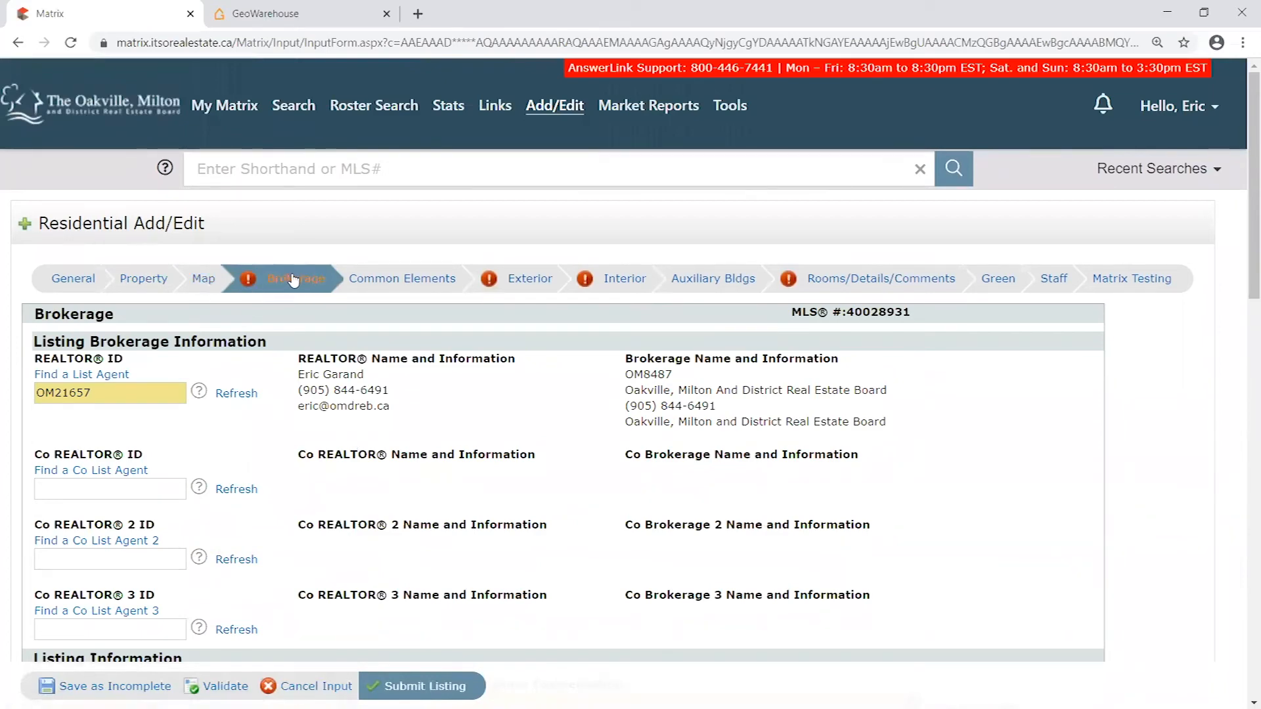
scroll(428, 358, down, 5)
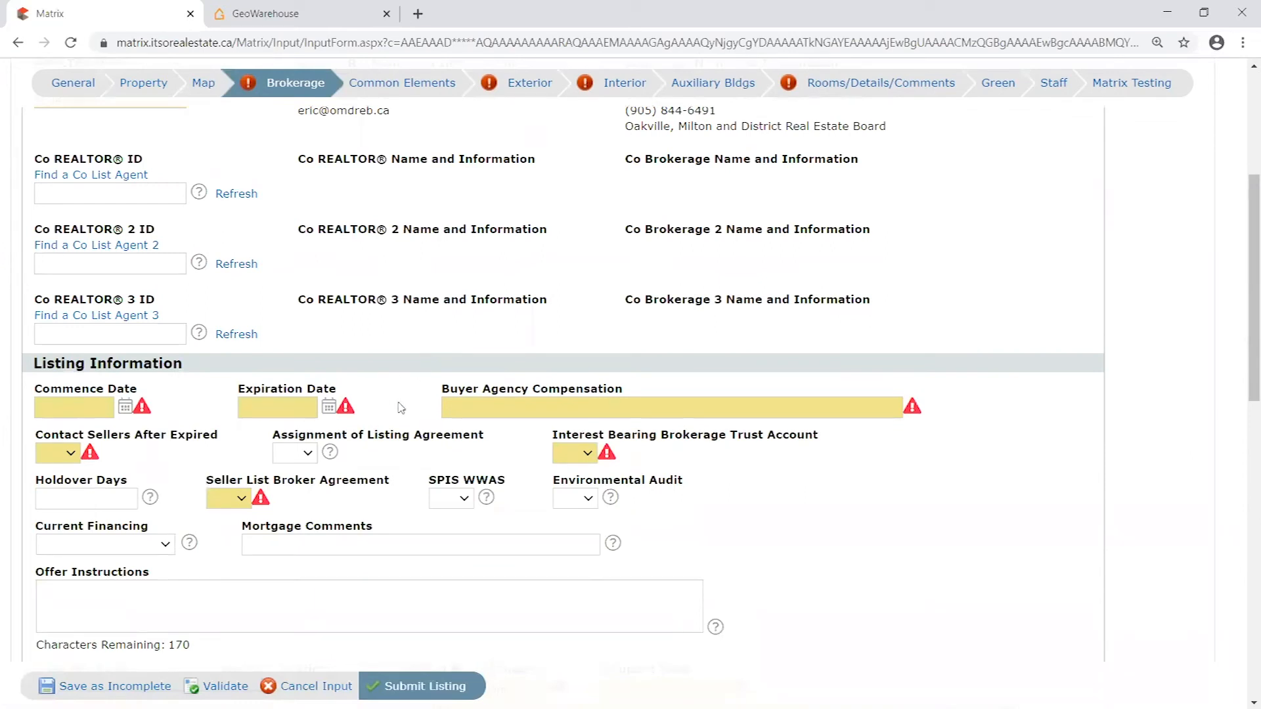
scroll(398, 407, down, 1)
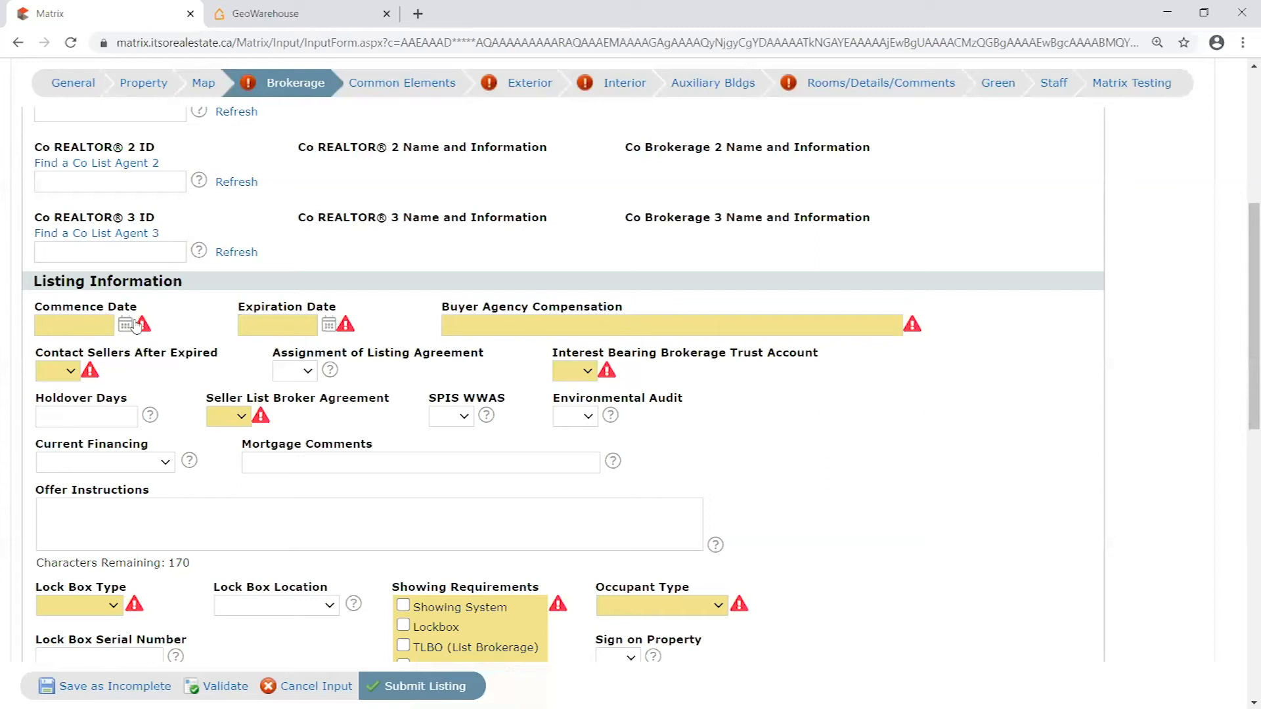
- Set the listing's Commence Date to 10/01/2020 and its Expiration Date to 10/31/2020
click(125, 324)
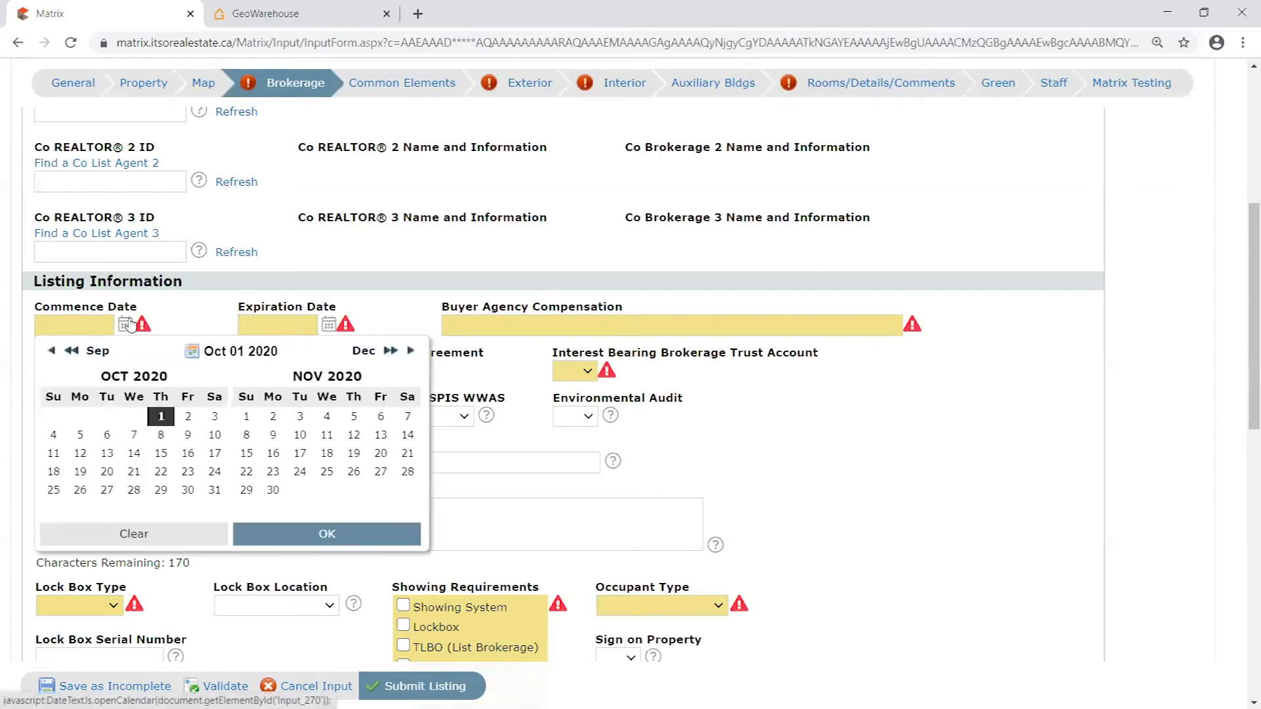
click(161, 416)
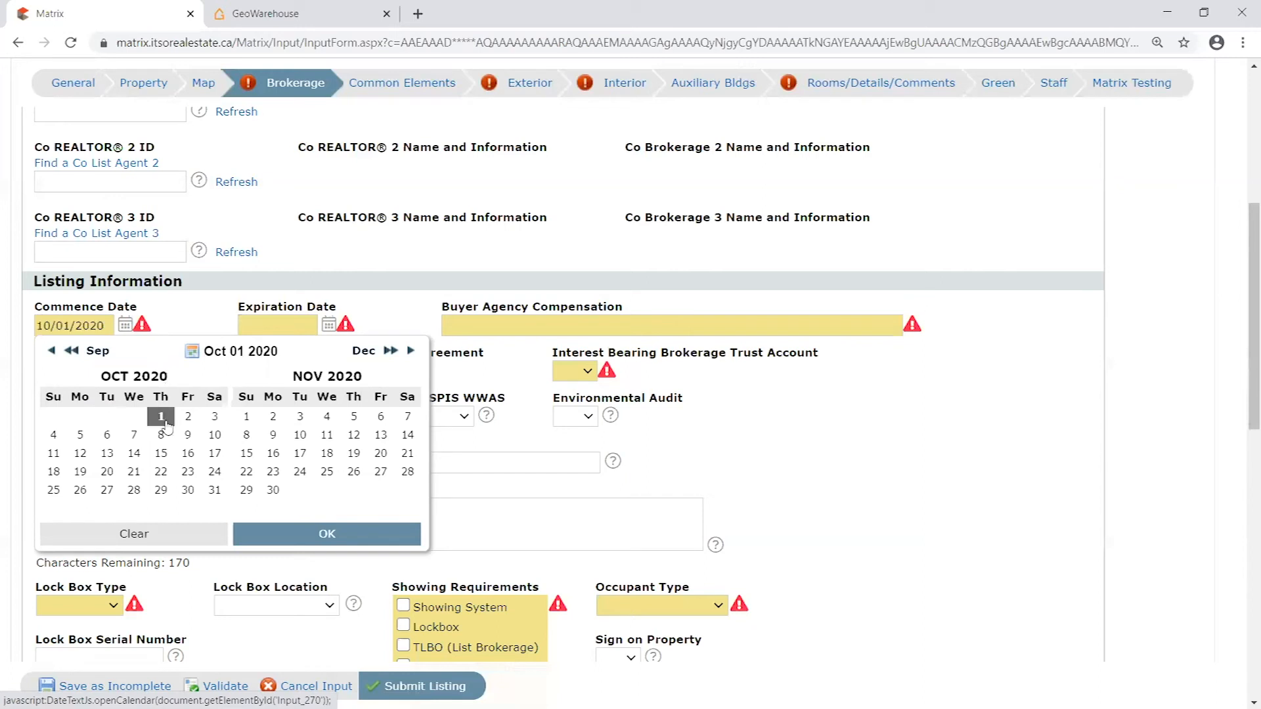
click(325, 535)
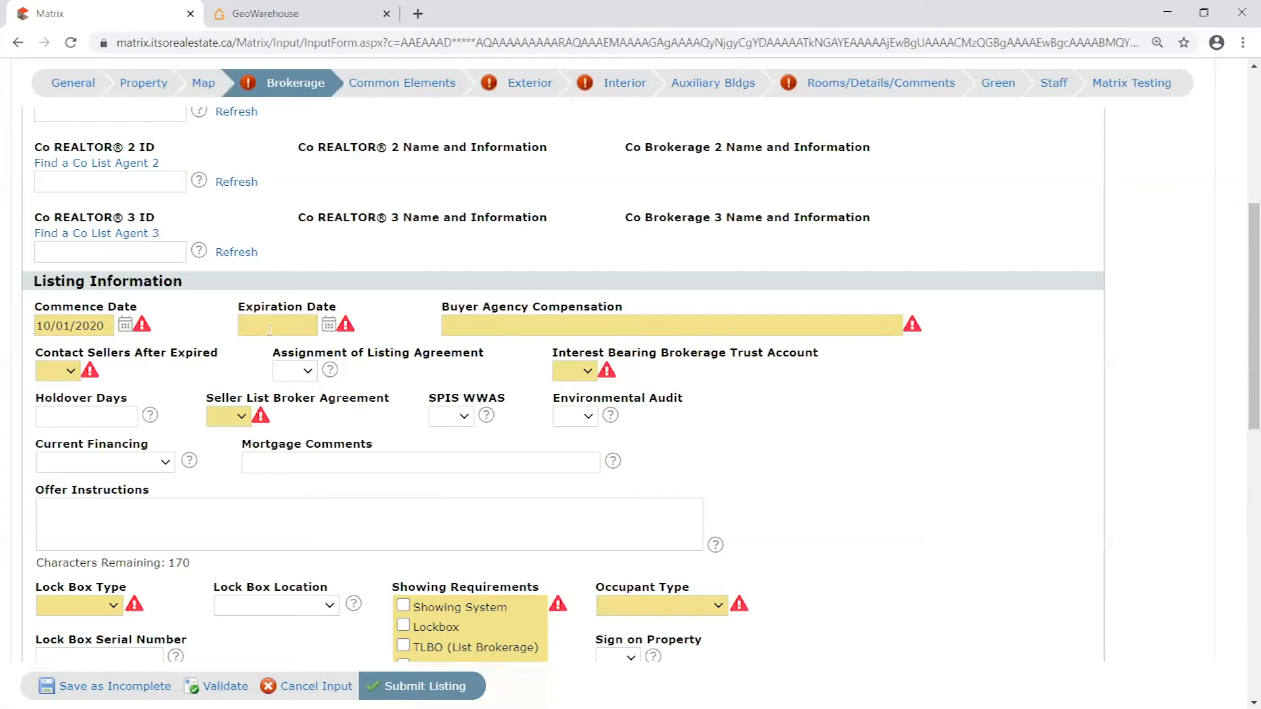
click(328, 328)
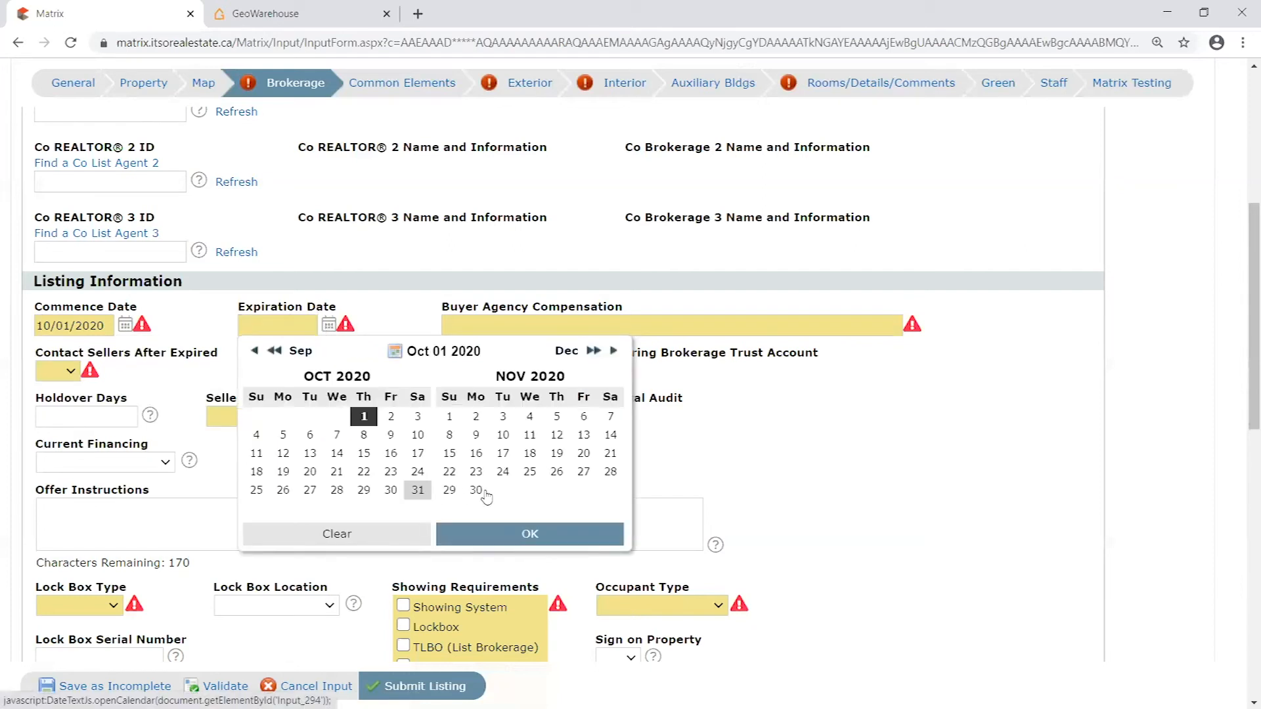
click(418, 489)
click(556, 523)
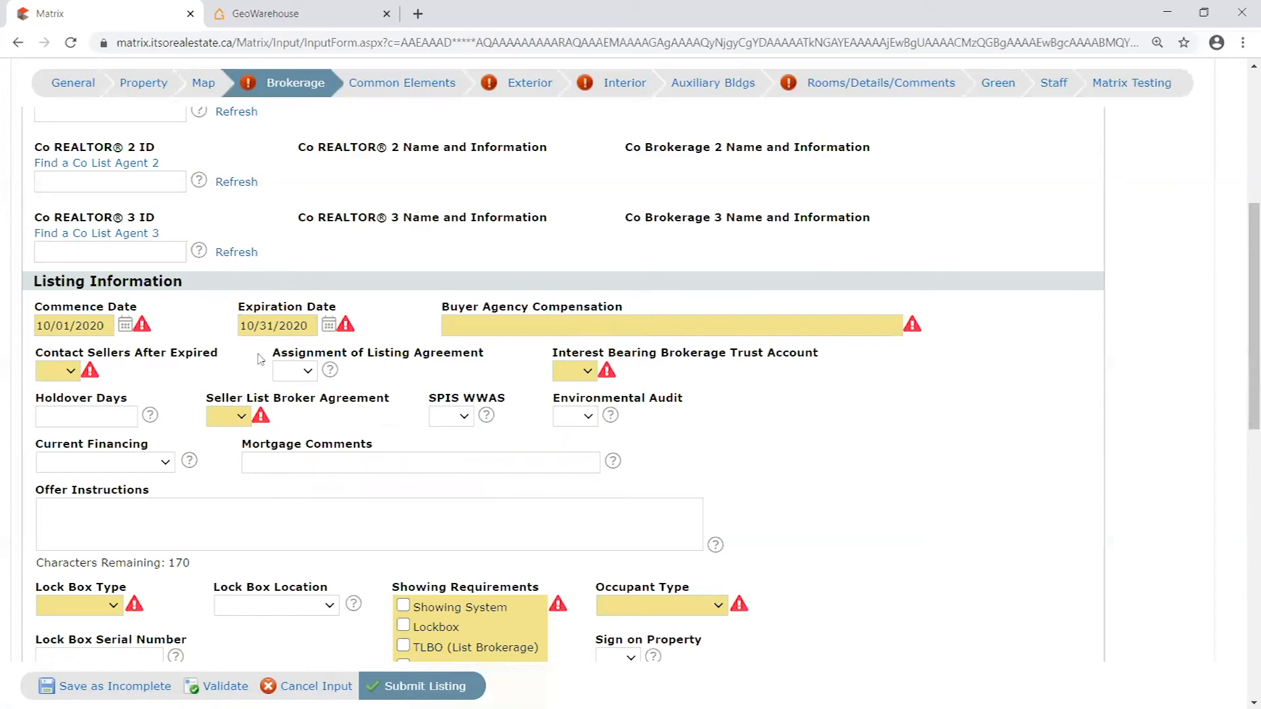
- Review the remaining Brokerage fields, from Listing Information through the lock box and showing details to the virtual tour URLs
scroll(203, 312, down, 1)
scroll(541, 303, up, 2)
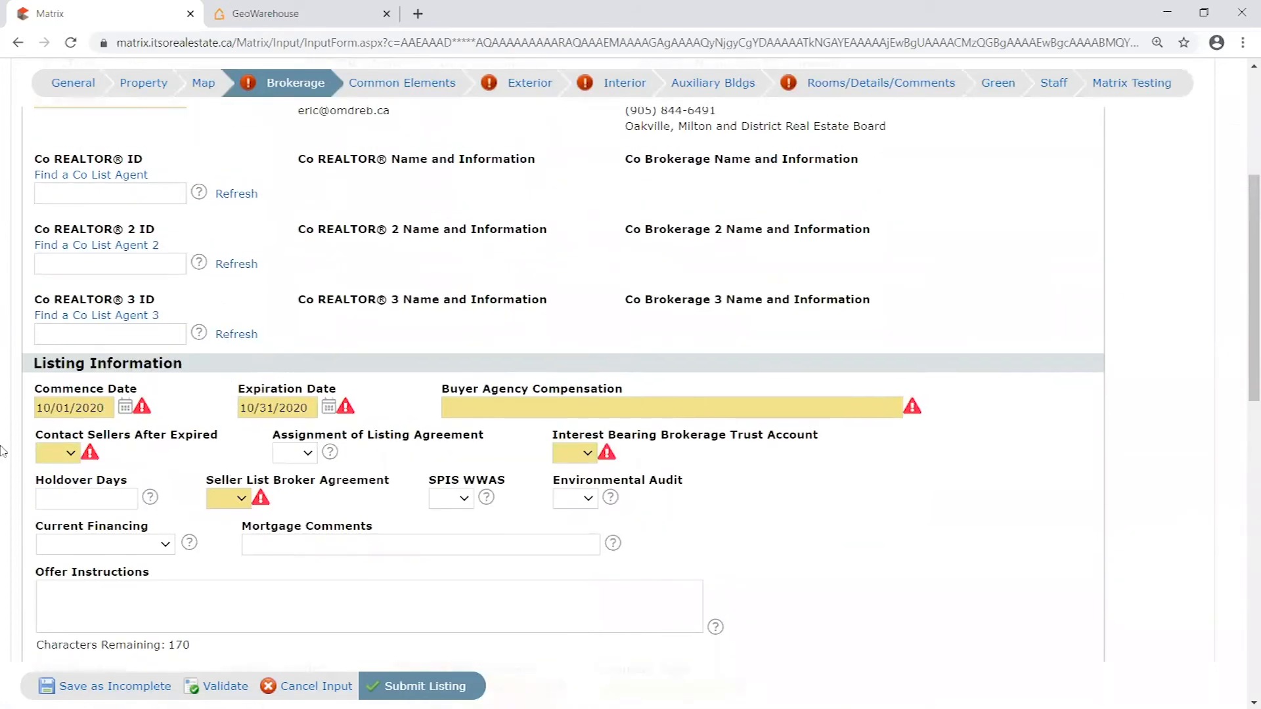
scroll(635, 382, down, 3)
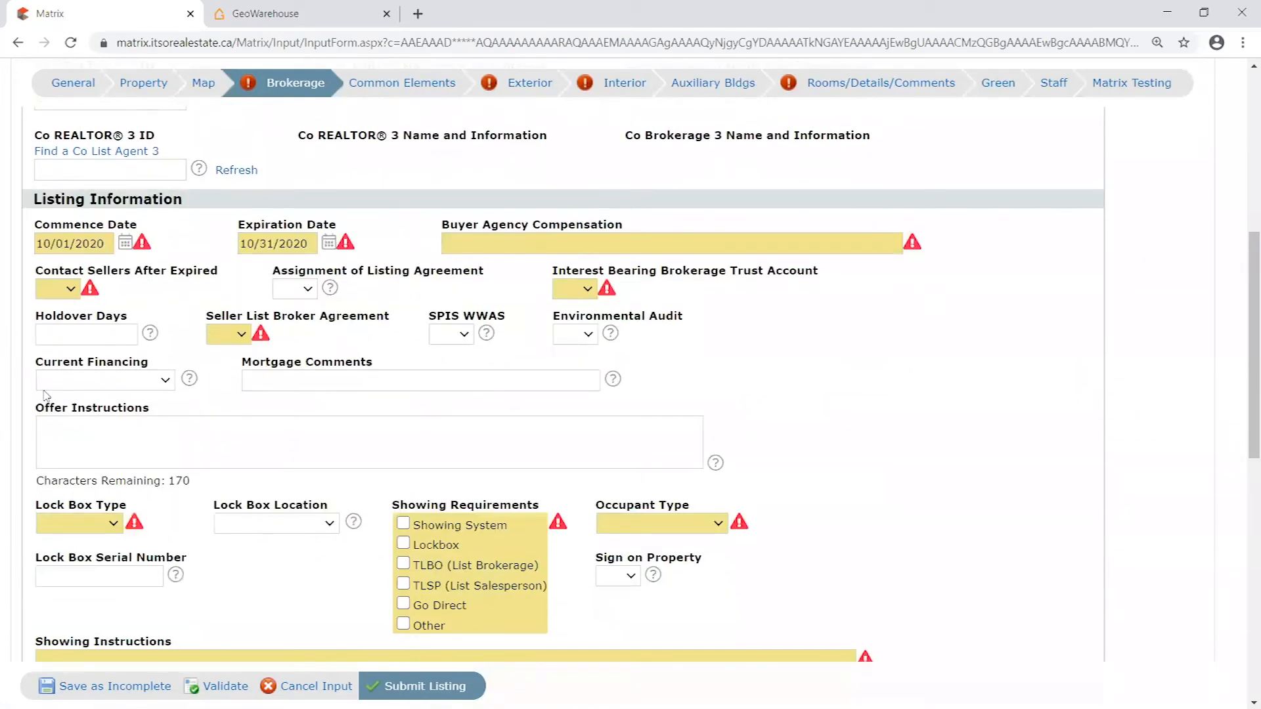
scroll(688, 361, down, 3)
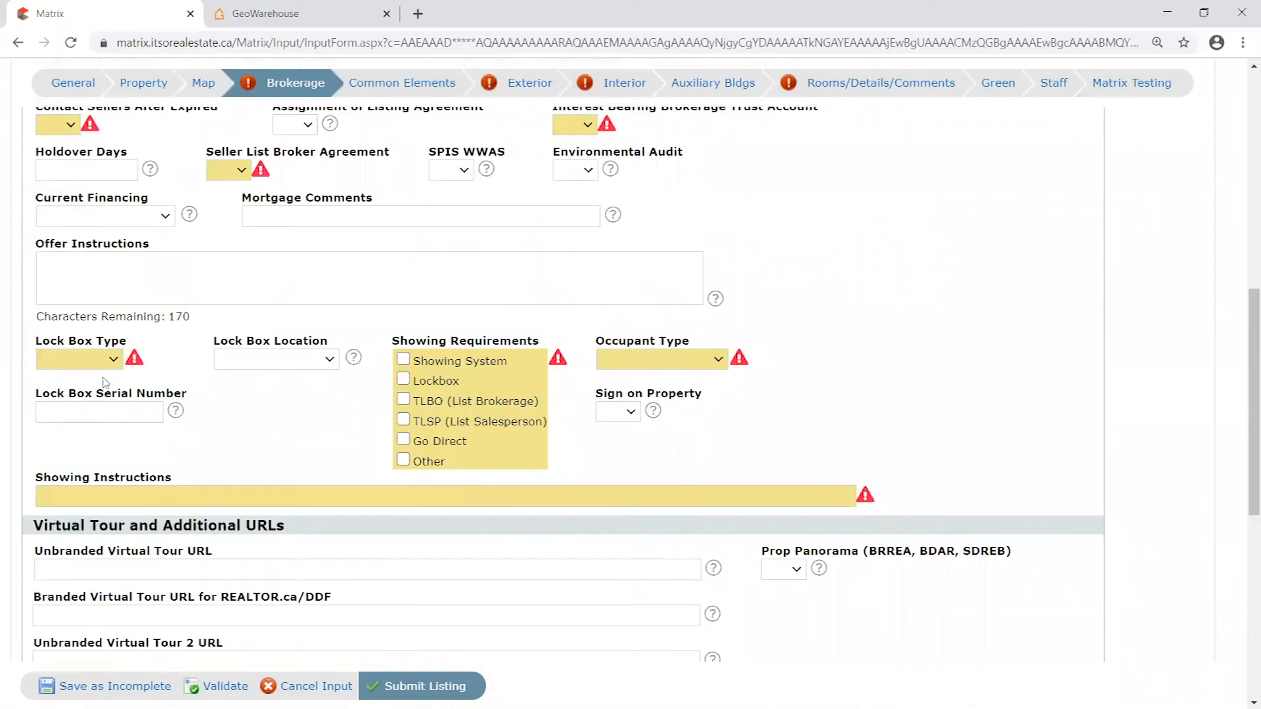
scroll(107, 378, down, 1)
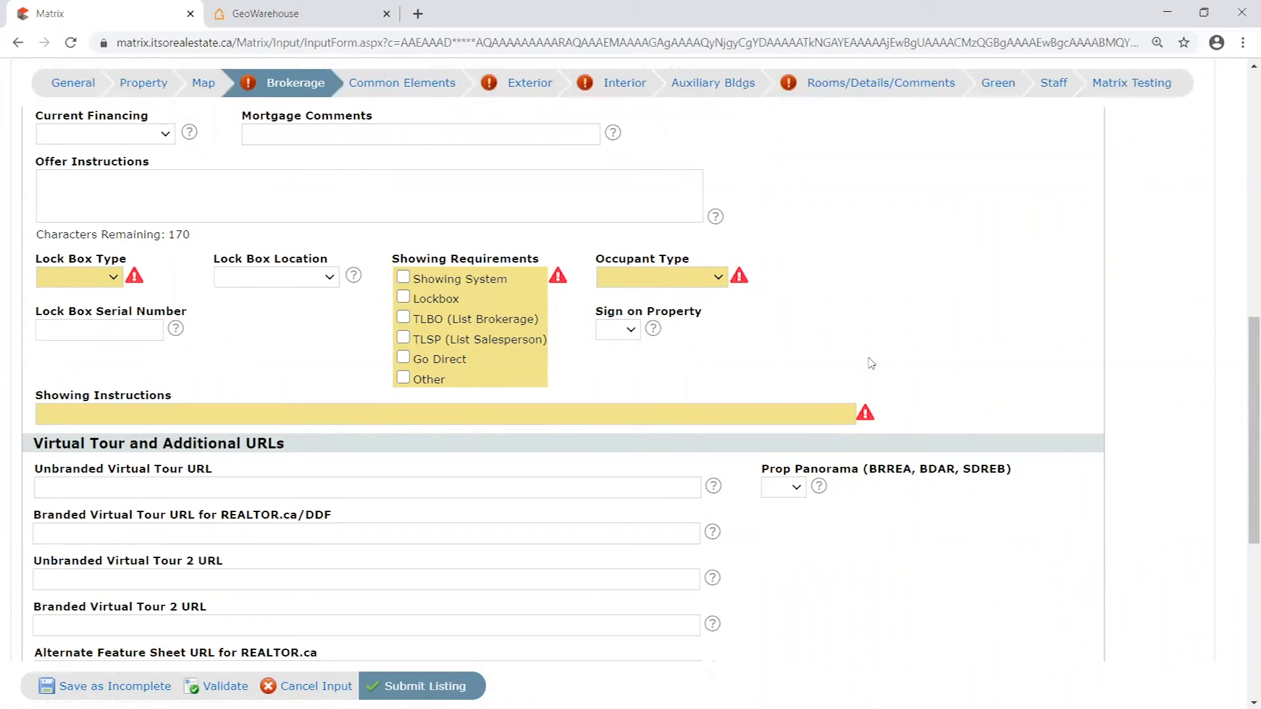
scroll(870, 370, down, 6)
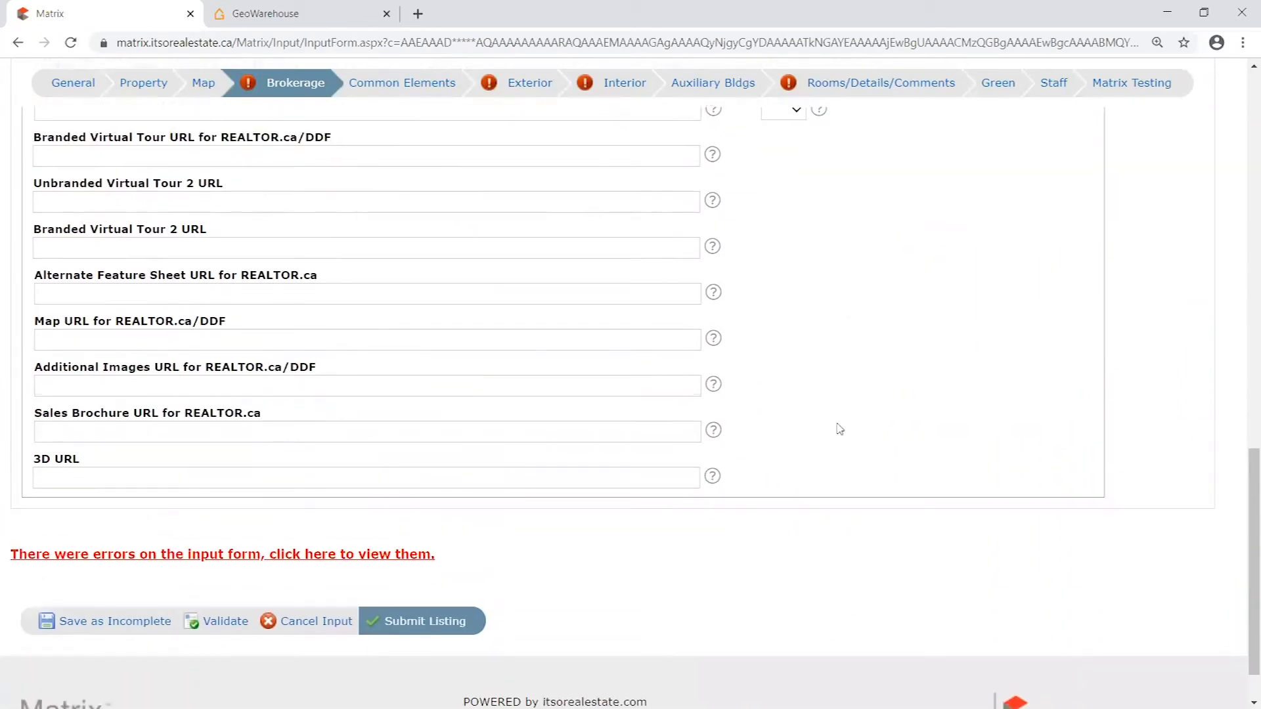
scroll(839, 429, up, 10)
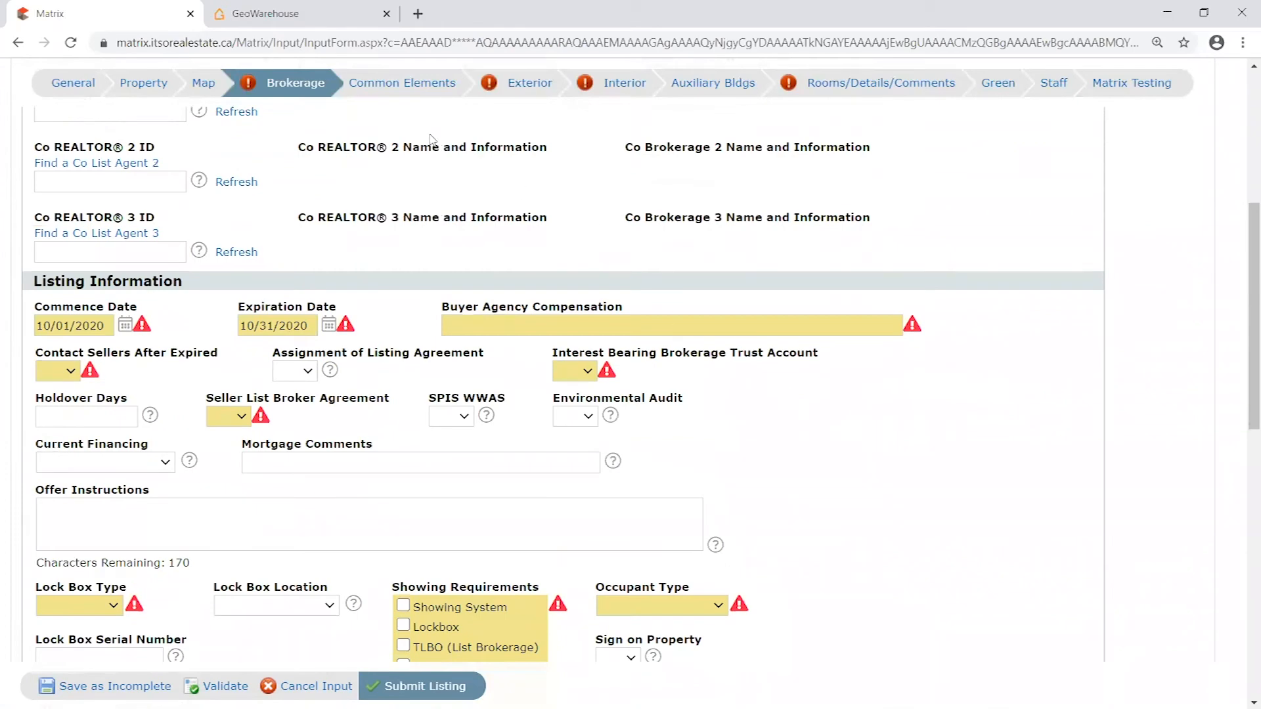
- Open the Common Elements section and review its condo fee, amenities, locker and property management fields
click(383, 84)
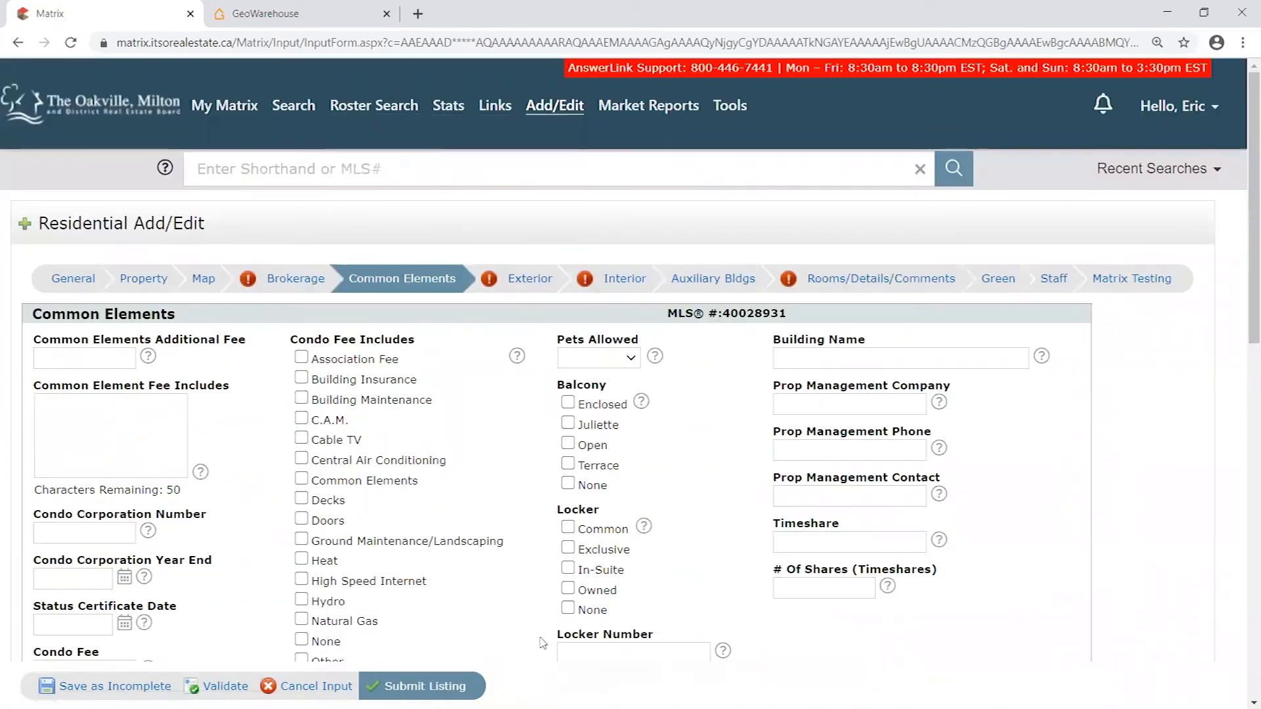
scroll(295, 179, down, 4)
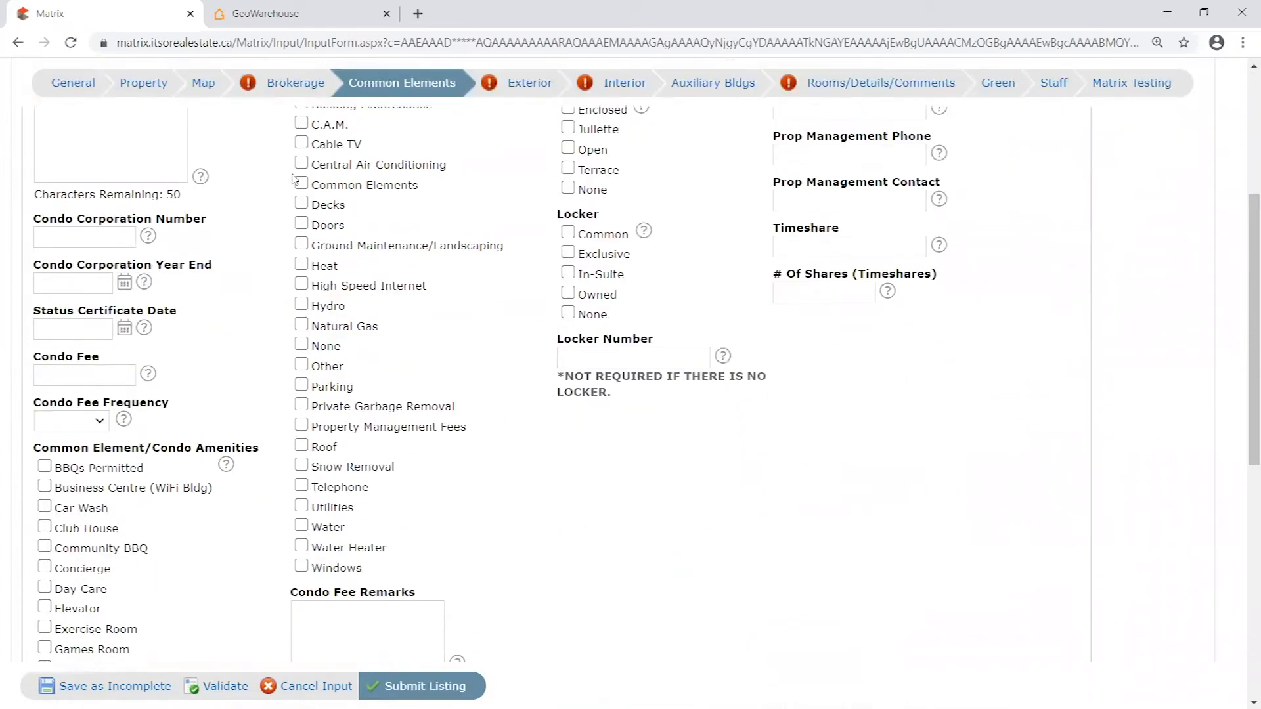
scroll(295, 180, up, 3)
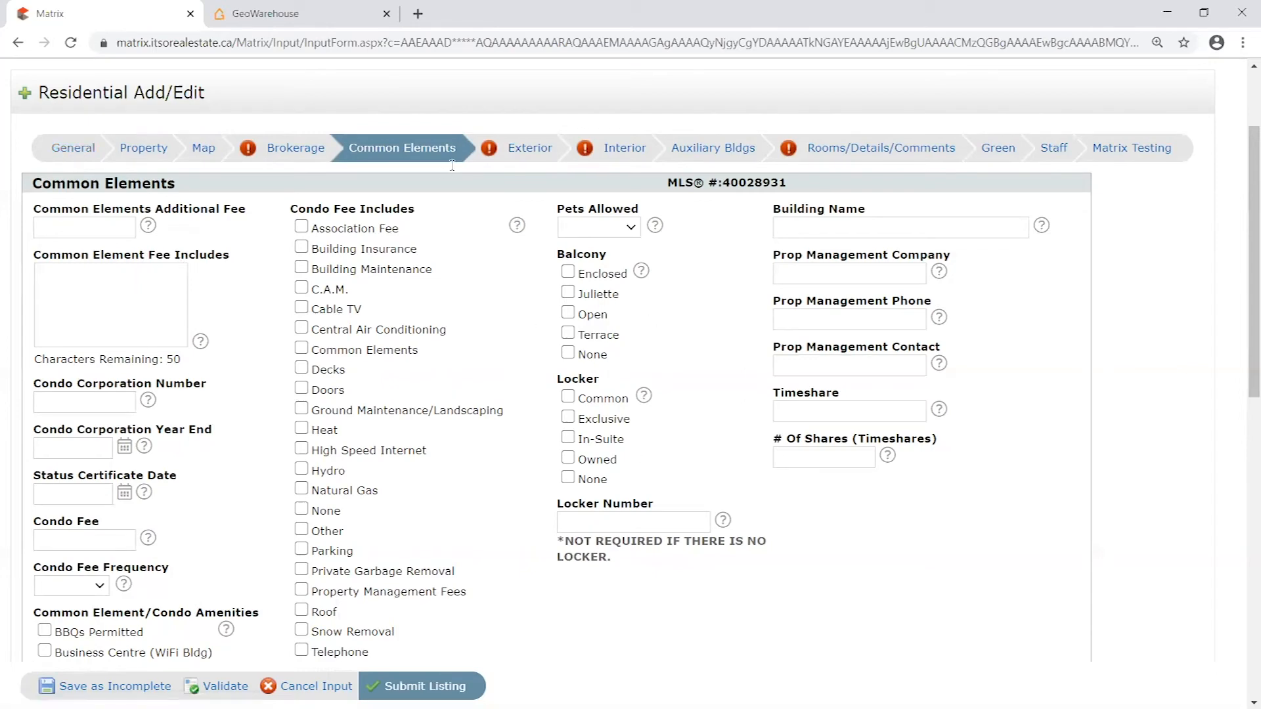
scroll(1069, 480, down, 2)
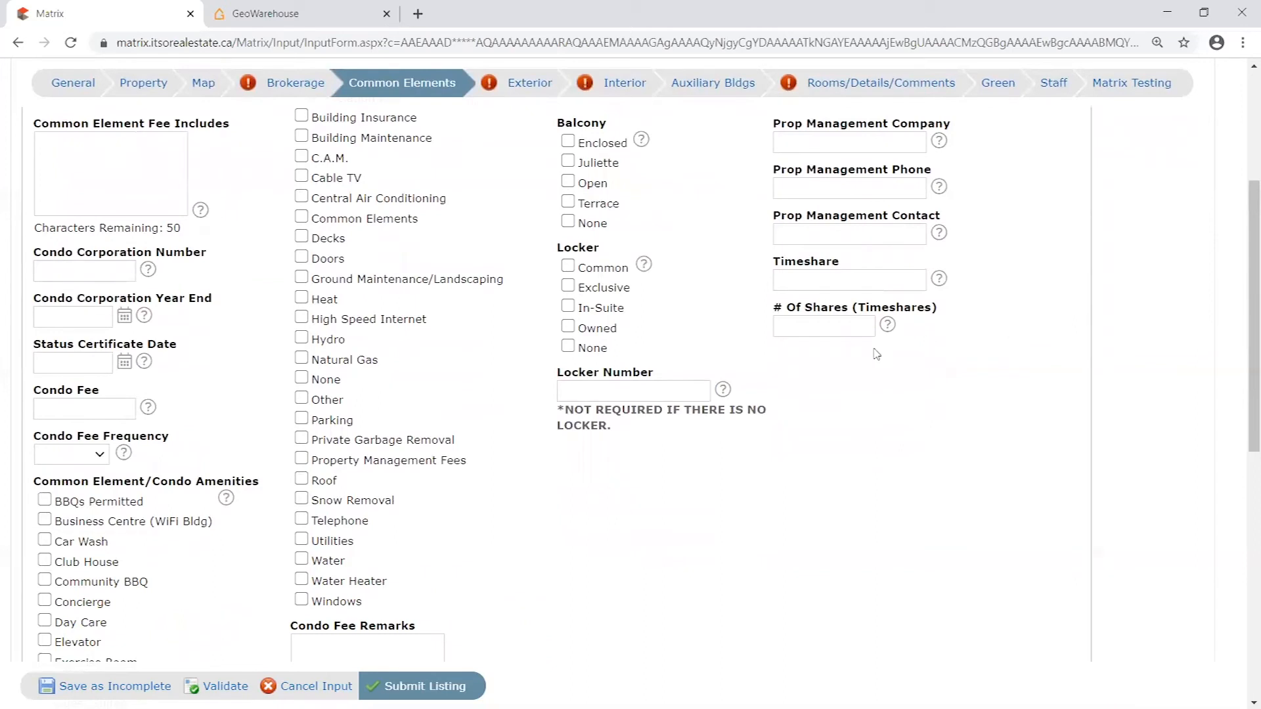
scroll(775, 421, up, 2)
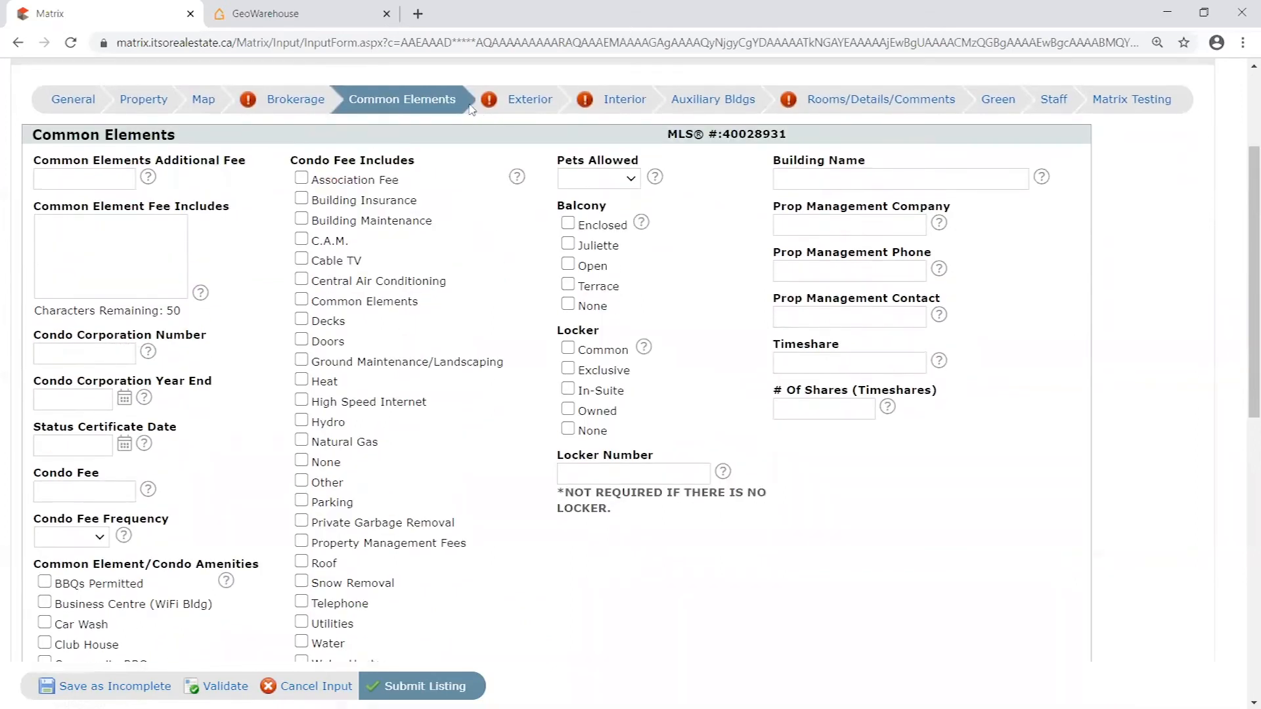
- Open the Exterior section and review its required fields, such as construction materials, water source, parking features and area influences
click(529, 99)
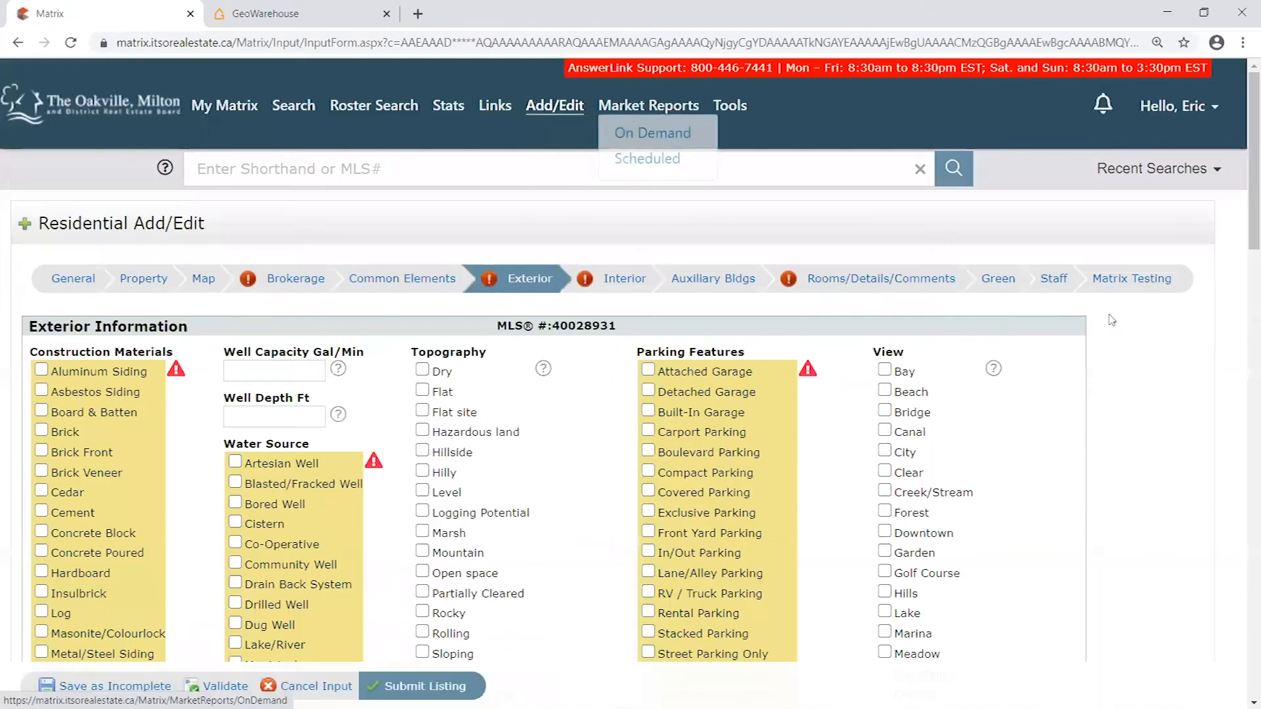
scroll(1010, 337, down, 5)
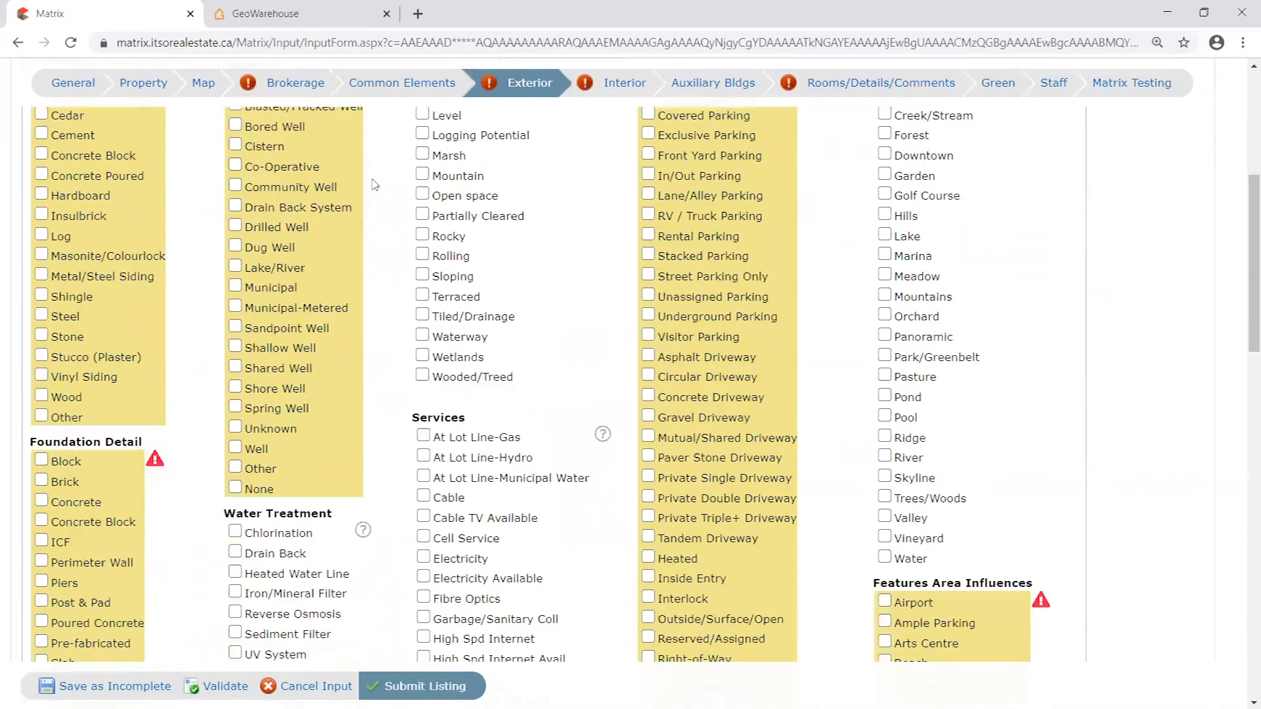
scroll(374, 184, down, 5)
scroll(778, 387, down, 6)
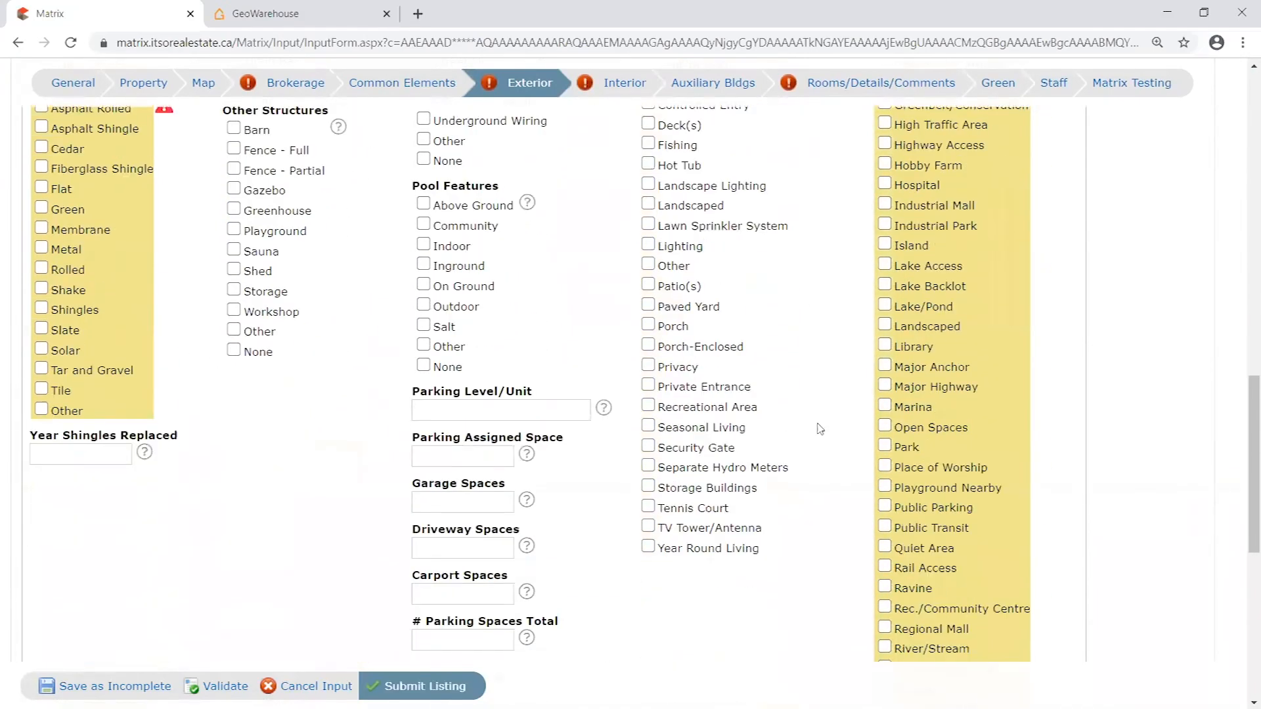
scroll(834, 427, up, 15)
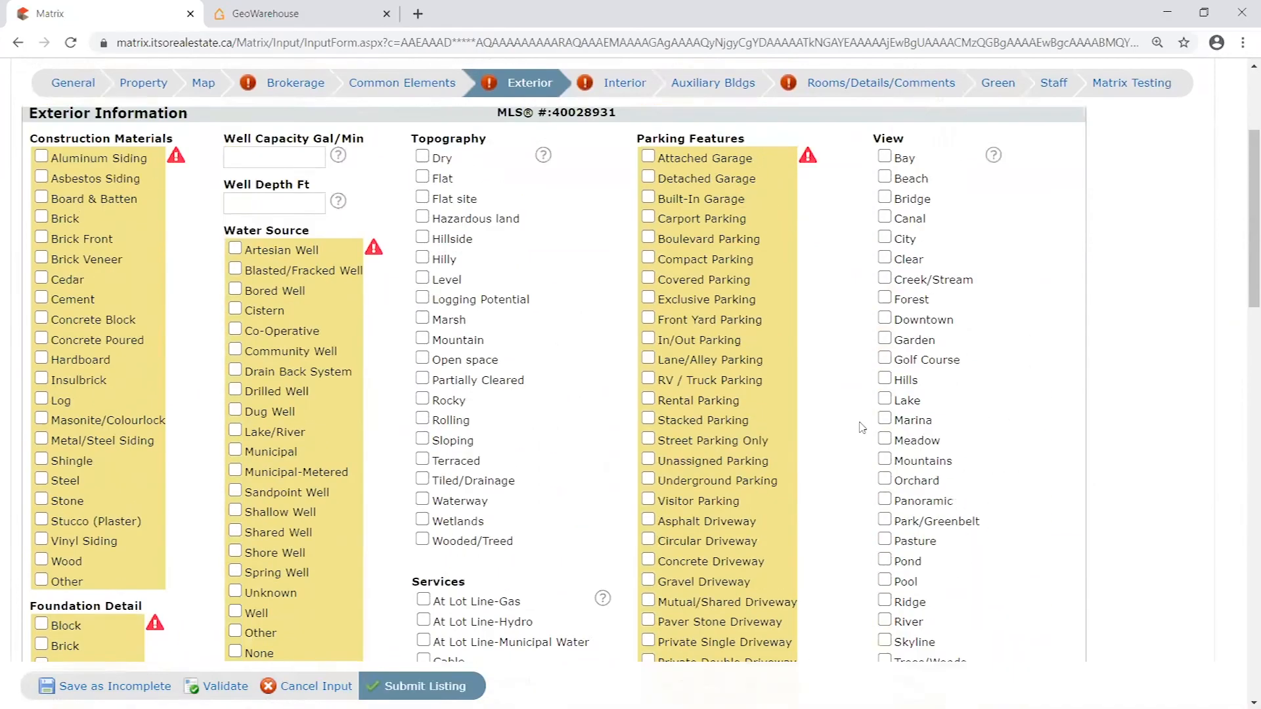
scroll(861, 426, up, 2)
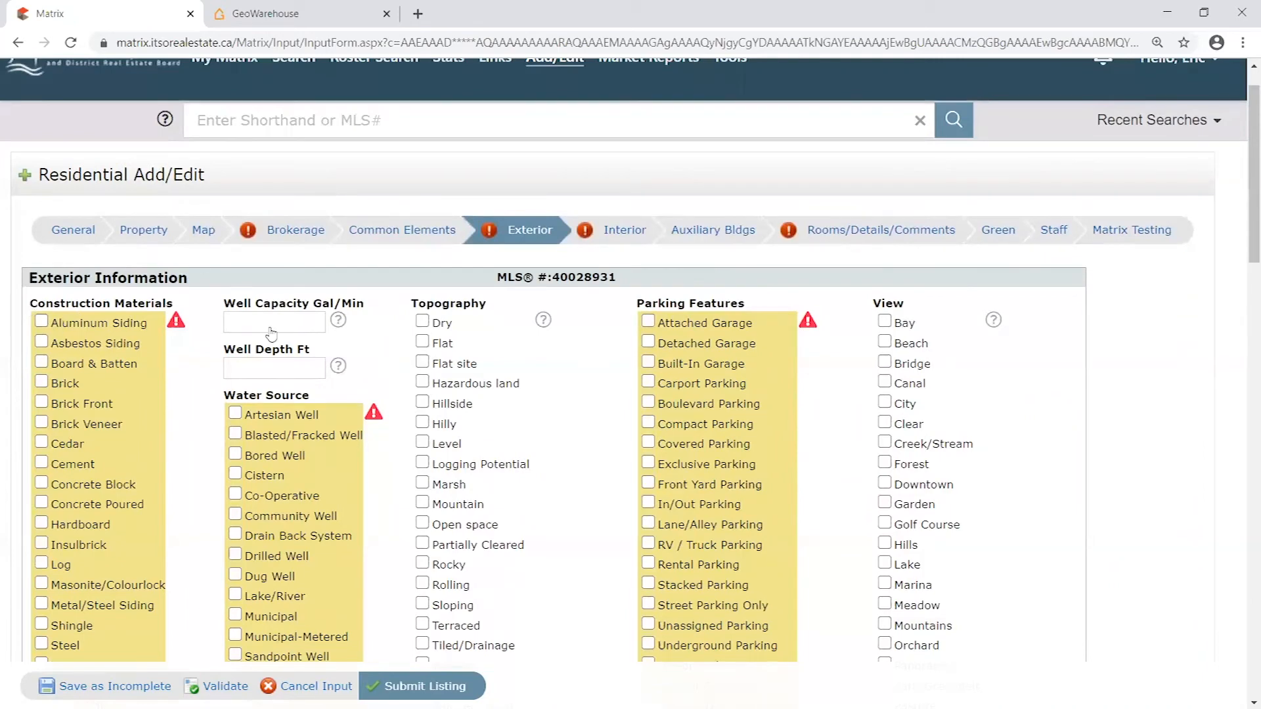
- Open the Interior section and review its required fields, including interior features, basement, cooling and heating
click(626, 238)
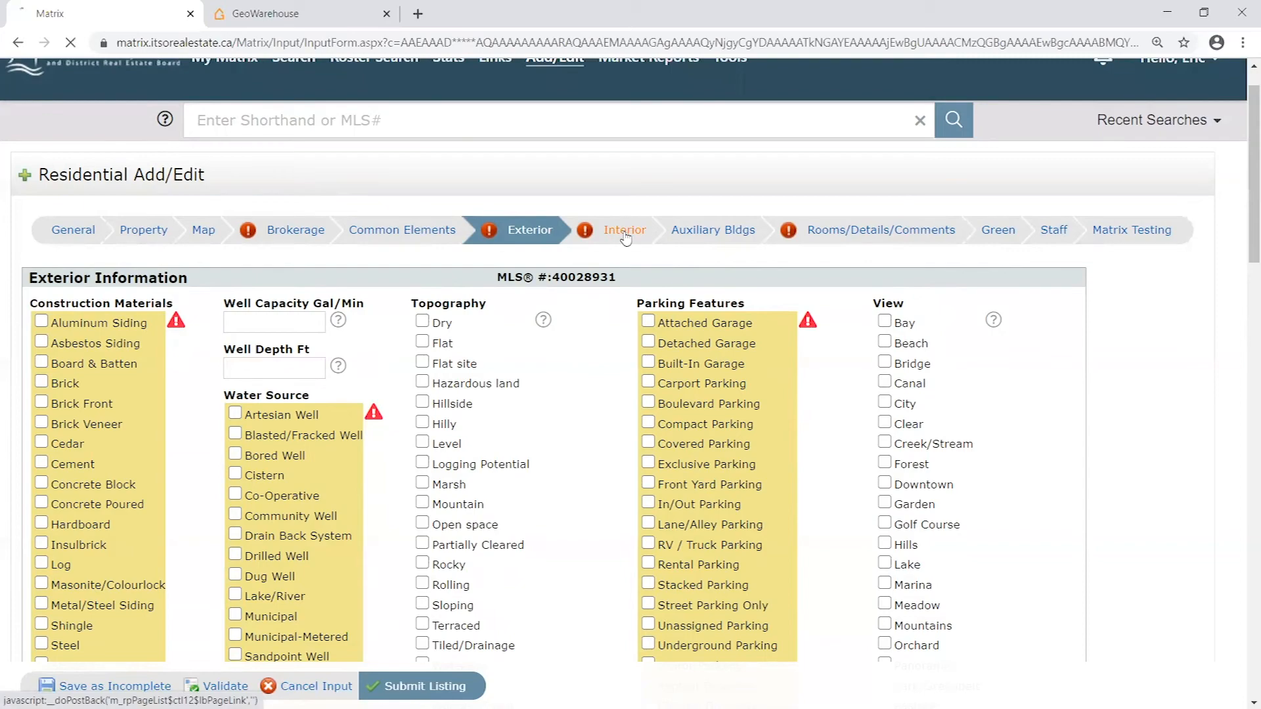
scroll(494, 284, down, 2)
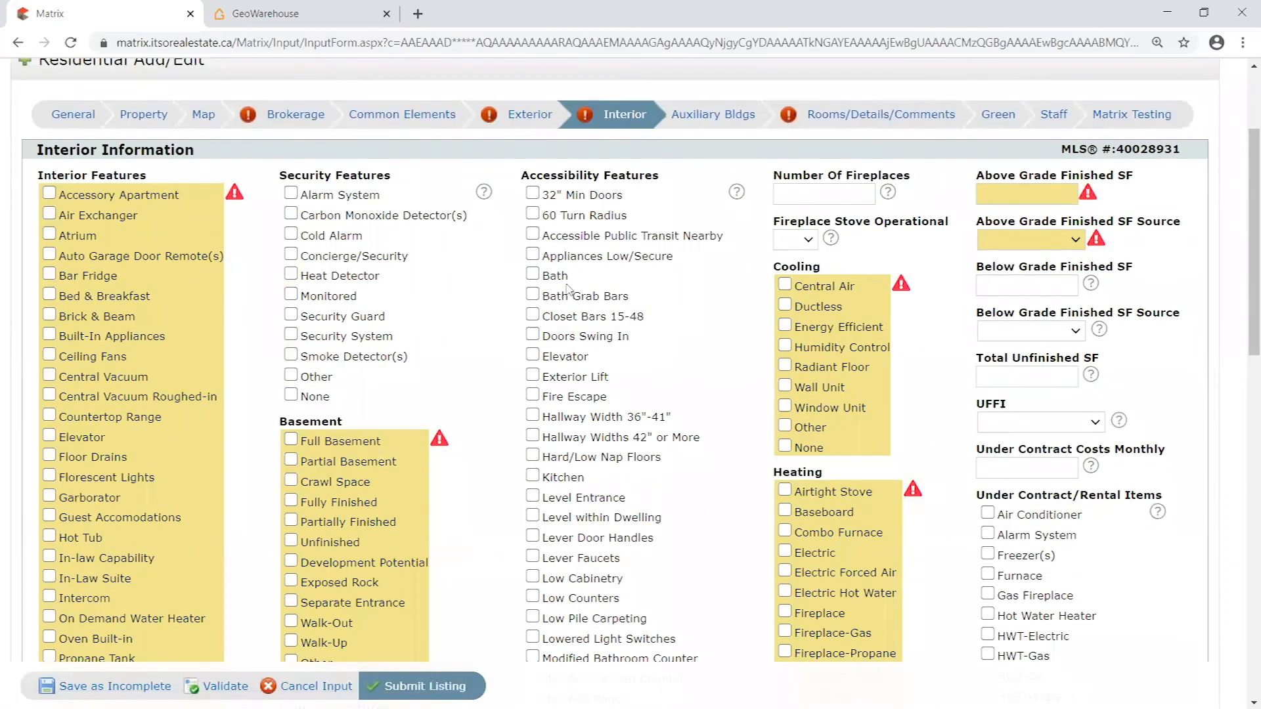
scroll(568, 289, down, 12)
scroll(638, 401, up, 15)
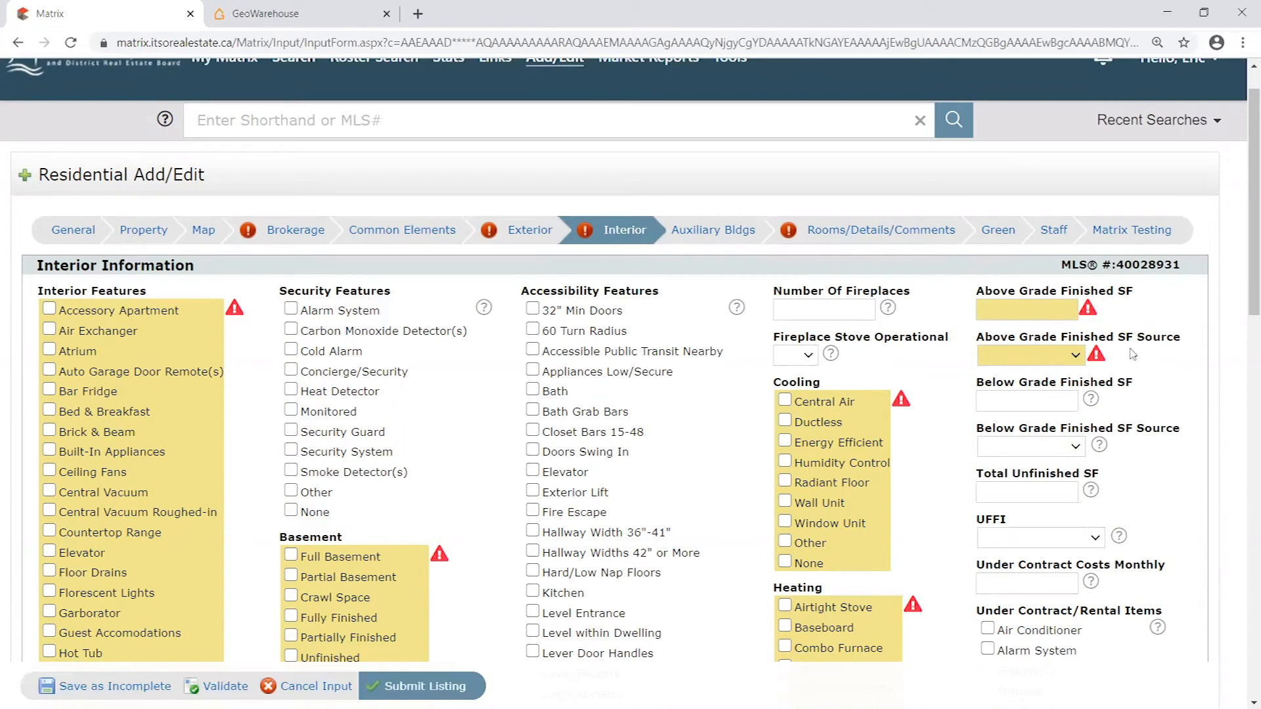
- Examine the available options for Above Grade Finished SF Source without choosing one
drag(977, 337, 1193, 338)
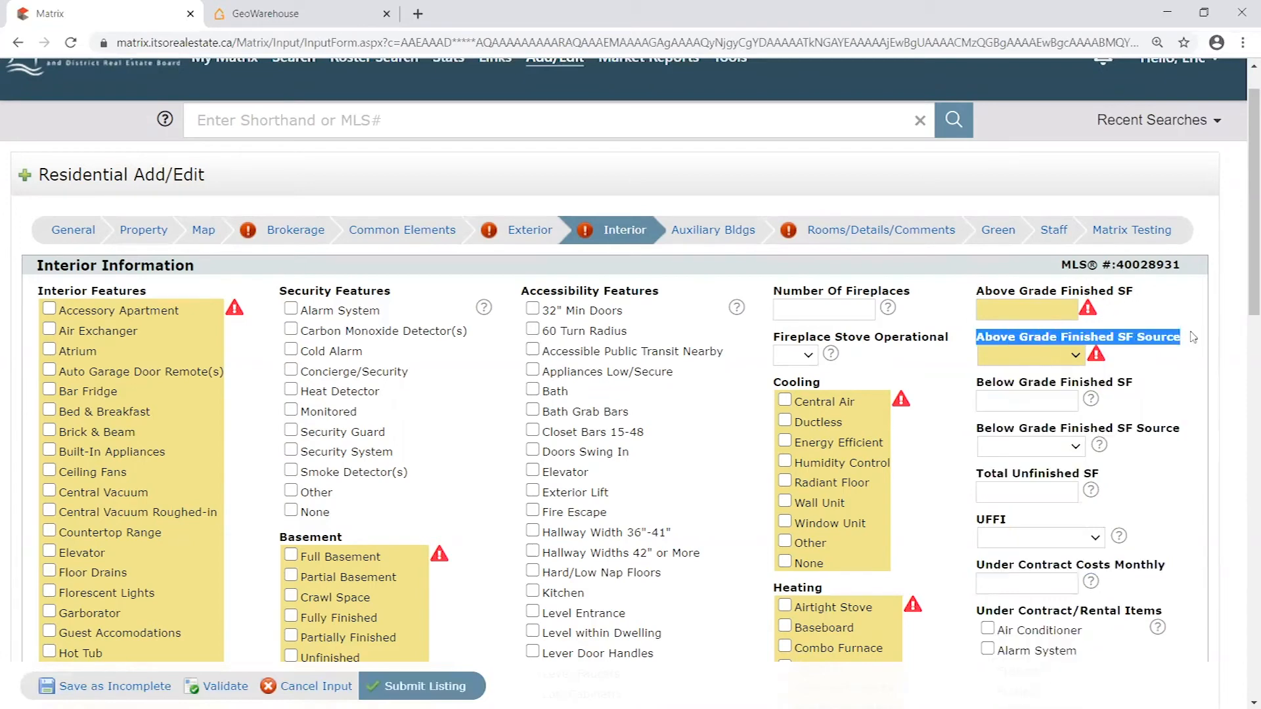
click(1143, 357)
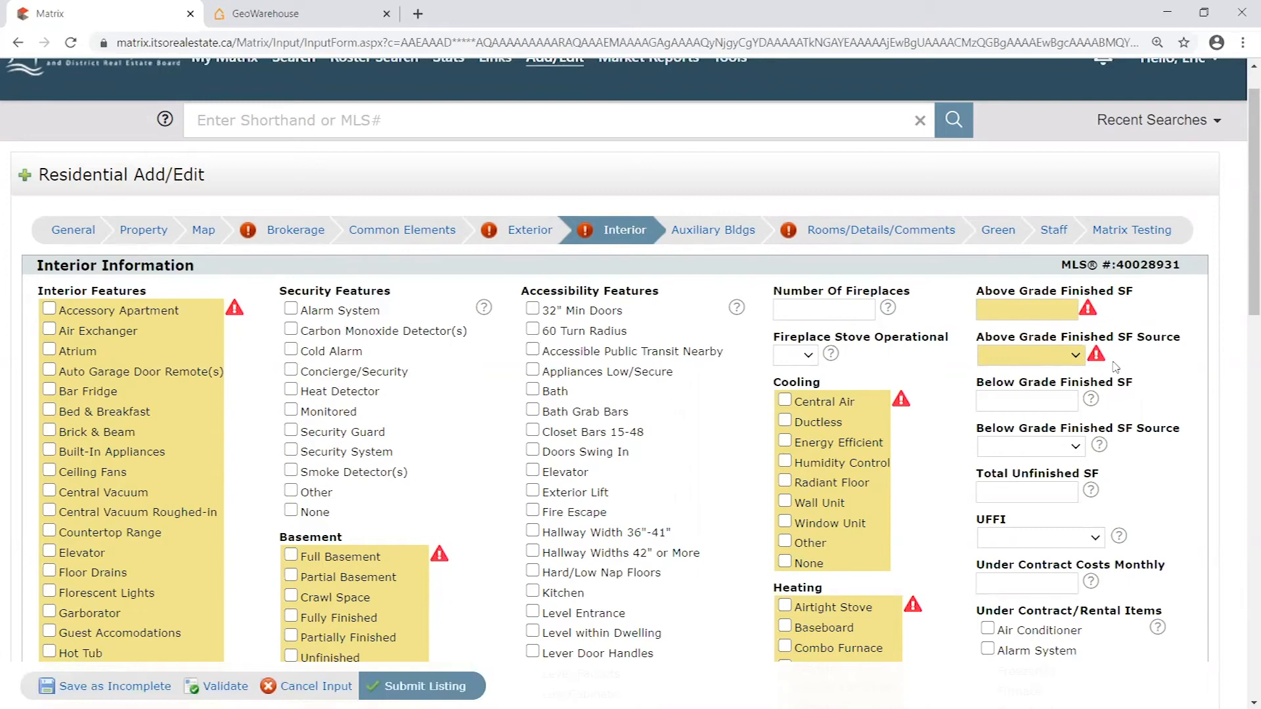
click(1073, 356)
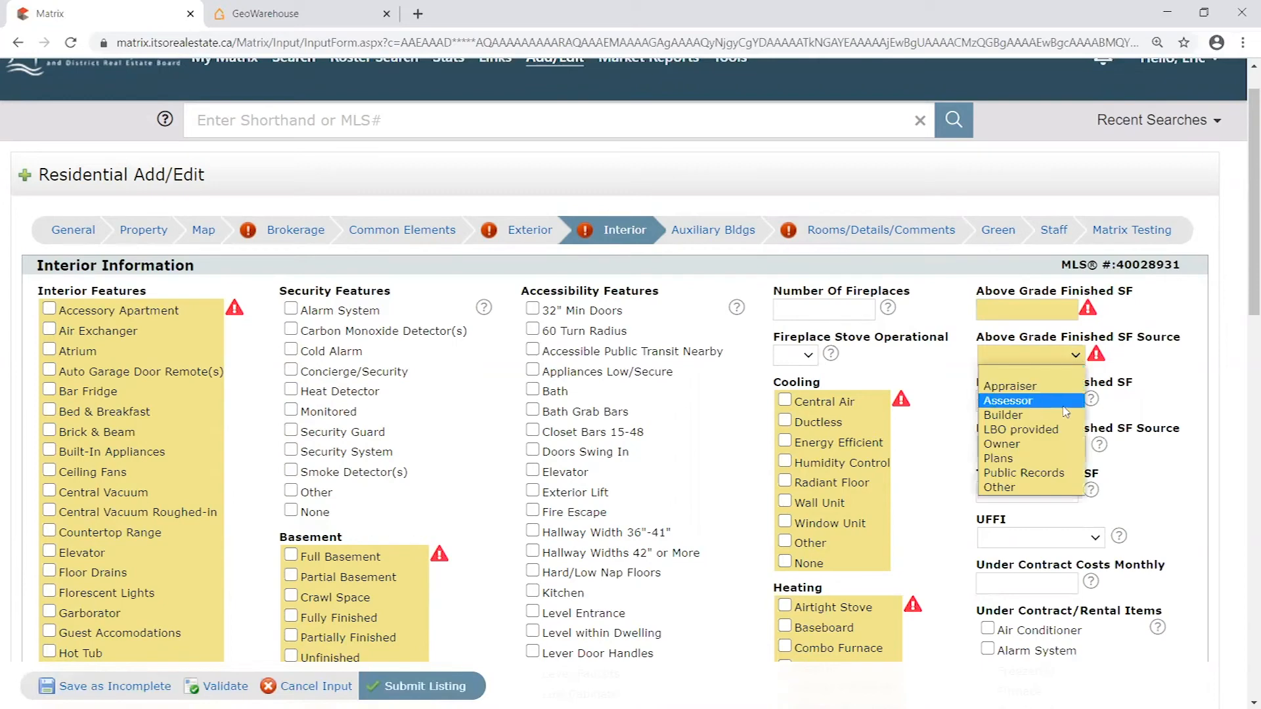
click(1136, 350)
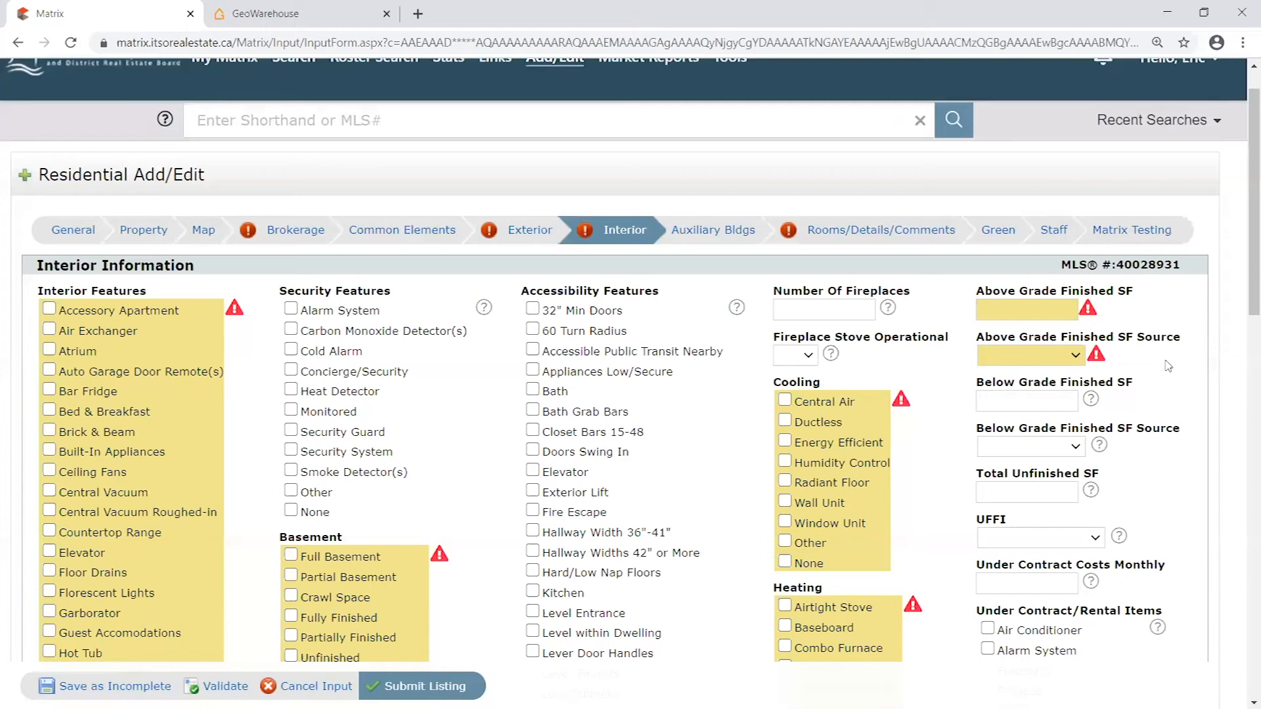
click(1044, 355)
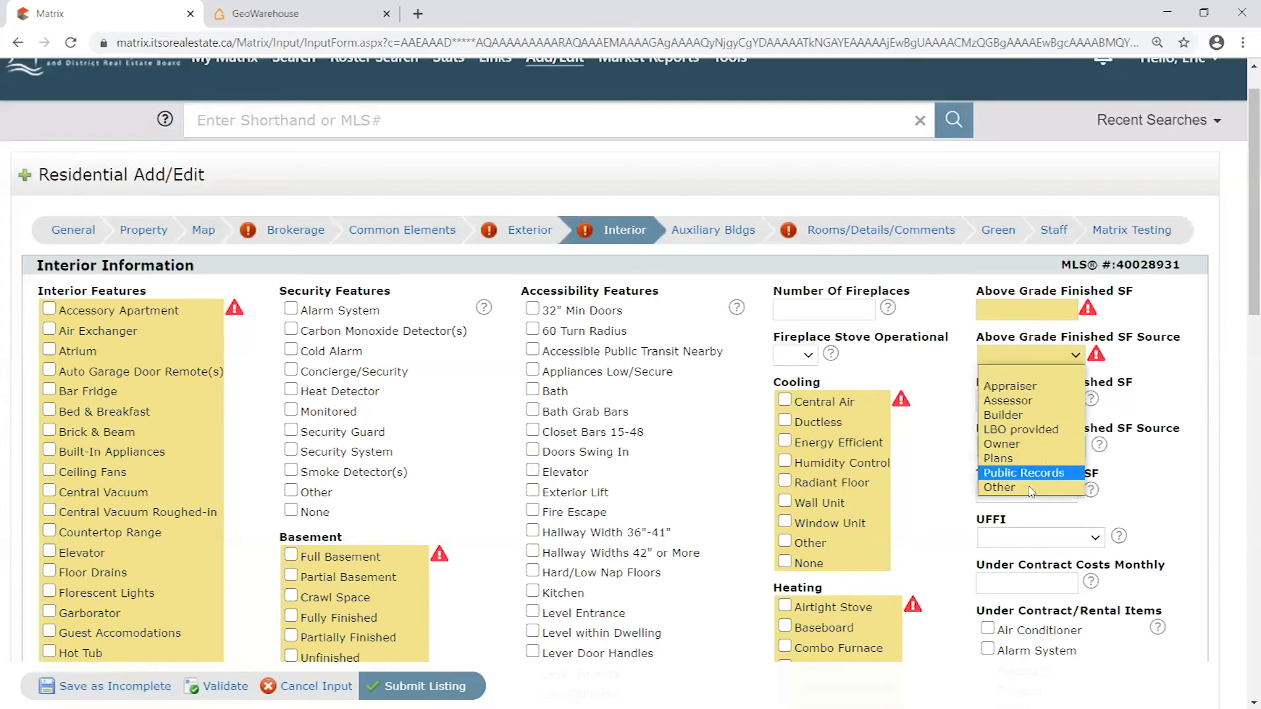
click(1138, 361)
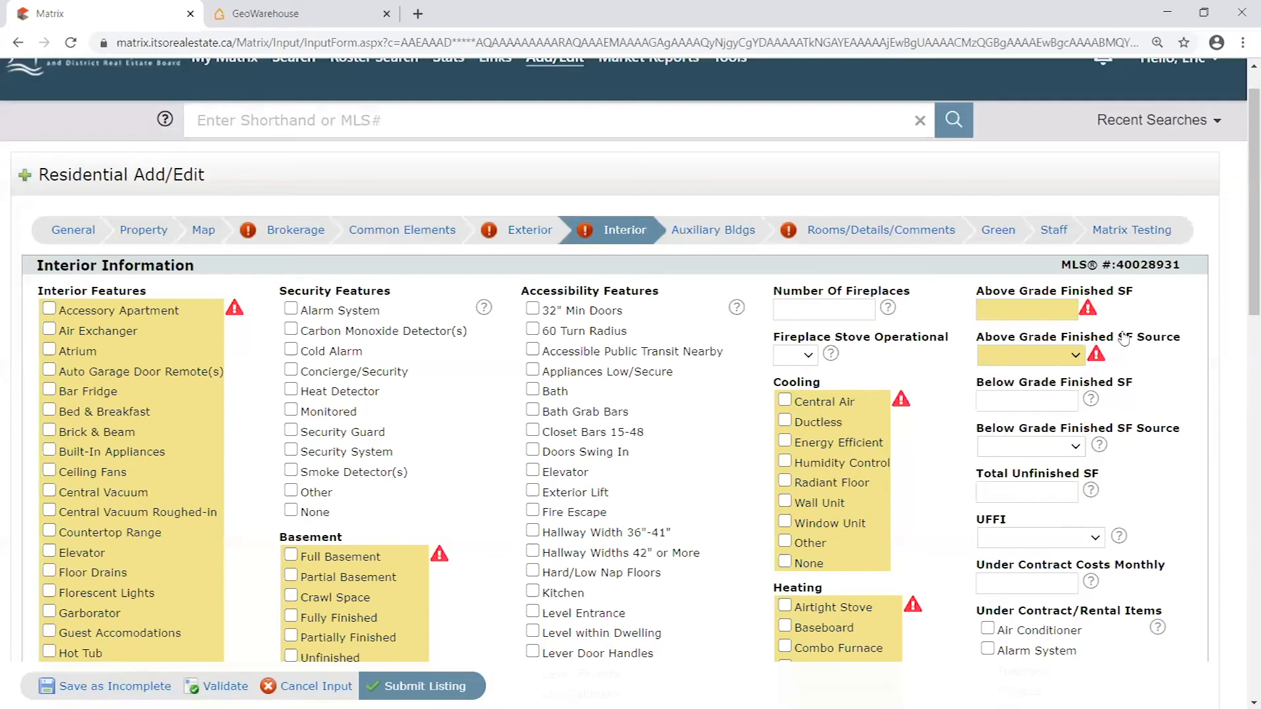
- Open the Rooms/Details/Comments section and read the room dimension entry rules and the fields for adding a room
click(832, 235)
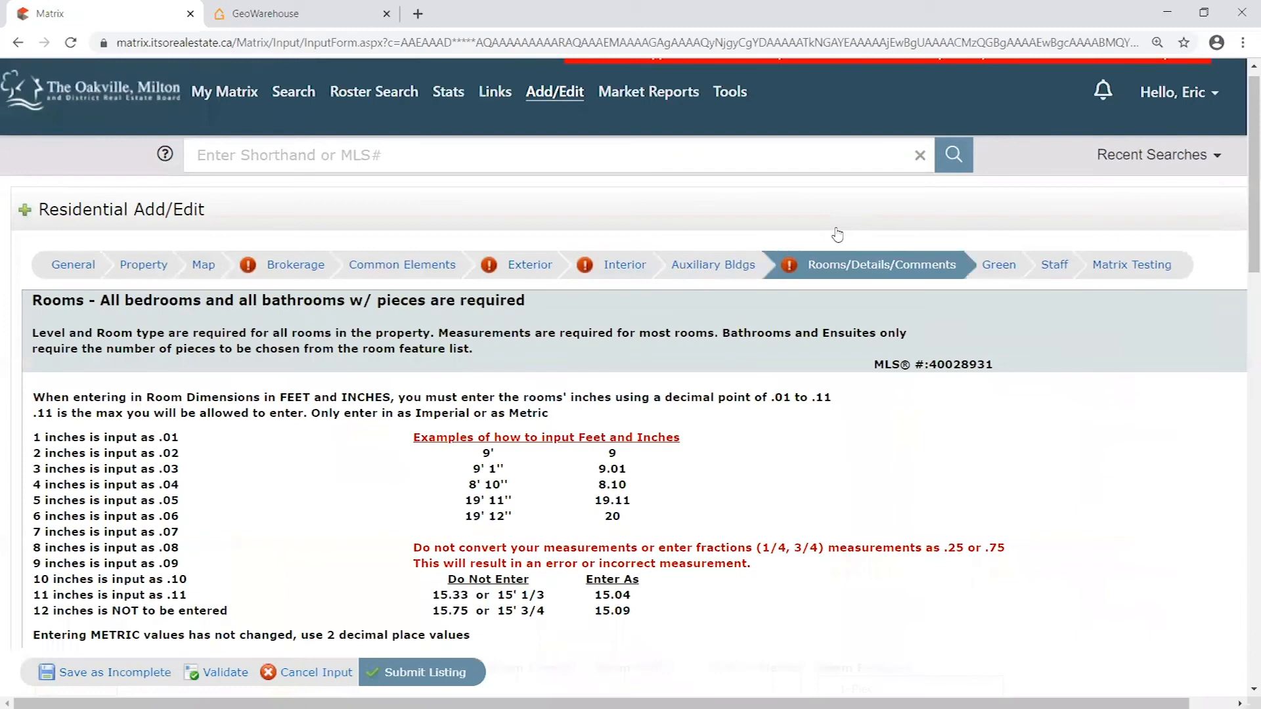
scroll(896, 421, down, 1)
scroll(897, 421, down, 3)
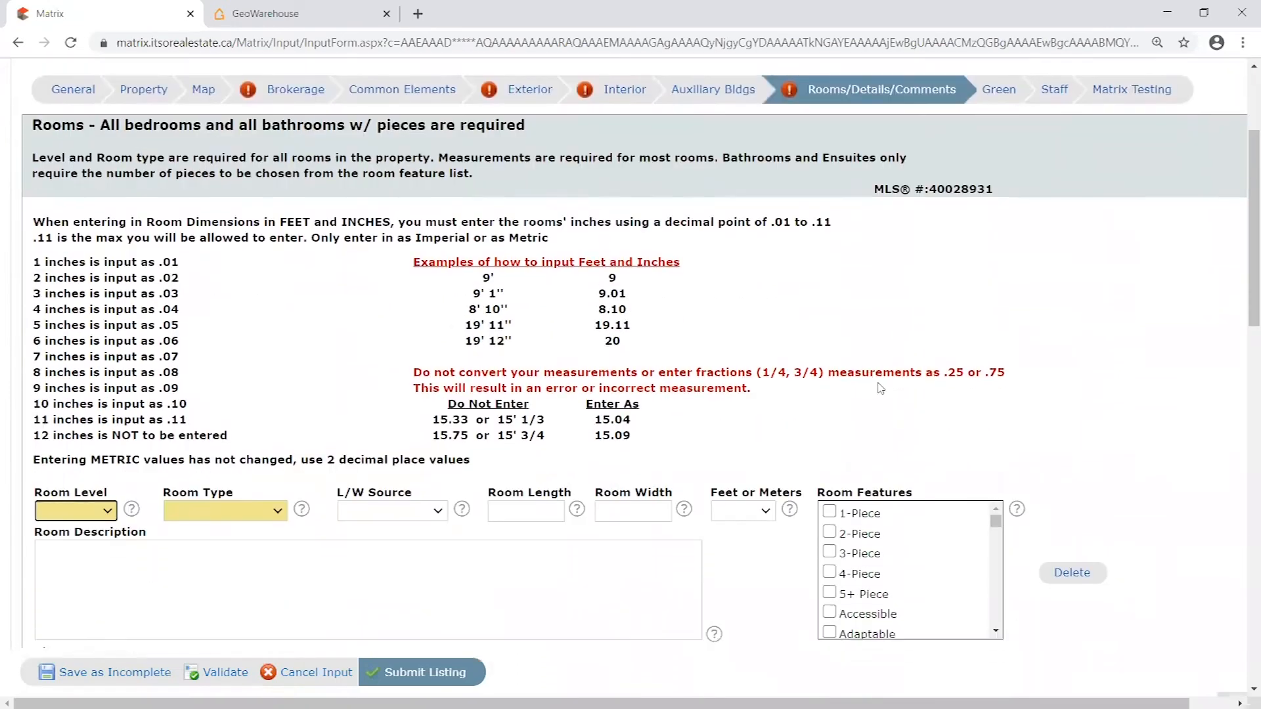
scroll(881, 412, up, 2)
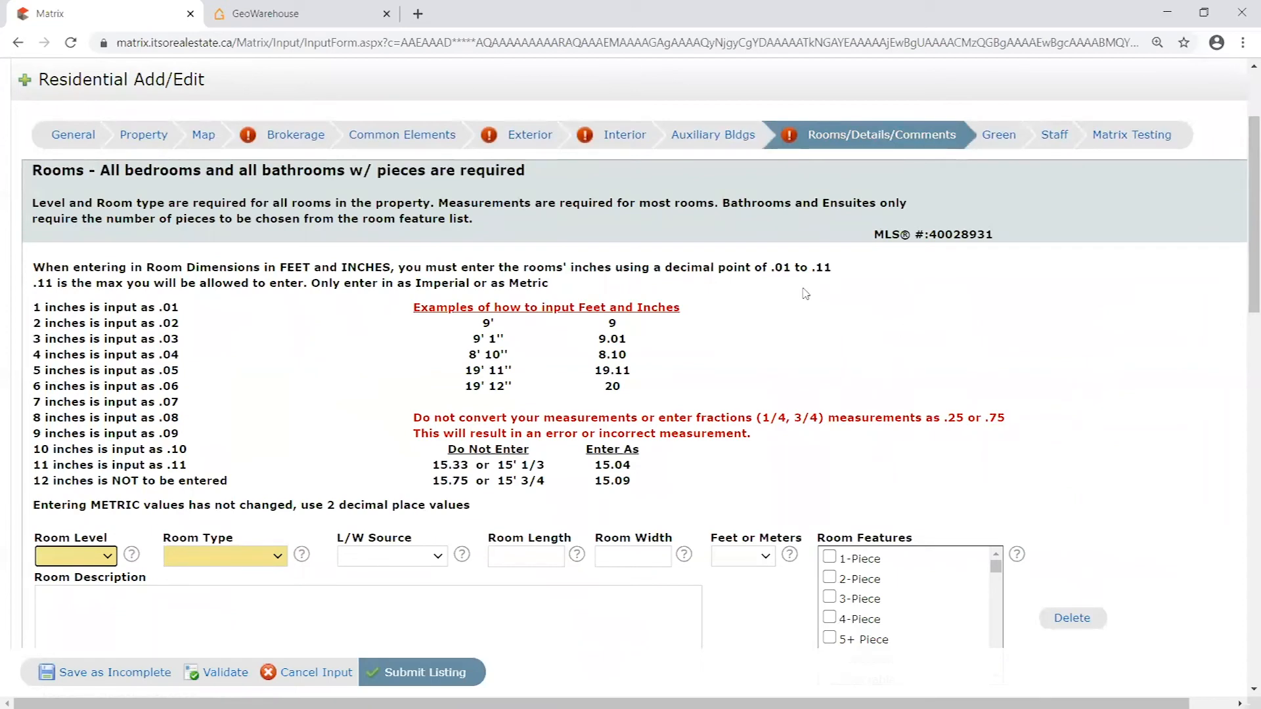
scroll(811, 302, down, 3)
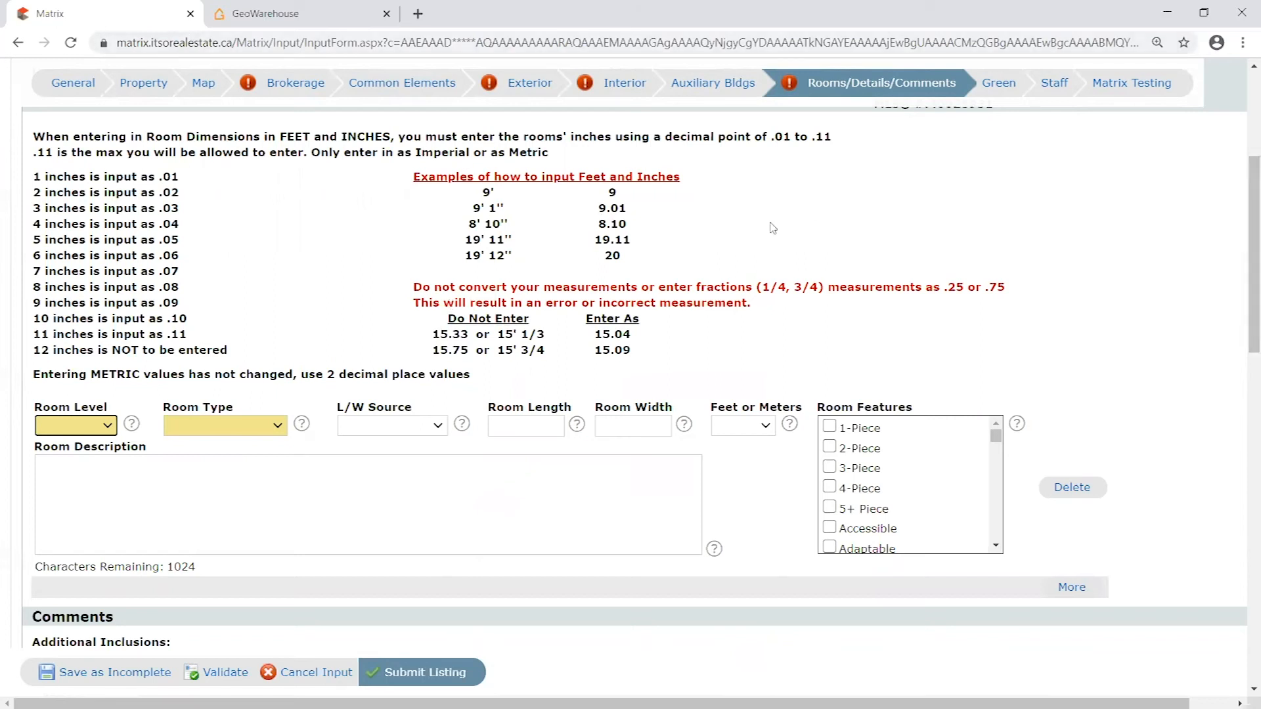
click(544, 197)
scroll(906, 187, up, 2)
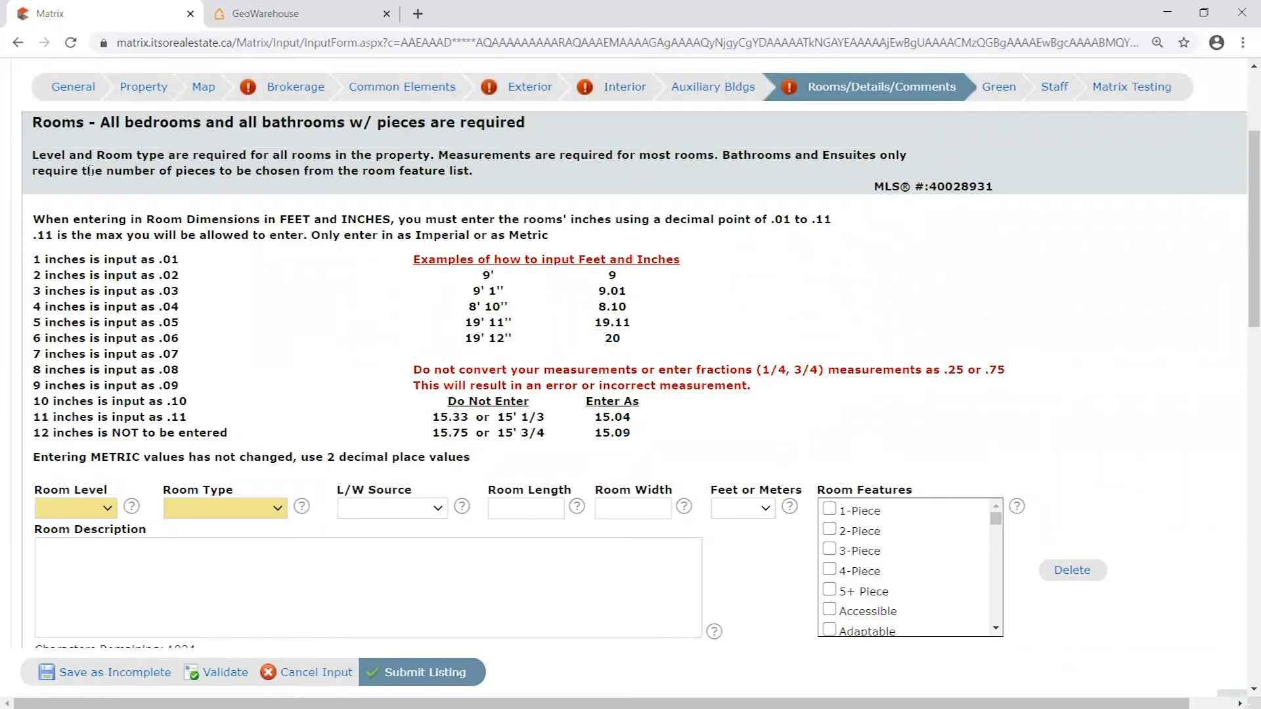
scroll(127, 362, down, 2)
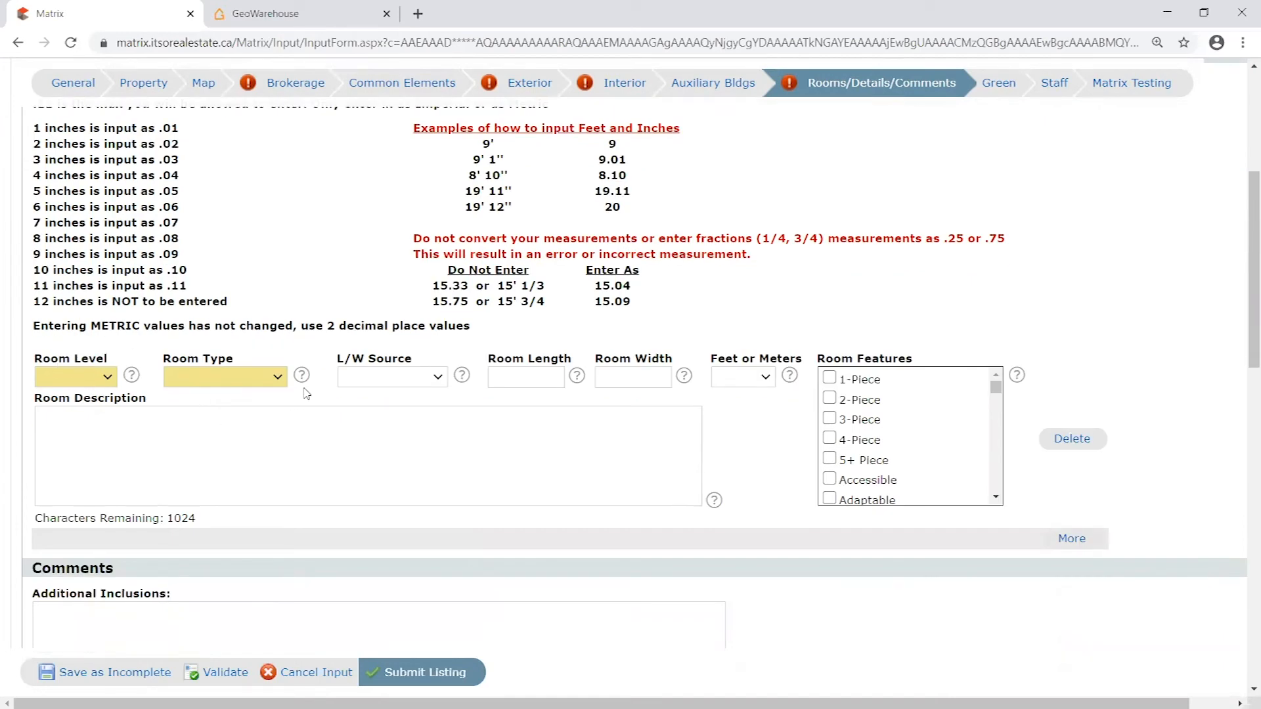
- Read the feet-and-inches entry examples in the room dimension rules, highlighting the 9' 1'' and 8' 10'' rows
scroll(322, 365, up, 3)
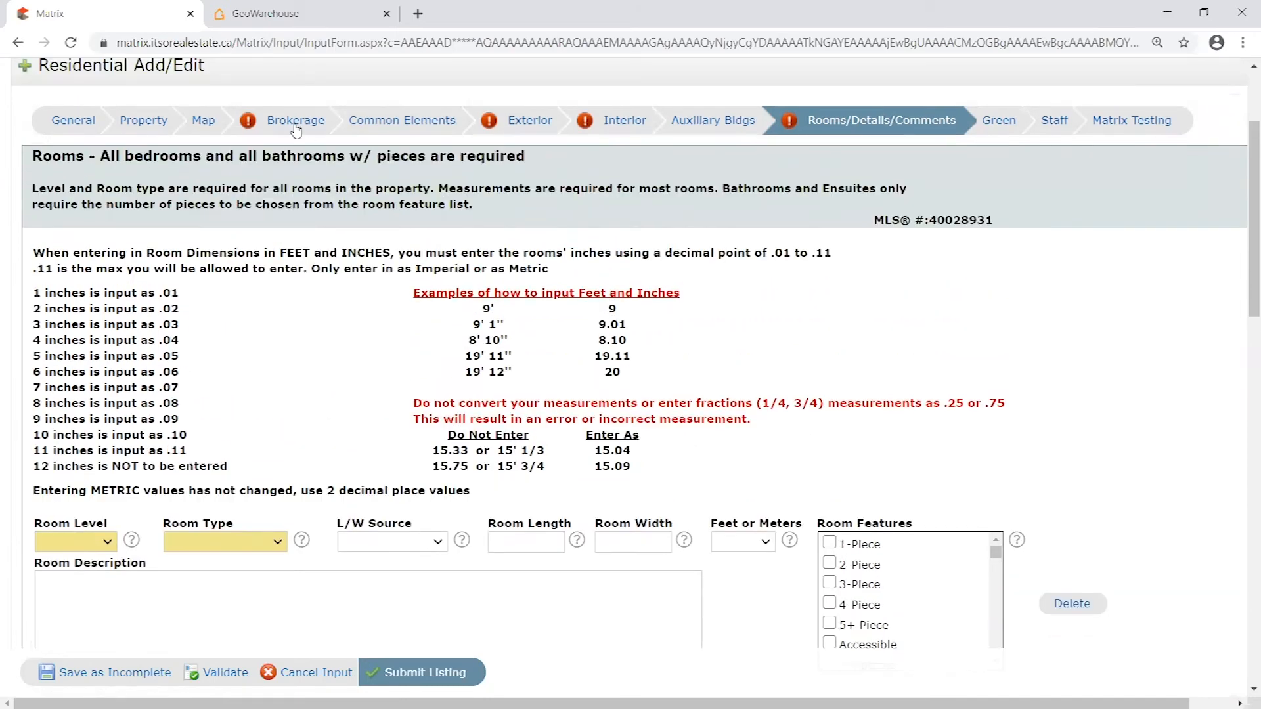
scroll(358, 414, down, 1)
scroll(361, 411, down, 2)
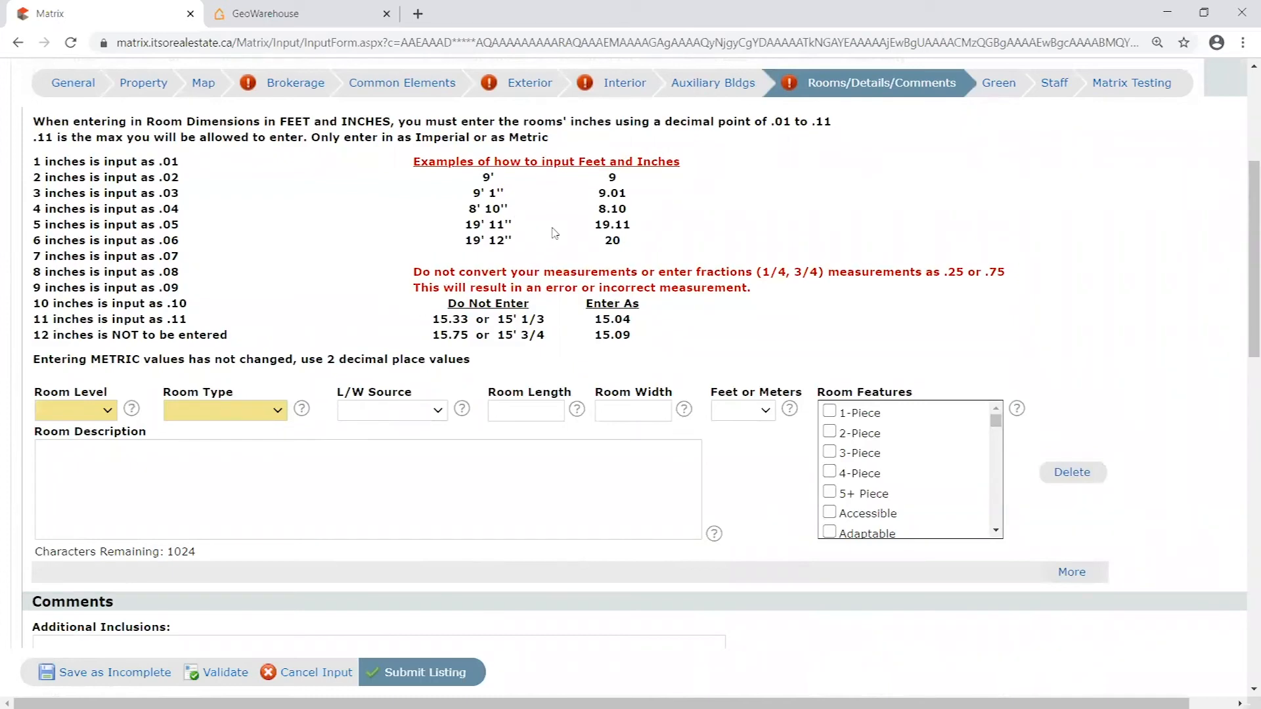
scroll(589, 261, up, 1)
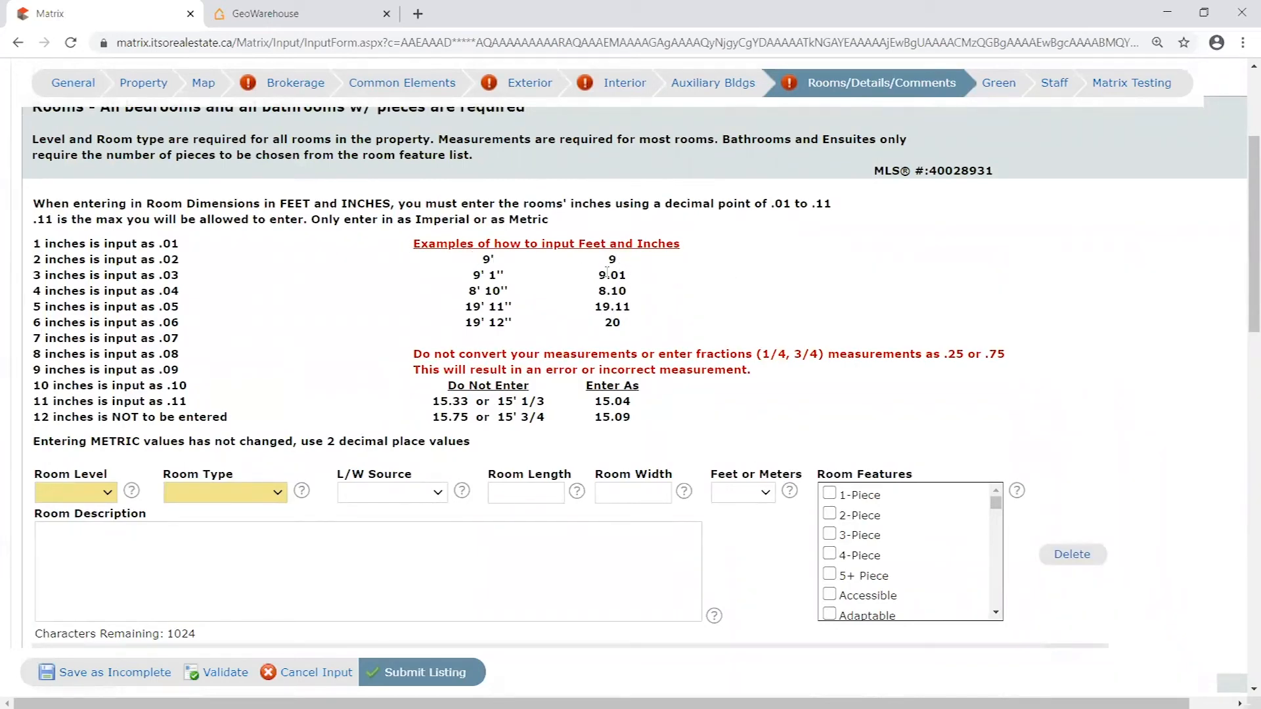
drag(579, 243, 709, 244)
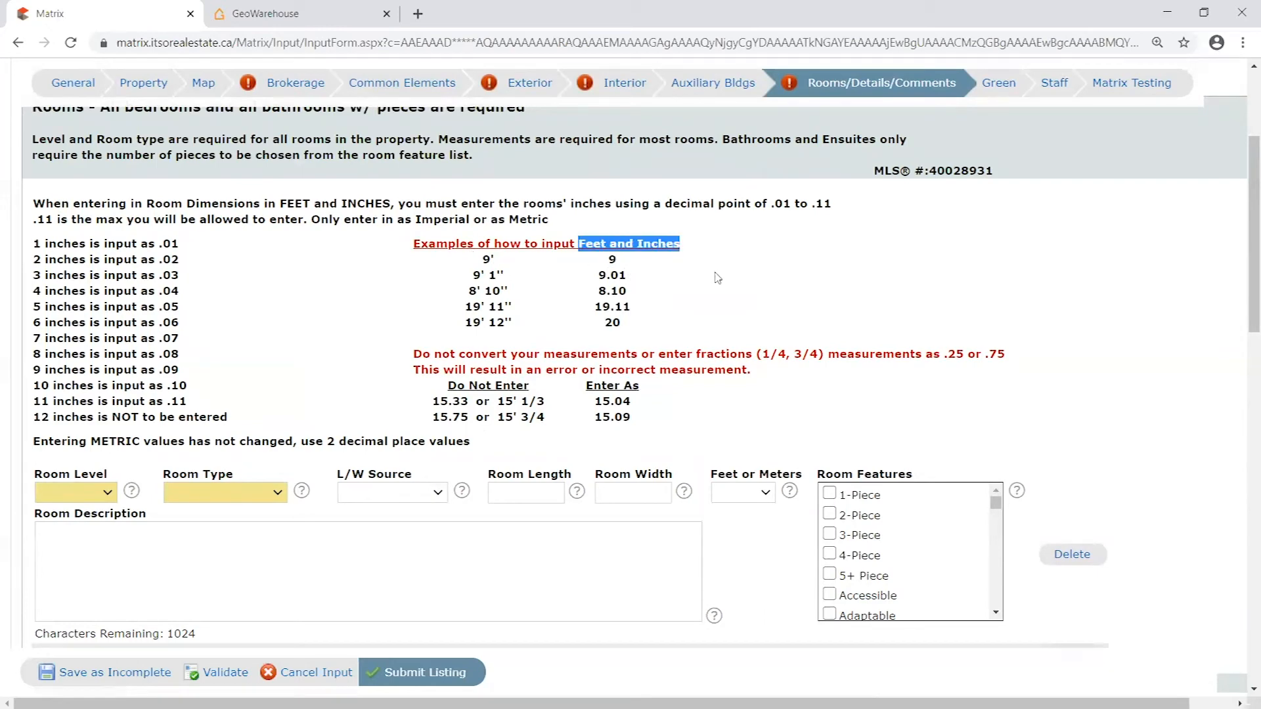
drag(631, 276, 610, 276)
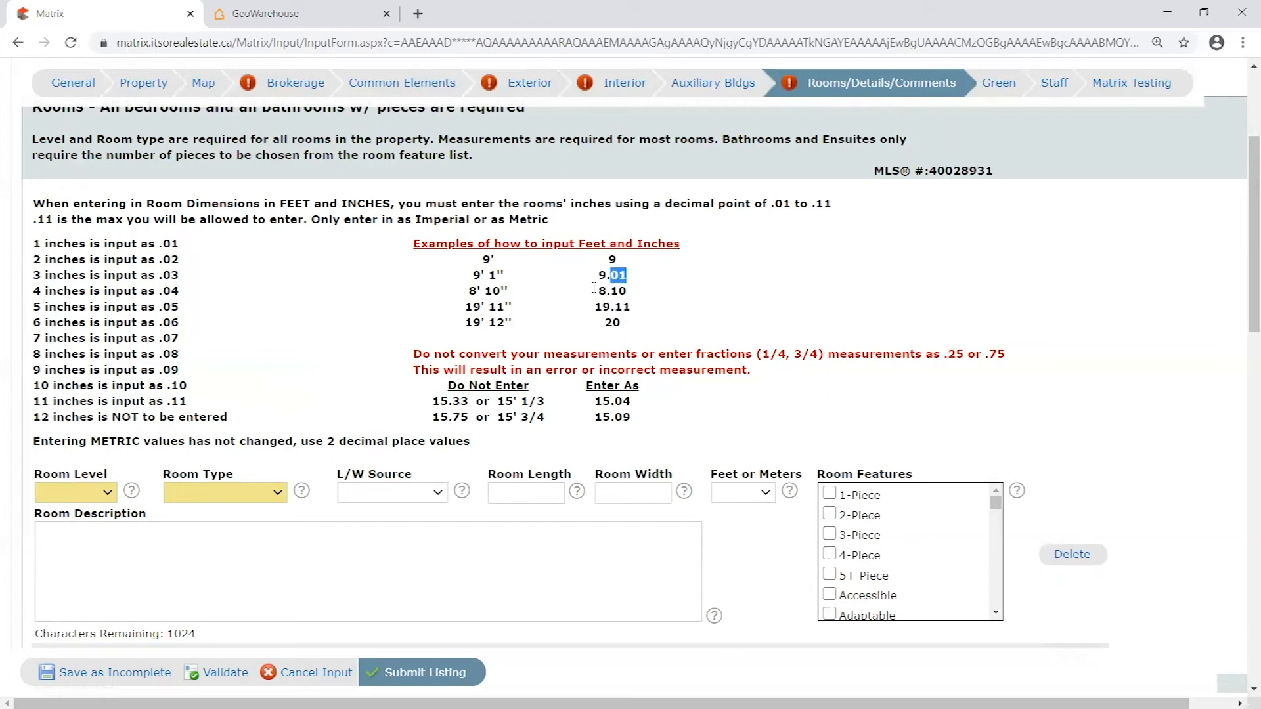
click(516, 294)
drag(509, 291, 461, 297)
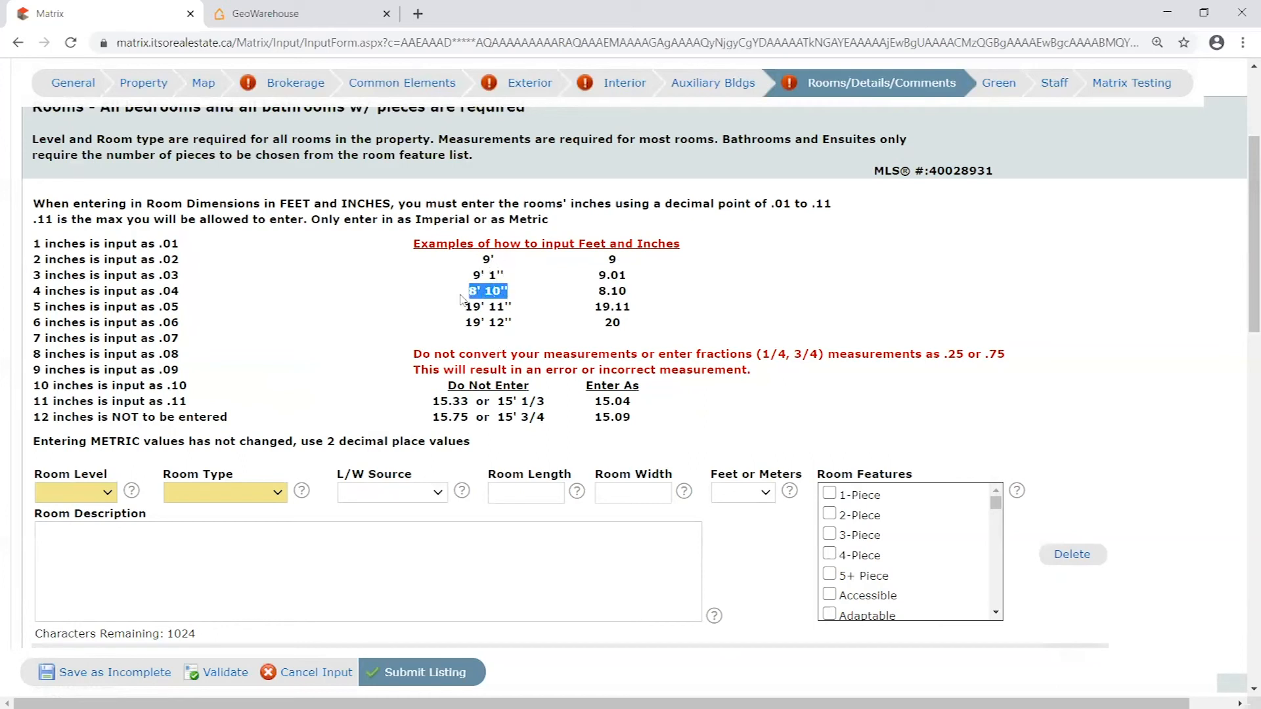
click(521, 297)
drag(598, 292, 627, 294)
click(641, 295)
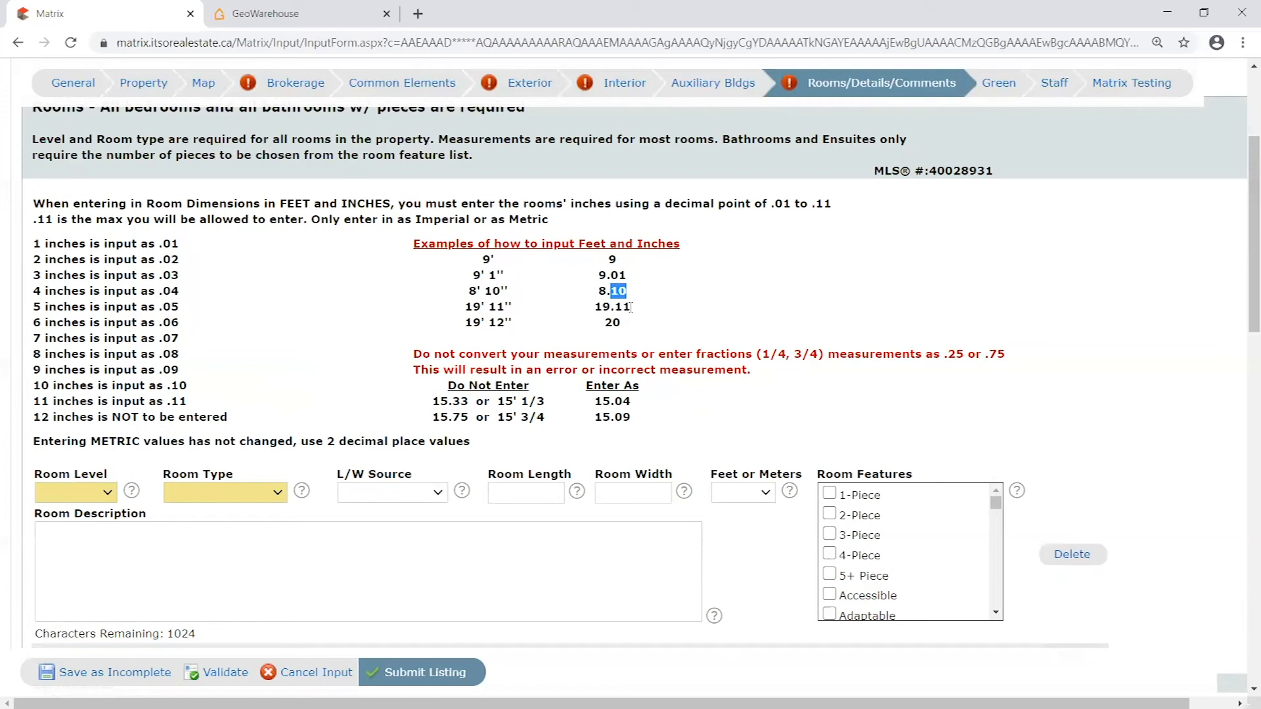
- Compare the feet and inches parts of the example entries 8.10 and 9.01
click(626, 293)
drag(612, 293, 657, 295)
click(619, 289)
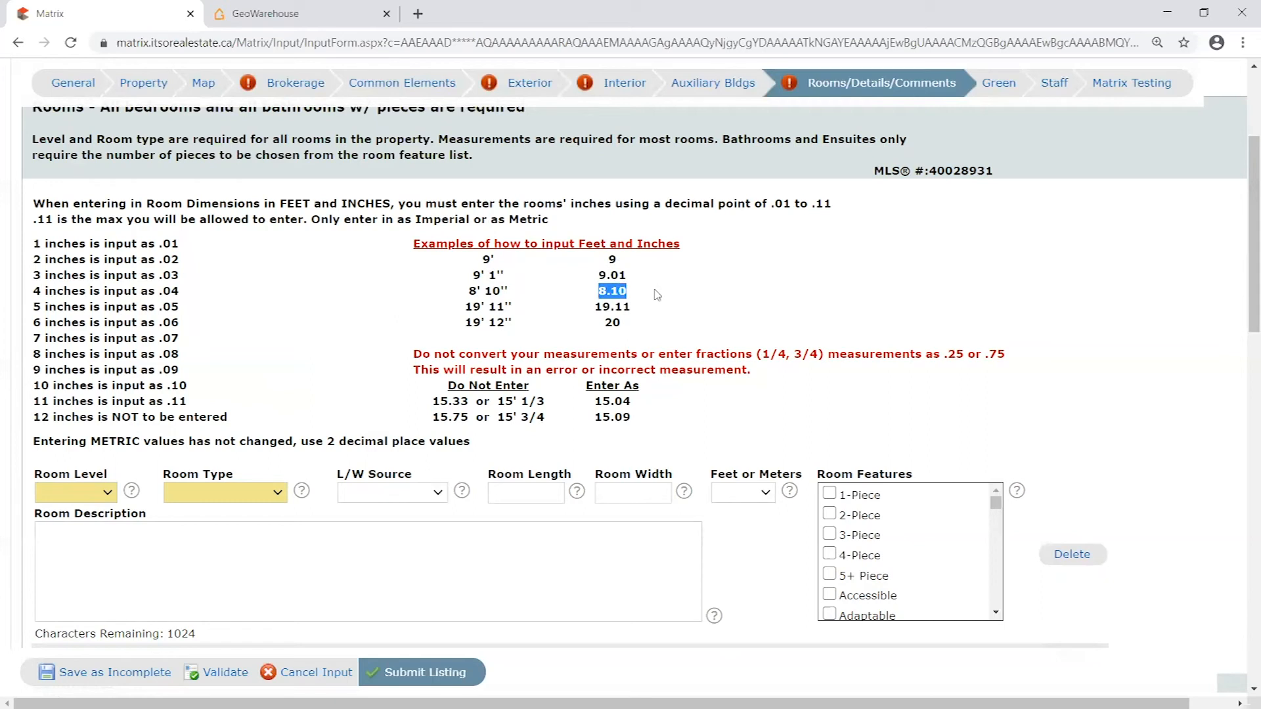
click(616, 290)
mouse_move(612, 290)
mouse_down()
mouse_move(641, 295)
mouse_move(596, 291)
mouse_up()
right_click(642, 295)
click(627, 272)
drag(597, 275, 626, 275)
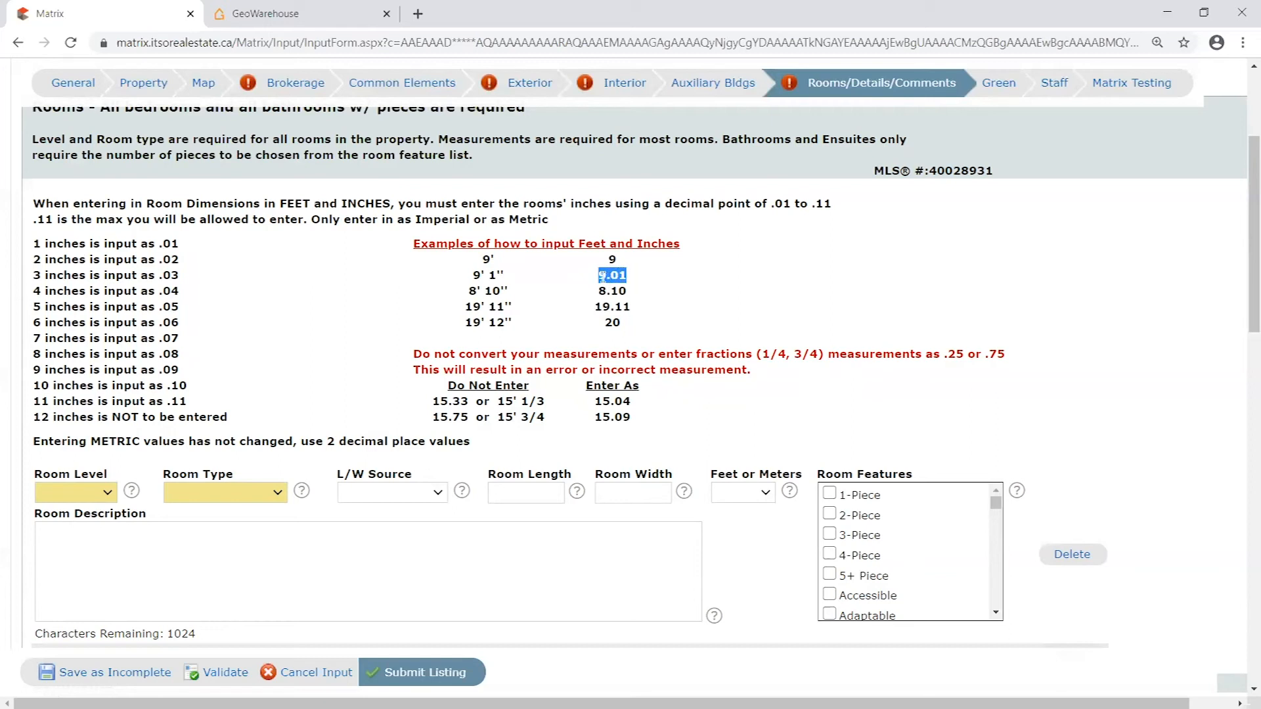
click(617, 276)
- Read the rule that 12 inches is not to be entered, along with its 19' 12'' example
drag(50, 418, 243, 430)
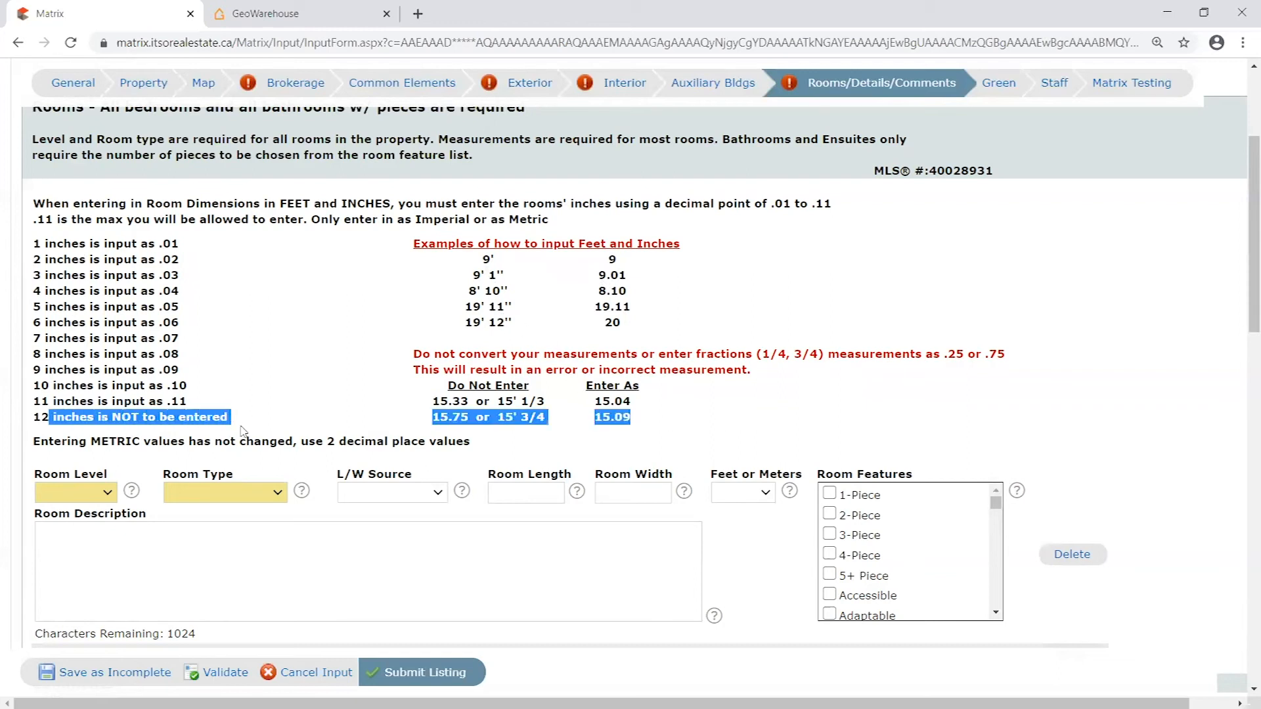
double_click(496, 322)
click(506, 319)
double_click(493, 322)
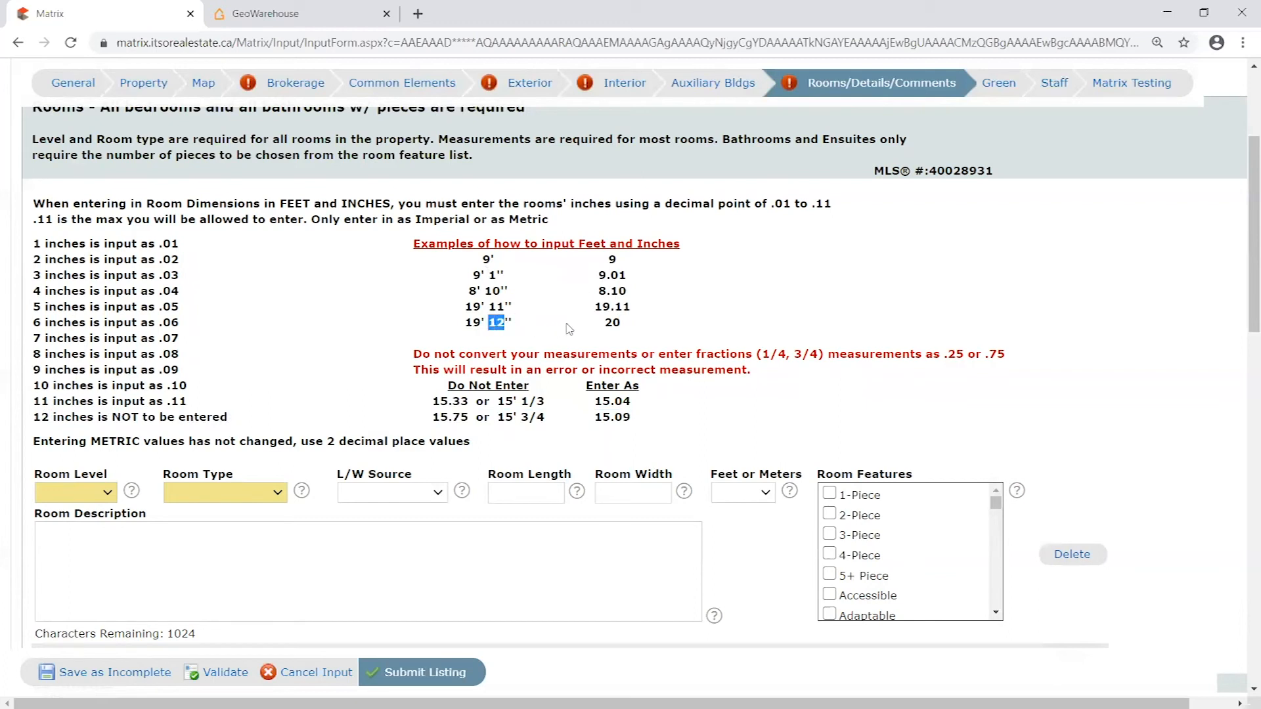
drag(603, 322, 622, 327)
- Read the examples of fractional measurements that must not be entered and their correct equivalents
scroll(629, 428, down, 1)
drag(434, 313, 642, 347)
click(659, 336)
drag(545, 319, 613, 319)
click(620, 334)
click(658, 345)
click(643, 330)
- Set the first room's level to Main and its type to Bedroom
scroll(682, 426, up, 1)
click(107, 493)
click(76, 559)
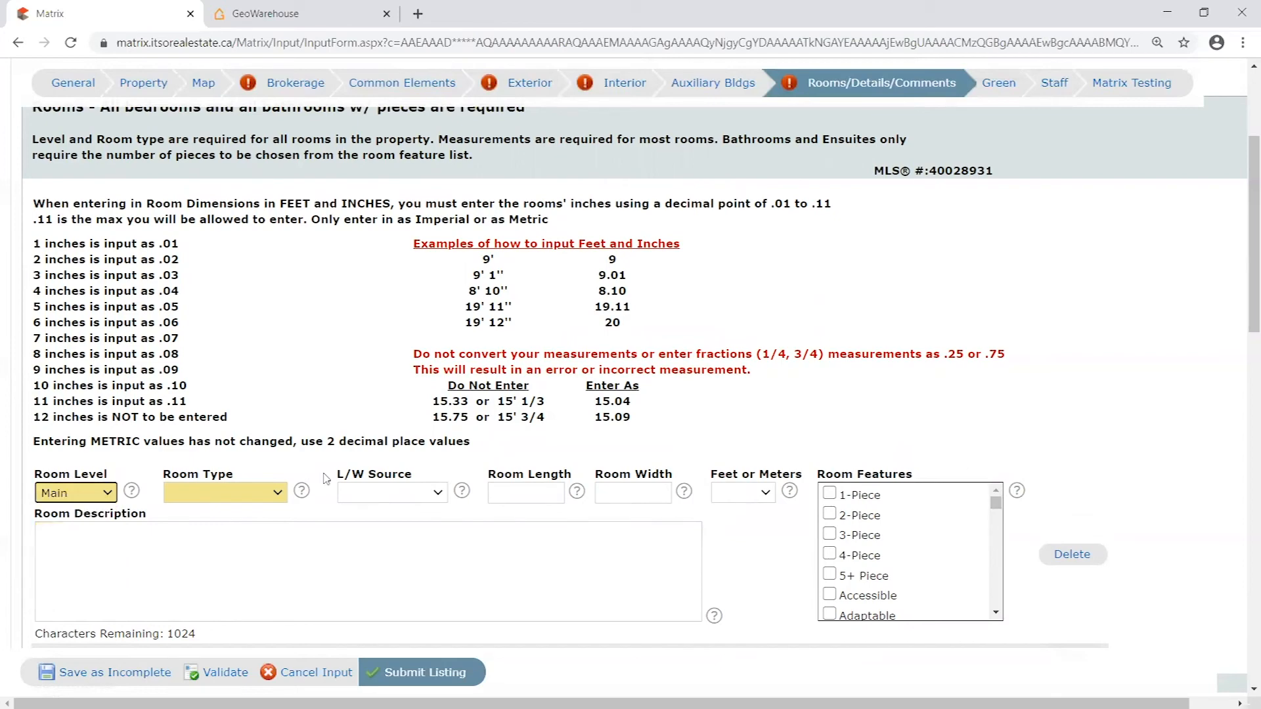
click(262, 503)
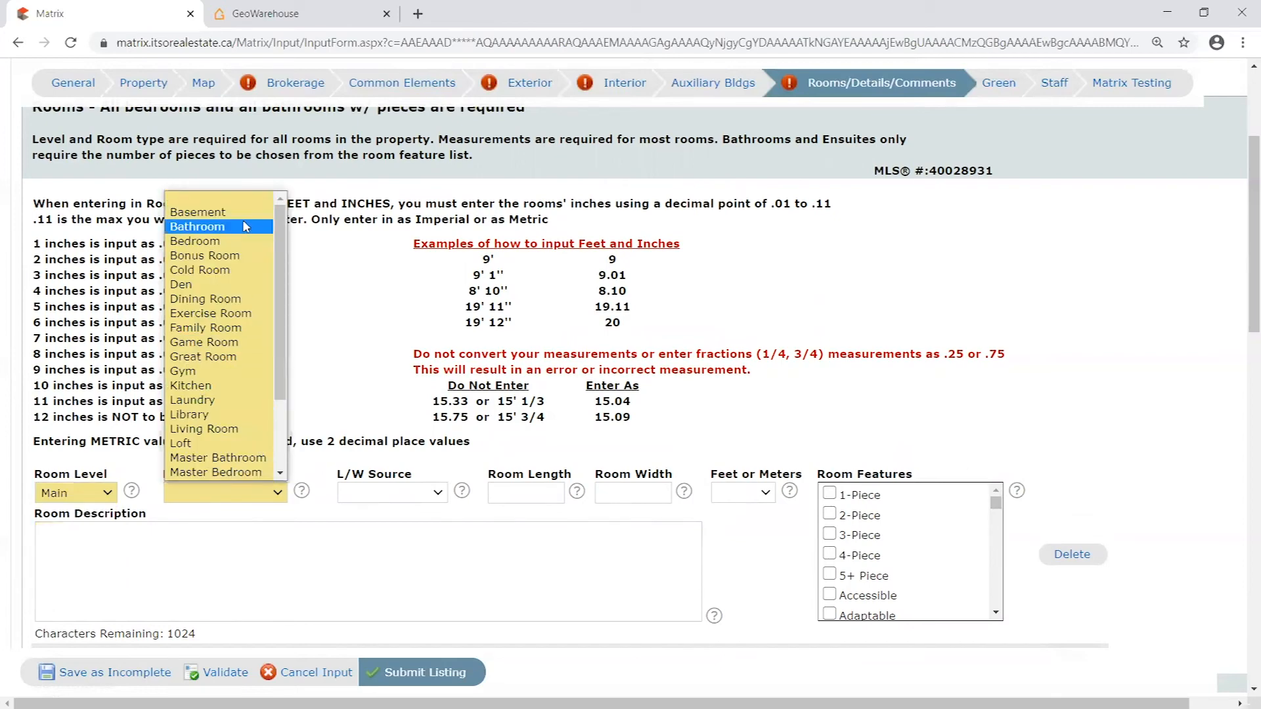
click(240, 242)
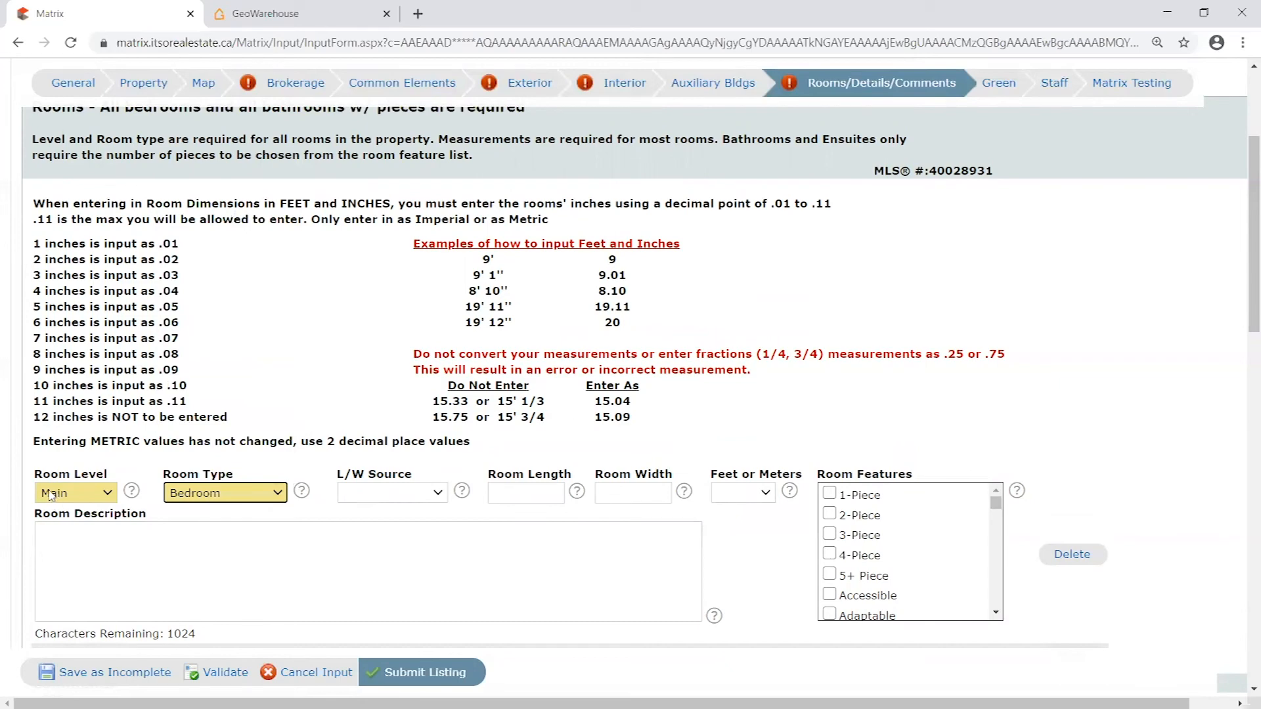
- Validate the listing and review the bedroom's room length, room width and feet-or-meters fields
scroll(325, 453, down, 1)
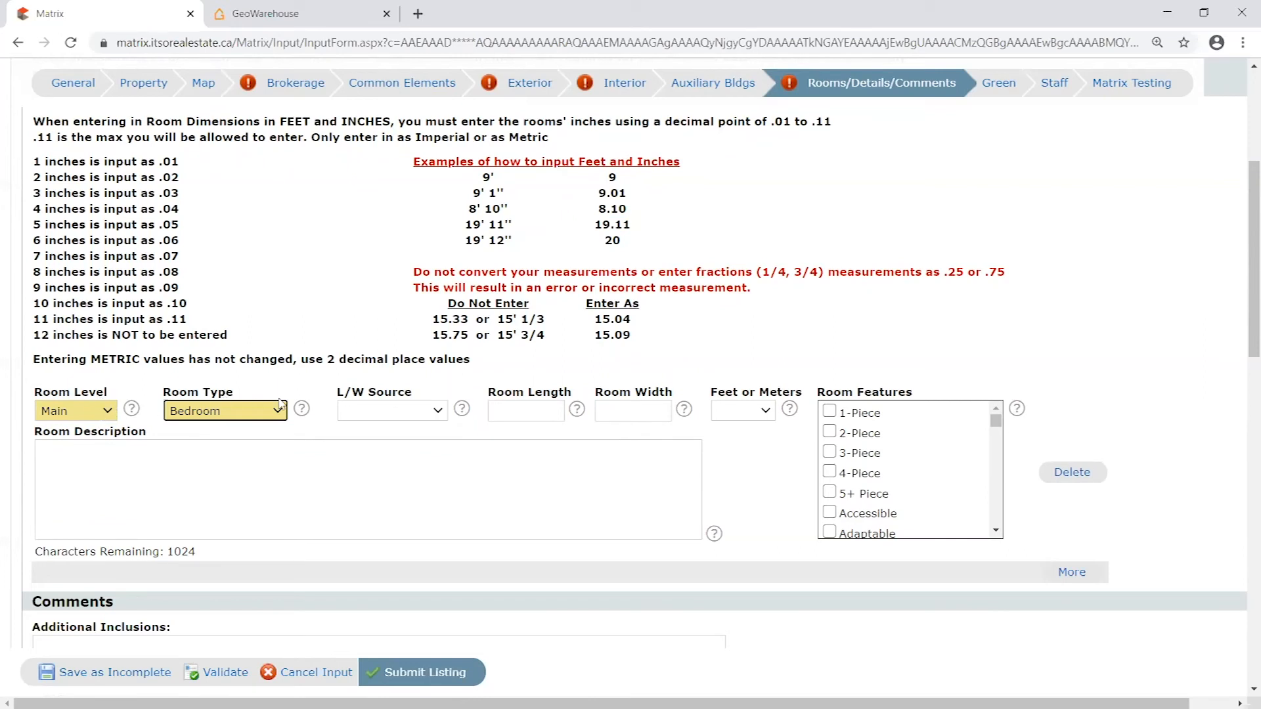
click(225, 672)
click(220, 672)
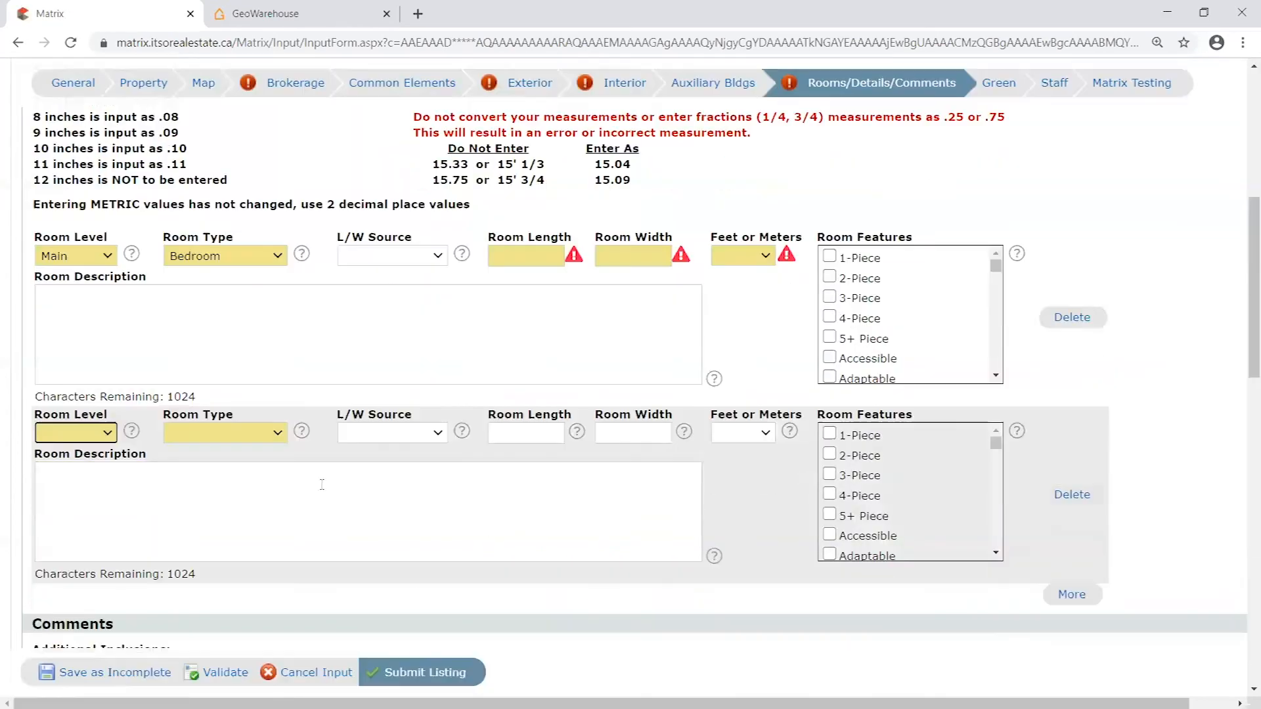
scroll(415, 414, up, 2)
scroll(415, 413, up, 1)
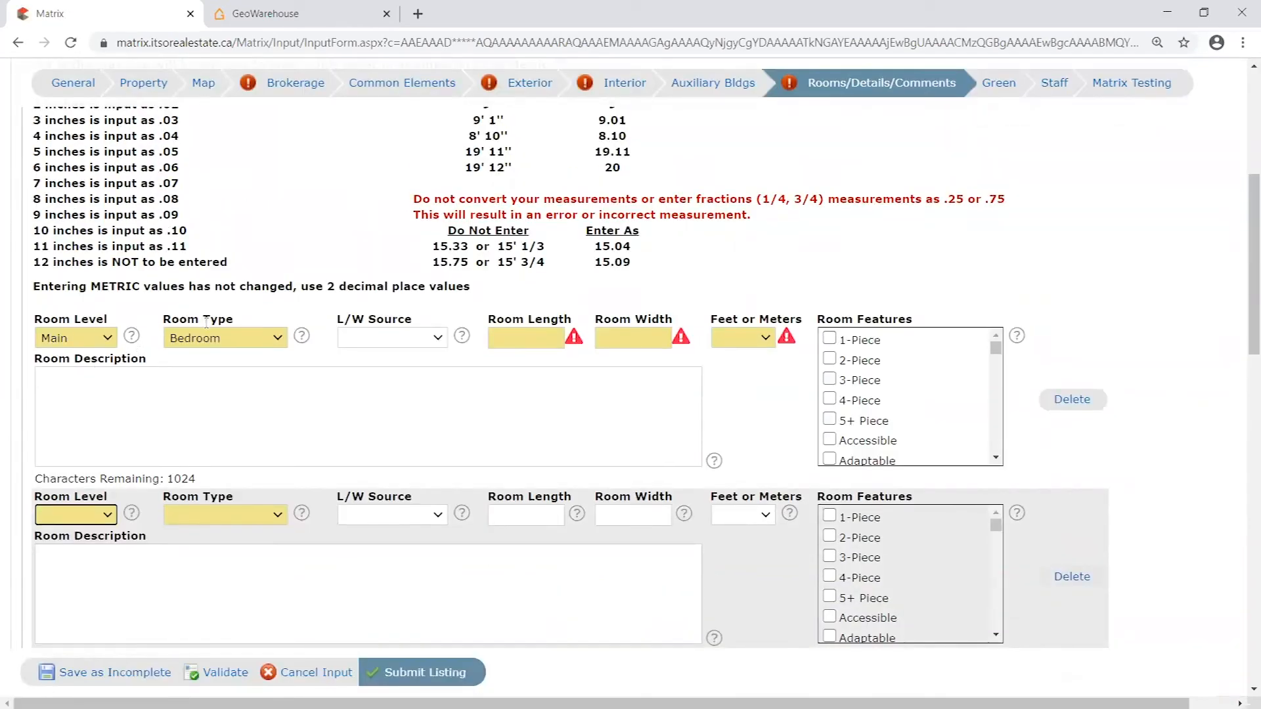
click(525, 338)
click(614, 335)
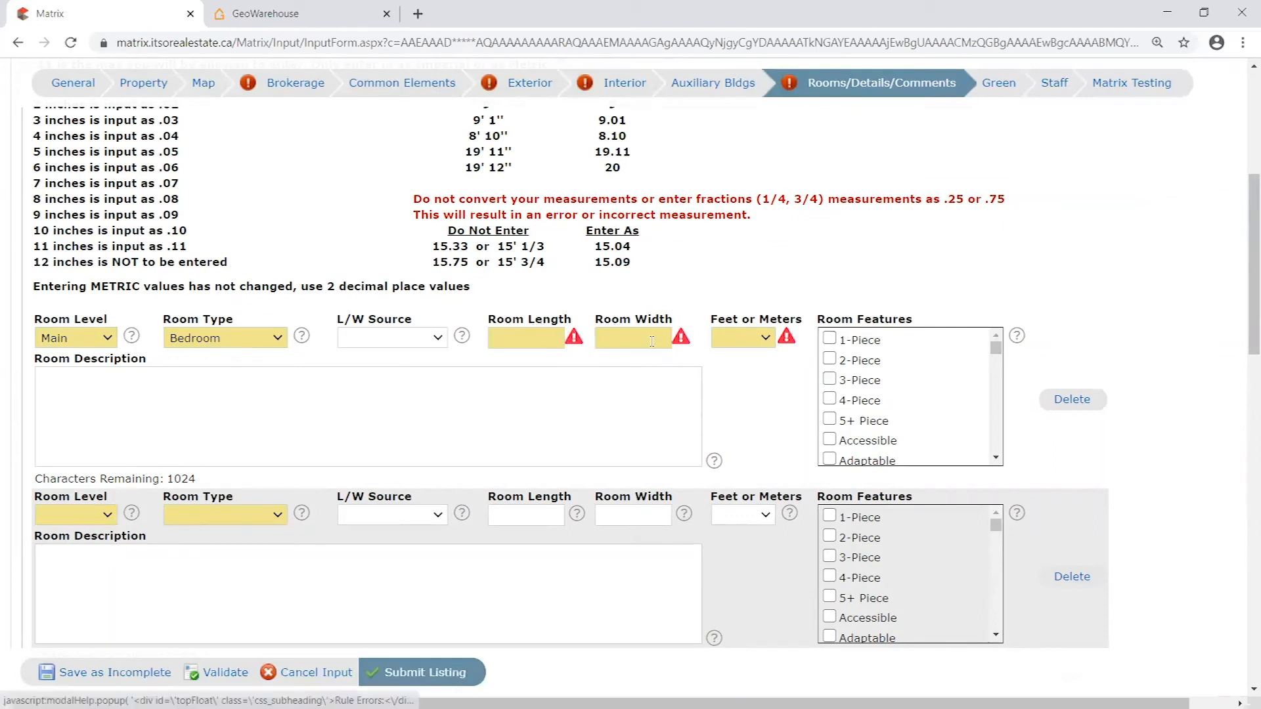
click(807, 336)
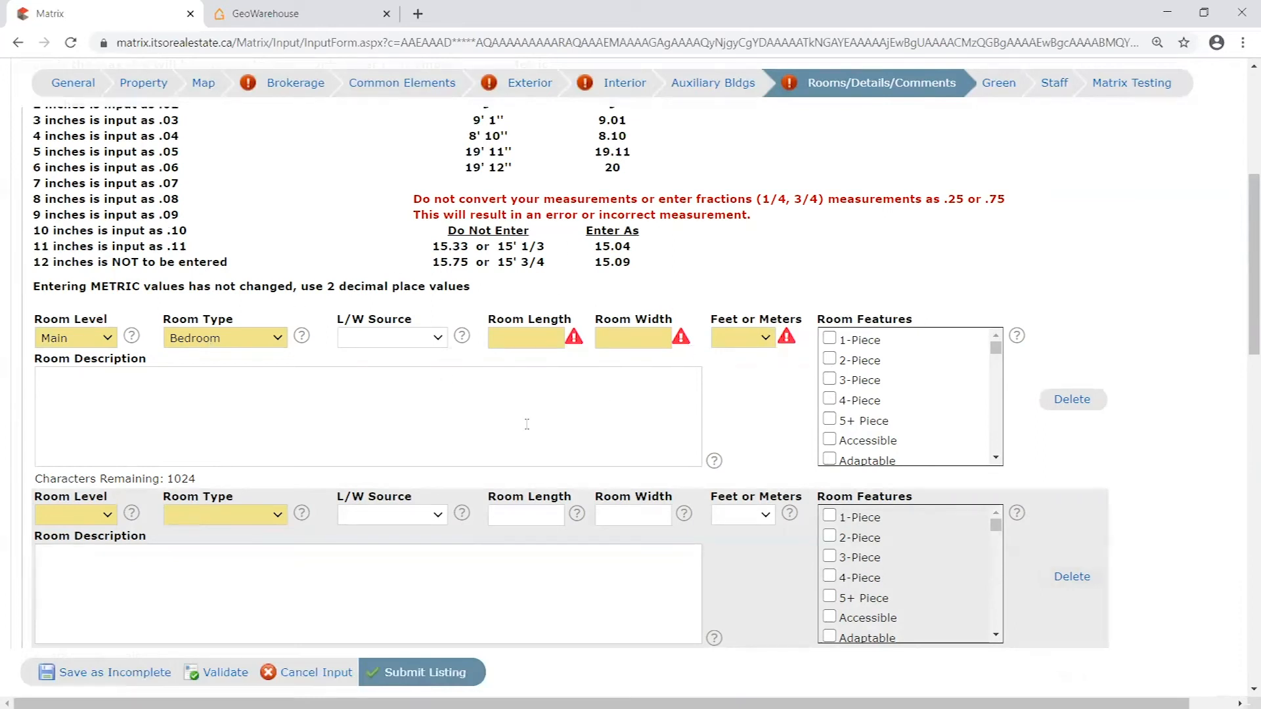
- Set the second room's level to Main and its type to Bathroom, and validate the listing
click(94, 514)
click(58, 574)
click(220, 515)
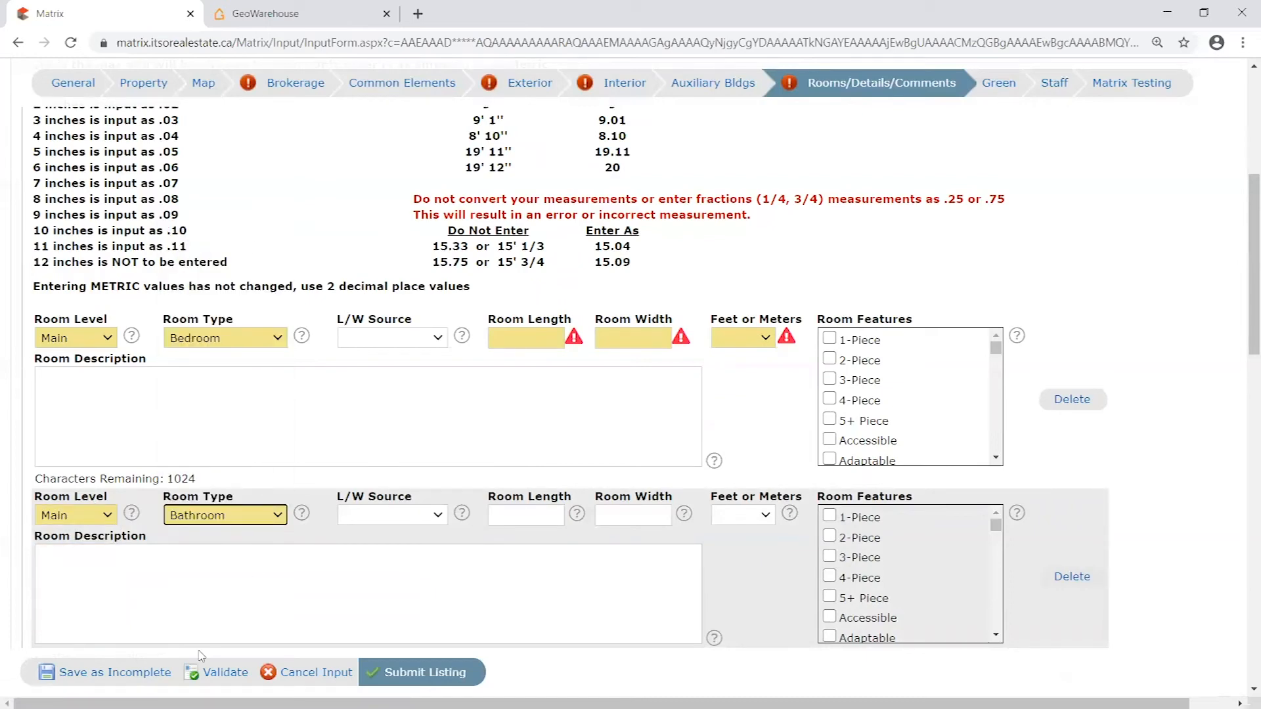
click(220, 671)
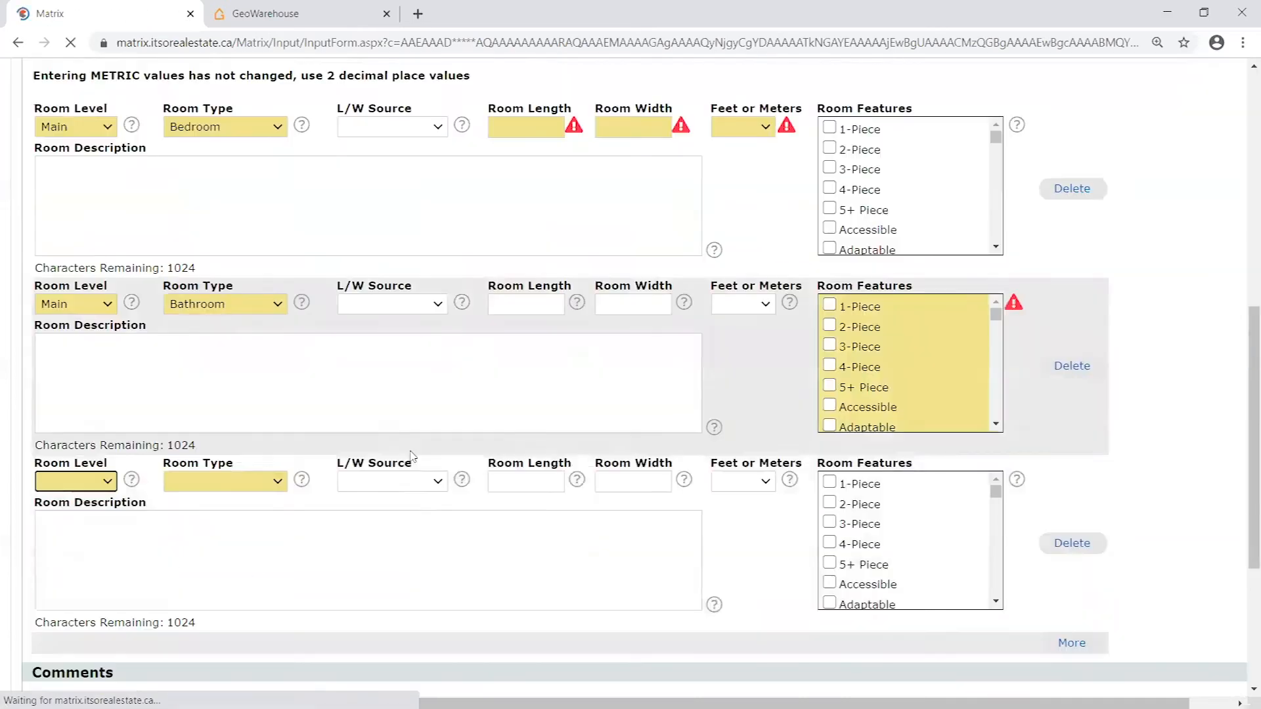
- Examine whether the bathroom entry requires a room length and room width
scroll(476, 439, up, 3)
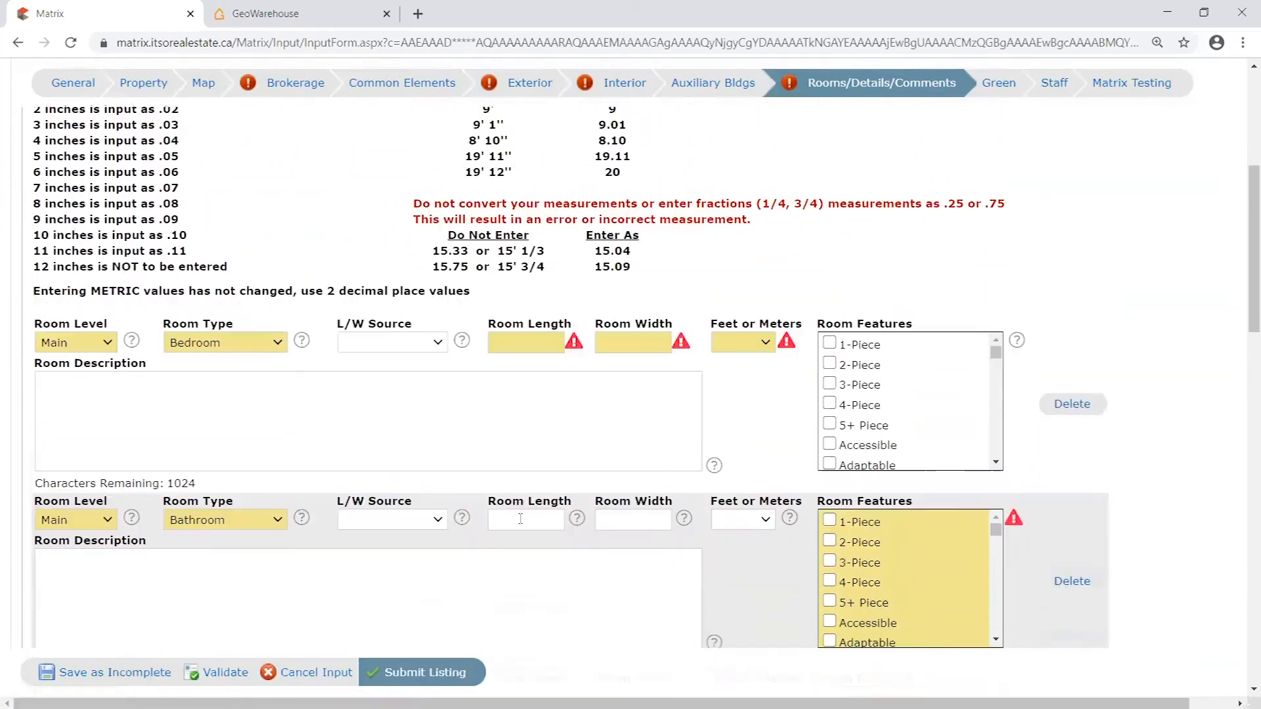
scroll(522, 515, down, 2)
click(525, 419)
click(634, 415)
click(520, 421)
click(621, 417)
click(525, 420)
click(647, 421)
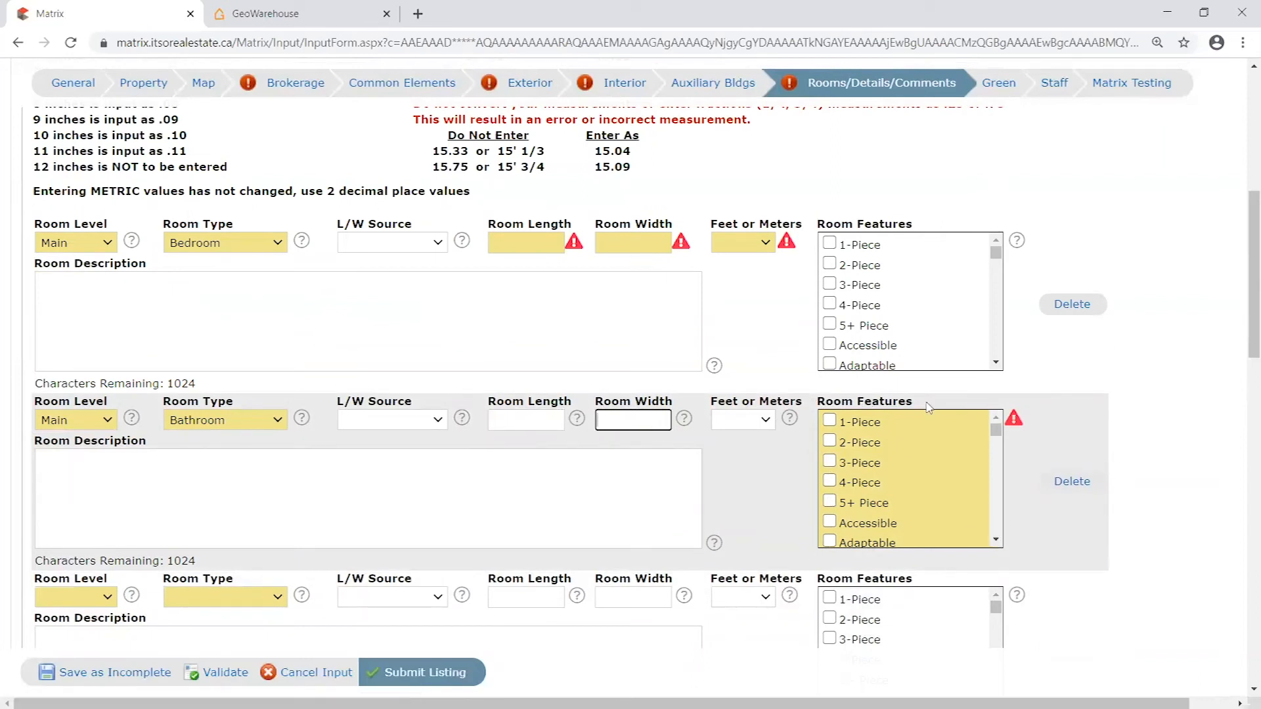
- Try the 2-Piece and 3-Piece options in the bathroom's room features and clear them again
drag(829, 400, 919, 402)
click(830, 441)
click(831, 442)
click(830, 464)
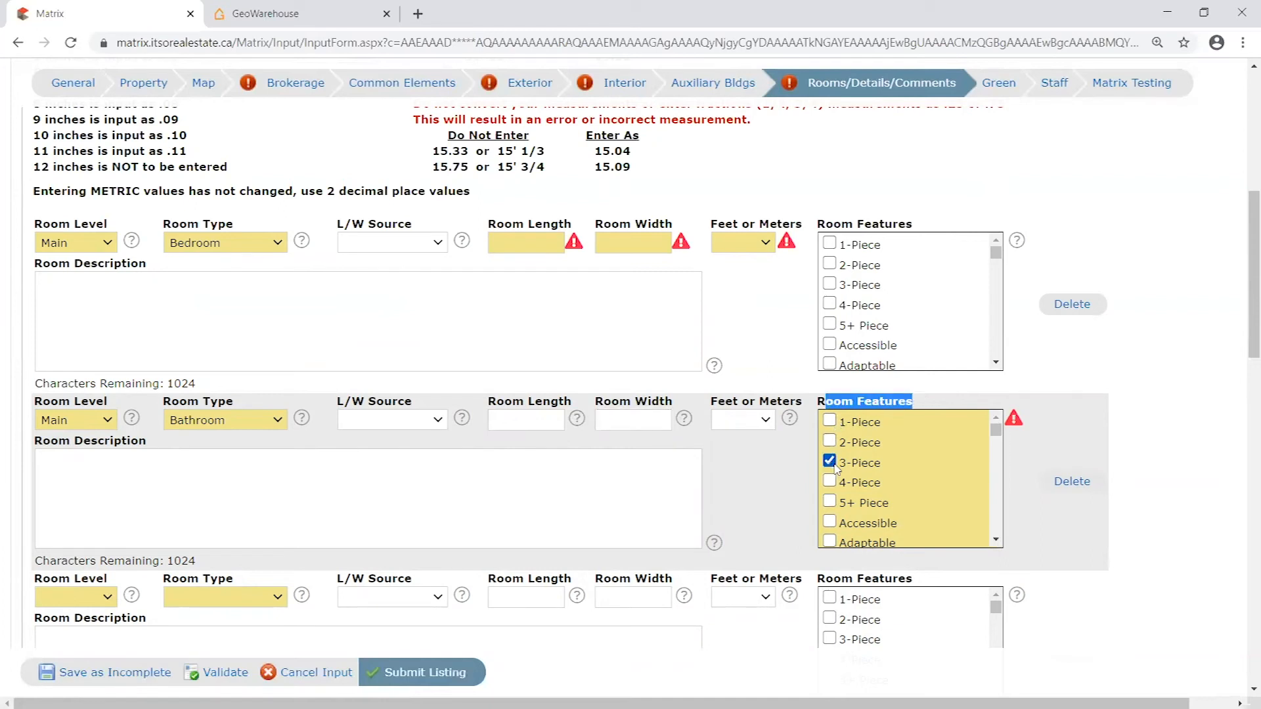
right_click(835, 468)
click(831, 462)
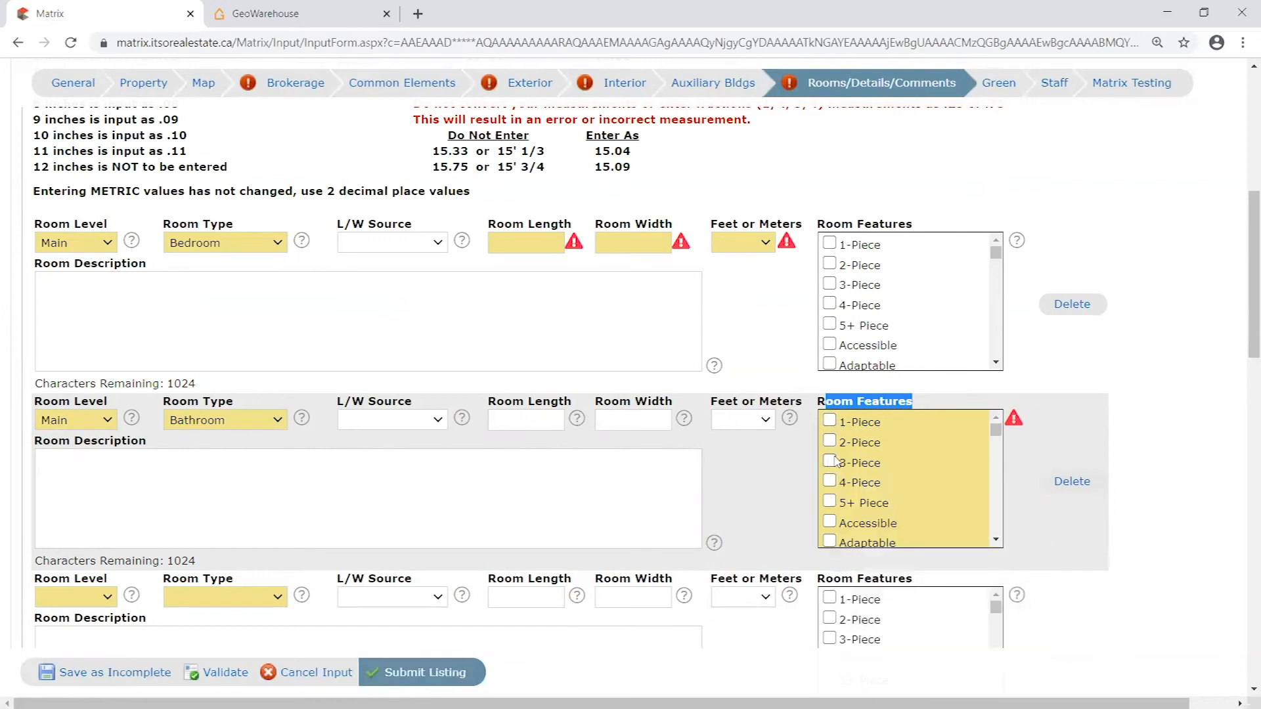
click(918, 402)
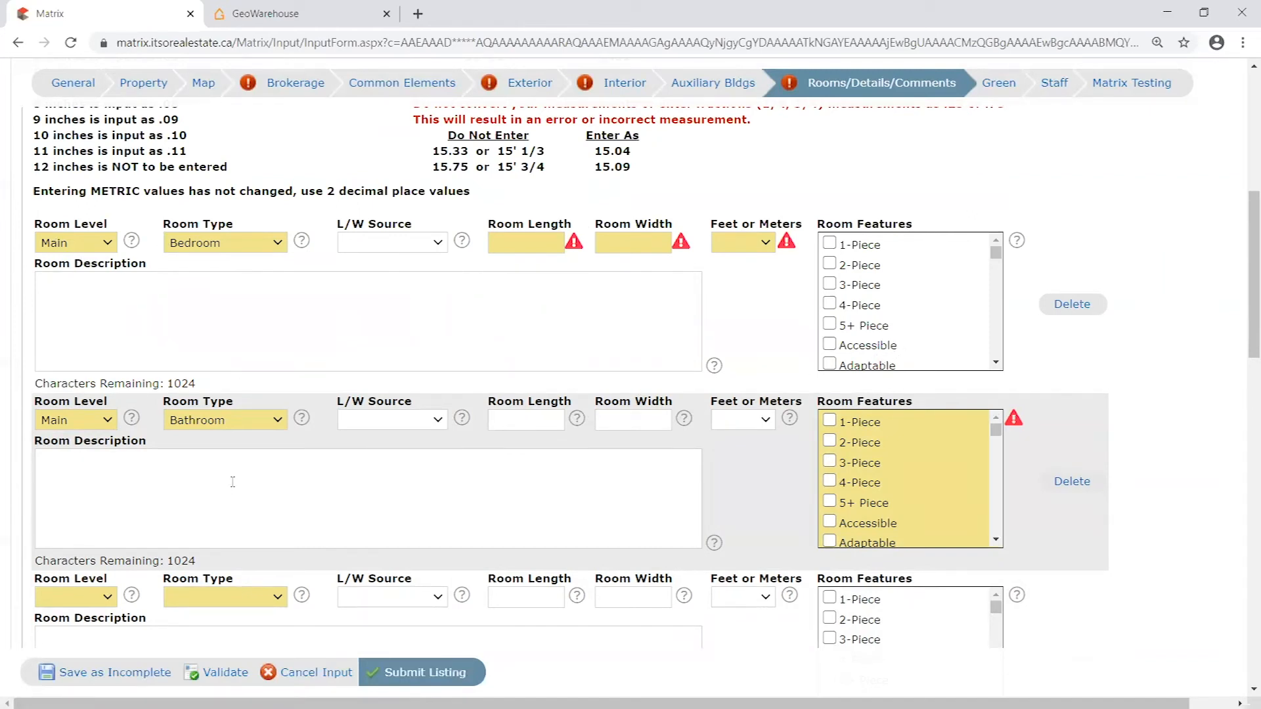
- Set the bedroom's room length to 18.07 and room width to 17.01
scroll(549, 343, up, 1)
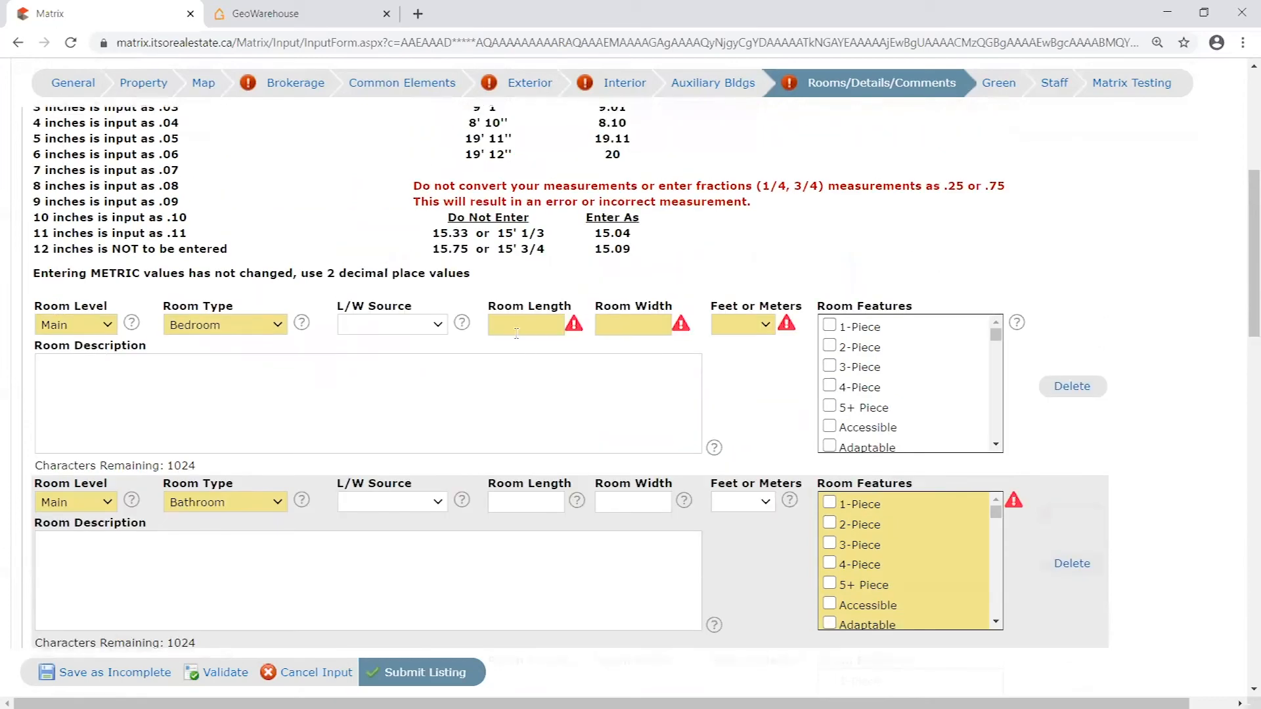
scroll(538, 374, up, 1)
click(525, 406)
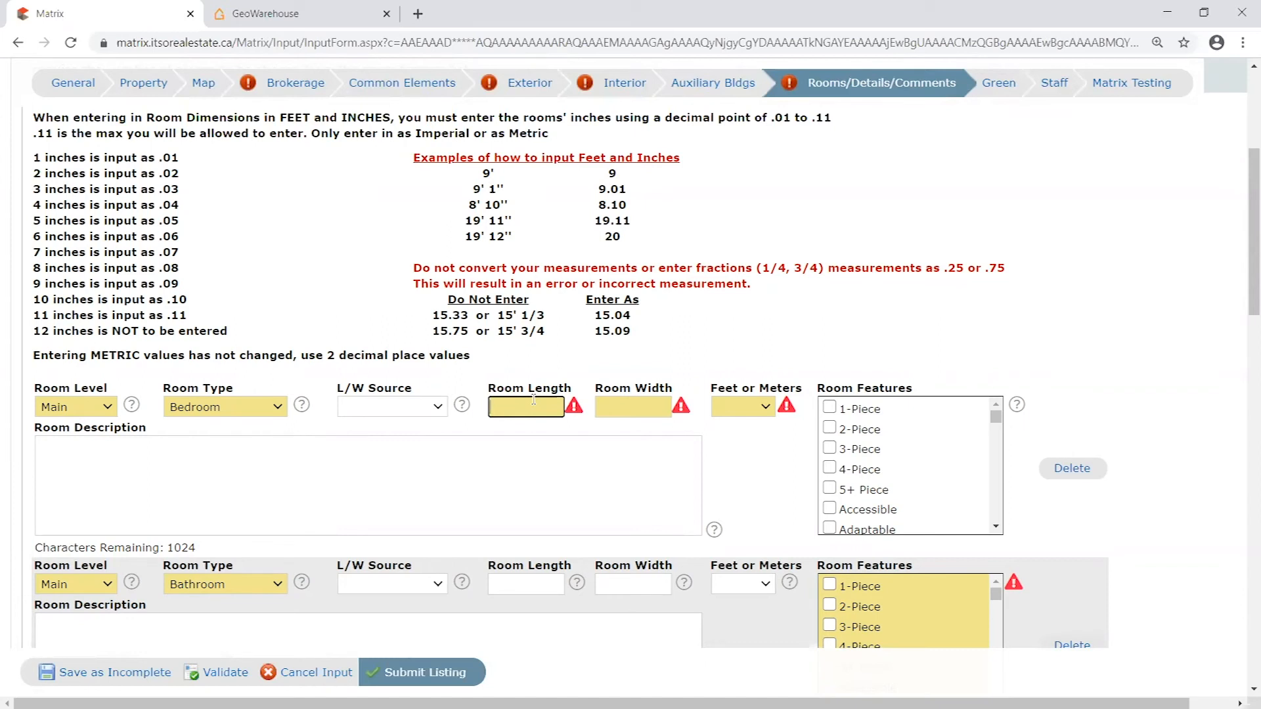
text(8.07)
click(615, 410)
text(17)
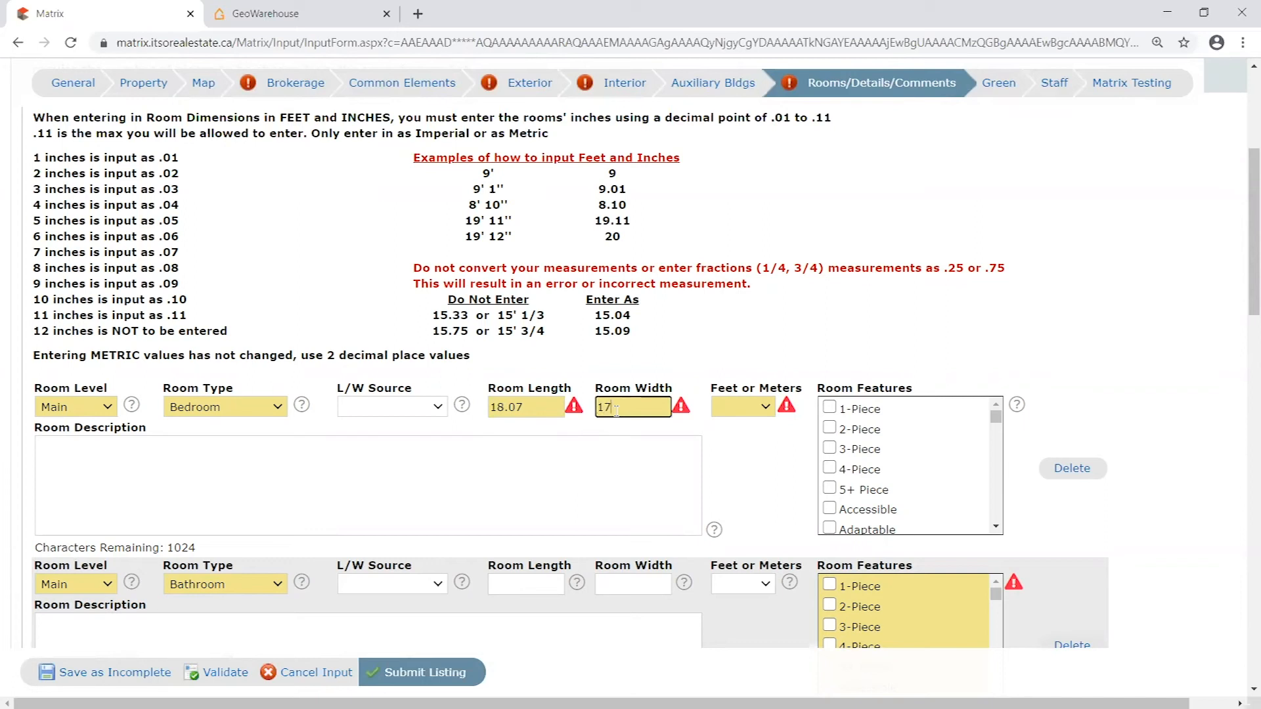
text(.01)
- Set the bedroom's measurement unit to Feet and validate the listing
click(530, 409)
drag(656, 411, 624, 408)
click(647, 414)
click(764, 408)
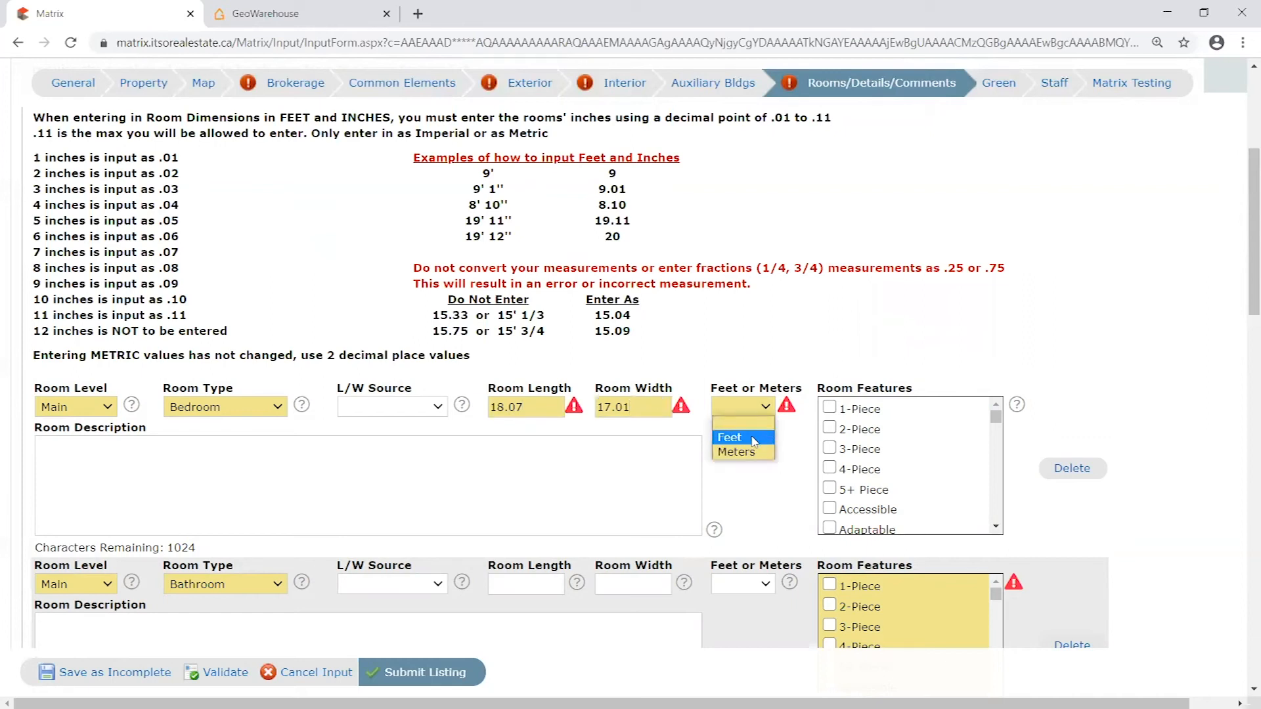
click(747, 437)
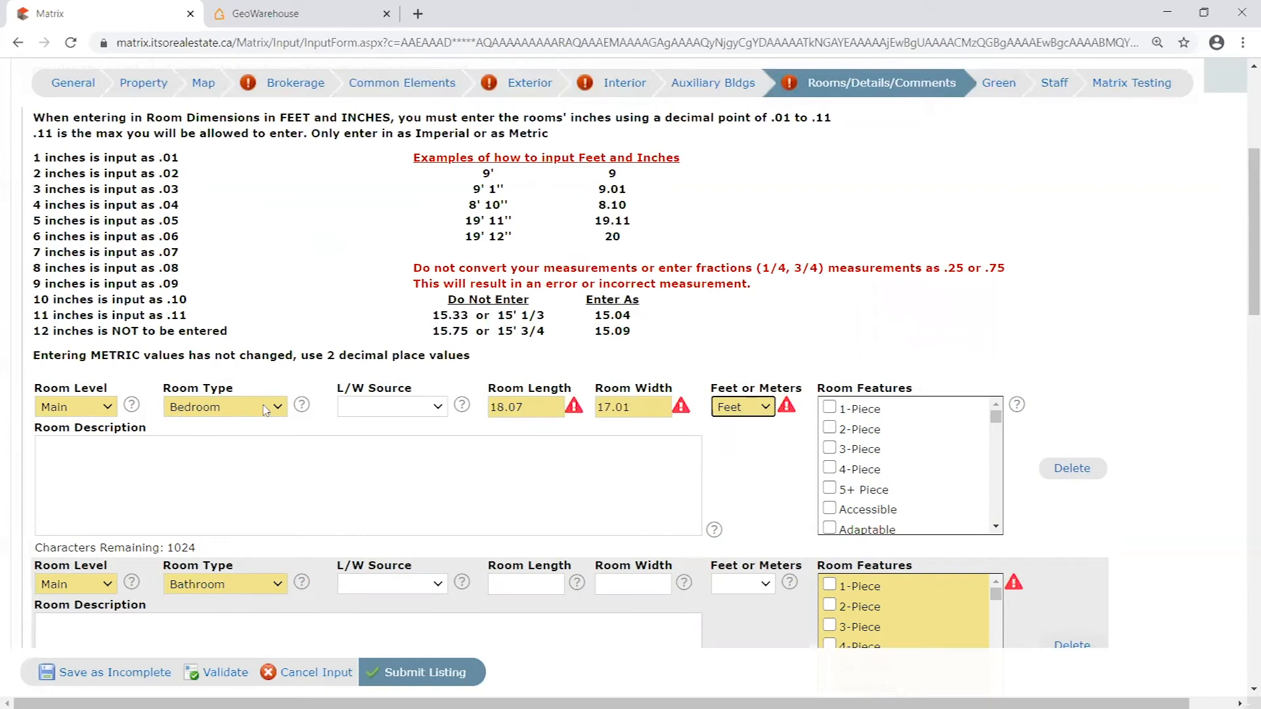
scroll(1170, 361, down, 1)
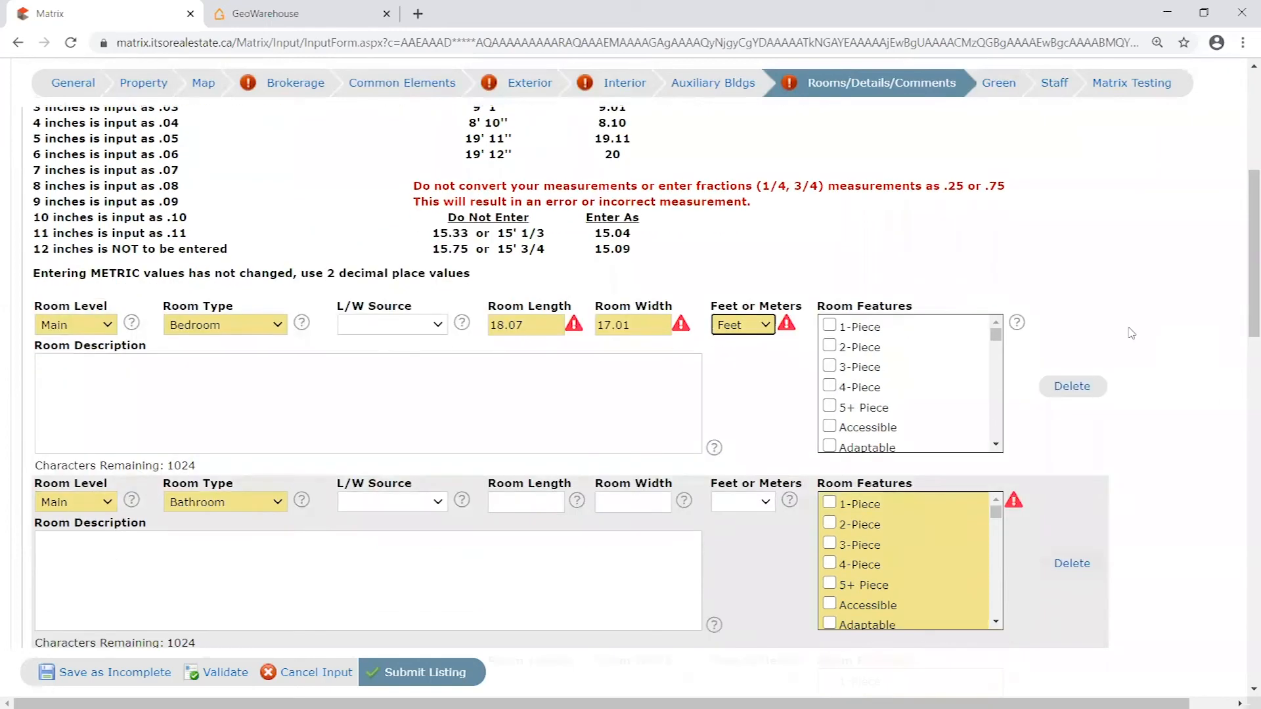
scroll(1129, 334, down, 1)
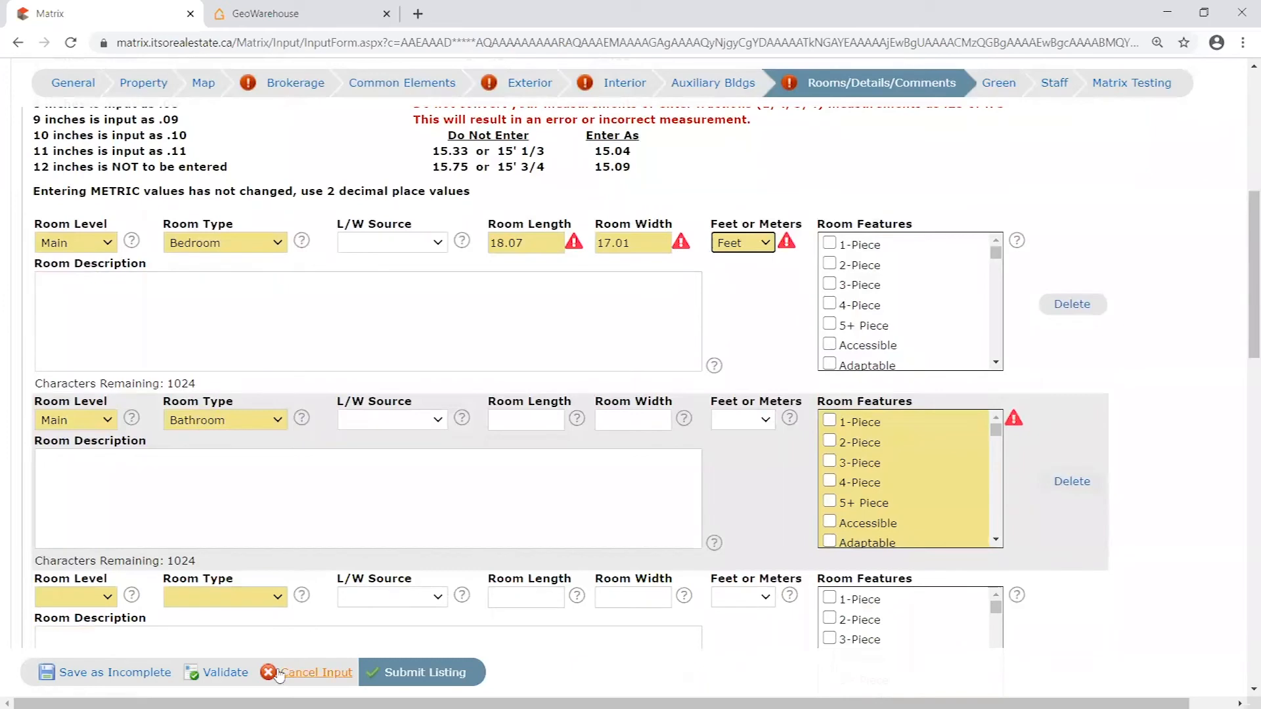
click(247, 663)
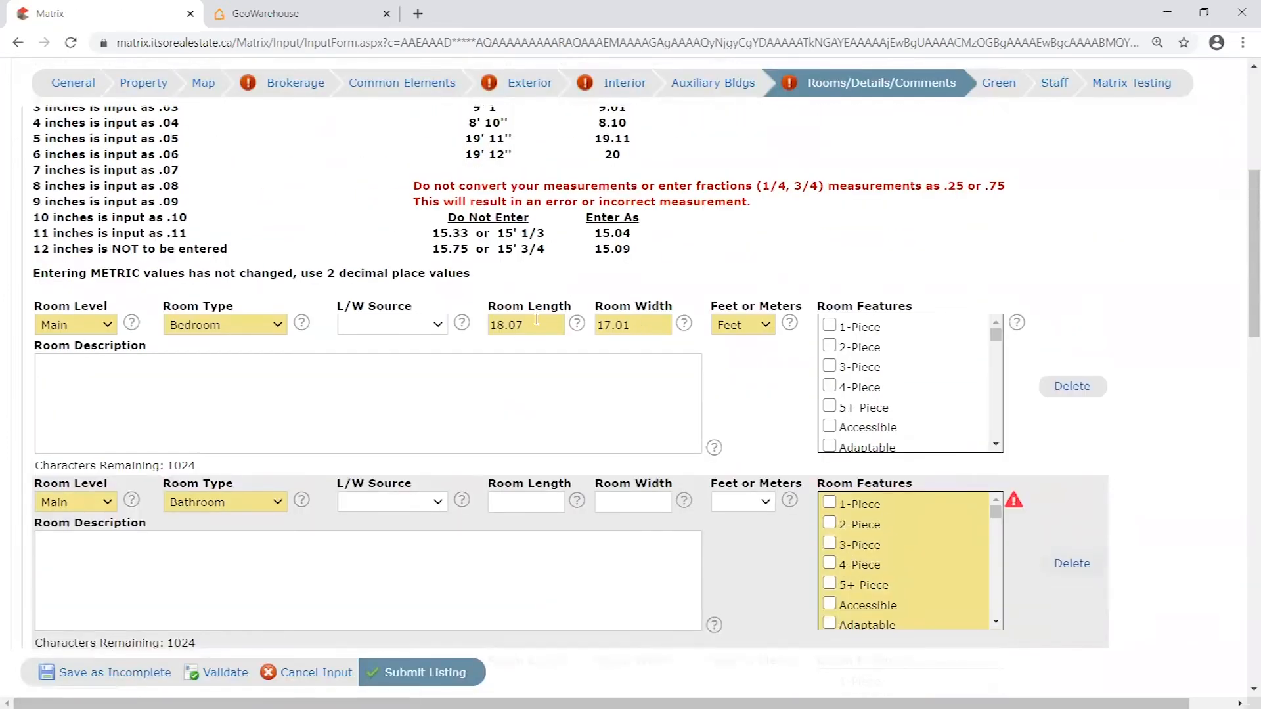
- Check the inches part of the bedroom's length and width, and change the room width to 17.1
click(507, 324)
click(630, 324)
drag(630, 324, 614, 325)
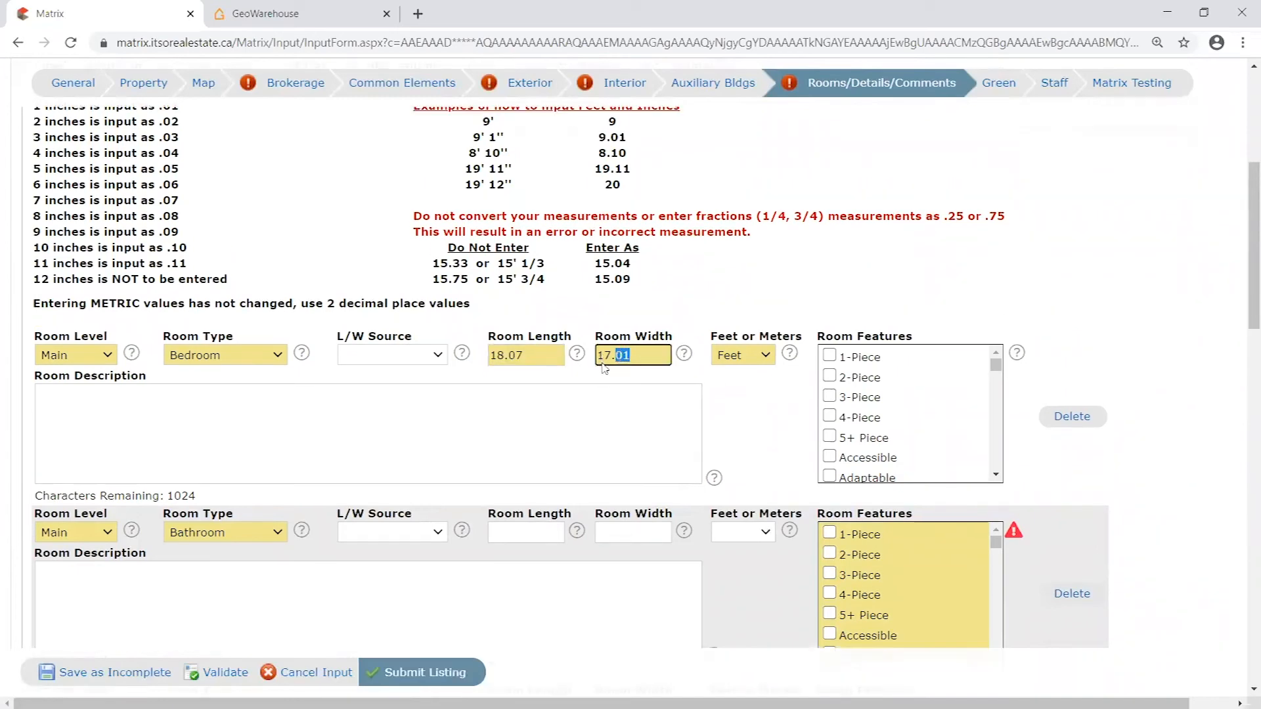
scroll(616, 335, up, 1)
click(531, 409)
drag(626, 407, 614, 408)
text(1)
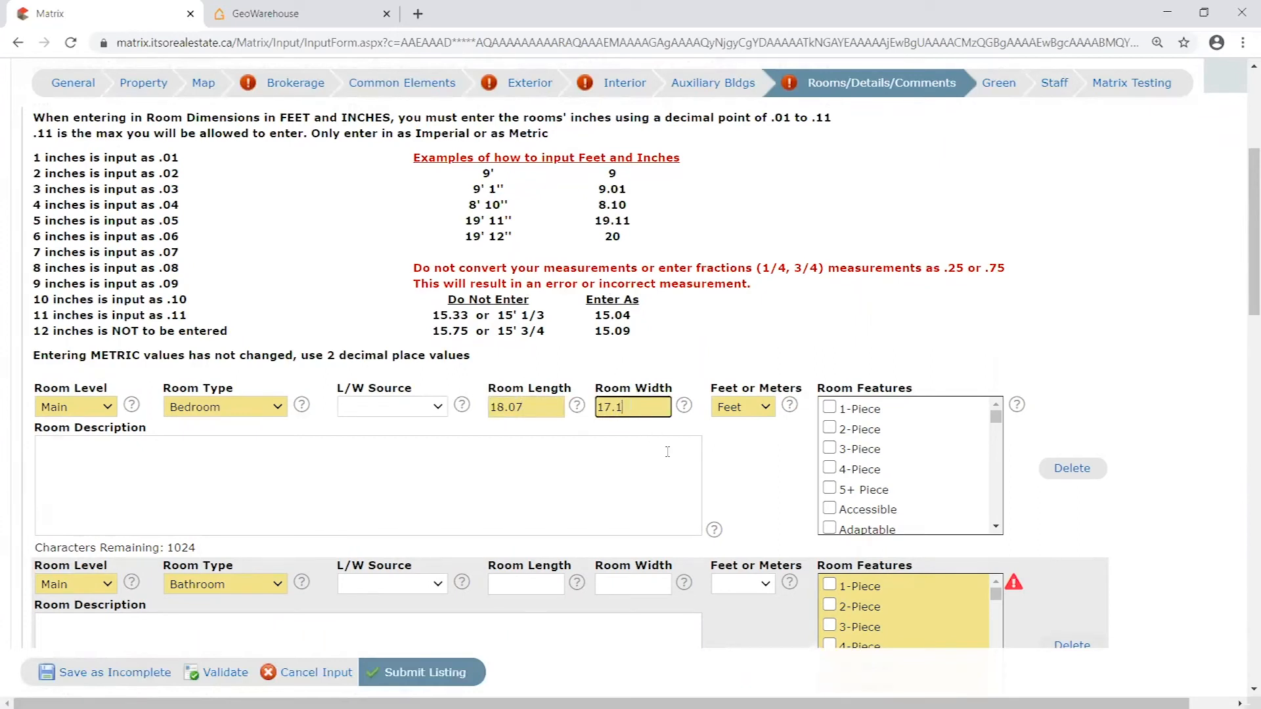
- Set the bedroom's room width to 17.01 and validate the listing
click(619, 407)
text(0)
drag(617, 407, 625, 407)
click(634, 406)
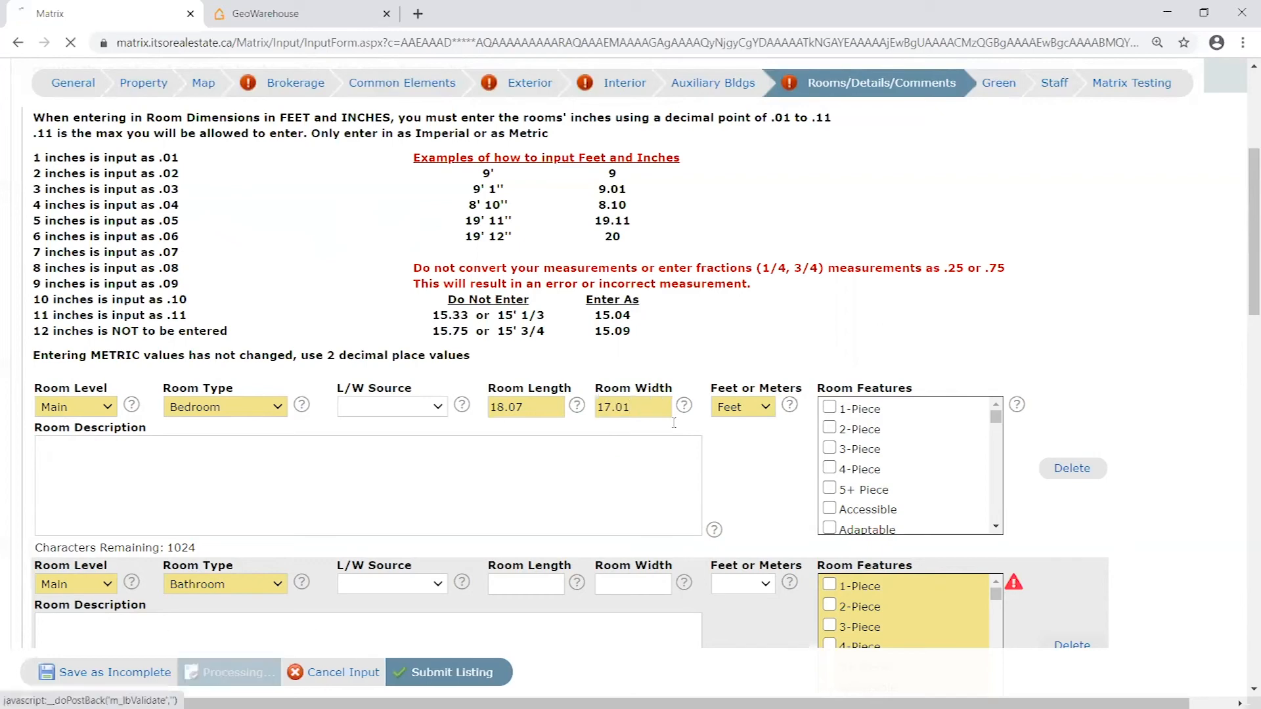
- Mark the main-level bathroom's room features as 3-Piece only and validate the listing
click(223, 672)
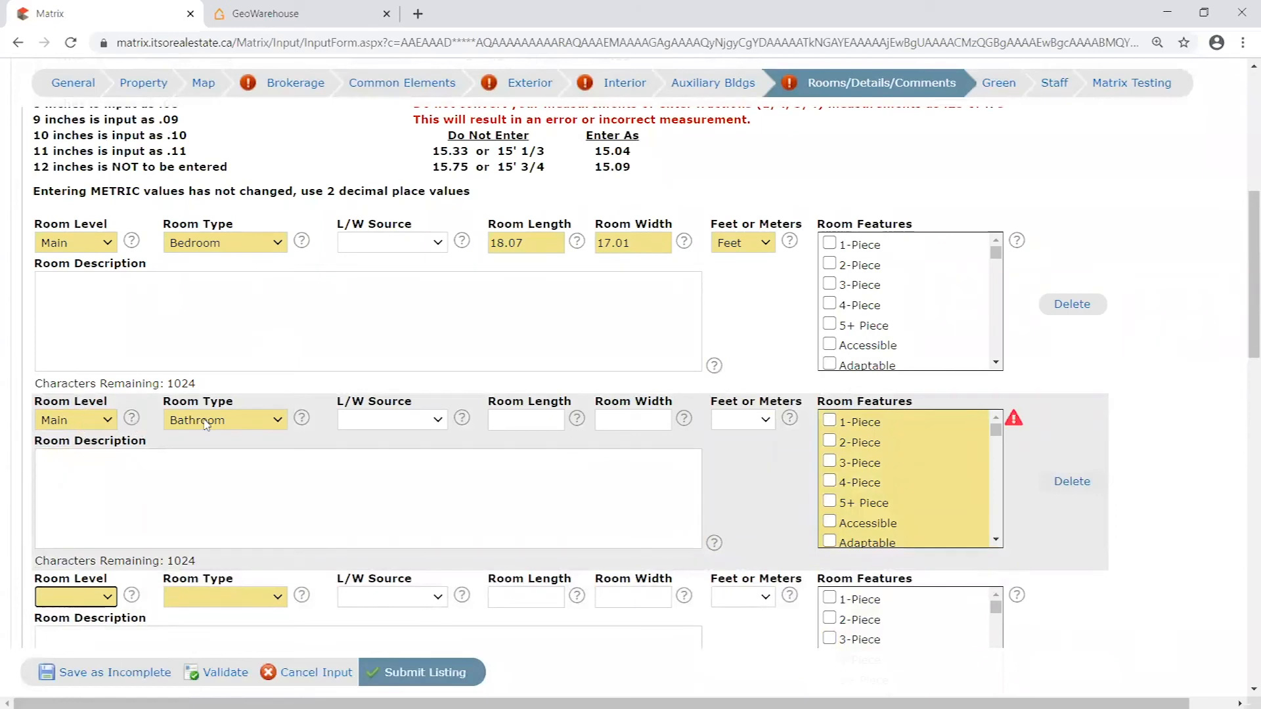
click(1054, 425)
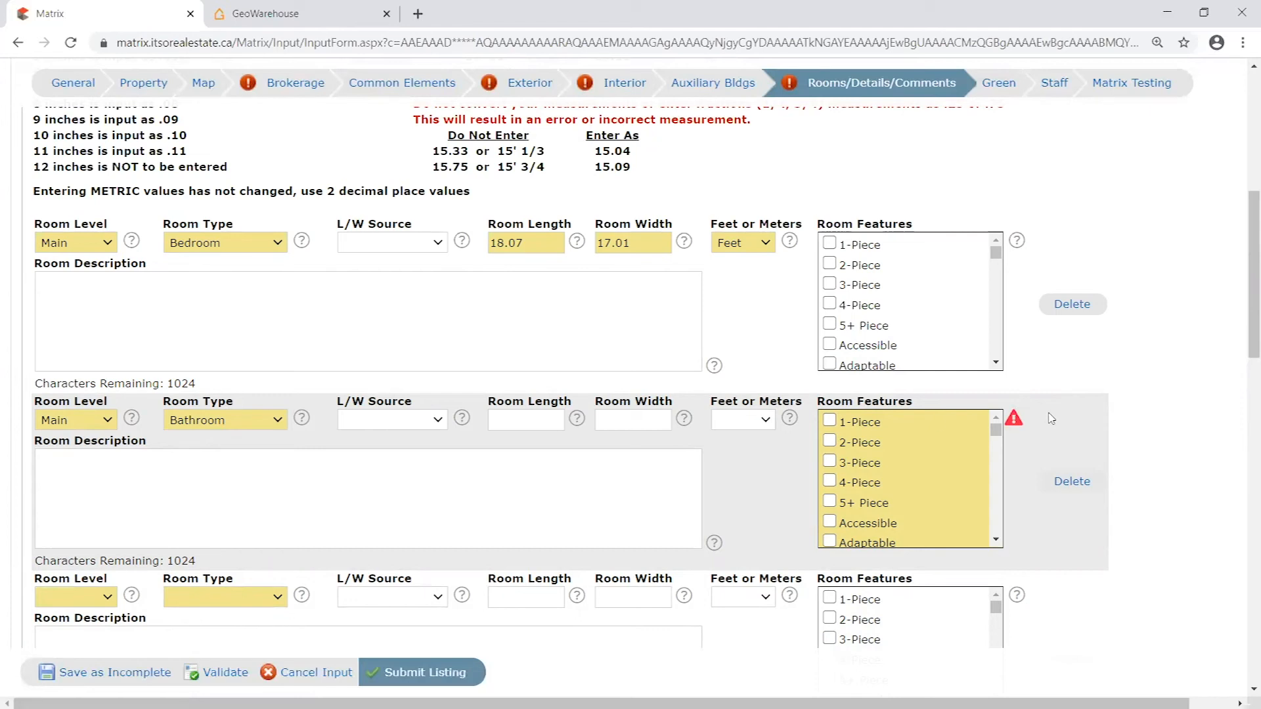
click(829, 462)
click(829, 461)
click(830, 440)
click(829, 440)
click(831, 460)
click(223, 672)
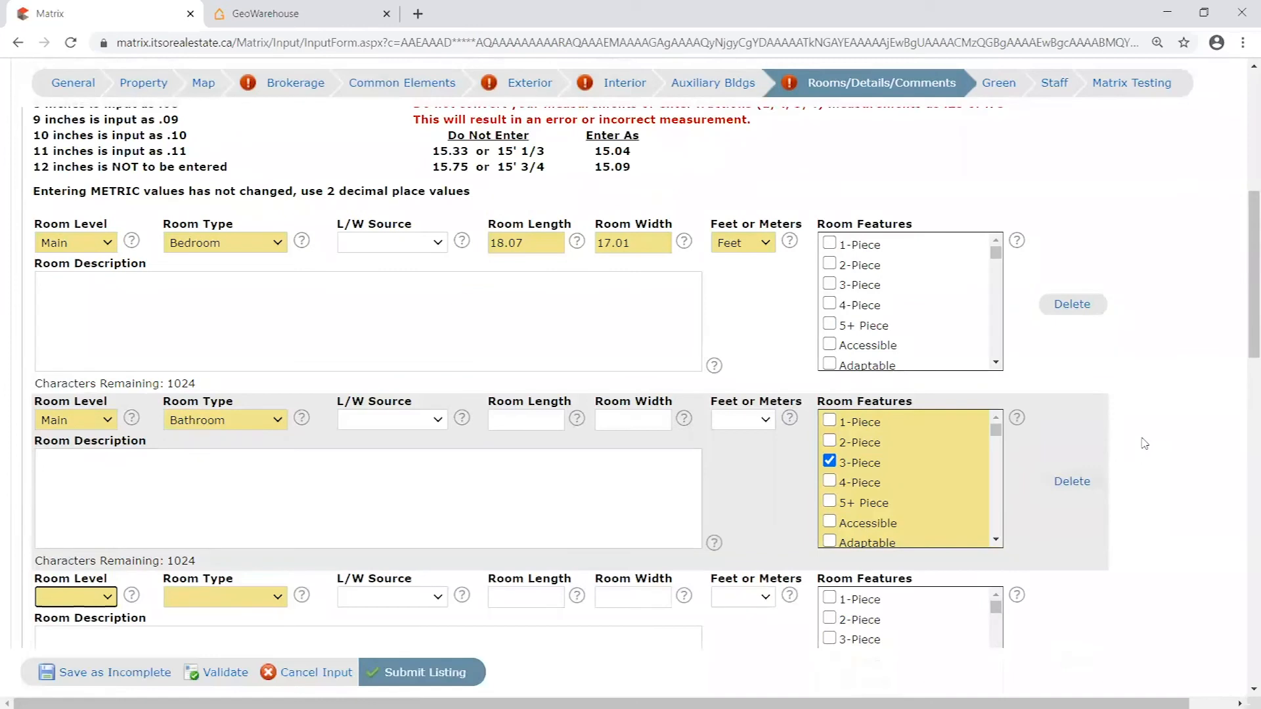
- Review the bathroom's room length and width fields and compare them with the bedroom's length and width entries
click(532, 417)
click(619, 423)
click(540, 423)
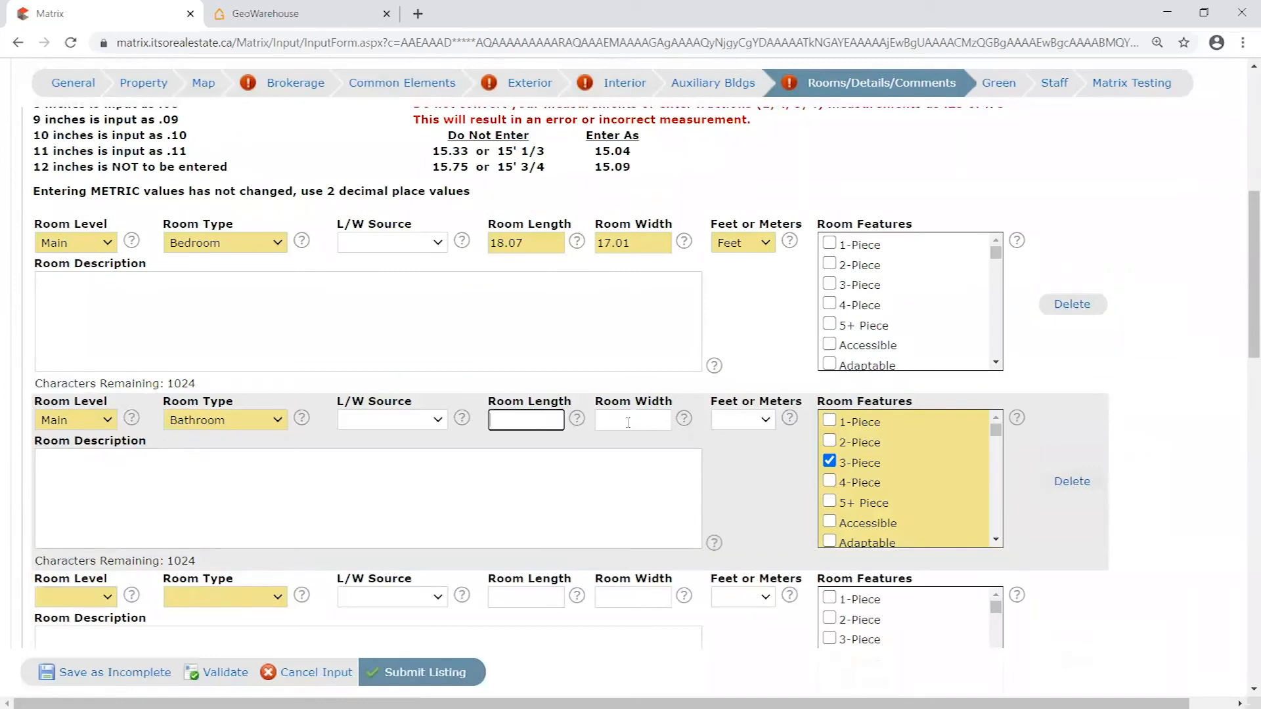
click(655, 424)
click(544, 416)
double_click(539, 243)
key(Tab)
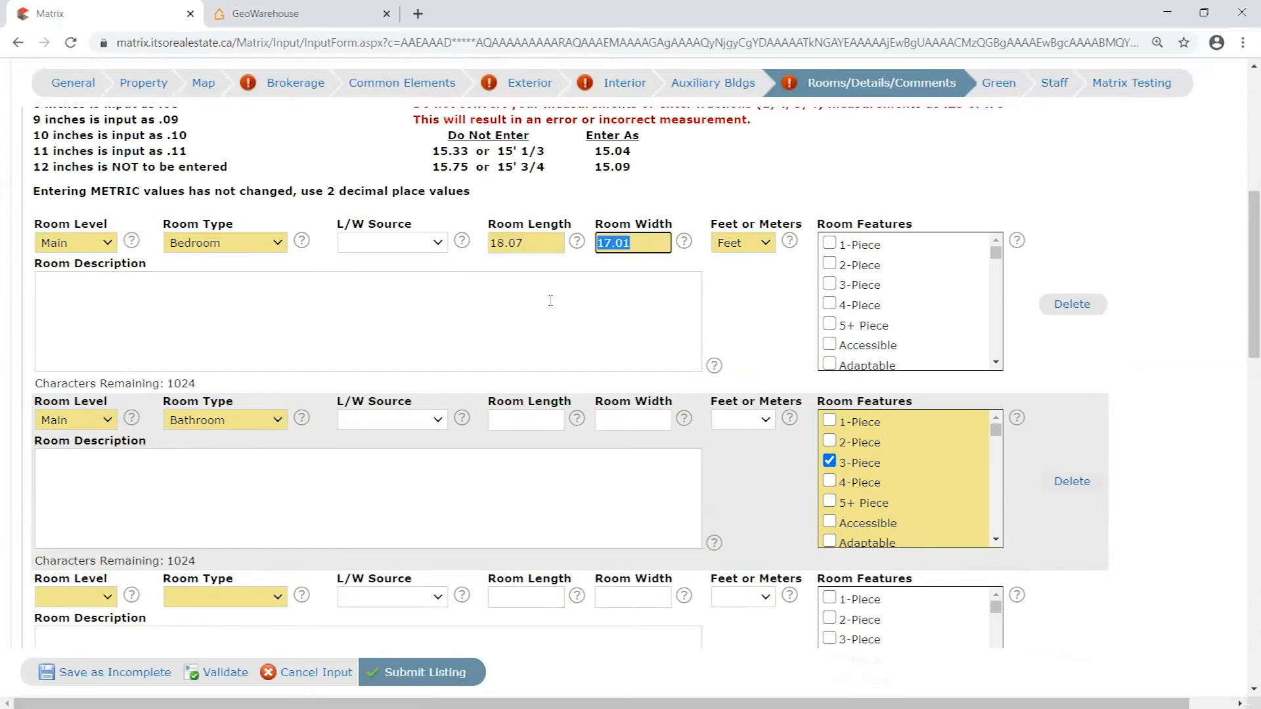
scroll(553, 266, up, 2)
double_click(549, 325)
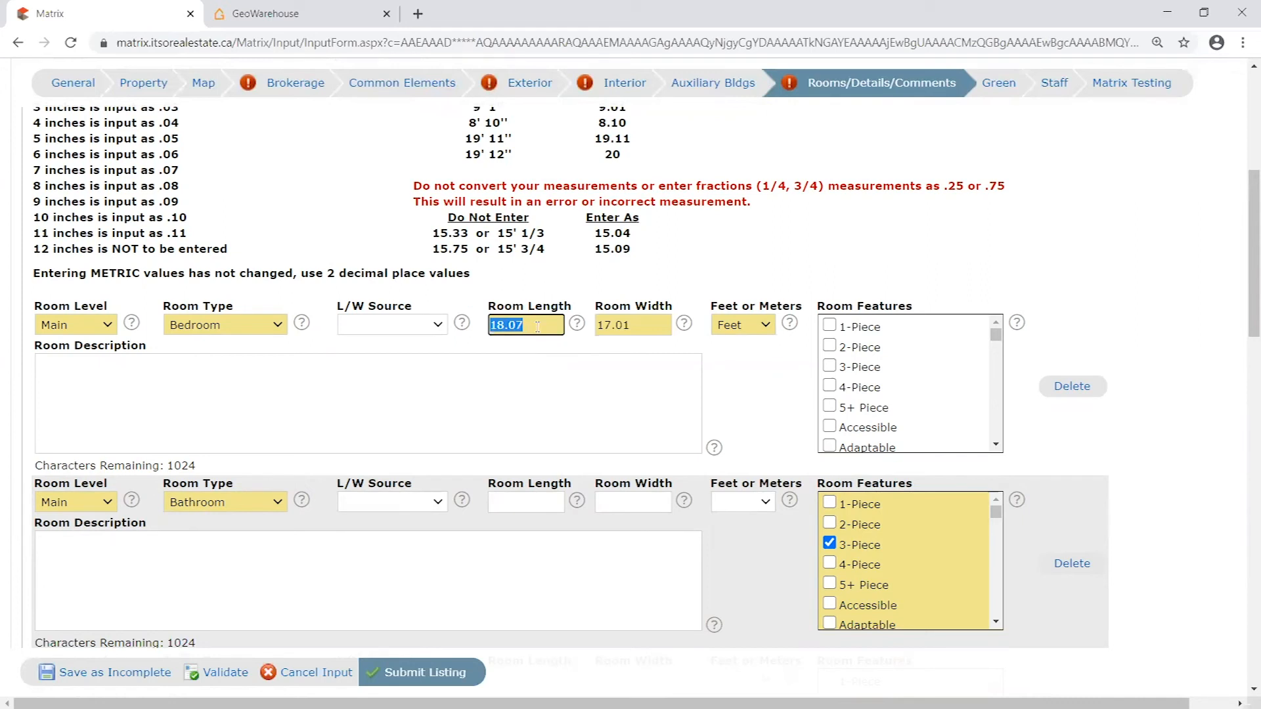
click(547, 355)
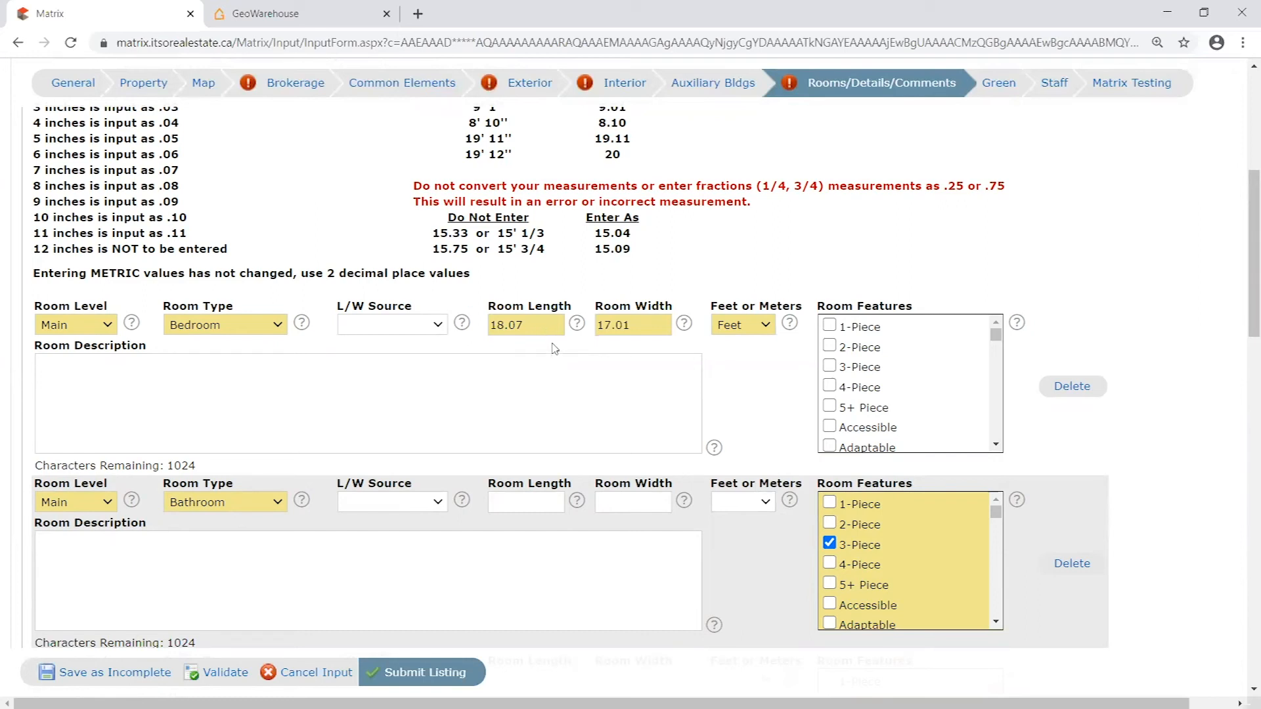
double_click(524, 319)
click(537, 322)
scroll(539, 348, down, 1)
drag(489, 242, 528, 294)
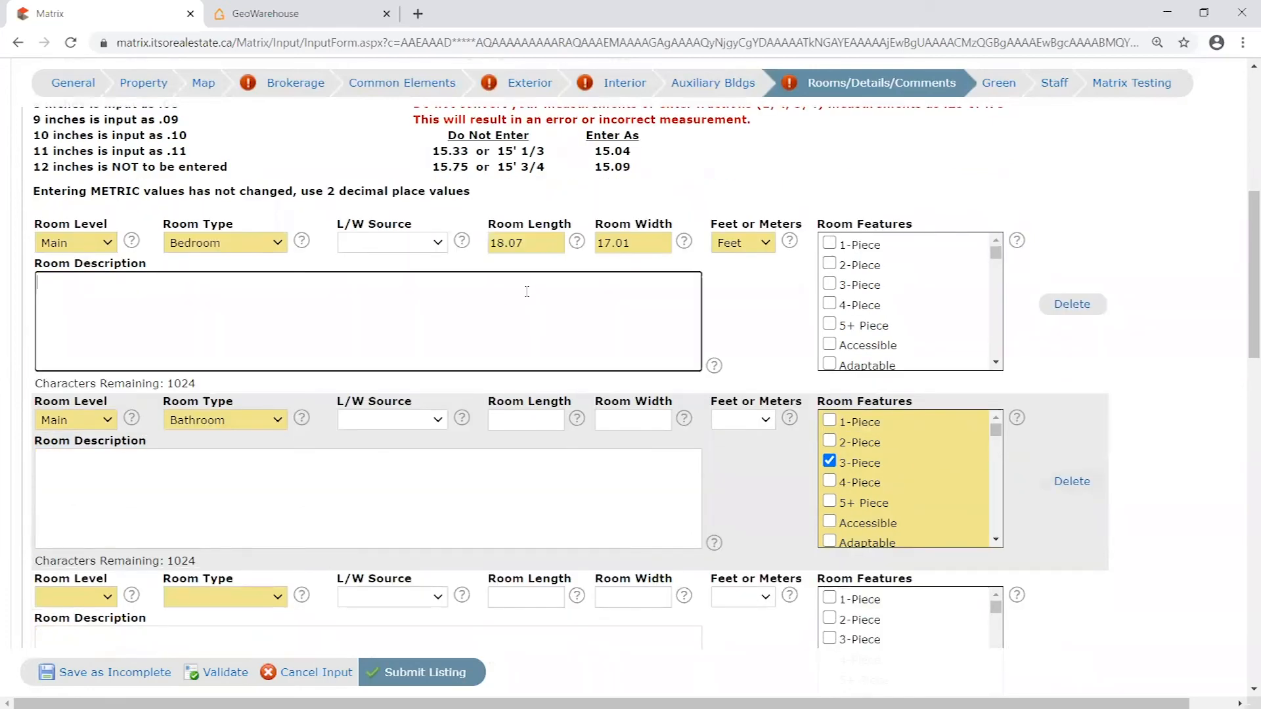
- Save the listing as incomplete and reopen it for continued editing
click(128, 677)
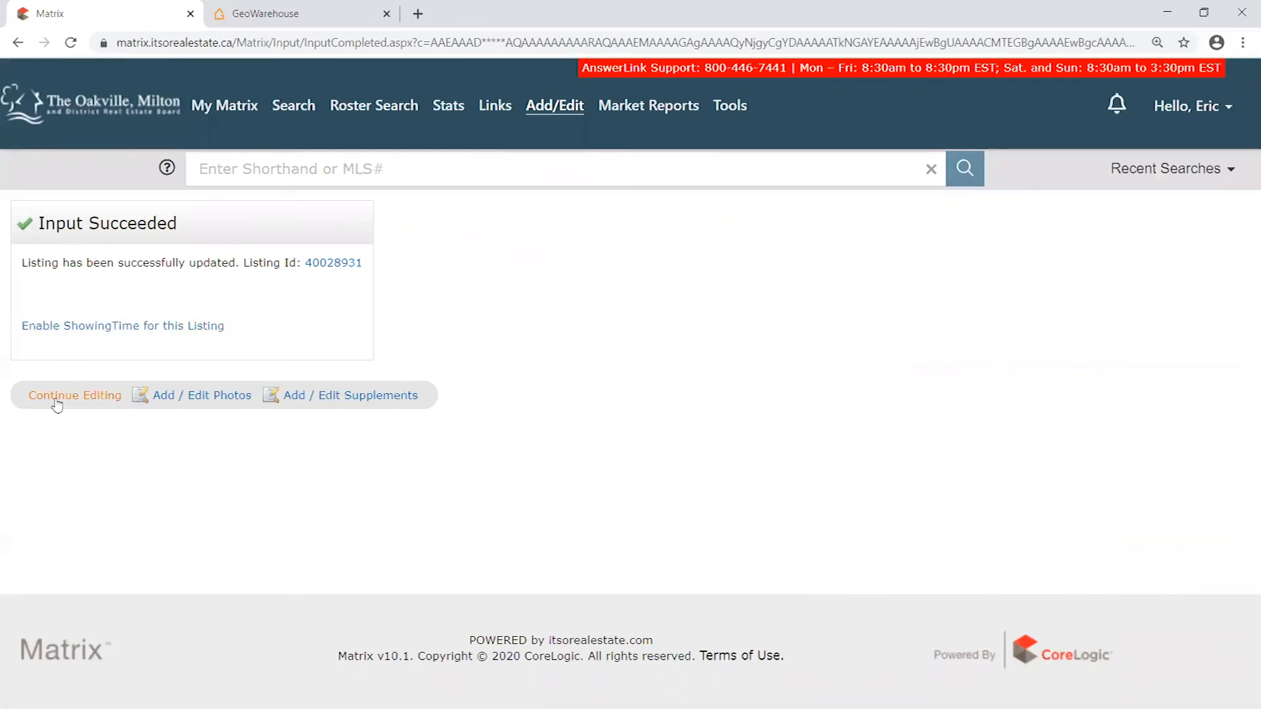
click(87, 396)
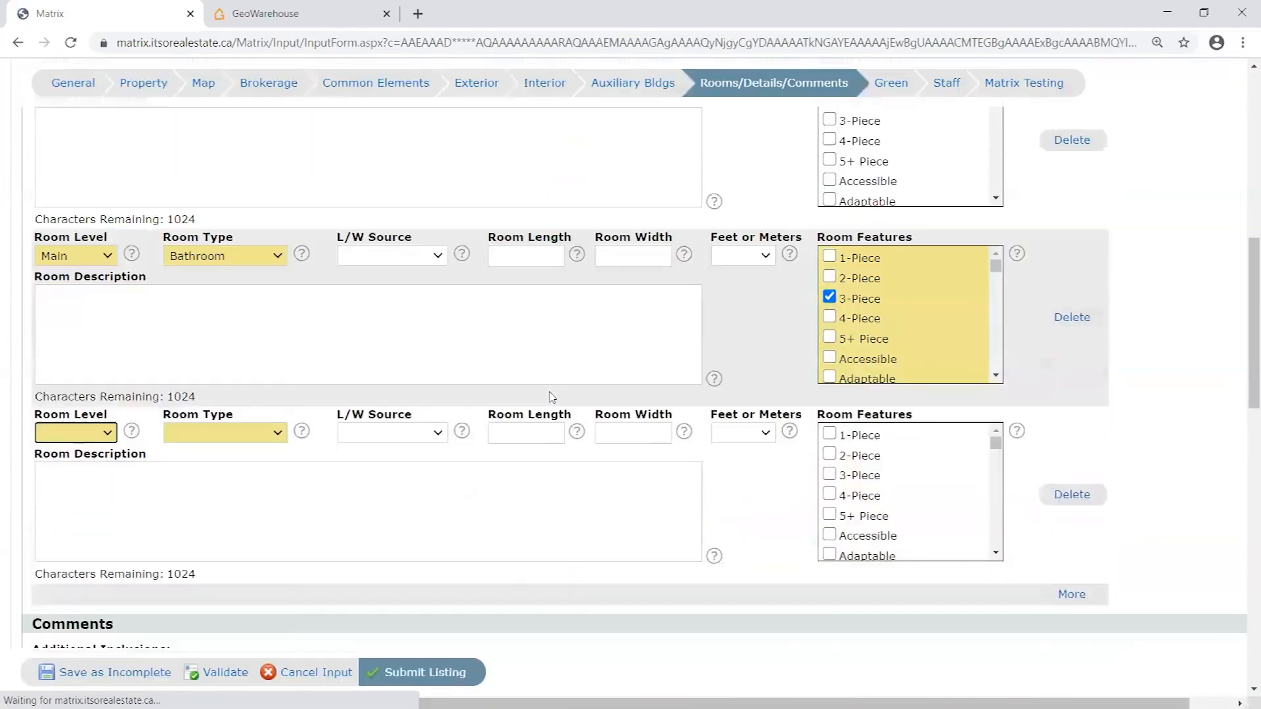
scroll(1159, 307, up, 2)
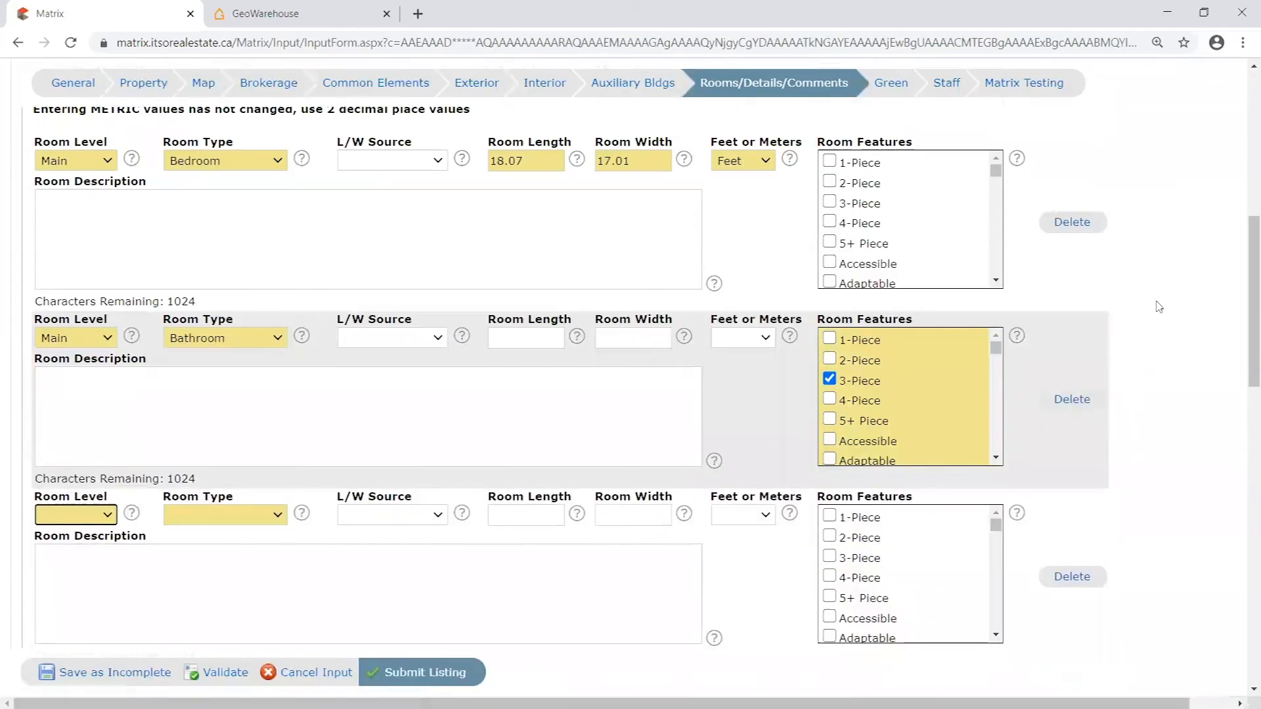
- Examine the bedroom and bathroom entries, including their levels, dimensions and room features, in the Rooms section
scroll(1163, 293, down, 1)
scroll(1164, 293, up, 1)
scroll(1169, 291, down, 1)
scroll(1162, 286, up, 1)
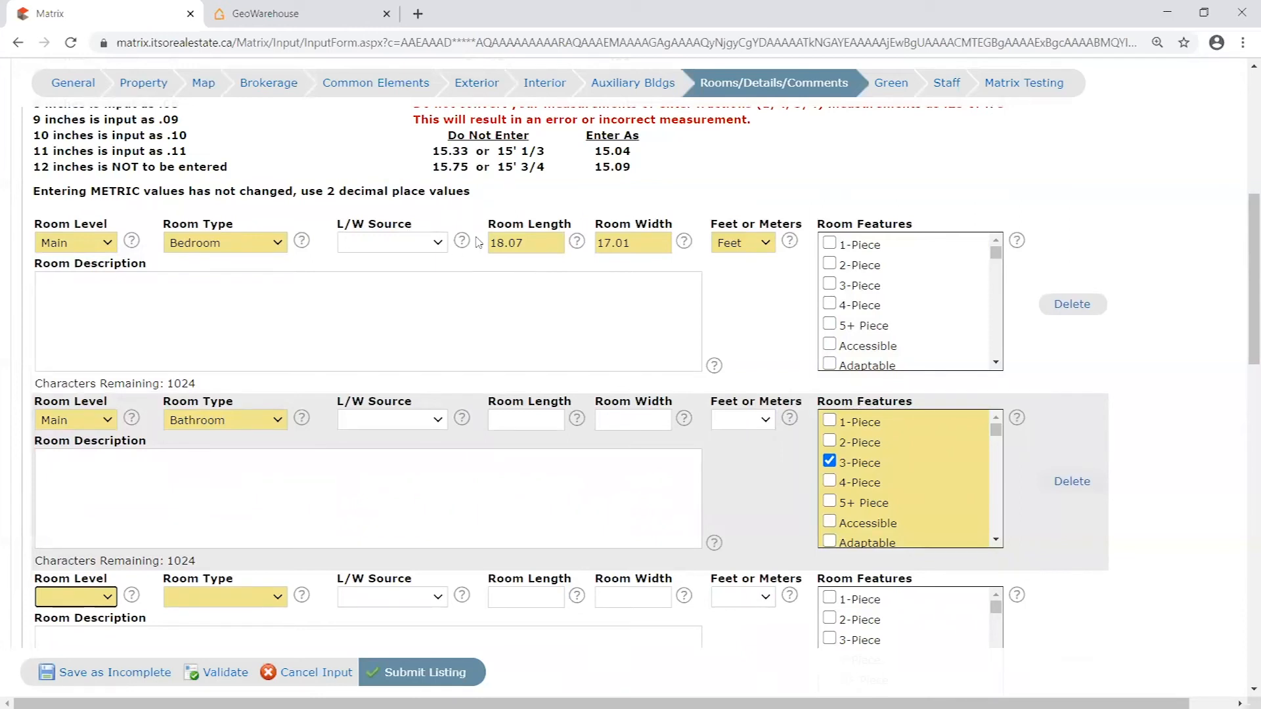
scroll(473, 243, down, 3)
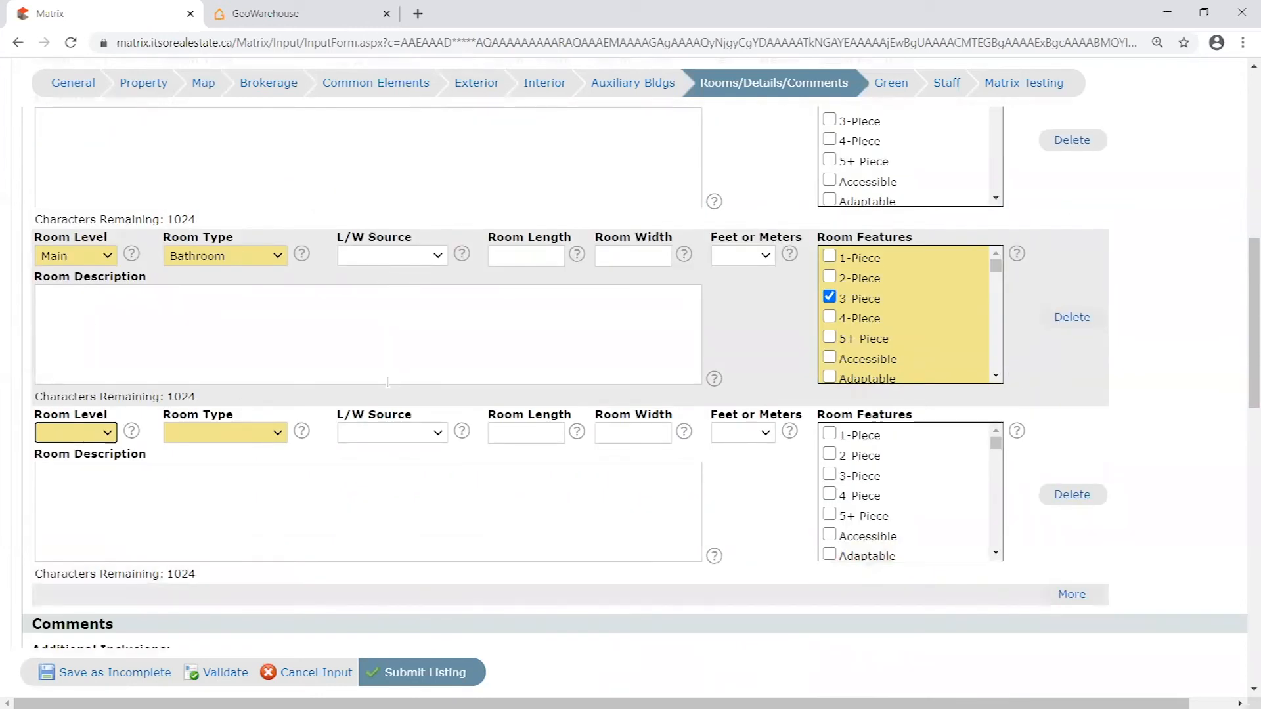
scroll(309, 397, up, 3)
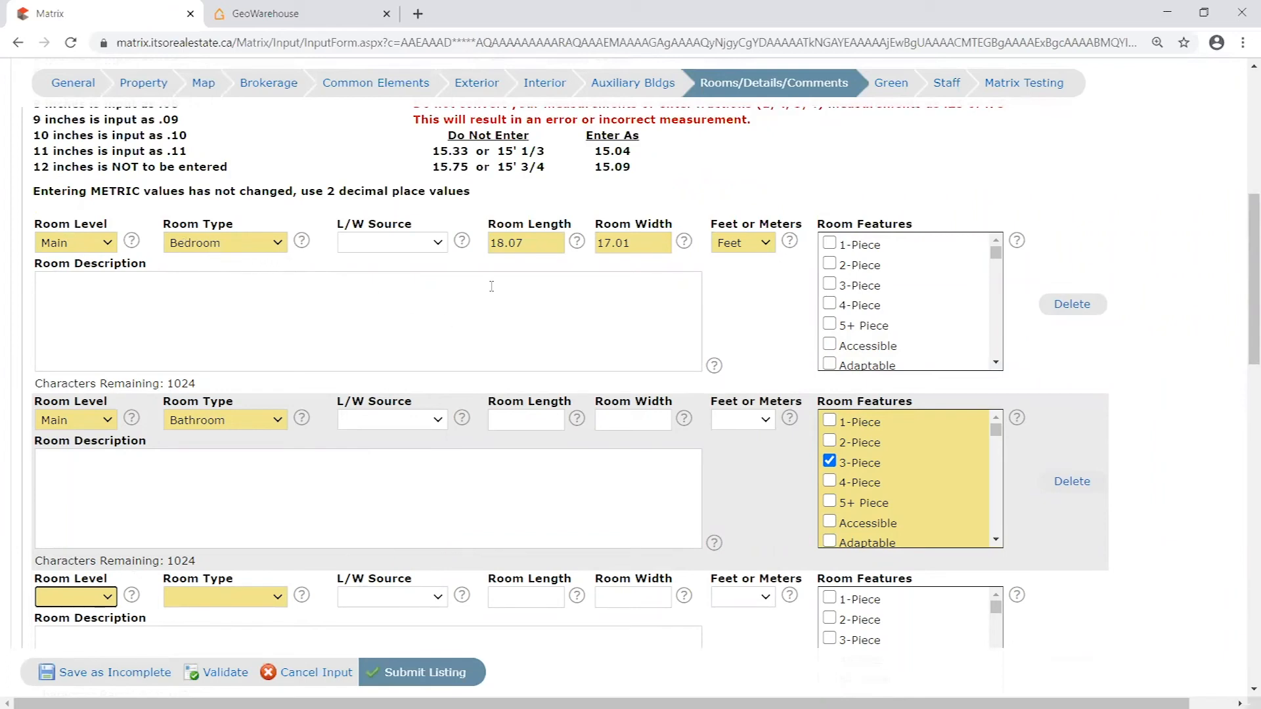
scroll(591, 266, down, 1)
scroll(657, 253, up, 1)
scroll(997, 361, up, 1)
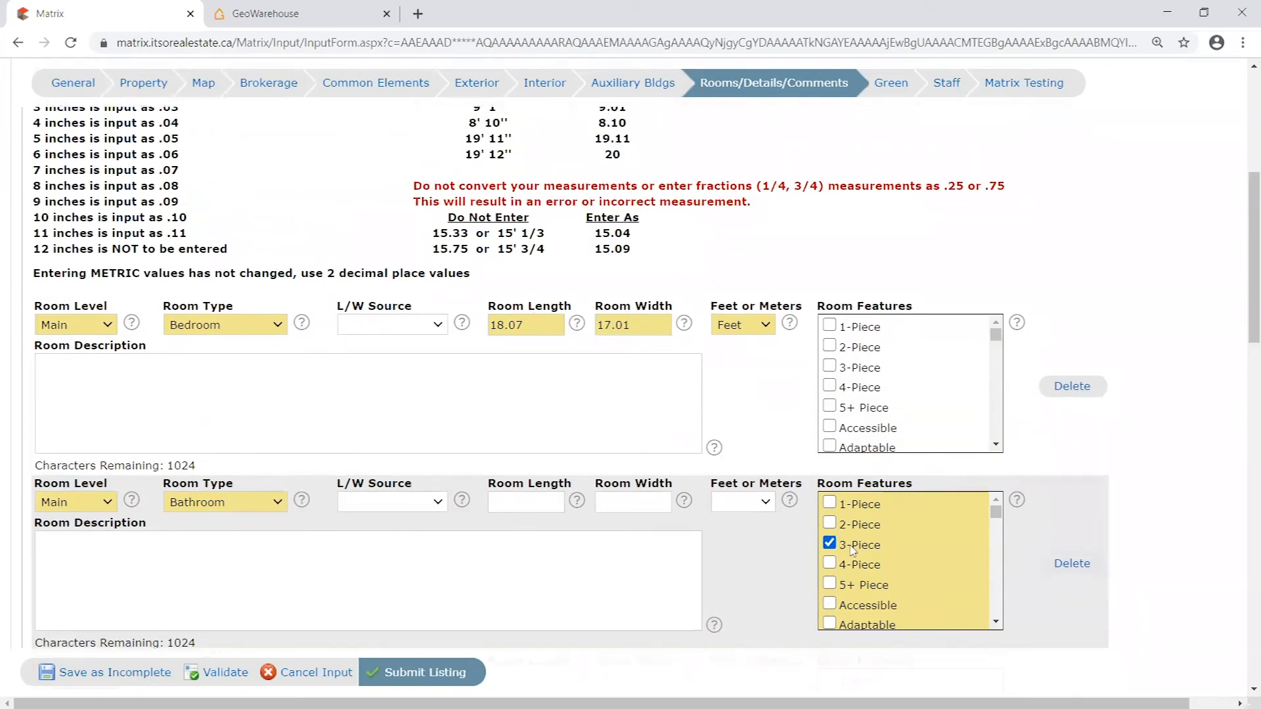
scroll(1225, 333, down, 1)
scroll(1224, 333, down, 2)
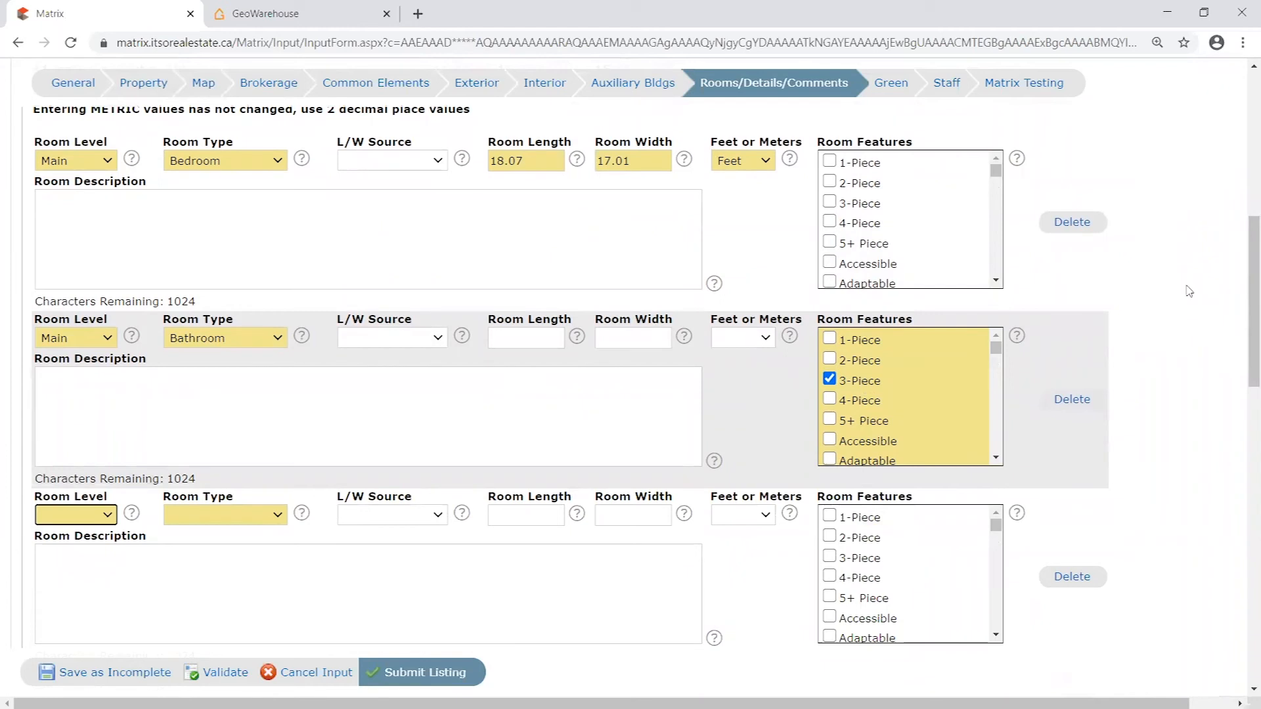
- Set the third room entry to level Basement and room type Bedroom
click(107, 514)
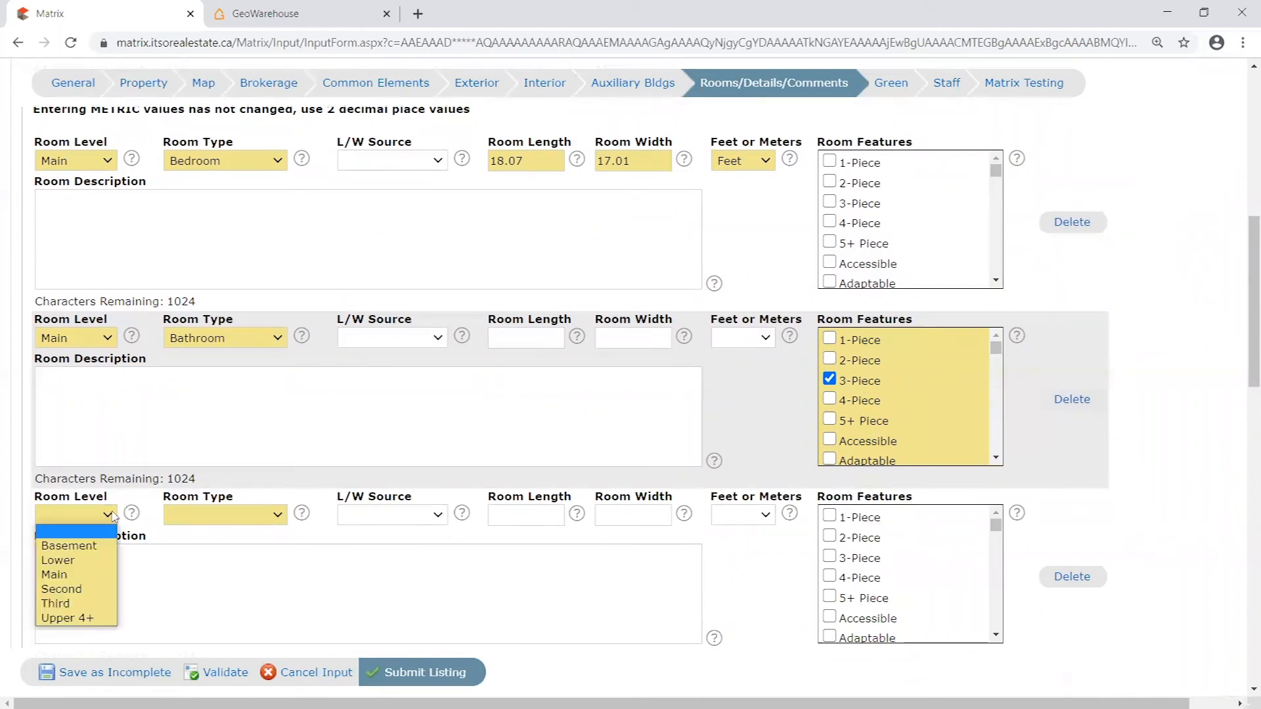
click(73, 550)
click(235, 523)
scroll(236, 263, down, 1)
click(228, 238)
- Set the basement bedroom's room length to 15.10 and width to 17.02 in Feet, and validate the listing
click(535, 514)
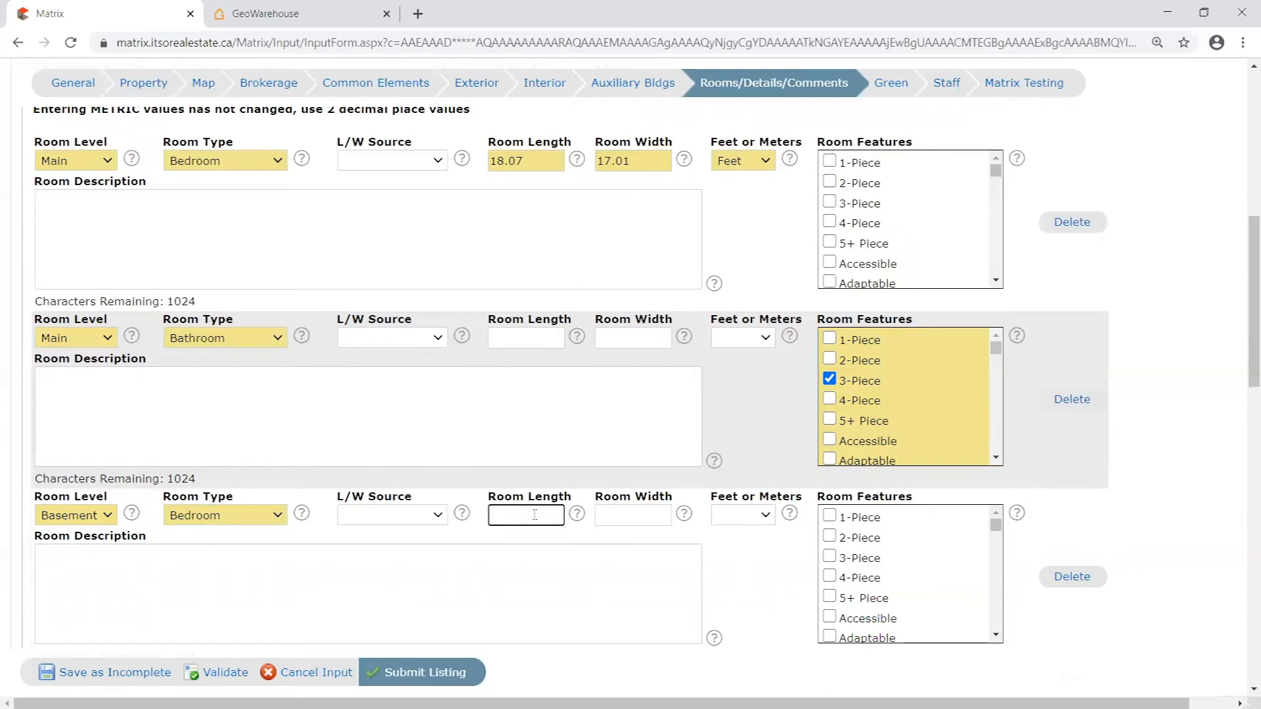
text(15.10)
click(631, 511)
click(518, 519)
click(640, 518)
click(742, 518)
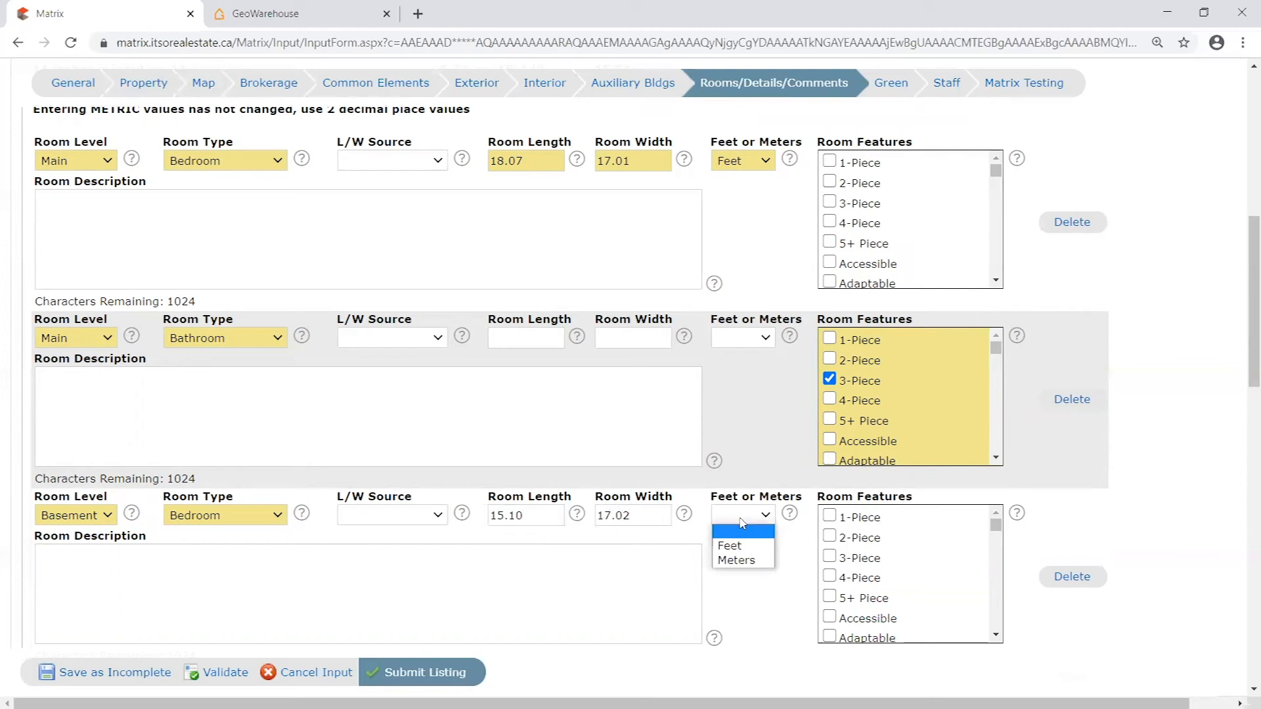
click(744, 543)
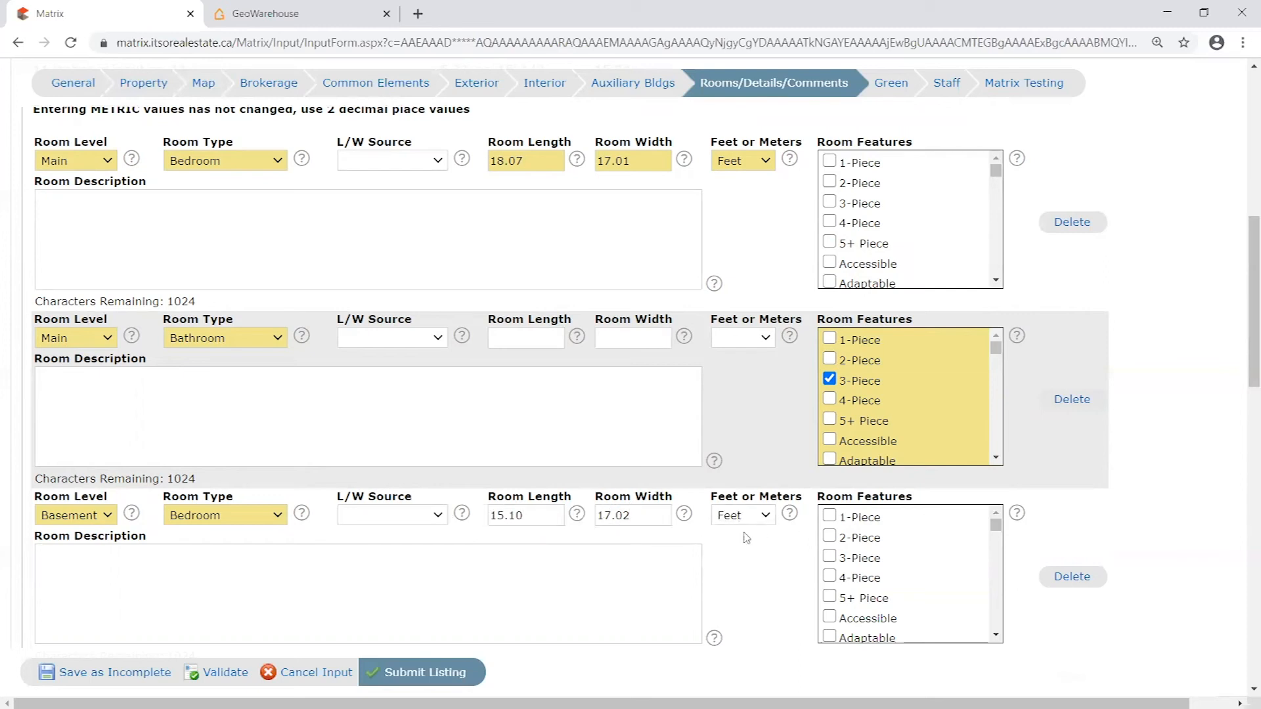
scroll(749, 532, down, 1)
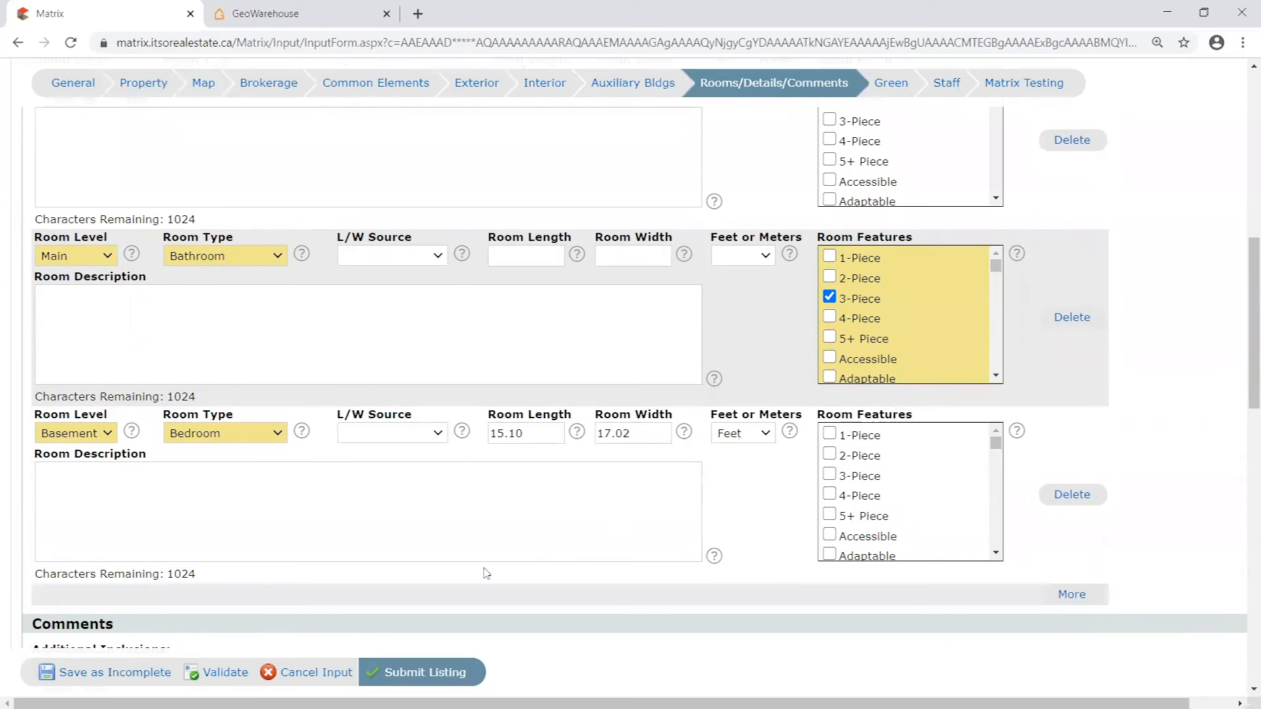
click(217, 671)
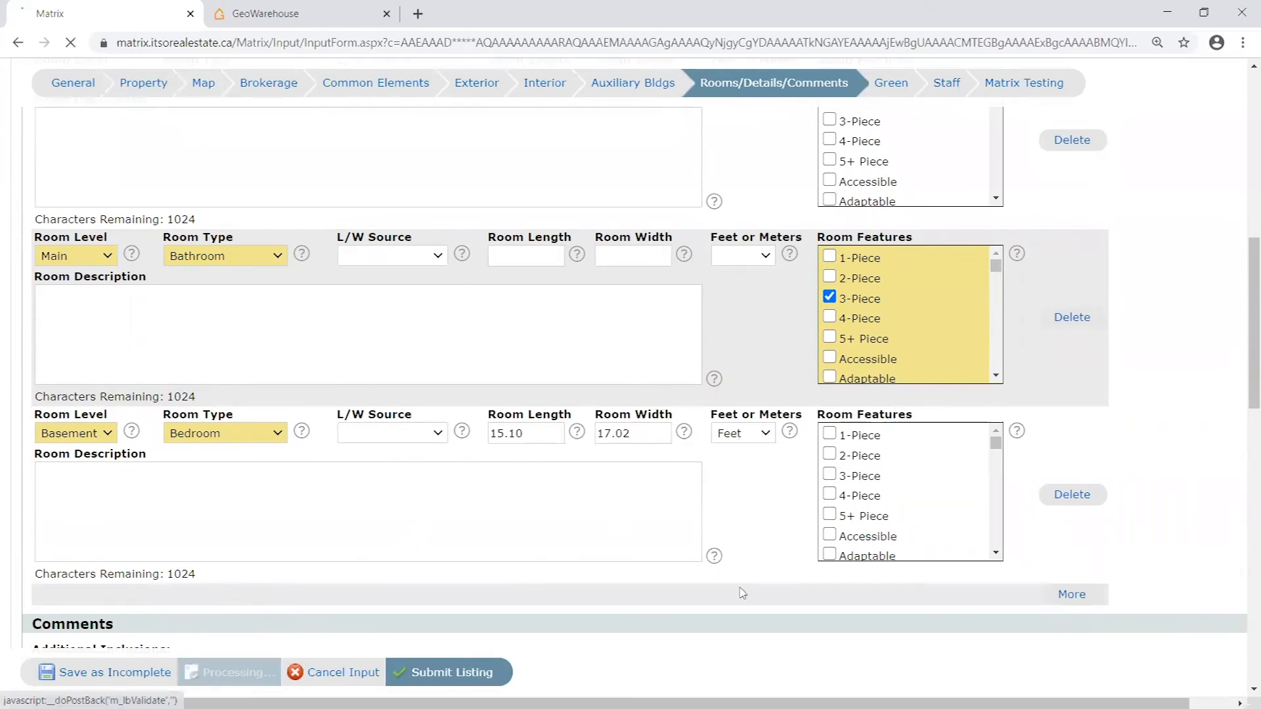
- Try the 2-Piece room feature in place of 3-Piece for the main-level bathroom
scroll(1160, 493, up, 3)
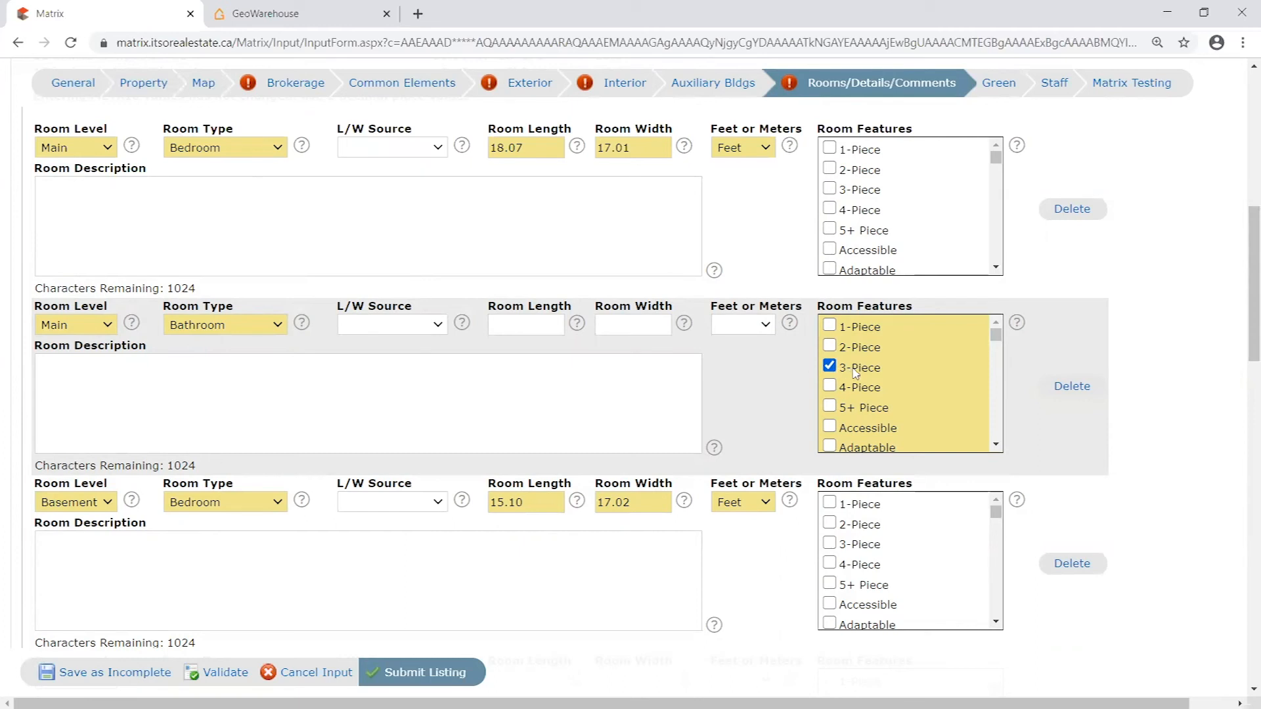
right_click(834, 337)
click(832, 345)
click(831, 366)
click(830, 366)
click(829, 345)
- Validate the listing and save it as incomplete
click(217, 671)
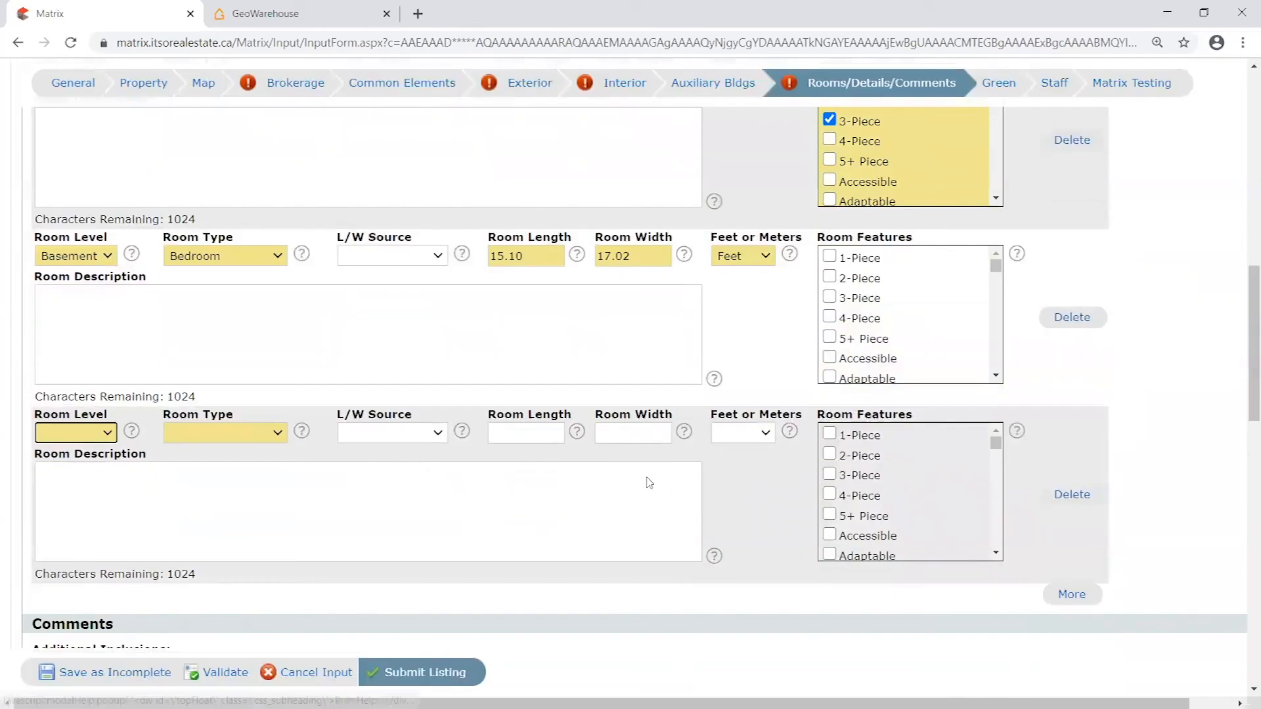
click(110, 673)
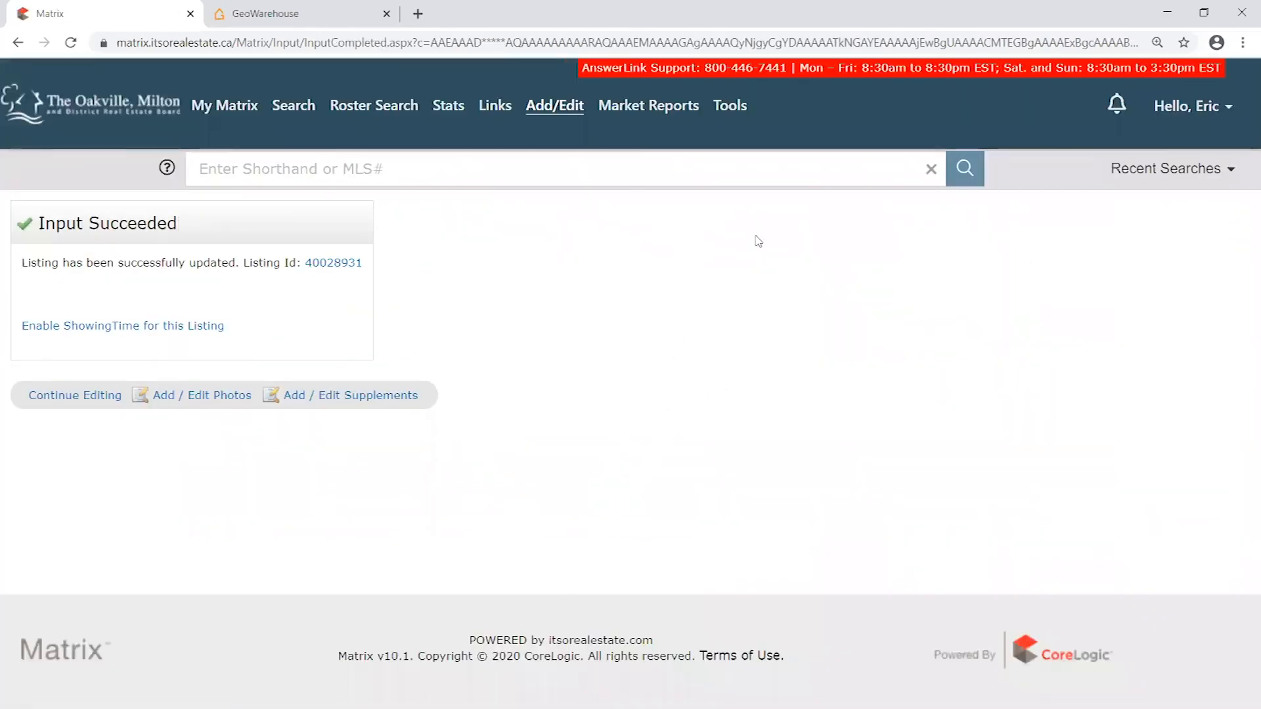
- Run a Residential search limited to listings with Active status and show the results
mouse_move(220, 112)
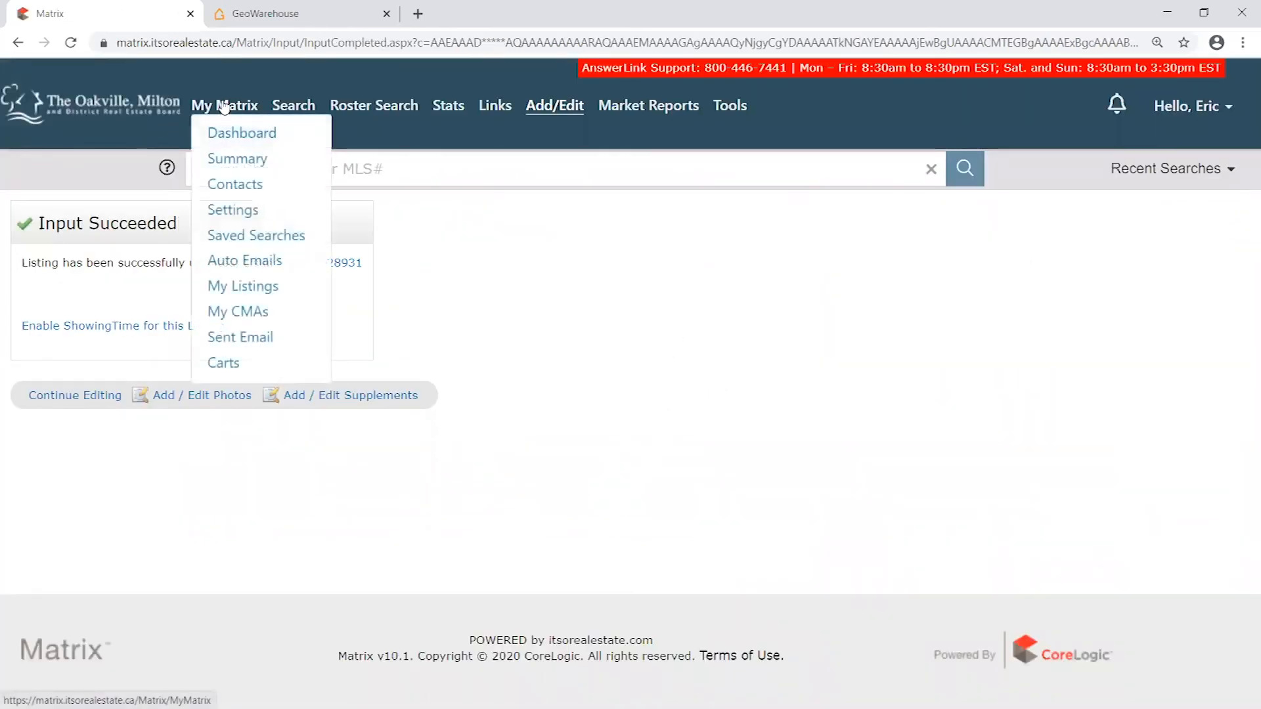
click(223, 107)
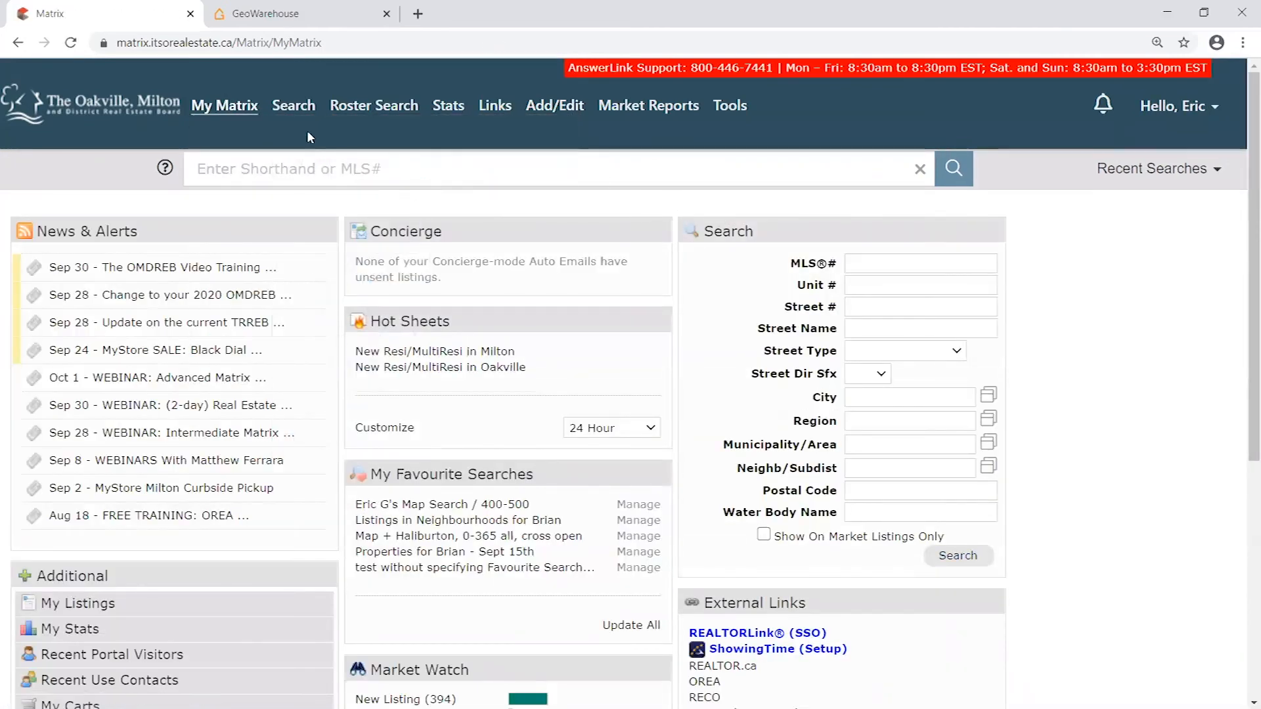
mouse_move(293, 107)
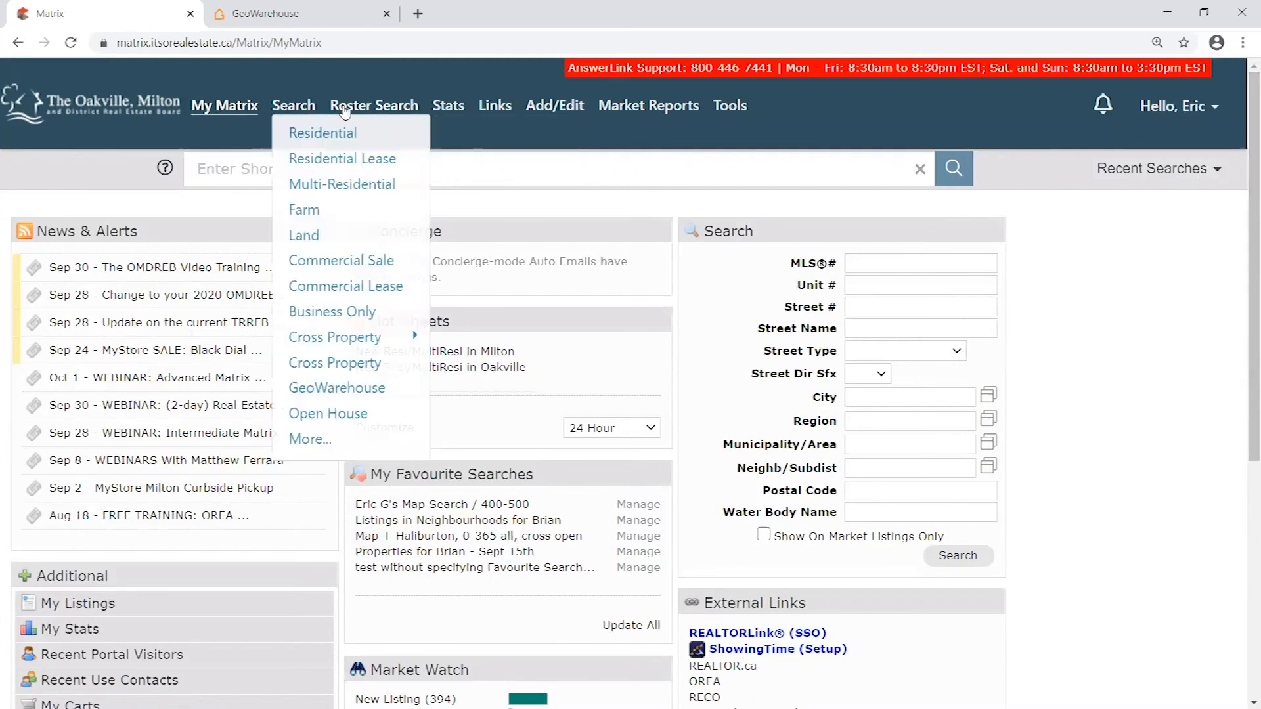
click(316, 137)
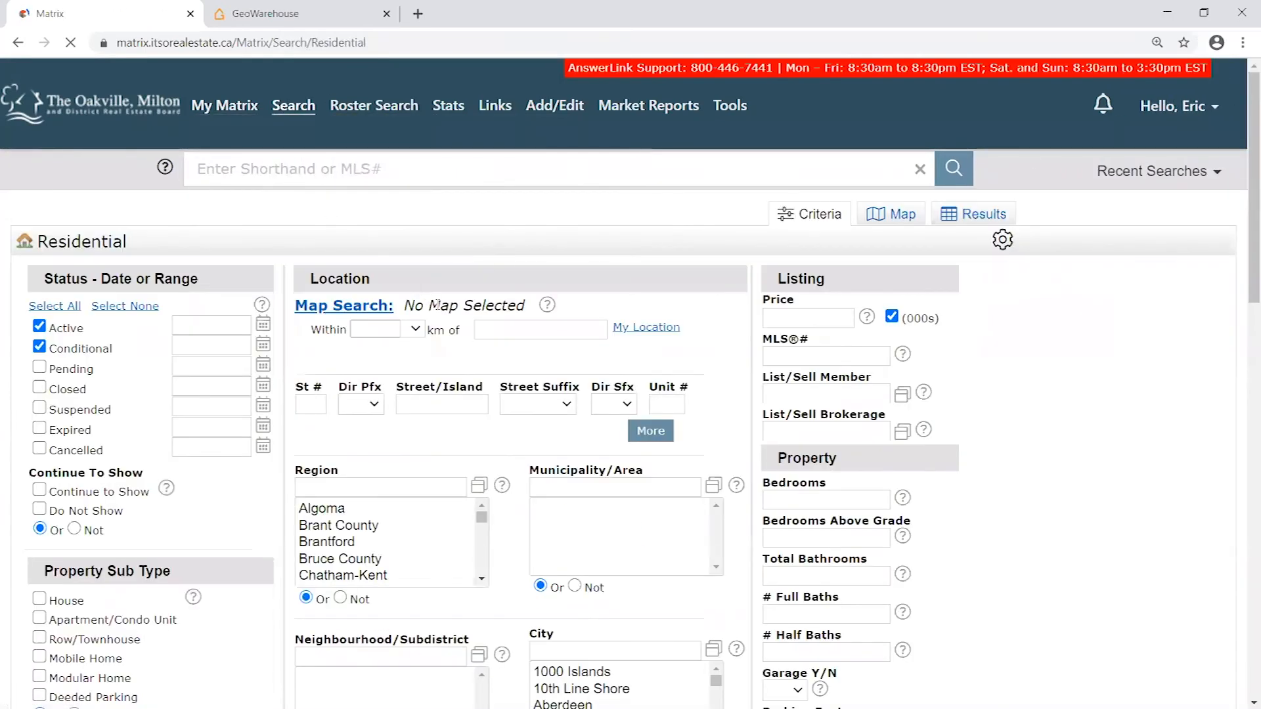
click(39, 346)
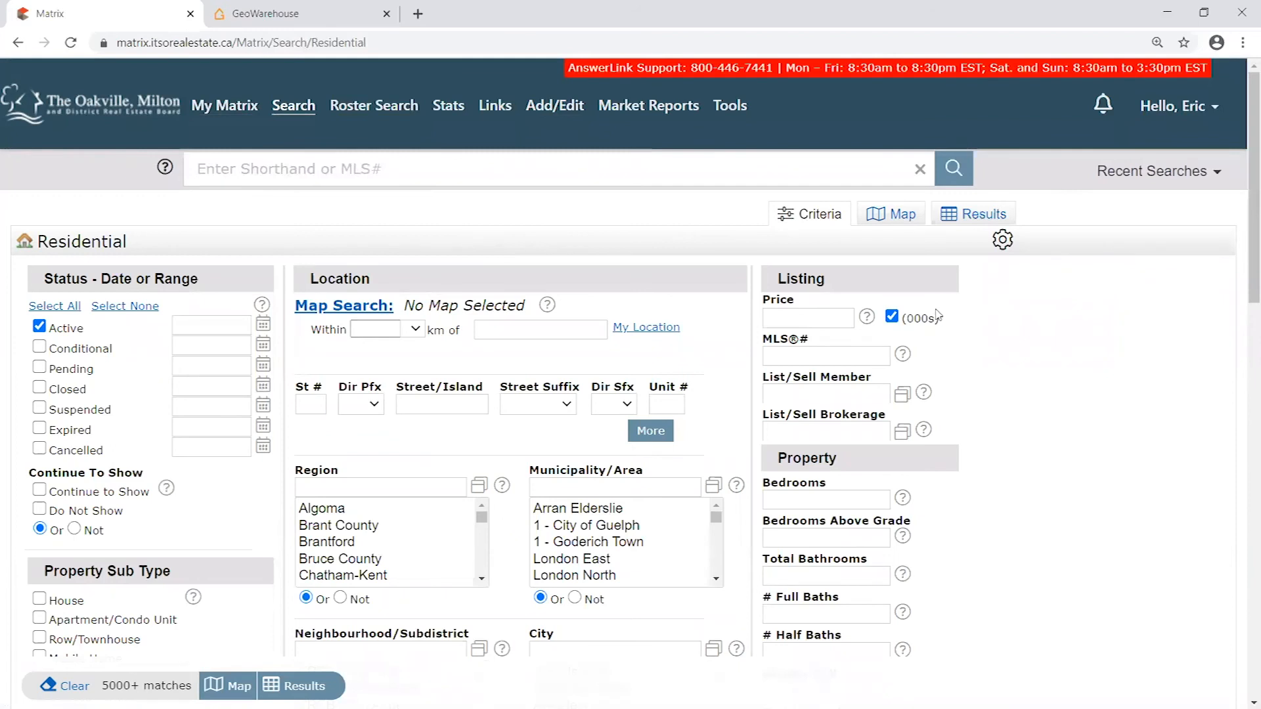
click(807, 319)
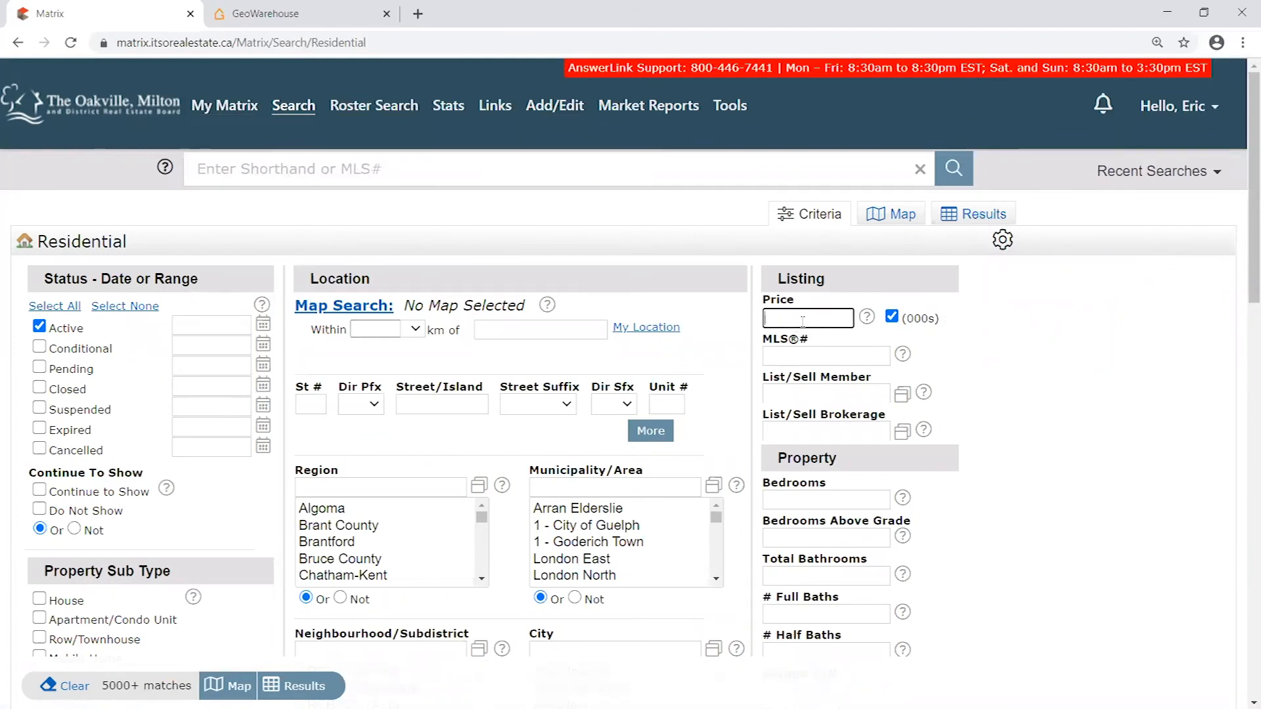
click(983, 217)
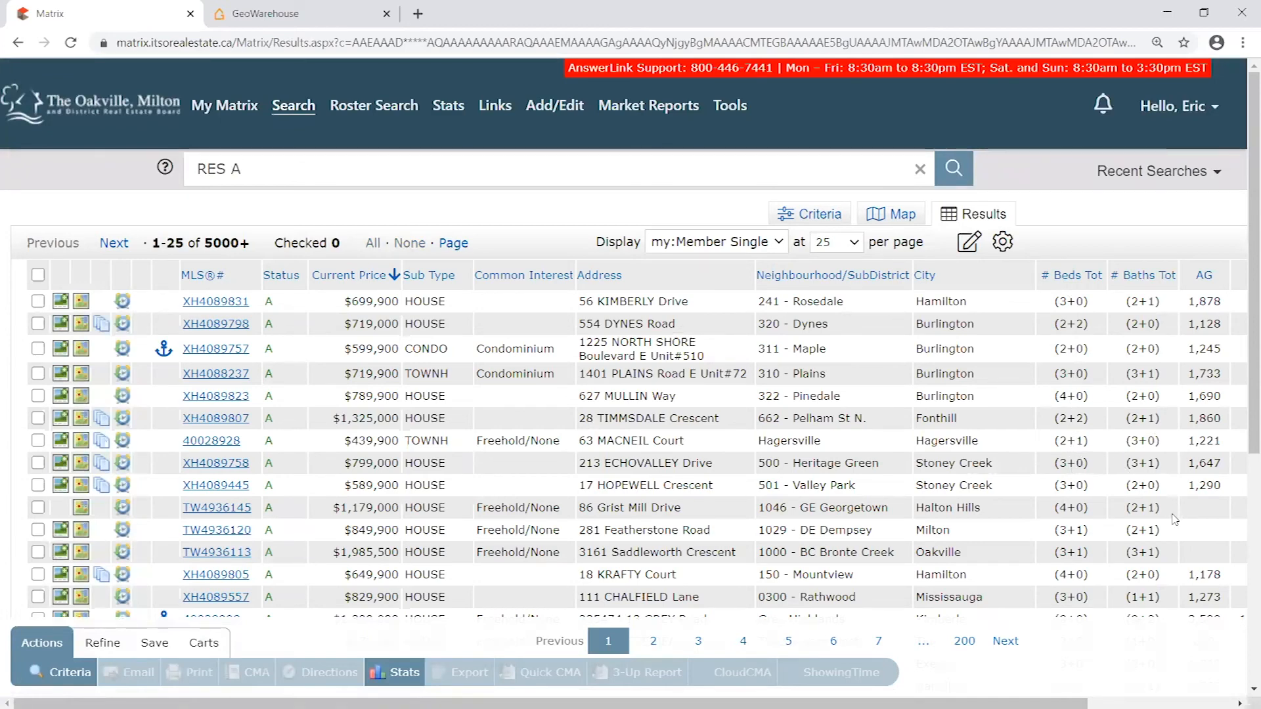
- Examine how the total bedroom and bathroom counts are displayed across the active residential listings
drag(1166, 532, 1049, 535)
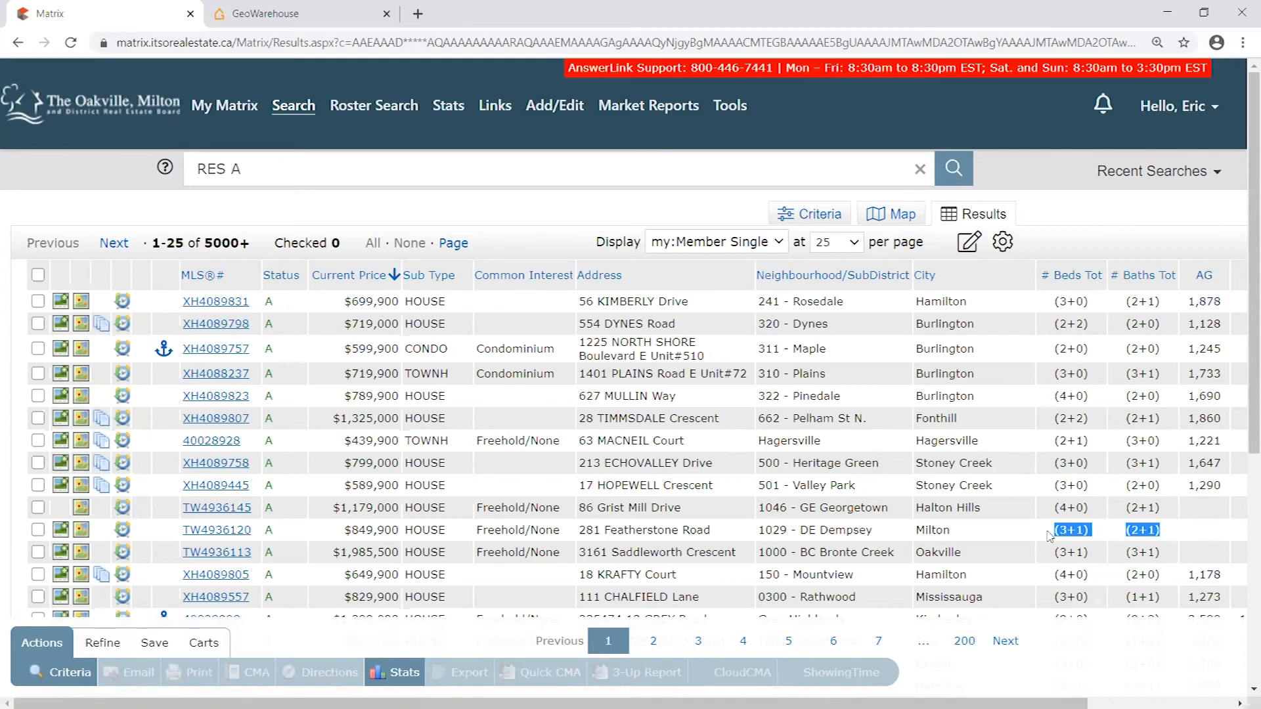
click(1148, 524)
scroll(1156, 460, down, 5)
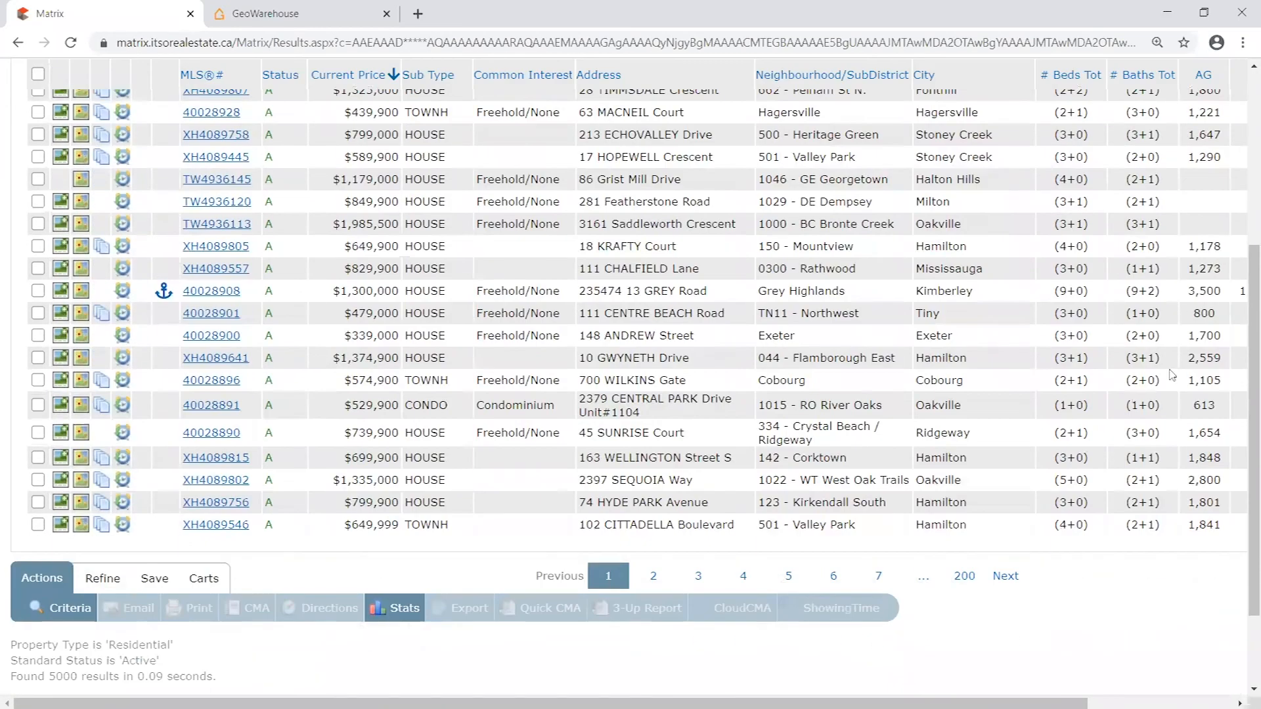
drag(1168, 361, 322, 364)
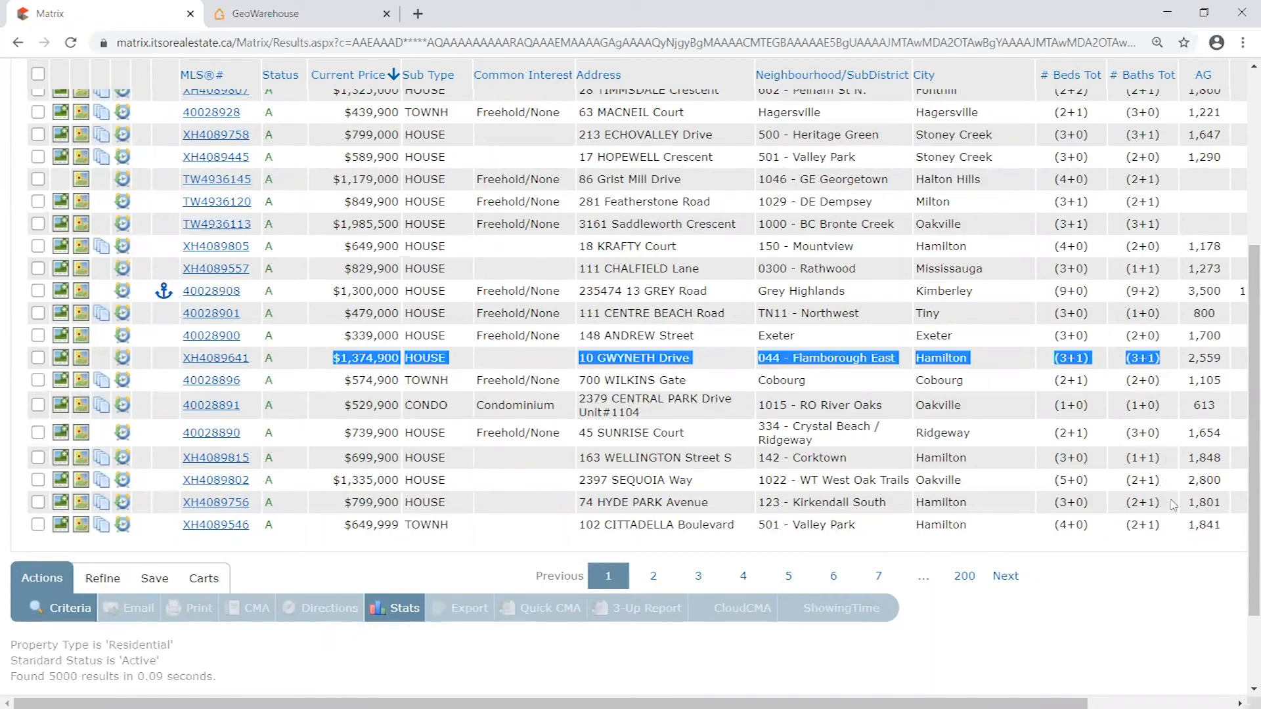
- Show 100 listings per page in the active residential results and scan their bedroom and bathroom totals
scroll(1047, 297, up, 1)
click(819, 210)
click(829, 273)
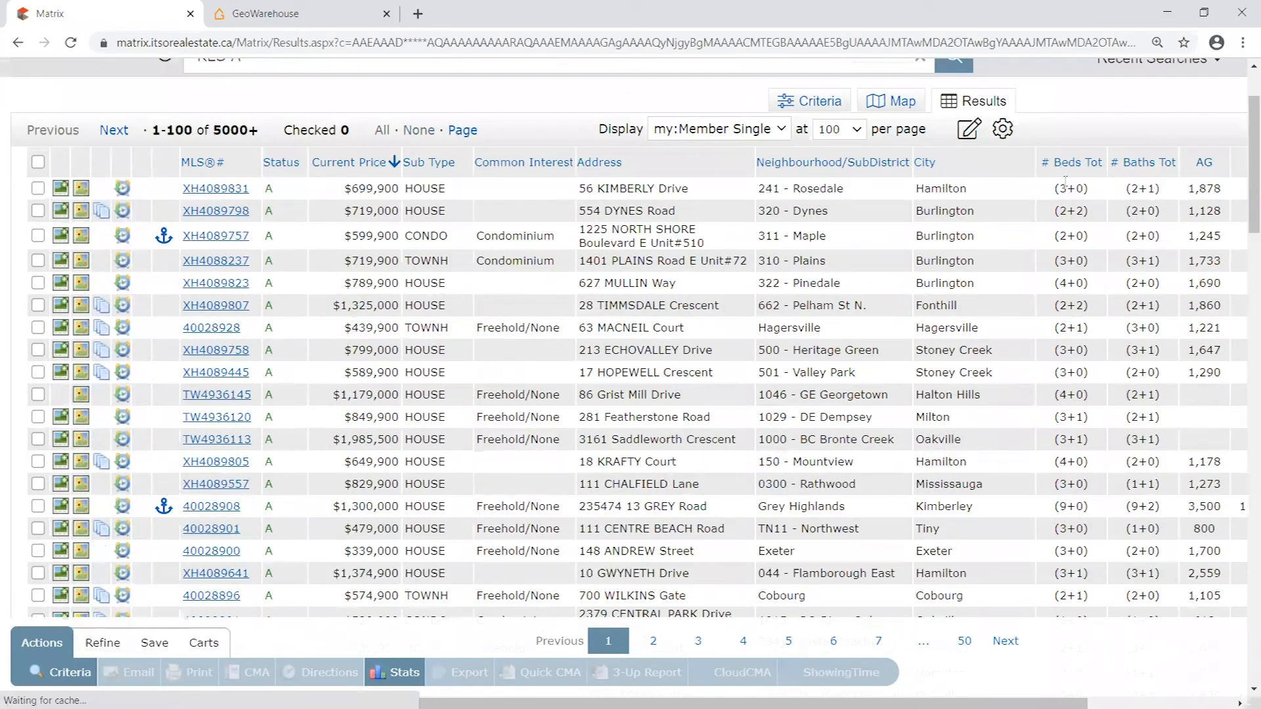
scroll(1128, 356, down, 1)
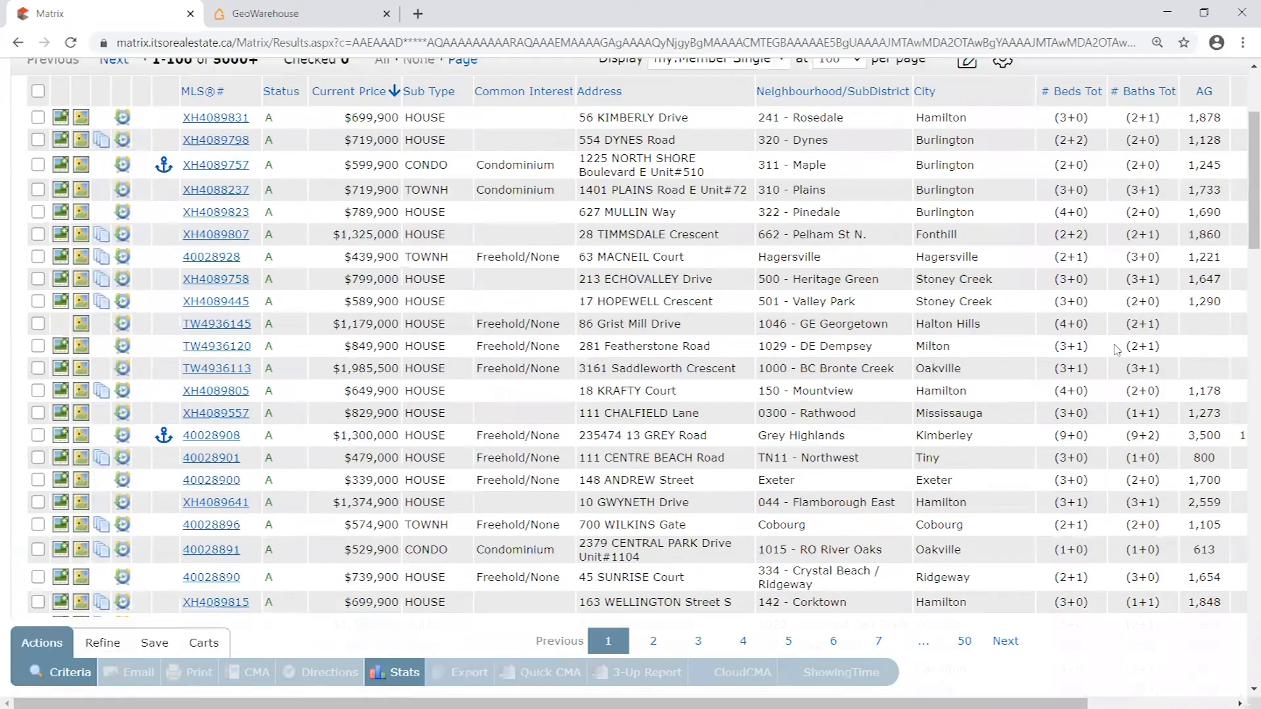
scroll(1124, 348, up, 2)
scroll(1113, 348, down, 1)
scroll(1113, 345, up, 1)
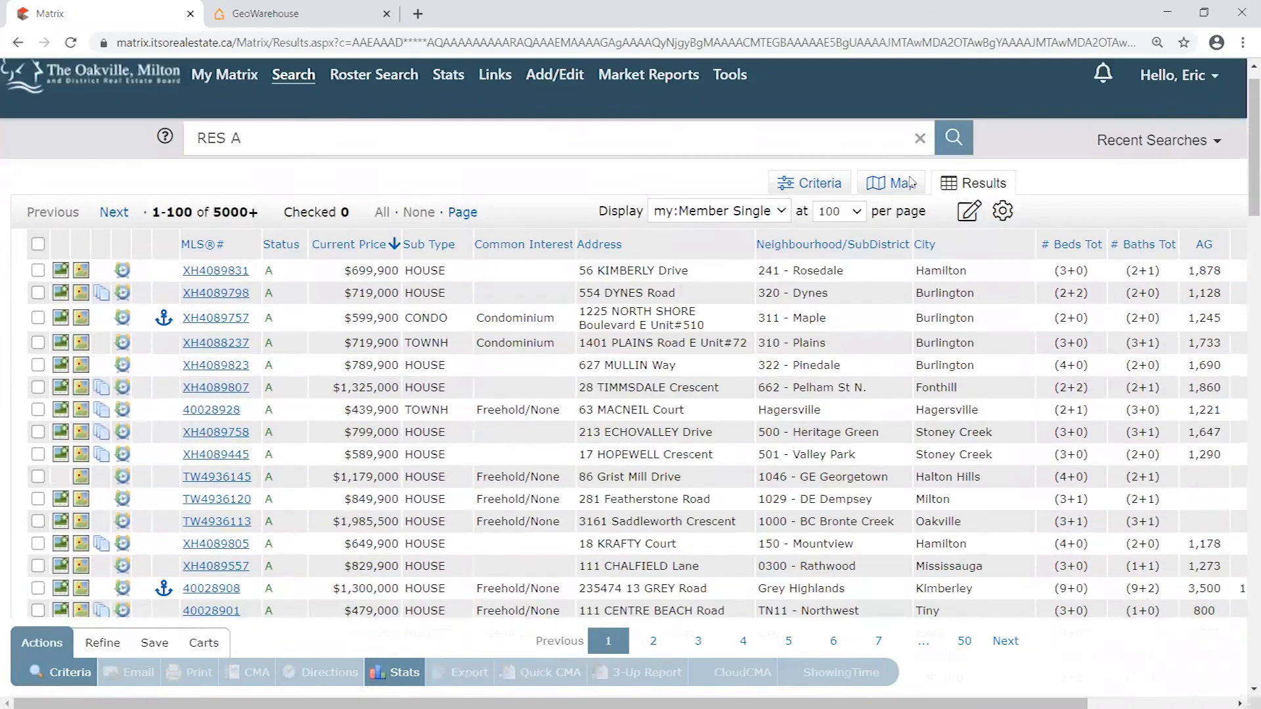
- Reopen the residential search criteria and review the available location, bedroom and bathroom fields
click(819, 184)
scroll(505, 466, down, 3)
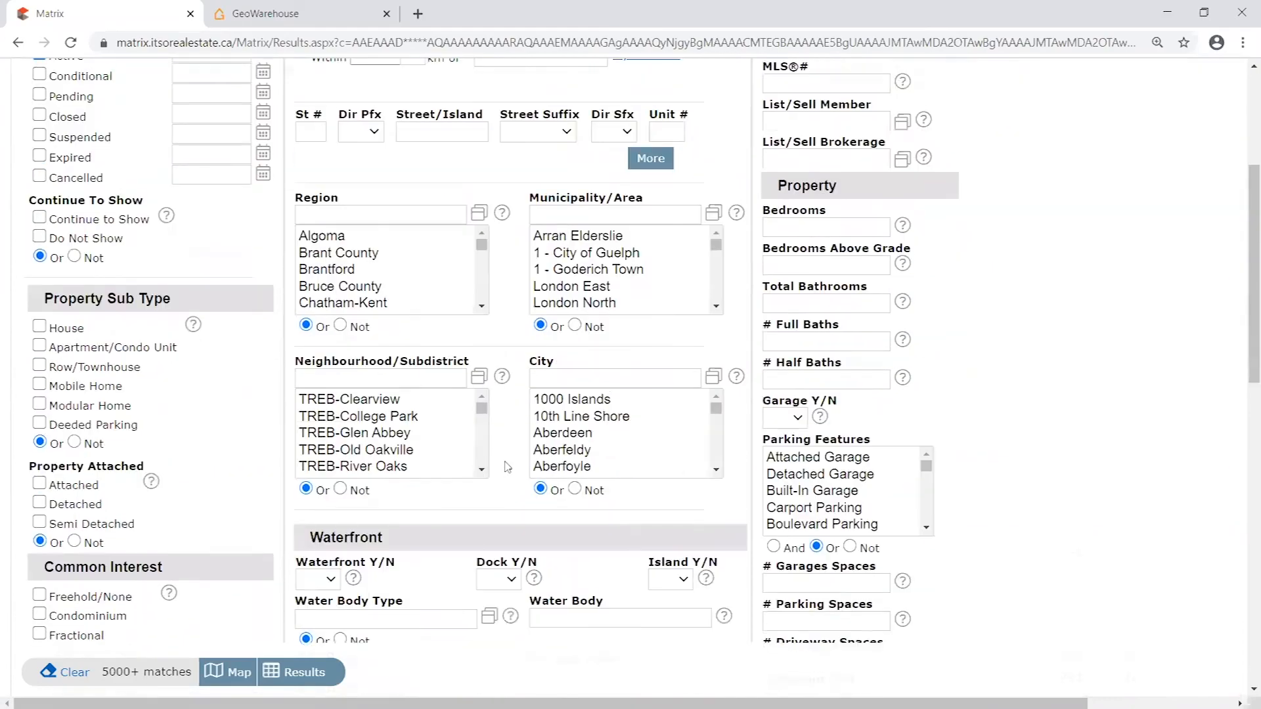
scroll(504, 466, down, 9)
scroll(1031, 497, up, 10)
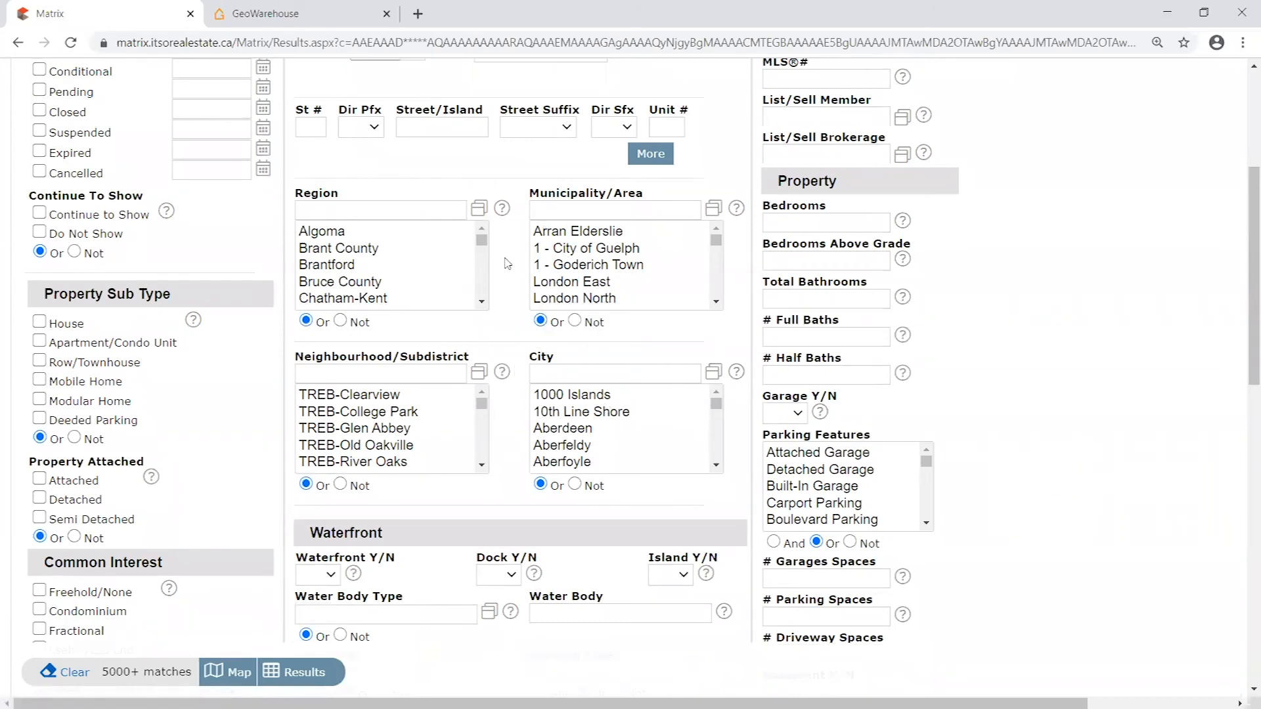
scroll(503, 221, up, 3)
- Return to the results and open the full details of the $765,000 Brampton townhouse listing
click(982, 214)
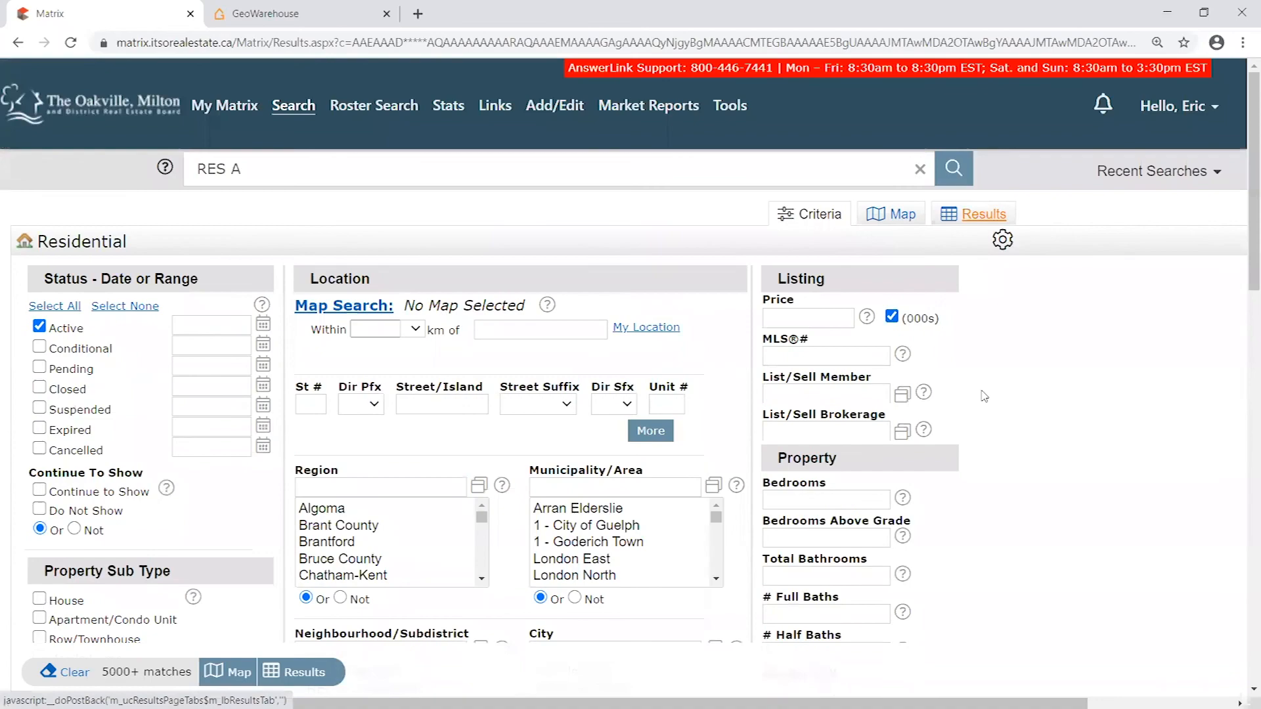
scroll(980, 427, down, 8)
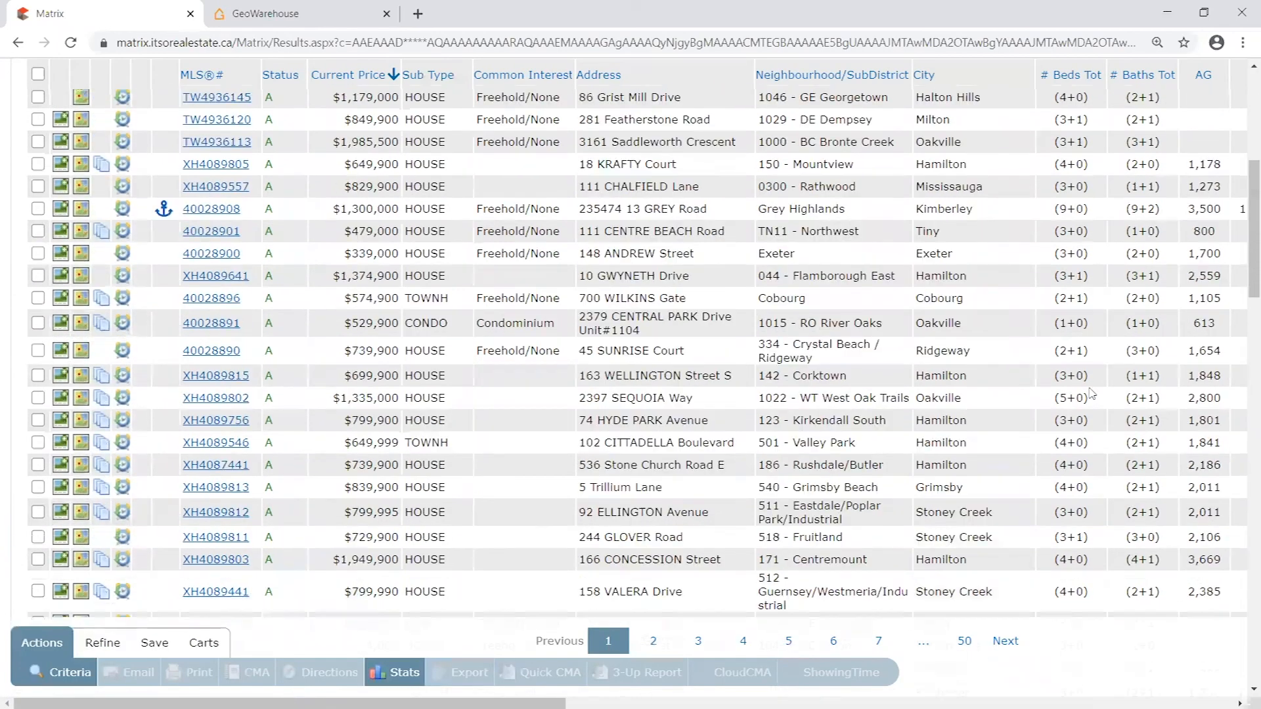
scroll(1160, 386, down, 4)
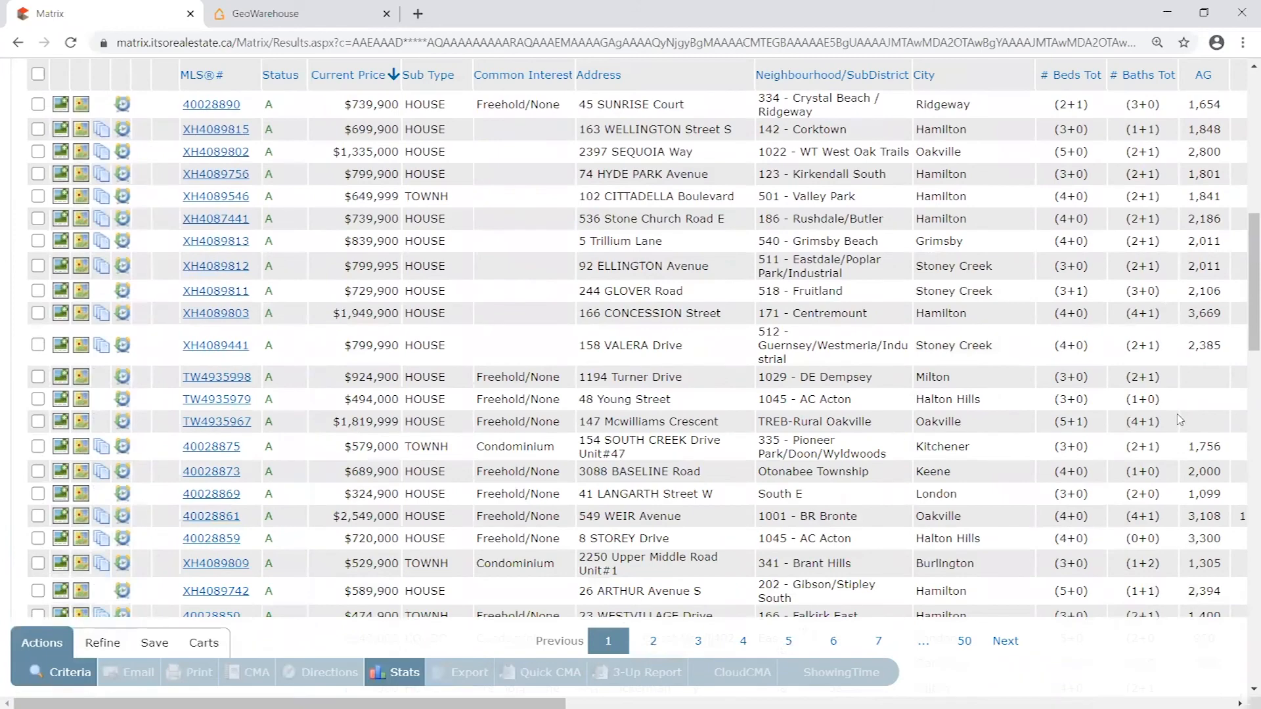
scroll(1006, 407, down, 3)
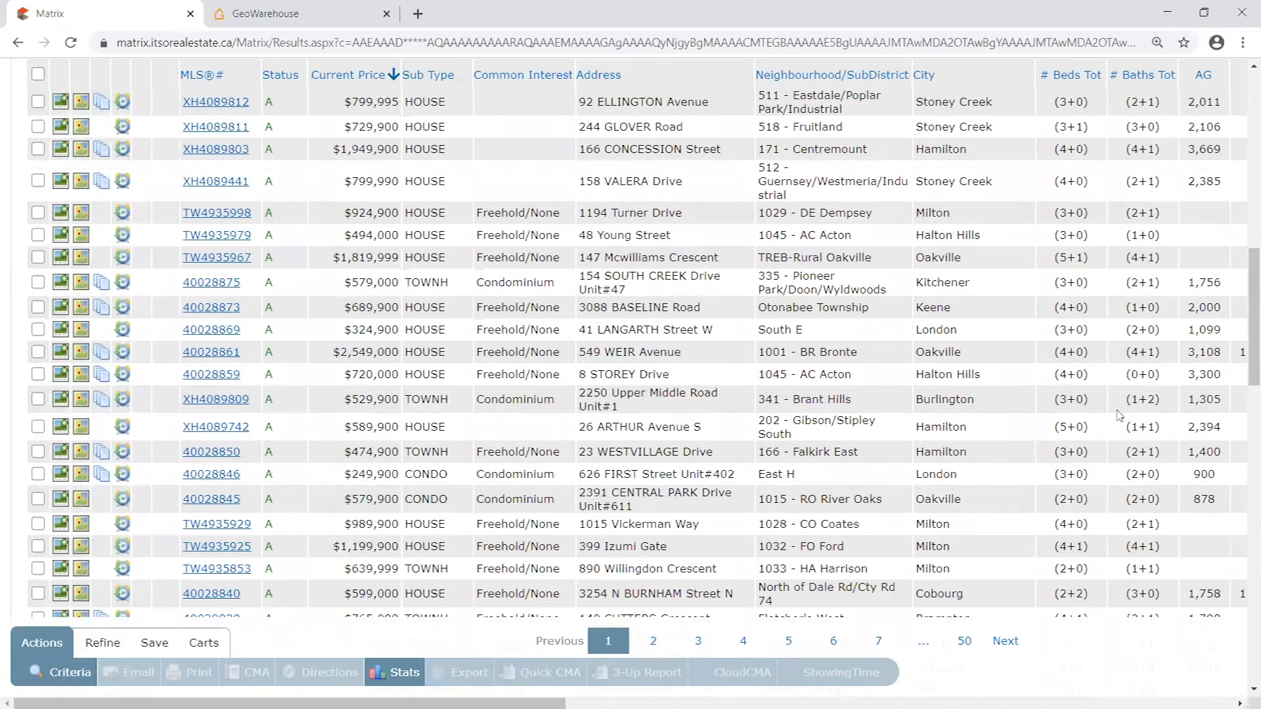
scroll(1144, 397, down, 3)
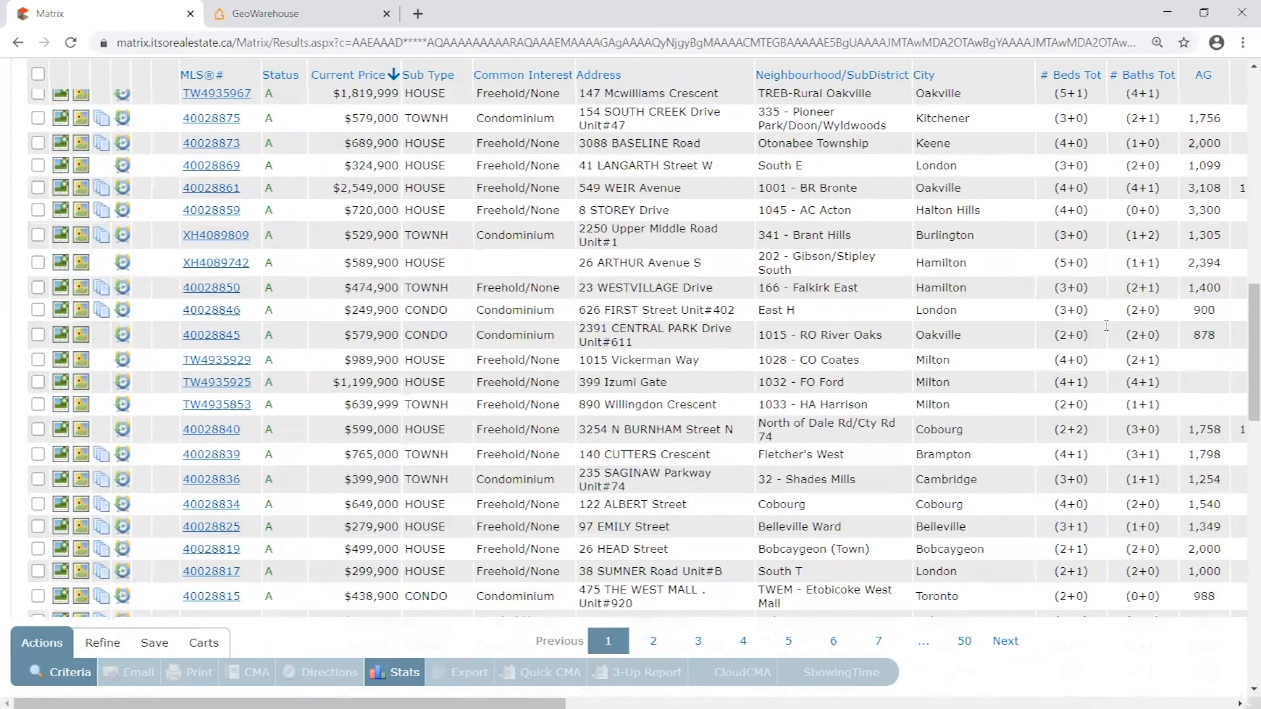
scroll(1107, 389, down, 3)
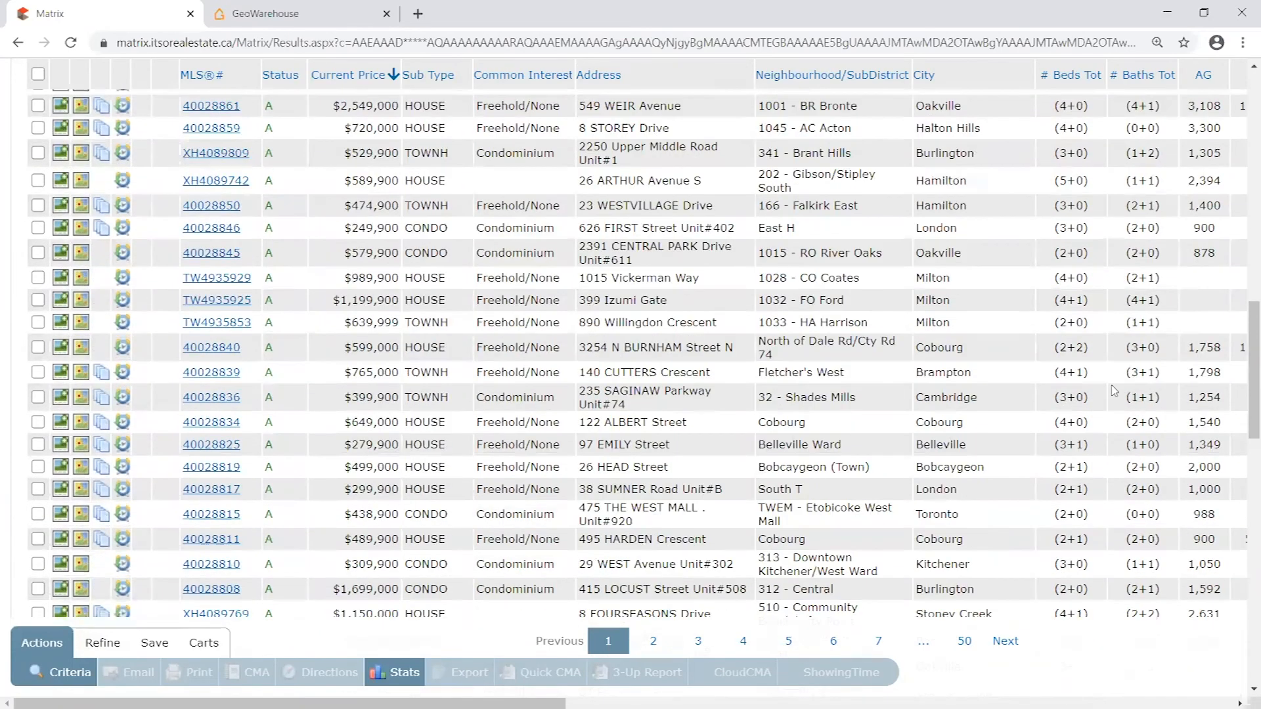
drag(1161, 290, 179, 292)
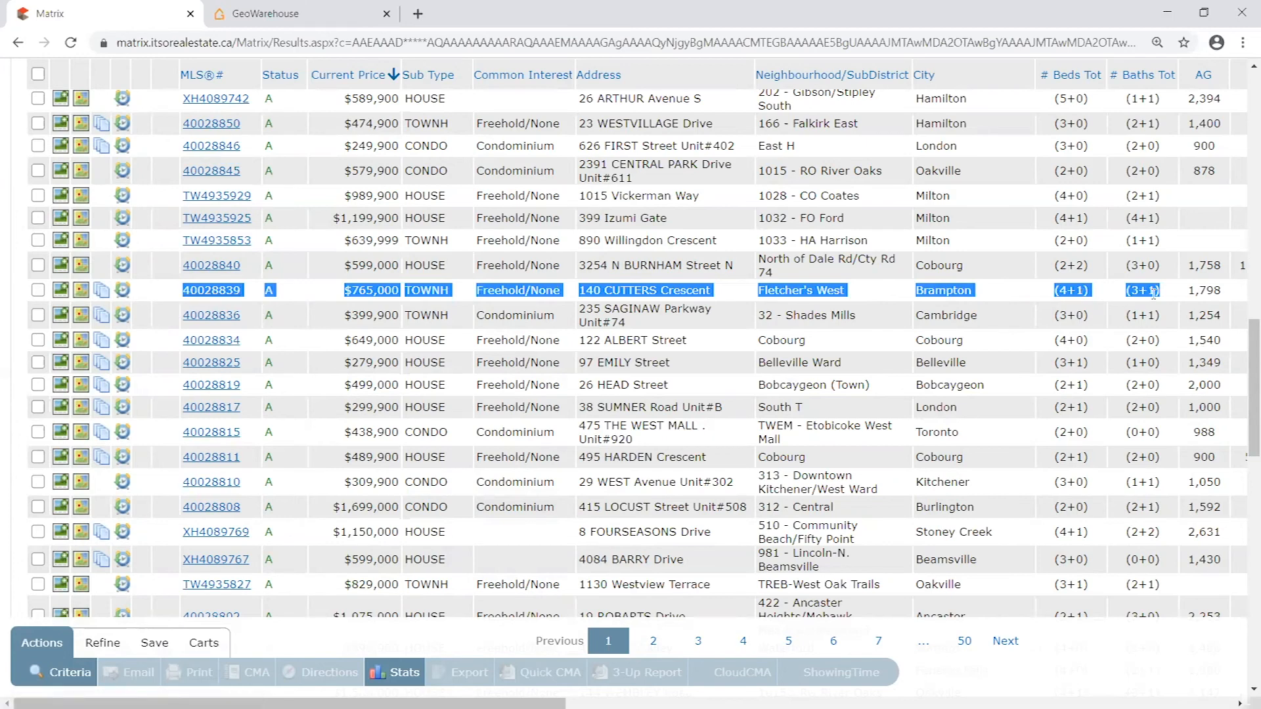
click(212, 291)
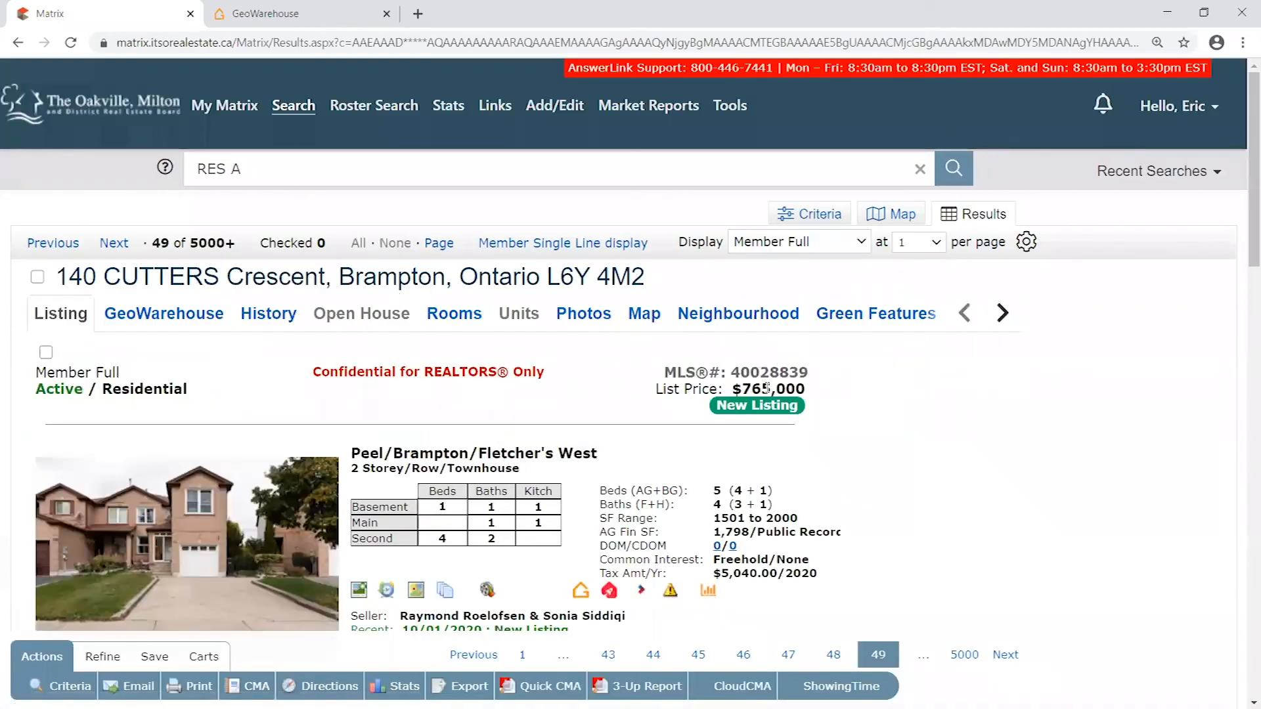
- Examine the Beds (AG+BG) and Baths (F+H) labels in the townhouse listing's summary
scroll(781, 381, down, 2)
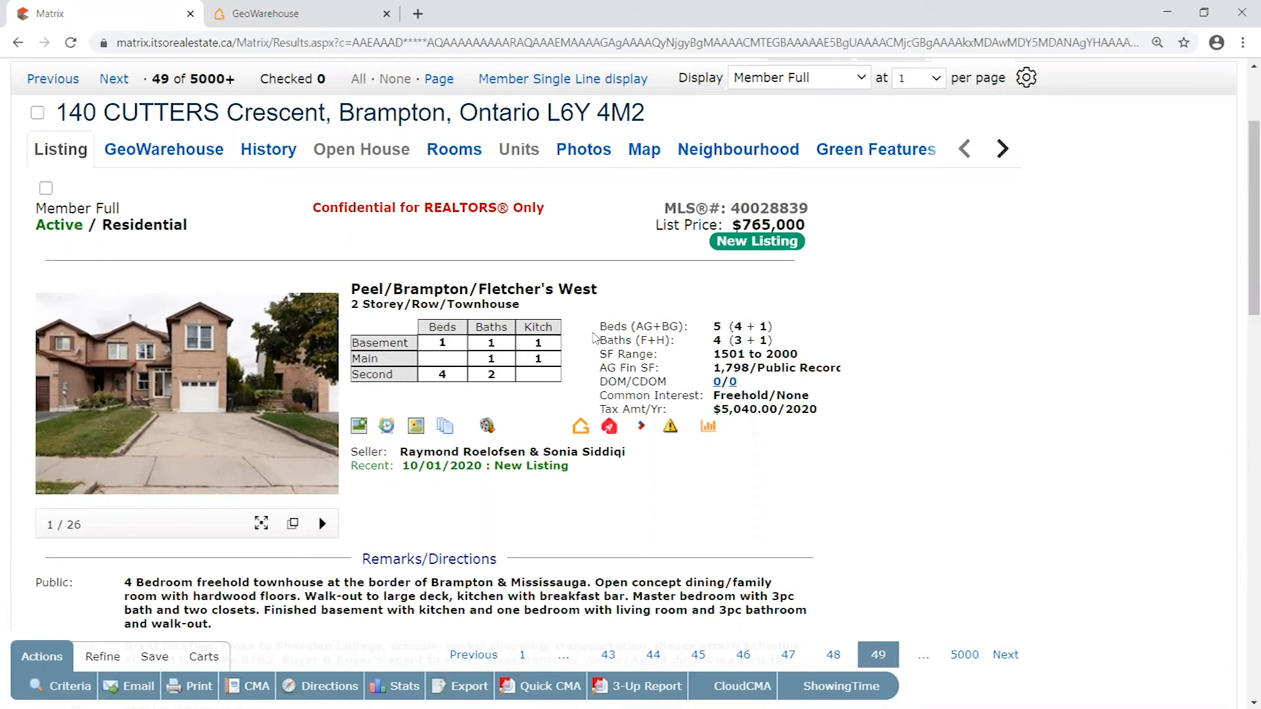
drag(601, 325, 665, 340)
click(682, 353)
drag(631, 326, 672, 340)
click(690, 354)
- Examine how the townhouse's total bedroom count is divided into above-grade and below-grade bedrooms
double_click(717, 324)
double_click(738, 325)
double_click(643, 325)
click(739, 327)
double_click(739, 326)
click(762, 326)
double_click(763, 326)
drag(662, 326, 695, 328)
mouse_move(765, 325)
mouse_down()
mouse_move(719, 326)
mouse_move(743, 327)
mouse_up()
click(804, 291)
drag(742, 326, 768, 327)
click(770, 324)
drag(768, 325, 747, 327)
click(775, 324)
drag(769, 322, 747, 324)
click(774, 339)
- Examine how the townhouse's total bathroom count is divided into full and half baths
double_click(644, 339)
double_click(660, 339)
double_click(739, 340)
double_click(763, 340)
double_click(718, 341)
drag(769, 341, 734, 341)
click(769, 340)
double_click(762, 340)
click(780, 339)
- Open the townhouse's room details and examine the piece counts entered as room features for its bathrooms
click(455, 150)
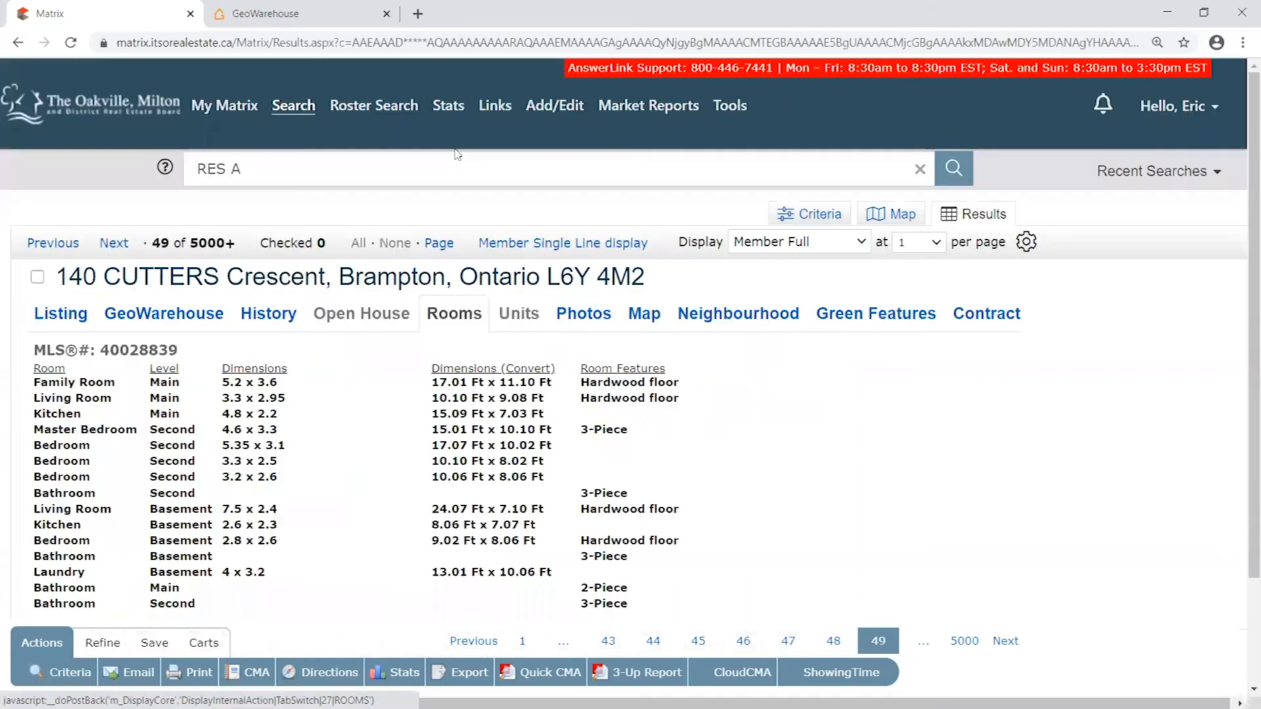
scroll(403, 358, down, 1)
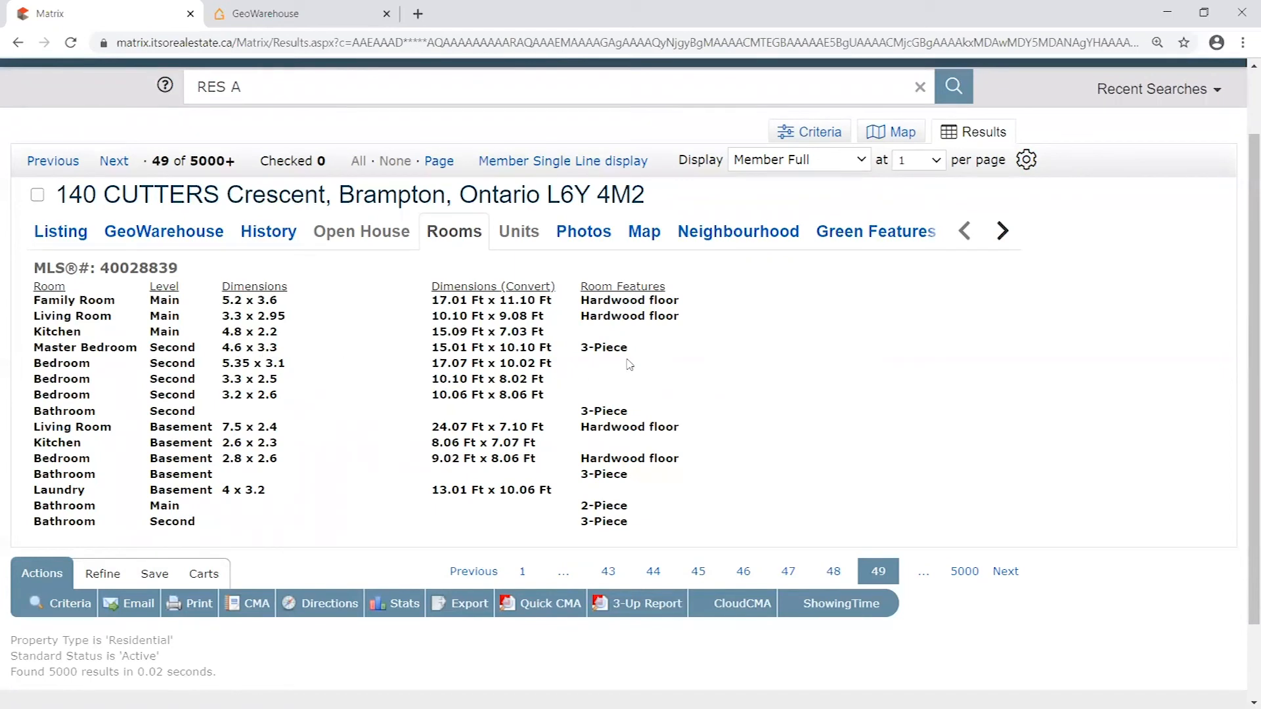
drag(584, 347, 638, 351)
click(591, 410)
drag(581, 411, 635, 412)
drag(581, 476, 638, 477)
mouse_move(582, 506)
mouse_down()
mouse_move(635, 512)
mouse_move(581, 505)
mouse_up()
click(599, 458)
- Compare the levels of the second-floor bedrooms with those of the basement bedroom and bathroom in the room list
double_click(47, 363)
drag(42, 379, 91, 395)
drag(51, 347, 103, 348)
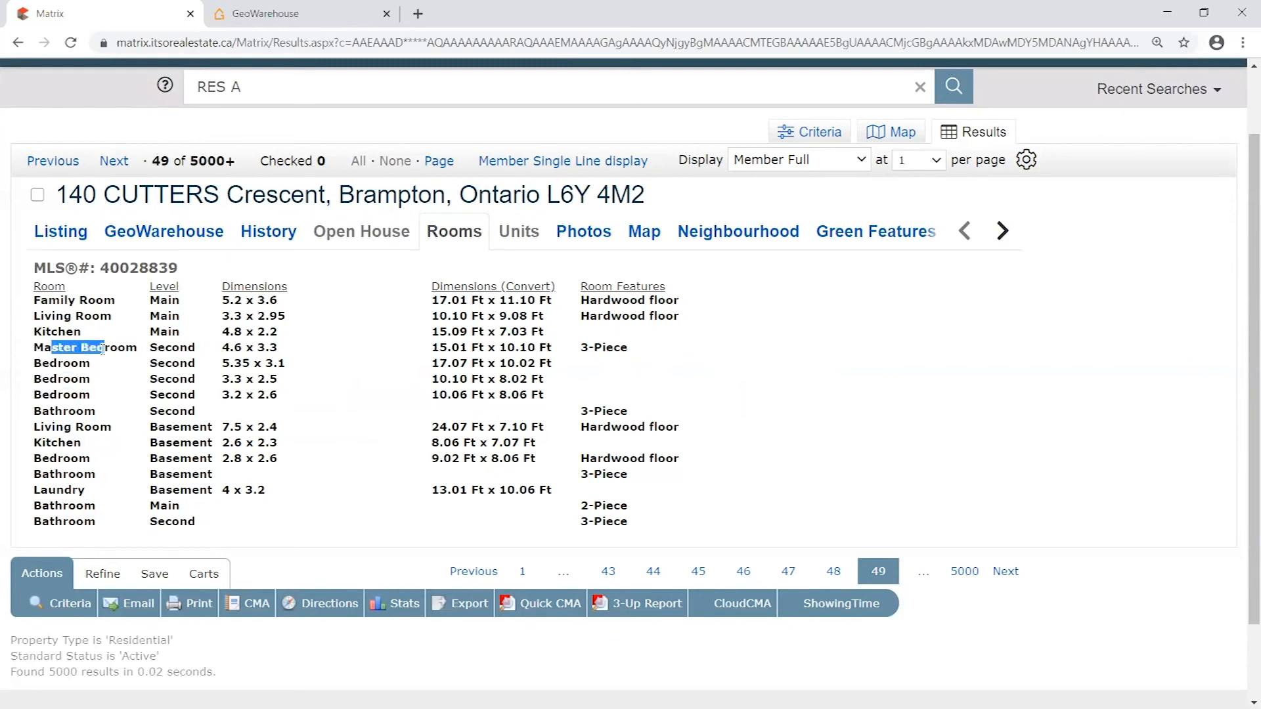
drag(43, 458, 79, 458)
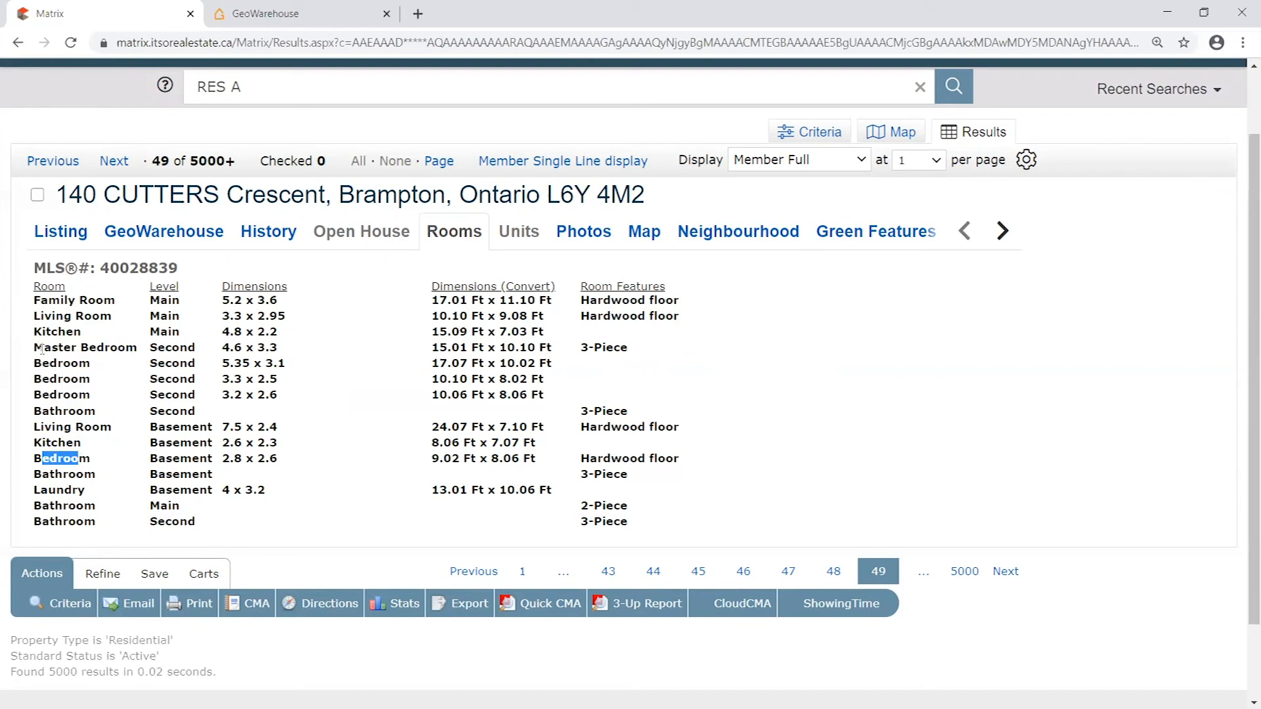
drag(34, 347, 205, 397)
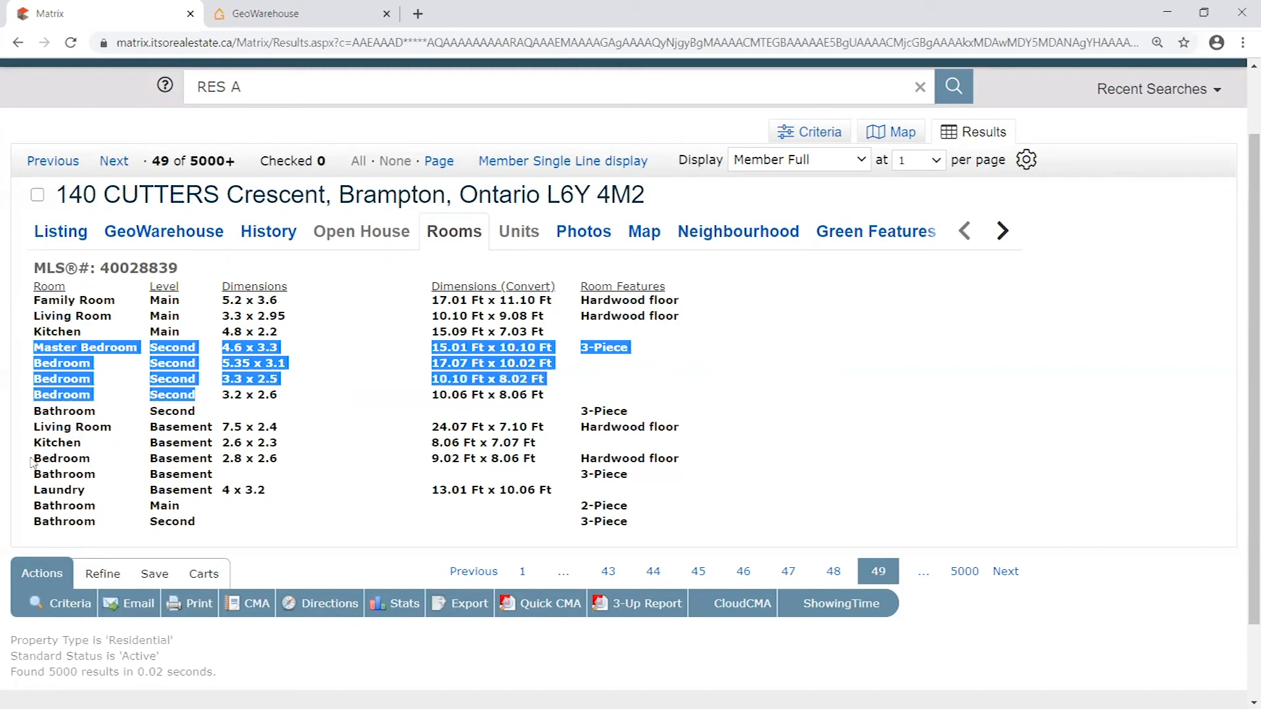
drag(35, 458, 147, 465)
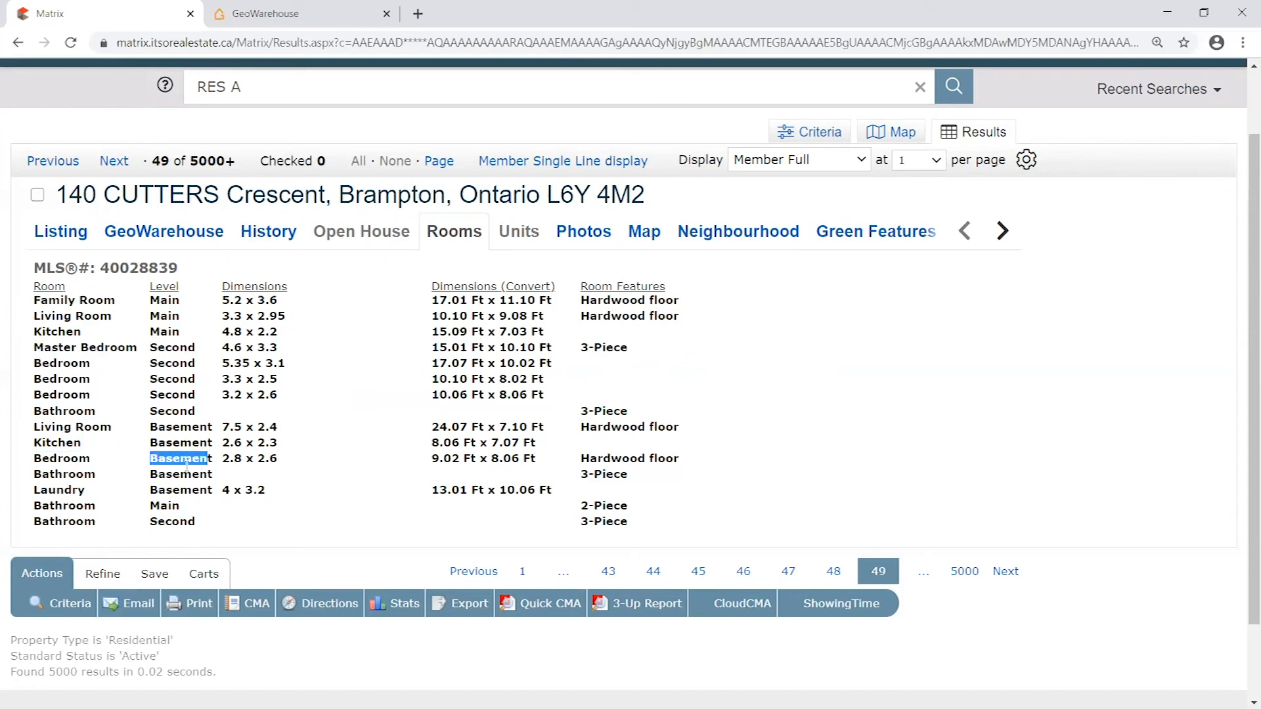
drag(195, 412, 41, 363)
drag(196, 394, 27, 353)
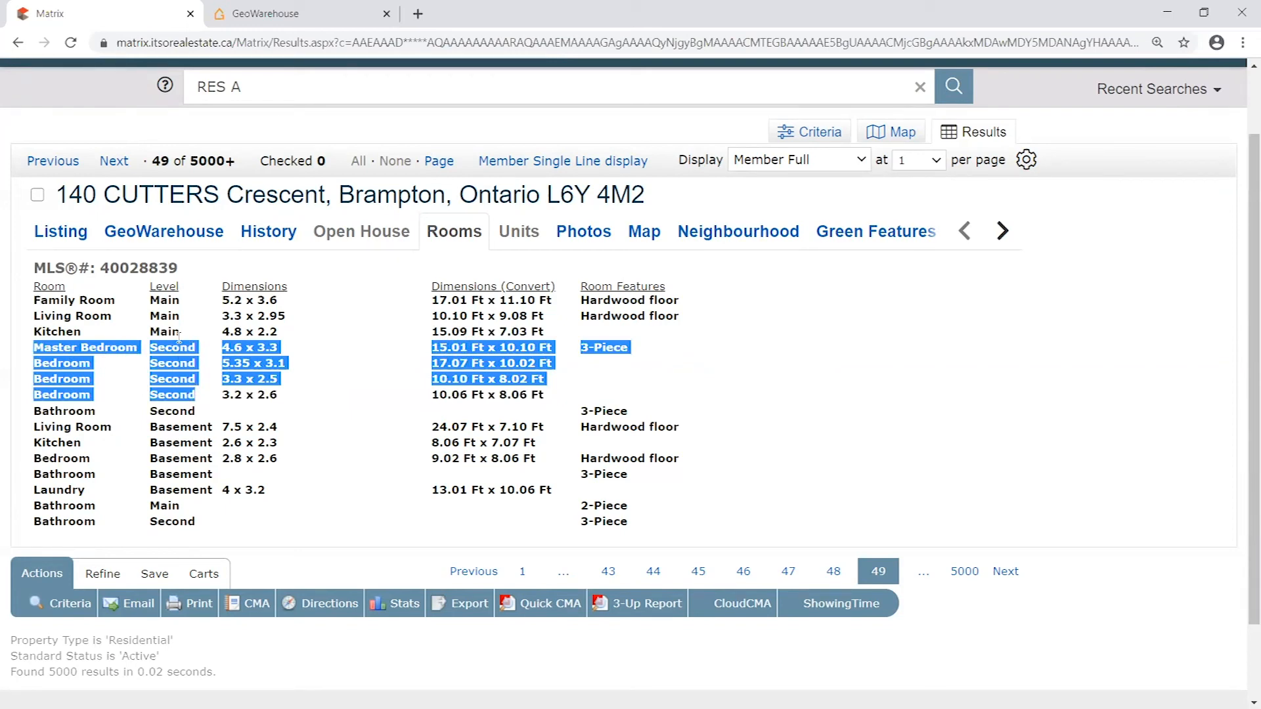
click(203, 472)
drag(203, 472, 124, 473)
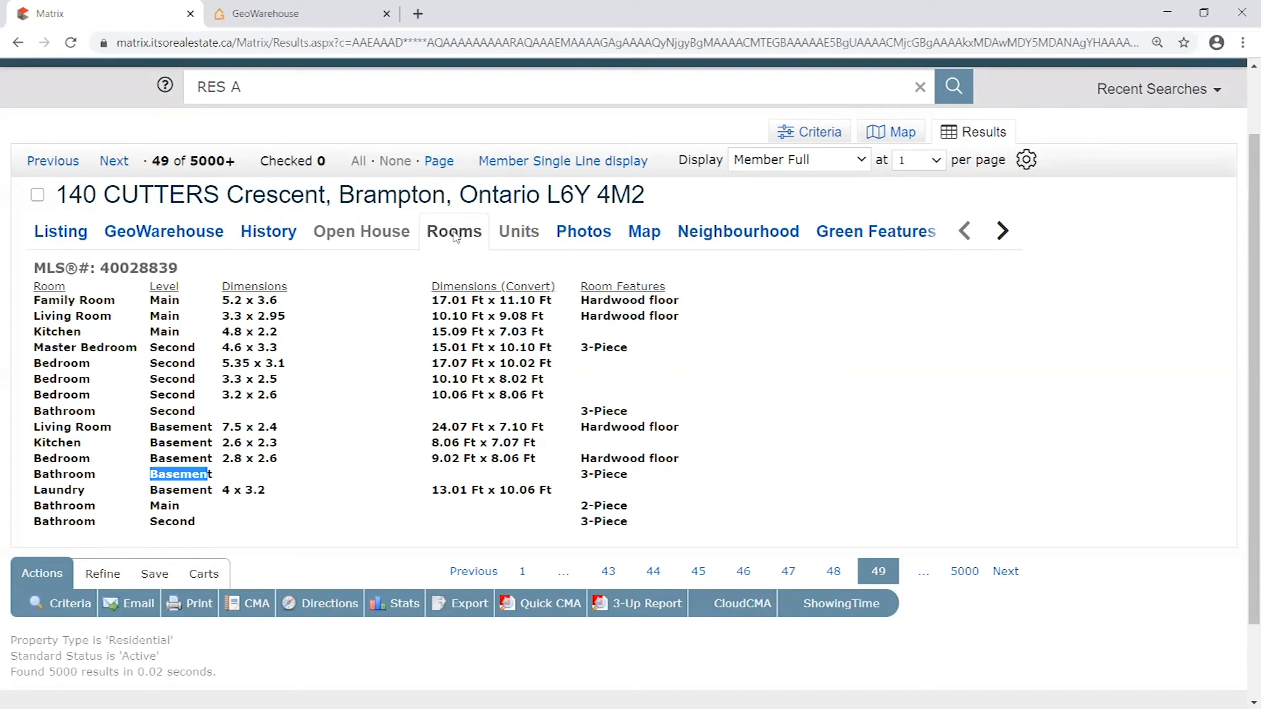
- Return to the full listing view and check the bed and bath summaries of the neighbouring listings
click(82, 243)
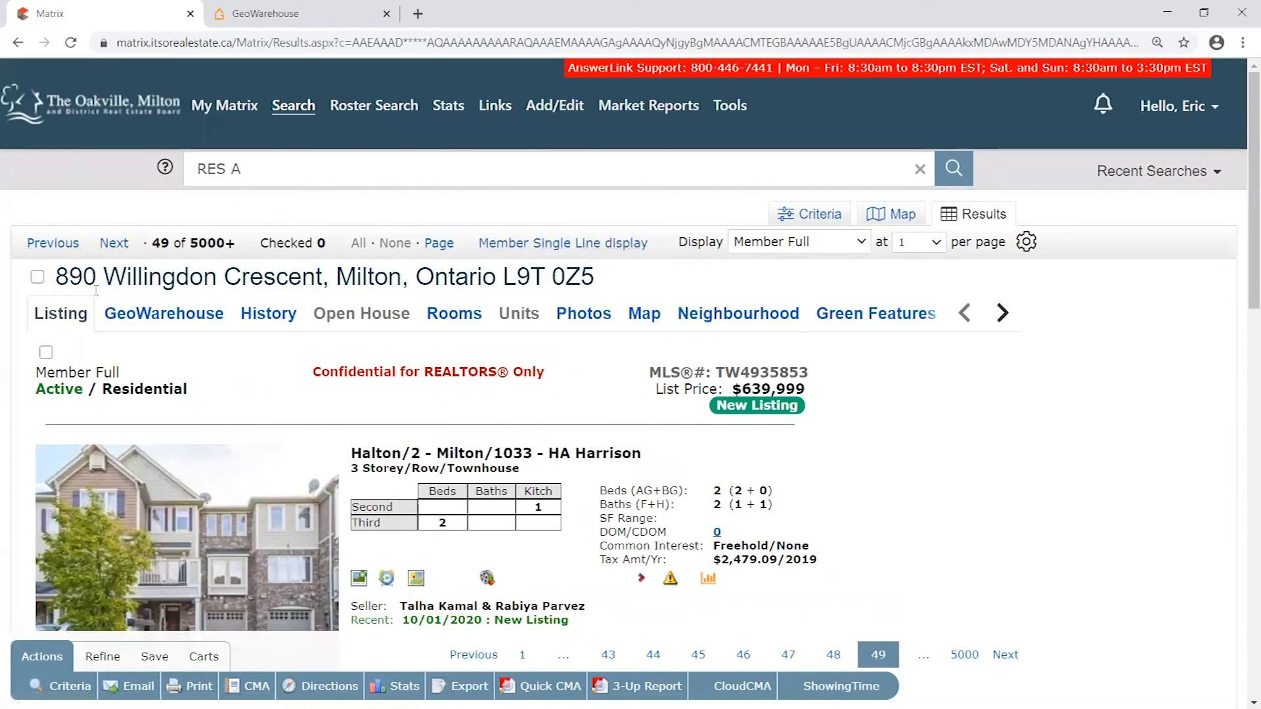
click(115, 244)
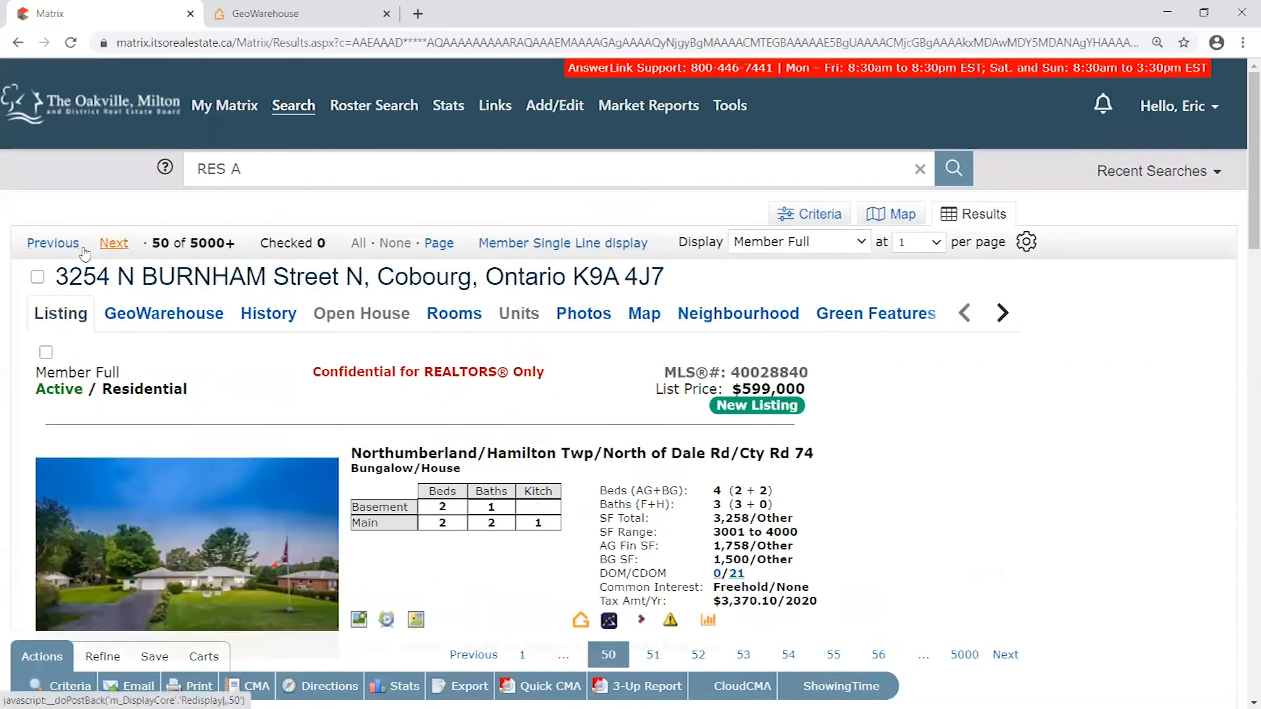
click(73, 243)
click(73, 243)
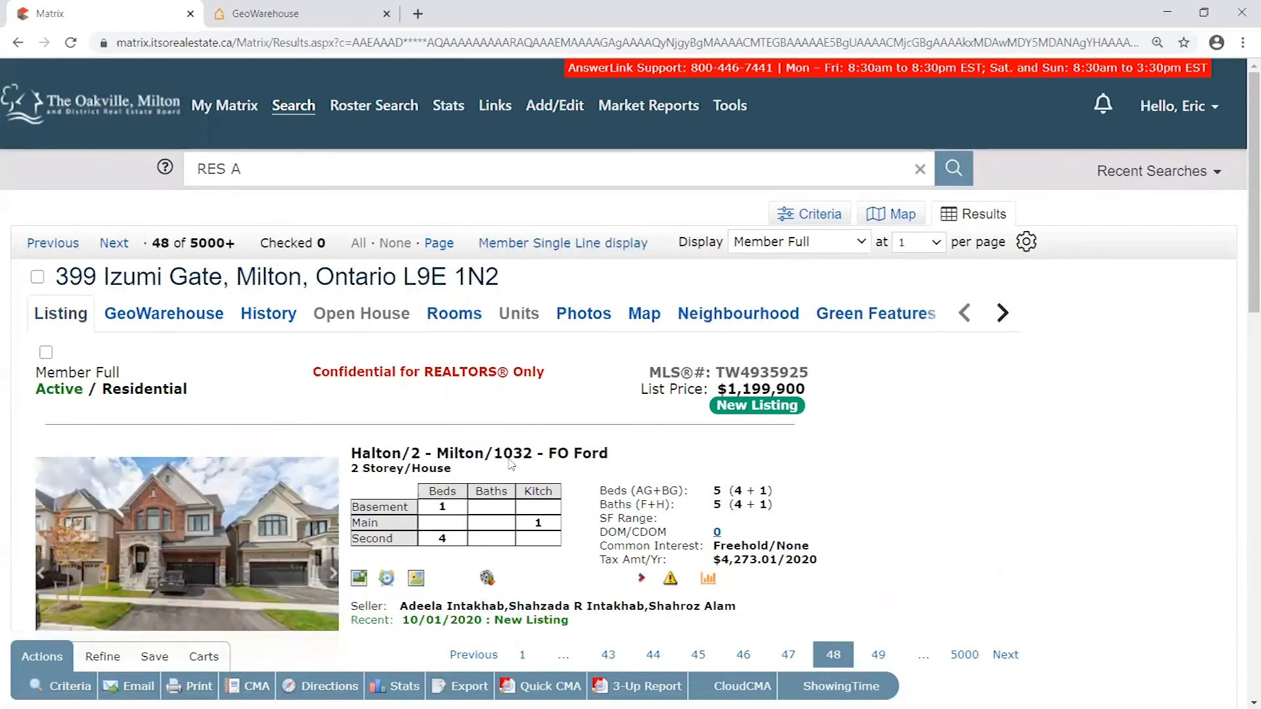
drag(727, 492, 778, 492)
click(825, 448)
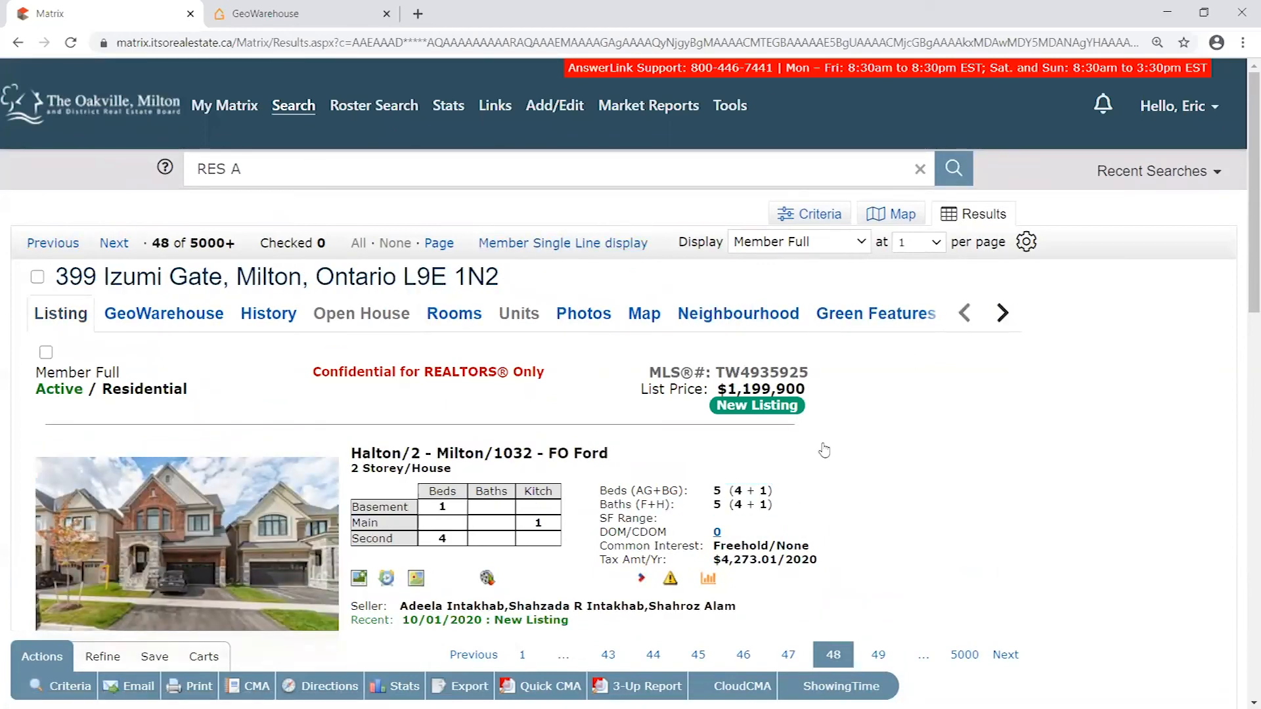
- Go back to the single-line results and scan the bedroom and bathroom totals further down the list
click(575, 244)
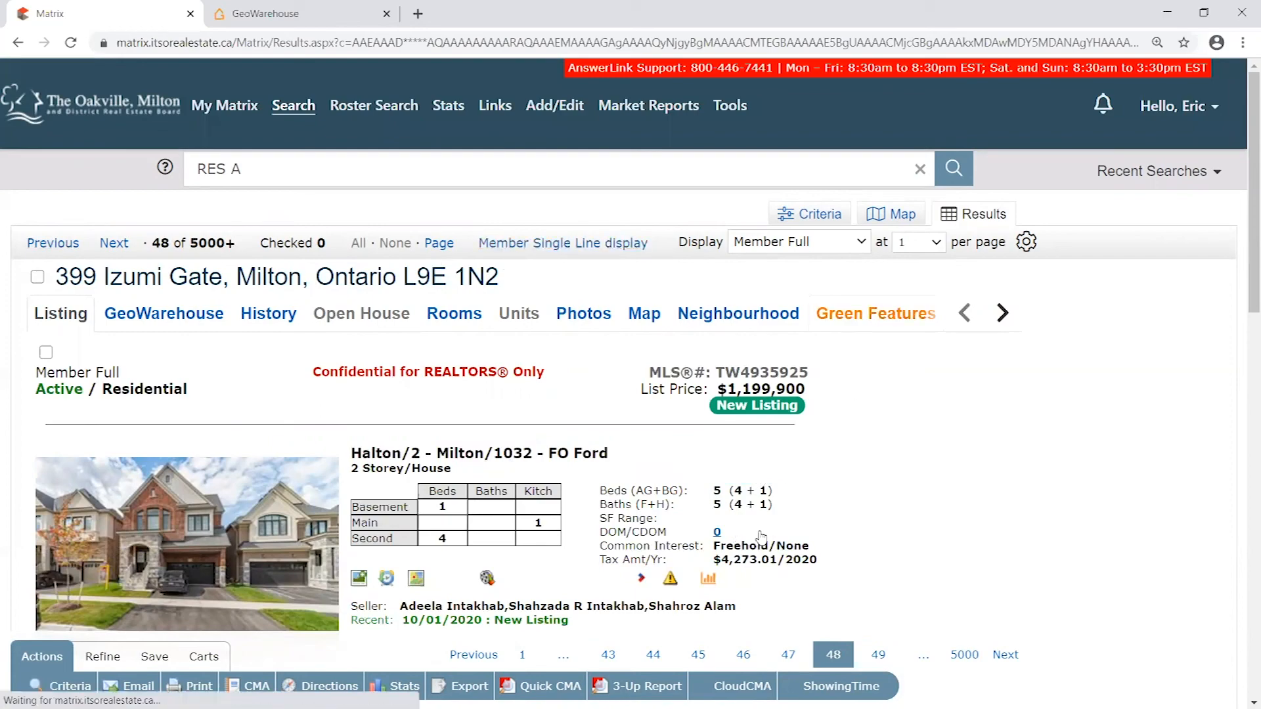
scroll(468, 421, down, 12)
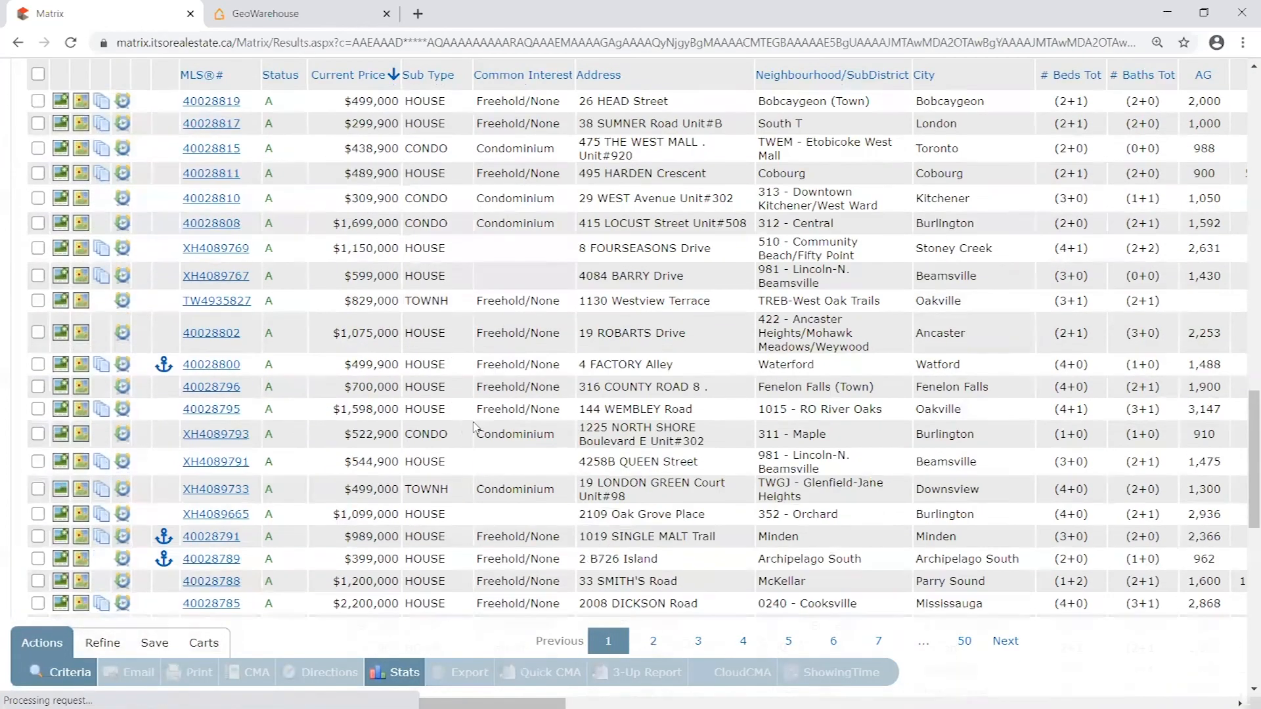
scroll(469, 422, down, 1)
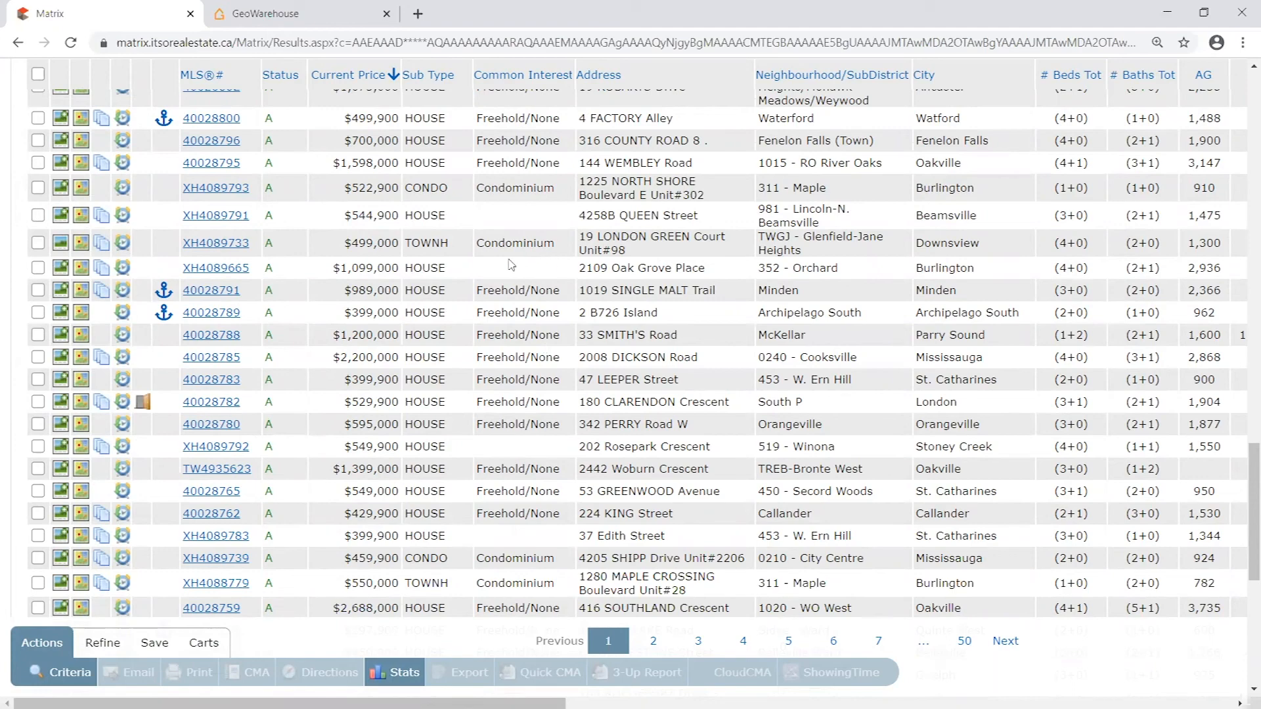
scroll(544, 315, up, 15)
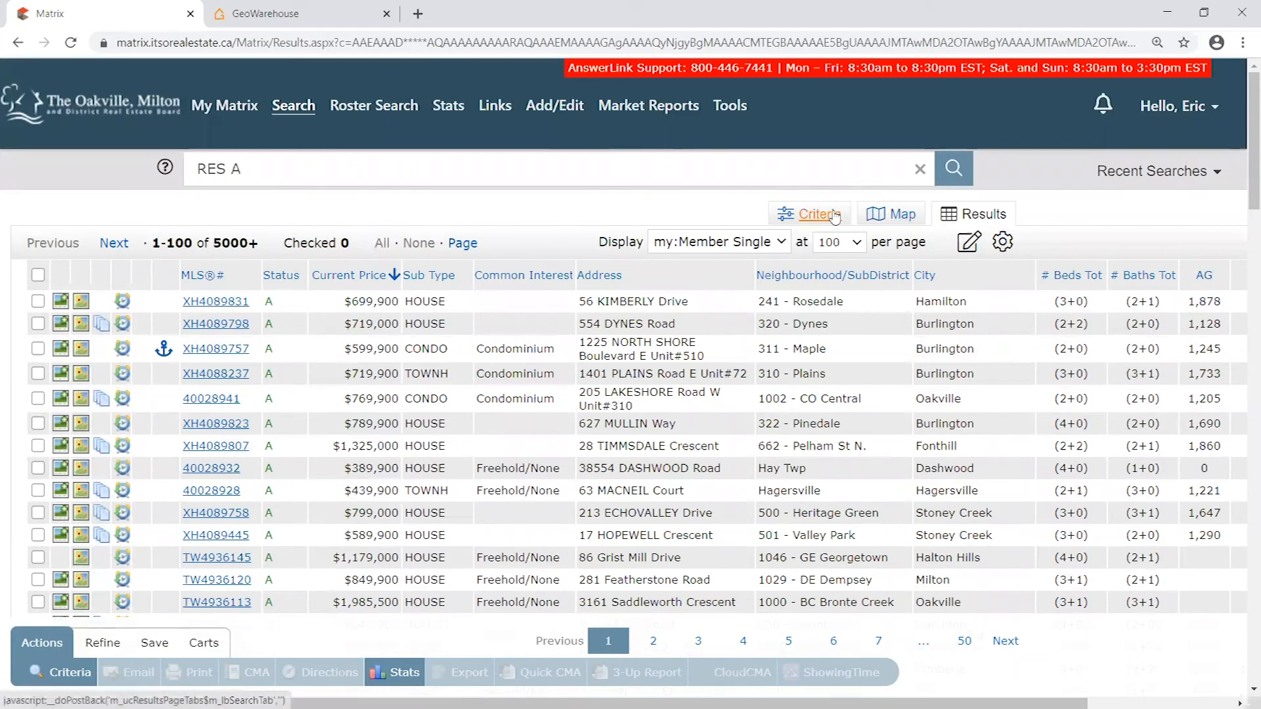
- Open the saved incomplete residential listing for editing in the Residential Add/Edit form
mouse_move(573, 113)
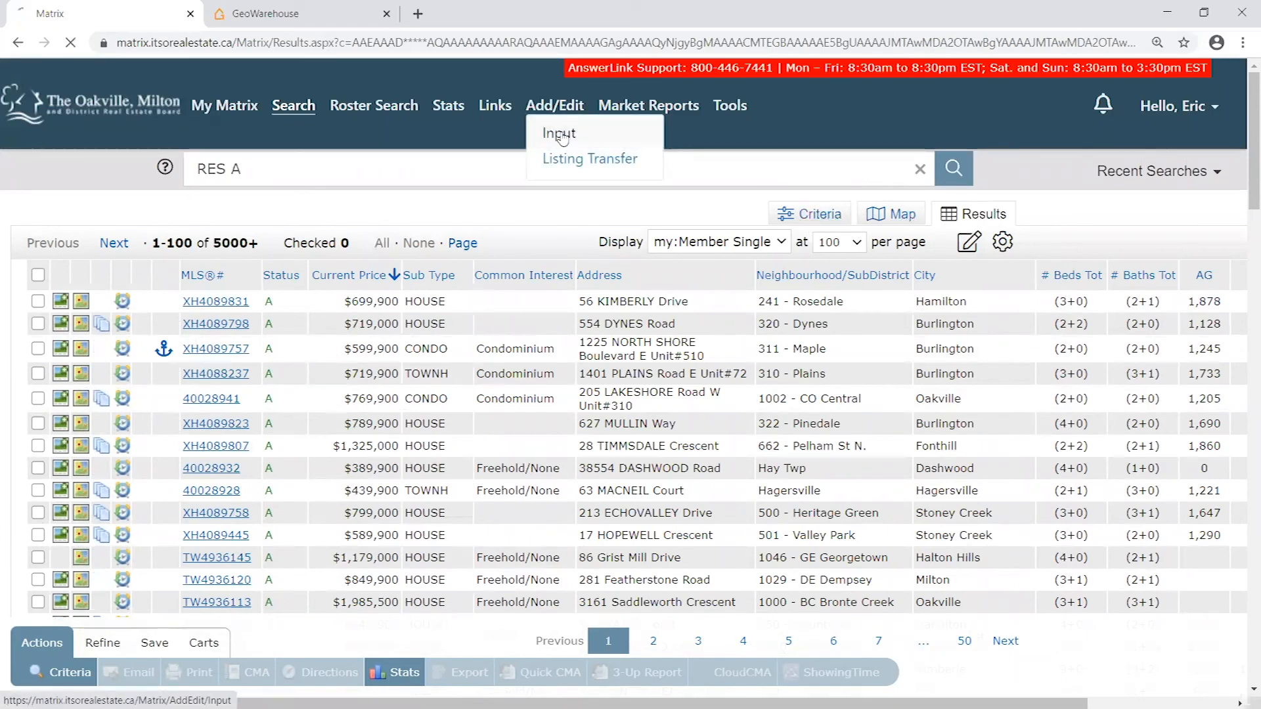
click(560, 134)
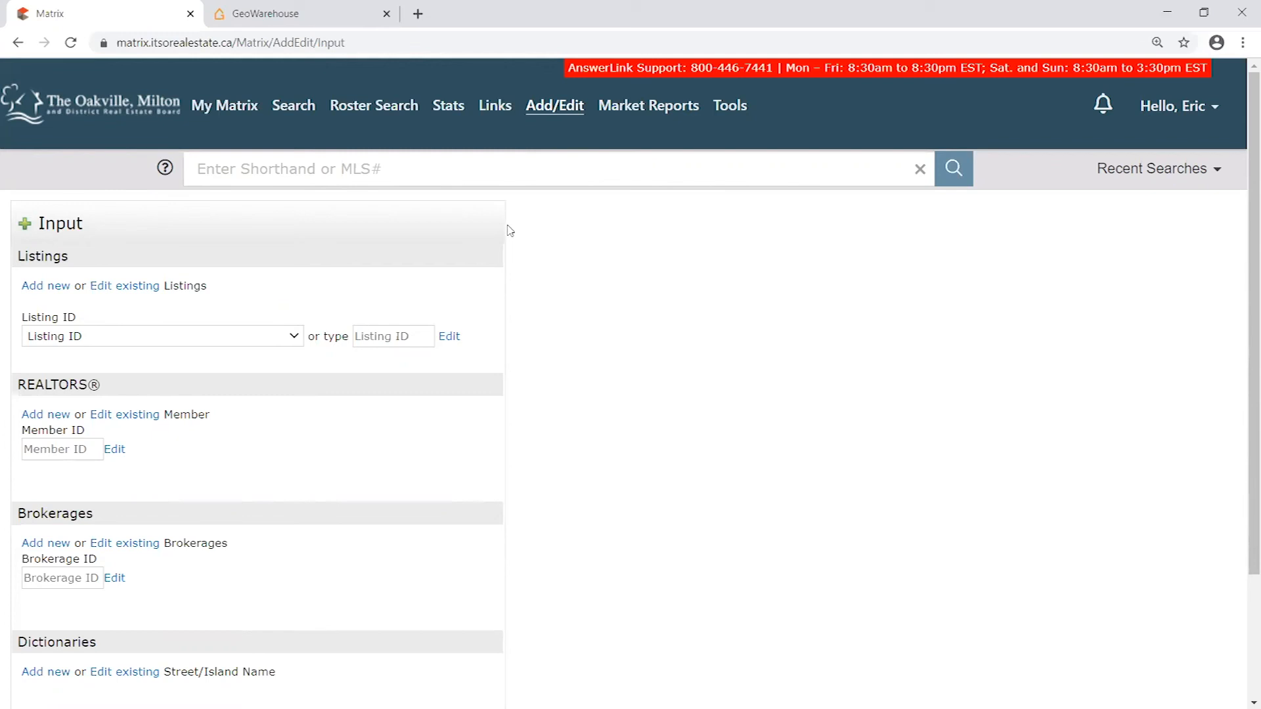
click(116, 336)
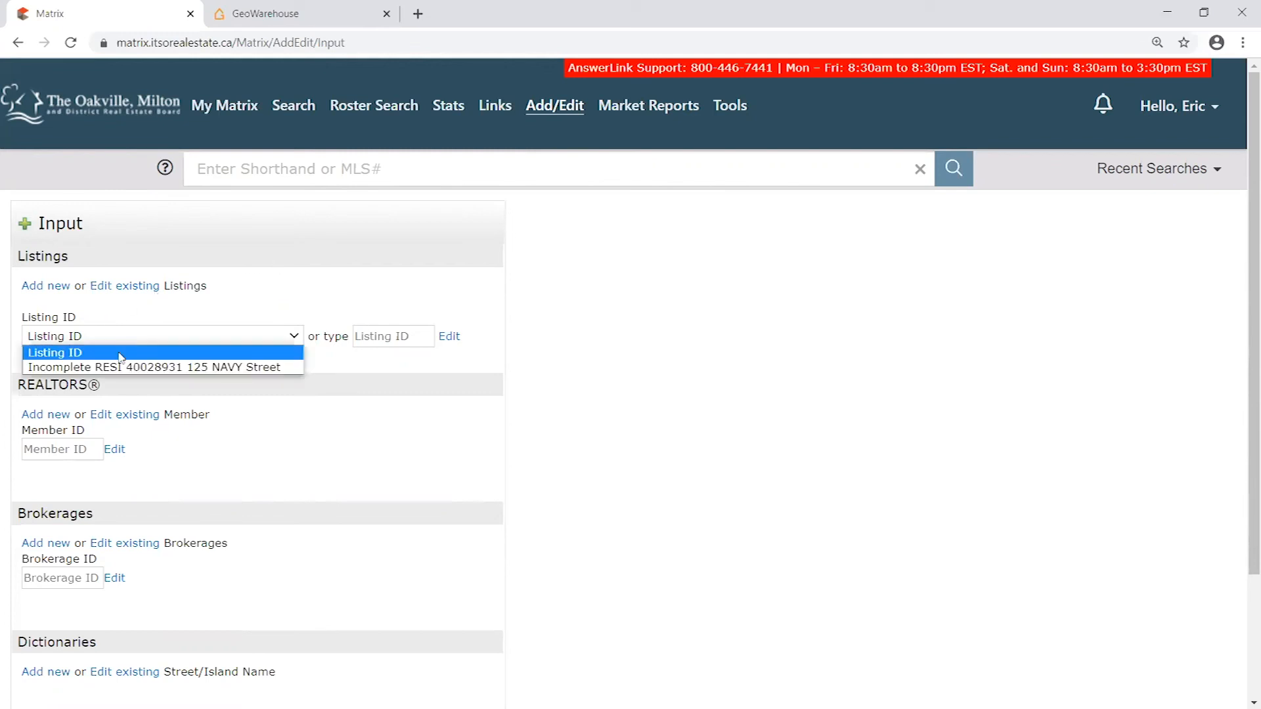
click(122, 363)
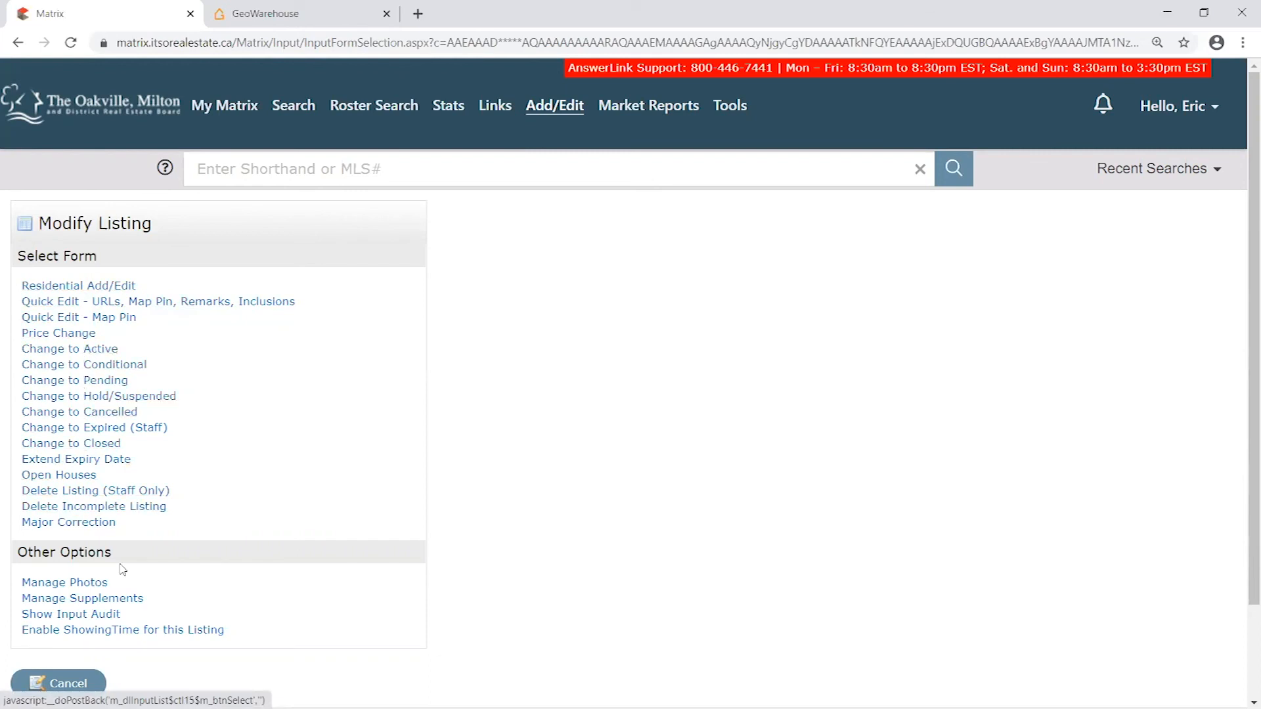
click(98, 287)
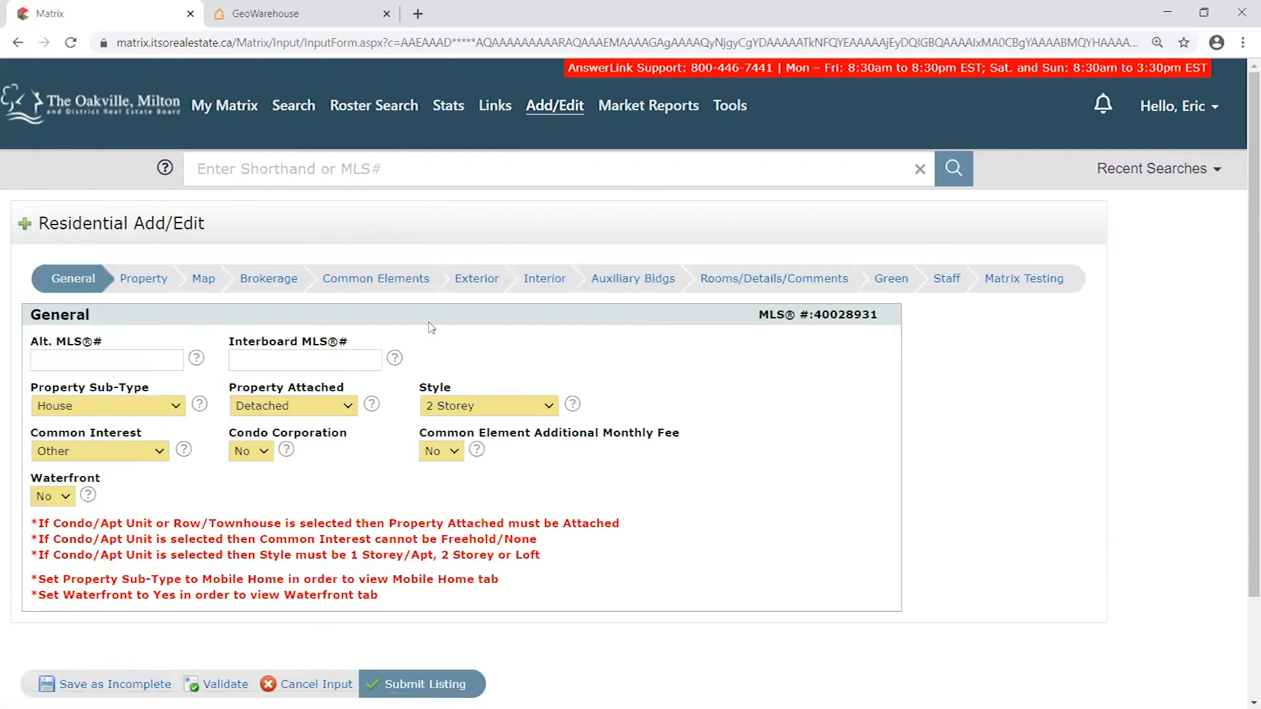
- Go to the Rooms/Details/Comments section of the listing and validate the input form
click(798, 281)
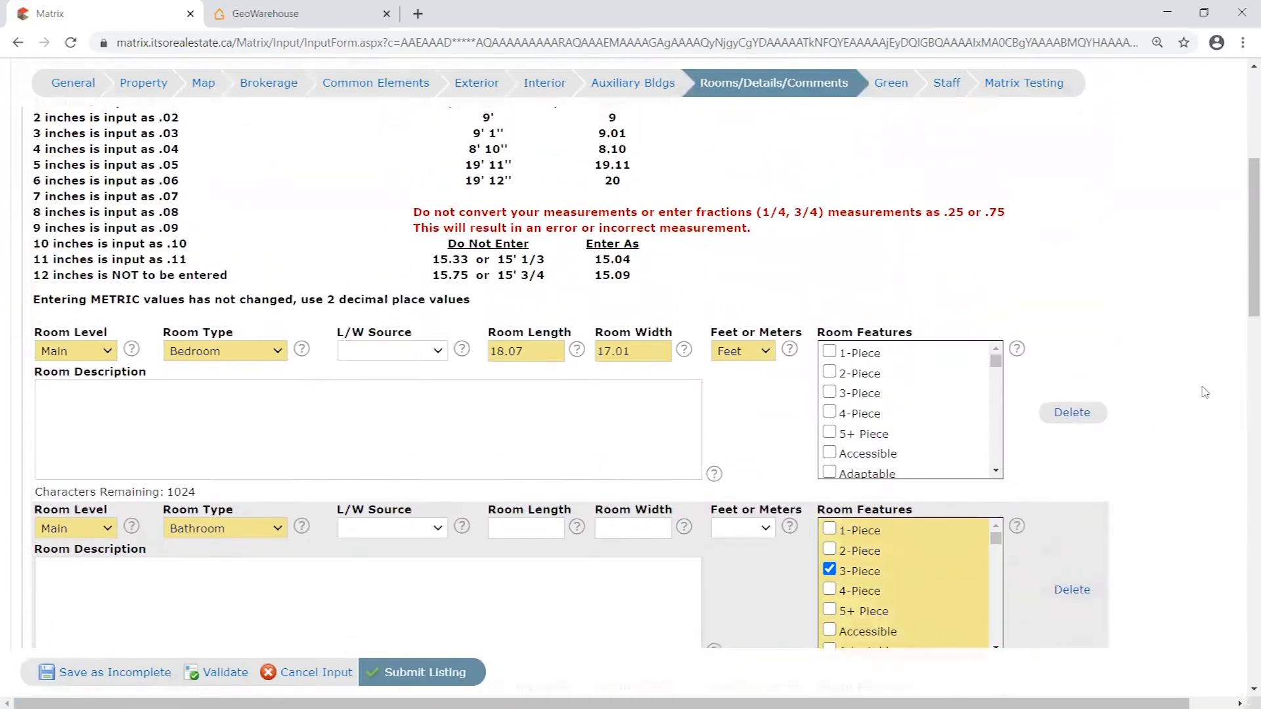
scroll(1205, 392, down, 9)
scroll(1206, 379, down, 4)
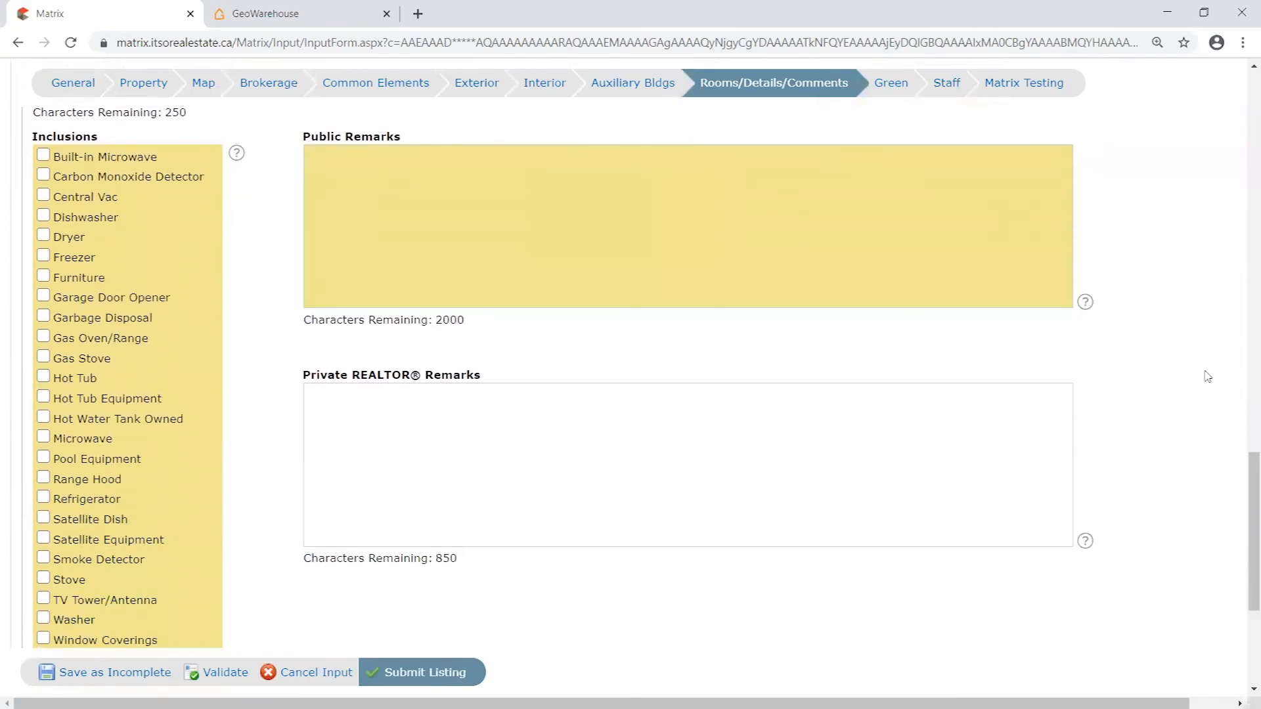
click(216, 671)
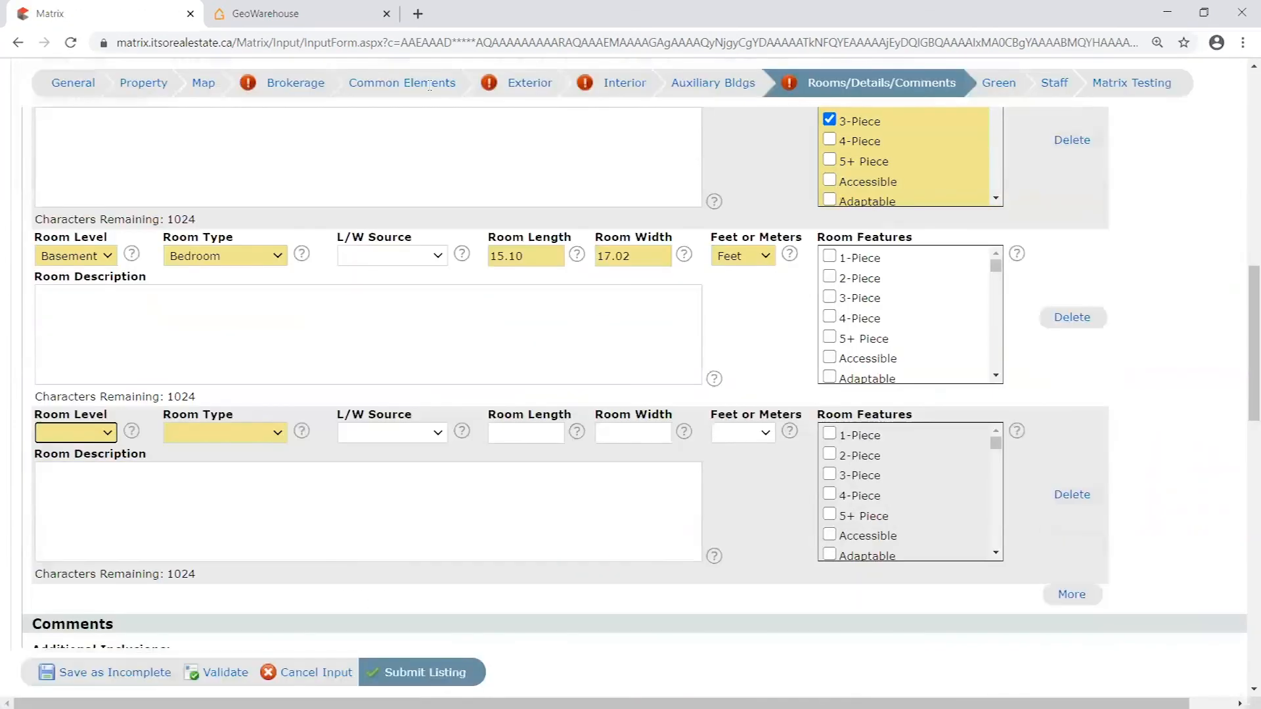
- Check the Comments area for required fields, covering Inclusions, Public Remarks and Private REALTOR Remarks
scroll(959, 426, down, 9)
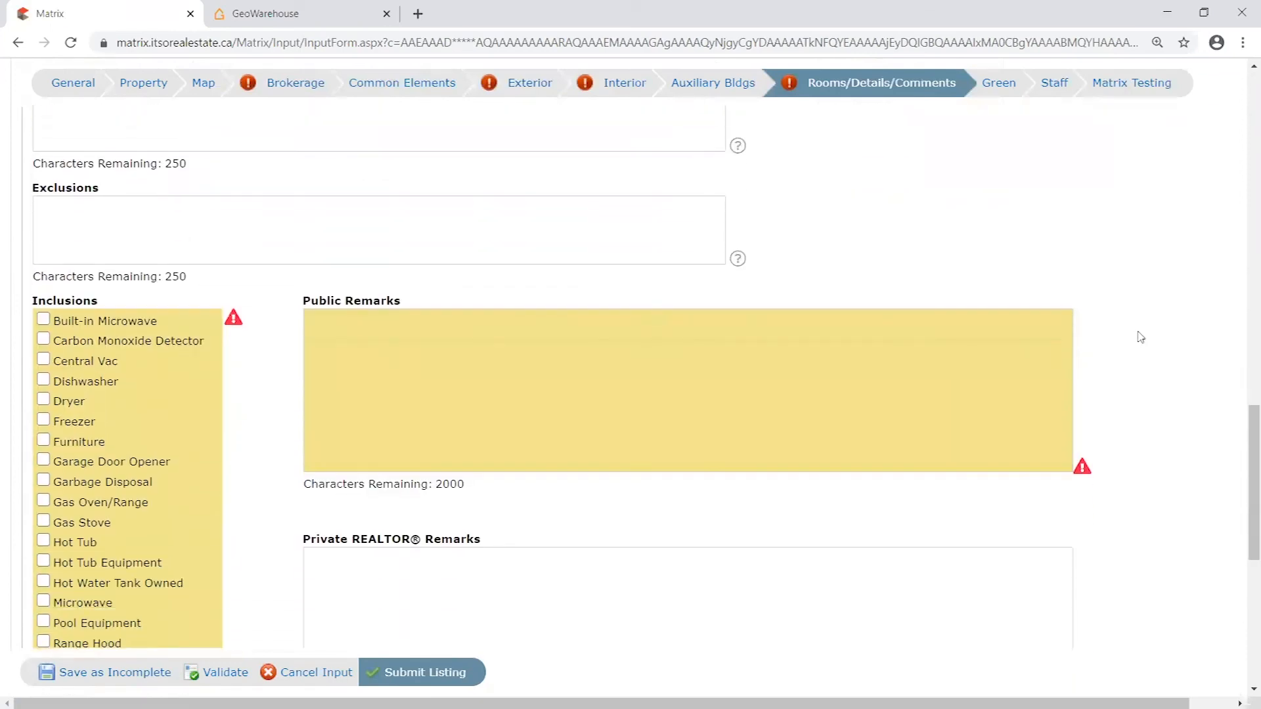
scroll(1140, 337, down, 1)
scroll(1130, 358, down, 2)
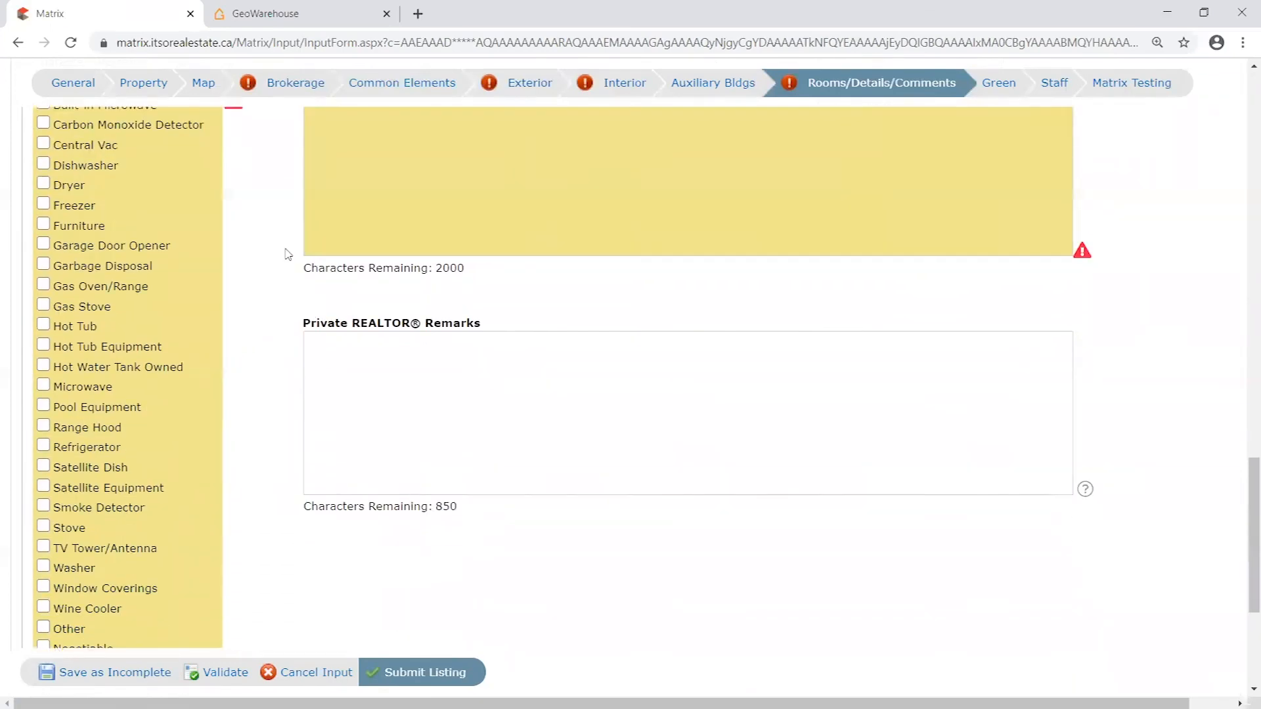
scroll(292, 187, up, 1)
scroll(1203, 503, down, 5)
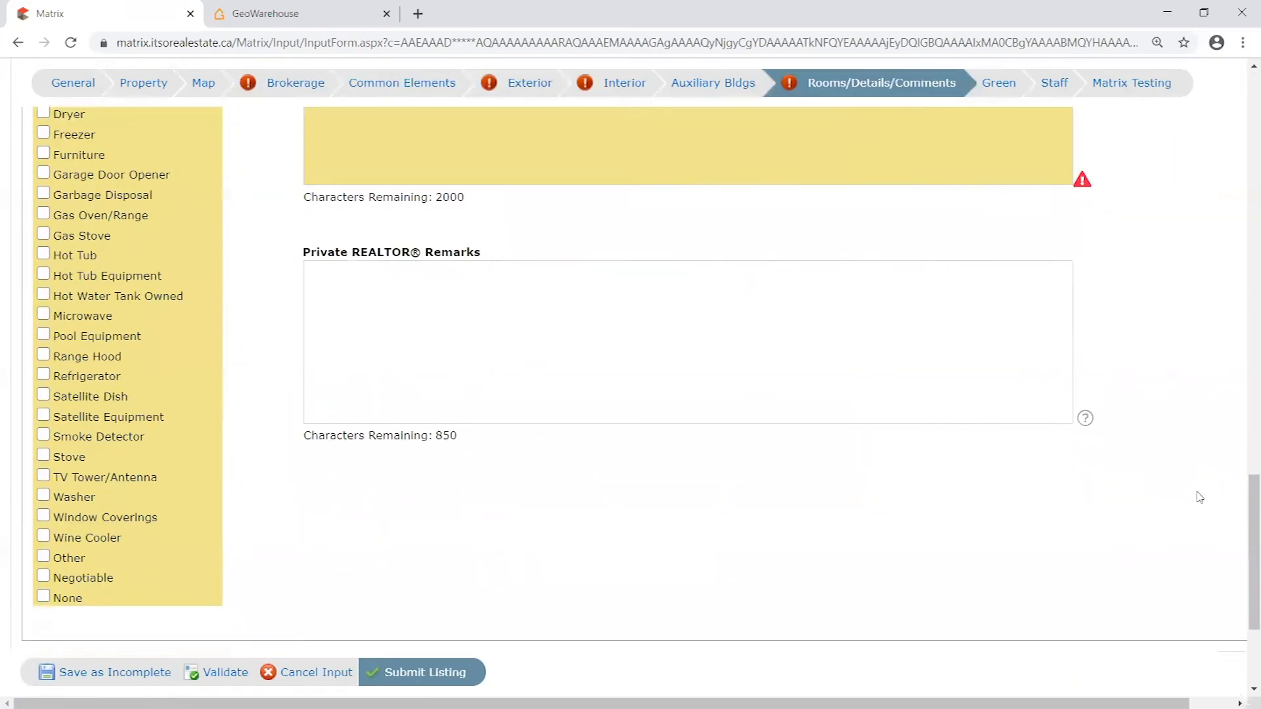
scroll(1203, 502, up, 9)
- Try sample abbreviations "Elfs, S/S," in Public Remarks and clear the field again
click(699, 440)
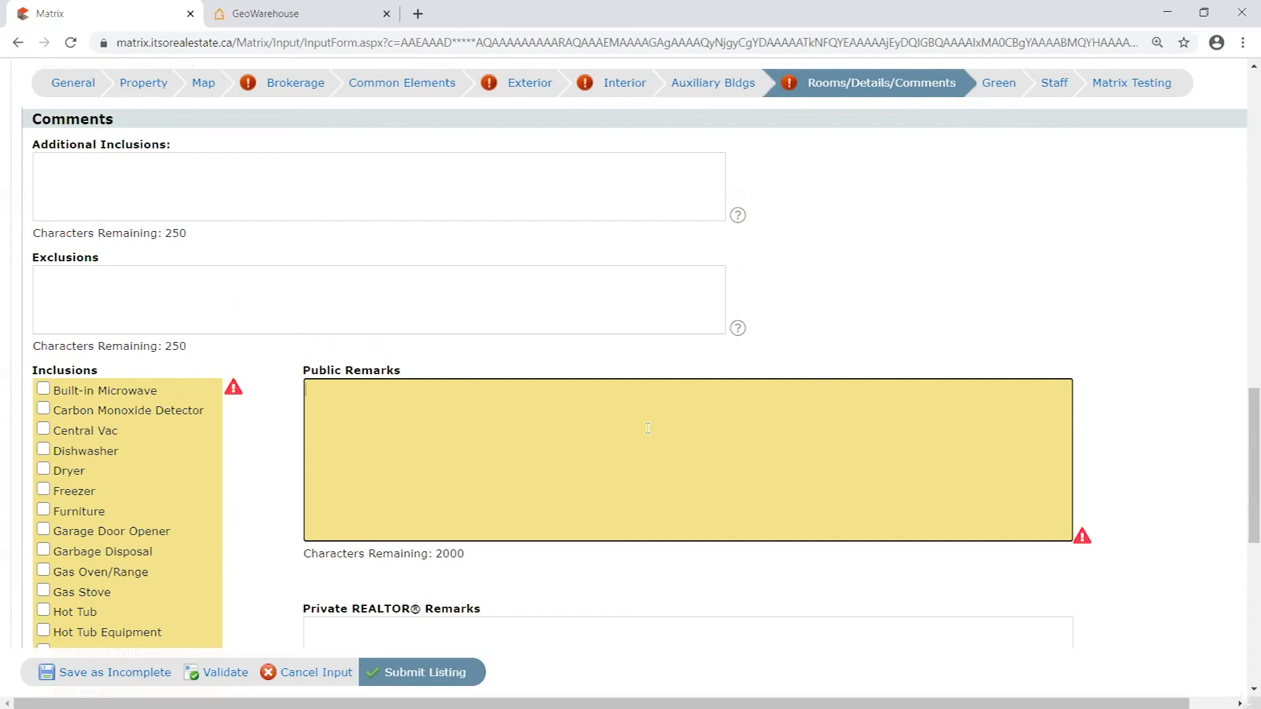
drag(300, 374, 445, 371)
click(428, 369)
click(364, 389)
text(Elfs, SS/)
key(BackSpace)
key(BackSpace)
text(/S,)
key(ctrl+a)
click(485, 408)
key(ctrl+a)
key(BackSpace)
- Enter "countdown as you type" in Public Remarks and check the field's remaining character count
drag(473, 553, 434, 555)
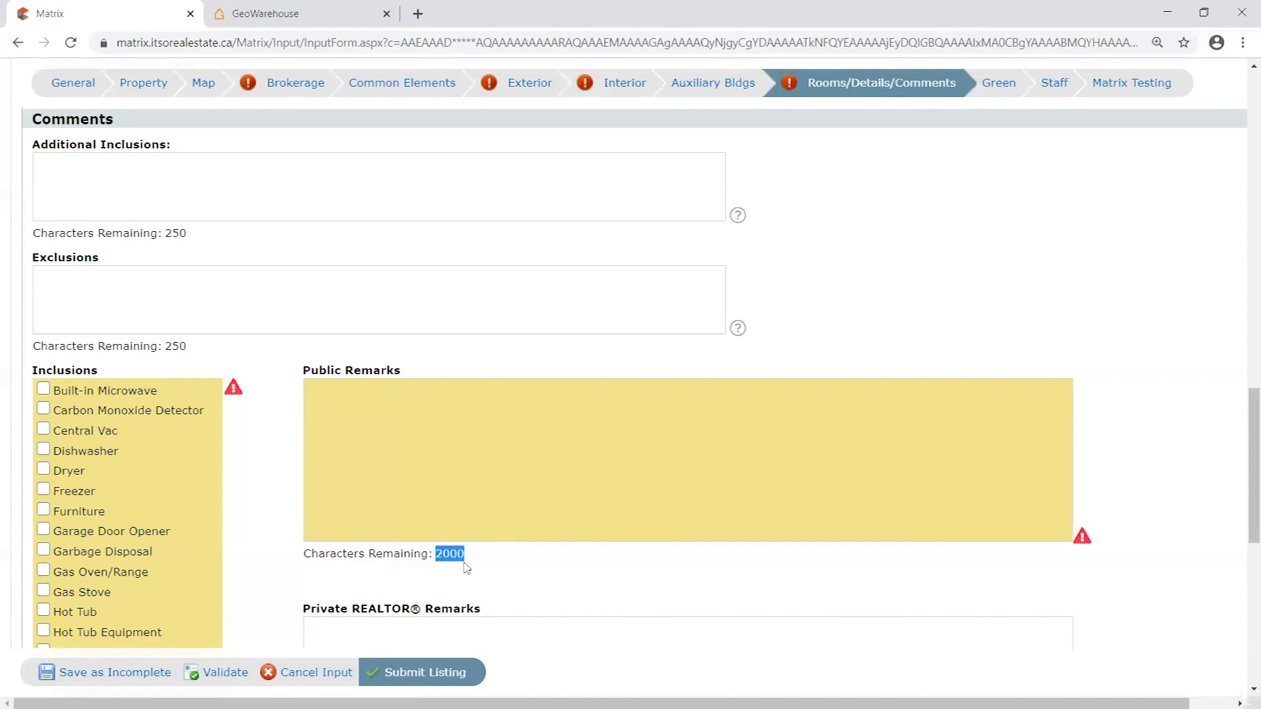
click(461, 566)
click(464, 474)
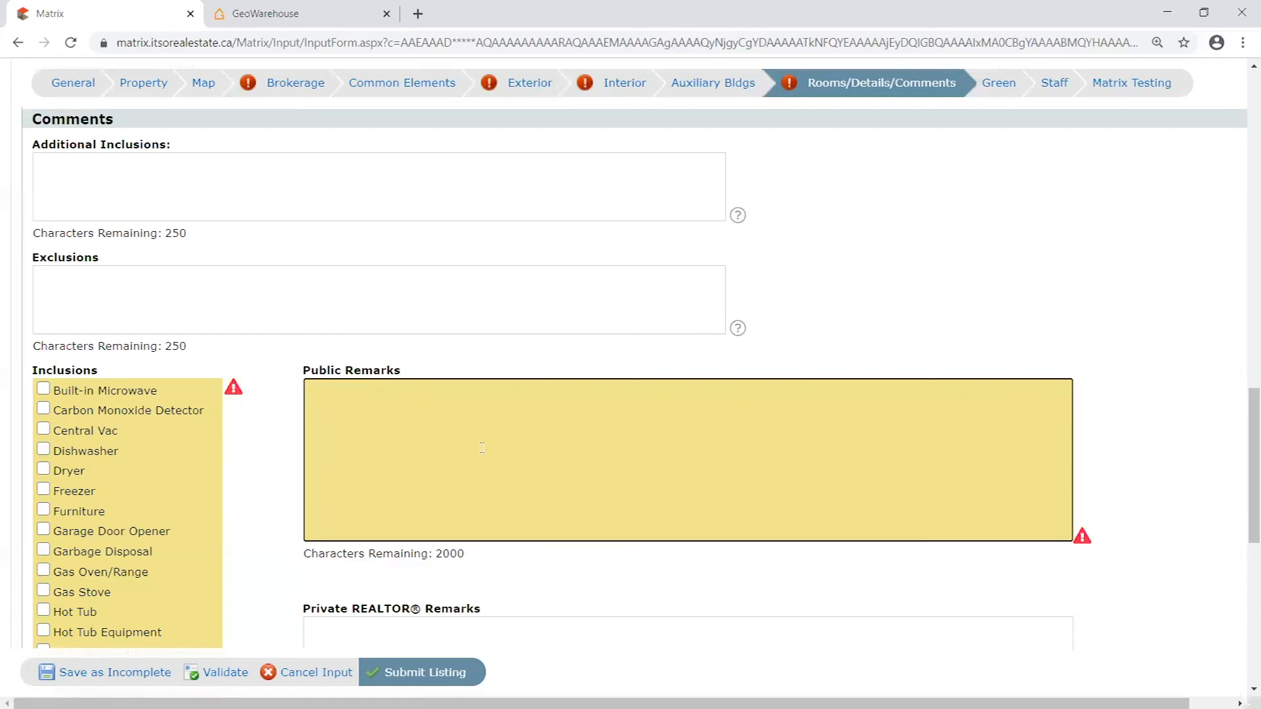
text(countdown as you type)
drag(477, 385, 305, 390)
click(453, 460)
drag(467, 554, 438, 560)
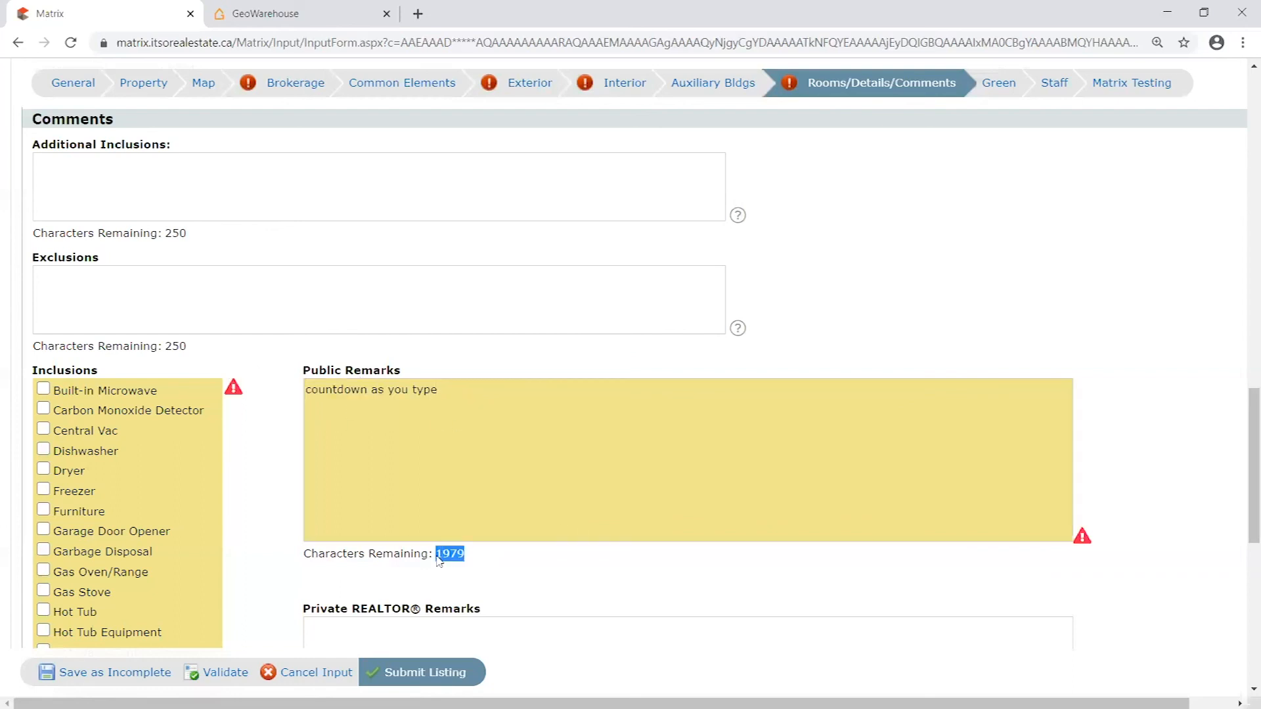
- Append "TEST" to the Public Remarks phrase, copy the whole text and paste it repeatedly into the field
click(510, 421)
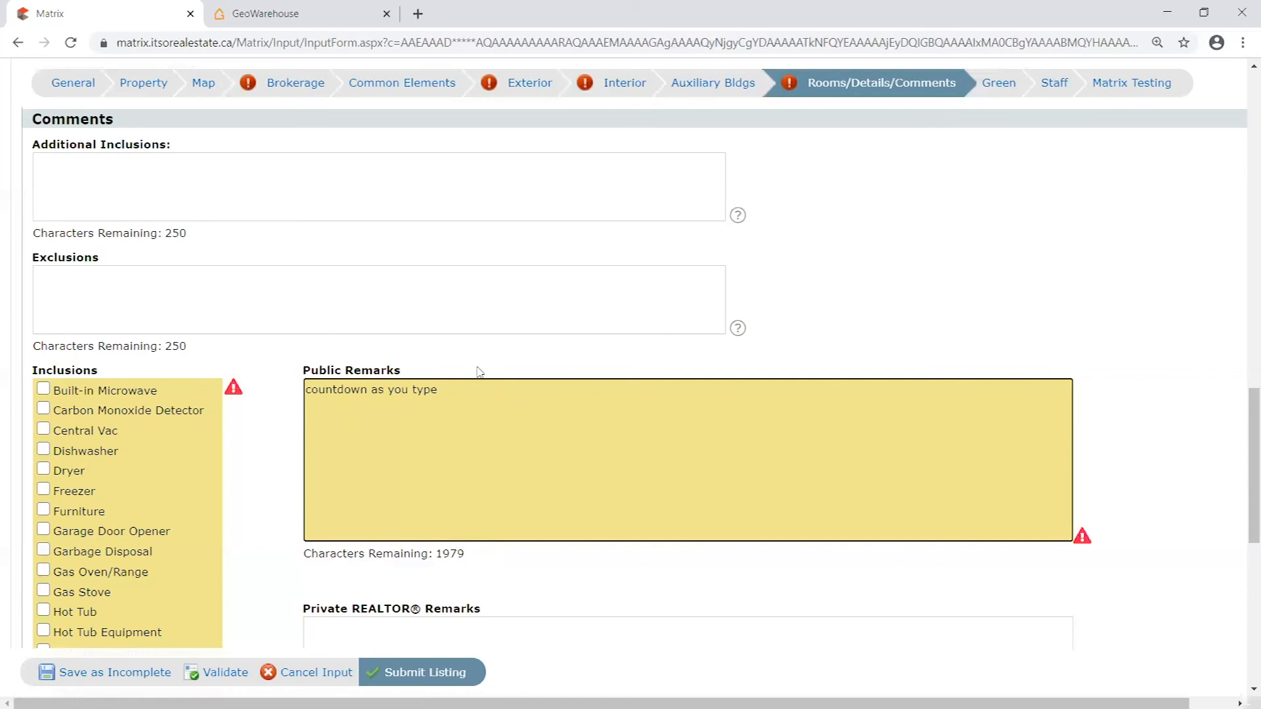
key(ctrl+a)
click(819, 441)
text(TEST)
drag(818, 441, 2, 349)
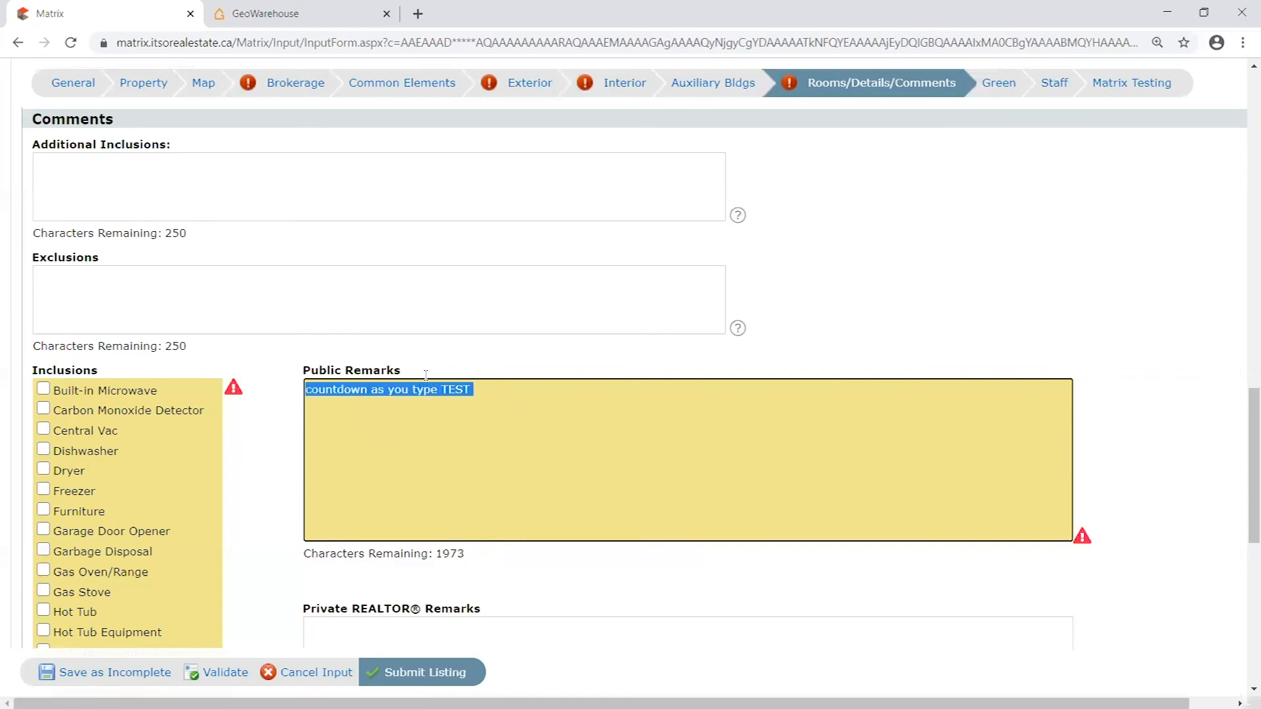
key(ctrl+c)
key(ctrl+v)
key(ctrl+v)
key(ctrl+v)
key(ctrl+v)
key(ctrl+v)
key(ctrl+v)
key(ctrl+v)
key(ctrl+v)
key(ctrl+v)
key(ctrl+v)
key(ctrl+v)
key(ctrl+v)
key(ctrl+v)
key(ctrl+v)
key(ctrl+v)
key(ctrl+v)
key(ctrl+v)
key(ctrl+v)
key(ctrl+v)
key(ctrl+v)
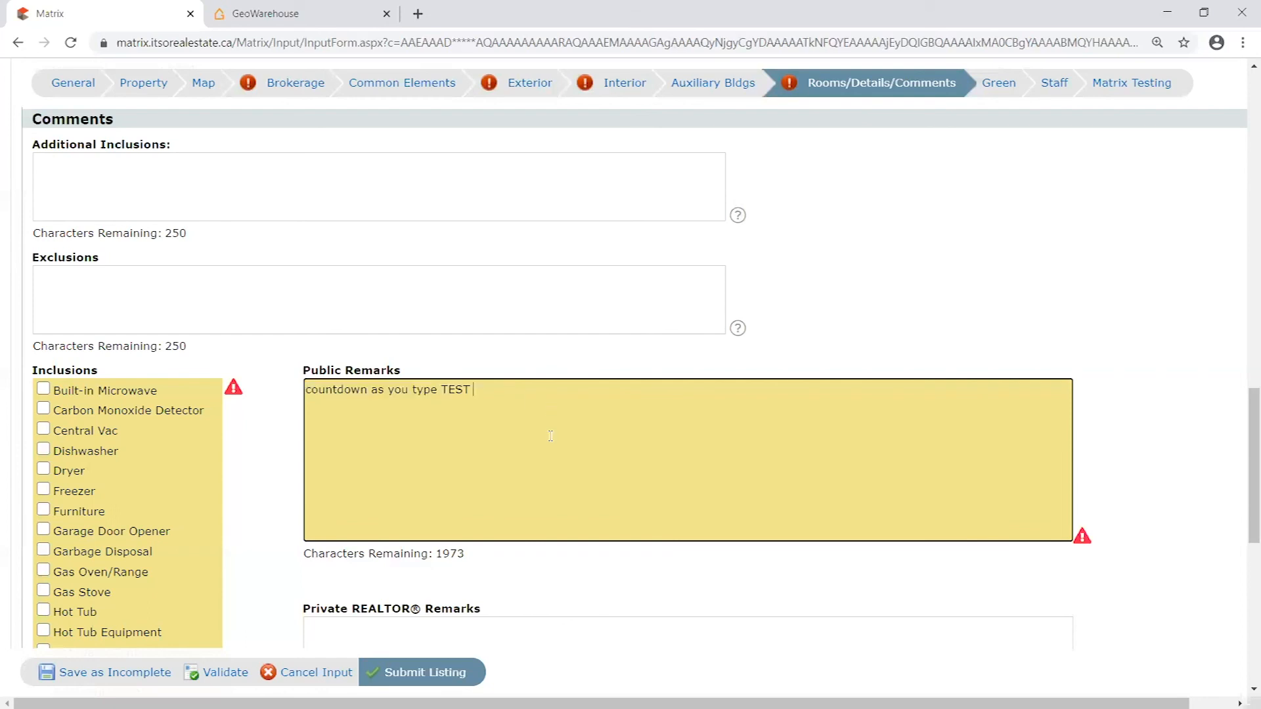
key(ctrl+v)
key(ctrl+v)
key(ctrl+v)
key(ctrl+v)
key(ctrl+v)
key(ctrl+v)
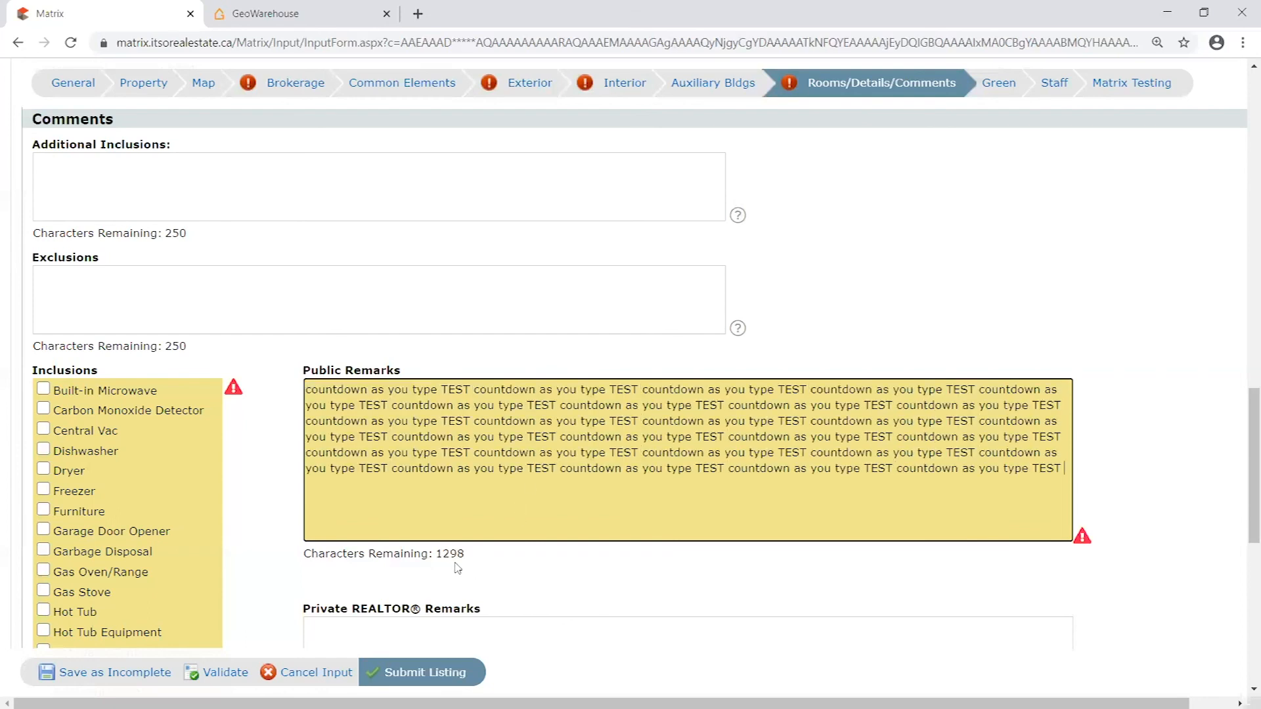
key(ctrl+v)
key(ctrl+v)
key(ctrl+v)
key(ctrl+v)
key(ctrl+v)
key(ctrl+v)
key(ctrl+v)
key(ctrl+v)
key(ctrl+v)
key(ctrl+v)
key(ctrl+v)
key(ctrl+v)
key(ctrl+v)
key(ctrl+v)
key(ctrl+v)
key(ctrl+v)
key(ctrl+v)
key(ctrl+v)
key(ctrl+v)
key(ctrl+v)
key(ctrl+v)
key(ctrl+v)
key(ctrl+v)
key(ctrl+v)
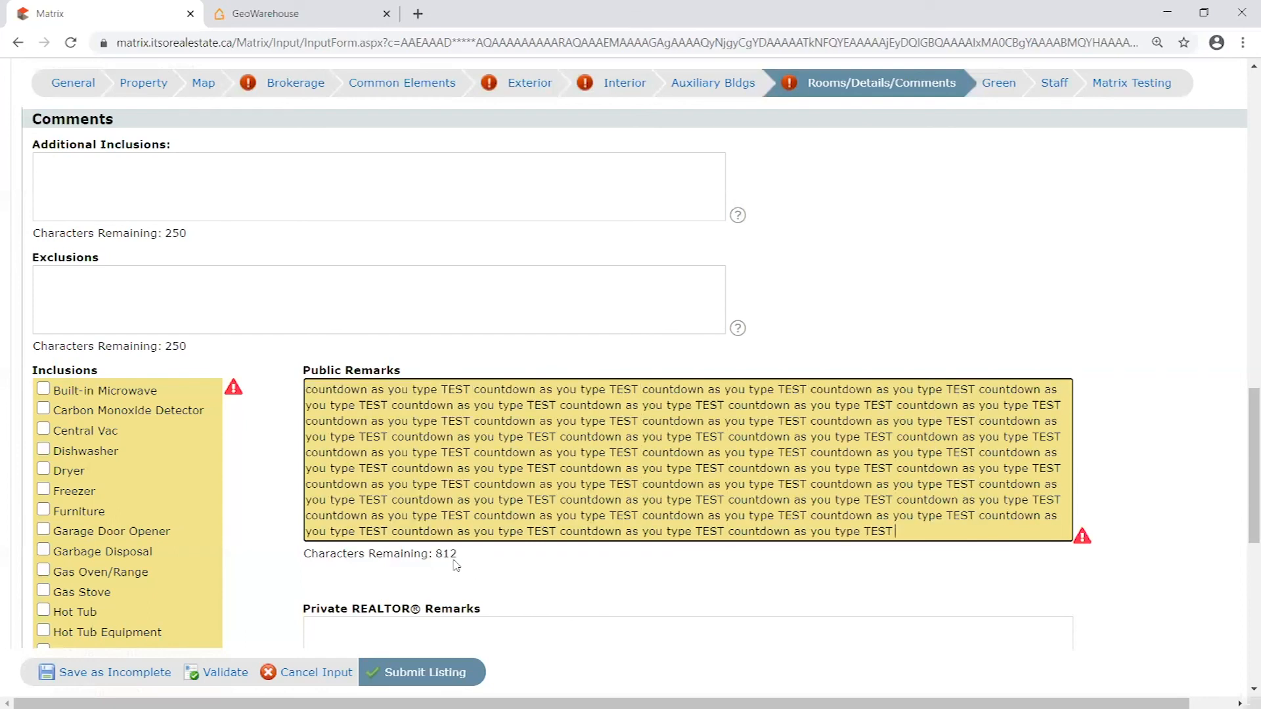
key(ctrl+v)
key(ctrl+v)
key(ctrl+v)
key(ctrl+v)
key(ctrl+v)
key(ctrl+v)
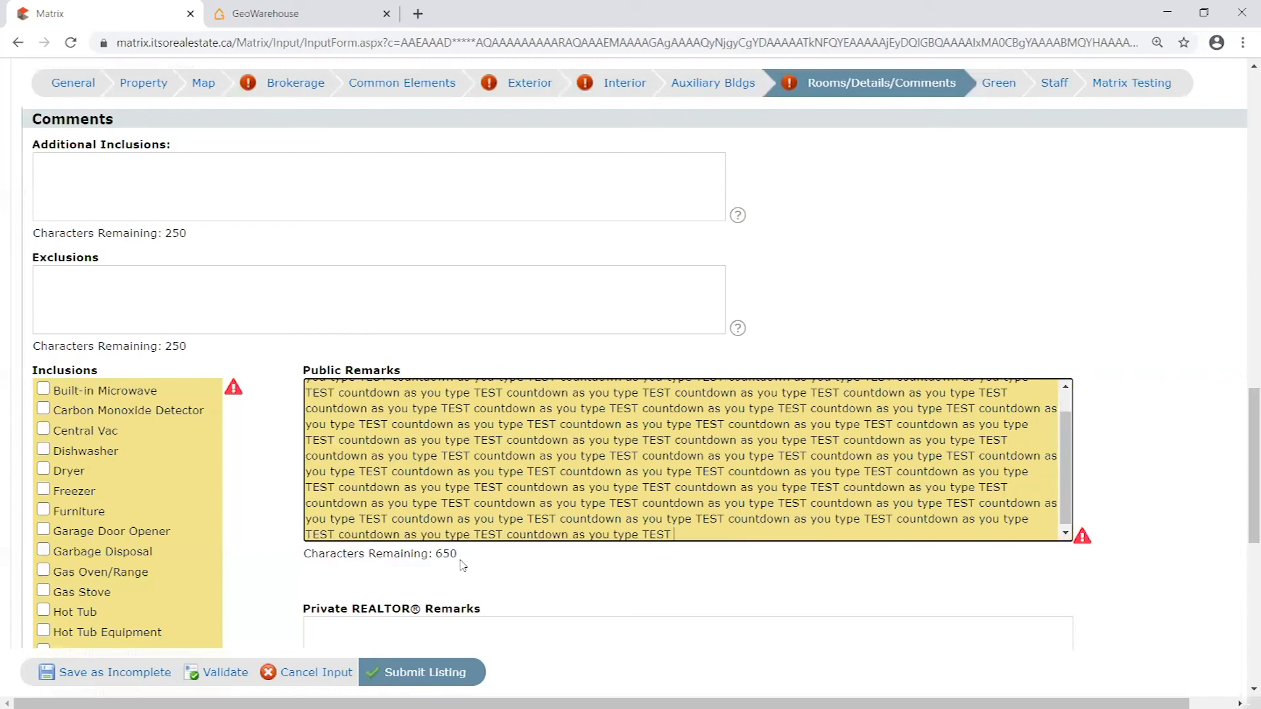
- Paste more copies of the sample phrase until Public Remarks nearly reaches its character limit
scroll(690, 533, up, 2)
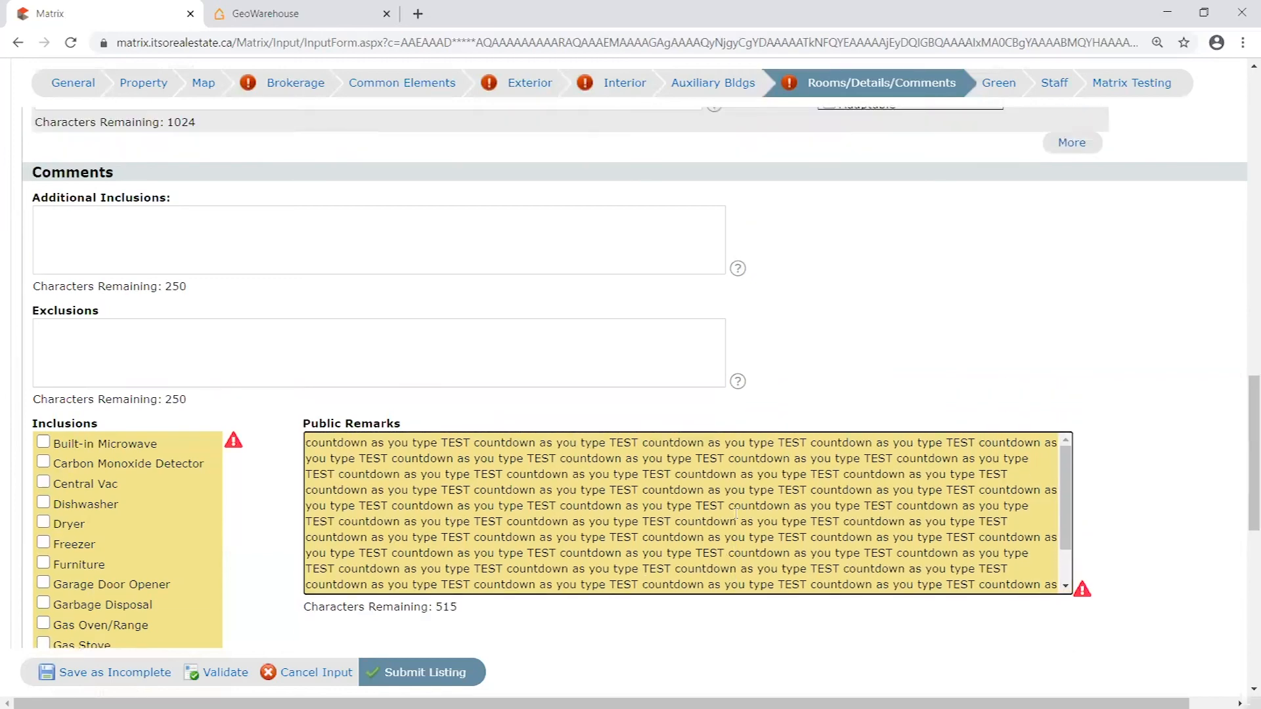
scroll(690, 533, down, 2)
scroll(956, 340, down, 1)
mouse_move(1063, 396)
mouse_down()
mouse_move(1062, 381)
mouse_move(1065, 397)
mouse_up()
key(ctrl+v)
key(ctrl+v)
key(ctrl+v)
key(ctrl+v)
key(ctrl+v)
key(ctrl+v)
key(ctrl+v)
key(ctrl+v)
key(ctrl+v)
key(ctrl+v)
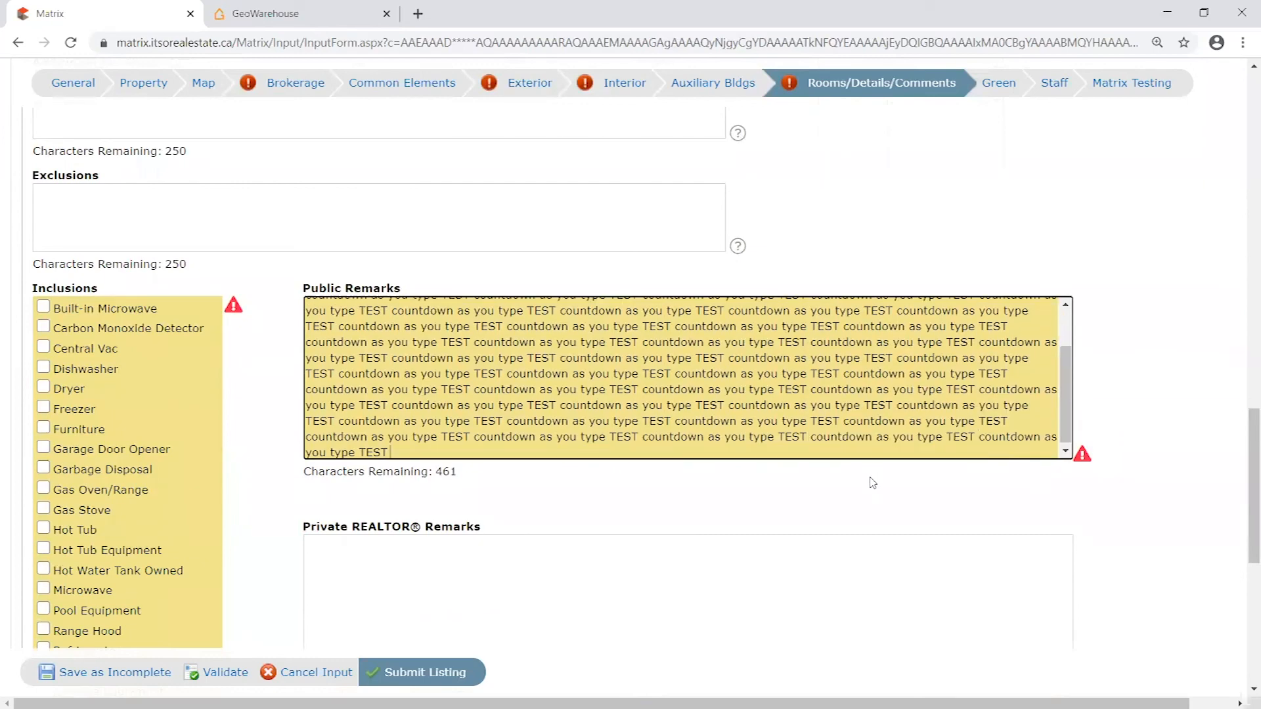
key(ctrl+v)
key(ctrl+v)
key(ctrl+v)
key(ctrl+v)
key(ctrl+v)
key(ctrl+v)
key(ctrl+v)
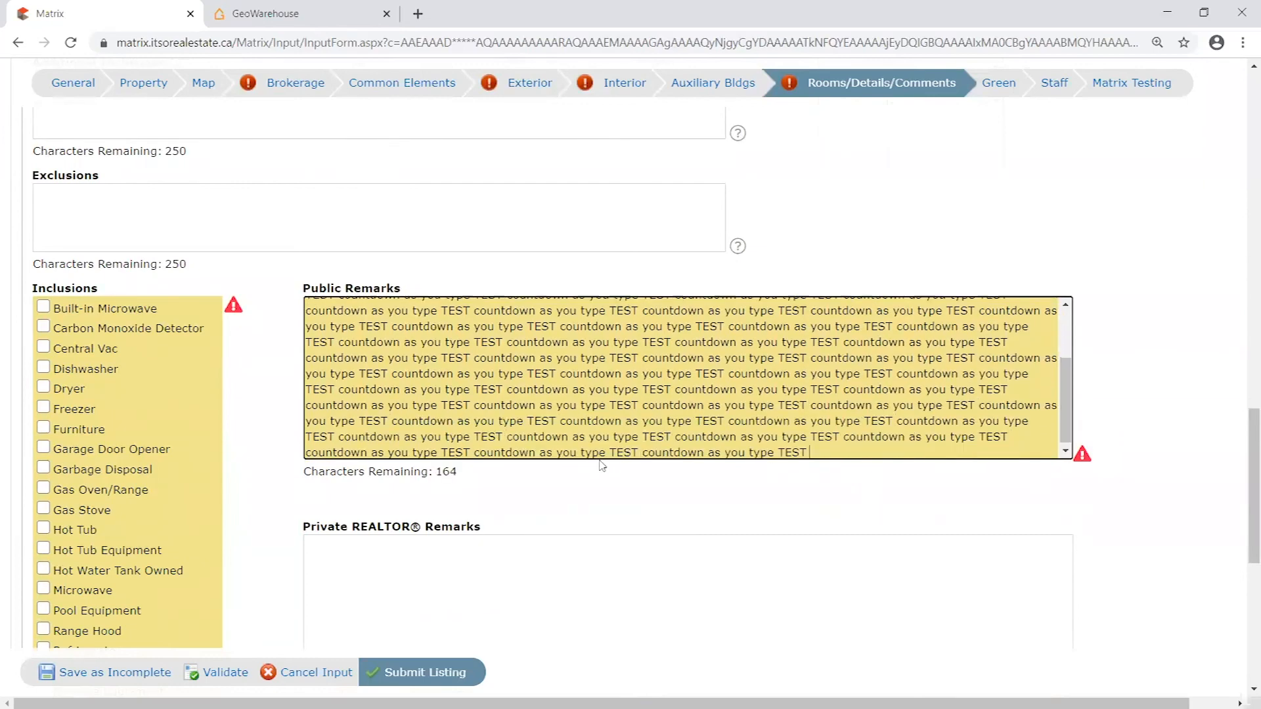
key(ctrl+v)
key(ctrl+v)
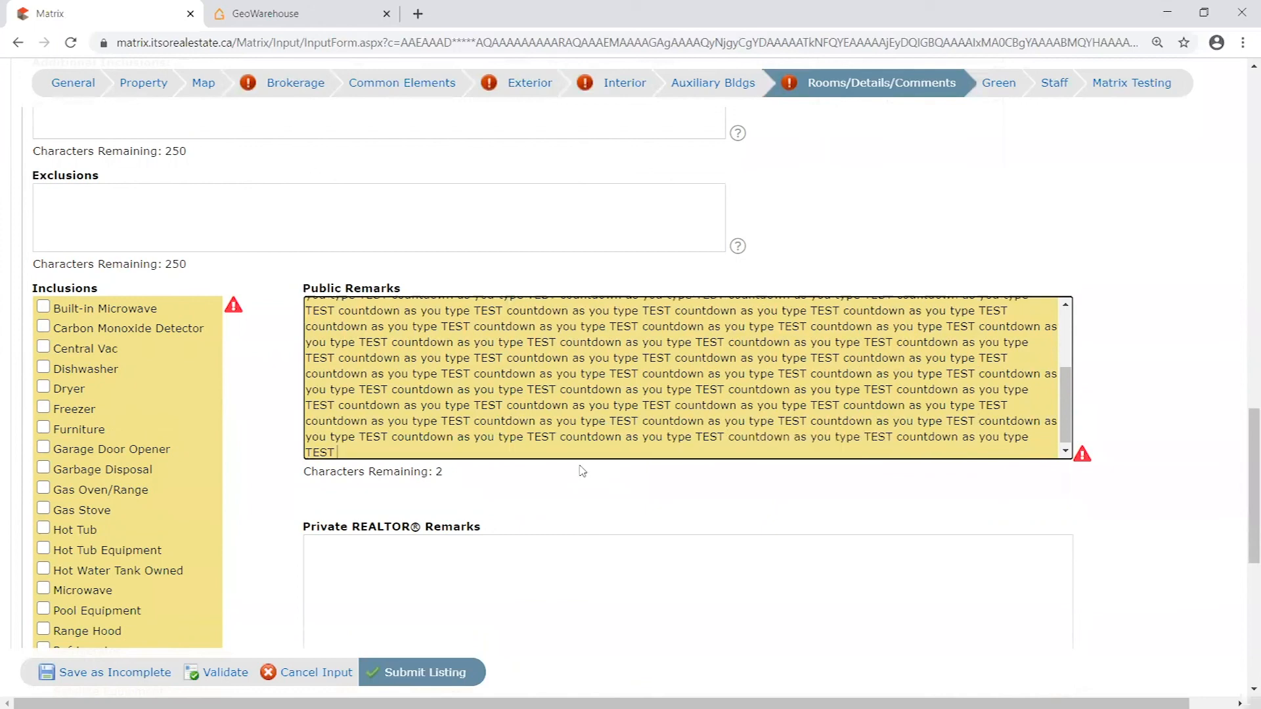
- Add "test" at the end of Public Remarks to exceed the limit and trim the excess characters
text(test)
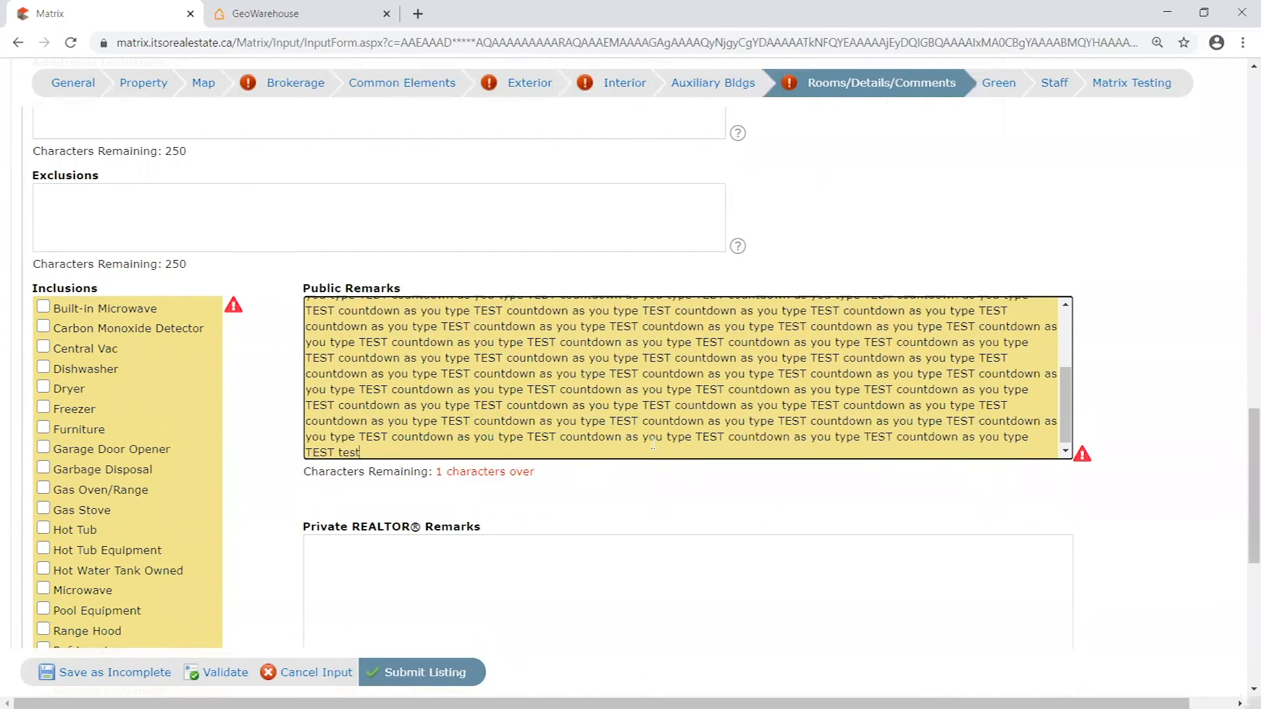
key(BackSpace)
key(BackSpace)
- Look through the filled Public Remarks text and delete all of it
drag(386, 449, 294, 336)
click(294, 337)
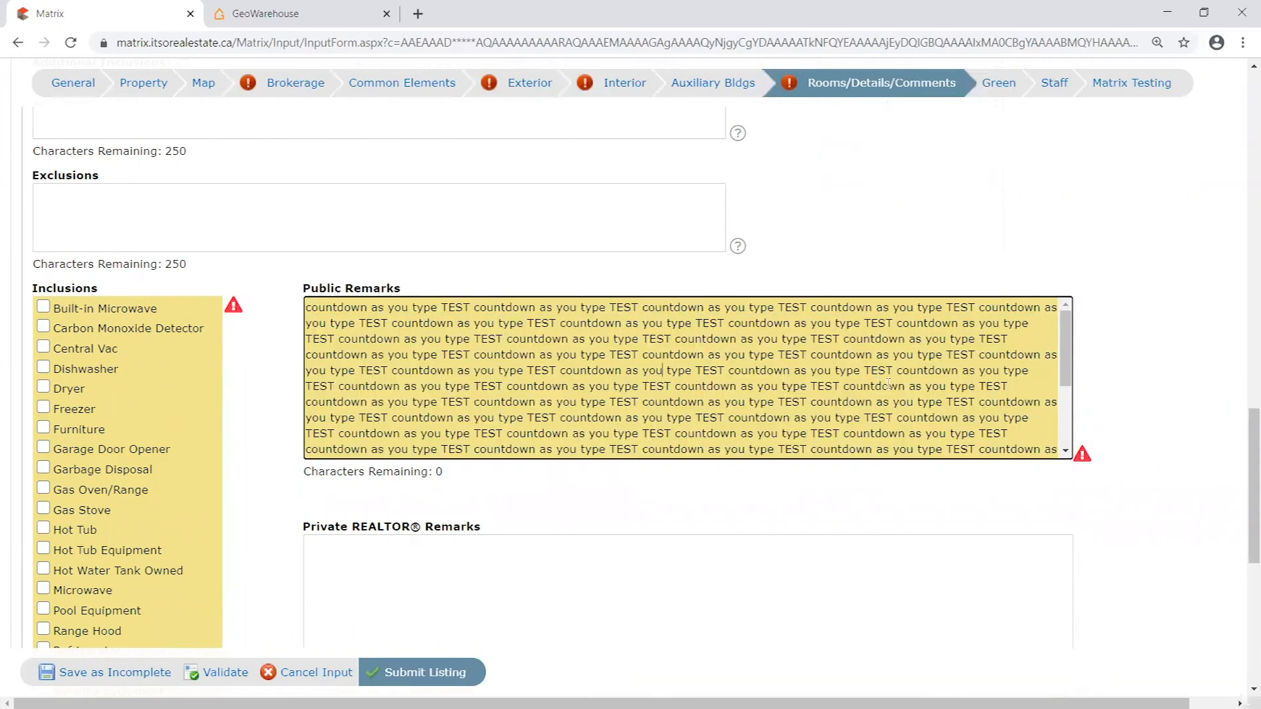
scroll(1063, 355, down, 2)
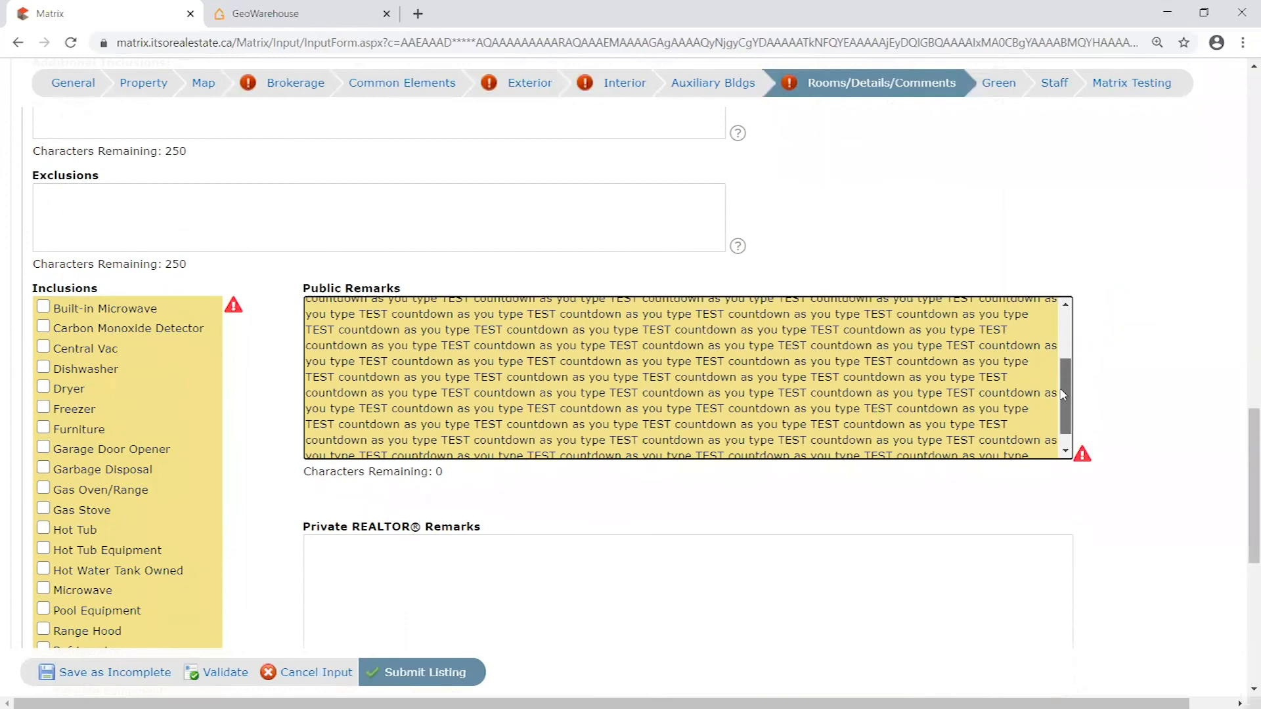
key(ctrl+a)
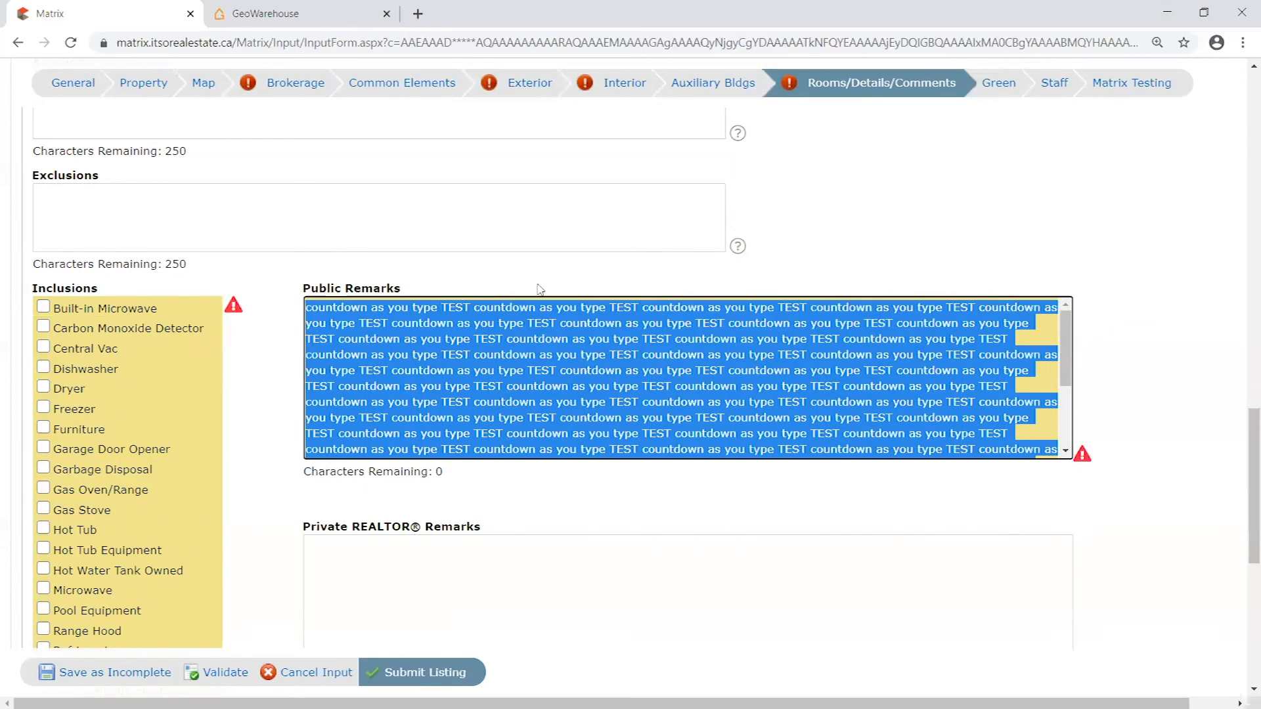
key(BackSpace)
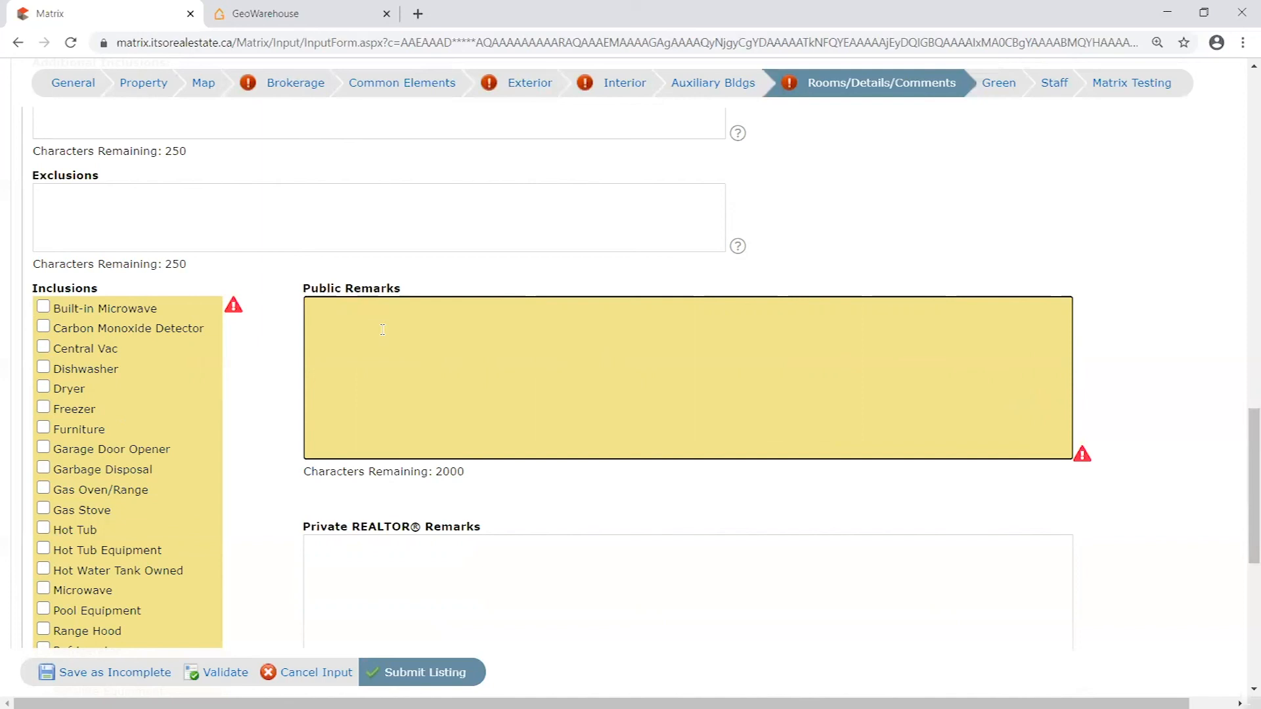
- Review the Inclusions checklist and remarks fields through to the form's end, and return to the room entries
scroll(1193, 360, down, 4)
scroll(1166, 445, up, 2)
scroll(1196, 408, down, 1)
scroll(1197, 408, down, 5)
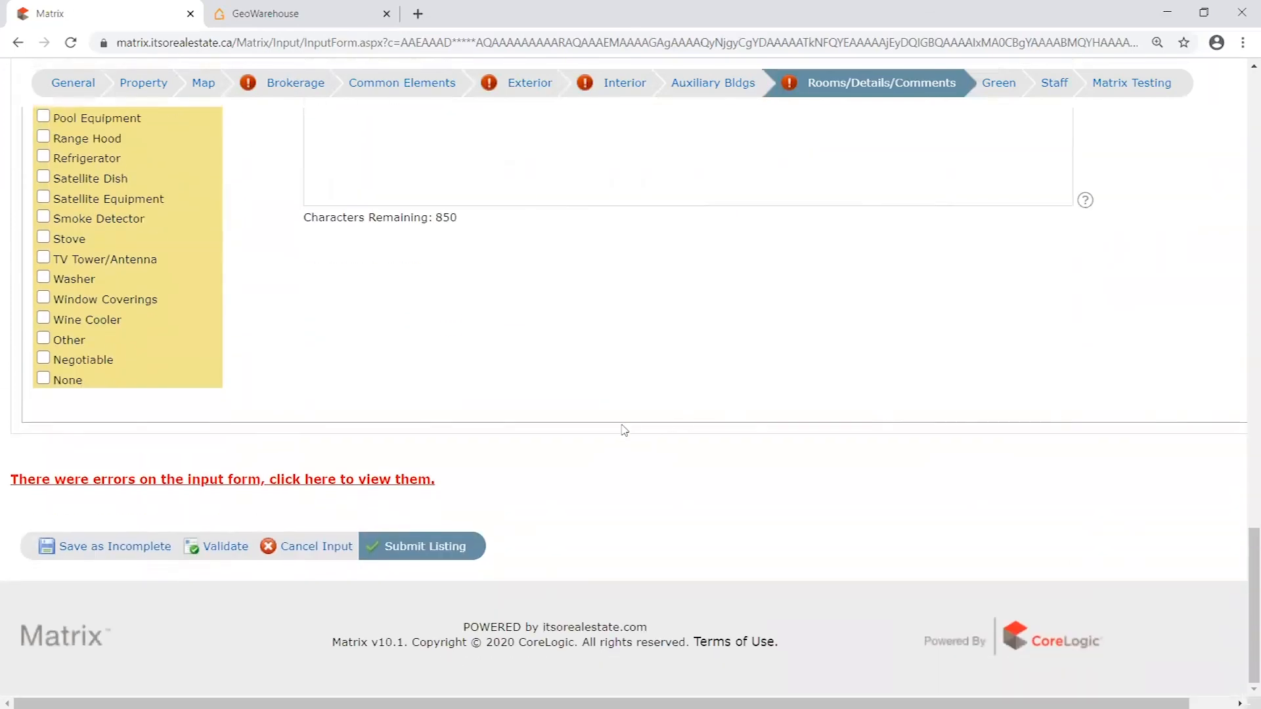
scroll(1190, 396, up, 6)
scroll(1189, 396, up, 6)
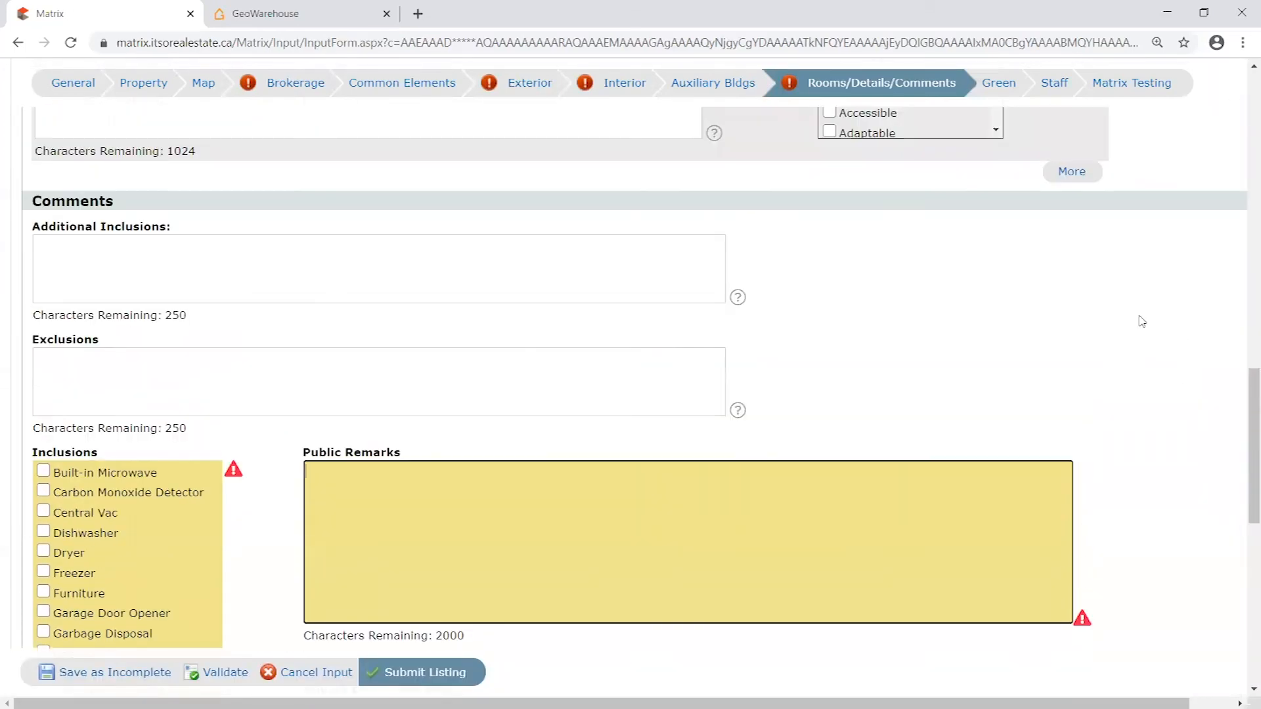
scroll(1155, 331, up, 3)
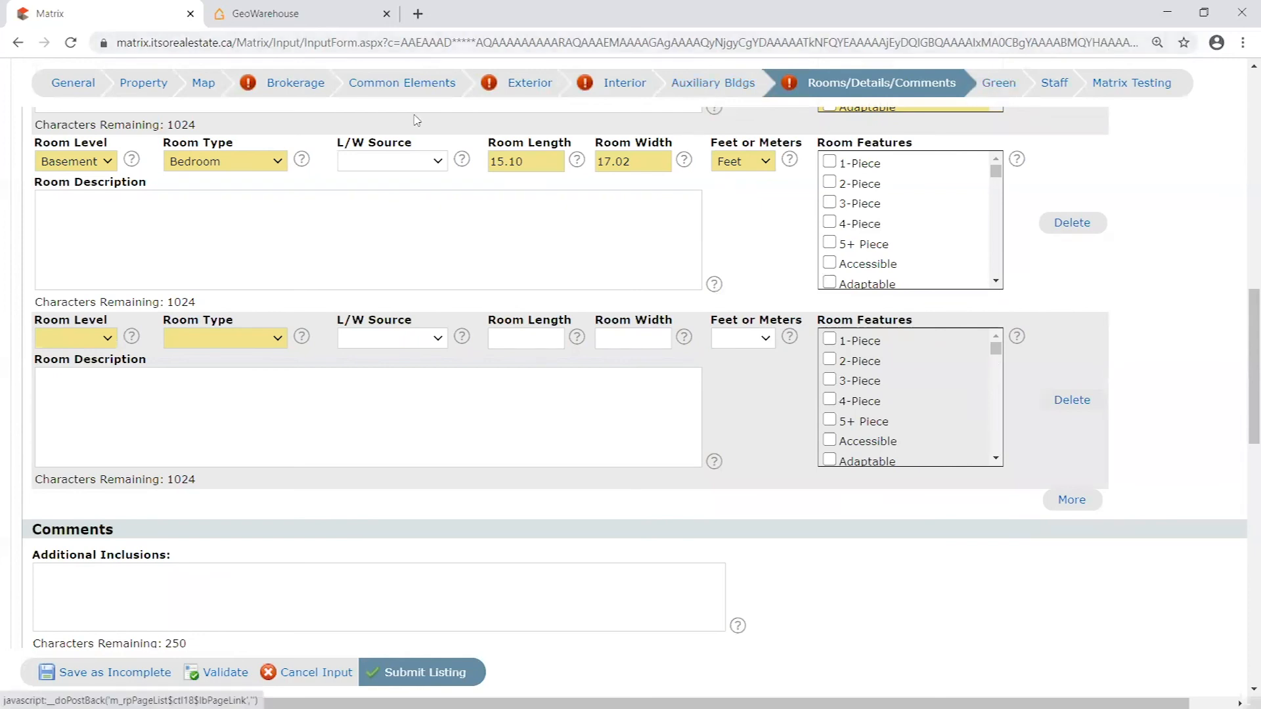
- Set Waterfront to Yes in the General section and validate the listing
click(67, 86)
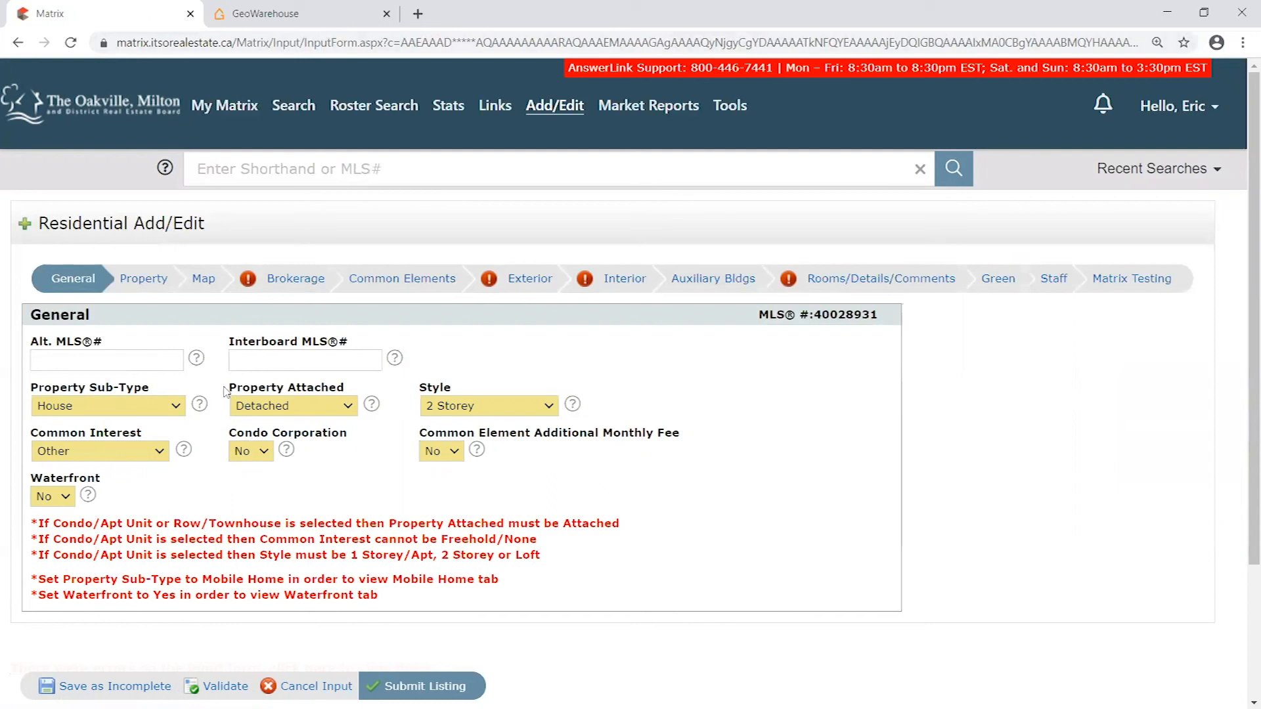
click(53, 495)
click(44, 525)
click(114, 494)
click(226, 686)
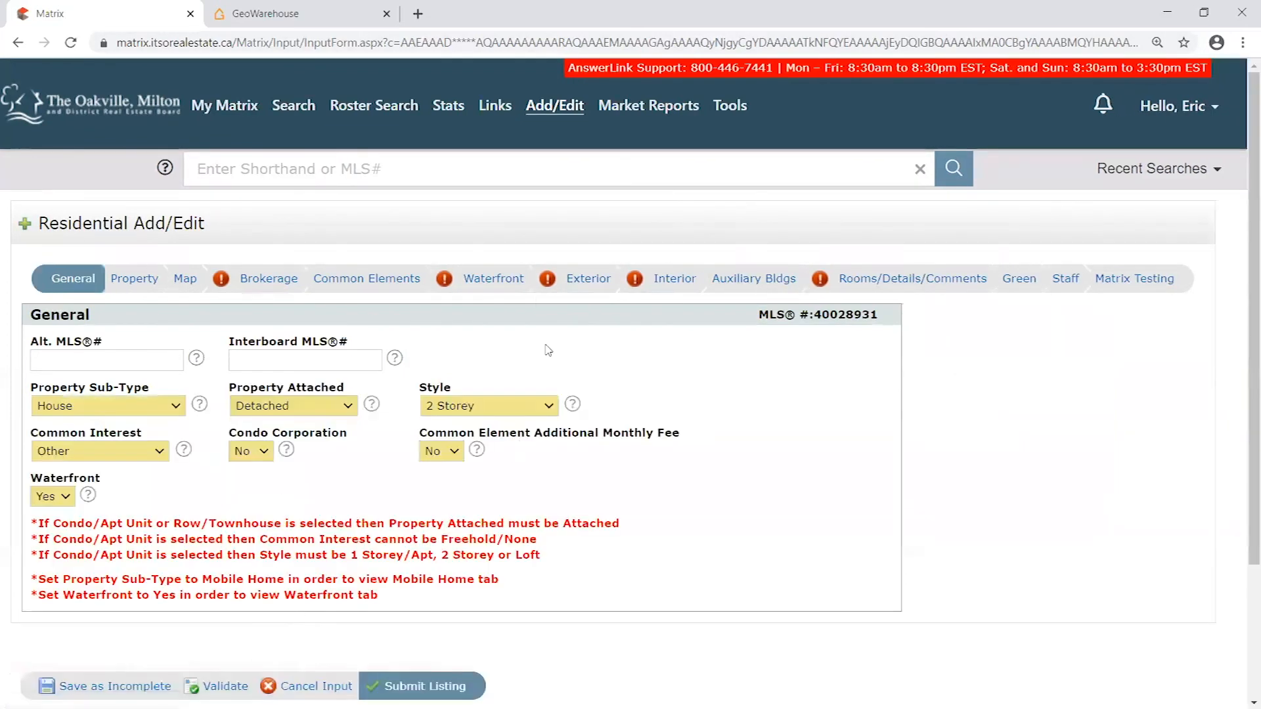
- Open the water body lookup in the Waterfront section and search the Waterbody Name Dictionary for "long"
click(499, 288)
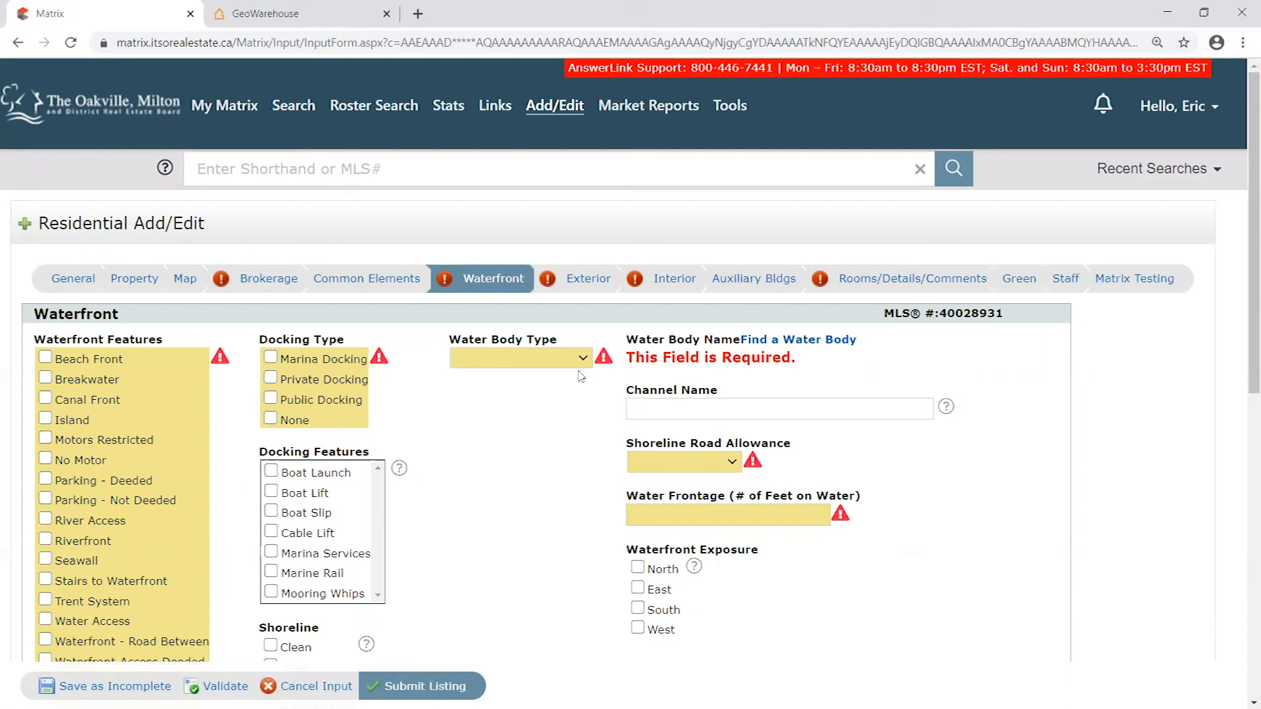
click(812, 340)
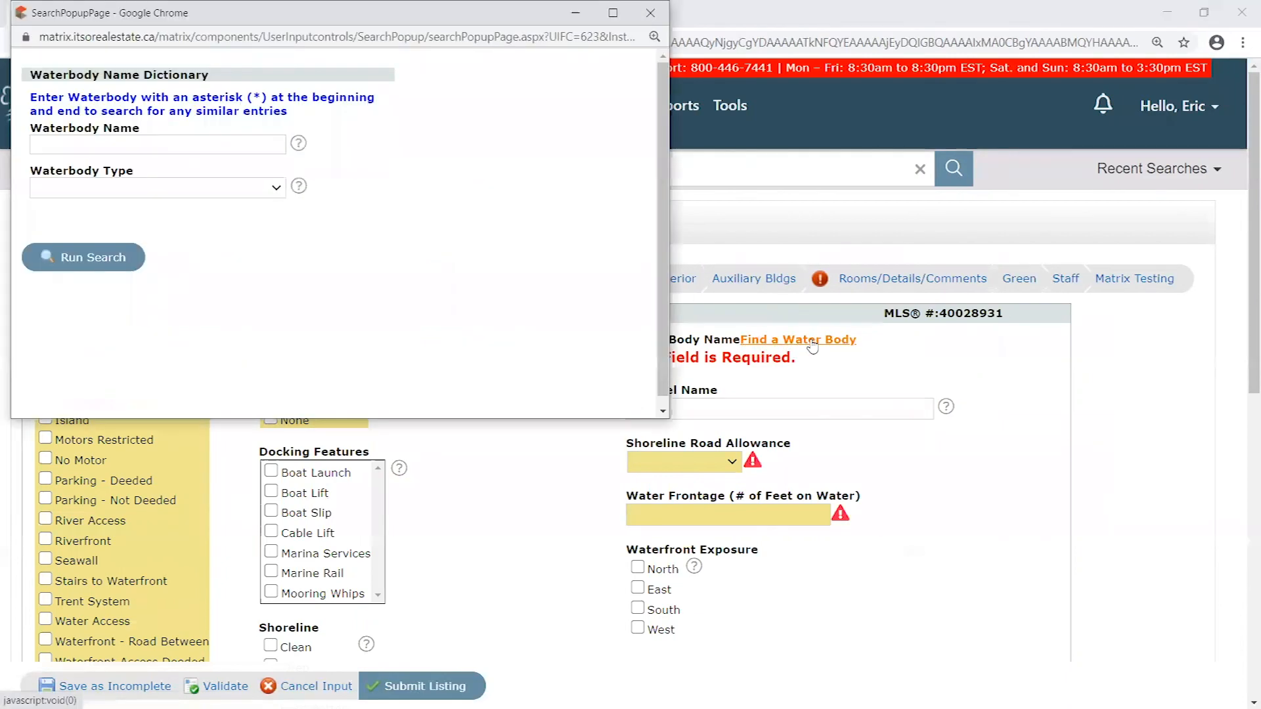
click(151, 143)
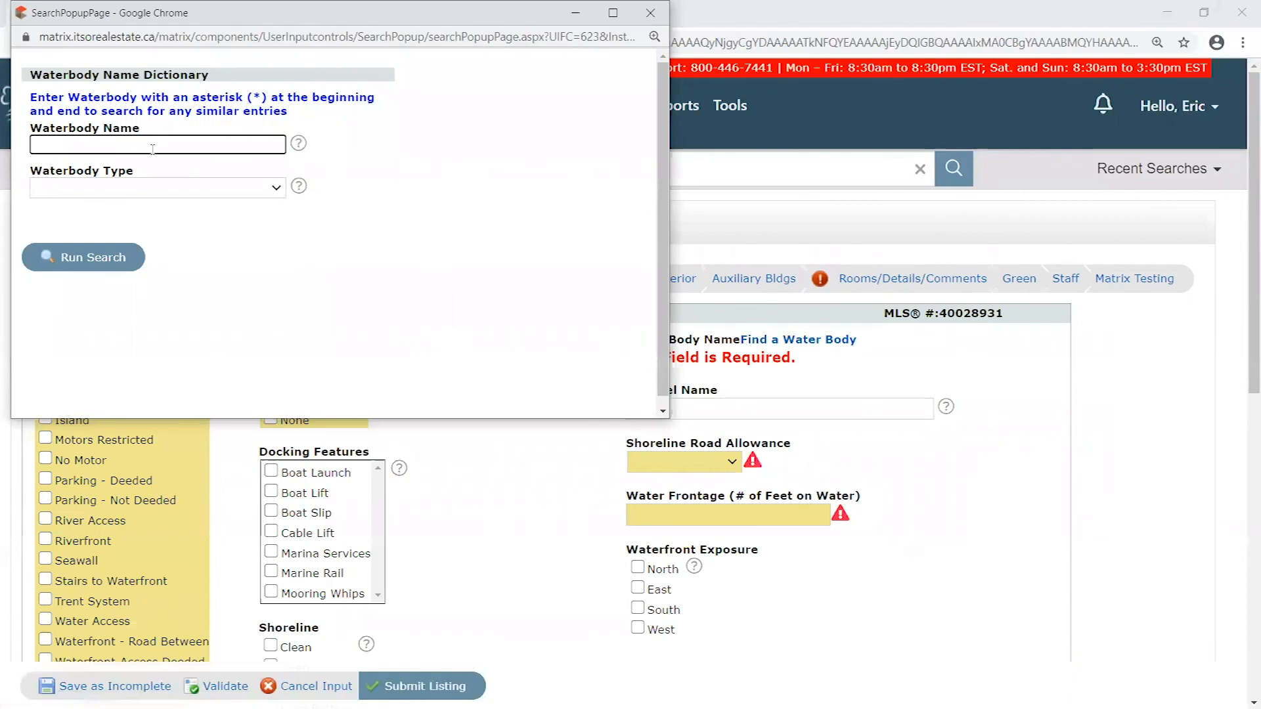
text(long)
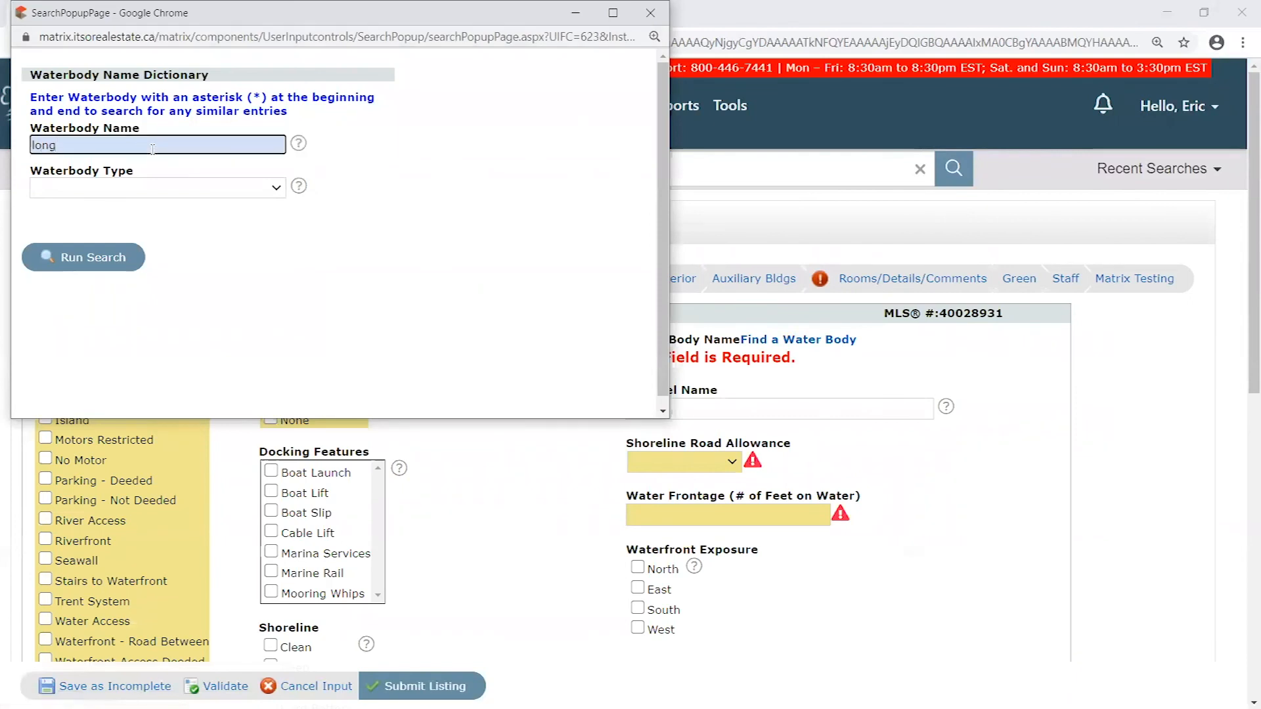
key(BackSpace)
key(BackSpace)
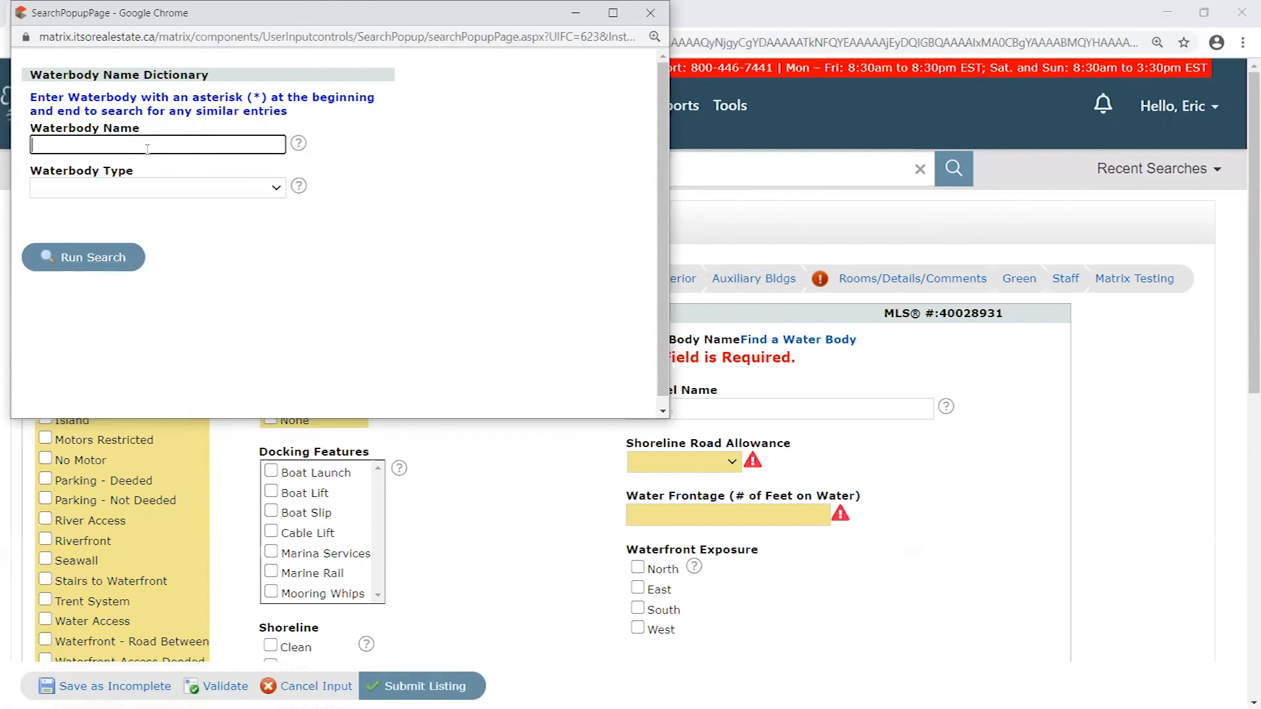
text(long)
click(102, 262)
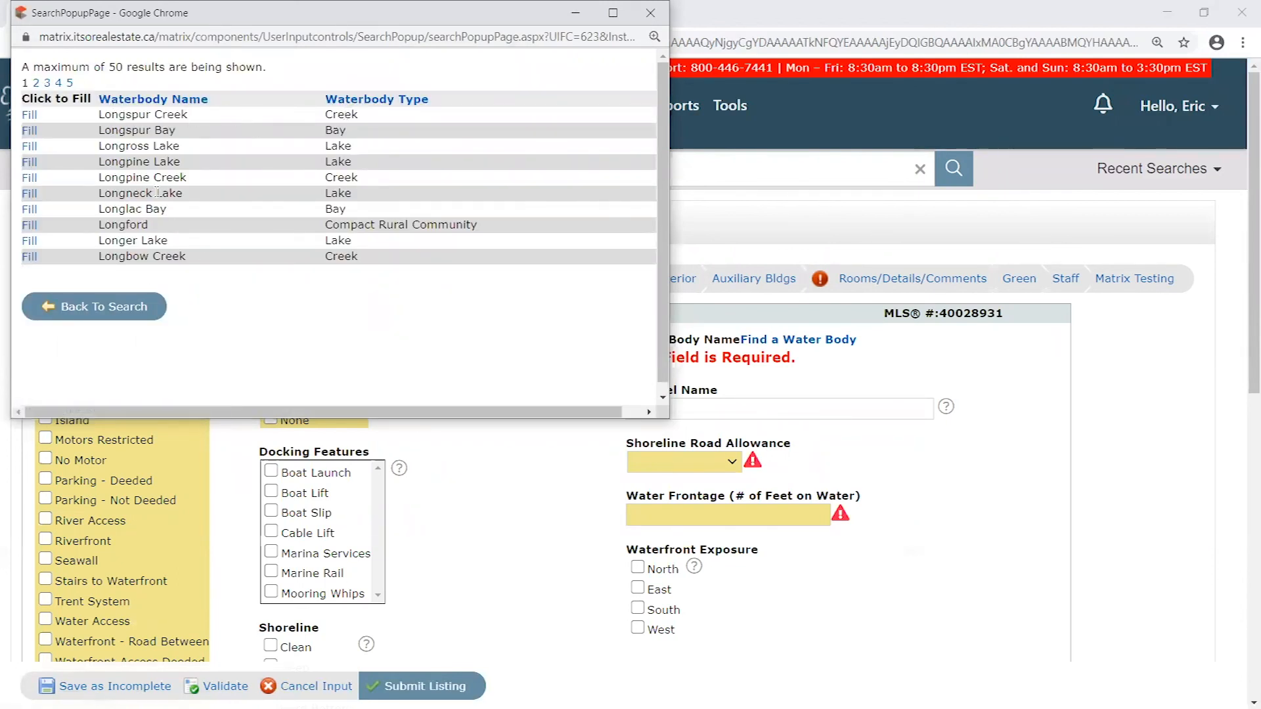
- Check the Waterbody Type options in the lookup, close it and look through the remaining Waterfront fields
click(125, 306)
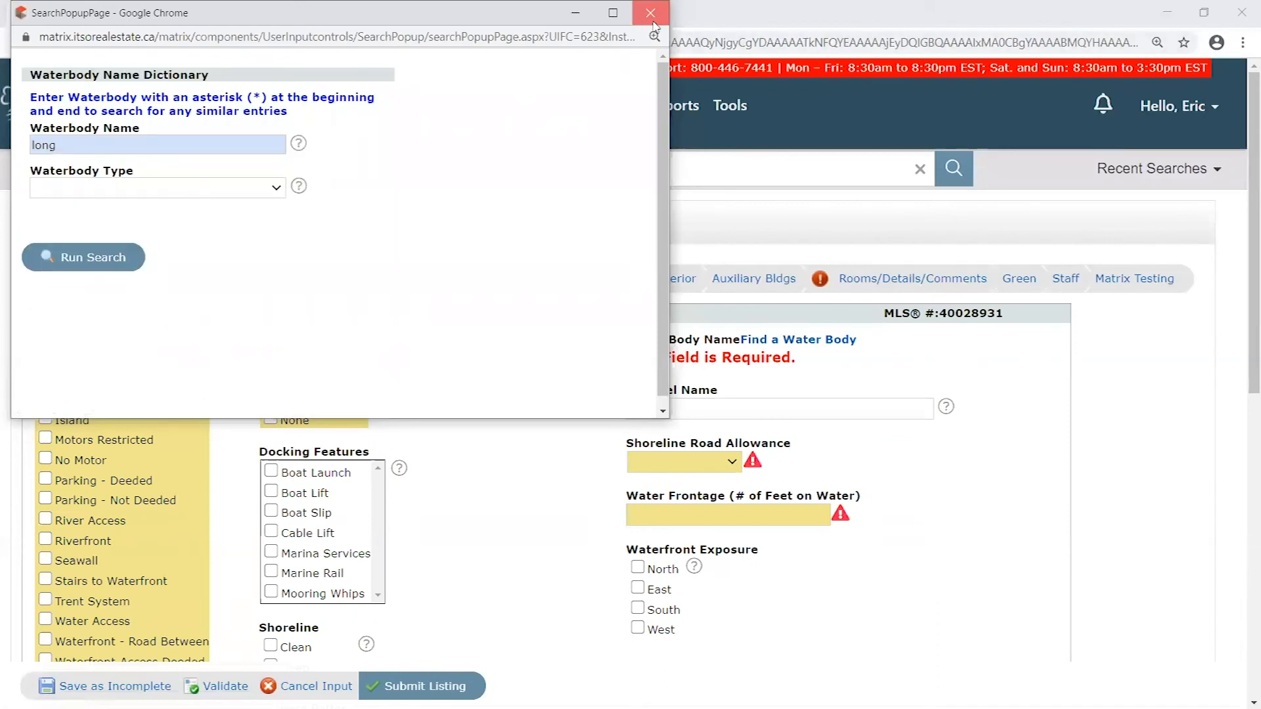
click(277, 188)
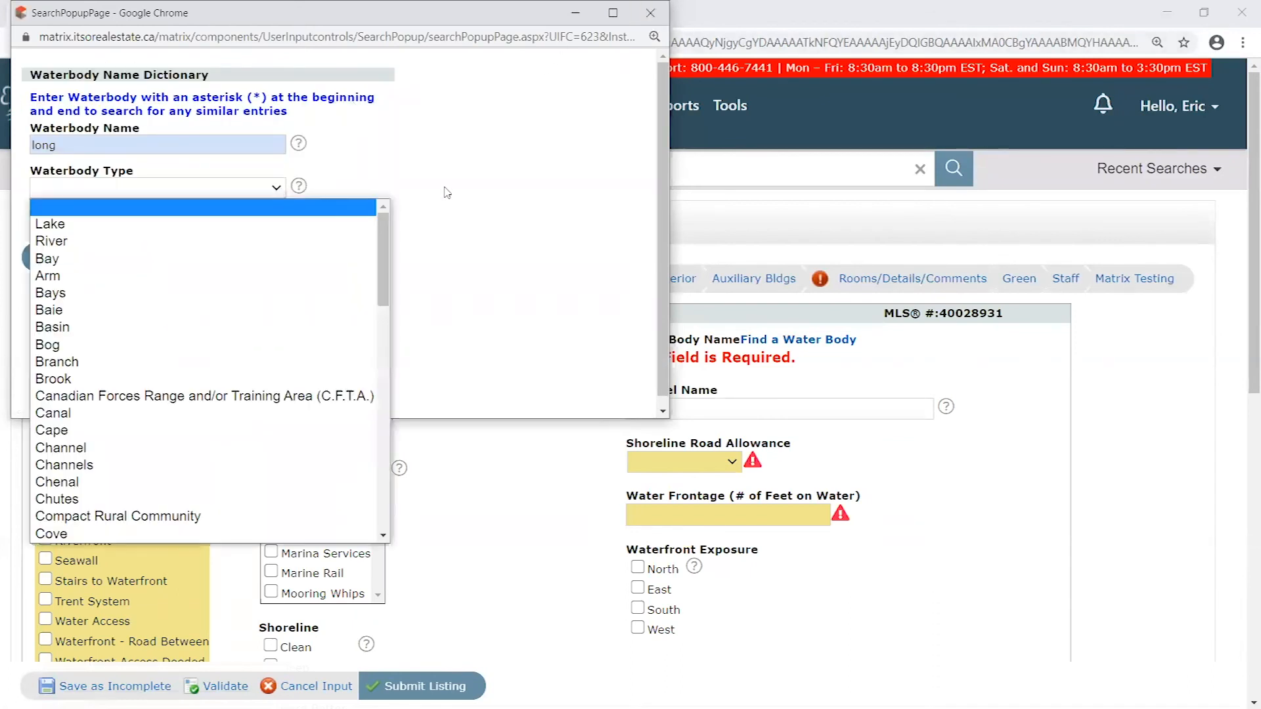
click(650, 13)
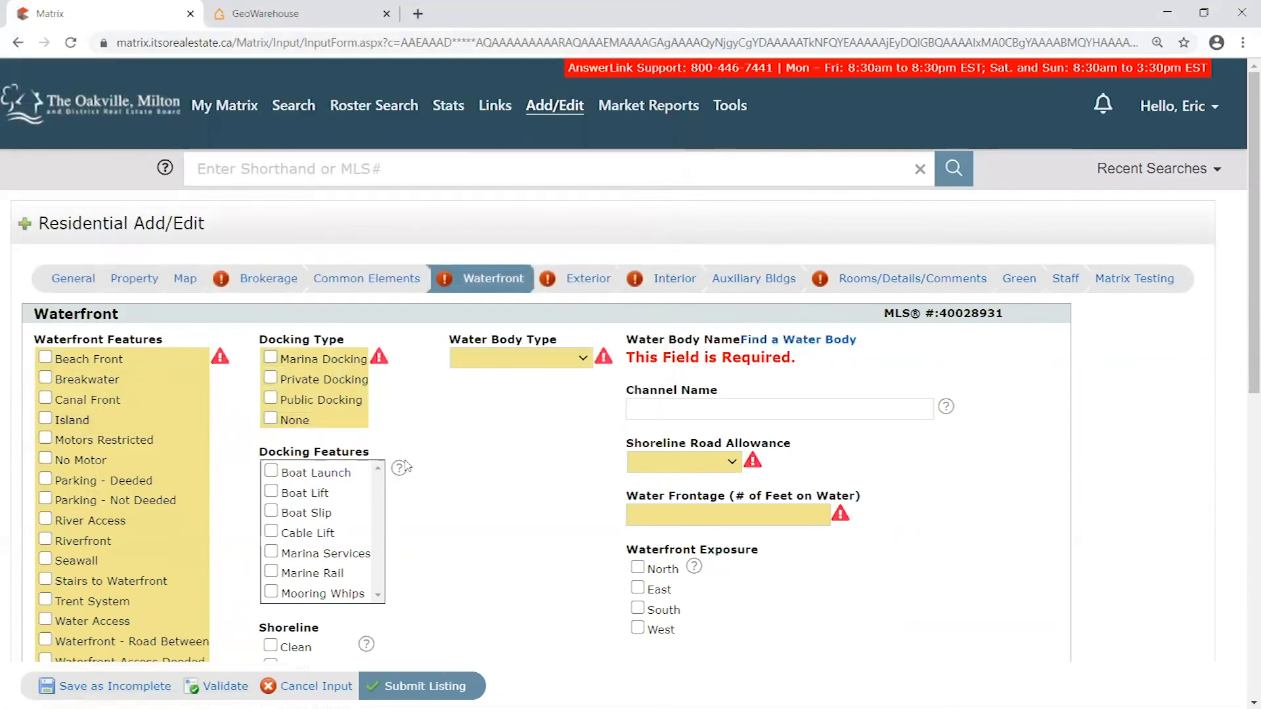
scroll(1061, 484, down, 3)
scroll(670, 414, down, 3)
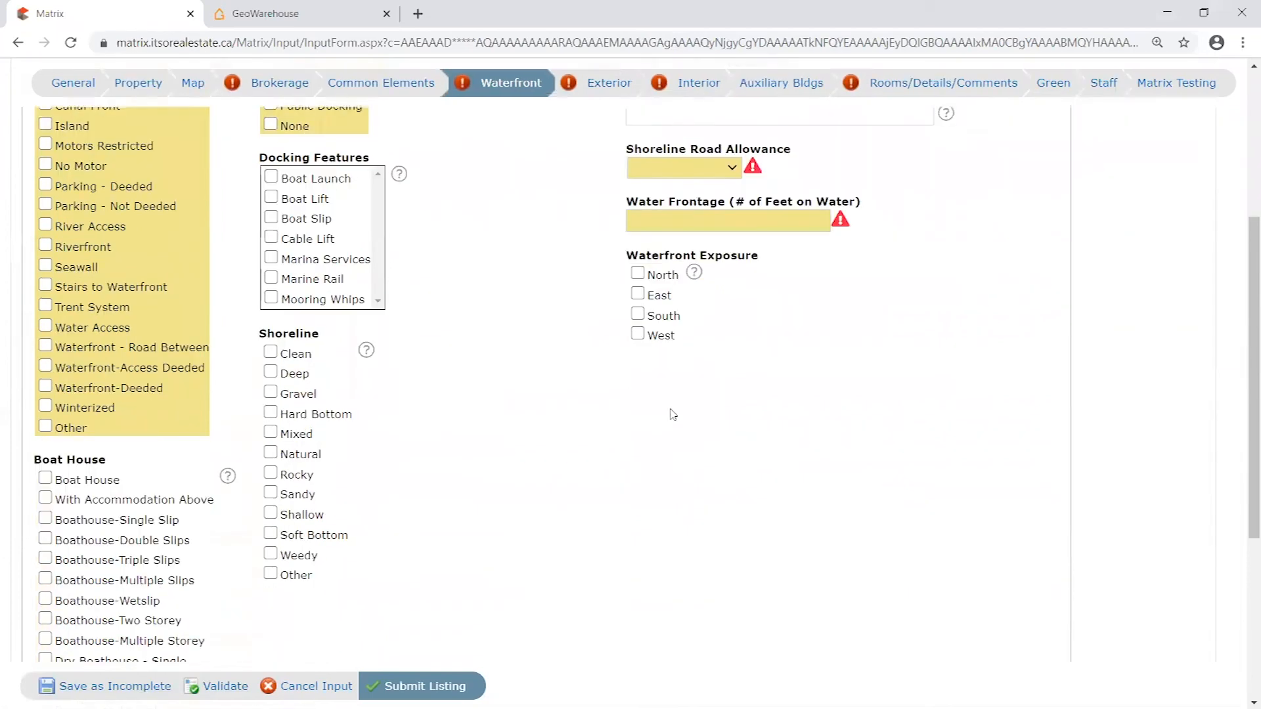
scroll(189, 528, up, 6)
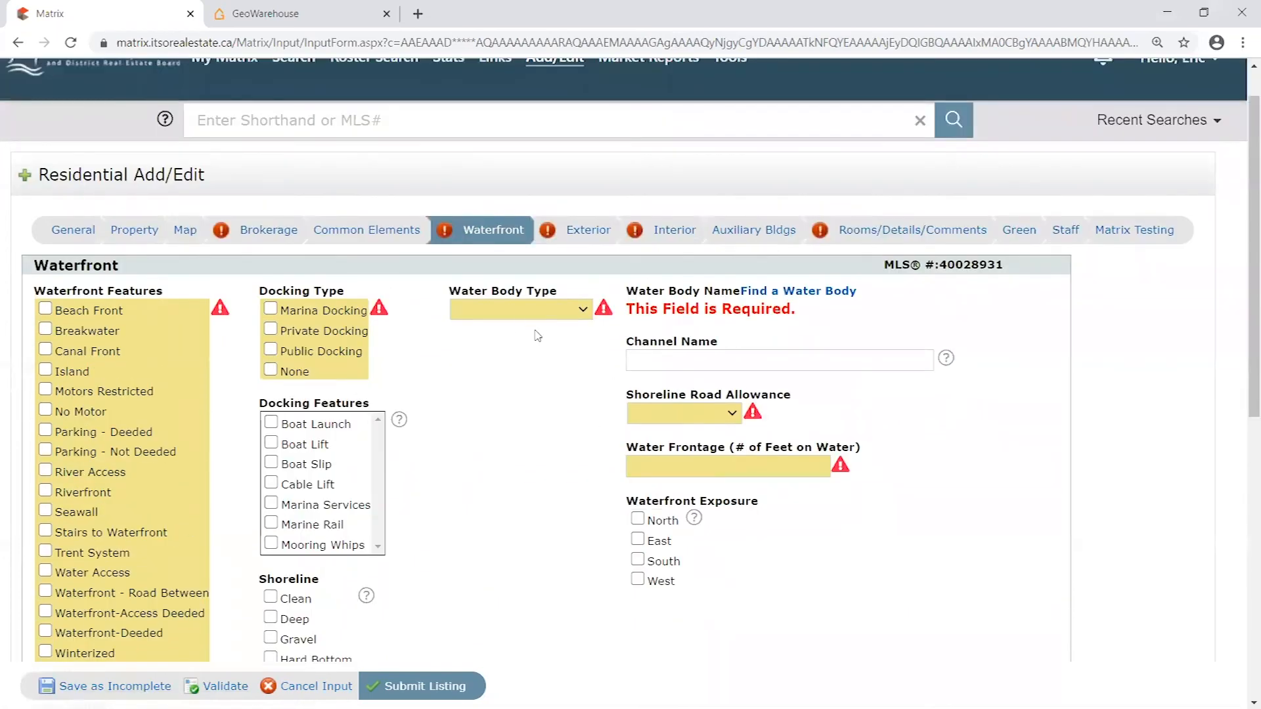
- Open the Auxiliary Buildings section and review the Building Type options
click(750, 238)
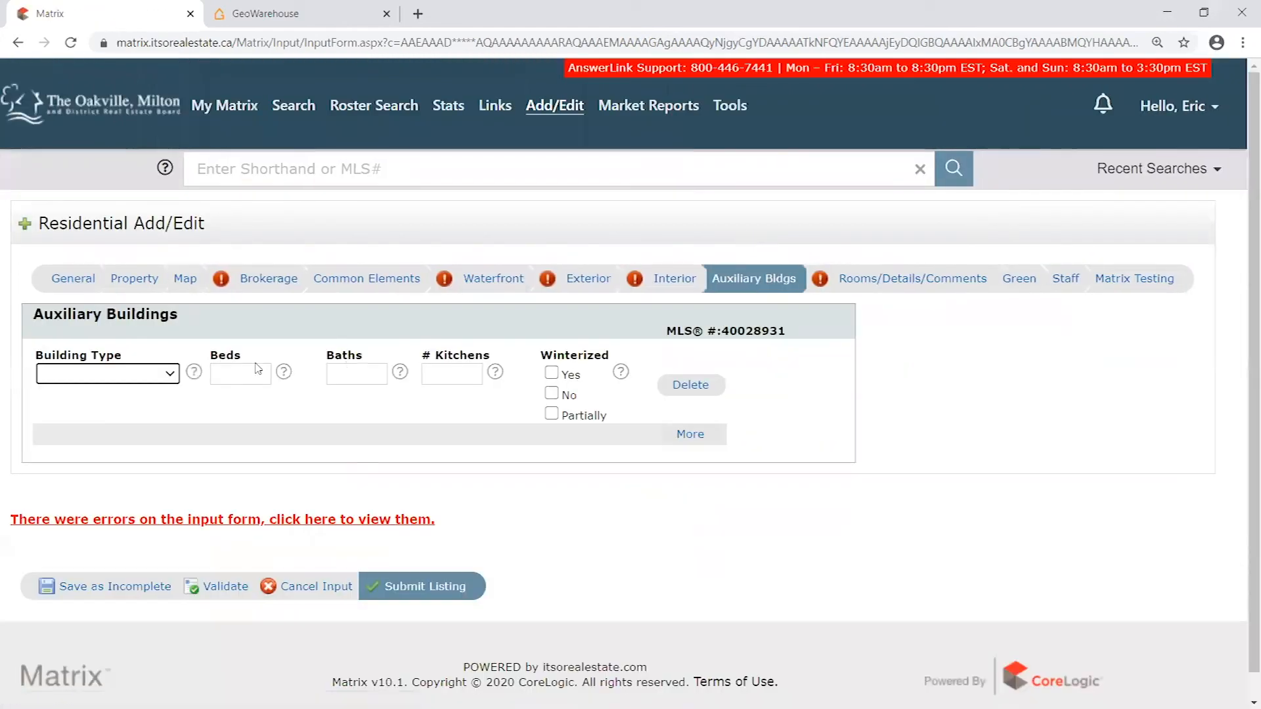
click(171, 375)
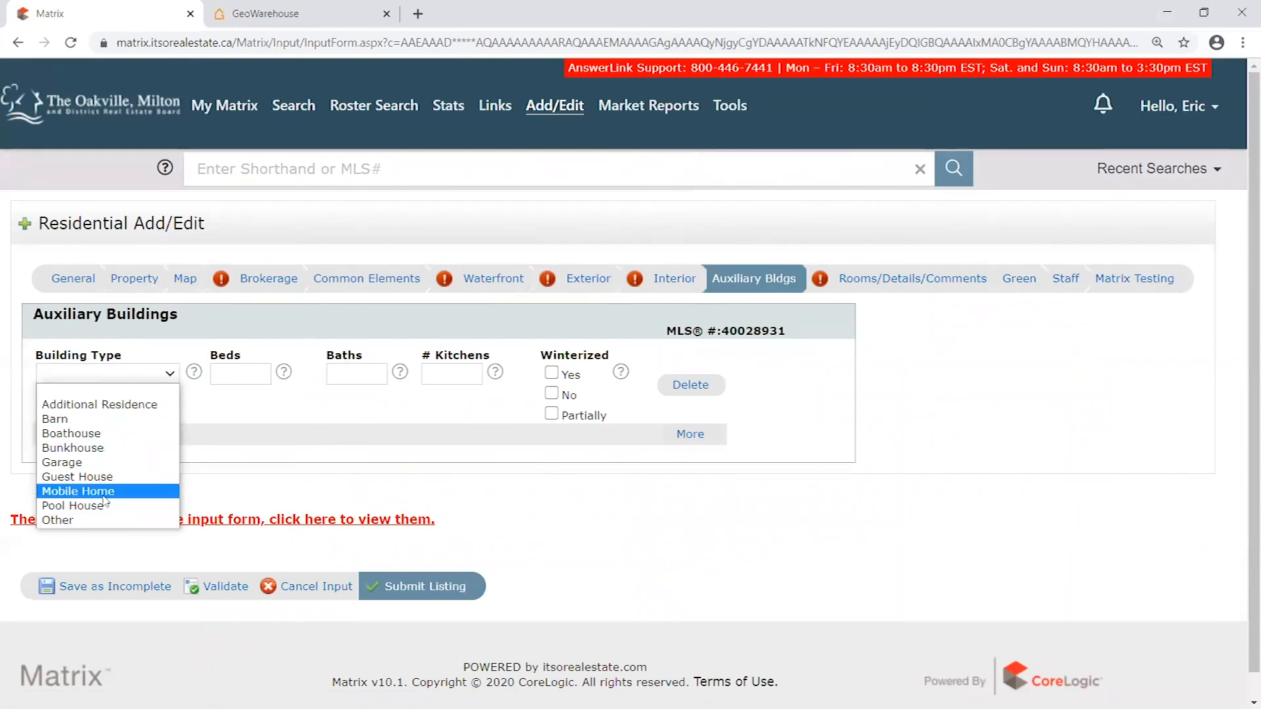
click(206, 396)
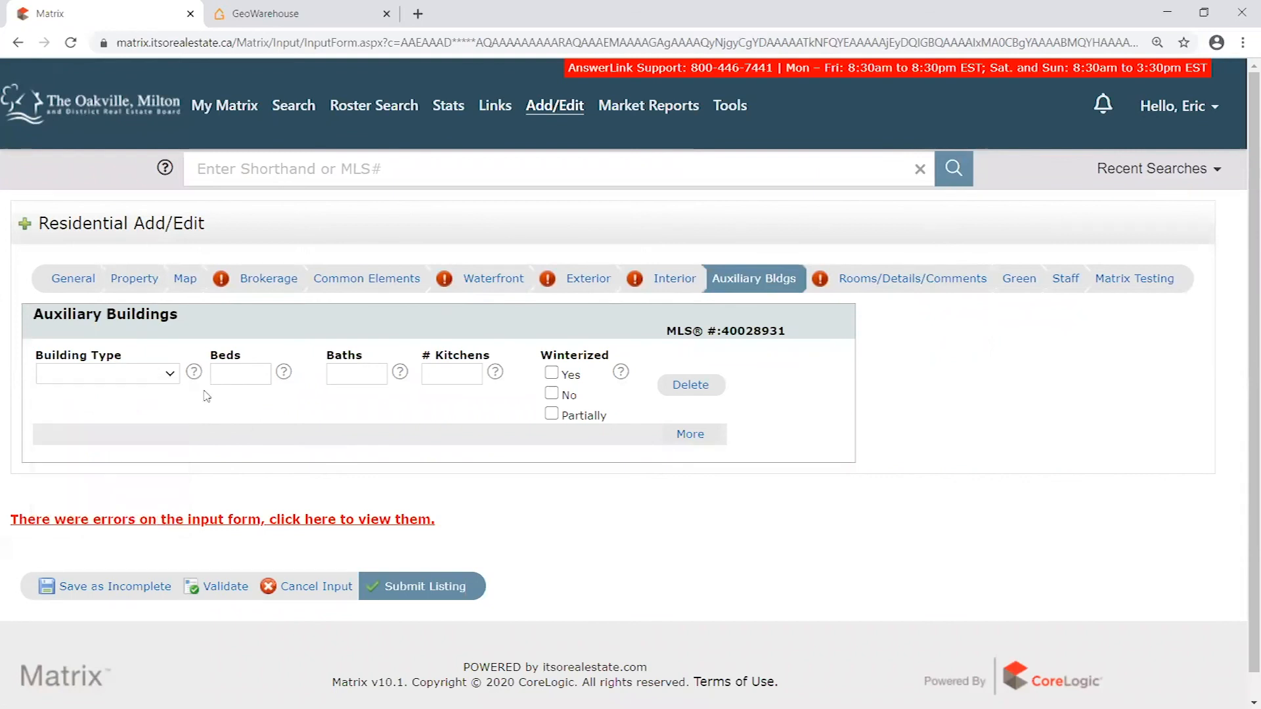
click(170, 376)
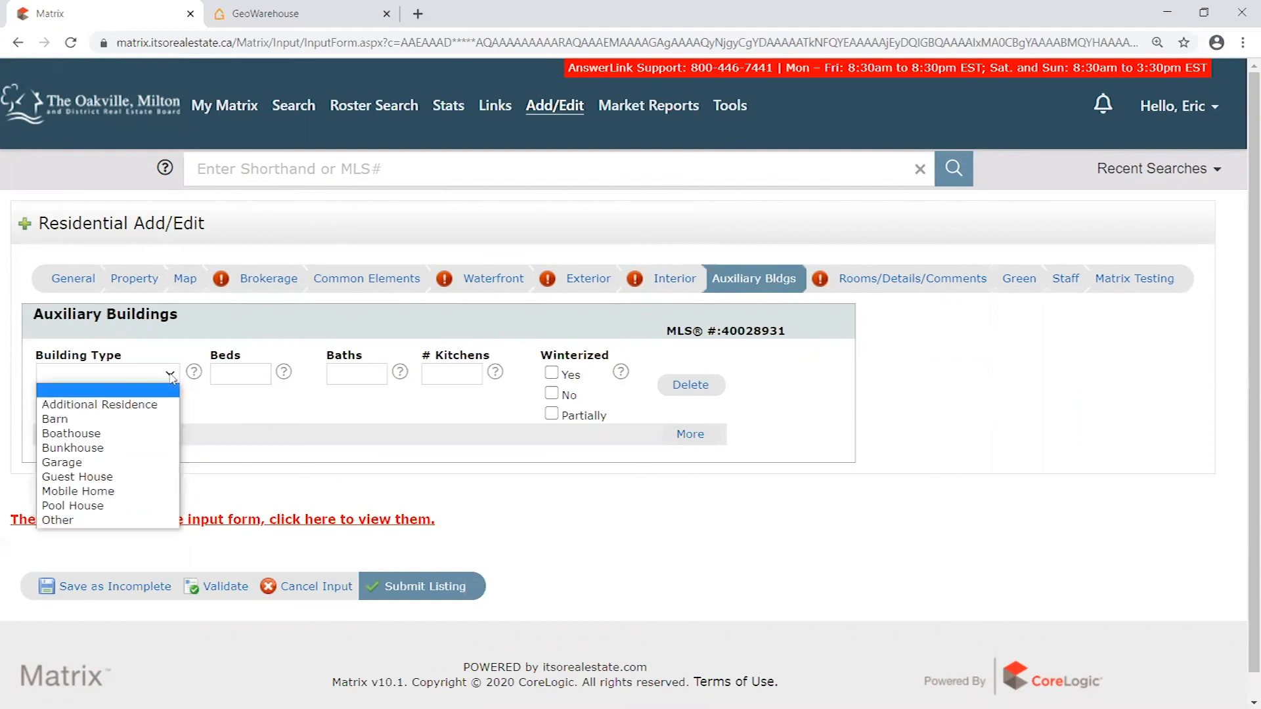
click(171, 377)
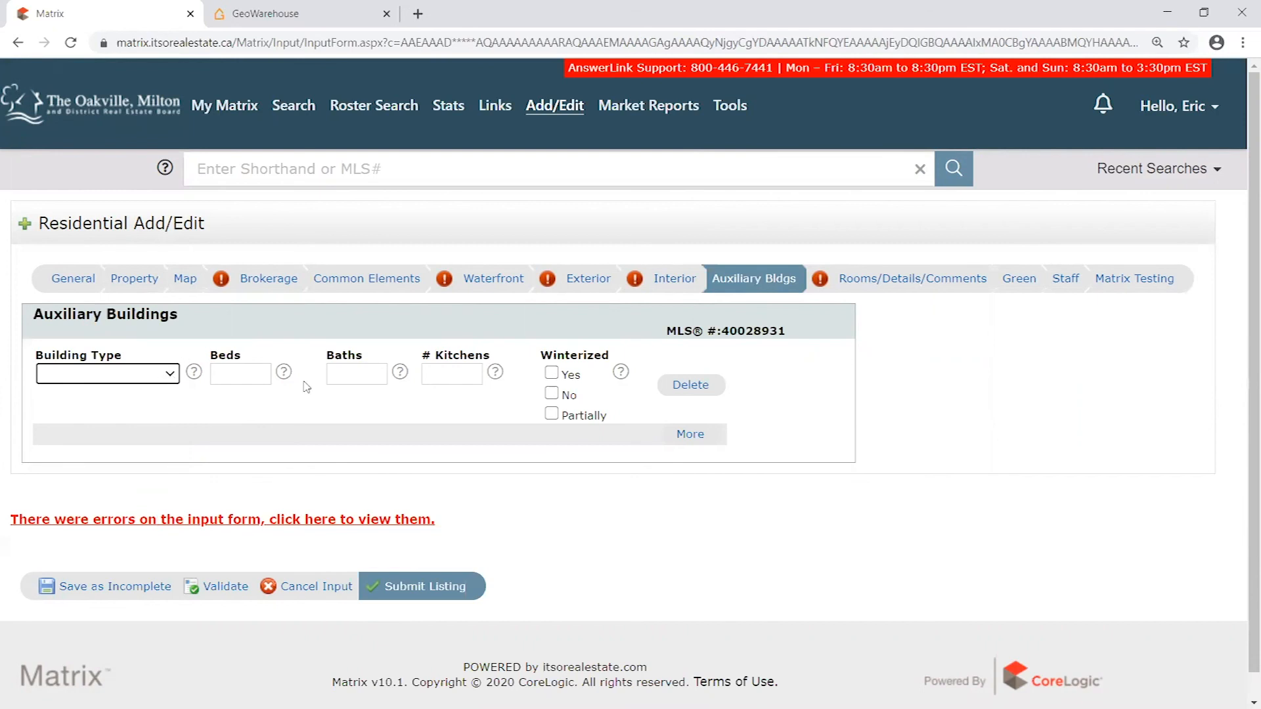
- Set the auxiliary building's Building Type to Garage and add a second building row
click(167, 379)
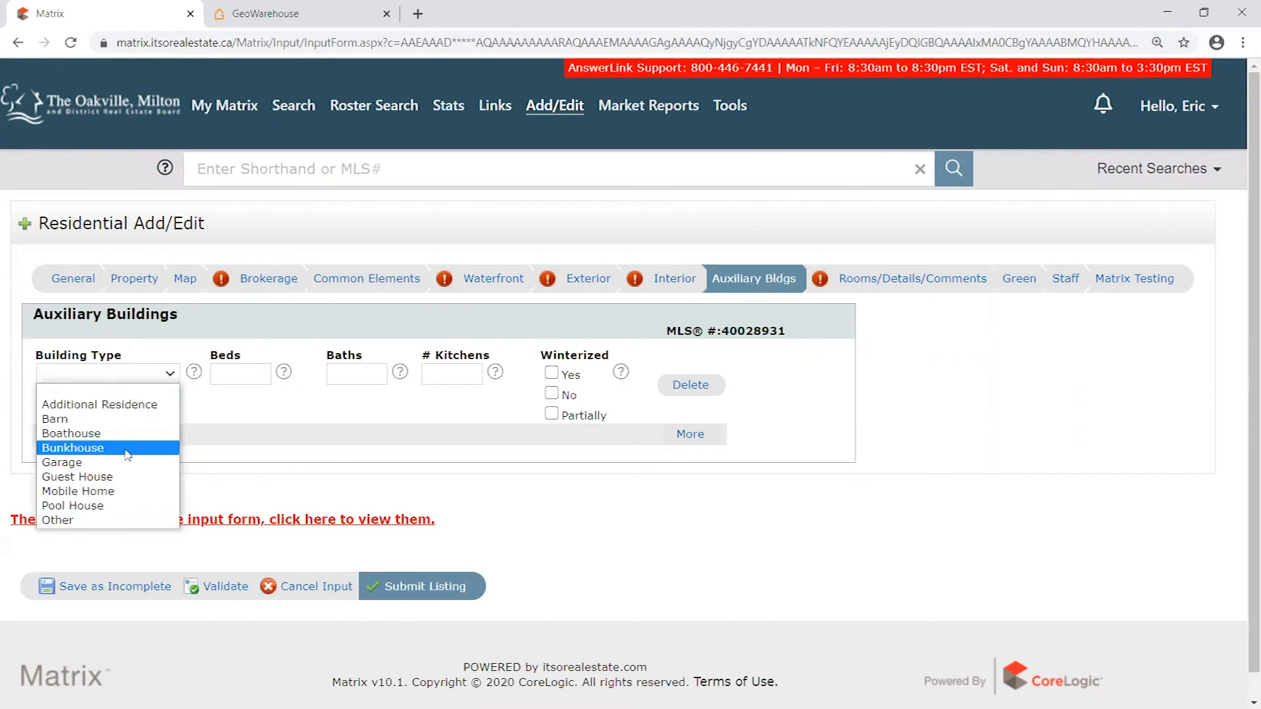
click(62, 462)
key(Tab)
key(Tab)
click(402, 422)
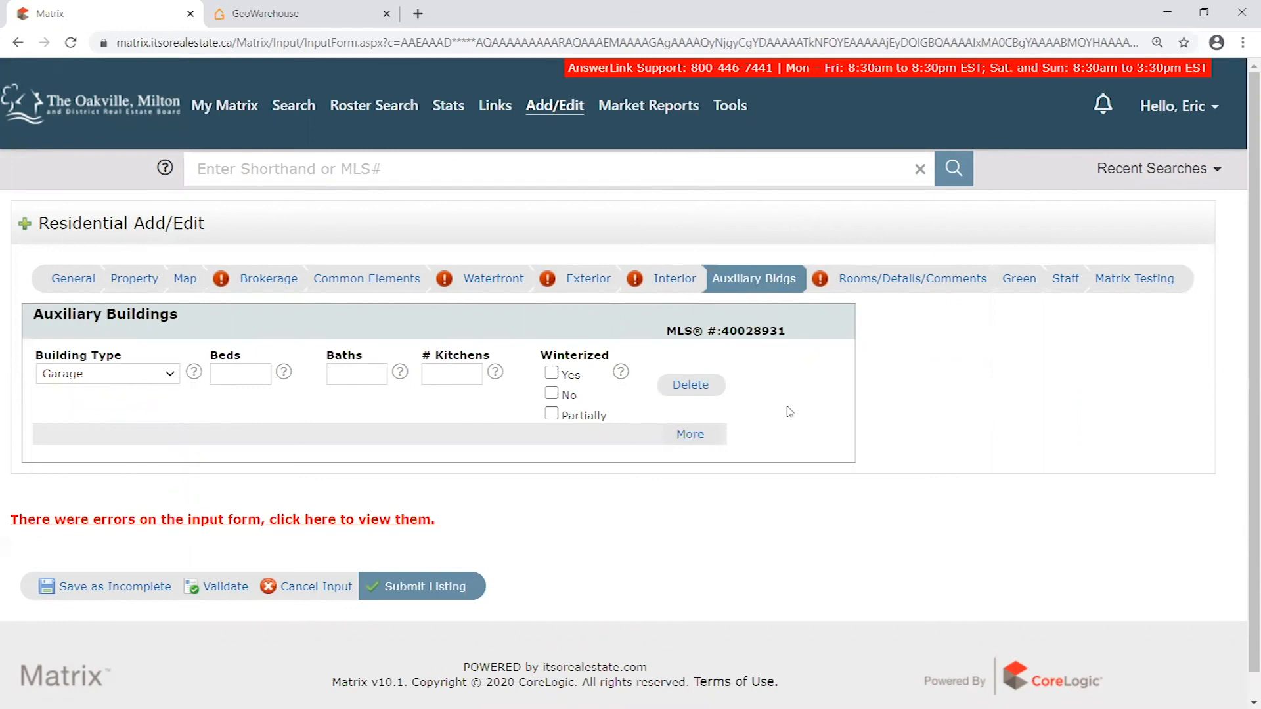
click(695, 441)
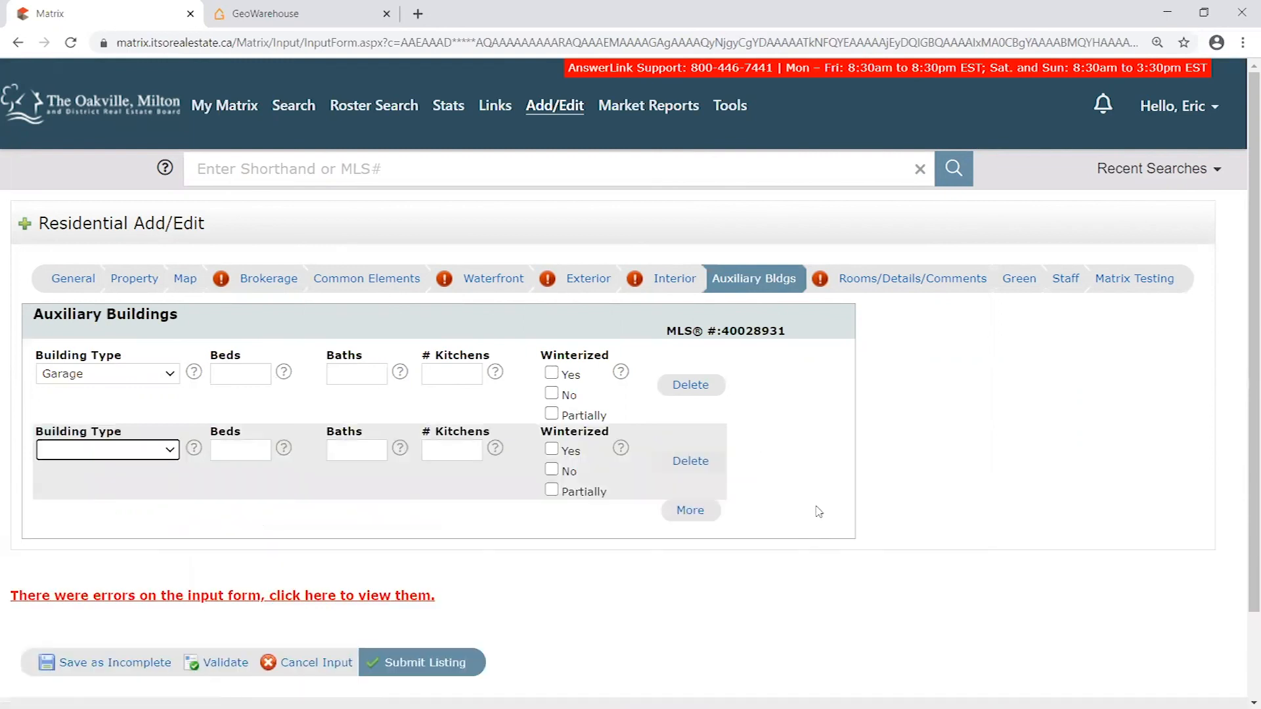
- Delete the second auxiliary building row and reset the first row's Building Type to blank
click(690, 460)
click(166, 376)
click(156, 388)
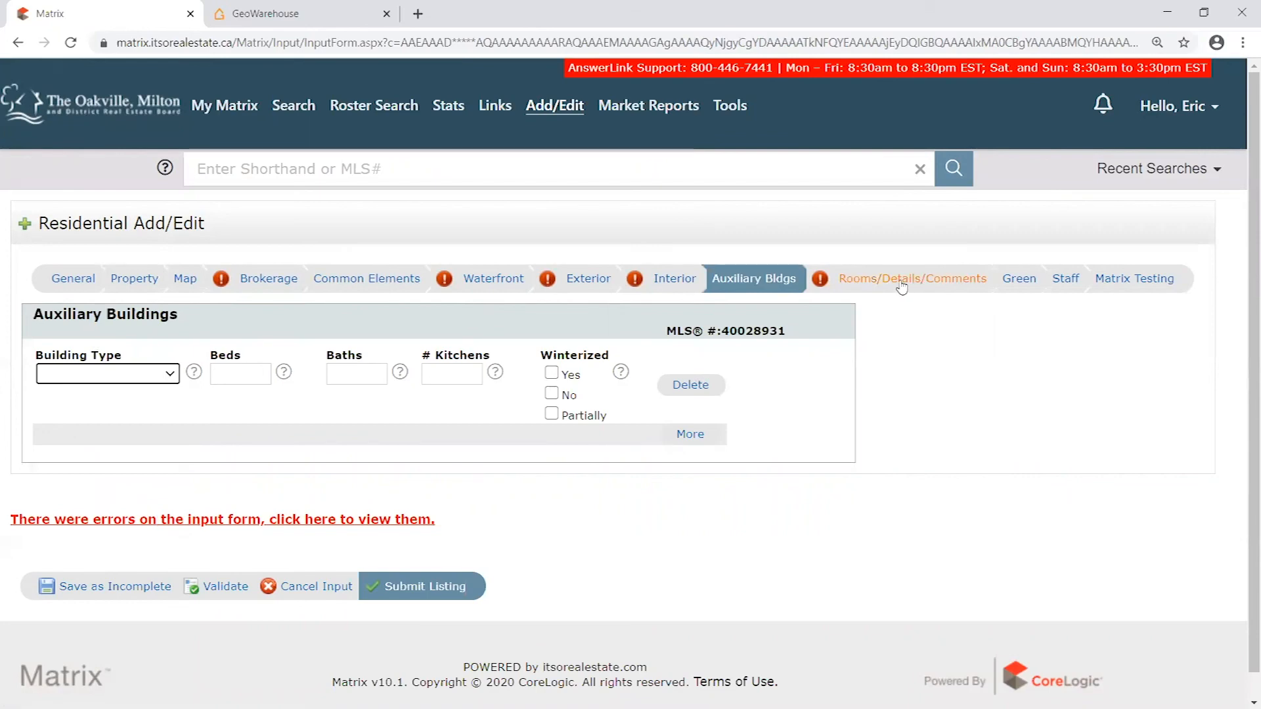
- Open the Green section and look through its verification, energy, sustainability, air quality and water conservation fields
click(1018, 278)
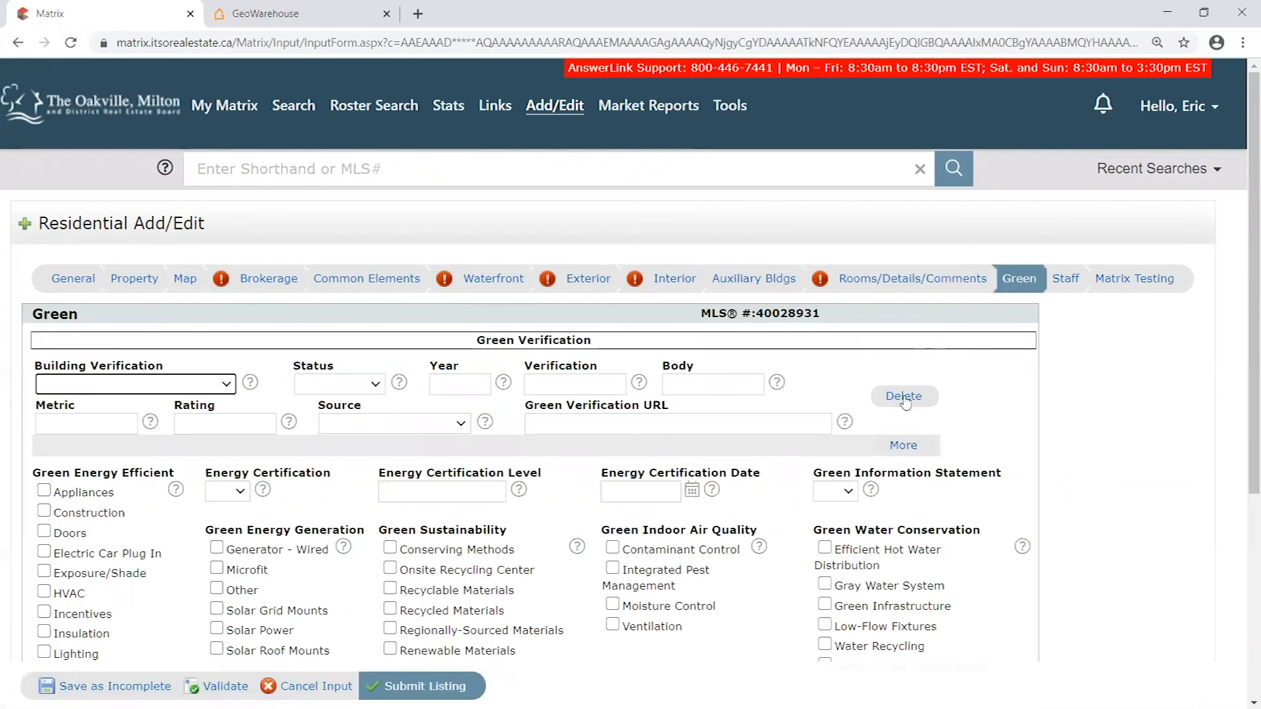
scroll(1131, 442, down, 2)
scroll(1154, 472, up, 1)
scroll(1159, 467, down, 1)
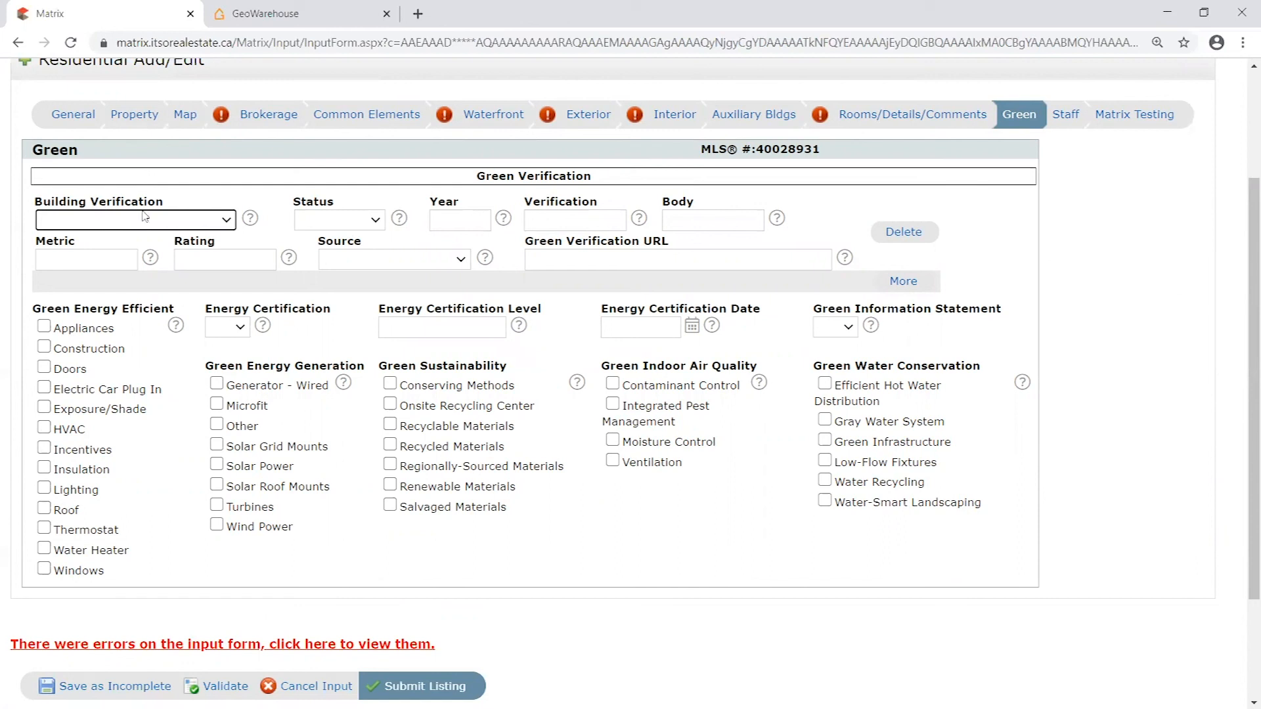
drag(81, 156, 37, 152)
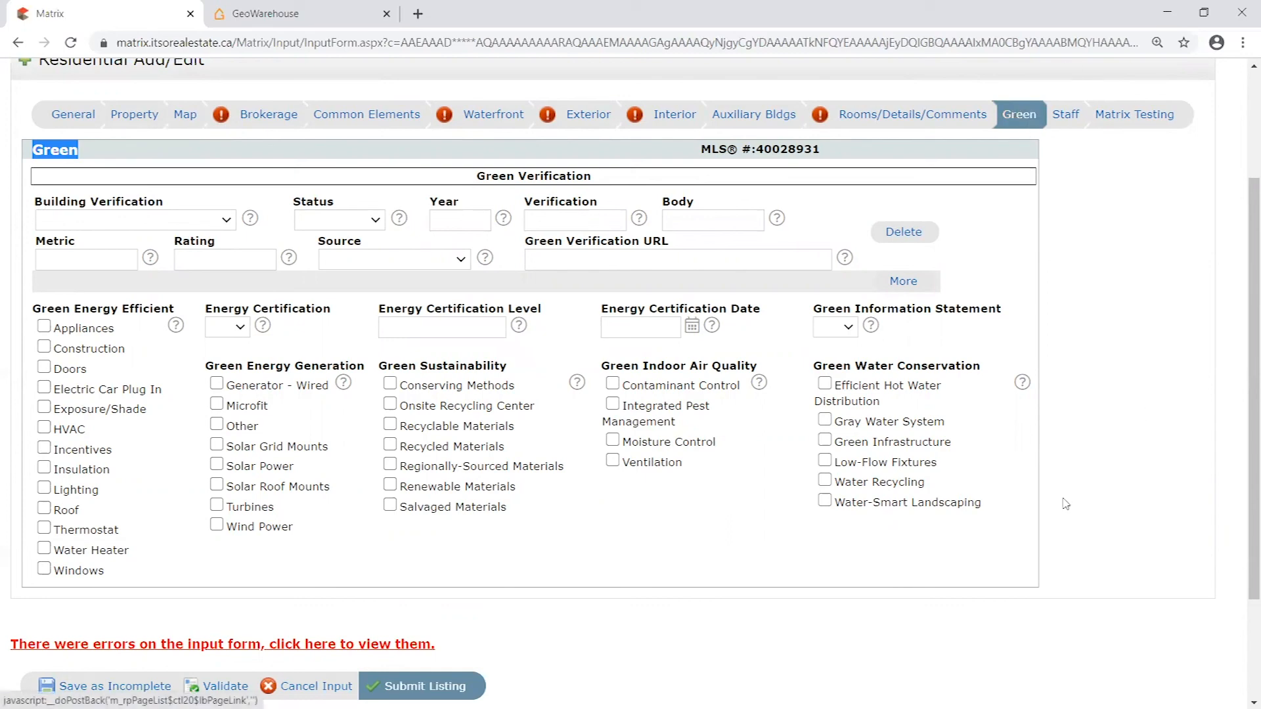
scroll(260, 565, down, 2)
scroll(266, 538, up, 2)
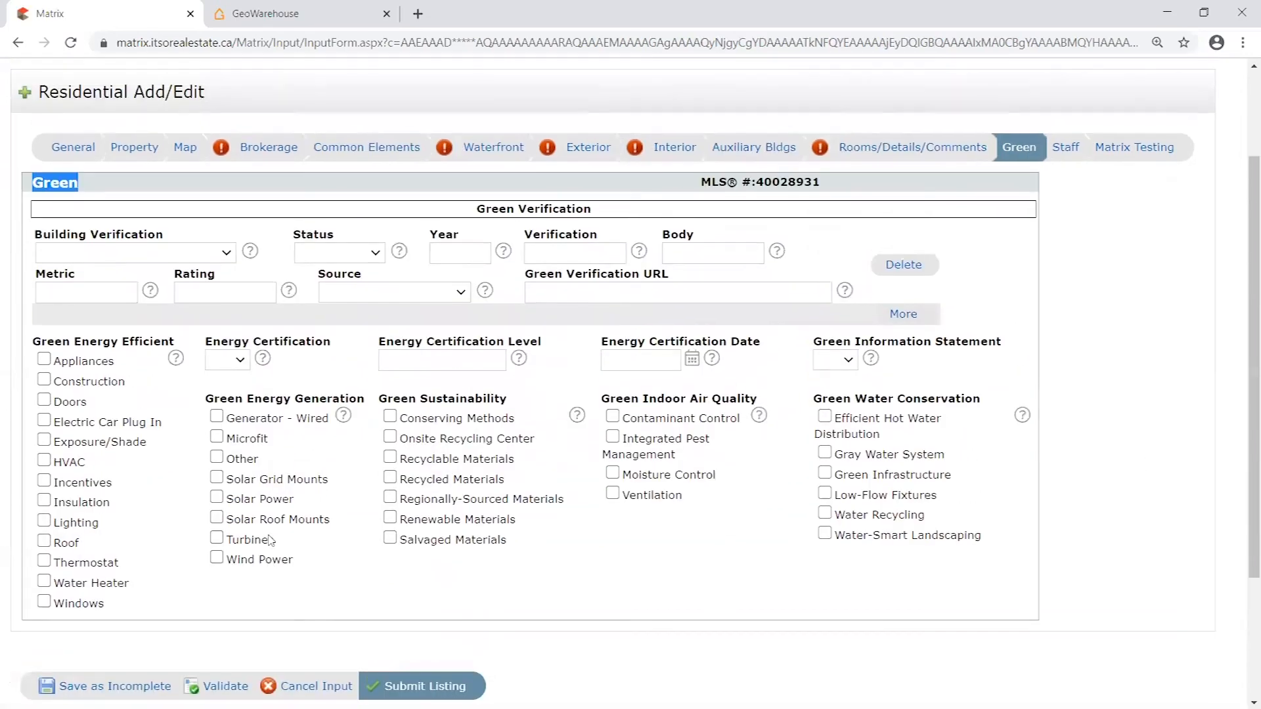
scroll(250, 543, down, 3)
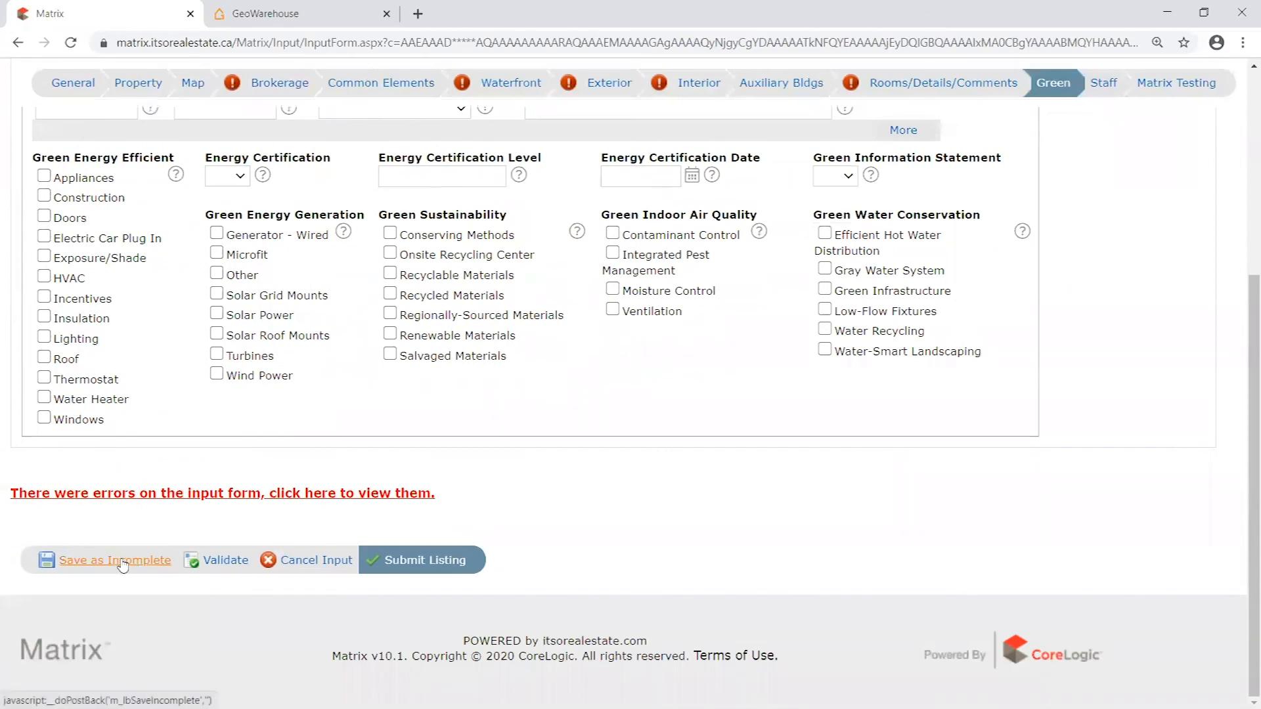
- Try to save the listing as incomplete from the Green section
click(128, 563)
scroll(525, 324, down, 2)
scroll(569, 284, up, 1)
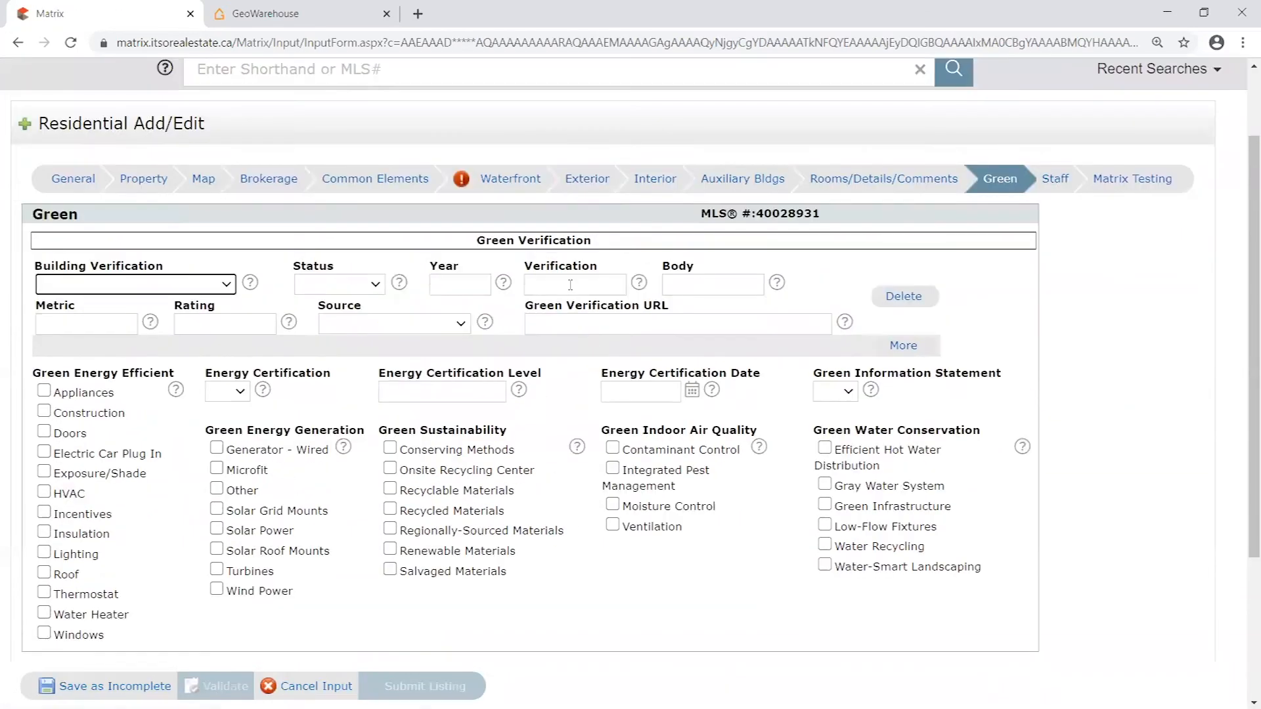
- Set Waterfront to No in the General section and save the listing as incomplete
click(76, 196)
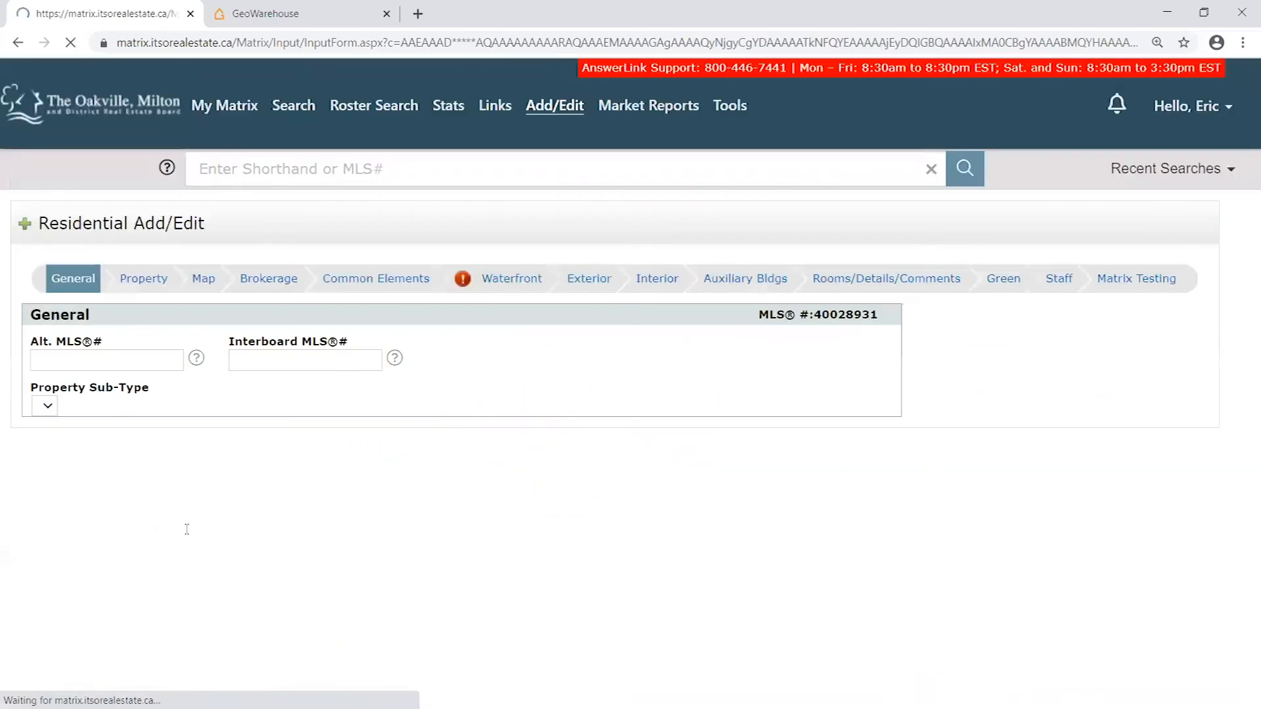
scroll(186, 460, down, 3)
click(52, 321)
click(56, 369)
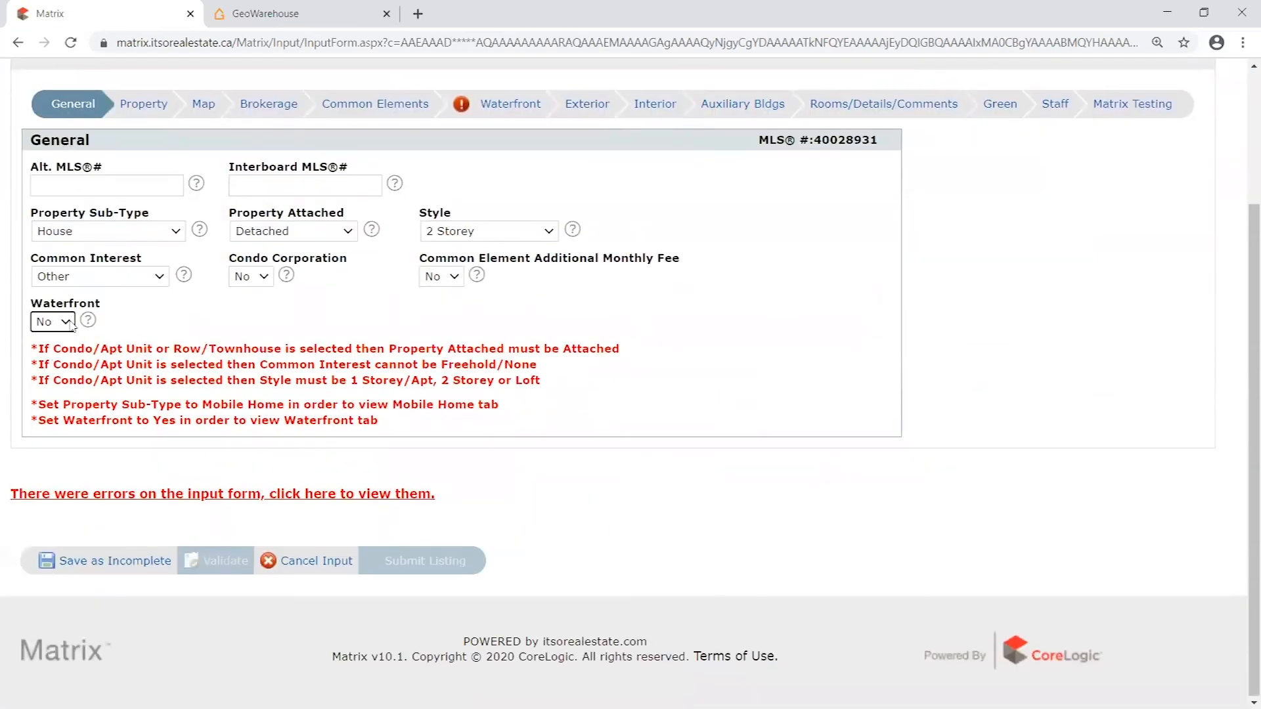
click(141, 561)
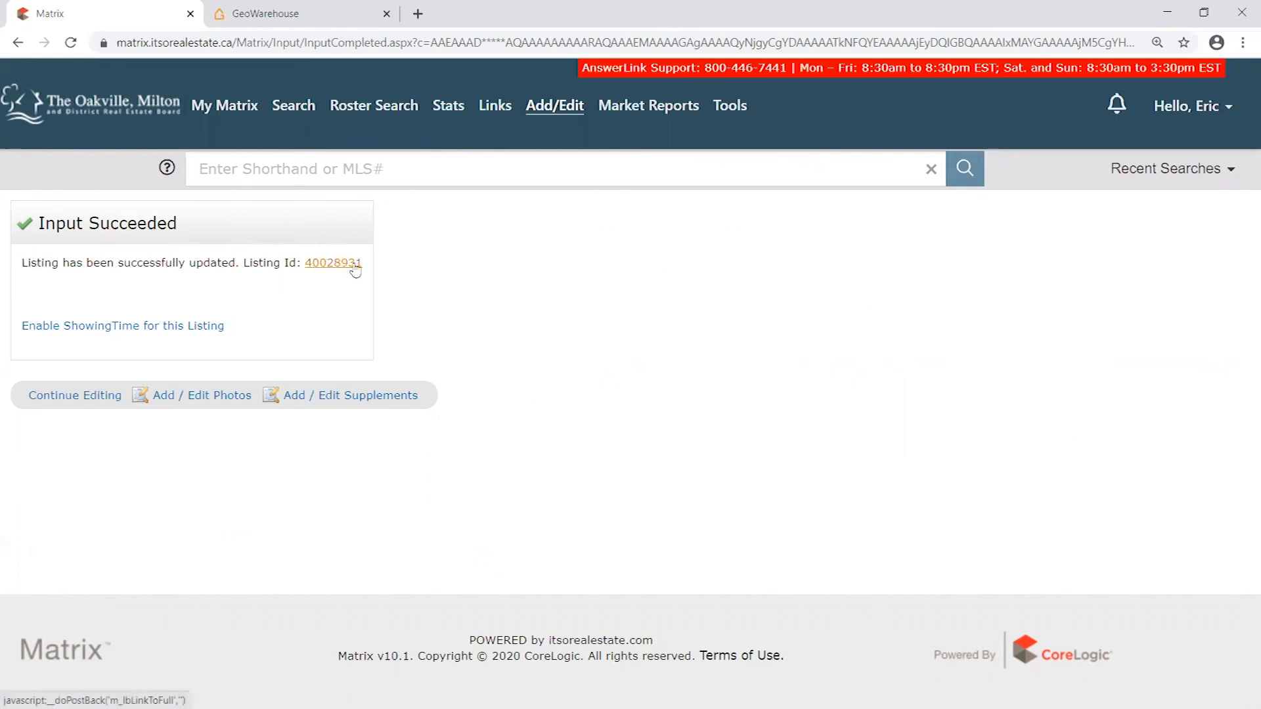
- Copy the listing ID from the input confirmation message
drag(365, 265, 306, 263)
right_click(312, 265)
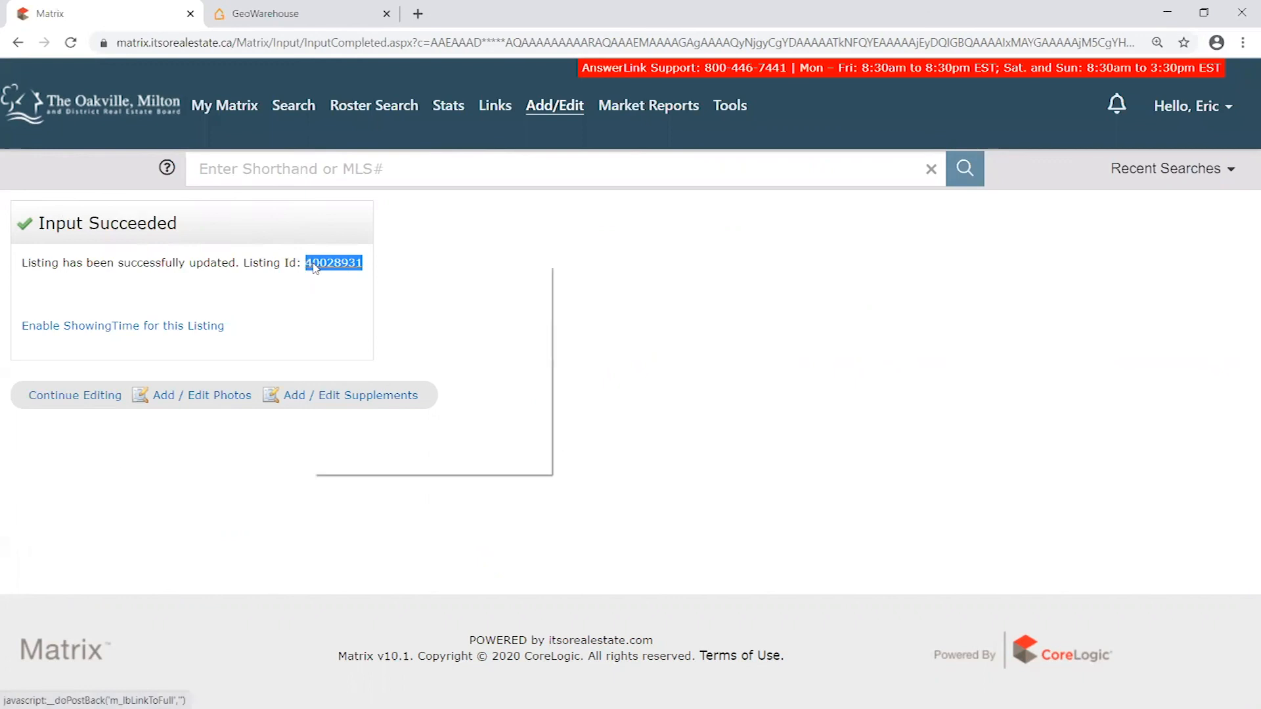
click(497, 229)
drag(366, 265, 305, 264)
right_click(322, 264)
click(367, 392)
click(459, 304)
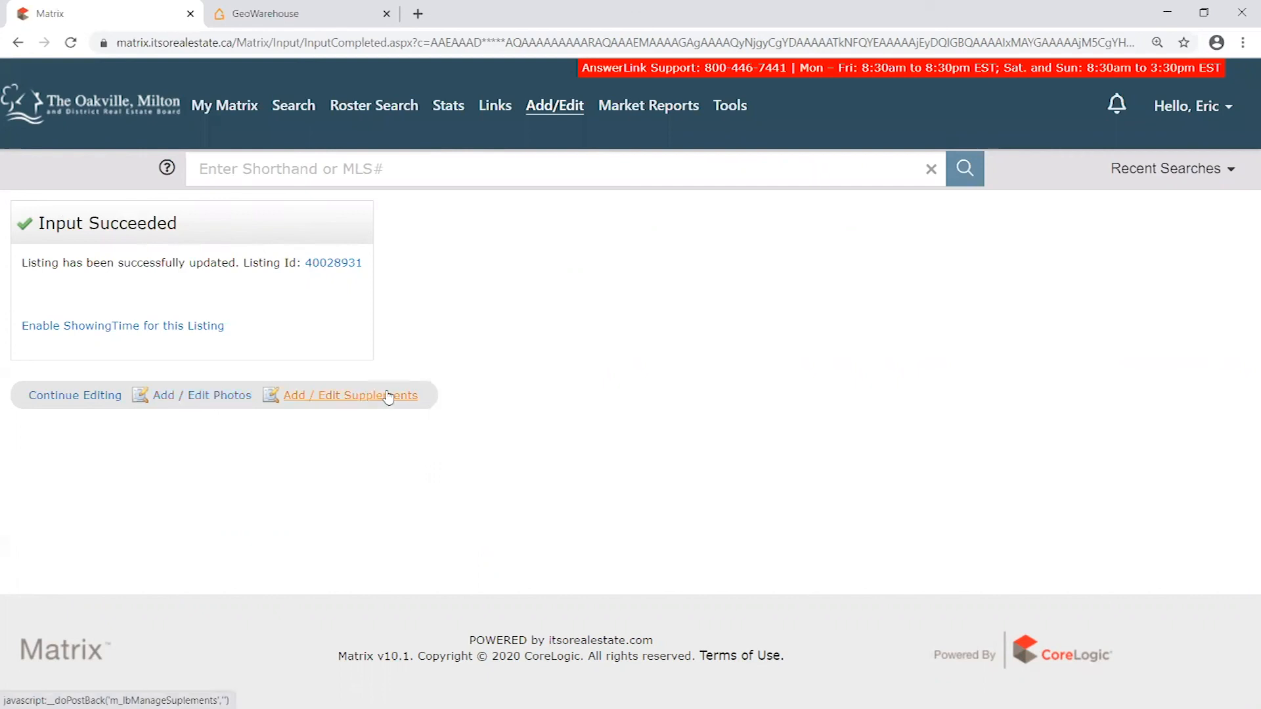
- Open the saved listing's Add / Edit Photos page and review the upload instructions and file selection field
click(205, 400)
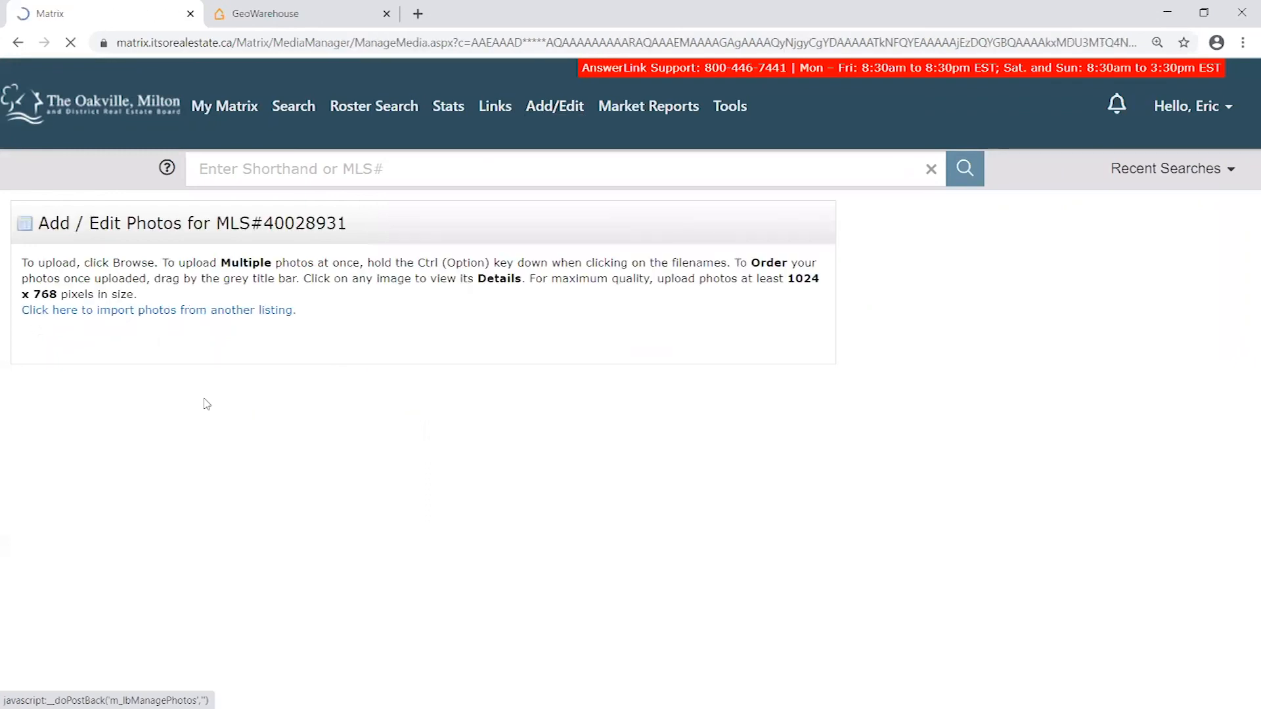
drag(46, 262, 364, 312)
click(379, 327)
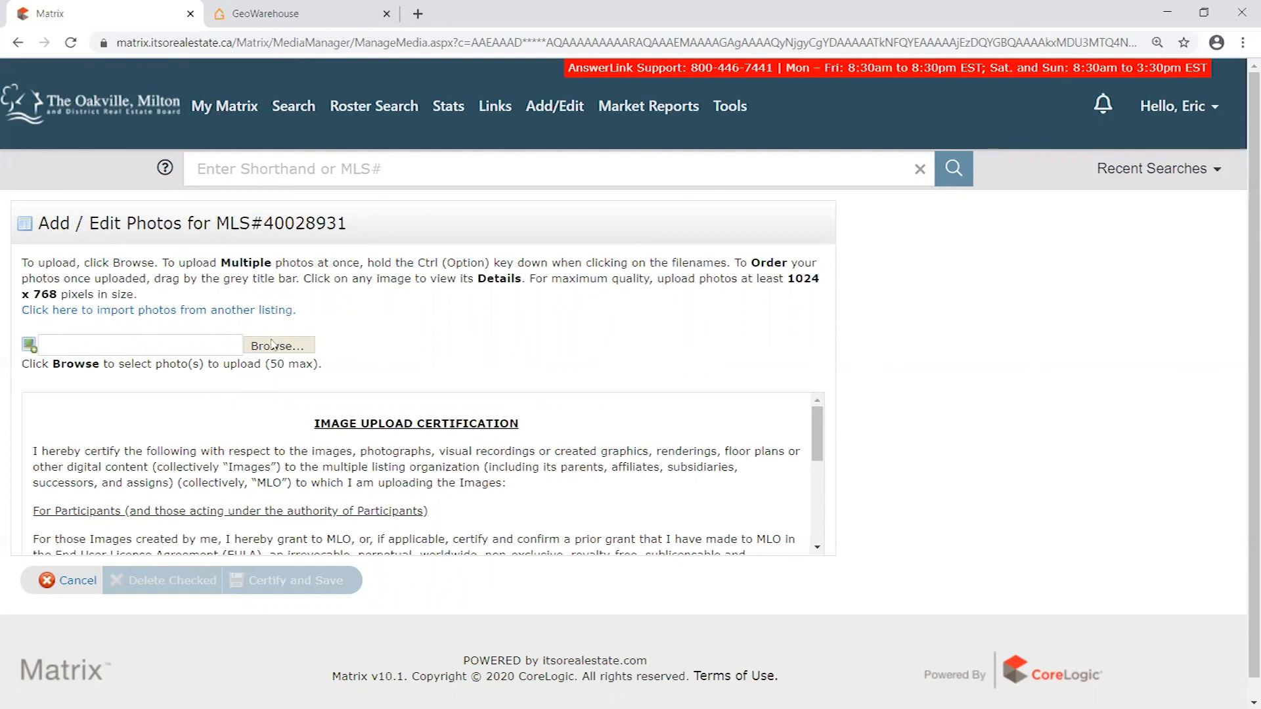
double_click(273, 362)
click(131, 345)
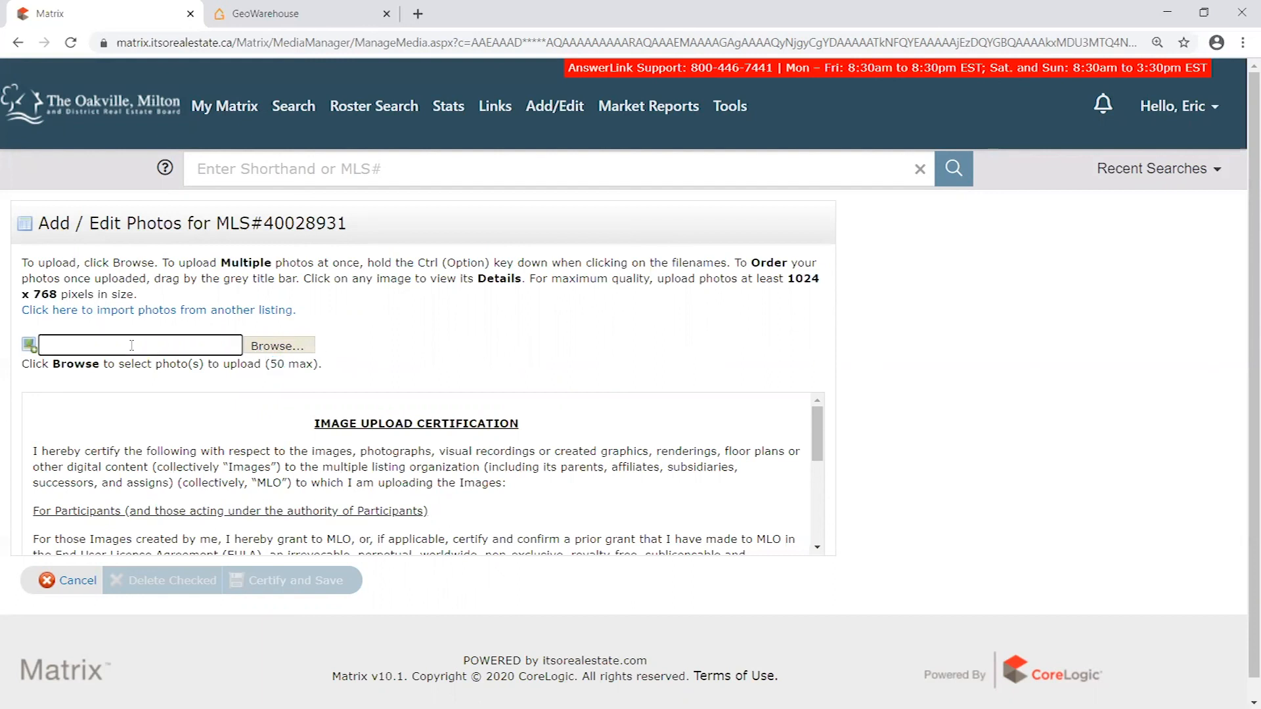
click(334, 350)
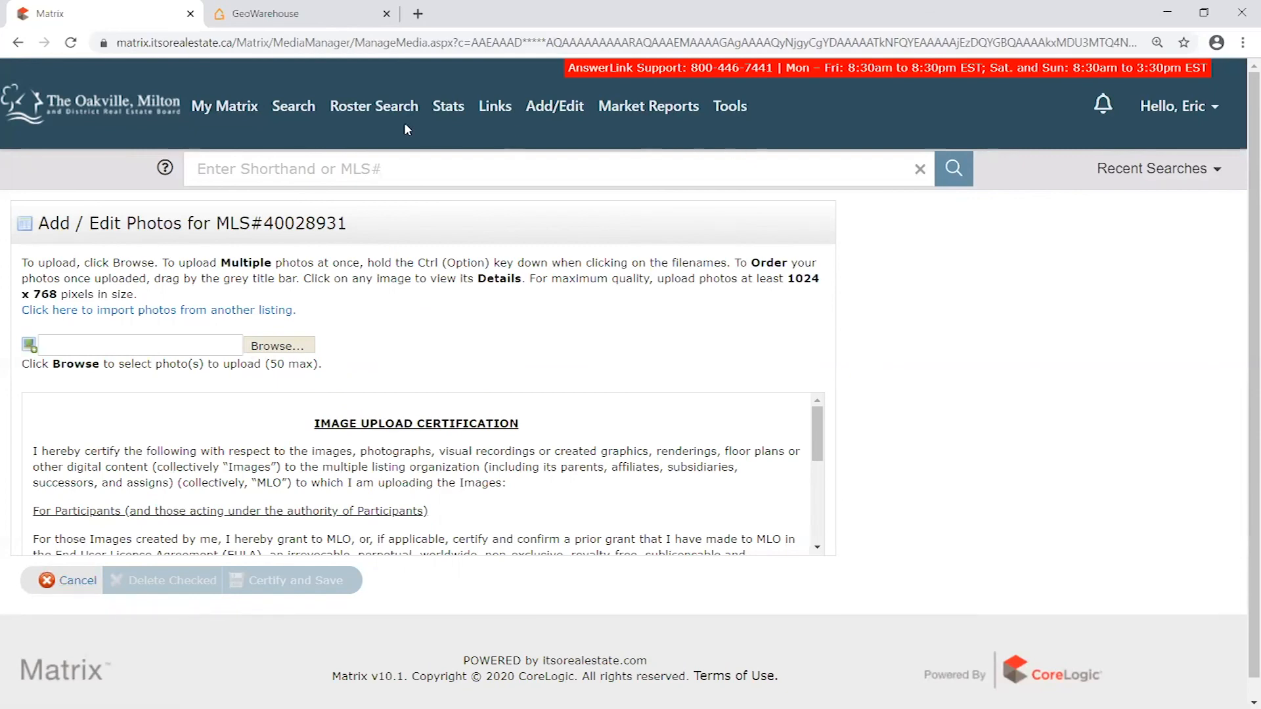
- Return to My Matrix, postpone reading the board announcement, and open the Add/Edit Input page
click(246, 110)
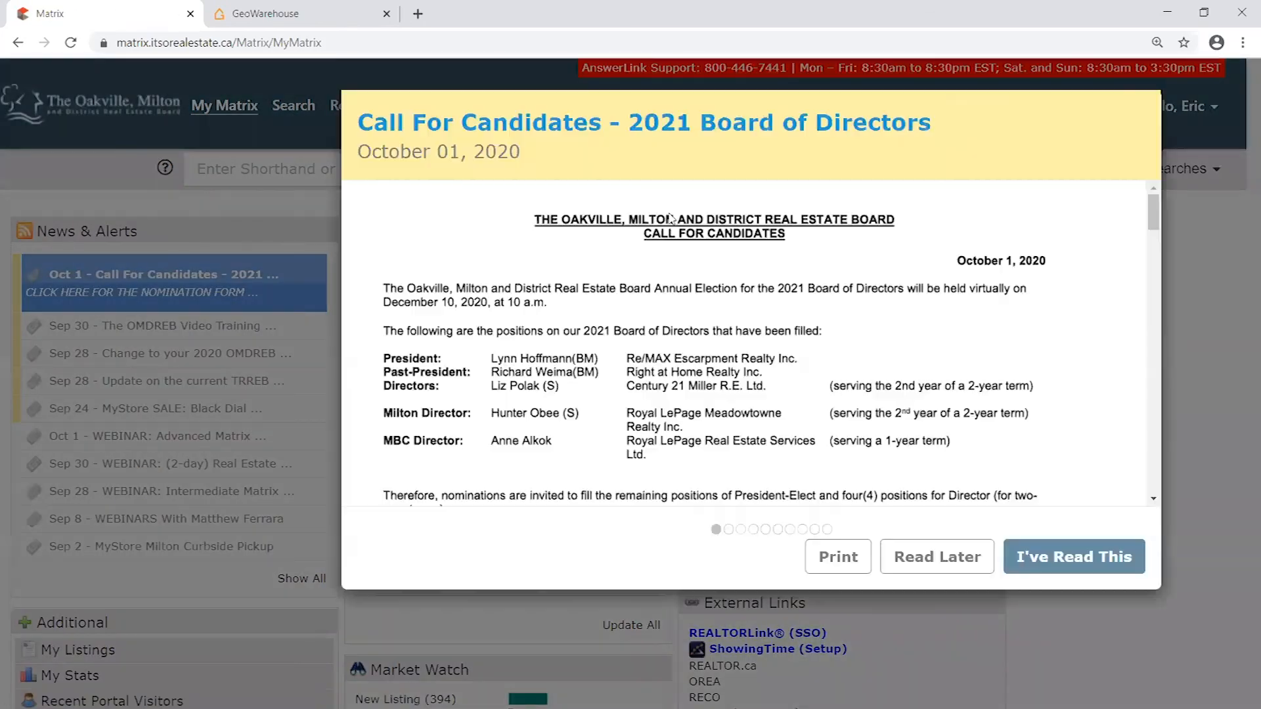
click(938, 563)
mouse_move(554, 118)
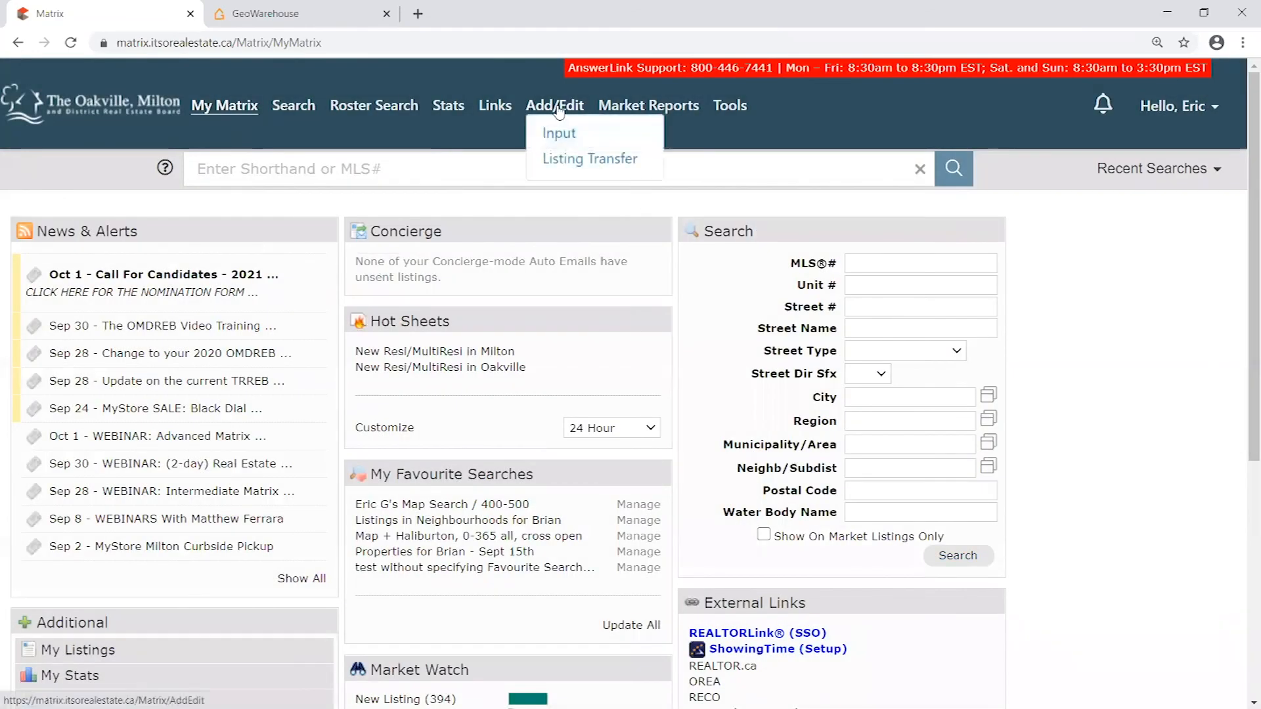
click(566, 138)
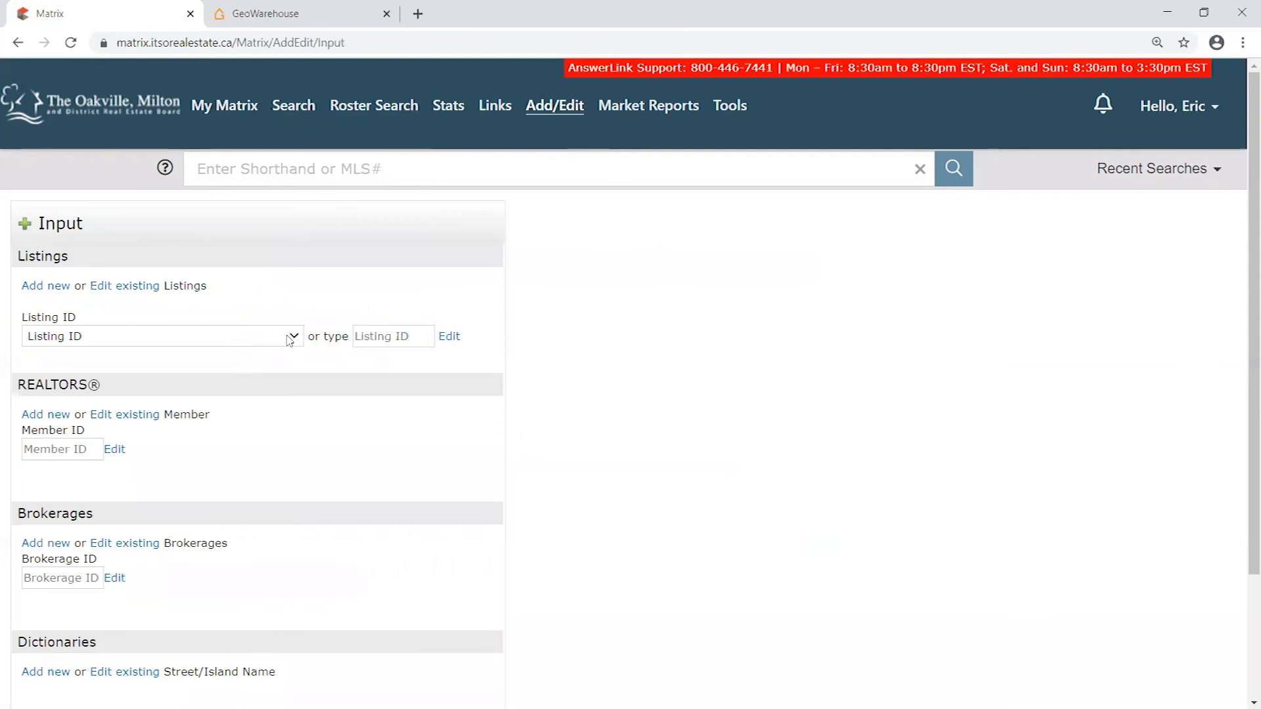
- Choose the incomplete residential listing by its Listing ID and open its Modify Listing page
click(285, 337)
click(202, 311)
click(59, 337)
click(120, 334)
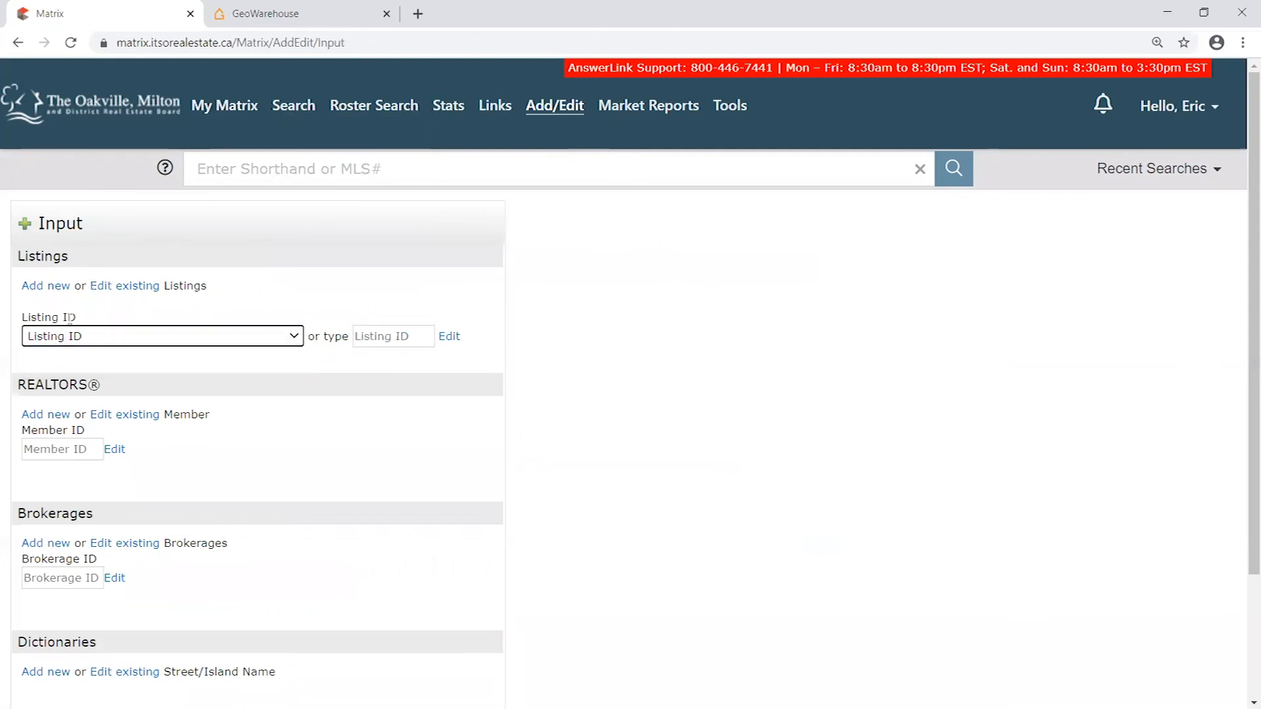
click(98, 337)
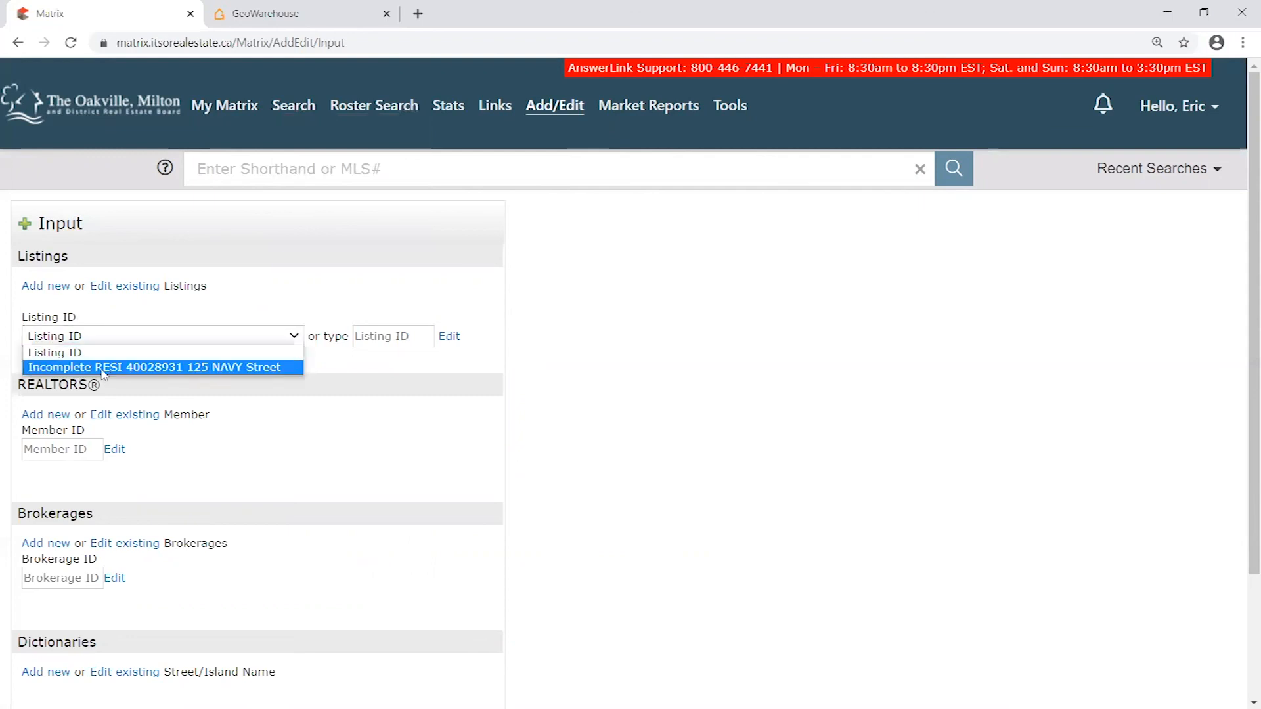
click(182, 368)
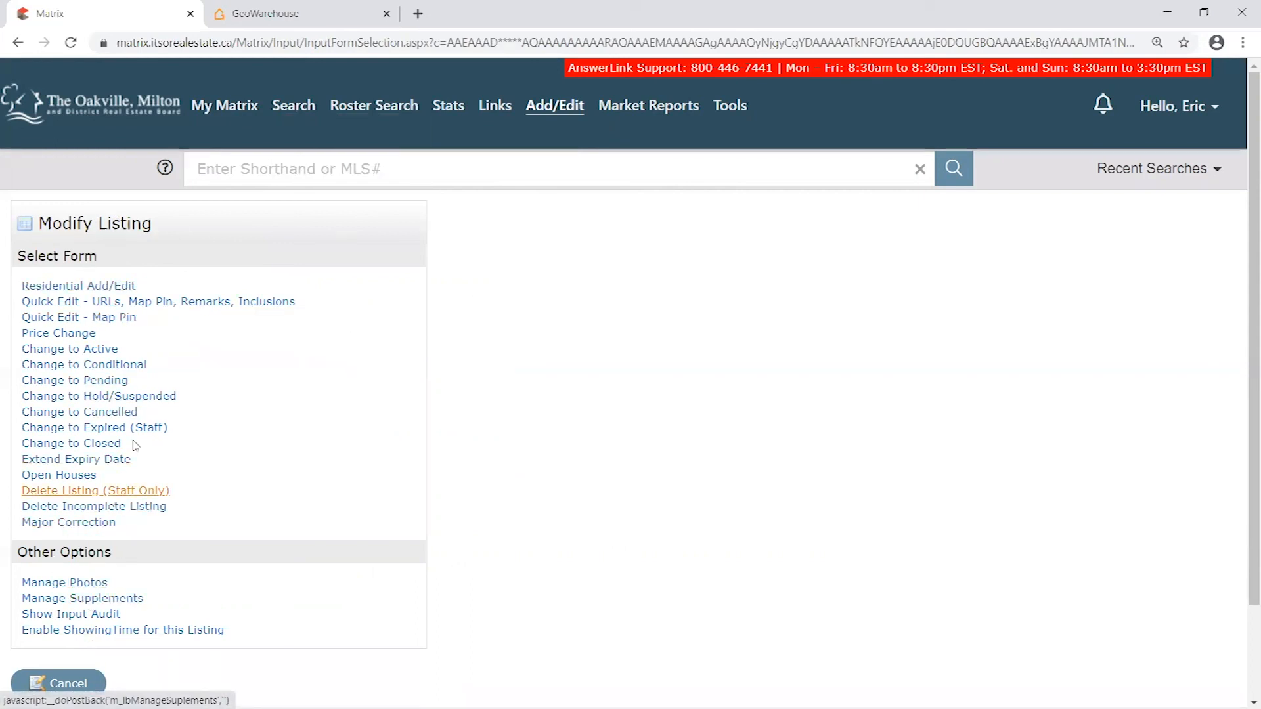
- Review the forms and other options on the Modify Listing page, and cancel without choosing one
drag(51, 224, 160, 227)
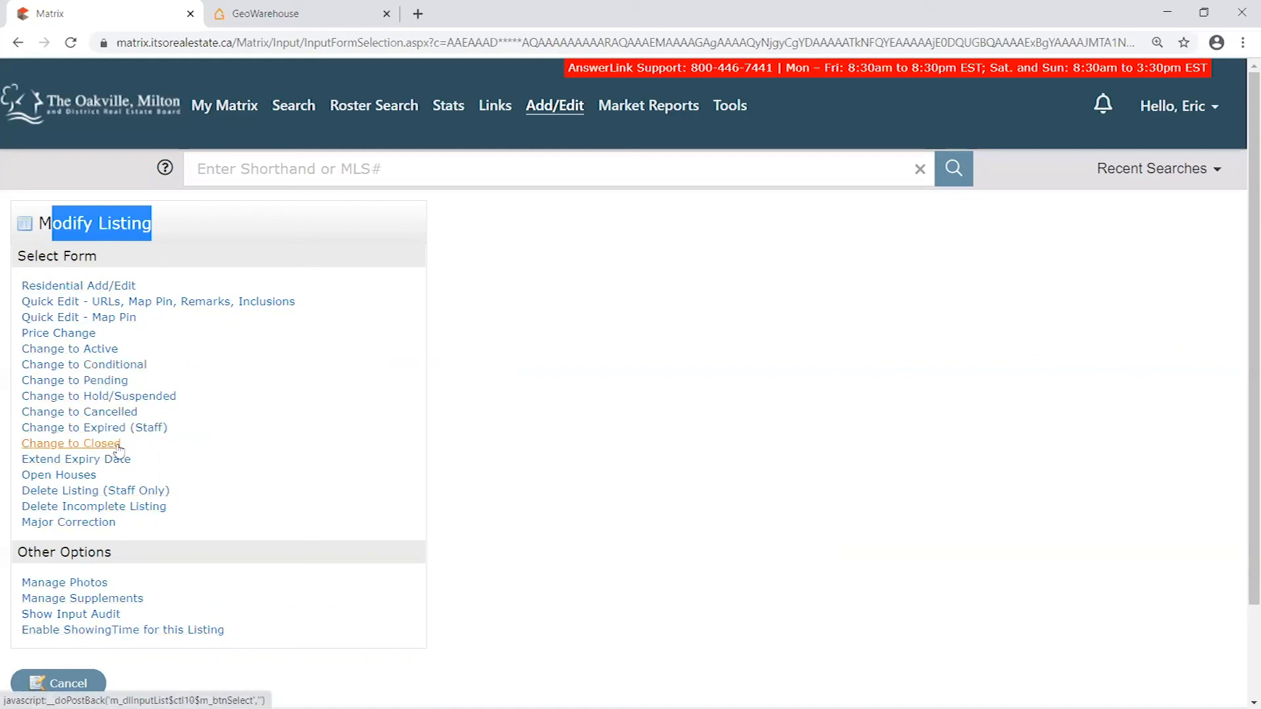
click(180, 230)
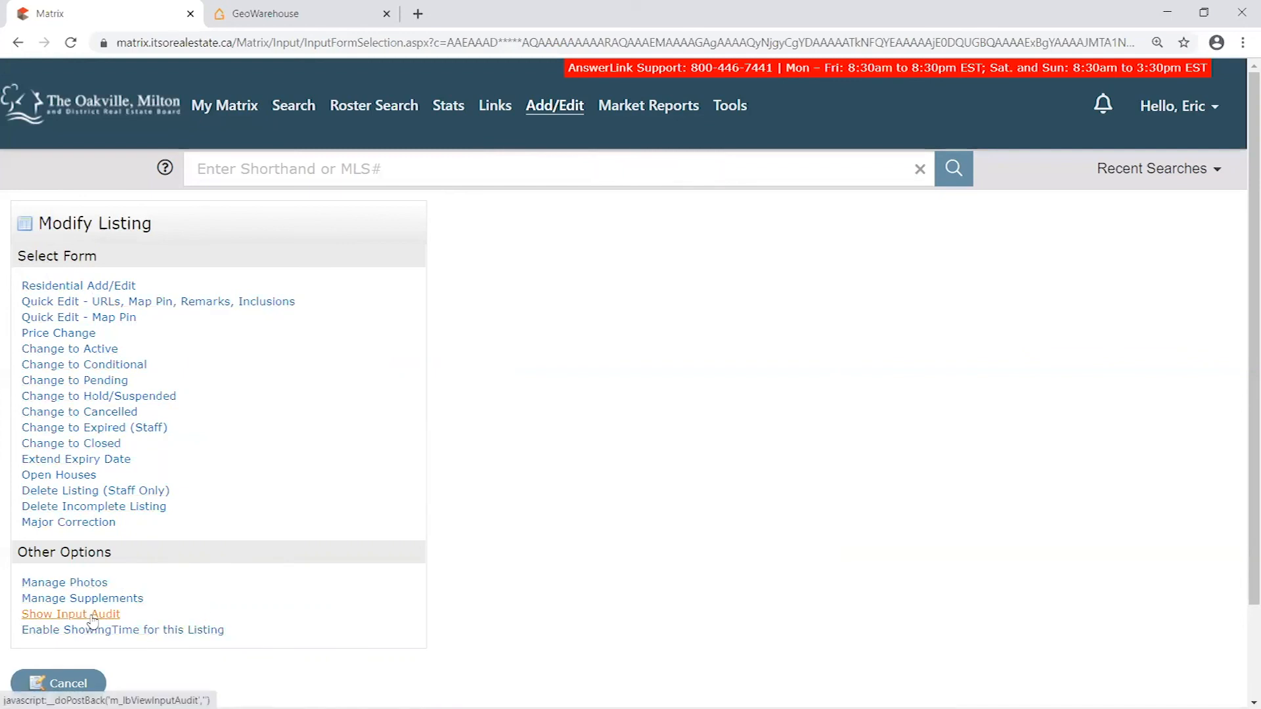
click(76, 685)
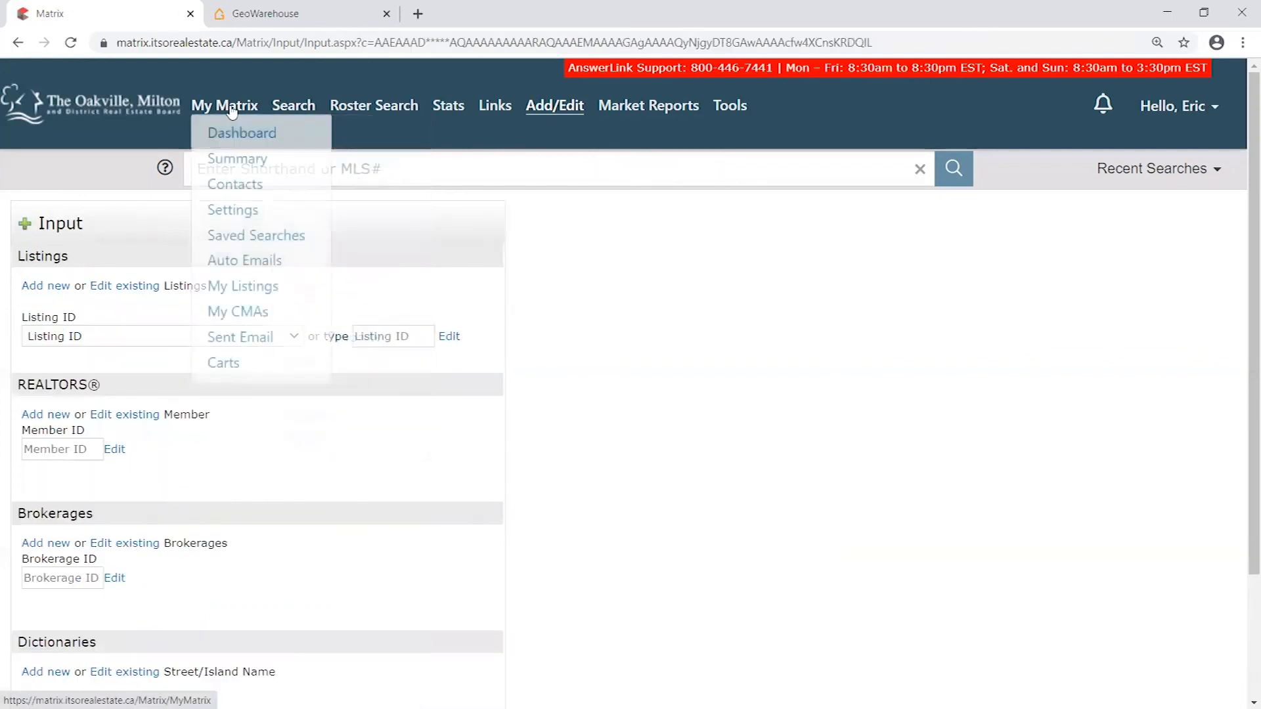
- Return to the Matrix home page and open My Listings
click(126, 103)
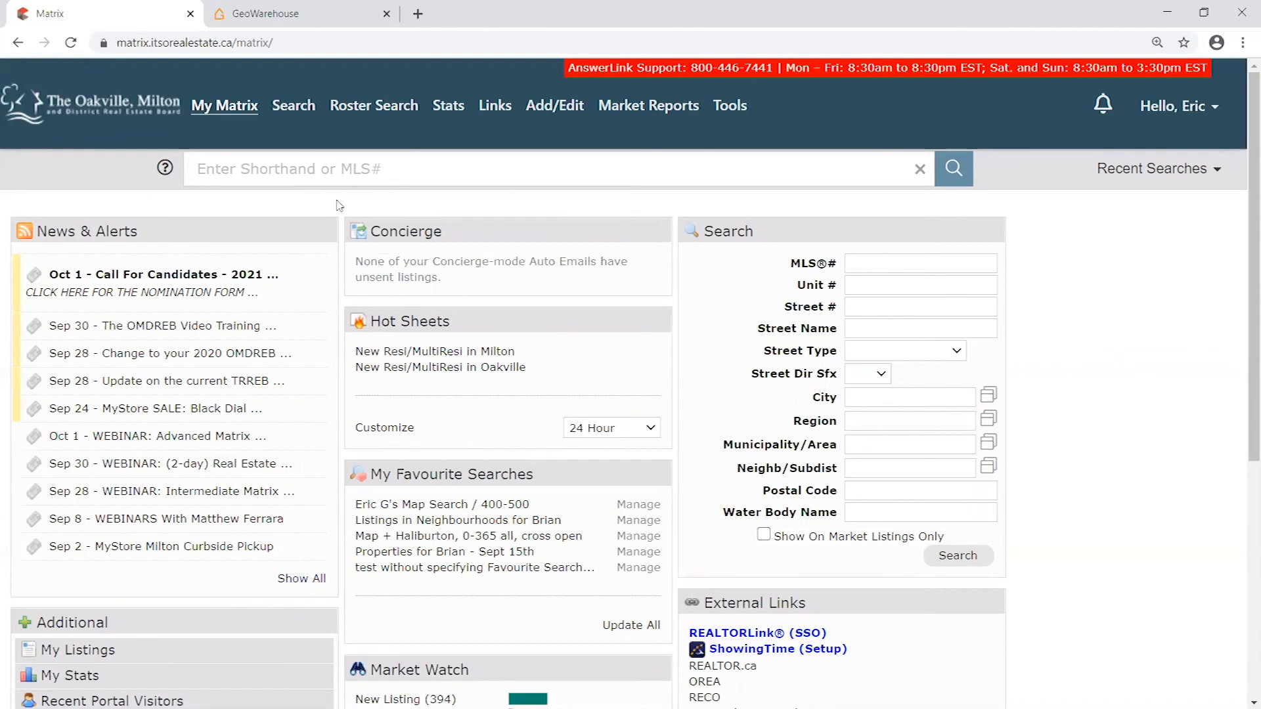
mouse_move(293, 108)
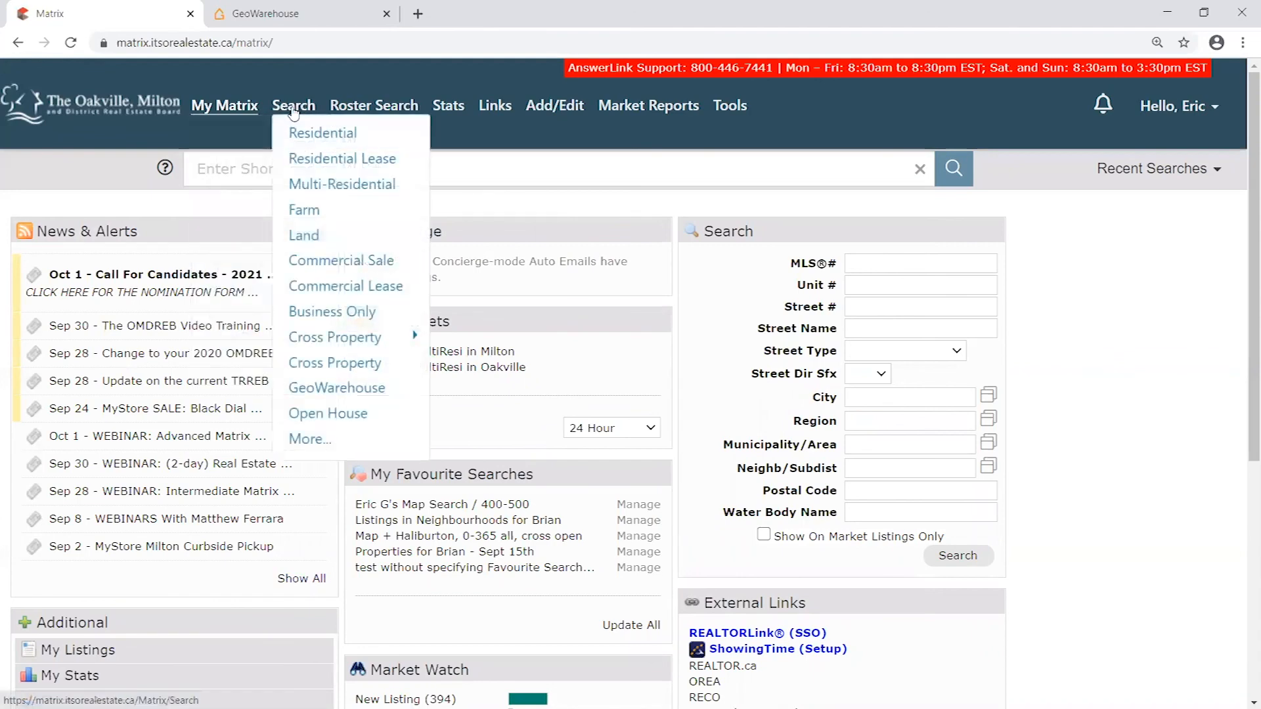
mouse_move(232, 110)
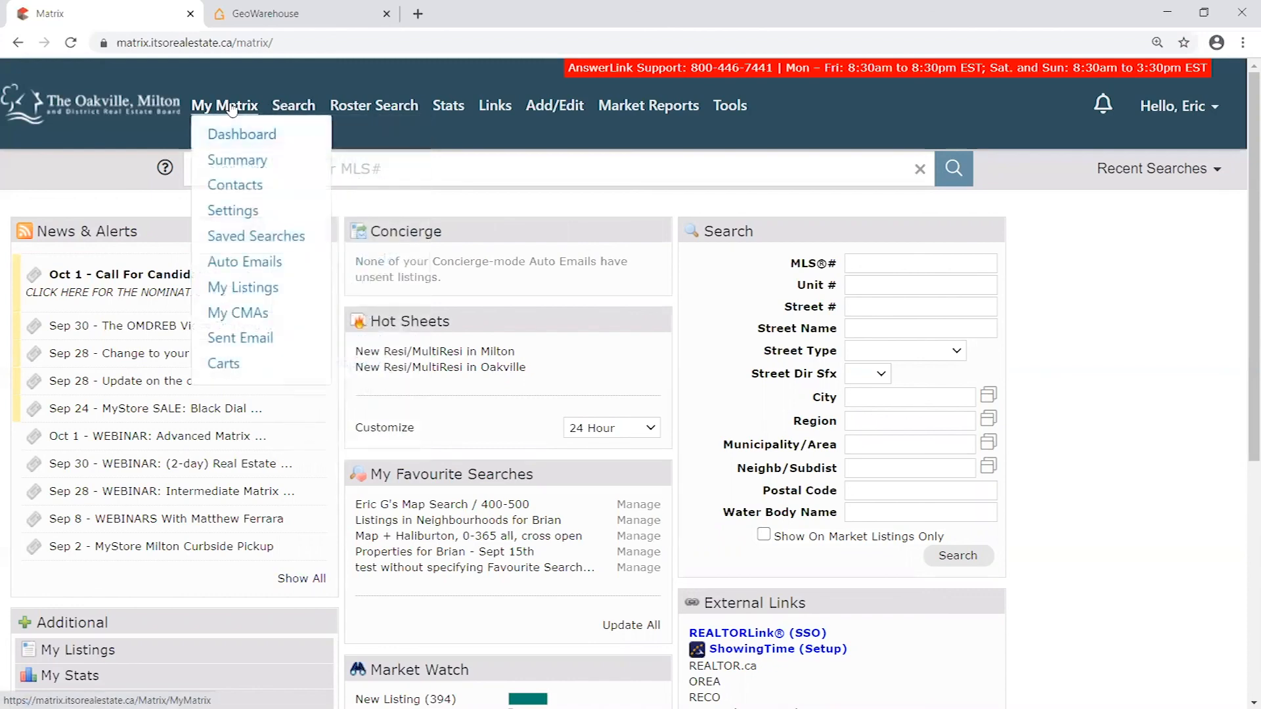
click(241, 291)
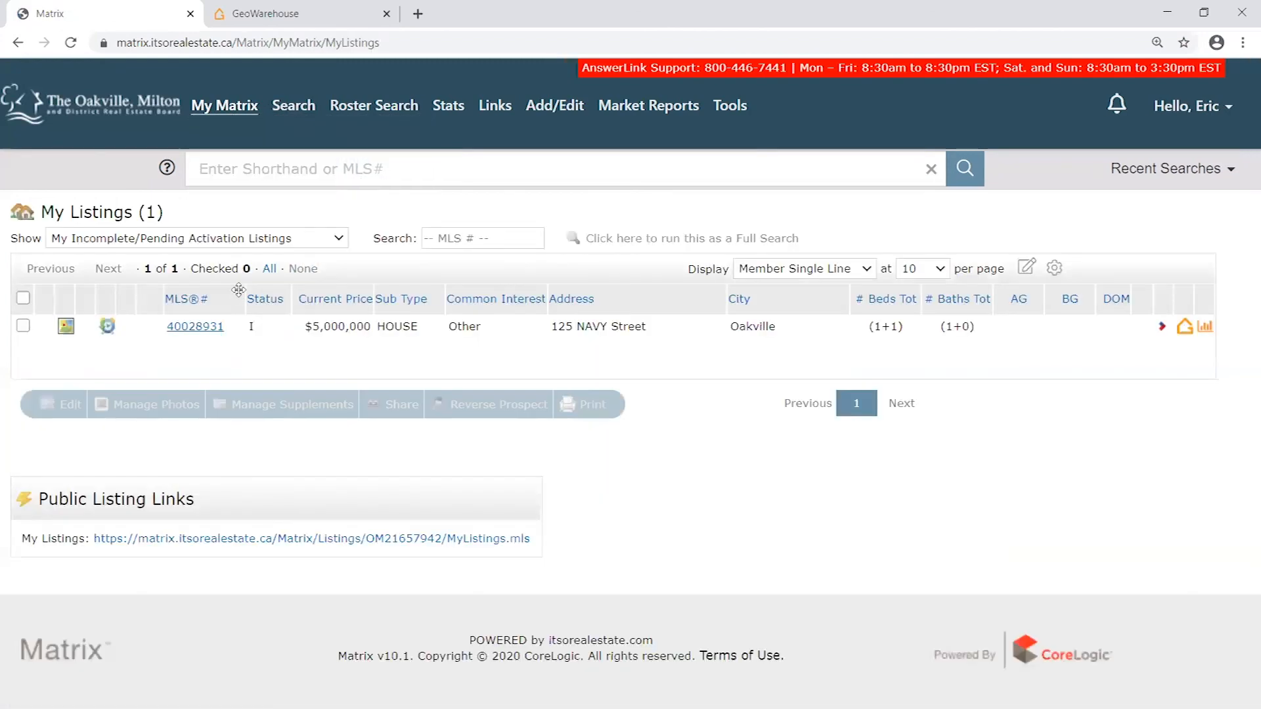
- Show My Suspended Listings, and switch the list back to My Incomplete/Pending Activation Listings
click(171, 242)
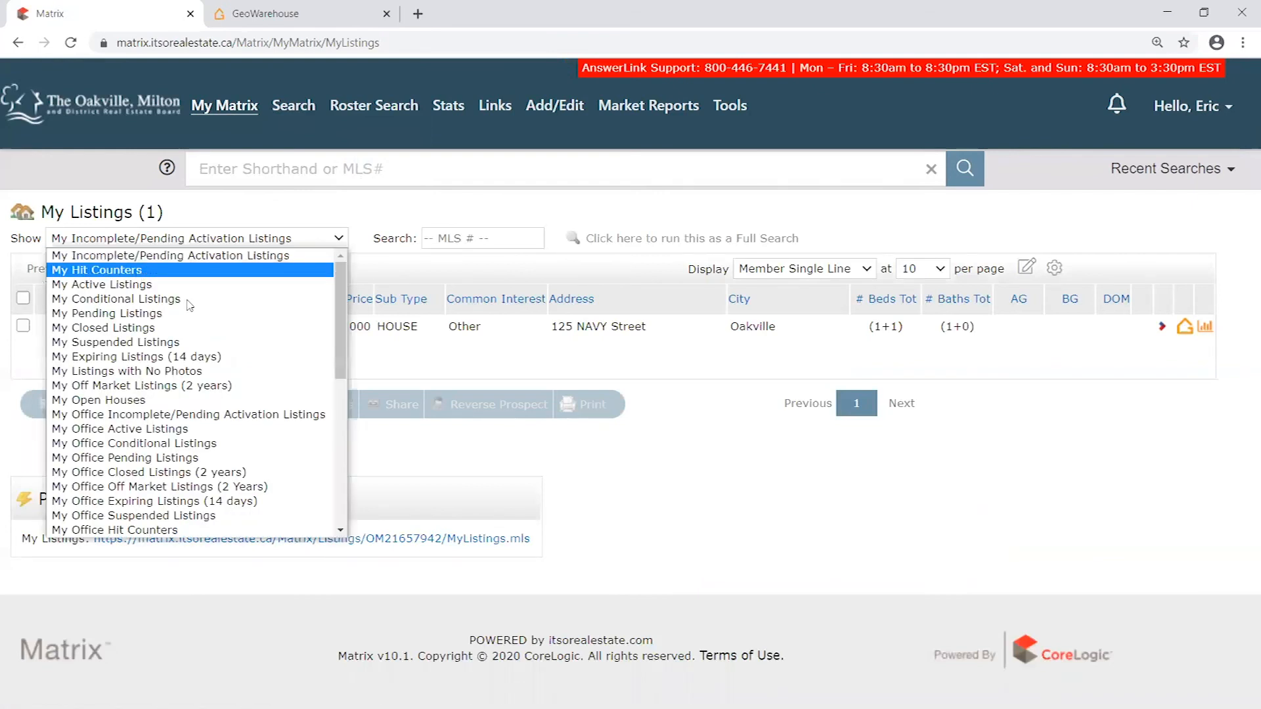
click(141, 343)
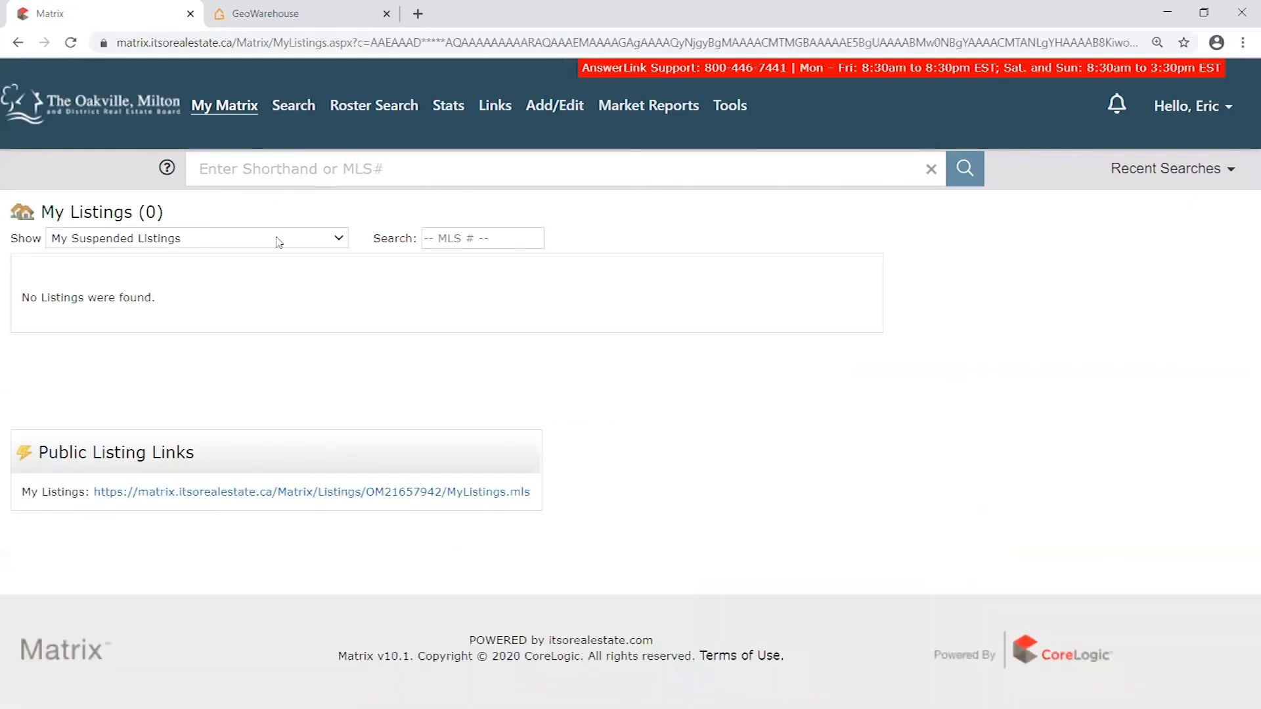
drag(158, 209, 113, 206)
click(161, 240)
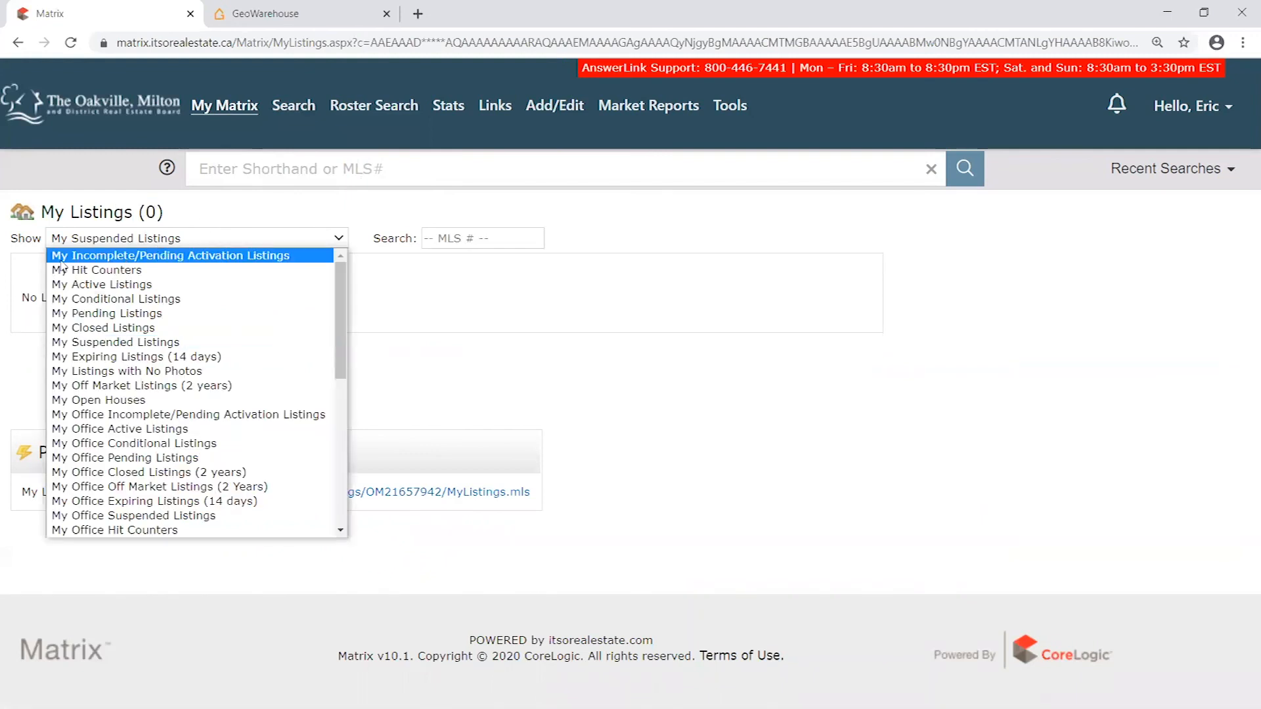
click(179, 256)
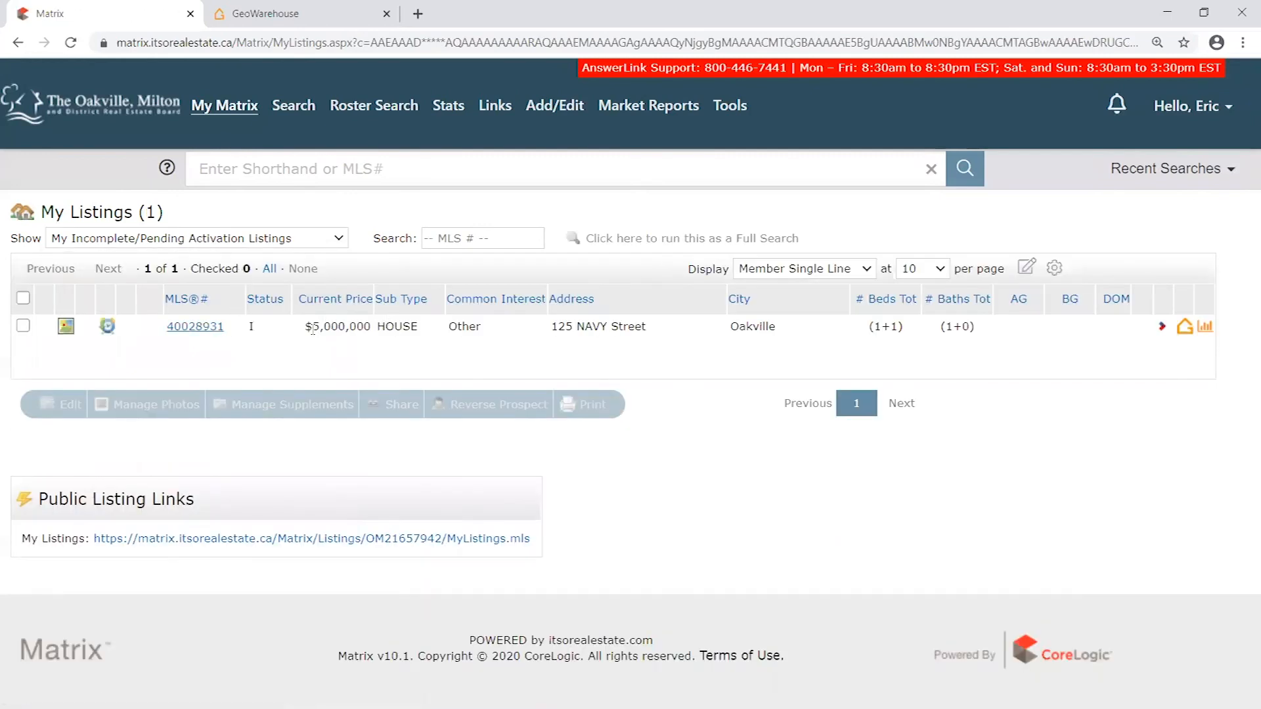
- Examine the incomplete listing's price, sub type, city, beds and baths in the results row
drag(313, 329, 372, 326)
double_click(394, 326)
drag(760, 327, 877, 330)
click(960, 322)
click(888, 325)
right_click(878, 326)
click(900, 324)
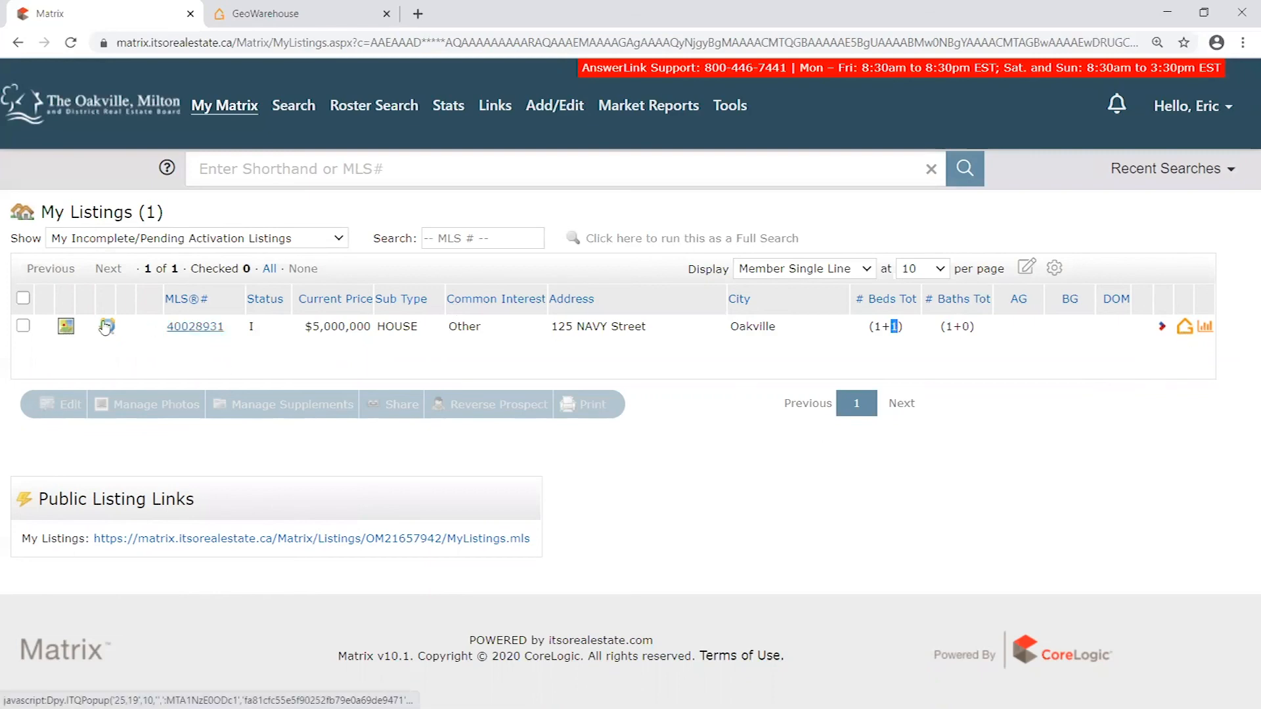
- Open the incomplete listing's Member Full report, review it from header to brokerage information, and return to My Matrix
click(203, 334)
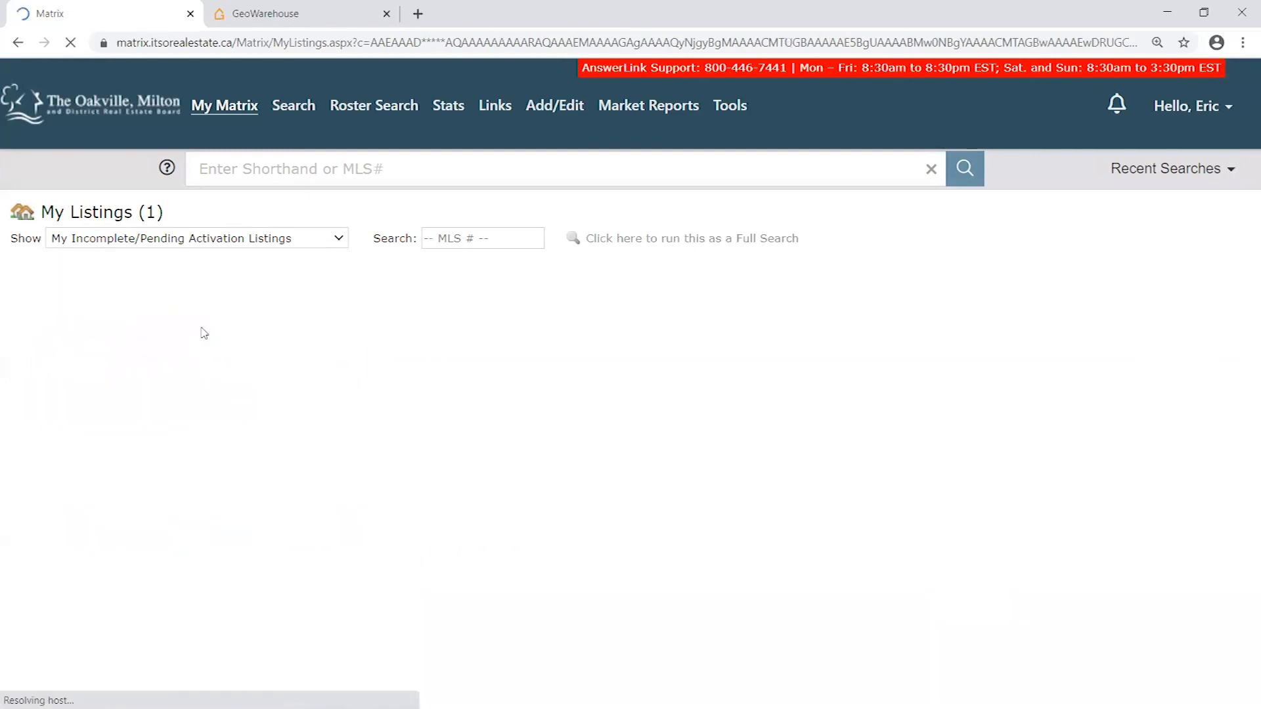
scroll(744, 289, down, 3)
scroll(834, 191, down, 5)
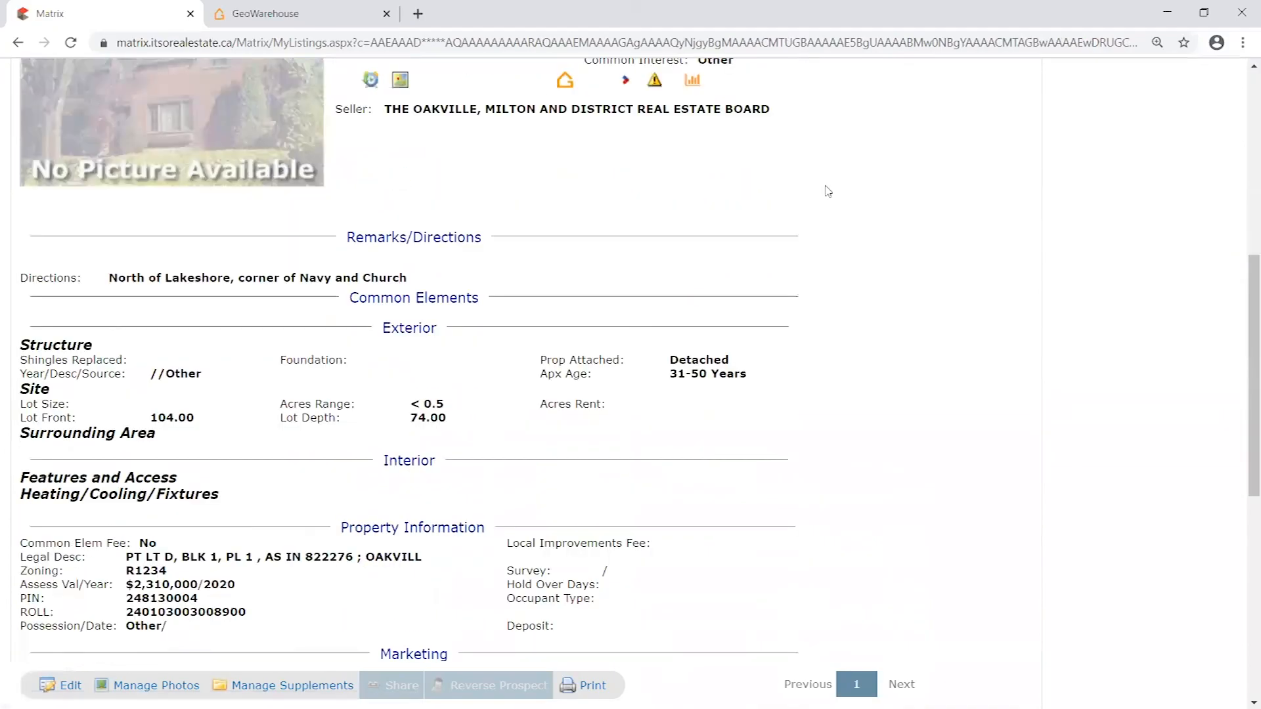
scroll(163, 343, down, 3)
scroll(164, 343, down, 2)
scroll(357, 427, up, 10)
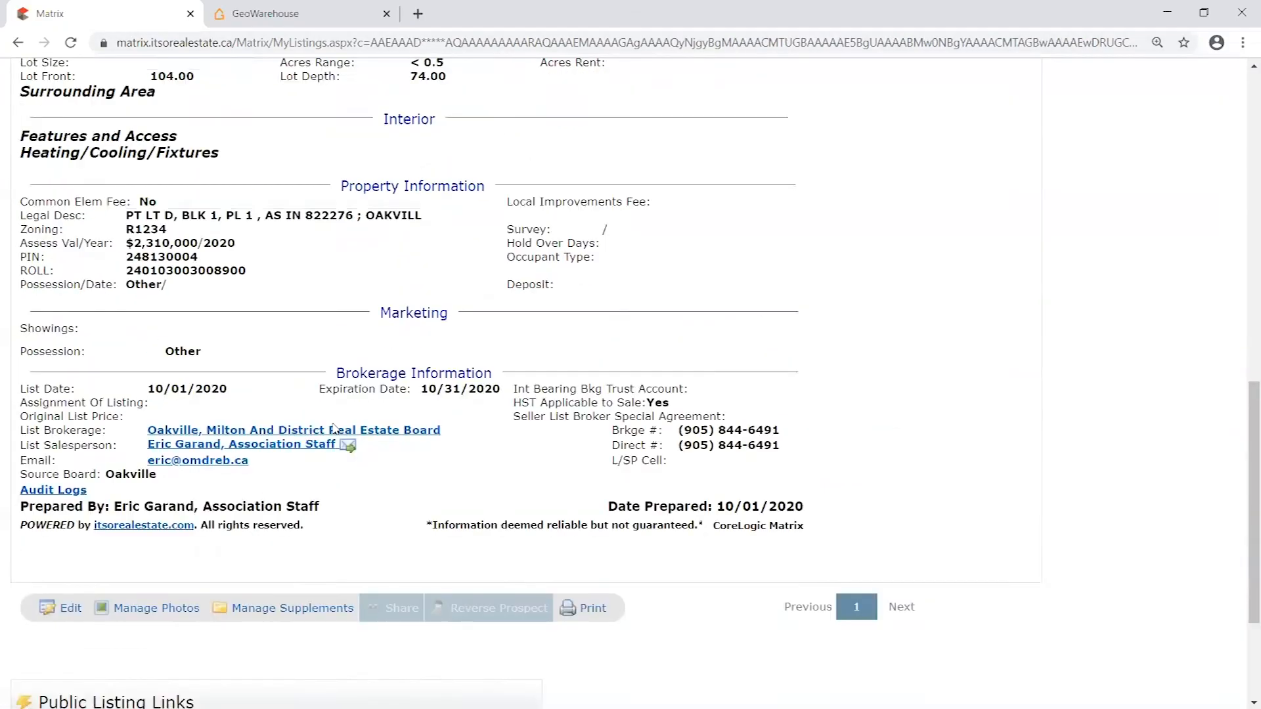
scroll(499, 399, up, 2)
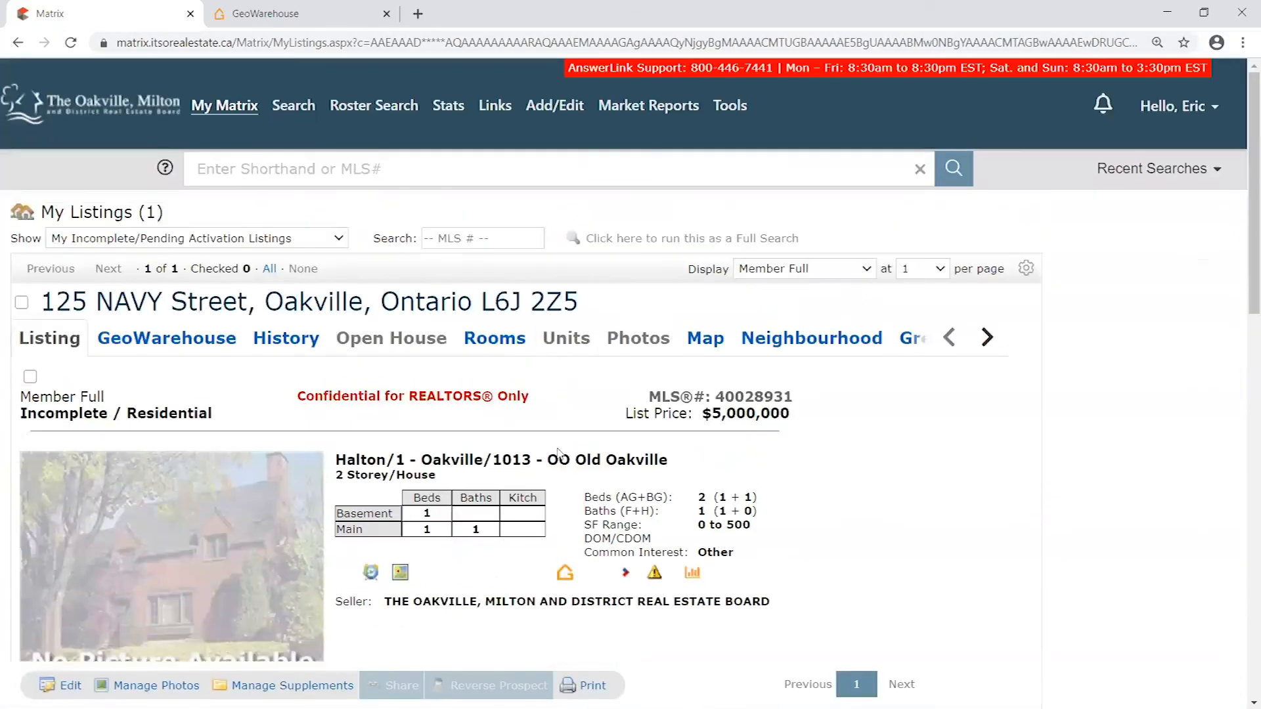
scroll(571, 411, down, 1)
scroll(573, 411, down, 3)
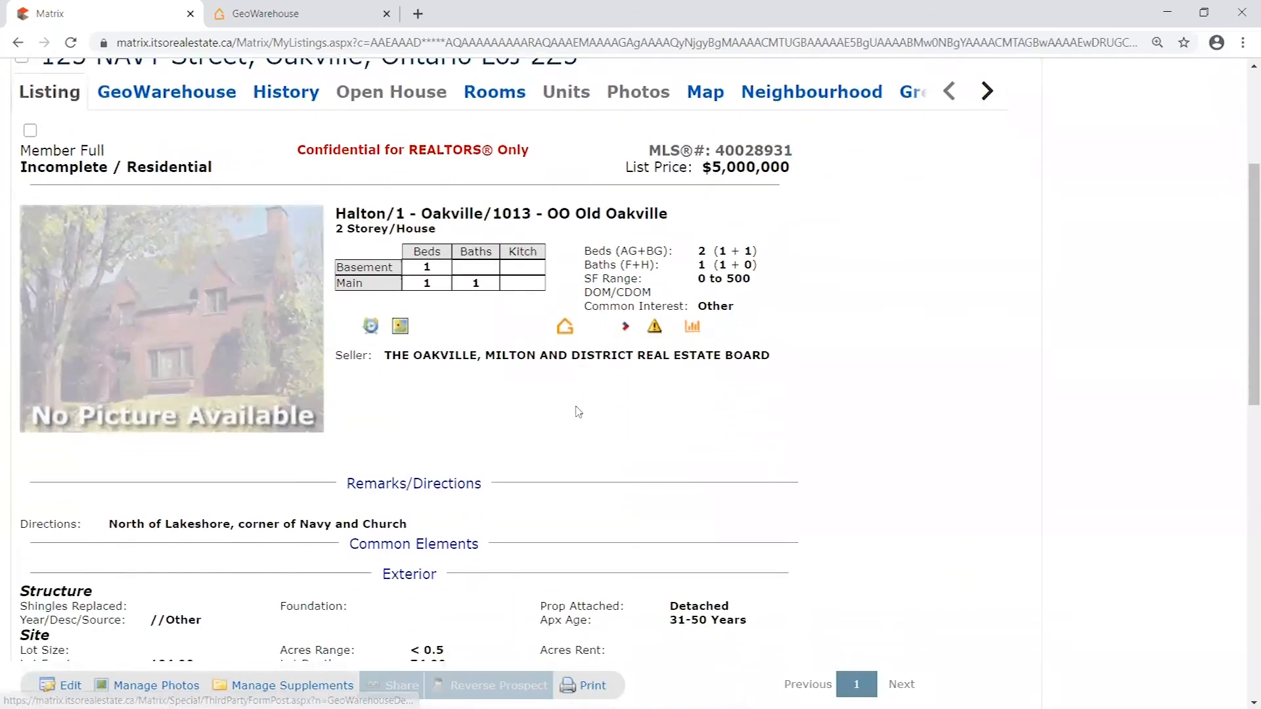
scroll(581, 412, up, 4)
click(194, 114)
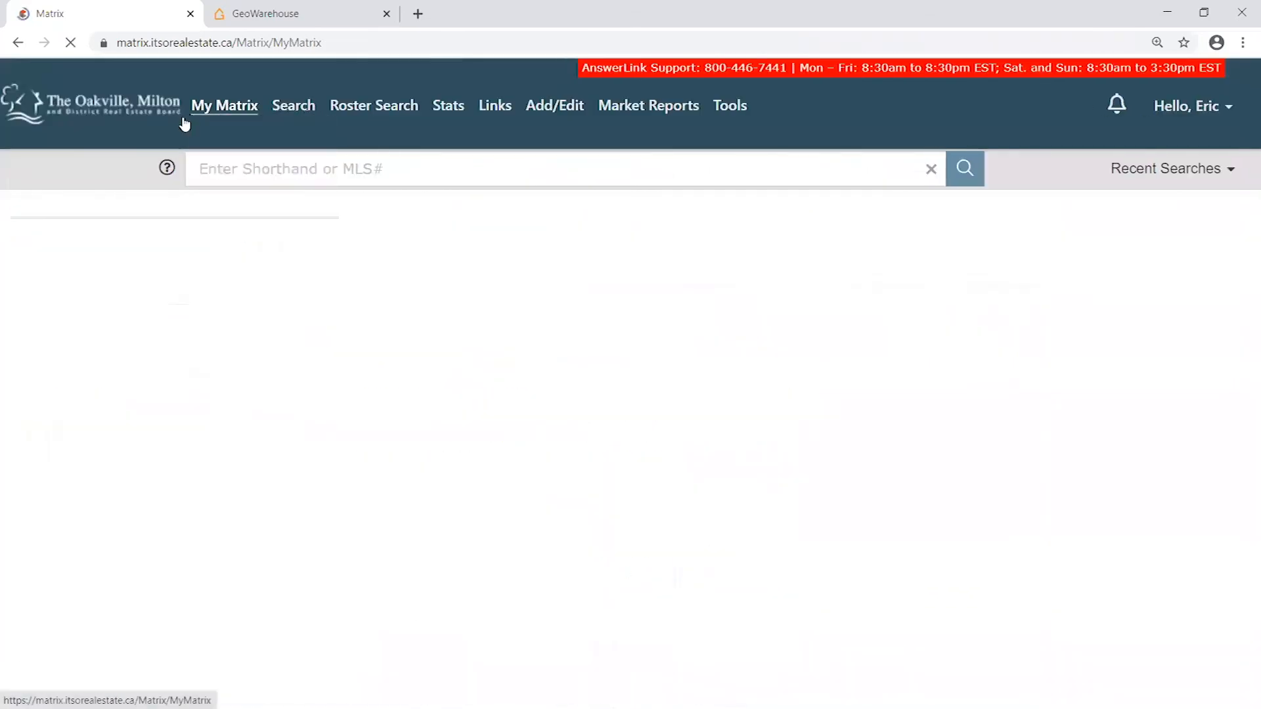
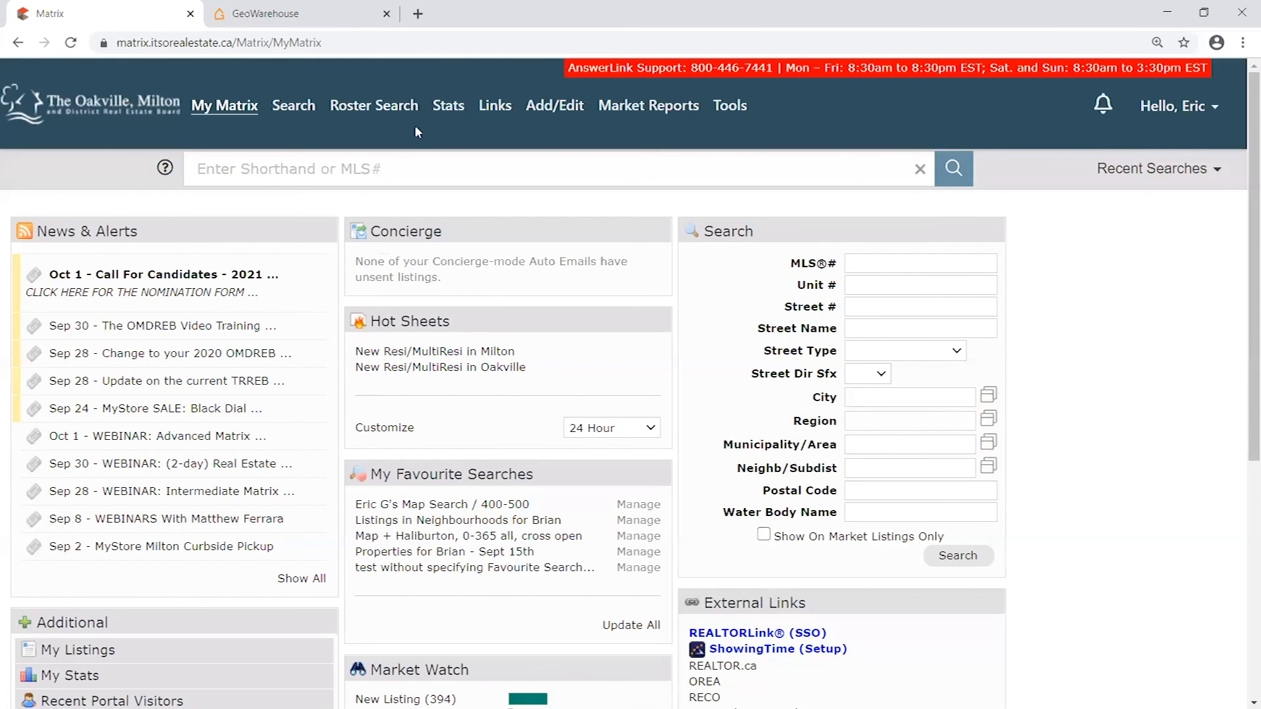
- Load the omdreb.on.ca website in a new browser tab
click(417, 14)
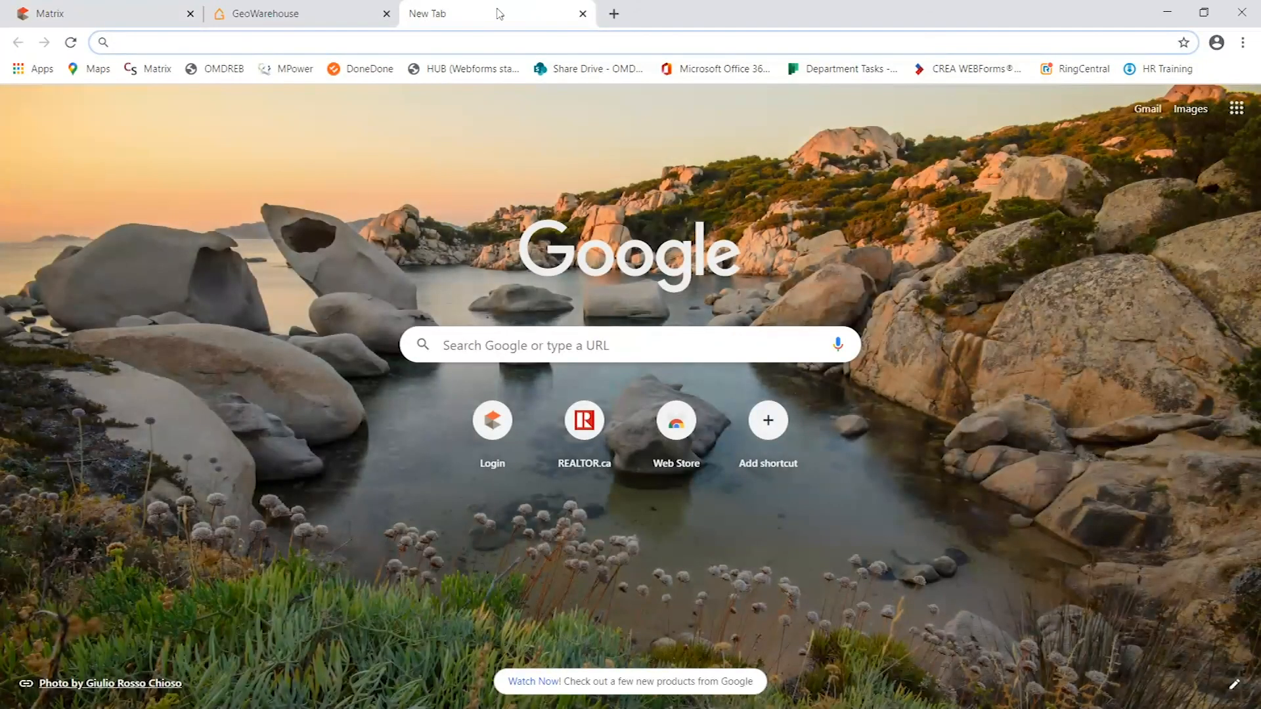
text(omsdr)
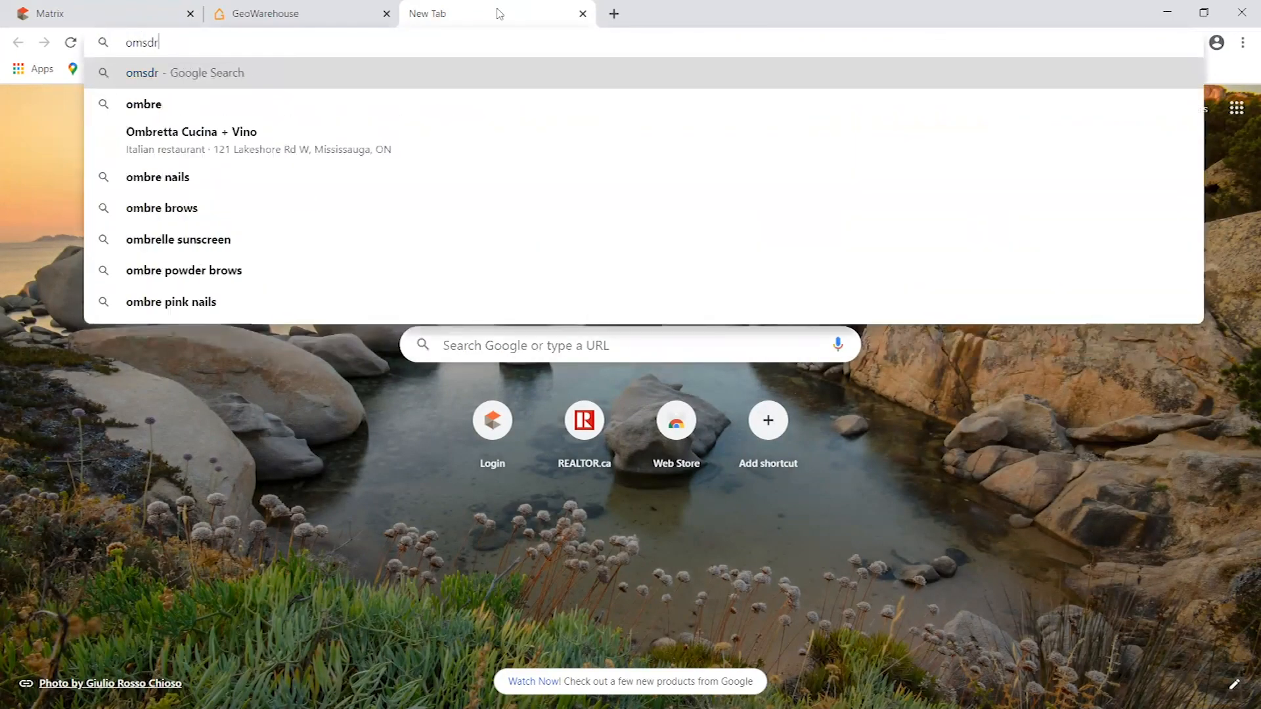
key(BackSpace)
key(BackSpace)
key(BackSpace)
text(dreb)
key(Return)
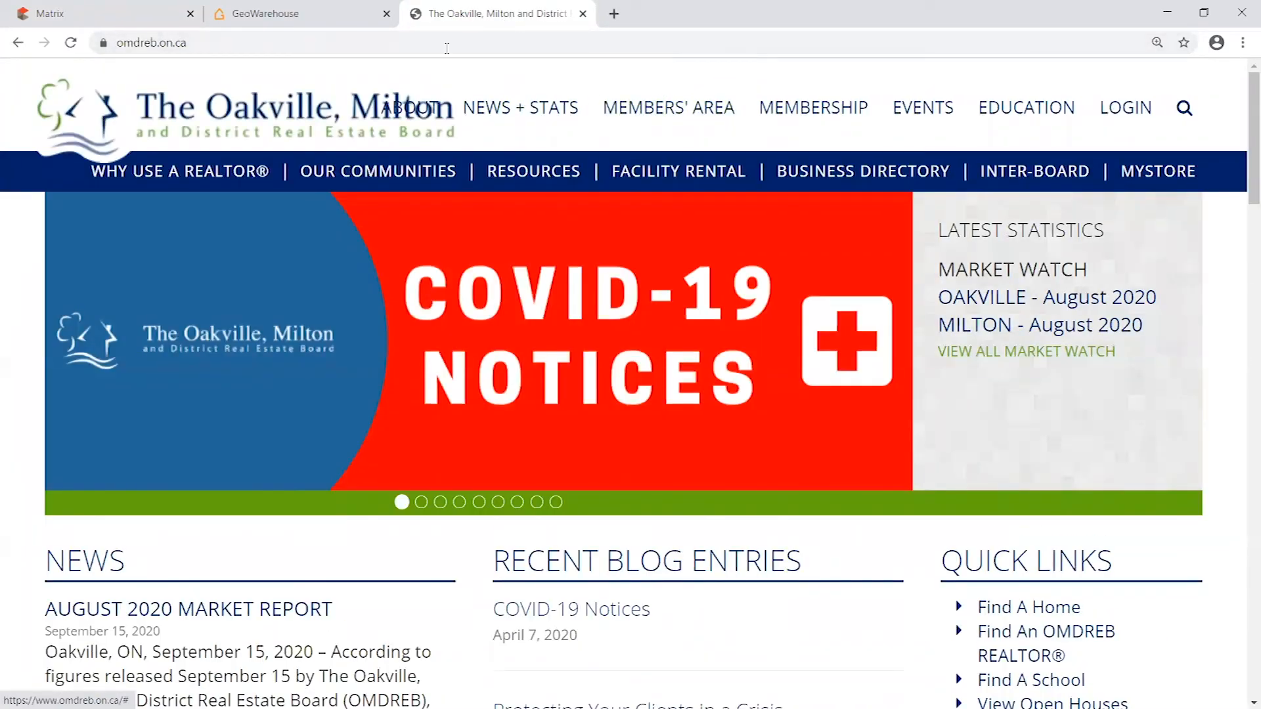
click(371, 46)
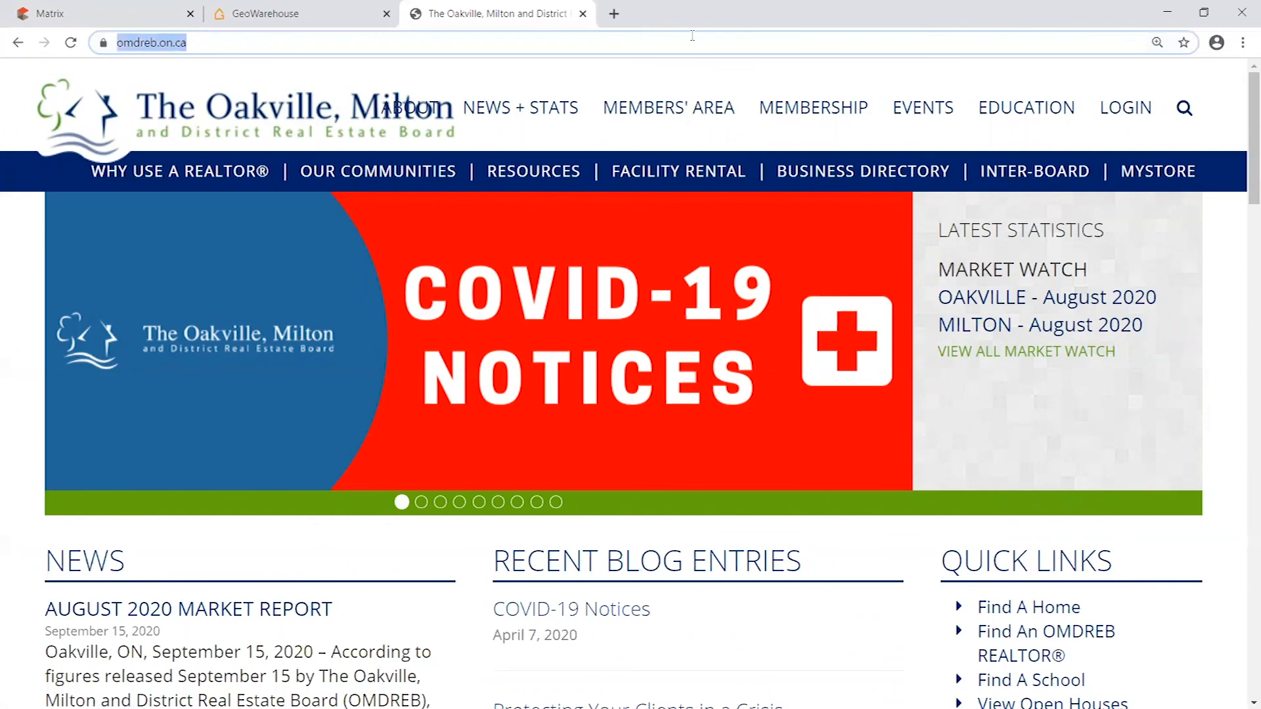
click(668, 45)
- Sign in to the Members' Area with the member's user ID and account password
click(652, 114)
click(583, 363)
text(om21657)
key(Tab)
text(•••••••••)
key(Return)
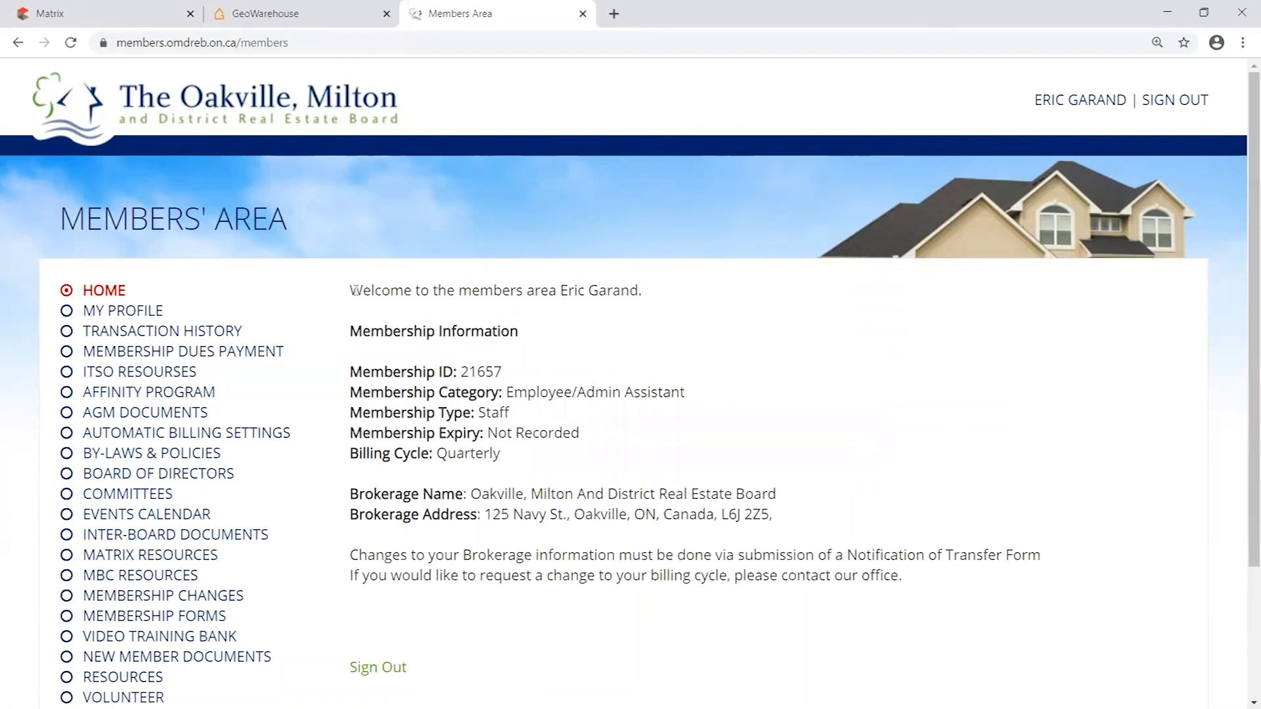
- Open the Video Training Bank page of the Members' Area
drag(346, 297, 696, 286)
click(684, 308)
scroll(394, 276, down, 1)
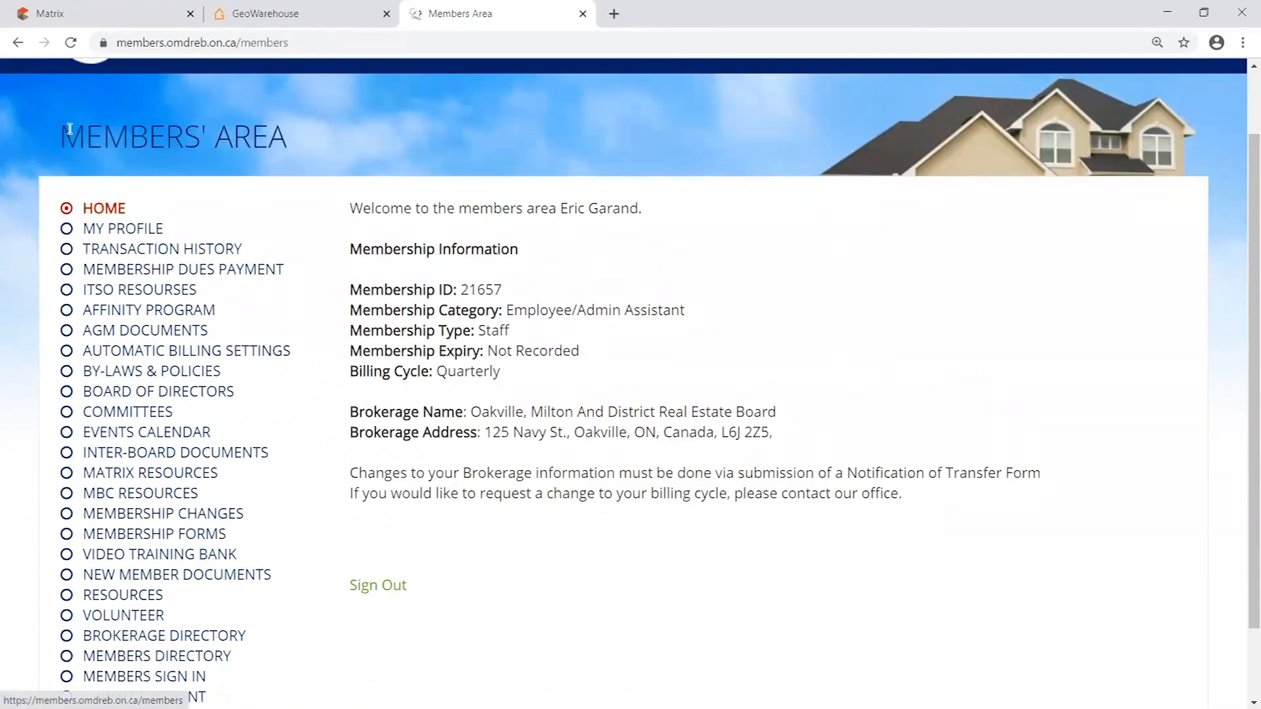
drag(54, 138, 349, 138)
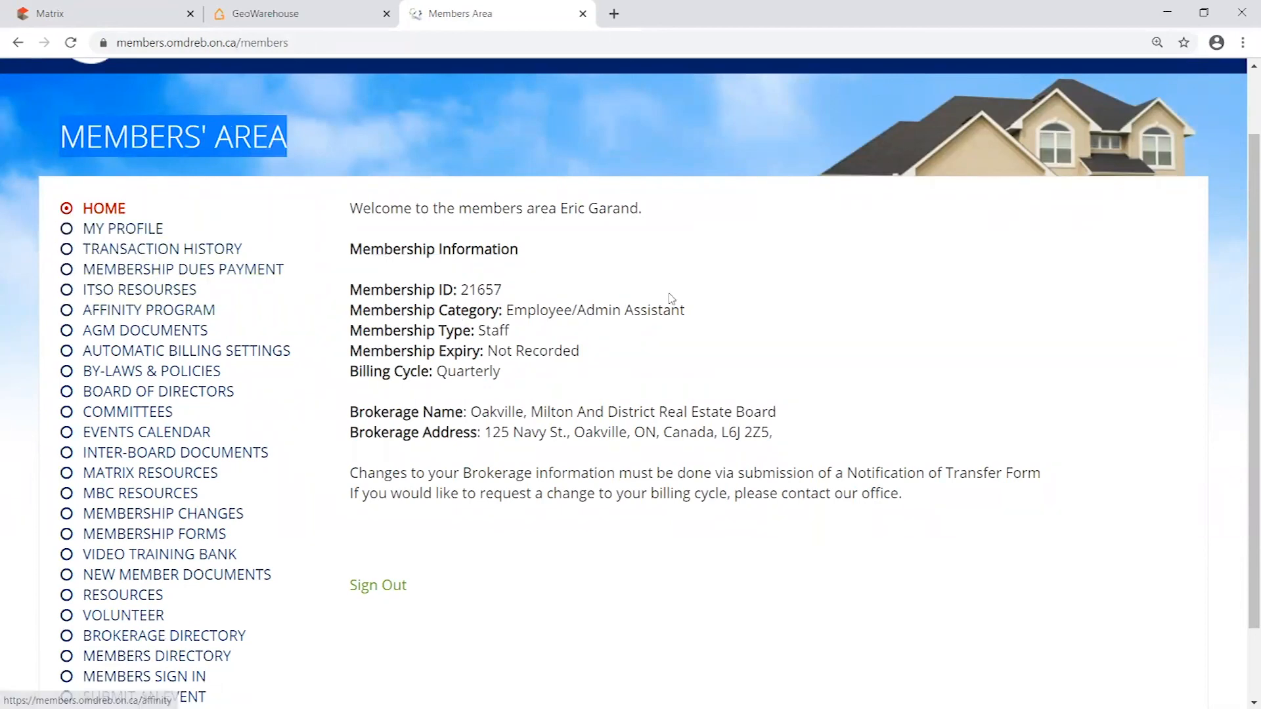
scroll(591, 269, down, 1)
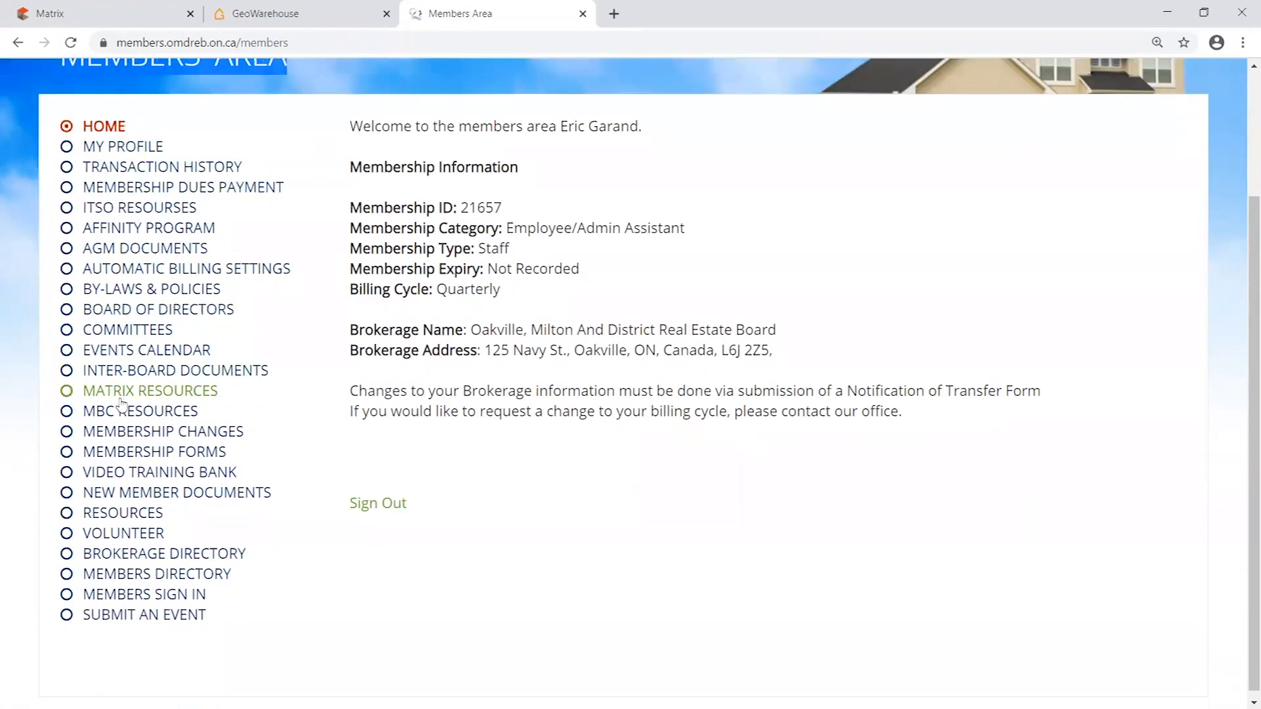
click(172, 478)
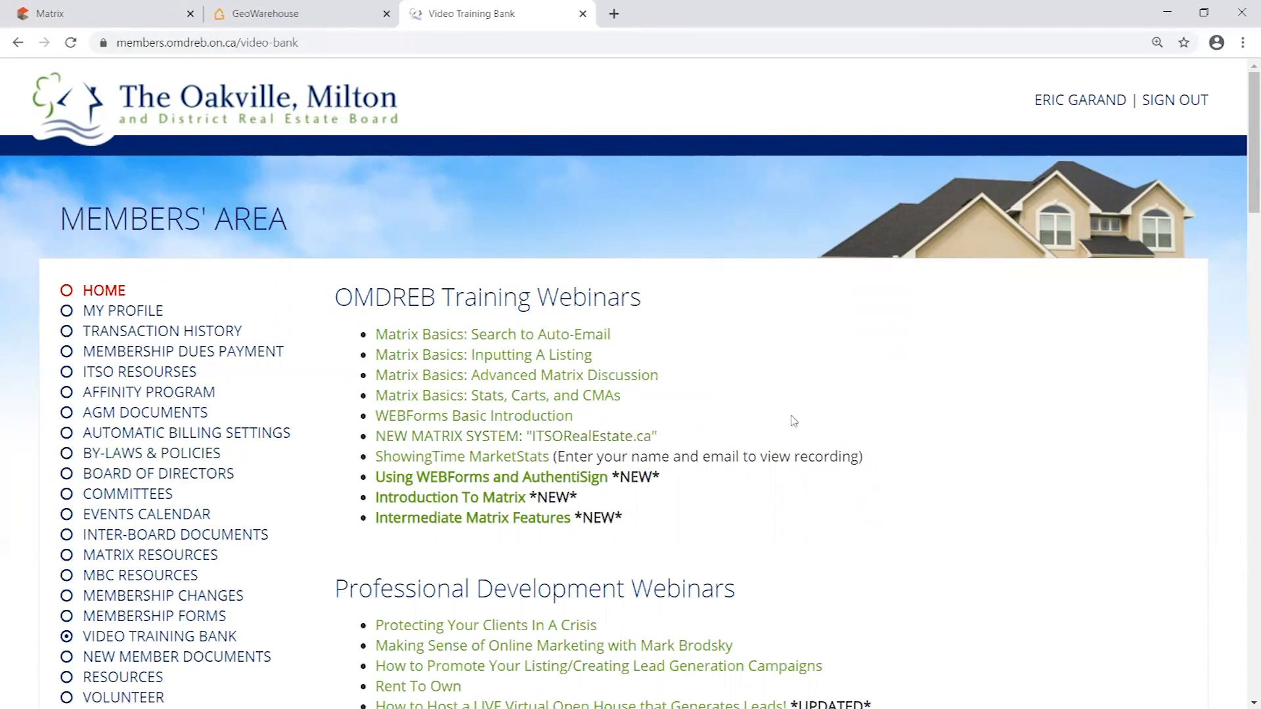
- Examine the recordings listed under OMDREB Training Webinars, through to Intermediate Matrix Features
scroll(814, 396, down, 1)
drag(340, 214, 725, 228)
click(725, 228)
scroll(682, 226, down, 1)
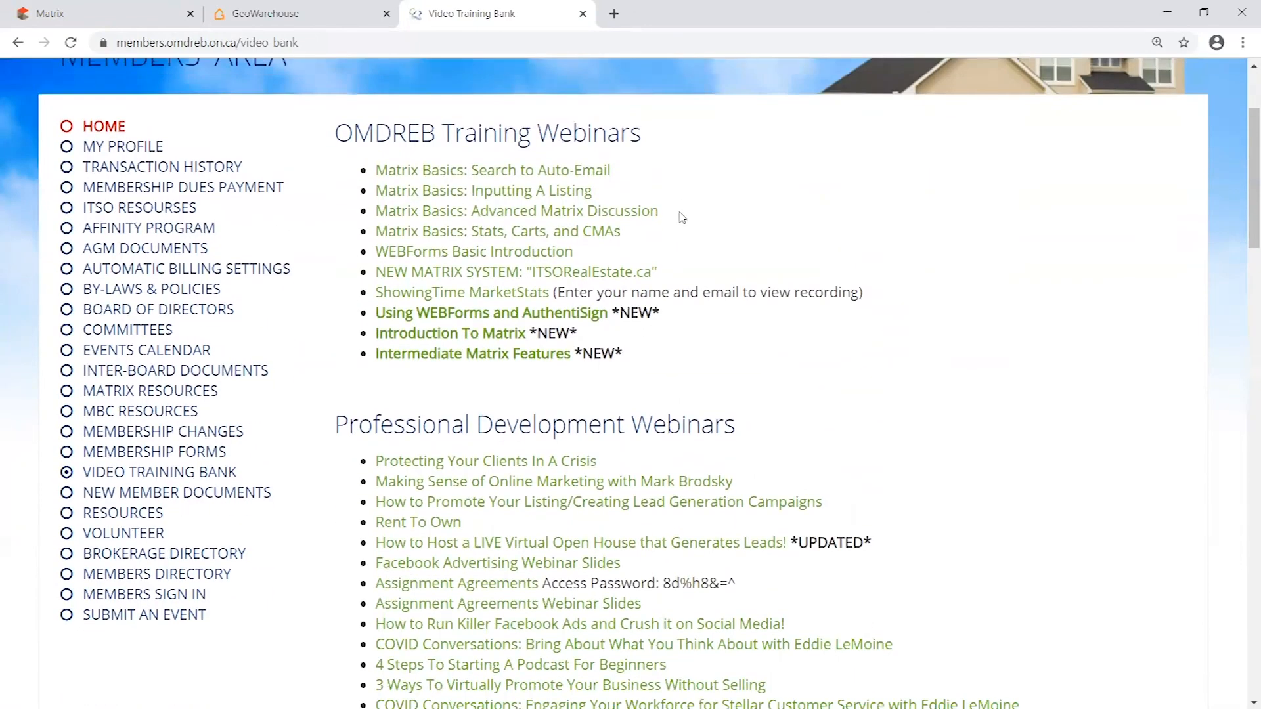
scroll(692, 234, down, 1)
scroll(670, 217, up, 1)
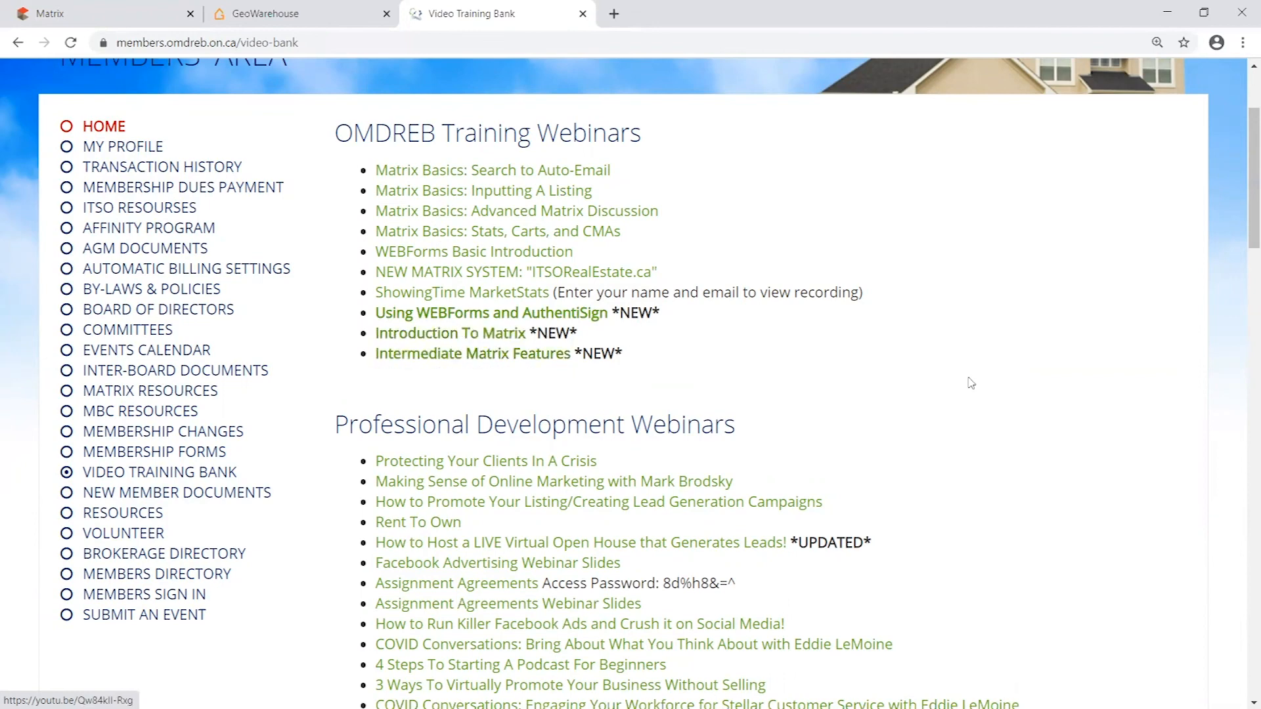
scroll(826, 289, down, 1)
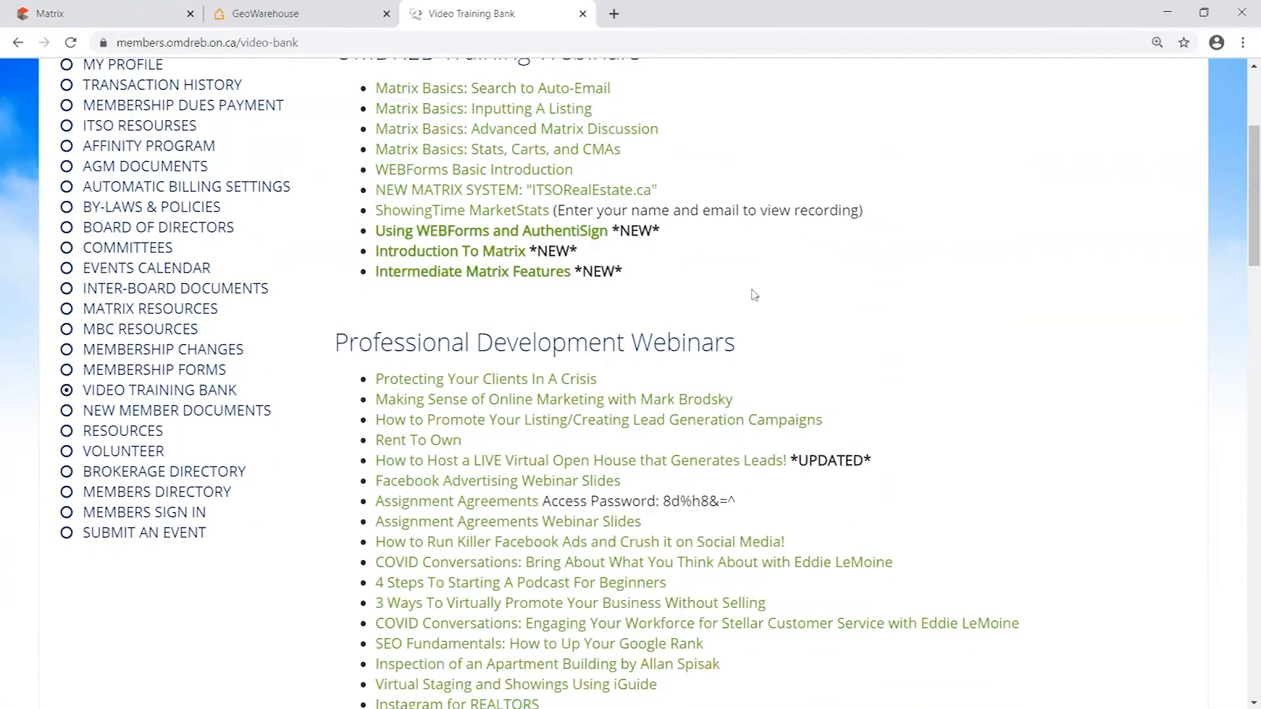
drag(621, 270, 697, 274)
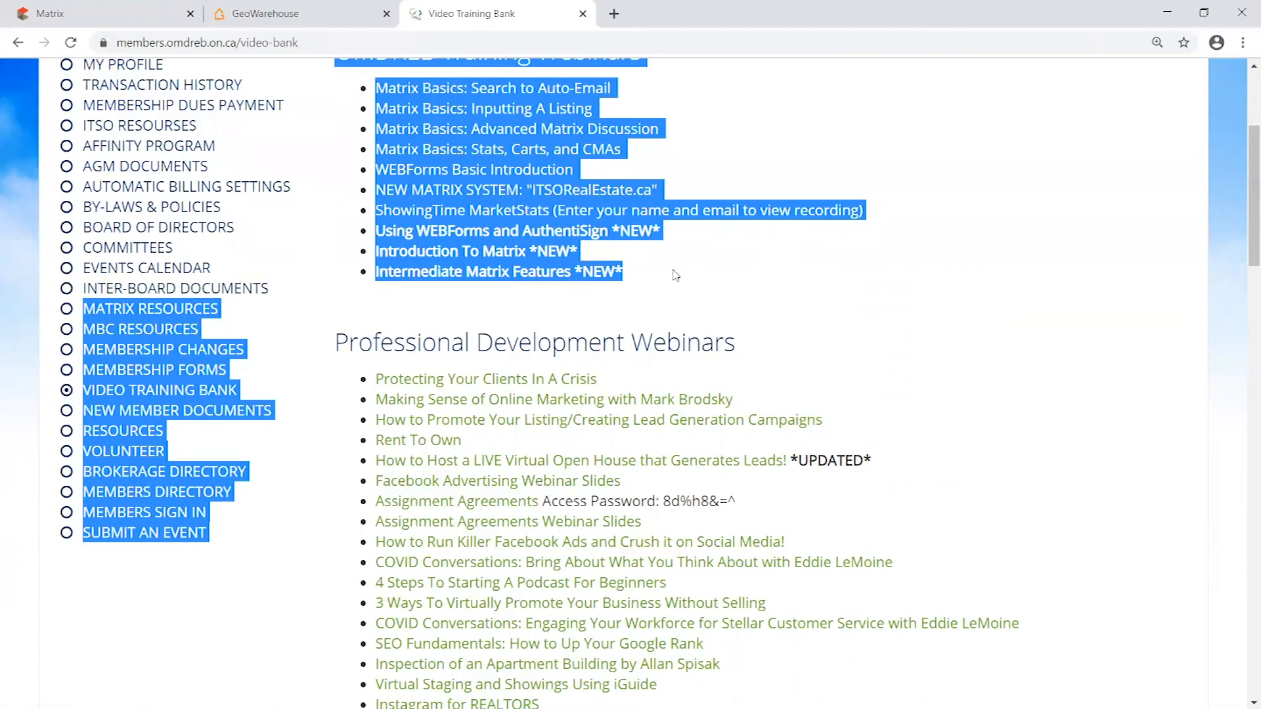
click(675, 274)
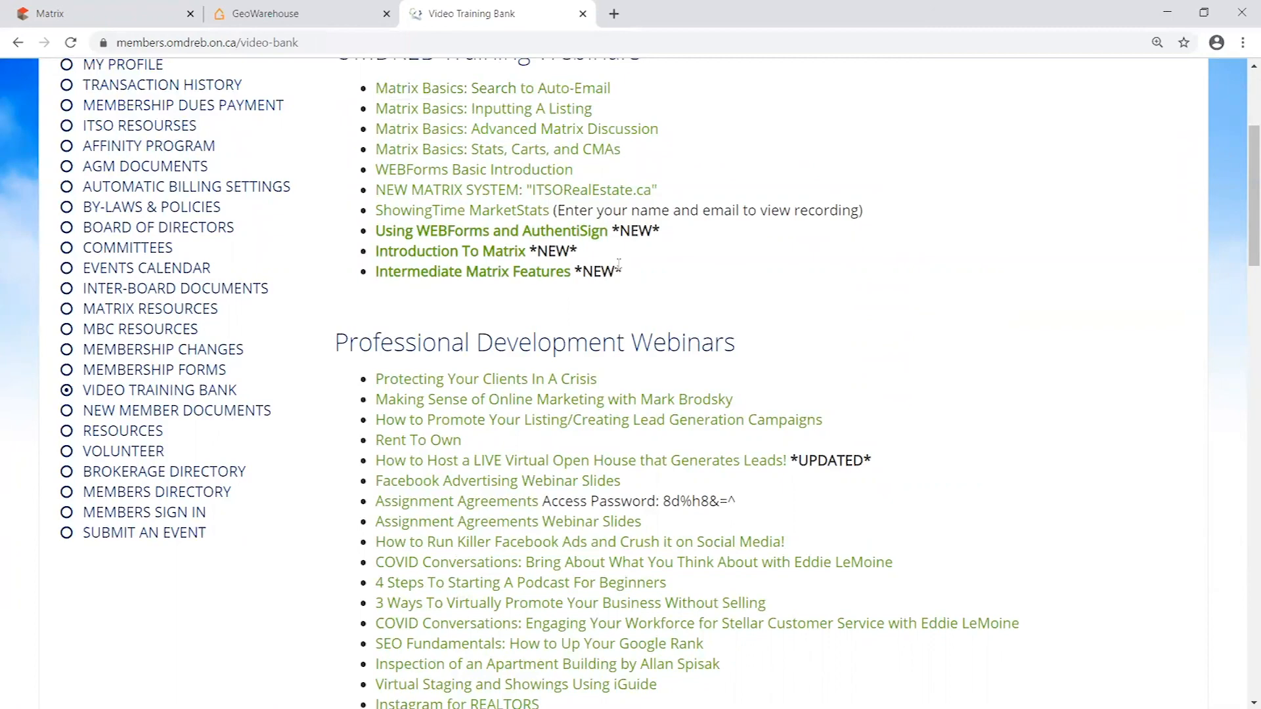
drag(621, 272, 664, 306)
click(768, 293)
scroll(931, 298, down, 2)
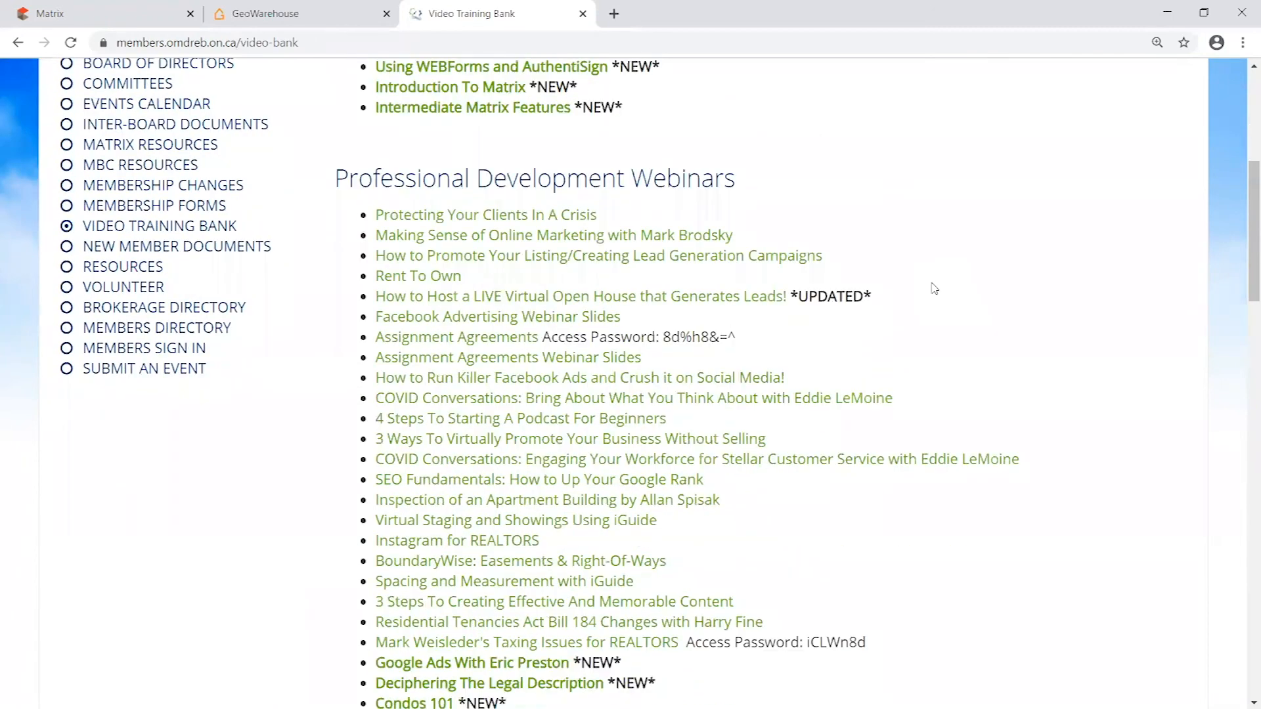
- Review the Professional Development Webinars section alongside the OMDREB Training Webinars, reading on to the end of its list
drag(337, 178, 800, 214)
click(886, 186)
scroll(591, 263, up, 1)
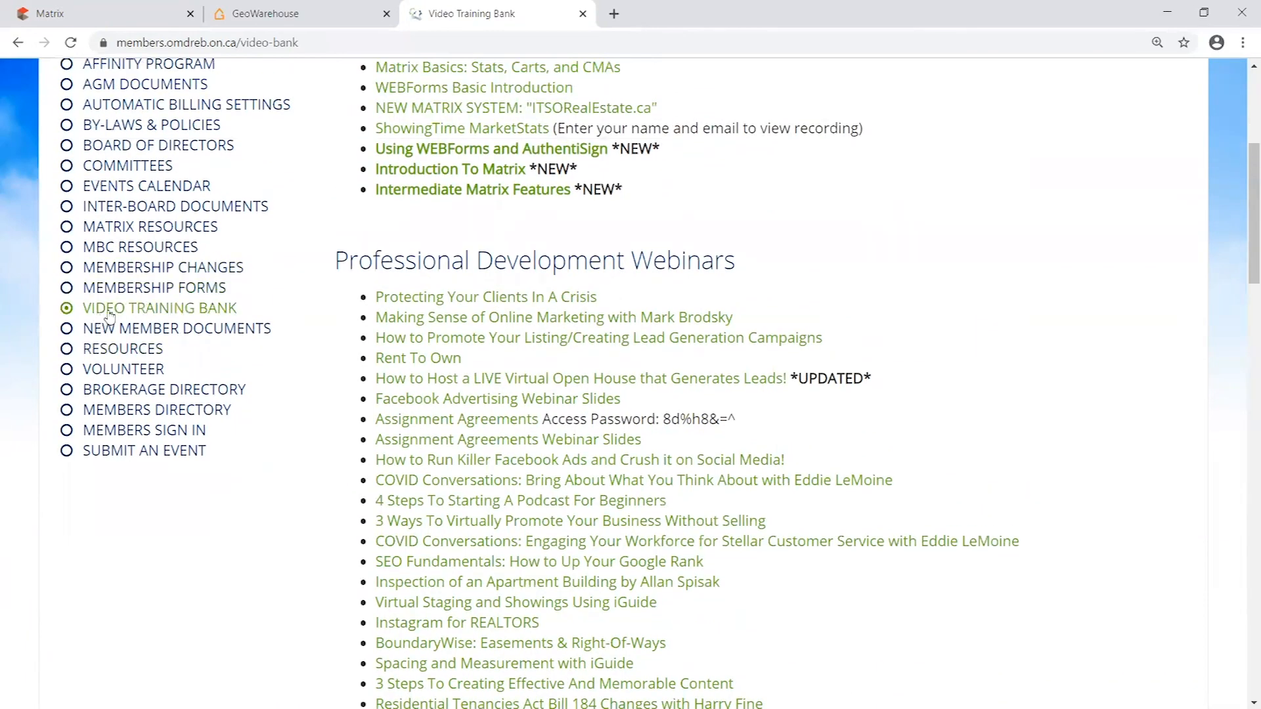
scroll(501, 258, up, 1)
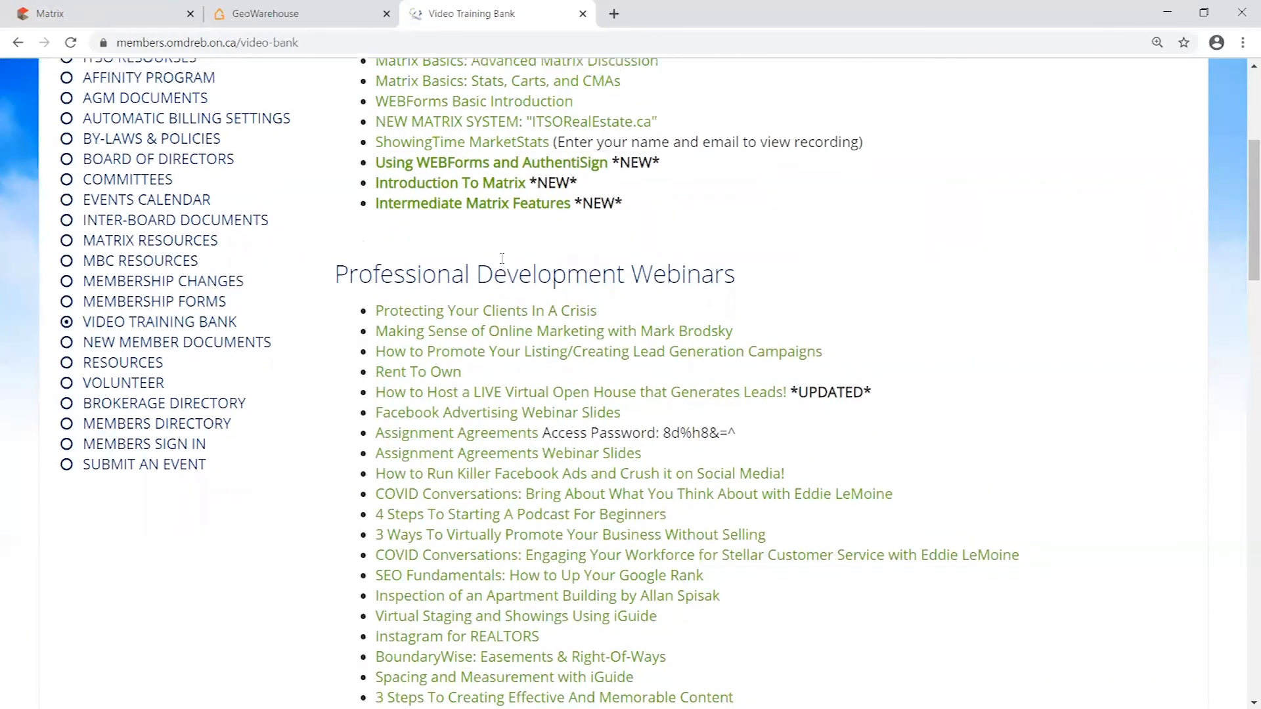
scroll(501, 258, up, 3)
drag(642, 217, 333, 215)
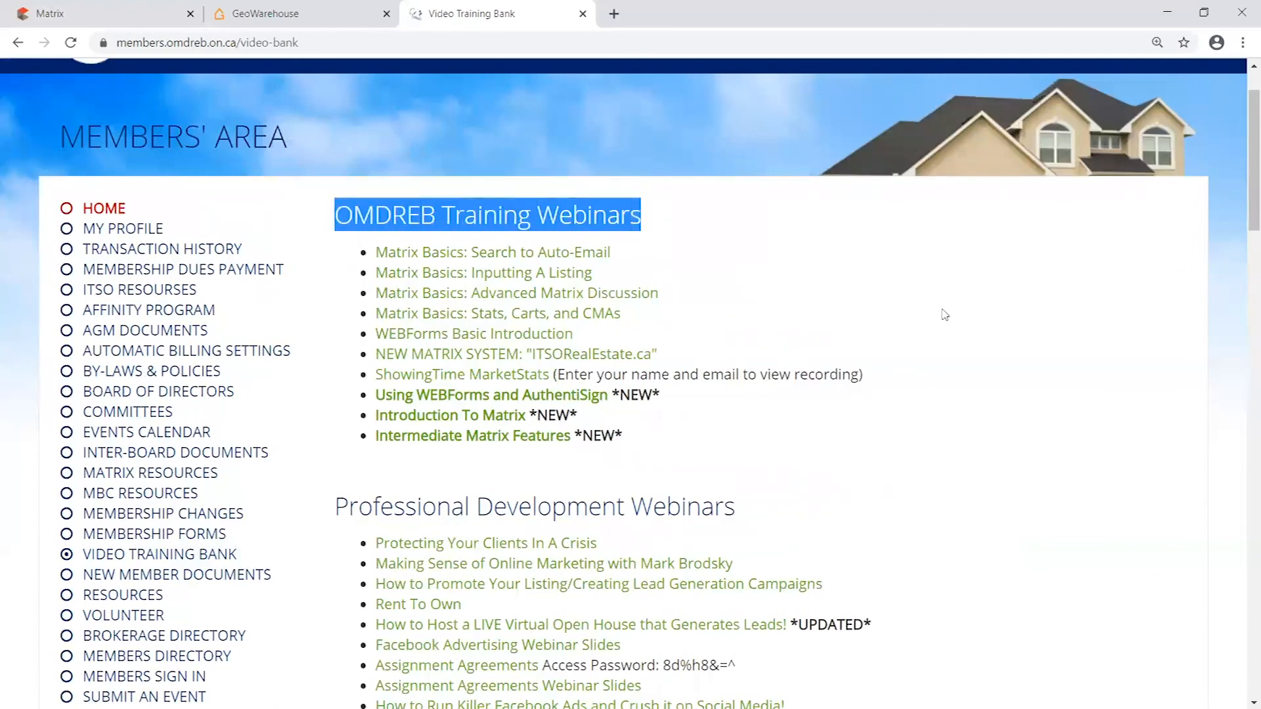
click(960, 395)
scroll(991, 363, down, 1)
scroll(991, 363, down, 2)
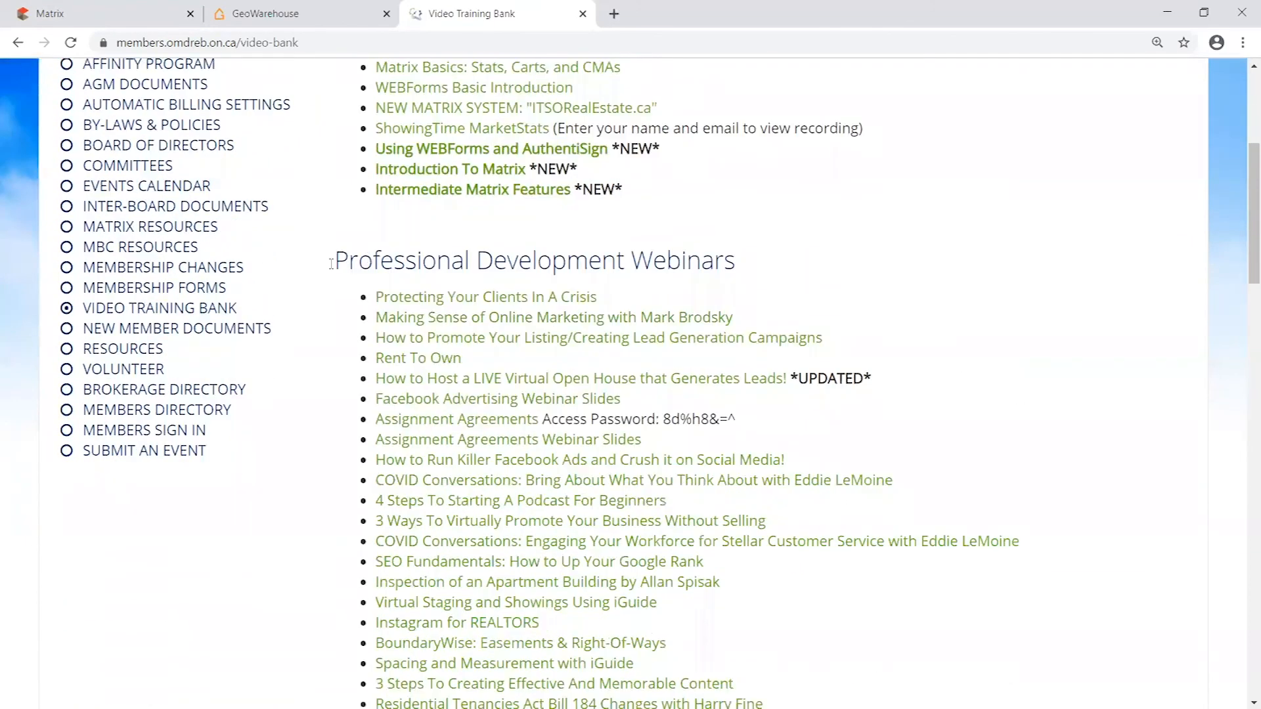
drag(335, 261, 859, 256)
click(977, 266)
scroll(742, 225, down, 1)
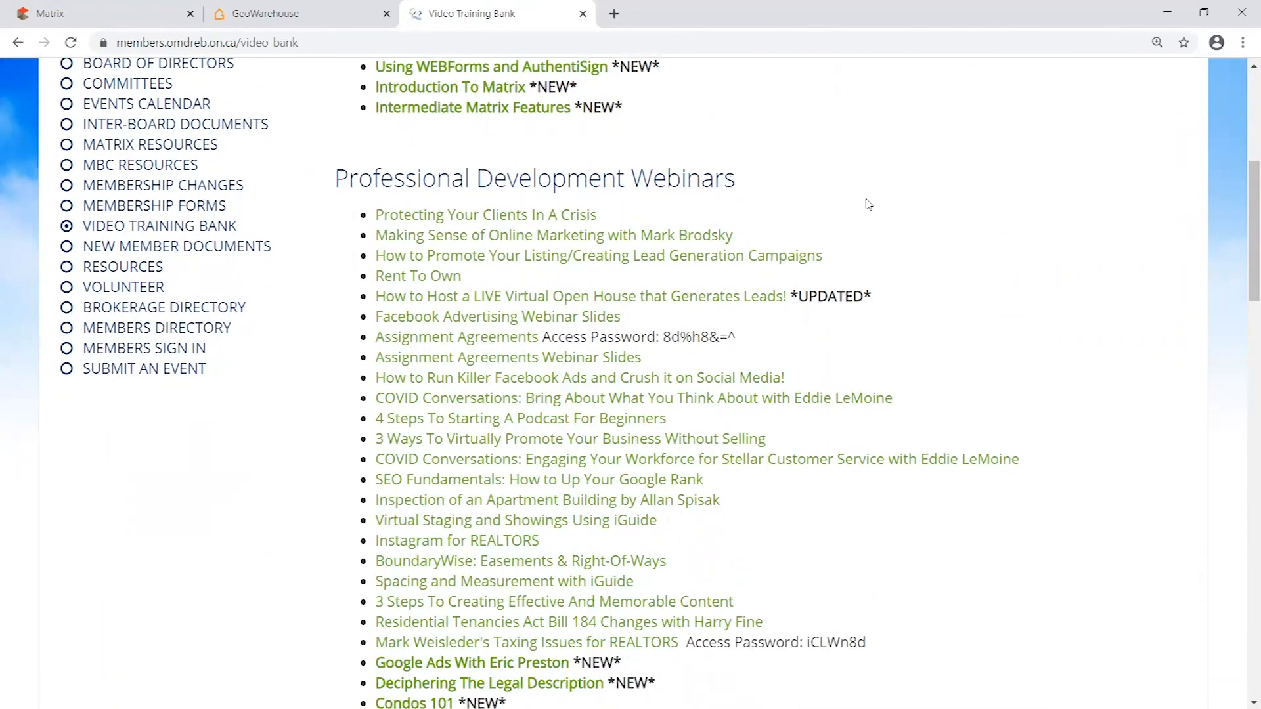
scroll(864, 203, down, 1)
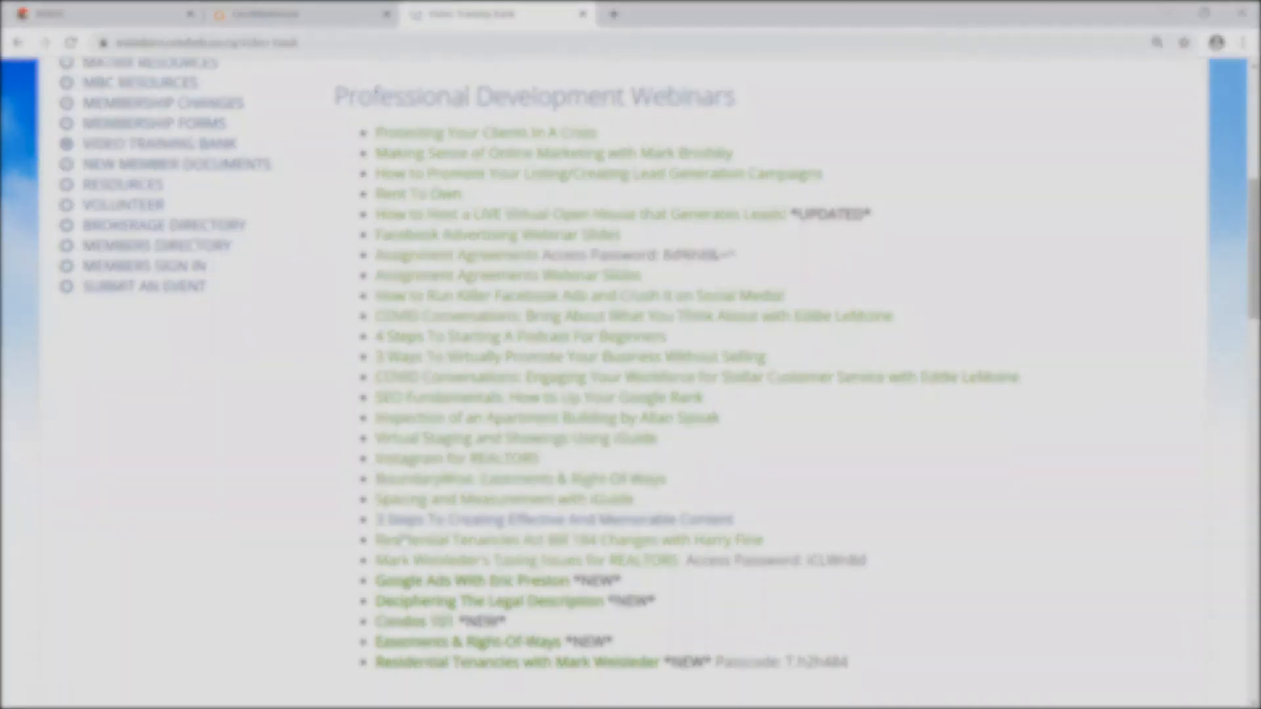